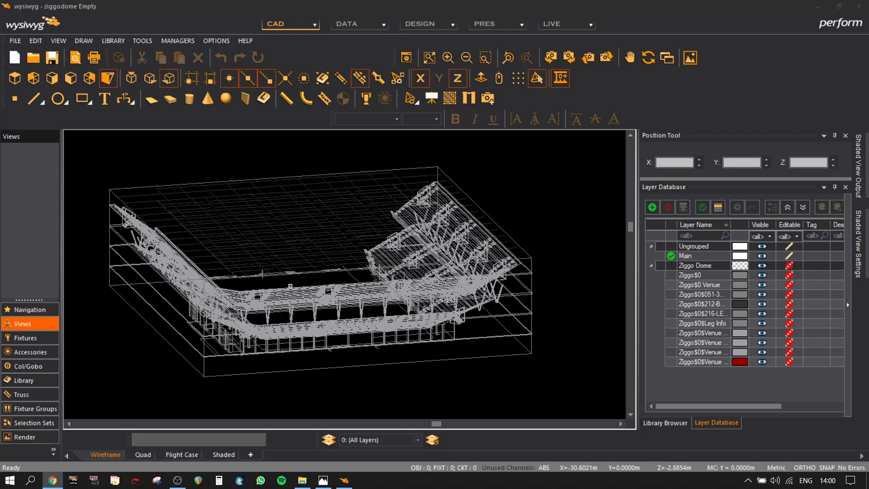
Examine the Ziggo Dome wireframe model, from the long lower stands to the curved end stands.
{"action": "scroll", "coordinate": [300, 190], "scroll_direction": "up", "scroll_amount": 5}
{"action": "scroll", "coordinate": [458, 303], "scroll_direction": "down", "scroll_amount": 5}
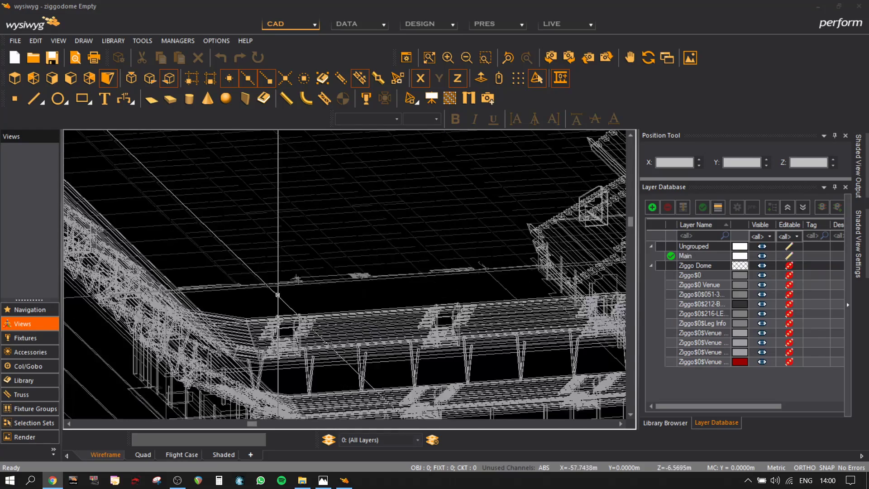
{"action": "middle_click_drag", "start_coordinate": [487, 282], "coordinate": [251, 318]}
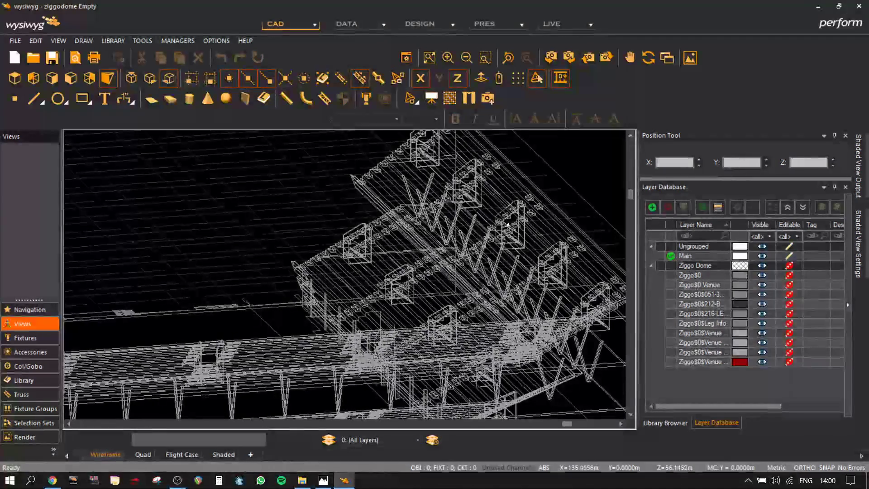
{"action": "scroll", "coordinate": [475, 204], "scroll_direction": "up", "scroll_amount": 4}
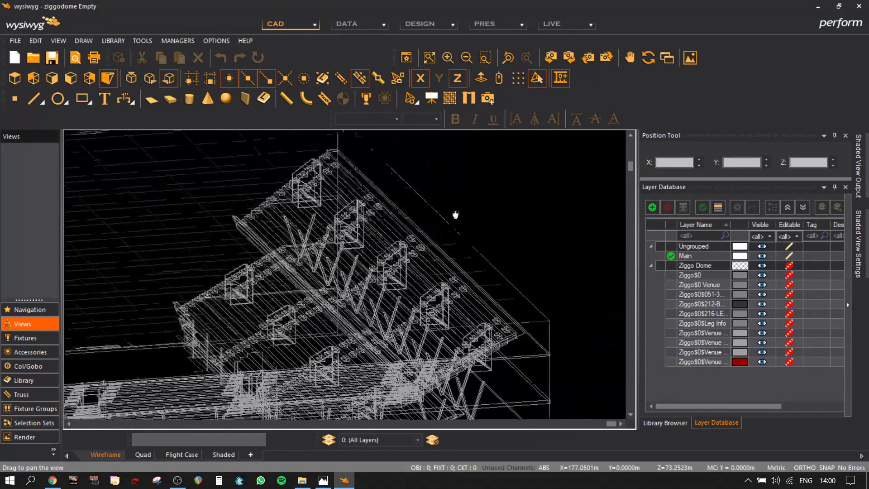
{"action": "scroll", "coordinate": [471, 198], "scroll_direction": "up", "scroll_amount": 3}
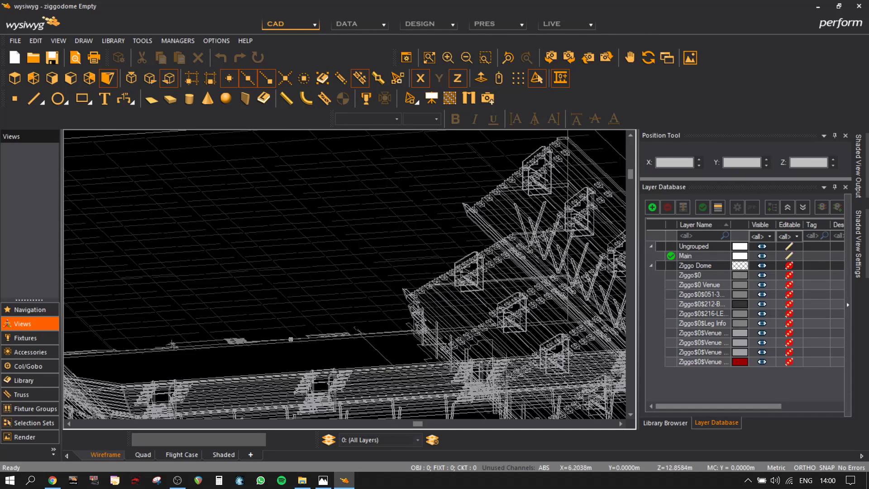
{"action": "left_click", "coordinate": [125, 98]}
{"action": "key", "text": "Escape"}
Show the venue in shaded view and examine the seating tiers and the arena floor from inside.
{"action": "left_click", "coordinate": [224, 454]}
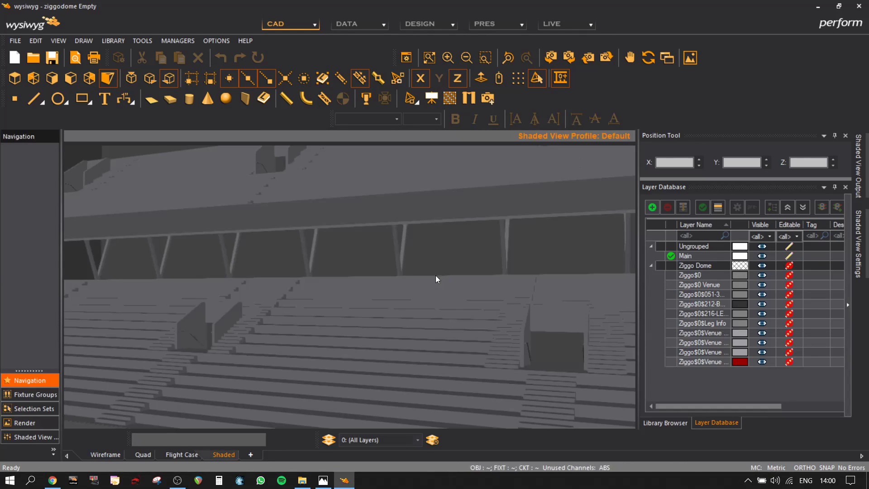
{"action": "middle_click_drag", "start_coordinate": [298, 303], "coordinate": [343, 237]}
{"action": "scroll", "coordinate": [341, 259], "scroll_direction": "down", "scroll_amount": 1}
{"action": "scroll", "coordinate": [341, 259], "scroll_direction": "down", "scroll_amount": 5}
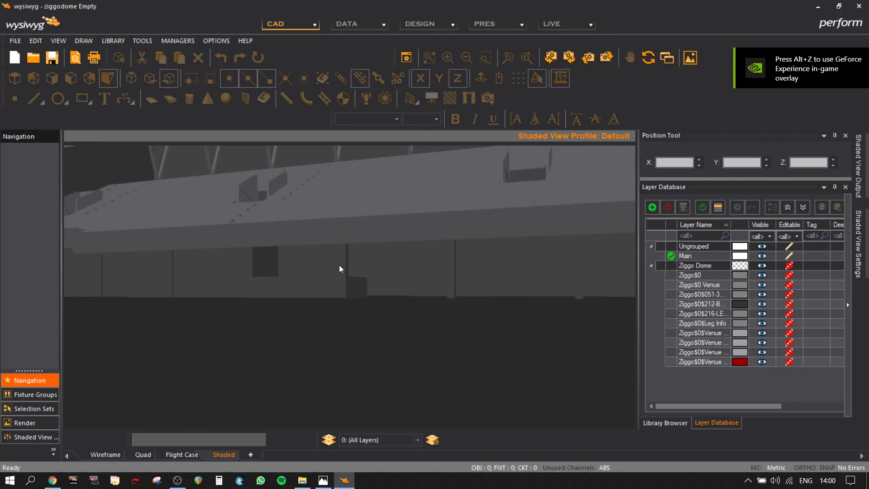
{"action": "mouse_move", "coordinate": [346, 264]}
{"action": "middle_mouse_down"}
{"action": "mouse_move", "coordinate": [545, 262]}
{"action": "mouse_move", "coordinate": [460, 278]}
{"action": "mouse_move", "coordinate": [494, 266]}
{"action": "mouse_move", "coordinate": [408, 271]}
{"action": "mouse_move", "coordinate": [433, 272]}
{"action": "mouse_move", "coordinate": [413, 291]}
{"action": "mouse_move", "coordinate": [472, 293]}
{"action": "mouse_move", "coordinate": [398, 295]}
{"action": "mouse_move", "coordinate": [463, 305]}
{"action": "mouse_move", "coordinate": [443, 333]}
{"action": "middle_mouse_up"}
{"action": "scroll", "coordinate": [493, 269], "scroll_direction": "down", "scroll_amount": 6}
{"action": "middle_click_drag", "start_coordinate": [454, 302], "coordinate": [446, 334]}
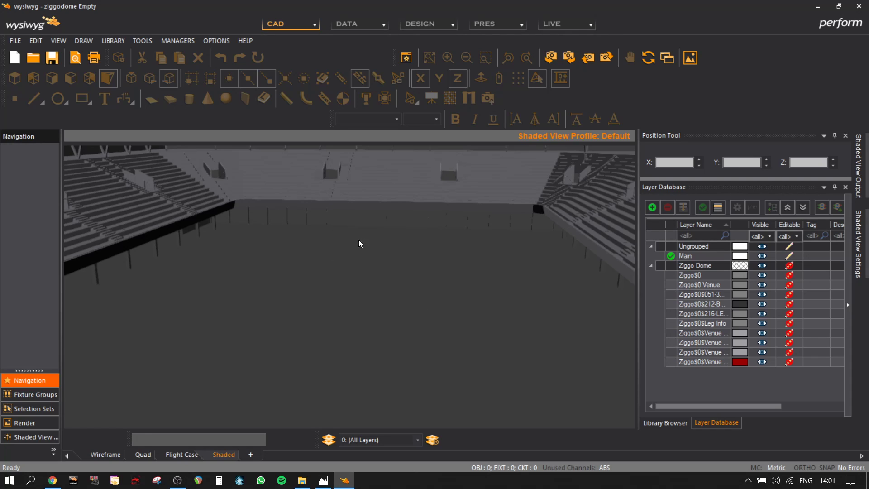
Review the units and precision in the document's draw defaults and accept the options.
{"action": "left_click", "coordinate": [213, 40]}
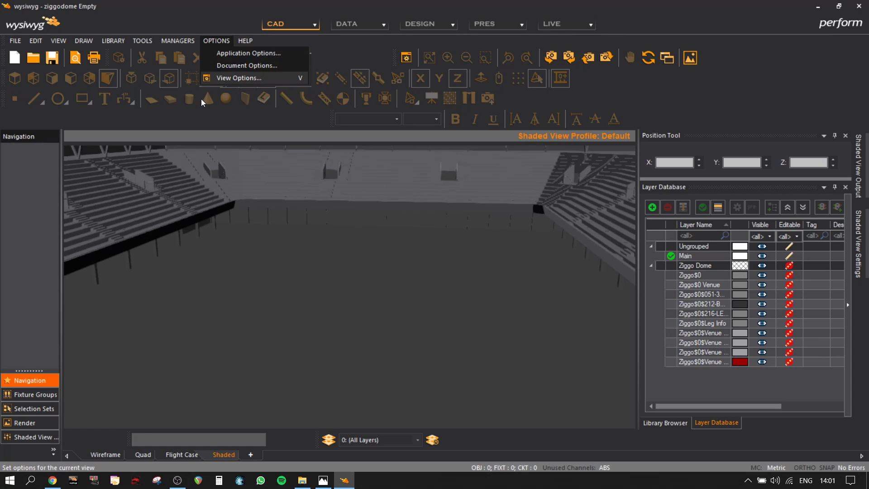
{"action": "left_click", "coordinate": [223, 64]}
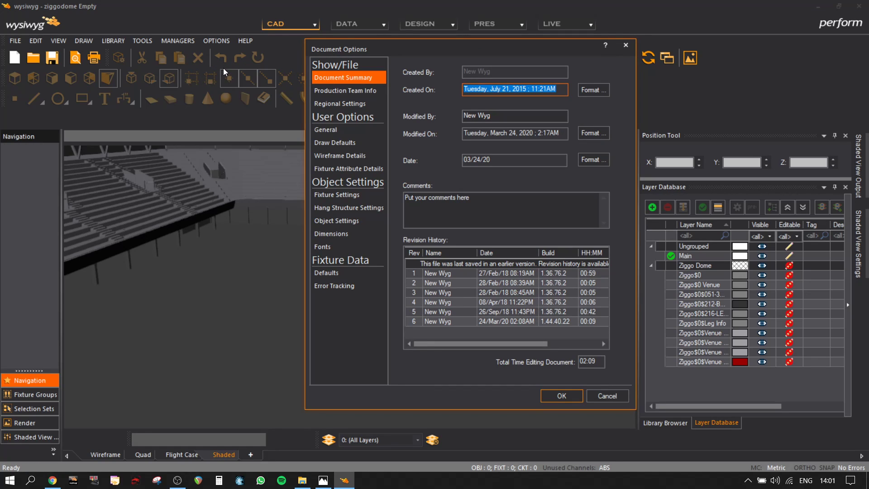
{"action": "left_click", "coordinate": [347, 137]}
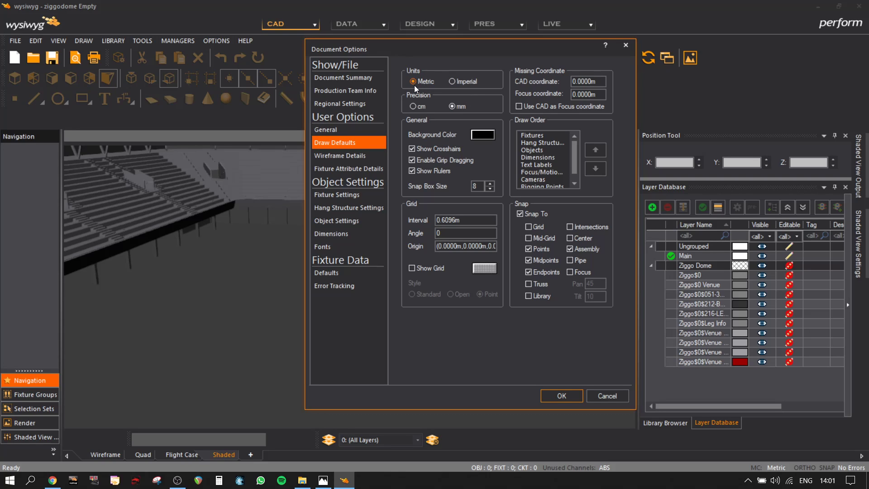
{"action": "left_click", "coordinate": [567, 396]}
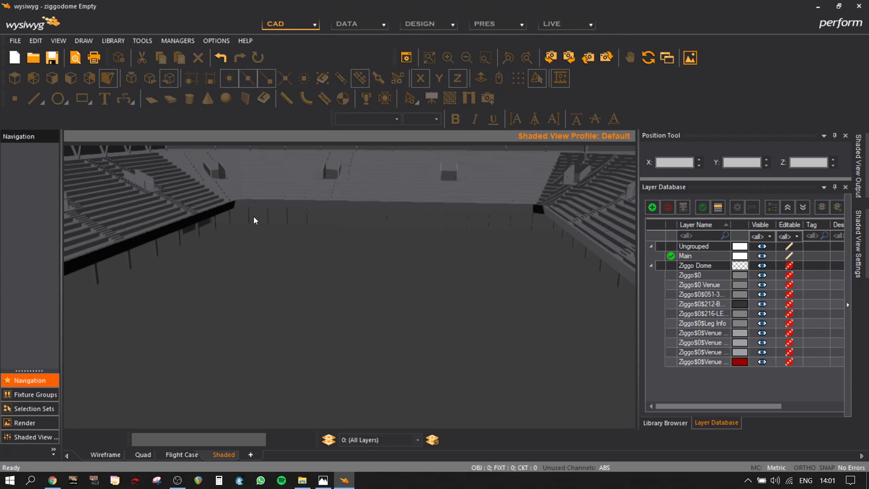
Try Imperial units in the document's draw defaults, restore Metric and accept the options.
{"action": "left_click", "coordinate": [216, 40]}
{"action": "left_click", "coordinate": [236, 64]}
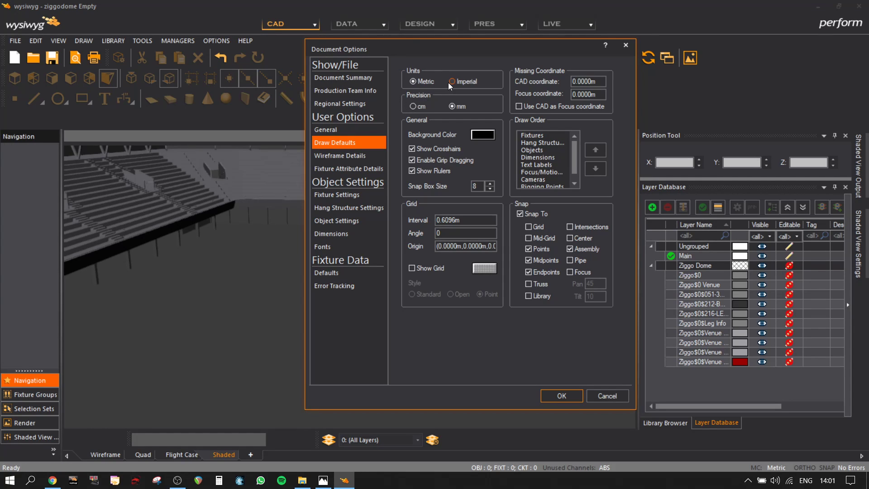
{"action": "left_click", "coordinate": [450, 82]}
{"action": "left_click", "coordinate": [415, 81]}
{"action": "left_click", "coordinate": [569, 395]}
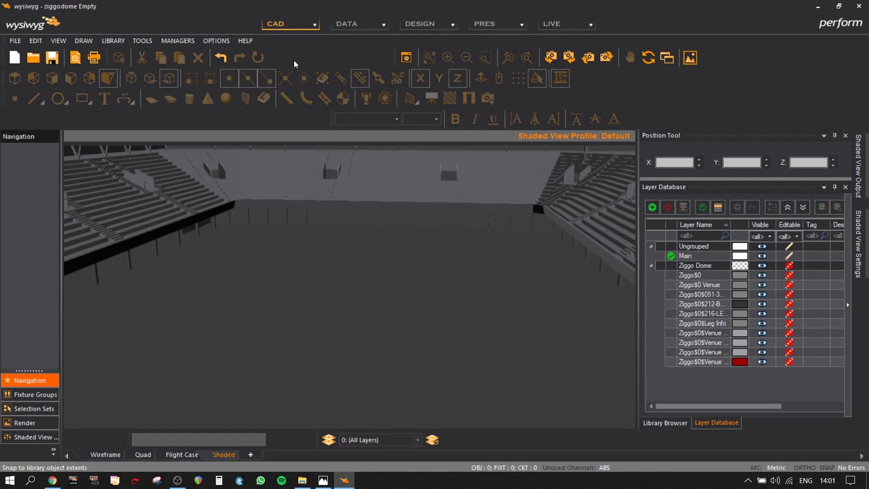
Return to the wireframe drawing and show the venue in top plan view.
{"action": "left_click", "coordinate": [216, 41]}
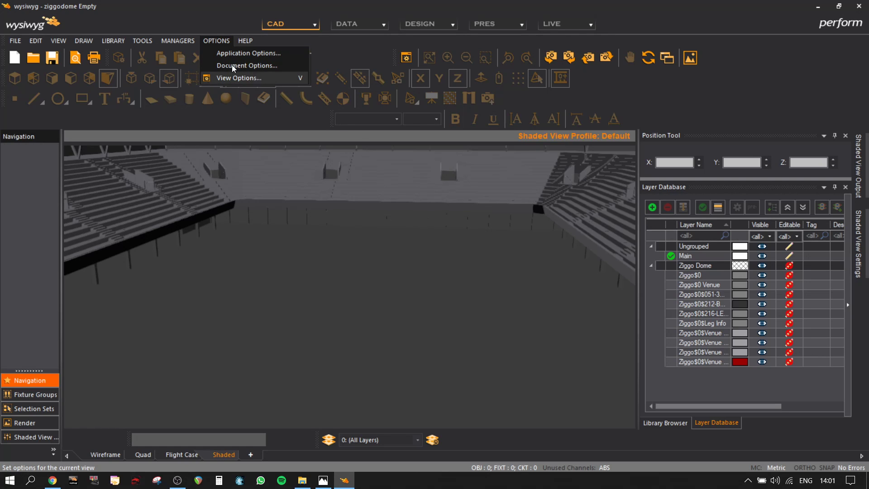
{"action": "left_click", "coordinate": [107, 455]}
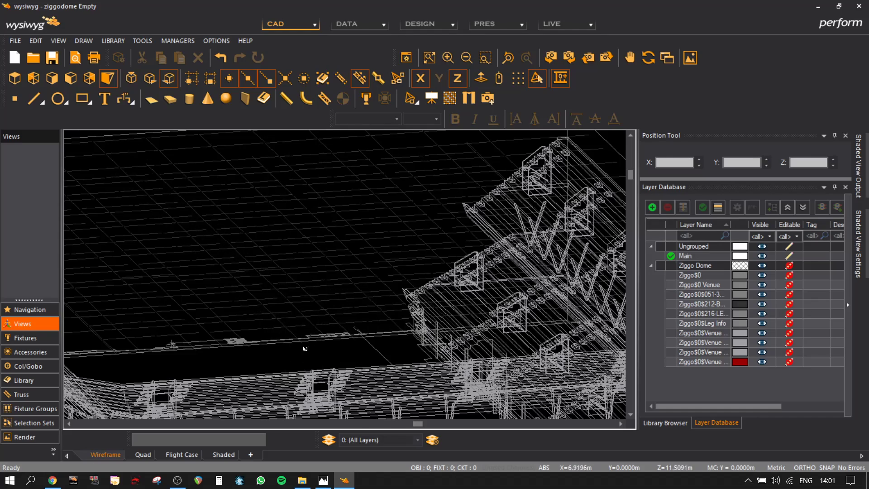
{"action": "scroll", "coordinate": [421, 305], "scroll_direction": "up", "scroll_amount": 5}
{"action": "scroll", "coordinate": [421, 305], "scroll_direction": "down", "scroll_amount": 6}
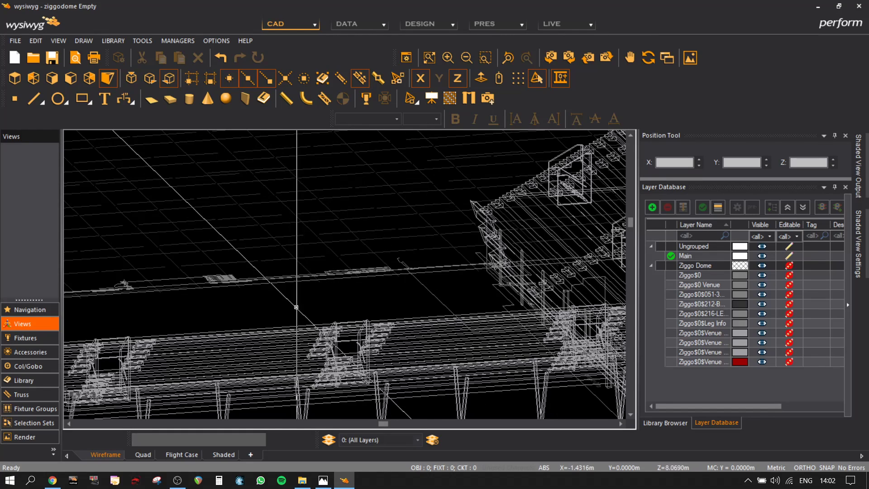
{"action": "middle_click_drag", "start_coordinate": [249, 307], "coordinate": [319, 255]}
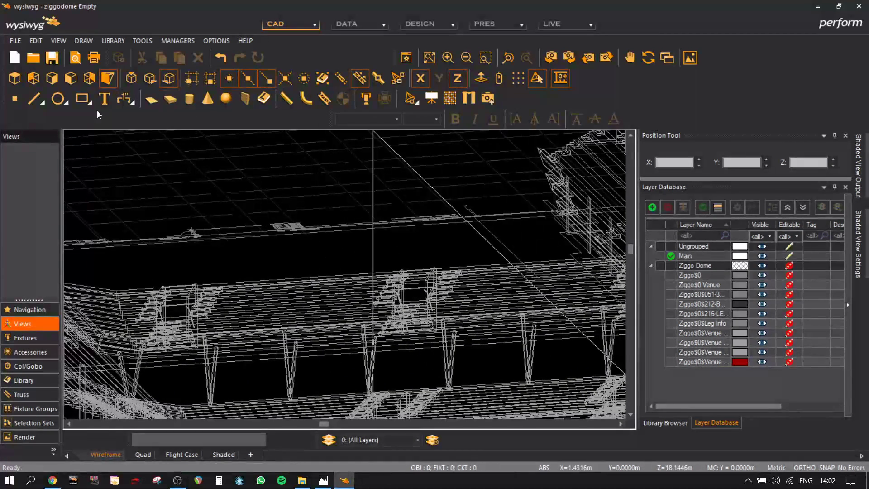
{"action": "left_click", "coordinate": [15, 78]}
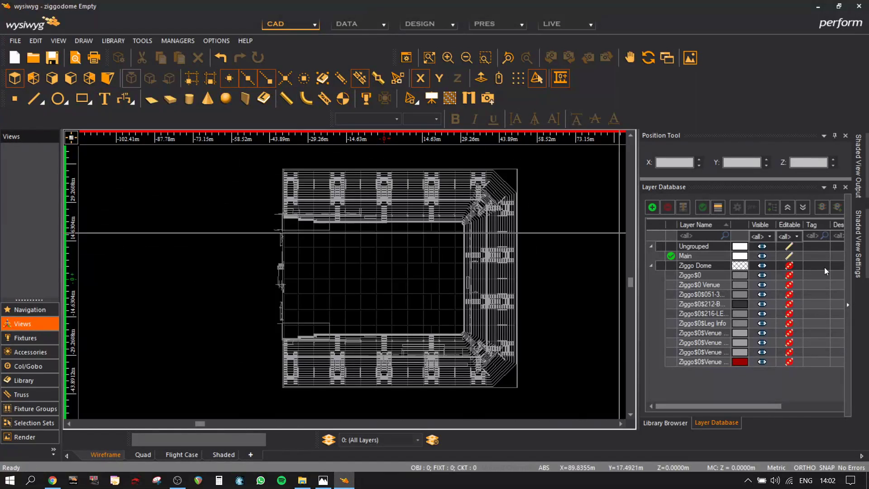
Create a new ungrouped layer named Snap Point Center with a magenta colour.
{"action": "left_click", "coordinate": [652, 207]}
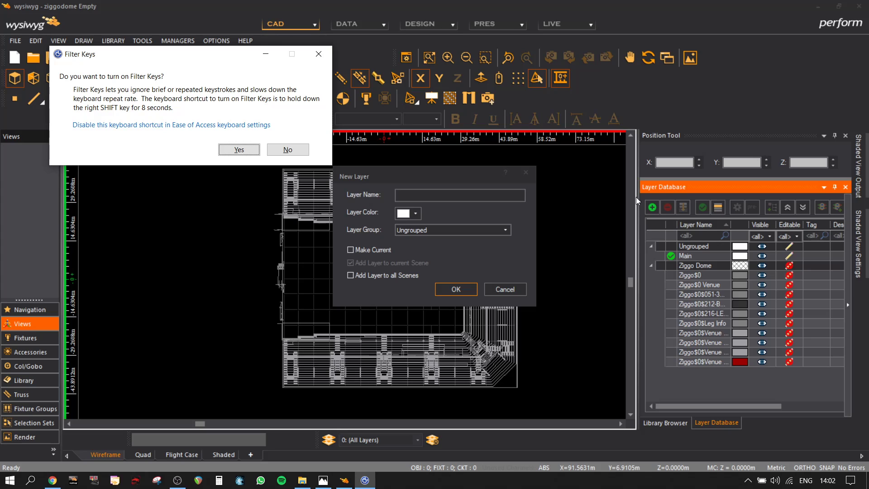
{"action": "left_click", "coordinate": [318, 54]}
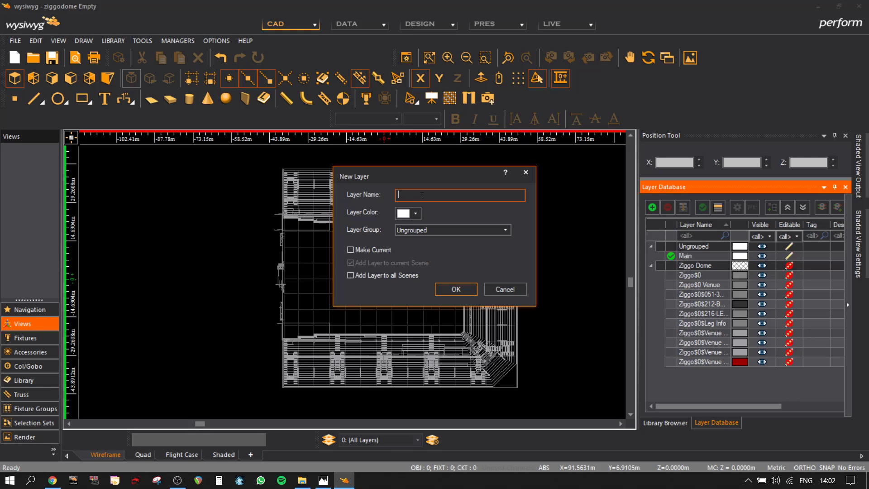
{"action": "type", "text": "S"}
{"action": "type", "text": "p Point Center"}
{"action": "left_click", "coordinate": [412, 212]}
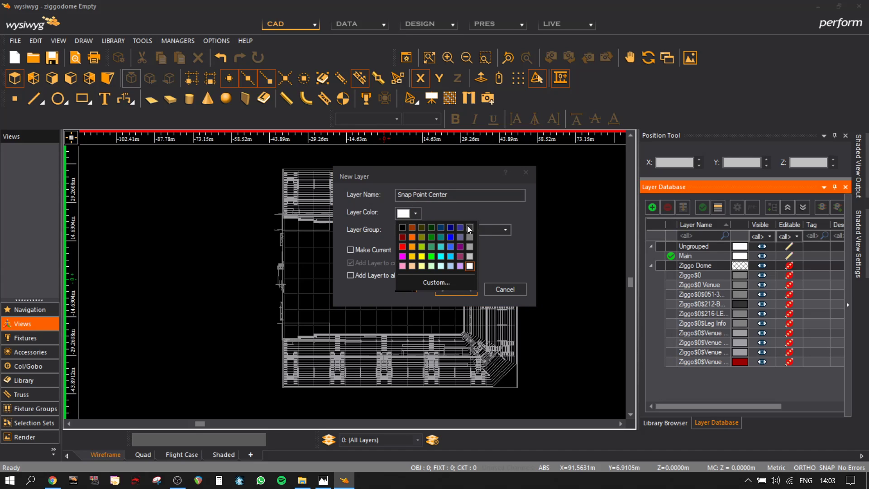
{"action": "left_click", "coordinate": [403, 254]}
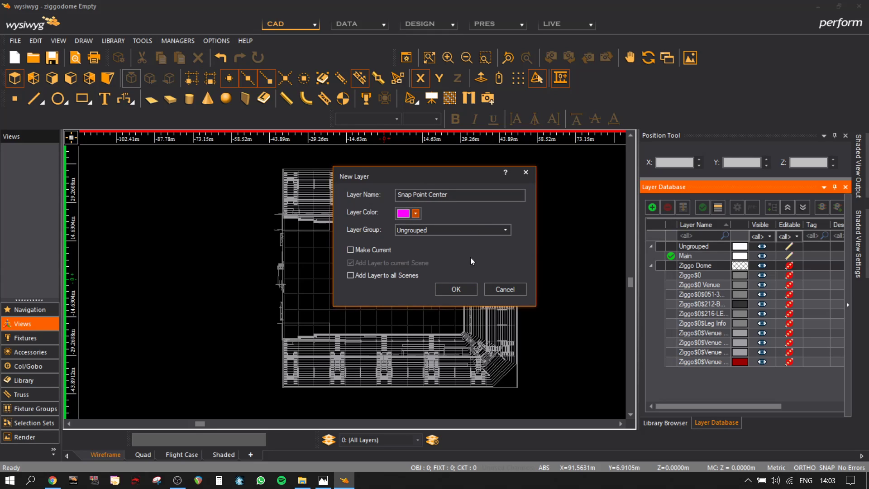
{"action": "left_click", "coordinate": [471, 290]}
Allow movement in the Y direction and draw a line across the arena floor at X 0, starting from Y 18 m.
{"action": "scroll", "coordinate": [352, 266], "scroll_direction": "up", "scroll_amount": 2}
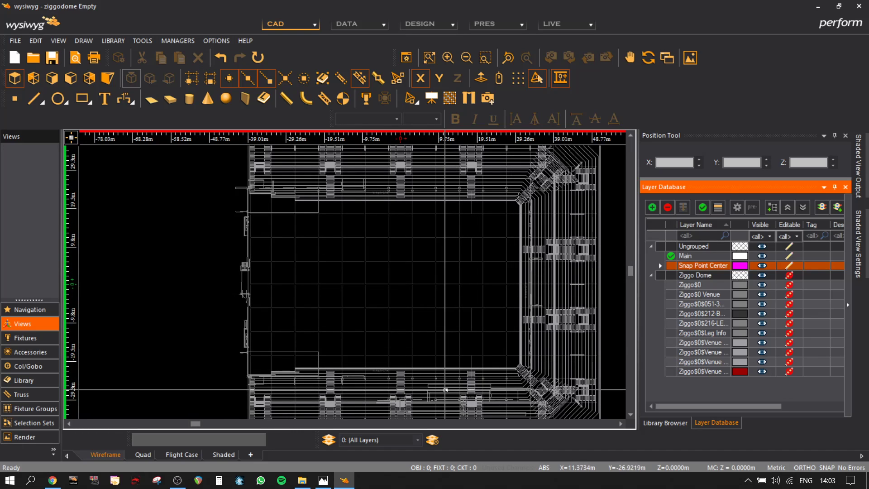
{"action": "left_click", "coordinate": [34, 99]}
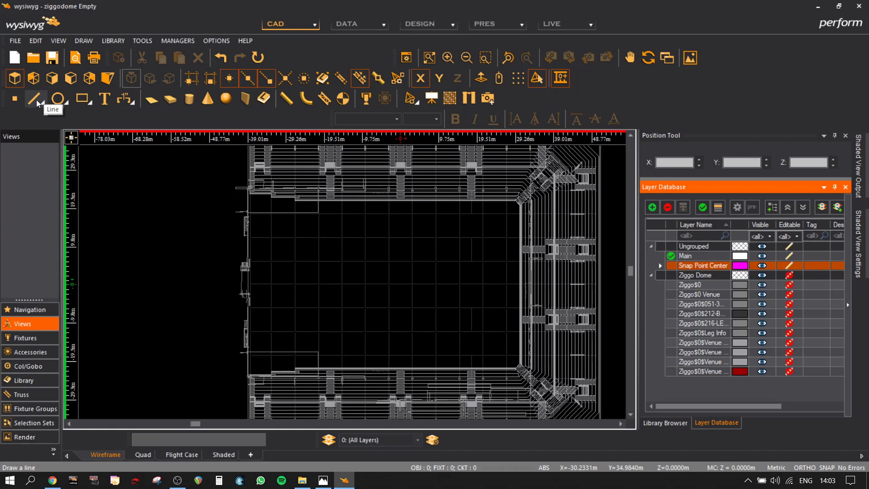
{"action": "scroll", "coordinate": [396, 266], "scroll_direction": "up", "scroll_amount": 2}
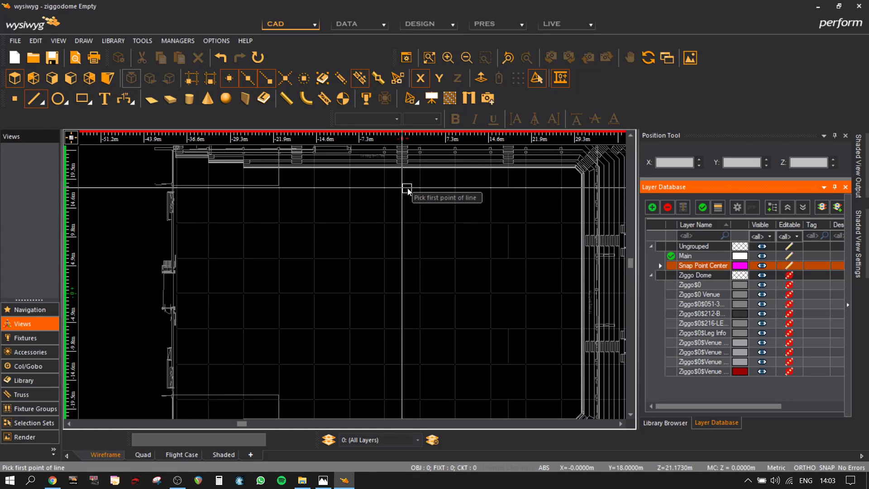
{"action": "left_click", "coordinate": [402, 188]}
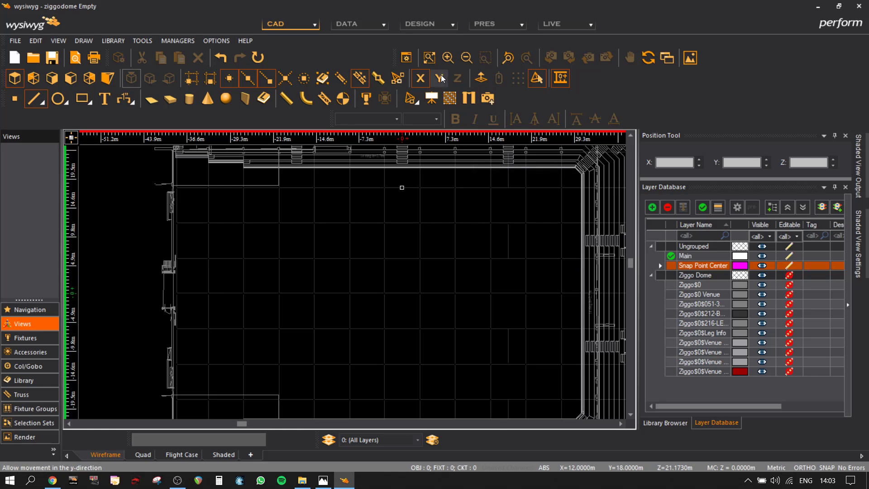
{"action": "middle_click_drag", "start_coordinate": [408, 366], "coordinate": [400, 267]}
{"action": "left_click", "coordinate": [404, 301]}
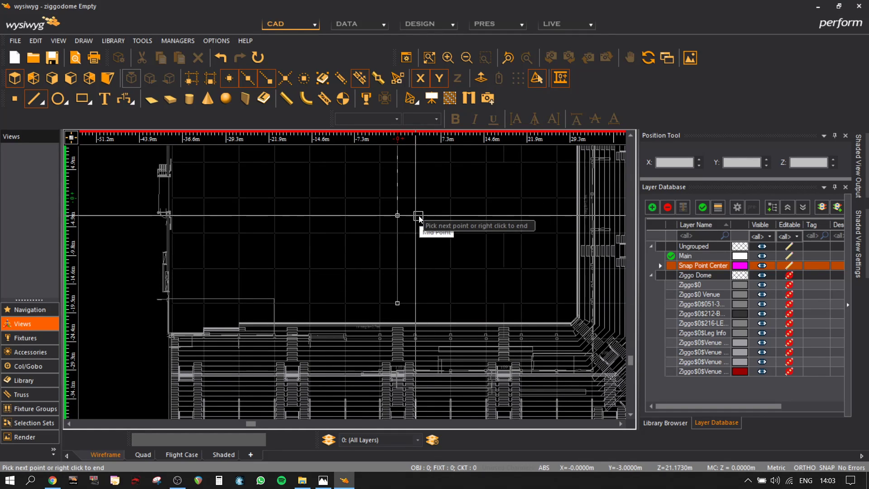
{"action": "right_click", "coordinate": [418, 213]}
Draw a lengthwise line along the arena floor at Y 0, starting from about X -33.1 m and crossing the first line.
{"action": "left_click", "coordinate": [55, 97]}
{"action": "left_click", "coordinate": [34, 98]}
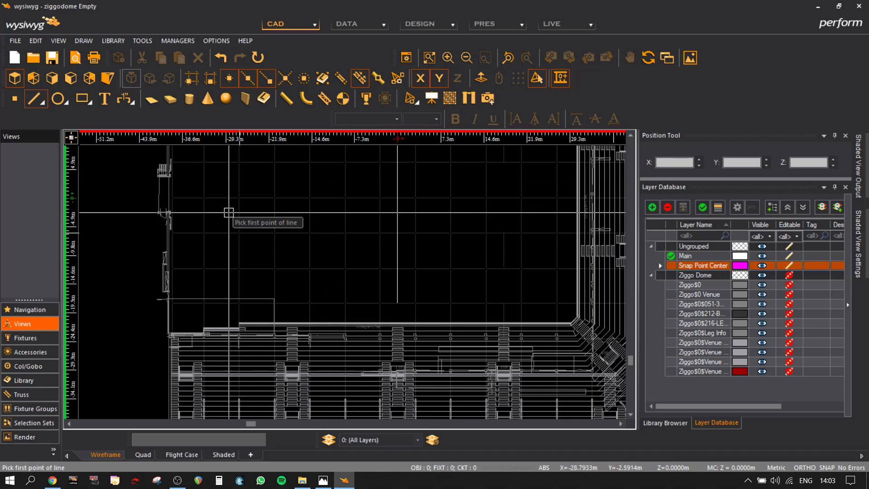
{"action": "mouse_move", "coordinate": [202, 215]}
{"action": "middle_mouse_down"}
{"action": "mouse_move", "coordinate": [202, 284]}
{"action": "mouse_move", "coordinate": [219, 337]}
{"action": "mouse_move", "coordinate": [184, 322]}
{"action": "mouse_move", "coordinate": [209, 324]}
{"action": "mouse_move", "coordinate": [209, 291]}
{"action": "middle_mouse_up"}
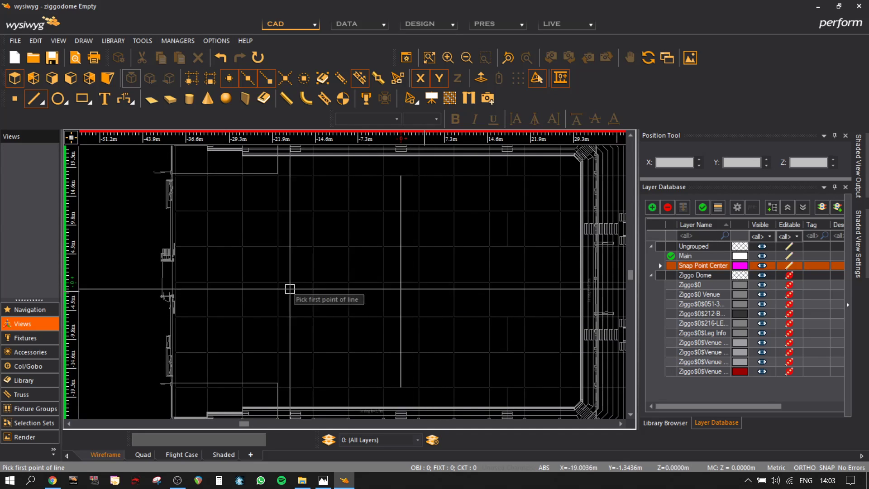
{"action": "left_click", "coordinate": [207, 282]}
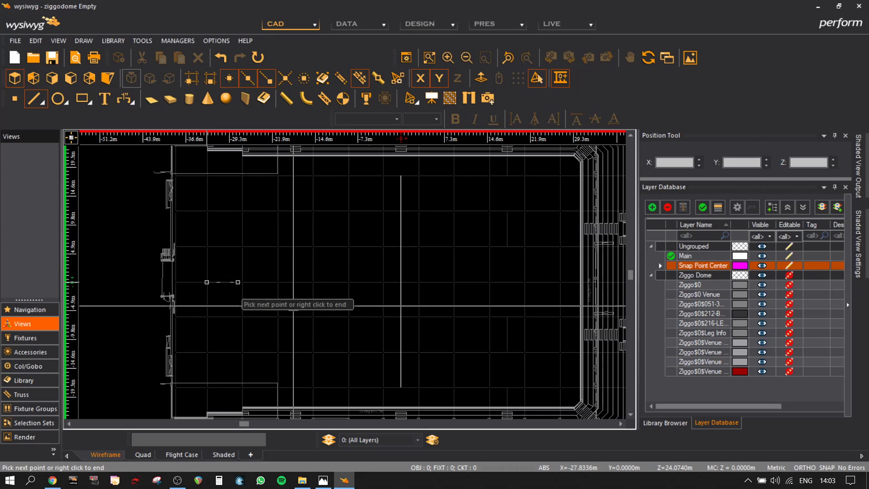
{"action": "left_click", "coordinate": [560, 283]}
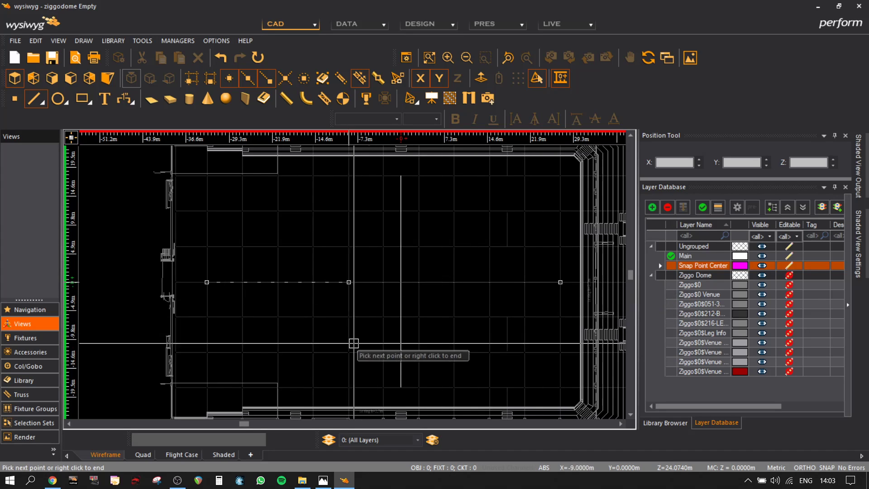
{"action": "right_click", "coordinate": [380, 291]}
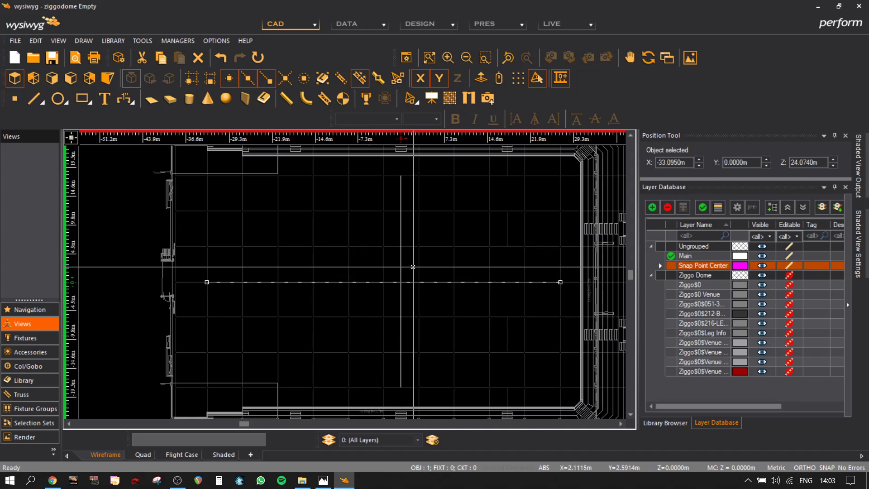
Copy the crosswise line at X 0 and paste the duplicate at X -6 m.
{"action": "left_click", "coordinate": [401, 292]}
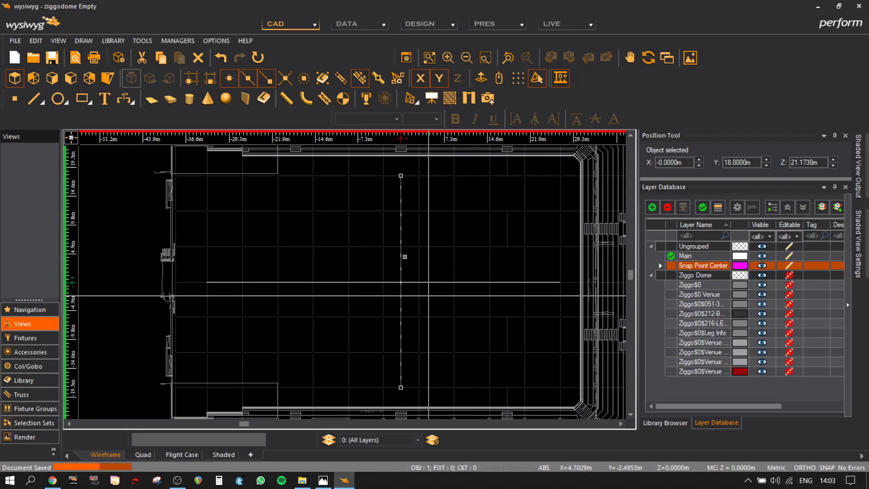
{"action": "key", "text": "ctrl+c"}
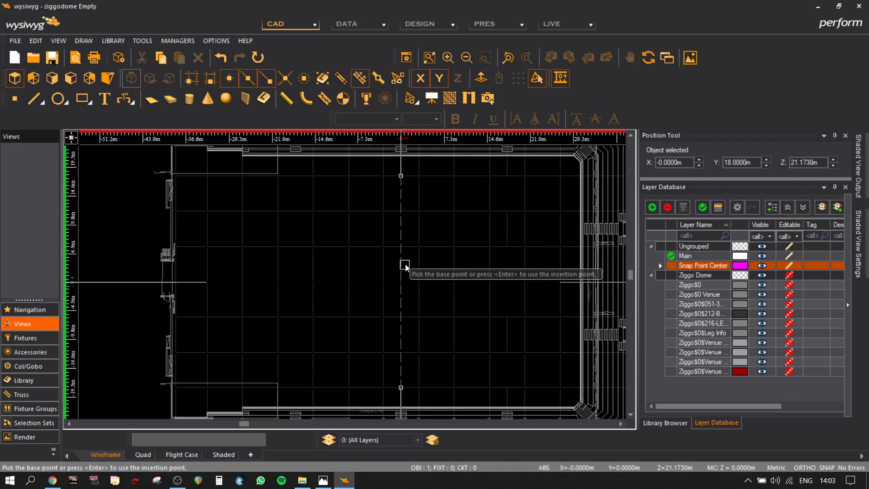
{"action": "left_click", "coordinate": [404, 266]}
{"action": "key", "text": "ctrl+v"}
{"action": "left_click", "coordinate": [363, 281]}
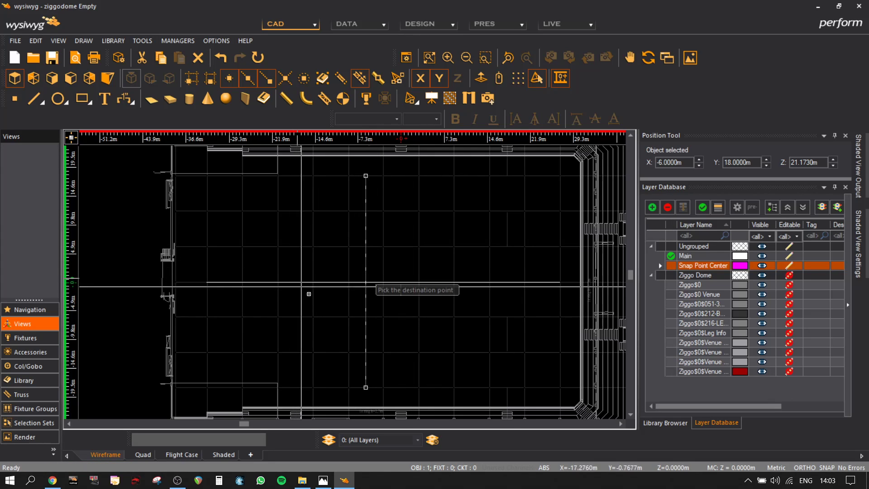
Hide the Ziggo Dome layer group so only the drawn reference lines remain in the view.
{"action": "scroll", "coordinate": [365, 285], "scroll_direction": "up", "scroll_amount": 2}
{"action": "scroll", "coordinate": [400, 316], "scroll_direction": "down", "scroll_amount": 2}
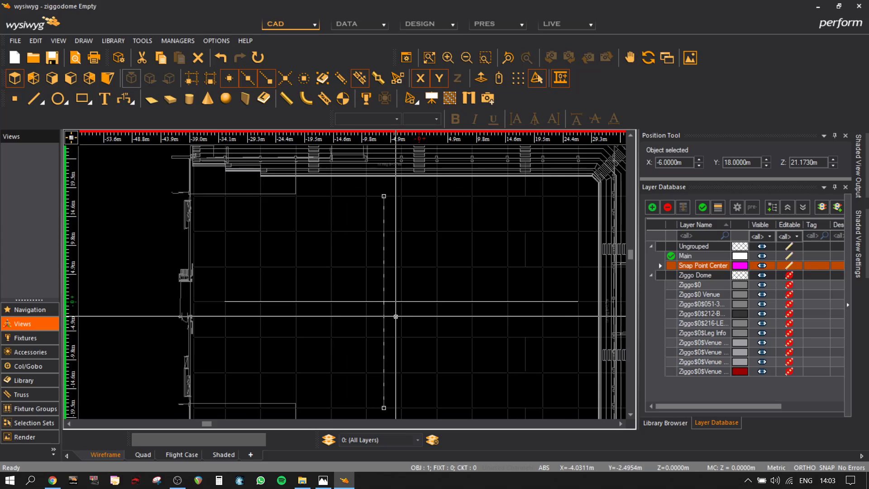
{"action": "scroll", "coordinate": [395, 317], "scroll_direction": "up", "scroll_amount": 2}
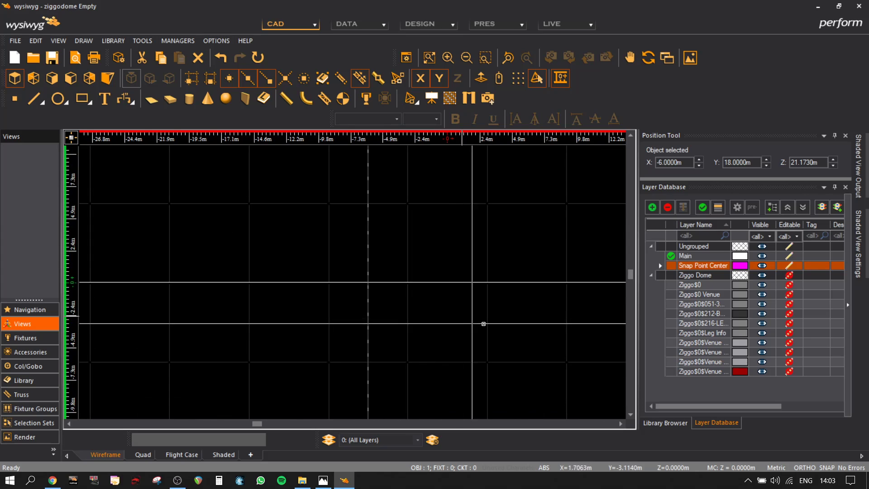
{"action": "left_click", "coordinate": [763, 275]}
{"action": "scroll", "coordinate": [340, 310], "scroll_direction": "down", "scroll_amount": 2}
{"action": "left_click", "coordinate": [340, 310]}
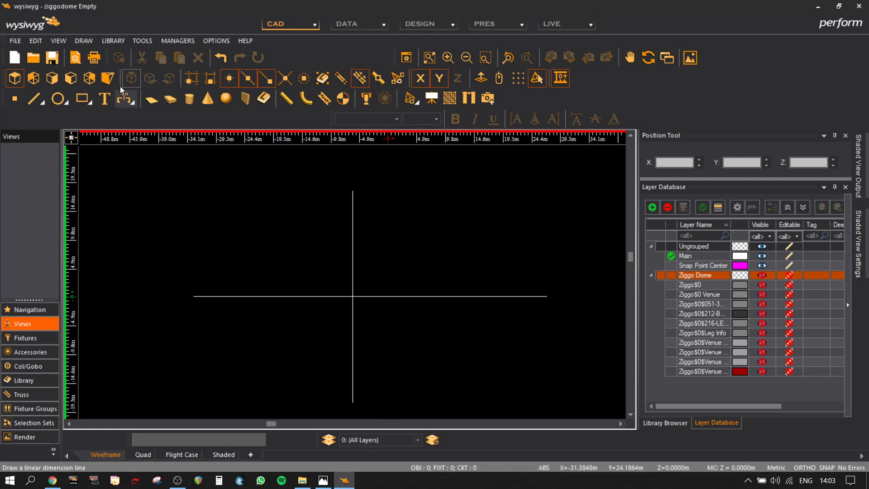
Show the reference lines in isometric view and make Snap Point Center the current layer.
{"action": "left_click", "coordinate": [107, 78]}
{"action": "scroll", "coordinate": [406, 298], "scroll_direction": "up", "scroll_amount": 7}
{"action": "scroll", "coordinate": [405, 299], "scroll_direction": "down", "scroll_amount": 2}
{"action": "left_click", "coordinate": [726, 267]}
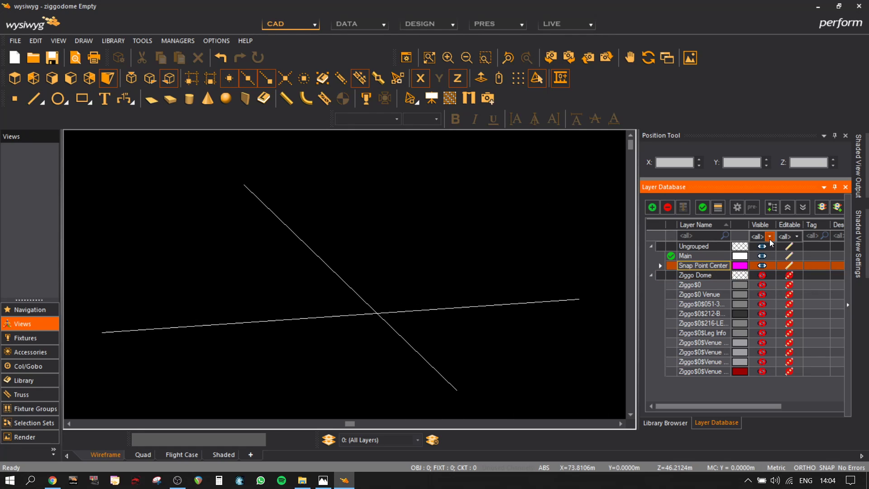
{"action": "left_click", "coordinate": [702, 208]}
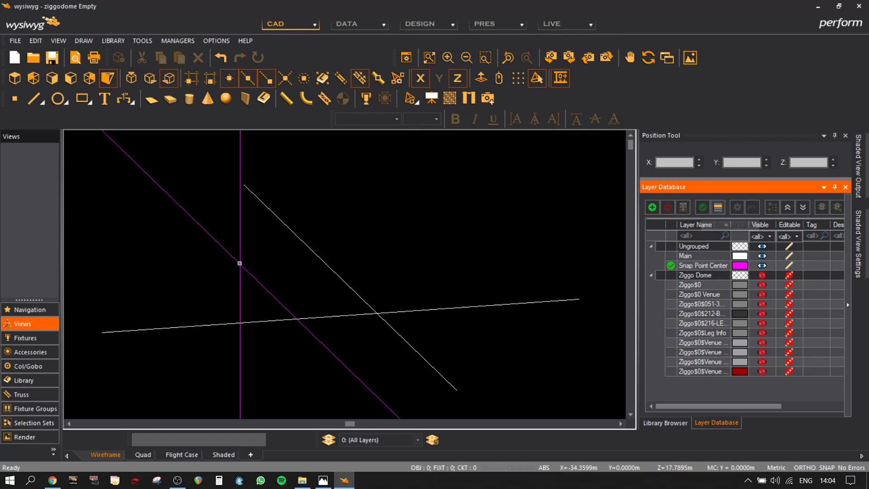
Place a snap point at the crossing of the two reference lines, at X -6 m and Y 0, using the plan view.
{"action": "left_click", "coordinate": [676, 423]}
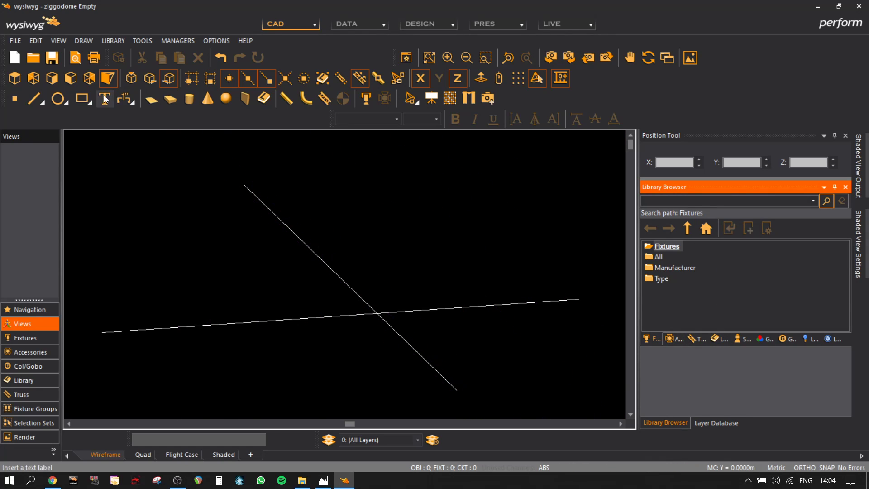
{"action": "left_click", "coordinate": [14, 99]}
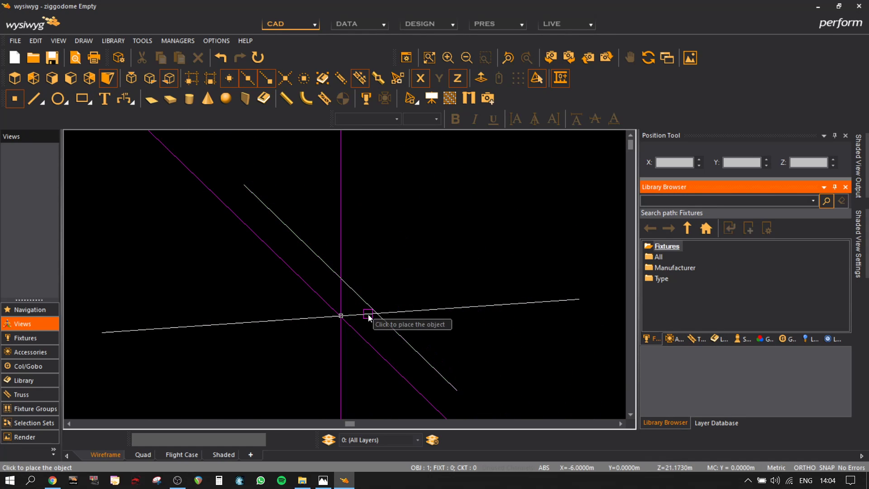
{"action": "left_click", "coordinate": [388, 138]}
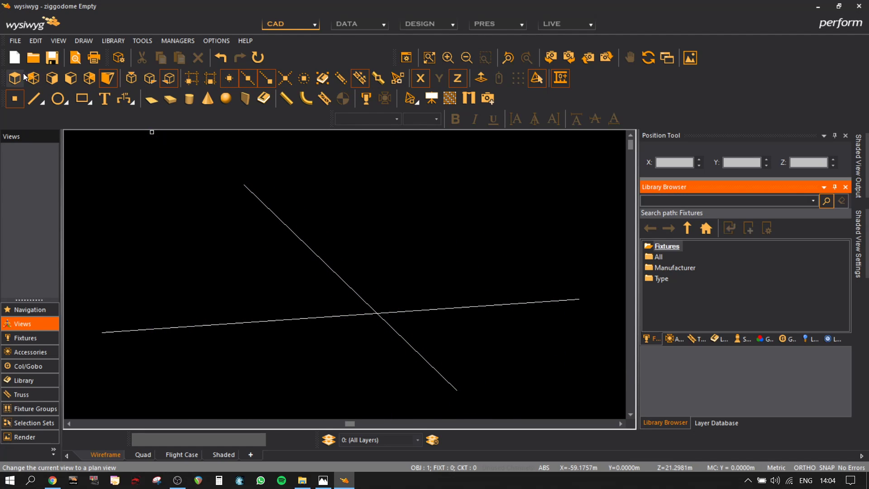
{"action": "left_click", "coordinate": [11, 79]}
{"action": "left_click", "coordinate": [352, 298]}
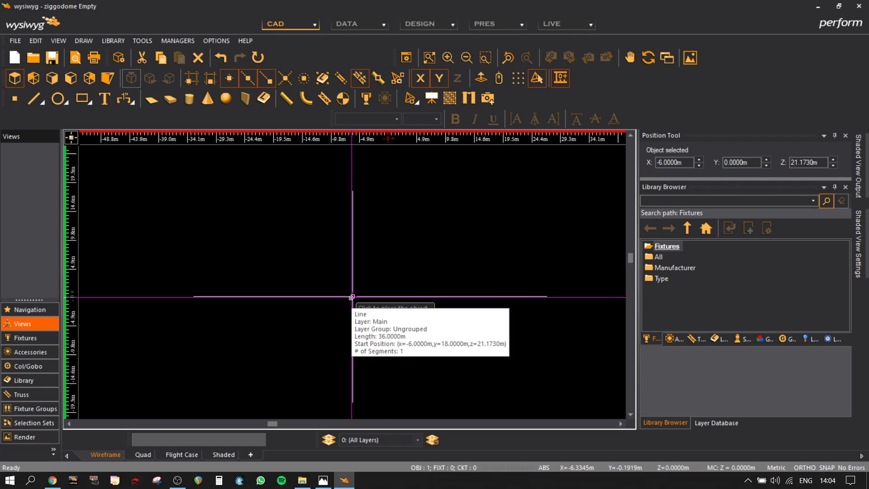
Delete both reference lines and select the snap point left at their crossing.
{"action": "scroll", "coordinate": [272, 309], "scroll_direction": "up", "scroll_amount": 3}
{"action": "middle_click_drag", "start_coordinate": [481, 310], "coordinate": [274, 282]}
{"action": "left_click", "coordinate": [347, 337]}
{"action": "key", "text": "Delete"}
{"action": "left_click", "coordinate": [447, 244]}
{"action": "key", "text": "Delete"}
{"action": "left_click", "coordinate": [347, 244]}
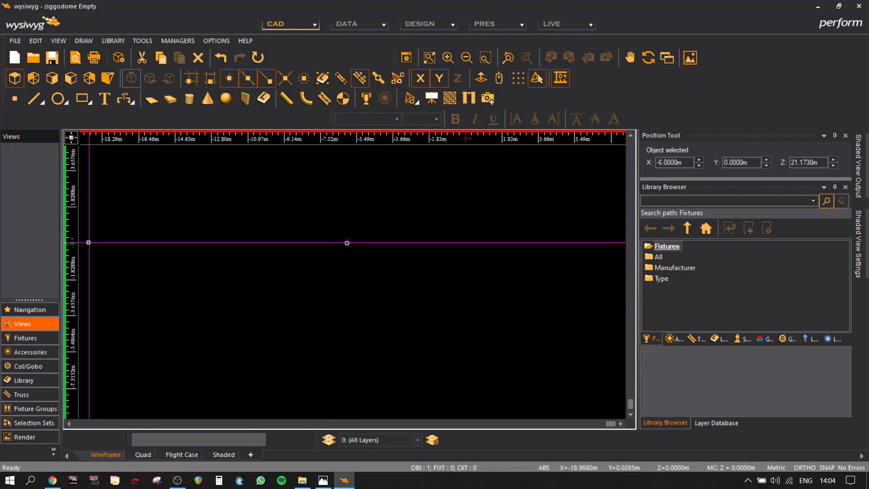
Move the snap point vertically down to Z 0 in the front view, keeping it at X -6 m.
{"action": "left_click", "coordinate": [68, 81]}
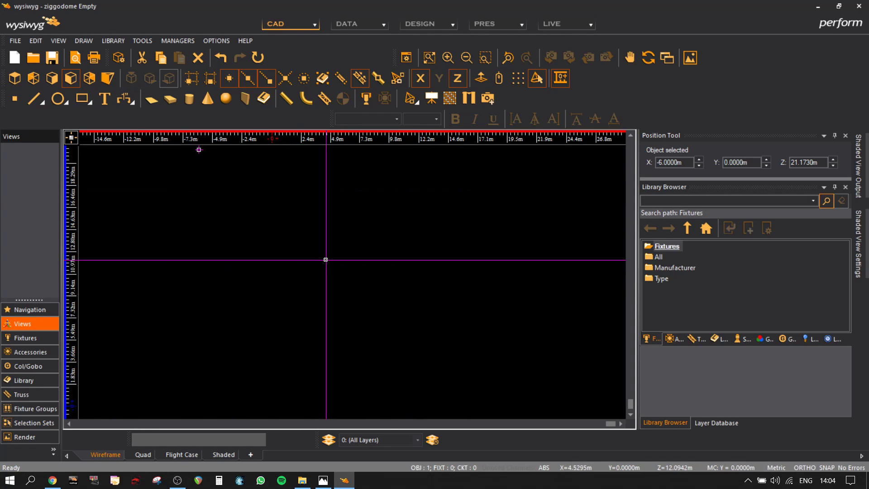
{"action": "scroll", "coordinate": [326, 260], "scroll_direction": "down", "scroll_amount": 3}
{"action": "scroll", "coordinate": [258, 265], "scroll_direction": "up", "scroll_amount": 2}
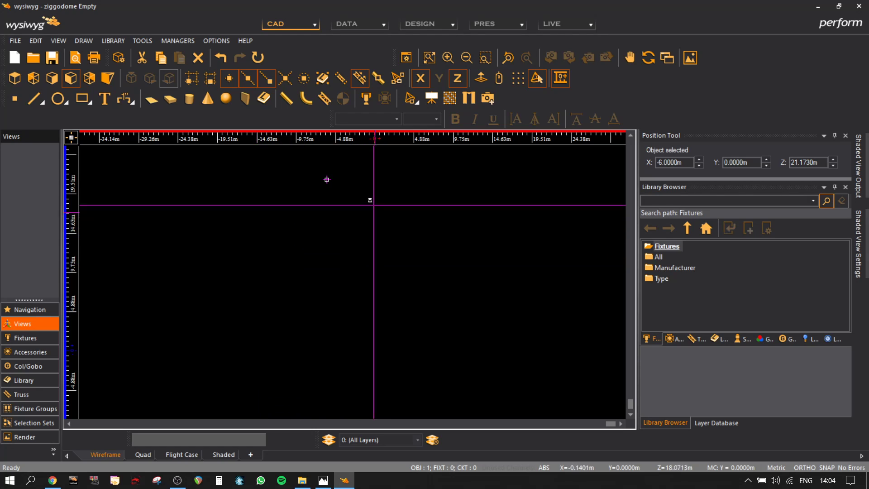
{"action": "key", "text": "ctrl+c"}
{"action": "left_click", "coordinate": [327, 181]}
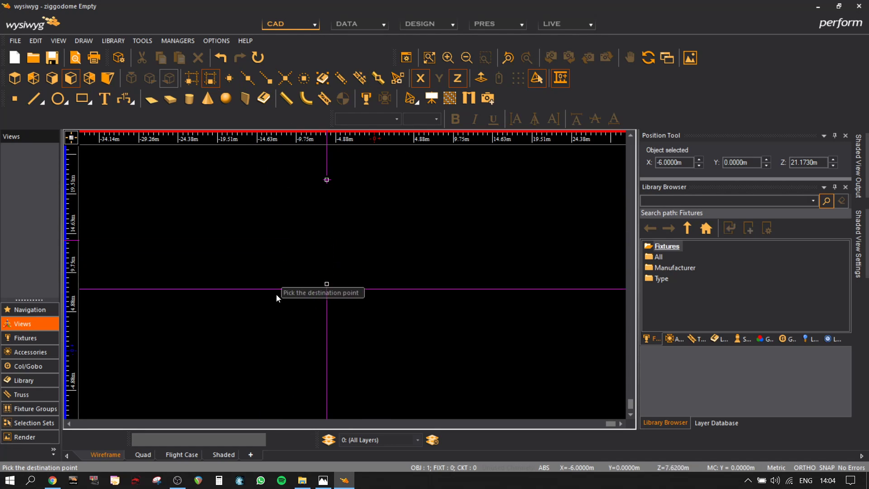
{"action": "left_click", "coordinate": [238, 351]}
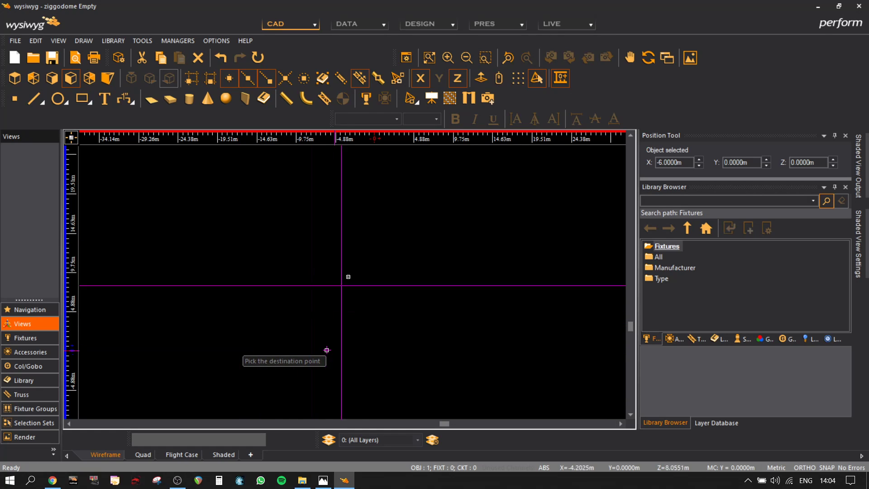
Switch to the isometric view and make the Ziggo Dome layer group visible again.
{"action": "left_click", "coordinate": [107, 78]}
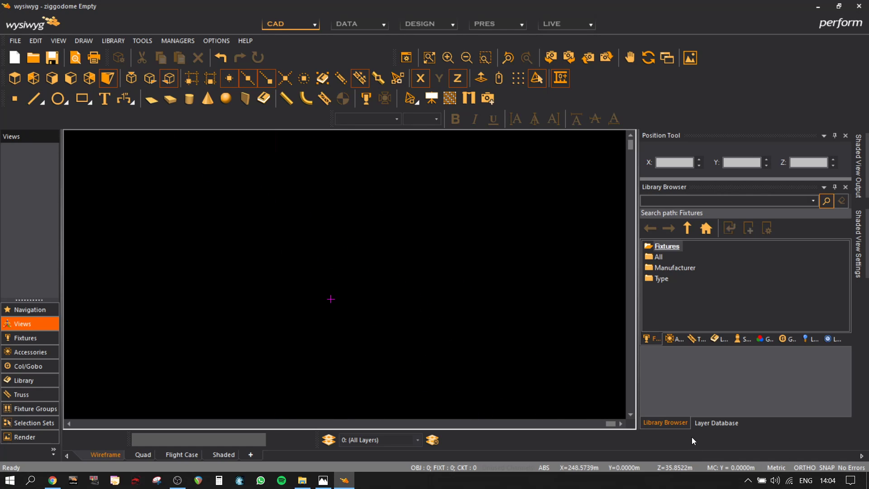
{"action": "left_click", "coordinate": [717, 422]}
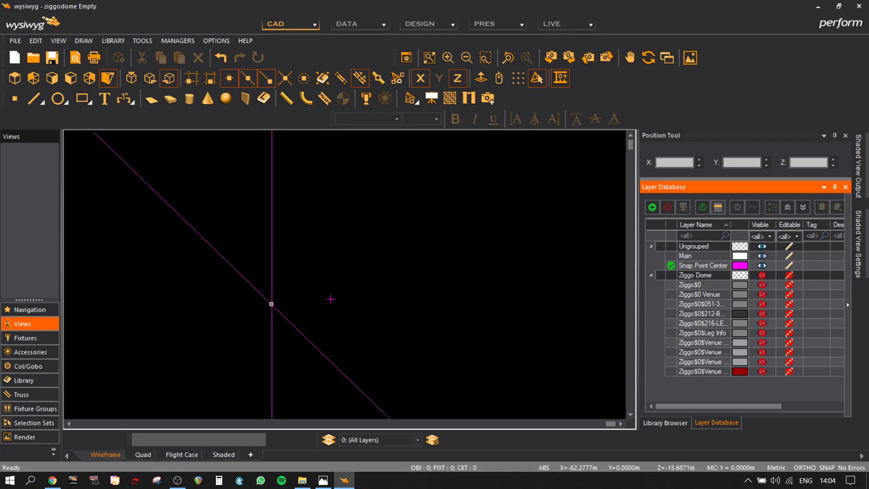
{"action": "left_click", "coordinate": [763, 275]}
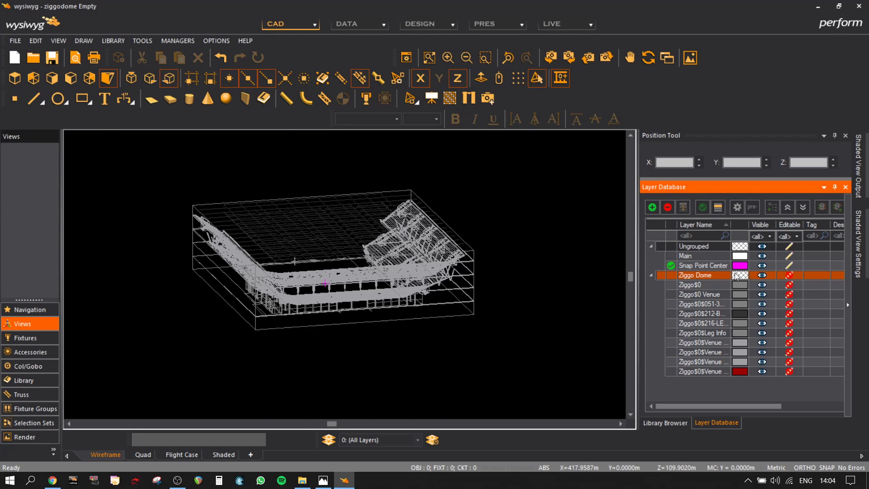
Examine the snap point's position on the arena floor in the isometric and plan views.
{"action": "scroll", "coordinate": [331, 265], "scroll_direction": "up", "scroll_amount": 5}
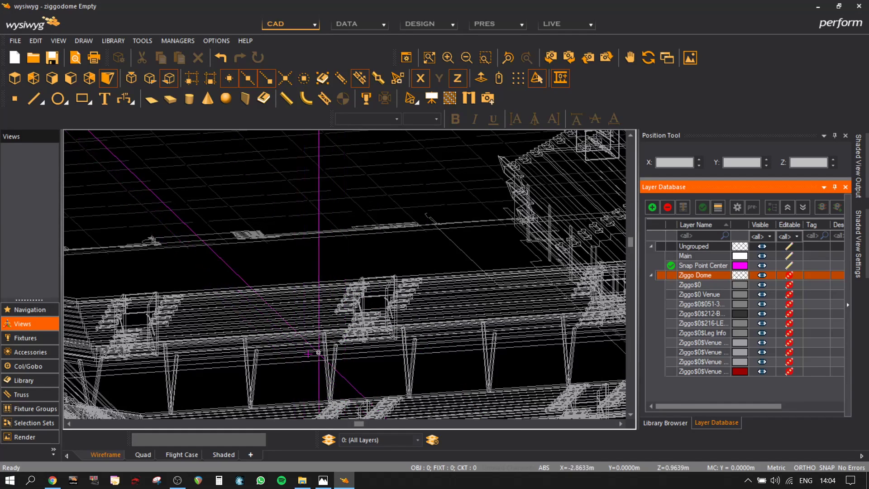
{"action": "scroll", "coordinate": [320, 353], "scroll_direction": "up", "scroll_amount": 2}
{"action": "scroll", "coordinate": [308, 301], "scroll_direction": "down", "scroll_amount": 3}
{"action": "left_click", "coordinate": [14, 78]}
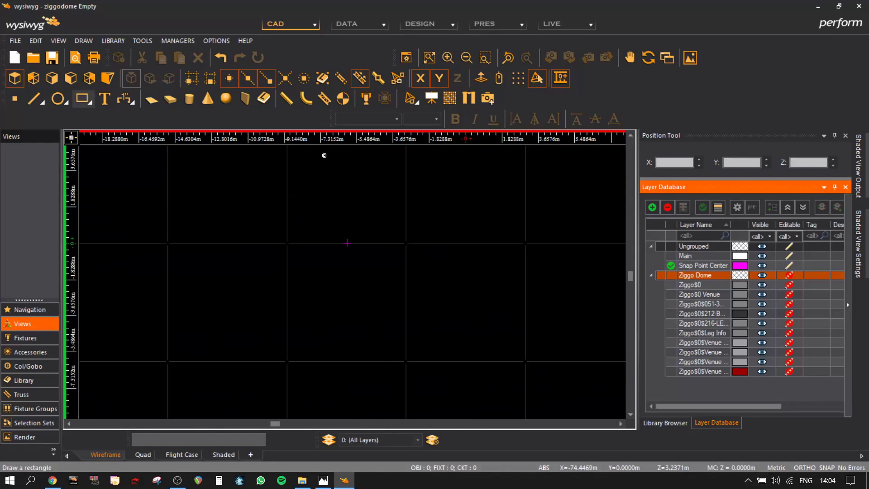
{"action": "scroll", "coordinate": [345, 249], "scroll_direction": "up", "scroll_amount": 2}
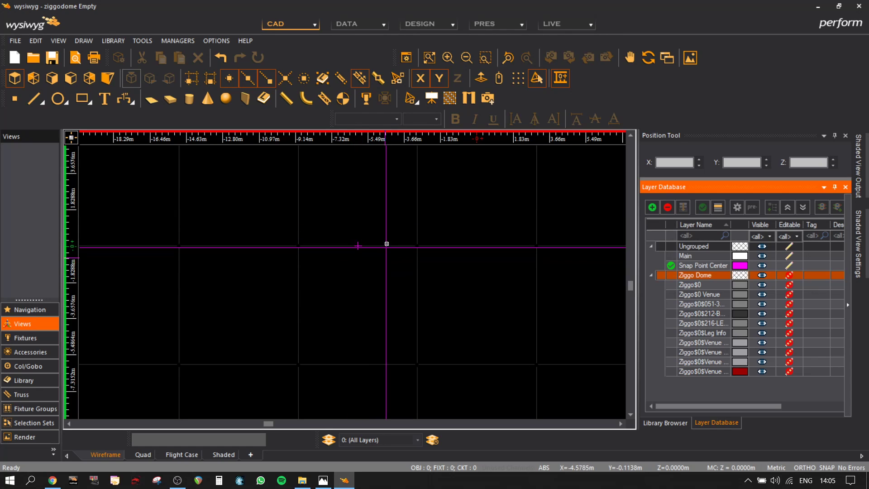
{"action": "middle_click_drag", "start_coordinate": [477, 194], "coordinate": [345, 218]}
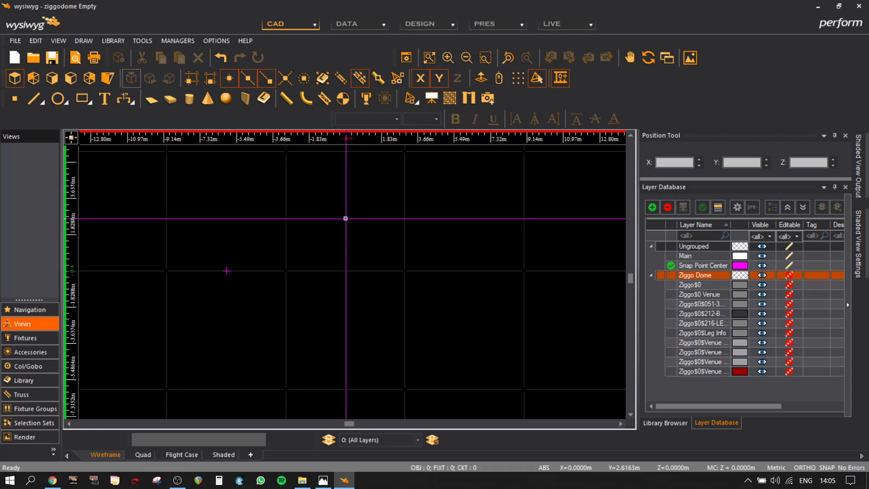
{"action": "scroll", "coordinate": [346, 219], "scroll_direction": "down", "scroll_amount": 4}
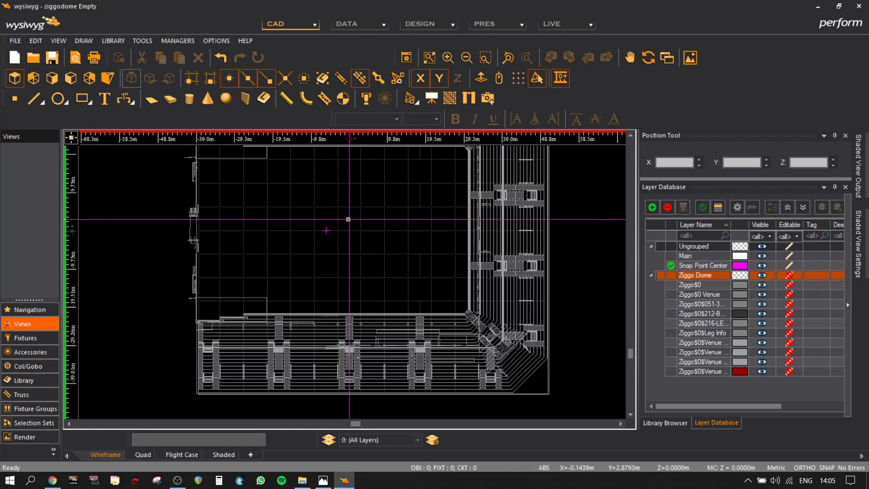
{"action": "scroll", "coordinate": [349, 219], "scroll_direction": "up", "scroll_amount": 2}
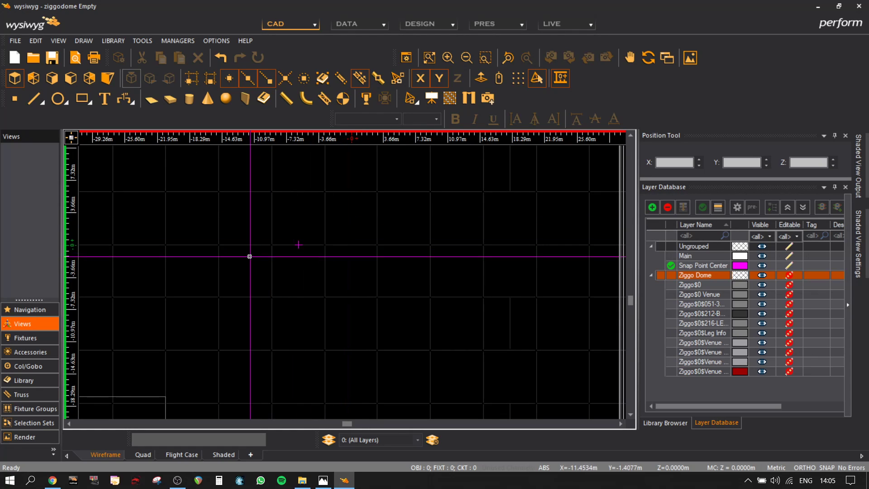
{"action": "scroll", "coordinate": [250, 257], "scroll_direction": "down", "scroll_amount": 1}
{"action": "middle_click_drag", "start_coordinate": [266, 302], "coordinate": [332, 346]}
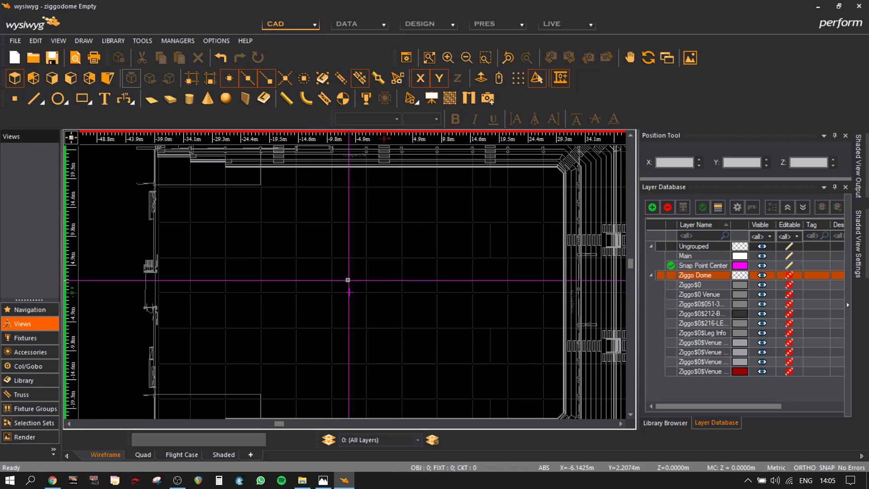
{"action": "scroll", "coordinate": [348, 280], "scroll_direction": "up", "scroll_amount": 3}
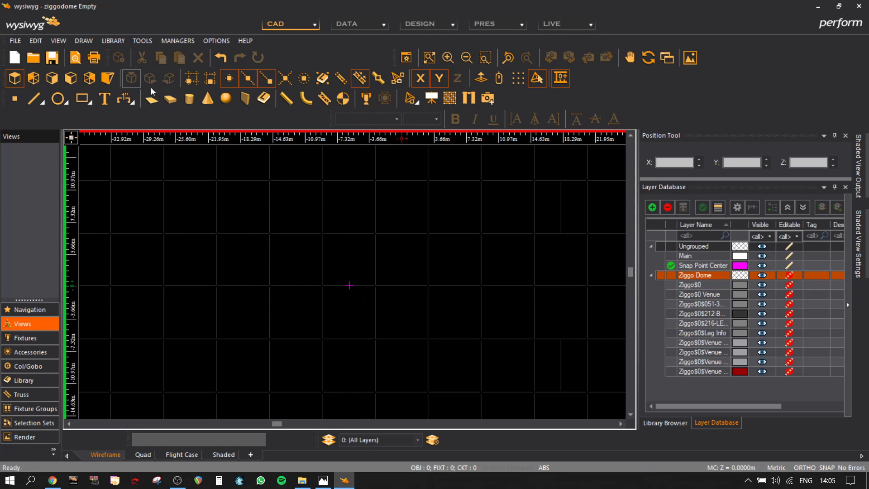
{"action": "left_click", "coordinate": [107, 78]}
{"action": "scroll", "coordinate": [320, 336], "scroll_direction": "up", "scroll_amount": 4}
{"action": "scroll", "coordinate": [320, 336], "scroll_direction": "down", "scroll_amount": 2}
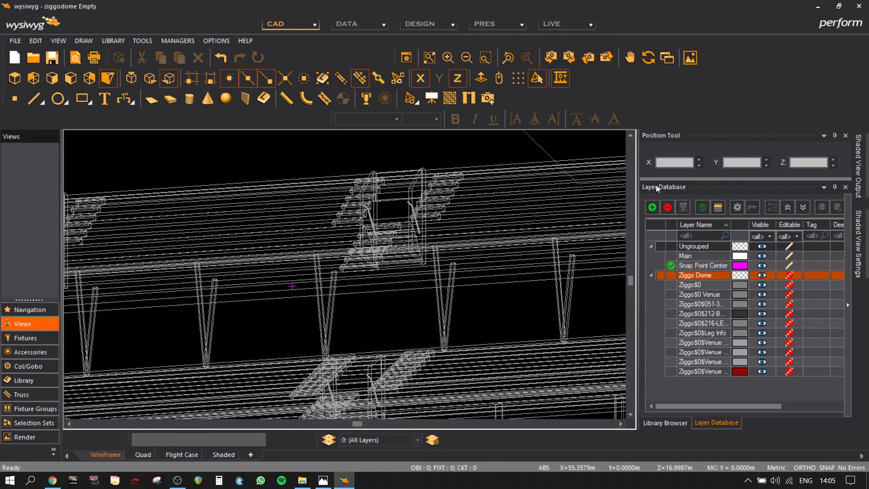
Create a new ungrouped layer named Truss with a dark grey colour and make it the current layer.
{"action": "left_click", "coordinate": [652, 207]}
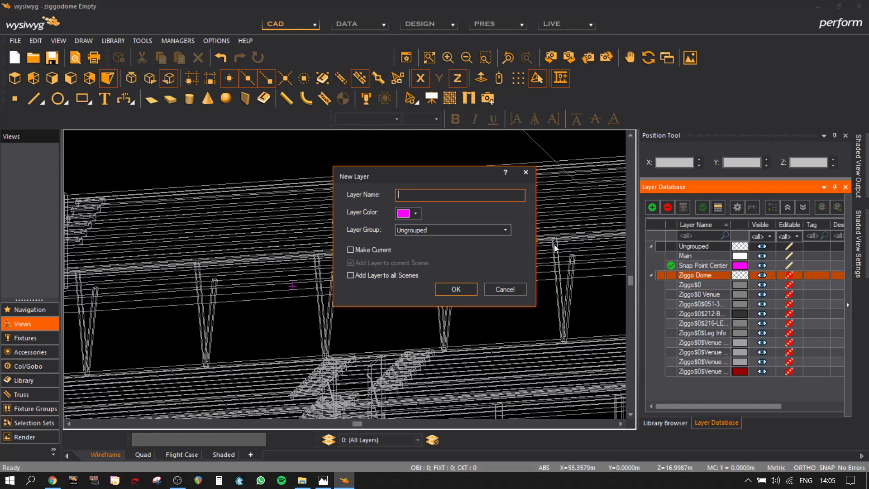
{"action": "left_click", "coordinate": [505, 230]}
{"action": "left_click", "coordinate": [417, 239]}
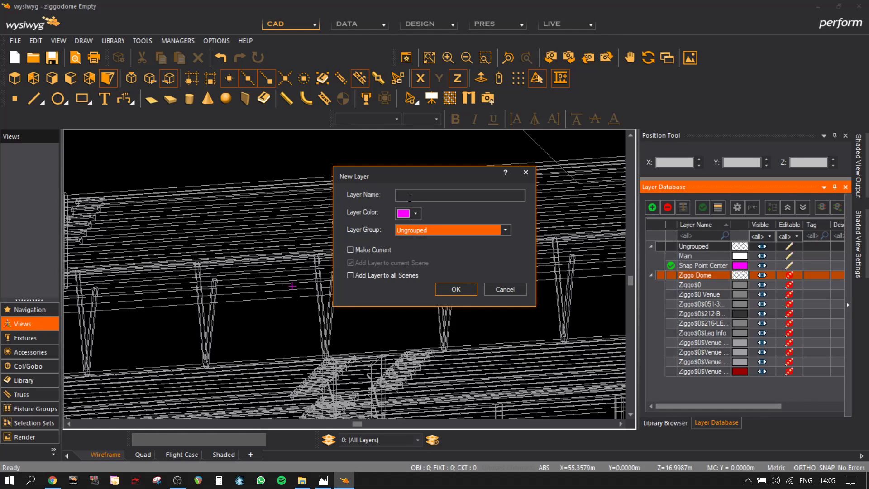
{"action": "left_click", "coordinate": [409, 197]}
{"action": "left_click", "coordinate": [412, 214]}
{"action": "left_click", "coordinate": [471, 227]}
{"action": "left_click", "coordinate": [424, 203]}
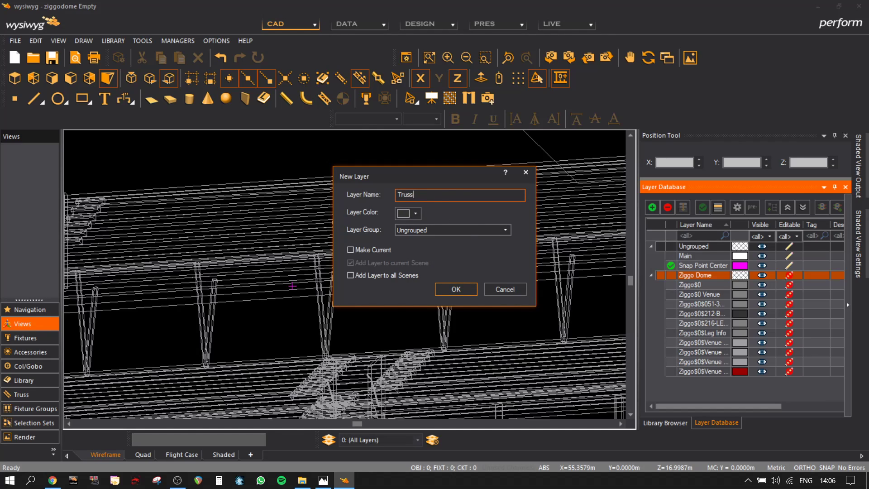
{"action": "key", "text": "Return"}
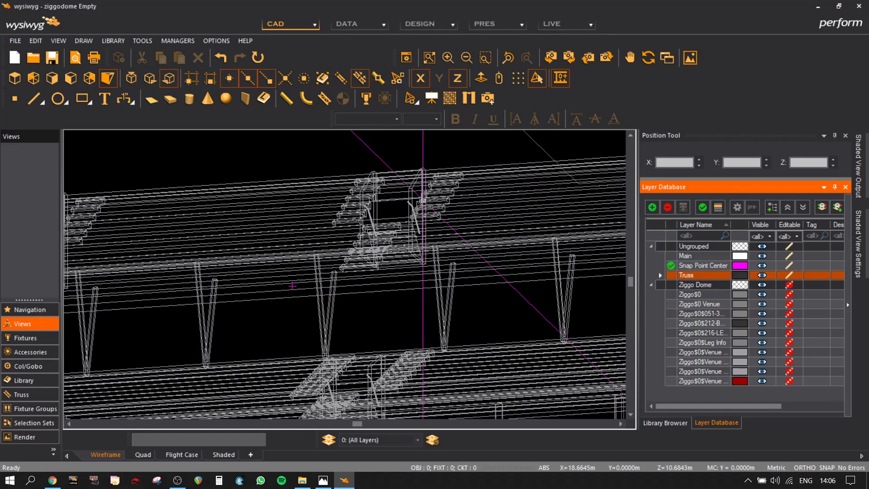
{"action": "left_click", "coordinate": [703, 208]}
{"action": "left_click", "coordinate": [687, 276]}
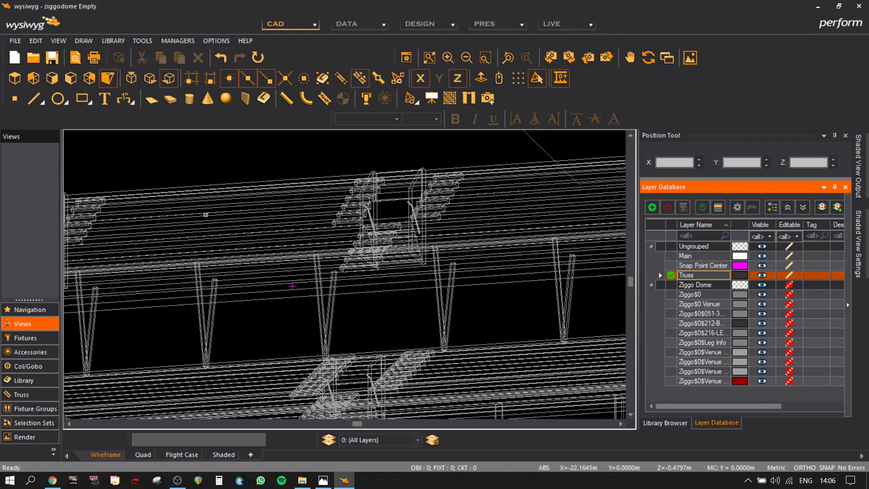
Switch to the front view and hide the Ziggo Dome layer group, keeping the snap point in sight.
{"action": "scroll", "coordinate": [246, 324], "scroll_direction": "up", "scroll_amount": 3}
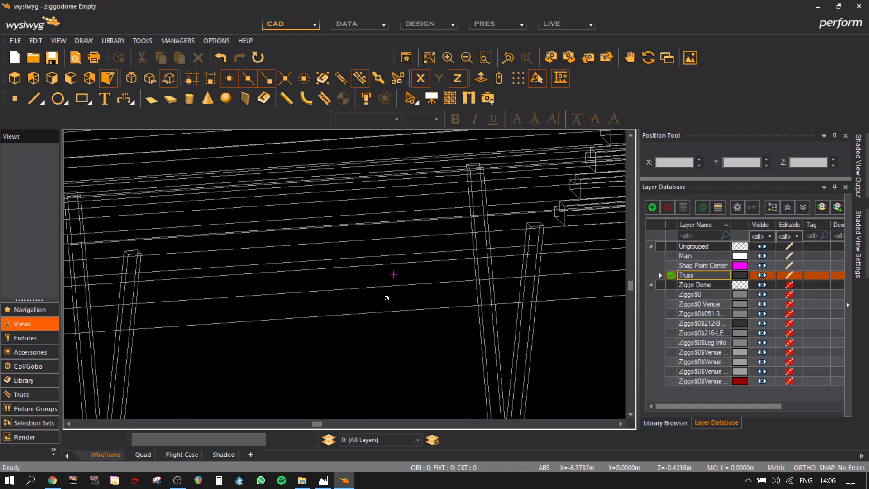
{"action": "left_click", "coordinate": [70, 77]}
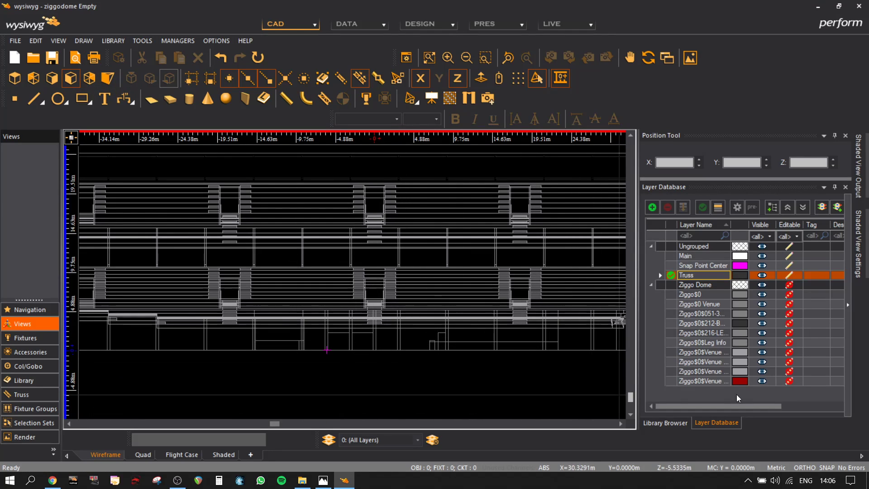
{"action": "left_click", "coordinate": [764, 285]}
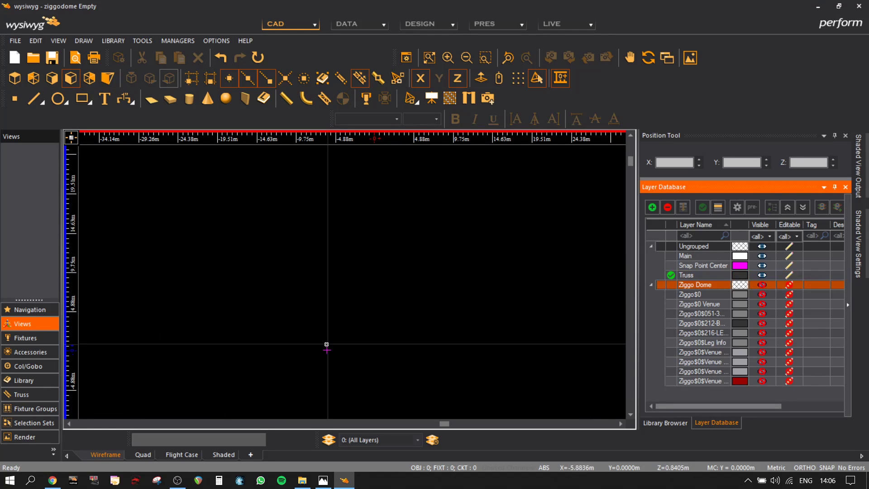
{"action": "scroll", "coordinate": [324, 333], "scroll_direction": "up", "scroll_amount": 3}
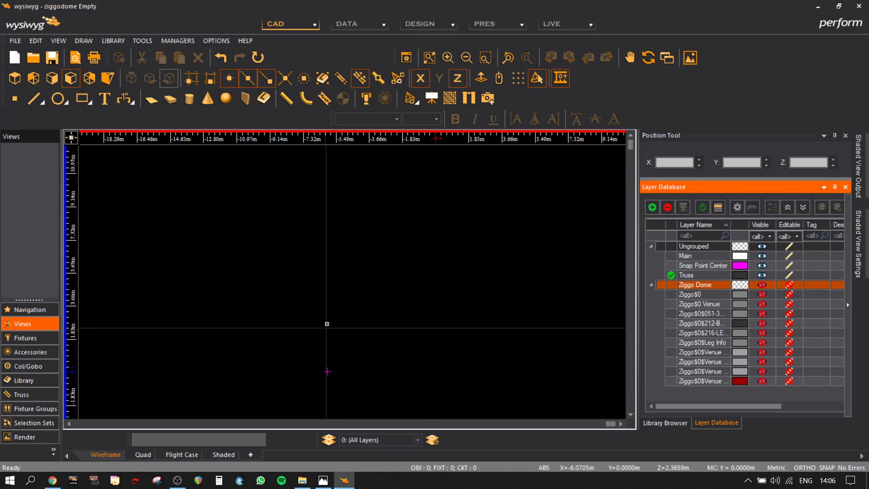
Browse the truss library by manufacturer to Eurotruss and open the Section folder of FD34-Truss.
{"action": "left_click", "coordinate": [676, 422]}
{"action": "left_click", "coordinate": [704, 340]}
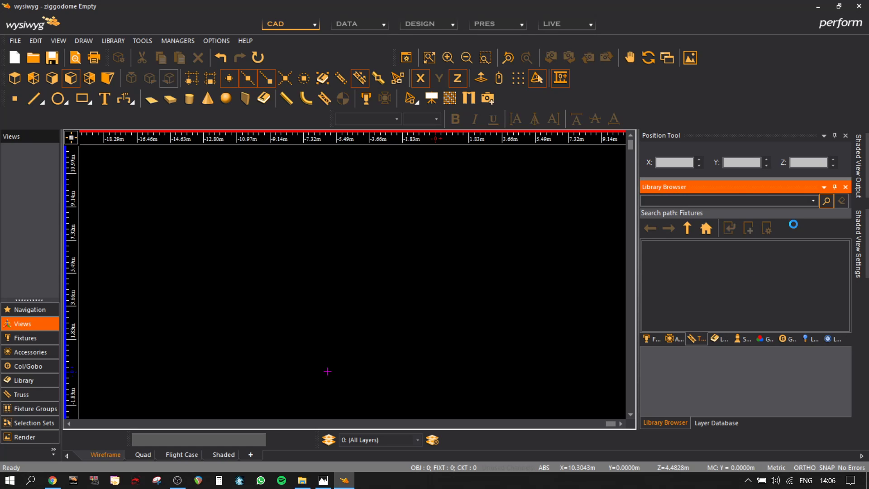
{"action": "double_click", "coordinate": [665, 277]}
{"action": "scroll", "coordinate": [697, 272], "scroll_direction": "down", "scroll_amount": 1}
{"action": "double_click", "coordinate": [686, 309]}
{"action": "scroll", "coordinate": [689, 272], "scroll_direction": "down", "scroll_amount": 3}
{"action": "scroll", "coordinate": [688, 274], "scroll_direction": "down", "scroll_amount": 1}
{"action": "double_click", "coordinate": [686, 308]}
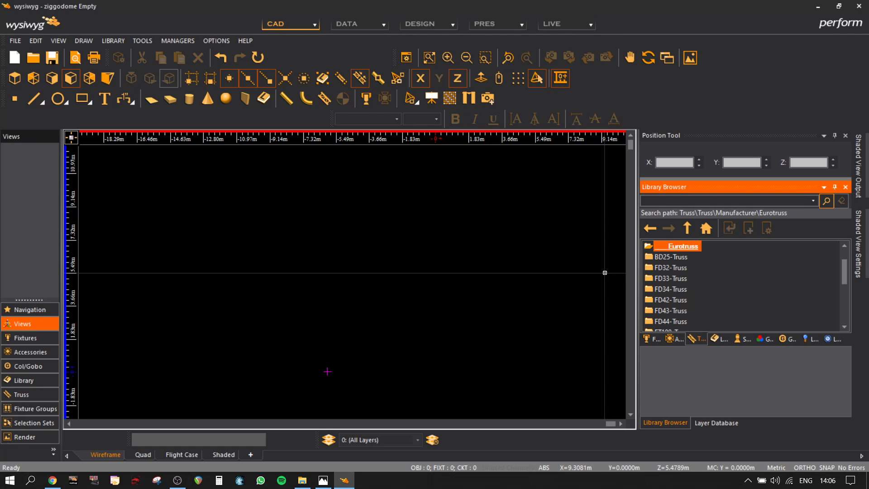
{"action": "double_click", "coordinate": [679, 287]}
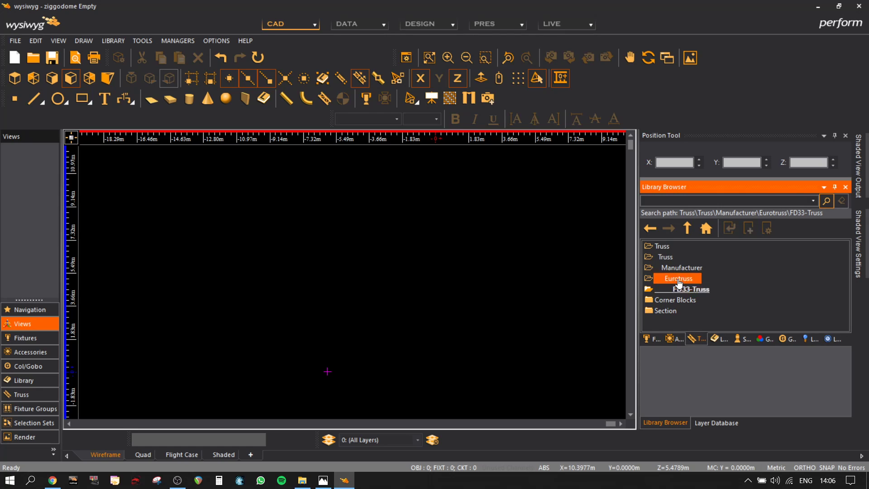
{"action": "scroll", "coordinate": [677, 313], "scroll_direction": "down", "scroll_amount": 2}
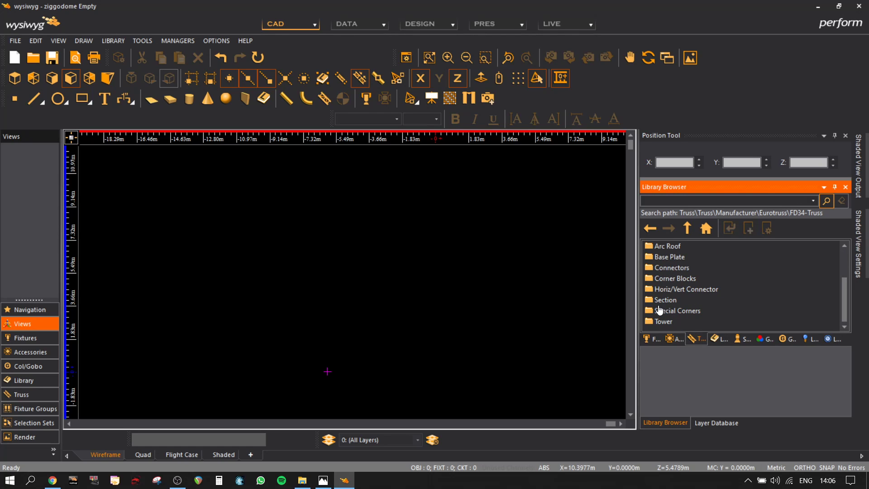
{"action": "double_click", "coordinate": [666, 300]}
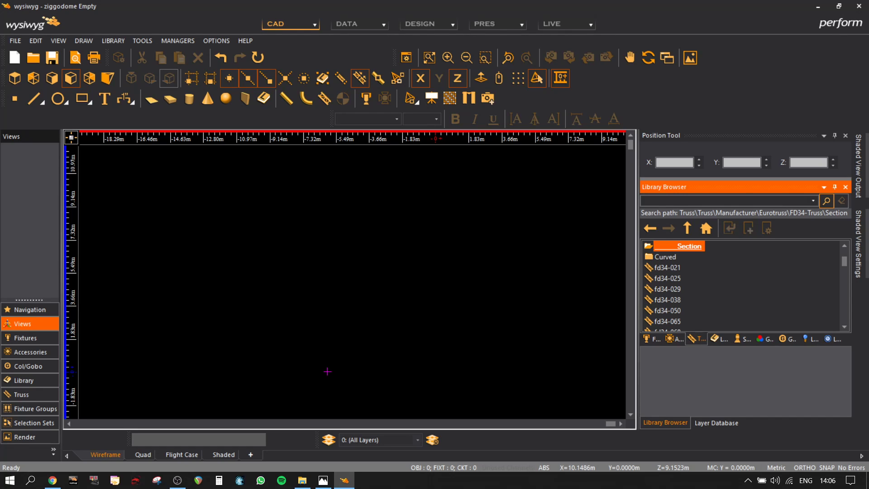
Go back from the straight sections to FD34-Truss and open its Corner Blocks folder.
{"action": "left_click", "coordinate": [327, 486]}
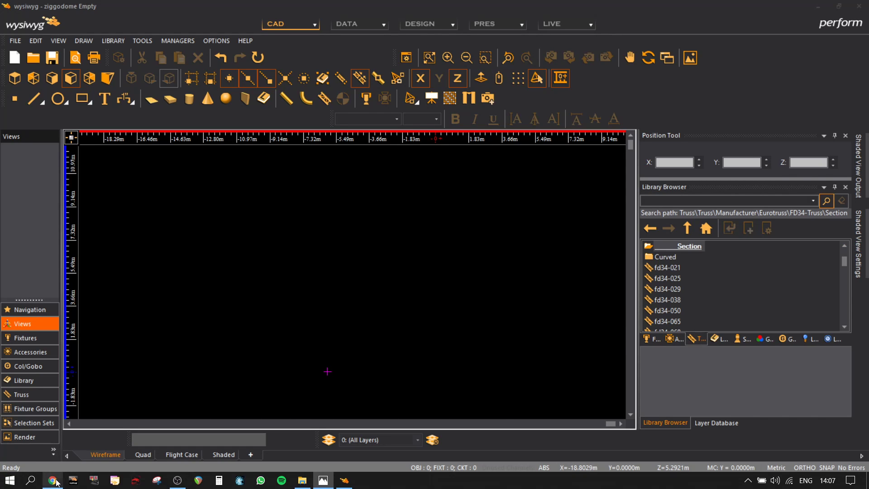
{"action": "scroll", "coordinate": [687, 285], "scroll_direction": "down", "scroll_amount": 3}
{"action": "scroll", "coordinate": [686, 290], "scroll_direction": "up", "scroll_amount": 4}
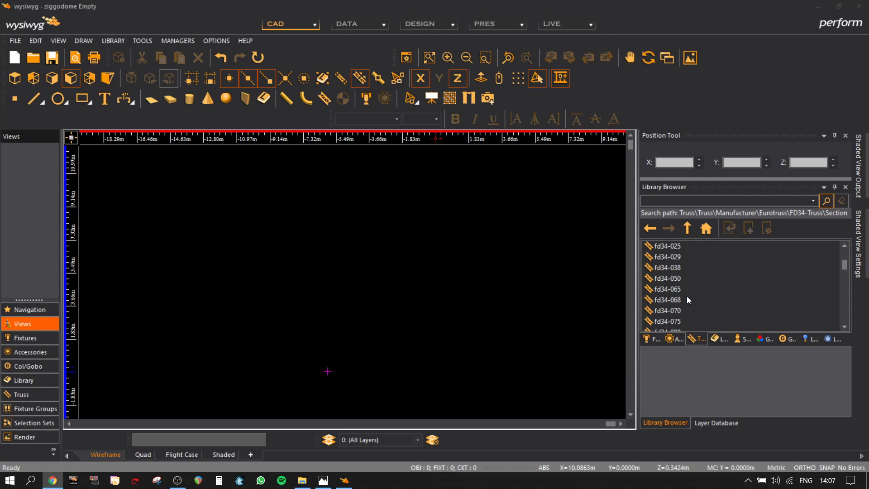
{"action": "scroll", "coordinate": [687, 294], "scroll_direction": "up", "scroll_amount": 2}
{"action": "left_click", "coordinate": [671, 278]}
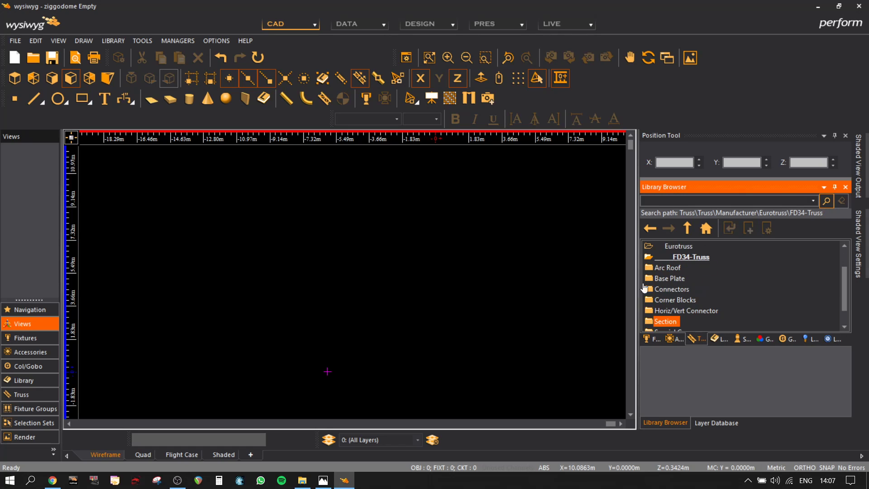
{"action": "scroll", "coordinate": [679, 317], "scroll_direction": "down", "scroll_amount": 1}
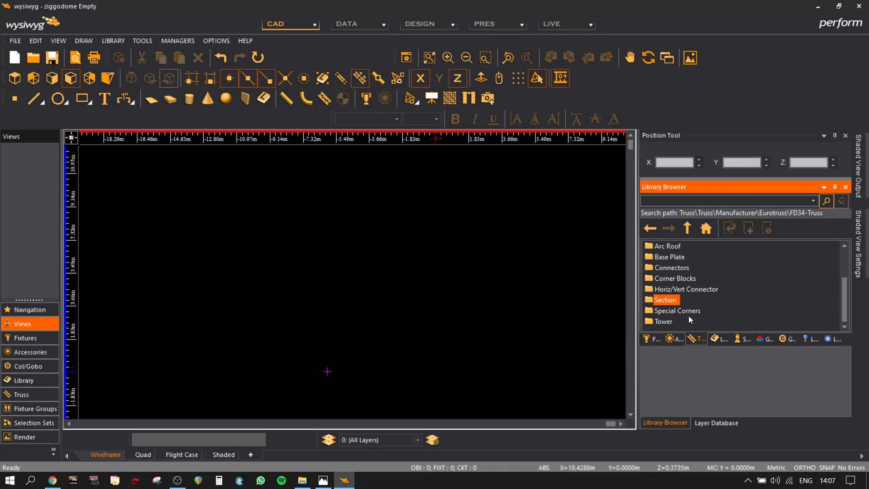
{"action": "double_click", "coordinate": [679, 279]}
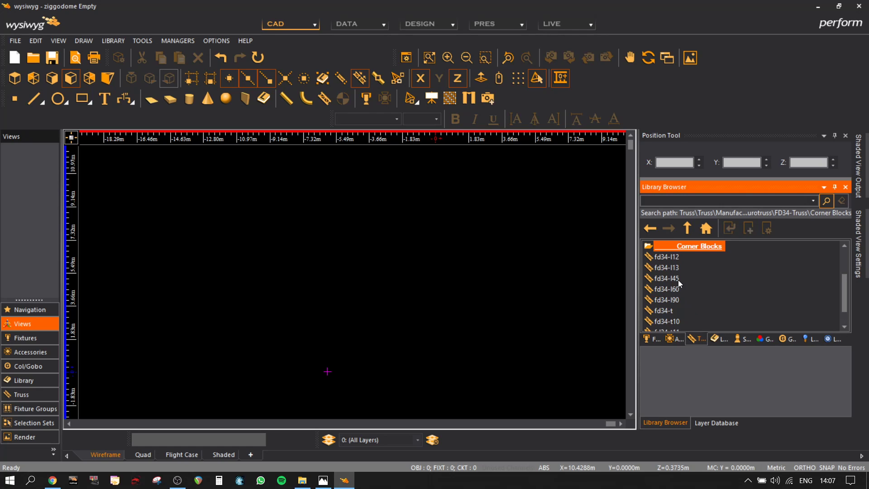
Insert one fd34-t corner block just above the centre snap point in the front view.
{"action": "double_click", "coordinate": [669, 310]}
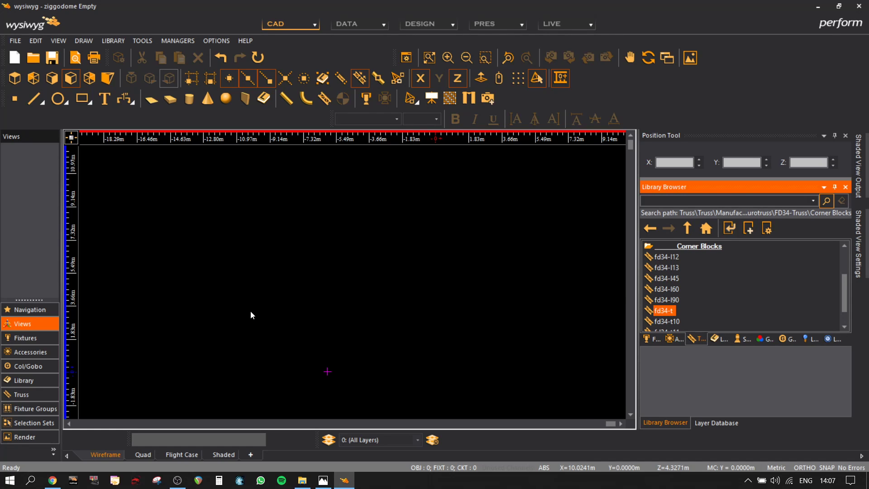
{"action": "scroll", "coordinate": [308, 355], "scroll_direction": "up", "scroll_amount": 3}
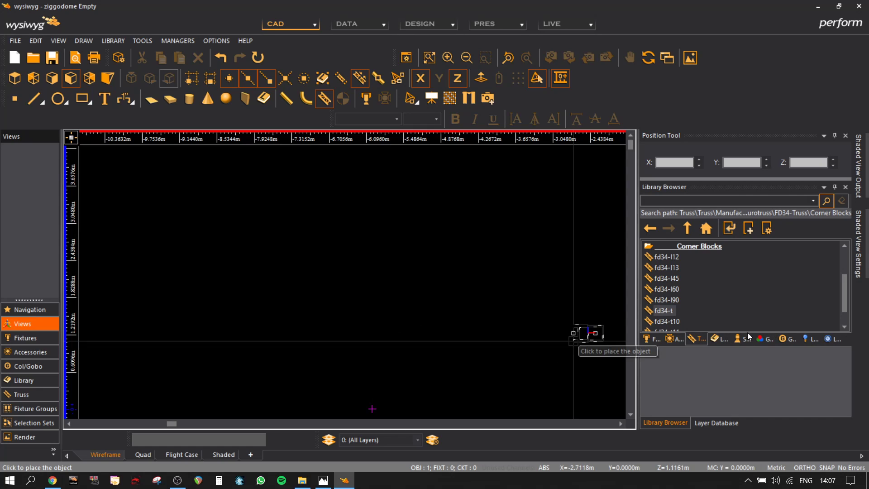
{"action": "right_click", "coordinate": [662, 312]}
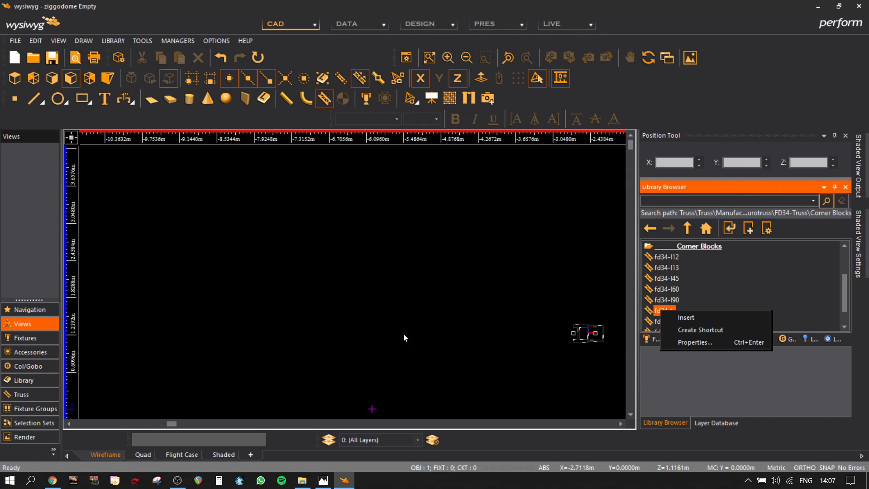
{"action": "left_click", "coordinate": [686, 318]}
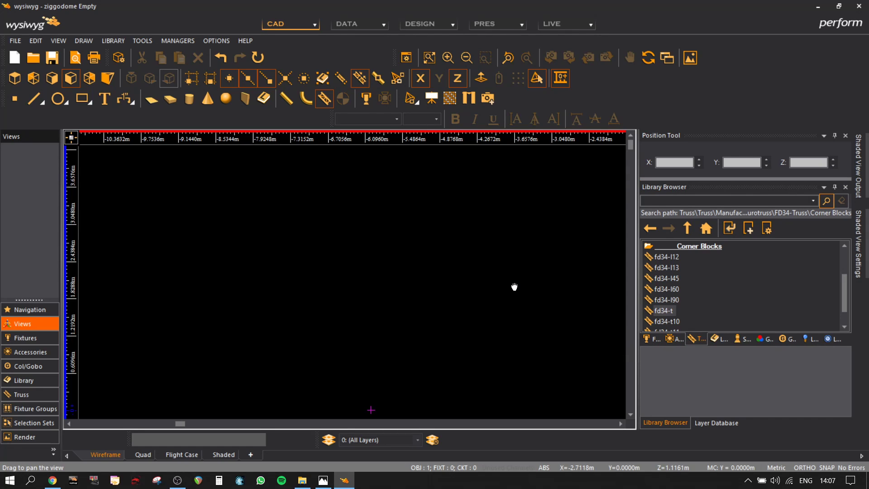
{"action": "key", "text": "Escape"}
{"action": "left_click", "coordinate": [353, 329]}
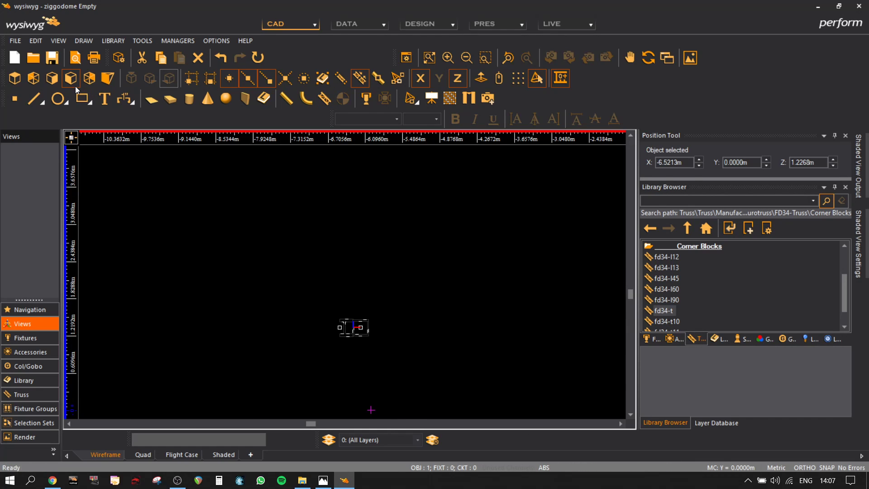
Check the fd34-t block from the side and above, and rotate it -90° in the front view so its single branch points upward.
{"action": "left_click", "coordinate": [48, 80]}
{"action": "scroll", "coordinate": [359, 270], "scroll_direction": "up", "scroll_amount": 2}
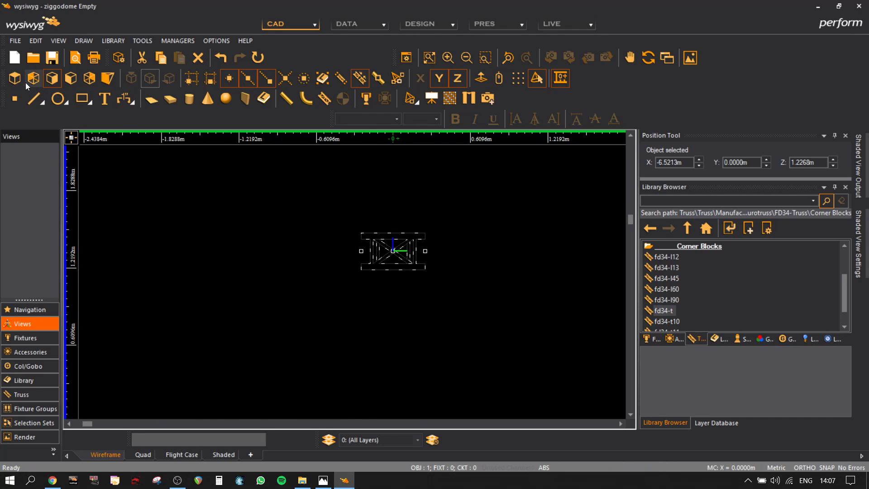
{"action": "left_click", "coordinate": [15, 77]}
{"action": "scroll", "coordinate": [347, 238], "scroll_direction": "up", "scroll_amount": 2}
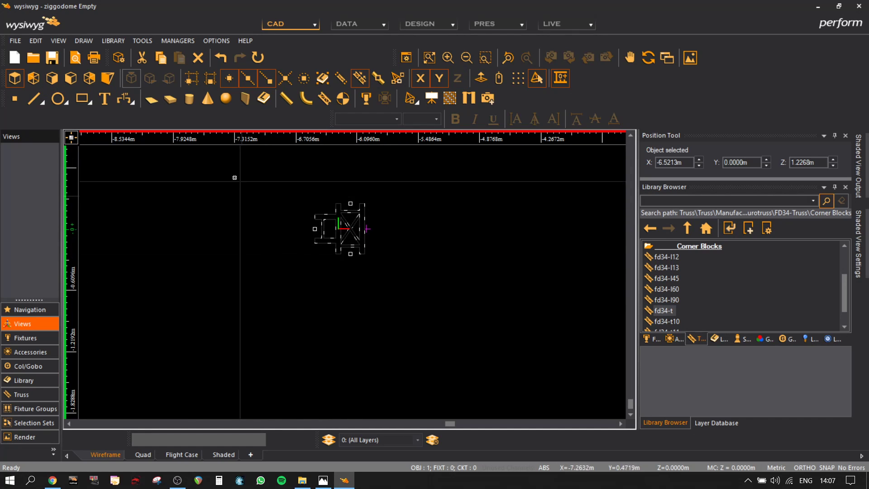
{"action": "left_click", "coordinate": [70, 78]}
{"action": "scroll", "coordinate": [365, 332], "scroll_direction": "up", "scroll_amount": 2}
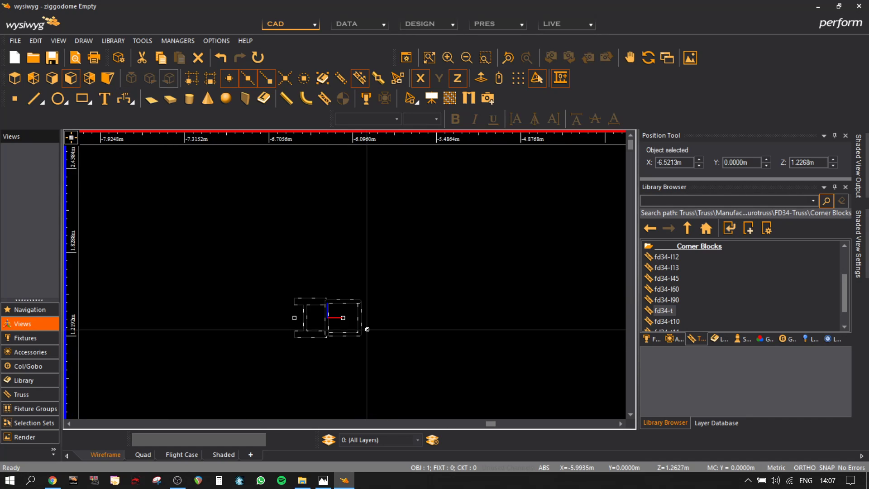
{"action": "key", "text": "m"}
{"action": "left_click", "coordinate": [348, 336]}
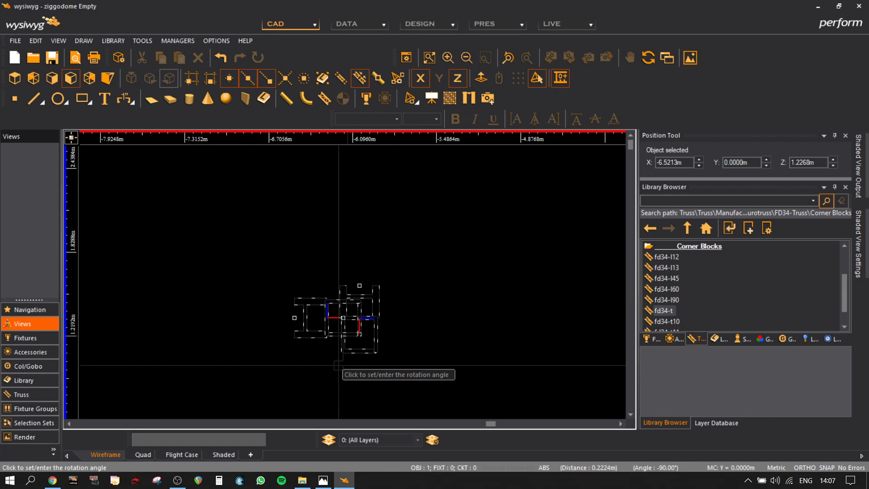
{"action": "left_click", "coordinate": [336, 366]}
Rotate the fd34-t block a quarter turn in plan so its two opposite ends lie along the X axis, and return to the front view.
{"action": "left_click", "coordinate": [55, 79]}
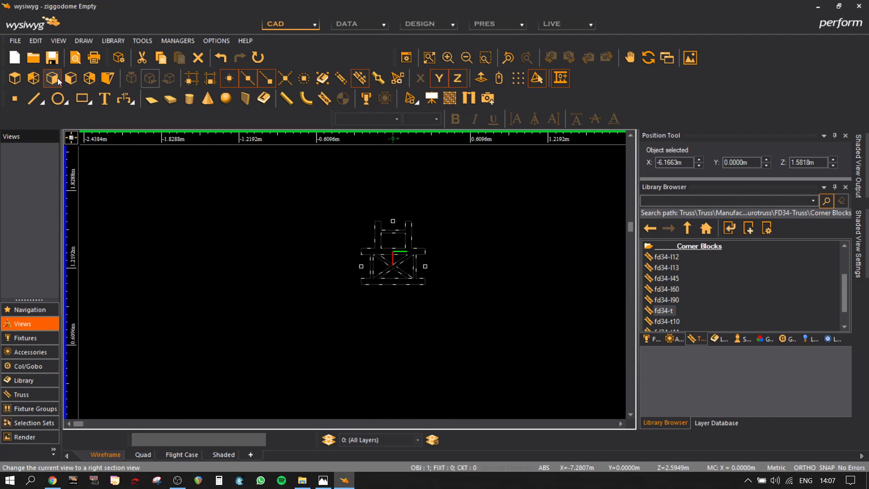
{"action": "left_click", "coordinate": [16, 79]}
{"action": "scroll", "coordinate": [358, 234], "scroll_direction": "up", "scroll_amount": 2}
{"action": "key", "text": "r"}
{"action": "left_click", "coordinate": [367, 235]}
{"action": "left_click", "coordinate": [368, 274]}
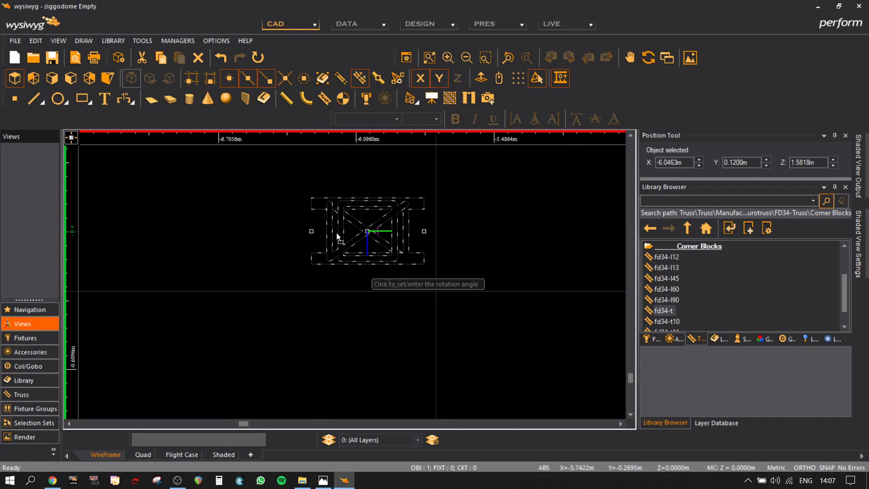
{"action": "left_click", "coordinate": [71, 79]}
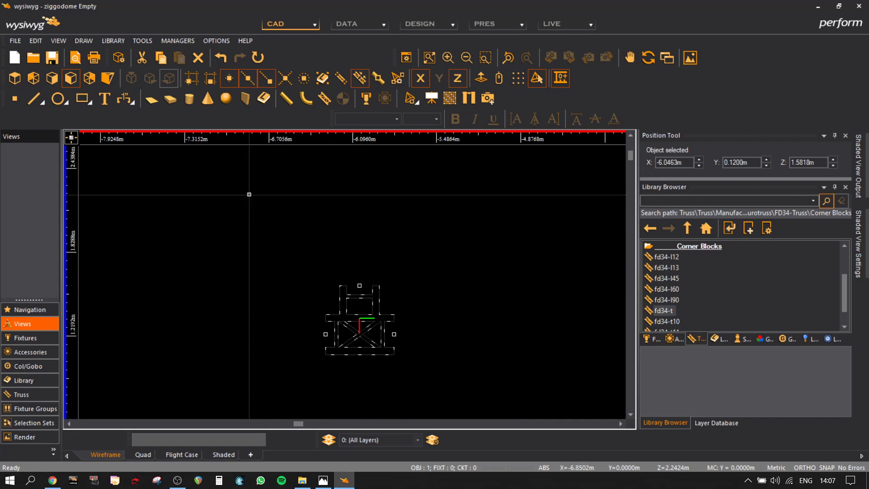
{"action": "scroll", "coordinate": [361, 272], "scroll_direction": "up", "scroll_amount": 2}
{"action": "left_click", "coordinate": [403, 243]}
{"action": "scroll", "coordinate": [429, 286], "scroll_direction": "down", "scroll_amount": 2}
{"action": "middle_click_drag", "start_coordinate": [454, 317], "coordinate": [366, 302]}
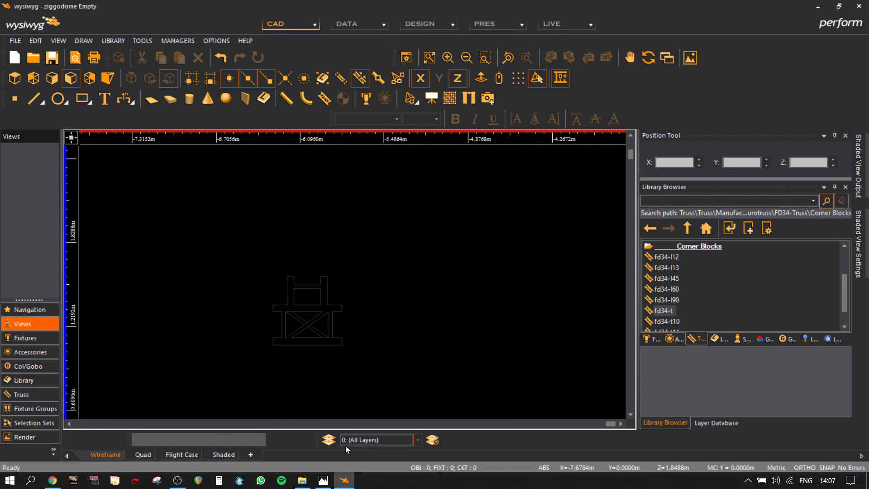
Create a shortcut for the fd34-t corner block from the FD34-Truss Corner Blocks folder.
{"action": "left_click", "coordinate": [317, 484]}
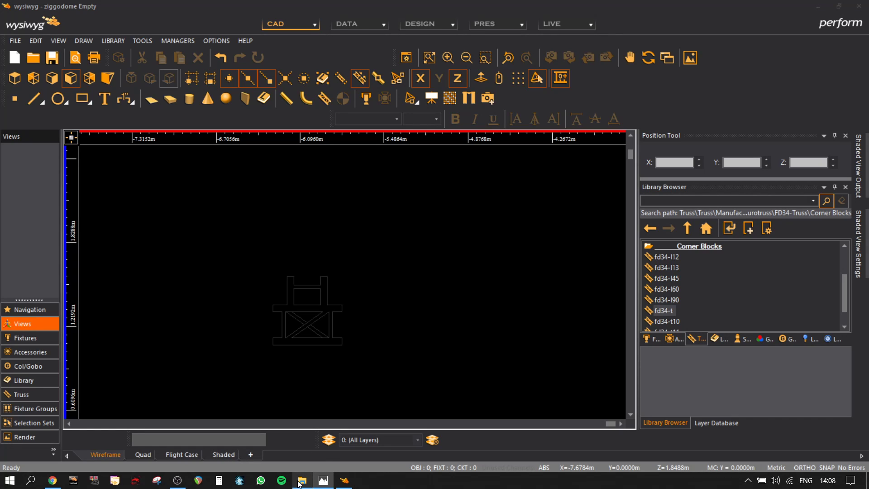
{"action": "left_click", "coordinate": [344, 480]}
{"action": "left_click_drag", "start_coordinate": [445, 312], "coordinate": [425, 318]}
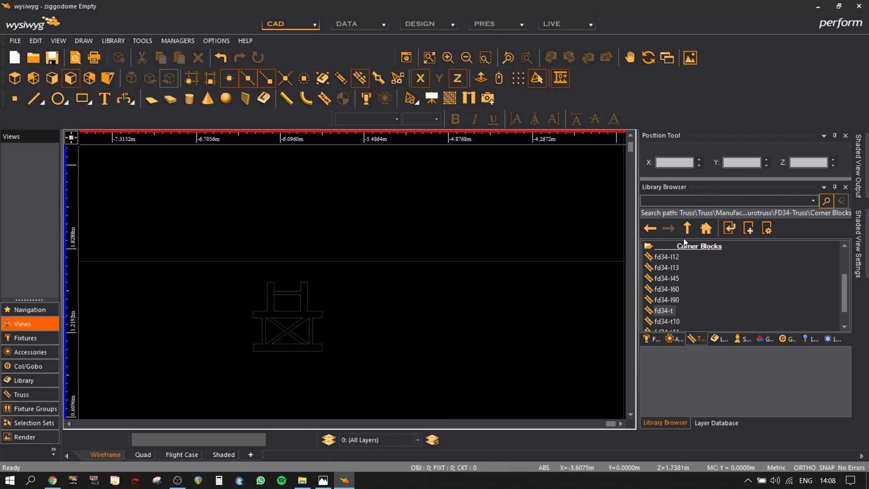
{"action": "left_click", "coordinate": [650, 228]}
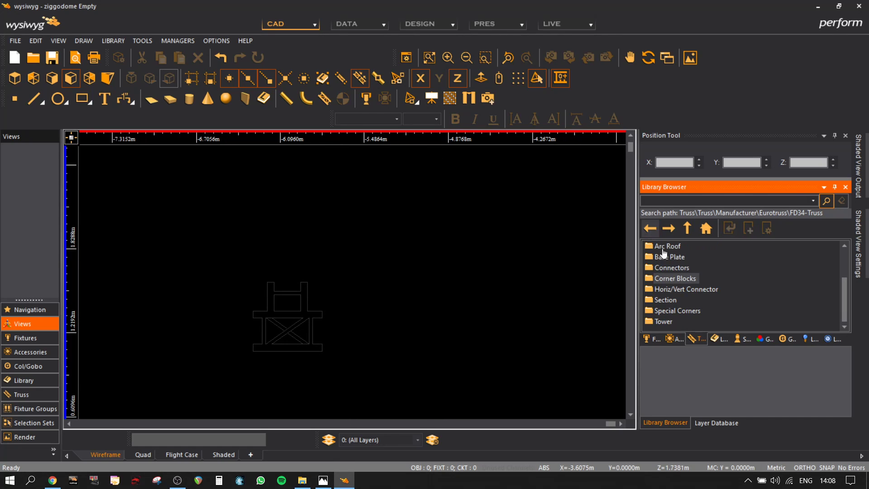
{"action": "double_click", "coordinate": [677, 280]}
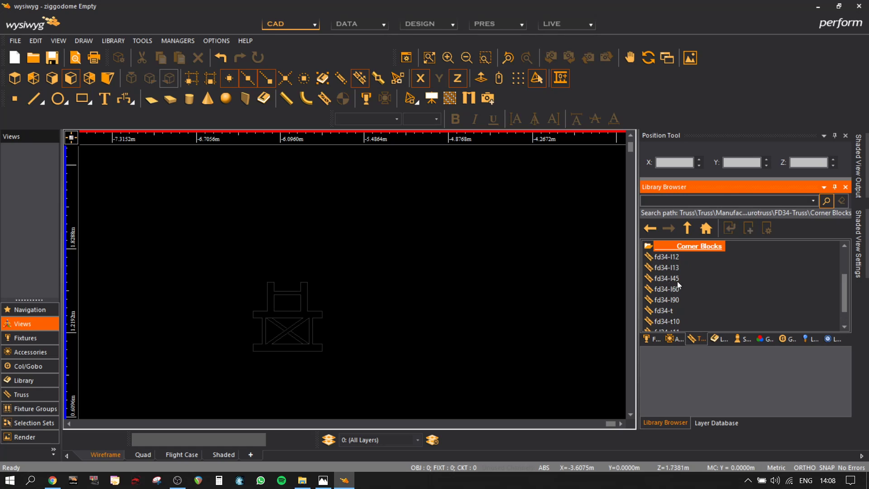
{"action": "right_click", "coordinate": [667, 312]}
{"action": "left_click", "coordinate": [707, 320]}
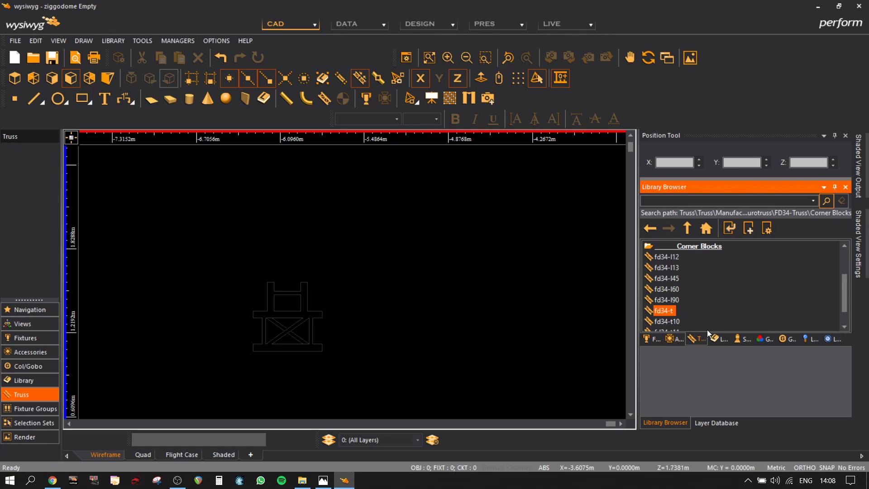
Create a shortcut for the fd34-050 straight section from the FD34-Truss Section folder.
{"action": "left_click", "coordinate": [650, 228]}
{"action": "double_click", "coordinate": [669, 300]}
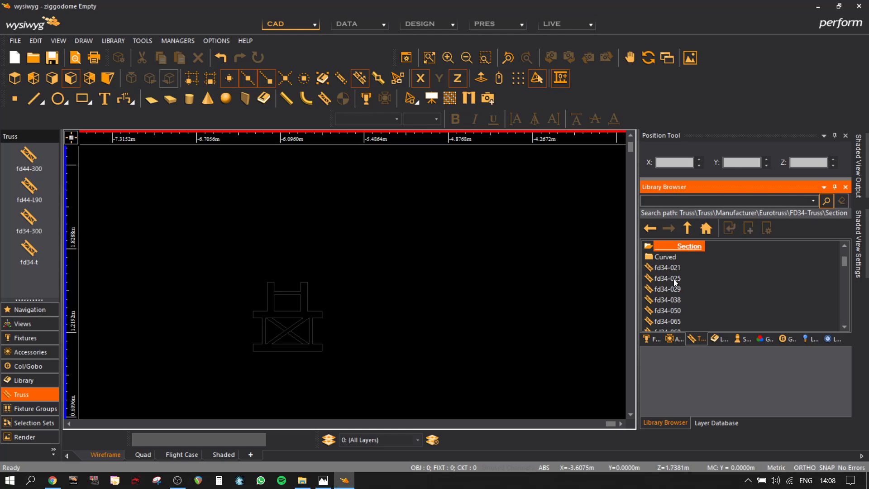
{"action": "right_click", "coordinate": [675, 312]}
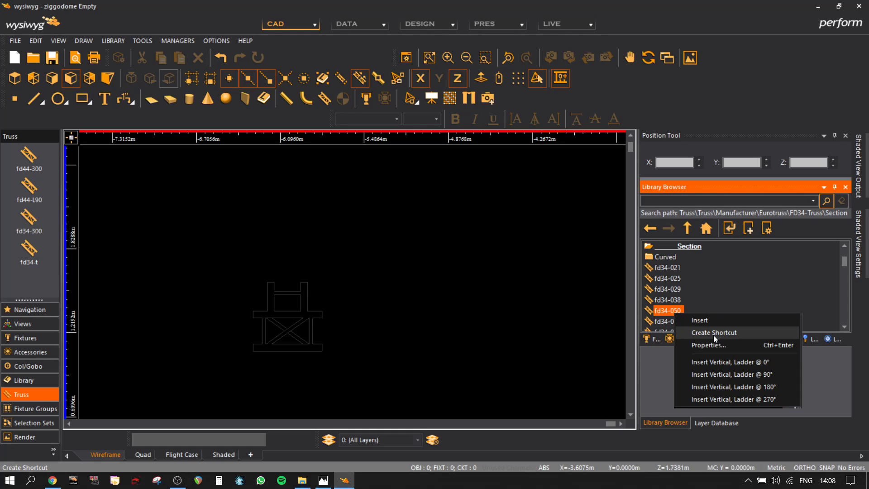
{"action": "left_click", "coordinate": [714, 333]}
Insert an fd34-050 section onto the positive-X end of the fd34-t block, working in the perspective view.
{"action": "double_click", "coordinate": [675, 312]}
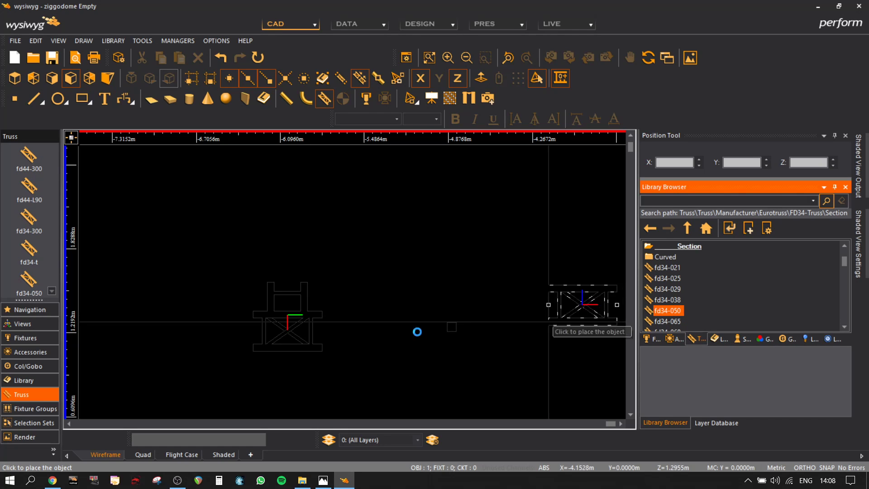
{"action": "left_click", "coordinate": [112, 78]}
{"action": "scroll", "coordinate": [398, 196], "scroll_direction": "up", "scroll_amount": 4}
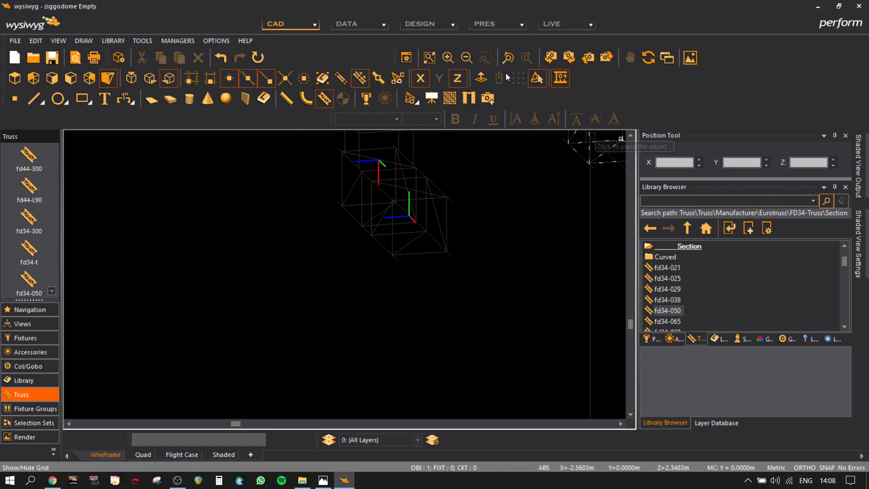
Attach a second fd34-050 section to the opposite end of the fd34-t block and return to the front view.
{"action": "left_click", "coordinate": [568, 59]}
{"action": "left_click", "coordinate": [557, 56]}
{"action": "scroll", "coordinate": [224, 277], "scroll_direction": "down", "scroll_amount": 4}
{"action": "middle_click_drag", "start_coordinate": [238, 264], "coordinate": [504, 323]}
{"action": "scroll", "coordinate": [415, 338], "scroll_direction": "up", "scroll_amount": 5}
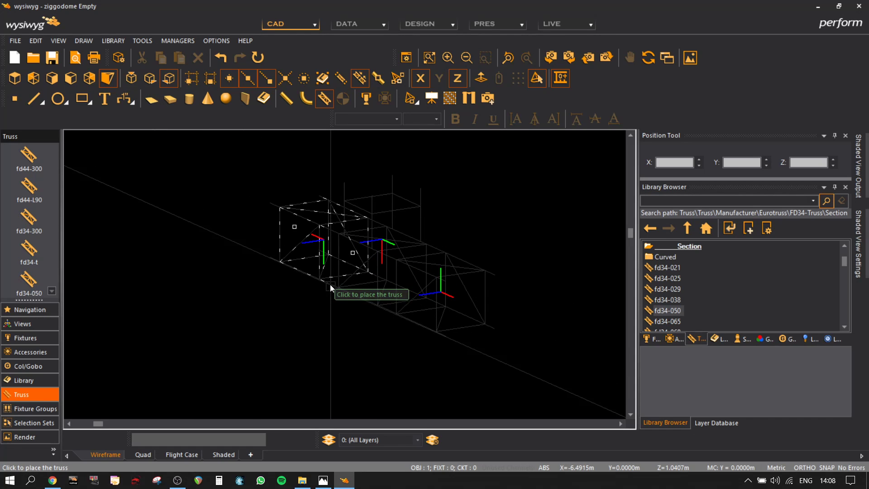
{"action": "scroll", "coordinate": [381, 240], "scroll_direction": "up", "scroll_amount": 1}
{"action": "left_click", "coordinate": [381, 240]}
{"action": "key", "text": "Escape"}
{"action": "scroll", "coordinate": [520, 213], "scroll_direction": "down", "scroll_amount": 1}
{"action": "middle_click_drag", "start_coordinate": [520, 214], "coordinate": [440, 294]}
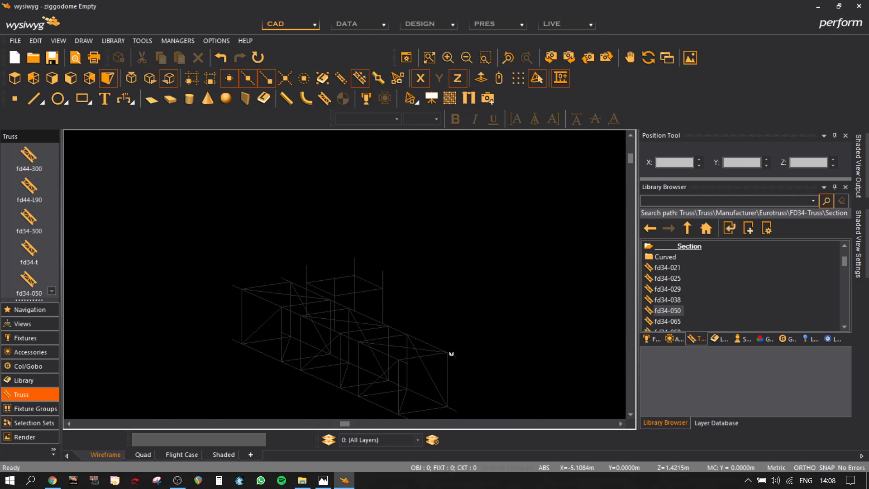
{"action": "left_click", "coordinate": [72, 80]}
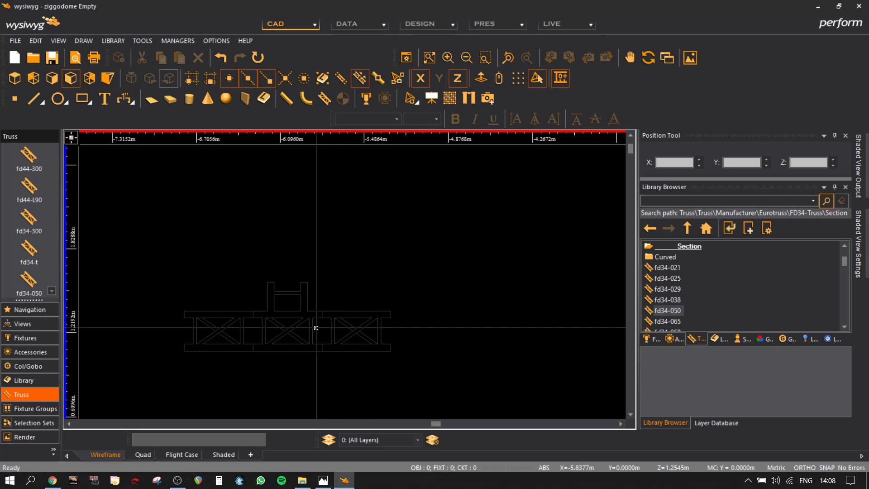
Create a shortcut for the fd34-l90 corner block from the FD34-Truss Corner Blocks folder.
{"action": "mouse_move", "coordinate": [338, 324]}
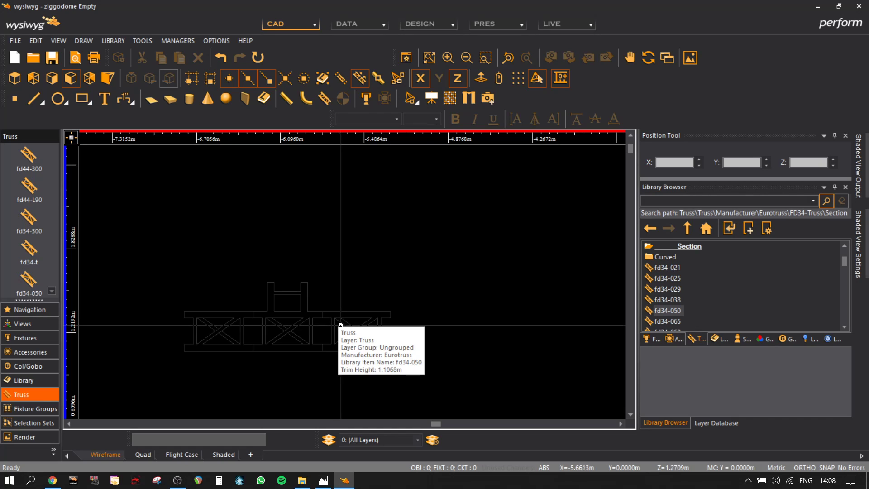
{"action": "left_click", "coordinate": [650, 229]}
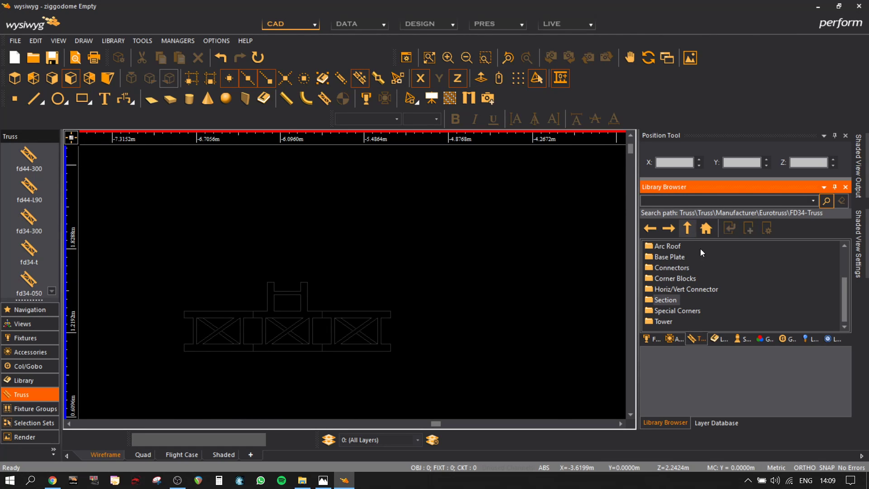
{"action": "double_click", "coordinate": [670, 279]}
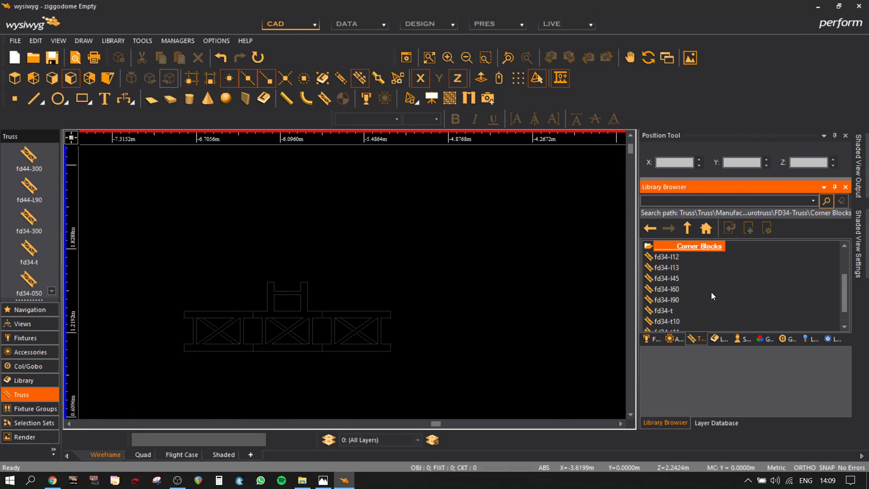
{"action": "right_click", "coordinate": [678, 300]}
{"action": "left_click", "coordinate": [721, 321]}
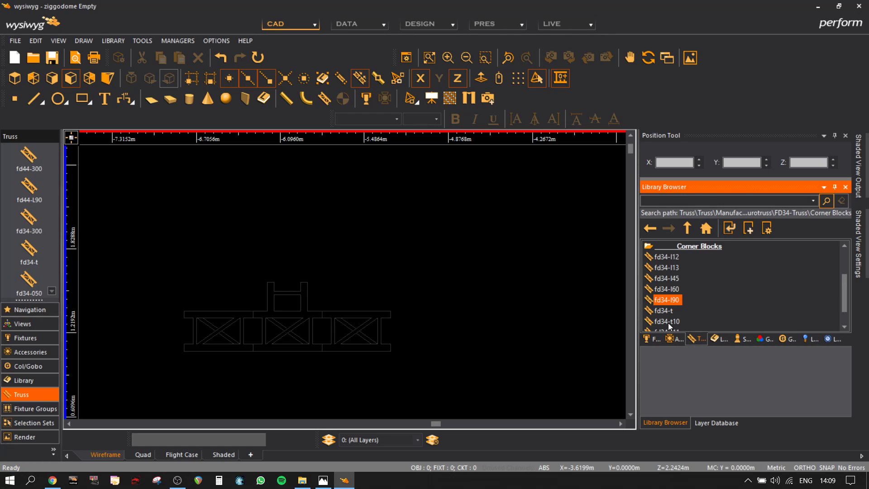
Place upward-facing fd34-l90 corner blocks on both outer ends of the horizontal fd34-050 row.
{"action": "scroll", "coordinate": [26, 256], "scroll_direction": "down", "scroll_amount": 1}
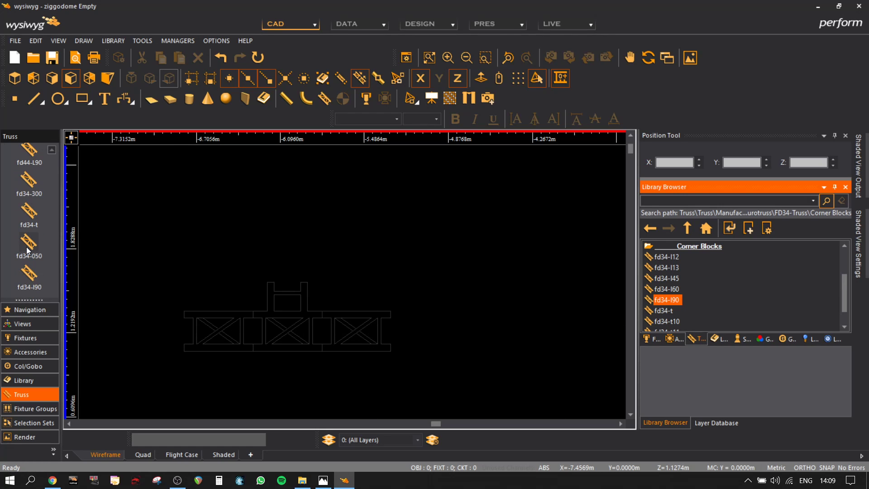
{"action": "left_click", "coordinate": [31, 272]}
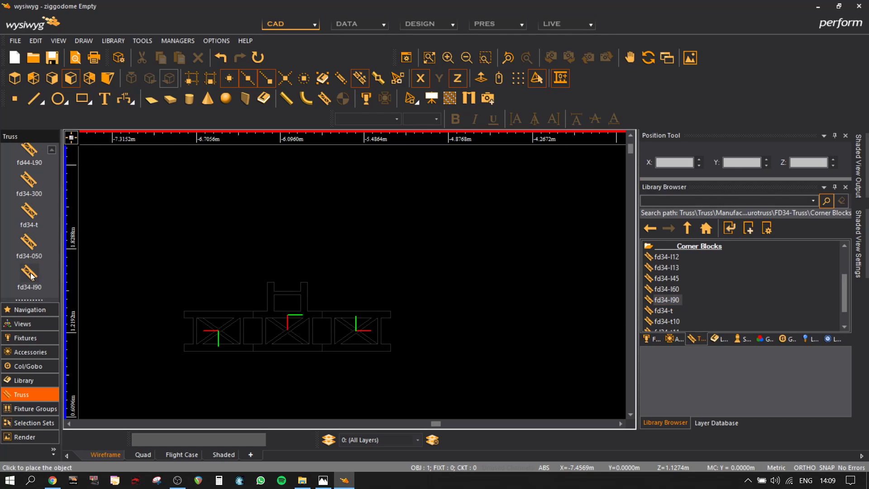
{"action": "left_click", "coordinate": [387, 346]}
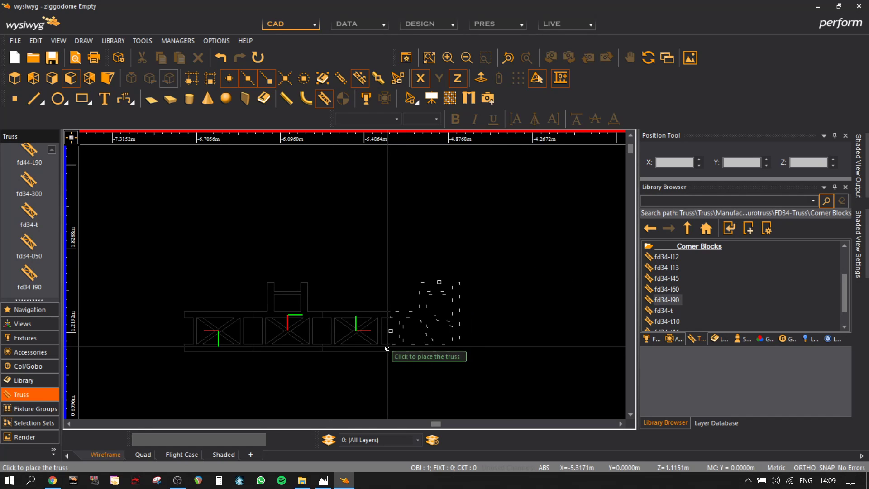
{"action": "right_click", "coordinate": [203, 353]}
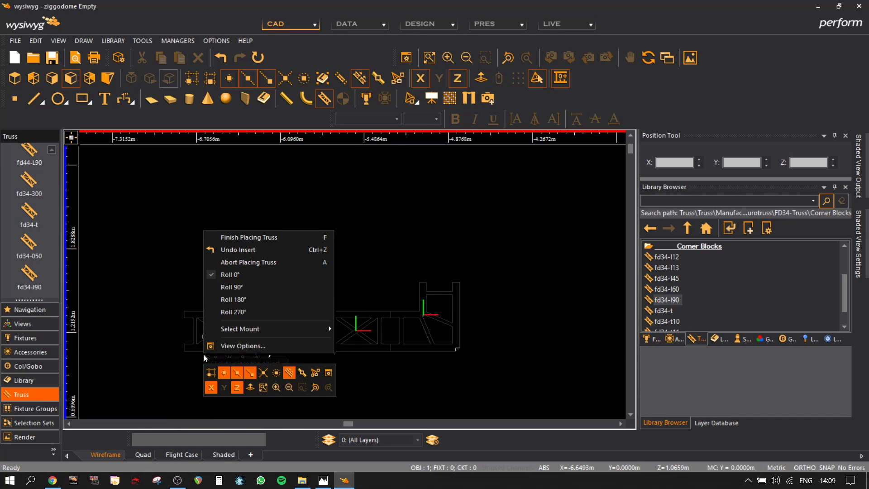
{"action": "left_click", "coordinate": [252, 296]}
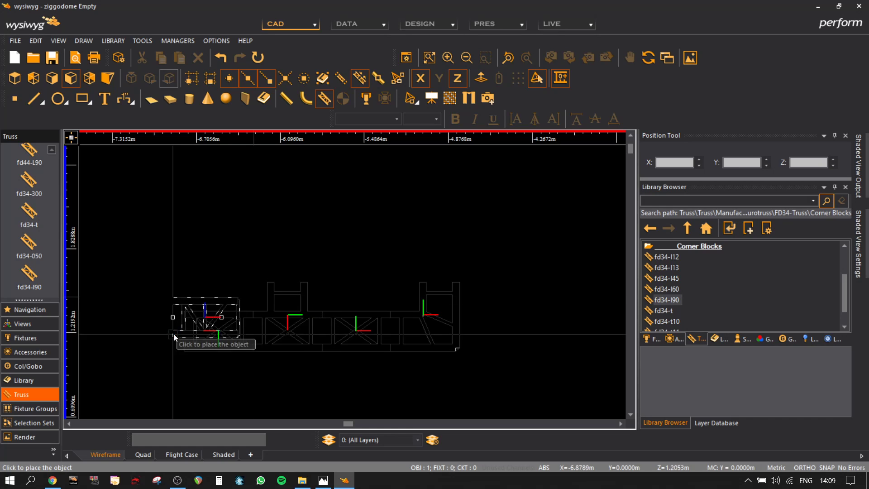
{"action": "left_click", "coordinate": [107, 78]}
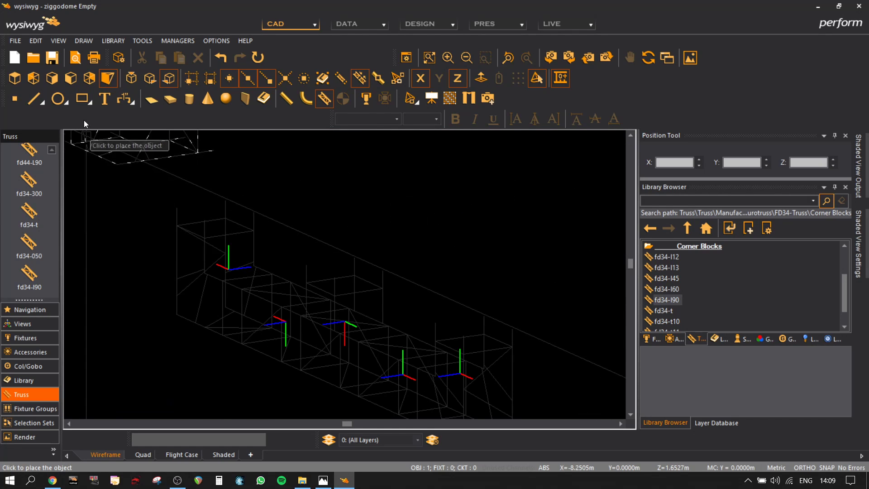
{"action": "left_click", "coordinate": [70, 78]}
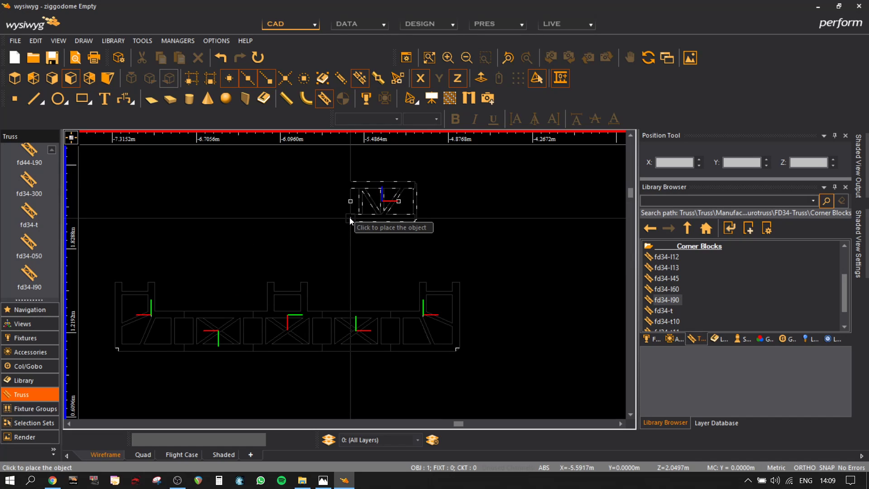
{"action": "key", "text": "Escape"}
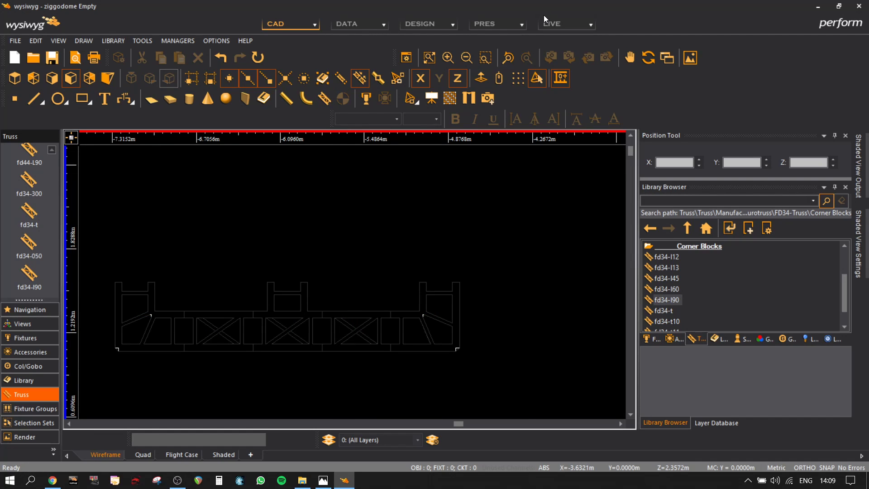
Insert fd34-400 sections from the FD34-Truss Section folder upright onto the T block and both corner blocks.
{"action": "mouse_move", "coordinate": [327, 223]}
{"action": "middle_mouse_down"}
{"action": "mouse_move", "coordinate": [465, 305]}
{"action": "mouse_move", "coordinate": [342, 217]}
{"action": "middle_mouse_up"}
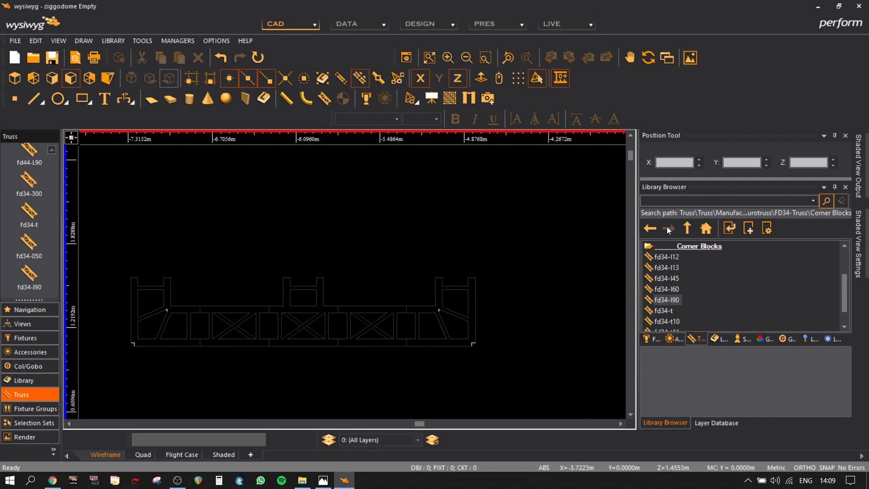
{"action": "left_click", "coordinate": [652, 228]}
{"action": "double_click", "coordinate": [668, 302]}
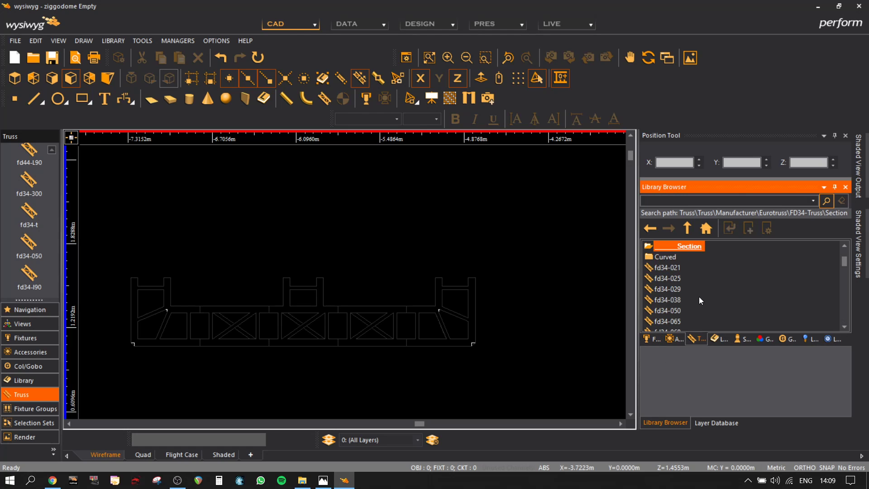
{"action": "scroll", "coordinate": [699, 297], "scroll_direction": "down", "scroll_amount": 8}
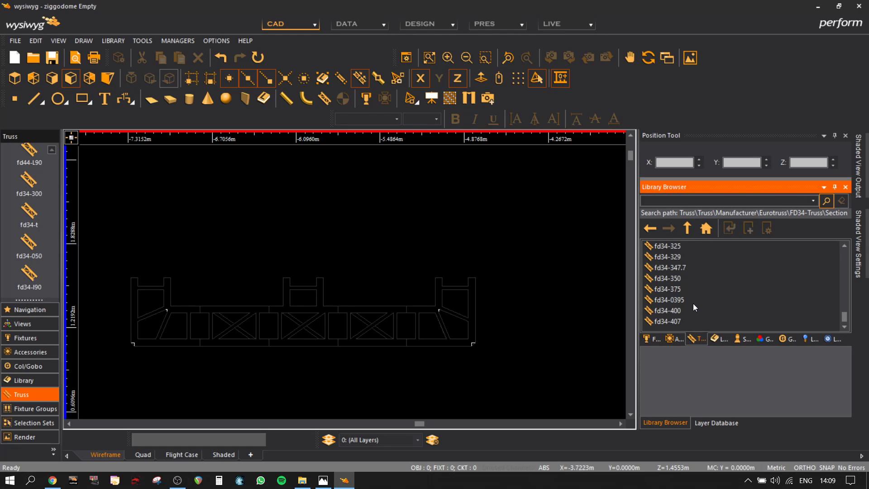
{"action": "left_click", "coordinate": [671, 311]}
{"action": "left_click", "coordinate": [447, 289]}
{"action": "left_click", "coordinate": [286, 290]}
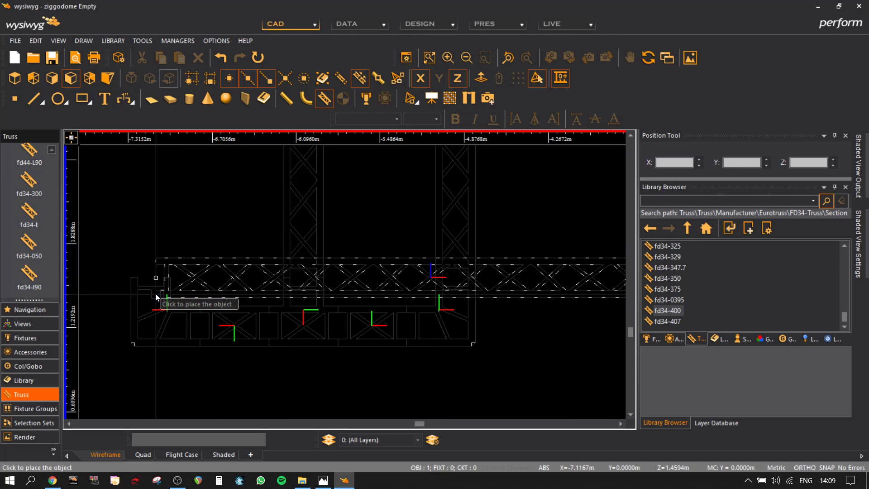
{"action": "left_click", "coordinate": [164, 290]}
Stack a second fd34-400 section on top of each of the three uprights.
{"action": "middle_click_drag", "start_coordinate": [263, 215], "coordinate": [293, 403]}
{"action": "scroll", "coordinate": [292, 403], "scroll_direction": "down", "scroll_amount": 2}
{"action": "left_click", "coordinate": [251, 222]}
{"action": "left_click", "coordinate": [314, 220]}
{"action": "left_click", "coordinate": [381, 223]}
Extend each of the three uprights with an fd34-250 section on top and finish placing truss.
{"action": "middle_click_drag", "start_coordinate": [510, 204], "coordinate": [524, 398]}
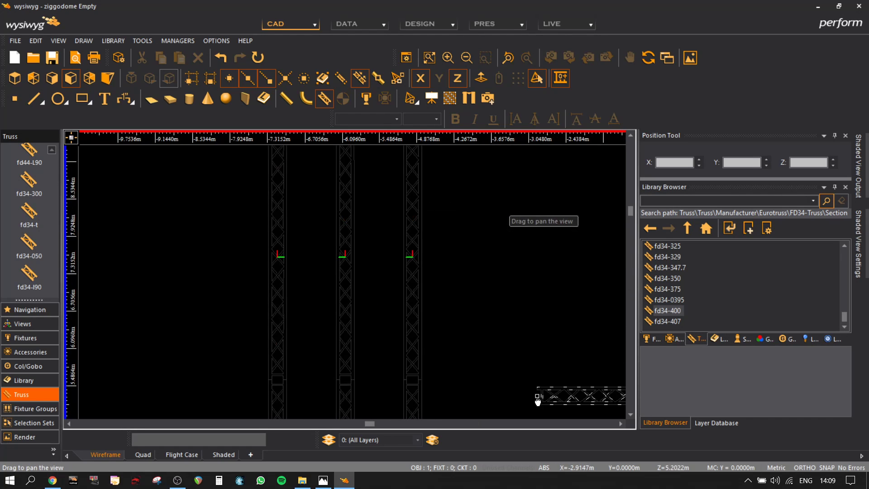
{"action": "middle_click_drag", "start_coordinate": [524, 242], "coordinate": [525, 362]}
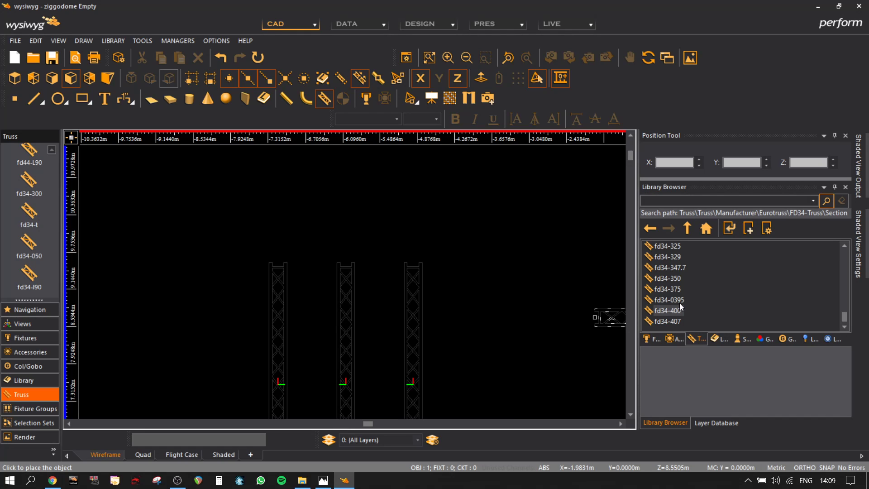
{"action": "scroll", "coordinate": [680, 301], "scroll_direction": "up", "scroll_amount": 3}
{"action": "left_click", "coordinate": [677, 278]}
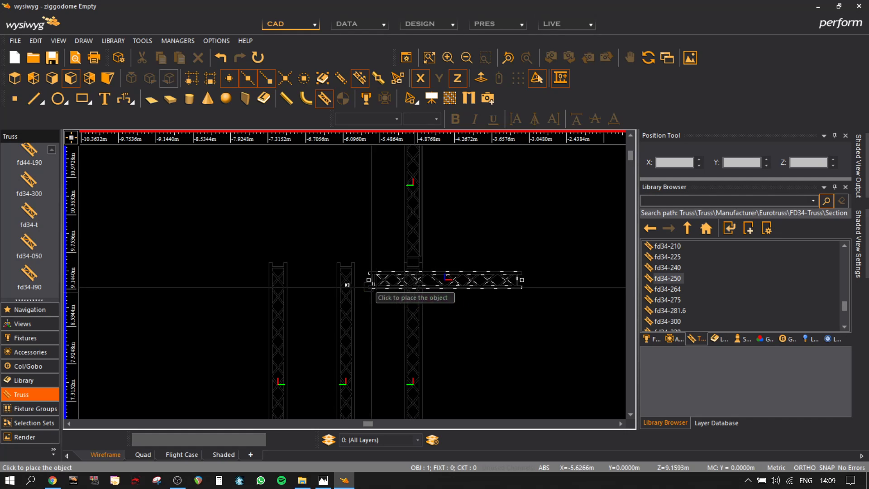
{"action": "left_click", "coordinate": [340, 294]}
{"action": "left_click", "coordinate": [285, 290]}
{"action": "scroll", "coordinate": [472, 307], "scroll_direction": "down", "scroll_amount": 3}
{"action": "middle_click_drag", "start_coordinate": [488, 273], "coordinate": [402, 275]}
{"action": "scroll", "coordinate": [402, 275], "scroll_direction": "down", "scroll_amount": 2}
{"action": "key", "text": "Escape"}
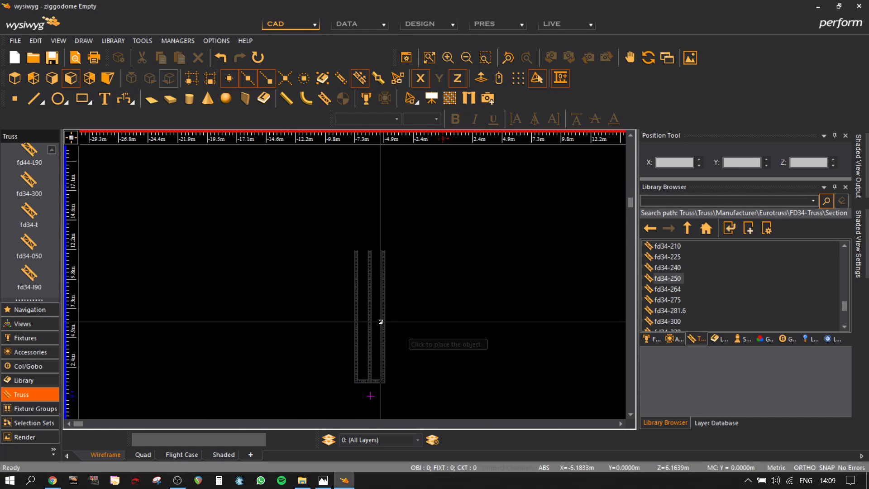
Cap both outer uprights with fd34-l90 corner blocks facing inward.
{"action": "scroll", "coordinate": [383, 322], "scroll_direction": "up", "scroll_amount": 1}
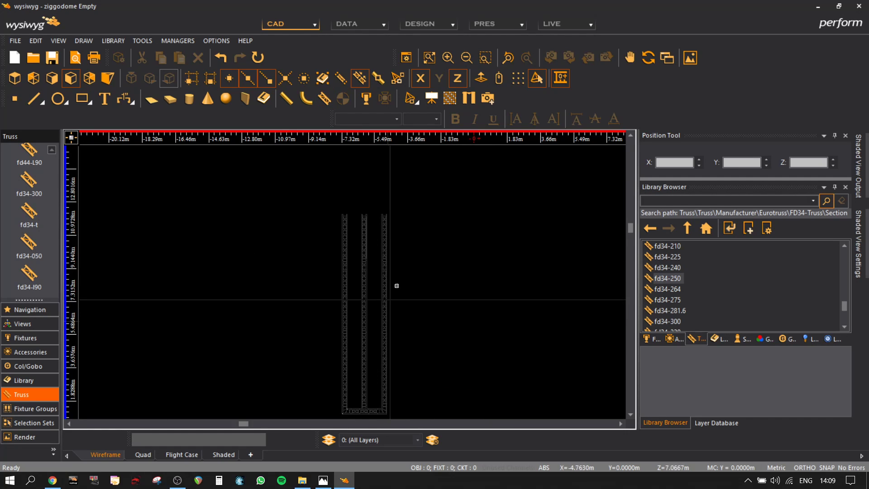
{"action": "left_click", "coordinate": [35, 276]}
{"action": "scroll", "coordinate": [337, 222], "scroll_direction": "up", "scroll_amount": 2}
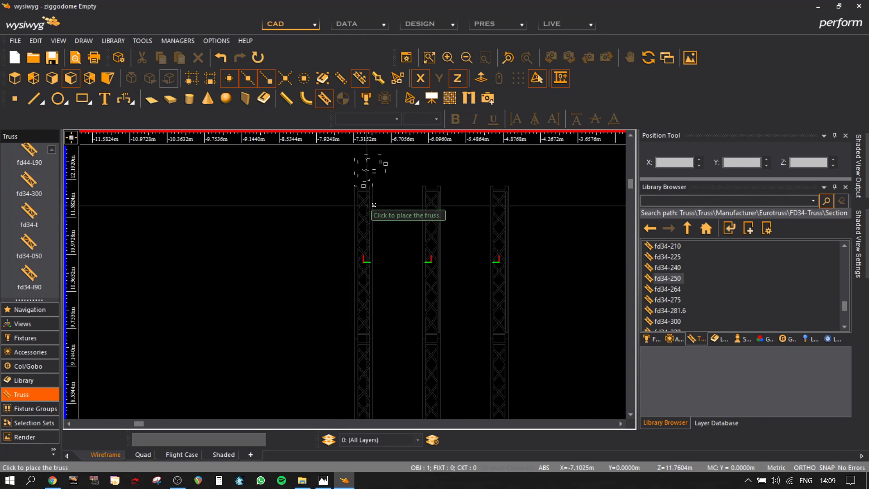
{"action": "left_click", "coordinate": [492, 216]}
Attach an fd34-050 section to the inward end of each upper corner block.
{"action": "middle_click_drag", "start_coordinate": [381, 225], "coordinate": [326, 329]}
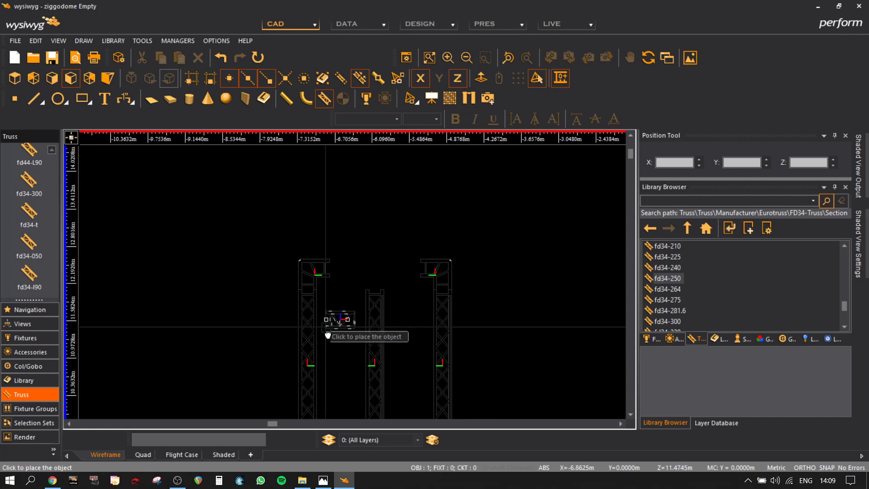
{"action": "left_click", "coordinate": [28, 240]}
{"action": "left_click", "coordinate": [348, 279]}
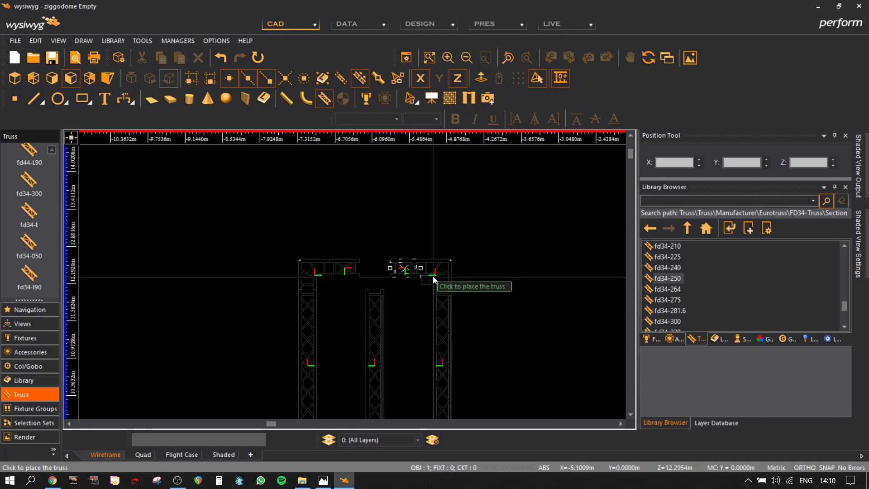
Close the upper row with an fd34-t block between the two fd34-050 sections, above the middle upright.
{"action": "left_click", "coordinate": [29, 217]}
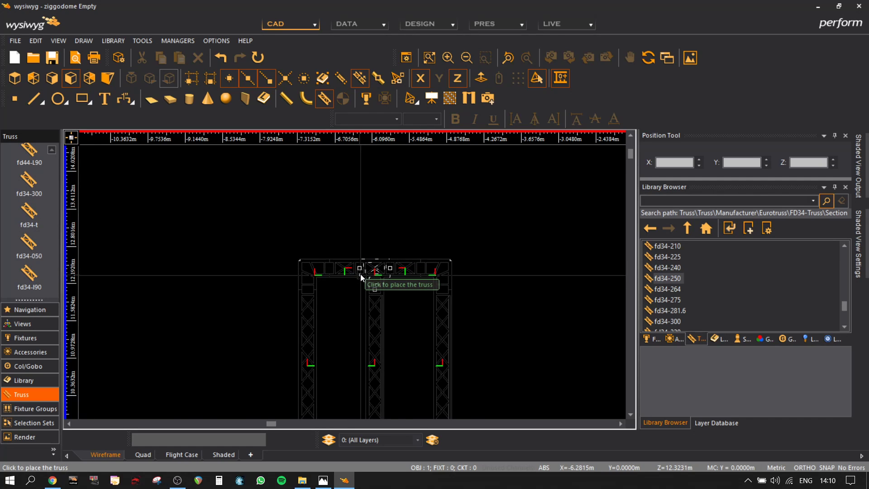
{"action": "scroll", "coordinate": [360, 277], "scroll_direction": "up", "scroll_amount": 5}
{"action": "left_click", "coordinate": [427, 272]}
{"action": "scroll", "coordinate": [427, 273], "scroll_direction": "down", "scroll_amount": 5}
{"action": "key", "text": "Escape"}
Examine the whole truss tower in the perspective view.
{"action": "left_click", "coordinate": [109, 79]}
{"action": "scroll", "coordinate": [425, 319], "scroll_direction": "down", "scroll_amount": 6}
{"action": "middle_click_drag", "start_coordinate": [486, 204], "coordinate": [465, 308]}
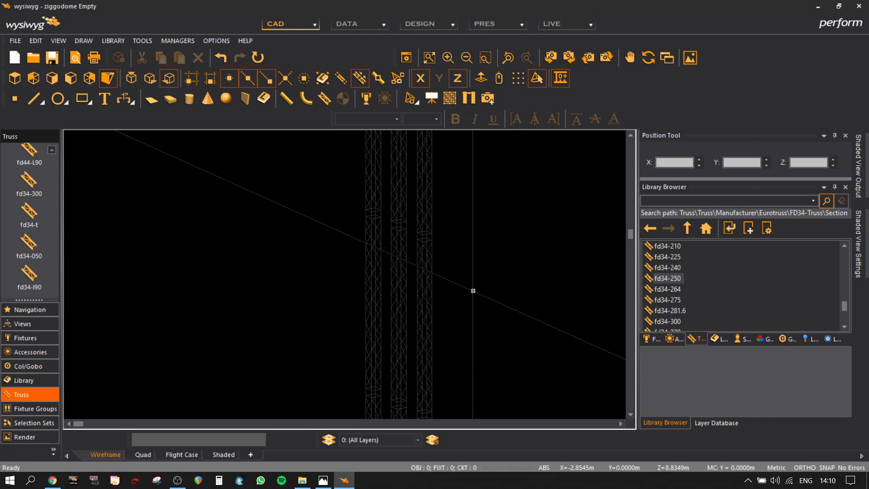
{"action": "middle_click_drag", "start_coordinate": [418, 308], "coordinate": [449, 365]}
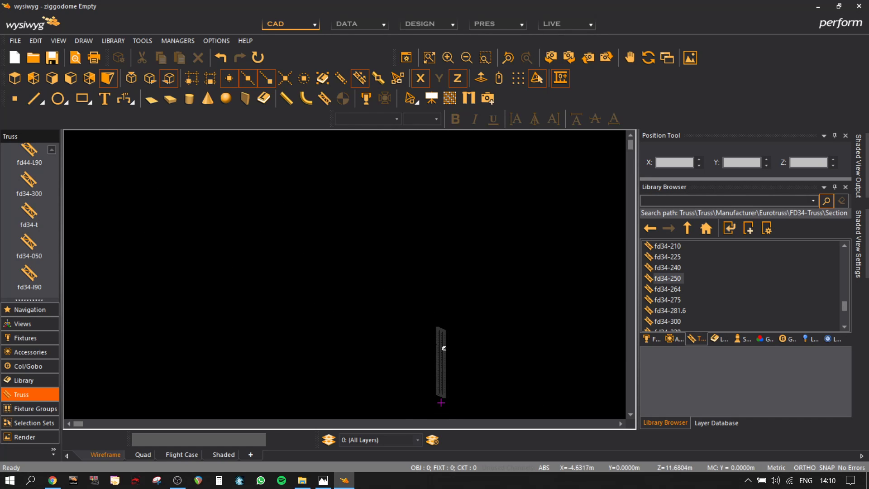
{"action": "middle_click_drag", "start_coordinate": [452, 271], "coordinate": [366, 271]}
{"action": "scroll", "coordinate": [468, 251], "scroll_direction": "down", "scroll_amount": 5}
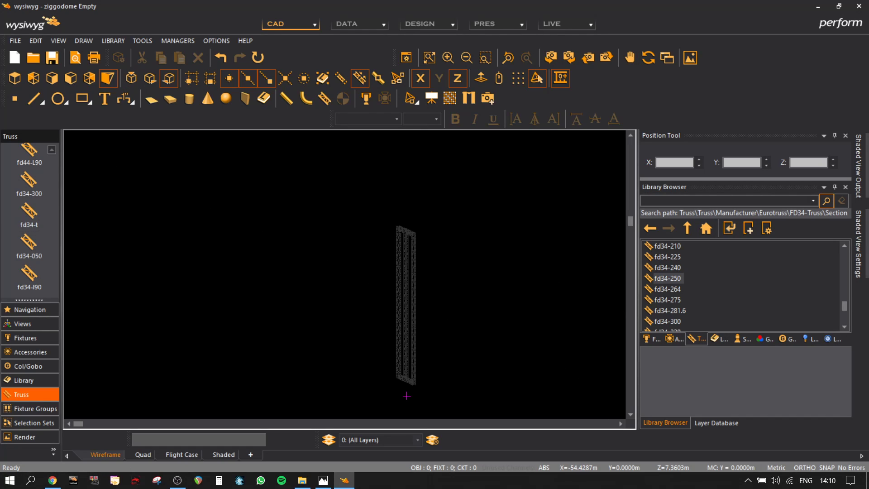
{"action": "key", "text": "alt+Tab"}
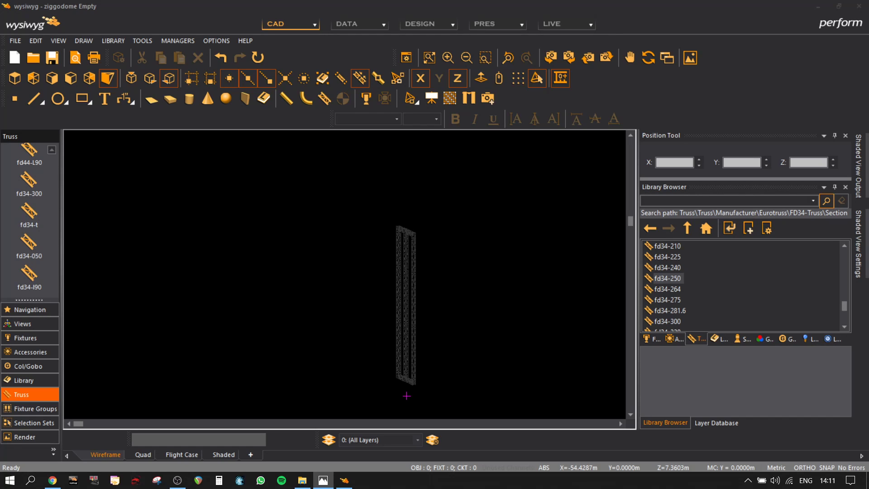
Collapse the Ziggo Dome layer group, add an ungrouped layer named Deco-Triangles, and make it the current layer.
{"action": "left_click", "coordinate": [716, 422]}
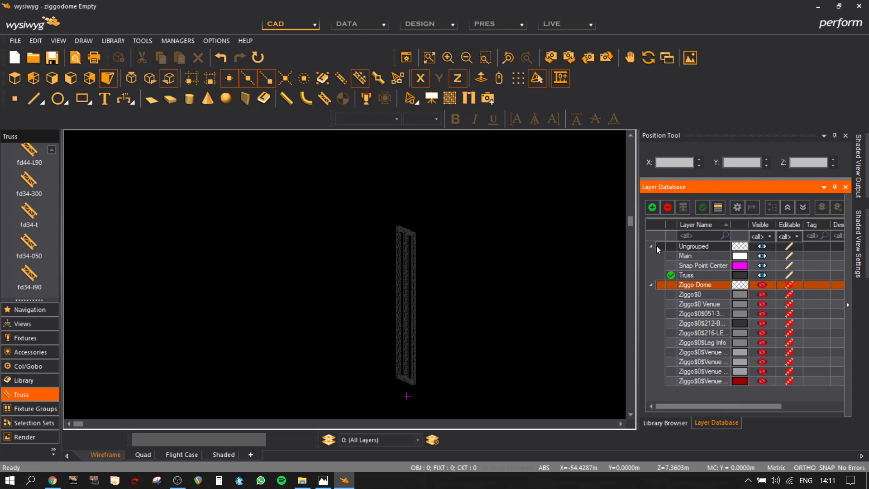
{"action": "left_click", "coordinate": [652, 285]}
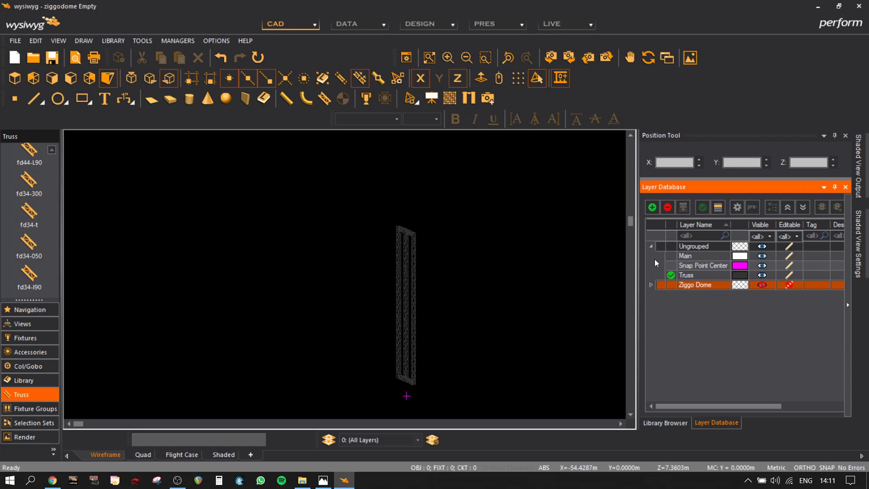
{"action": "left_click", "coordinate": [653, 207]}
{"action": "type", "text": "Deco"}
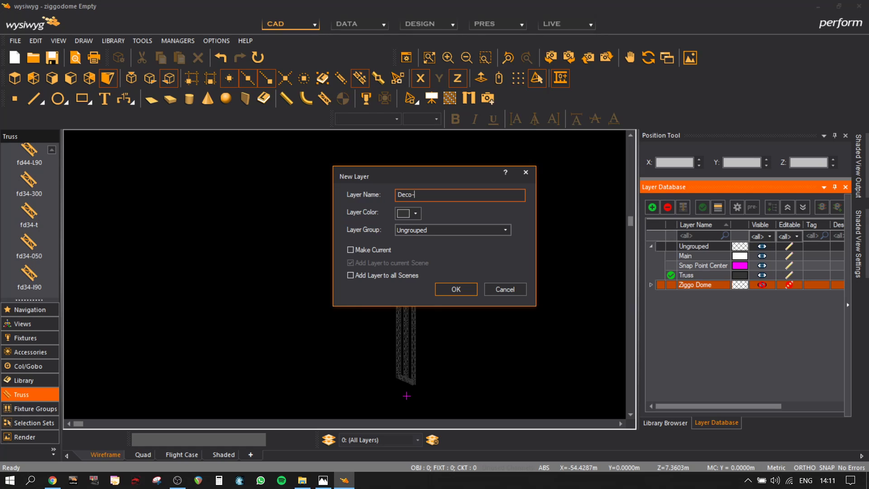
{"action": "type", "text": "-Triangles"}
{"action": "key", "text": "Return"}
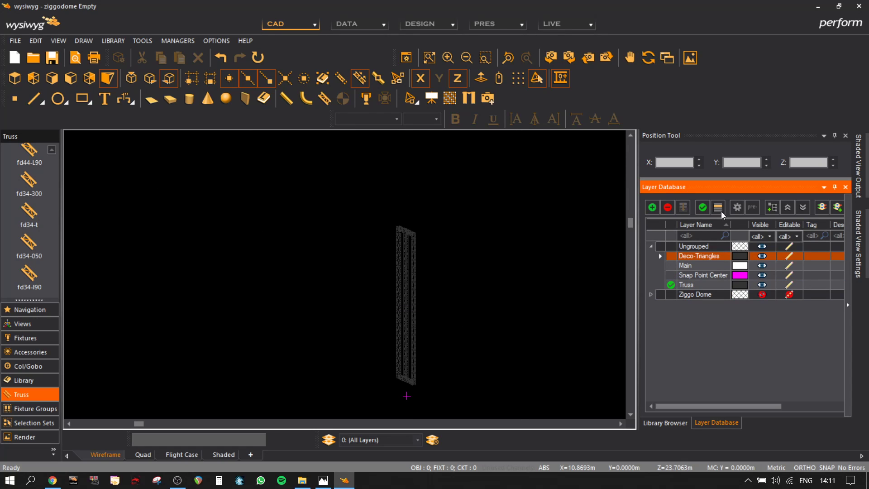
{"action": "left_click", "coordinate": [704, 207]}
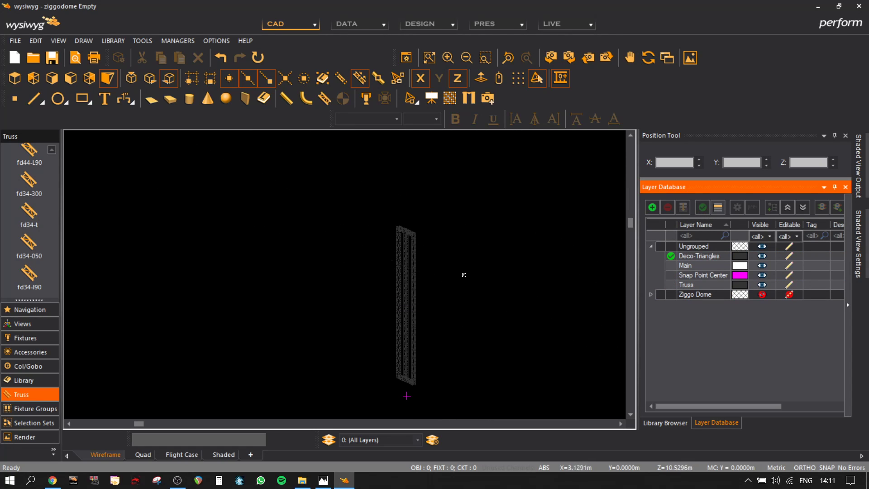
In the top view, draw a 1.732 m line along the X axis, clear of the truss on its +X side.
{"action": "middle_click_drag", "start_coordinate": [505, 288], "coordinate": [435, 244]}
{"action": "left_click", "coordinate": [34, 98]}
{"action": "scroll", "coordinate": [505, 274], "scroll_direction": "up", "scroll_amount": 5}
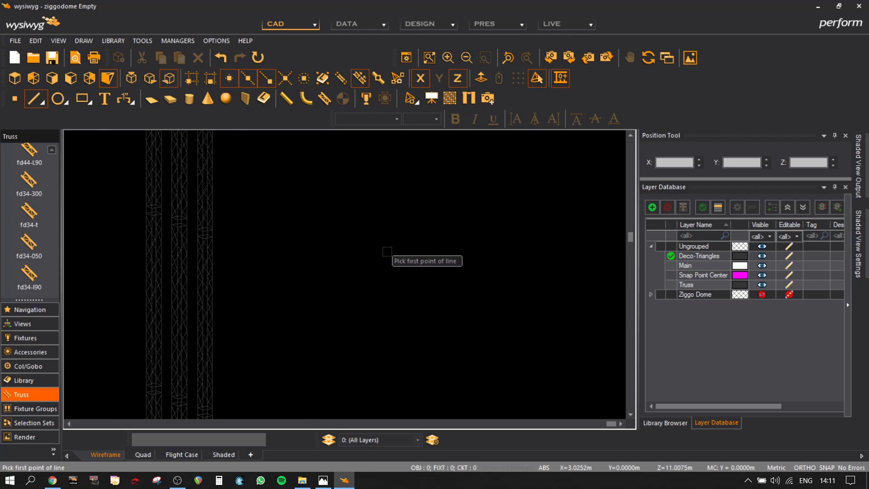
{"action": "left_click", "coordinate": [15, 79]}
{"action": "scroll", "coordinate": [462, 324], "scroll_direction": "down", "scroll_amount": 5}
{"action": "middle_click_drag", "start_coordinate": [580, 301], "coordinate": [324, 272]}
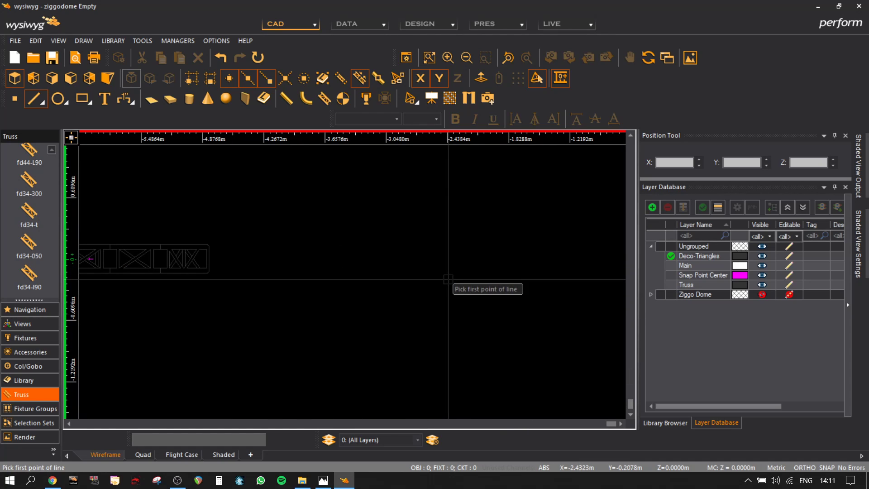
{"action": "left_click", "coordinate": [397, 255]}
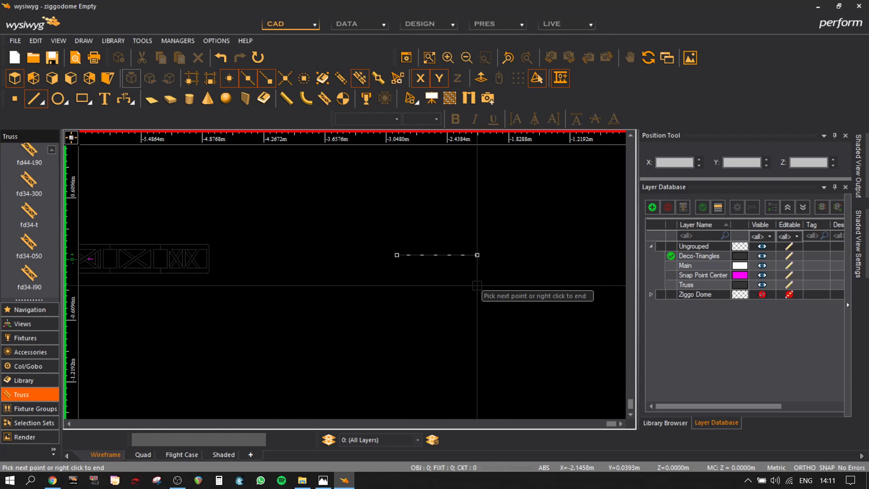
{"action": "type", "text": "1.732"}
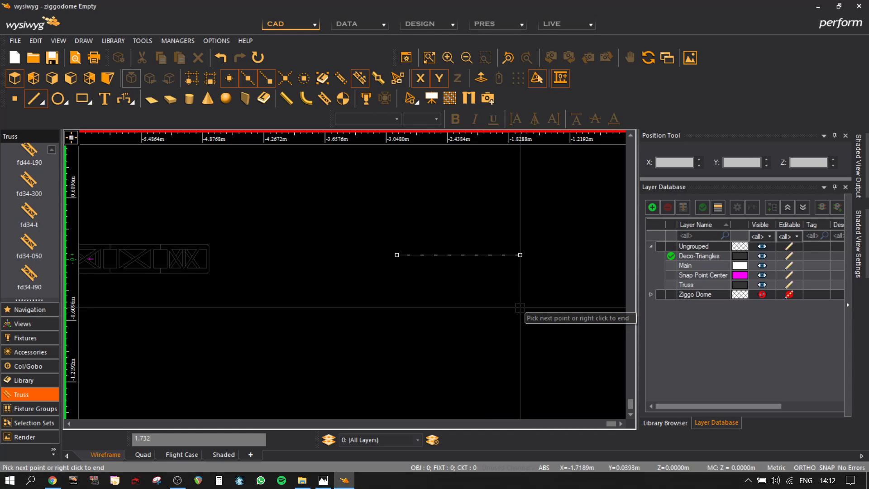
{"action": "key", "text": "Return"}
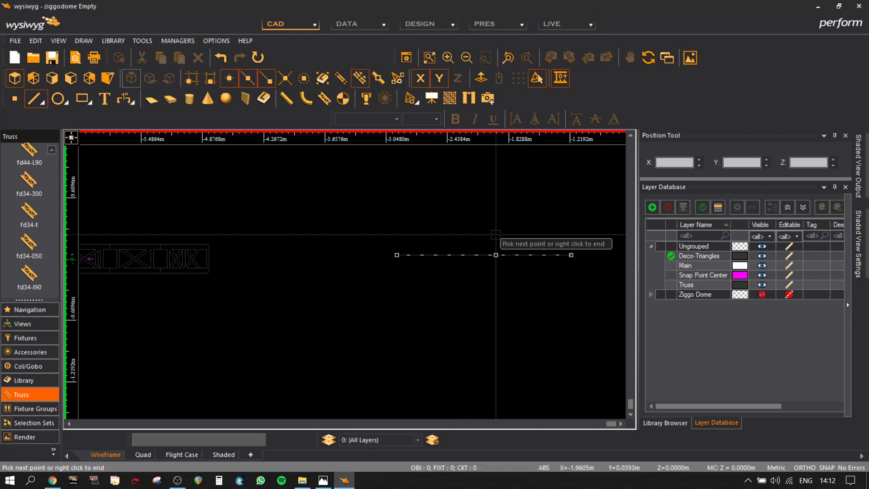
{"action": "right_click", "coordinate": [495, 235]}
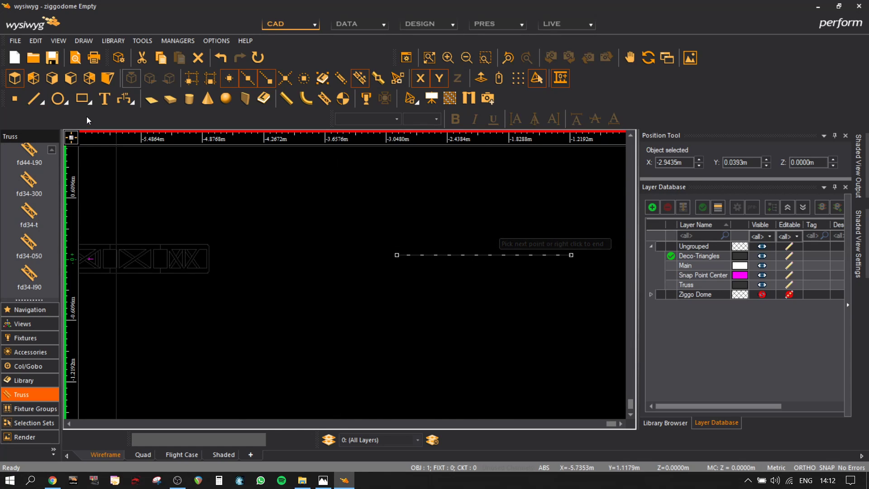
Draw a 1.768 m line perpendicular to the first line, starting at its midpoint and running in the negative Y direction.
{"action": "left_click", "coordinate": [24, 99]}
{"action": "left_click", "coordinate": [32, 99]}
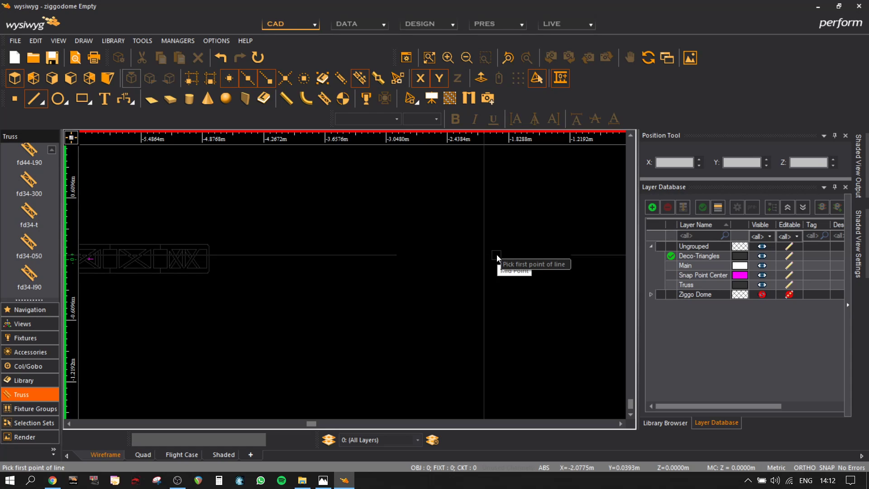
{"action": "left_click", "coordinate": [484, 255]}
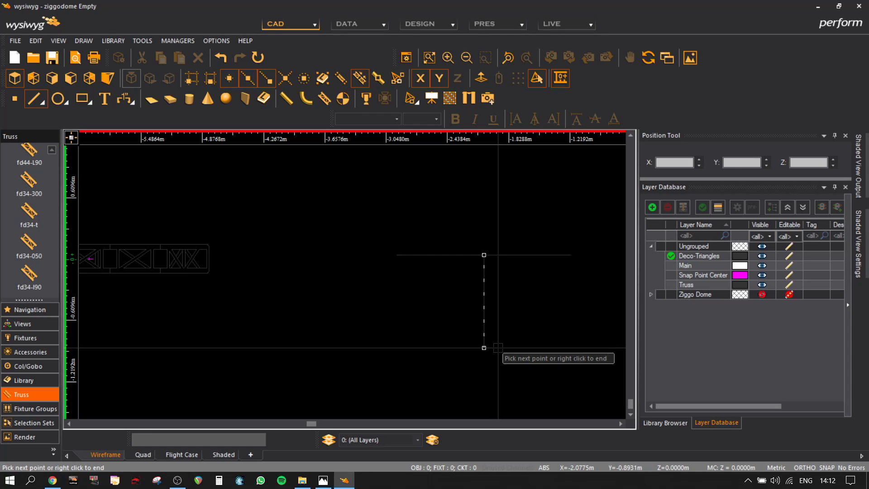
{"action": "type", "text": "1.768"}
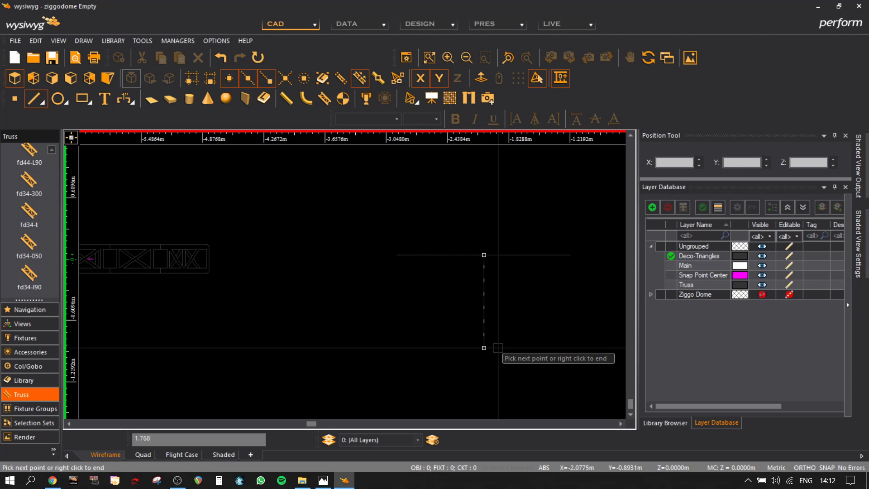
{"action": "key", "text": "Return"}
{"action": "scroll", "coordinate": [498, 347], "scroll_direction": "down", "scroll_amount": 3}
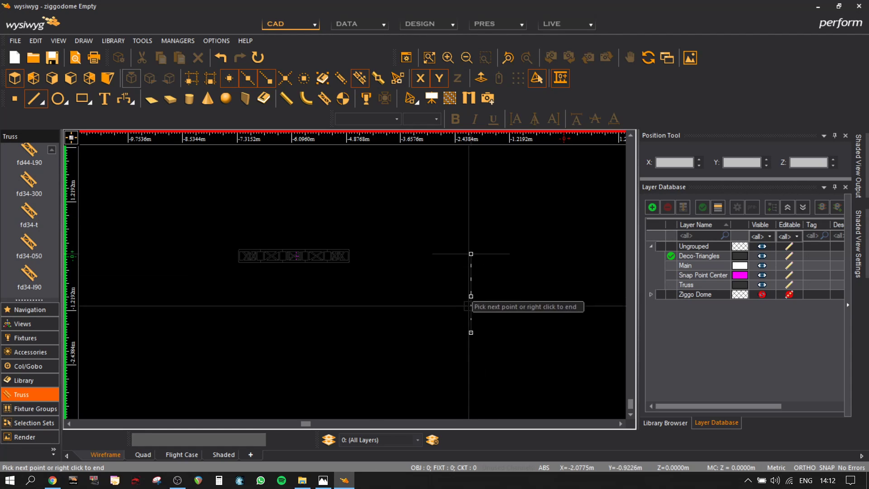
{"action": "right_click", "coordinate": [512, 320]}
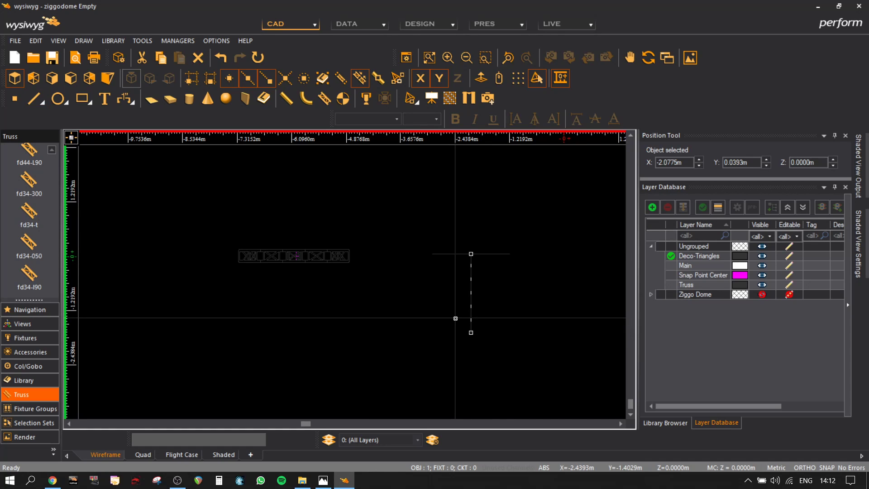
{"action": "left_click", "coordinate": [467, 220]}
{"action": "scroll", "coordinate": [480, 285], "scroll_direction": "up", "scroll_amount": 2}
{"action": "scroll", "coordinate": [481, 285], "scroll_direction": "down", "scroll_amount": 1}
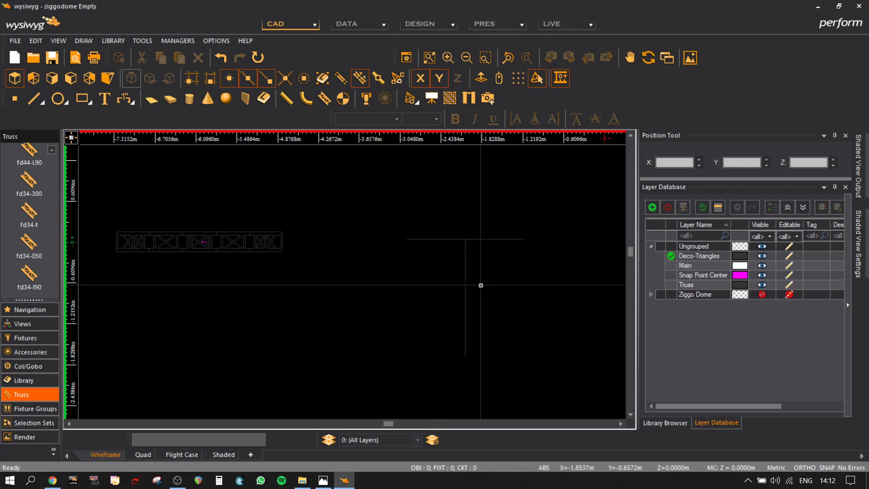
In the perspective view, draw a 1.591 m vertical line upward from a free point beside the two construction lines.
{"action": "left_click", "coordinate": [109, 84]}
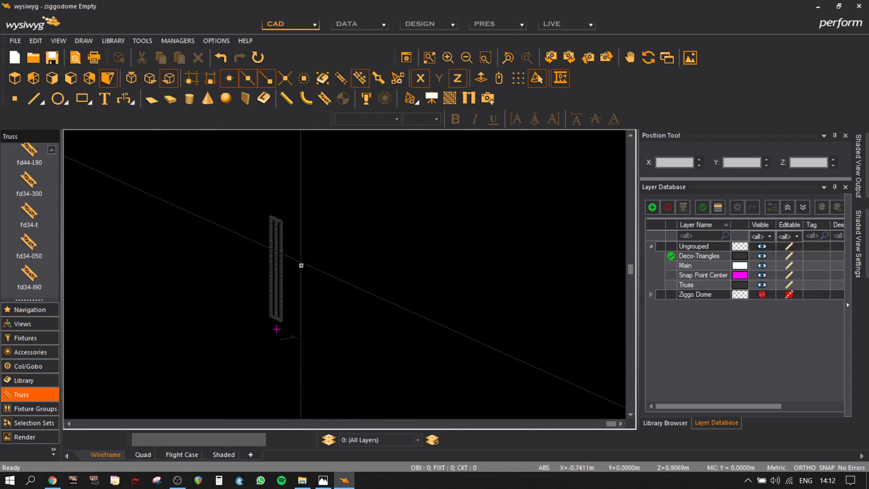
{"action": "middle_click_drag", "start_coordinate": [351, 279], "coordinate": [317, 260]}
{"action": "scroll", "coordinate": [178, 337], "scroll_direction": "up", "scroll_amount": 3}
{"action": "scroll", "coordinate": [330, 271], "scroll_direction": "up", "scroll_amount": 3}
{"action": "middle_click_drag", "start_coordinate": [348, 232], "coordinate": [351, 314]}
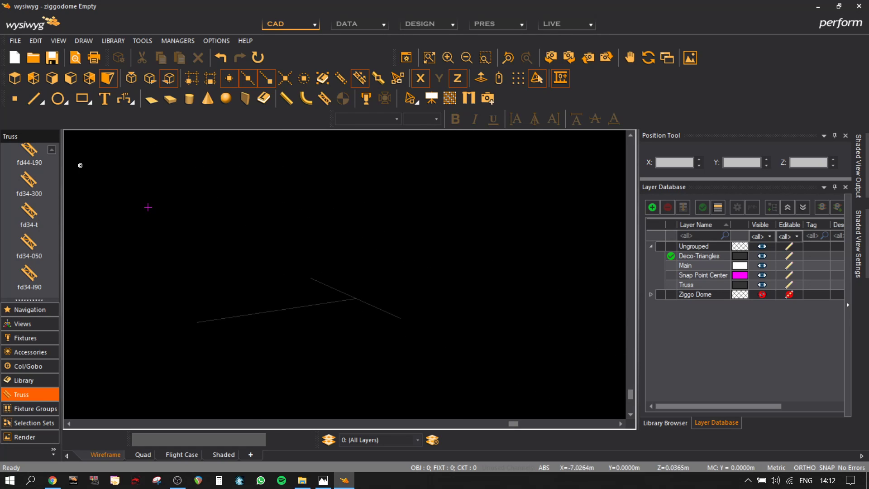
{"action": "left_click", "coordinate": [34, 101]}
{"action": "left_click", "coordinate": [471, 317]}
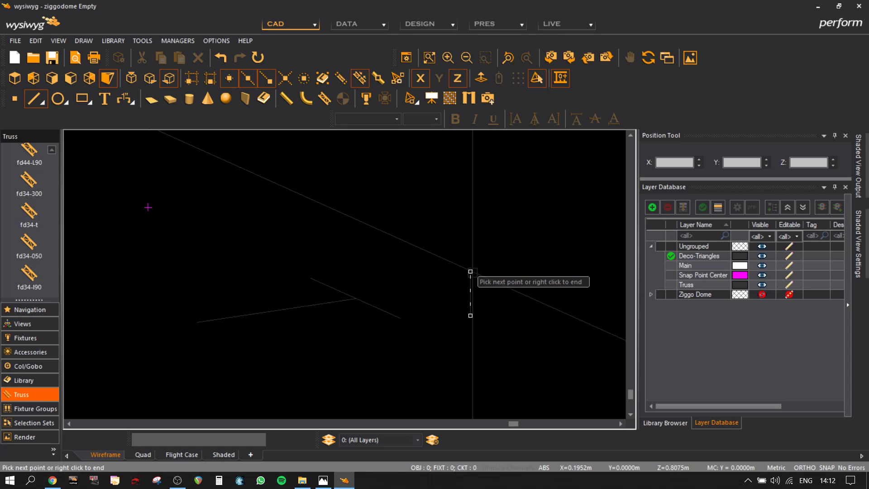
{"action": "type", "text": "1.591f"}
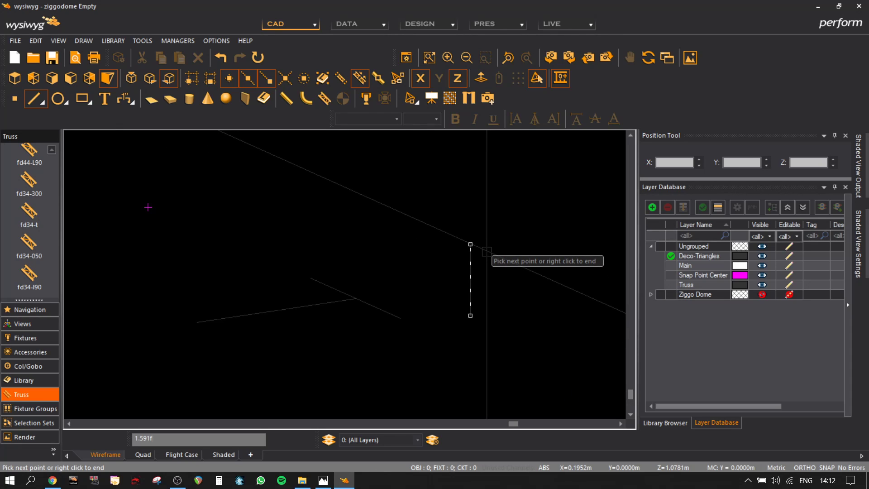
{"action": "key", "text": "Return"}
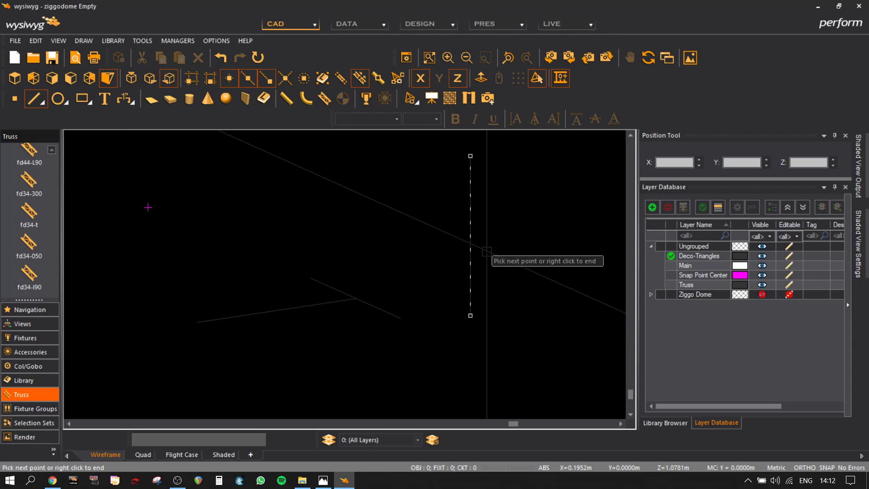
{"action": "right_click", "coordinate": [487, 252]}
Move the vertical line by its lower end onto the junction of the two floor lines.
{"action": "key", "text": "ctrl+c"}
{"action": "left_click", "coordinate": [471, 317]}
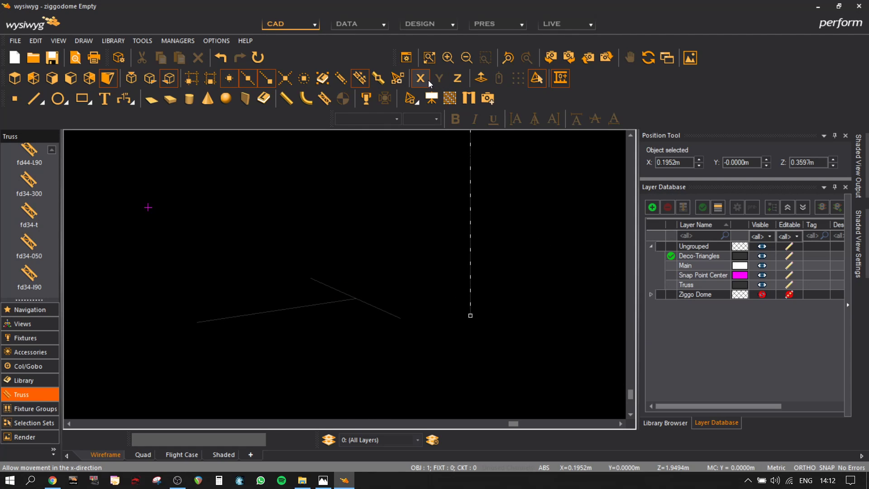
{"action": "left_click", "coordinate": [356, 299]}
{"action": "scroll", "coordinate": [406, 272], "scroll_direction": "down", "scroll_amount": 3}
{"action": "middle_click_drag", "start_coordinate": [424, 253], "coordinate": [418, 313]}
{"action": "left_click", "coordinate": [388, 355]}
{"action": "scroll", "coordinate": [384, 360], "scroll_direction": "up", "scroll_amount": 2}
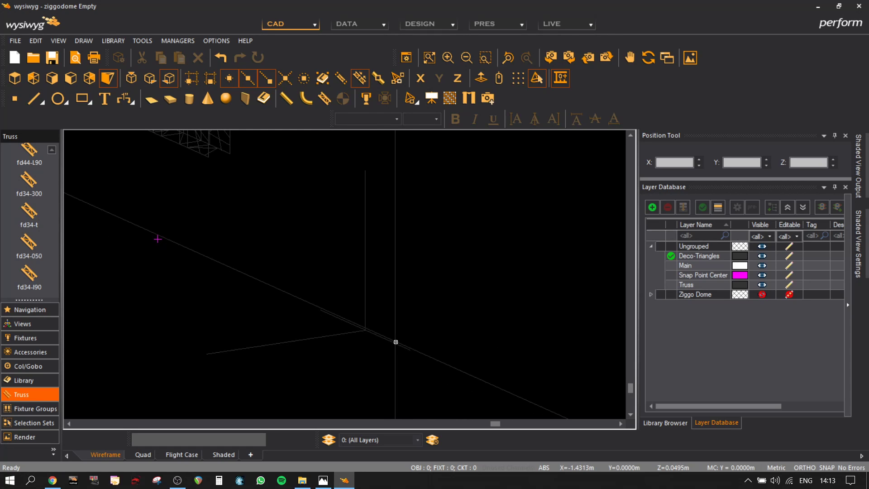
Inspect the line settings of the 1.732 m line without changing them, and delete that line.
{"action": "double_click", "coordinate": [398, 349]}
{"action": "left_click", "coordinate": [371, 69]}
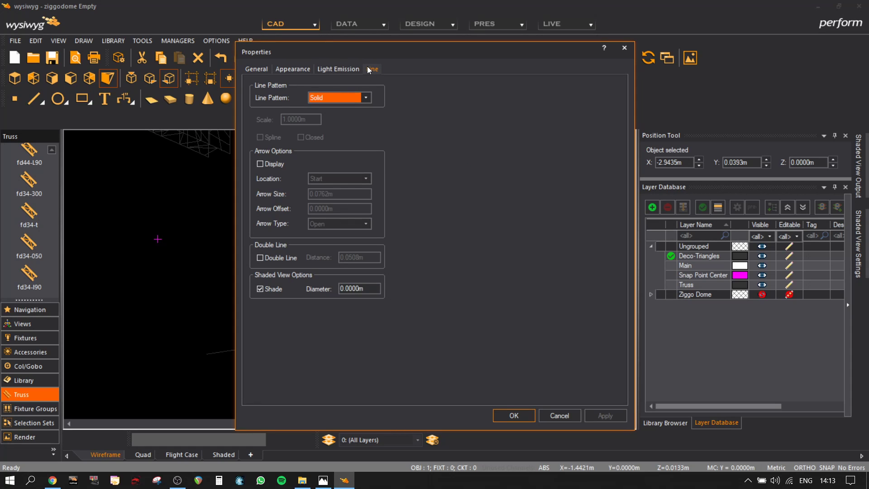
{"action": "left_click", "coordinate": [625, 49]}
{"action": "key", "text": "Escape"}
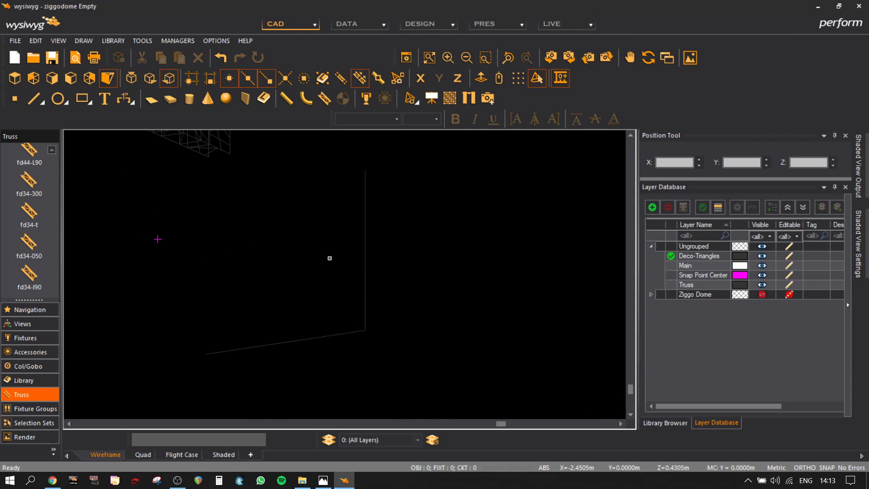
Redraw the 1.732 m line along the X axis at a free point beside the vertical line.
{"action": "left_click", "coordinate": [34, 98]}
{"action": "left_click", "coordinate": [407, 314]}
{"action": "left_click", "coordinate": [420, 78]}
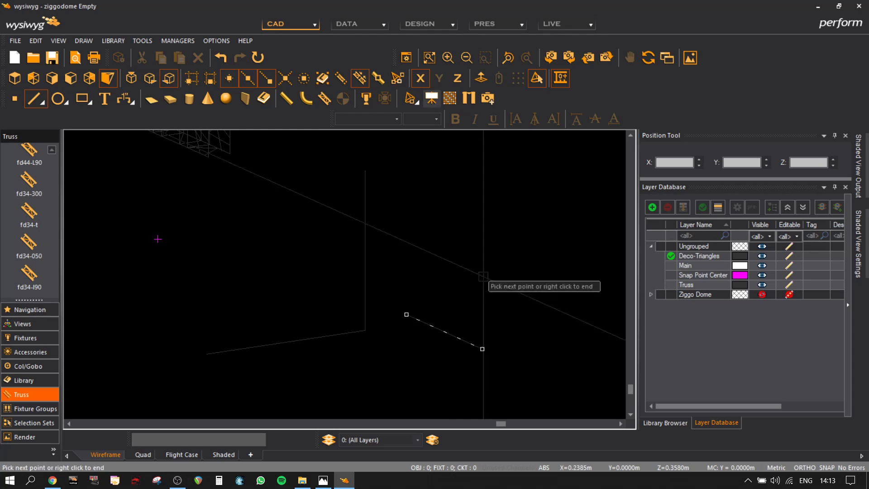
{"action": "type", "text": "1.732"}
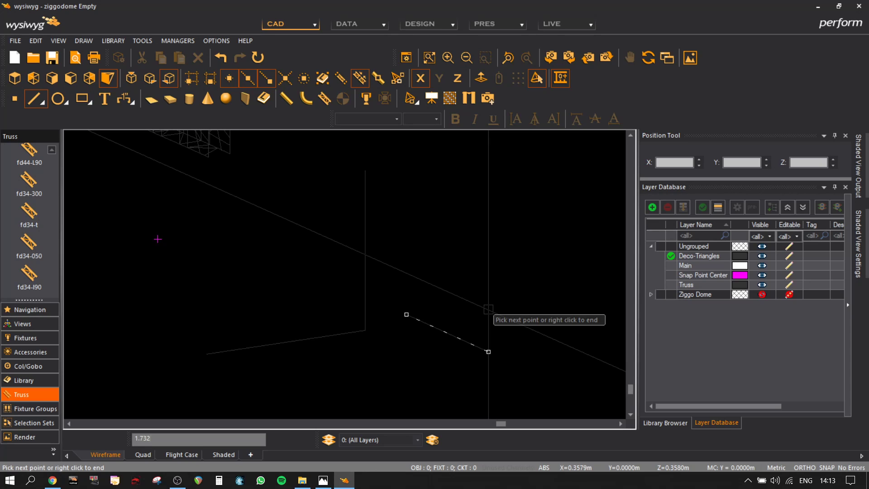
{"action": "key", "text": "Return"}
{"action": "right_click", "coordinate": [489, 309]}
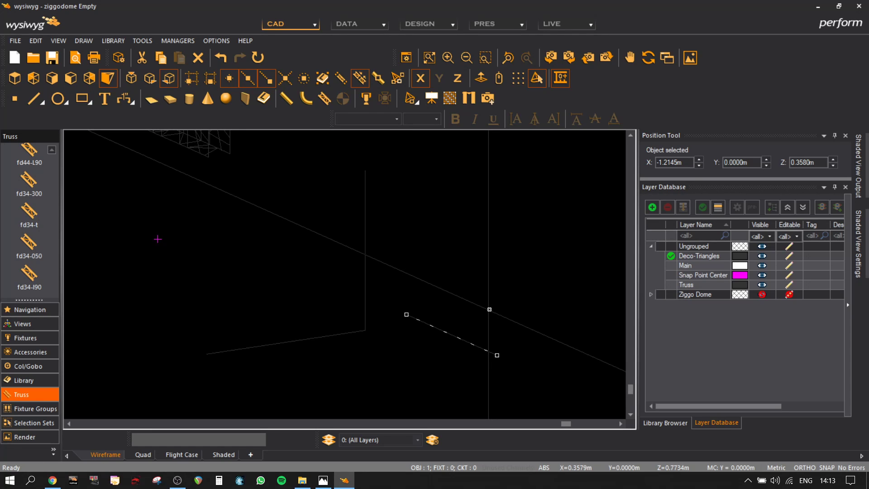
Move the redrawn line by its midpoint onto the junction of the vertical line and the 1.768 m line.
{"action": "key", "text": "ctrl+c"}
{"action": "left_click", "coordinate": [455, 334]}
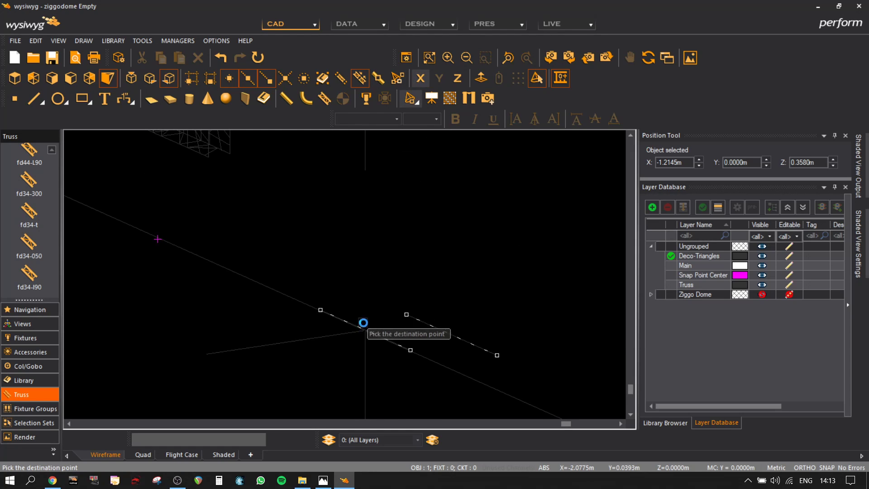
{"action": "left_click", "coordinate": [367, 329]}
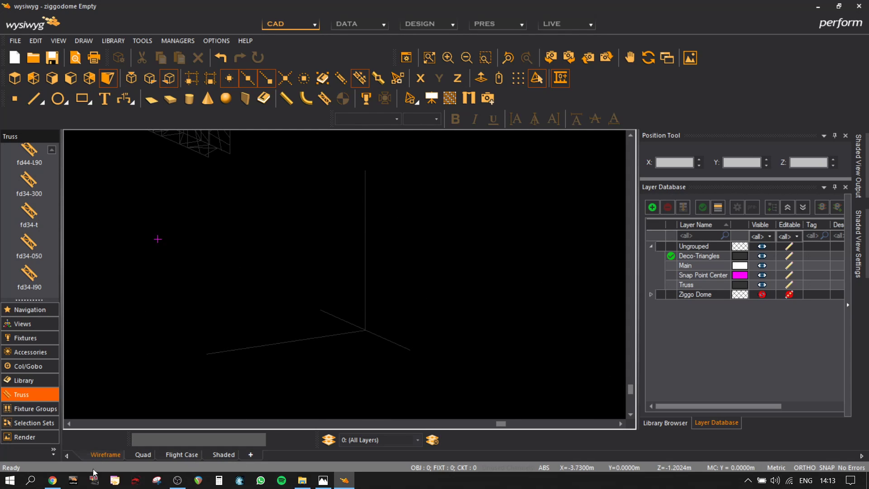
Draw a triangular surface between the free end of the 1.768 m line, the vertical line's upper end and the 1.732 m line's negative-X end.
{"action": "left_click", "coordinate": [53, 484]}
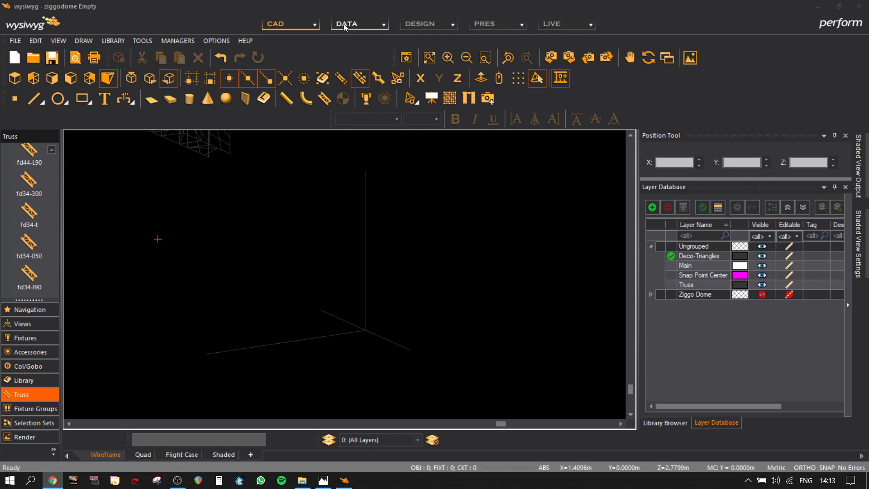
{"action": "left_click", "coordinate": [153, 99]}
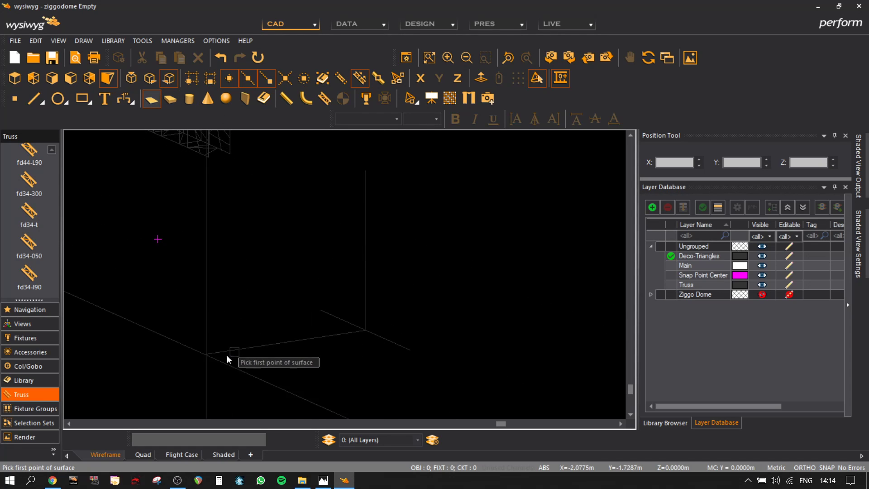
{"action": "left_click", "coordinate": [206, 354]}
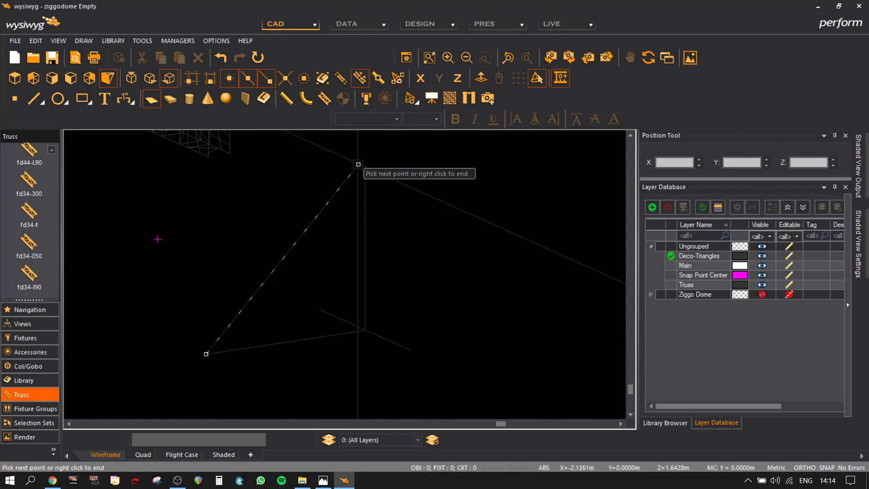
{"action": "left_click", "coordinate": [365, 171]}
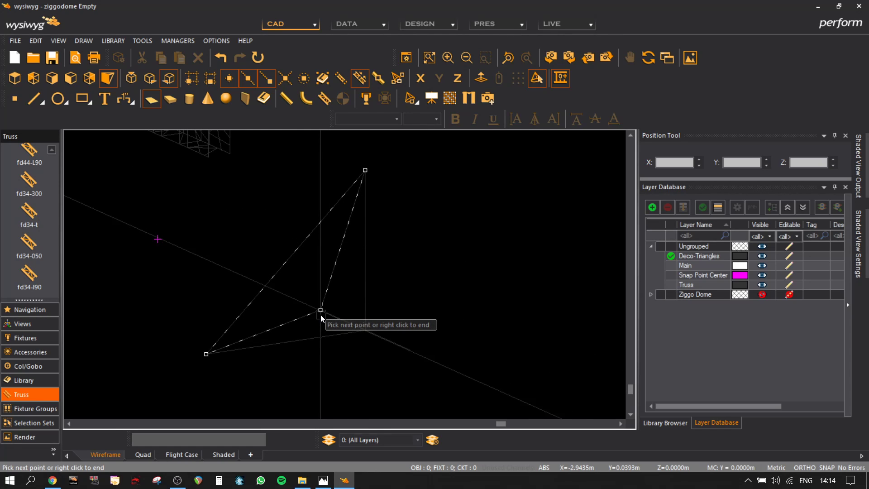
{"action": "left_click", "coordinate": [321, 311]}
{"action": "right_click", "coordinate": [478, 358]}
Draw a second triangular surface between the vertical line's upper end, the 1.768 m line's free end and the 1.732 m line's other end.
{"action": "left_click", "coordinate": [225, 98]}
{"action": "left_click", "coordinate": [152, 99]}
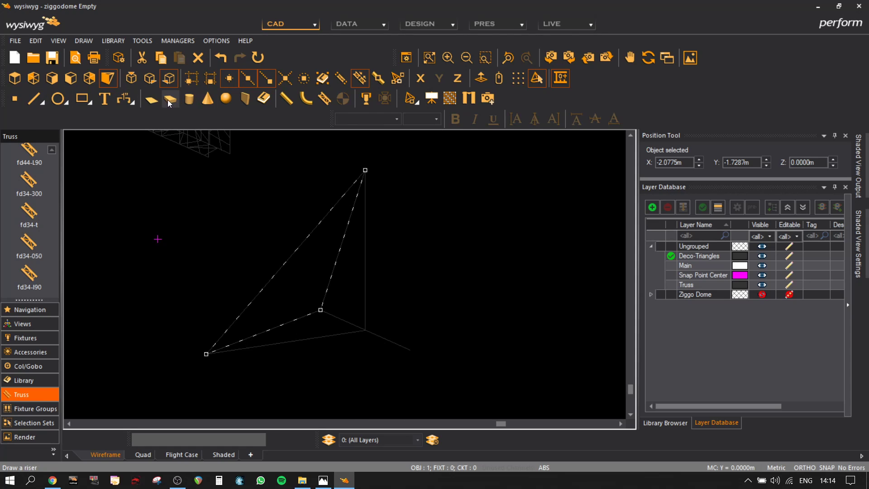
{"action": "left_click", "coordinate": [365, 171]}
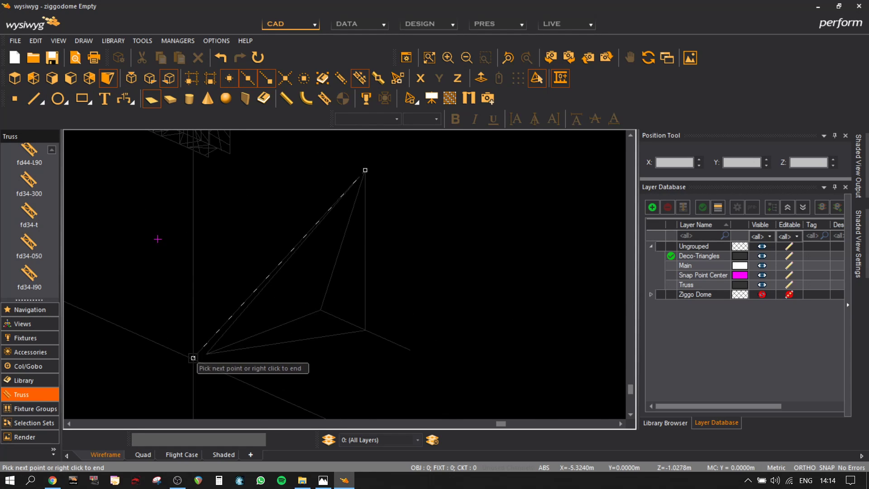
{"action": "left_click", "coordinate": [206, 354]}
{"action": "left_click", "coordinate": [410, 350]}
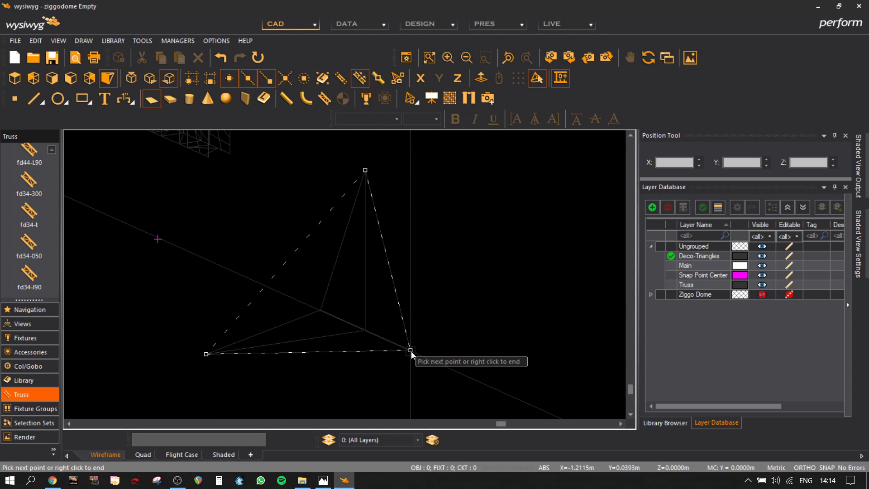
{"action": "right_click", "coordinate": [411, 350]}
Select the three construction lines inside the triangle shape and delete them, keeping both surfaces.
{"action": "left_click_drag", "start_coordinate": [373, 340], "coordinate": [356, 320]}
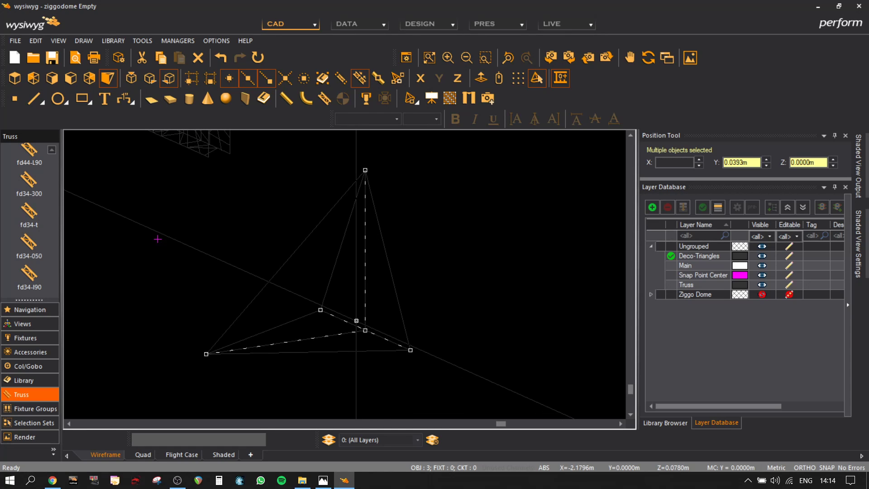
{"action": "key", "text": "Escape"}
{"action": "scroll", "coordinate": [379, 322], "scroll_direction": "down", "scroll_amount": 3}
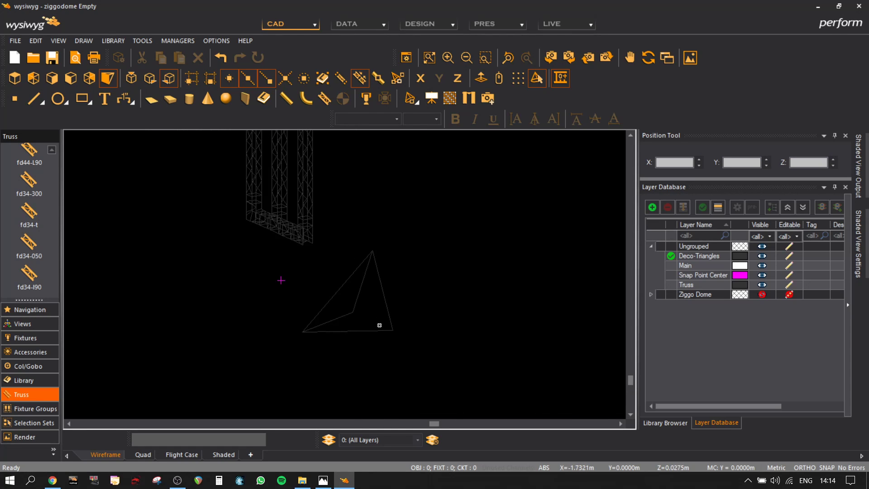
Select both triangular surfaces and review their surface, sidedness and appearance properties.
{"action": "left_click_drag", "start_coordinate": [433, 351], "coordinate": [351, 238]}
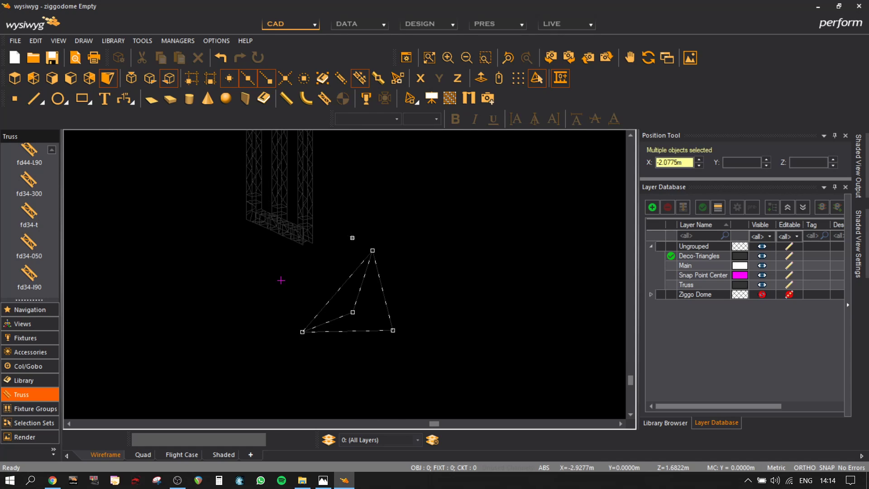
{"action": "right_click", "coordinate": [396, 233]}
{"action": "left_click", "coordinate": [421, 7]}
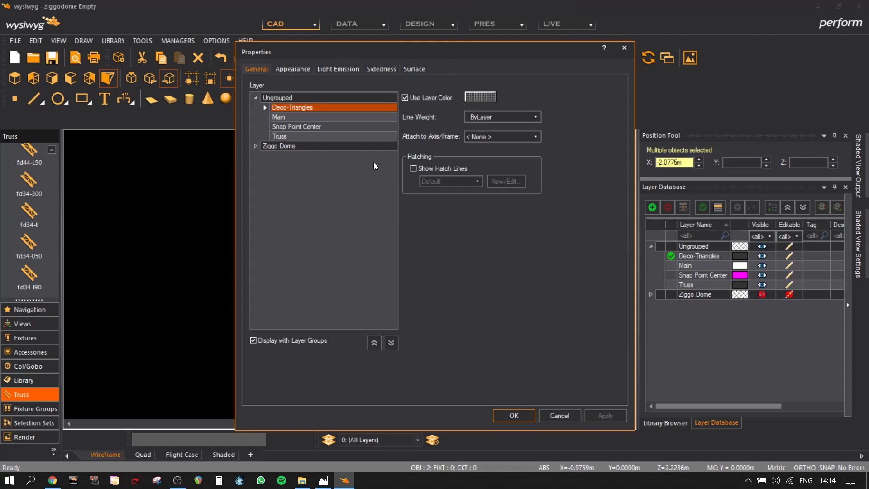
{"action": "left_click", "coordinate": [409, 69]}
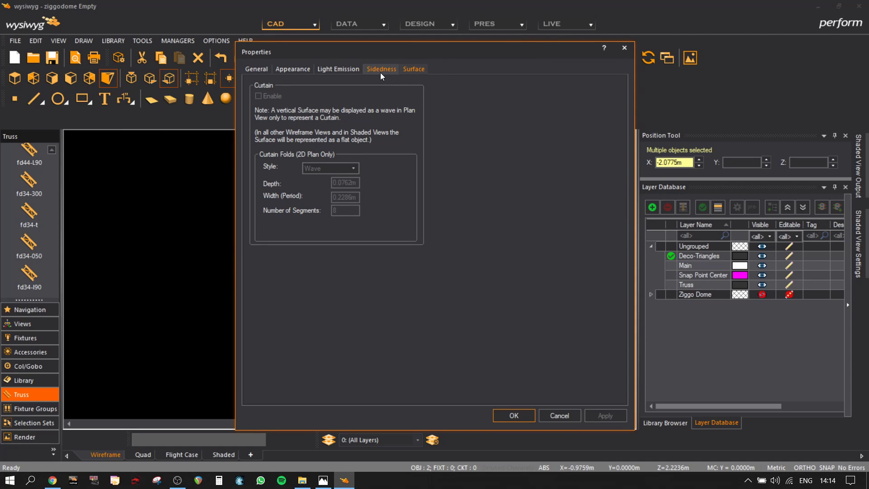
{"action": "left_click", "coordinate": [380, 72]}
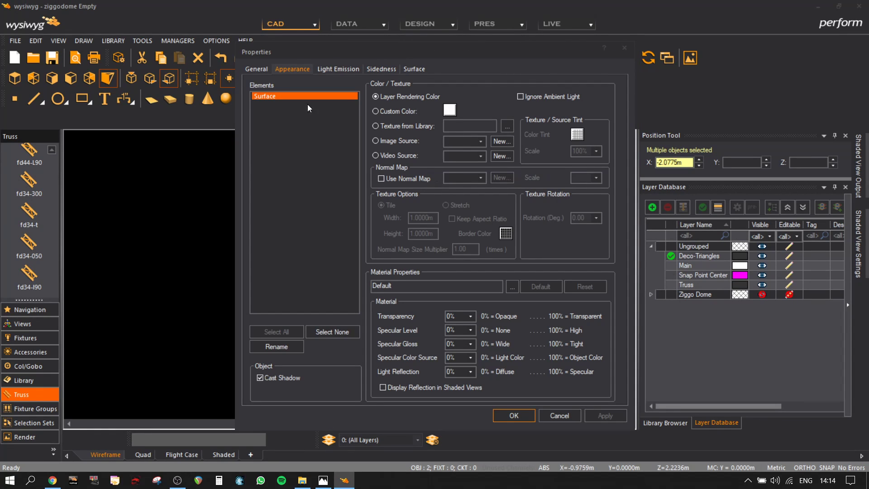
{"action": "left_click", "coordinate": [375, 126]}
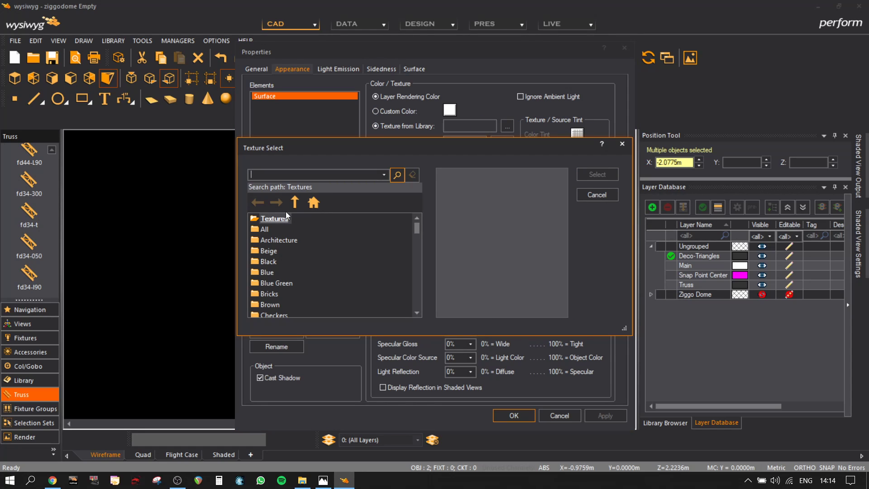
{"action": "scroll", "coordinate": [278, 262], "scroll_direction": "down", "scroll_amount": 12}
{"action": "scroll", "coordinate": [278, 265], "scroll_direction": "down", "scroll_amount": 3}
{"action": "scroll", "coordinate": [278, 265], "scroll_direction": "up", "scroll_amount": 5}
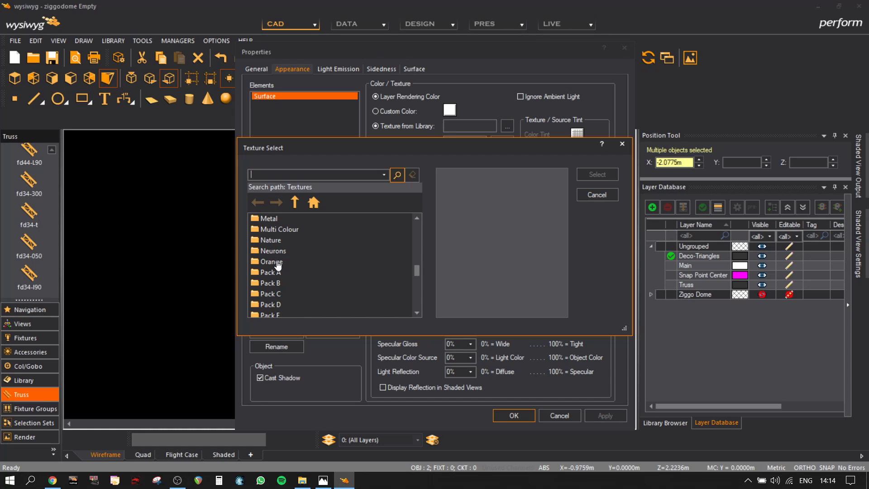
{"action": "scroll", "coordinate": [279, 265], "scroll_direction": "up", "scroll_amount": 2}
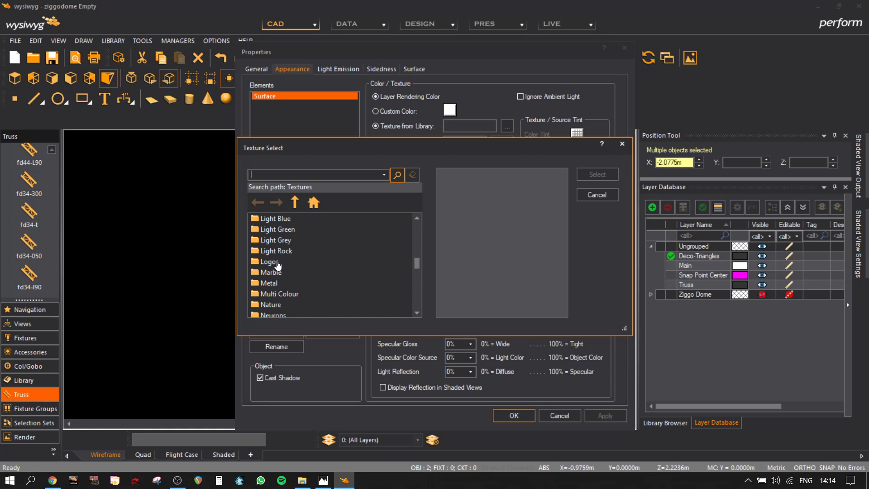
{"action": "left_click", "coordinate": [621, 145]}
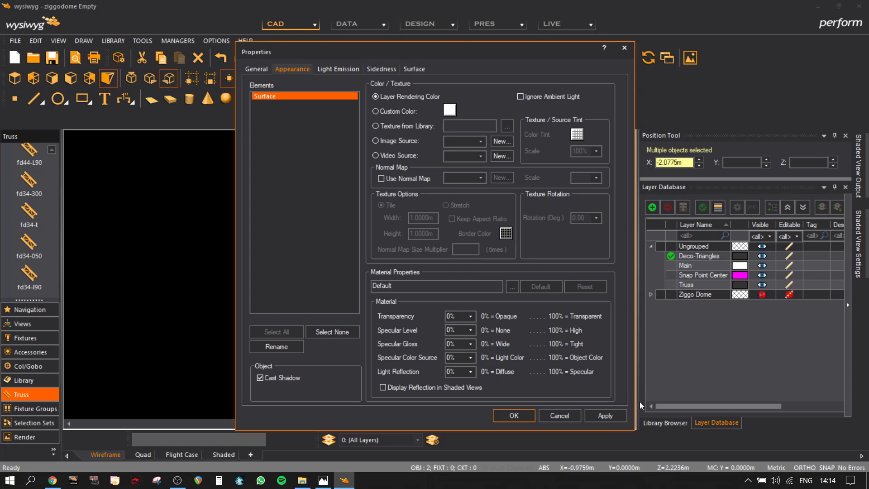
{"action": "left_click", "coordinate": [514, 416]}
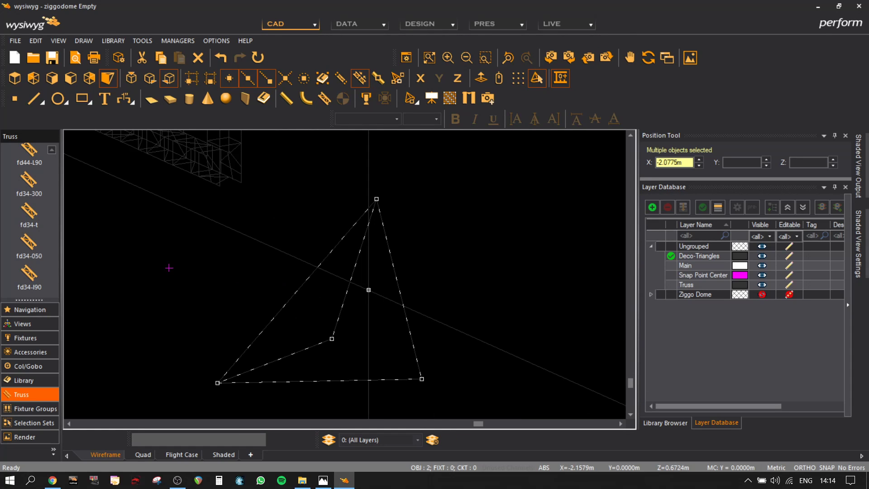
Reselect the two triangular surfaces of the decor shape together and group them into one object.
{"action": "left_click", "coordinate": [463, 342]}
{"action": "left_click_drag", "start_coordinate": [466, 355], "coordinate": [396, 324]}
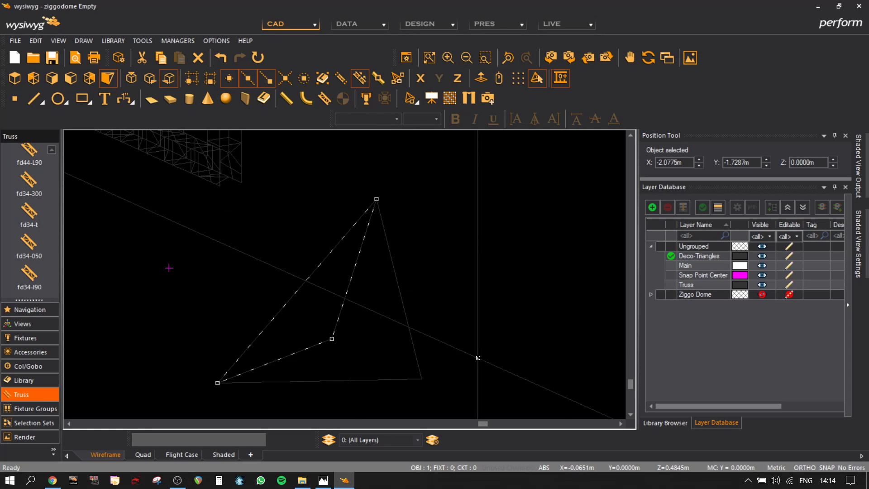
{"action": "left_click_drag", "start_coordinate": [476, 388], "coordinate": [328, 218]}
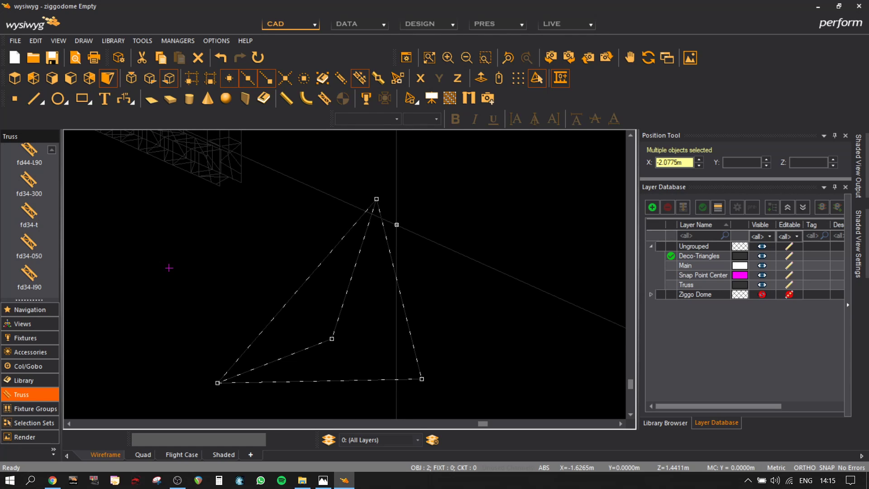
{"action": "key", "text": "ctrl+g"}
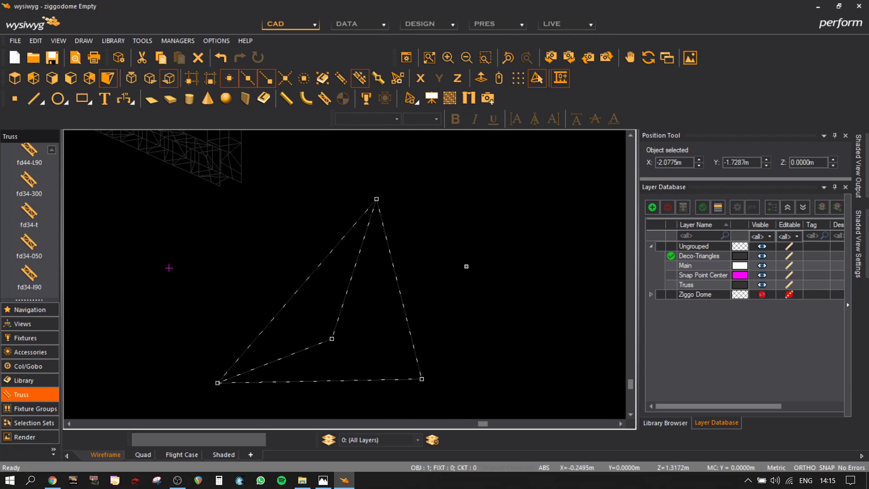
Deselect and reselect the triangle group to check that its surfaces behave as a single object.
{"action": "right_click", "coordinate": [468, 269]}
{"action": "left_click", "coordinate": [413, 330]}
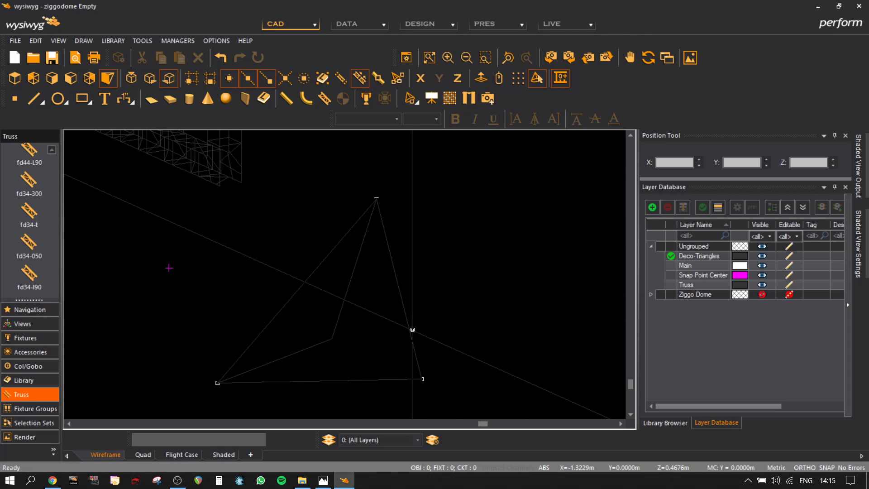
{"action": "left_click", "coordinate": [410, 330]}
{"action": "left_click", "coordinate": [483, 301]}
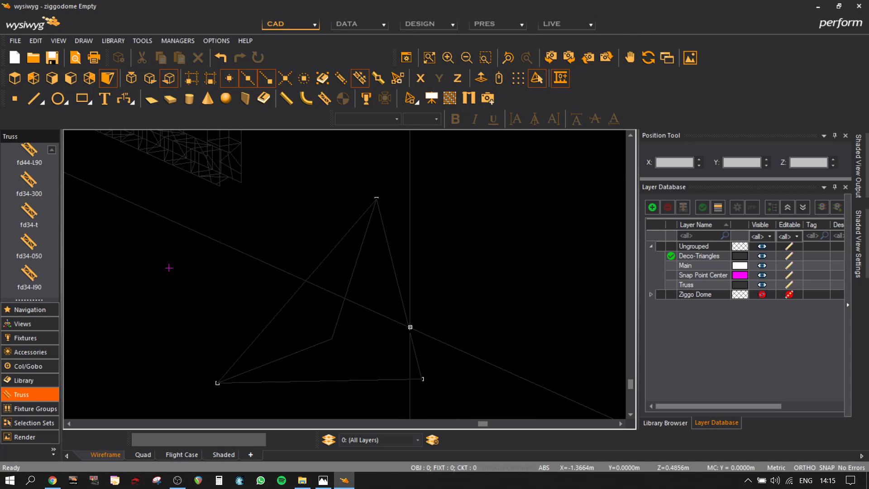
{"action": "left_click", "coordinate": [408, 324]}
{"action": "left_click", "coordinate": [437, 267]}
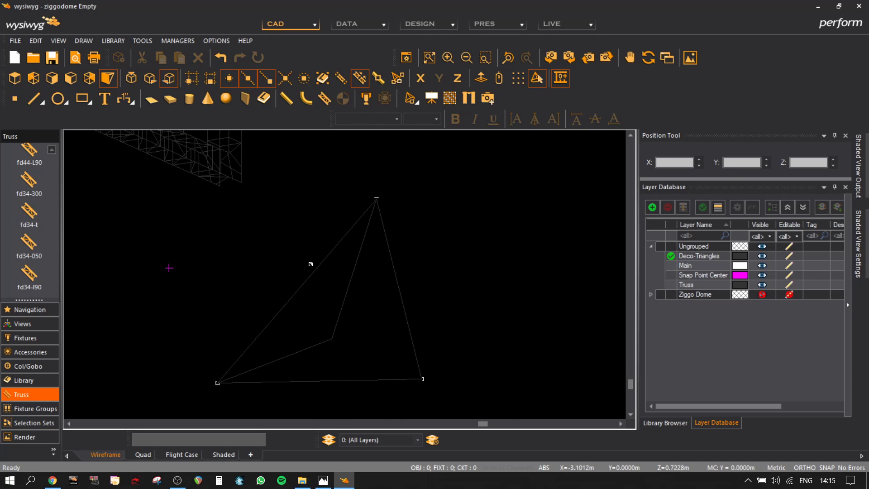
{"action": "left_click", "coordinate": [405, 305]}
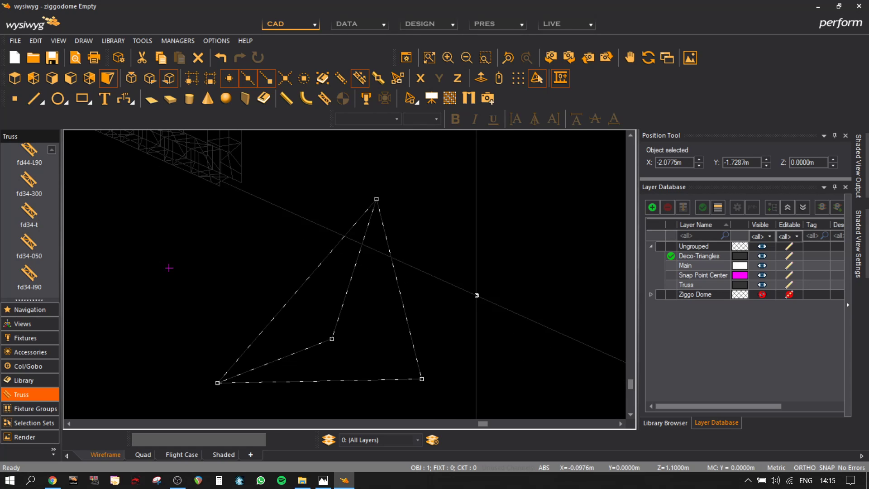
{"action": "left_click", "coordinate": [474, 295]}
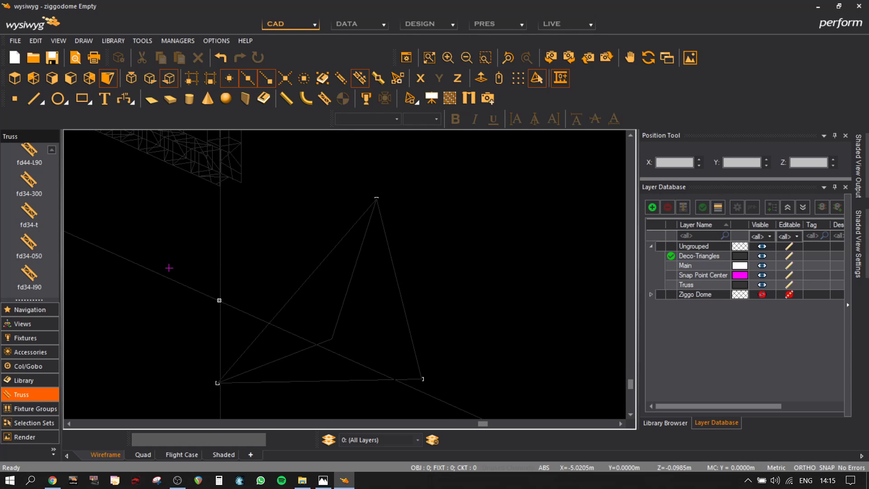
Open the triangle group's appearance properties and switch its surface to a texture from the library.
{"action": "left_click", "coordinate": [401, 298]}
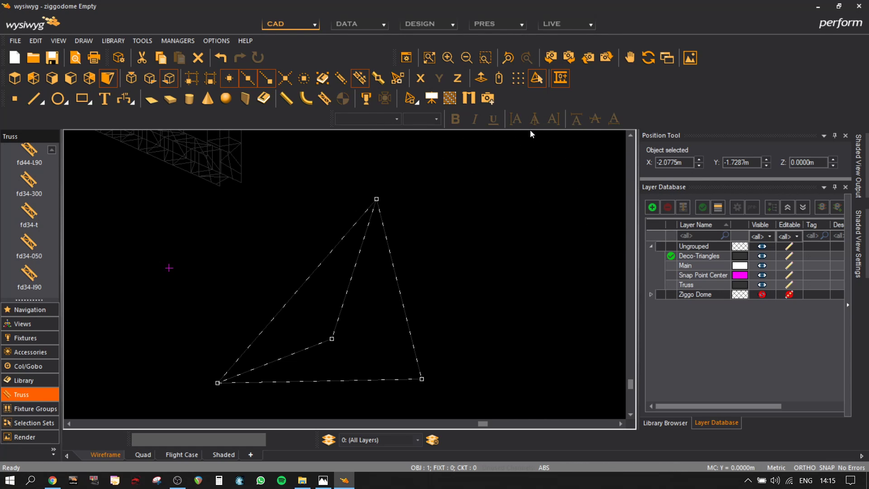
{"action": "right_click", "coordinate": [412, 237]}
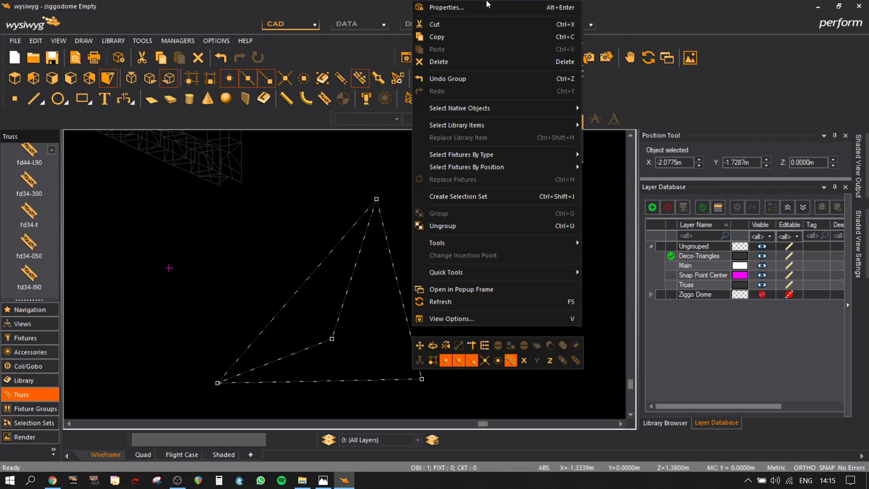
{"action": "left_click", "coordinate": [467, 11]}
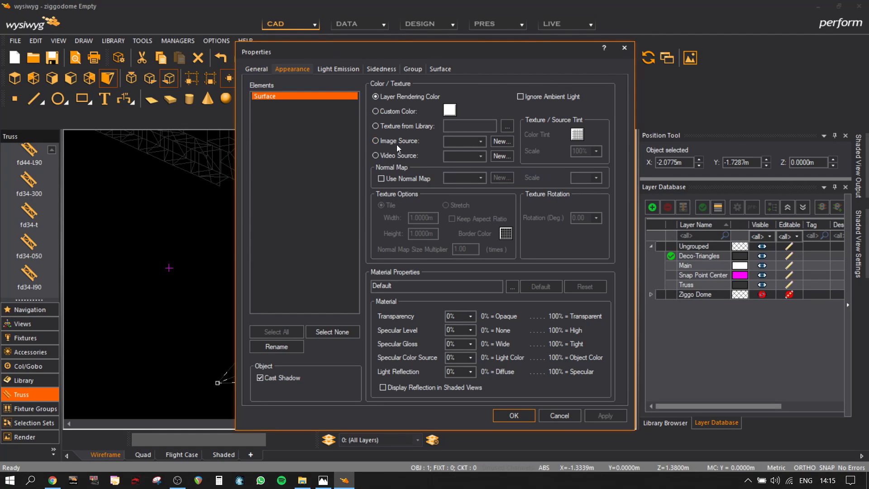
{"action": "left_click", "coordinate": [376, 125]}
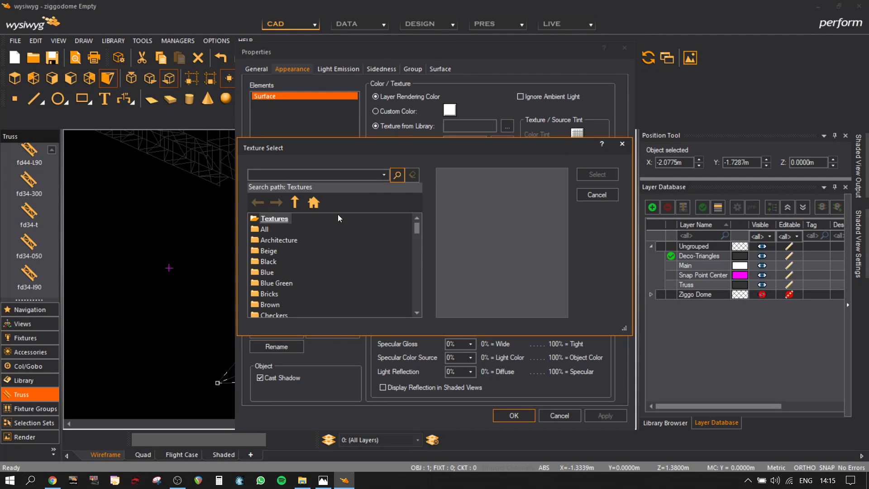
Assign the Metal 1001 texture from the library's Metal folder to the triangle group's surface and apply it.
{"action": "scroll", "coordinate": [281, 265], "scroll_direction": "down", "scroll_amount": 12}
{"action": "scroll", "coordinate": [288, 277], "scroll_direction": "down", "scroll_amount": 1}
{"action": "scroll", "coordinate": [288, 278], "scroll_direction": "up", "scroll_amount": 1}
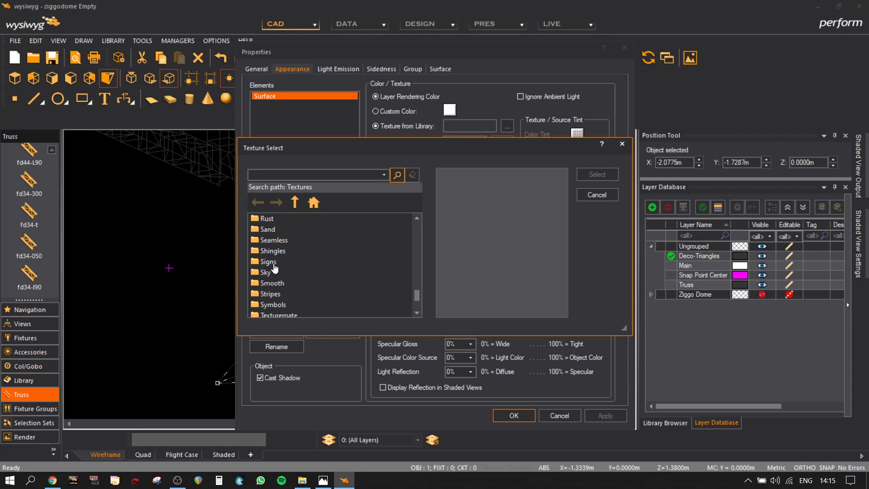
{"action": "double_click", "coordinate": [274, 267]}
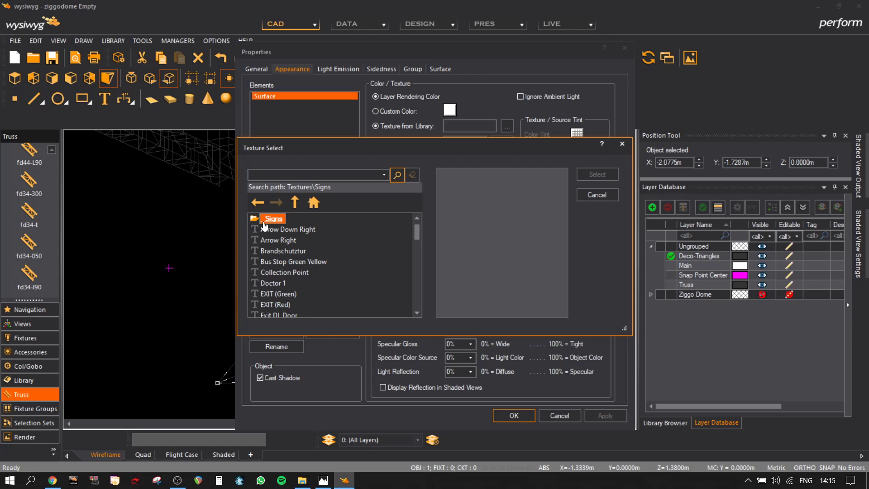
{"action": "left_click", "coordinate": [258, 203]}
{"action": "scroll", "coordinate": [284, 259], "scroll_direction": "up", "scroll_amount": 4}
{"action": "scroll", "coordinate": [284, 262], "scroll_direction": "up", "scroll_amount": 3}
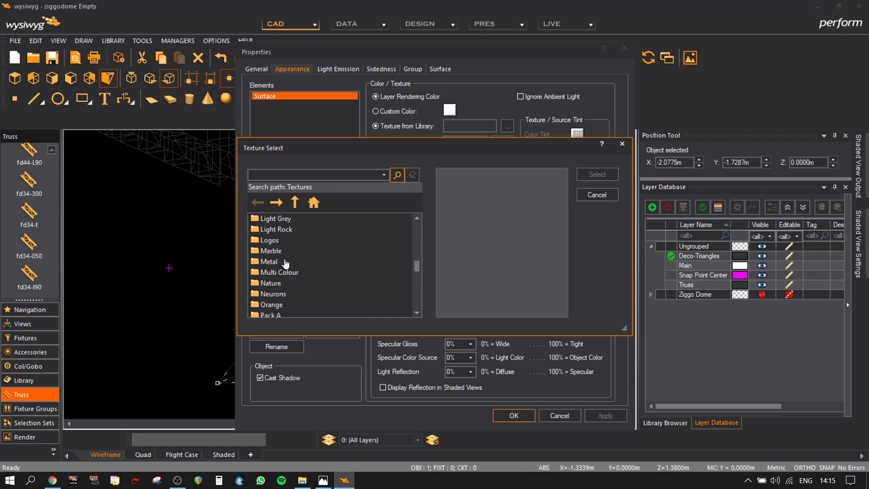
{"action": "double_click", "coordinate": [273, 262]}
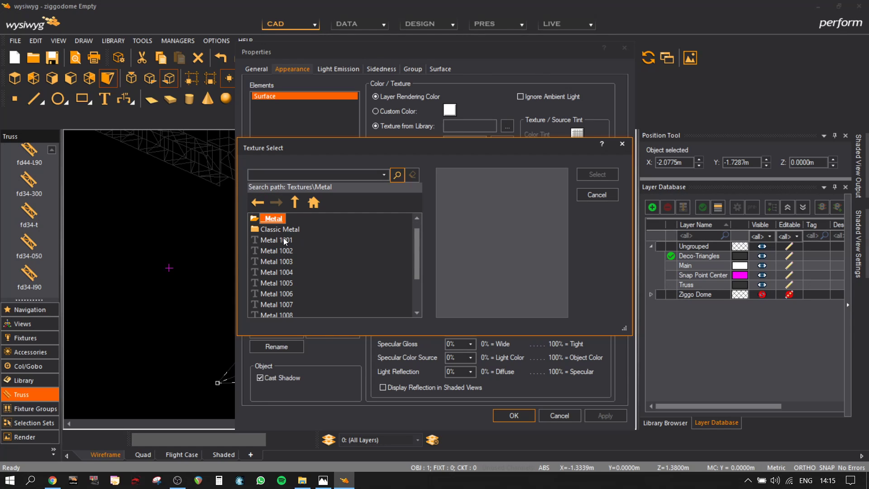
{"action": "left_click", "coordinate": [283, 240]}
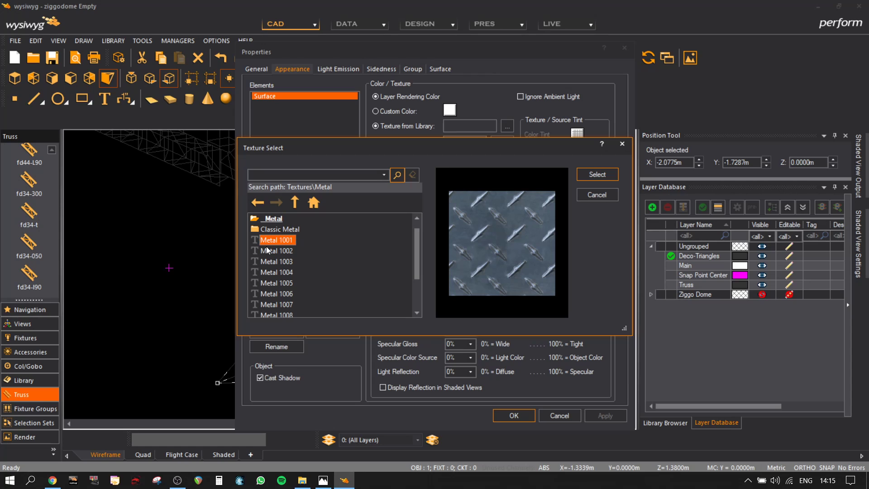
{"action": "left_click", "coordinate": [596, 175]}
{"action": "left_click", "coordinate": [604, 416]}
{"action": "left_click", "coordinate": [515, 414]}
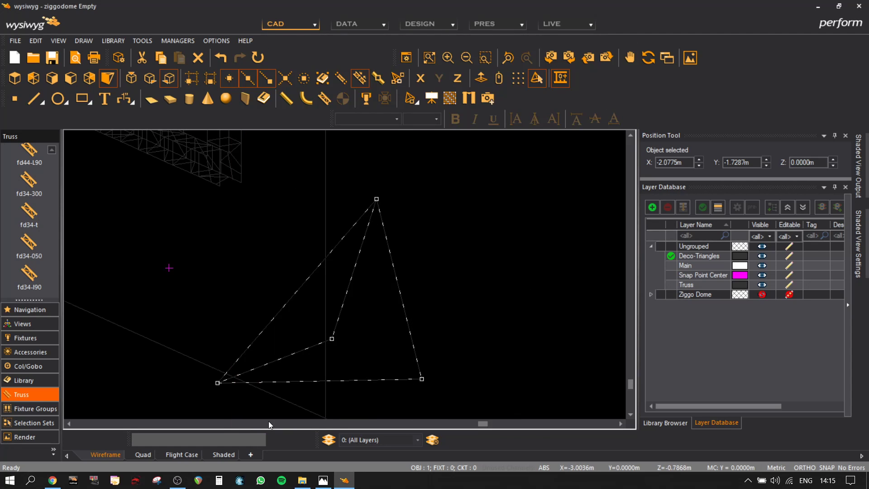
Examine the textured triangle up close in the shaded view.
{"action": "left_click", "coordinate": [221, 455]}
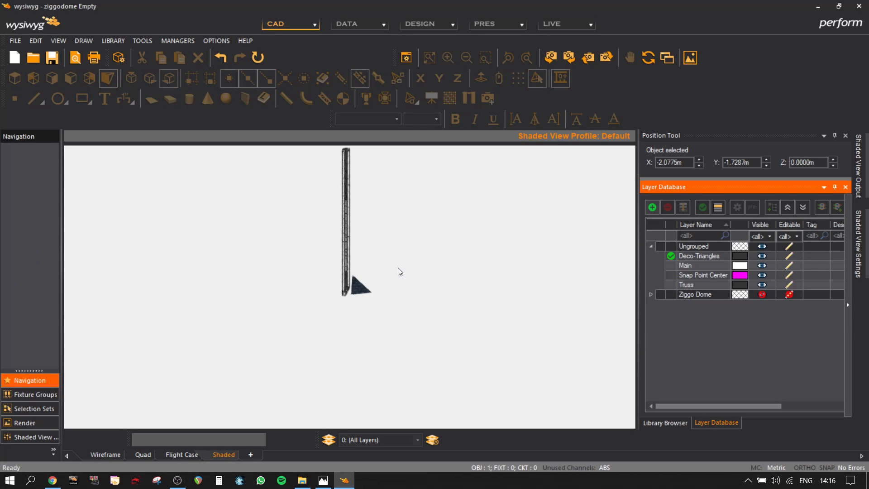
{"action": "mouse_move", "coordinate": [398, 268]}
{"action": "middle_mouse_down"}
{"action": "mouse_move", "coordinate": [368, 291]}
{"action": "mouse_move", "coordinate": [284, 299]}
{"action": "middle_mouse_up"}
{"action": "scroll", "coordinate": [281, 326], "scroll_direction": "up", "scroll_amount": 1}
{"action": "scroll", "coordinate": [272, 340], "scroll_direction": "up", "scroll_amount": 4}
{"action": "mouse_move", "coordinate": [248, 355]}
{"action": "middle_mouse_down"}
{"action": "mouse_move", "coordinate": [284, 330]}
{"action": "mouse_move", "coordinate": [275, 322]}
{"action": "middle_mouse_up"}
{"action": "scroll", "coordinate": [271, 362], "scroll_direction": "up", "scroll_amount": 2}
{"action": "middle_click_drag", "start_coordinate": [271, 365], "coordinate": [271, 352]}
{"action": "scroll", "coordinate": [284, 322], "scroll_direction": "up", "scroll_amount": 1}
{"action": "scroll", "coordinate": [283, 322], "scroll_direction": "up", "scroll_amount": 2}
Change the triangle group's library texture to Metal 002 and apply it.
{"action": "right_click", "coordinate": [368, 227]}
{"action": "left_click", "coordinate": [457, 7]}
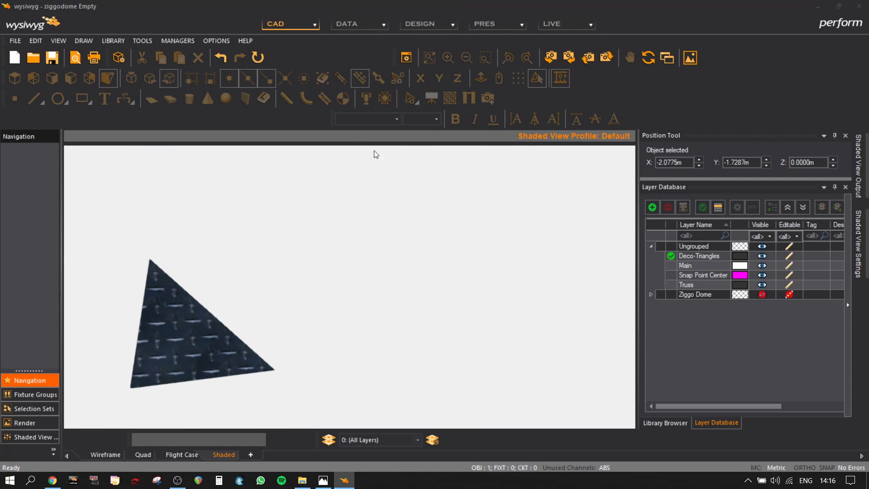
{"action": "left_click", "coordinate": [506, 127]}
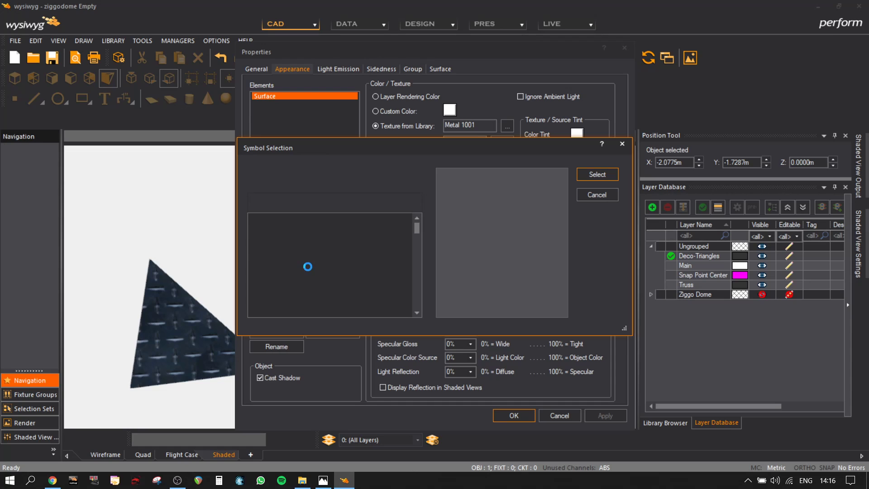
{"action": "scroll", "coordinate": [282, 279], "scroll_direction": "up", "scroll_amount": 10}
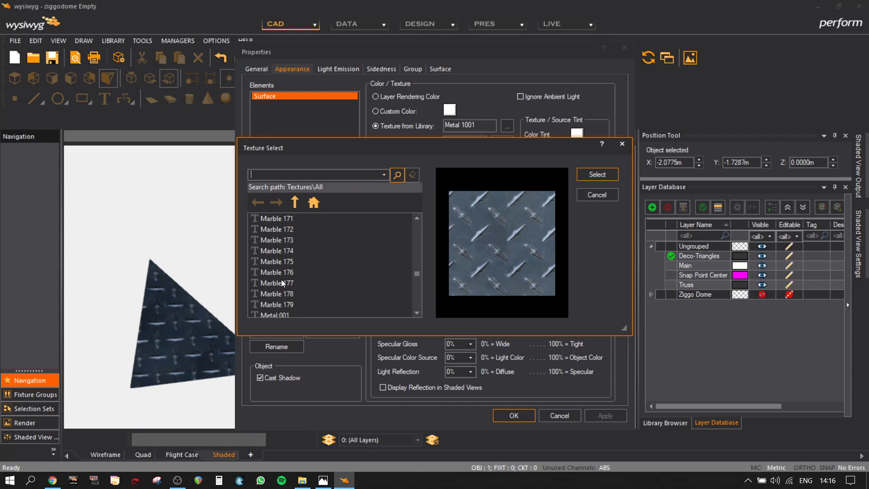
{"action": "scroll", "coordinate": [281, 279], "scroll_direction": "down", "scroll_amount": 7}
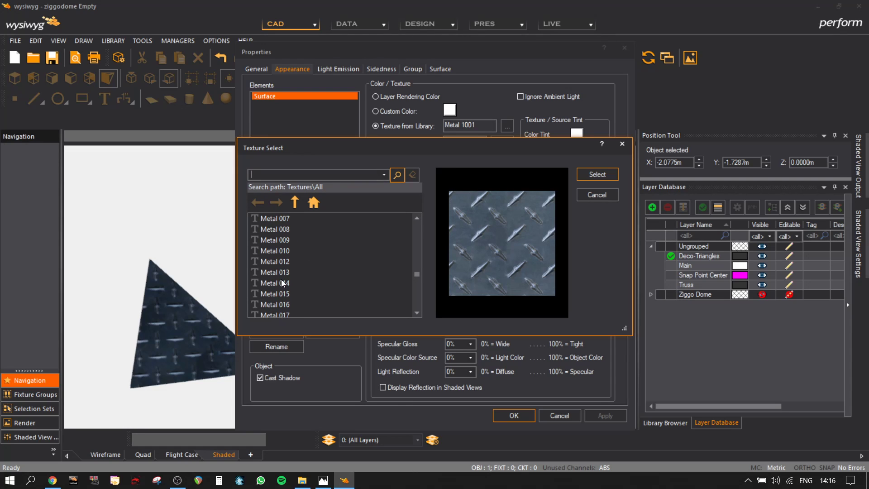
{"action": "left_click", "coordinate": [282, 253]}
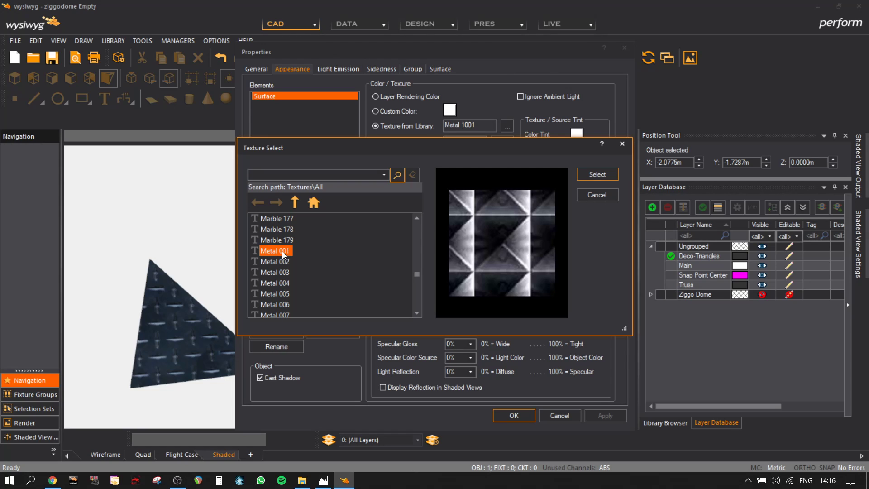
{"action": "left_click", "coordinate": [281, 261]}
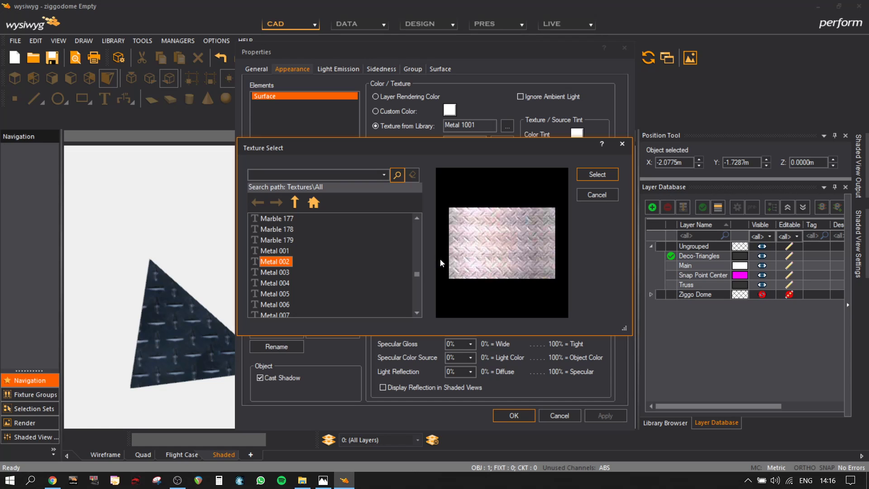
{"action": "left_click", "coordinate": [593, 174]}
{"action": "left_click", "coordinate": [598, 417]}
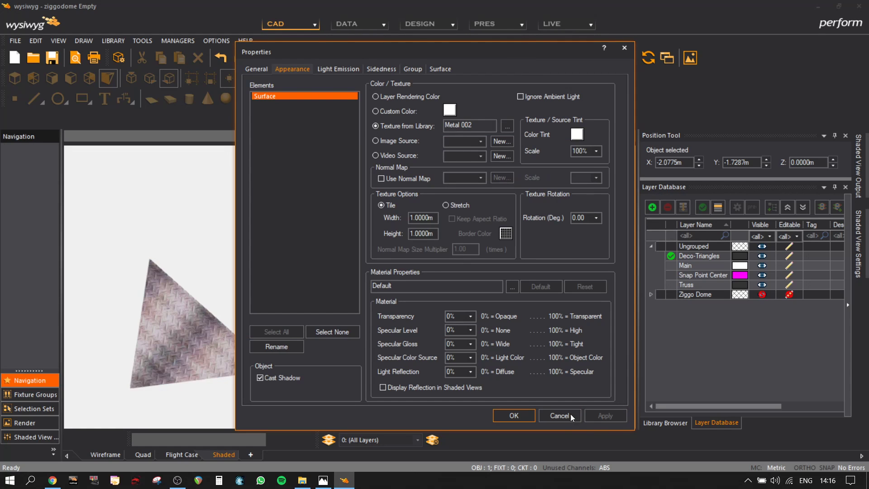
Confirm the triangle group's texture properties and return to the wireframe view with the triangle deselected.
{"action": "left_click", "coordinate": [515, 414]}
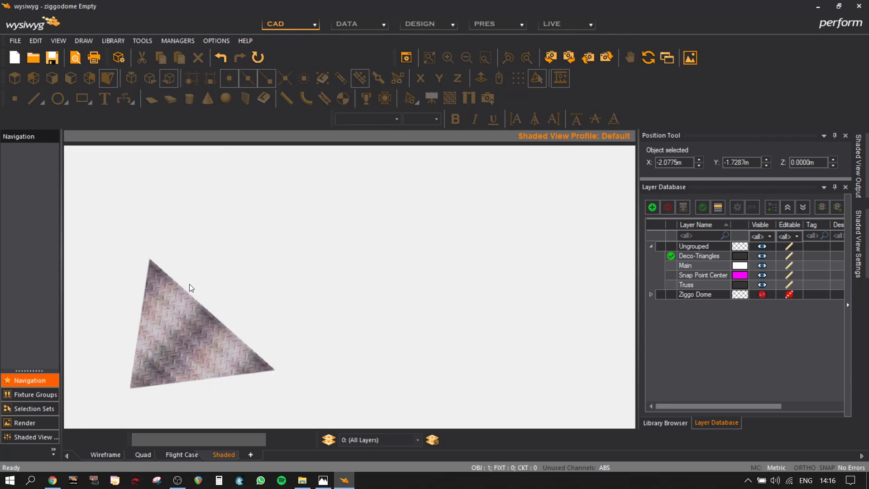
{"action": "left_click", "coordinate": [107, 455]}
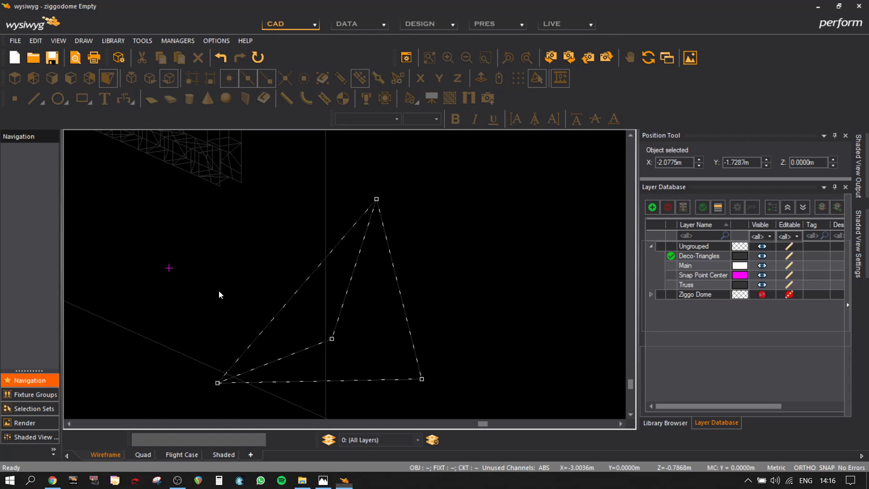
{"action": "left_click", "coordinate": [399, 306]}
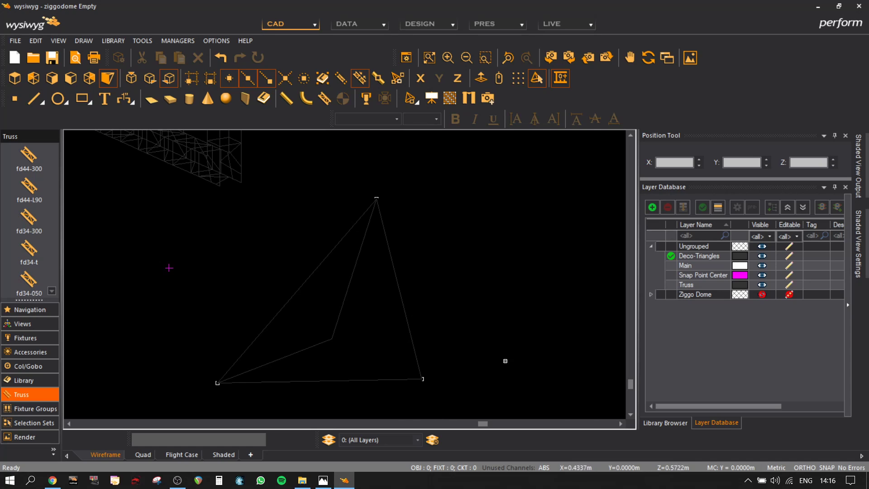
{"action": "left_click_drag", "start_coordinate": [500, 365], "coordinate": [267, 244]}
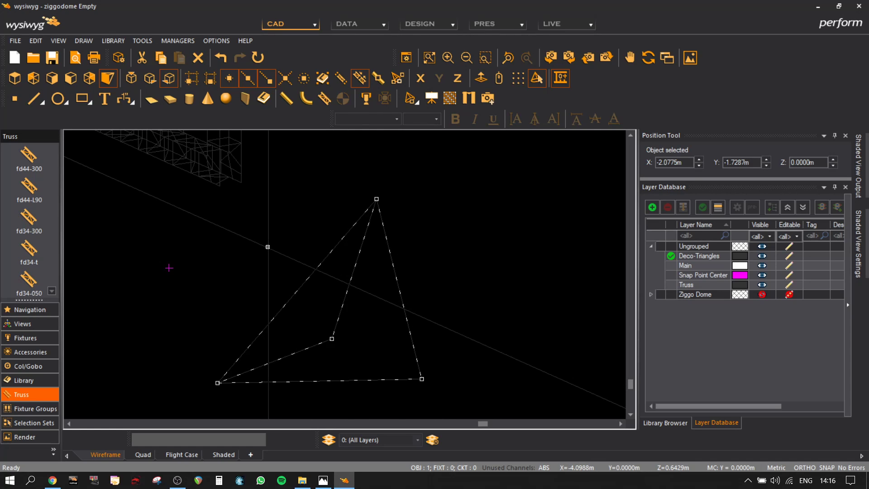
{"action": "left_click", "coordinate": [475, 249]}
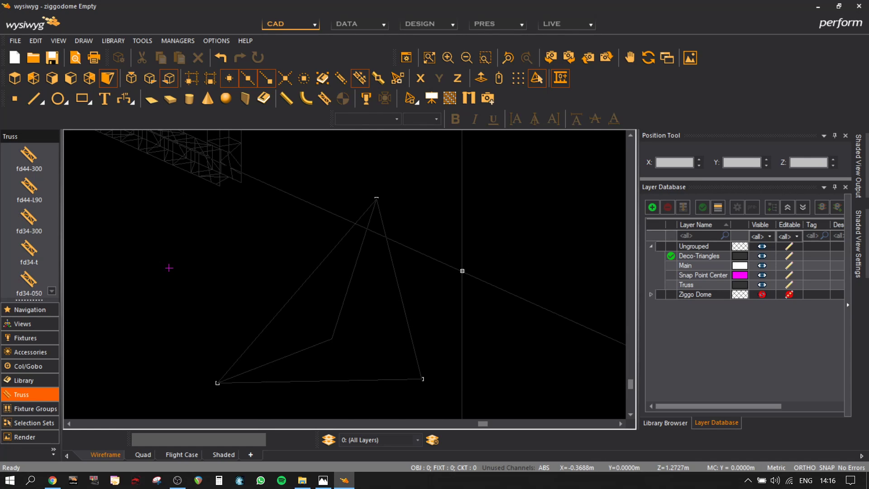
Create a new layer named Lights-P-5 in the Ungrouped layer group.
{"action": "left_click", "coordinate": [654, 207]}
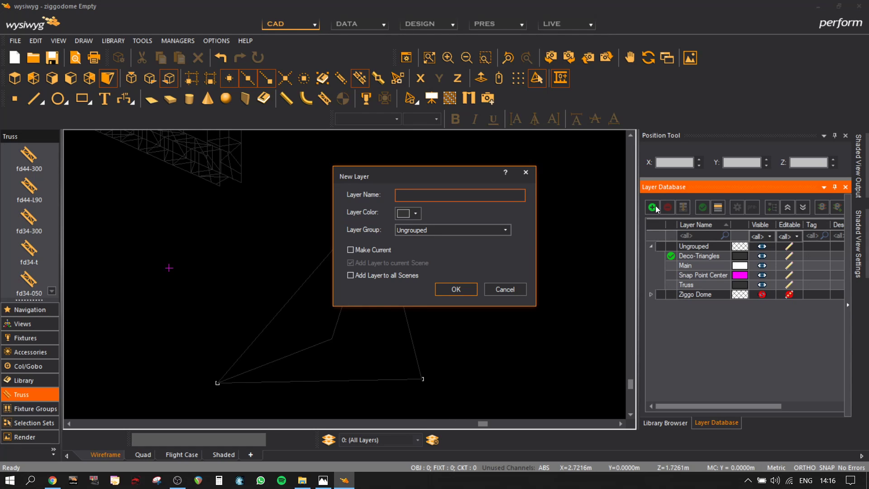
{"action": "type", "text": "Lights-P-5"}
{"action": "key", "text": "Return"}
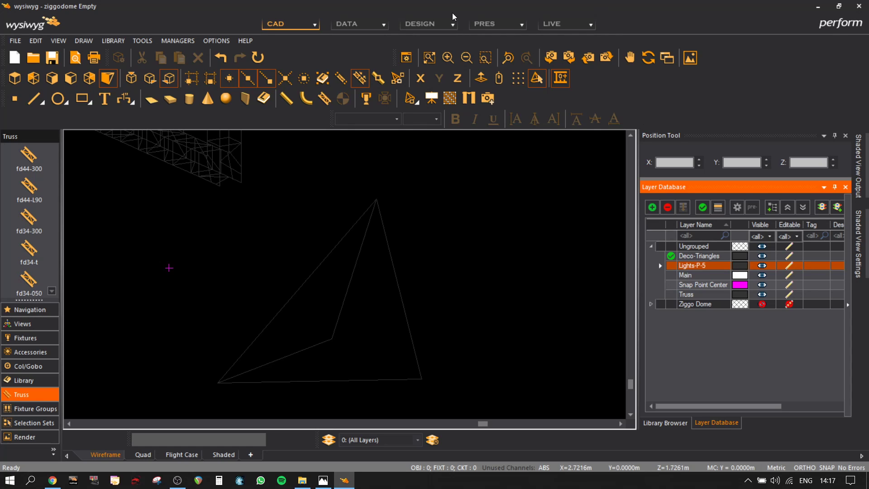
Make the Lights-P-5 layer current and set its color to dark blue.
{"action": "left_click", "coordinate": [702, 207]}
{"action": "left_click", "coordinate": [740, 265]}
{"action": "left_click", "coordinate": [745, 267]}
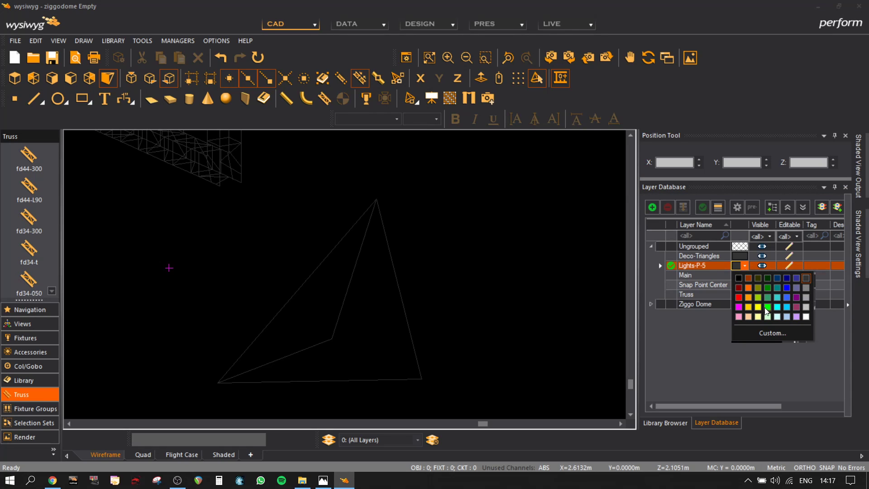
{"action": "left_click", "coordinate": [787, 279]}
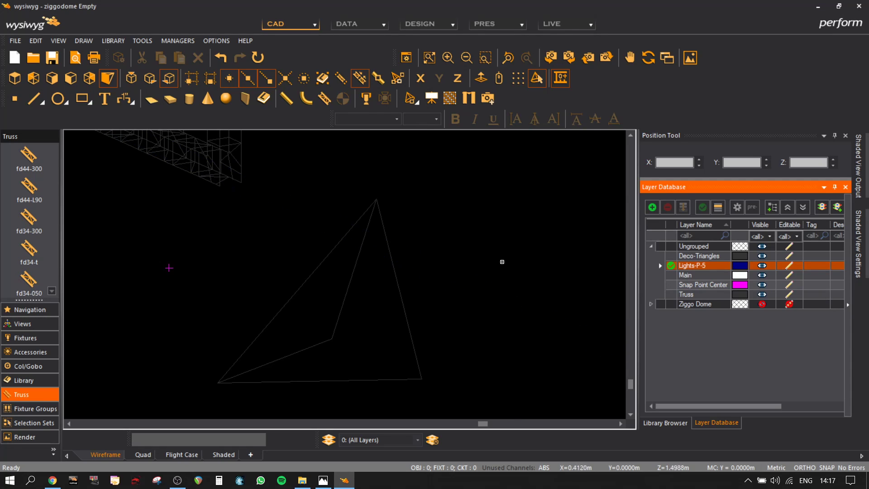
Draw a 0.25 m pipe beside the triangle decor, constrained to the X direction.
{"action": "left_click", "coordinate": [286, 98]}
{"action": "left_click", "coordinate": [443, 278]}
{"action": "left_click", "coordinate": [471, 316]}
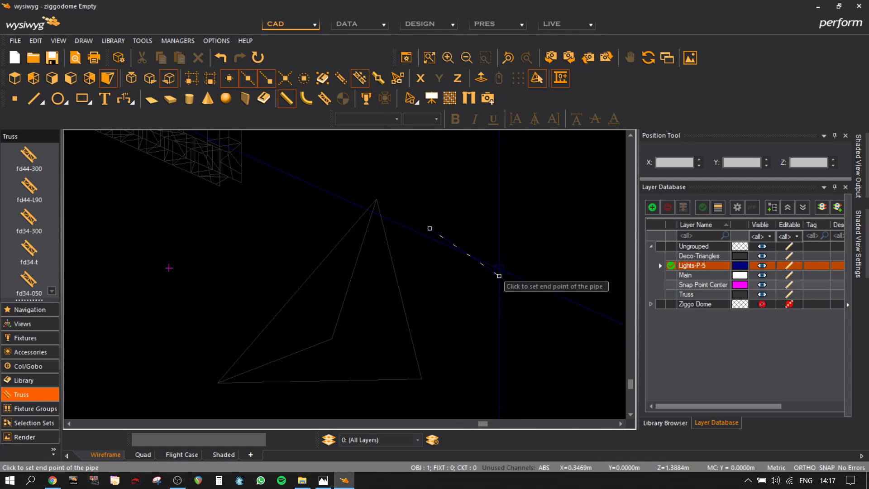
{"action": "left_click", "coordinate": [421, 78]}
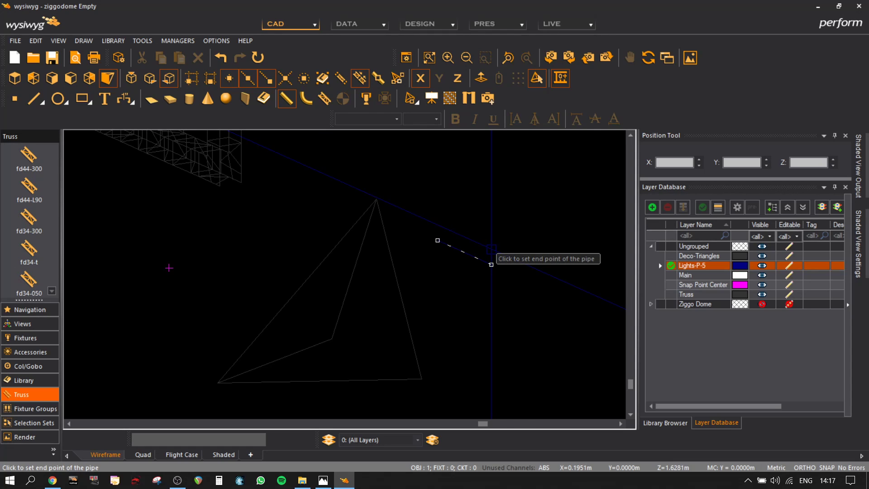
{"action": "type", "text": "-"}
{"action": "type", "text": "25"}
{"action": "key", "text": "Return"}
{"action": "left_click", "coordinate": [438, 283]}
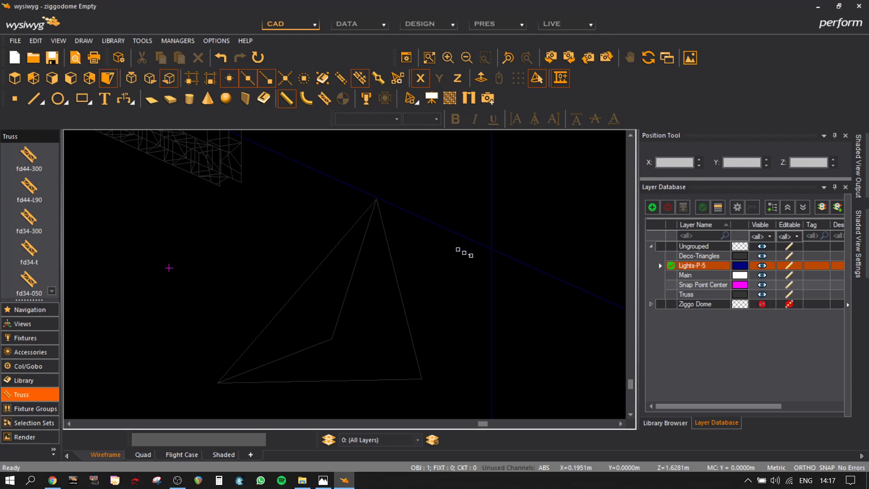
{"action": "scroll", "coordinate": [465, 254], "scroll_direction": "up", "scroll_amount": 3}
{"action": "left_click", "coordinate": [536, 243]}
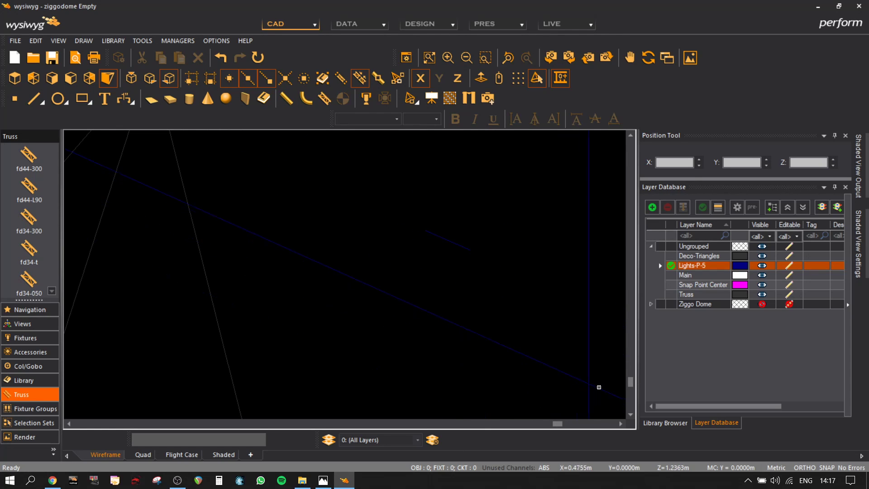
Search the fixture library for p-5 and hang a P-5 fixture on the short pipe.
{"action": "left_click", "coordinate": [672, 422]}
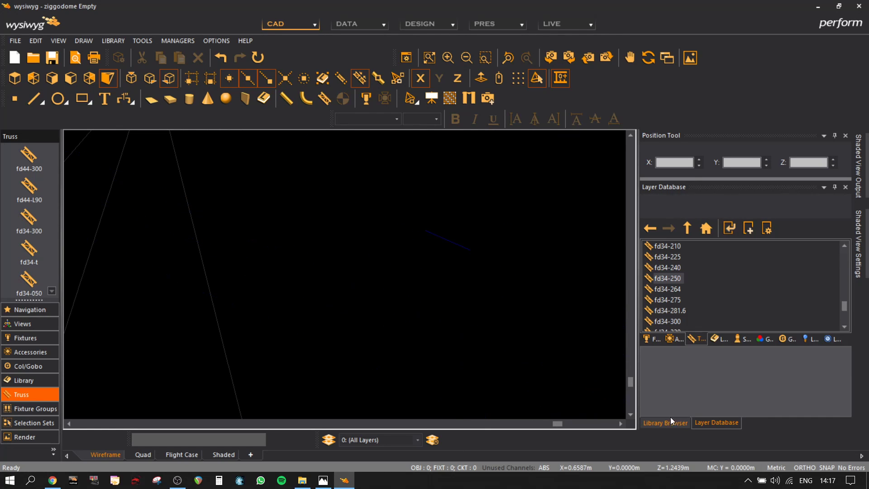
{"action": "left_click", "coordinate": [653, 339]}
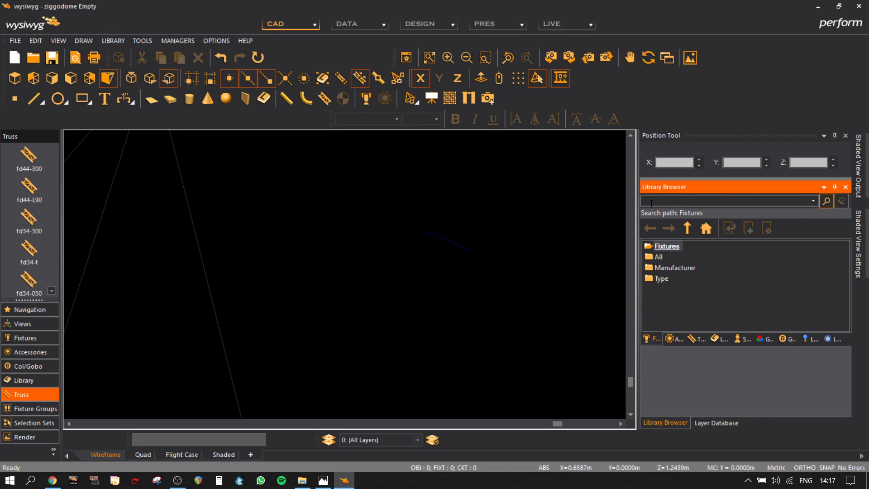
{"action": "type", "text": "p-5"}
{"action": "key", "text": "Return"}
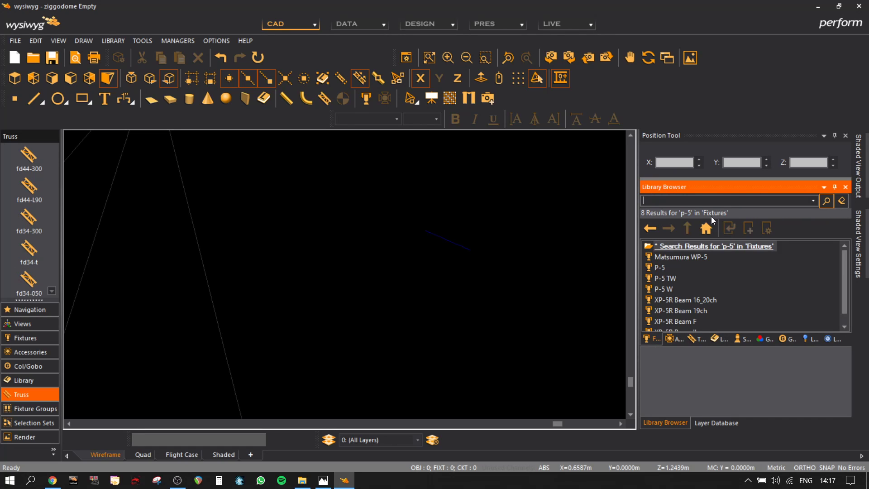
{"action": "left_click", "coordinate": [660, 268]}
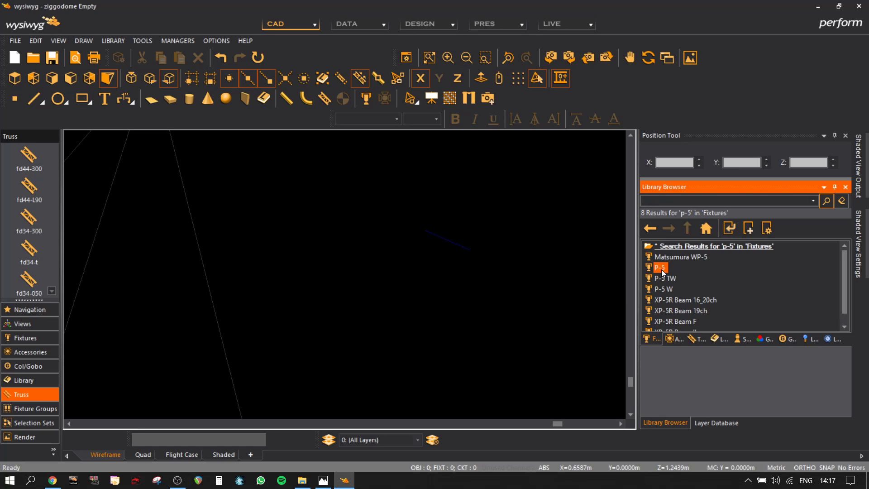
{"action": "left_click", "coordinate": [446, 239]}
{"action": "key", "text": "Escape"}
Select the pipe with its P-5 fixture and space the fixture to the pipe's midpoint.
{"action": "left_click_drag", "start_coordinate": [570, 381], "coordinate": [418, 181]}
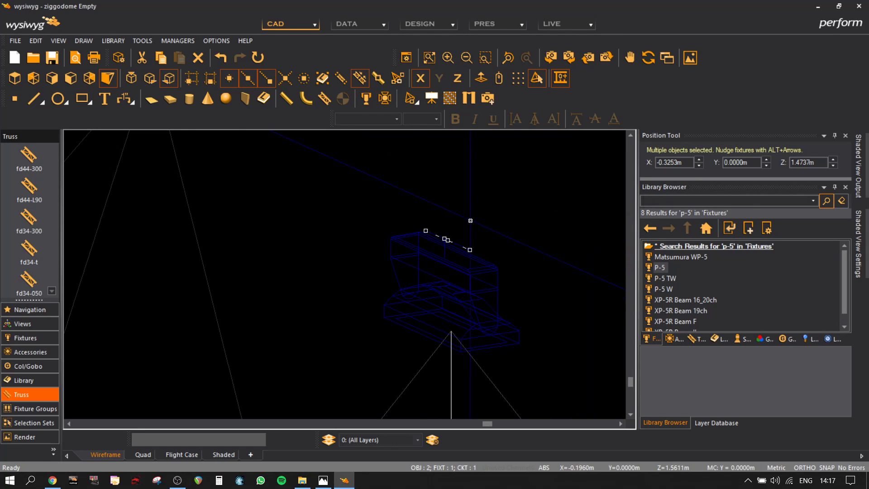
{"action": "right_click", "coordinate": [543, 256]}
{"action": "key", "text": "Escape"}
{"action": "right_click", "coordinate": [502, 228]}
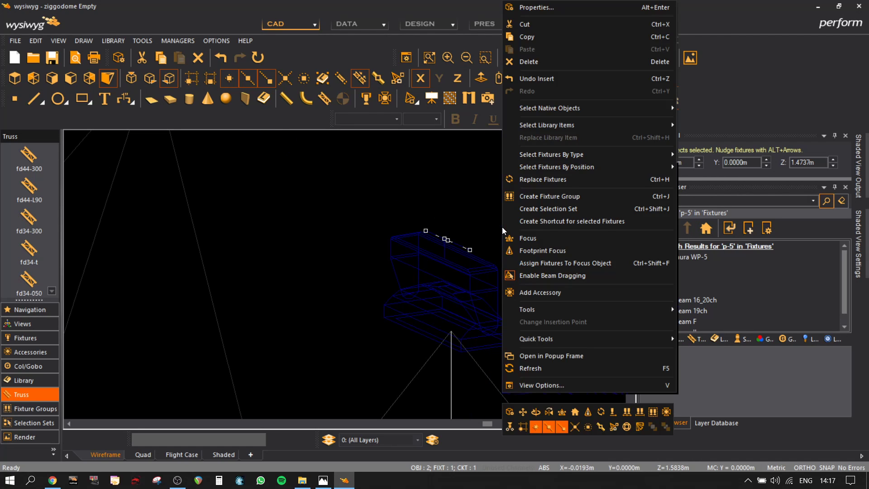
{"action": "left_click", "coordinate": [641, 410]}
{"action": "left_click", "coordinate": [550, 310]}
{"action": "left_click", "coordinate": [318, 296]}
{"action": "left_click", "coordinate": [559, 316]}
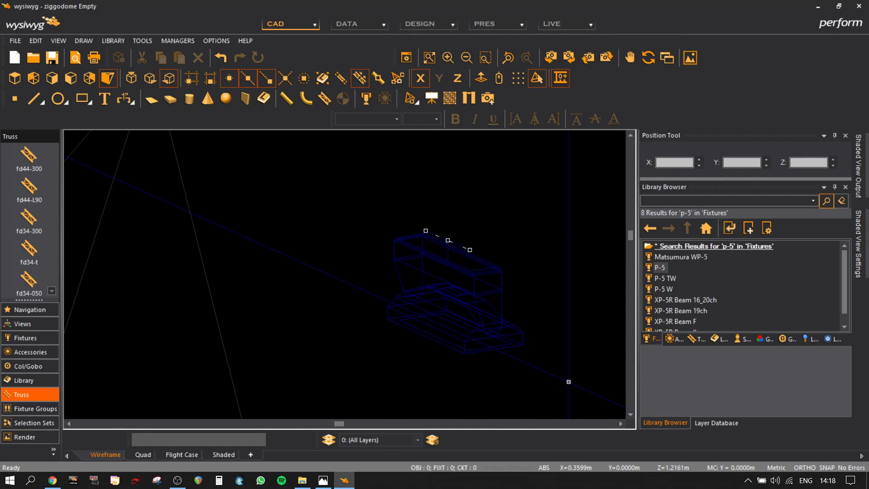
Select the pipe and P-5 fixture and open their fixture properties, keeping the fixture in sight beside the dialog.
{"action": "left_click_drag", "start_coordinate": [554, 374], "coordinate": [376, 175]}
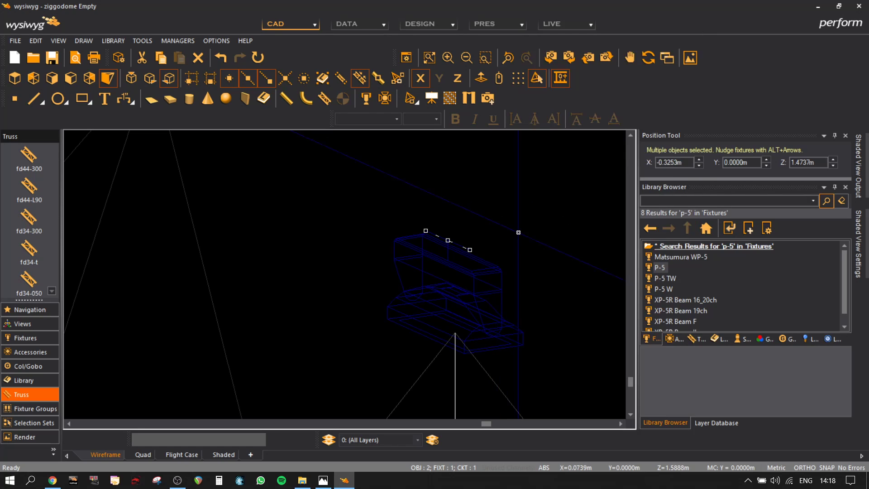
{"action": "right_click", "coordinate": [486, 219]}
{"action": "key", "text": "Escape"}
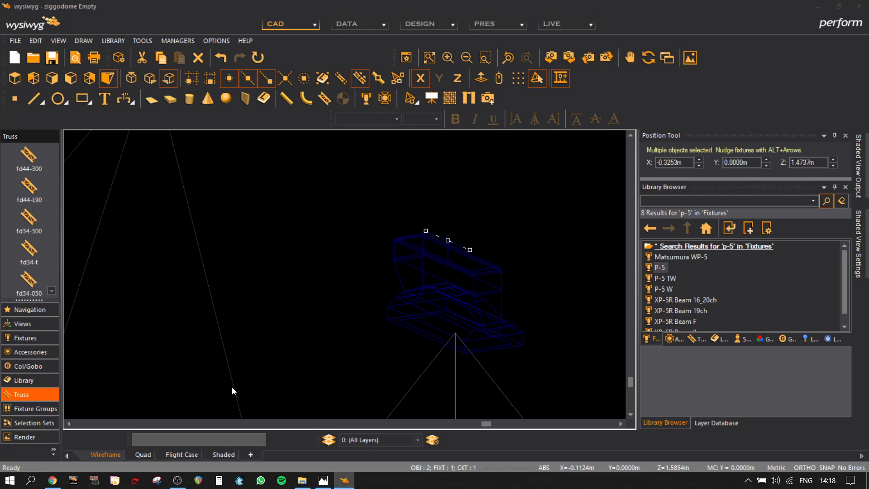
{"action": "key", "text": "alt+Return"}
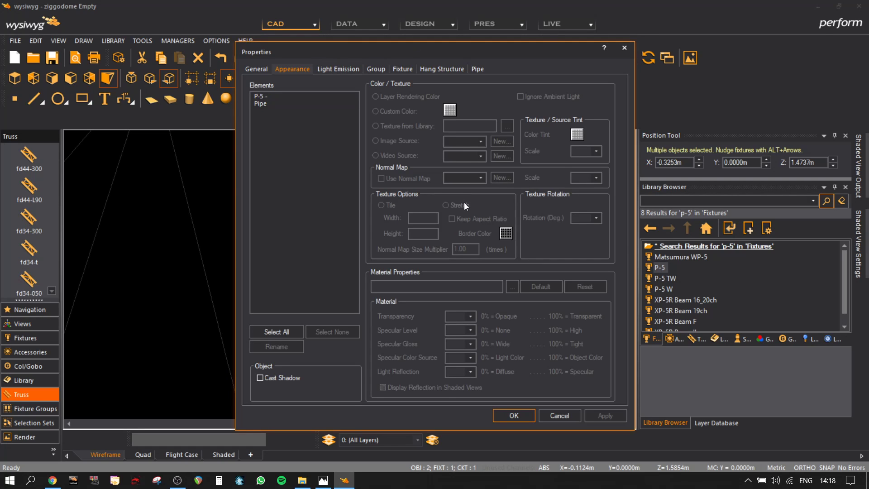
{"action": "left_click", "coordinate": [256, 68]}
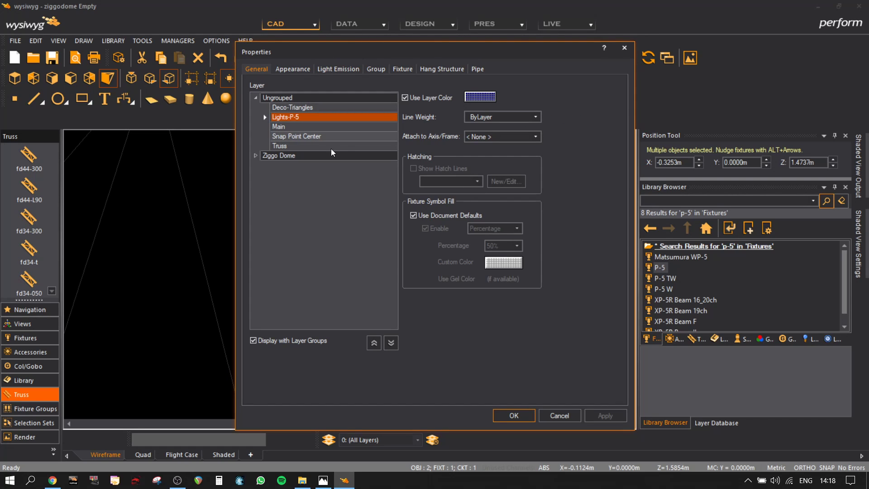
{"action": "left_click", "coordinate": [402, 69]}
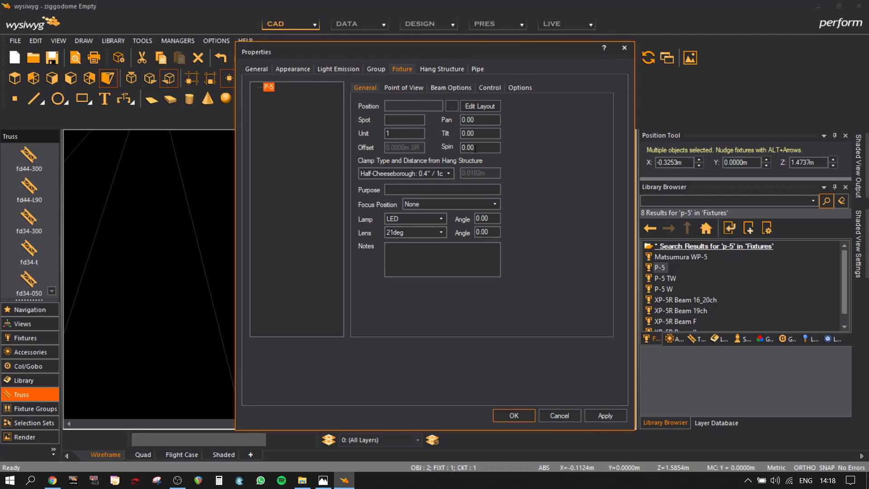
{"action": "left_click_drag", "start_coordinate": [439, 59], "coordinate": [724, 83]}
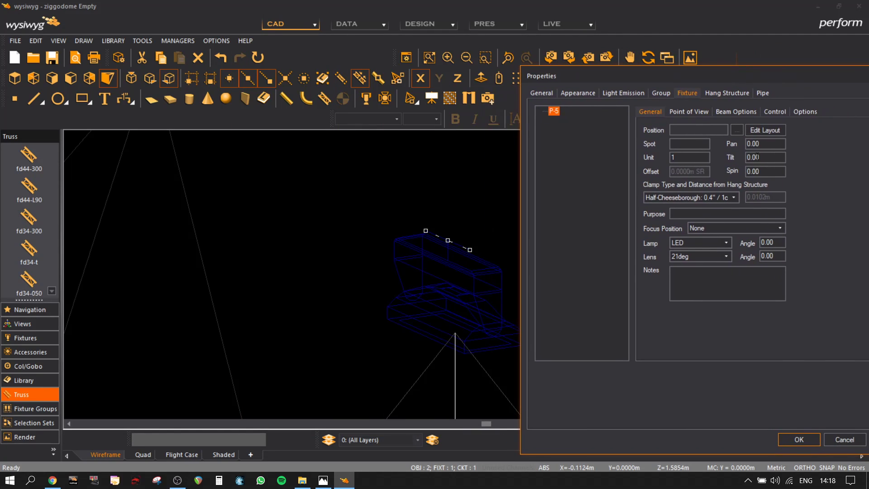
Set the P-5 fixture's spin to 90 and apply it.
{"action": "left_click", "coordinate": [765, 175]}
{"action": "double_click", "coordinate": [765, 171]}
{"action": "type", "text": "90"}
{"action": "left_click_drag", "start_coordinate": [749, 73], "coordinate": [706, 72]}
{"action": "left_click", "coordinate": [843, 442]}
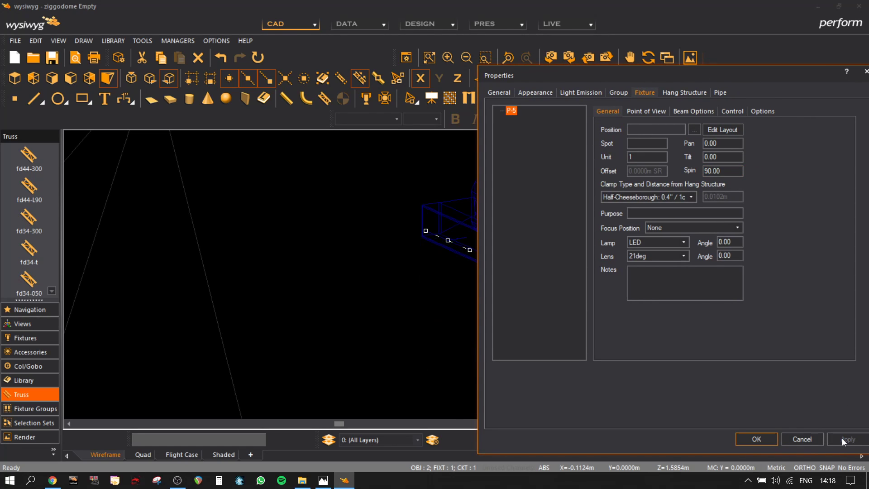
Change the P-5 fixture's spin to -90, apply it and close the properties.
{"action": "left_click", "coordinate": [707, 171]}
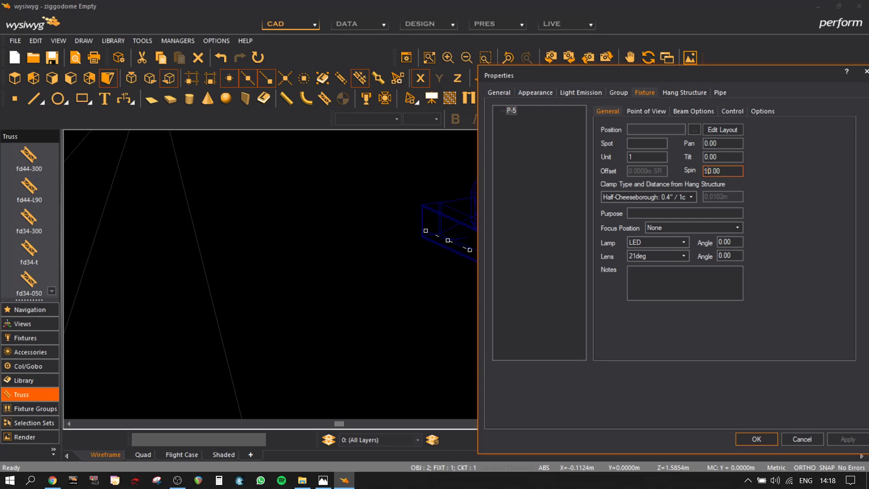
{"action": "type", "text": "-"}
{"action": "left_click", "coordinate": [843, 439]}
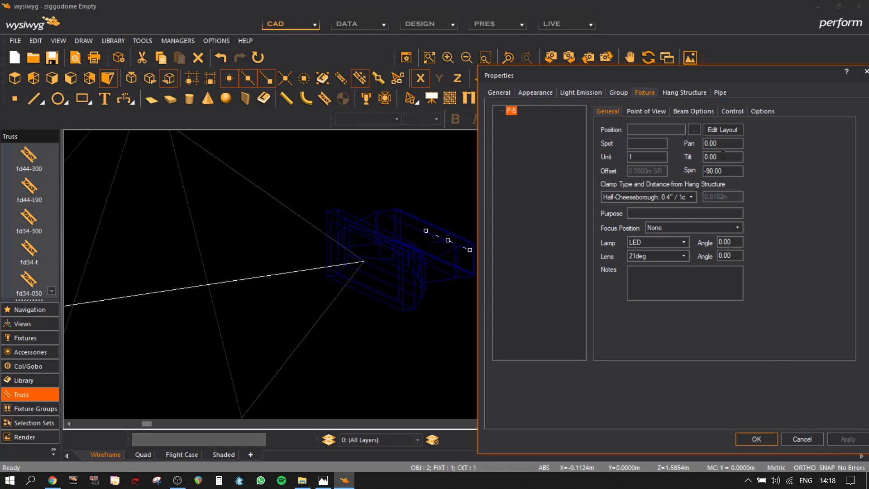
{"action": "left_click", "coordinate": [757, 439]}
Move the pipe and P-5 fixture from the pipe's midpoint to the triangle's apex, with the X-only constraint off.
{"action": "left_click", "coordinate": [522, 201]}
{"action": "left_click", "coordinate": [470, 273]}
{"action": "key", "text": "m"}
{"action": "left_click", "coordinate": [452, 240]}
{"action": "scroll", "coordinate": [393, 288], "scroll_direction": "down", "scroll_amount": 5}
{"action": "left_click", "coordinate": [421, 83]}
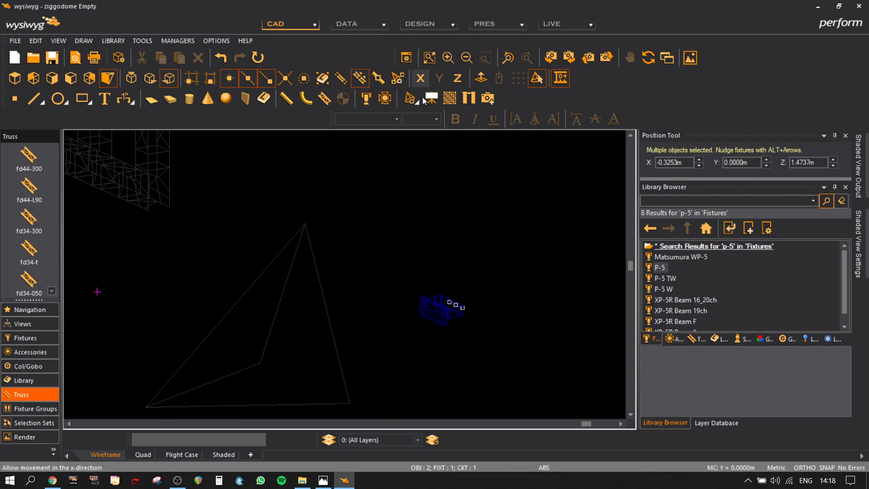
{"action": "scroll", "coordinate": [303, 226], "scroll_direction": "up", "scroll_amount": 4}
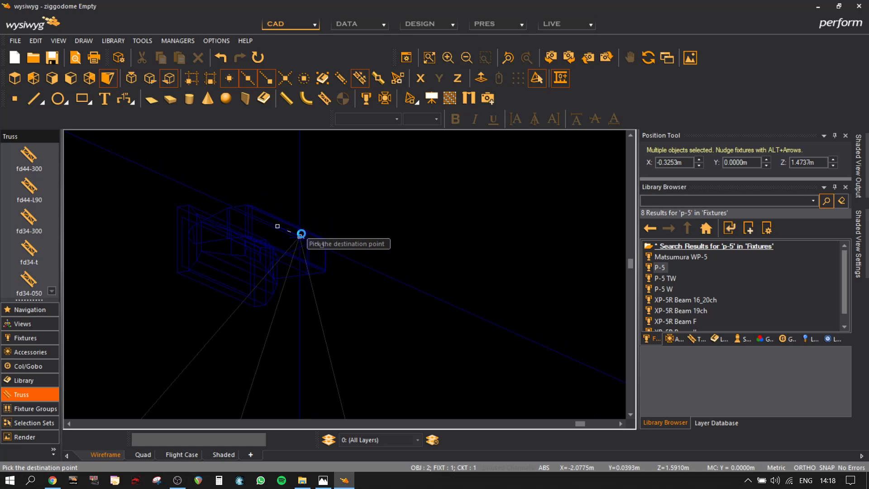
{"action": "left_click", "coordinate": [303, 235]}
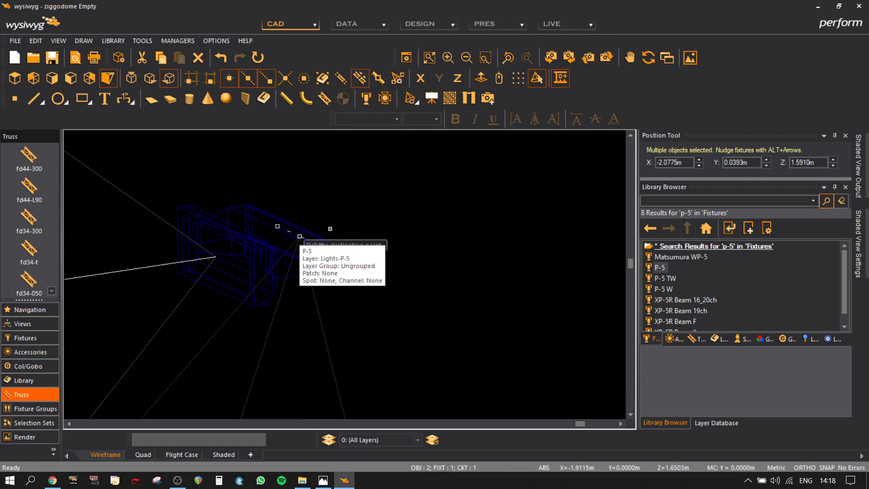
Deselect the fixture and examine its placement at the triangle's apex and the nearby truss tower.
{"action": "middle_click_drag", "start_coordinate": [521, 247], "coordinate": [511, 206]}
{"action": "scroll", "coordinate": [425, 256], "scroll_direction": "down", "scroll_amount": 5}
{"action": "scroll", "coordinate": [408, 231], "scroll_direction": "up", "scroll_amount": 5}
{"action": "left_click", "coordinate": [425, 244]}
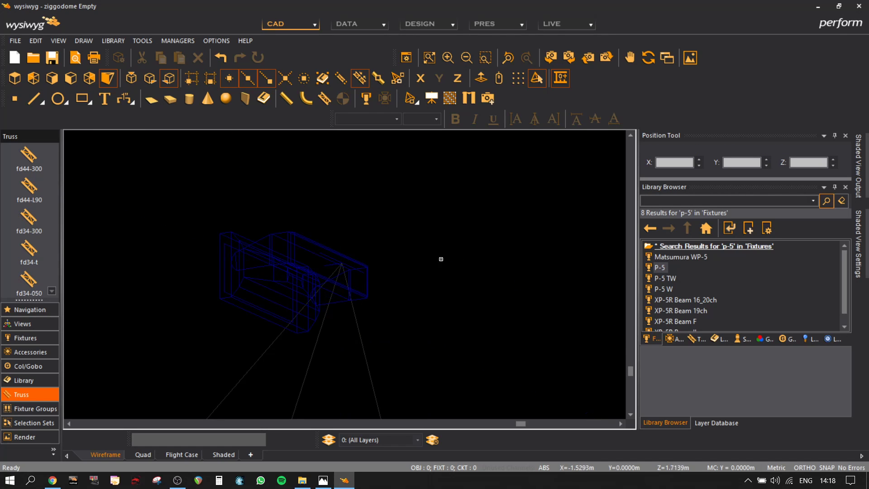
{"action": "middle_click_drag", "start_coordinate": [271, 229], "coordinate": [589, 270]}
{"action": "scroll", "coordinate": [198, 248], "scroll_direction": "down", "scroll_amount": 1}
{"action": "middle_click_drag", "start_coordinate": [184, 238], "coordinate": [348, 311]}
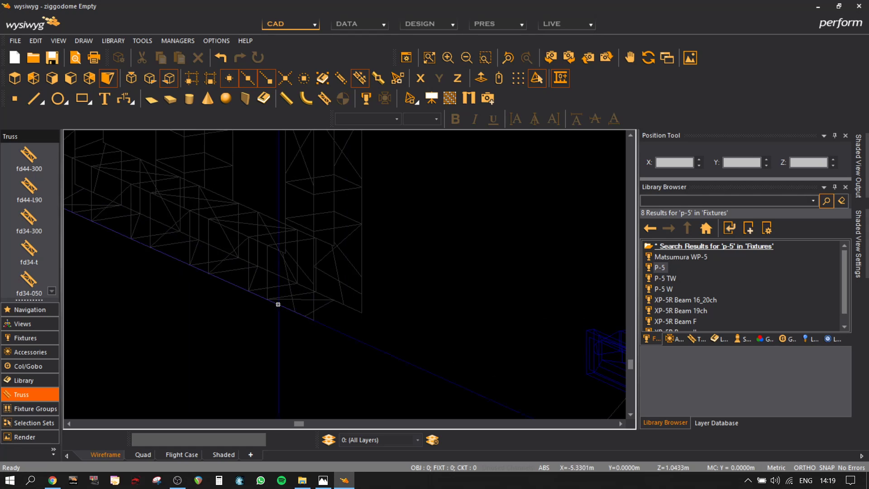
{"action": "middle_click_drag", "start_coordinate": [516, 315], "coordinate": [245, 213]}
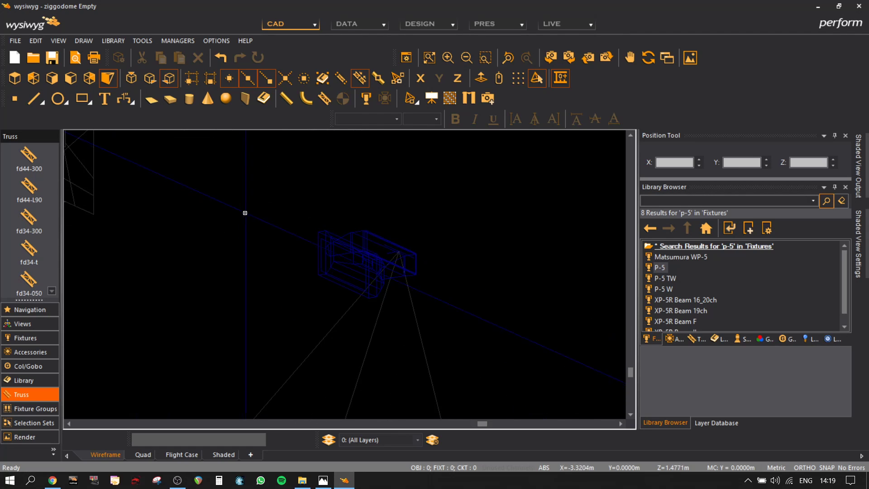
{"action": "scroll", "coordinate": [359, 284], "scroll_direction": "down", "scroll_amount": 1}
{"action": "scroll", "coordinate": [360, 290], "scroll_direction": "up", "scroll_amount": 2}
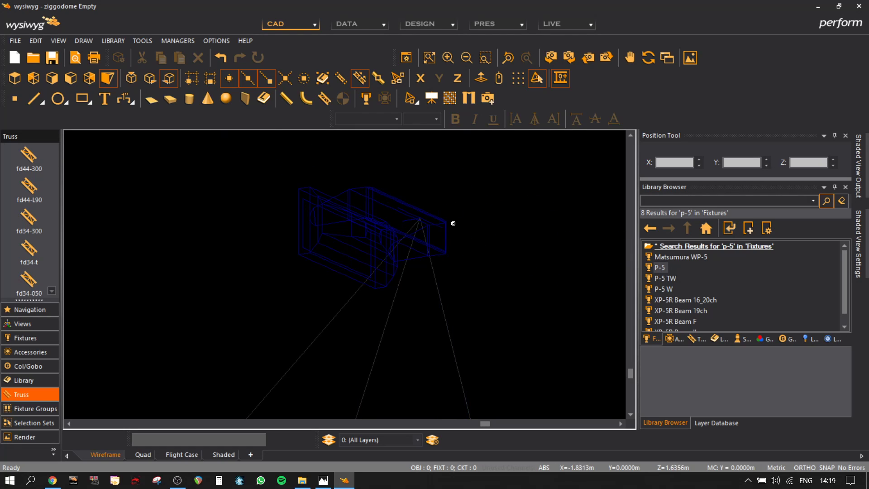
{"action": "scroll", "coordinate": [463, 214], "scroll_direction": "up", "scroll_amount": 3}
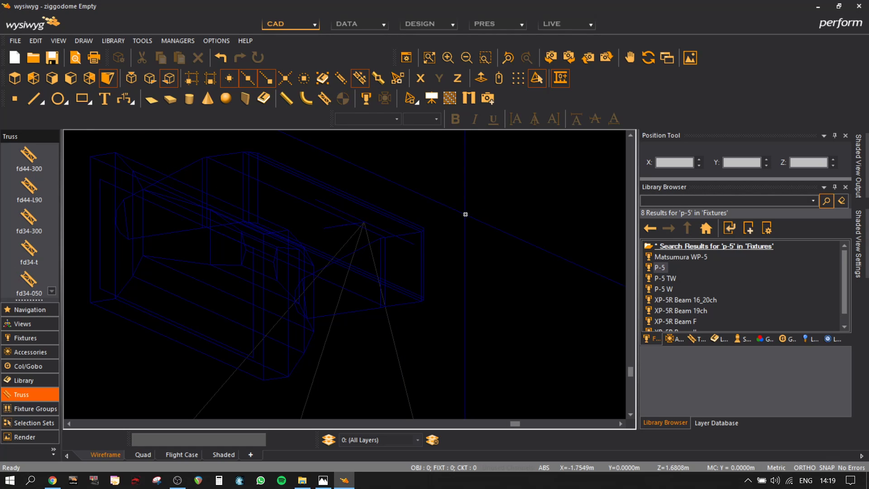
{"action": "right_click", "coordinate": [434, 204]}
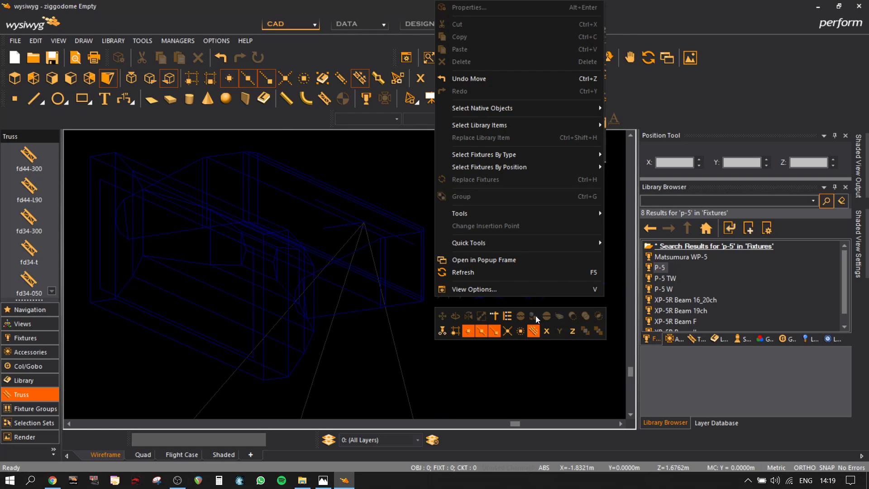
{"action": "left_click", "coordinate": [400, 181]}
{"action": "left_click_drag", "start_coordinate": [453, 344], "coordinate": [399, 212]}
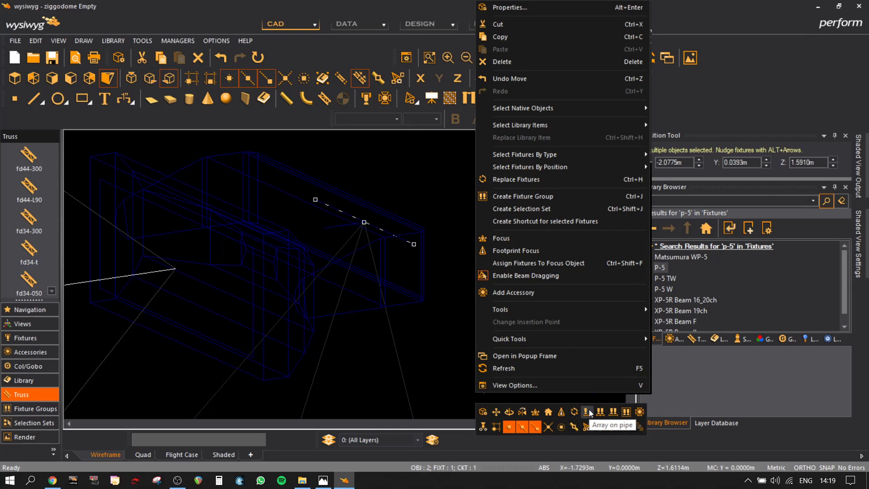
{"action": "left_click", "coordinate": [435, 195]}
{"action": "left_click", "coordinate": [461, 206]}
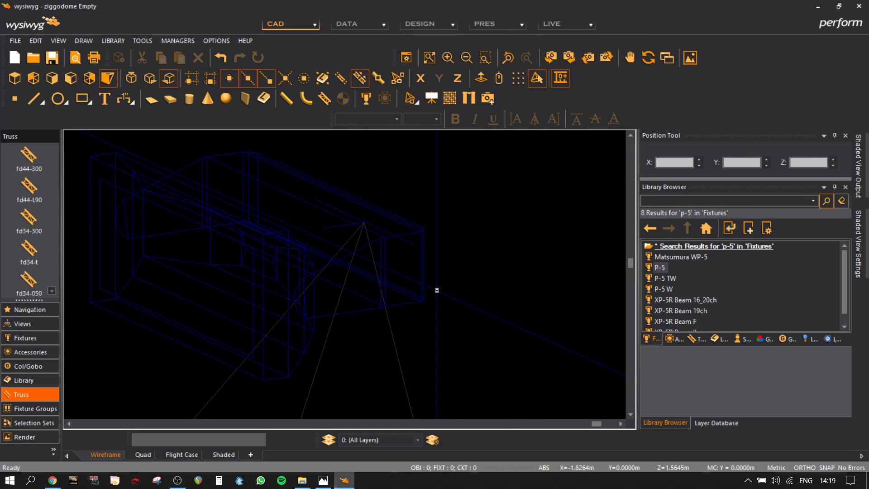
Select the P-5 fixture and examine it with the textured triangle in the Shaded view.
{"action": "scroll", "coordinate": [398, 353], "scroll_direction": "down", "scroll_amount": 3}
{"action": "left_click", "coordinate": [319, 349]}
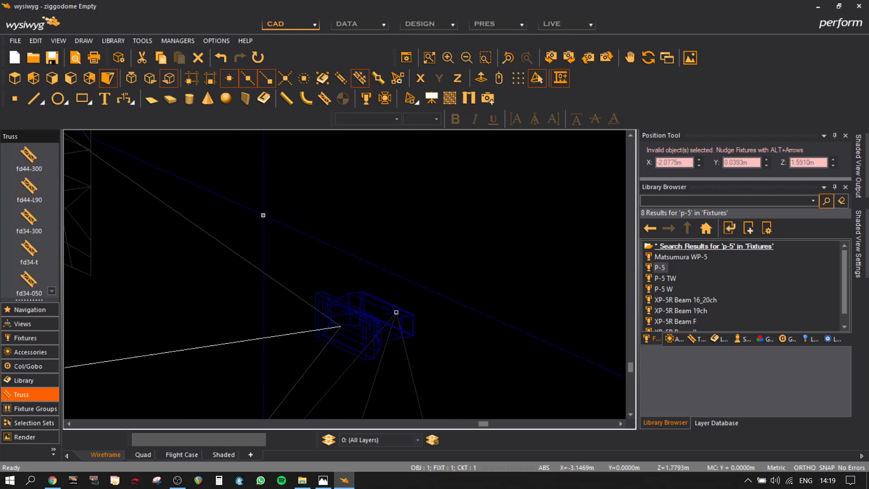
{"action": "left_click", "coordinate": [223, 454]}
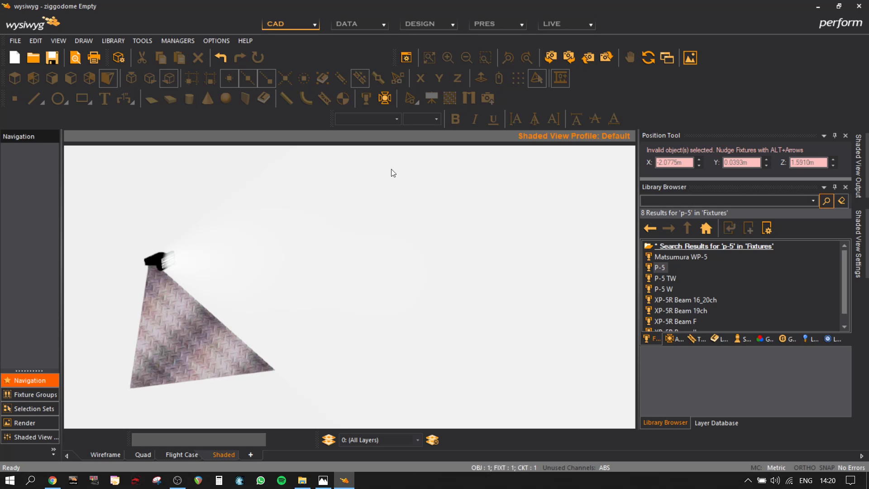
{"action": "mouse_move", "coordinate": [258, 226]}
{"action": "middle_mouse_down"}
{"action": "mouse_move", "coordinate": [297, 231]}
{"action": "mouse_move", "coordinate": [257, 228]}
{"action": "middle_mouse_up"}
{"action": "scroll", "coordinate": [204, 234], "scroll_direction": "up", "scroll_amount": 3}
{"action": "scroll", "coordinate": [205, 238], "scroll_direction": "up", "scroll_amount": 2}
{"action": "scroll", "coordinate": [205, 237], "scroll_direction": "down", "scroll_amount": 2}
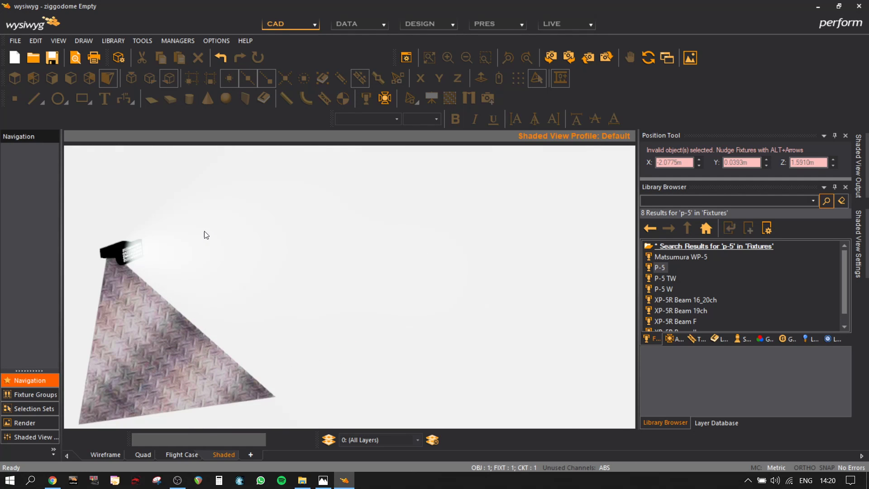
Set the shaded view's ambient light to 10 and its background color to dark gray in the simulation options.
{"action": "right_click", "coordinate": [205, 236]}
{"action": "left_click", "coordinate": [240, 386]}
{"action": "left_click", "coordinate": [354, 67]}
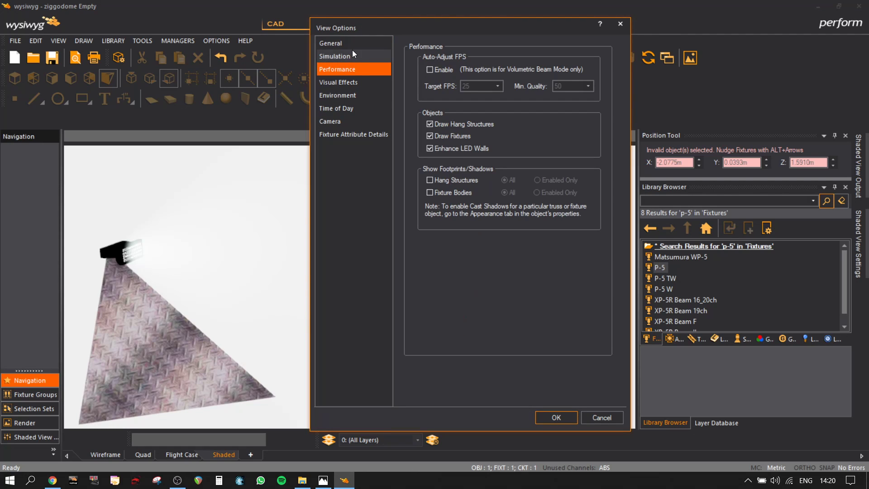
{"action": "left_click", "coordinate": [363, 56]}
{"action": "left_click_drag", "start_coordinate": [474, 77], "coordinate": [436, 76]}
{"action": "left_click", "coordinate": [591, 55]}
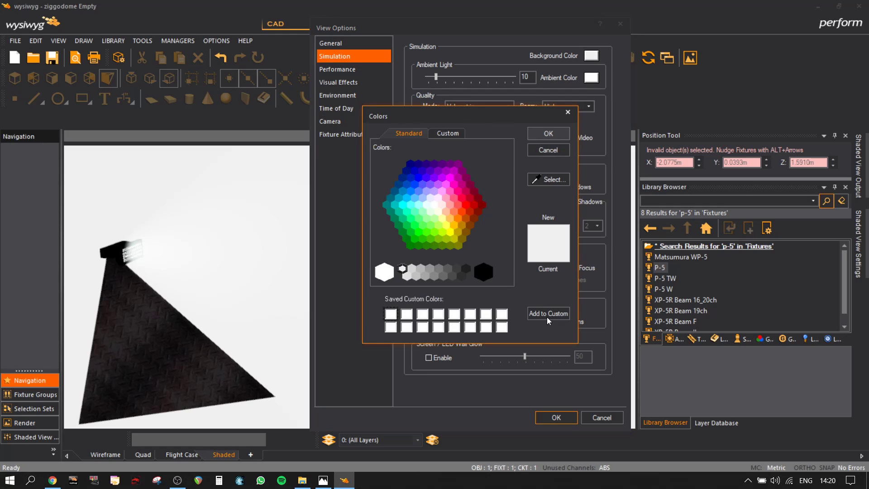
{"action": "left_click", "coordinate": [455, 267]}
{"action": "left_click", "coordinate": [548, 133]}
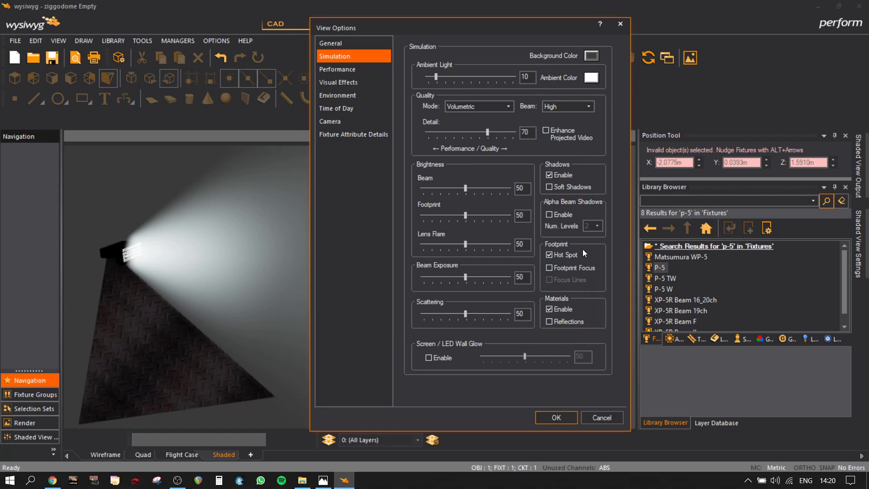
{"action": "left_click", "coordinate": [556, 417]}
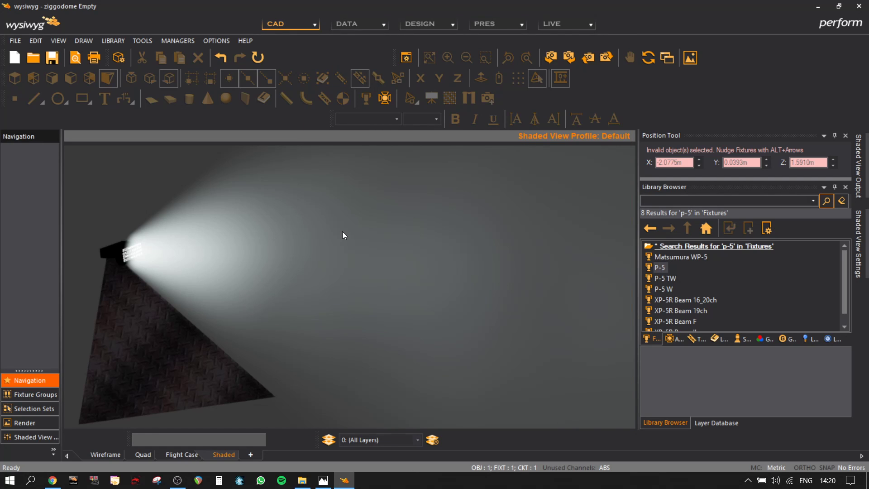
Change the P-5 fixture's lens to 43deg in its properties.
{"action": "left_click_drag", "start_coordinate": [343, 231], "coordinate": [354, 232]}
{"action": "right_click", "coordinate": [390, 214]}
{"action": "left_click", "coordinate": [461, 12]}
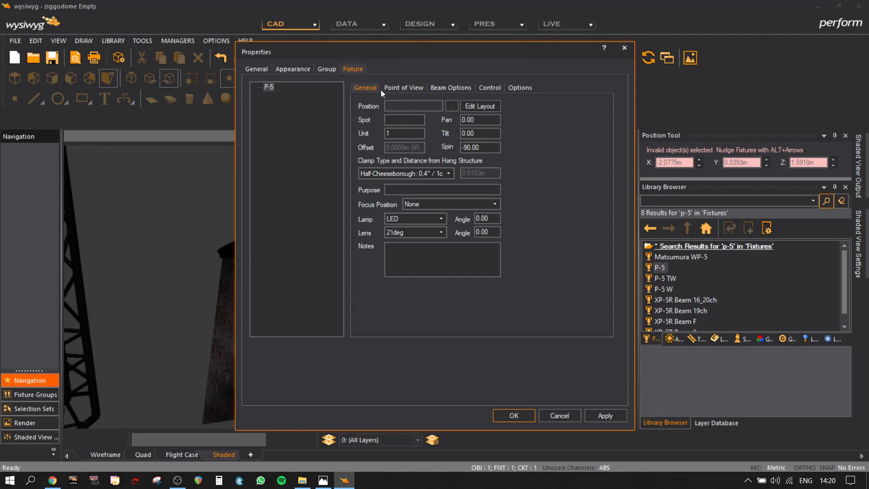
{"action": "left_click", "coordinate": [441, 232]}
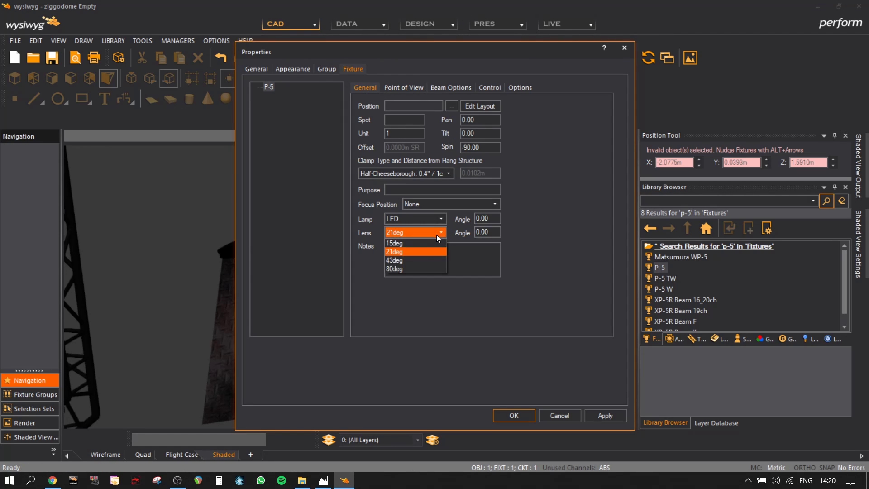
{"action": "left_click", "coordinate": [410, 262]}
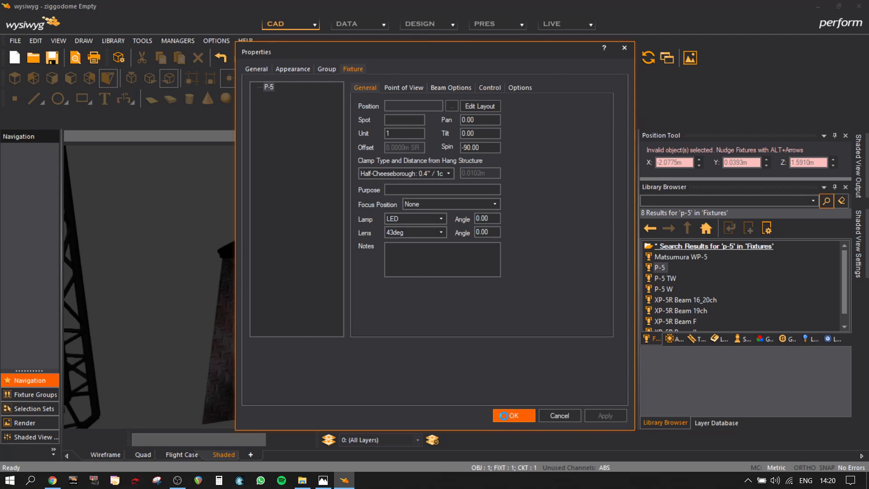
{"action": "left_click", "coordinate": [505, 416]}
Set the P-5 fixture's tilt to 45 and apply it, keeping the lit triangle in sight beside the properties.
{"action": "right_click", "coordinate": [455, 216]}
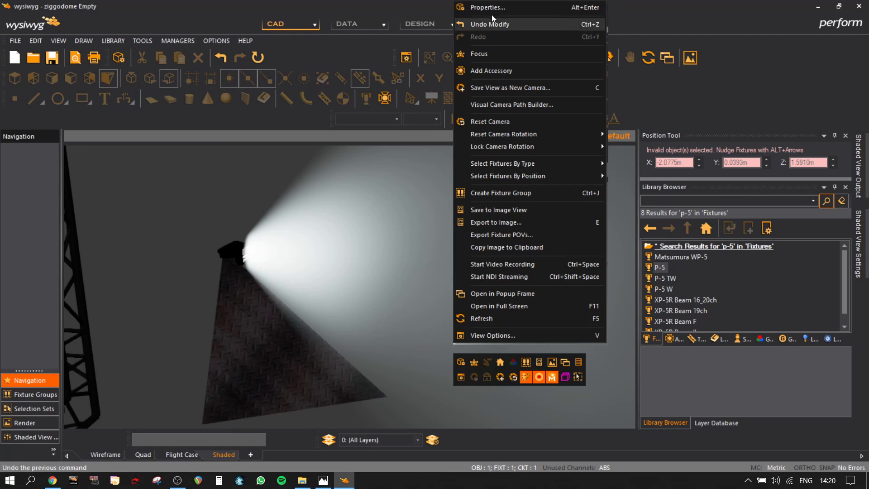
{"action": "left_click", "coordinate": [486, 7]}
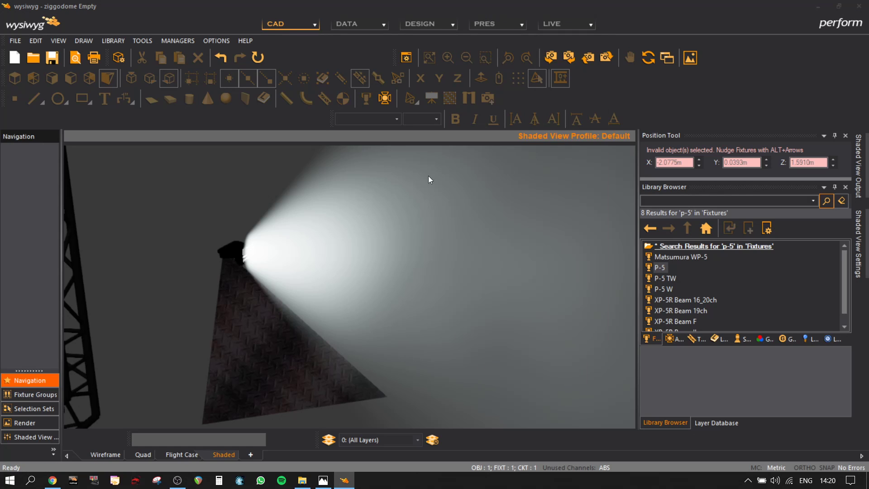
{"action": "left_click_drag", "start_coordinate": [389, 58], "coordinate": [577, 45]}
{"action": "left_click", "coordinate": [667, 128]}
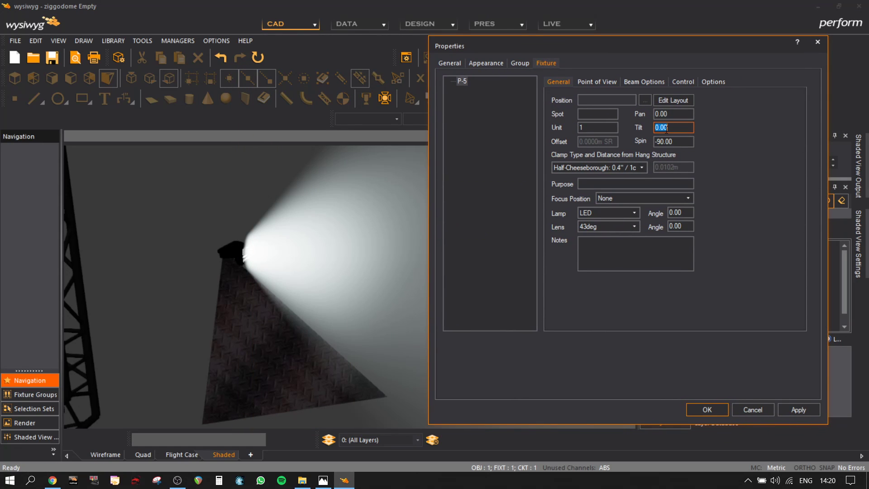
{"action": "type", "text": "5"}
{"action": "left_click", "coordinate": [798, 409]}
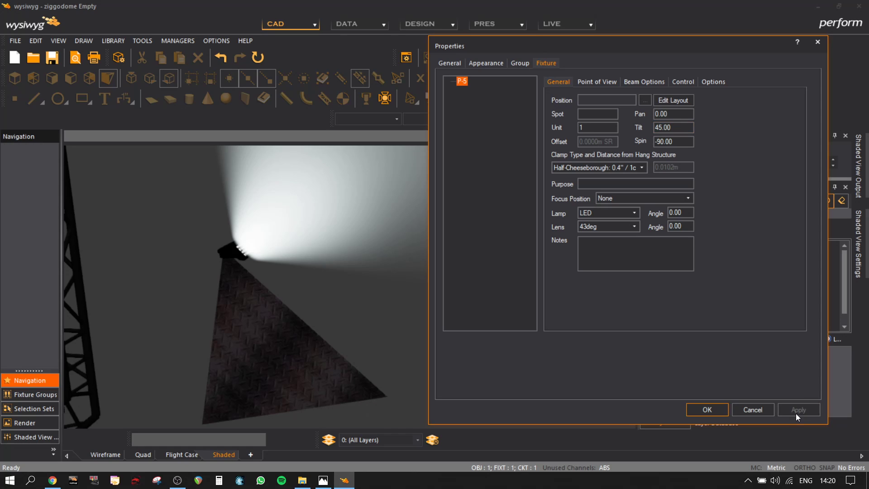
Change the P-5 fixture's tilt to -45 and apply it.
{"action": "left_click", "coordinate": [657, 128]}
{"action": "type", "text": "-"}
{"action": "left_click", "coordinate": [799, 410]}
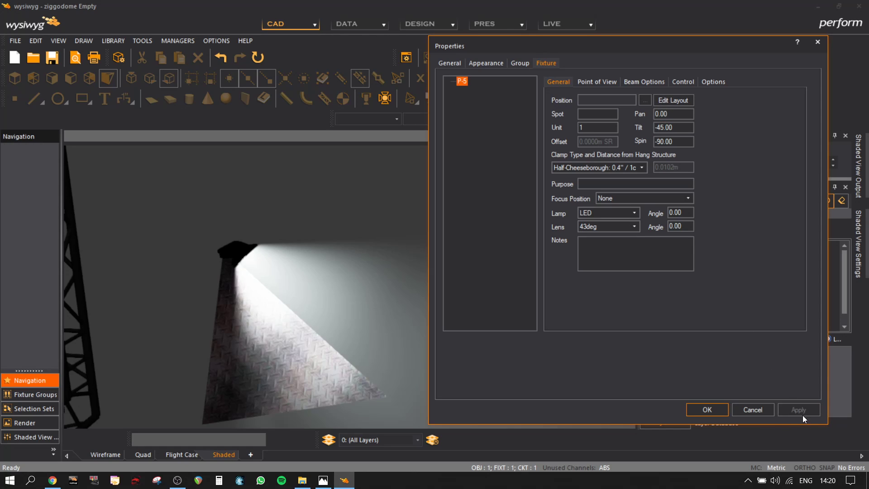
Try tilts of -55 and -60 on the P-5 fixture, applying each one.
{"action": "left_click_drag", "start_coordinate": [674, 130], "coordinate": [659, 128]}
{"action": "type", "text": "-55.00"}
{"action": "left_click", "coordinate": [799, 410]}
{"action": "left_click_drag", "start_coordinate": [656, 128], "coordinate": [677, 129]}
{"action": "type", "text": "-60"}
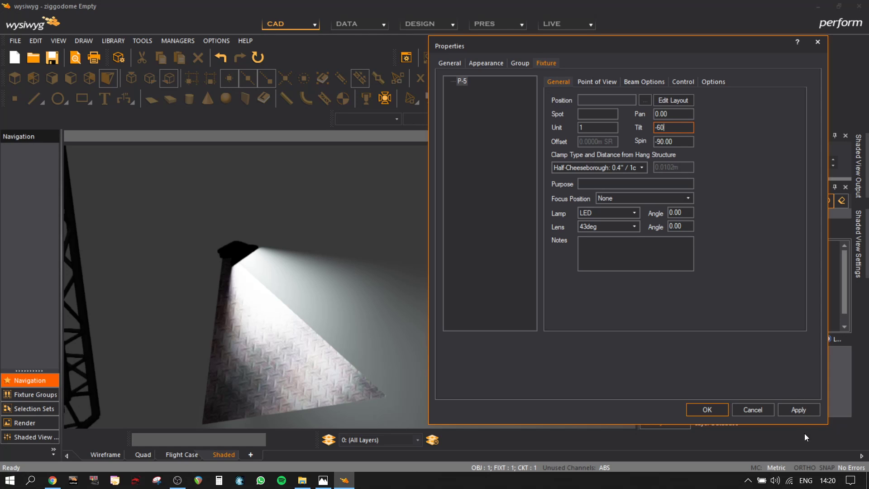
{"action": "left_click", "coordinate": [799, 410]}
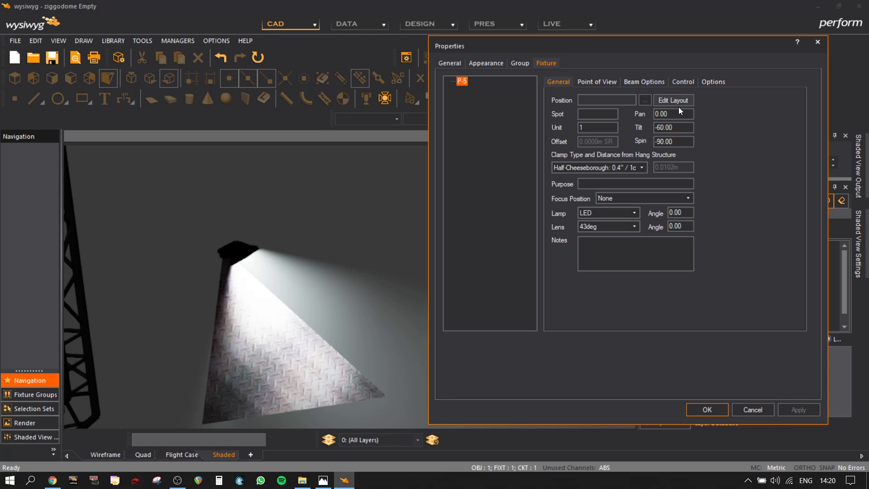
Set the P-5 fixture's tilt to -70, apply it and close the properties.
{"action": "left_click_drag", "start_coordinate": [682, 126], "coordinate": [657, 127]}
{"action": "type", "text": "70"}
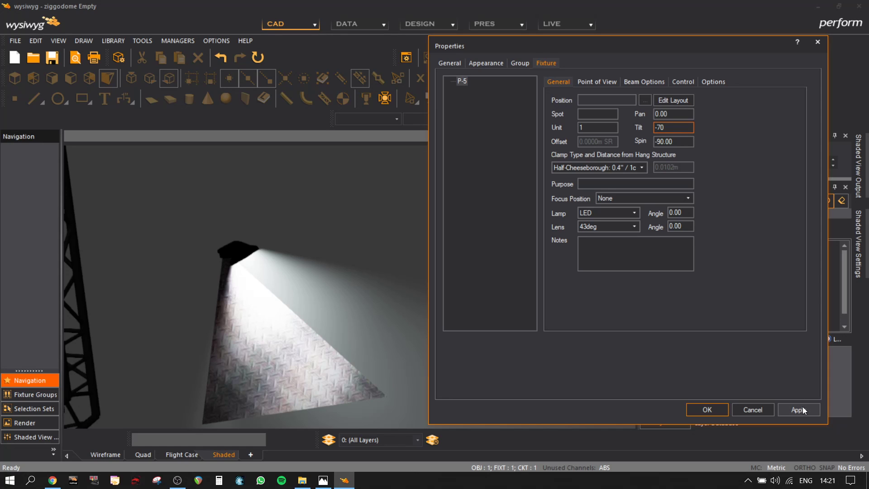
{"action": "left_click", "coordinate": [803, 410]}
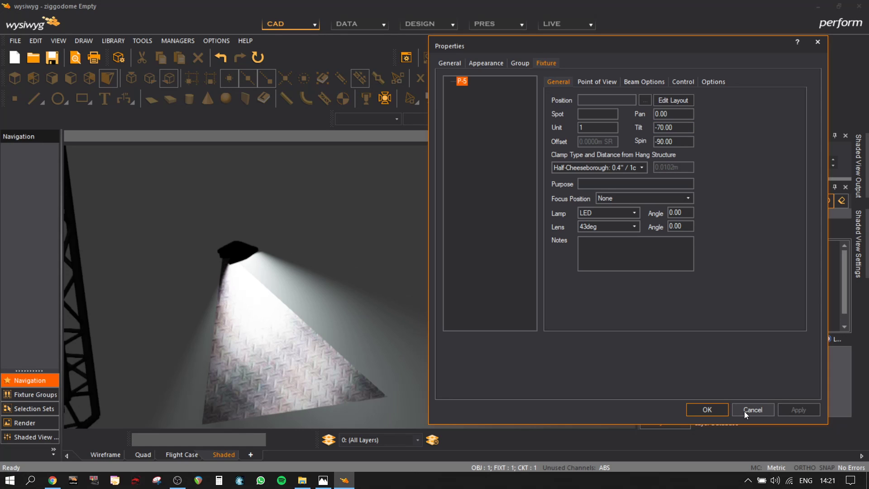
{"action": "left_click", "coordinate": [708, 410]}
Set the P-5 fixture's beam intensity multiplier to 0.0, apply it and close the properties.
{"action": "right_click", "coordinate": [417, 288]}
{"action": "left_click", "coordinate": [453, 6]}
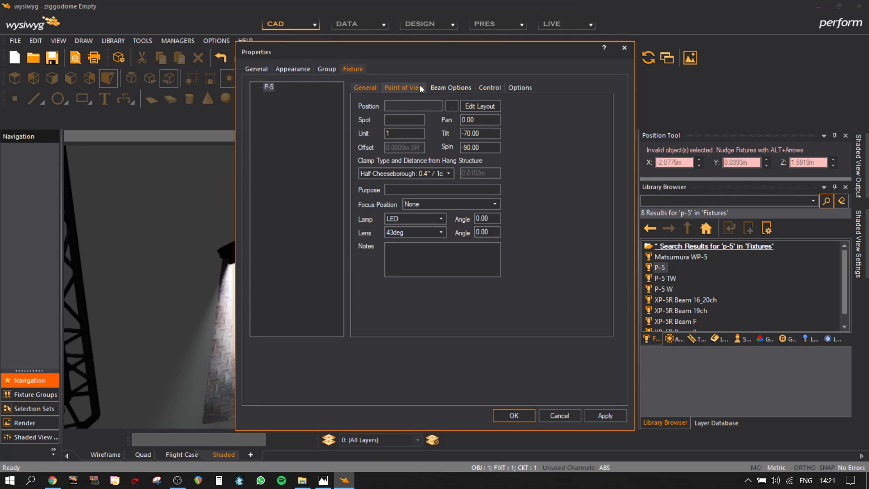
{"action": "left_click", "coordinate": [447, 86]}
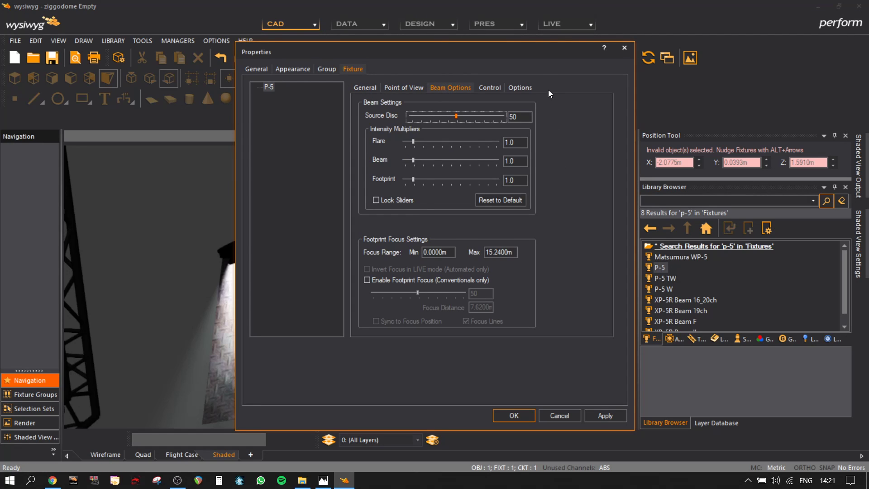
{"action": "left_click", "coordinate": [397, 87]}
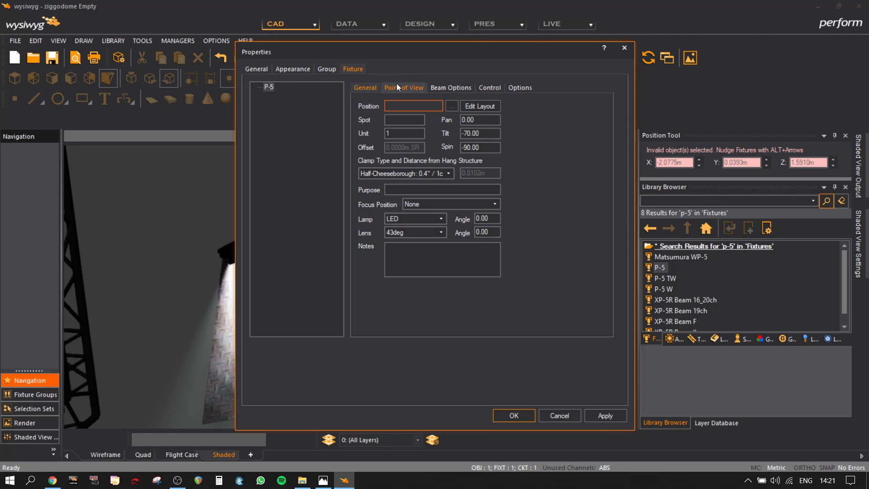
{"action": "left_click", "coordinate": [450, 88]}
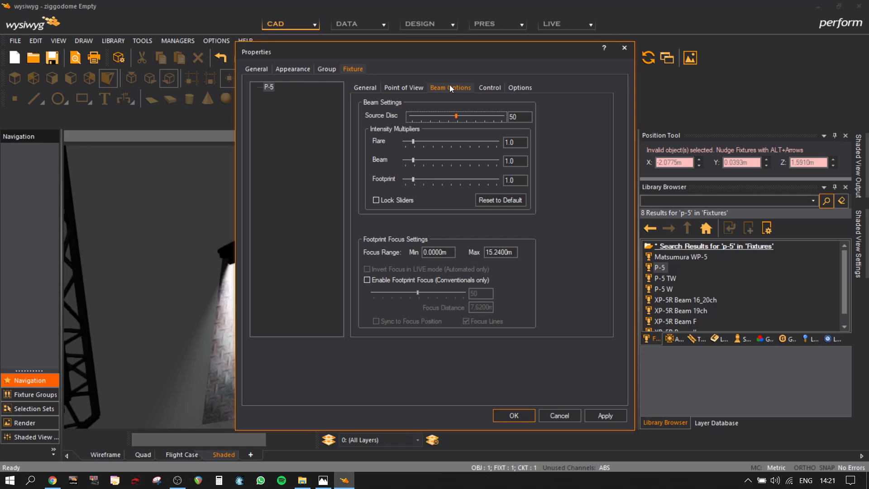
{"action": "left_click_drag", "start_coordinate": [404, 51], "coordinate": [636, 20]}
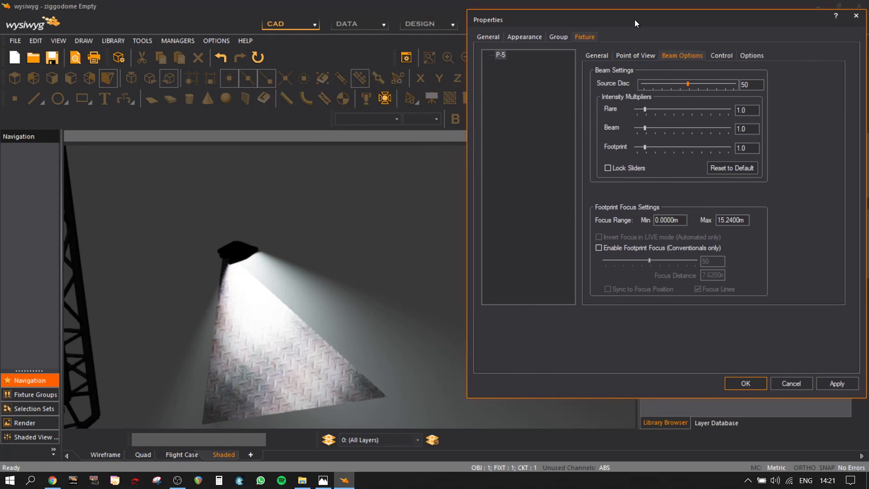
{"action": "left_click_drag", "start_coordinate": [645, 126], "coordinate": [563, 126]}
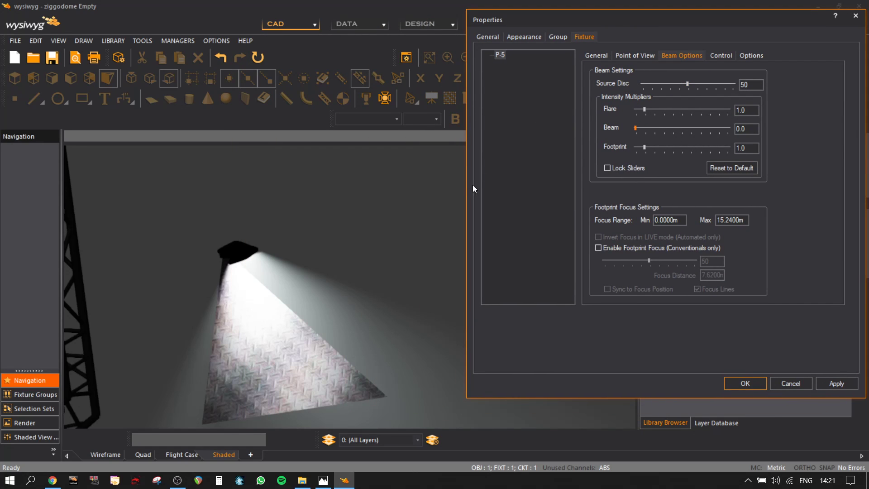
{"action": "left_click", "coordinate": [837, 384]}
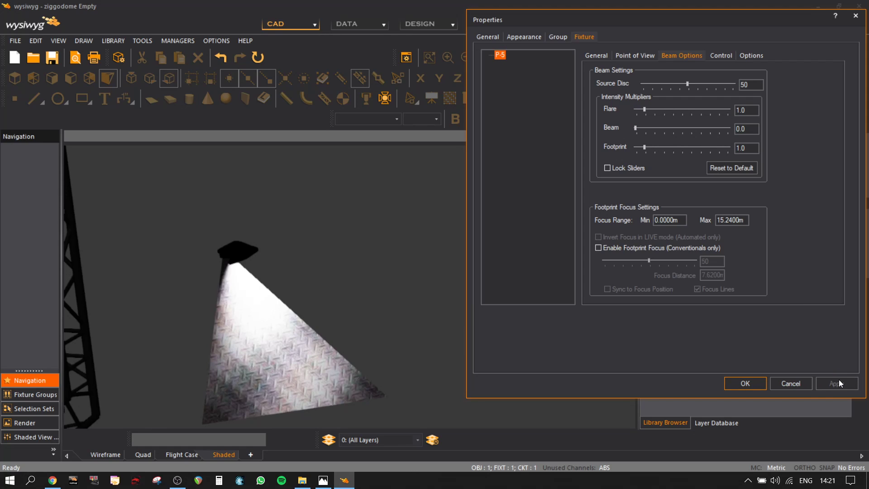
{"action": "left_click", "coordinate": [750, 382]}
Examine the lit triangle and the truss tower from other angles in the shaded view.
{"action": "mouse_move", "coordinate": [507, 302]}
{"action": "middle_mouse_down"}
{"action": "mouse_move", "coordinate": [495, 306]}
{"action": "mouse_move", "coordinate": [503, 295]}
{"action": "middle_mouse_up"}
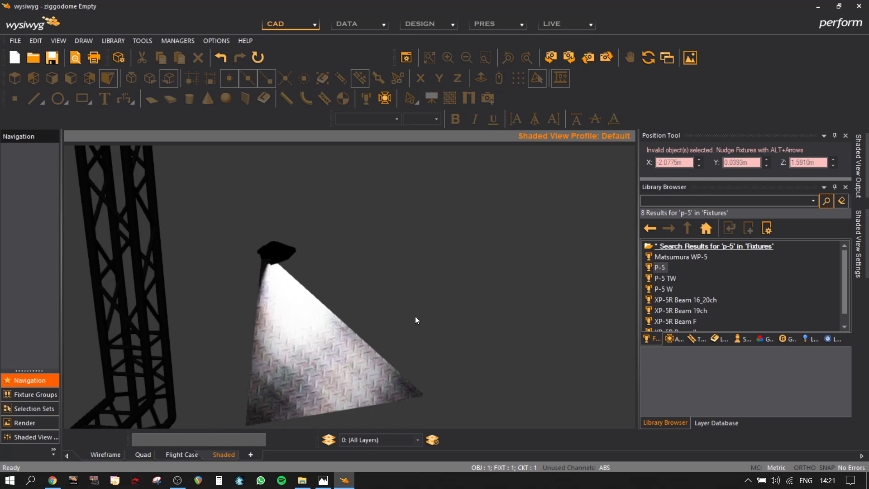
{"action": "middle_click_drag", "start_coordinate": [423, 315], "coordinate": [414, 308]}
{"action": "scroll", "coordinate": [438, 255], "scroll_direction": "down", "scroll_amount": 3}
{"action": "scroll", "coordinate": [438, 234], "scroll_direction": "up", "scroll_amount": 3}
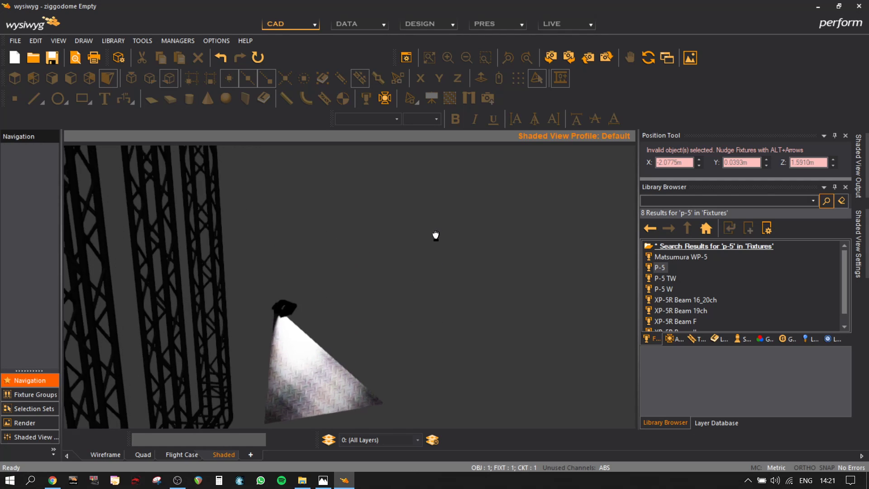
Return to the Wireframe view, deselect the P-5 fixture and bring the whole triangle decor into view.
{"action": "left_click", "coordinate": [112, 454]}
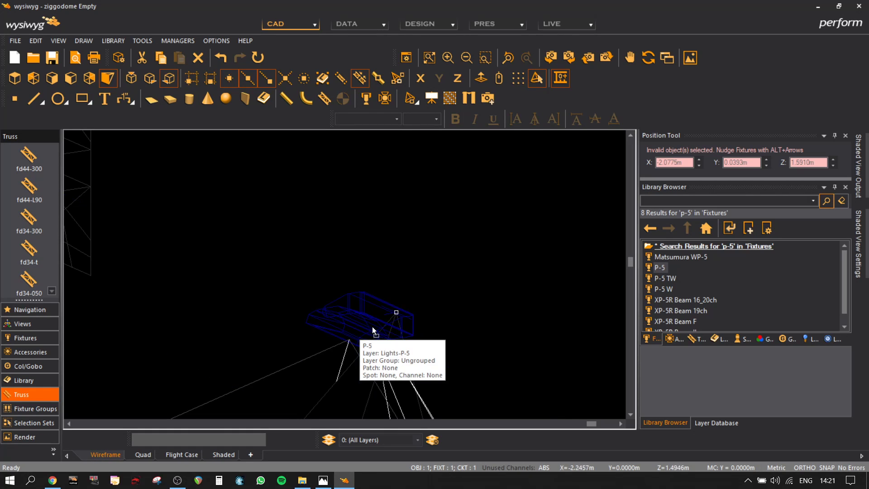
{"action": "left_click", "coordinate": [417, 322]}
{"action": "scroll", "coordinate": [399, 345], "scroll_direction": "down", "scroll_amount": 3}
{"action": "middle_click_drag", "start_coordinate": [399, 345], "coordinate": [414, 220]}
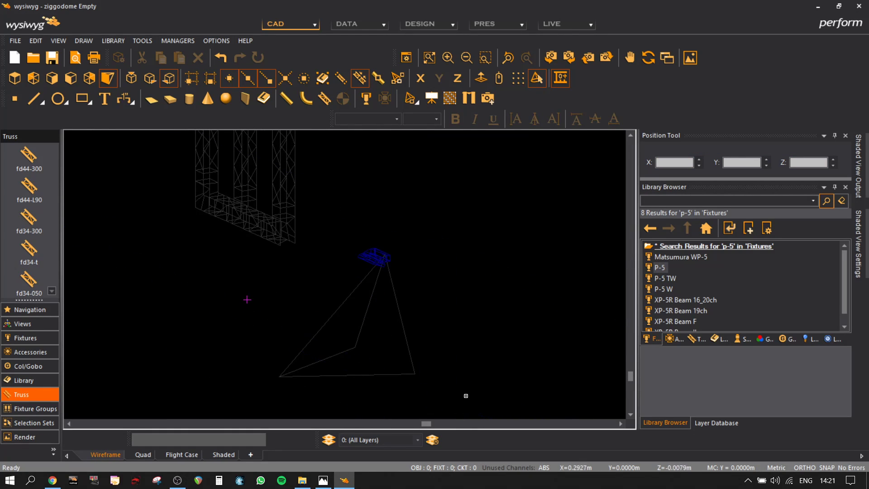
Move the triangle decor together with its P-5 fixture up to the top crossbar of the truss tower.
{"action": "left_click_drag", "start_coordinate": [465, 401], "coordinate": [359, 238]}
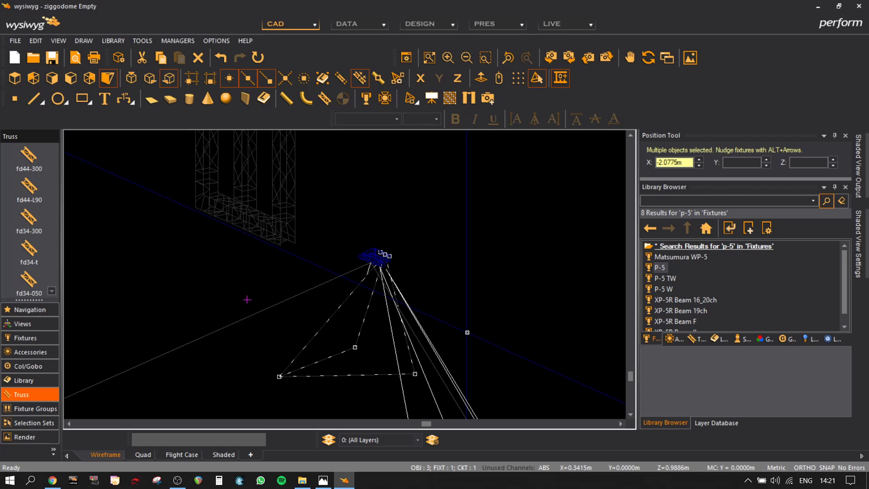
{"action": "key", "text": "m"}
{"action": "scroll", "coordinate": [383, 278], "scroll_direction": "up", "scroll_amount": 3}
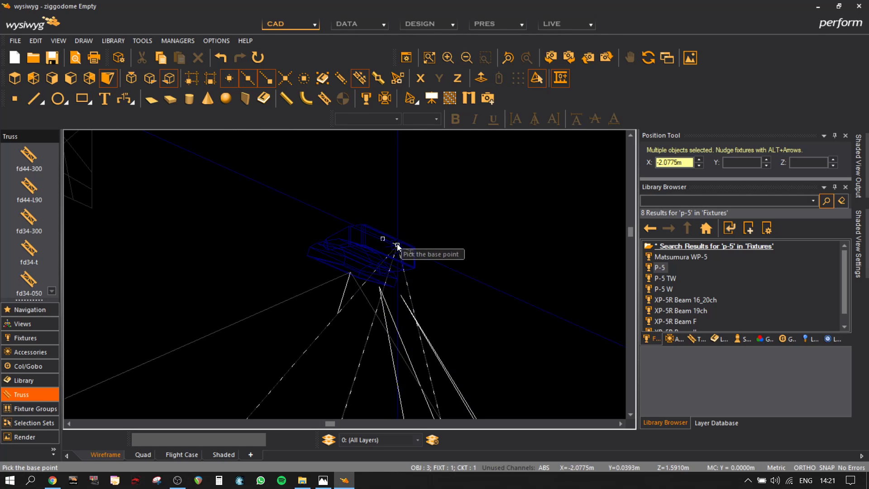
{"action": "left_click", "coordinate": [395, 245]}
{"action": "scroll", "coordinate": [432, 299], "scroll_direction": "down", "scroll_amount": 7}
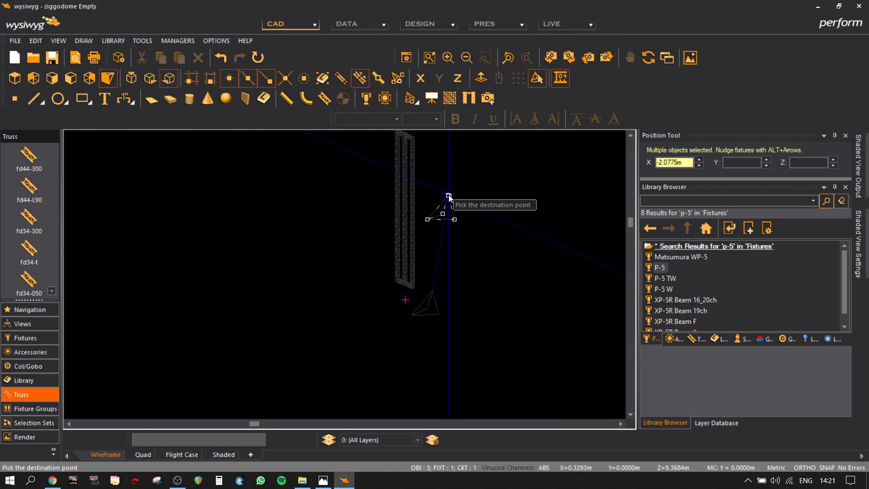
{"action": "middle_click_drag", "start_coordinate": [448, 195], "coordinate": [441, 264]}
{"action": "scroll", "coordinate": [375, 172], "scroll_direction": "up", "scroll_amount": 3}
{"action": "scroll", "coordinate": [375, 173], "scroll_direction": "up", "scroll_amount": 2}
{"action": "middle_click_drag", "start_coordinate": [464, 328], "coordinate": [356, 264]}
{"action": "scroll", "coordinate": [409, 359], "scroll_direction": "up", "scroll_amount": 3}
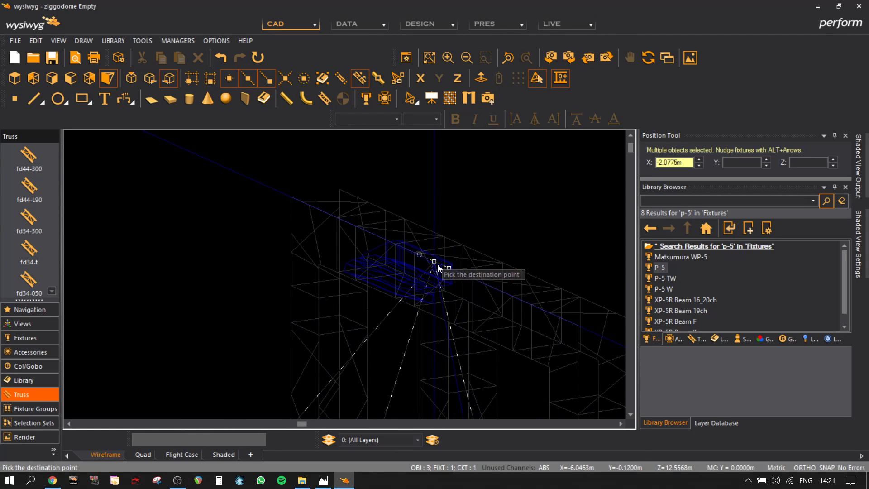
{"action": "left_click", "coordinate": [434, 261]}
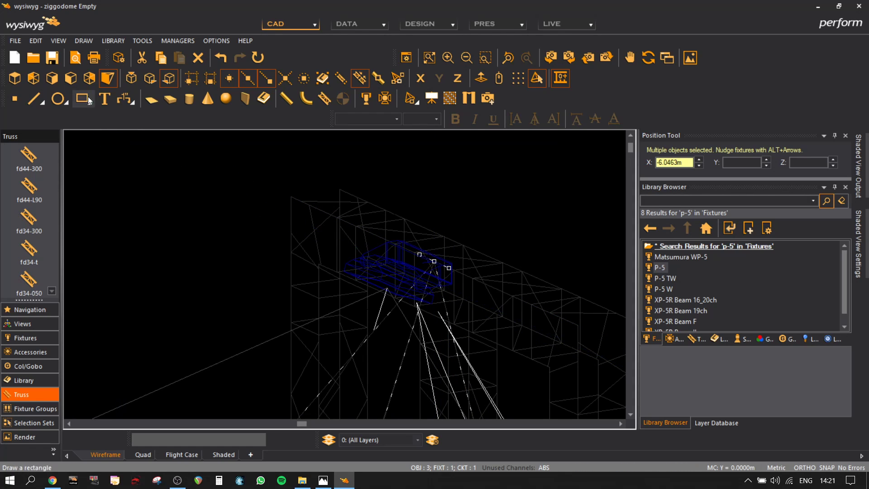
Lower the triangle and fixture straight down about 0.5 m in the front view, just below the tower's top crossbar.
{"action": "left_click", "coordinate": [71, 78]}
{"action": "scroll", "coordinate": [439, 249], "scroll_direction": "up", "scroll_amount": 3}
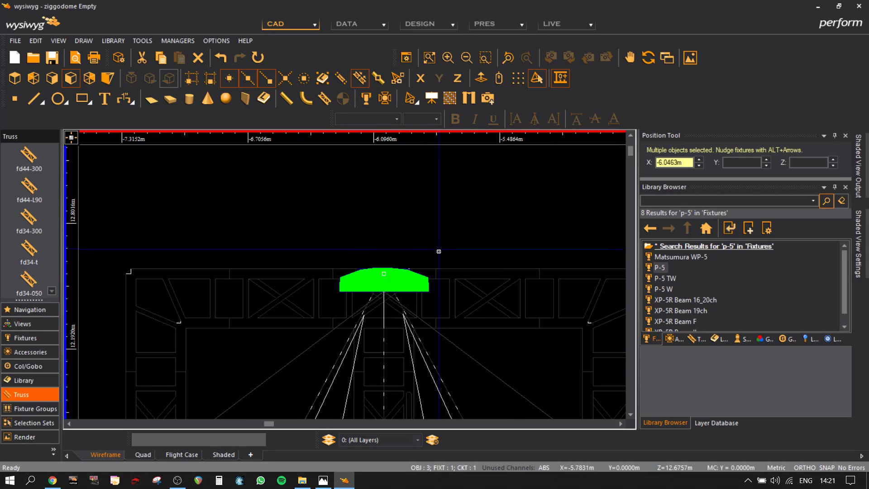
{"action": "key", "text": "m"}
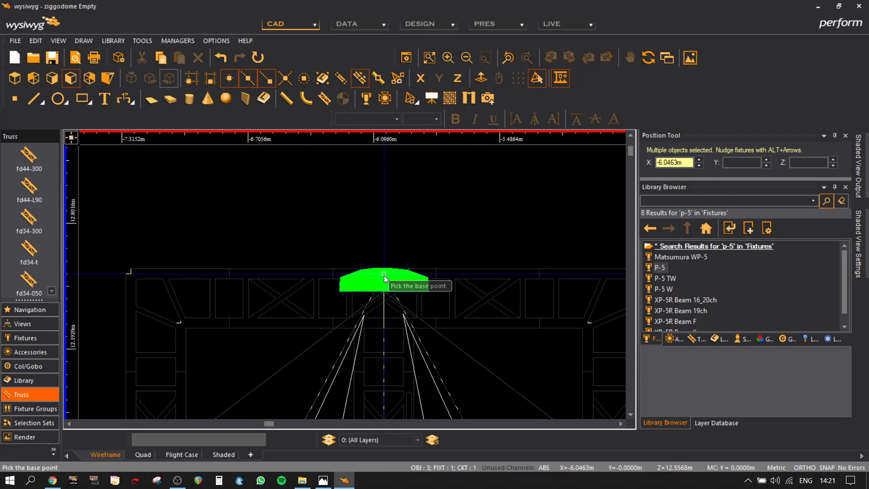
{"action": "left_click", "coordinate": [384, 272]}
{"action": "middle_click_drag", "start_coordinate": [376, 376], "coordinate": [382, 252]}
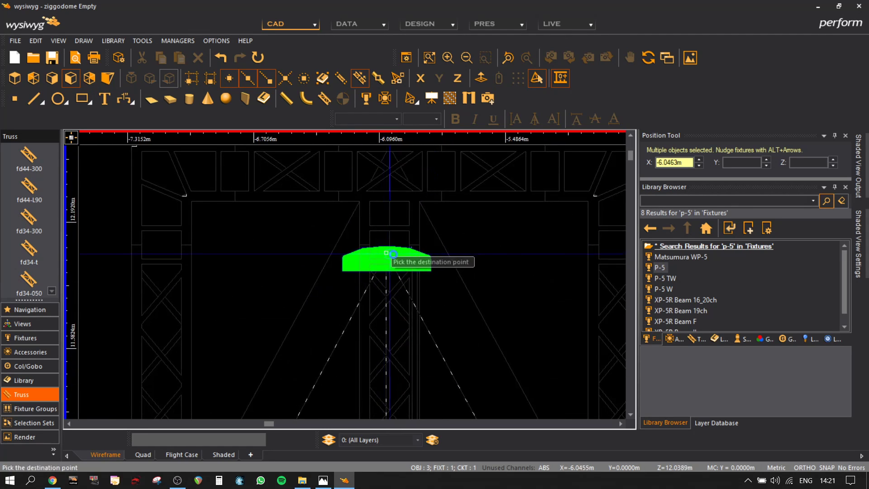
{"action": "left_click", "coordinate": [417, 247]}
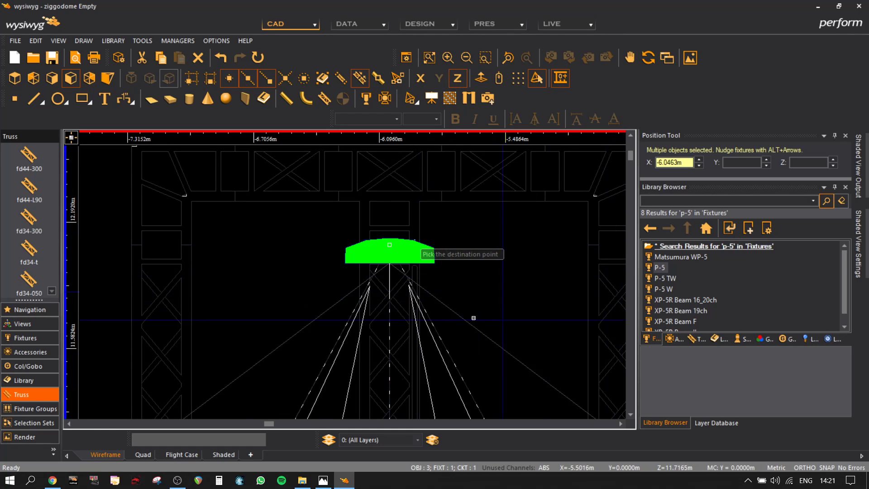
Shift the triangle and fixture about 0.035 m away from the tower truss in the plan view and deselect them.
{"action": "left_click", "coordinate": [108, 78]}
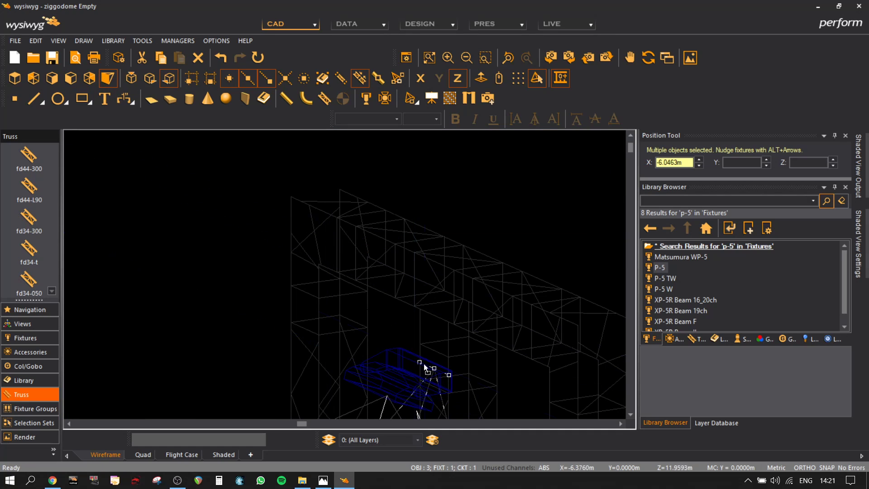
{"action": "left_click", "coordinate": [15, 78]}
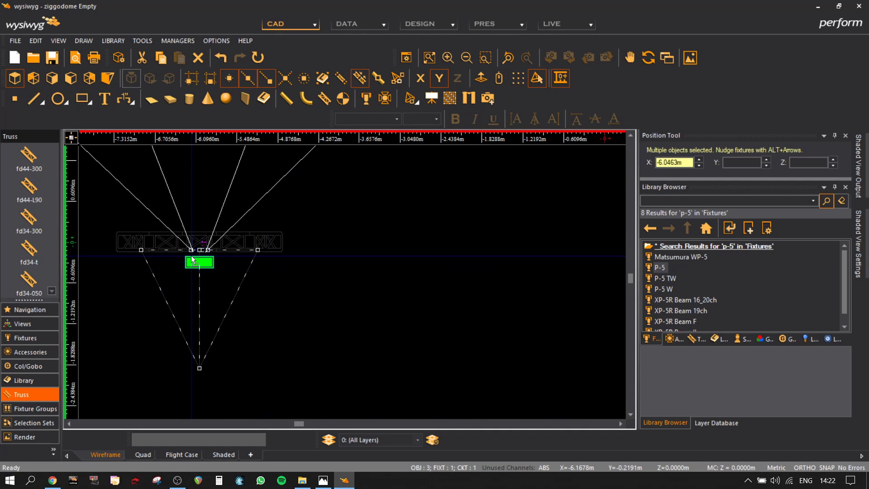
{"action": "scroll", "coordinate": [191, 256], "scroll_direction": "up", "scroll_amount": 3}
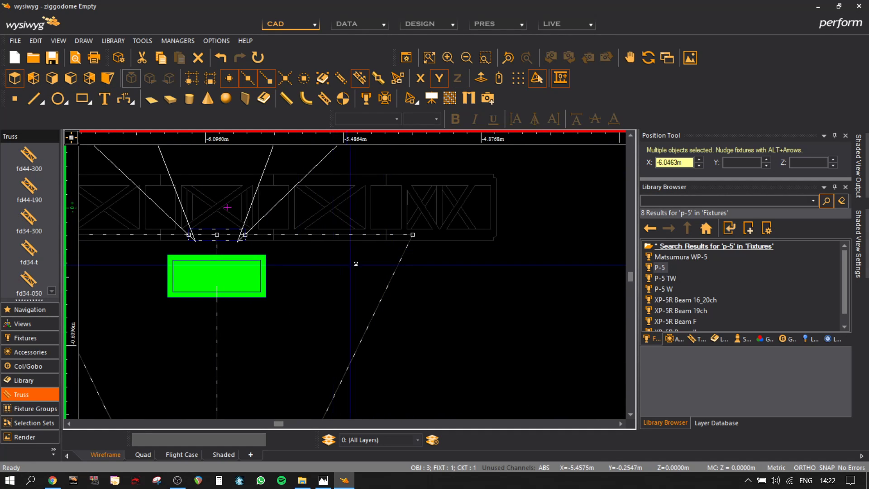
{"action": "left_click", "coordinate": [218, 234]}
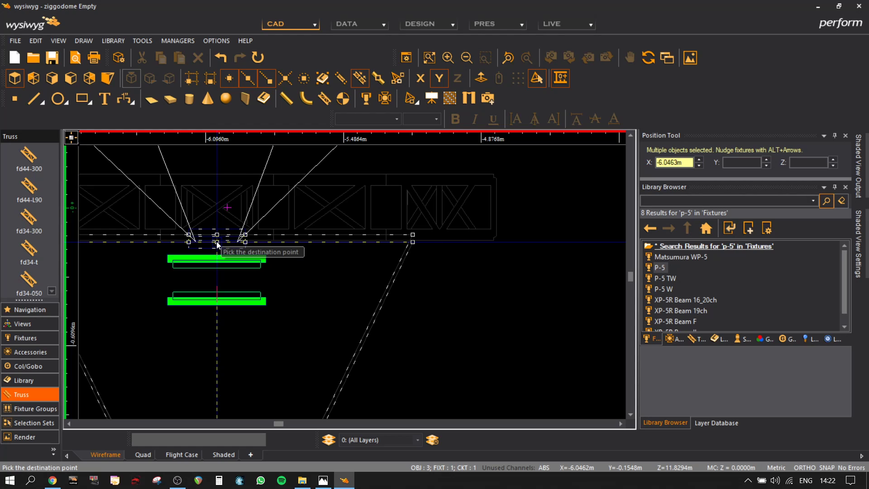
{"action": "left_click", "coordinate": [217, 243]}
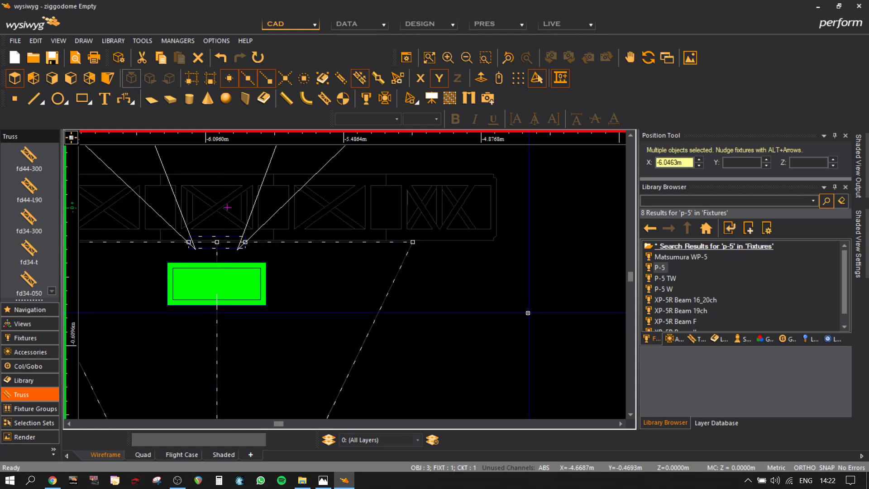
{"action": "left_click", "coordinate": [529, 312]}
Return to the perspective view of the tower and hide the Truss layer.
{"action": "middle_click_drag", "start_coordinate": [431, 391], "coordinate": [541, 355]}
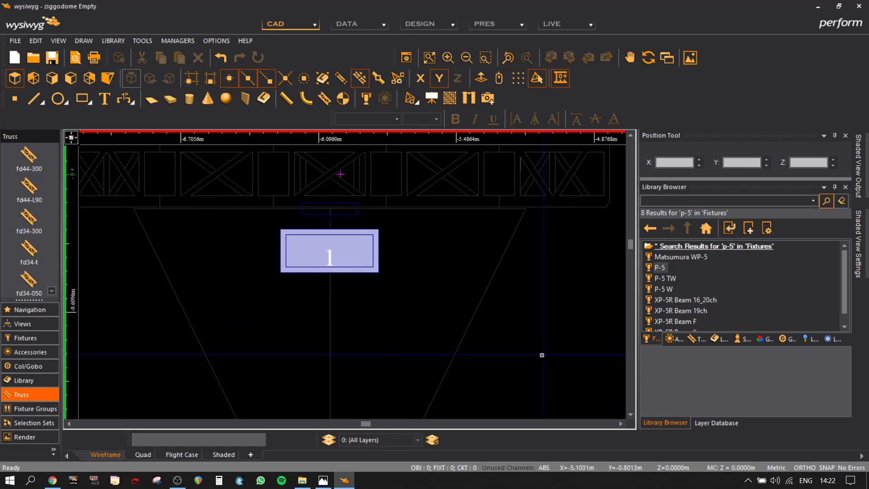
{"action": "left_click", "coordinate": [108, 78]}
{"action": "scroll", "coordinate": [473, 296], "scroll_direction": "down", "scroll_amount": 3}
{"action": "middle_click_drag", "start_coordinate": [464, 254], "coordinate": [379, 161]}
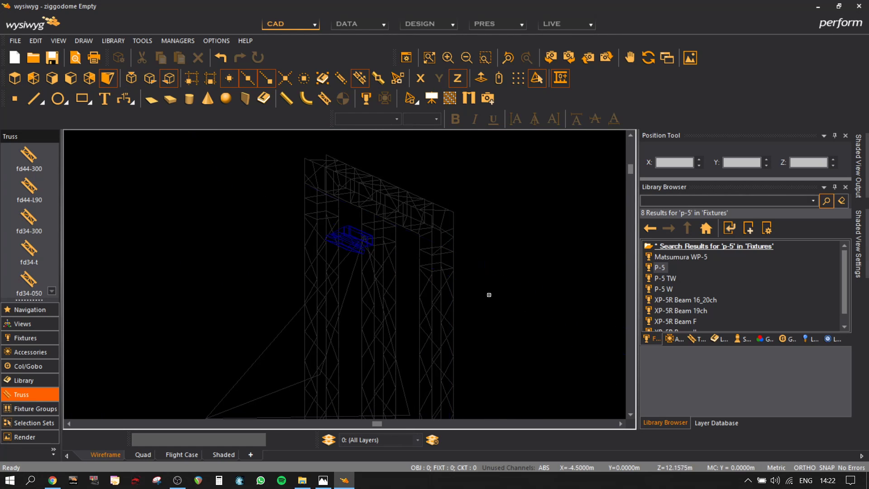
{"action": "left_click", "coordinate": [710, 425]}
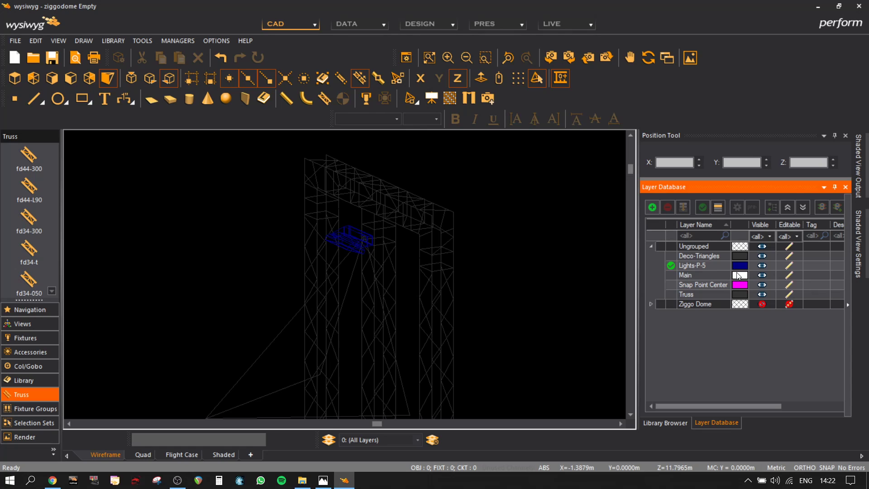
{"action": "left_click", "coordinate": [763, 294]}
Select the triangle with its P-5 fixture and paste a copy 0.8 m straight below it in the front view.
{"action": "scroll", "coordinate": [392, 265], "scroll_direction": "down", "scroll_amount": 1}
{"action": "left_click_drag", "start_coordinate": [466, 392], "coordinate": [258, 173]}
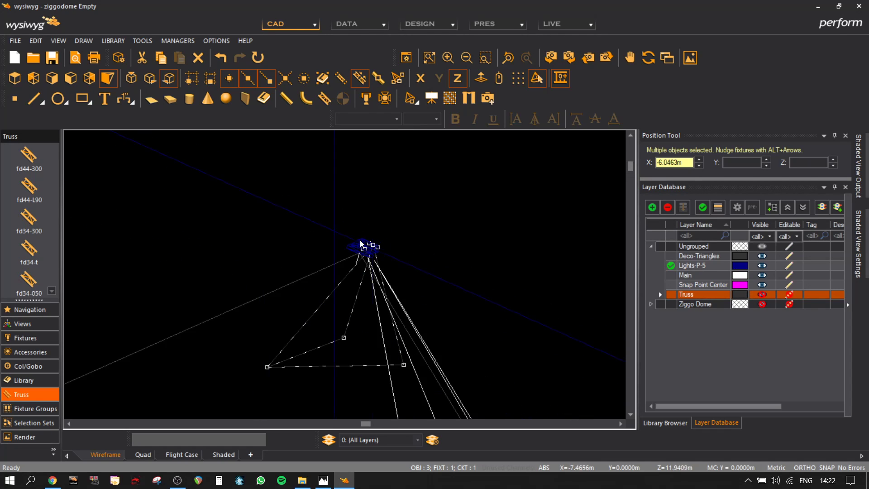
{"action": "left_click", "coordinate": [71, 78]}
{"action": "scroll", "coordinate": [437, 247], "scroll_direction": "down", "scroll_amount": 2}
{"action": "middle_click_drag", "start_coordinate": [521, 314], "coordinate": [471, 260]}
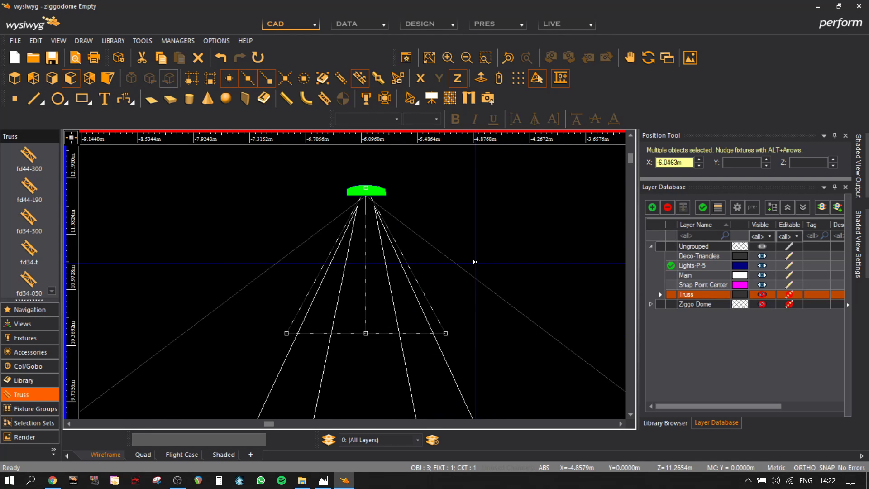
{"action": "key", "text": "ctrl+c"}
{"action": "key", "text": "ctrl+v"}
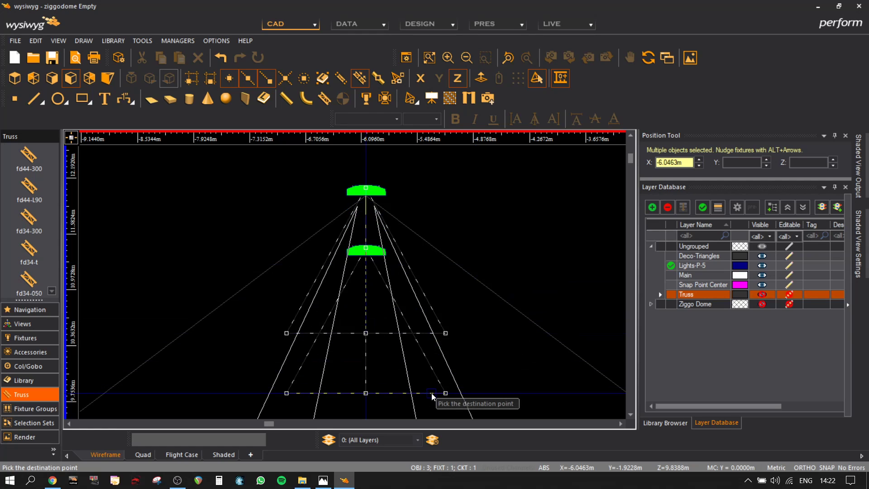
{"action": "type", "text": "."}
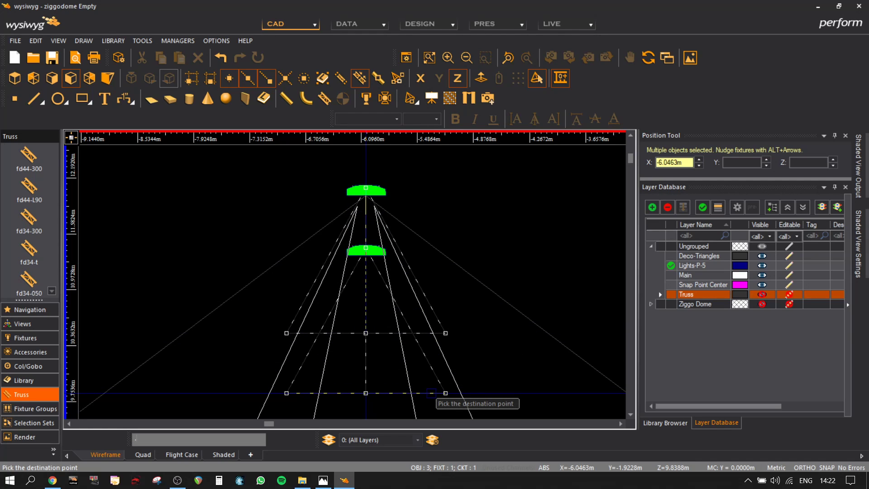
{"action": "type", "text": "8"}
{"action": "key", "text": "Return"}
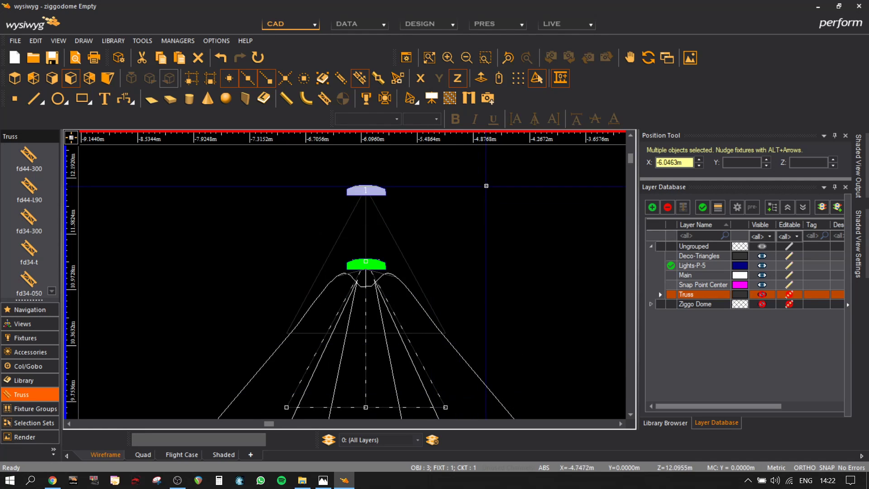
Paste a third and a fourth triangle with fixture, each 0.8 m below the previous one.
{"action": "middle_click_drag", "start_coordinate": [489, 287], "coordinate": [461, 221]}
{"action": "key", "text": "ctrl+v"}
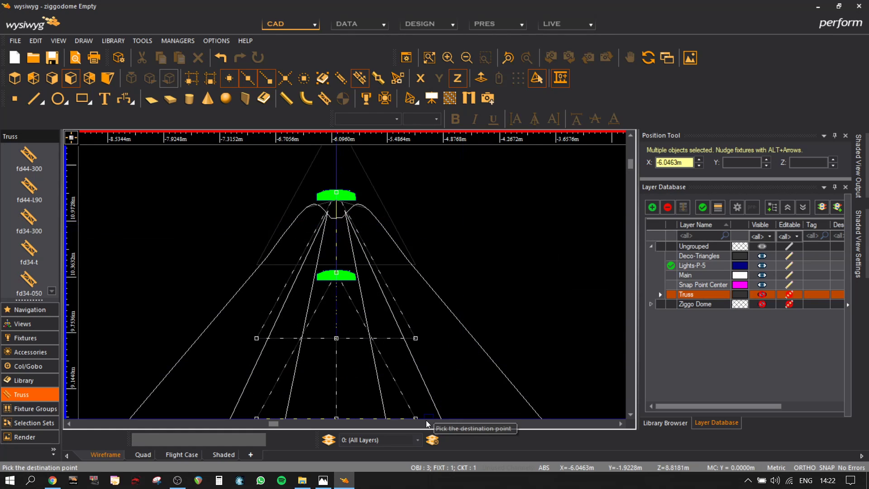
{"action": "type", "text": ".8"}
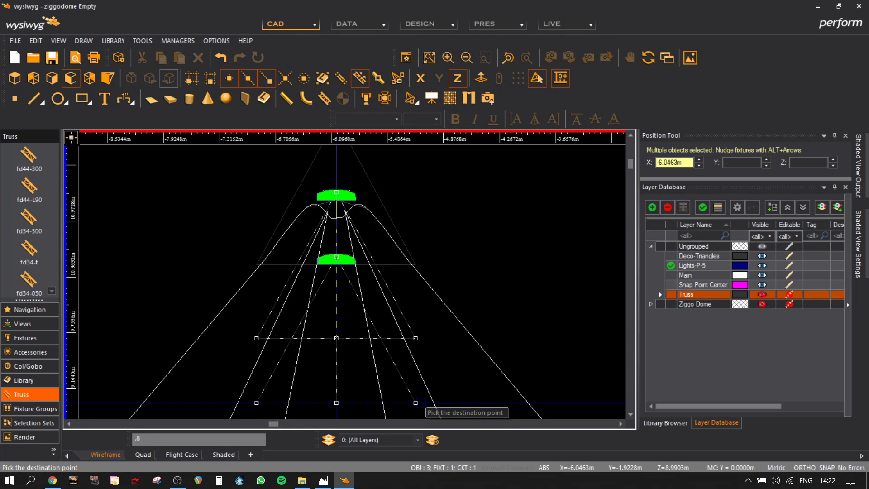
{"action": "key", "text": "Return"}
{"action": "scroll", "coordinate": [510, 324], "scroll_direction": "down", "scroll_amount": 3}
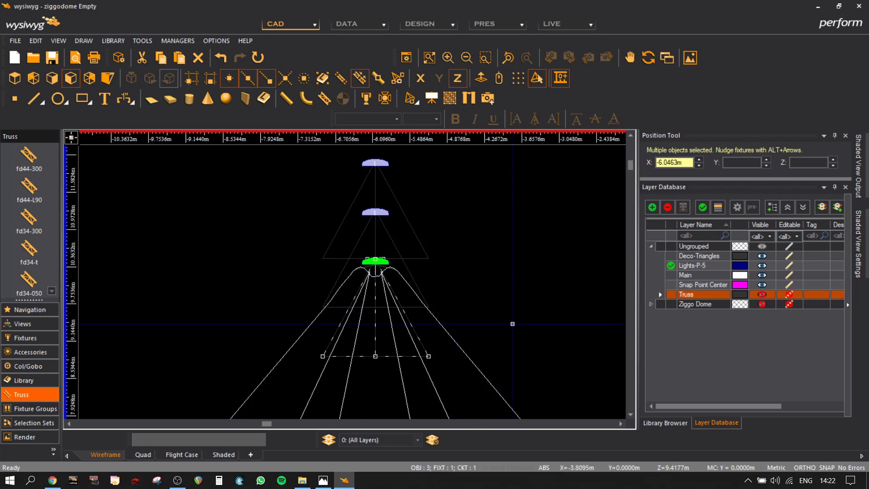
{"action": "key", "text": "ctrl+v"}
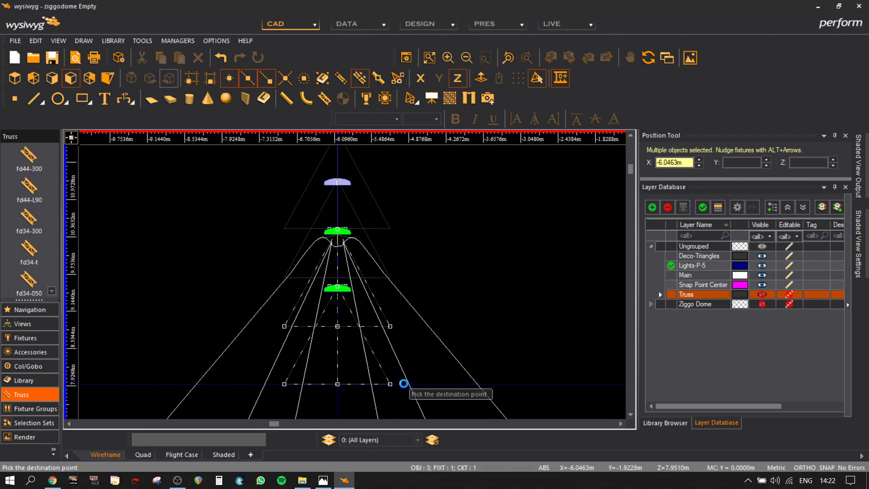
{"action": "type", "text": ".8"}
{"action": "key", "text": "Return"}
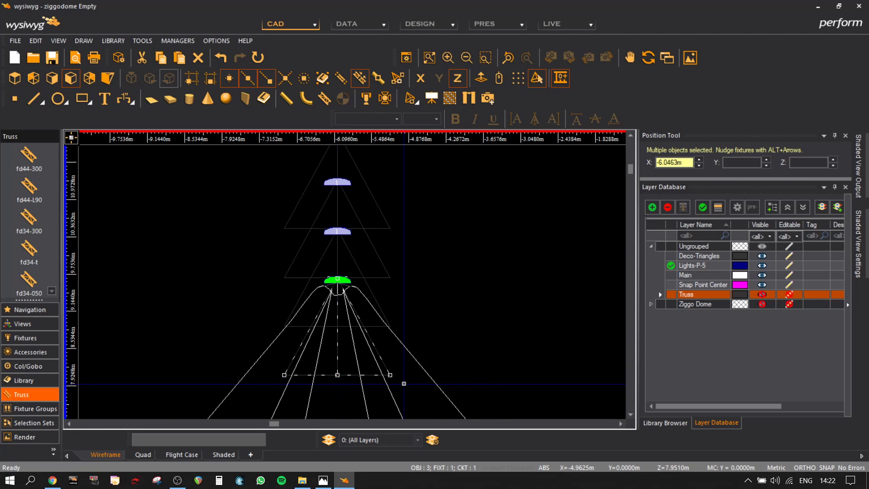
Extend the column downward with a fifth and a sixth triangle and fixture, keeping the 0.8 m vertical spacing.
{"action": "scroll", "coordinate": [443, 290], "scroll_direction": "down", "scroll_amount": 3}
{"action": "scroll", "coordinate": [435, 262], "scroll_direction": "up", "scroll_amount": 2}
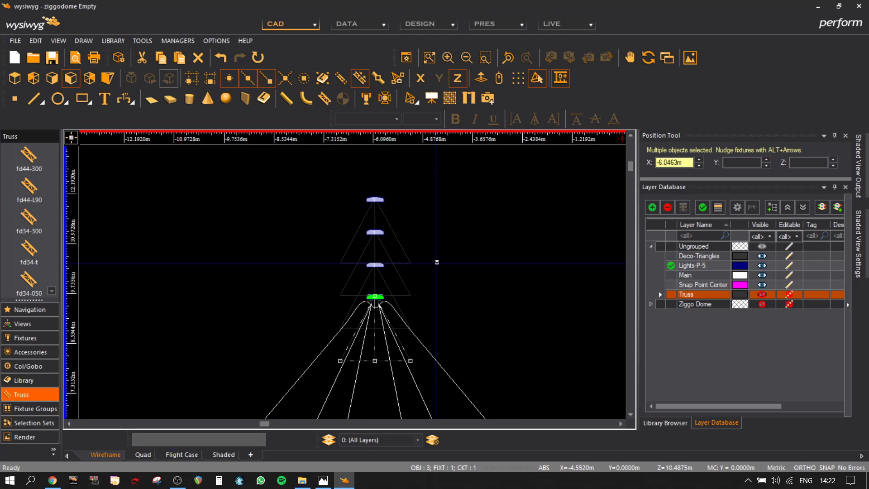
{"action": "left_click", "coordinate": [476, 296]}
{"action": "key", "text": "ctrl+v"}
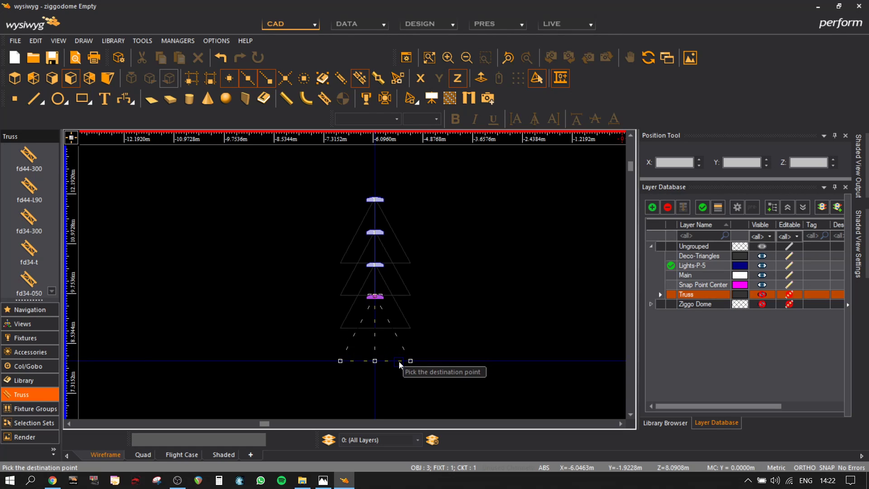
{"action": "left_click", "coordinate": [398, 362]}
{"action": "left_click", "coordinate": [375, 361]}
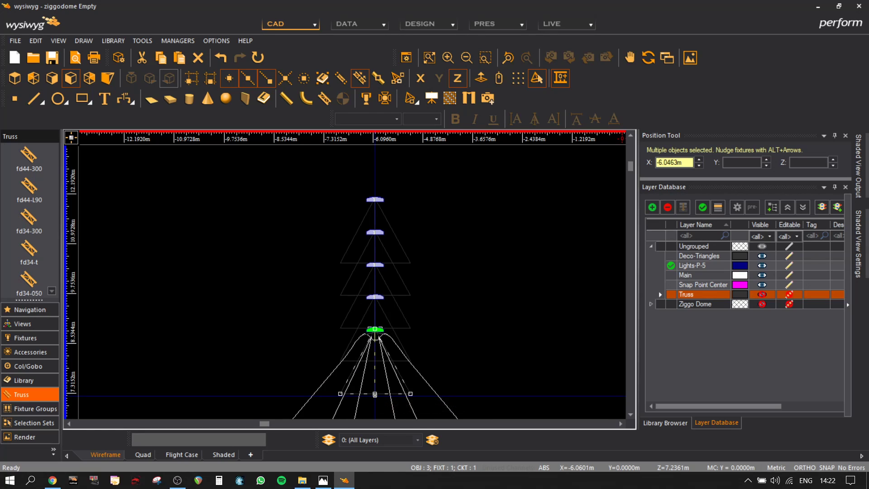
{"action": "middle_click_drag", "start_coordinate": [487, 336], "coordinate": [478, 252]}
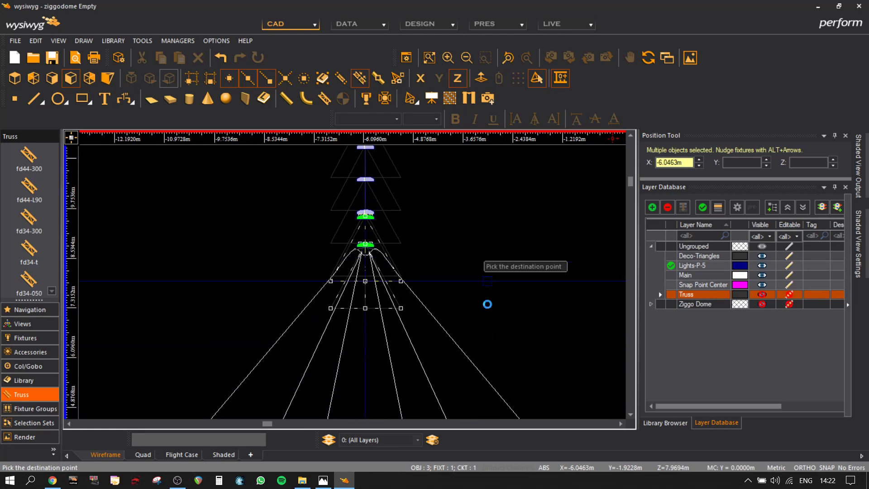
{"action": "left_click", "coordinate": [483, 337]}
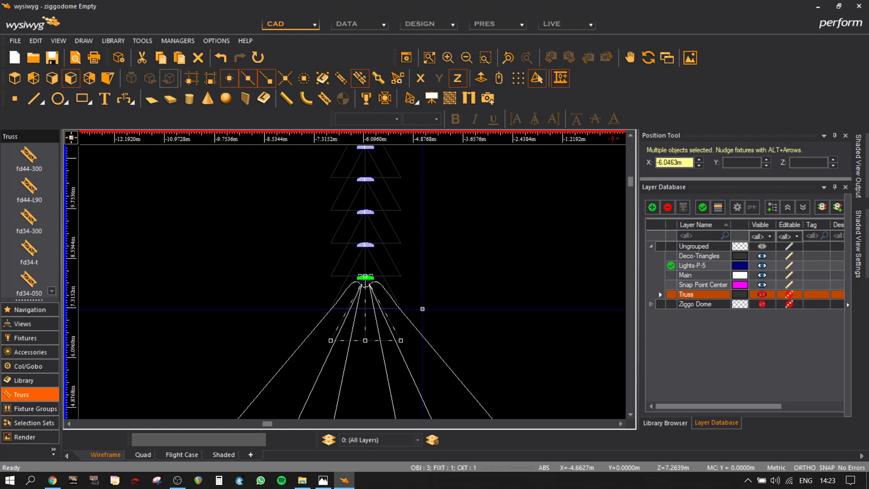
Paste a seventh triangle with its P-5 fixture 0.8 m straight below the sixth one.
{"action": "key", "text": "ctrl+v"}
{"action": "type", "text": ".8"}
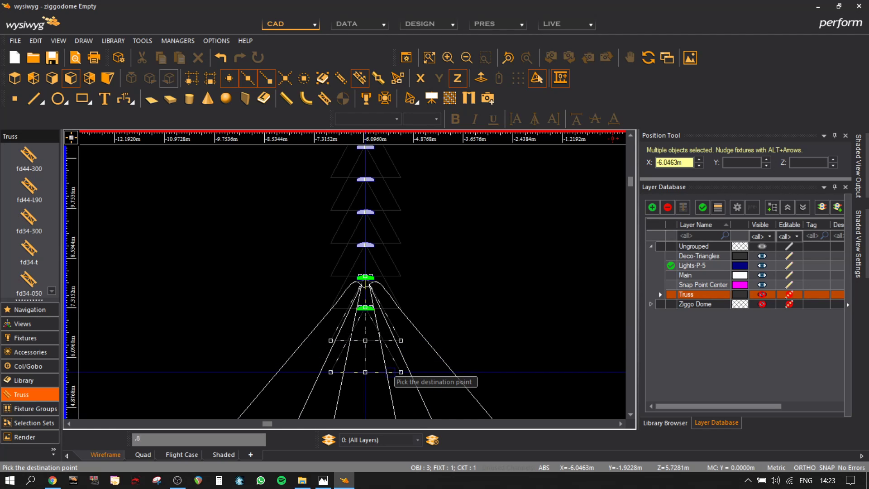
{"action": "key", "text": "Return"}
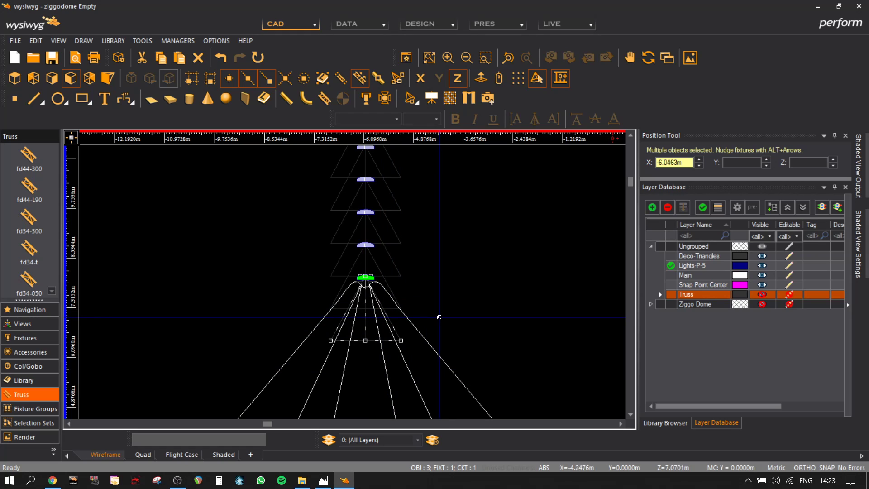
{"action": "key", "text": "ctrl+v"}
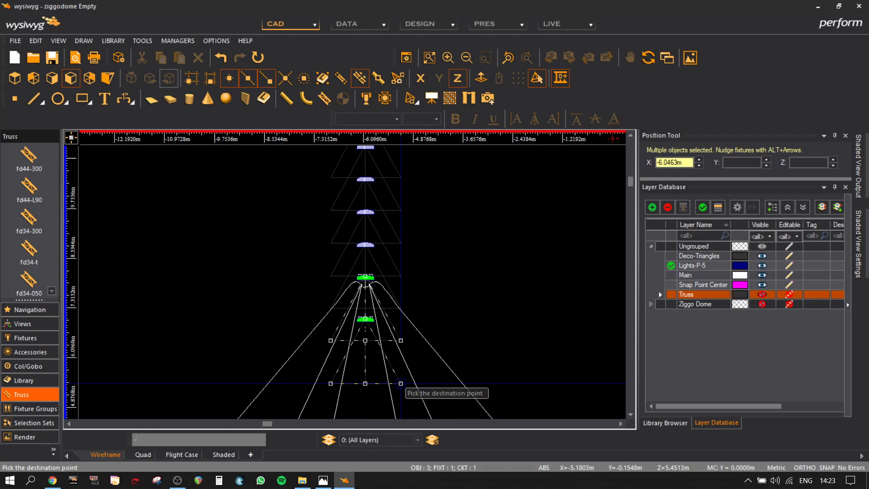
{"action": "left_click", "coordinate": [401, 384]}
{"action": "key", "text": "Escape"}
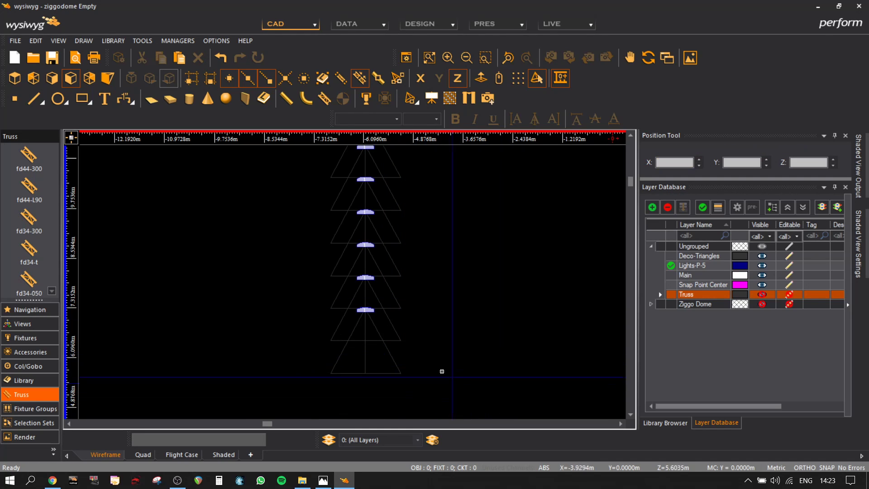
Paste an eighth and a ninth triangle with fixture, continuing the column downward at 0.8 m spacing.
{"action": "middle_click_drag", "start_coordinate": [413, 194], "coordinate": [410, 289]}
{"action": "middle_click_drag", "start_coordinate": [488, 384], "coordinate": [476, 201]}
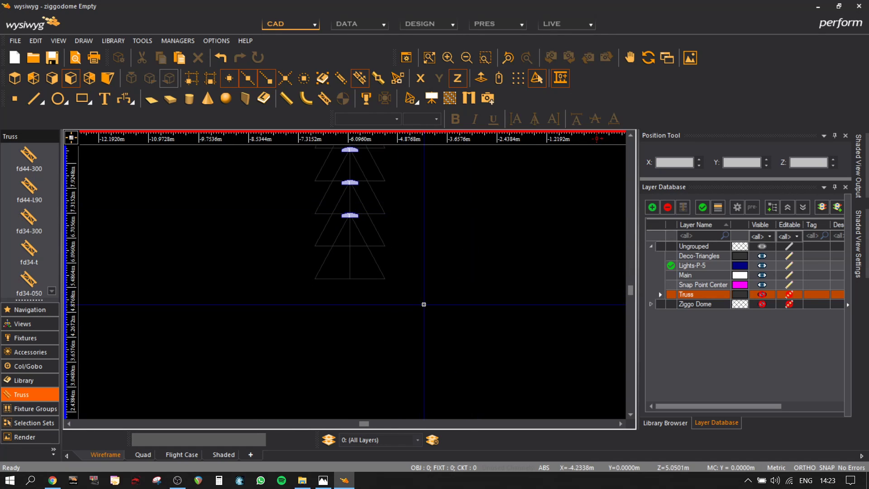
{"action": "key", "text": "ctrl+v"}
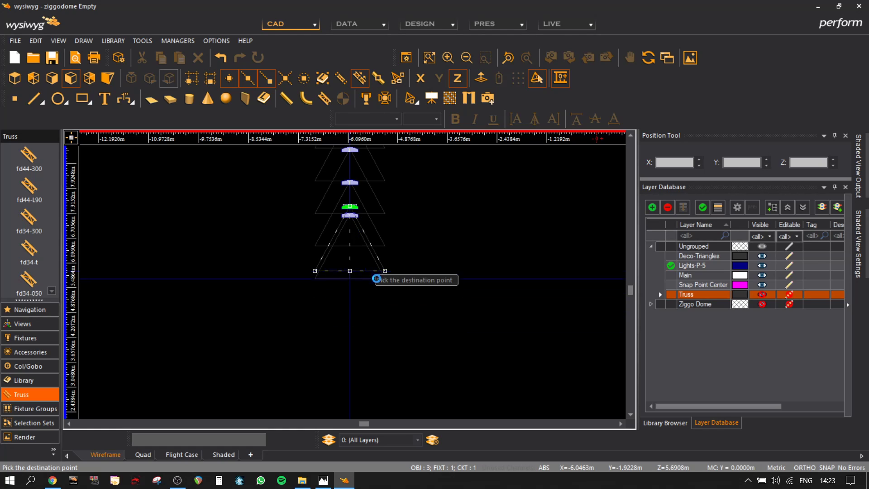
{"action": "left_click", "coordinate": [377, 280]}
{"action": "key", "text": "ctrl+v"}
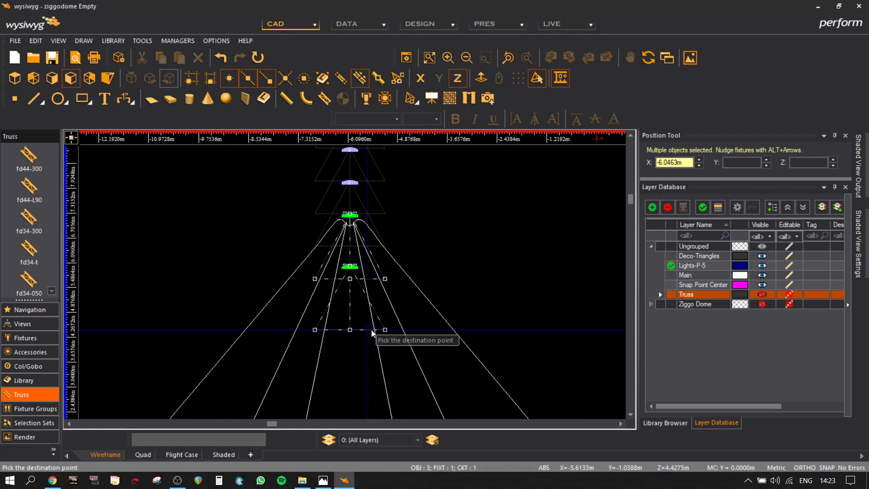
{"action": "left_click", "coordinate": [369, 334]}
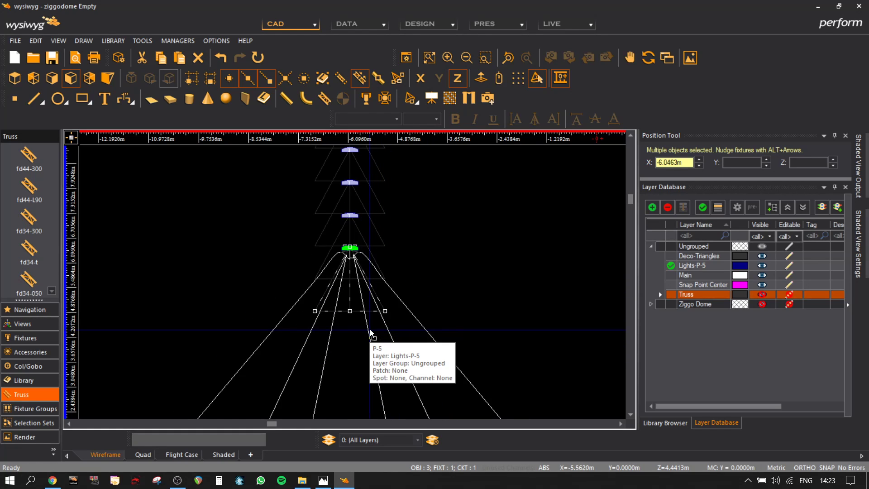
{"action": "key", "text": "ctrl+v"}
{"action": "left_click", "coordinate": [367, 373]}
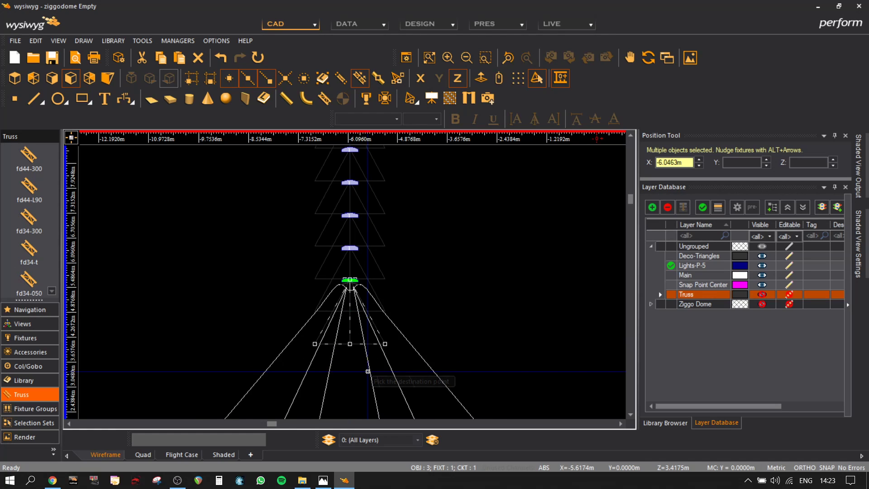
Complete the column with a tenth triangle and P-5 fixture 0.8 m below the ninth, and clear the selection.
{"action": "key", "text": "ctrl+v"}
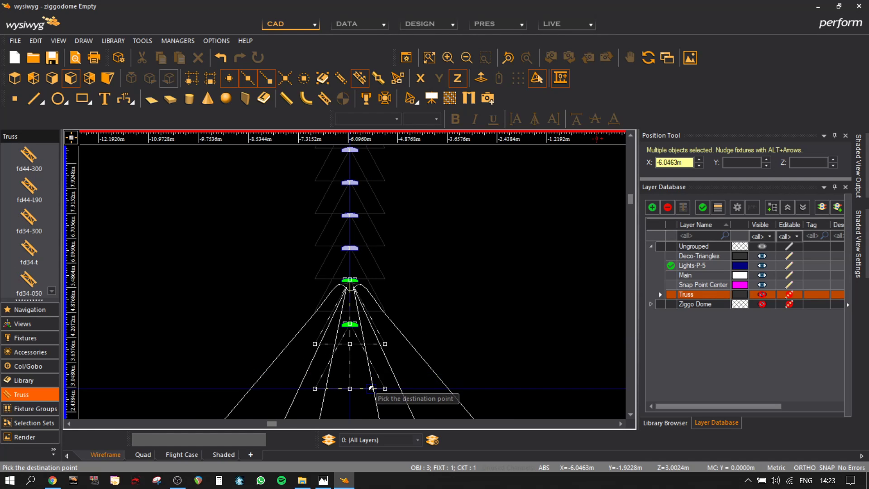
{"action": "key", "text": "Escape"}
{"action": "key", "text": "ctrl+v"}
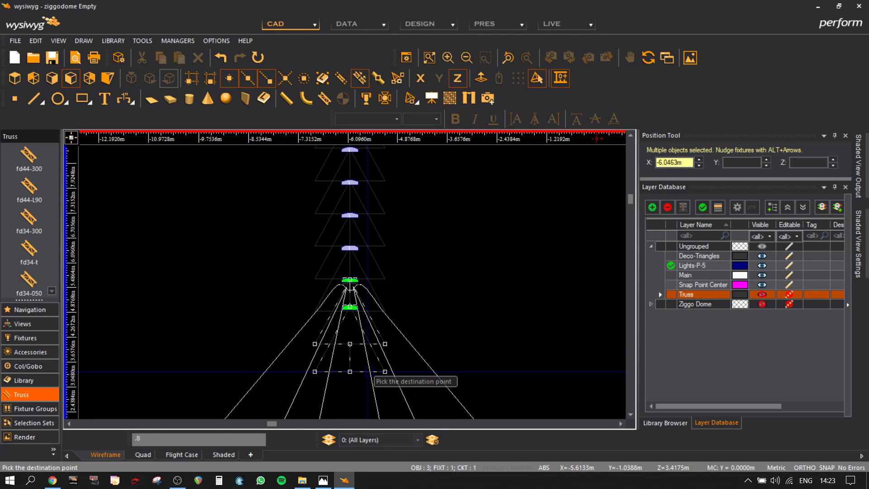
{"action": "left_click", "coordinate": [369, 371]}
{"action": "left_click", "coordinate": [450, 317]}
{"action": "scroll", "coordinate": [373, 305], "scroll_direction": "down", "scroll_amount": 2}
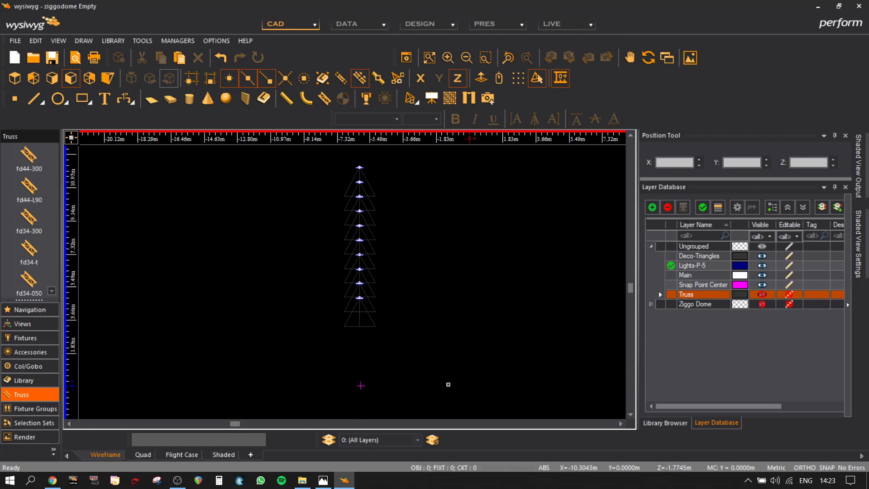
Make the Truss layer visible and editable again and frame the whole tower in the shaded view.
{"action": "left_click", "coordinate": [762, 295]}
{"action": "left_click", "coordinate": [790, 294]}
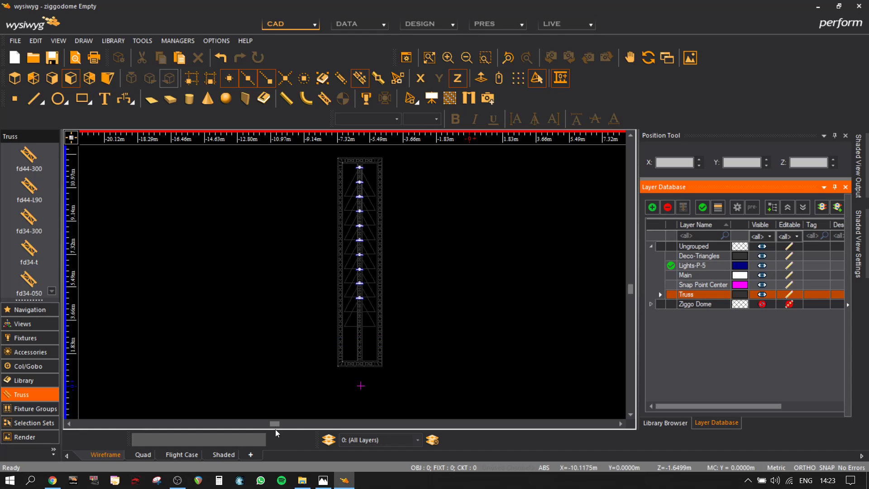
{"action": "left_click", "coordinate": [224, 455]}
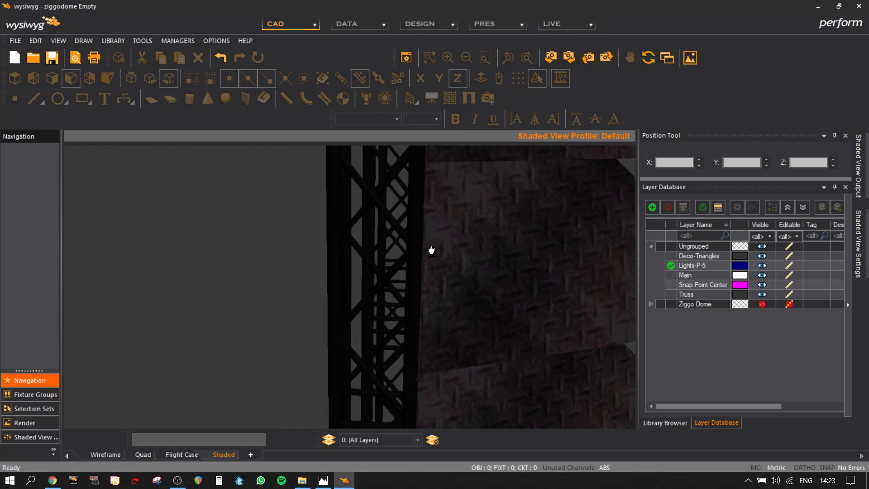
{"action": "scroll", "coordinate": [431, 268], "scroll_direction": "down", "scroll_amount": 4}
{"action": "mouse_move", "coordinate": [428, 287]}
{"action": "middle_mouse_down"}
{"action": "mouse_move", "coordinate": [424, 245]}
{"action": "mouse_move", "coordinate": [328, 198]}
{"action": "middle_mouse_up"}
{"action": "mouse_move", "coordinate": [334, 235]}
{"action": "middle_mouse_down"}
{"action": "mouse_move", "coordinate": [324, 244]}
{"action": "mouse_move", "coordinate": [266, 216]}
{"action": "mouse_move", "coordinate": [247, 177]}
{"action": "mouse_move", "coordinate": [262, 183]}
{"action": "middle_mouse_up"}
Select all P-5 fixtures by type and examine from several angles how they light the triangle column.
{"action": "right_click", "coordinate": [295, 183]}
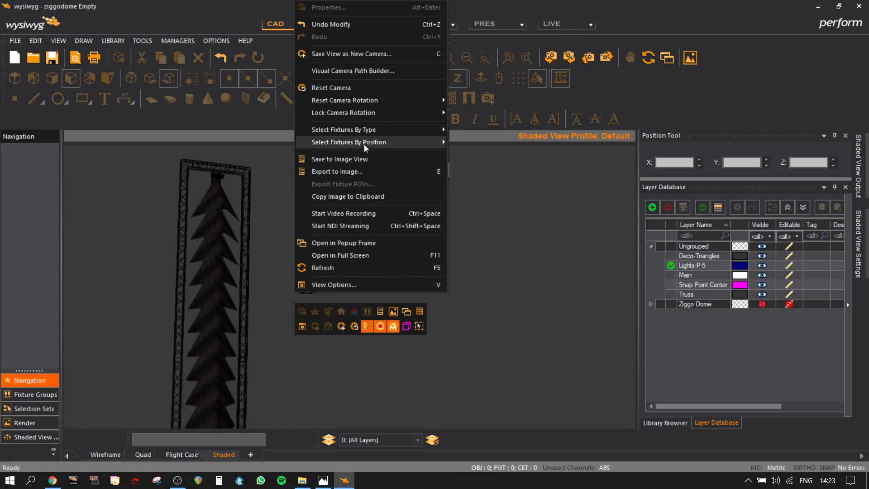
{"action": "mouse_move", "coordinate": [361, 132]}
{"action": "left_click", "coordinate": [509, 129]}
{"action": "mouse_move", "coordinate": [287, 268]}
{"action": "middle_mouse_down"}
{"action": "mouse_move", "coordinate": [306, 239]}
{"action": "mouse_move", "coordinate": [338, 262]}
{"action": "mouse_move", "coordinate": [375, 307]}
{"action": "mouse_move", "coordinate": [386, 359]}
{"action": "mouse_move", "coordinate": [376, 338]}
{"action": "mouse_move", "coordinate": [211, 330]}
{"action": "mouse_move", "coordinate": [206, 291]}
{"action": "mouse_move", "coordinate": [360, 290]}
{"action": "mouse_move", "coordinate": [421, 303]}
{"action": "mouse_move", "coordinate": [419, 330]}
{"action": "middle_mouse_up"}
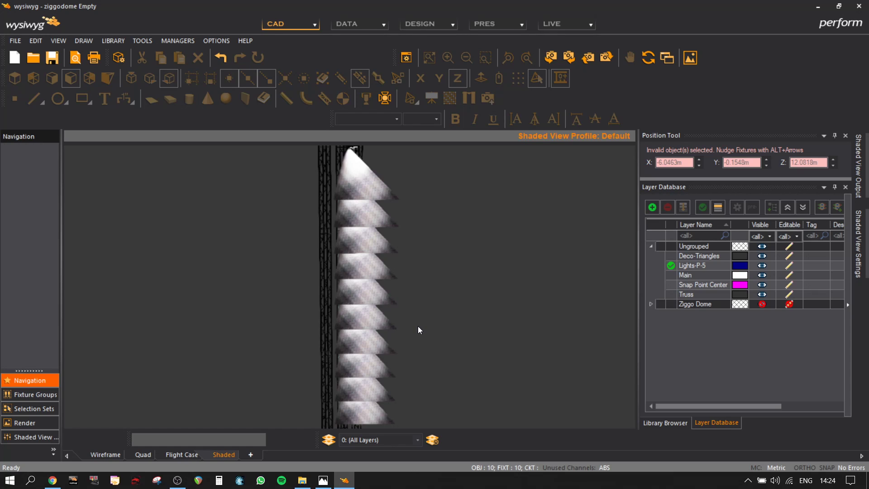
{"action": "mouse_move", "coordinate": [447, 304]}
{"action": "middle_mouse_down"}
{"action": "mouse_move", "coordinate": [433, 295]}
{"action": "mouse_move", "coordinate": [400, 219]}
{"action": "mouse_move", "coordinate": [346, 253]}
{"action": "mouse_move", "coordinate": [331, 312]}
{"action": "mouse_move", "coordinate": [252, 327]}
{"action": "mouse_move", "coordinate": [331, 330]}
{"action": "mouse_move", "coordinate": [342, 294]}
{"action": "mouse_move", "coordinate": [230, 305]}
{"action": "middle_mouse_up"}
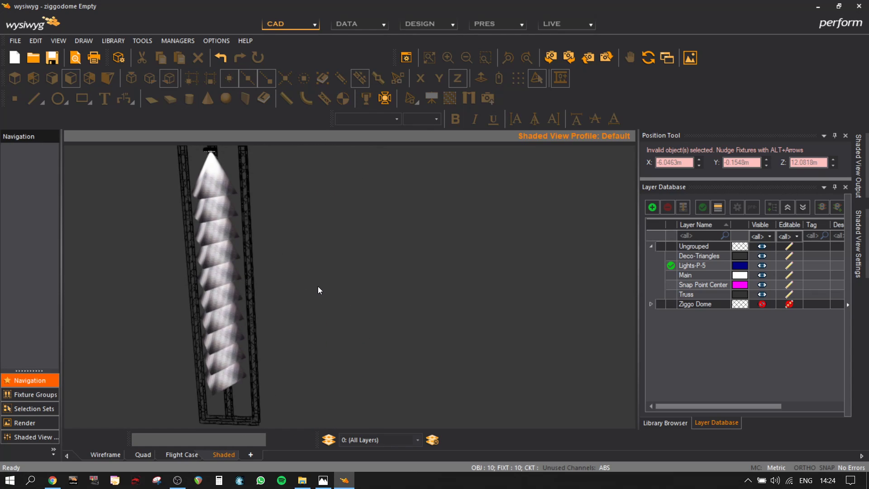
Return to the wireframe view, deselect the fixtures and create a new ungrouped layer named Lights-JDCs.
{"action": "left_click", "coordinate": [116, 454]}
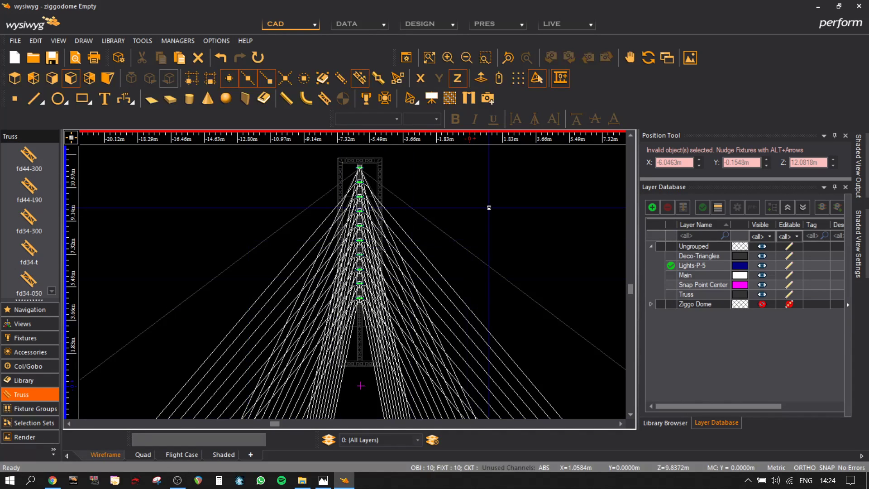
{"action": "left_click", "coordinate": [489, 208]}
{"action": "scroll", "coordinate": [346, 159], "scroll_direction": "up", "scroll_amount": 2}
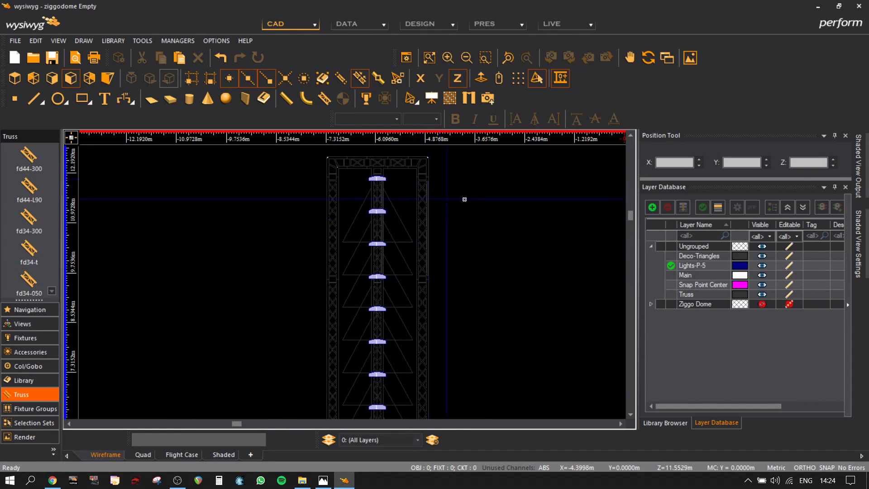
{"action": "middle_click_drag", "start_coordinate": [486, 281], "coordinate": [336, 275]}
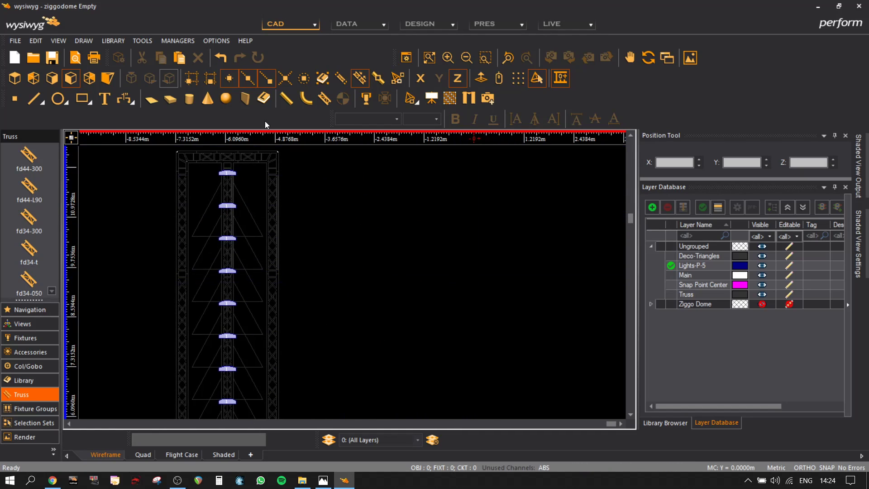
{"action": "left_click", "coordinate": [651, 207]}
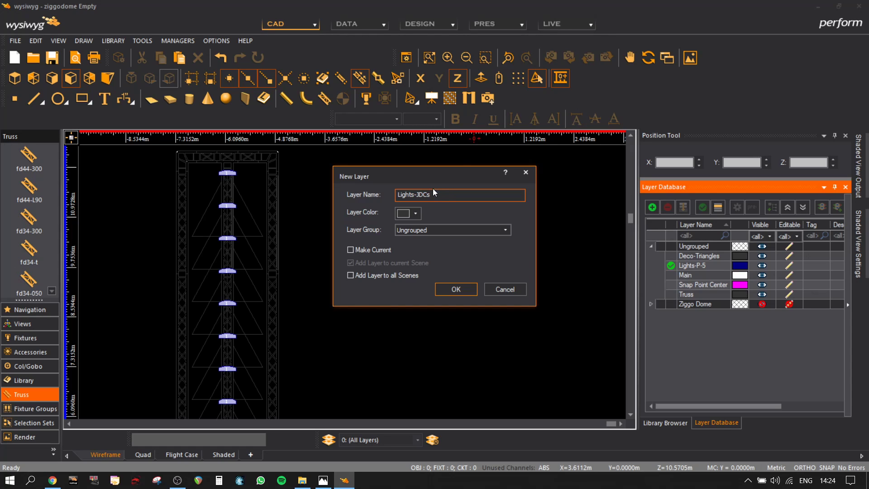
{"action": "left_click", "coordinate": [452, 290]}
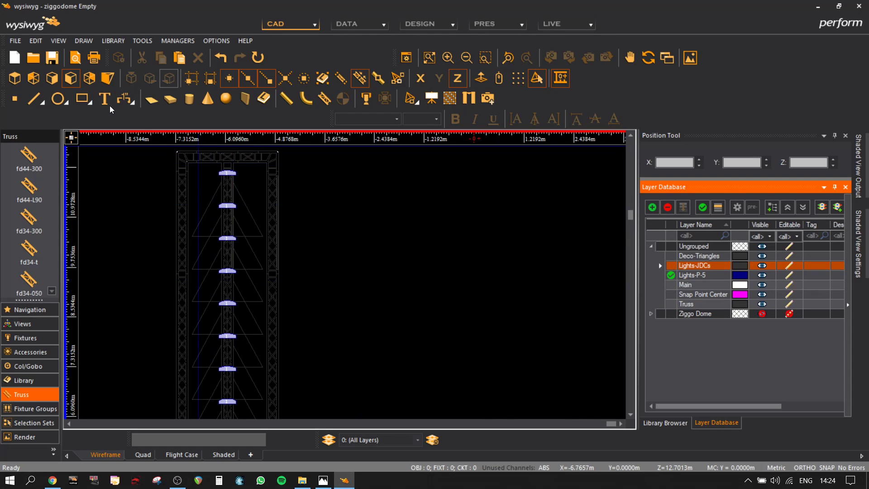
Draw a 10.5 m vertical pipe interactively along the tower's right upright, from near its top corner down to just above the bottom corner.
{"action": "left_click", "coordinate": [286, 98]}
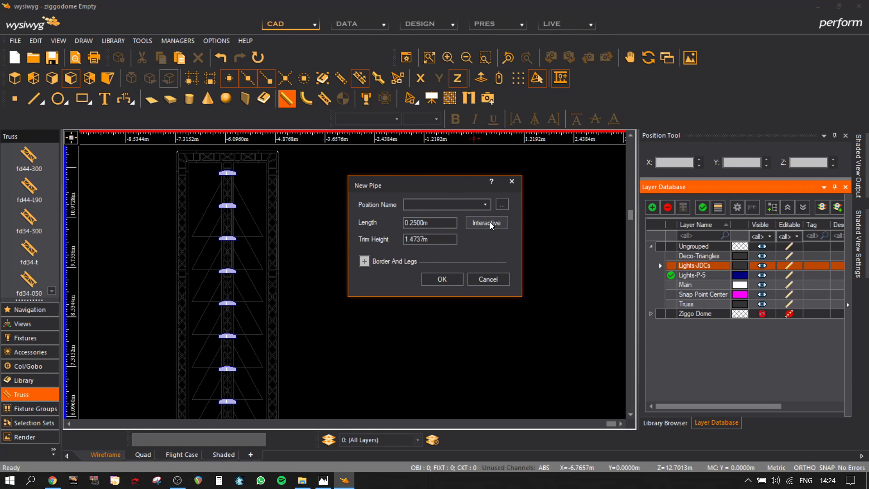
{"action": "left_click", "coordinate": [492, 225]}
{"action": "scroll", "coordinate": [299, 185], "scroll_direction": "up", "scroll_amount": 4}
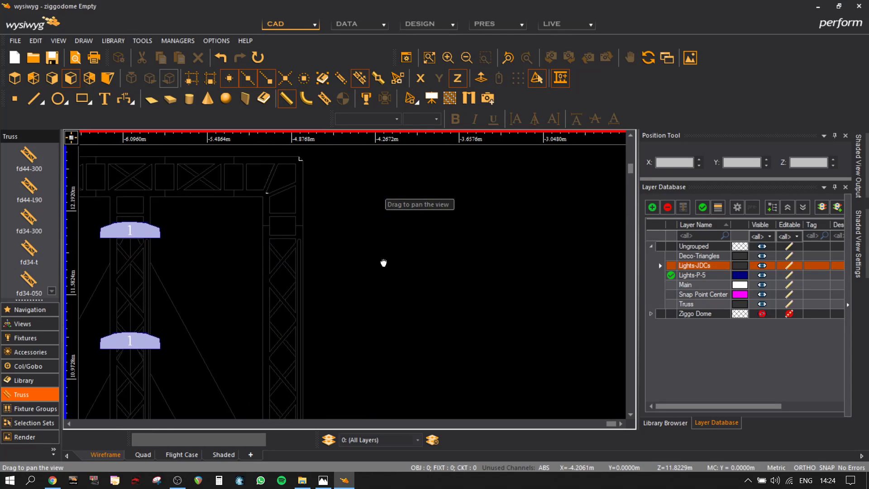
{"action": "left_click", "coordinate": [303, 229]}
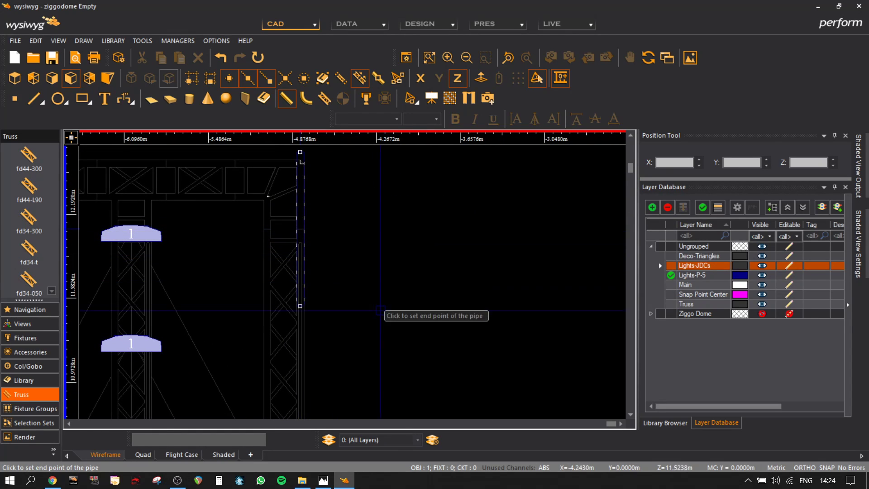
{"action": "scroll", "coordinate": [377, 326], "scroll_direction": "down", "scroll_amount": 2}
{"action": "right_click", "coordinate": [375, 326]}
{"action": "left_click", "coordinate": [449, 362]}
{"action": "scroll", "coordinate": [355, 349], "scroll_direction": "down", "scroll_amount": 3}
{"action": "scroll", "coordinate": [346, 370], "scroll_direction": "up", "scroll_amount": 4}
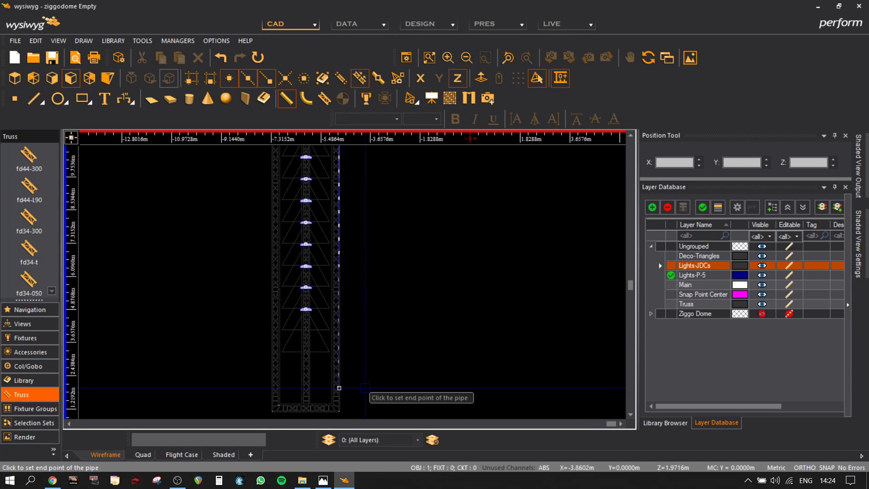
{"action": "middle_click_drag", "start_coordinate": [311, 392], "coordinate": [357, 290]}
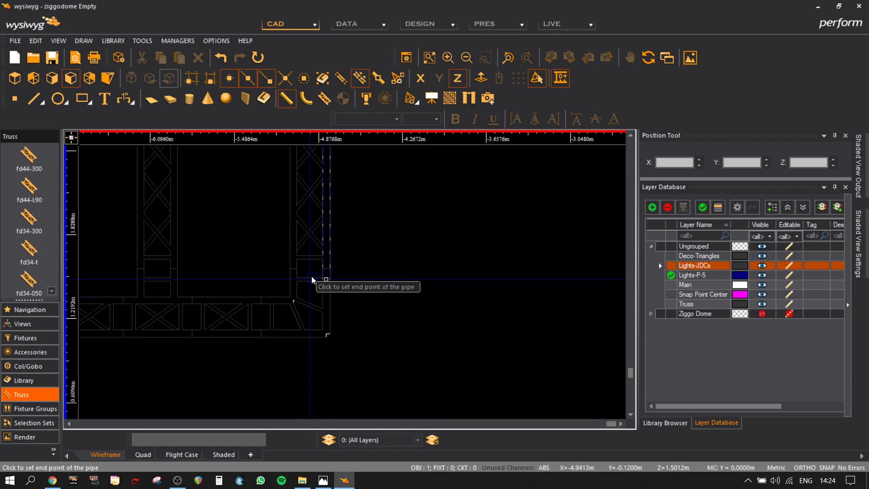
{"action": "left_click", "coordinate": [327, 269]}
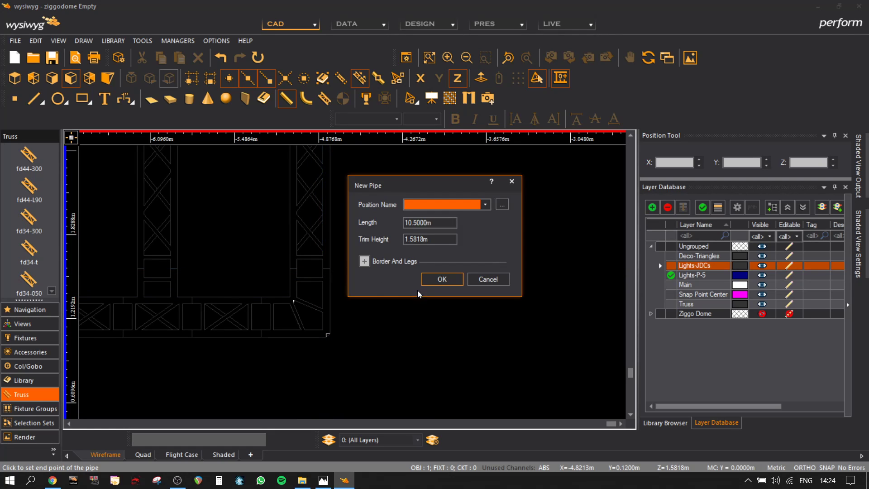
{"action": "left_click", "coordinate": [442, 281]}
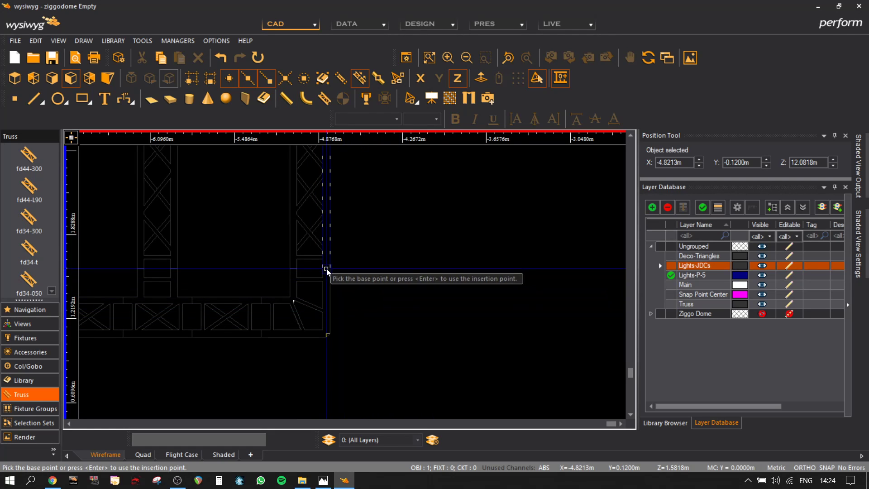
Unlock movement along X and move the new pipe horizontally clear of the tower to about X = -3.25 m.
{"action": "left_click", "coordinate": [422, 79]}
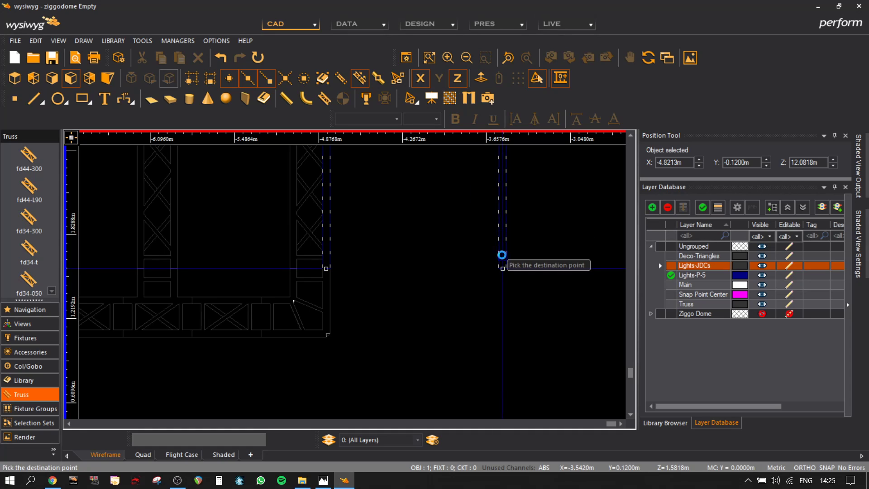
{"action": "middle_click_drag", "start_coordinate": [500, 252], "coordinate": [371, 369]}
{"action": "left_click", "coordinate": [413, 322]}
{"action": "key", "text": "Escape"}
{"action": "scroll", "coordinate": [495, 343], "scroll_direction": "down", "scroll_amount": 3}
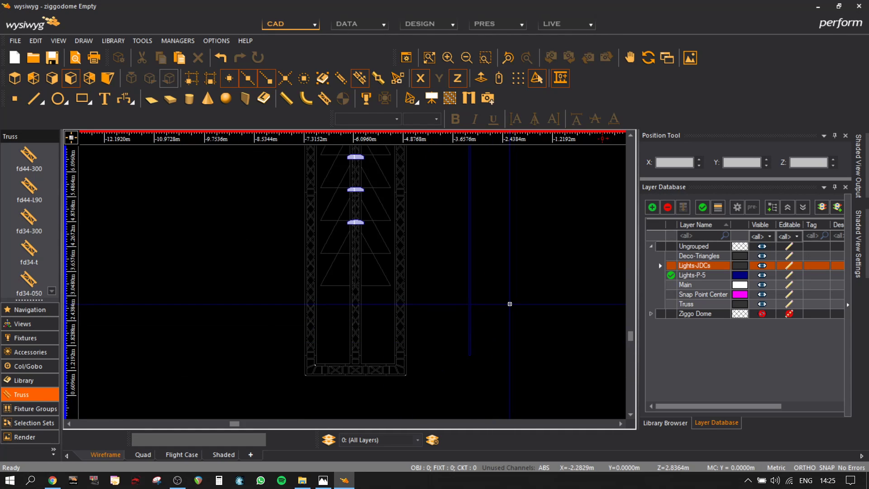
Assign the vertical pipe beside the tower to the Lights-JDCs layer through its properties.
{"action": "left_click", "coordinate": [467, 287]}
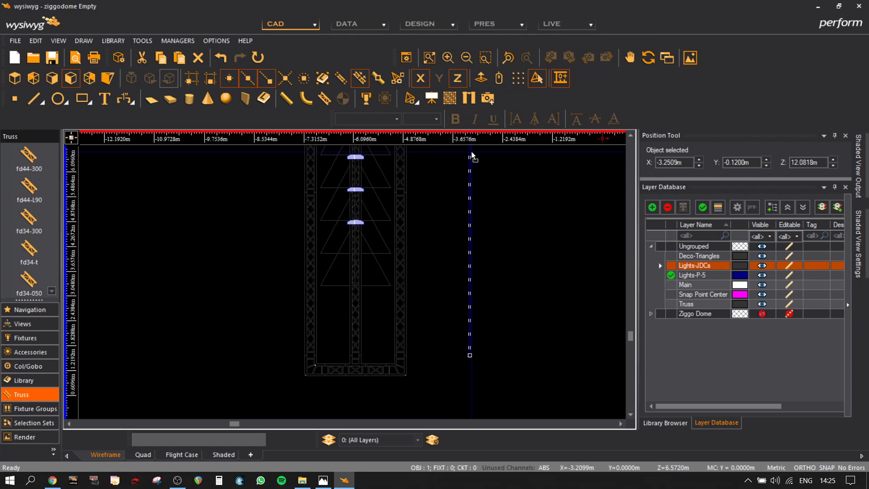
{"action": "right_click", "coordinate": [436, 207]}
{"action": "key", "text": "Escape"}
{"action": "right_click", "coordinate": [448, 201]}
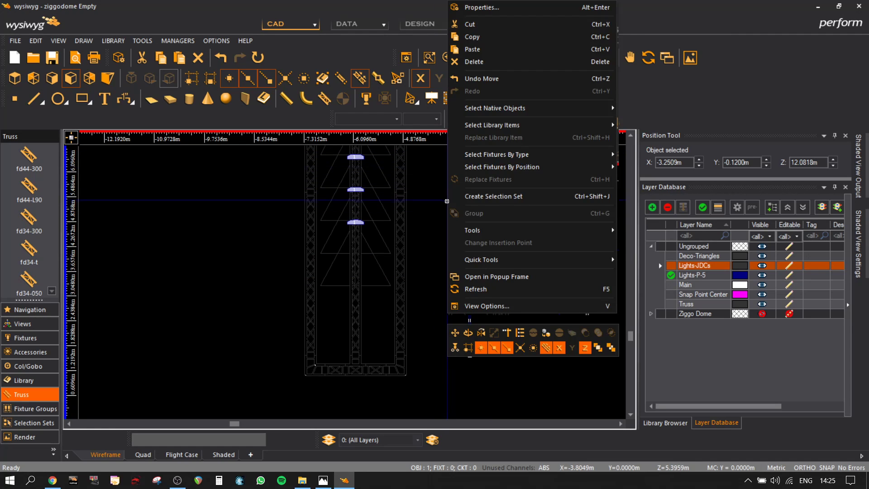
{"action": "left_click", "coordinate": [482, 7]}
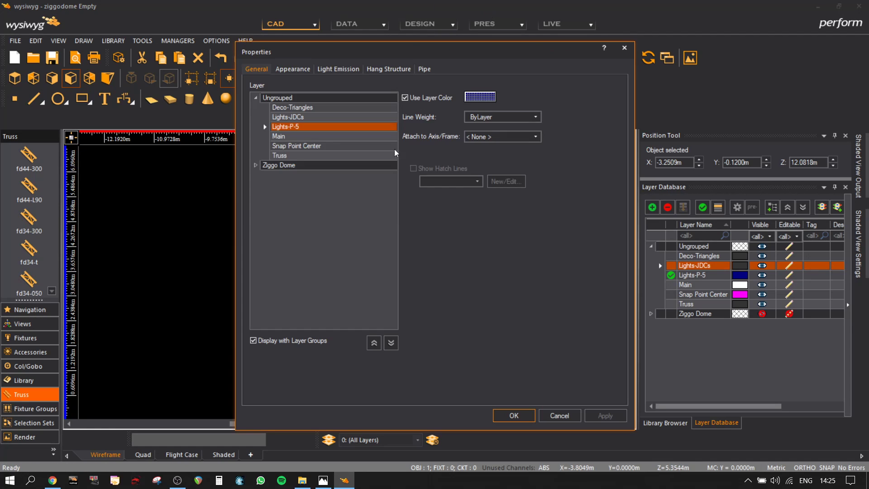
{"action": "left_click", "coordinate": [298, 117]}
{"action": "left_click", "coordinate": [514, 416]}
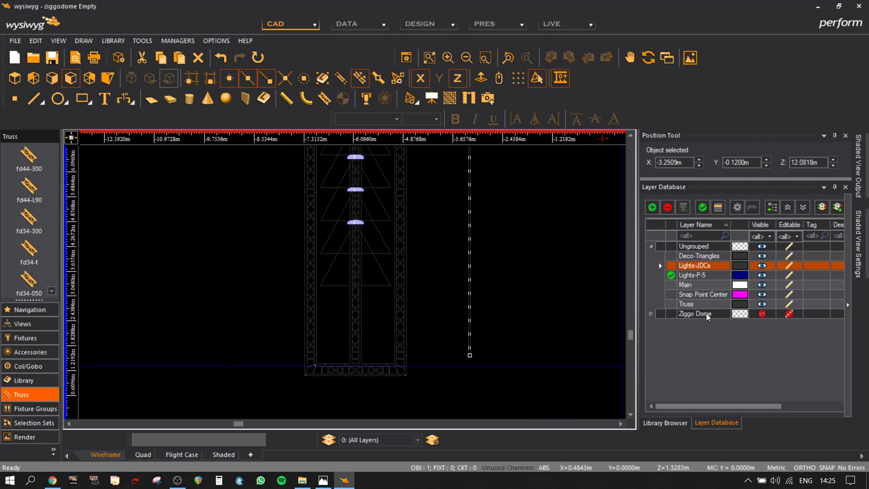
Make Lights-JDCs the active layer and search the fixture library for "jdc".
{"action": "left_click", "coordinate": [703, 207]}
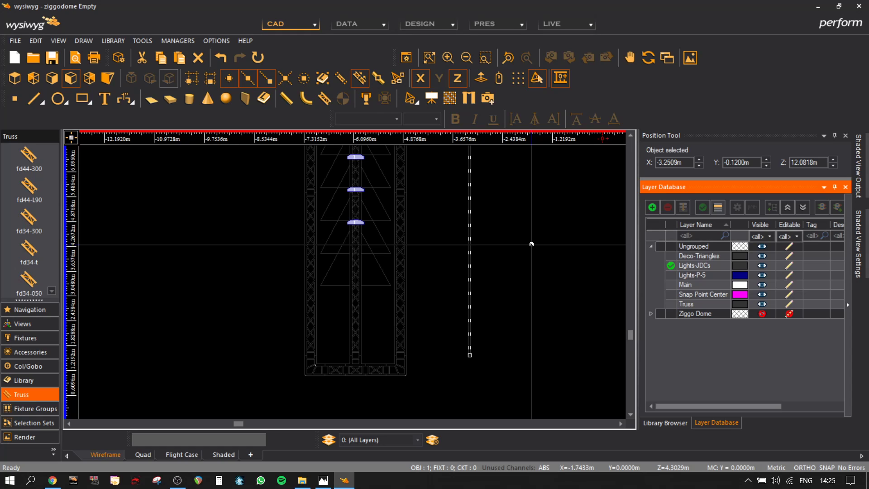
{"action": "left_click", "coordinate": [672, 425]}
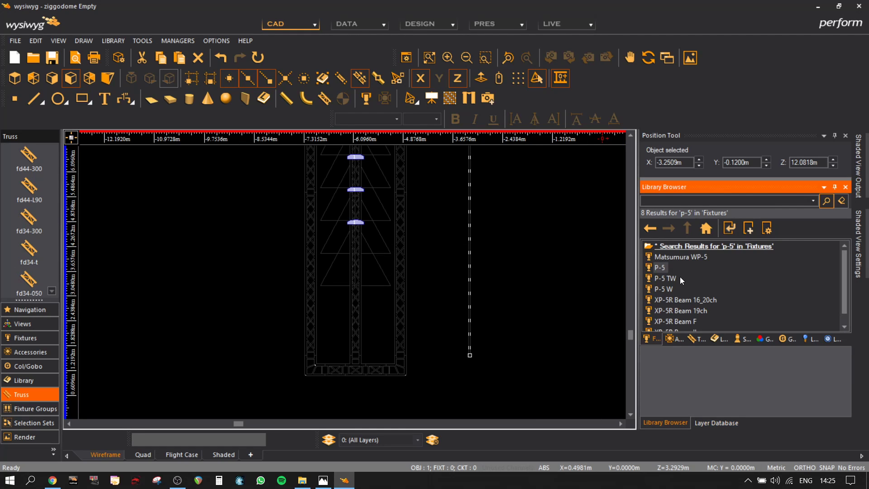
{"action": "left_click", "coordinate": [706, 229]}
{"action": "left_click", "coordinate": [690, 199]}
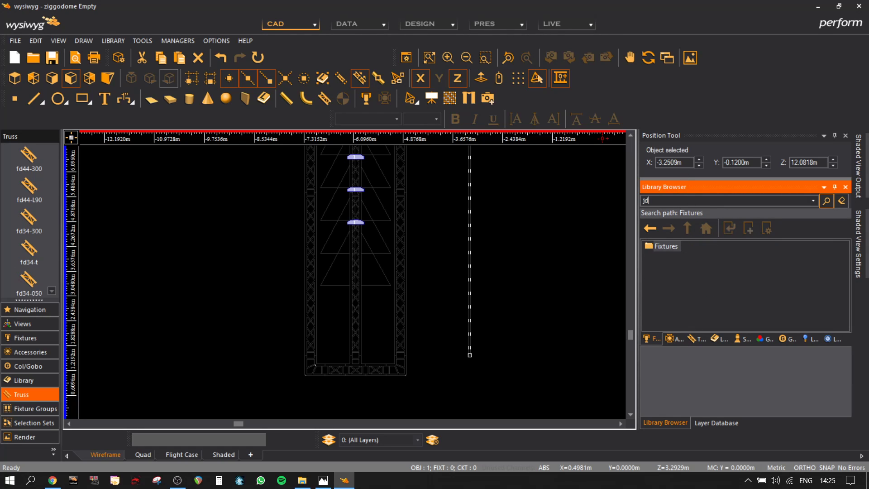
{"action": "type", "text": "jdc"}
{"action": "key", "text": "Return"}
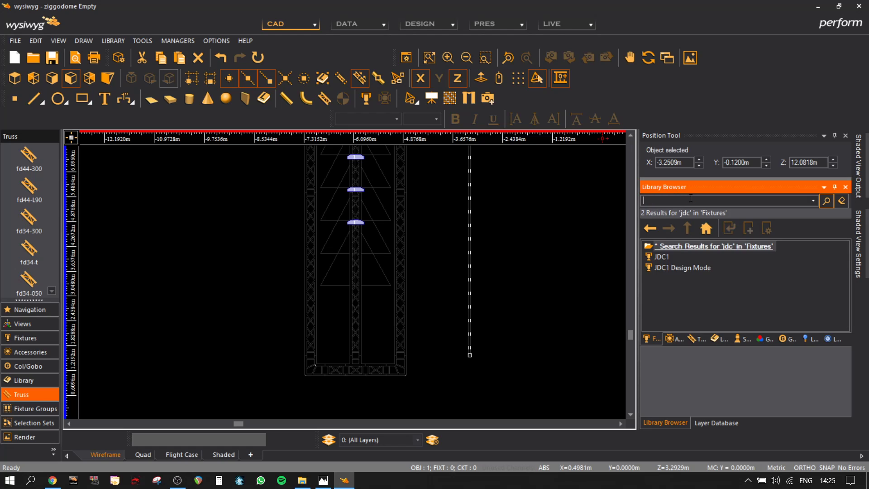
Hang four JDC1 fixtures on the vertical pipe beside the tower, working upward from near its lower end.
{"action": "left_click", "coordinate": [662, 257]}
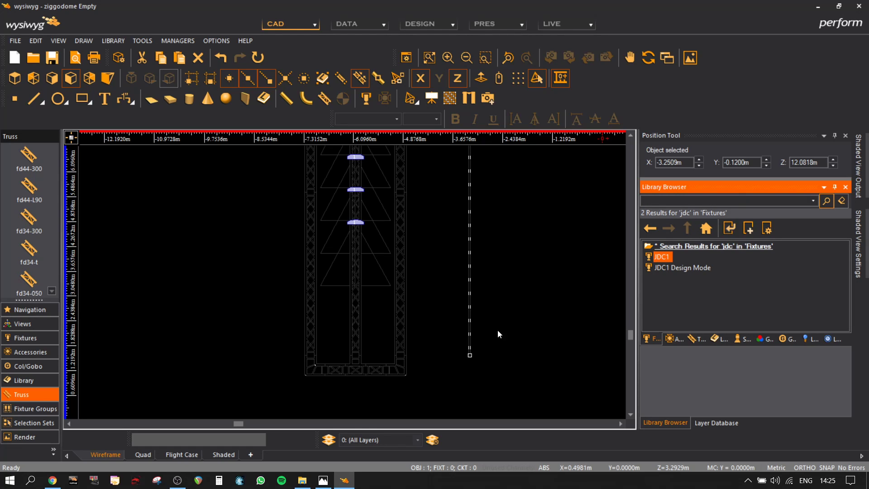
{"action": "scroll", "coordinate": [470, 346], "scroll_direction": "up", "scroll_amount": 2}
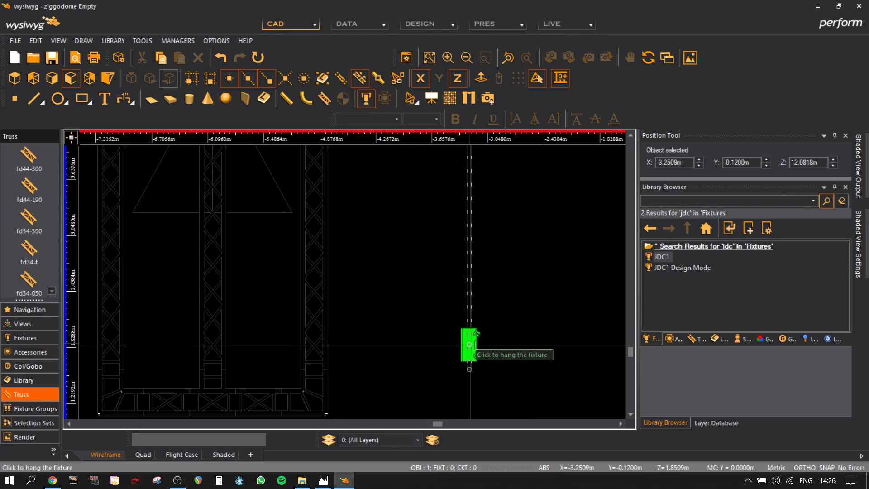
{"action": "left_click", "coordinate": [470, 345]}
{"action": "left_click", "coordinate": [470, 267]}
{"action": "left_click", "coordinate": [469, 188]}
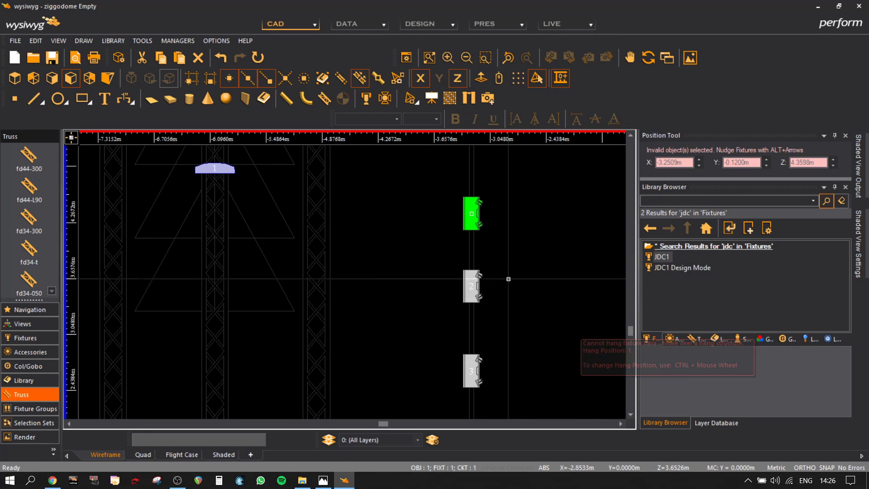
Space the four JDC1 fixtures evenly along the full pipe, picking its lower end first and its upper end second.
{"action": "scroll", "coordinate": [508, 277], "scroll_direction": "down", "scroll_amount": 3}
{"action": "left_click_drag", "start_coordinate": [534, 369], "coordinate": [474, 225]}
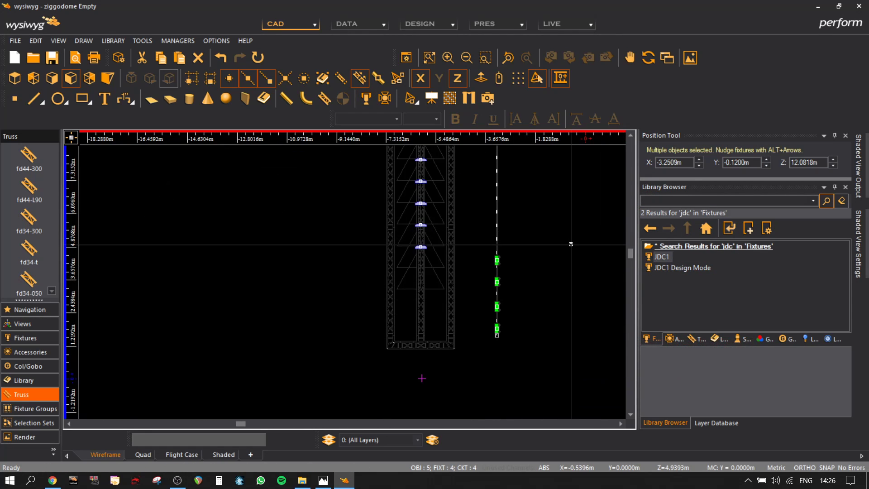
{"action": "right_click", "coordinate": [535, 283]}
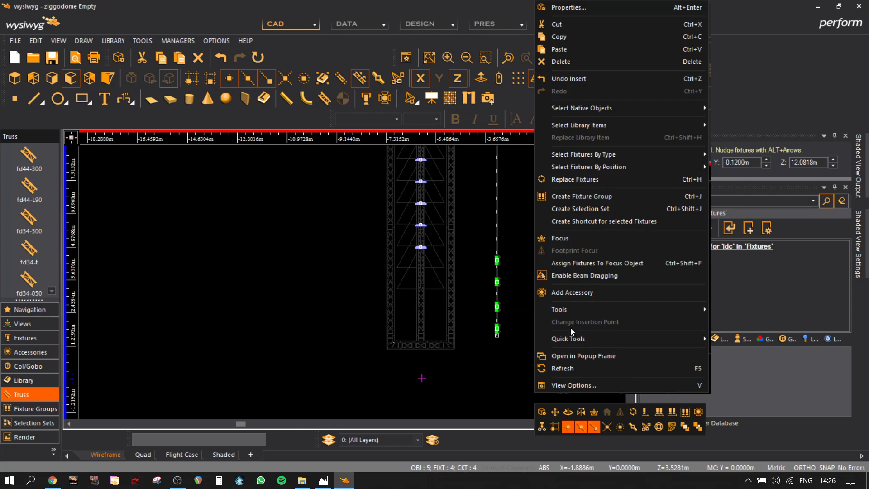
{"action": "left_click", "coordinate": [674, 411]}
{"action": "scroll", "coordinate": [509, 348], "scroll_direction": "up", "scroll_amount": 1}
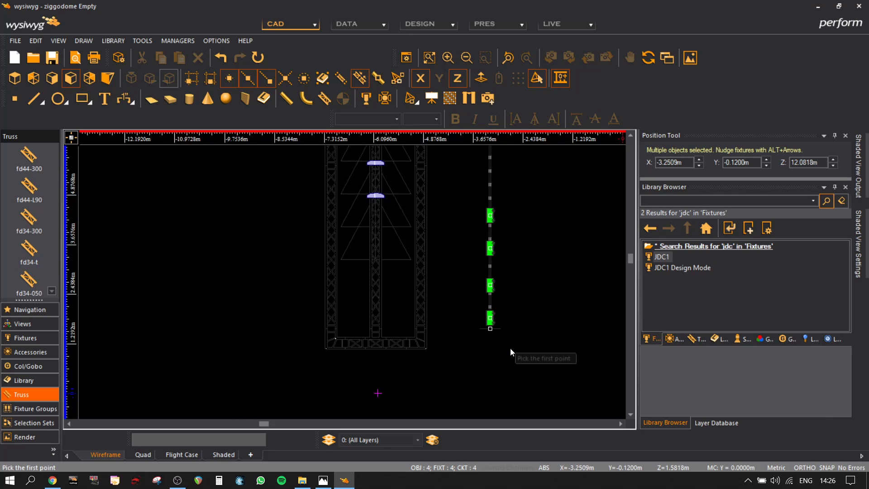
{"action": "left_click", "coordinate": [512, 371]}
{"action": "scroll", "coordinate": [523, 211], "scroll_direction": "up", "scroll_amount": 1}
{"action": "middle_click_drag", "start_coordinate": [523, 214], "coordinate": [525, 411]}
{"action": "middle_click_drag", "start_coordinate": [508, 241], "coordinate": [517, 387]}
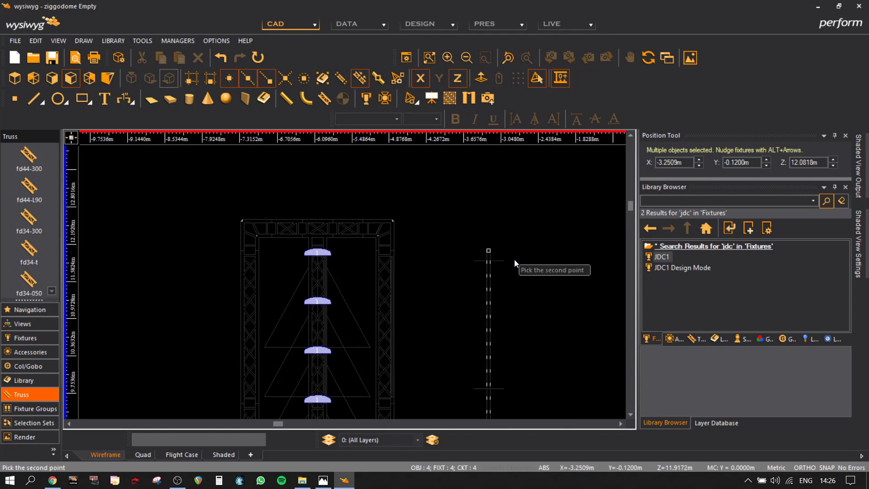
{"action": "left_click", "coordinate": [518, 222]}
{"action": "scroll", "coordinate": [513, 272], "scroll_direction": "down", "scroll_amount": 4}
{"action": "scroll", "coordinate": [514, 310], "scroll_direction": "up", "scroll_amount": 1}
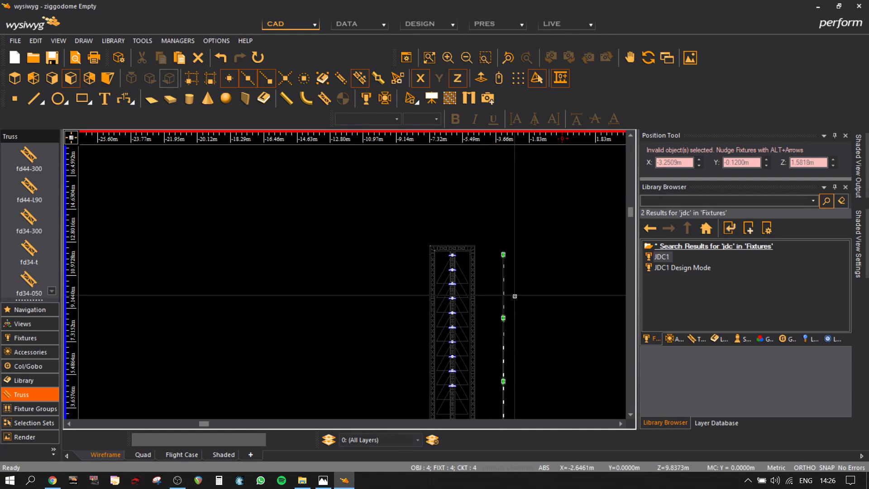
Set the spin of the four JDC1 fixtures to 180 in their fixture properties and apply it.
{"action": "left_click", "coordinate": [111, 79]}
{"action": "scroll", "coordinate": [504, 236], "scroll_direction": "down", "scroll_amount": 2}
{"action": "middle_click_drag", "start_coordinate": [507, 223], "coordinate": [352, 94]}
{"action": "right_click", "coordinate": [505, 194]}
{"action": "left_click", "coordinate": [538, 8]}
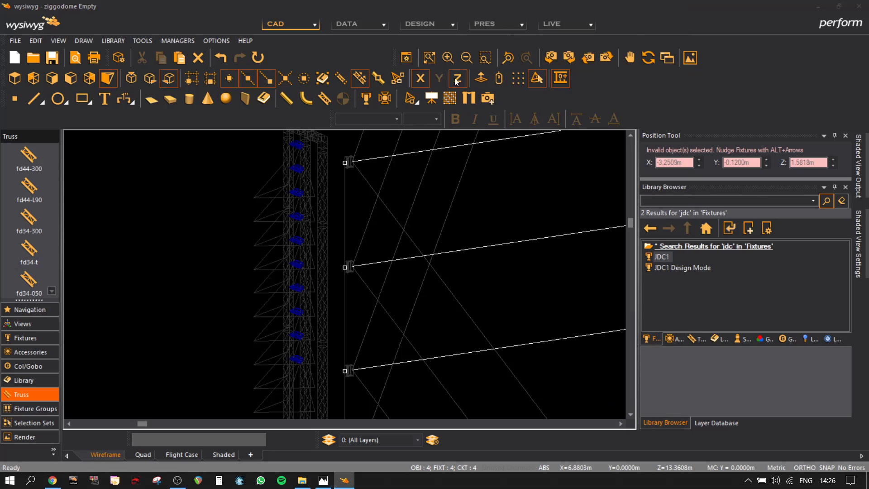
{"action": "left_click", "coordinate": [354, 69]}
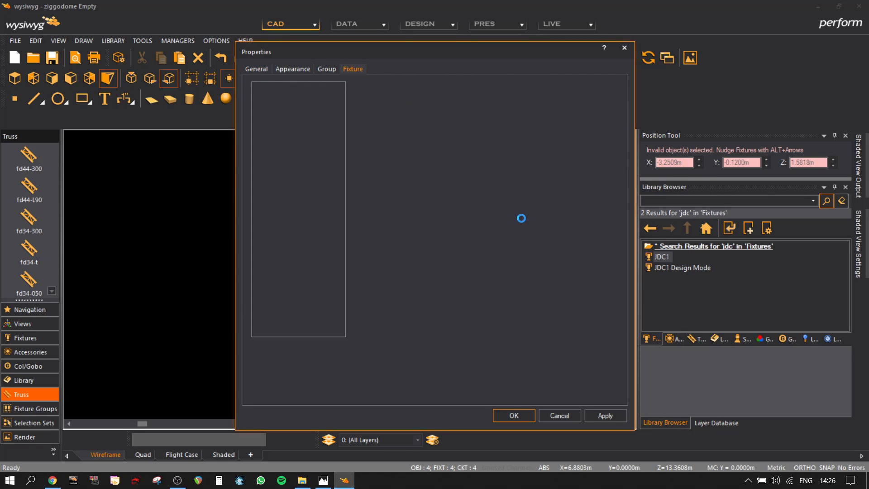
{"action": "left_click", "coordinate": [480, 146]}
{"action": "type", "text": "180"}
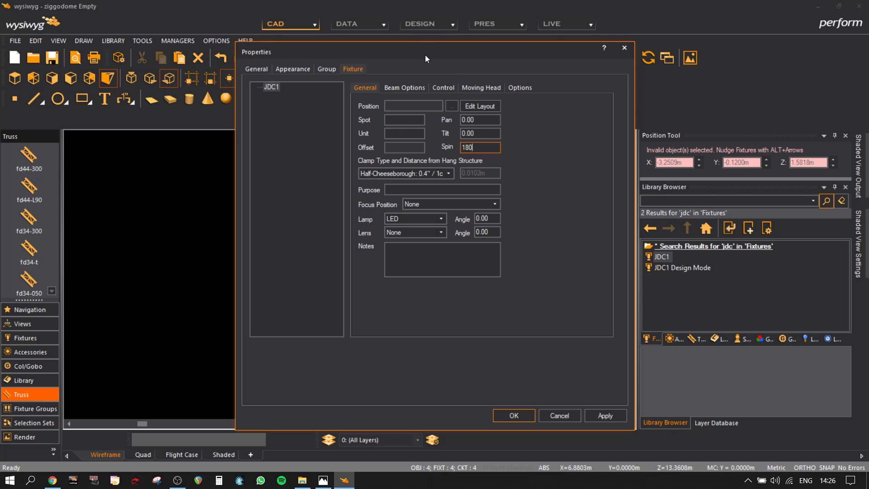
{"action": "left_click_drag", "start_coordinate": [425, 56], "coordinate": [629, 28]}
{"action": "left_click", "coordinate": [810, 389]}
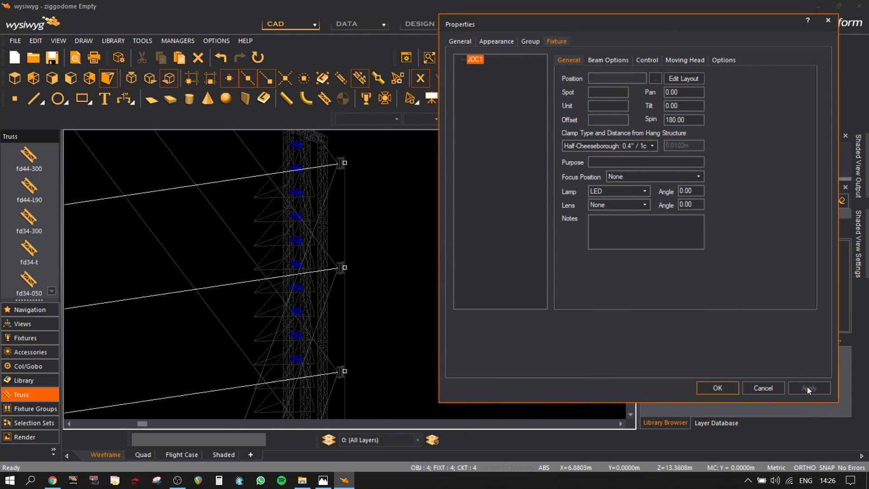
Set the pan of the four JDC1 fixtures to 90 and accept the properties.
{"action": "left_click", "coordinate": [673, 107]}
{"action": "left_click", "coordinate": [676, 93]}
{"action": "type", "text": "90"}
{"action": "left_click", "coordinate": [794, 387]}
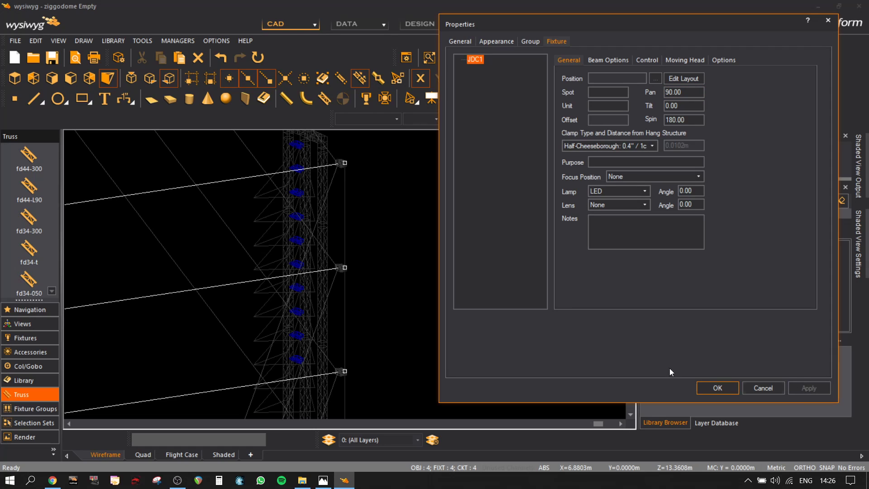
{"action": "left_click", "coordinate": [724, 384]}
Move the pipe with its four JDC1 fixtures onto the tower's right upright, to about X = -4.82 m.
{"action": "left_click", "coordinate": [69, 80]}
{"action": "scroll", "coordinate": [454, 237], "scroll_direction": "up", "scroll_amount": 6}
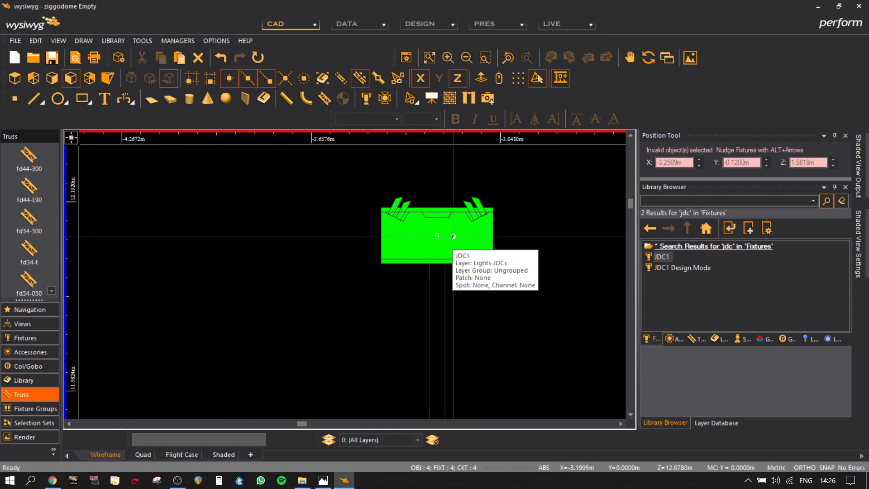
{"action": "scroll", "coordinate": [453, 236], "scroll_direction": "down", "scroll_amount": 10}
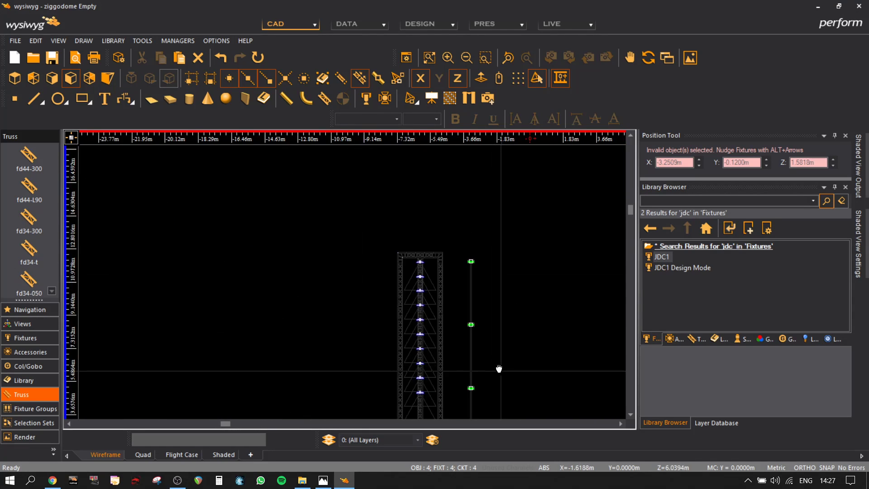
{"action": "scroll", "coordinate": [501, 371], "scroll_direction": "down", "scroll_amount": 2}
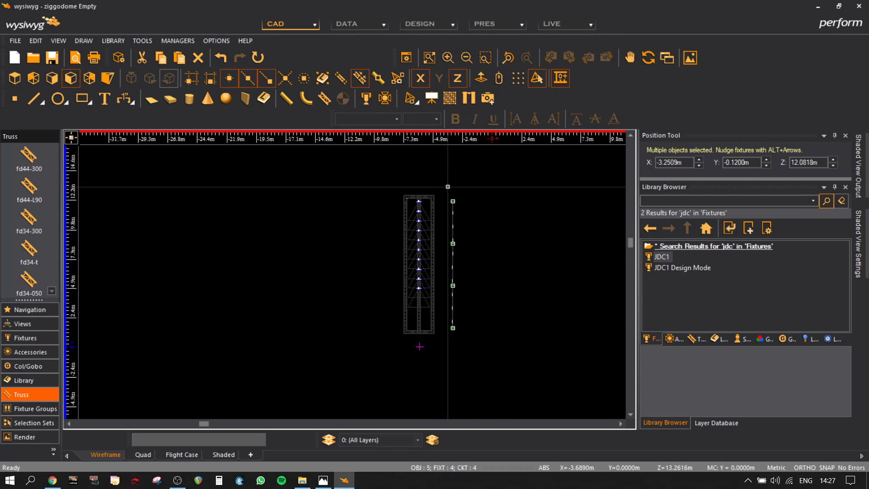
{"action": "scroll", "coordinate": [448, 187], "scroll_direction": "up", "scroll_amount": 4}
{"action": "key", "text": "ctrl+c"}
{"action": "left_click", "coordinate": [474, 255]}
{"action": "scroll", "coordinate": [388, 245], "scroll_direction": "up", "scroll_amount": 6}
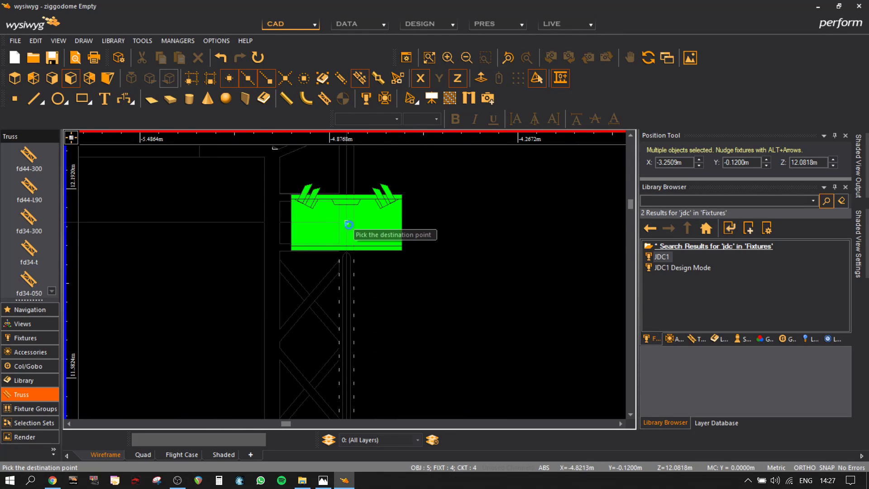
{"action": "left_click", "coordinate": [348, 225]}
Examine in 3D how the JDC1 fixtures and their pipe sit against the tower's right upright.
{"action": "left_click", "coordinate": [108, 79]}
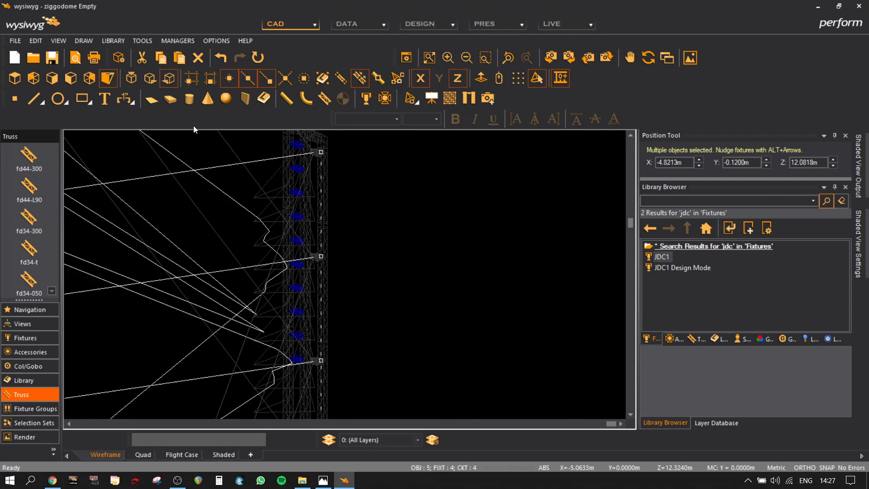
{"action": "scroll", "coordinate": [343, 272], "scroll_direction": "up", "scroll_amount": 6}
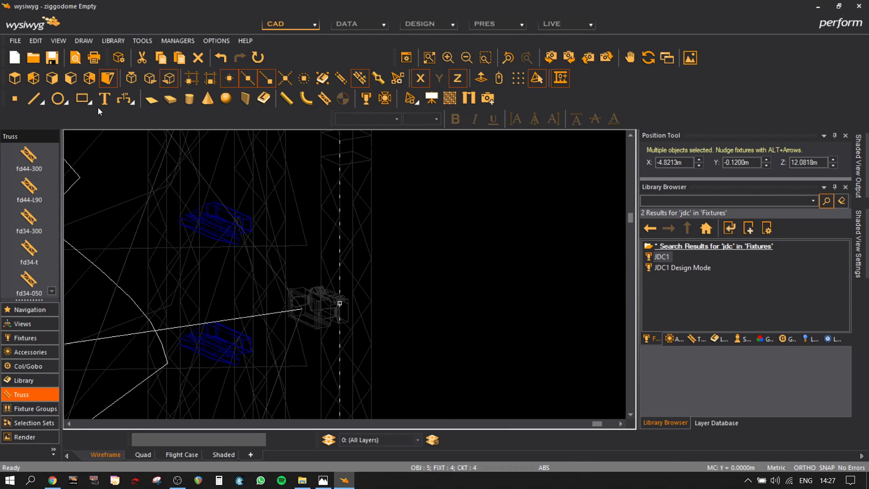
{"action": "scroll", "coordinate": [346, 258], "scroll_direction": "up", "scroll_amount": 3}
{"action": "scroll", "coordinate": [415, 252], "scroll_direction": "down", "scroll_amount": 1}
{"action": "middle_click_drag", "start_coordinate": [451, 184], "coordinate": [411, 320]}
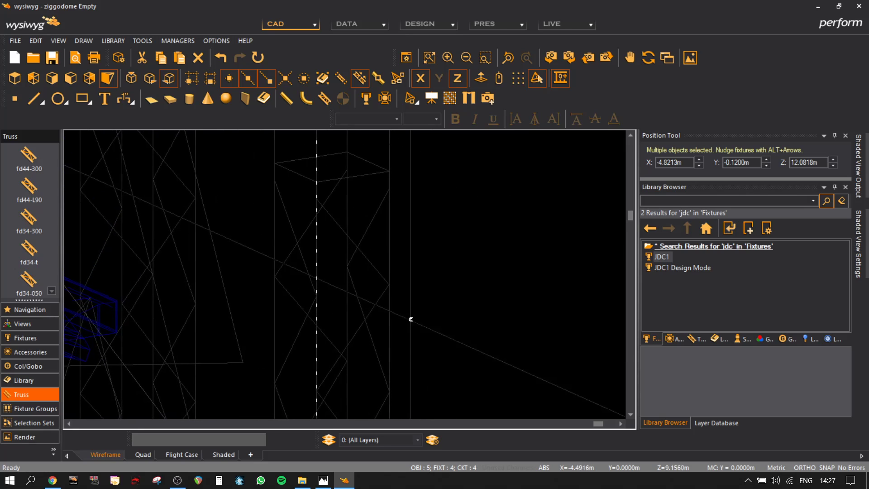
{"action": "middle_click_drag", "start_coordinate": [324, 218], "coordinate": [329, 389]}
{"action": "scroll", "coordinate": [340, 317], "scroll_direction": "down", "scroll_amount": 3}
{"action": "middle_click_drag", "start_coordinate": [315, 264], "coordinate": [315, 240]}
Mirror a copy of the pipe and its JDC1 fixtures about the tower's centre line in plan onto the opposite upright, and deselect.
{"action": "left_click", "coordinate": [15, 78]}
{"action": "scroll", "coordinate": [547, 279], "scroll_direction": "down", "scroll_amount": 2}
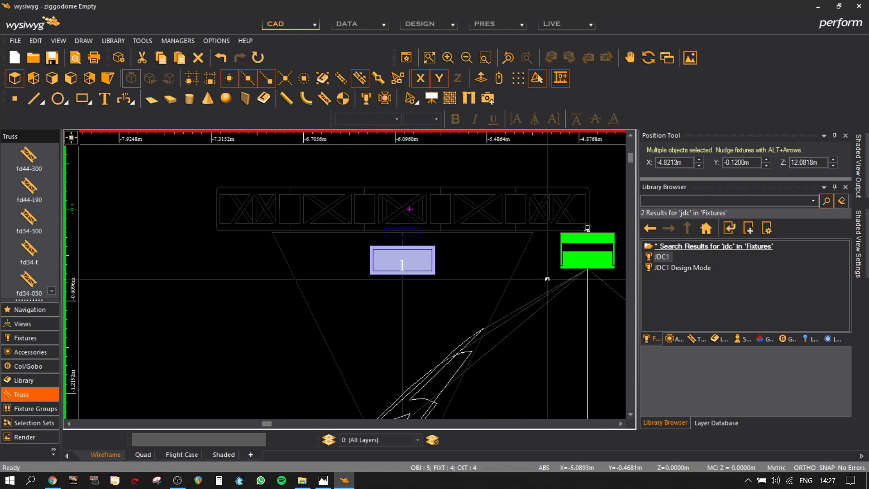
{"action": "middle_click_drag", "start_coordinate": [547, 279], "coordinate": [495, 272]}
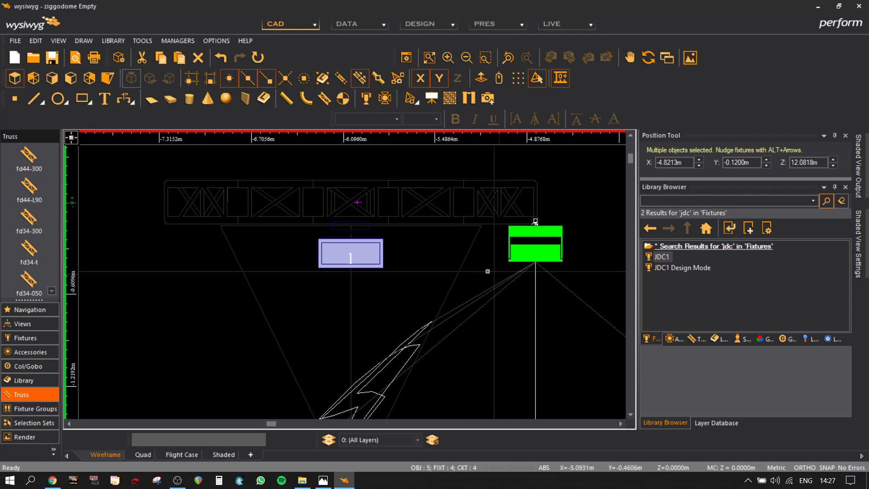
{"action": "middle_click_drag", "start_coordinate": [500, 350], "coordinate": [499, 351]}
{"action": "key", "text": "ctrl+m"}
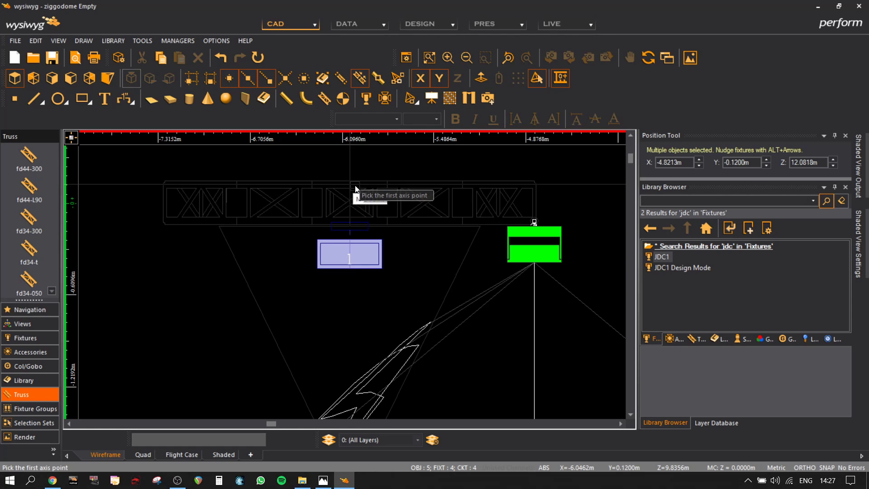
{"action": "left_click", "coordinate": [352, 183]}
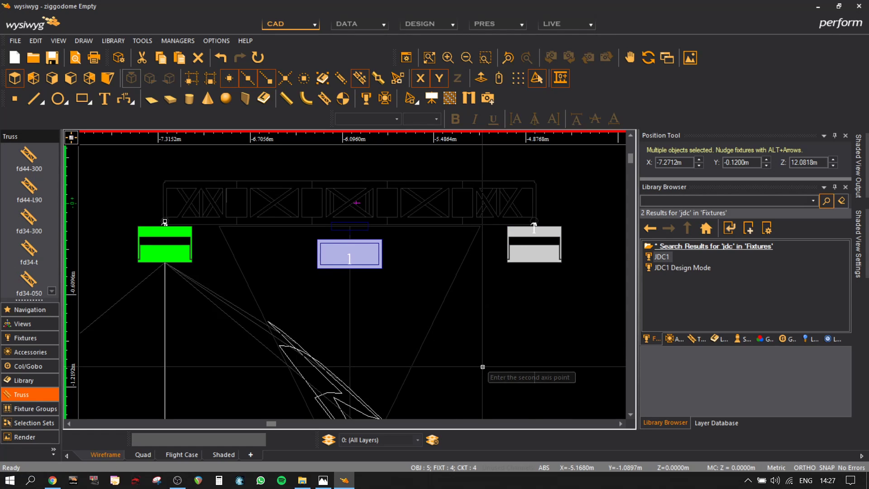
{"action": "left_click", "coordinate": [189, 308]}
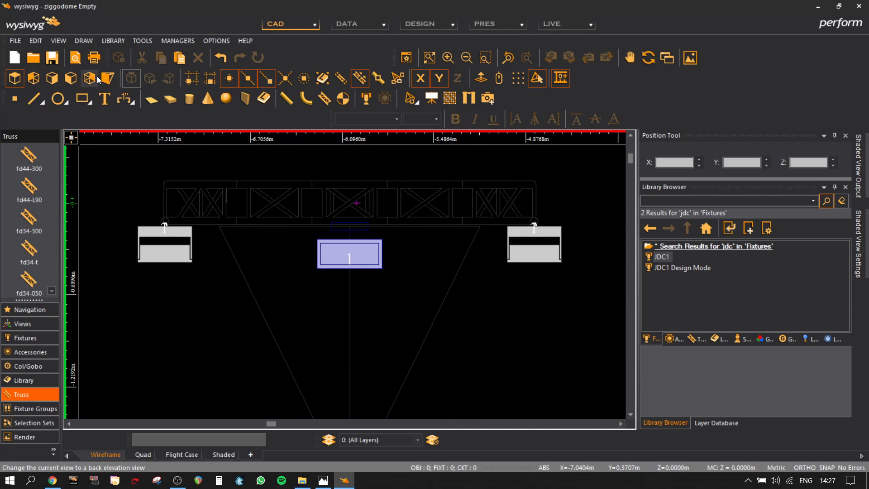
Return to the front elevation and open the color choices for the Lights-JDCs layer.
{"action": "left_click", "coordinate": [70, 78]}
{"action": "scroll", "coordinate": [361, 280], "scroll_direction": "down", "scroll_amount": 3}
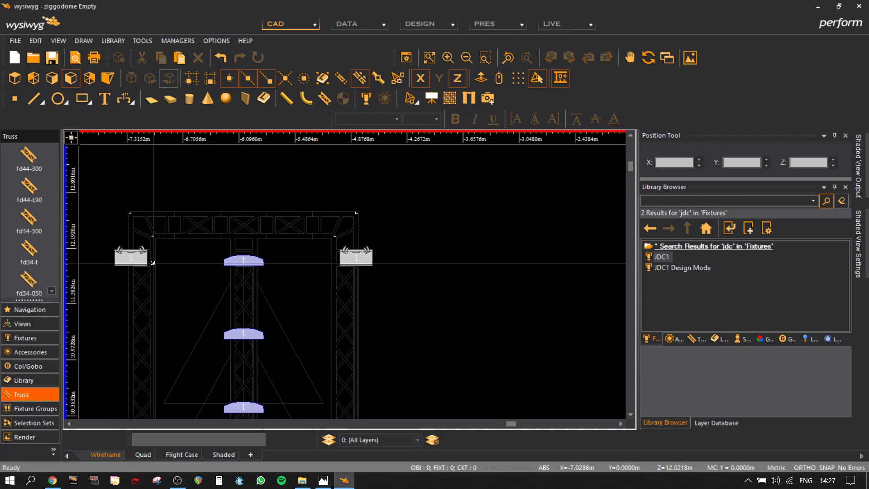
{"action": "scroll", "coordinate": [361, 280], "scroll_direction": "up", "scroll_amount": 2}
{"action": "scroll", "coordinate": [343, 282], "scroll_direction": "down", "scroll_amount": 3}
{"action": "scroll", "coordinate": [343, 282], "scroll_direction": "down", "scroll_amount": 5}
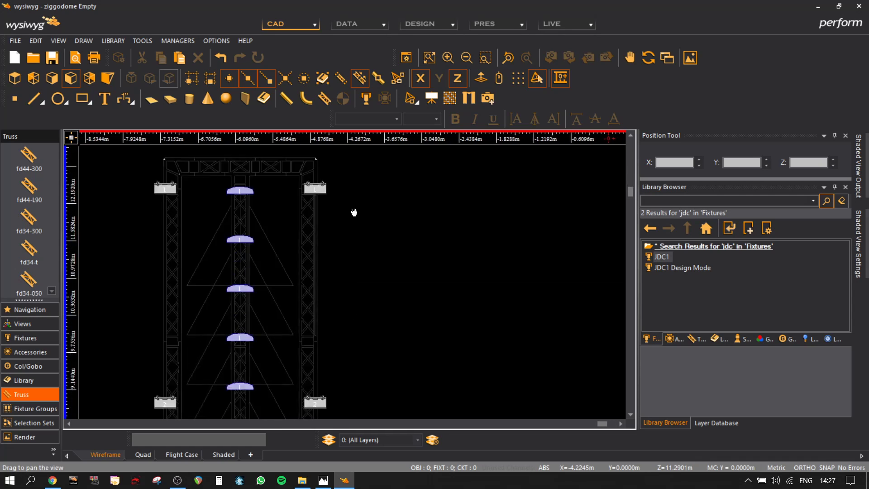
{"action": "left_click", "coordinate": [716, 423]}
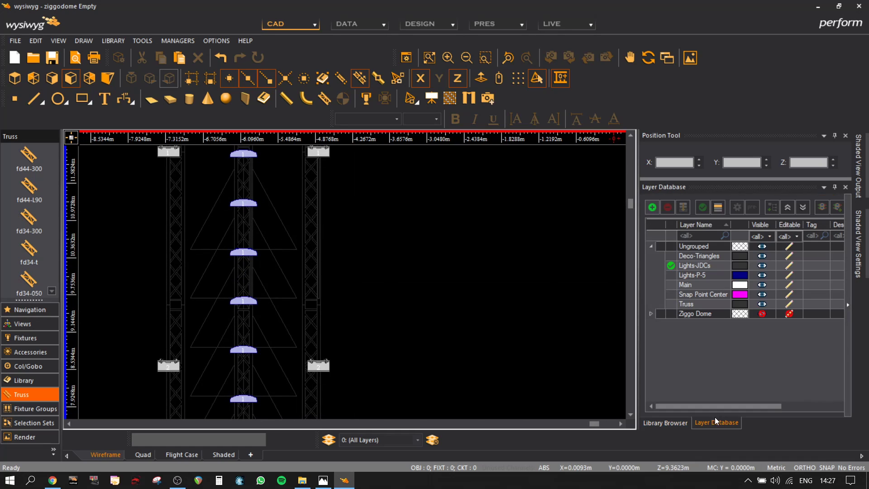
{"action": "left_click", "coordinate": [744, 265]}
{"action": "left_click", "coordinate": [745, 266]}
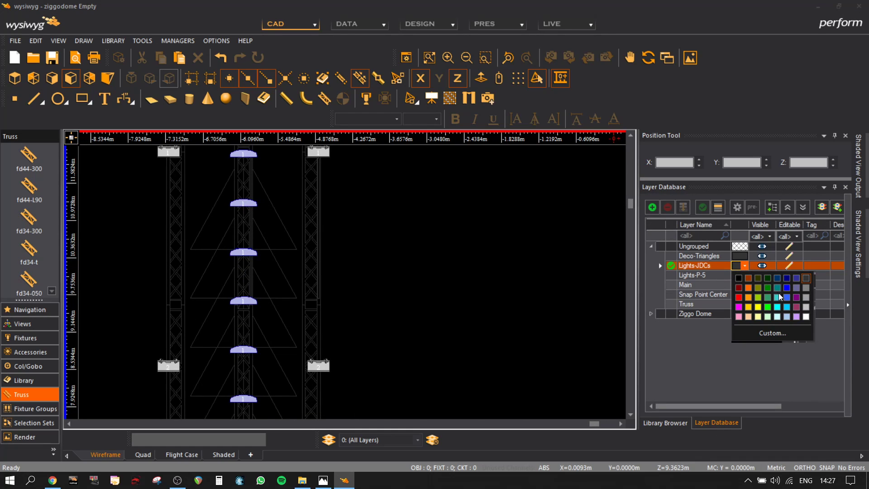
Set the colour of the Lights-JDCs layer to light blue.
{"action": "left_click", "coordinate": [787, 306]}
{"action": "scroll", "coordinate": [401, 282], "scroll_direction": "down", "scroll_amount": 2}
{"action": "scroll", "coordinate": [380, 253], "scroll_direction": "up", "scroll_amount": 3}
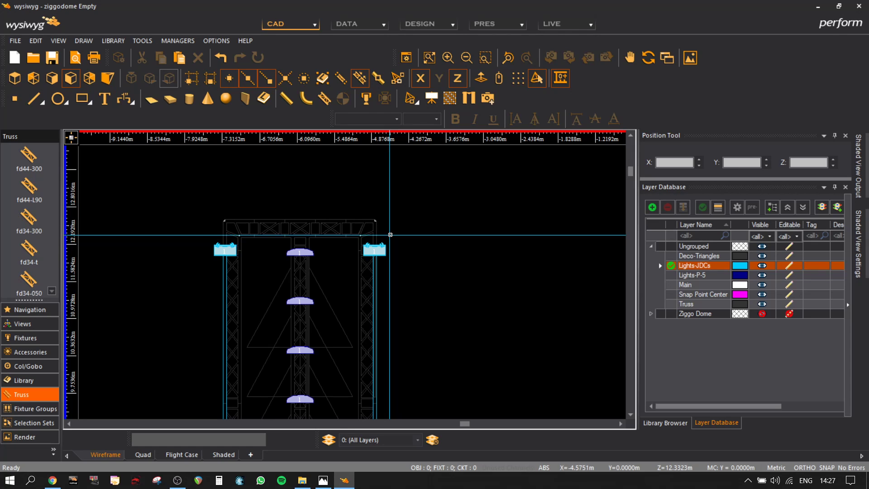
Examine the truss tower and its recoloured JDC fixtures from top to bottom in the elevation view.
{"action": "middle_click_drag", "start_coordinate": [330, 291], "coordinate": [384, 296]}
{"action": "scroll", "coordinate": [430, 331], "scroll_direction": "down", "scroll_amount": 3}
{"action": "middle_click_drag", "start_coordinate": [470, 328], "coordinate": [415, 197]}
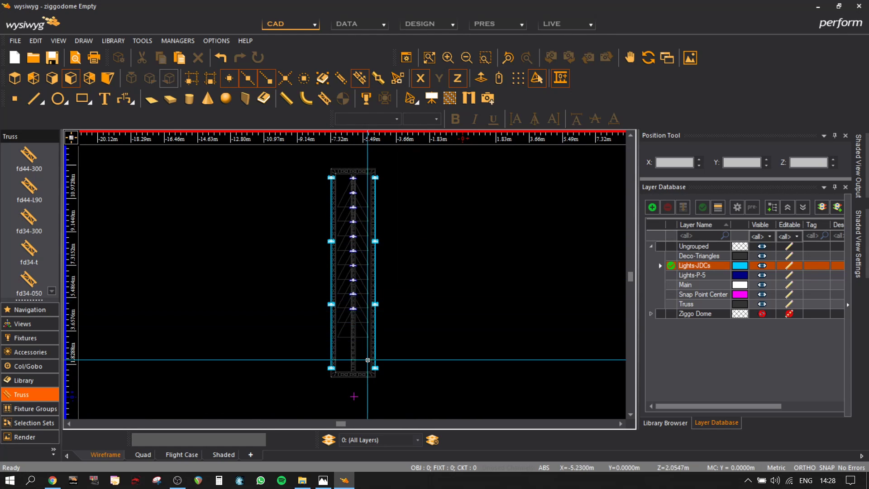
{"action": "scroll", "coordinate": [367, 360], "scroll_direction": "up", "scroll_amount": 2}
{"action": "scroll", "coordinate": [406, 295], "scroll_direction": "up", "scroll_amount": 1}
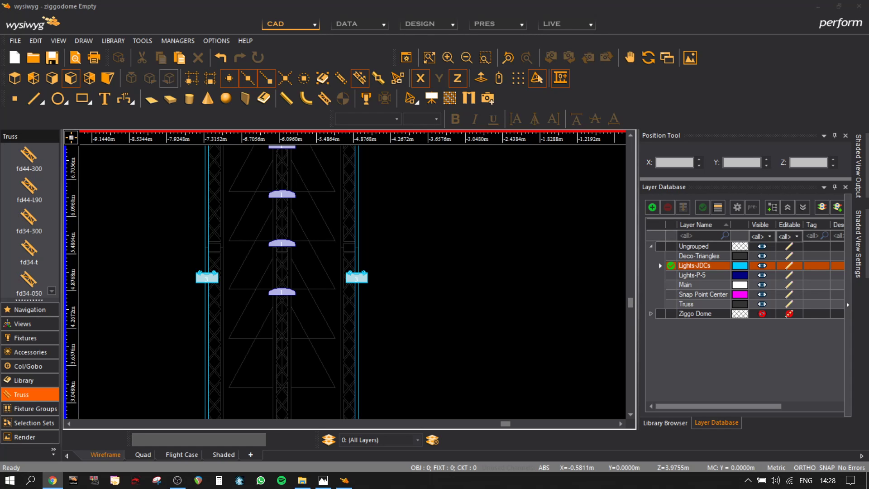
{"action": "scroll", "coordinate": [390, 355], "scroll_direction": "down", "scroll_amount": 3}
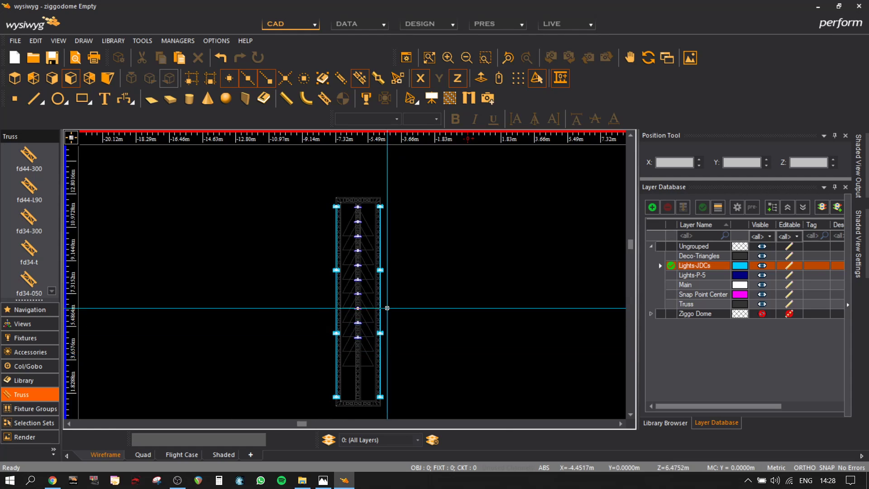
{"action": "scroll", "coordinate": [387, 308], "scroll_direction": "up", "scroll_amount": 2}
{"action": "scroll", "coordinate": [399, 294], "scroll_direction": "down", "scroll_amount": 2}
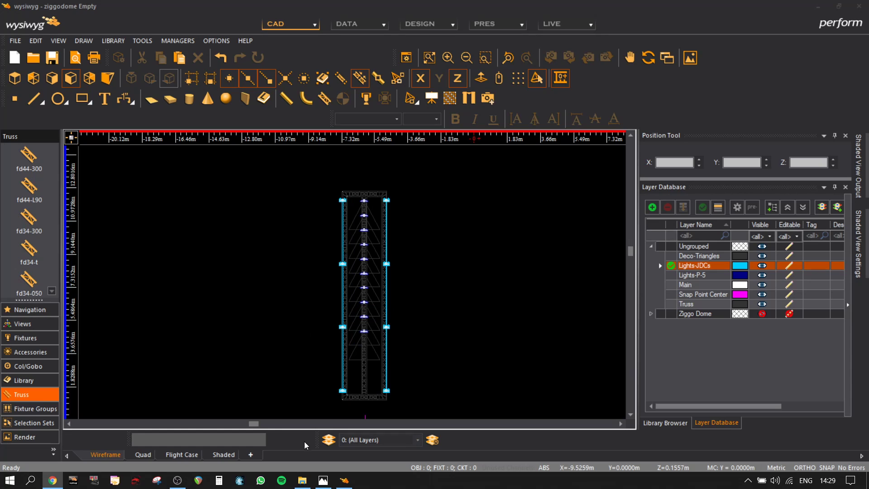
{"action": "left_click", "coordinate": [53, 481]}
{"action": "scroll", "coordinate": [438, 357], "scroll_direction": "up", "scroll_amount": 2}
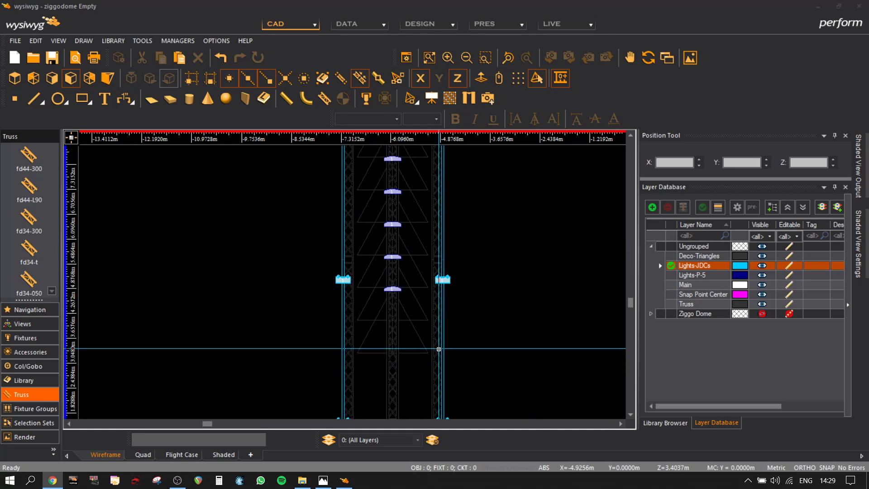
{"action": "middle_click_drag", "start_coordinate": [457, 298], "coordinate": [420, 353]}
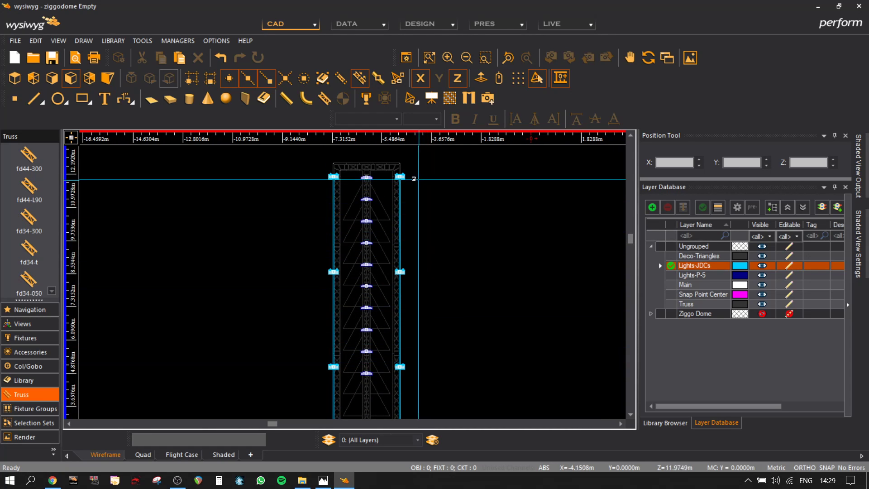
{"action": "scroll", "coordinate": [444, 266], "scroll_direction": "down", "scroll_amount": 1}
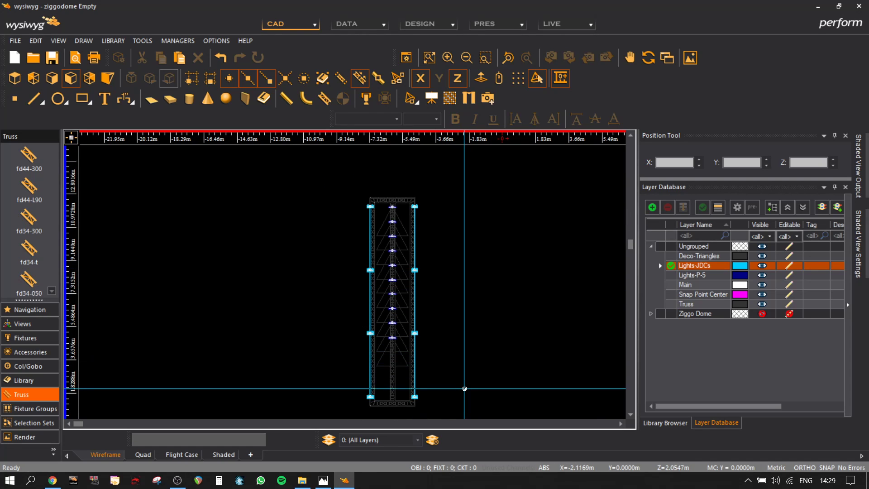
In the plan view, move the whole truss tower, including its snap point, 3.2 m in the negative Y direction.
{"action": "left_click", "coordinate": [16, 82]}
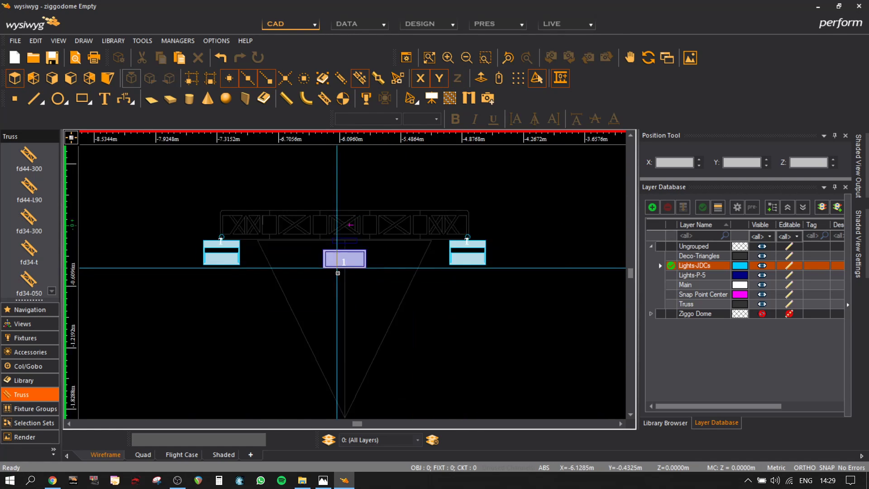
{"action": "left_click_drag", "start_coordinate": [449, 314], "coordinate": [208, 215]}
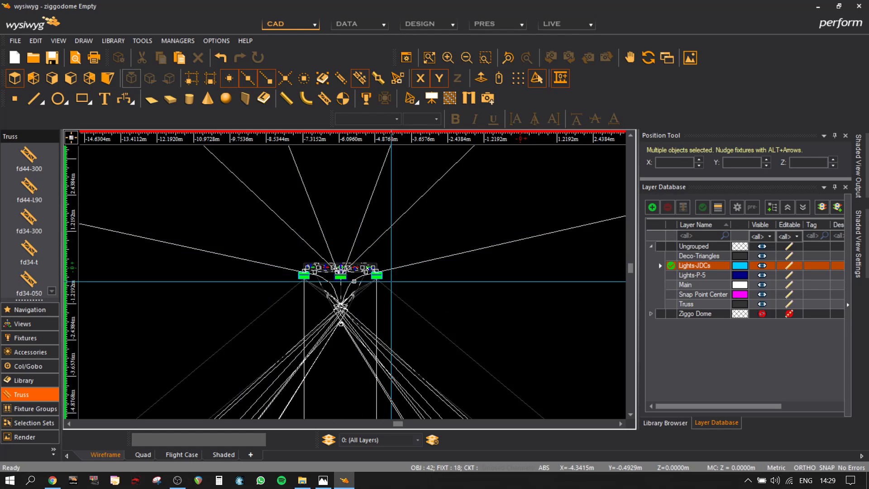
{"action": "scroll", "coordinate": [356, 278], "scroll_direction": "up", "scroll_amount": 4}
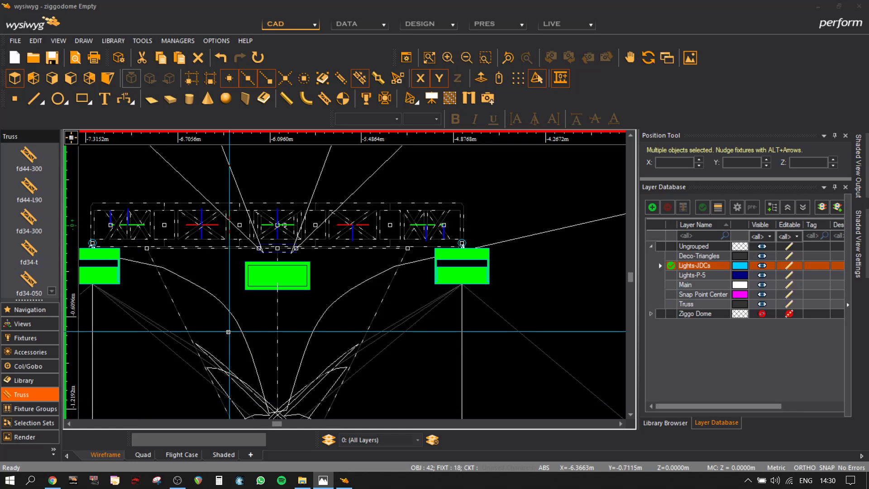
{"action": "middle_click_drag", "start_coordinate": [359, 303], "coordinate": [358, 304]}
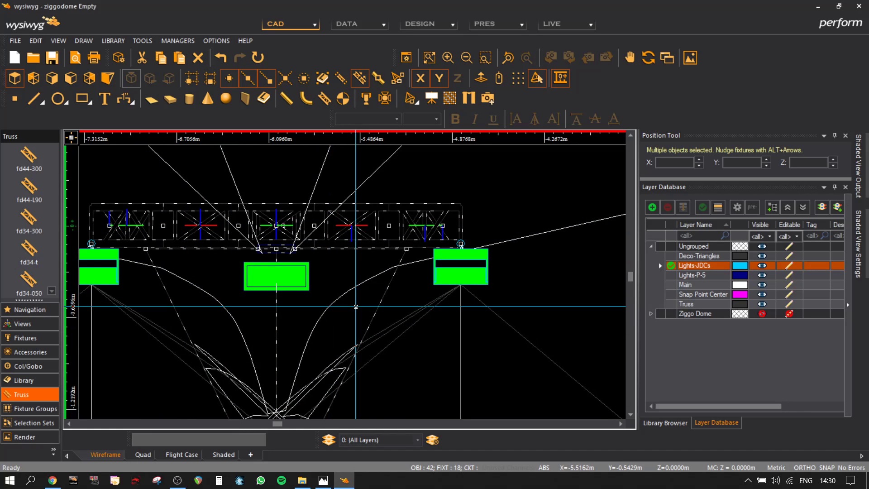
{"action": "key", "text": "ctrl+c"}
{"action": "left_click", "coordinate": [277, 228]}
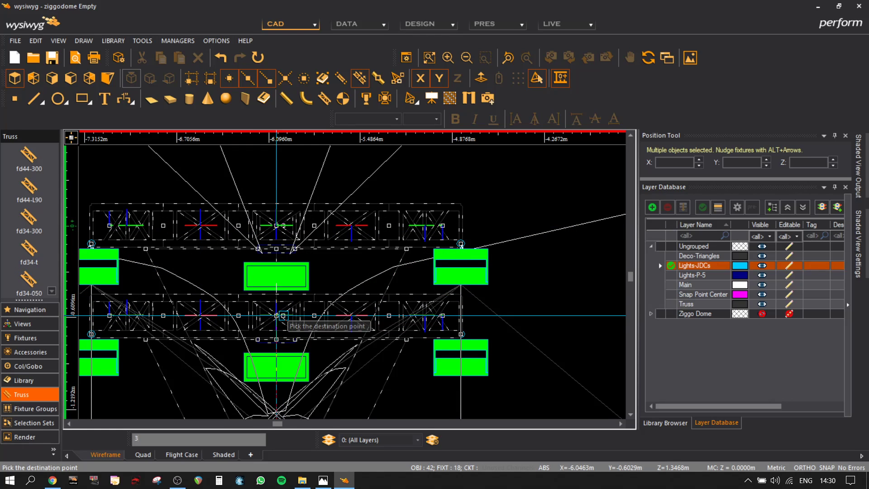
{"action": "left_click", "coordinate": [283, 315]}
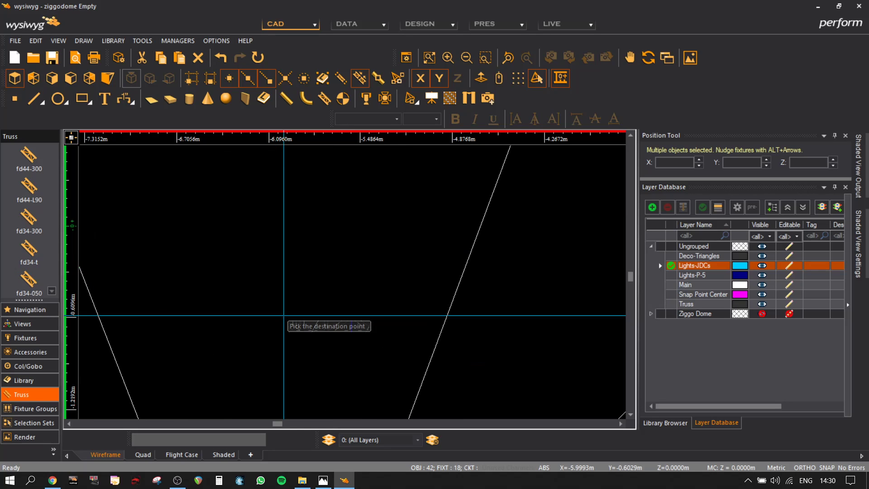
{"action": "scroll", "coordinate": [283, 316], "scroll_direction": "down", "scroll_amount": 6}
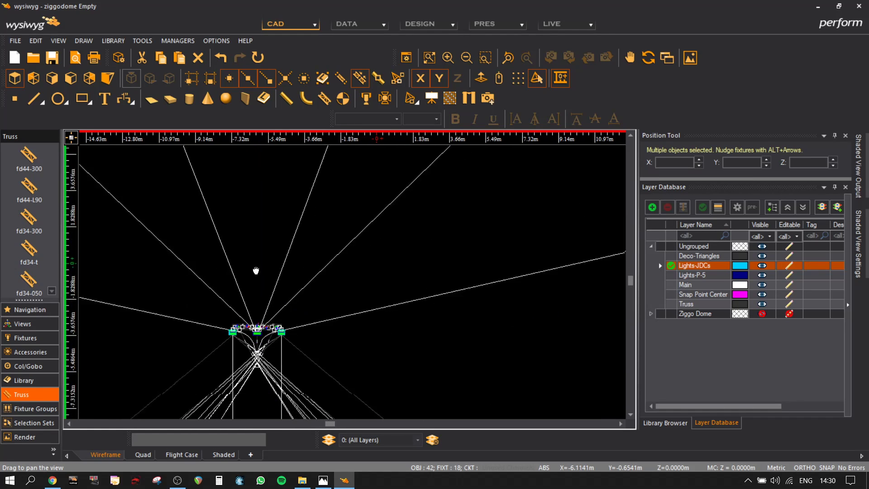
{"action": "scroll", "coordinate": [257, 269], "scroll_direction": "up", "scroll_amount": 4}
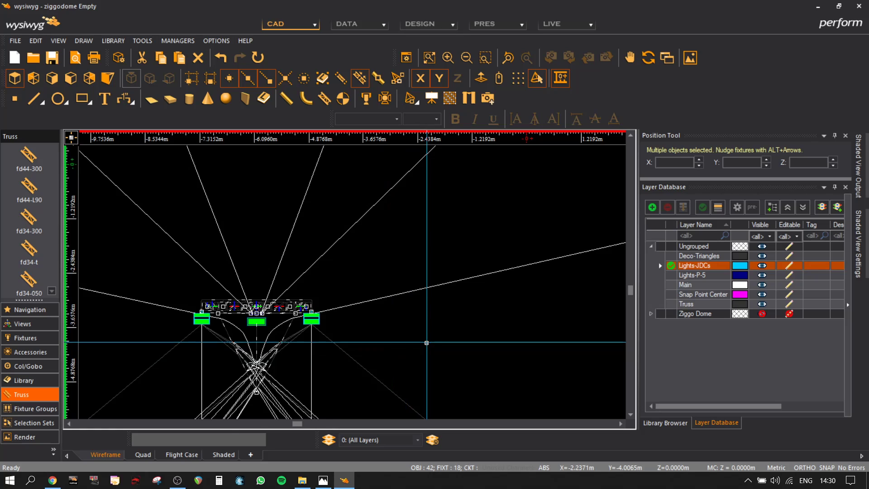
{"action": "left_click", "coordinate": [308, 343]}
{"action": "scroll", "coordinate": [340, 330], "scroll_direction": "down", "scroll_amount": 1}
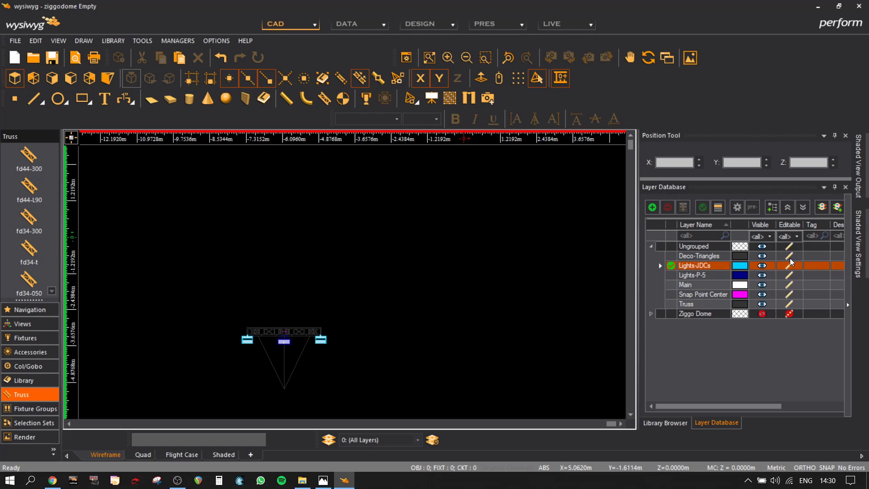
{"action": "left_click_drag", "start_coordinate": [398, 403], "coordinate": [194, 293]}
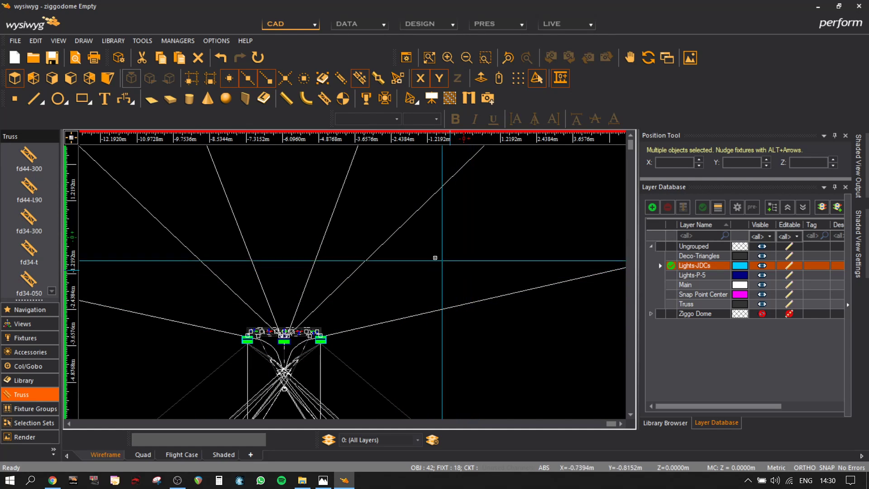
{"action": "right_click", "coordinate": [419, 255]}
{"action": "mouse_move", "coordinate": [471, 327]}
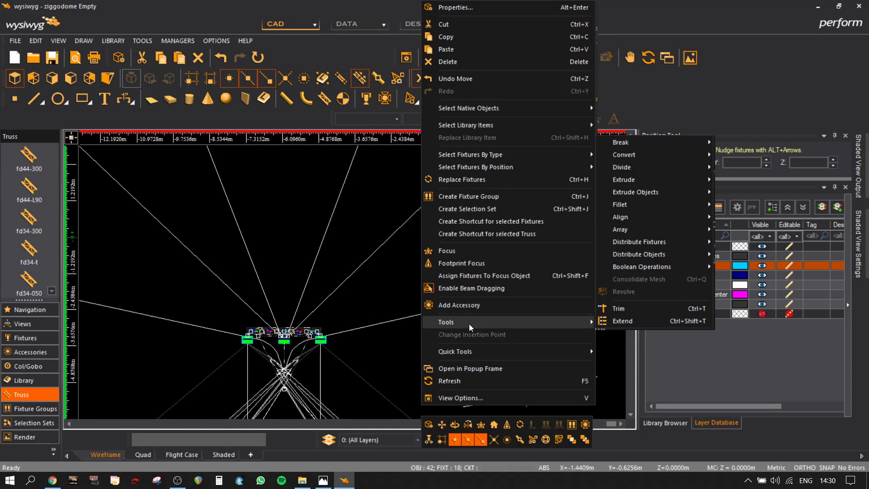
{"action": "mouse_move", "coordinate": [636, 230]}
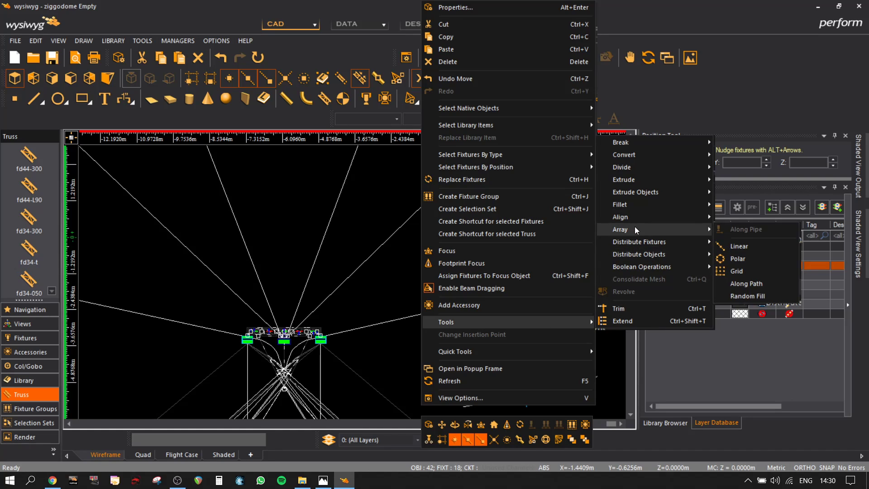
{"action": "left_click", "coordinate": [761, 258]}
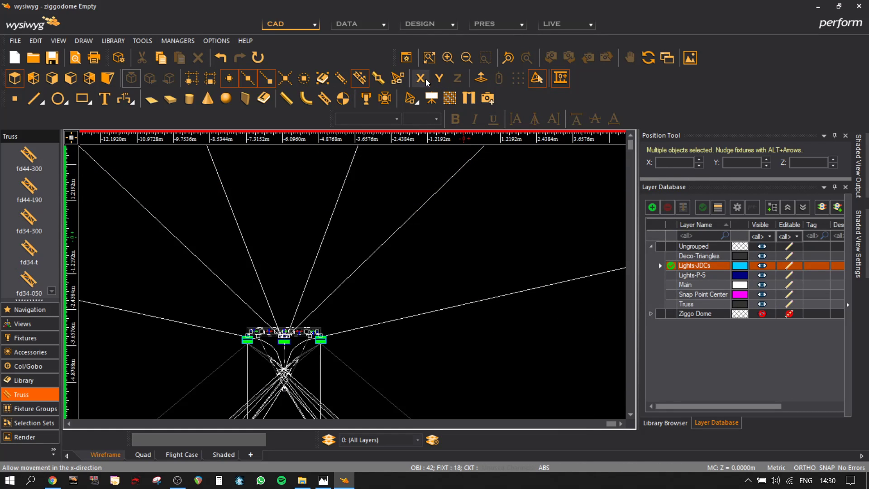
{"action": "middle_click_drag", "start_coordinate": [362, 207], "coordinate": [482, 413]}
{"action": "scroll", "coordinate": [409, 260], "scroll_direction": "down", "scroll_amount": 1}
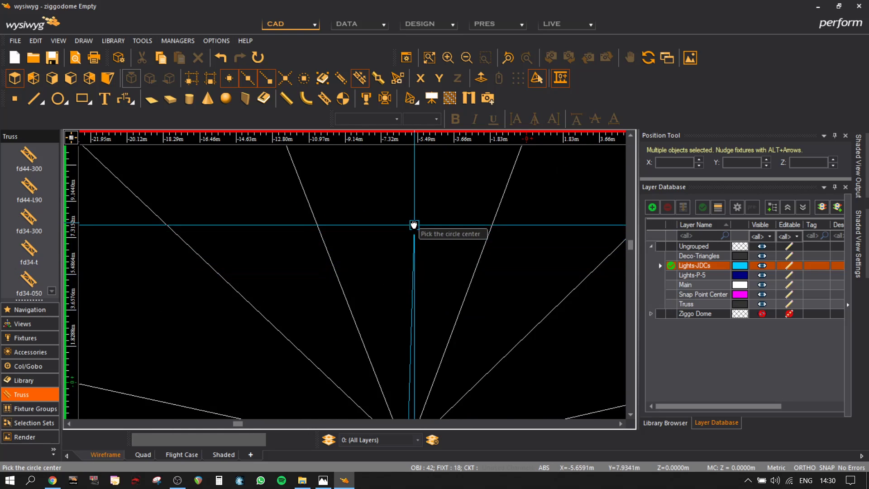
{"action": "scroll", "coordinate": [374, 287], "scroll_direction": "down", "scroll_amount": 3}
{"action": "middle_click_drag", "start_coordinate": [378, 285], "coordinate": [374, 339]}
{"action": "scroll", "coordinate": [374, 338], "scroll_direction": "down", "scroll_amount": 4}
{"action": "scroll", "coordinate": [376, 352], "scroll_direction": "up", "scroll_amount": 4}
{"action": "scroll", "coordinate": [376, 354], "scroll_direction": "up", "scroll_amount": 7}
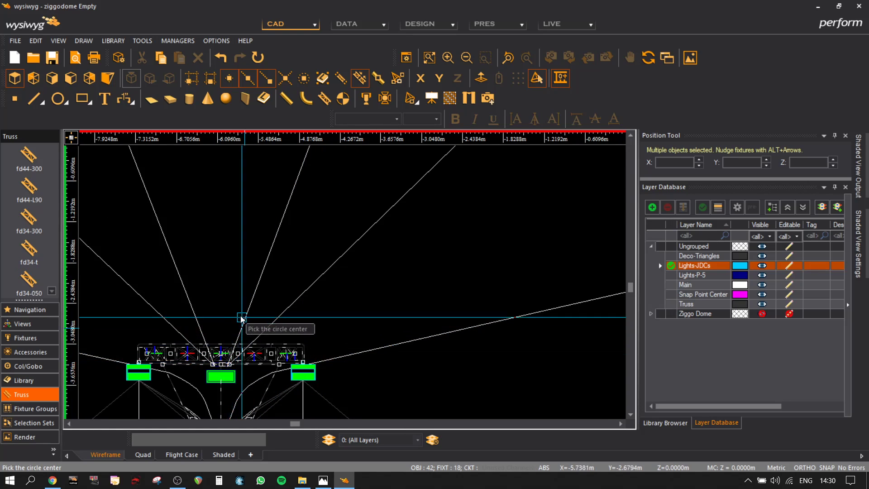
{"action": "key", "text": "Escape"}
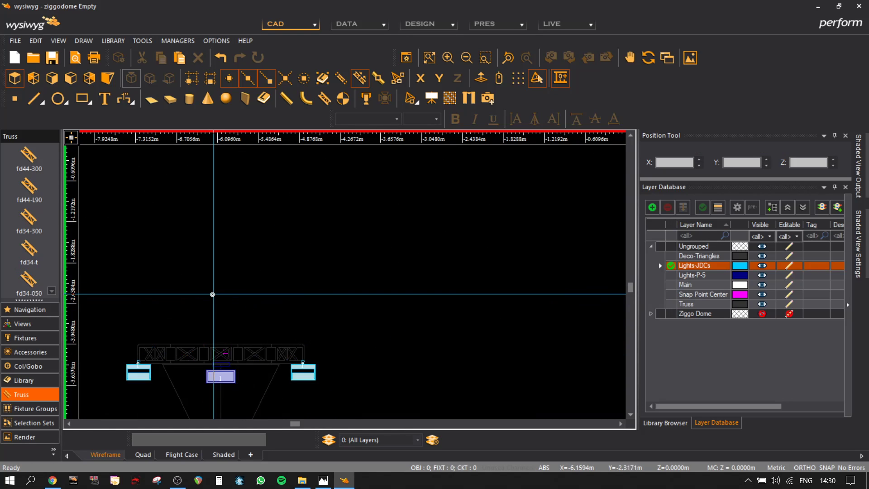
Move only the snap point 3.2 m along Y, away from the tower, to Y 0.
{"action": "scroll", "coordinate": [238, 315], "scroll_direction": "up", "scroll_amount": 8}
{"action": "left_click_drag", "start_coordinate": [228, 319], "coordinate": [207, 310]}
{"action": "key", "text": "ctrl+c"}
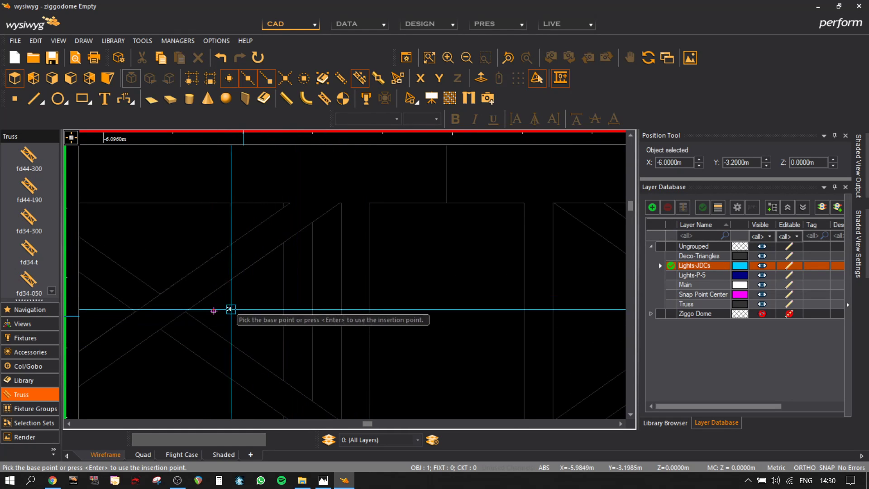
{"action": "left_click", "coordinate": [213, 311]}
{"action": "scroll", "coordinate": [222, 245], "scroll_direction": "down", "scroll_amount": 5}
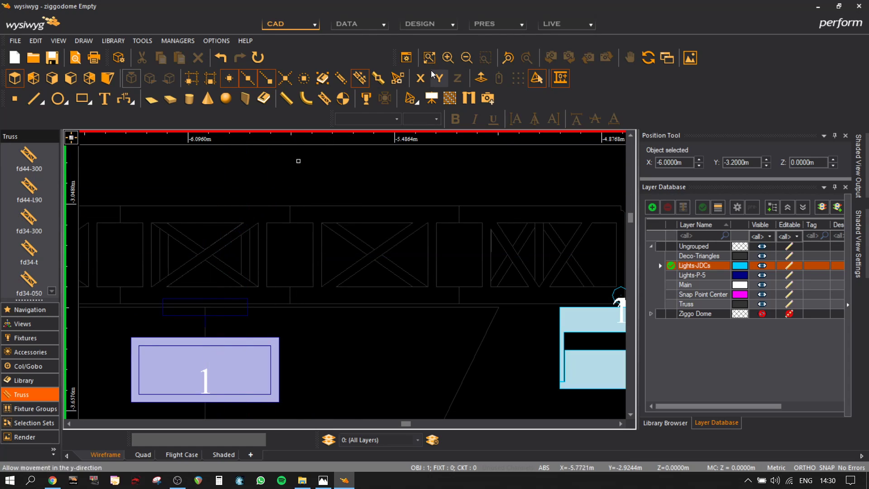
{"action": "scroll", "coordinate": [291, 369], "scroll_direction": "down", "scroll_amount": 4}
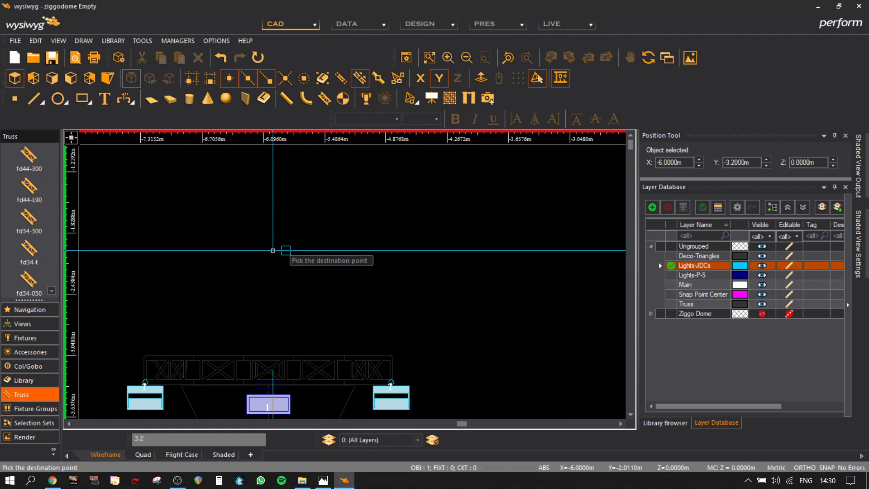
{"action": "key", "text": "Return"}
{"action": "scroll", "coordinate": [297, 233], "scroll_direction": "down", "scroll_amount": 5}
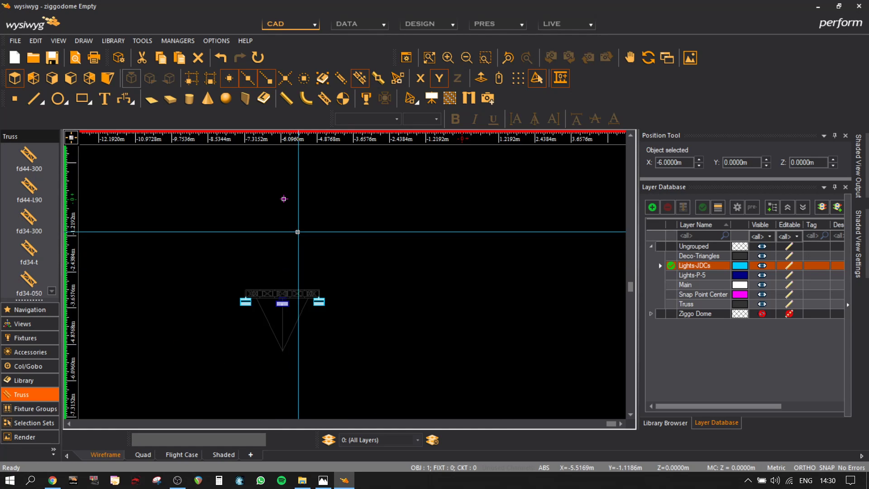
Move the tower without the snap point along X so its truss centre aligns with the snap point at X -6 m.
{"action": "left_click_drag", "start_coordinate": [251, 321], "coordinate": [216, 283]}
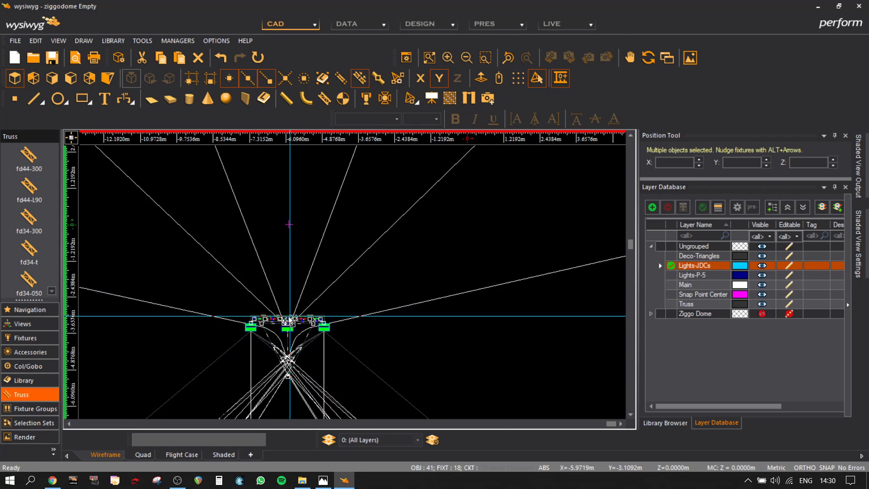
{"action": "scroll", "coordinate": [287, 322], "scroll_direction": "up", "scroll_amount": 7}
{"action": "key", "text": "ctrl+m"}
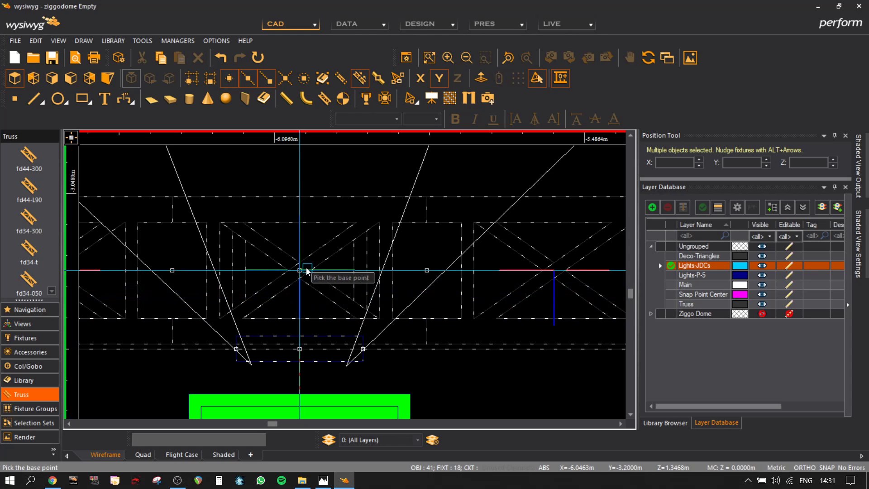
{"action": "left_click", "coordinate": [301, 271]}
{"action": "scroll", "coordinate": [337, 275], "scroll_direction": "down", "scroll_amount": 2}
{"action": "left_click", "coordinate": [398, 161]}
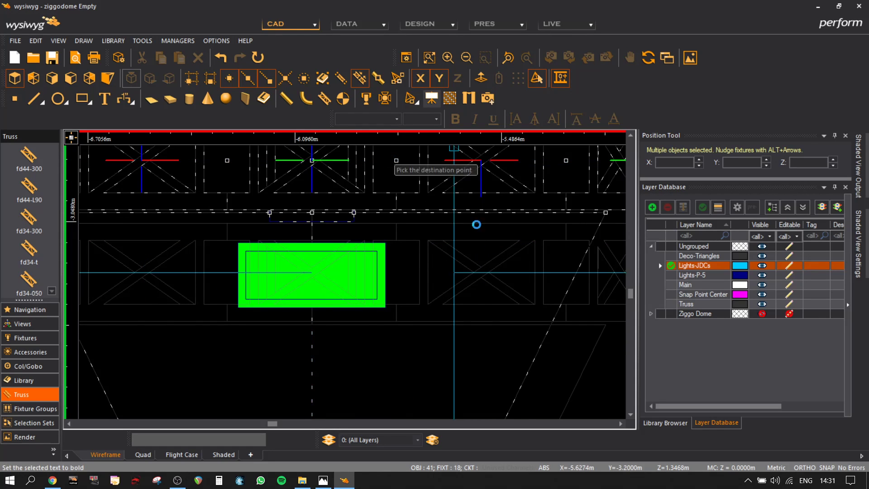
{"action": "scroll", "coordinate": [457, 235], "scroll_direction": "down", "scroll_amount": 3}
{"action": "scroll", "coordinate": [394, 266], "scroll_direction": "down", "scroll_amount": 2}
{"action": "middle_click_drag", "start_coordinate": [410, 217], "coordinate": [349, 397]}
{"action": "left_click", "coordinate": [335, 239]}
Try a polar array of the selected truss tower around the snap point with 8 items, a 360° fill angle and rotated objects.
{"action": "scroll", "coordinate": [414, 372], "scroll_direction": "down", "scroll_amount": 2}
{"action": "middle_click_drag", "start_coordinate": [418, 360], "coordinate": [418, 282]}
{"action": "right_click", "coordinate": [432, 264]}
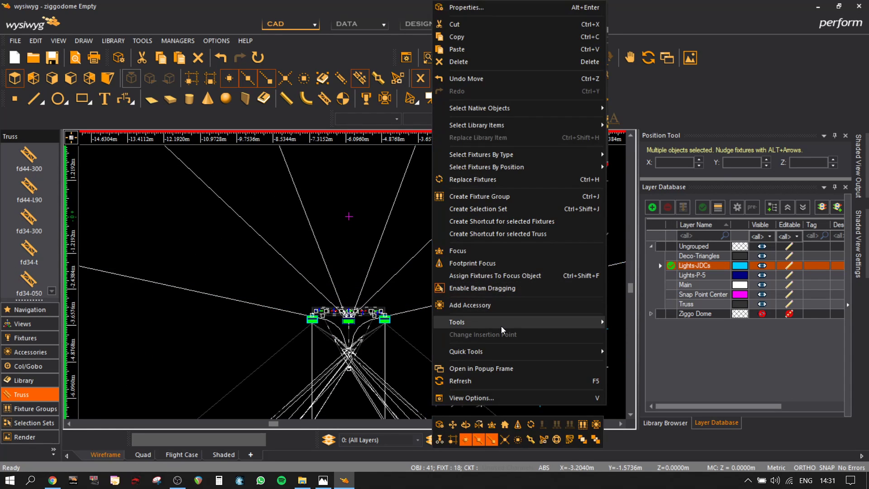
{"action": "mouse_move", "coordinate": [500, 326]}
{"action": "mouse_move", "coordinate": [644, 228]}
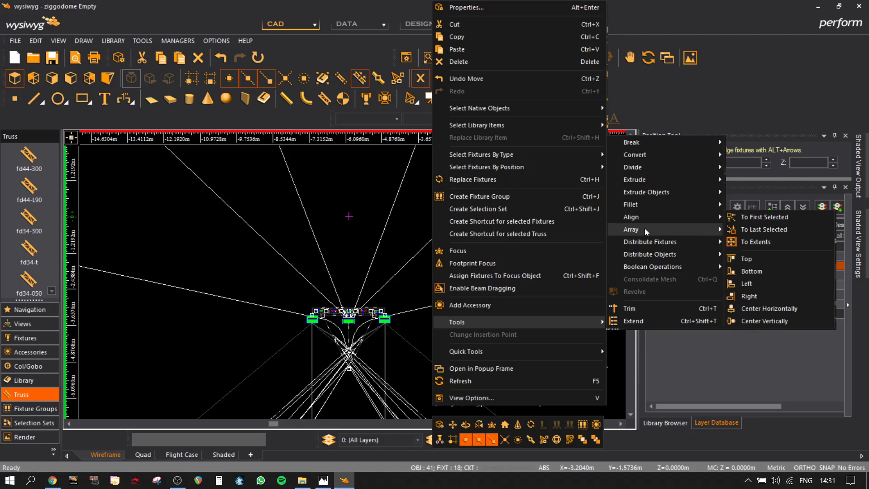
{"action": "left_click", "coordinate": [757, 260]}
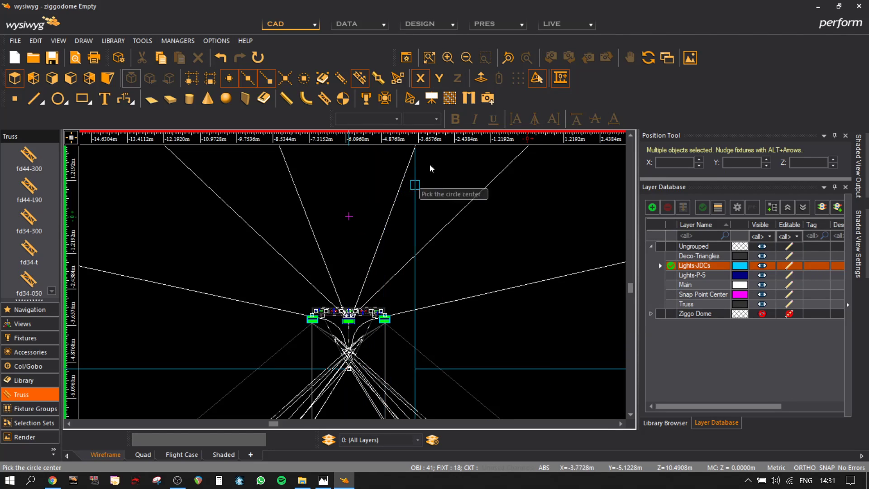
{"action": "left_click", "coordinate": [350, 219]}
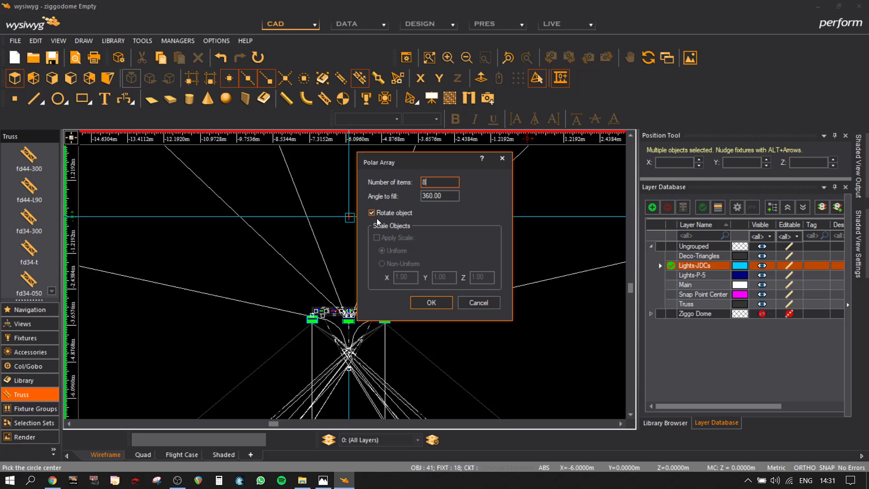
{"action": "left_click", "coordinate": [431, 303]}
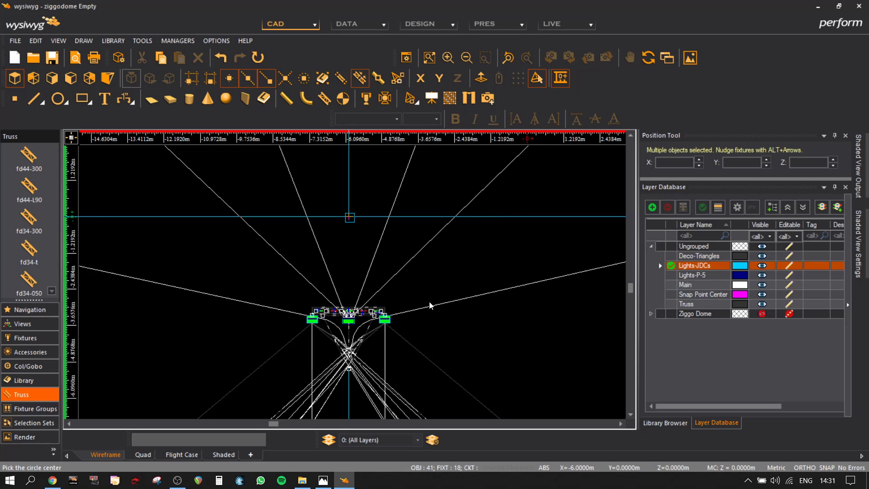
Examine the corners of the truss ring for overlap between the JDC fixtures of neighbouring towers.
{"action": "scroll", "coordinate": [430, 306], "scroll_direction": "up", "scroll_amount": 3}
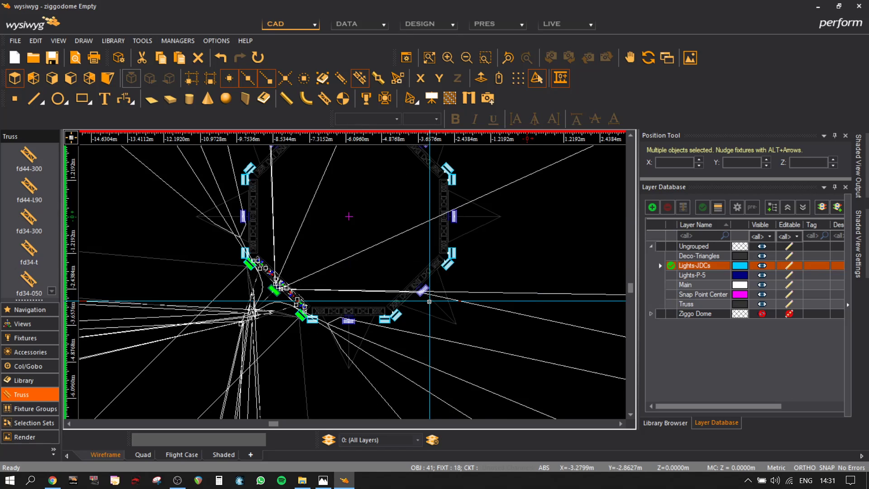
{"action": "scroll", "coordinate": [453, 271], "scroll_direction": "up", "scroll_amount": 2}
{"action": "scroll", "coordinate": [442, 236], "scroll_direction": "up", "scroll_amount": 3}
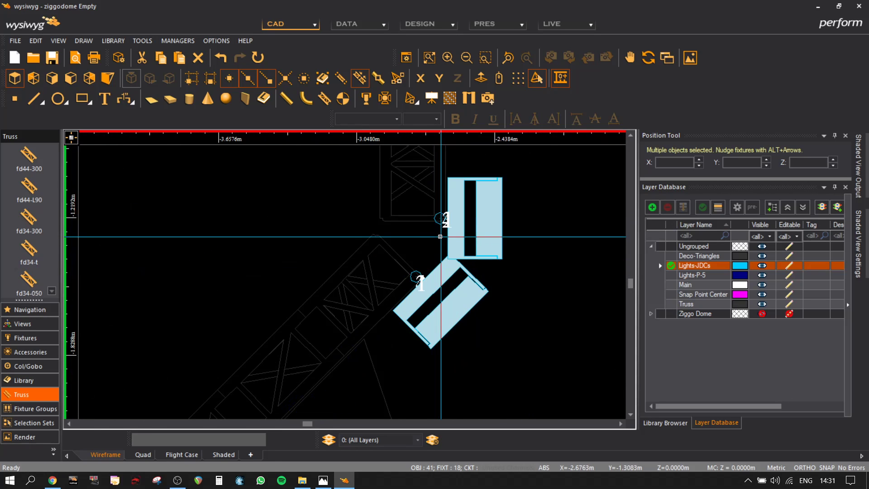
{"action": "scroll", "coordinate": [373, 239], "scroll_direction": "down", "scroll_amount": 2}
{"action": "middle_click_drag", "start_coordinate": [210, 351], "coordinate": [327, 218]}
{"action": "scroll", "coordinate": [306, 287], "scroll_direction": "up", "scroll_amount": 3}
{"action": "scroll", "coordinate": [303, 289], "scroll_direction": "down", "scroll_amount": 5}
{"action": "middle_click_drag", "start_coordinate": [209, 254], "coordinate": [398, 342]}
{"action": "scroll", "coordinate": [293, 317], "scroll_direction": "up", "scroll_amount": 5}
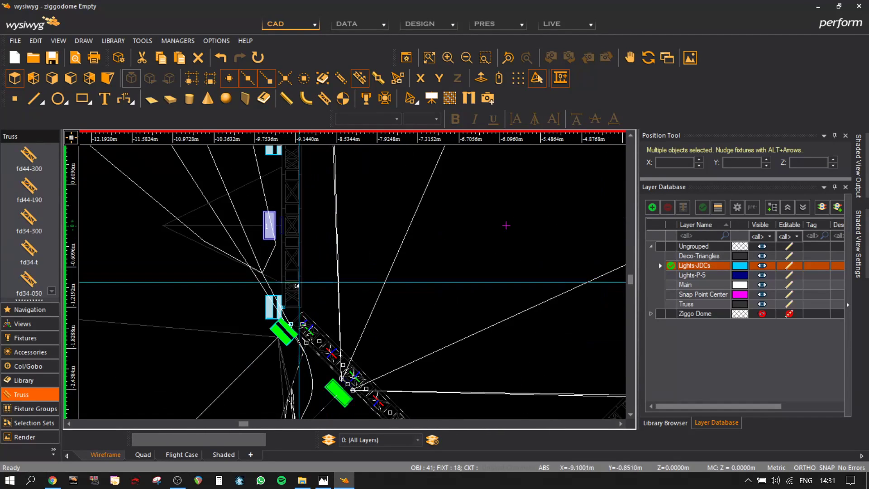
{"action": "scroll", "coordinate": [257, 357], "scroll_direction": "up", "scroll_amount": 1}
{"action": "scroll", "coordinate": [254, 353], "scroll_direction": "up", "scroll_amount": 1}
{"action": "scroll", "coordinate": [254, 354], "scroll_direction": "up", "scroll_amount": 1}
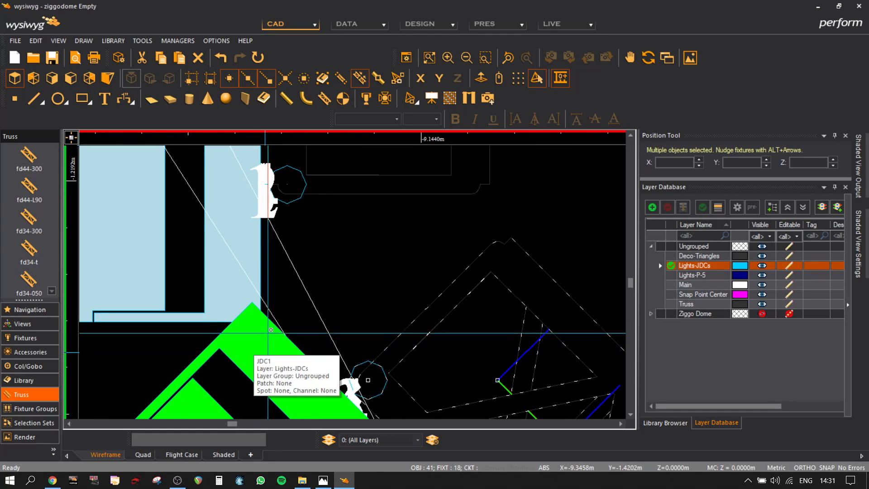
{"action": "scroll", "coordinate": [287, 313], "scroll_direction": "down", "scroll_amount": 6}
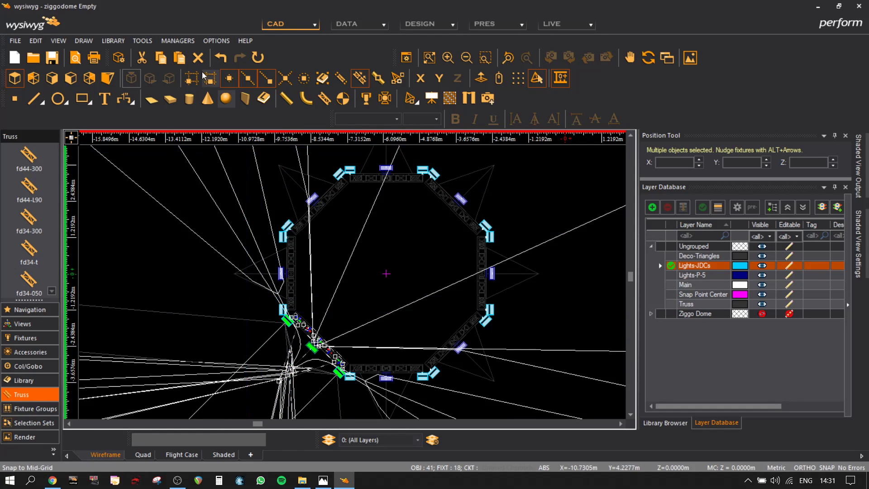
Undo the polar array and move the tower without the snap point slightly farther away from it in the negative Y direction.
{"action": "key", "text": "ctrl+z"}
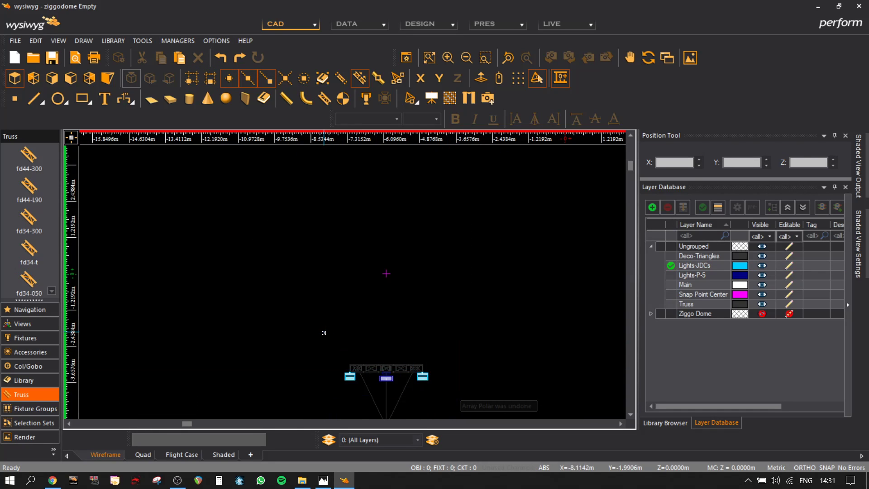
{"action": "key", "text": "ctrl+a"}
{"action": "key", "text": "ctrl+m"}
{"action": "left_click", "coordinate": [387, 370]}
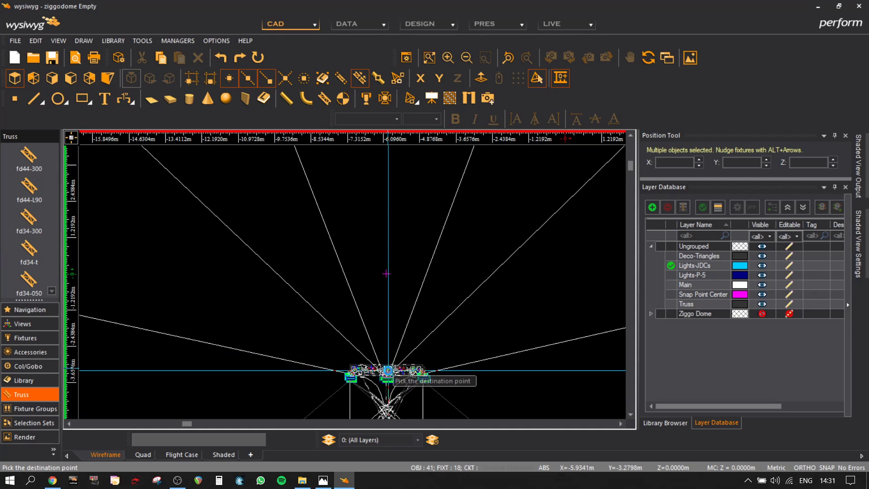
{"action": "left_click", "coordinate": [435, 81]}
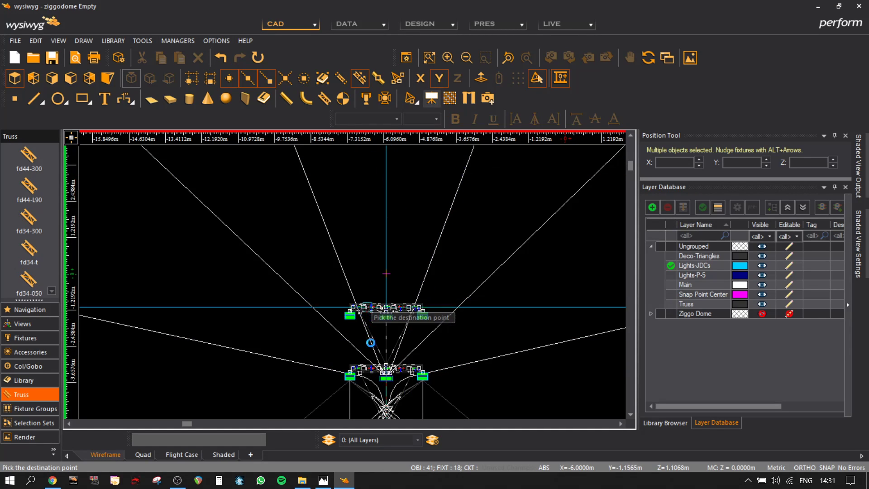
{"action": "left_click", "coordinate": [387, 373]}
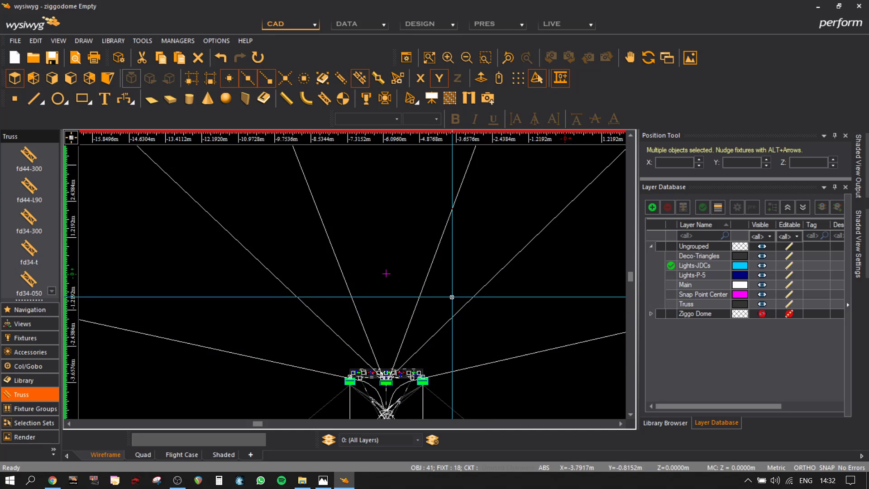
Create a polar array of the selected tower around the snap point with 8 items, and clear the selection.
{"action": "right_click", "coordinate": [452, 295]}
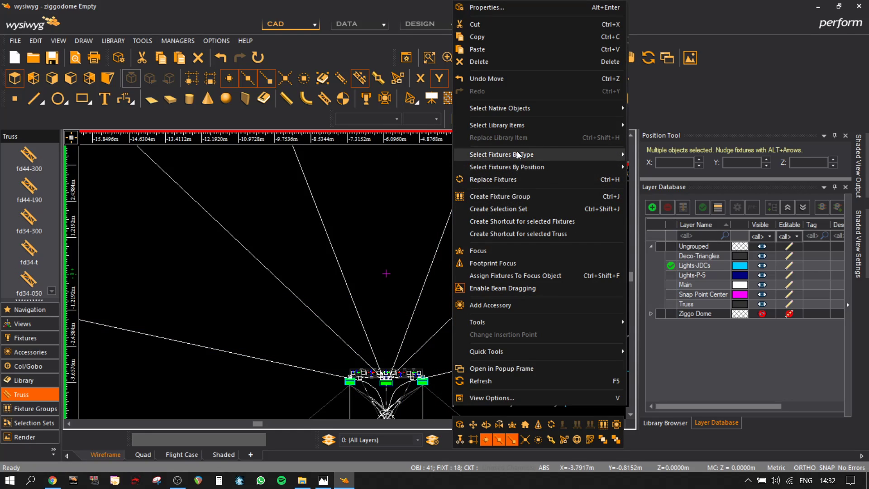
{"action": "mouse_move", "coordinate": [501, 322]}
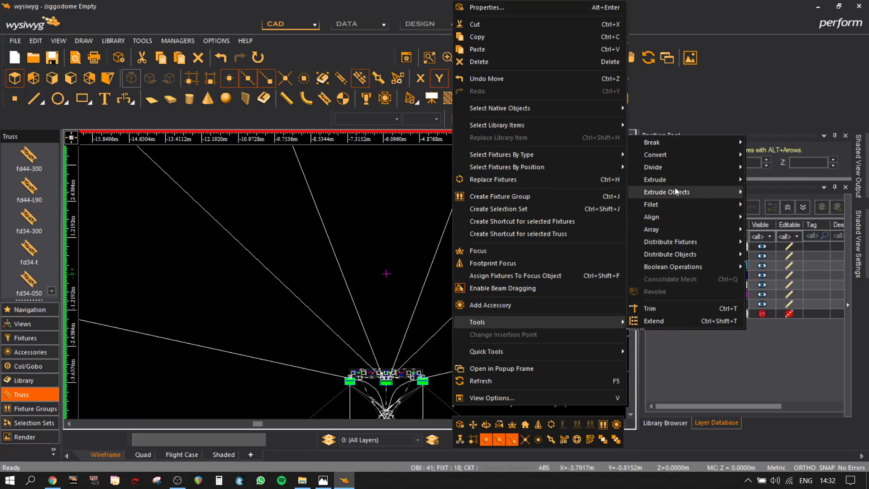
{"action": "mouse_move", "coordinate": [661, 235]}
{"action": "left_click", "coordinate": [770, 258]}
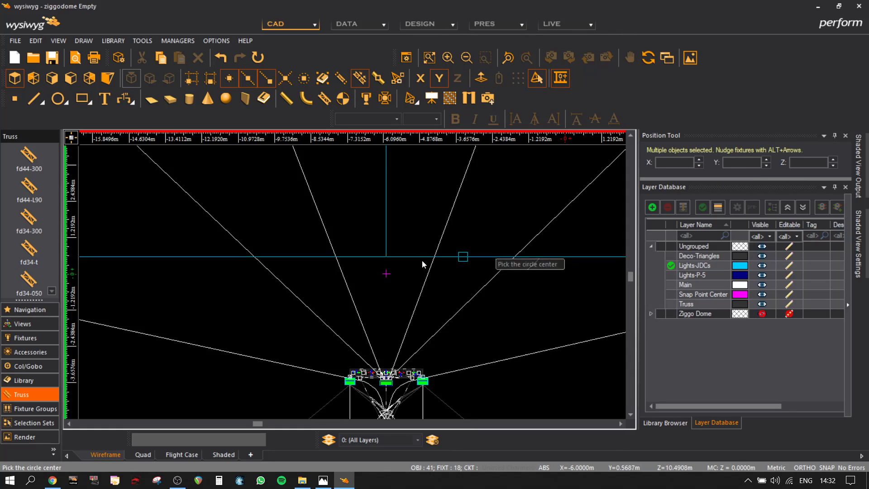
{"action": "left_click", "coordinate": [386, 274]}
{"action": "type", "text": "8"}
{"action": "key", "text": "Return"}
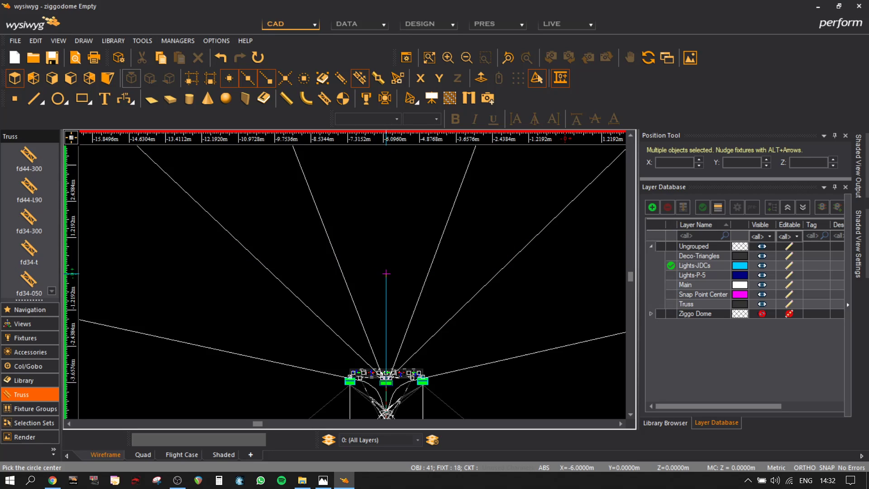
{"action": "scroll", "coordinate": [513, 327], "scroll_direction": "up", "scroll_amount": 3}
{"action": "scroll", "coordinate": [513, 327], "scroll_direction": "down", "scroll_amount": 3}
{"action": "left_click", "coordinate": [408, 289]}
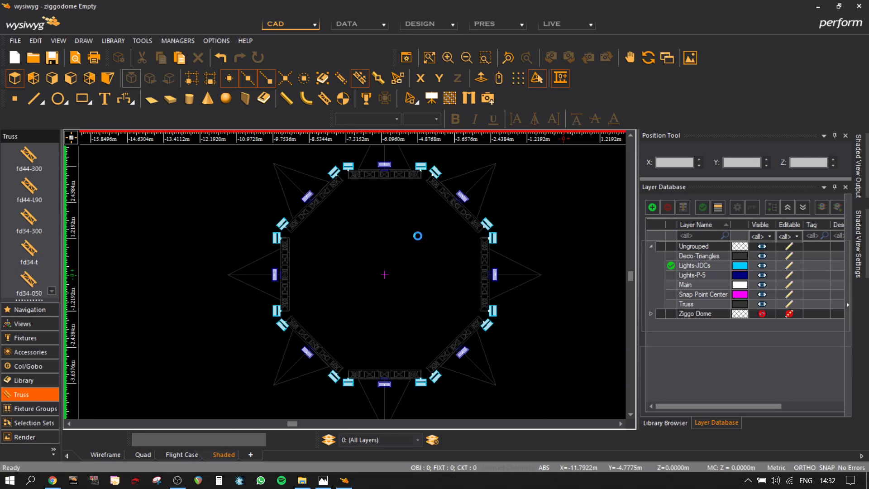
Open the shaded view and make the Ziggo Dome layer visible around the ring of towers.
{"action": "left_click", "coordinate": [224, 455]}
{"action": "mouse_move", "coordinate": [424, 317]}
{"action": "left_mouse_down"}
{"action": "mouse_move", "coordinate": [450, 344]}
{"action": "mouse_move", "coordinate": [498, 252]}
{"action": "mouse_move", "coordinate": [571, 221]}
{"action": "mouse_move", "coordinate": [518, 260]}
{"action": "mouse_move", "coordinate": [515, 281]}
{"action": "mouse_move", "coordinate": [520, 237]}
{"action": "mouse_move", "coordinate": [498, 209]}
{"action": "mouse_move", "coordinate": [392, 239]}
{"action": "mouse_move", "coordinate": [342, 295]}
{"action": "mouse_move", "coordinate": [413, 318]}
{"action": "mouse_move", "coordinate": [563, 284]}
{"action": "mouse_move", "coordinate": [576, 237]}
{"action": "mouse_move", "coordinate": [483, 273]}
{"action": "left_mouse_up"}
{"action": "left_click", "coordinate": [763, 314]}
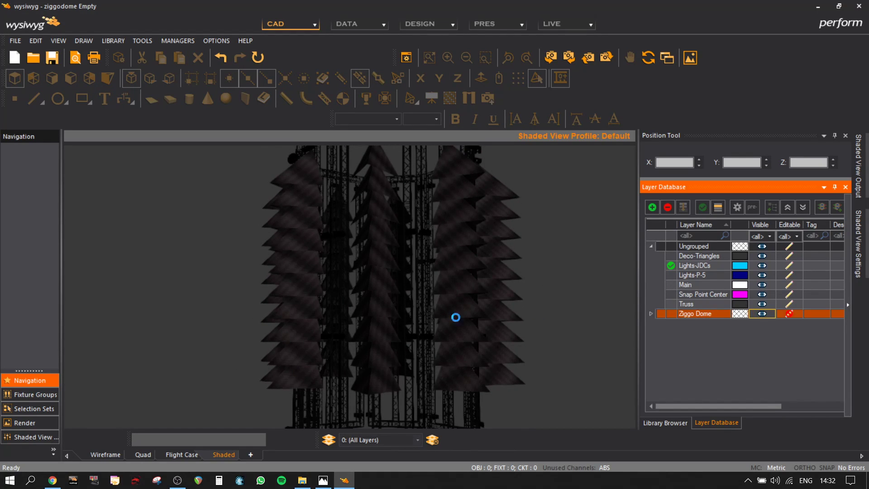
{"action": "left_click_drag", "start_coordinate": [538, 250], "coordinate": [482, 245]}
Brighten the shaded view through its view options and inspect the ring of towers from several angles.
{"action": "right_click", "coordinate": [434, 255]}
{"action": "left_click", "coordinate": [471, 284]}
{"action": "left_click_drag", "start_coordinate": [440, 78], "coordinate": [482, 74]}
{"action": "left_click", "coordinate": [557, 417]}
{"action": "mouse_move", "coordinate": [336, 277]}
{"action": "left_mouse_down"}
{"action": "mouse_move", "coordinate": [406, 210]}
{"action": "mouse_move", "coordinate": [444, 270]}
{"action": "mouse_move", "coordinate": [432, 268]}
{"action": "mouse_move", "coordinate": [435, 332]}
{"action": "mouse_move", "coordinate": [433, 290]}
{"action": "mouse_move", "coordinate": [514, 207]}
{"action": "mouse_move", "coordinate": [509, 278]}
{"action": "mouse_move", "coordinate": [492, 203]}
{"action": "mouse_move", "coordinate": [588, 287]}
{"action": "mouse_move", "coordinate": [520, 317]}
{"action": "mouse_move", "coordinate": [160, 245]}
{"action": "mouse_move", "coordinate": [390, 258]}
{"action": "mouse_move", "coordinate": [524, 222]}
{"action": "mouse_move", "coordinate": [470, 271]}
{"action": "left_mouse_up"}
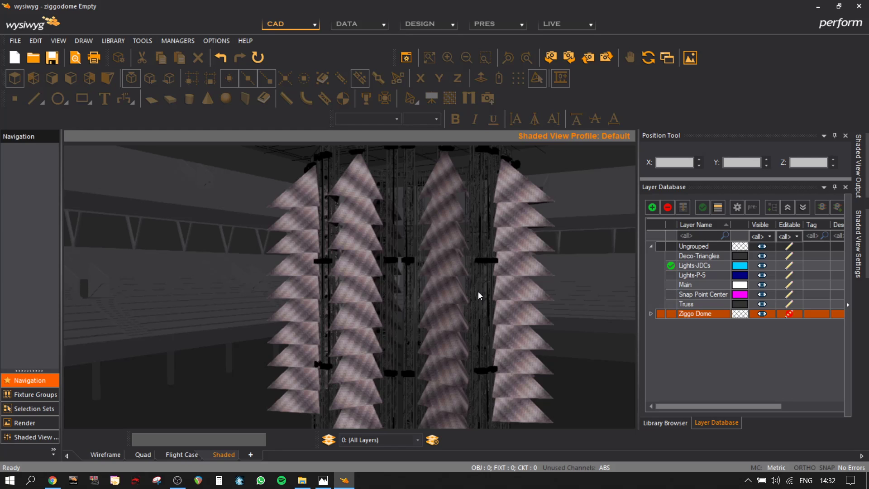
{"action": "mouse_move", "coordinate": [475, 261]}
{"action": "left_mouse_down"}
{"action": "mouse_move", "coordinate": [469, 225]}
{"action": "mouse_move", "coordinate": [485, 229]}
{"action": "mouse_move", "coordinate": [481, 274]}
{"action": "mouse_move", "coordinate": [479, 208]}
{"action": "mouse_move", "coordinate": [482, 271]}
{"action": "mouse_move", "coordinate": [303, 271]}
{"action": "left_mouse_up"}
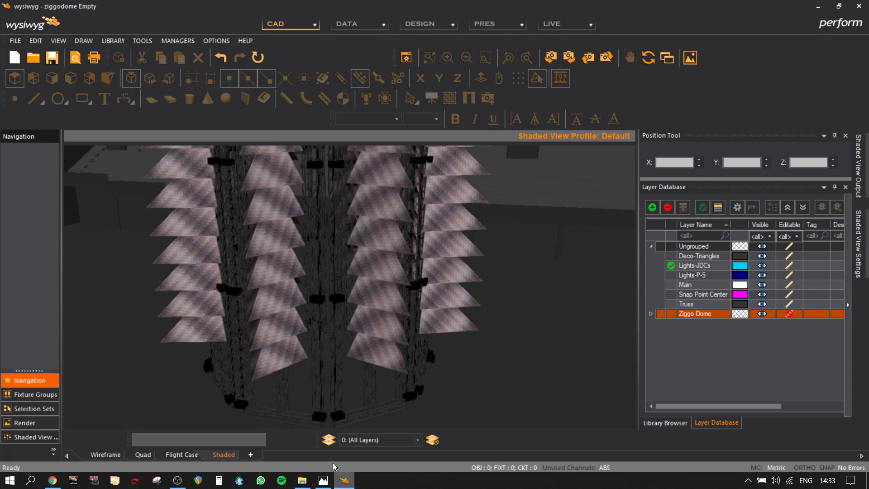
Return to the wireframe, change it to the front elevation and hide the Ziggo Dome layer.
{"action": "left_click", "coordinate": [323, 479]}
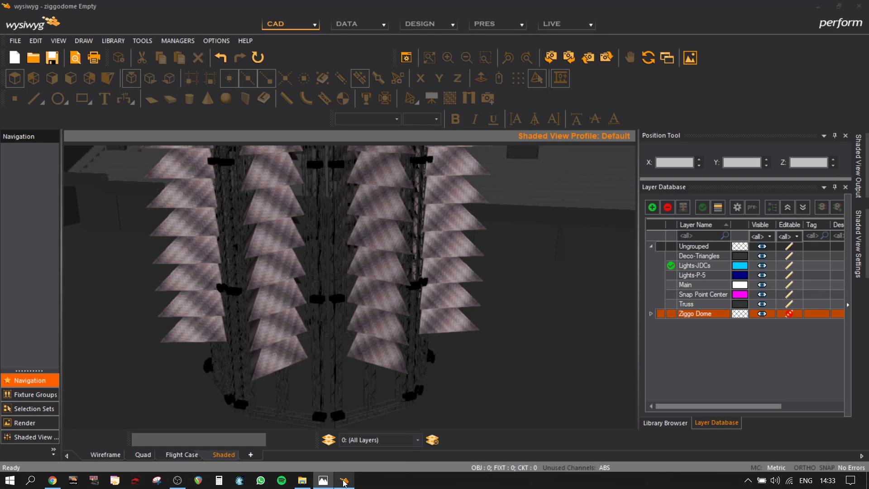
{"action": "left_click", "coordinate": [344, 480]}
{"action": "left_click", "coordinate": [107, 456]}
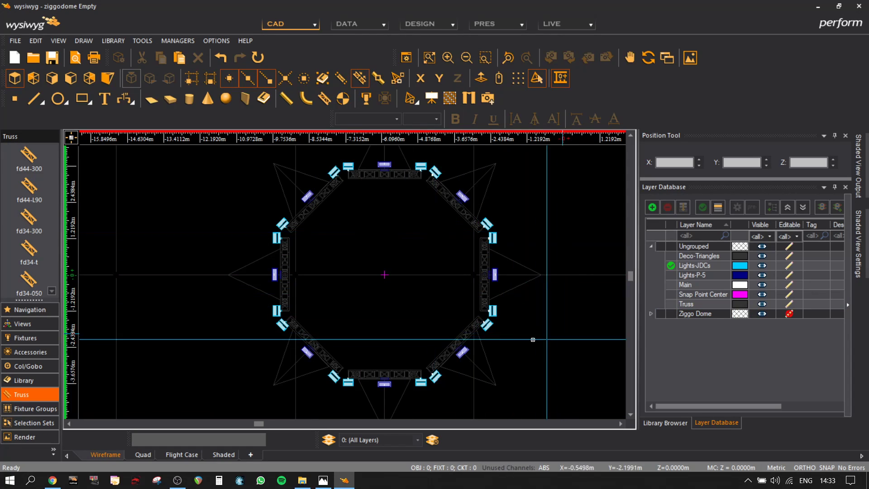
{"action": "left_click", "coordinate": [71, 79]}
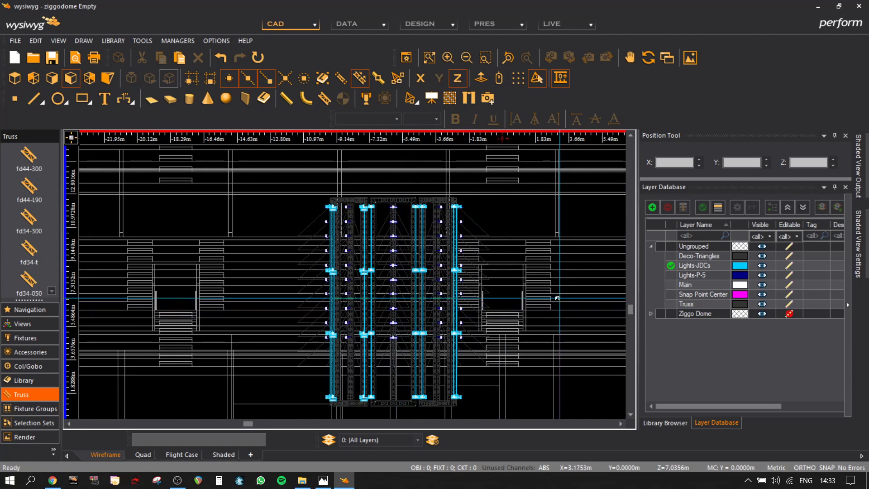
{"action": "left_click", "coordinate": [763, 314]}
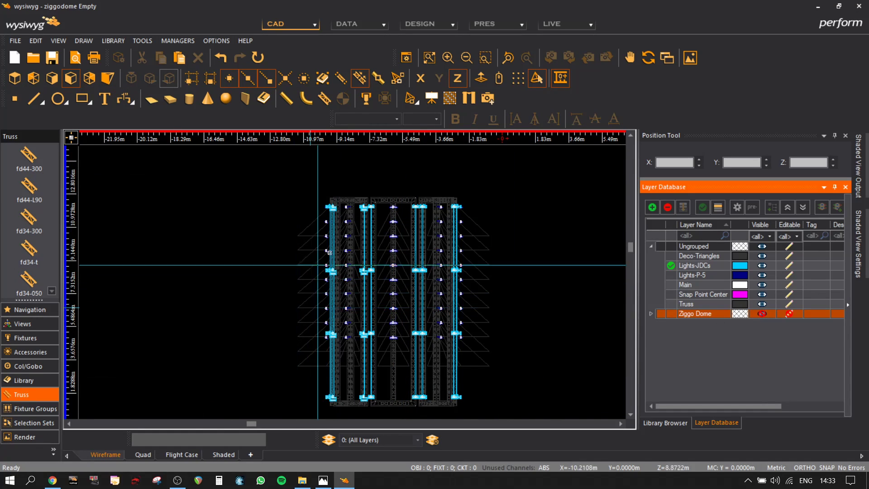
{"action": "left_click", "coordinate": [15, 40]}
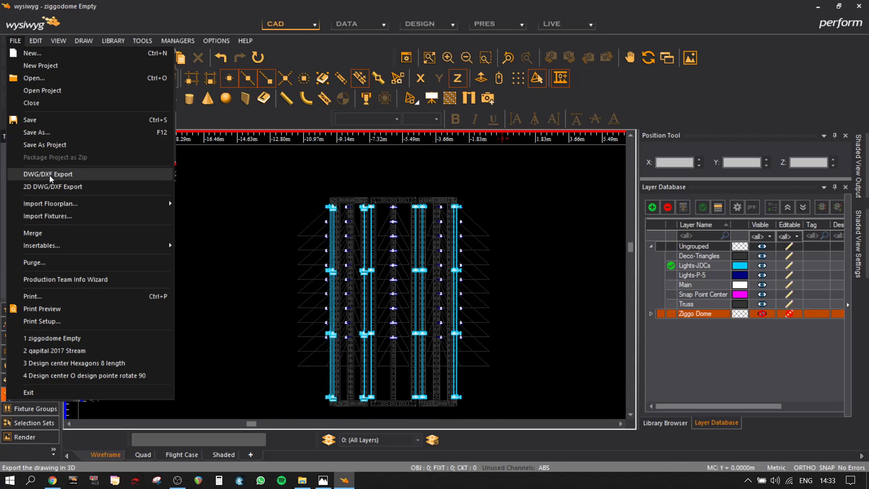
{"action": "mouse_move", "coordinate": [40, 245]}
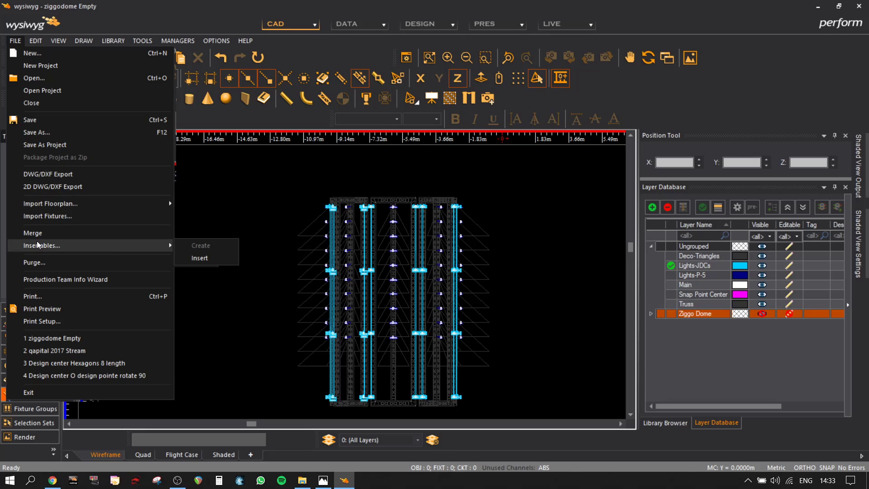
{"action": "left_click", "coordinate": [204, 259]}
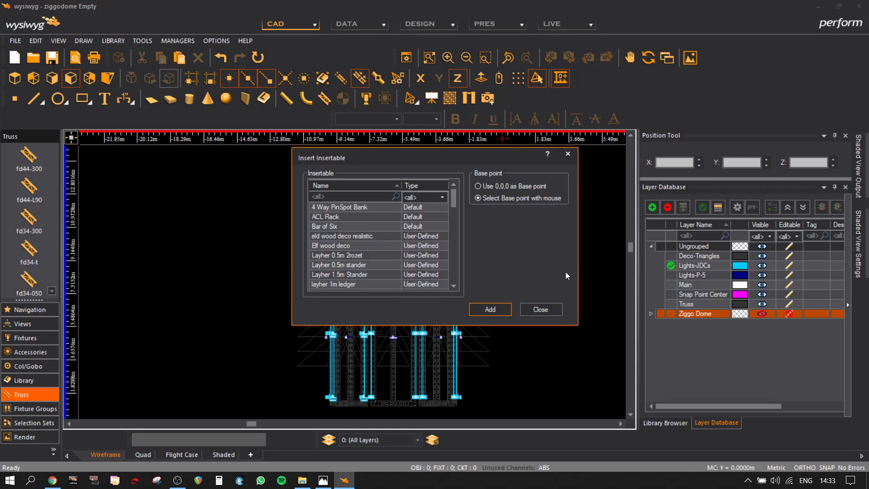
{"action": "left_click", "coordinate": [568, 155]}
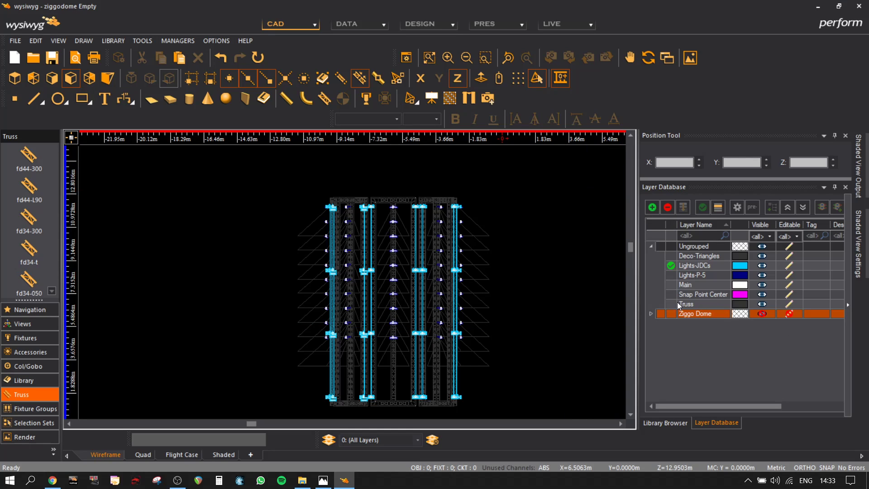
Make Truss the active layer.
{"action": "left_click", "coordinate": [681, 313]}
{"action": "left_click", "coordinate": [696, 305]}
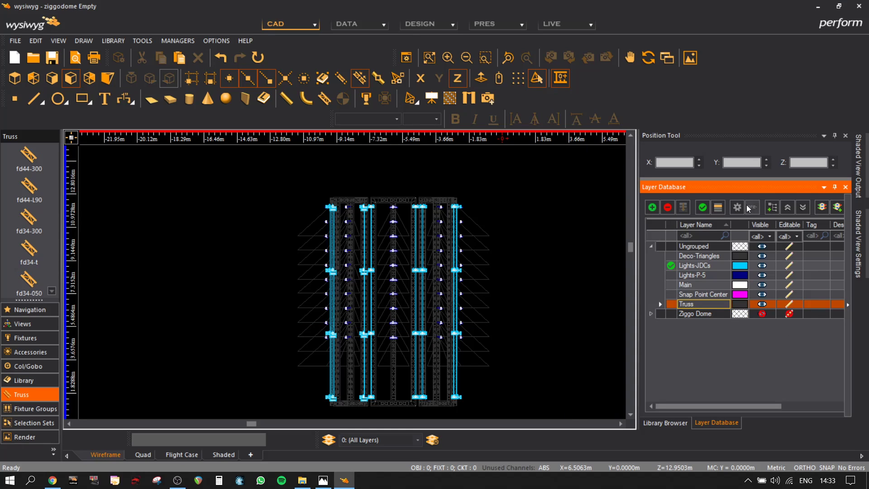
{"action": "left_click", "coordinate": [704, 208]}
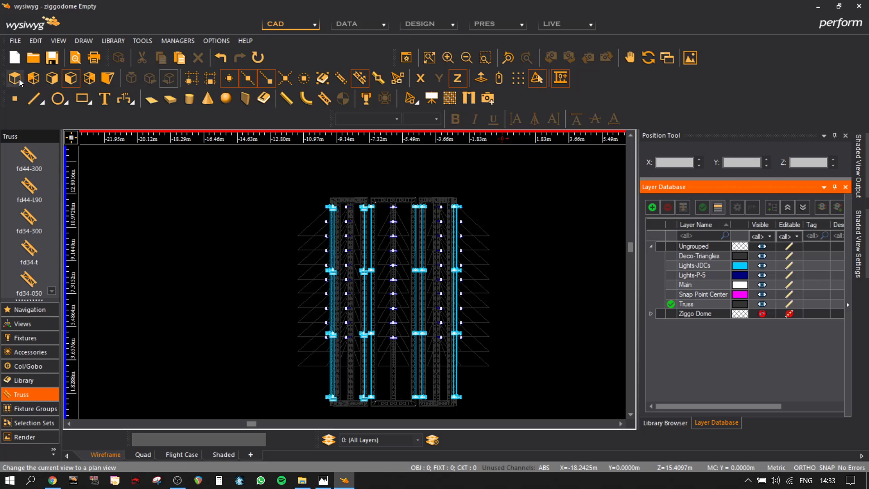
In plan view, measure vertically from the center snap point to the midpoint of the rear truss with a linear dimension on the Dimensions layer.
{"action": "scroll", "coordinate": [416, 178], "scroll_direction": "up", "scroll_amount": 2}
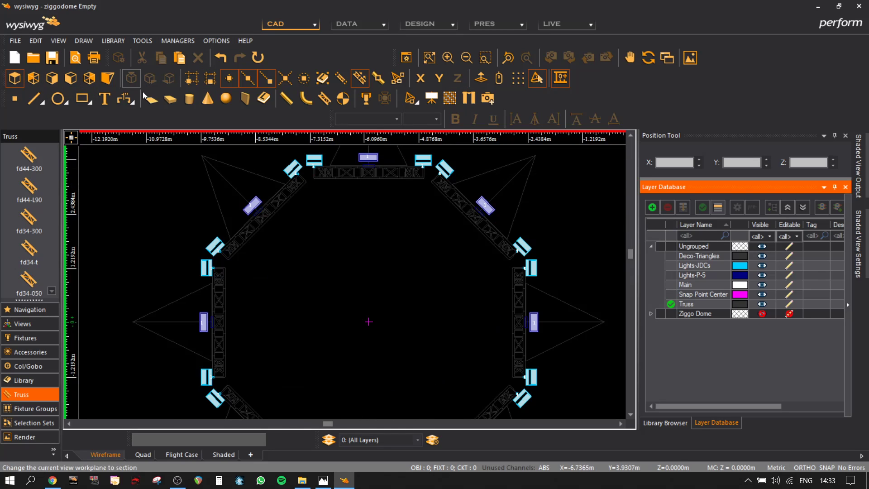
{"action": "left_click", "coordinate": [122, 99]}
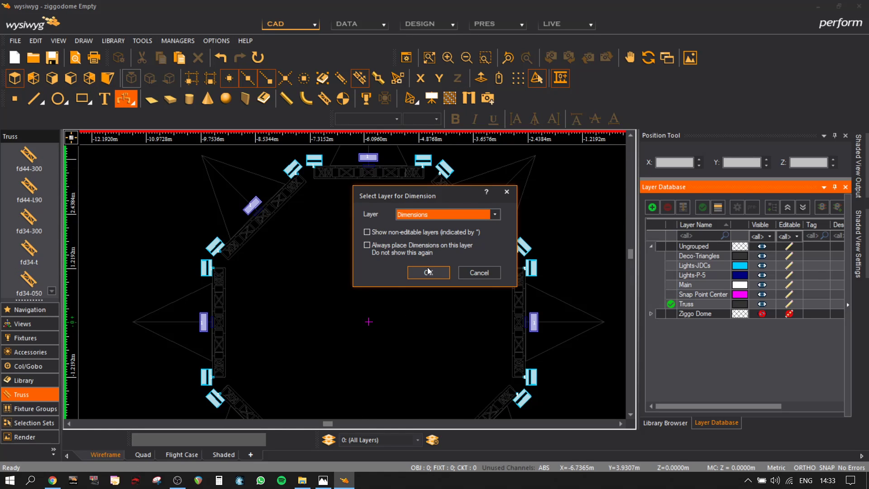
{"action": "left_click", "coordinate": [428, 268]}
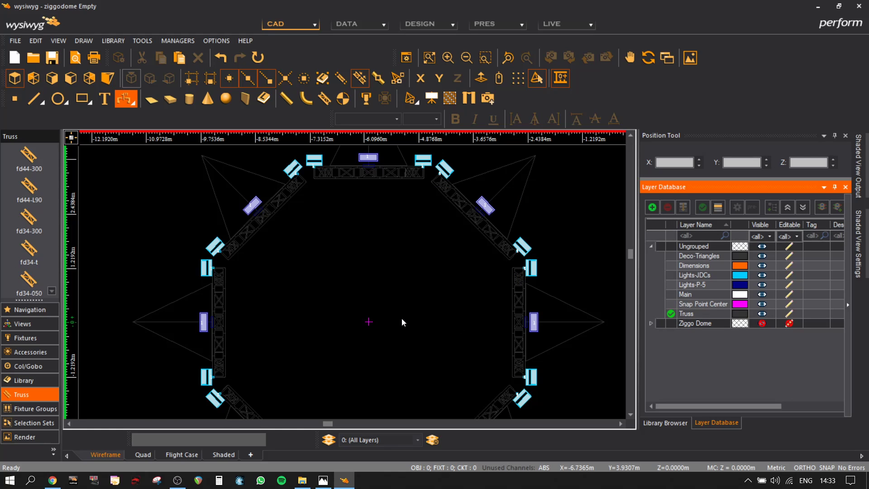
{"action": "left_click", "coordinate": [368, 321]}
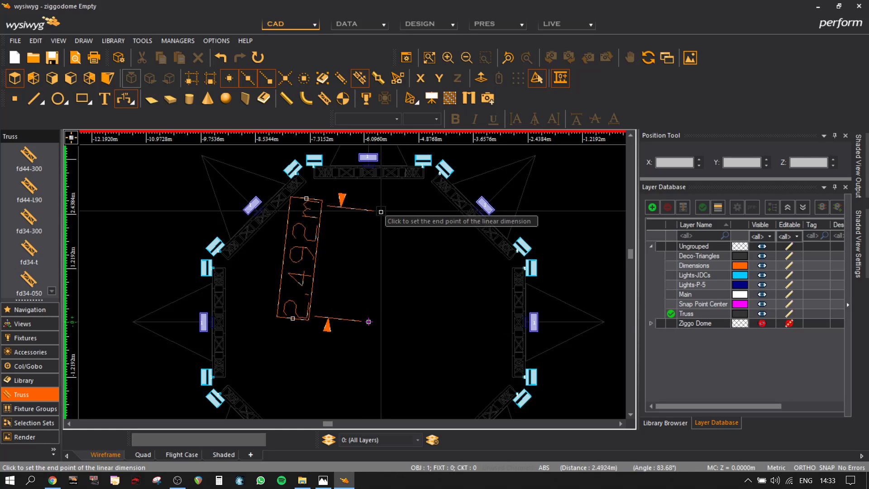
{"action": "middle_click_drag", "start_coordinate": [377, 224], "coordinate": [375, 247]}
{"action": "left_click", "coordinate": [439, 80]}
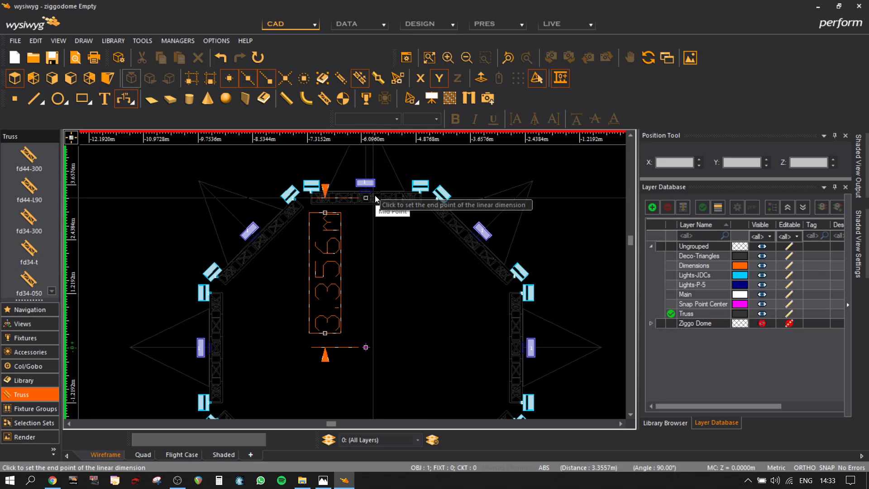
{"action": "key", "text": "Escape"}
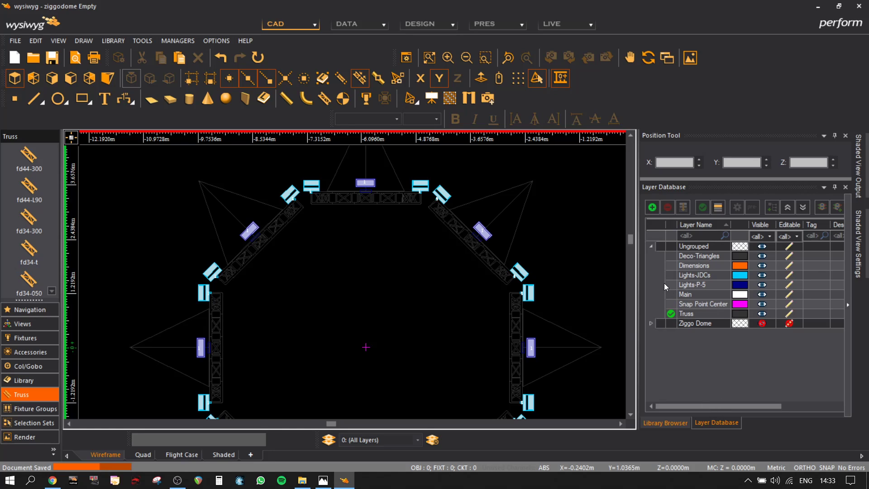
Choose the fd34-7mtr 8seg curved section from the Eurotruss FD34-Truss library for placement.
{"action": "left_click", "coordinate": [693, 341]}
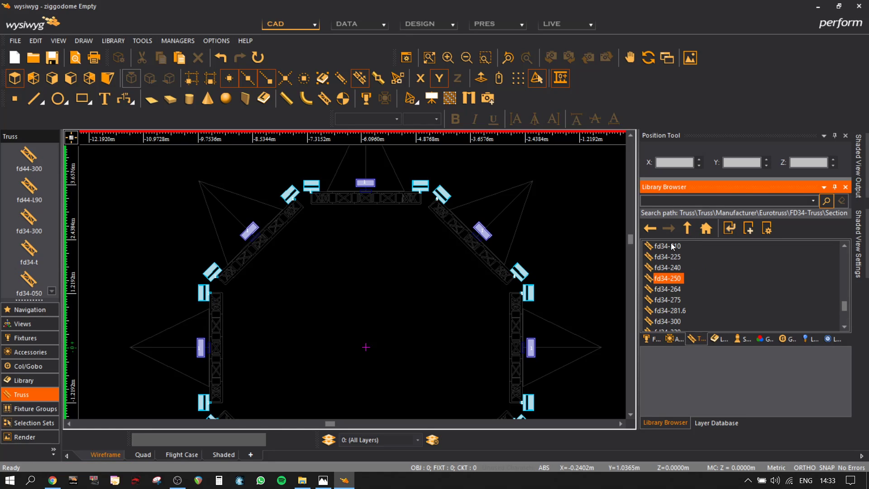
{"action": "left_click", "coordinate": [656, 231]}
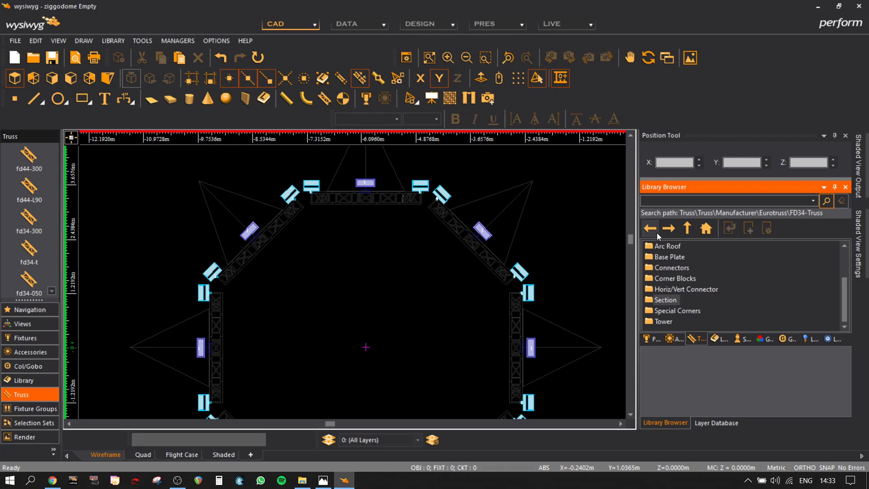
{"action": "double_click", "coordinate": [671, 299]}
{"action": "double_click", "coordinate": [666, 257]}
{"action": "scroll", "coordinate": [698, 281], "scroll_direction": "down", "scroll_amount": 2}
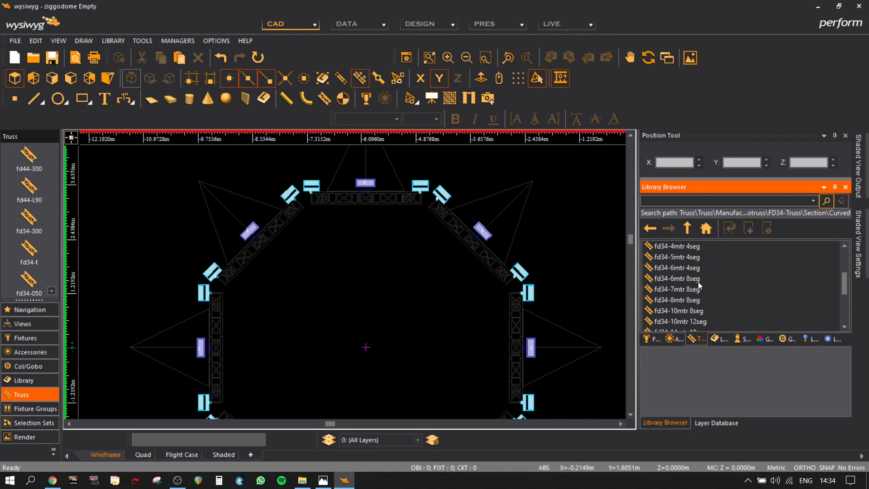
{"action": "scroll", "coordinate": [698, 292], "scroll_direction": "up", "scroll_amount": 1}
{"action": "double_click", "coordinate": [680, 291]}
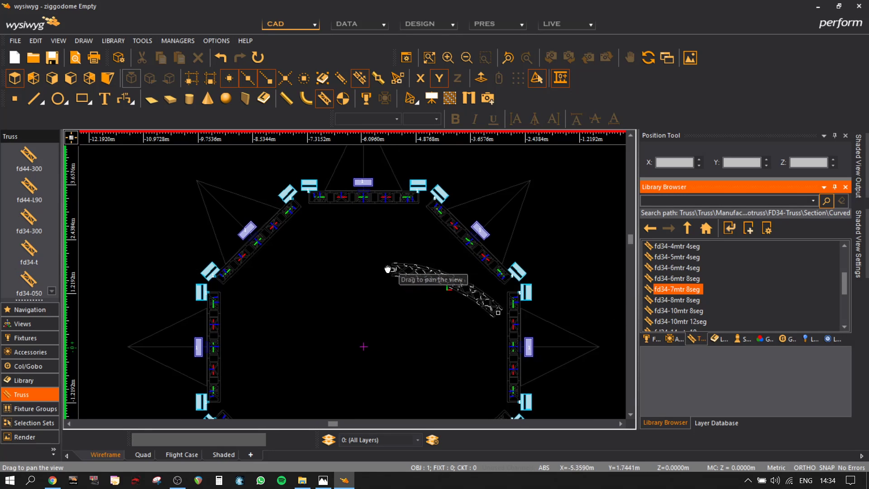
Place the curved truss segments end to end in the empty area beside the tower ring to form a complete circle.
{"action": "left_click", "coordinate": [517, 212]}
{"action": "middle_click_drag", "start_coordinate": [557, 278], "coordinate": [375, 231]}
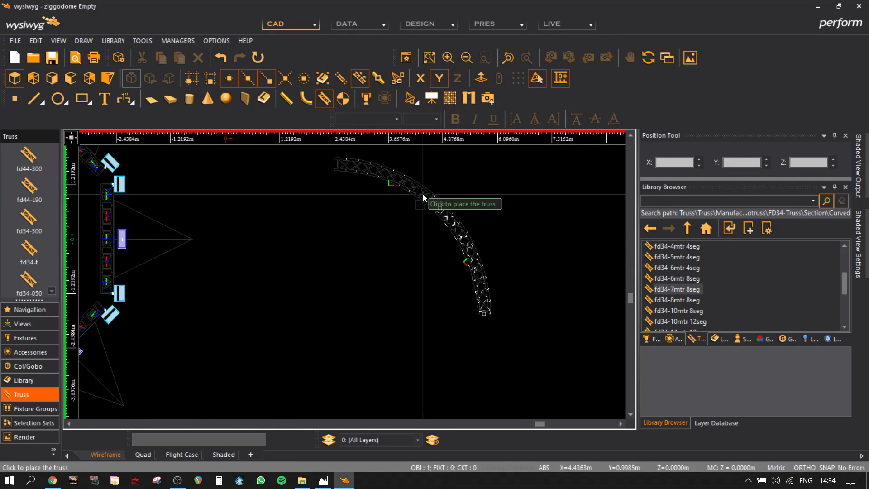
{"action": "left_click", "coordinate": [423, 195]}
{"action": "left_click", "coordinate": [484, 294]}
{"action": "middle_click_drag", "start_coordinate": [394, 353], "coordinate": [406, 273]}
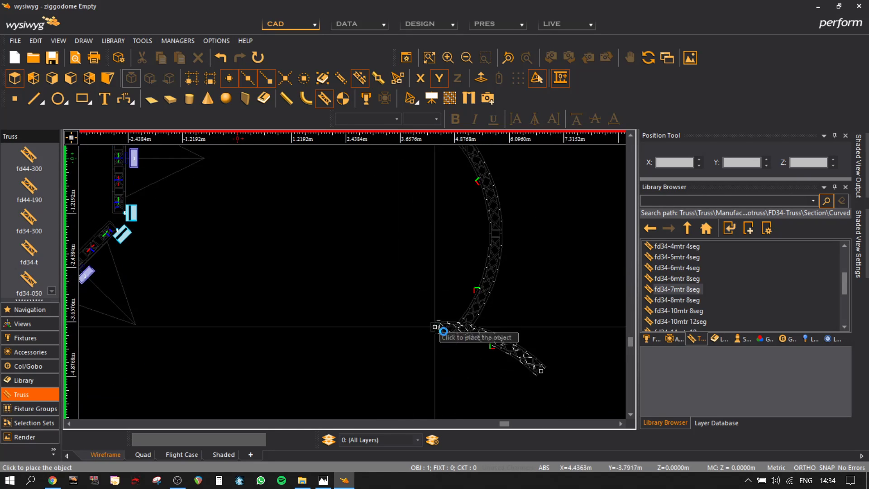
{"action": "left_click", "coordinate": [455, 337]}
{"action": "left_click", "coordinate": [394, 371]}
{"action": "left_click", "coordinate": [287, 367]}
{"action": "left_click", "coordinate": [195, 276]}
{"action": "middle_click_drag", "start_coordinate": [287, 231], "coordinate": [294, 317]}
{"action": "left_click", "coordinate": [245, 228]}
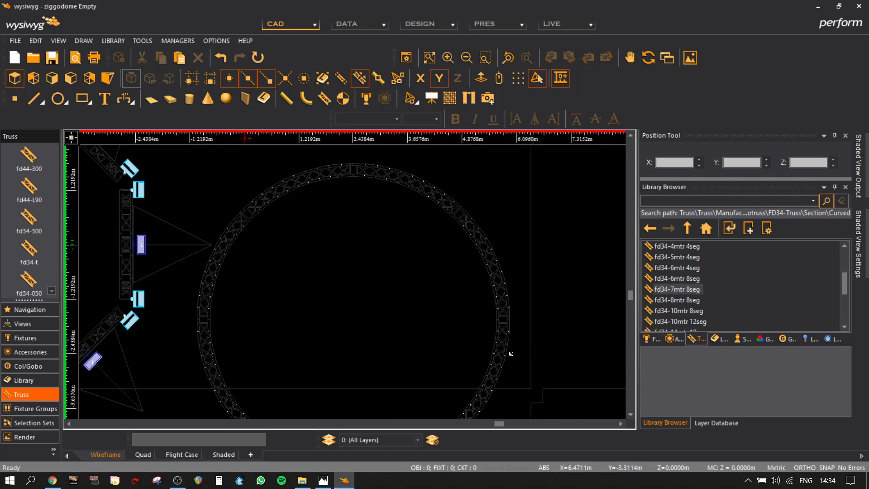
Move the curved truss circle along Y only, lining its side joint up with the center snap point.
{"action": "key", "text": "m"}
{"action": "scroll", "coordinate": [500, 337], "scroll_direction": "up", "scroll_amount": 4}
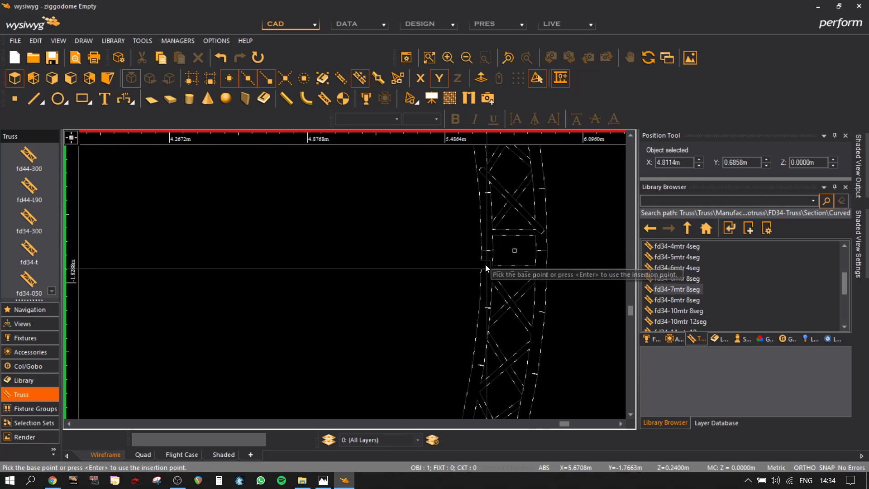
{"action": "left_click", "coordinate": [490, 252]}
{"action": "scroll", "coordinate": [489, 250], "scroll_direction": "down", "scroll_amount": 5}
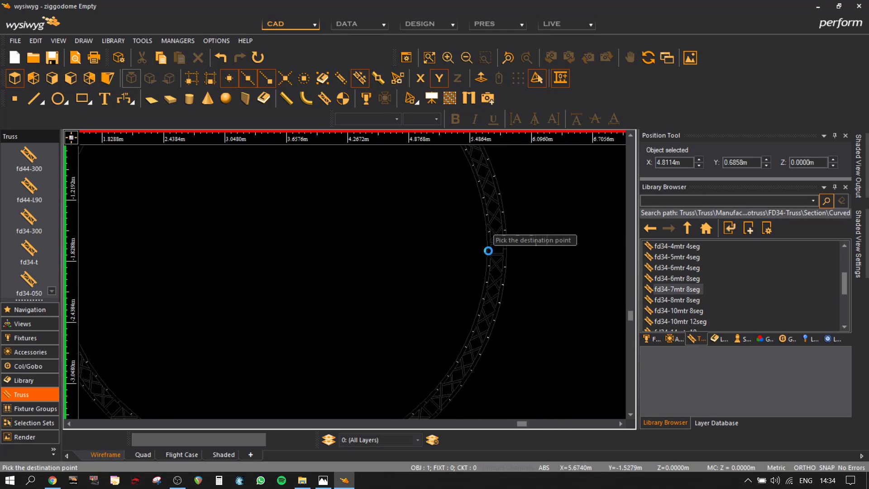
{"action": "left_click", "coordinate": [139, 207]}
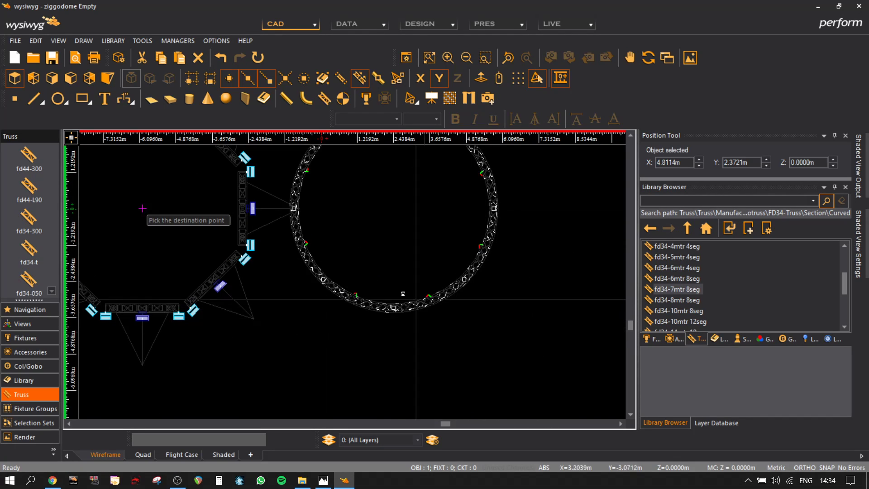
Move the truss circle along X, using its lower joint as base point, to center it on the snap point within the tower ring.
{"action": "scroll", "coordinate": [421, 358], "scroll_direction": "up", "scroll_amount": 3}
{"action": "key", "text": "m"}
{"action": "scroll", "coordinate": [417, 344], "scroll_direction": "up", "scroll_amount": 4}
{"action": "left_click", "coordinate": [418, 305]}
{"action": "scroll", "coordinate": [417, 305], "scroll_direction": "down", "scroll_amount": 3}
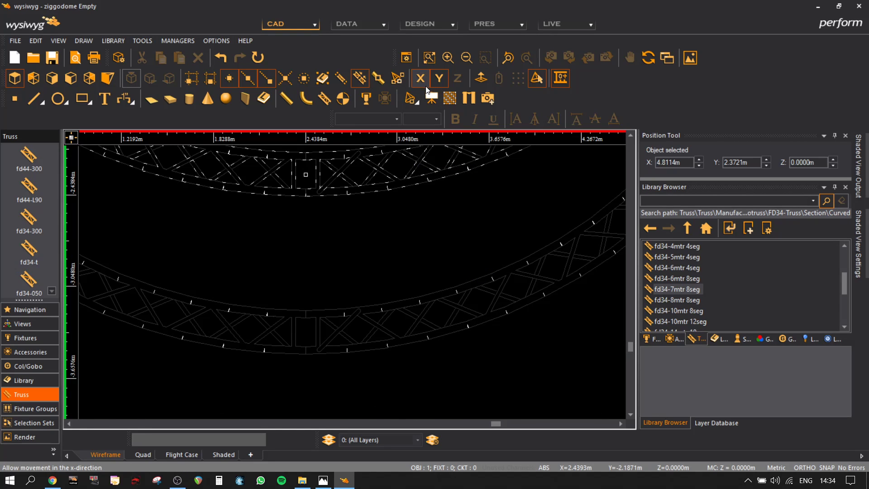
{"action": "middle_click_drag", "start_coordinate": [223, 276], "coordinate": [434, 298]}
{"action": "scroll", "coordinate": [434, 298], "scroll_direction": "down", "scroll_amount": 3}
{"action": "middle_click_drag", "start_coordinate": [177, 301], "coordinate": [512, 337]}
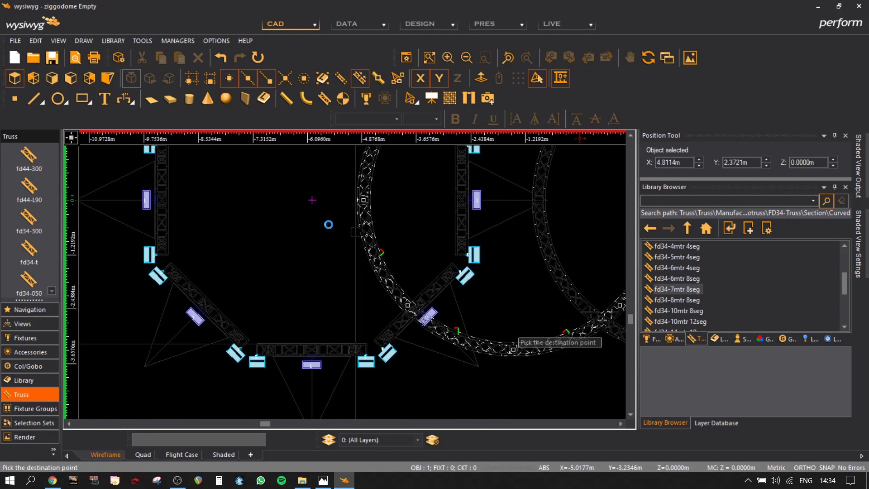
{"action": "left_click", "coordinate": [313, 190]}
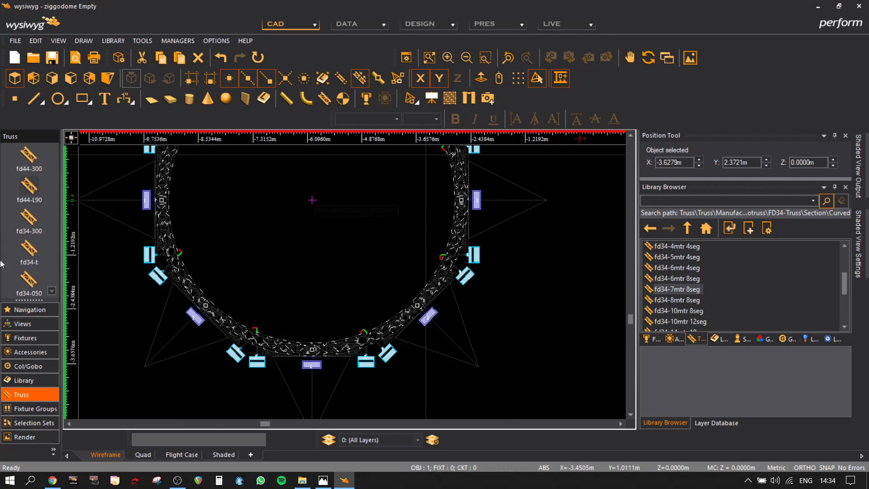
In the front elevation, raise the truss circle above the tower tops to a Z position of about 12.89 m and deselect it.
{"action": "left_click", "coordinate": [55, 481]}
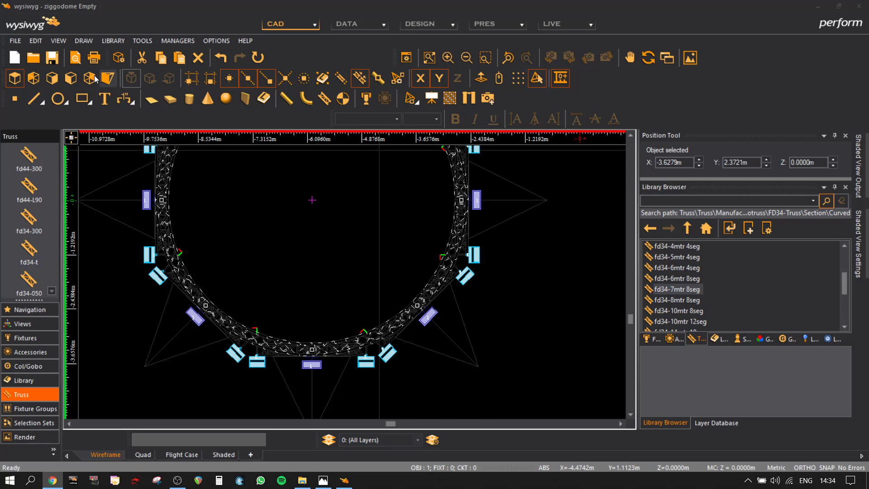
{"action": "left_click", "coordinate": [70, 78]}
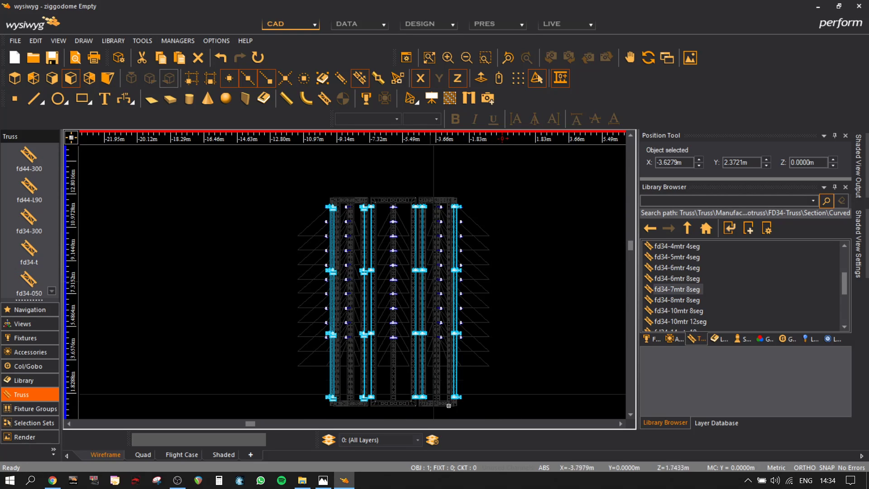
{"action": "middle_click_drag", "start_coordinate": [475, 398], "coordinate": [440, 115]}
{"action": "middle_click_drag", "start_coordinate": [438, 202], "coordinate": [423, 335]}
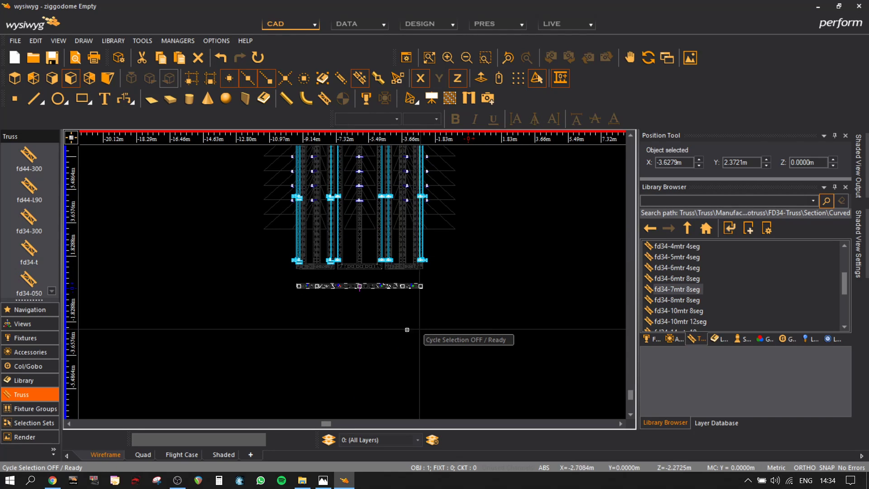
{"action": "middle_click_drag", "start_coordinate": [376, 284], "coordinate": [390, 383]}
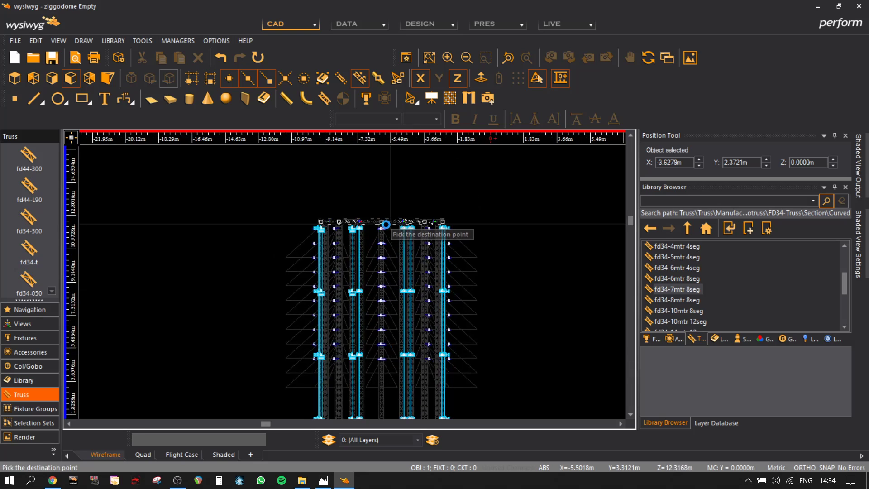
{"action": "scroll", "coordinate": [385, 219], "scroll_direction": "up", "scroll_amount": 2}
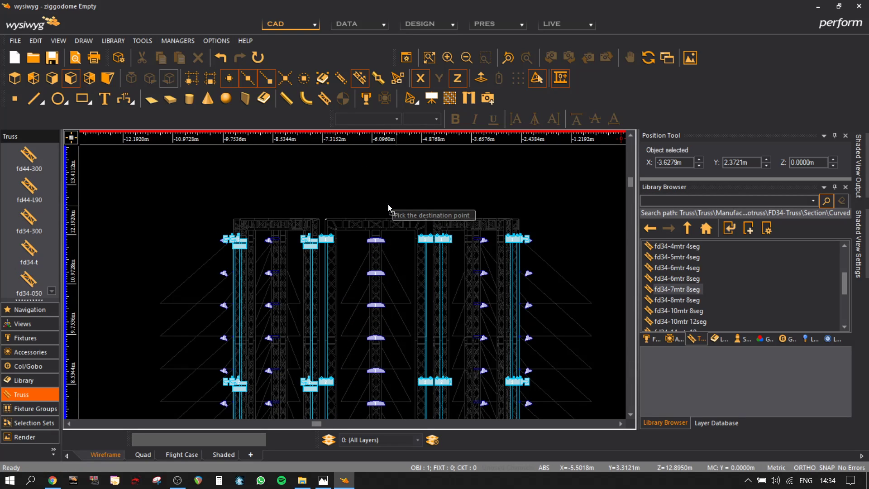
{"action": "left_click", "coordinate": [389, 208]}
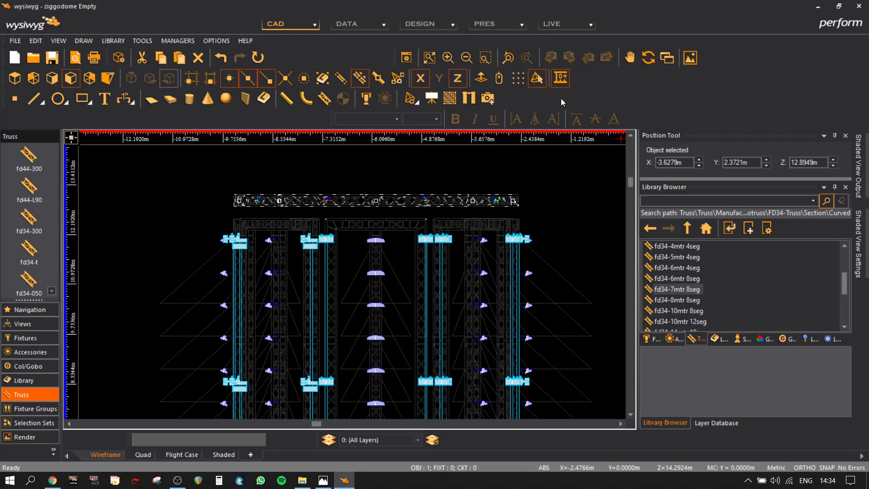
{"action": "left_click", "coordinate": [560, 180]}
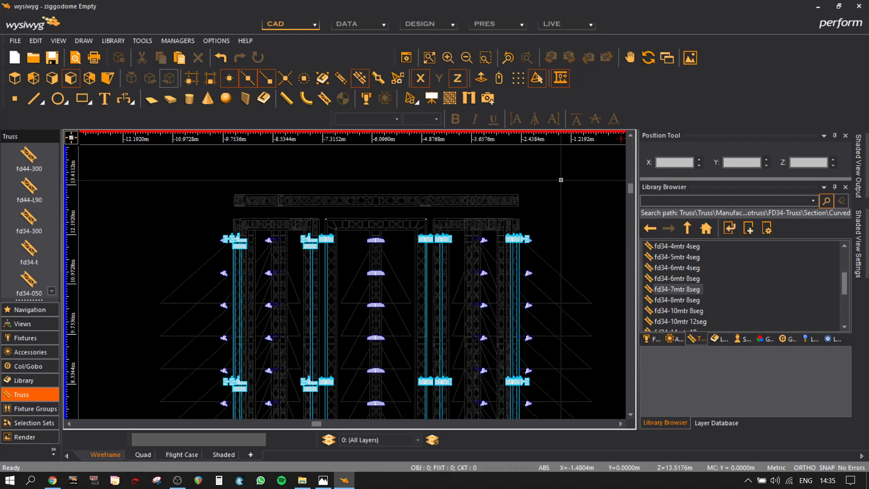
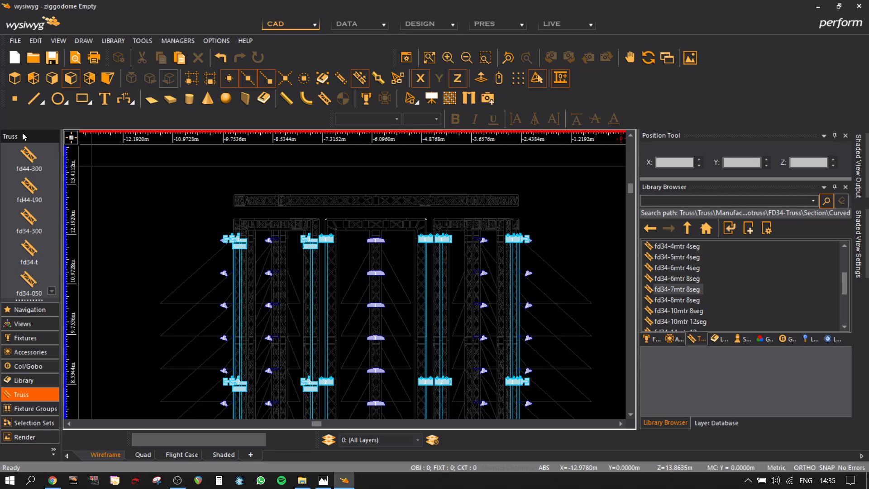
Return to plan view and insert the Q-Knife 2.5m insertable in the empty area beside the tower ring, selecting its base point with the mouse.
{"action": "left_click", "coordinate": [17, 83]}
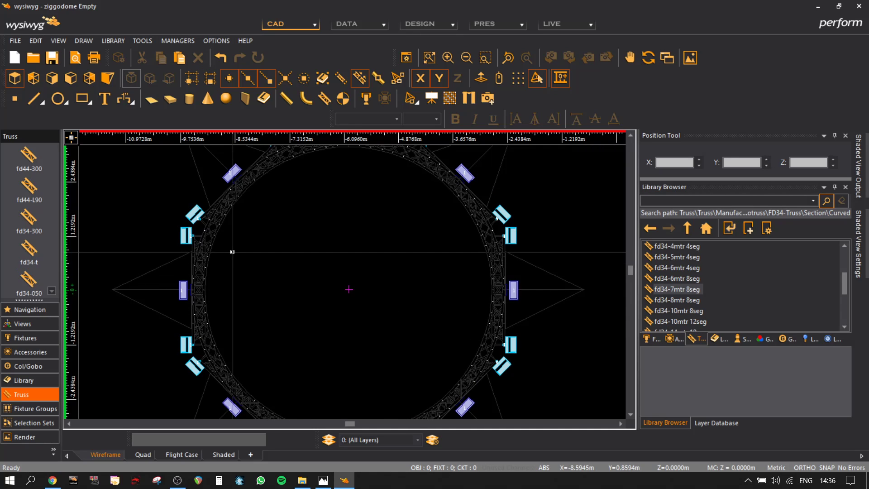
{"action": "scroll", "coordinate": [232, 251], "scroll_direction": "down", "scroll_amount": 1}
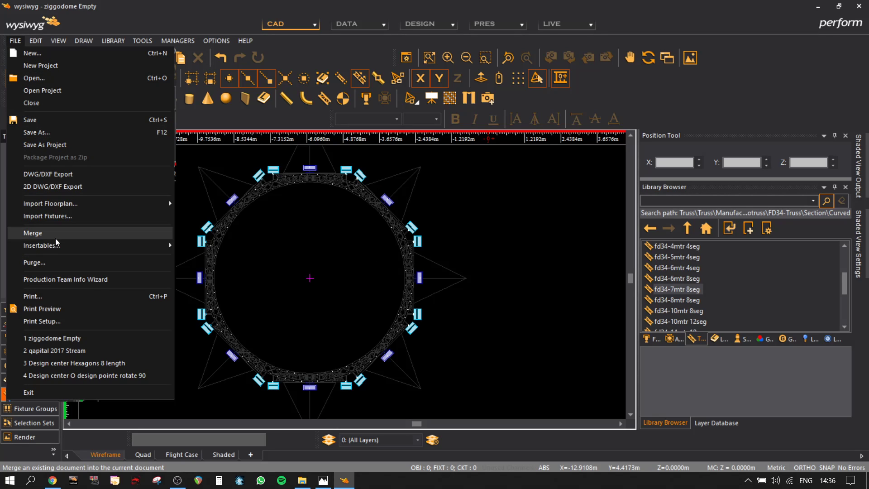
{"action": "left_click", "coordinate": [200, 258]}
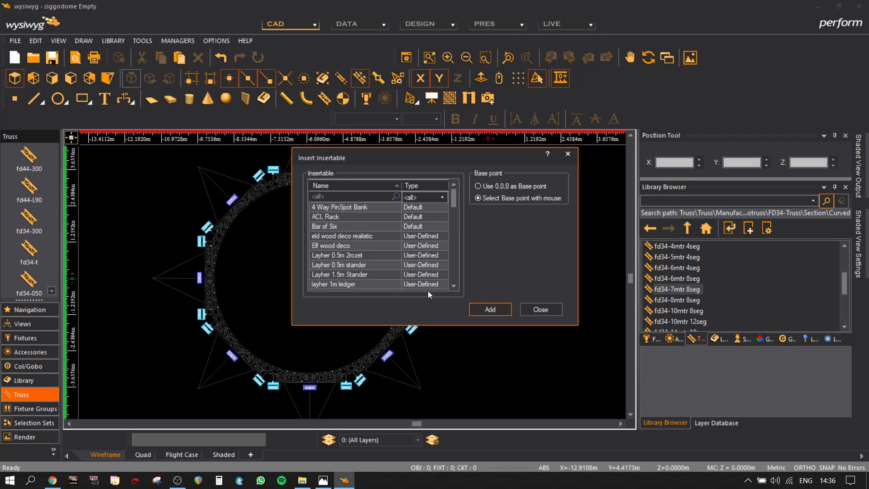
{"action": "scroll", "coordinate": [352, 269], "scroll_direction": "down", "scroll_amount": 10}
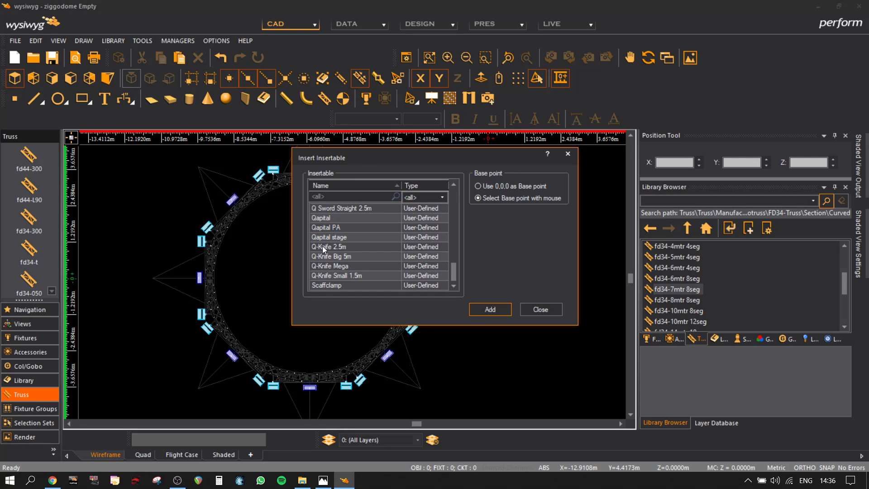
{"action": "left_click", "coordinate": [324, 248]}
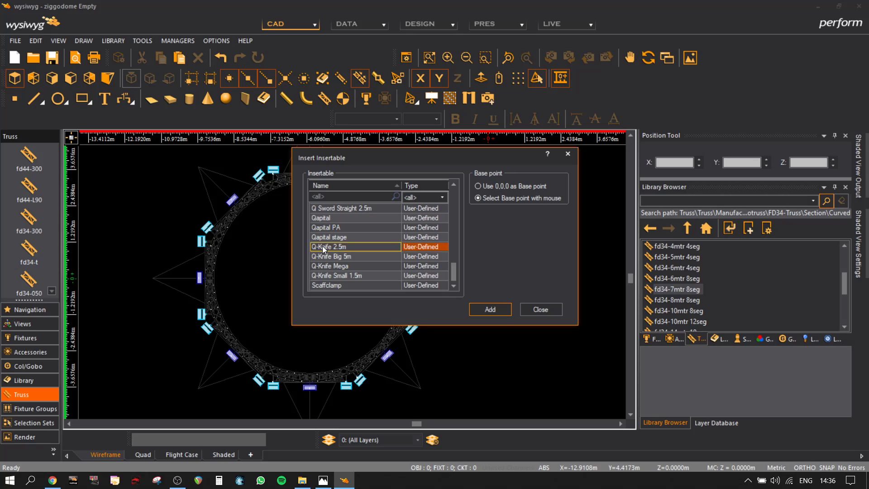
{"action": "left_click", "coordinate": [489, 310]}
{"action": "middle_click_drag", "start_coordinate": [587, 283], "coordinate": [482, 277]}
{"action": "left_click", "coordinate": [462, 276]}
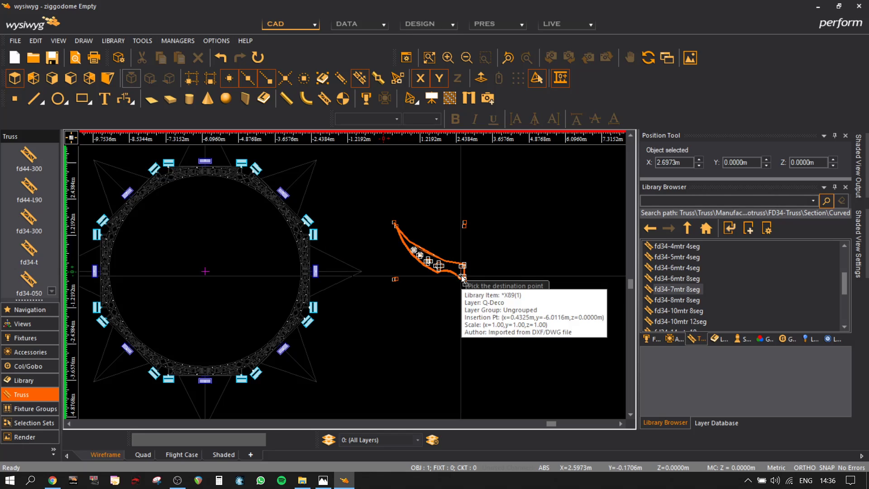
{"action": "scroll", "coordinate": [446, 258], "scroll_direction": "up", "scroll_amount": 3}
{"action": "scroll", "coordinate": [453, 290], "scroll_direction": "up", "scroll_amount": 2}
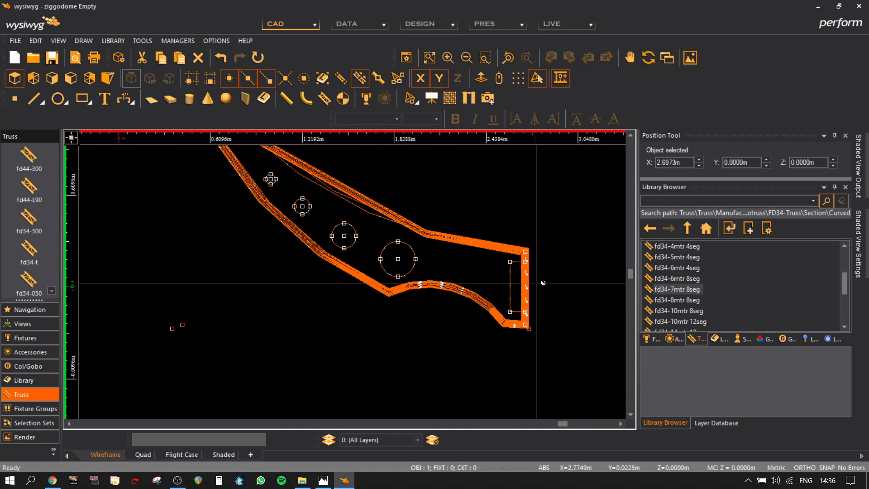
{"action": "scroll", "coordinate": [530, 297], "scroll_direction": "down", "scroll_amount": 3}
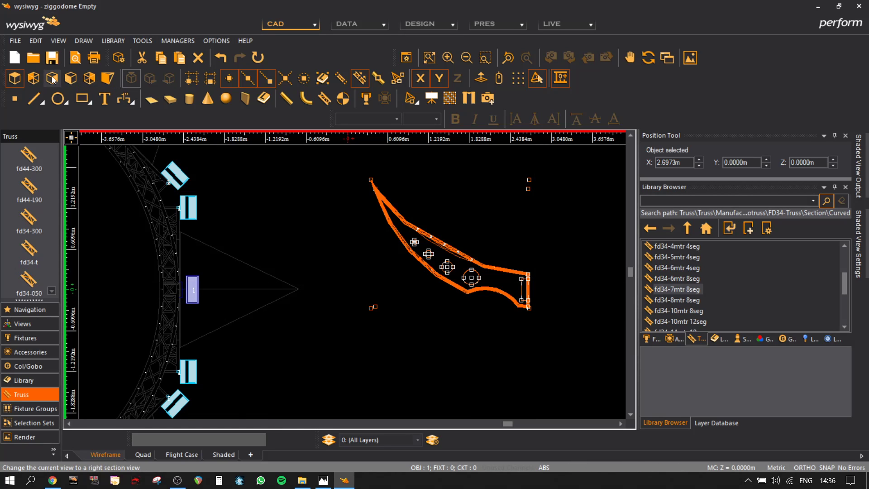
Rotate the Q-Knife by -90° about its wide end in the right view so it stands upright, and check it in the front view.
{"action": "left_click", "coordinate": [52, 78]}
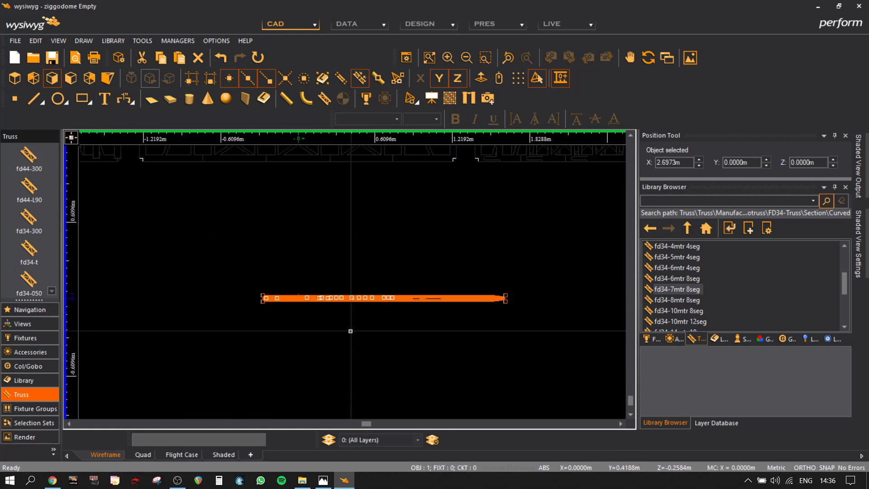
{"action": "scroll", "coordinate": [351, 331], "scroll_direction": "up", "scroll_amount": 2}
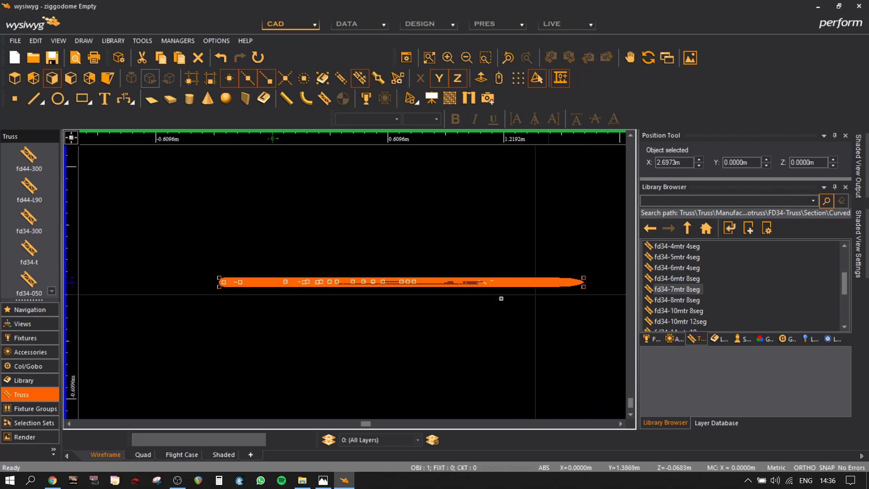
{"action": "key", "text": "r"}
{"action": "left_click", "coordinate": [223, 282]}
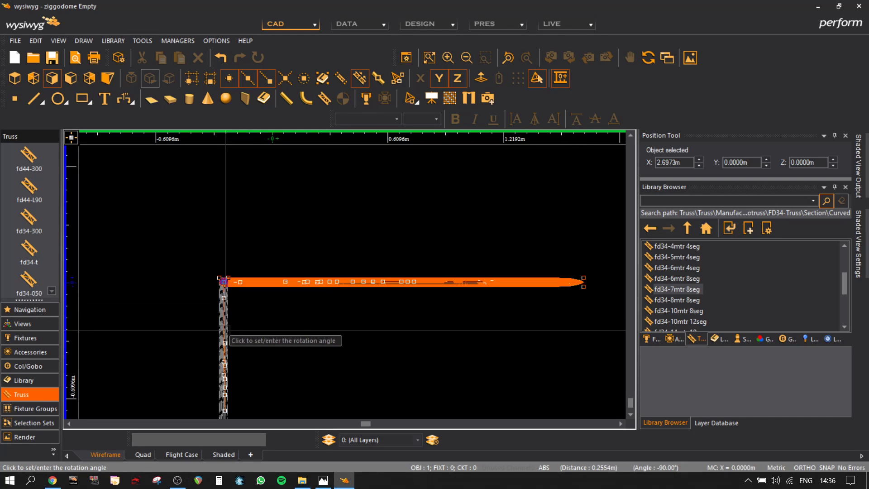
{"action": "left_click", "coordinate": [225, 330]}
{"action": "left_click", "coordinate": [71, 79]}
{"action": "scroll", "coordinate": [369, 290], "scroll_direction": "down", "scroll_amount": 4}
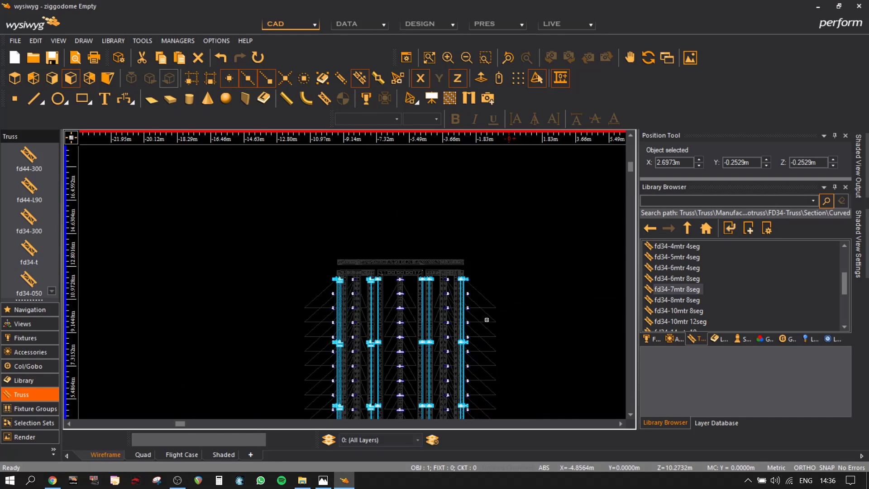
{"action": "scroll", "coordinate": [408, 247], "scroll_direction": "up", "scroll_amount": 4}
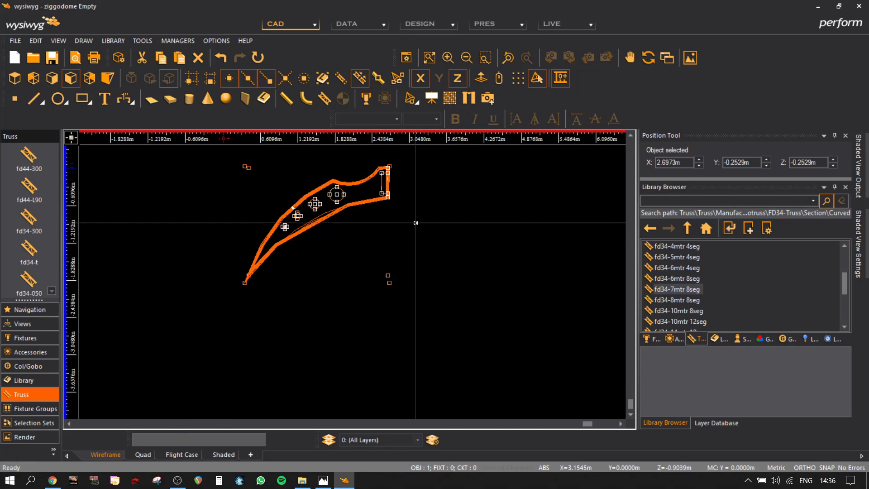
In plan view, move the Q-Knife by its wide end to the opposite outer side of the tower ring, at X about -9.59 m.
{"action": "left_click", "coordinate": [14, 78]}
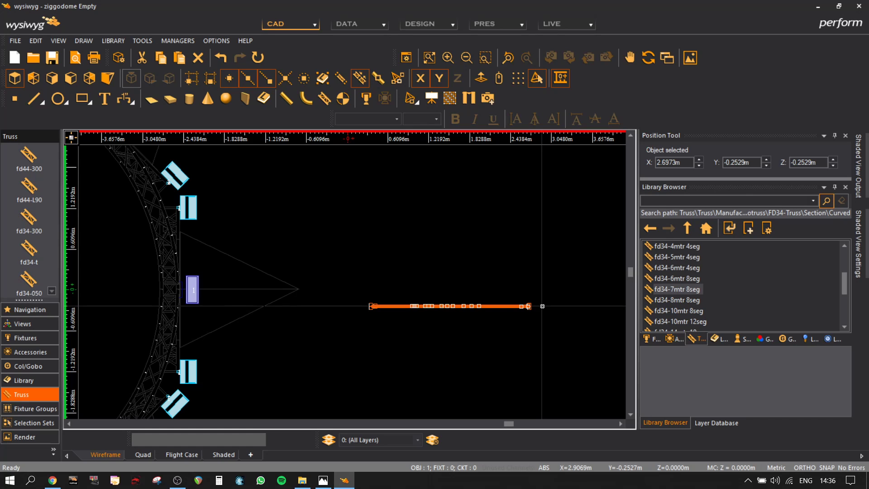
{"action": "key", "text": "m"}
{"action": "scroll", "coordinate": [531, 308], "scroll_direction": "up", "scroll_amount": 7}
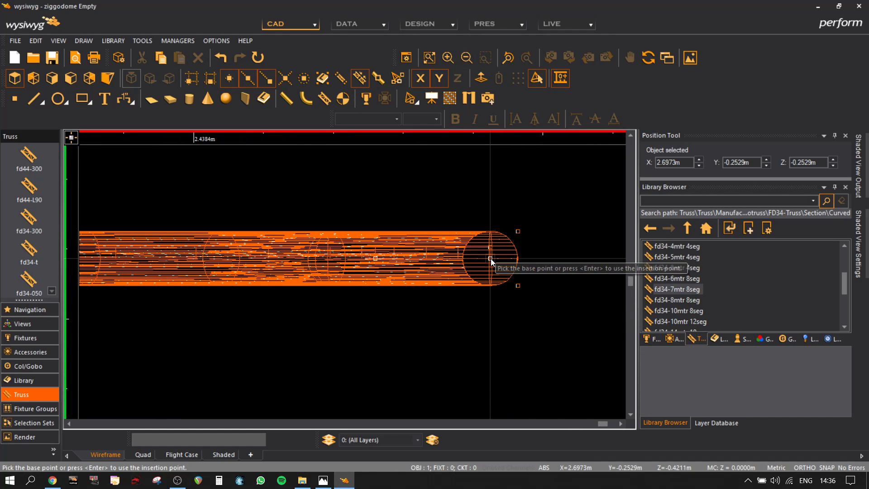
{"action": "left_click", "coordinate": [490, 259]}
{"action": "scroll", "coordinate": [290, 295], "scroll_direction": "down", "scroll_amount": 6}
{"action": "scroll", "coordinate": [187, 295], "scroll_direction": "down", "scroll_amount": 5}
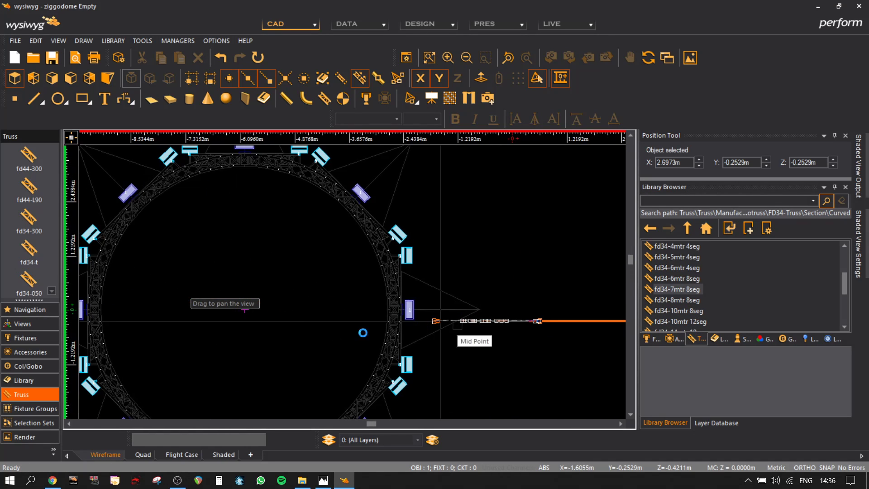
{"action": "scroll", "coordinate": [280, 318], "scroll_direction": "up", "scroll_amount": 7}
{"action": "scroll", "coordinate": [282, 327], "scroll_direction": "up", "scroll_amount": 2}
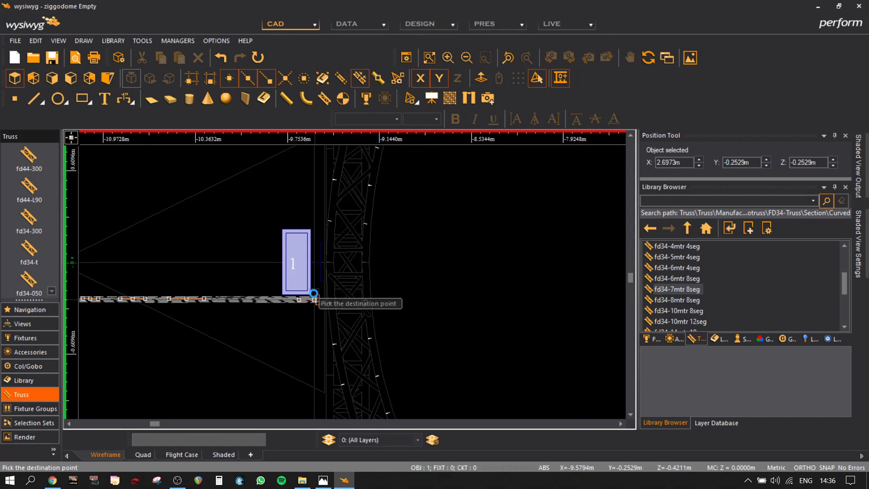
{"action": "left_click", "coordinate": [313, 298]}
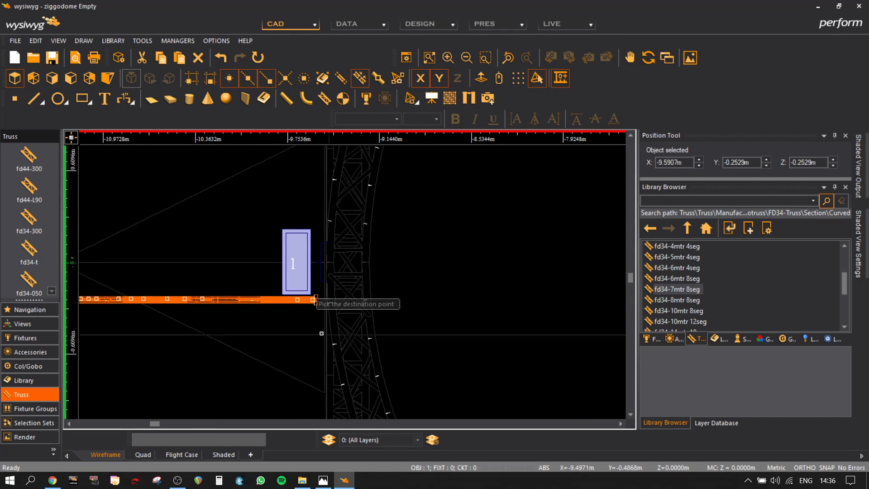
Move the Q-Knife along Y only to align it with the center snap point, and check its position in the front view.
{"action": "left_click", "coordinate": [314, 299]}
{"action": "left_click", "coordinate": [433, 74]}
{"action": "middle_click_drag", "start_coordinate": [491, 270], "coordinate": [257, 264]}
{"action": "left_click", "coordinate": [623, 254]}
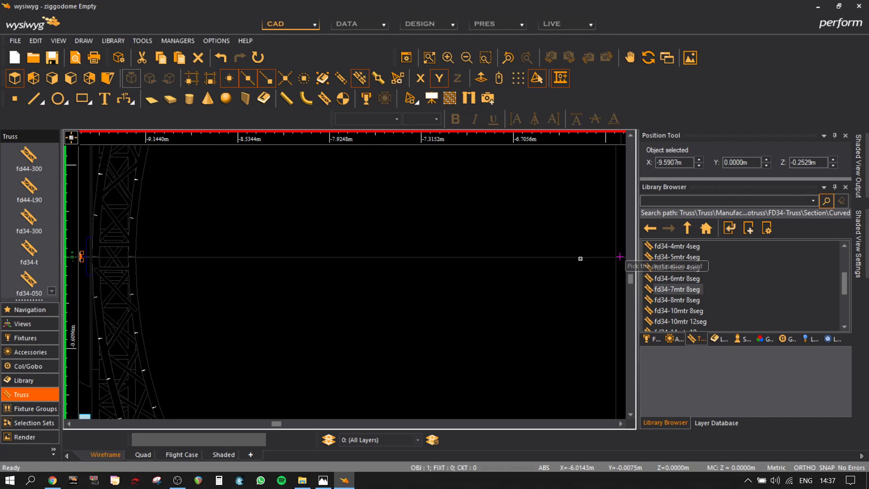
{"action": "scroll", "coordinate": [258, 297], "scroll_direction": "down", "scroll_amount": 4}
{"action": "middle_click_drag", "start_coordinate": [312, 296], "coordinate": [414, 280]}
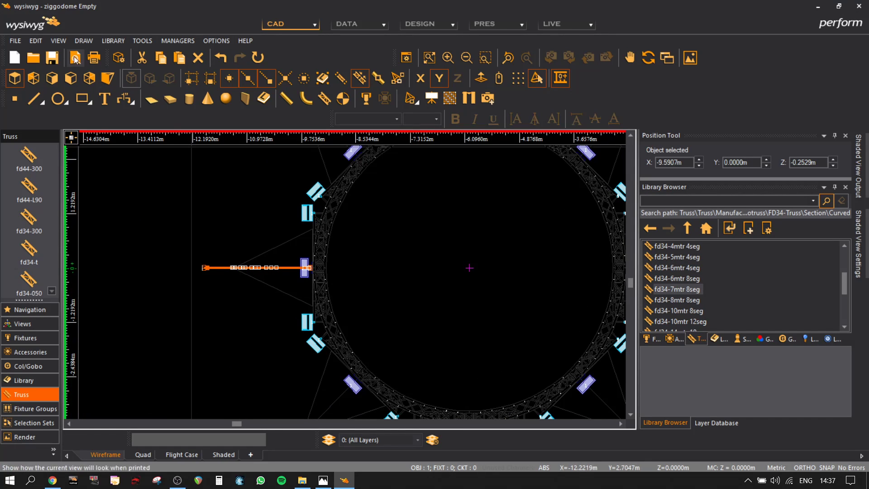
{"action": "left_click", "coordinate": [71, 79]}
{"action": "scroll", "coordinate": [327, 309], "scroll_direction": "down", "scroll_amount": 5}
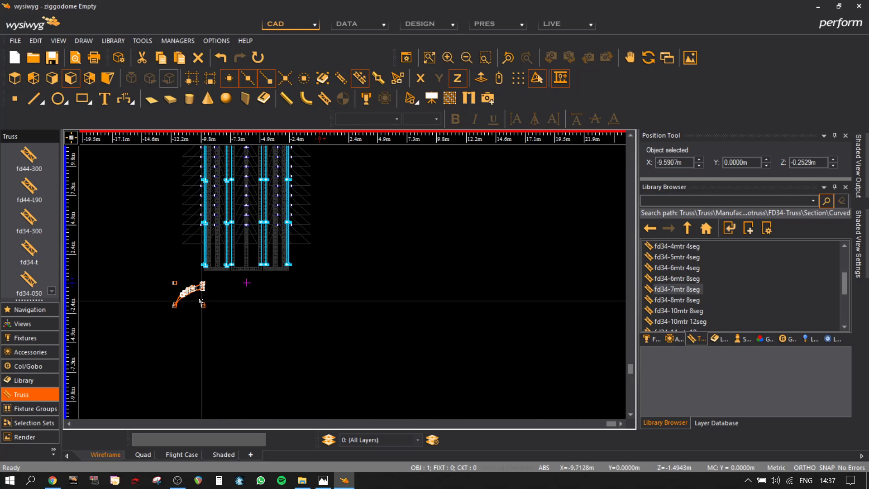
{"action": "scroll", "coordinate": [206, 321], "scroll_direction": "up", "scroll_amount": 3}
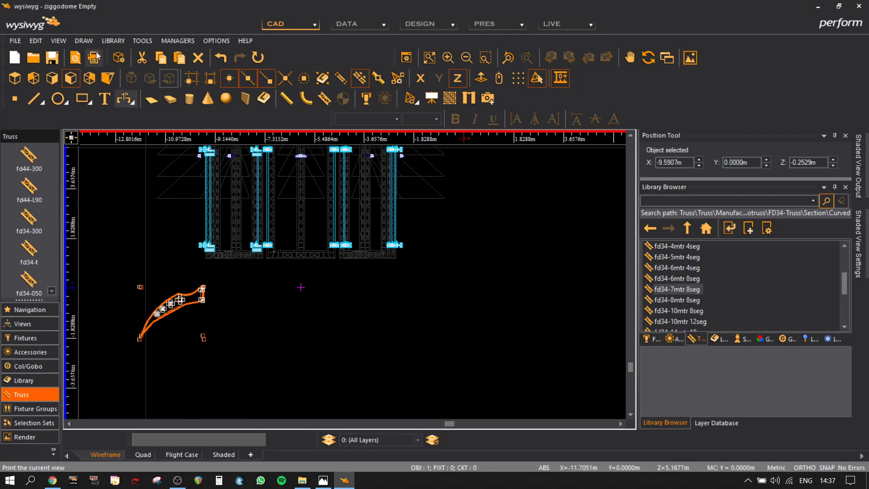
Create a polar array of 16 Q-Knives over 360° in plan view, centered on the snap point and with the objects rotated.
{"action": "left_click", "coordinate": [15, 78]}
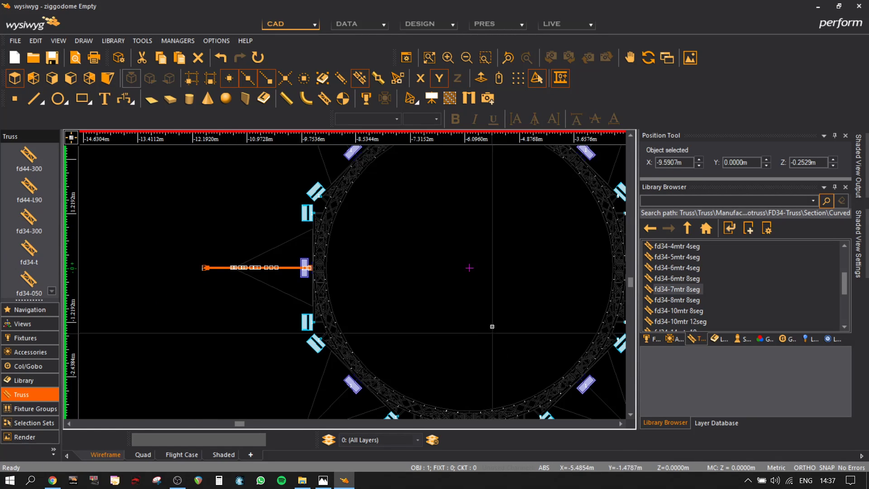
{"action": "scroll", "coordinate": [430, 252], "scroll_direction": "up", "scroll_amount": 4}
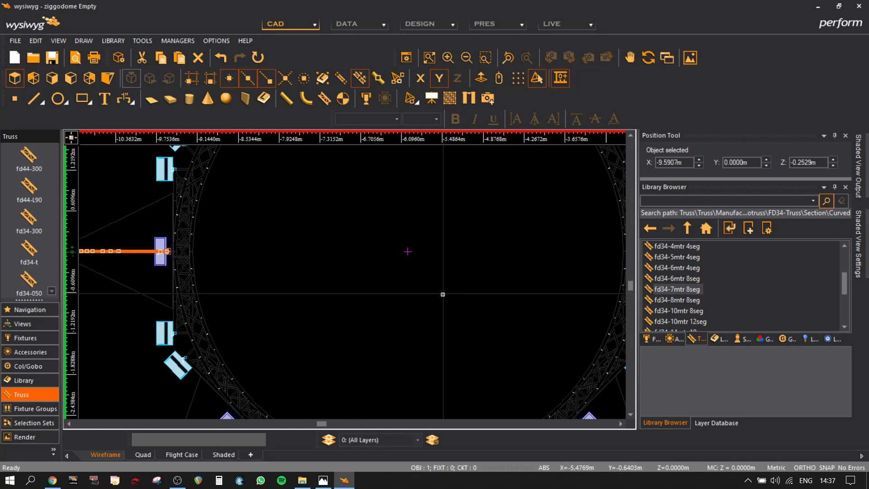
{"action": "right_click", "coordinate": [393, 284]}
{"action": "mouse_move", "coordinate": [437, 255]}
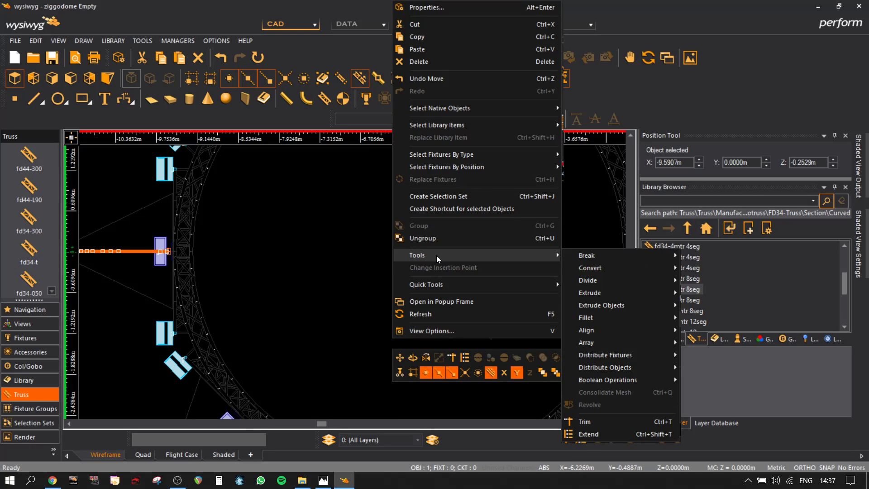
{"action": "mouse_move", "coordinate": [668, 344]}
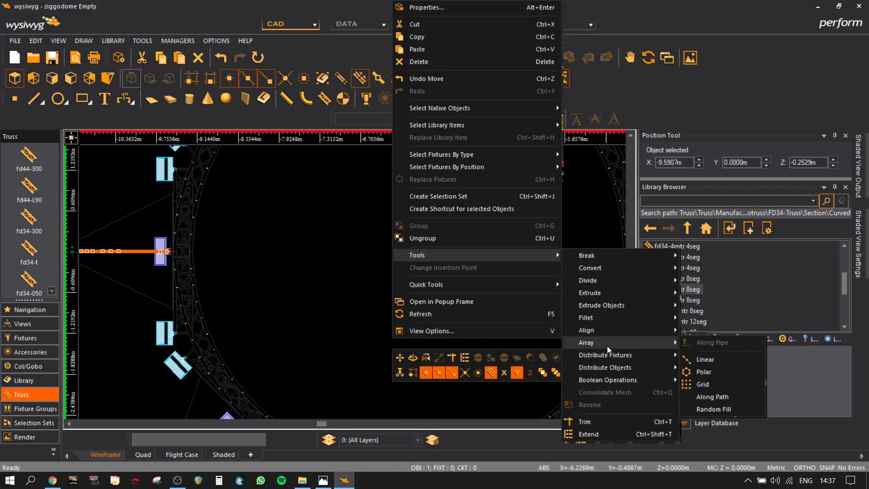
{"action": "left_click", "coordinate": [703, 372]}
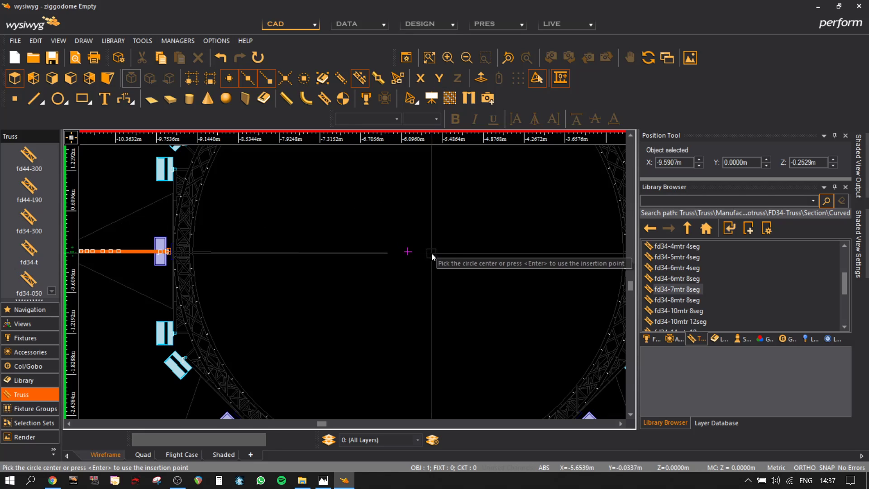
{"action": "left_click", "coordinate": [408, 252]}
{"action": "type", "text": "16"}
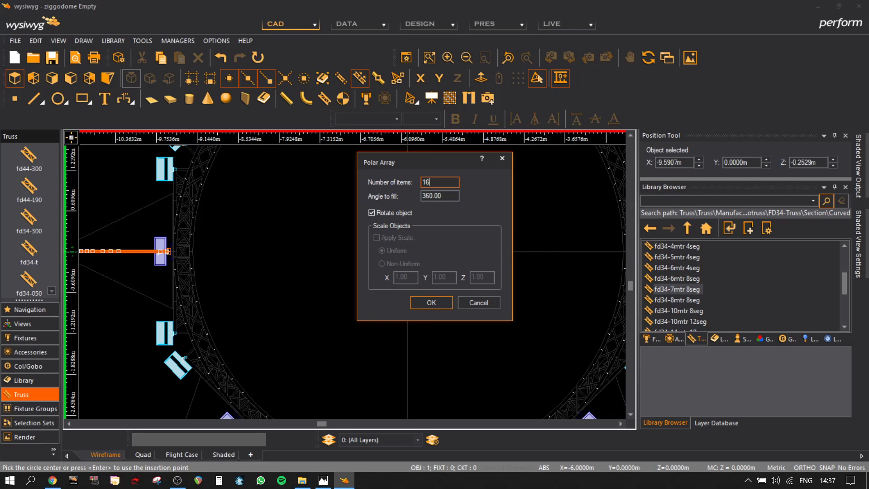
{"action": "key", "text": "Return"}
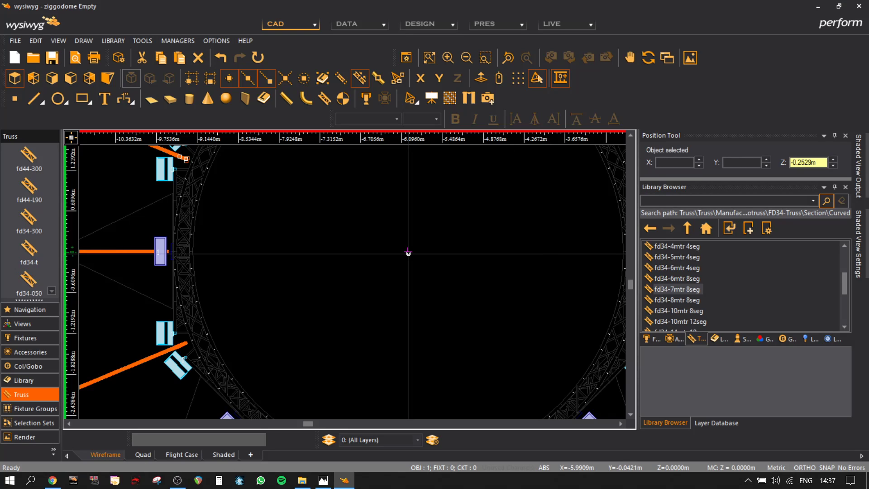
Examine the Q-Knife array in the shaded and plan views and switch to the front elevation.
{"action": "scroll", "coordinate": [261, 277], "scroll_direction": "down", "scroll_amount": 4}
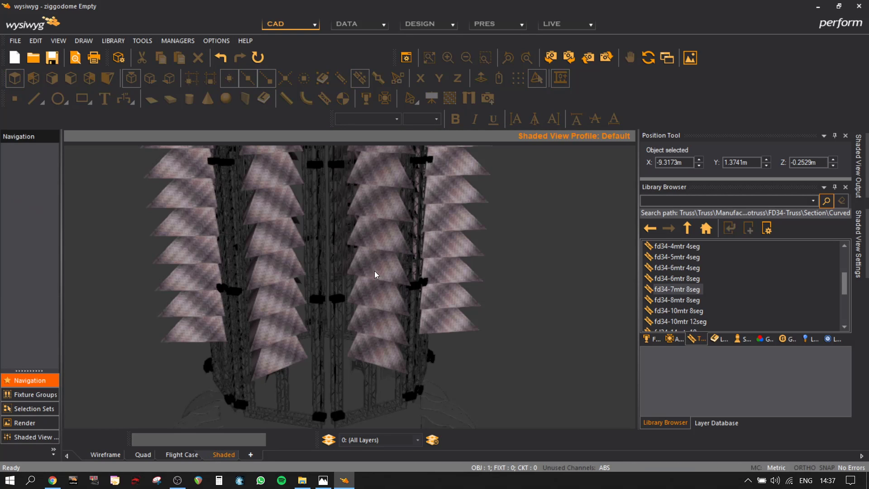
{"action": "mouse_move", "coordinate": [374, 271]}
{"action": "middle_mouse_down"}
{"action": "mouse_move", "coordinate": [362, 166]}
{"action": "mouse_move", "coordinate": [385, 358]}
{"action": "mouse_move", "coordinate": [365, 200]}
{"action": "middle_mouse_up"}
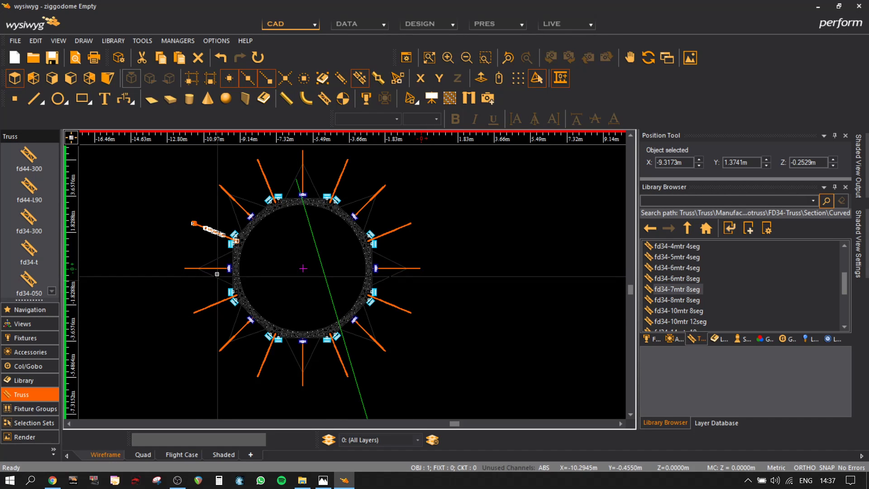
{"action": "scroll", "coordinate": [217, 269], "scroll_direction": "up", "scroll_amount": 3}
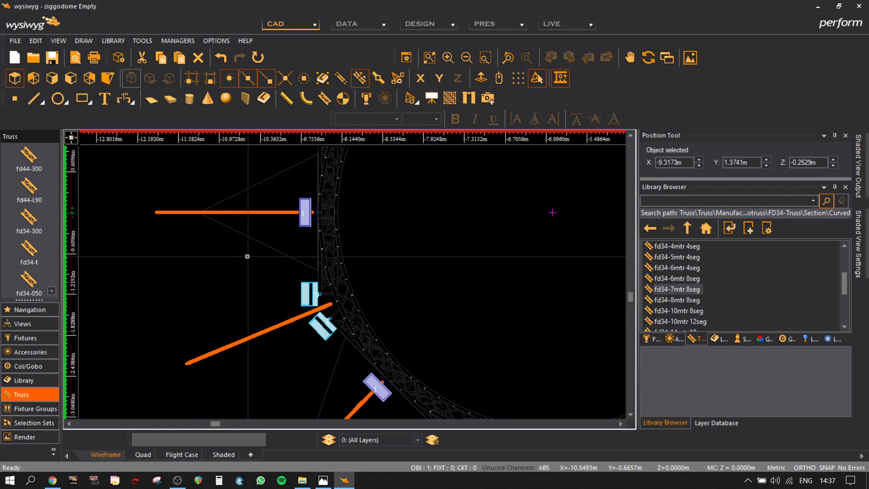
{"action": "left_click", "coordinate": [69, 80]}
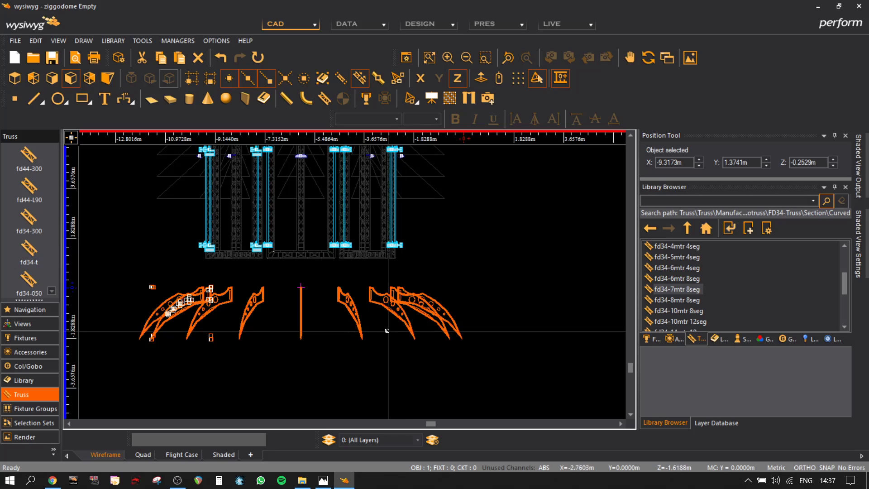
{"action": "scroll", "coordinate": [366, 295], "scroll_direction": "up", "scroll_amount": 2}
{"action": "scroll", "coordinate": [432, 295], "scroll_direction": "up", "scroll_amount": 3}
{"action": "key", "text": "ctrl+c"}
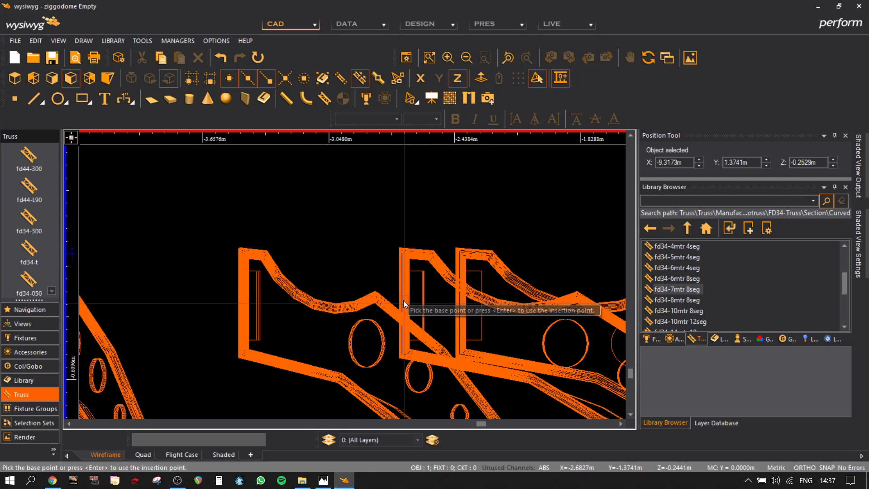
{"action": "left_click", "coordinate": [403, 302]}
{"action": "scroll", "coordinate": [459, 268], "scroll_direction": "down", "scroll_amount": 3}
{"action": "scroll", "coordinate": [459, 268], "scroll_direction": "down", "scroll_amount": 2}
Select all sixteen Q-Knives below the towers, making the Snap Point Center layer non-editable.
{"action": "left_click", "coordinate": [282, 332]}
{"action": "left_click_drag", "start_coordinate": [282, 332], "coordinate": [174, 284]}
{"action": "left_click", "coordinate": [718, 423]}
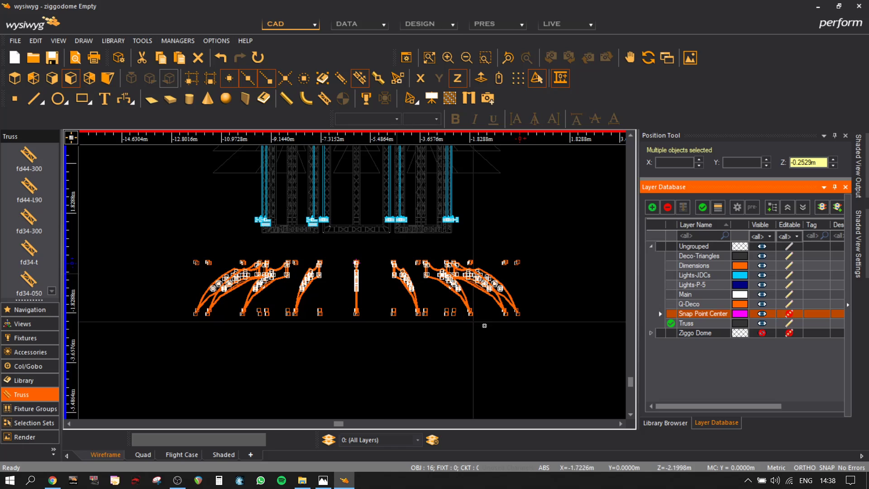
Raise the sixteen Q-Knives along Z to the upper truss circle above the towers, to a Z position of about 13.01 m.
{"action": "key", "text": "m"}
{"action": "scroll", "coordinate": [409, 263], "scroll_direction": "up", "scroll_amount": 3}
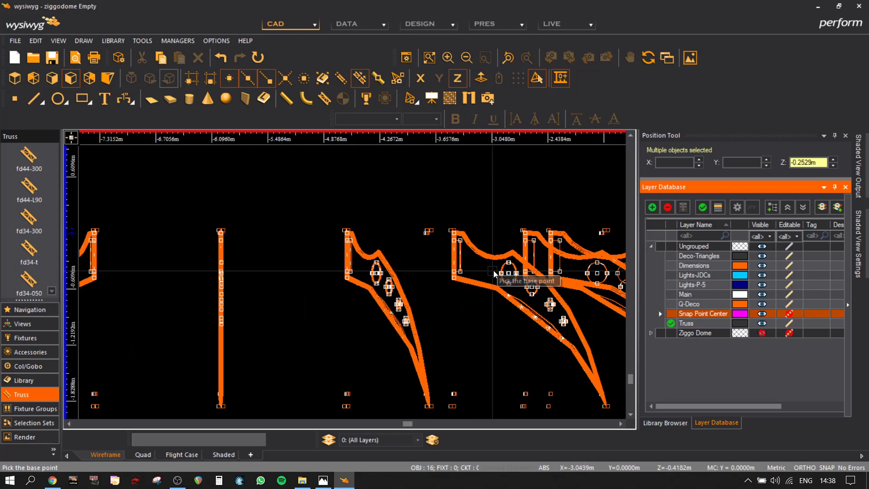
{"action": "left_click", "coordinate": [529, 261]}
{"action": "scroll", "coordinate": [509, 208], "scroll_direction": "down", "scroll_amount": 3}
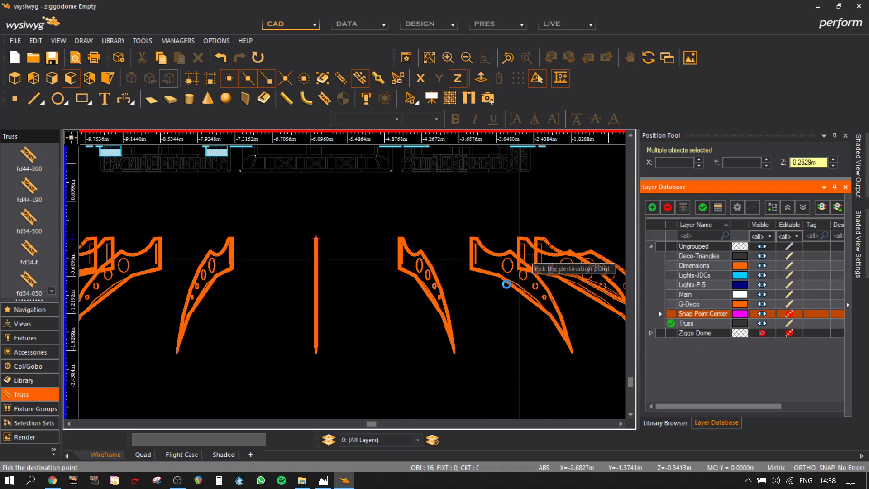
{"action": "middle_click_drag", "start_coordinate": [515, 206], "coordinate": [521, 327]}
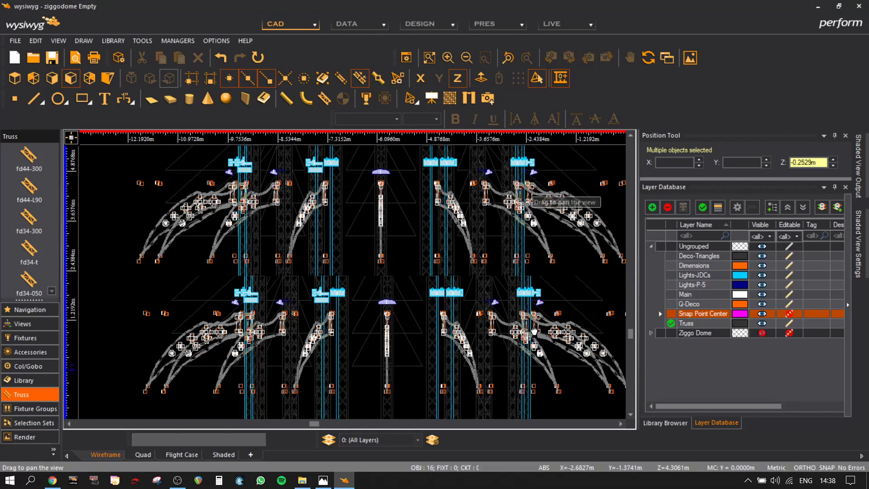
{"action": "middle_click_drag", "start_coordinate": [533, 198], "coordinate": [537, 336]}
{"action": "middle_click_drag", "start_coordinate": [533, 217], "coordinate": [538, 355]}
{"action": "scroll", "coordinate": [538, 355], "scroll_direction": "up", "scroll_amount": 1}
{"action": "middle_click_drag", "start_coordinate": [538, 251], "coordinate": [537, 391]}
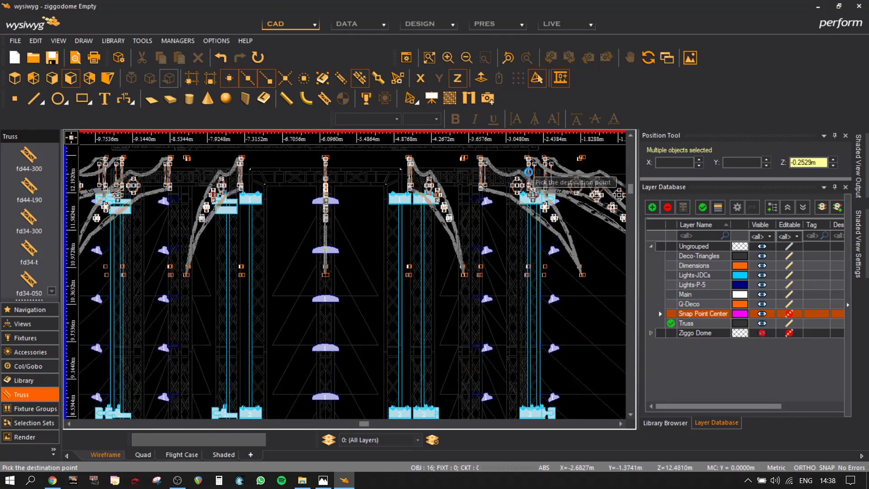
{"action": "scroll", "coordinate": [531, 176], "scroll_direction": "up", "scroll_amount": 1}
{"action": "middle_click_drag", "start_coordinate": [422, 170], "coordinate": [427, 341]}
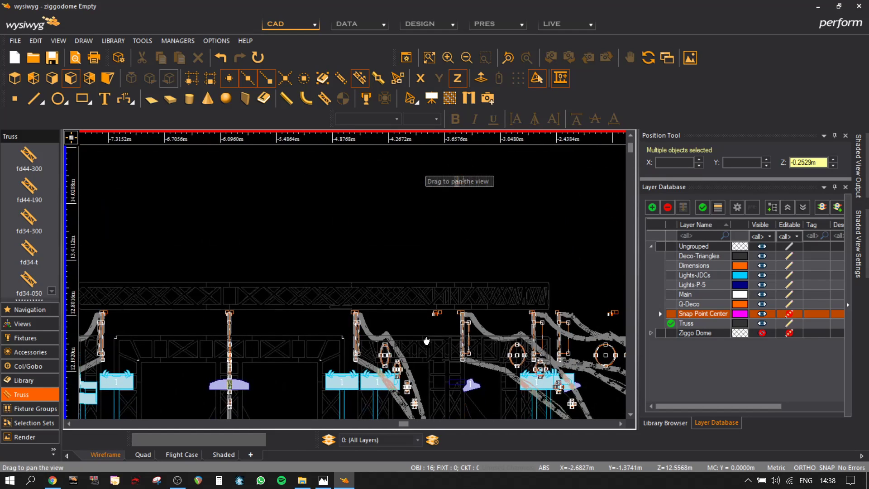
{"action": "left_click", "coordinate": [441, 297]}
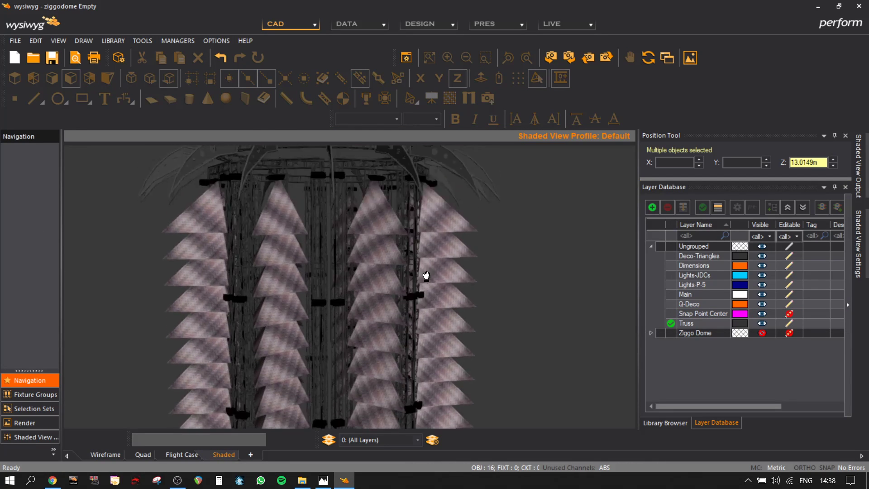
Examine the raised Q-Knives around the truss circle in the shaded view, the front elevation and the plan view.
{"action": "mouse_move", "coordinate": [427, 283]}
{"action": "left_mouse_down"}
{"action": "mouse_move", "coordinate": [468, 271]}
{"action": "mouse_move", "coordinate": [493, 237]}
{"action": "mouse_move", "coordinate": [555, 227]}
{"action": "mouse_move", "coordinate": [483, 248]}
{"action": "mouse_move", "coordinate": [478, 262]}
{"action": "mouse_move", "coordinate": [516, 267]}
{"action": "mouse_move", "coordinate": [473, 282]}
{"action": "mouse_move", "coordinate": [412, 258]}
{"action": "left_mouse_up"}
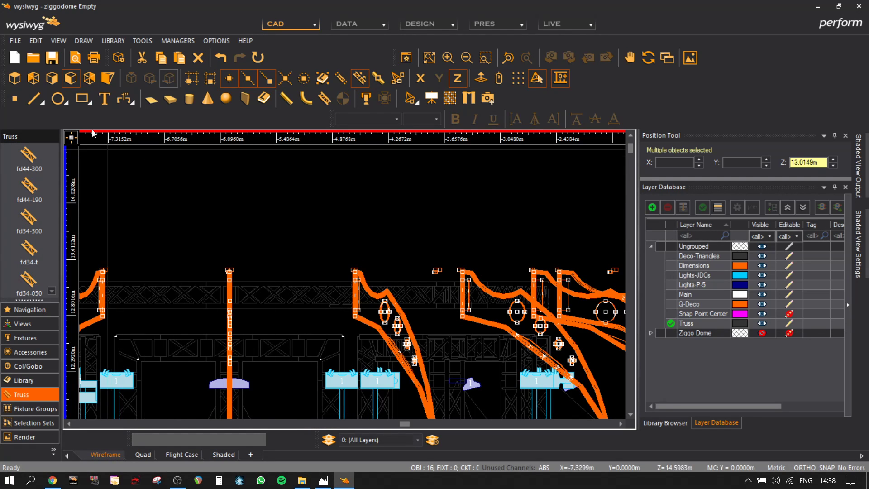
{"action": "middle_click_drag", "start_coordinate": [384, 250], "coordinate": [200, 286]}
{"action": "scroll", "coordinate": [200, 285], "scroll_direction": "up", "scroll_amount": 1}
{"action": "scroll", "coordinate": [387, 289], "scroll_direction": "down", "scroll_amount": 3}
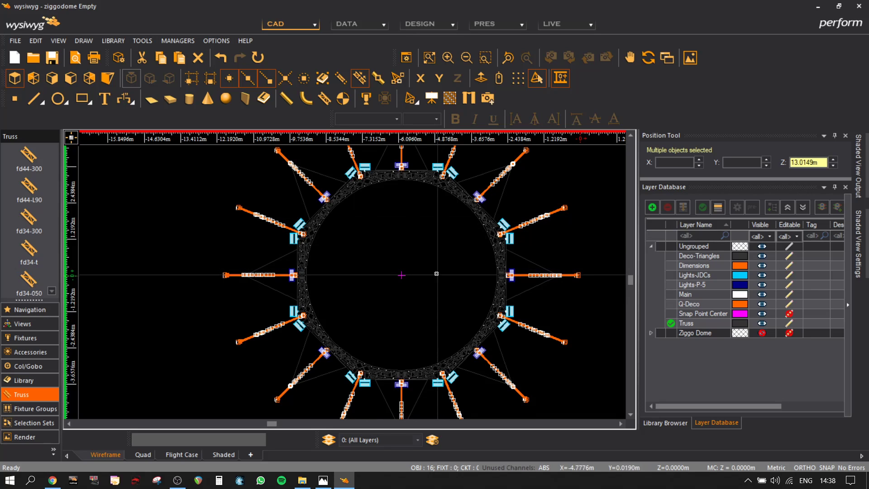
Rotate the sixteen selected Q-Knives by 11.25 degrees about the centre point of the truss circle.
{"action": "middle_click_drag", "start_coordinate": [417, 319], "coordinate": [412, 311]}
{"action": "key", "text": "ctrl+c"}
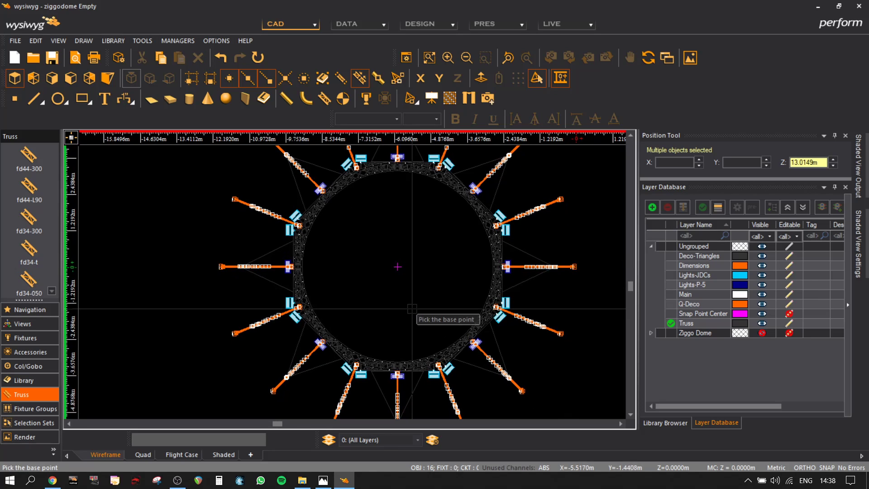
{"action": "left_click", "coordinate": [401, 267]}
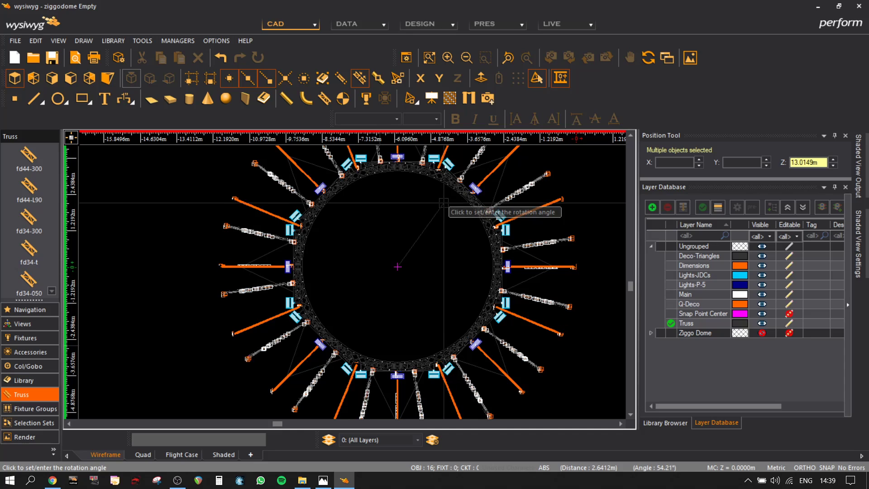
{"action": "type", "text": "11"}
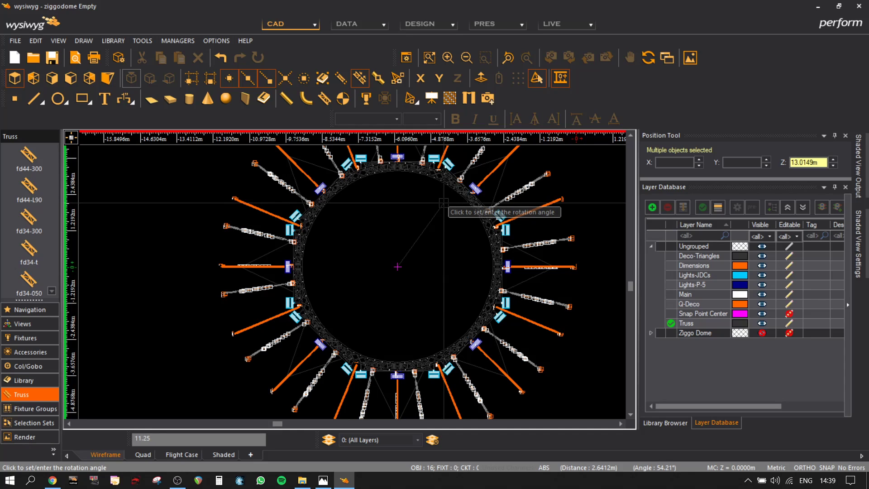
{"action": "type", "text": ".25"}
{"action": "key", "text": "Return"}
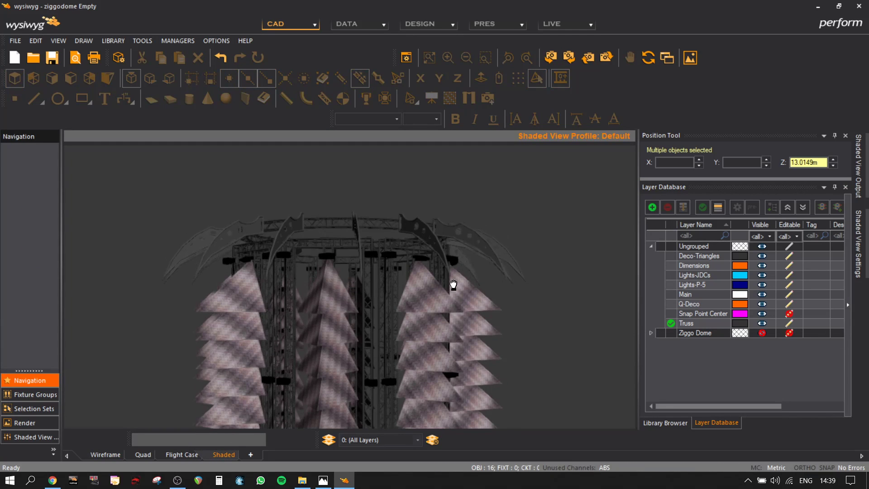
Select the upper truss circle with its sixteen Q-Knives in front elevation and mirror a copy to the towers' base across a horizontal mid-height axis.
{"action": "mouse_move", "coordinate": [471, 280]}
{"action": "left_mouse_down"}
{"action": "mouse_move", "coordinate": [526, 248]}
{"action": "mouse_move", "coordinate": [534, 272]}
{"action": "mouse_move", "coordinate": [524, 295]}
{"action": "mouse_move", "coordinate": [409, 301]}
{"action": "mouse_move", "coordinate": [372, 347]}
{"action": "mouse_move", "coordinate": [419, 333]}
{"action": "mouse_move", "coordinate": [453, 299]}
{"action": "mouse_move", "coordinate": [520, 263]}
{"action": "mouse_move", "coordinate": [528, 239]}
{"action": "mouse_move", "coordinate": [516, 195]}
{"action": "left_mouse_up"}
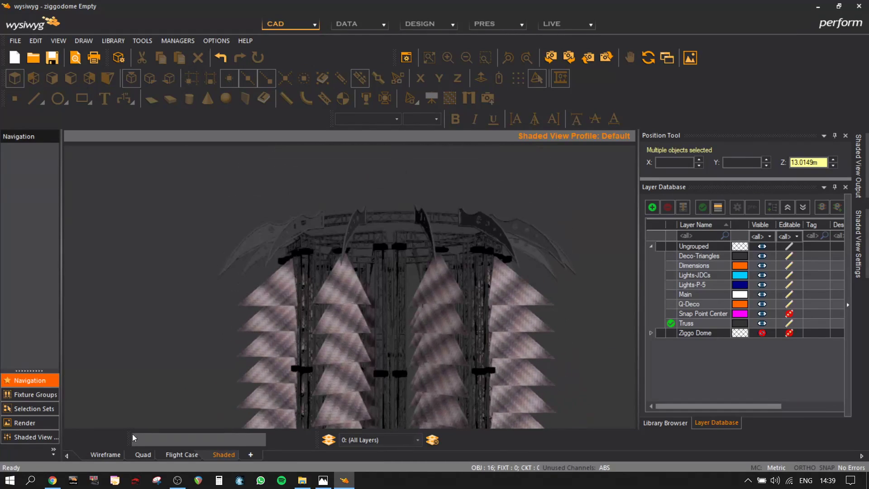
{"action": "left_click", "coordinate": [107, 455]}
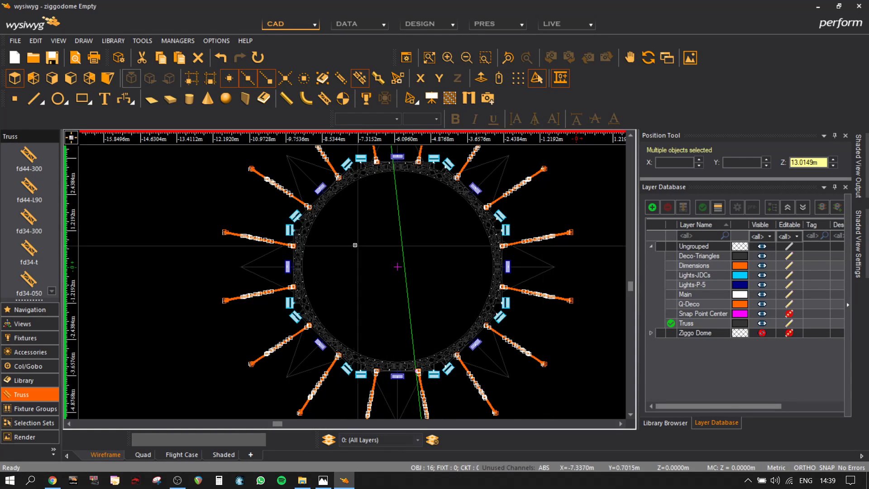
{"action": "left_click", "coordinate": [71, 79]}
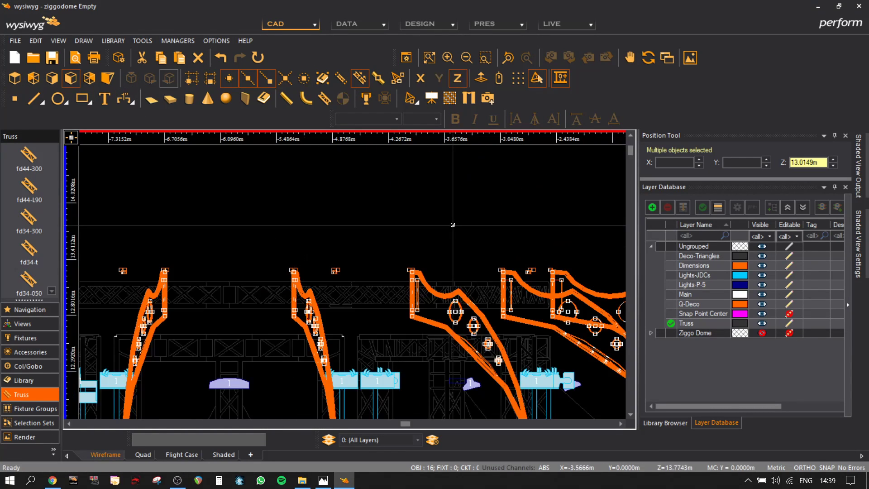
{"action": "scroll", "coordinate": [344, 316], "scroll_direction": "down", "scroll_amount": 3}
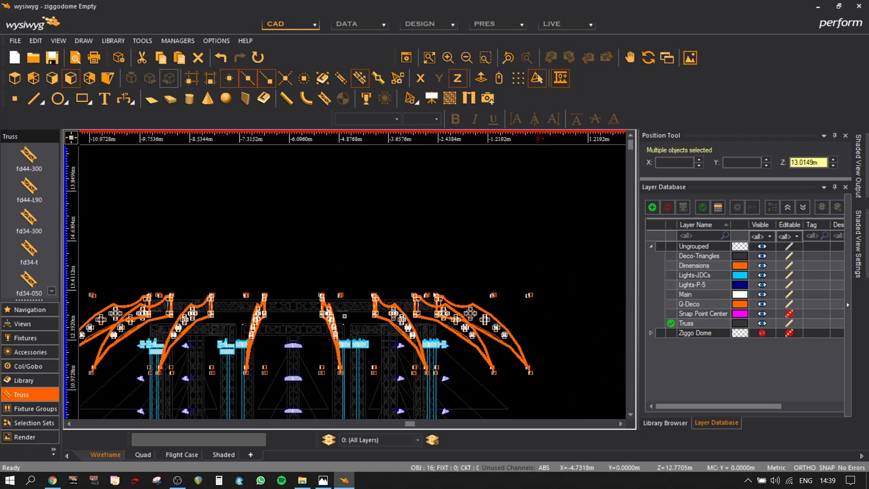
{"action": "left_click_drag", "start_coordinate": [521, 317], "coordinate": [137, 282]}
{"action": "middle_click_drag", "start_coordinate": [489, 395], "coordinate": [480, 286]}
{"action": "key", "text": "ctrl+m"}
{"action": "left_click", "coordinate": [479, 365]}
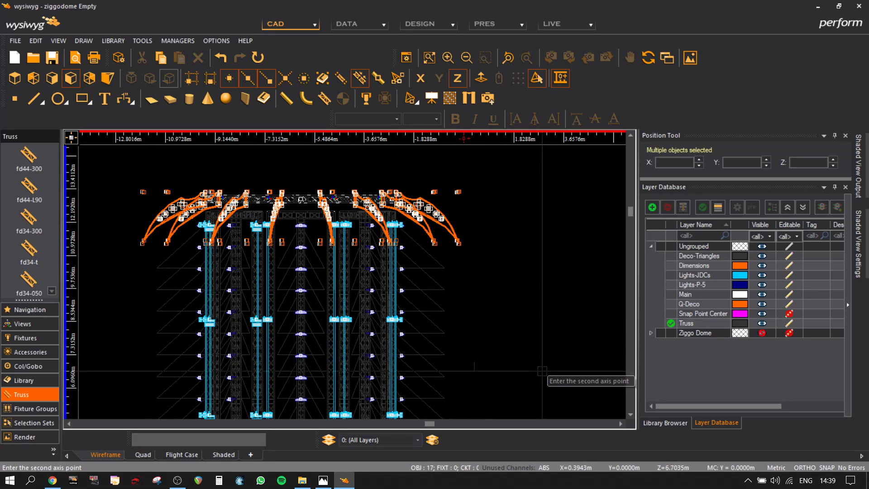
{"action": "middle_click_drag", "start_coordinate": [531, 342], "coordinate": [462, 246]}
{"action": "scroll", "coordinate": [400, 329], "scroll_direction": "down", "scroll_amount": 3}
{"action": "scroll", "coordinate": [309, 345], "scroll_direction": "up", "scroll_amount": 8}
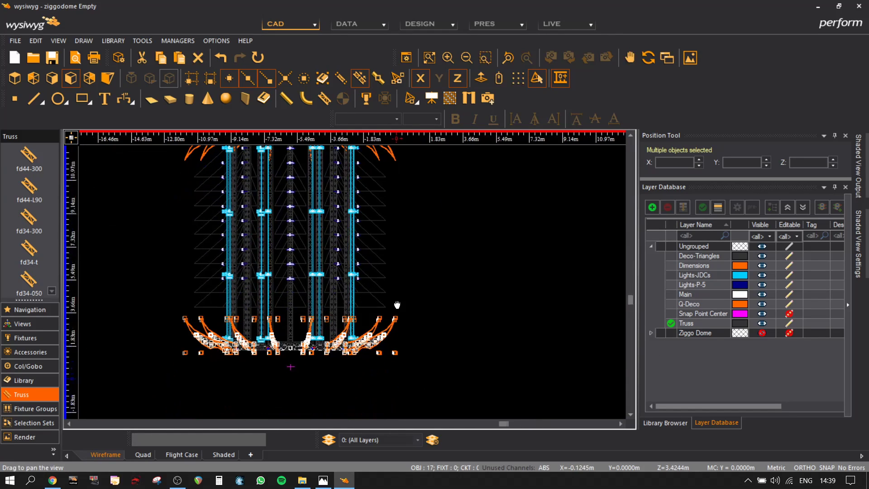
Move the mirrored lower truss circle and Q-Knives down along Z by about 0.2 m, check the shaded view and clear the selection.
{"action": "key", "text": "m"}
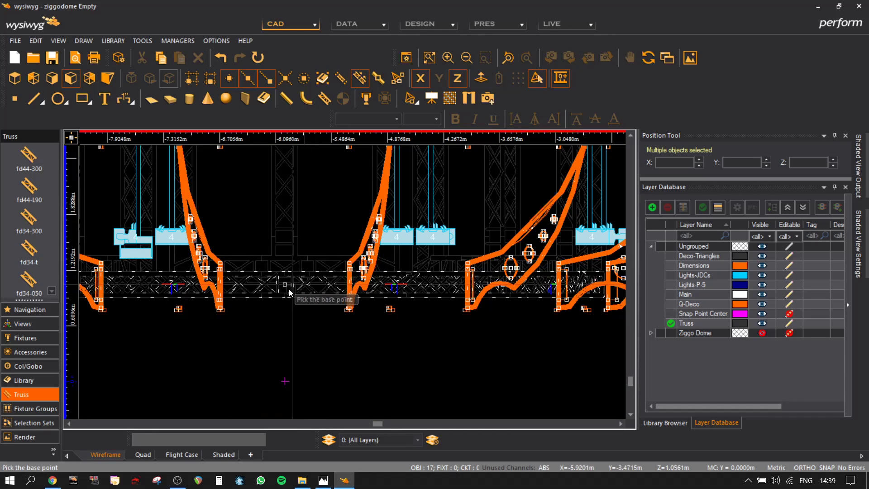
{"action": "left_click", "coordinate": [286, 289]}
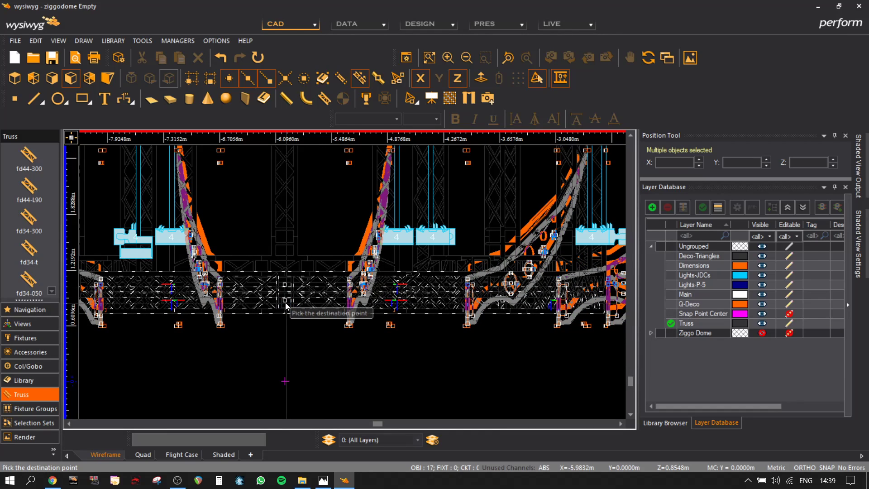
{"action": "left_click", "coordinate": [286, 302]}
{"action": "scroll", "coordinate": [438, 341], "scroll_direction": "down", "scroll_amount": 2}
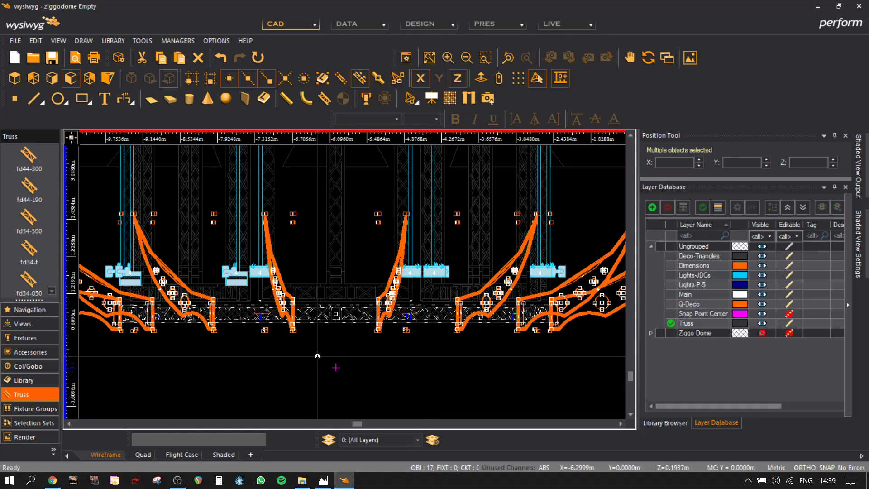
{"action": "left_click", "coordinate": [225, 454]}
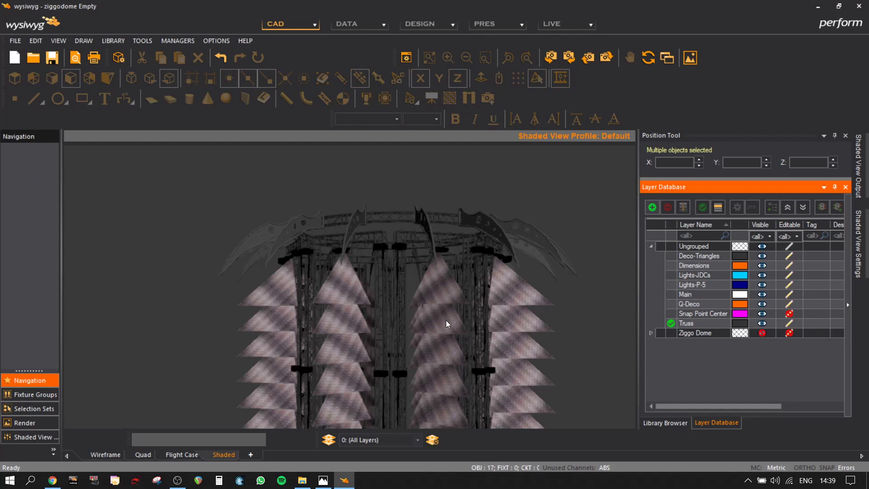
{"action": "mouse_move", "coordinate": [449, 356]}
{"action": "middle_mouse_down"}
{"action": "mouse_move", "coordinate": [444, 246]}
{"action": "mouse_move", "coordinate": [446, 276]}
{"action": "mouse_move", "coordinate": [448, 260]}
{"action": "mouse_move", "coordinate": [501, 272]}
{"action": "mouse_move", "coordinate": [539, 233]}
{"action": "mouse_move", "coordinate": [521, 258]}
{"action": "mouse_move", "coordinate": [445, 265]}
{"action": "mouse_move", "coordinate": [432, 235]}
{"action": "mouse_move", "coordinate": [434, 245]}
{"action": "mouse_move", "coordinate": [484, 222]}
{"action": "mouse_move", "coordinate": [305, 272]}
{"action": "mouse_move", "coordinate": [243, 260]}
{"action": "mouse_move", "coordinate": [432, 265]}
{"action": "mouse_move", "coordinate": [368, 287]}
{"action": "mouse_move", "coordinate": [393, 324]}
{"action": "mouse_move", "coordinate": [392, 289]}
{"action": "middle_mouse_up"}
{"action": "left_click", "coordinate": [100, 454]}
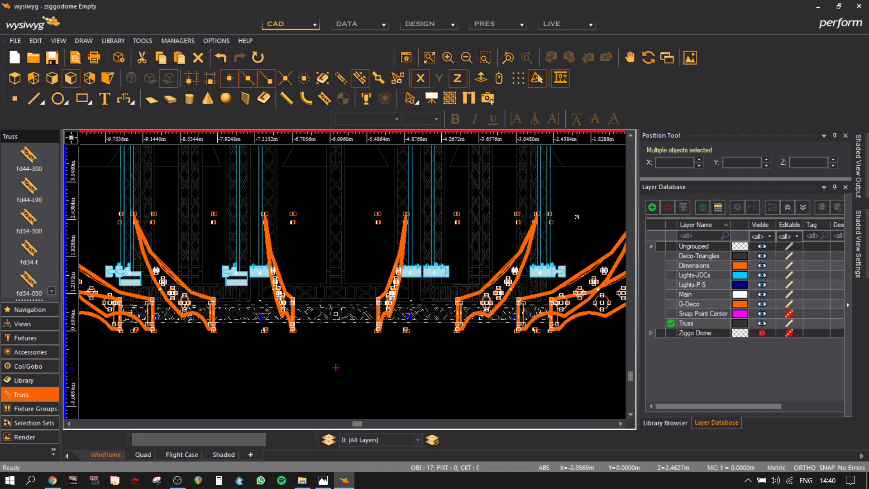
{"action": "key", "text": "Escape"}
Copy the upper and lower Q-Knife just below the X axis in plan view, placing the duplicates at the same position.
{"action": "scroll", "coordinate": [438, 308], "scroll_direction": "down", "scroll_amount": 1}
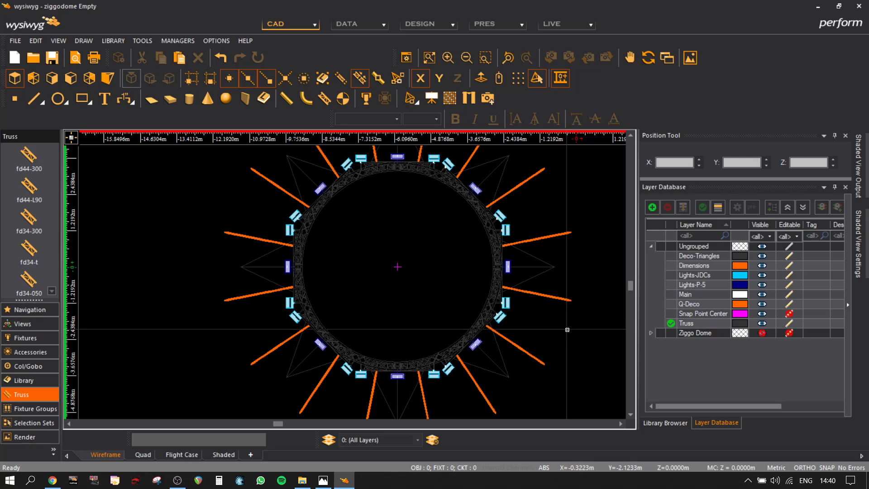
{"action": "scroll", "coordinate": [567, 329], "scroll_direction": "up", "scroll_amount": 1}
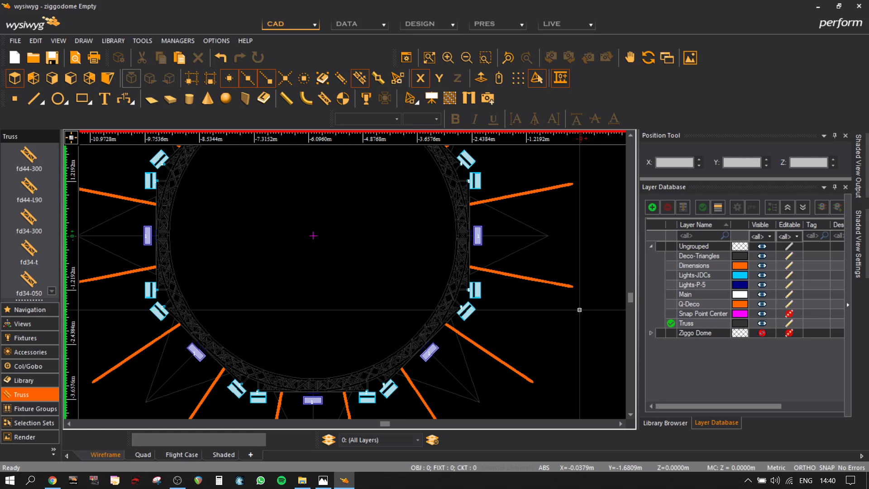
{"action": "left_click_drag", "start_coordinate": [584, 304], "coordinate": [561, 272]}
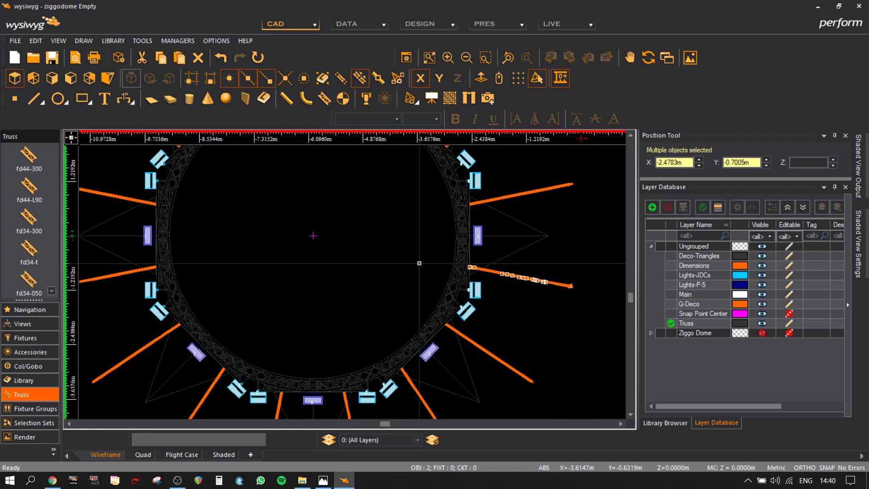
{"action": "key", "text": "ctrl+v"}
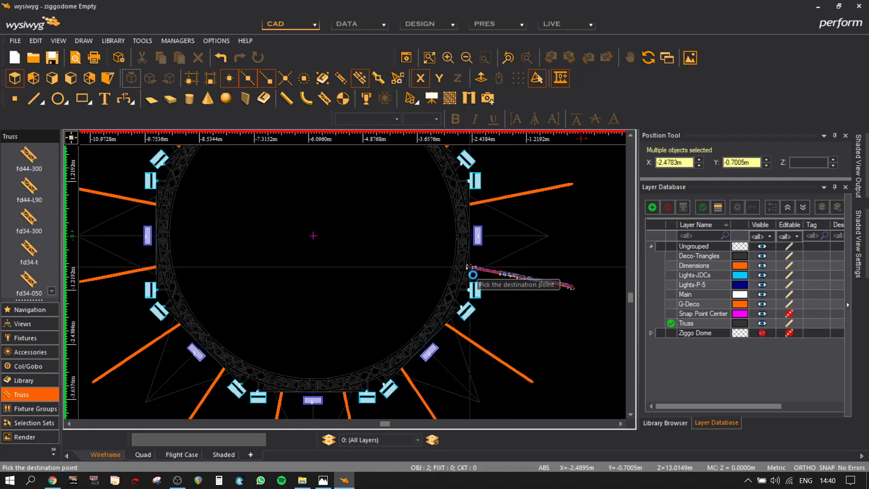
{"action": "left_click", "coordinate": [184, 267]}
{"action": "left_click", "coordinate": [70, 80]}
{"action": "key", "text": "ctrl+v"}
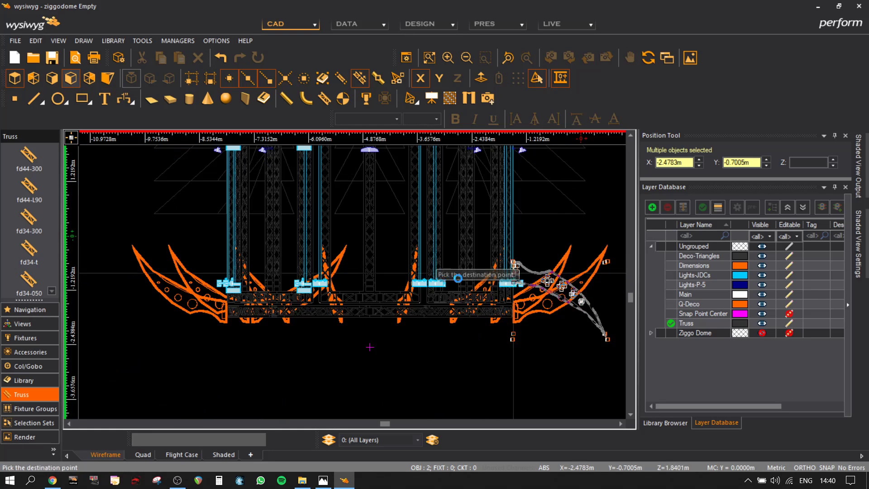
{"action": "middle_click_drag", "start_coordinate": [523, 247], "coordinate": [519, 381]}
{"action": "scroll", "coordinate": [514, 301], "scroll_direction": "down", "scroll_amount": 1}
{"action": "scroll", "coordinate": [520, 250], "scroll_direction": "down", "scroll_amount": 1}
{"action": "middle_click_drag", "start_coordinate": [529, 179], "coordinate": [524, 294]}
{"action": "scroll", "coordinate": [520, 247], "scroll_direction": "up", "scroll_amount": 1}
{"action": "scroll", "coordinate": [520, 247], "scroll_direction": "up", "scroll_amount": 3}
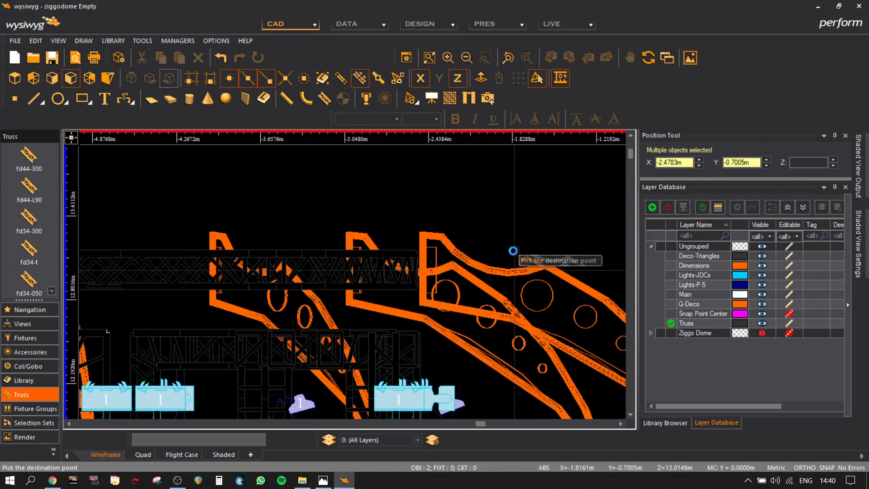
{"action": "left_click", "coordinate": [410, 194]}
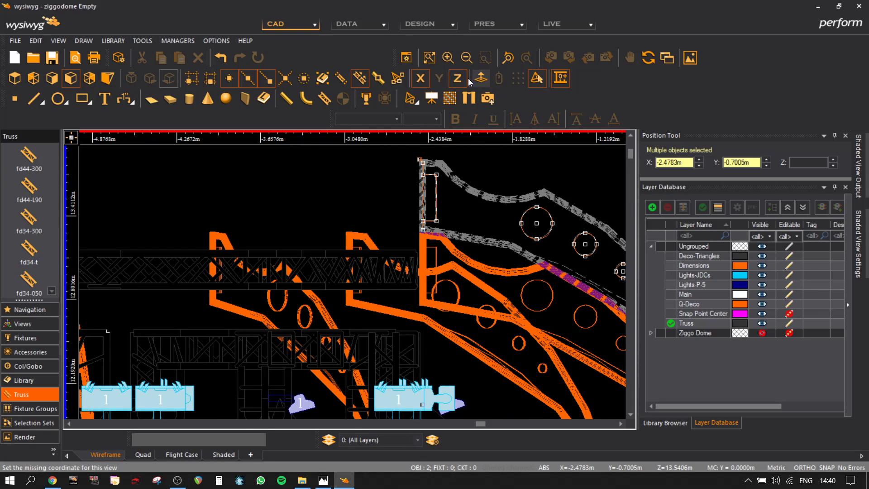
{"action": "left_click", "coordinate": [420, 80]}
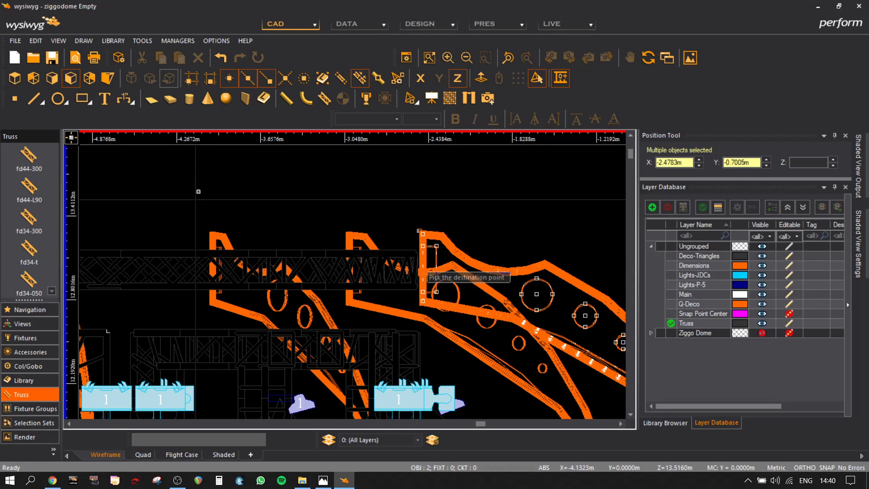
Try to rotate the copied Q-Knife pair by -11.25 degrees about the centre of the truss circle.
{"action": "key", "text": "r"}
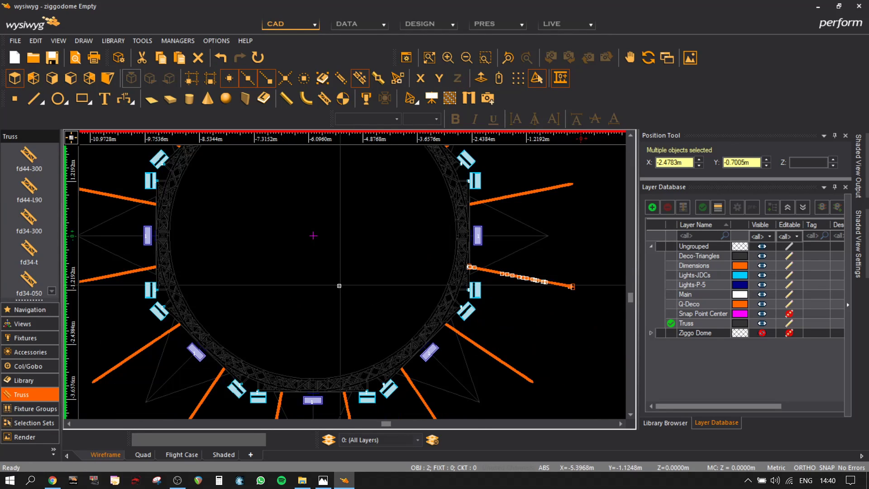
{"action": "left_click", "coordinate": [308, 237]}
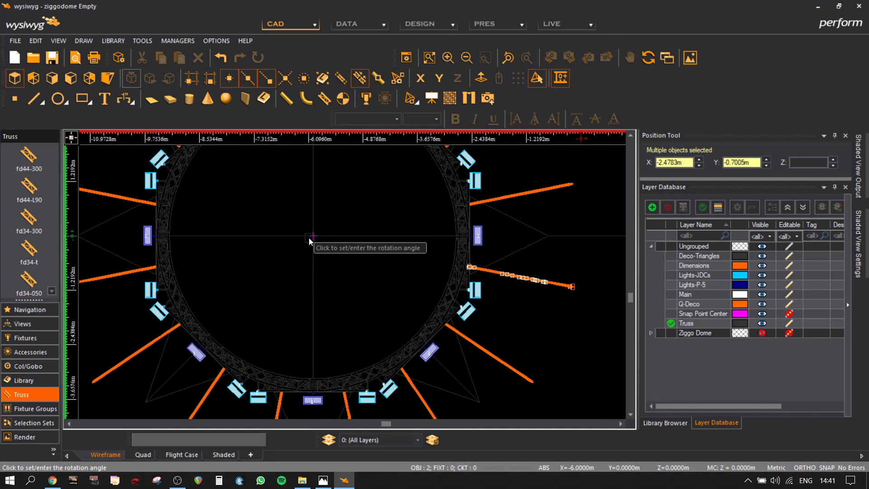
{"action": "type", "text": "-11.25"}
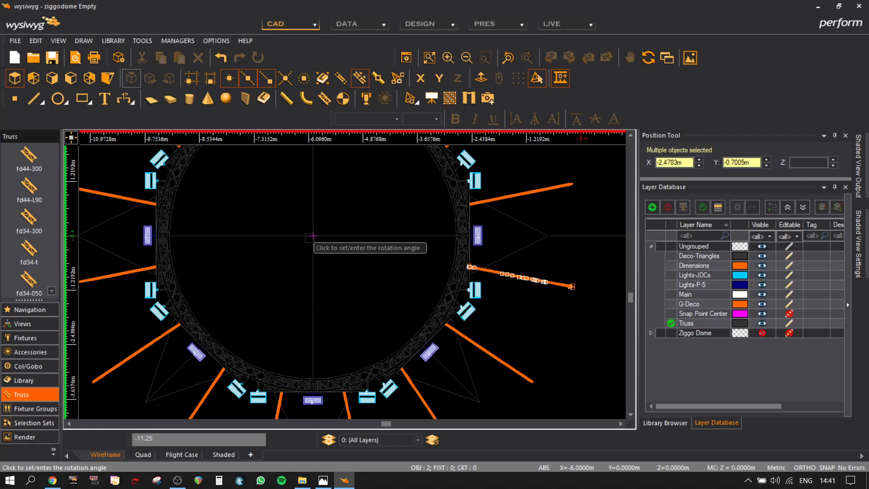
{"action": "key", "text": "Return"}
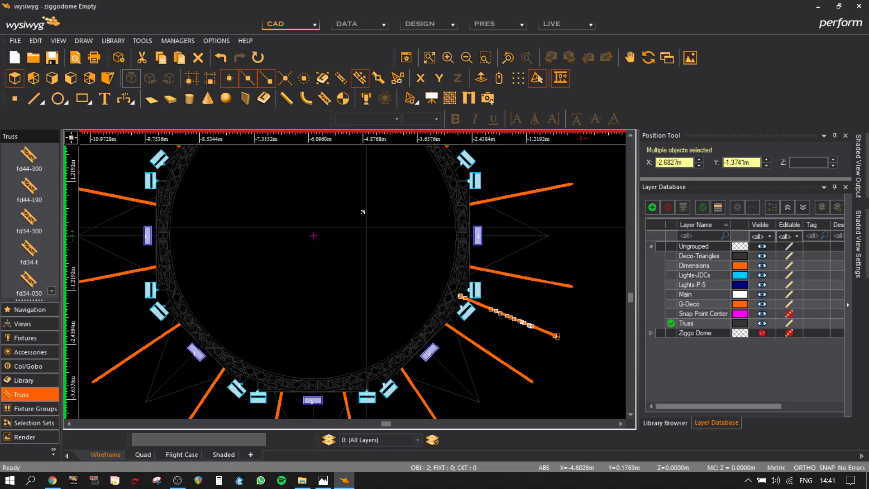
Undo the last rotation and rotate the copied Q-Knife pair by 11.25 degrees about the truss circle's centre.
{"action": "key", "text": "ctrl+r"}
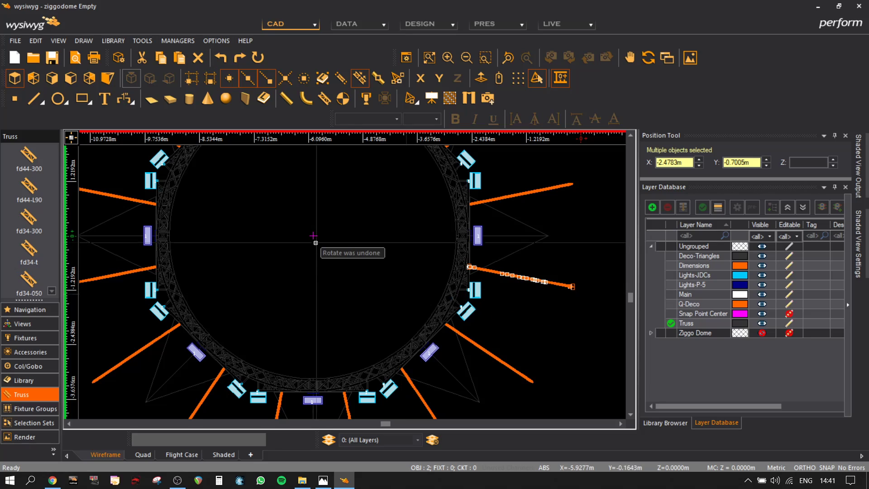
{"action": "left_click", "coordinate": [312, 237]}
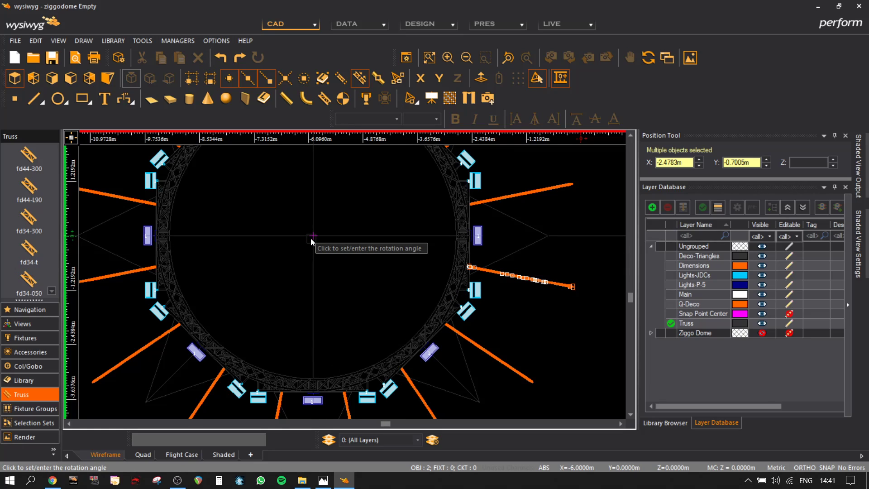
{"action": "type", "text": "1"}
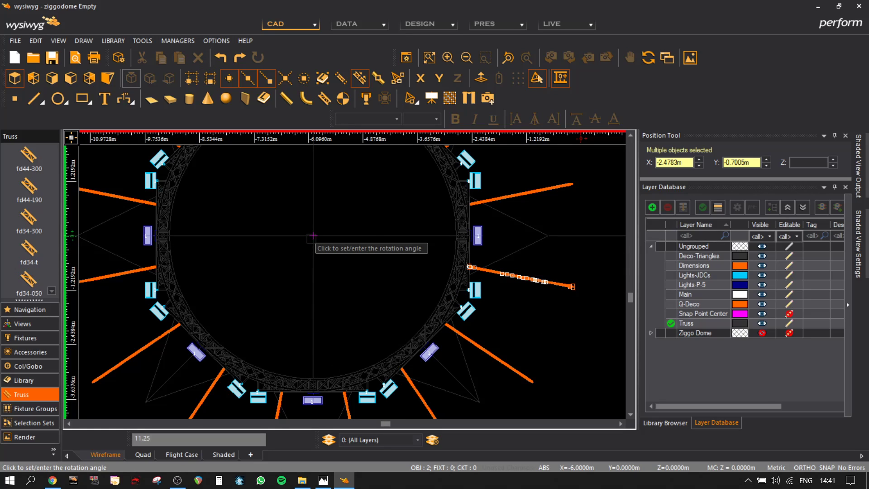
{"action": "type", "text": "1.25"}
{"action": "key", "text": "Return"}
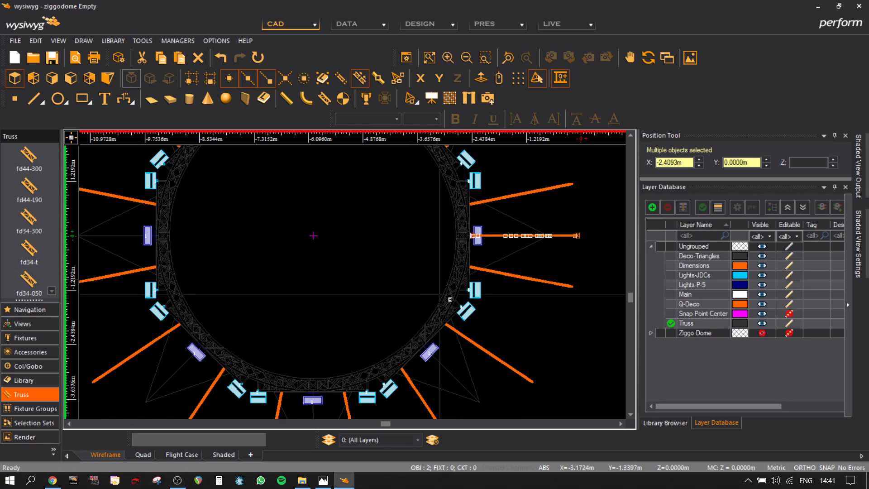
Mirror a copy of the rotated Q-Knife pair to the inside of the circle across a Y-parallel axis through the truss at X about -2.64 m.
{"action": "key", "text": "m"}
{"action": "scroll", "coordinate": [467, 228], "scroll_direction": "up", "scroll_amount": 2}
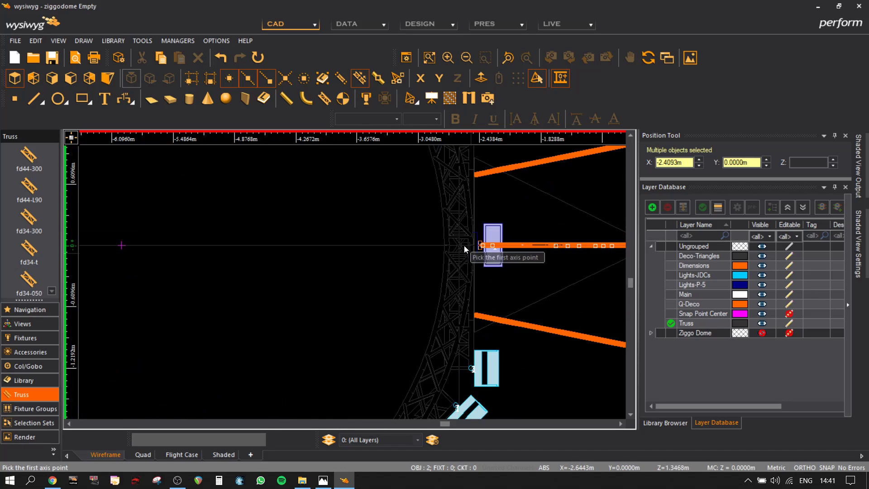
{"action": "left_click", "coordinate": [458, 242]}
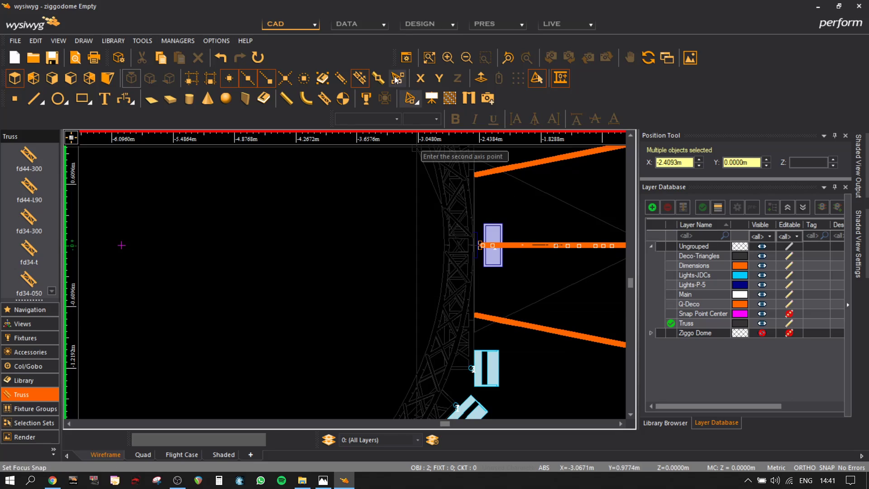
{"action": "left_click", "coordinate": [439, 79]}
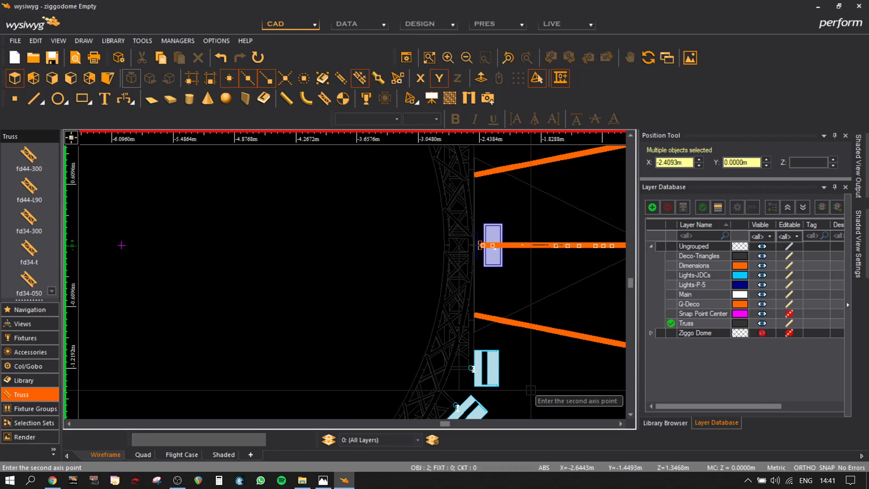
{"action": "left_click", "coordinate": [515, 288]}
{"action": "middle_click_drag", "start_coordinate": [515, 287], "coordinate": [335, 265]}
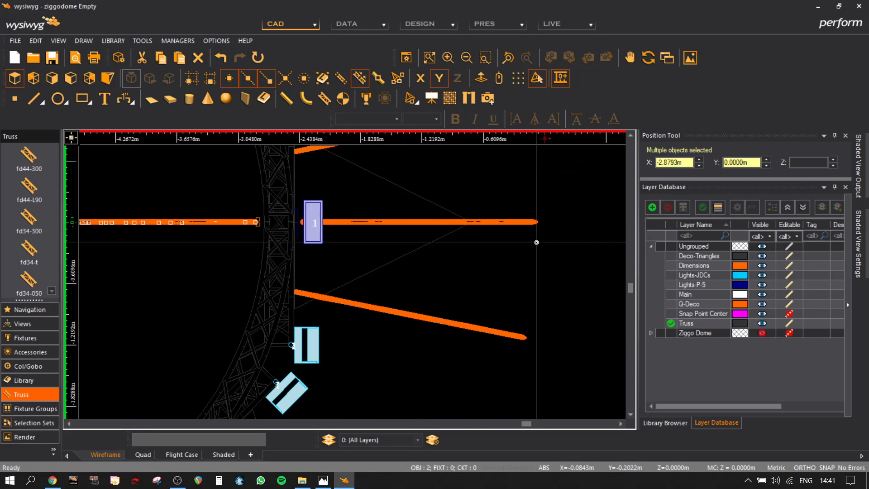
Delete the outside Q-Knife pair on the X axis and move the inside pair down so its upper knife meets the lower truss circle.
{"action": "key", "text": "Delete"}
{"action": "middle_click_drag", "start_coordinate": [202, 244], "coordinate": [283, 251]}
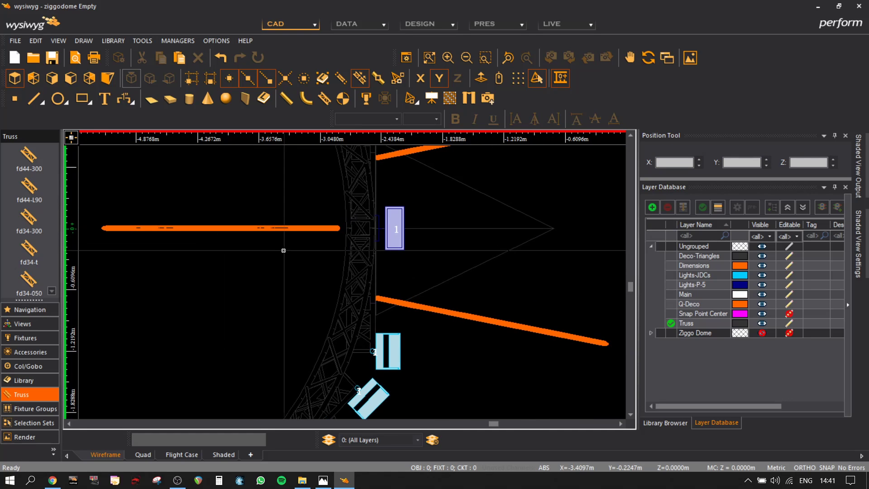
{"action": "left_click", "coordinate": [265, 228]}
{"action": "left_click", "coordinate": [72, 79]}
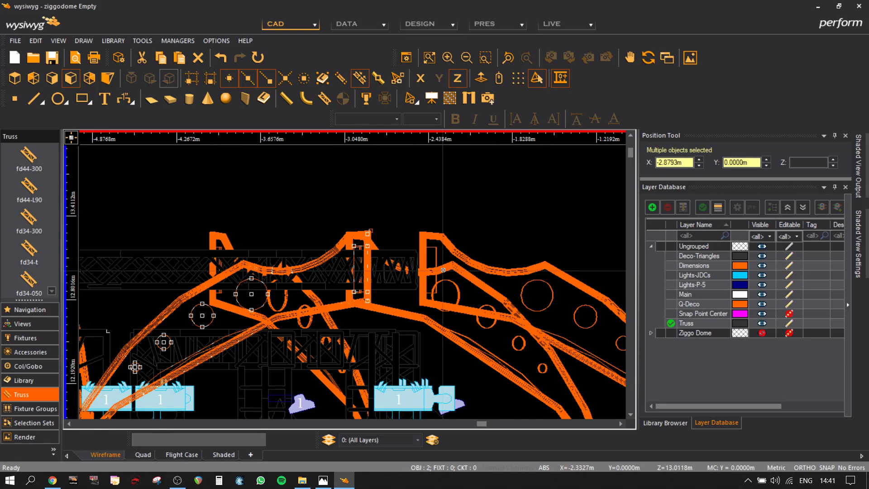
{"action": "scroll", "coordinate": [443, 270], "scroll_direction": "down", "scroll_amount": 2}
{"action": "middle_click_drag", "start_coordinate": [423, 357], "coordinate": [408, 199]}
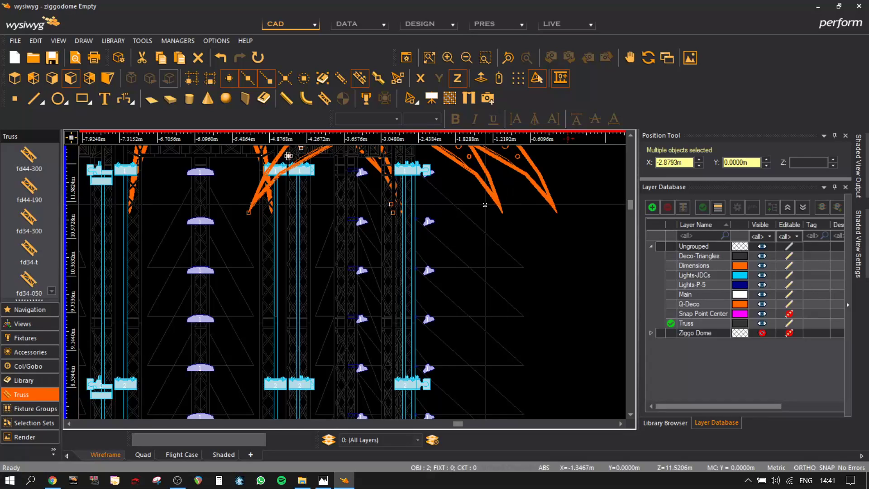
{"action": "middle_click_drag", "start_coordinate": [485, 202], "coordinate": [494, 311]}
{"action": "key", "text": "m"}
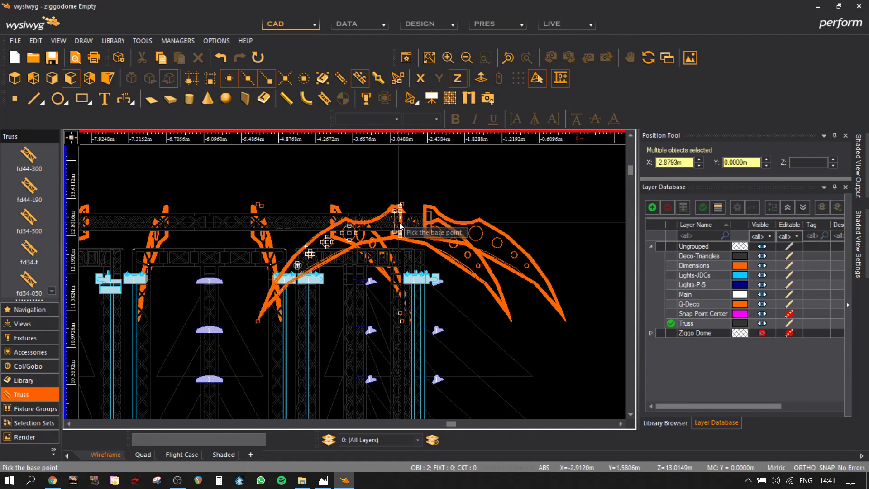
{"action": "left_click", "coordinate": [399, 225]}
{"action": "middle_click_drag", "start_coordinate": [399, 362], "coordinate": [391, 168]}
{"action": "scroll", "coordinate": [395, 327], "scroll_direction": "down", "scroll_amount": 2}
{"action": "middle_click_drag", "start_coordinate": [396, 379], "coordinate": [423, 226]}
{"action": "scroll", "coordinate": [421, 376], "scroll_direction": "up", "scroll_amount": 4}
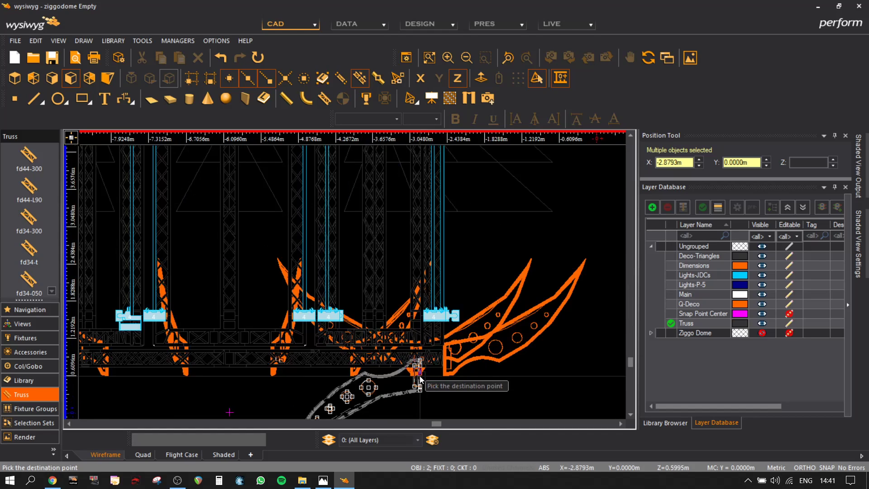
{"action": "left_click", "coordinate": [445, 342]}
Polar-array the selected inside Q-Knives about the truss circle's centre with 8 items over 360 degrees, rotating the objects.
{"action": "scroll", "coordinate": [498, 362], "scroll_direction": "down", "scroll_amount": 3}
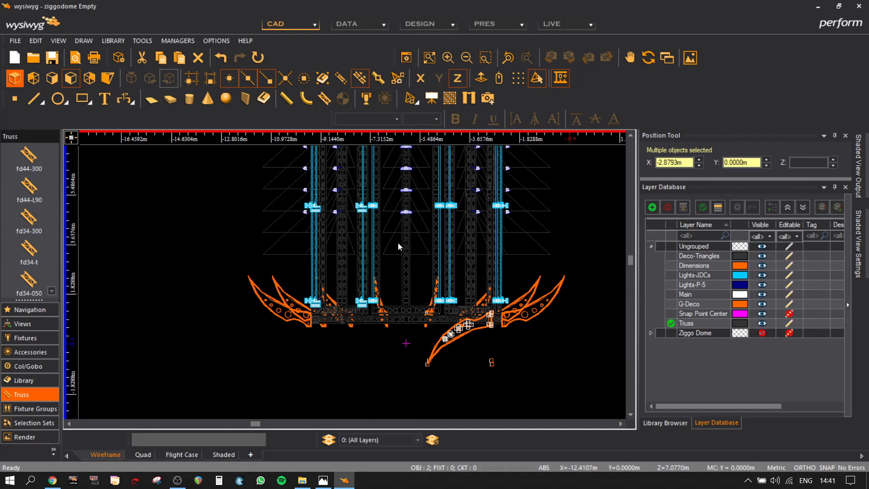
{"action": "middle_click_drag", "start_coordinate": [340, 287], "coordinate": [633, 284]}
{"action": "scroll", "coordinate": [408, 295], "scroll_direction": "down", "scroll_amount": 1}
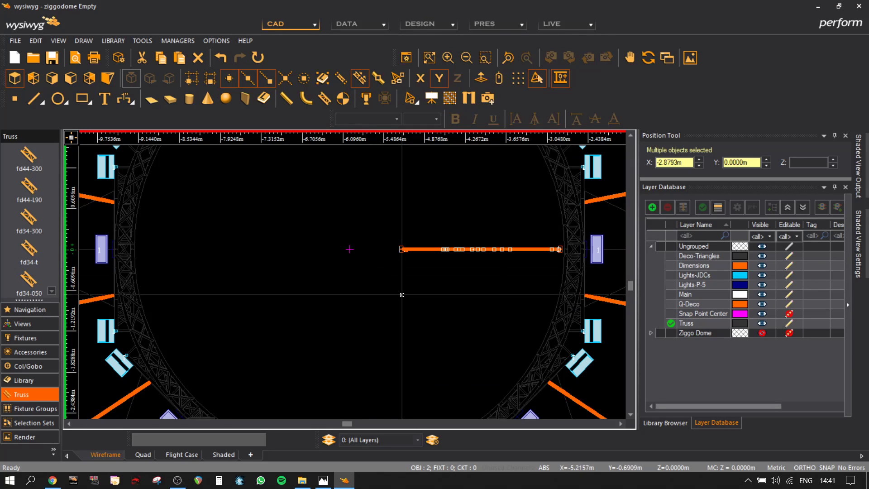
{"action": "right_click", "coordinate": [373, 302]}
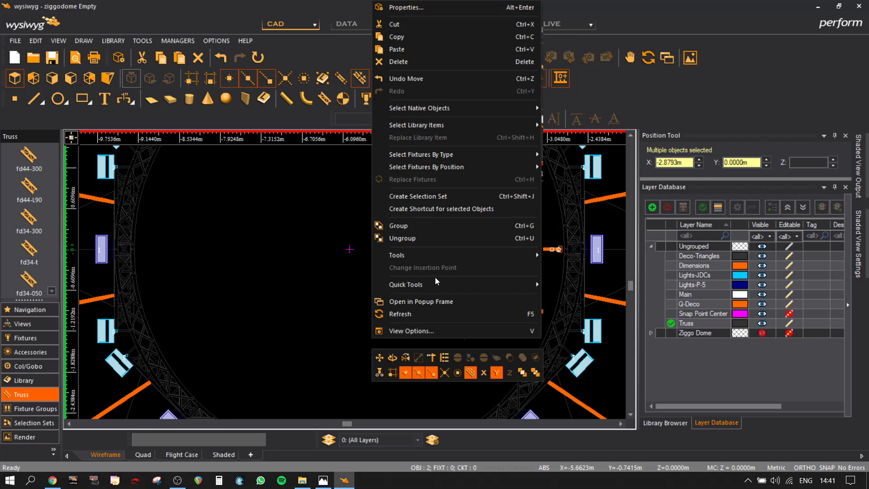
{"action": "mouse_move", "coordinate": [434, 285]}
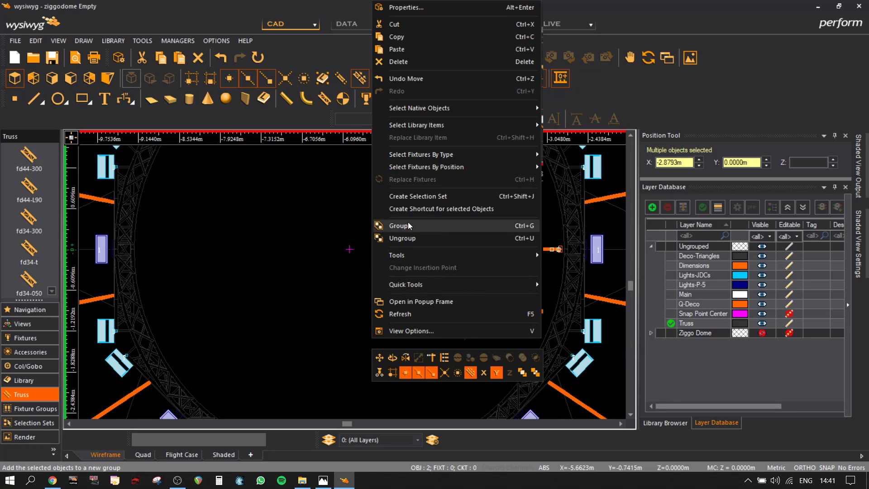
{"action": "mouse_move", "coordinate": [416, 258]}
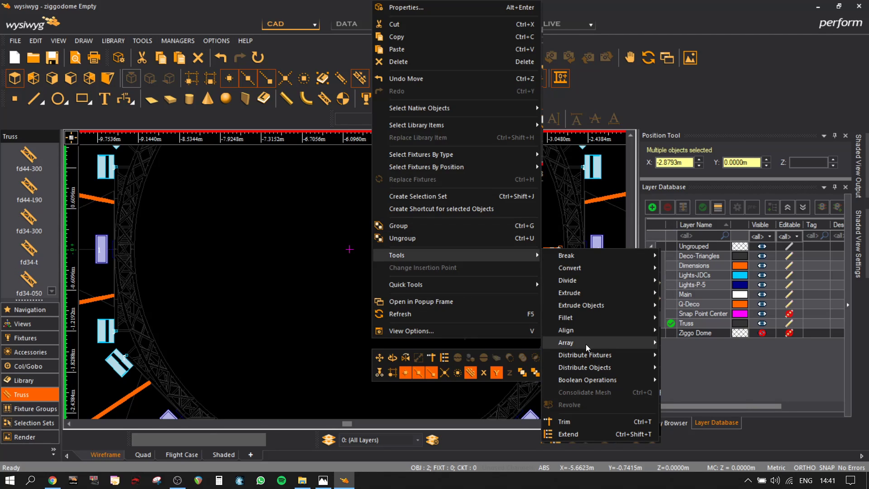
{"action": "mouse_move", "coordinate": [586, 347]}
{"action": "left_click", "coordinate": [702, 372]}
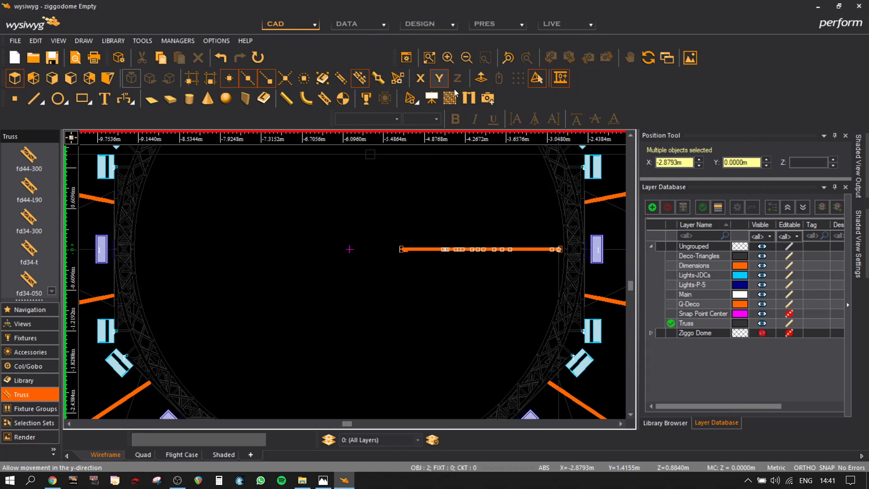
{"action": "left_click", "coordinate": [348, 253]}
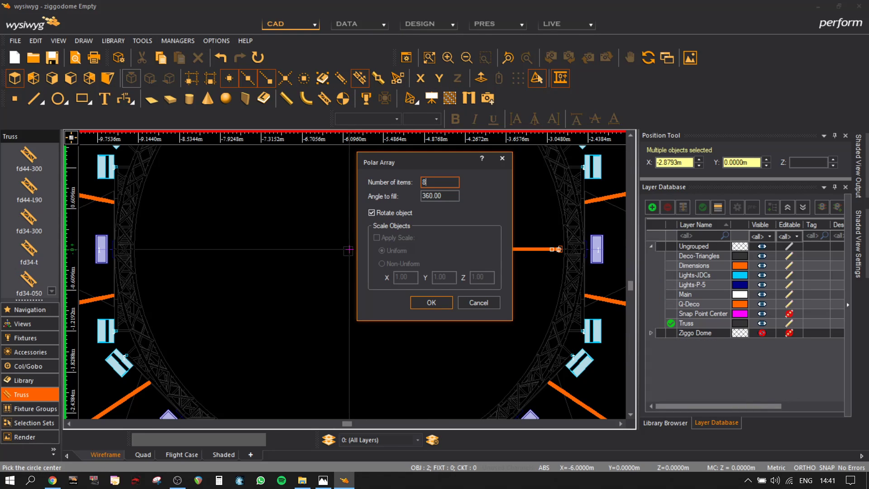
{"action": "key", "text": "Return"}
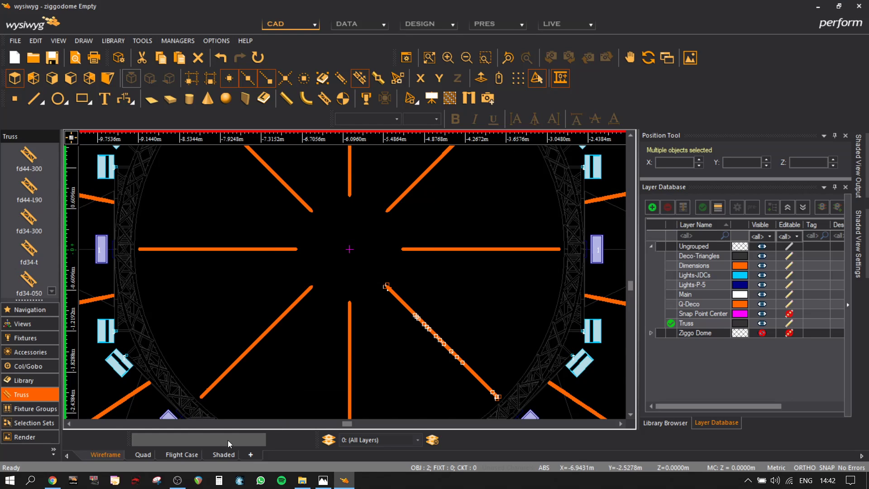
Examine the inside Q-Knife array under the tower in the shaded view and in the wireframe plan and front views.
{"action": "left_click", "coordinate": [219, 455]}
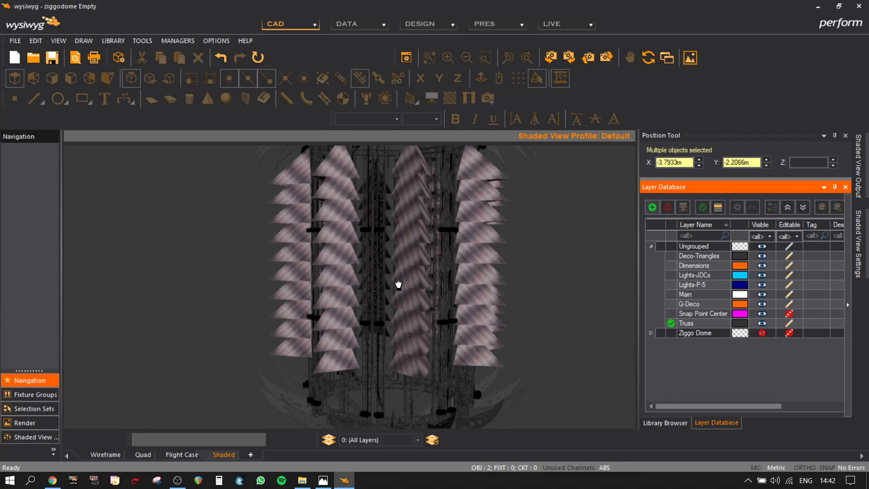
{"action": "mouse_move", "coordinate": [398, 285]}
{"action": "left_mouse_down"}
{"action": "mouse_move", "coordinate": [390, 253]}
{"action": "mouse_move", "coordinate": [470, 167]}
{"action": "mouse_move", "coordinate": [573, 171]}
{"action": "mouse_move", "coordinate": [541, 280]}
{"action": "mouse_move", "coordinate": [396, 305]}
{"action": "mouse_move", "coordinate": [369, 294]}
{"action": "mouse_move", "coordinate": [380, 334]}
{"action": "mouse_move", "coordinate": [365, 309]}
{"action": "mouse_move", "coordinate": [263, 368]}
{"action": "mouse_move", "coordinate": [334, 346]}
{"action": "mouse_move", "coordinate": [348, 266]}
{"action": "mouse_move", "coordinate": [371, 293]}
{"action": "mouse_move", "coordinate": [439, 301]}
{"action": "mouse_move", "coordinate": [367, 294]}
{"action": "mouse_move", "coordinate": [369, 334]}
{"action": "left_mouse_up"}
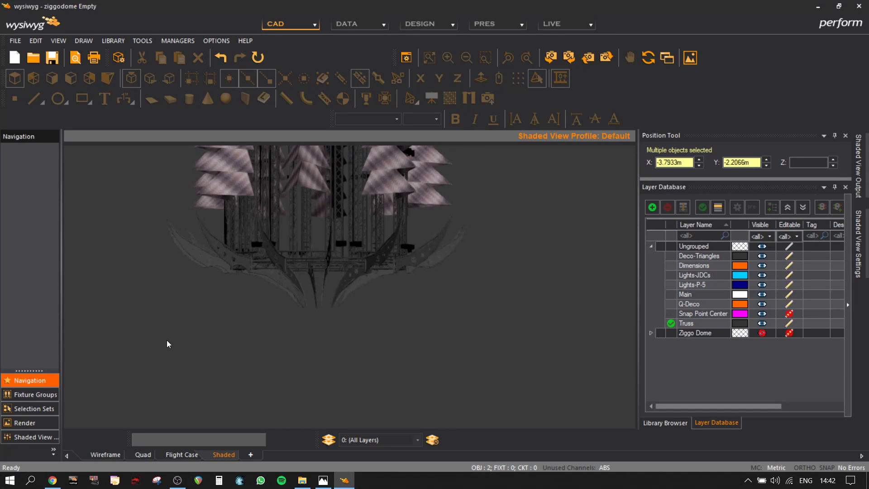
{"action": "left_click", "coordinate": [100, 456]}
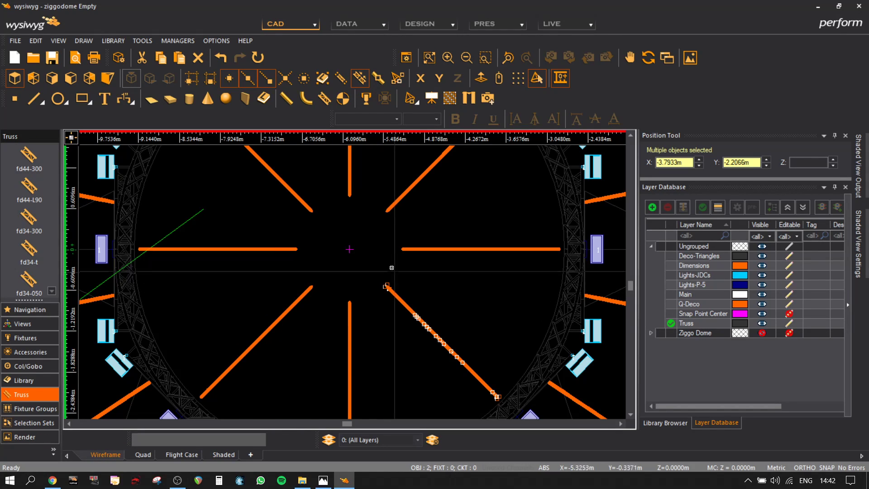
{"action": "left_click", "coordinate": [371, 232]}
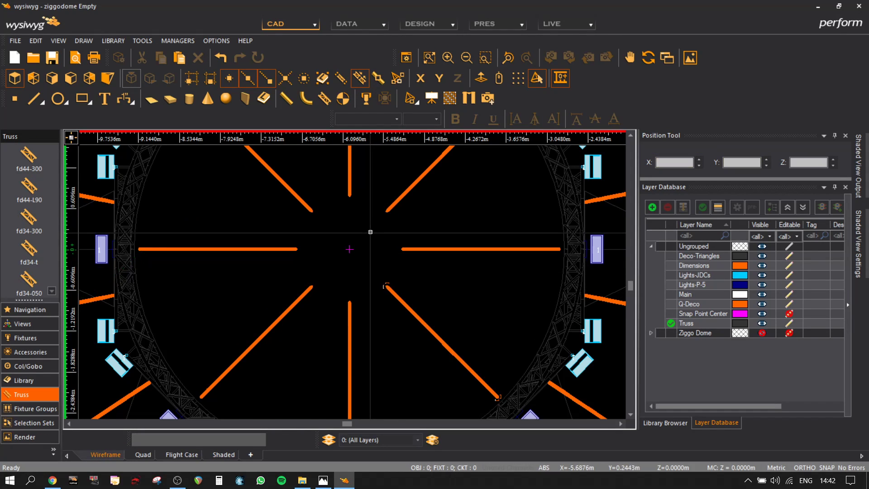
{"action": "scroll", "coordinate": [356, 247], "scroll_direction": "down", "scroll_amount": 3}
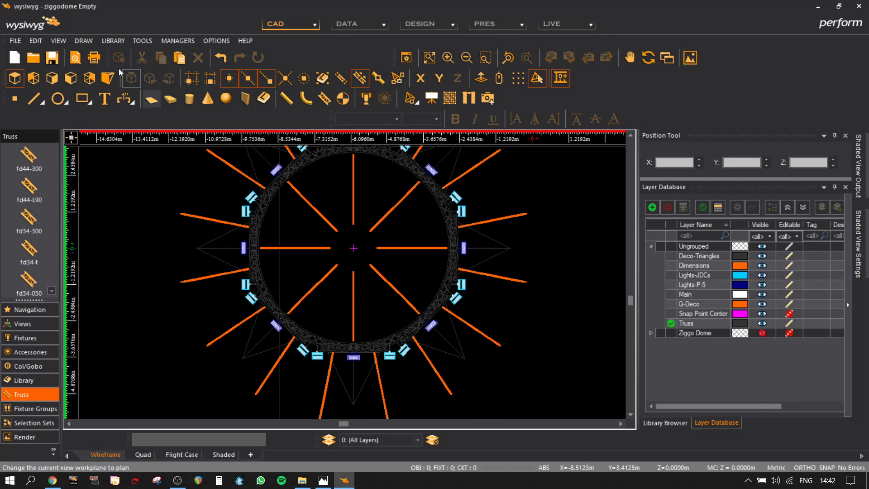
{"action": "left_click", "coordinate": [69, 78]}
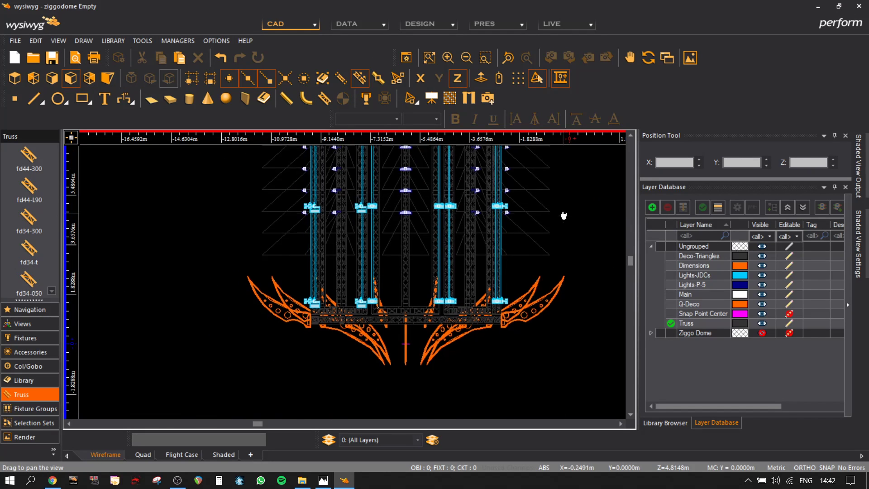
{"action": "middle_click_drag", "start_coordinate": [564, 214], "coordinate": [555, 396]}
{"action": "middle_click_drag", "start_coordinate": [556, 261], "coordinate": [427, 317]}
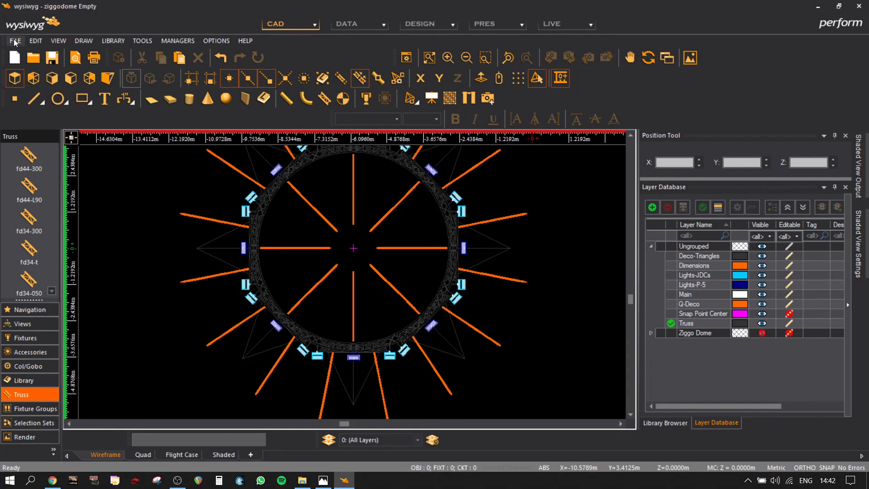
Insert the Q-Knife Mega insertable and place it clear of the truss tower at about X 10.26 m, Y -1.67 m.
{"action": "left_click", "coordinate": [15, 41]}
{"action": "mouse_move", "coordinate": [55, 249]}
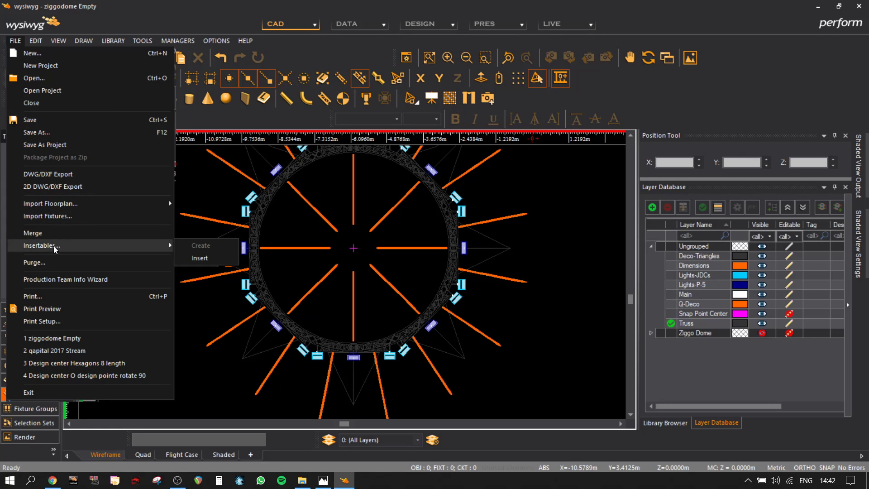
{"action": "left_click", "coordinate": [216, 255]}
{"action": "scroll", "coordinate": [406, 262], "scroll_direction": "down", "scroll_amount": 8}
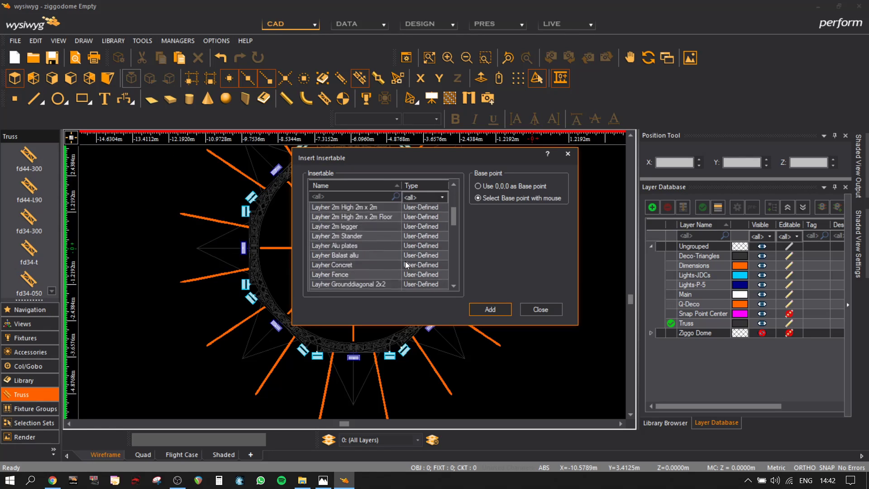
{"action": "scroll", "coordinate": [404, 263], "scroll_direction": "down", "scroll_amount": 6}
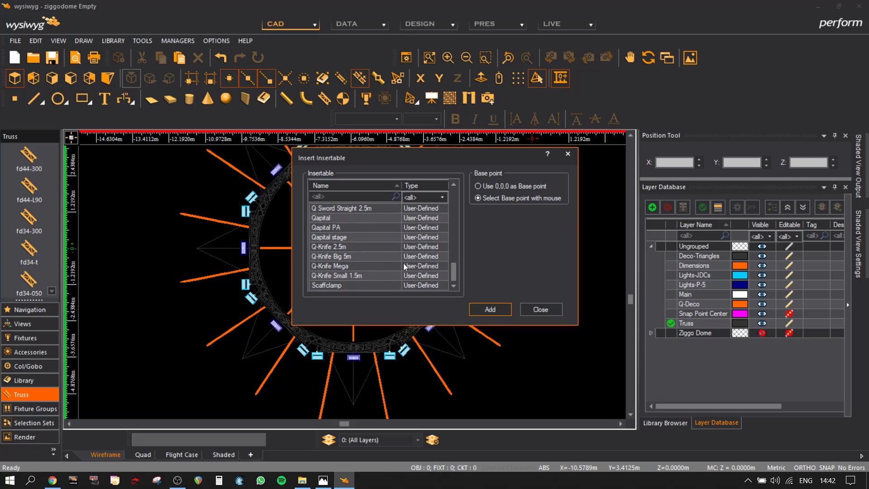
{"action": "left_click", "coordinate": [347, 265]}
{"action": "left_click", "coordinate": [493, 309]}
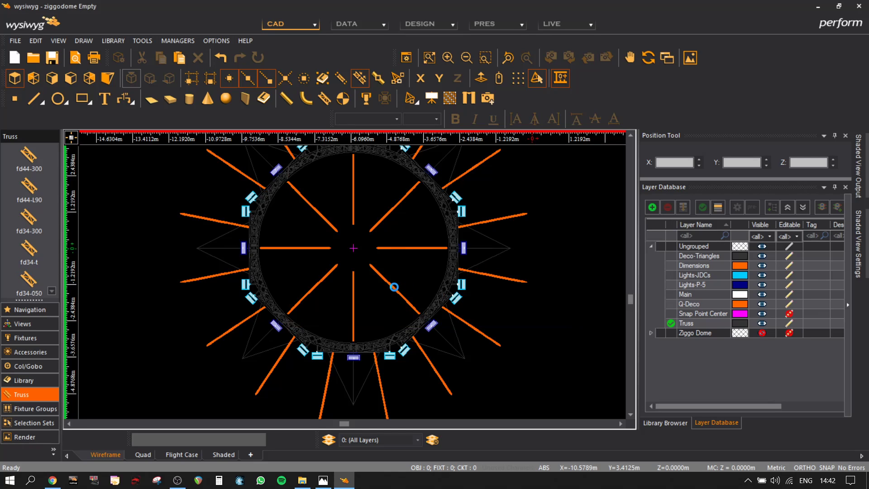
{"action": "left_click", "coordinate": [529, 251]}
{"action": "middle_click_drag", "start_coordinate": [558, 250], "coordinate": [268, 284]}
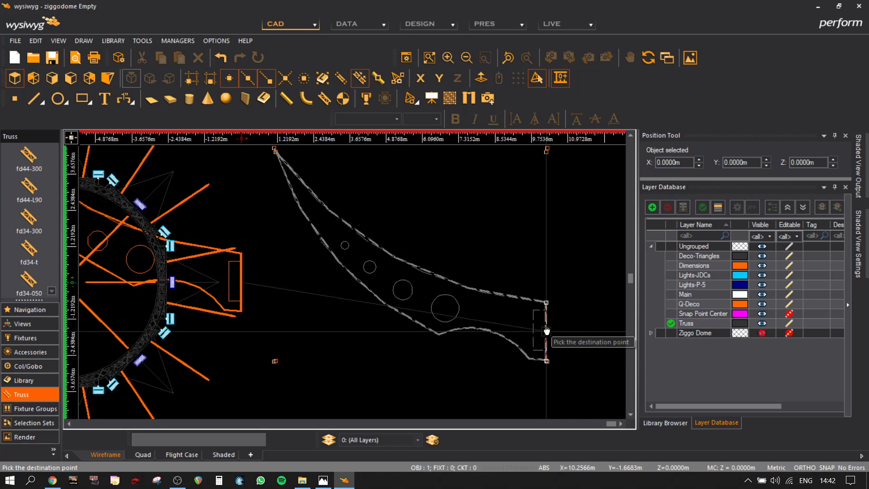
{"action": "left_click", "coordinate": [548, 341]}
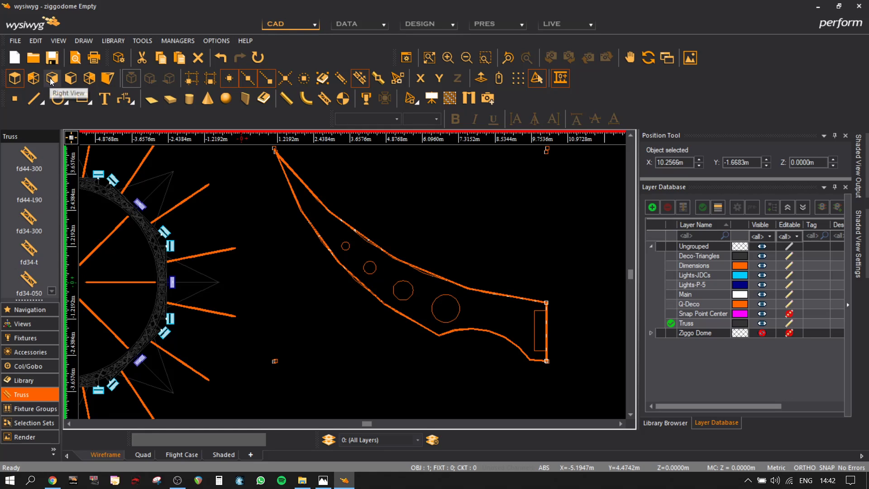
Rotate the Q-Knife Mega upright in the right view about its outer end on the base line, with its tip pointing down.
{"action": "left_click", "coordinate": [49, 77]}
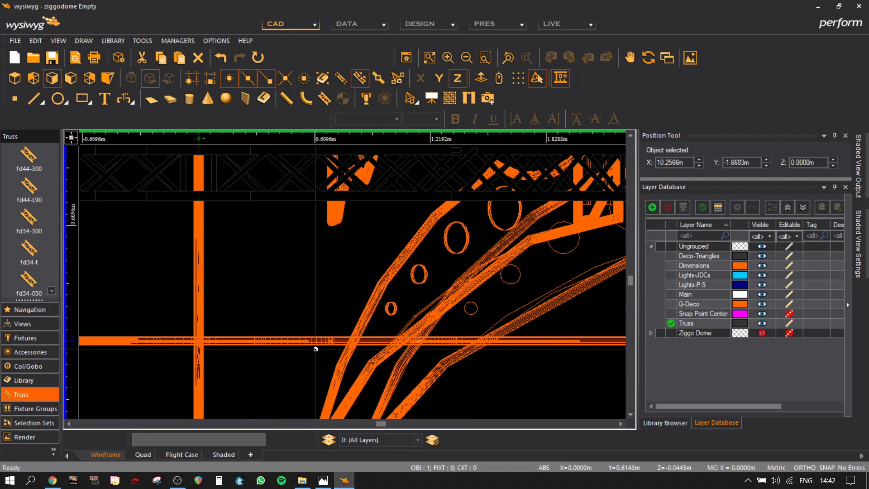
{"action": "middle_click_drag", "start_coordinate": [457, 202], "coordinate": [402, 208]}
{"action": "scroll", "coordinate": [232, 373], "scroll_direction": "up", "scroll_amount": 3}
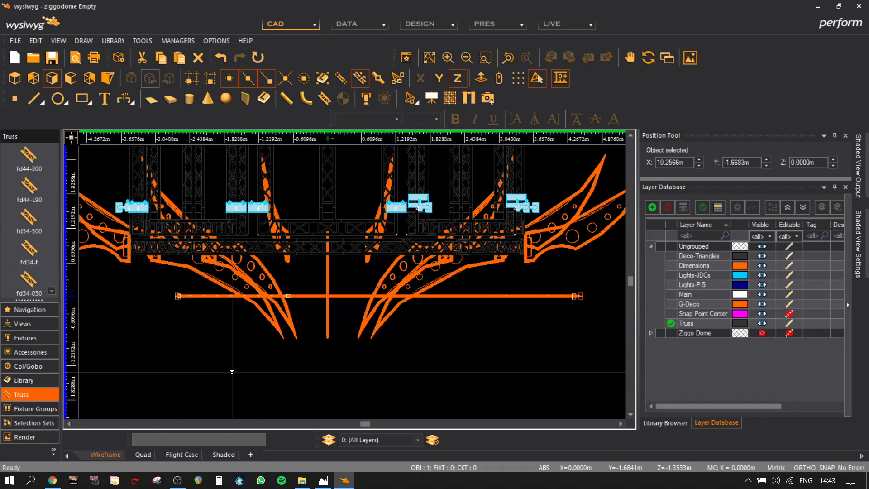
{"action": "key", "text": "ctrl+c"}
{"action": "left_click", "coordinate": [193, 297]}
{"action": "left_click", "coordinate": [188, 339]}
Delete the stray ring of arrayed Q-Knives lying far below the tower in the front view.
{"action": "scroll", "coordinate": [347, 256], "scroll_direction": "down", "scroll_amount": 4}
{"action": "middle_click_drag", "start_coordinate": [451, 357], "coordinate": [433, 253]}
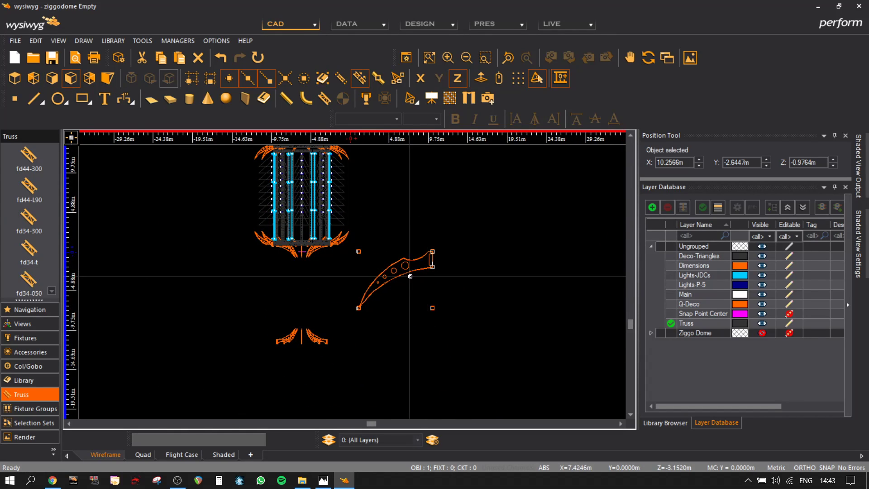
{"action": "mouse_move", "coordinate": [313, 310]}
{"action": "middle_mouse_down"}
{"action": "mouse_move", "coordinate": [315, 337]}
{"action": "mouse_move", "coordinate": [316, 323]}
{"action": "middle_mouse_up"}
{"action": "left_click_drag", "start_coordinate": [337, 374], "coordinate": [246, 328]}
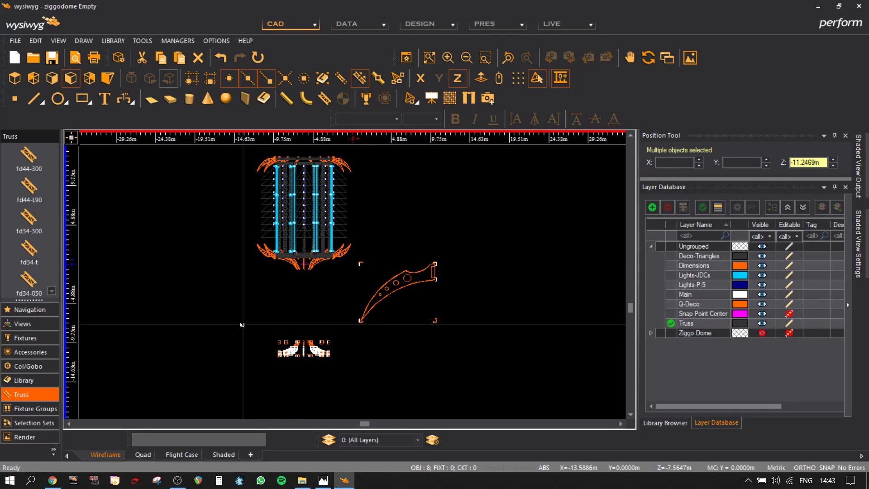
{"action": "key", "text": "Delete"}
Move the Q-Knife Mega vertically by its mounting edge up to the upper truss circle's height, Z 13.01 m.
{"action": "left_click_drag", "start_coordinate": [454, 333], "coordinate": [401, 239]}
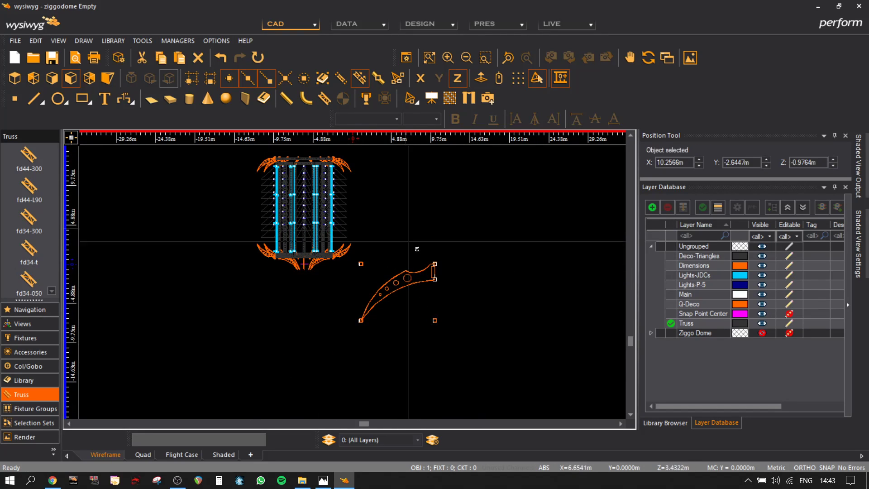
{"action": "key", "text": "ctrl+c"}
{"action": "scroll", "coordinate": [437, 254], "scroll_direction": "up", "scroll_amount": 2}
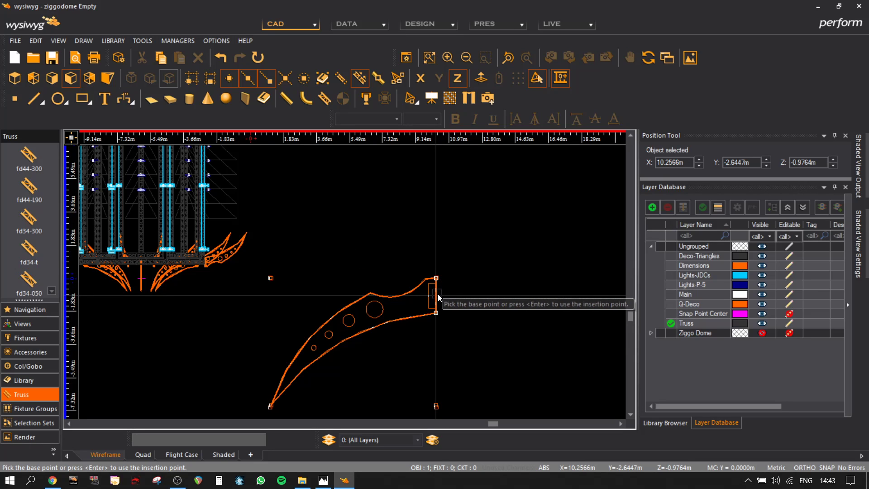
{"action": "left_click", "coordinate": [438, 297]}
{"action": "middle_click_drag", "start_coordinate": [438, 216], "coordinate": [470, 382]}
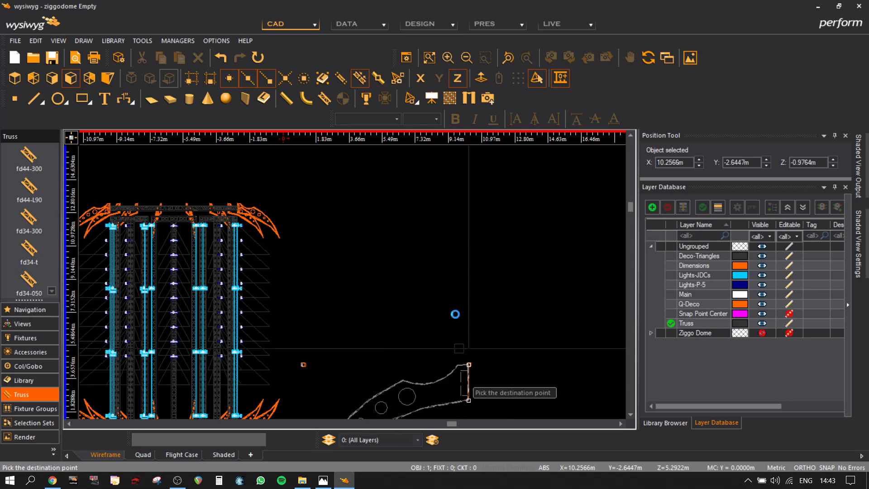
{"action": "scroll", "coordinate": [210, 213], "scroll_direction": "up", "scroll_amount": 2}
{"action": "left_click", "coordinate": [211, 207]}
Move the Q-Knife Mega along X by its mounting edge to the tower's outer side, at X -9.5753 m.
{"action": "middle_click_drag", "start_coordinate": [456, 234], "coordinate": [135, 217]}
{"action": "key", "text": "m"}
{"action": "left_click", "coordinate": [443, 197]}
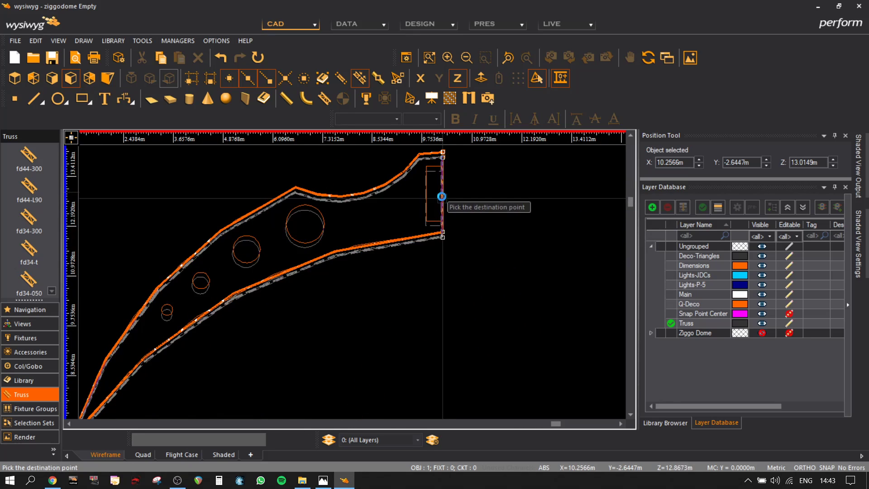
{"action": "left_click", "coordinate": [421, 81]}
{"action": "middle_click_drag", "start_coordinate": [135, 251], "coordinate": [486, 256]}
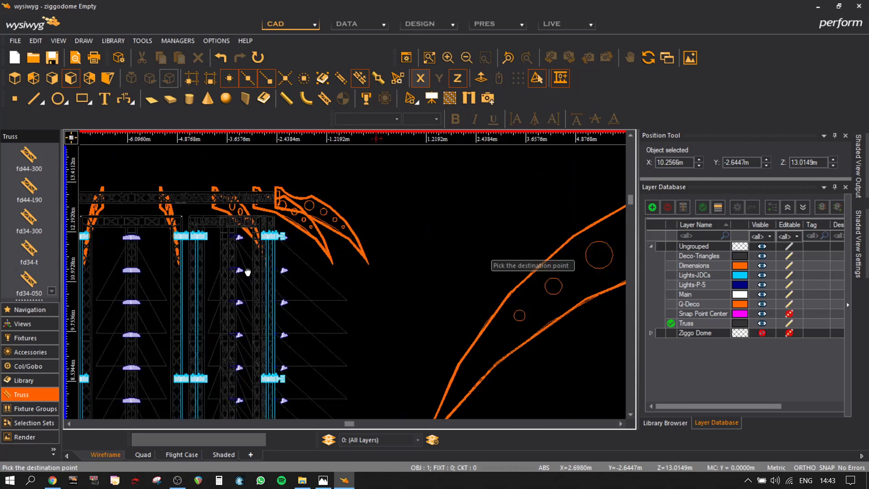
{"action": "scroll", "coordinate": [256, 272], "scroll_direction": "down", "scroll_amount": 2}
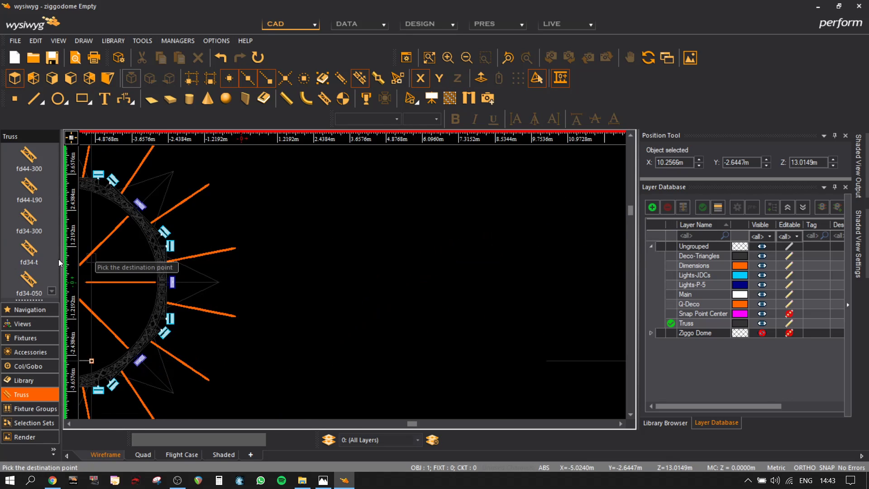
{"action": "middle_click_drag", "start_coordinate": [162, 270], "coordinate": [507, 274]}
{"action": "scroll", "coordinate": [277, 286], "scroll_direction": "up", "scroll_amount": 1}
{"action": "scroll", "coordinate": [278, 285], "scroll_direction": "up", "scroll_amount": 5}
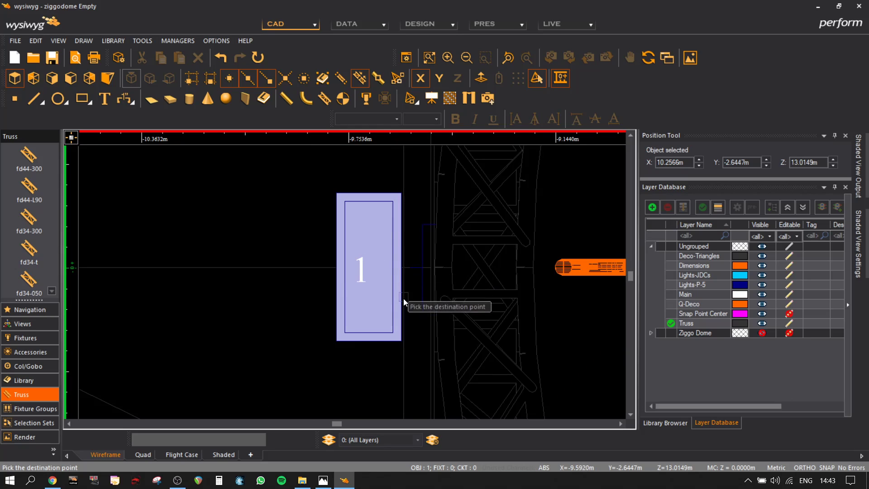
{"action": "left_click", "coordinate": [409, 315]}
{"action": "scroll", "coordinate": [409, 315], "scroll_direction": "down", "scroll_amount": 6}
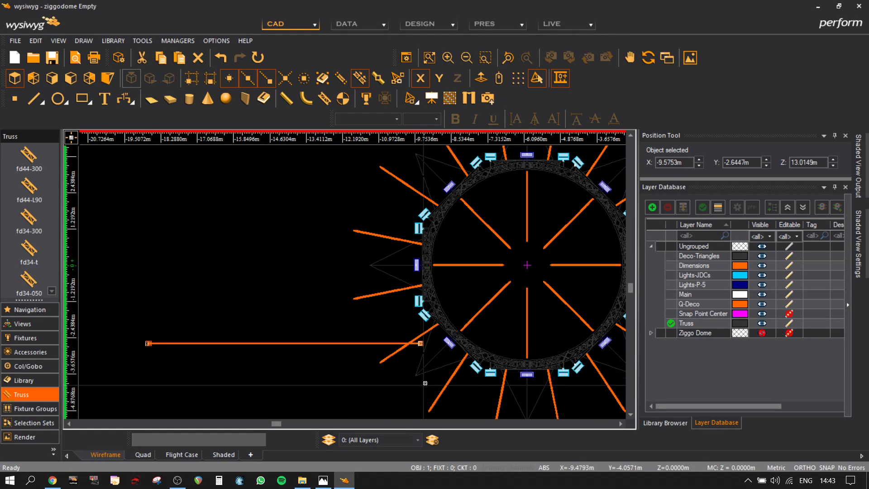
Move the Q-Knife Mega along Y in the top view onto the tower's centre line, snapping to the centre point.
{"action": "key", "text": "m"}
{"action": "scroll", "coordinate": [423, 350], "scroll_direction": "up", "scroll_amount": 5}
{"action": "left_click", "coordinate": [406, 335]}
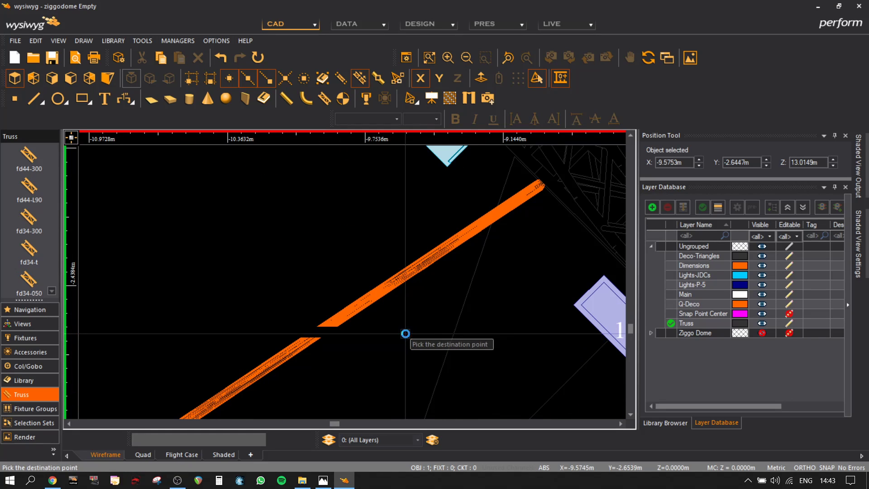
{"action": "scroll", "coordinate": [439, 356], "scroll_direction": "down", "scroll_amount": 2}
{"action": "scroll", "coordinate": [439, 355], "scroll_direction": "down", "scroll_amount": 1}
{"action": "middle_click_drag", "start_coordinate": [471, 263], "coordinate": [327, 321]}
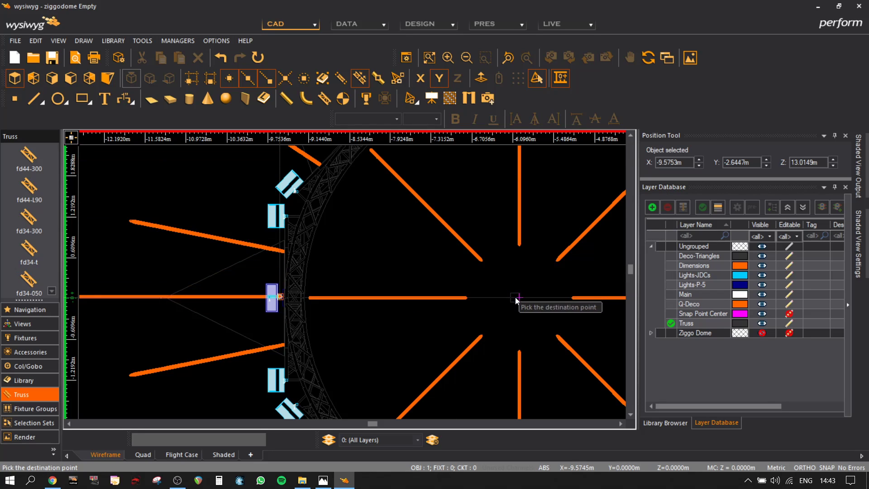
{"action": "left_click", "coordinate": [521, 298]}
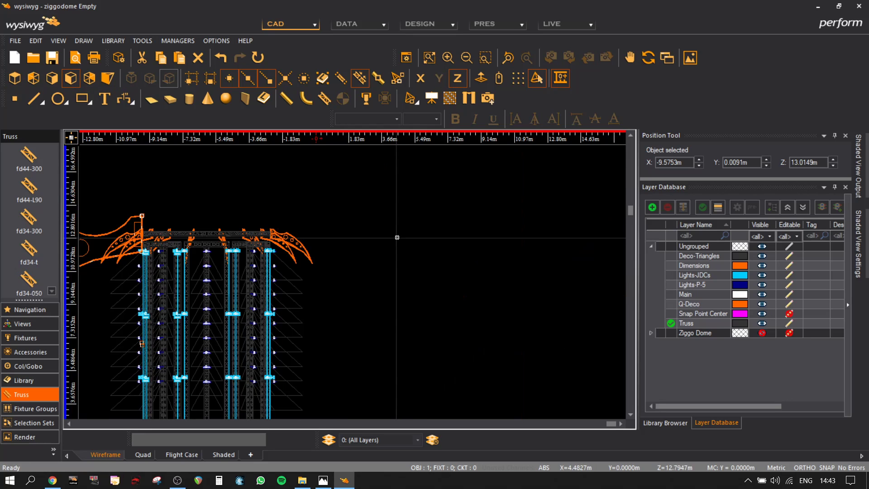
Rotate the Q-Knife Mega in the front view about its mounting edge's midpoint so the blade tilts up and arches outward.
{"action": "middle_click_drag", "start_coordinate": [168, 187], "coordinate": [435, 179]}
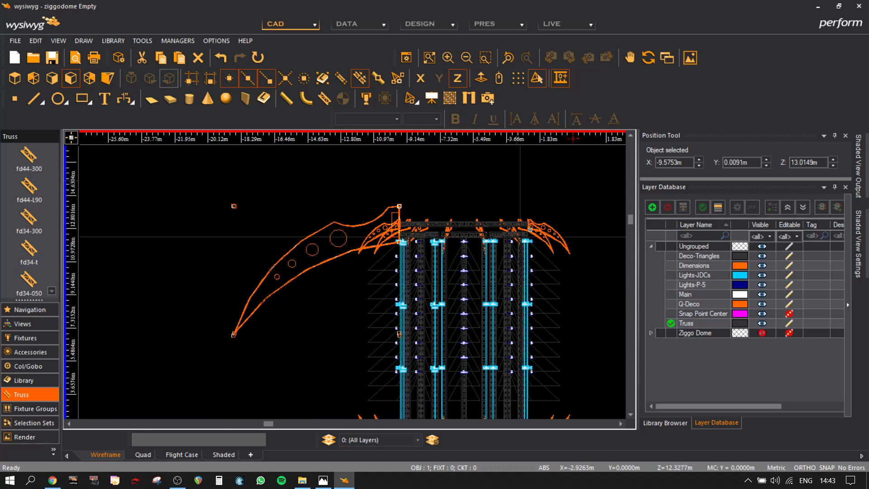
{"action": "scroll", "coordinate": [421, 206], "scroll_direction": "up", "scroll_amount": 10}
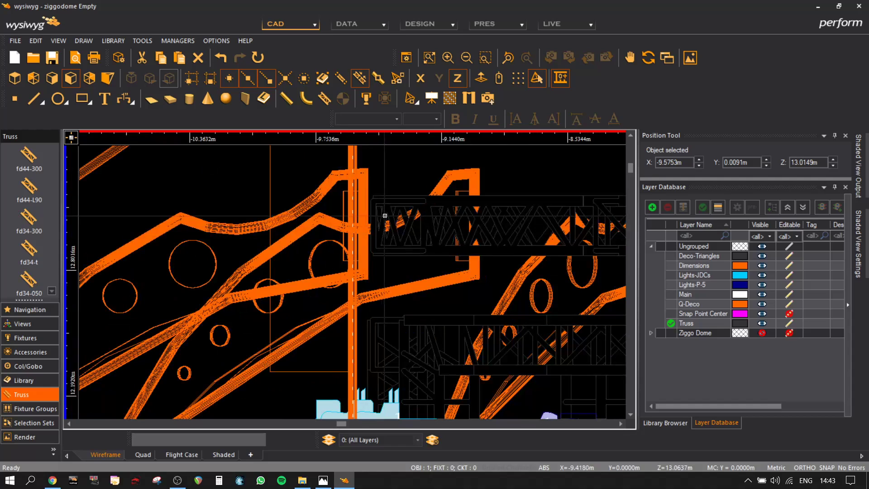
{"action": "key", "text": "m"}
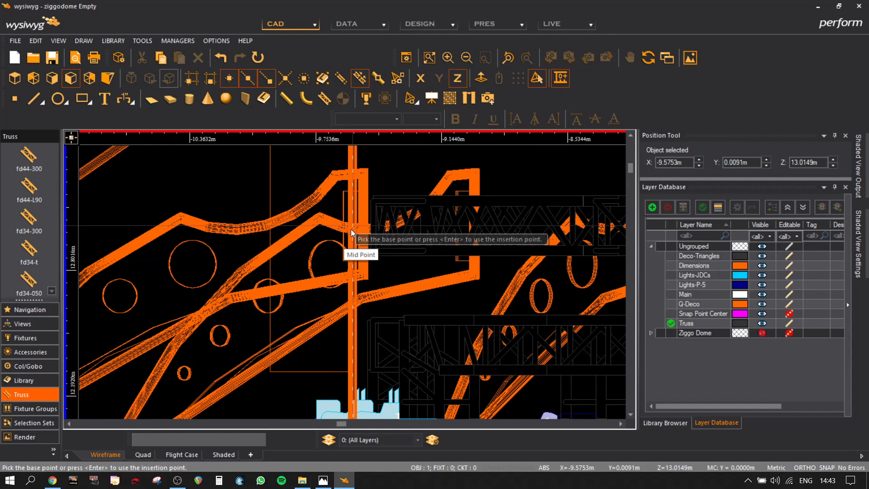
{"action": "left_click", "coordinate": [352, 225]}
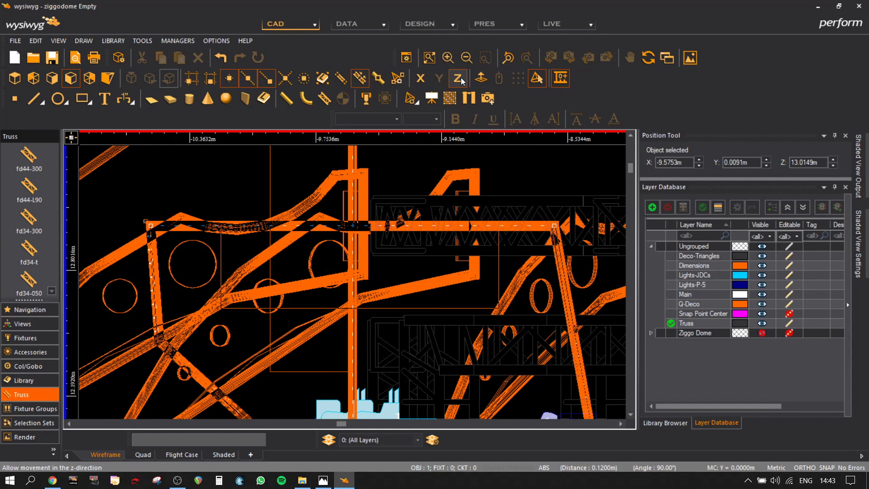
{"action": "scroll", "coordinate": [503, 267], "scroll_direction": "down", "scroll_amount": 3}
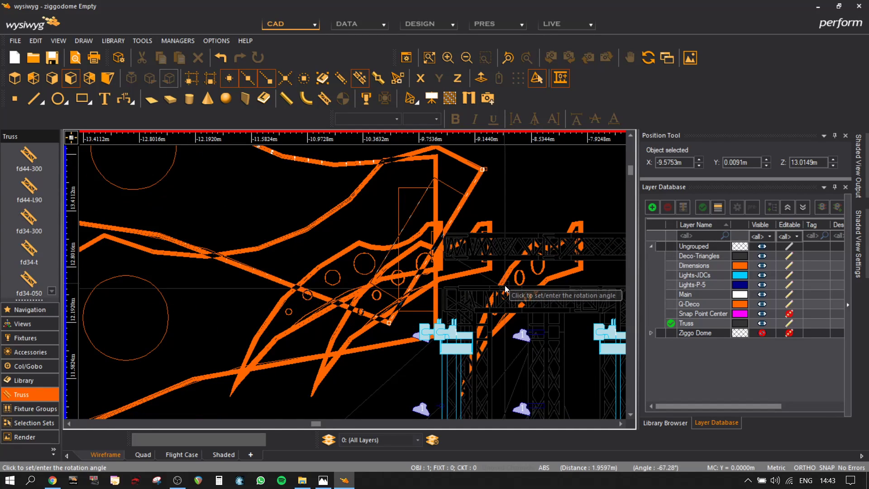
{"action": "middle_click_drag", "start_coordinate": [506, 294], "coordinate": [543, 311]}
{"action": "scroll", "coordinate": [542, 308], "scroll_direction": "down", "scroll_amount": 2}
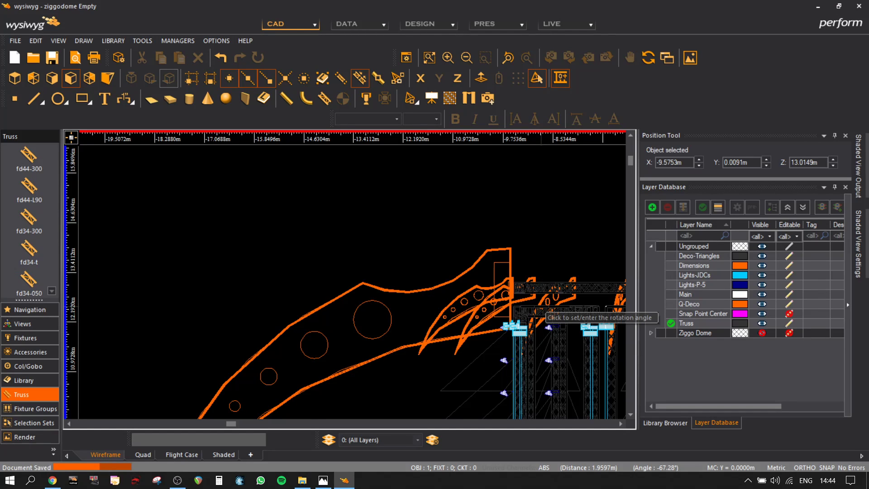
{"action": "middle_click_drag", "start_coordinate": [151, 263], "coordinate": [189, 250]}
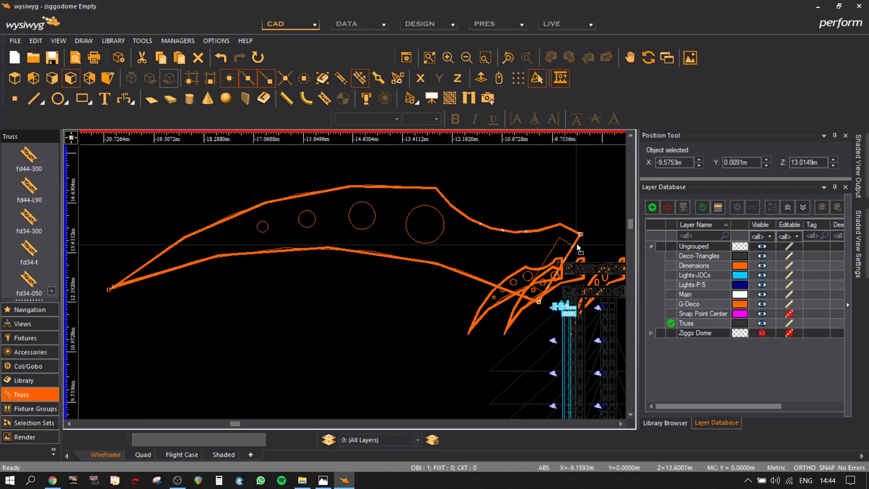
{"action": "middle_click_drag", "start_coordinate": [546, 192], "coordinate": [462, 190]}
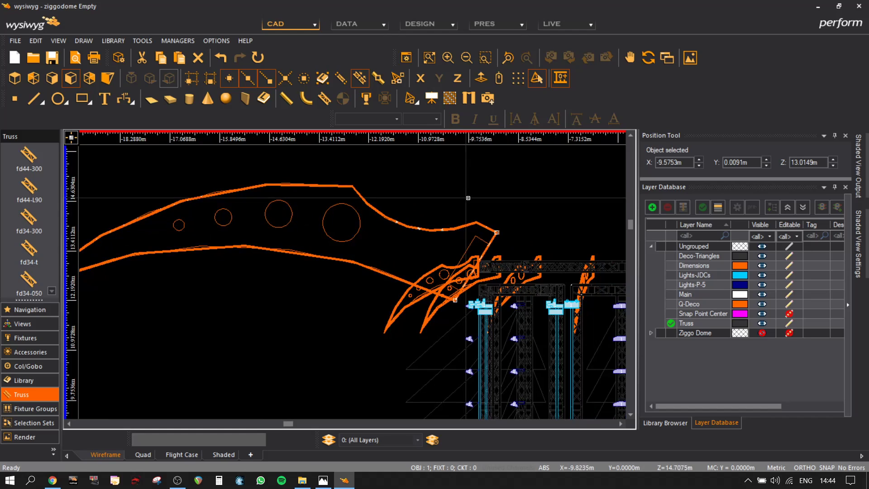
Move the tilted Q-Knife Mega slightly outward and down in the front view, to about X -9.67 m, Z 13.00 m.
{"action": "scroll", "coordinate": [486, 259], "scroll_direction": "up", "scroll_amount": 4}
{"action": "scroll", "coordinate": [459, 261], "scroll_direction": "down", "scroll_amount": 3}
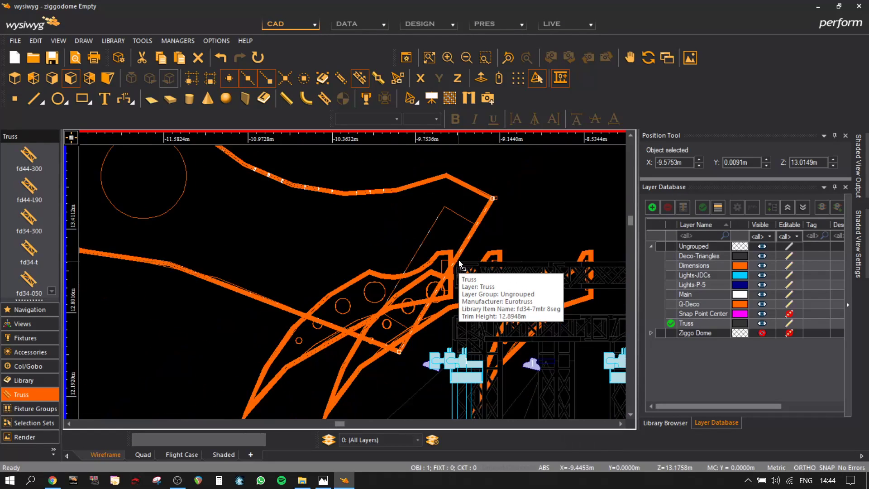
{"action": "middle_click_drag", "start_coordinate": [316, 181], "coordinate": [525, 279]}
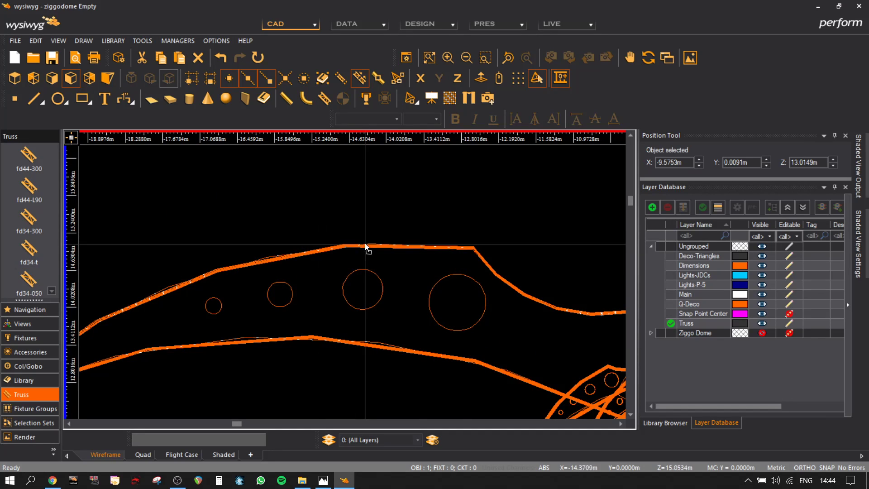
{"action": "scroll", "coordinate": [359, 251], "scroll_direction": "down", "scroll_amount": 2}
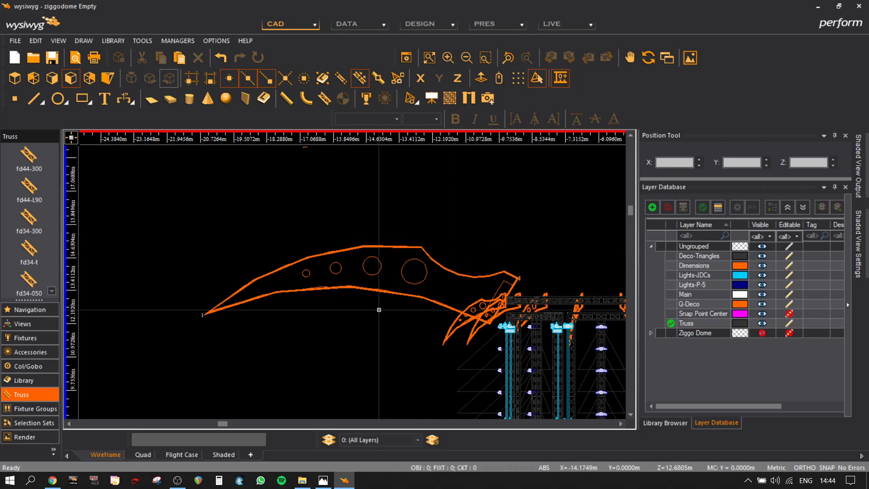
{"action": "middle_click_drag", "start_coordinate": [533, 308], "coordinate": [493, 303]}
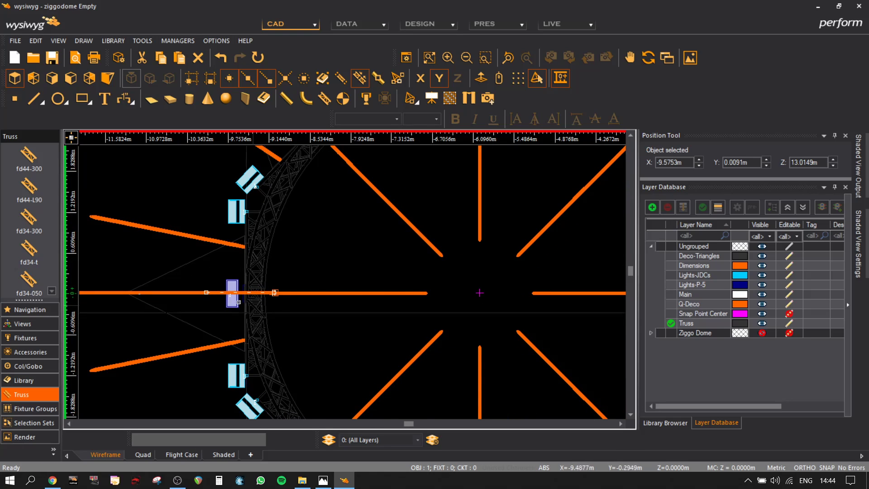
{"action": "left_click", "coordinate": [70, 78]}
{"action": "middle_click_drag", "start_coordinate": [484, 260], "coordinate": [510, 282]}
{"action": "scroll", "coordinate": [500, 283], "scroll_direction": "up", "scroll_amount": 3}
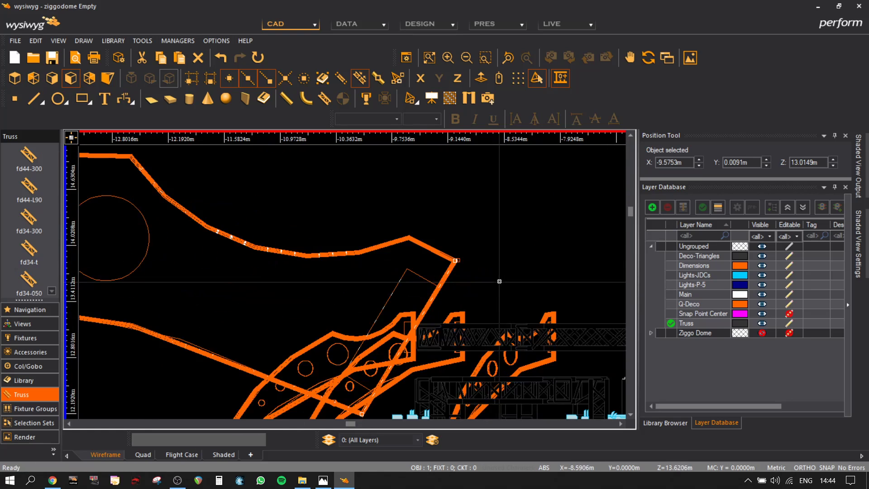
{"action": "key", "text": "ctrl+c"}
{"action": "left_click", "coordinate": [411, 335]}
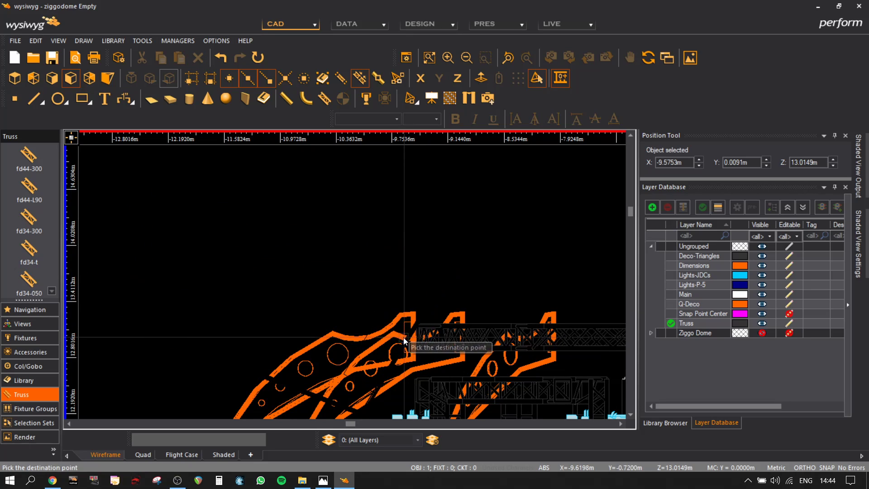
{"action": "left_click", "coordinate": [395, 338]}
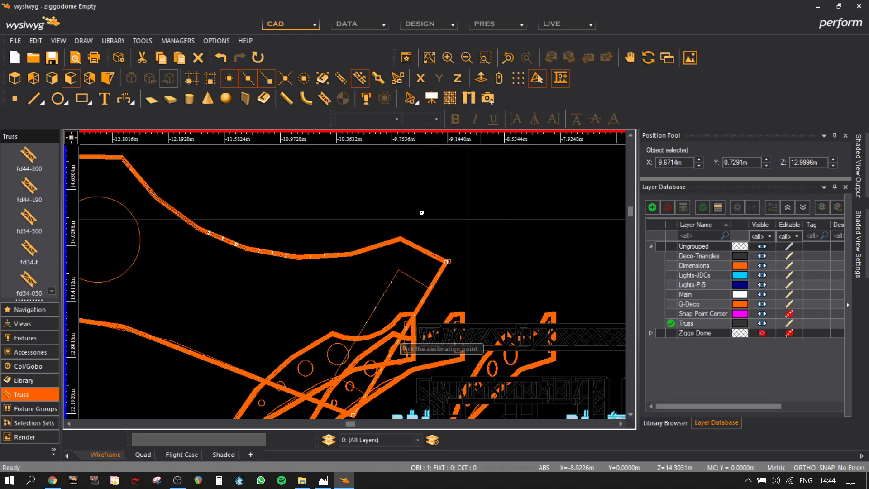
Realign the Q-Knife Mega along Y in the top view with the tower's centre point, at Y 0 m.
{"action": "left_click", "coordinate": [14, 82]}
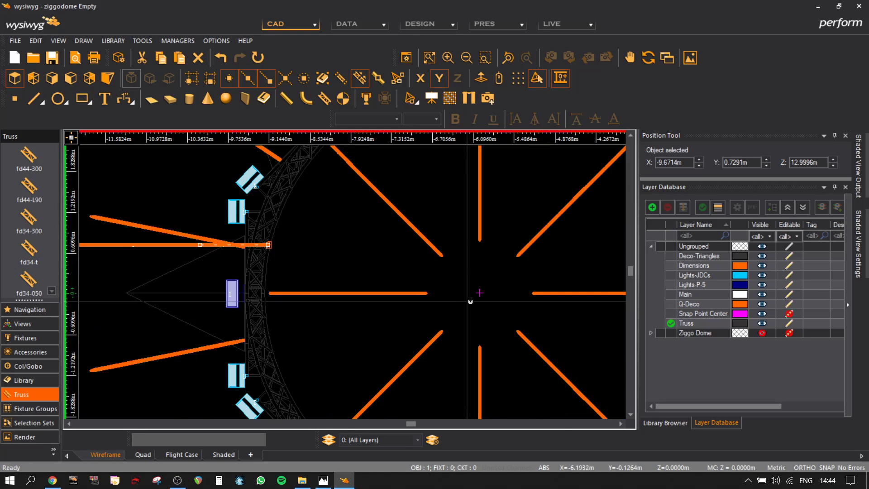
{"action": "scroll", "coordinate": [182, 278], "scroll_direction": "up", "scroll_amount": 3}
{"action": "scroll", "coordinate": [183, 308], "scroll_direction": "down", "scroll_amount": 4}
{"action": "middle_click_drag", "start_coordinate": [187, 312], "coordinate": [410, 303]}
{"action": "key", "text": "ctrl+c"}
{"action": "left_click", "coordinate": [461, 272]}
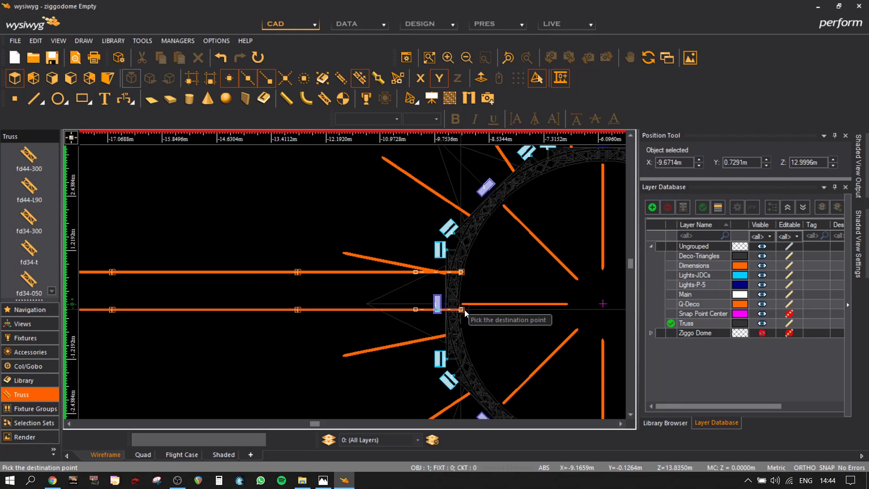
{"action": "left_click", "coordinate": [604, 304]}
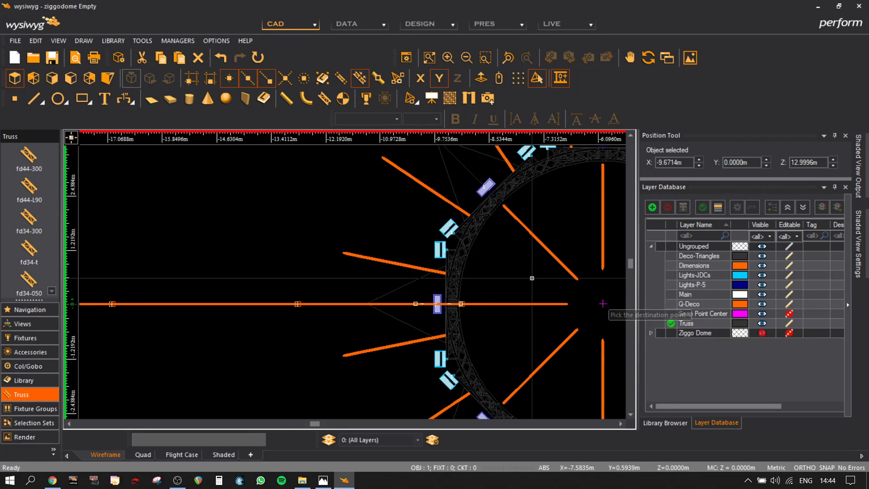
Polar-array the Q-Knife Mega about the tower's centre with 4 rotated items over 360°, and inspect the tower top in the shaded view.
{"action": "left_click", "coordinate": [74, 84]}
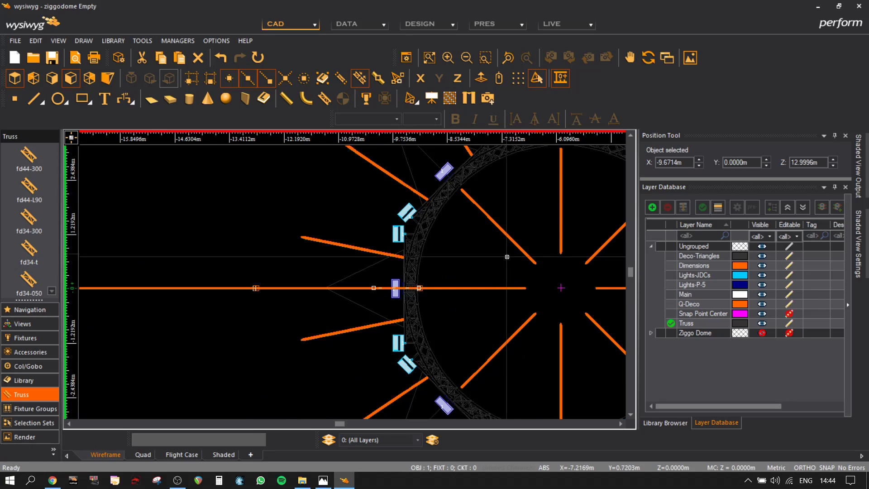
{"action": "middle_click_drag", "start_coordinate": [508, 255], "coordinate": [380, 263]}
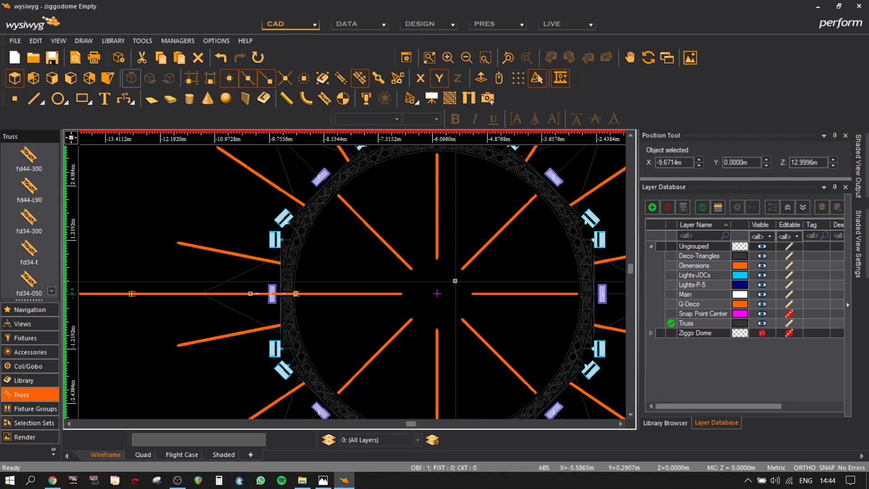
{"action": "right_click", "coordinate": [456, 277]}
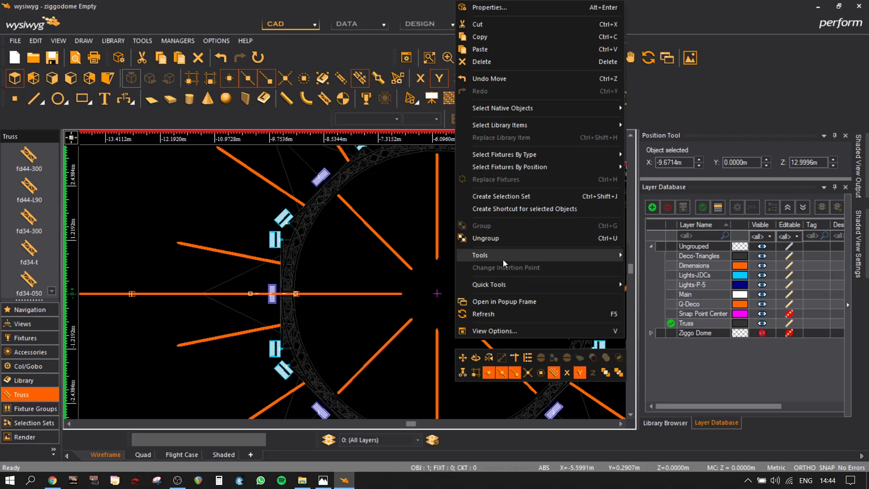
{"action": "mouse_move", "coordinate": [509, 257]}
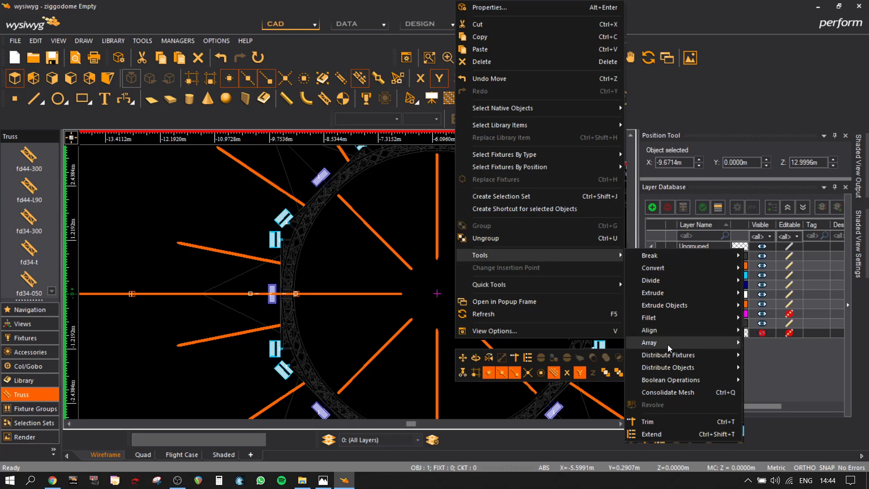
{"action": "mouse_move", "coordinate": [669, 345]}
{"action": "left_click", "coordinate": [767, 371]}
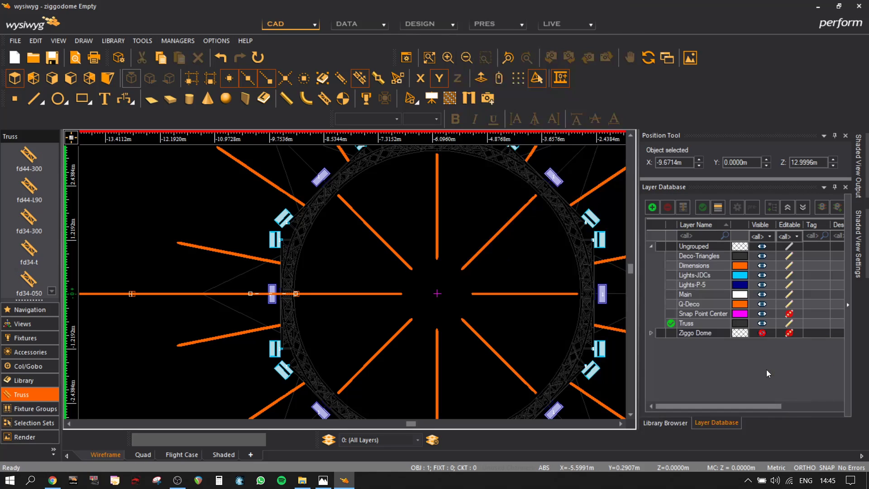
{"action": "left_click", "coordinate": [438, 295]}
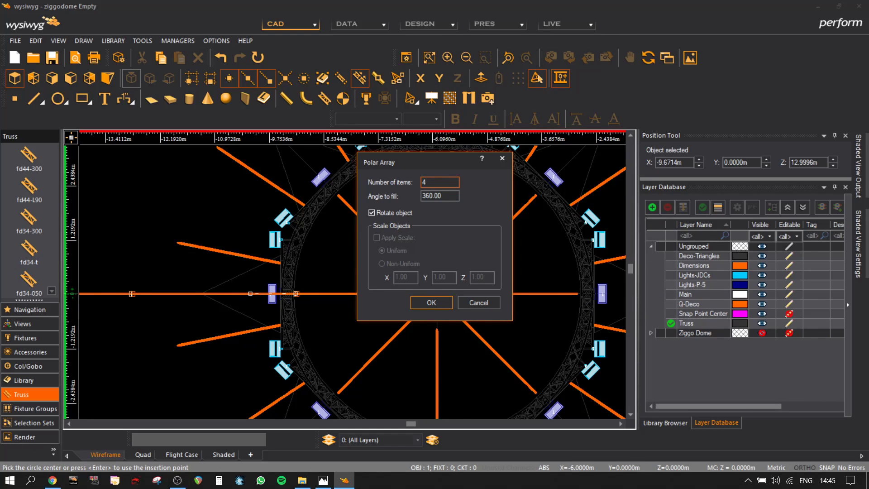
{"action": "key", "text": "Return"}
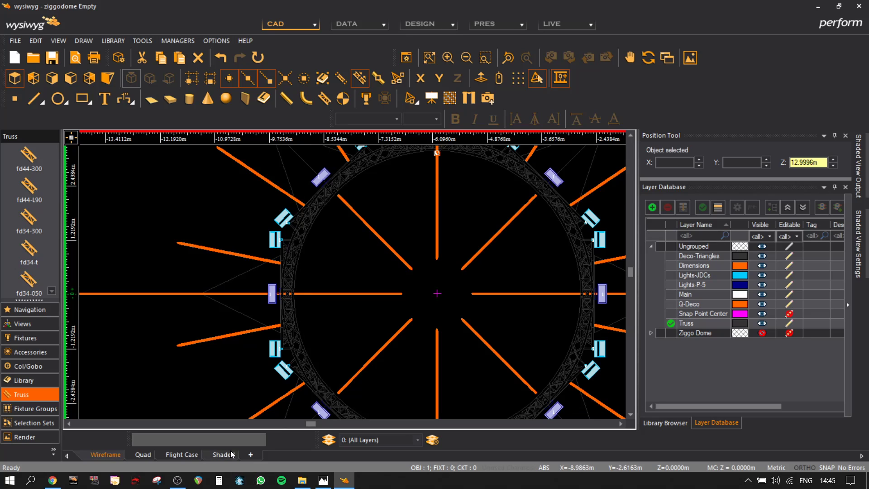
{"action": "left_click", "coordinate": [231, 454]}
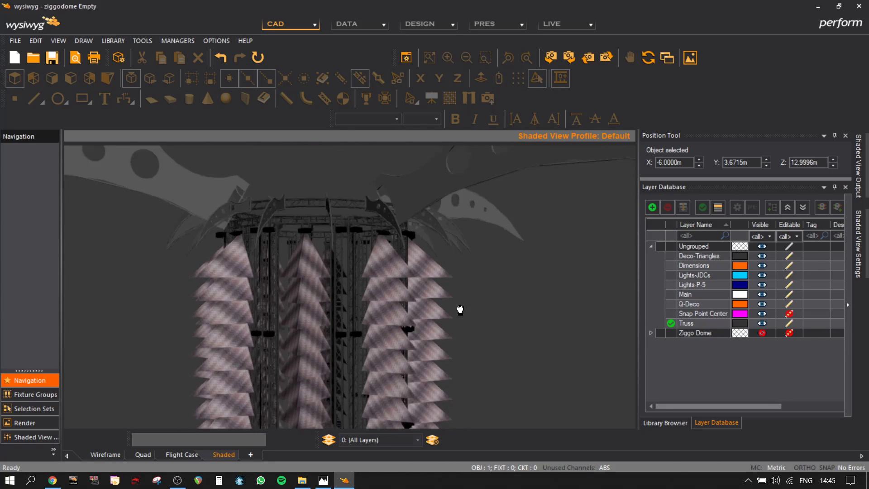
{"action": "mouse_move", "coordinate": [460, 310]}
{"action": "middle_mouse_down"}
{"action": "mouse_move", "coordinate": [674, 320]}
{"action": "mouse_move", "coordinate": [661, 355]}
{"action": "mouse_move", "coordinate": [661, 335]}
{"action": "mouse_move", "coordinate": [439, 345]}
{"action": "mouse_move", "coordinate": [436, 362]}
{"action": "middle_mouse_up"}
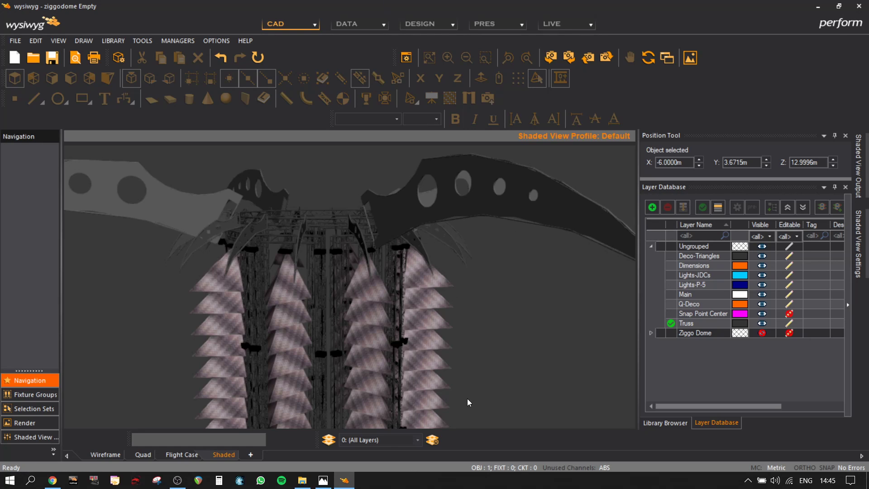
Examine the tower in the top and perspective wireframe views, including the Q-Knife Mega pieces above and the Q-Knives around the bottom truss circle.
{"action": "left_click", "coordinate": [106, 454]}
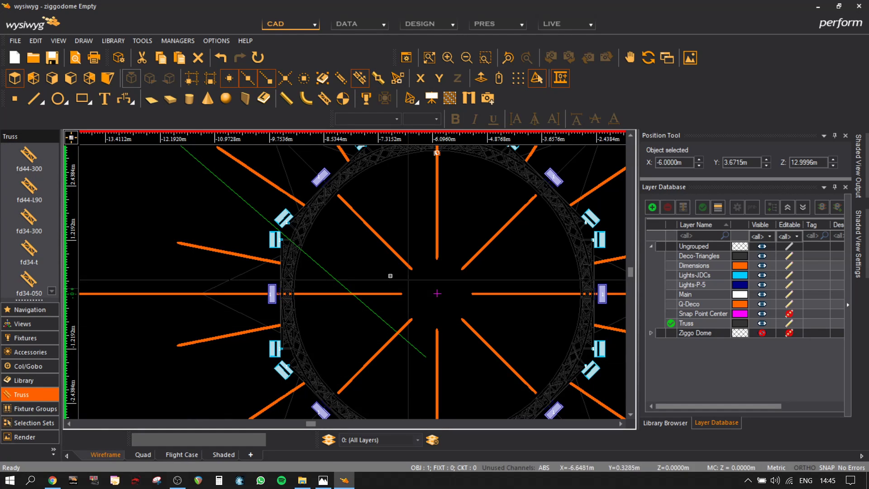
{"action": "scroll", "coordinate": [339, 304], "scroll_direction": "down", "scroll_amount": 3}
{"action": "scroll", "coordinate": [361, 313], "scroll_direction": "up", "scroll_amount": 3}
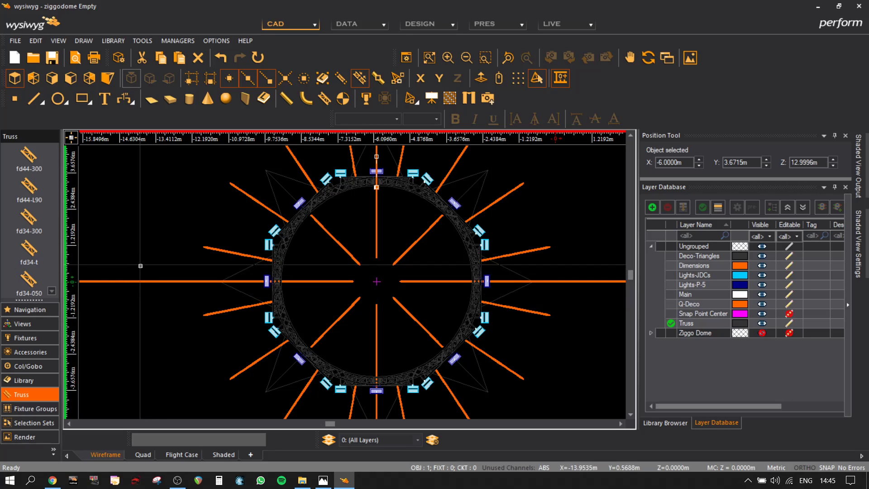
{"action": "mouse_move", "coordinate": [152, 284]}
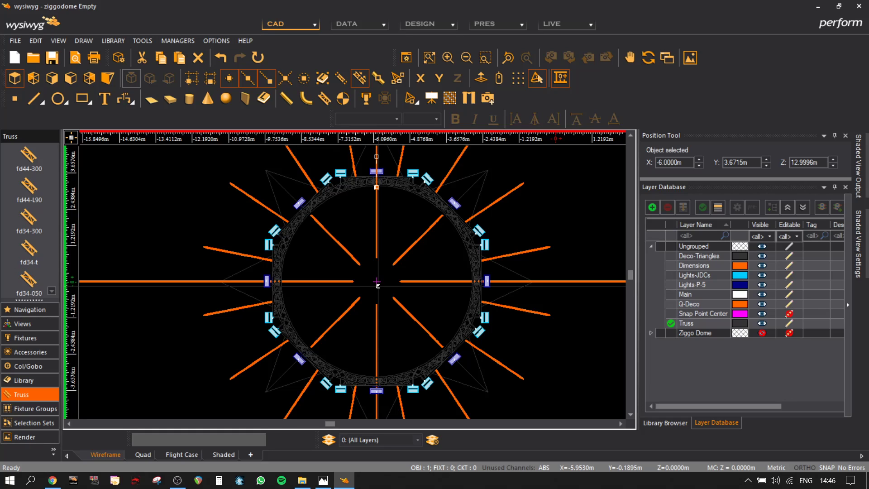
{"action": "middle_click_drag", "start_coordinate": [556, 225], "coordinate": [483, 224]}
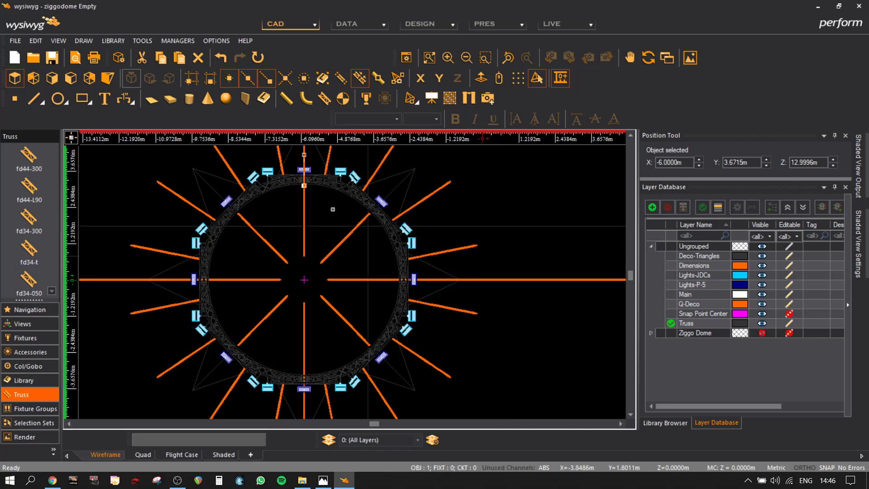
{"action": "left_click", "coordinate": [108, 83]}
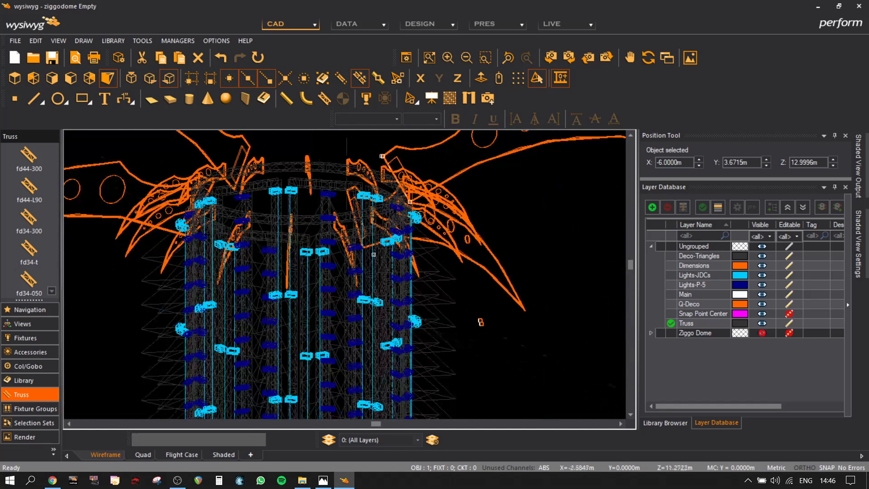
{"action": "scroll", "coordinate": [550, 236], "scroll_direction": "down", "scroll_amount": 5}
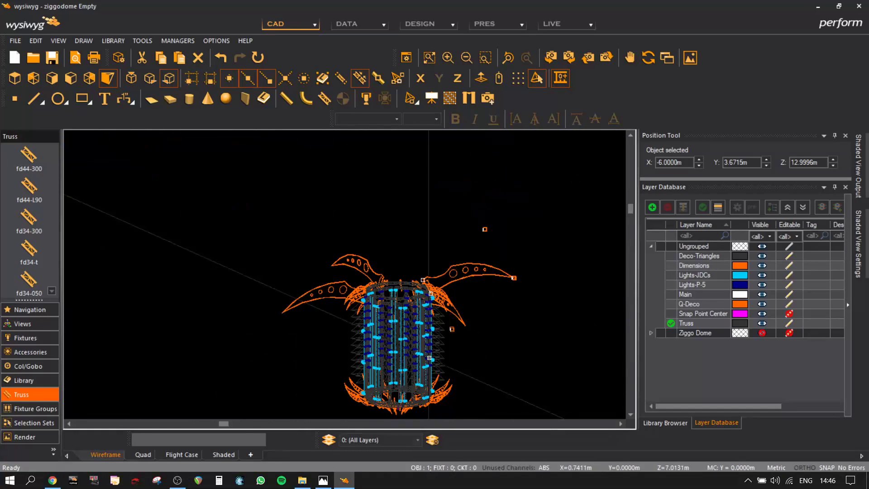
{"action": "scroll", "coordinate": [385, 334], "scroll_direction": "up", "scroll_amount": 2}
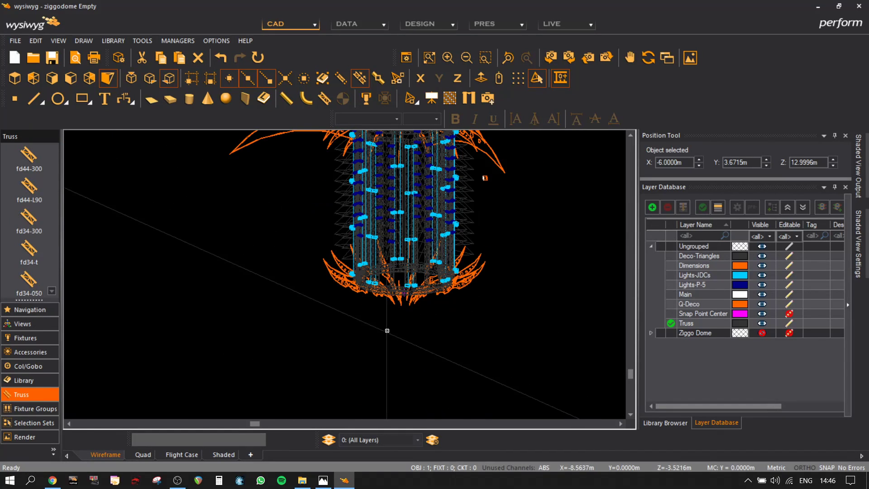
{"action": "middle_click_drag", "start_coordinate": [516, 214], "coordinate": [488, 272]}
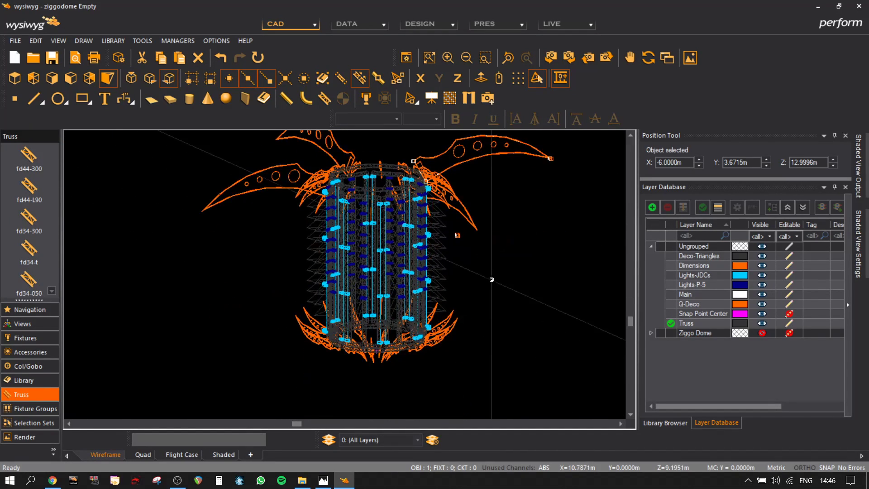
{"action": "scroll", "coordinate": [463, 240], "scroll_direction": "up", "scroll_amount": 4}
{"action": "left_click", "coordinate": [359, 349]}
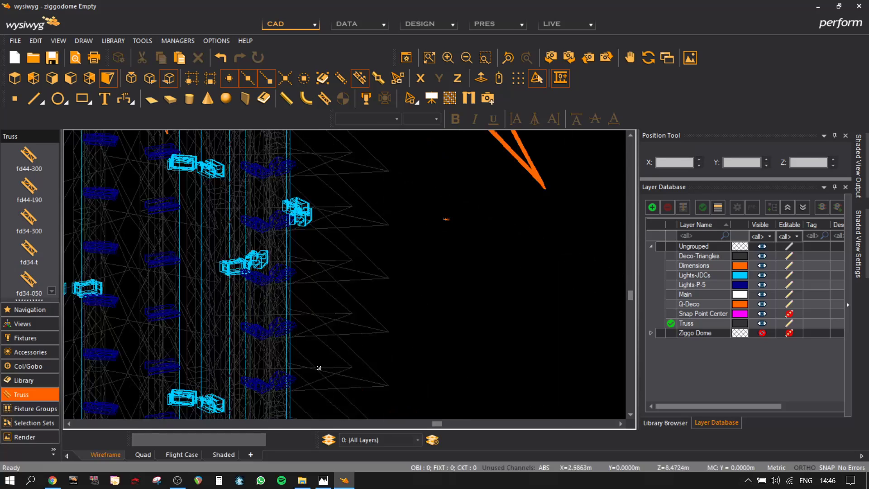
{"action": "scroll", "coordinate": [268, 357], "scroll_direction": "down", "scroll_amount": 4}
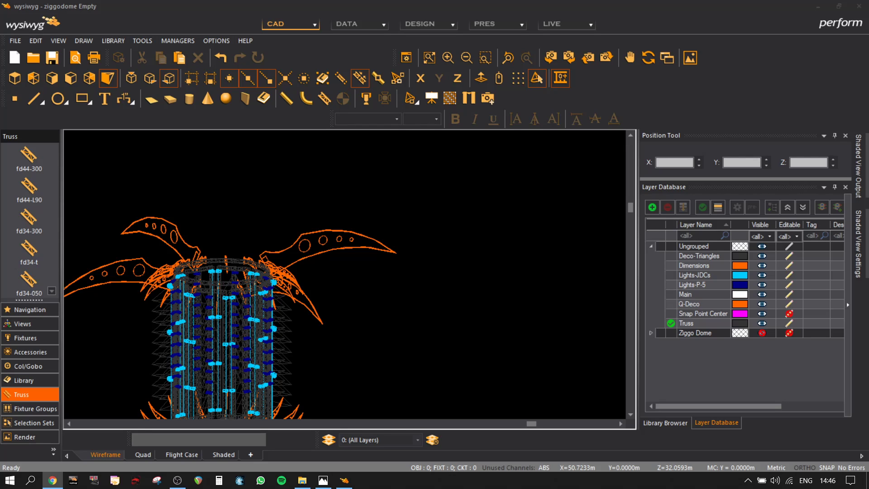
{"action": "middle_click_drag", "start_coordinate": [414, 389], "coordinate": [463, 260]}
{"action": "scroll", "coordinate": [238, 335], "scroll_direction": "up", "scroll_amount": 2}
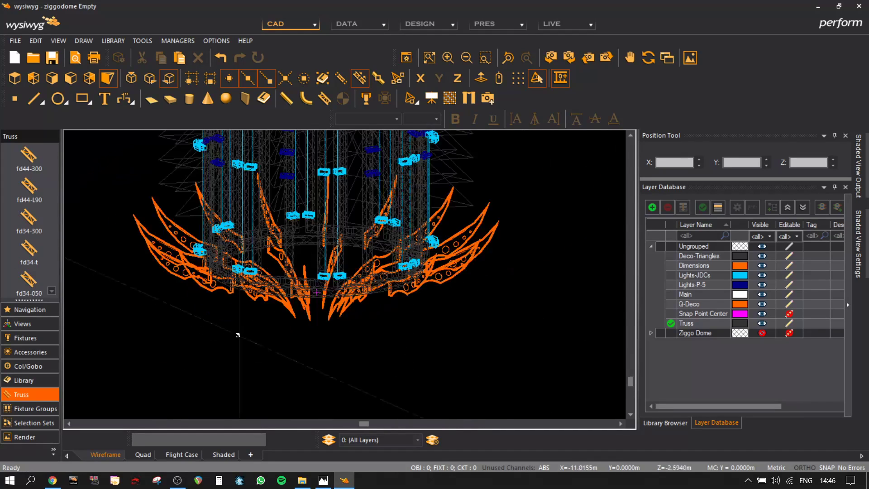
{"action": "scroll", "coordinate": [238, 335], "scroll_direction": "up", "scroll_amount": 2}
{"action": "scroll", "coordinate": [395, 262], "scroll_direction": "down", "scroll_amount": 1}
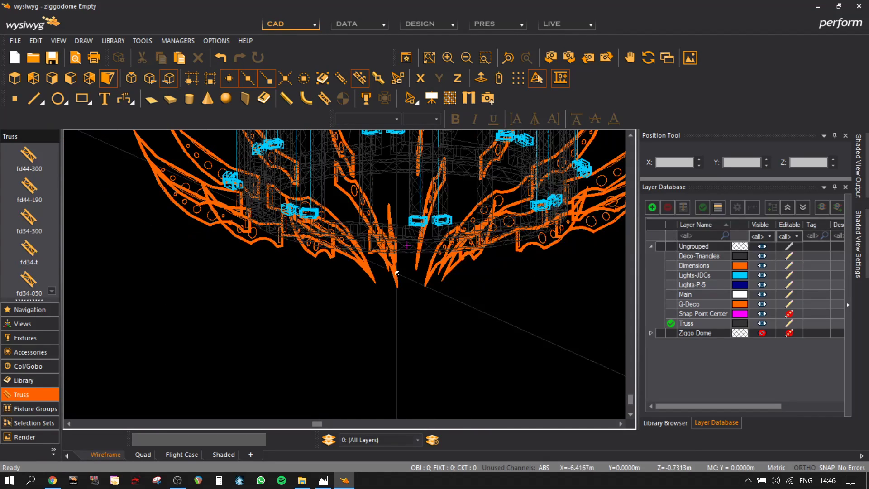
{"action": "scroll", "coordinate": [397, 267], "scroll_direction": "up", "scroll_amount": 2}
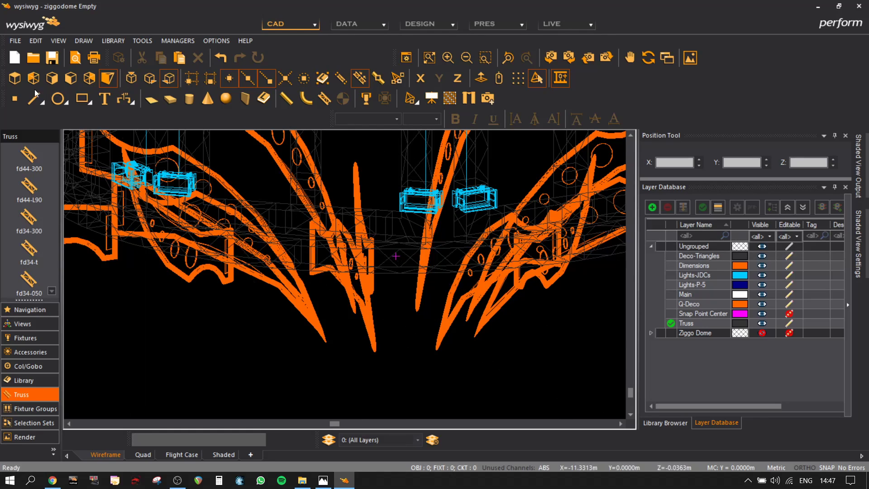
Draw a vertical linear dimension in the top view from the tower's centre point to the outer chord of the truss circle.
{"action": "left_click", "coordinate": [15, 78]}
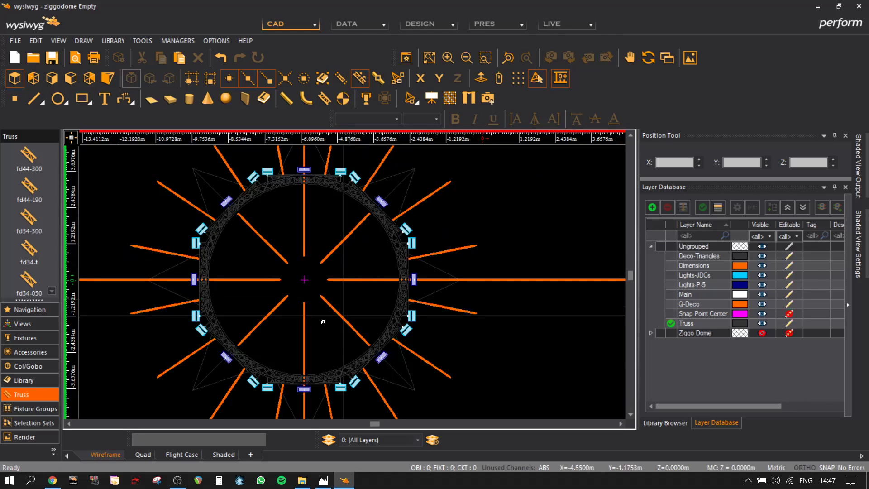
{"action": "scroll", "coordinate": [308, 167], "scroll_direction": "up", "scroll_amount": 3}
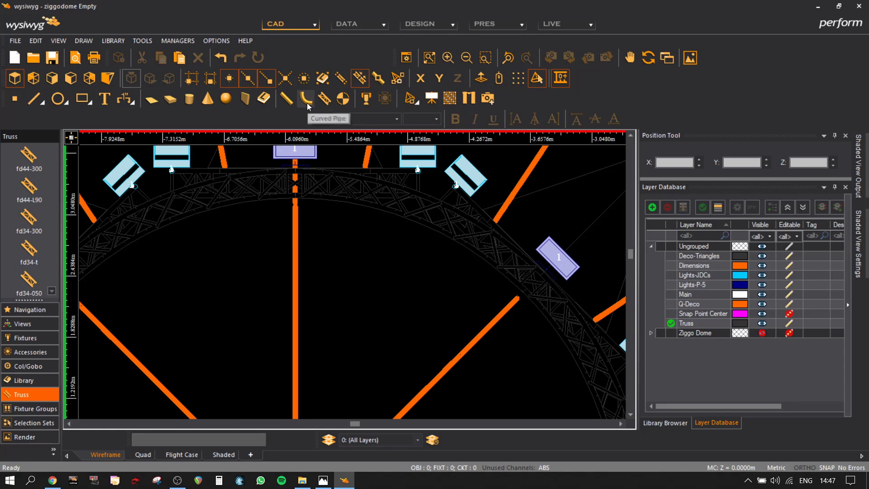
{"action": "left_click", "coordinate": [126, 98]}
{"action": "left_click", "coordinate": [413, 275]}
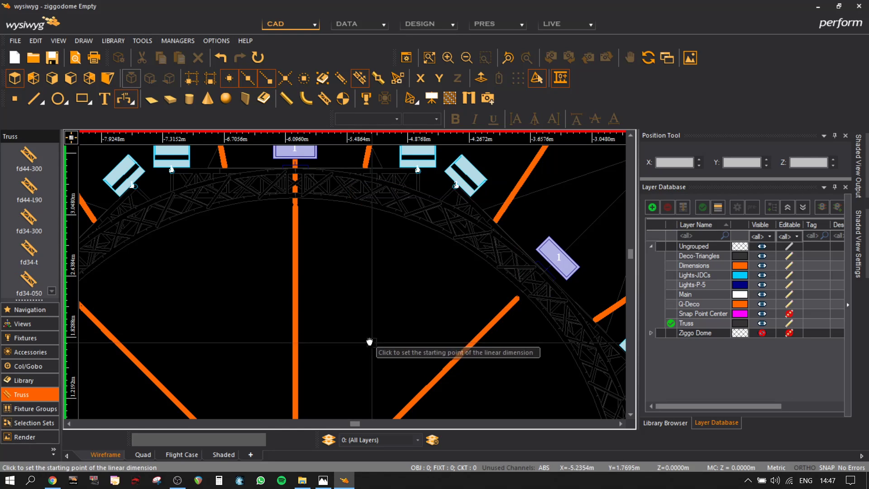
{"action": "middle_click_drag", "start_coordinate": [370, 343], "coordinate": [398, 189]}
{"action": "left_click", "coordinate": [325, 366]}
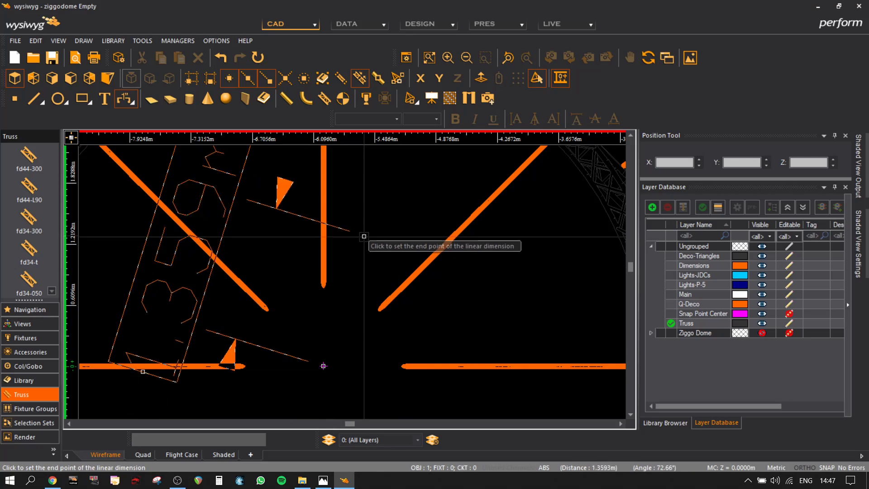
{"action": "middle_click_drag", "start_coordinate": [328, 230], "coordinate": [342, 350]}
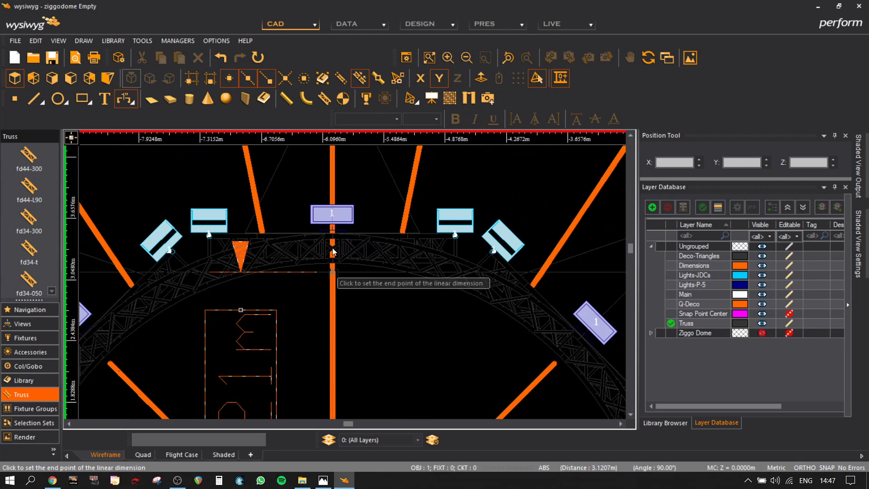
{"action": "scroll", "coordinate": [338, 262], "scroll_direction": "up", "scroll_amount": 4}
{"action": "left_click", "coordinate": [333, 265]}
{"action": "scroll", "coordinate": [441, 358], "scroll_direction": "down", "scroll_amount": 3}
{"action": "middle_click_drag", "start_coordinate": [441, 362], "coordinate": [386, 194]}
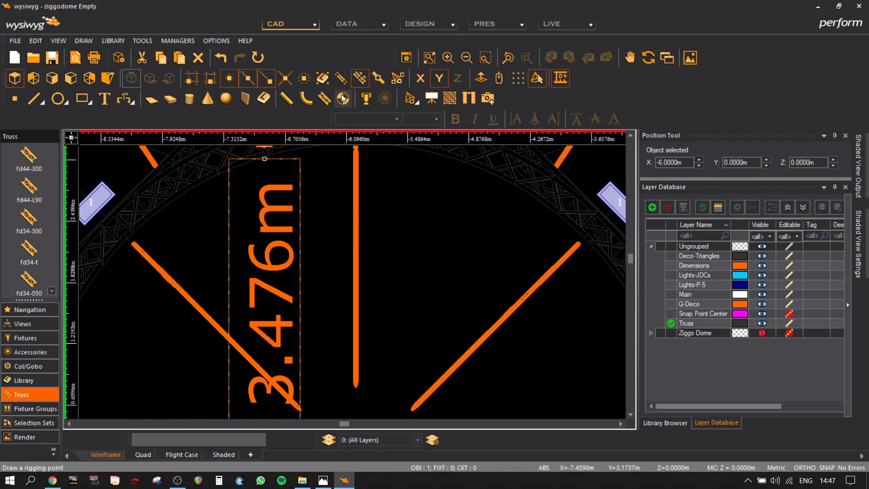
Create a curved pipe with horizontal and vertical radii of 3.476 m and place it beside the tower at about X 6.80 m, Y 1.38 m.
{"action": "left_click", "coordinate": [305, 98]}
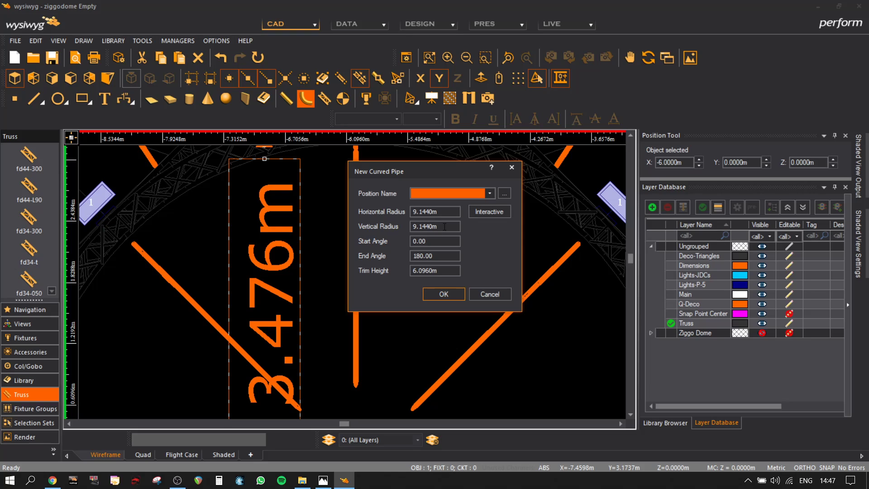
{"action": "double_click", "coordinate": [443, 211]}
{"action": "type", "text": "3."}
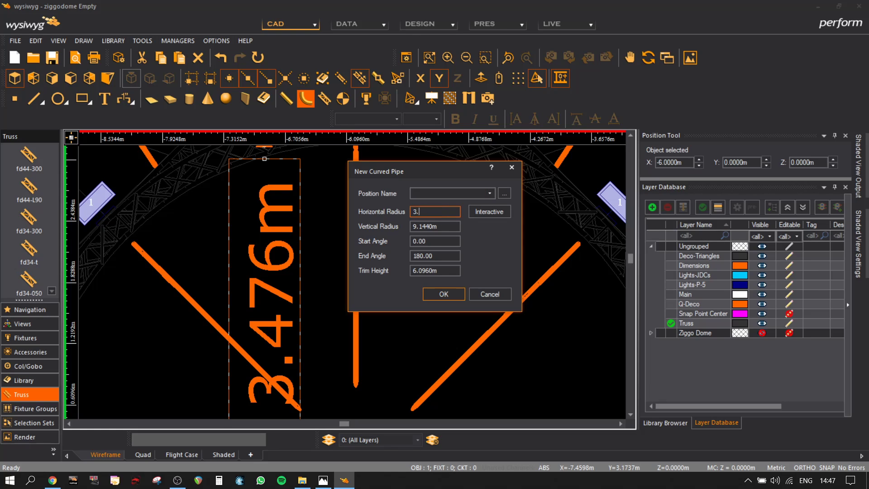
{"action": "type", "text": "476"}
{"action": "key", "text": "Tab"}
{"action": "type", "text": "3.476"}
{"action": "double_click", "coordinate": [443, 268]}
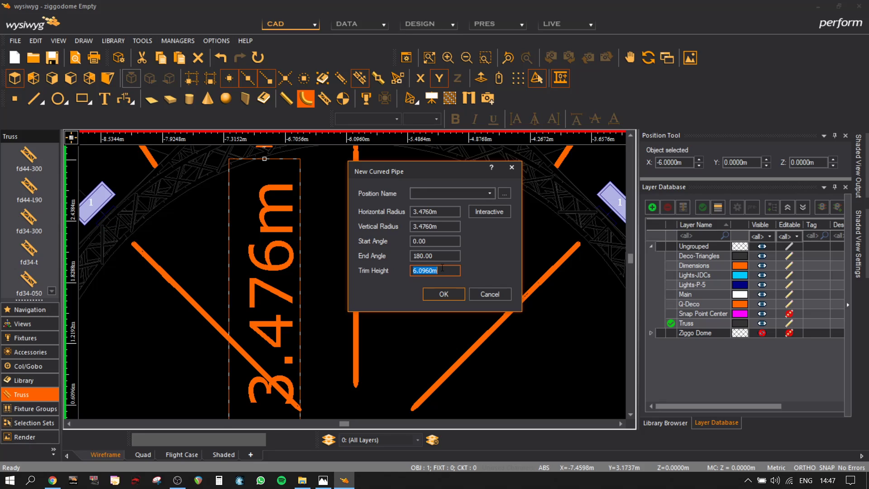
{"action": "key", "text": "Return"}
{"action": "scroll", "coordinate": [403, 320], "scroll_direction": "down", "scroll_amount": 2}
{"action": "middle_click_drag", "start_coordinate": [472, 293], "coordinate": [294, 300]}
{"action": "middle_click_drag", "start_coordinate": [615, 268], "coordinate": [285, 238]}
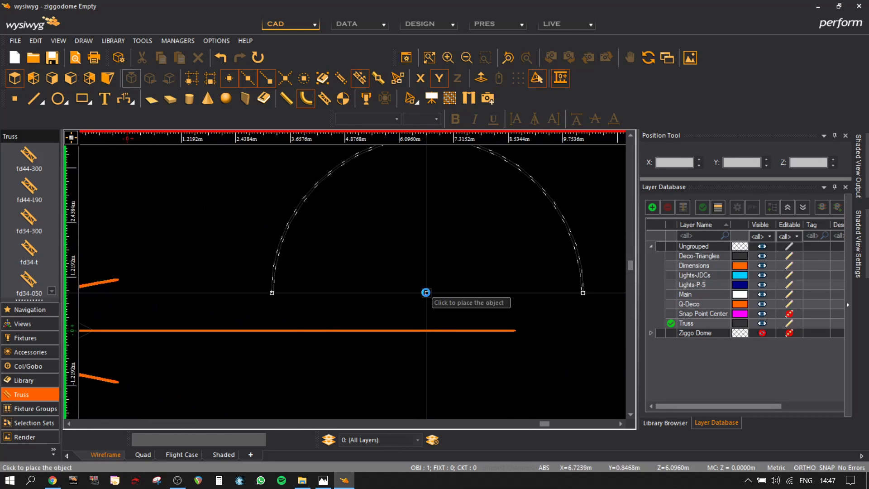
{"action": "left_click", "coordinate": [430, 270]}
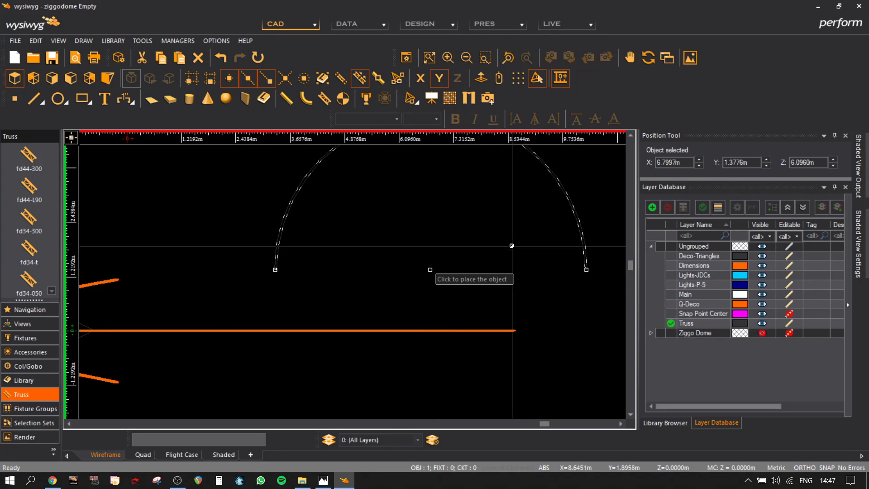
Create a green, ungrouped layer named Lights-LedBeams 150 and make it the current layer.
{"action": "left_click", "coordinate": [651, 210]}
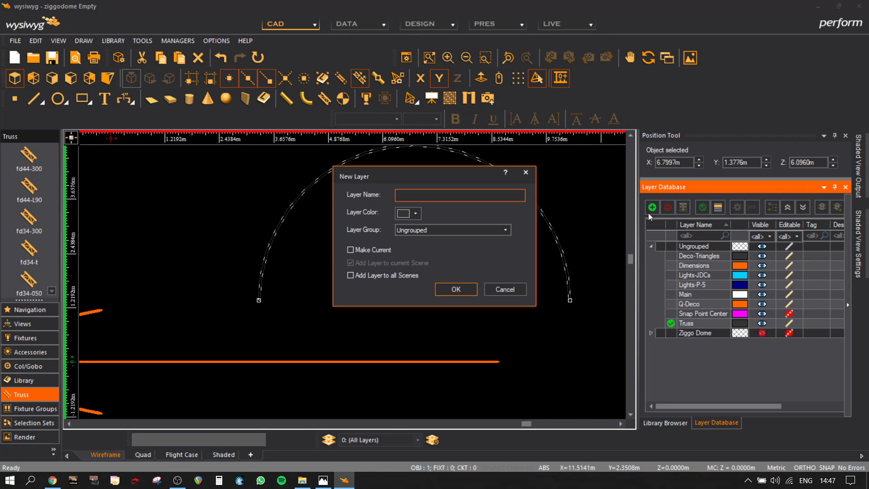
{"action": "left_click", "coordinate": [506, 231]}
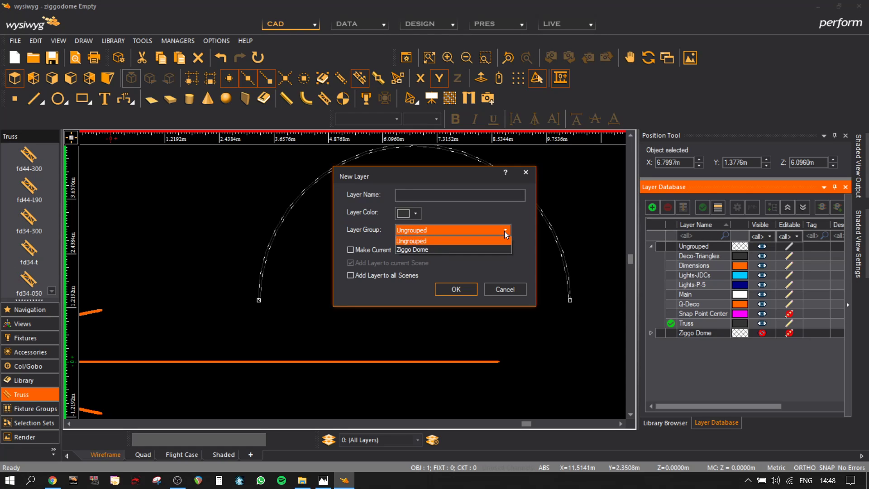
{"action": "left_click", "coordinate": [463, 242]}
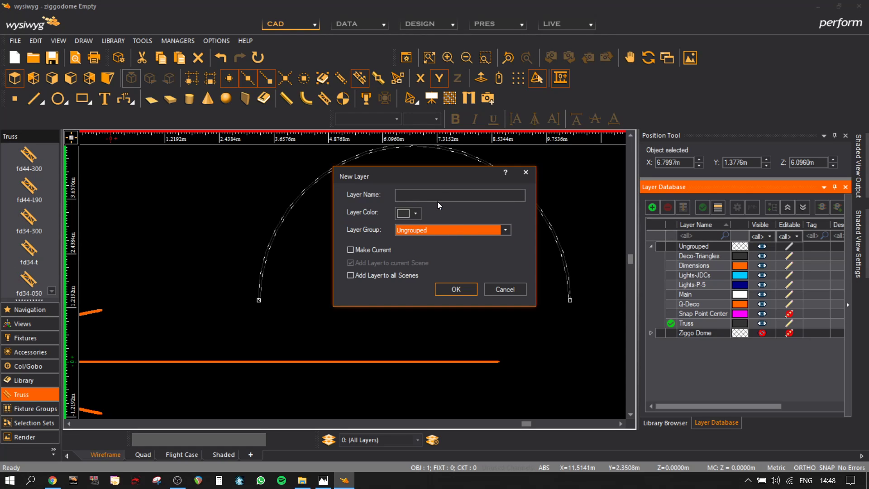
{"action": "left_click", "coordinate": [440, 198]}
{"action": "type", "text": "Lights"}
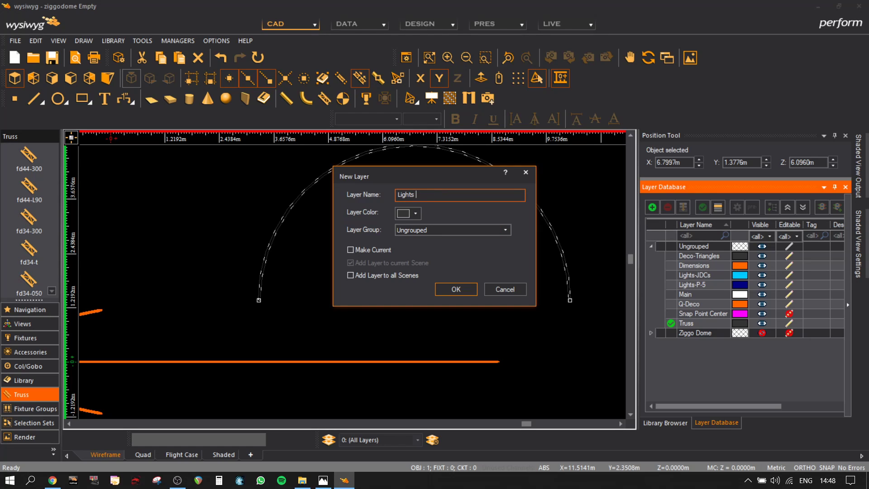
{"action": "type", "text": "-LedBeams 150"}
{"action": "left_click", "coordinate": [412, 215]}
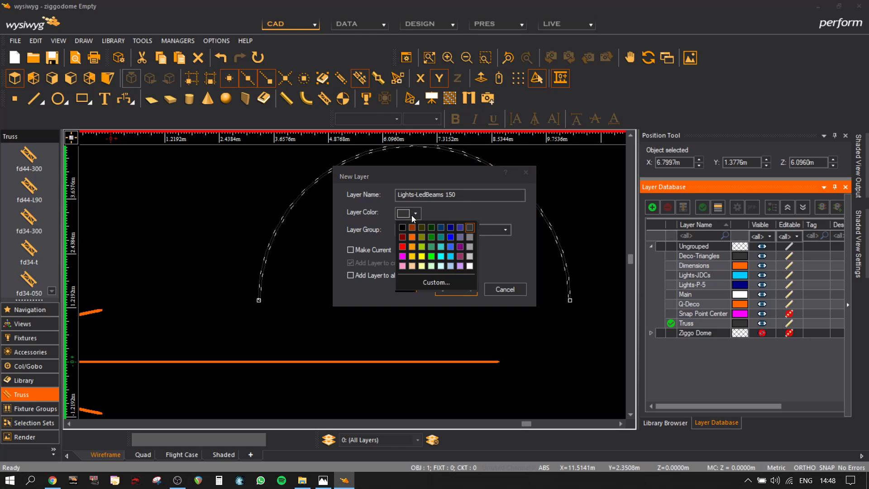
{"action": "left_click", "coordinate": [441, 255]}
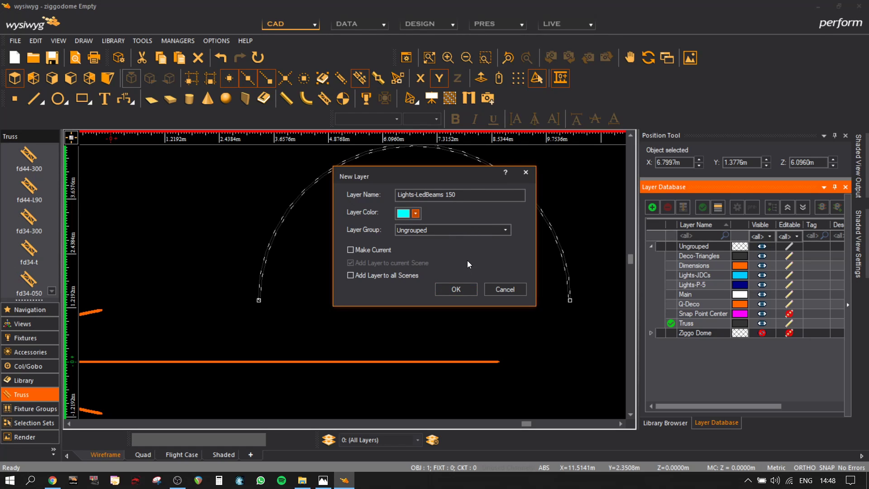
{"action": "left_click", "coordinate": [417, 213]}
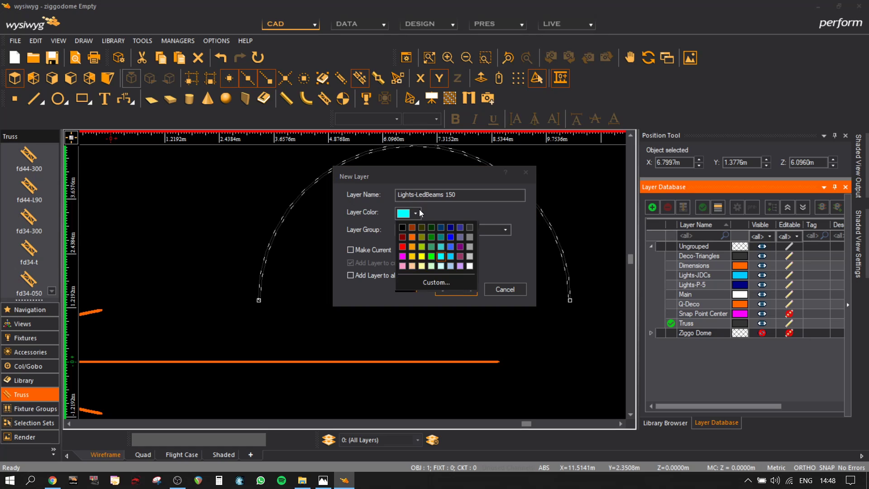
{"action": "left_click", "coordinate": [433, 245]}
{"action": "left_click", "coordinate": [468, 290]}
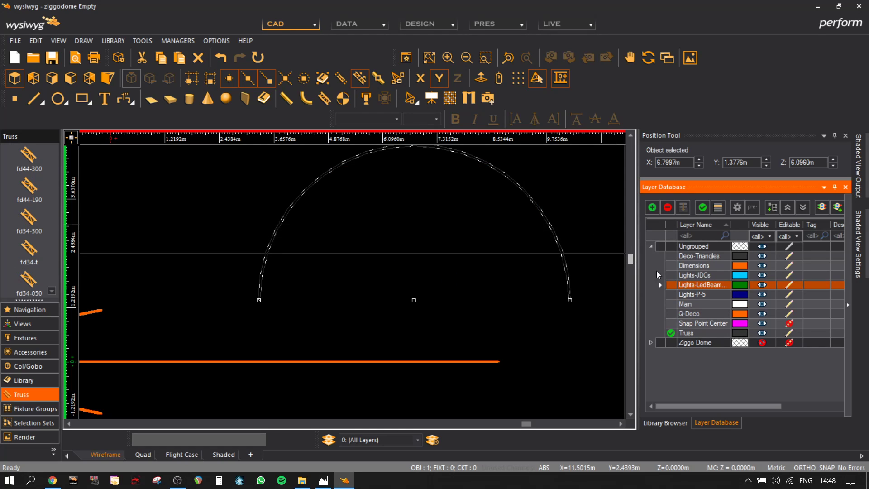
{"action": "left_click", "coordinate": [671, 284]}
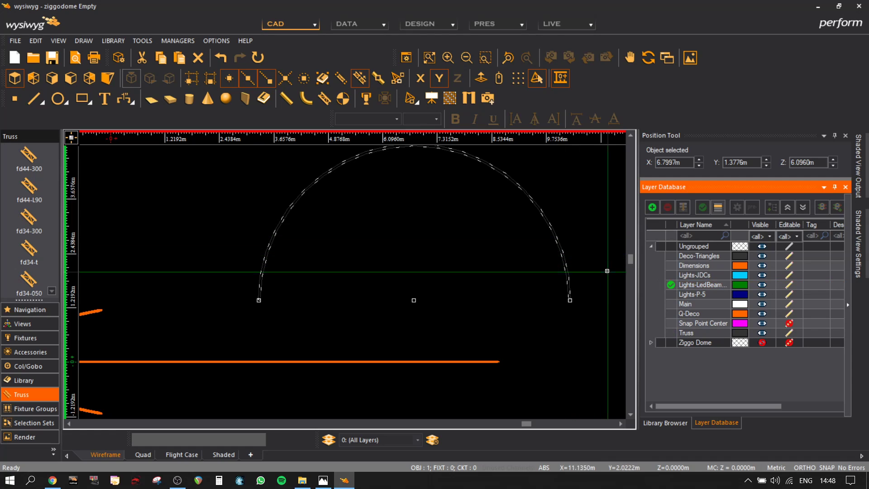
Assign the curved pipe beside the tower to the Lights-LedBeams 150 layer.
{"action": "right_click", "coordinate": [499, 244]}
{"action": "left_click", "coordinate": [531, 6]}
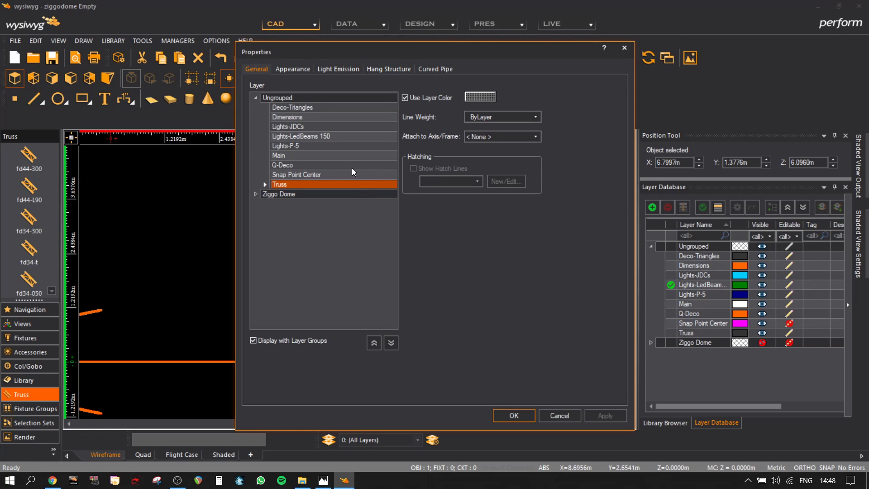
{"action": "left_click", "coordinate": [291, 136]}
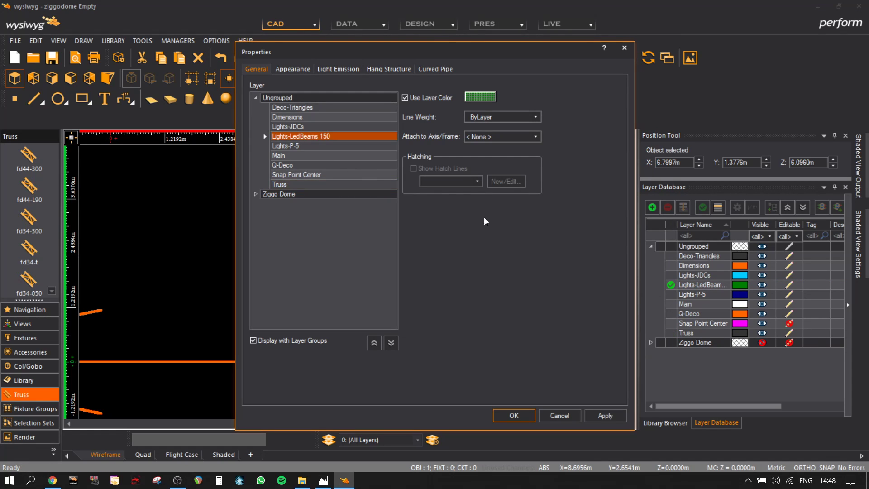
{"action": "left_click", "coordinate": [514, 415]}
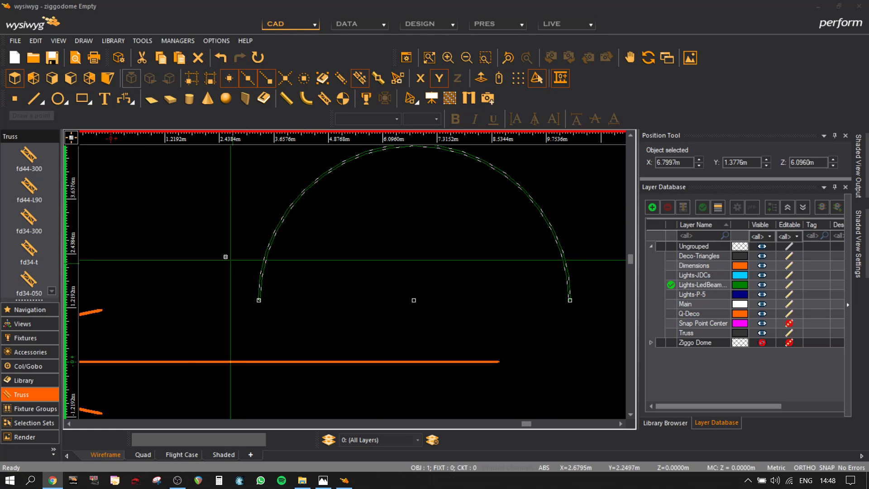
{"action": "middle_click_drag", "start_coordinate": [230, 264], "coordinate": [528, 278]}
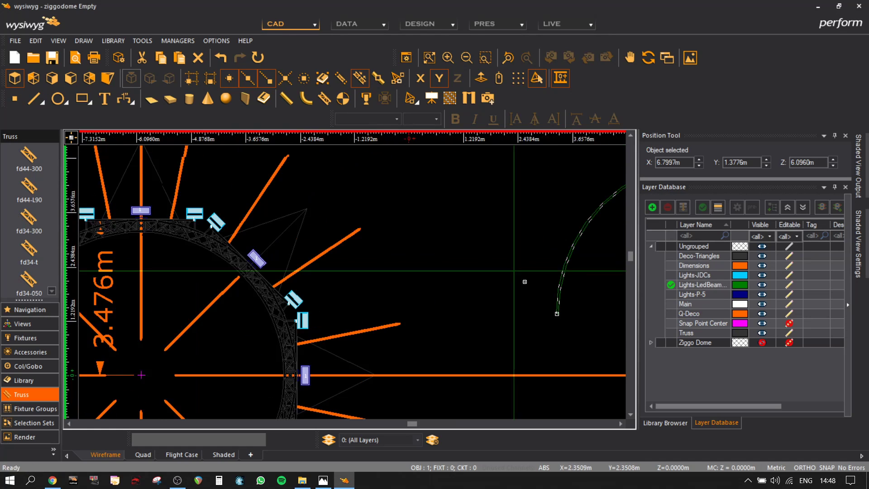
Show the Ziggo Dome layer group and examine the tower's position in the venue and the area around its centre point.
{"action": "left_click", "coordinate": [764, 342]}
{"action": "scroll", "coordinate": [388, 290], "scroll_direction": "down", "scroll_amount": 2}
{"action": "scroll", "coordinate": [388, 290], "scroll_direction": "down", "scroll_amount": 4}
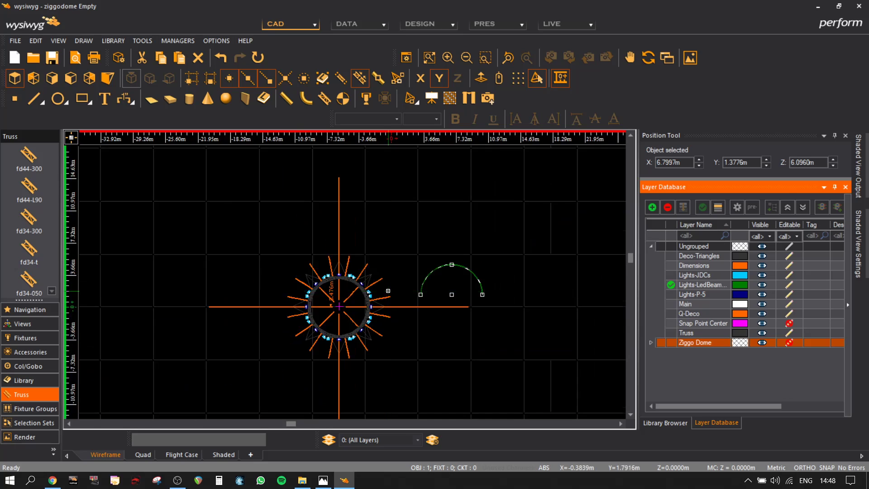
{"action": "scroll", "coordinate": [373, 295], "scroll_direction": "up", "scroll_amount": 3}
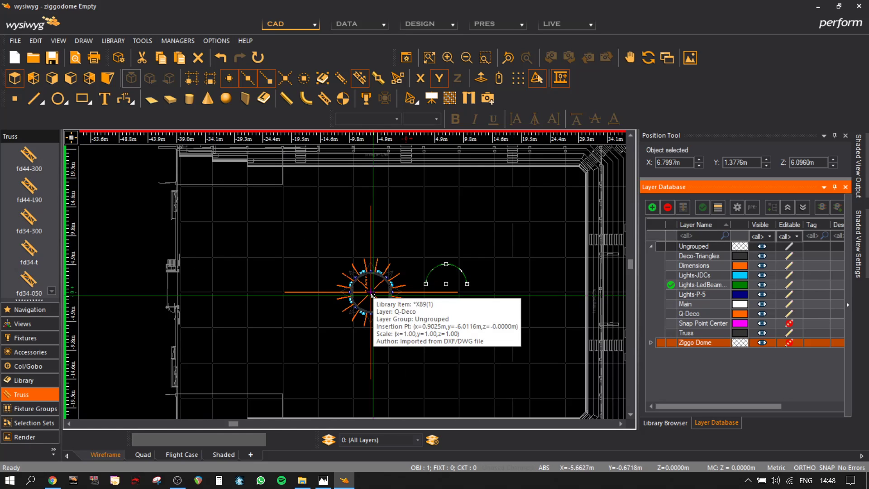
{"action": "scroll", "coordinate": [372, 292], "scroll_direction": "up", "scroll_amount": 5}
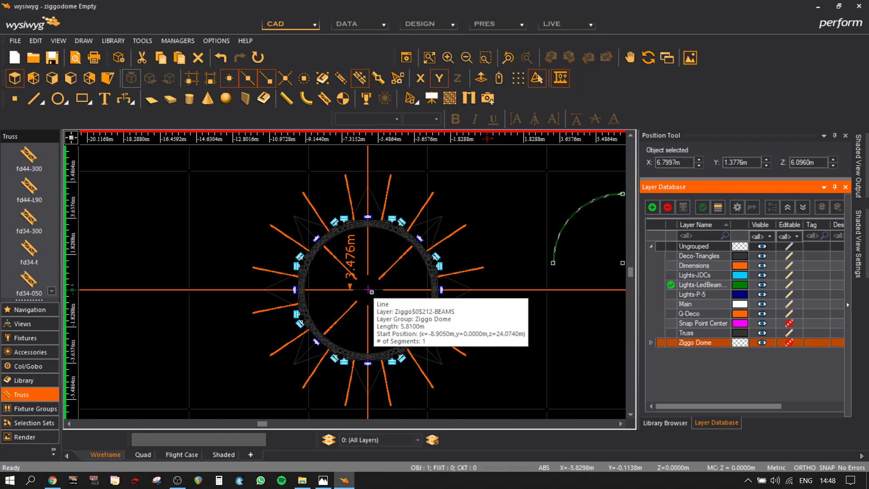
{"action": "scroll", "coordinate": [370, 292], "scroll_direction": "down", "scroll_amount": 5}
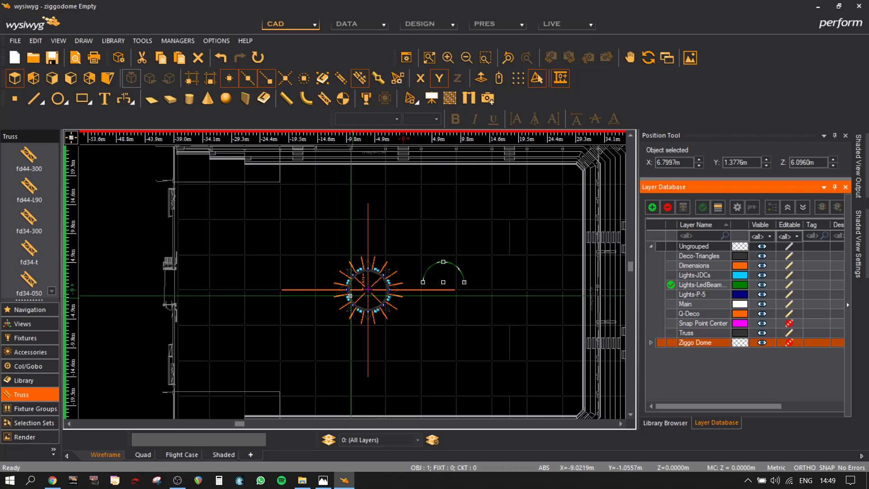
{"action": "scroll", "coordinate": [376, 289], "scroll_direction": "up", "scroll_amount": 3}
{"action": "scroll", "coordinate": [396, 279], "scroll_direction": "up", "scroll_amount": 5}
{"action": "left_click_drag", "start_coordinate": [485, 290], "coordinate": [453, 245]}
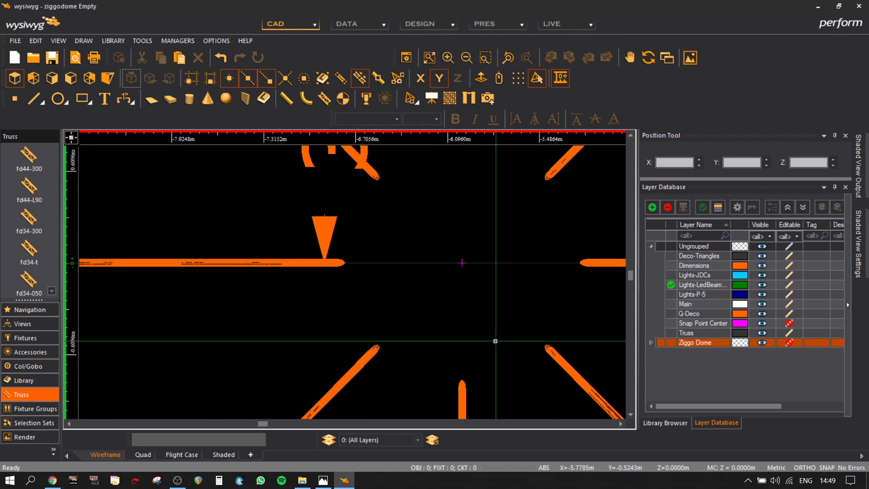
{"action": "left_click_drag", "start_coordinate": [509, 335], "coordinate": [446, 222]}
{"action": "left_click_drag", "start_coordinate": [464, 283], "coordinate": [430, 212]}
{"action": "left_click_drag", "start_coordinate": [507, 298], "coordinate": [455, 219]}
{"action": "scroll", "coordinate": [454, 218], "scroll_direction": "down", "scroll_amount": 2}
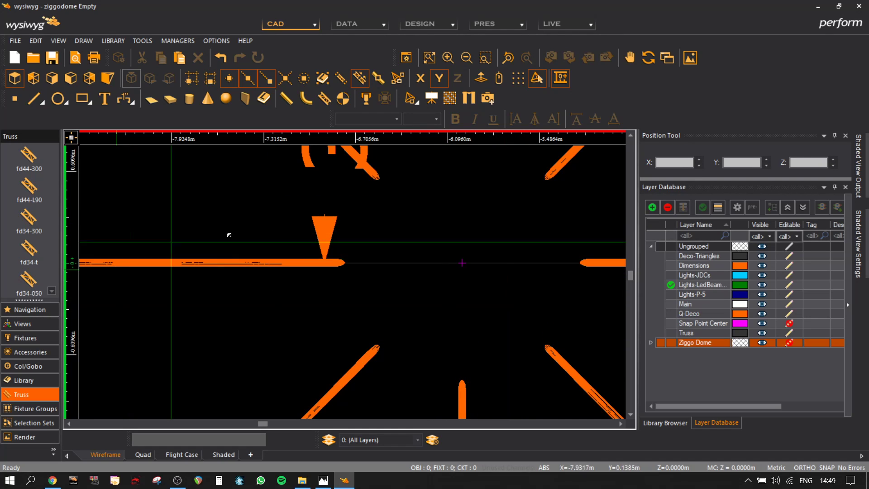
{"action": "scroll", "coordinate": [200, 236], "scroll_direction": "down", "scroll_amount": 3}
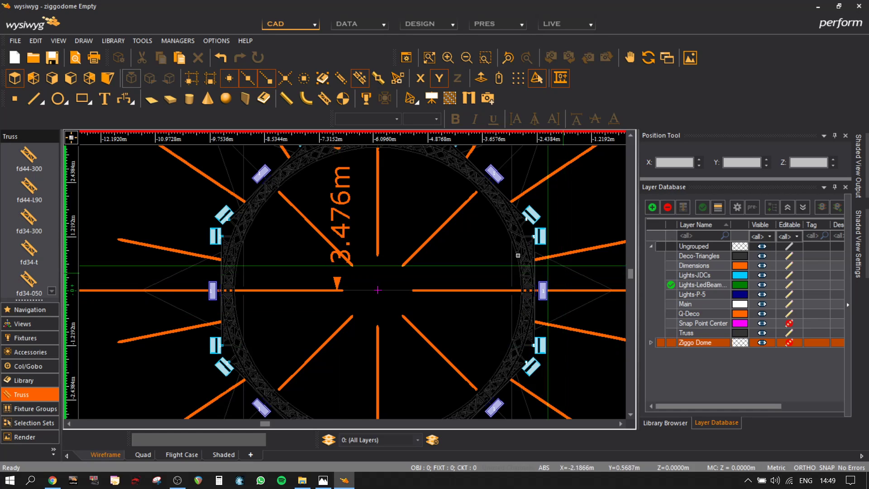
Delete the 3.476 m radius dimension from the tower and hide the Ziggo Dome layer group.
{"action": "left_click", "coordinate": [343, 216]}
{"action": "key", "text": "Delete"}
{"action": "middle_click_drag", "start_coordinate": [511, 259], "coordinate": [329, 270]}
{"action": "scroll", "coordinate": [503, 213], "scroll_direction": "down", "scroll_amount": 1}
{"action": "middle_click_drag", "start_coordinate": [502, 211], "coordinate": [267, 233]}
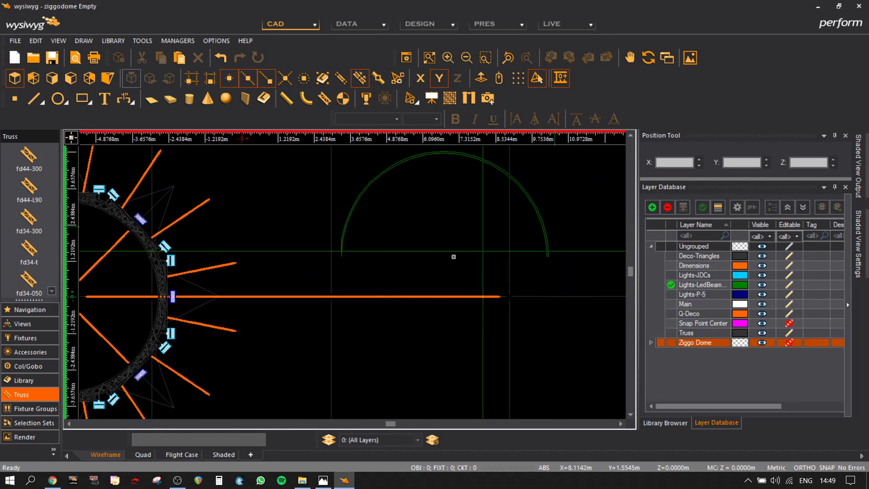
{"action": "left_click", "coordinate": [763, 342]}
{"action": "middle_click_drag", "start_coordinate": [432, 242], "coordinate": [429, 251]}
Search the fixture library for "robin" and choose the Robin LEDBeam 150.
{"action": "left_click", "coordinate": [665, 423]}
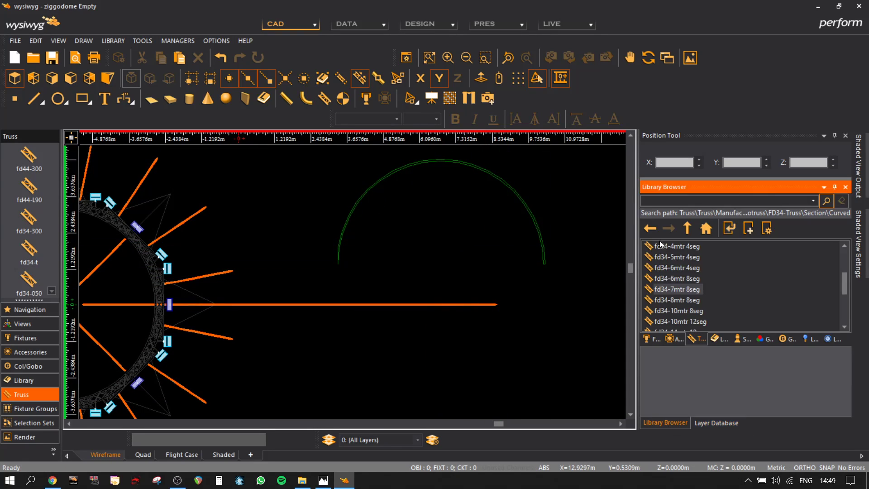
{"action": "left_click", "coordinate": [652, 338]}
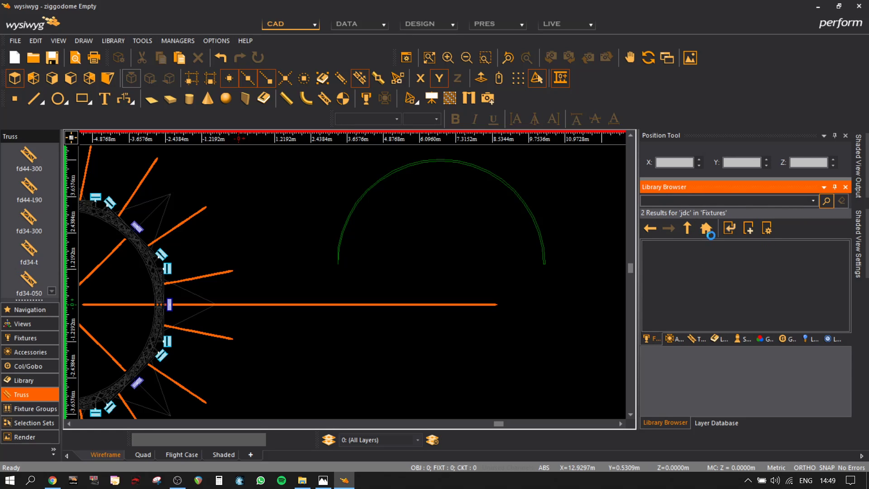
{"action": "left_click", "coordinate": [706, 229]}
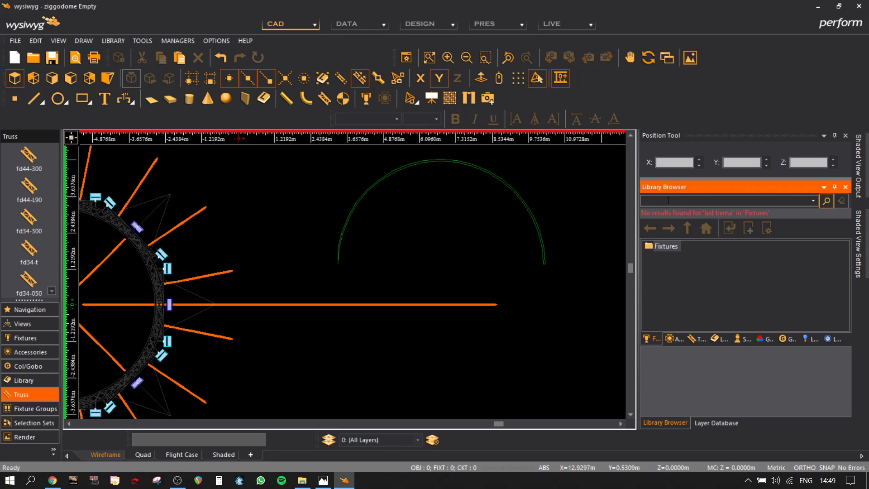
{"action": "type", "text": "n"}
{"action": "key", "text": "Return"}
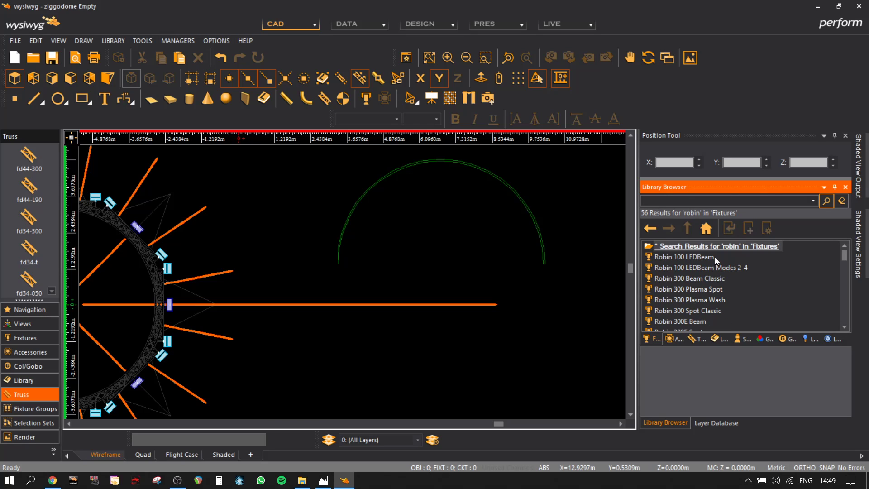
{"action": "scroll", "coordinate": [711, 266], "scroll_direction": "down", "scroll_amount": 7}
{"action": "scroll", "coordinate": [710, 267], "scroll_direction": "up", "scroll_amount": 4}
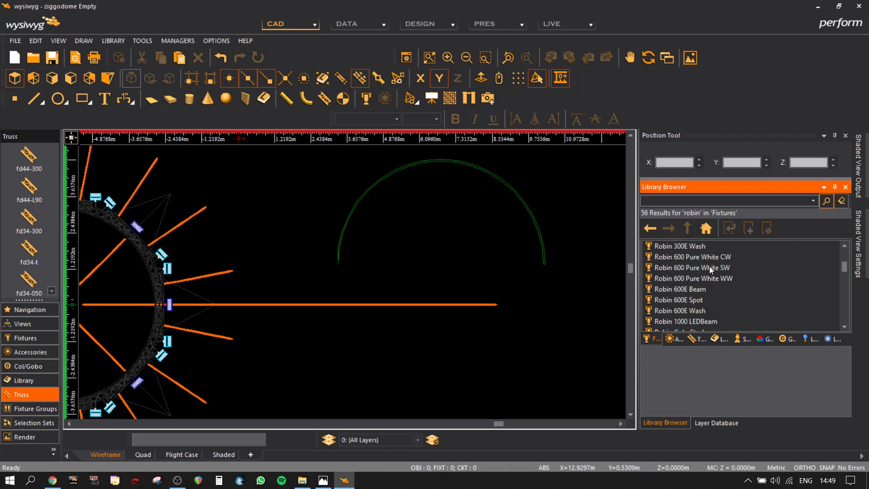
{"action": "scroll", "coordinate": [710, 268], "scroll_direction": "down", "scroll_amount": 8}
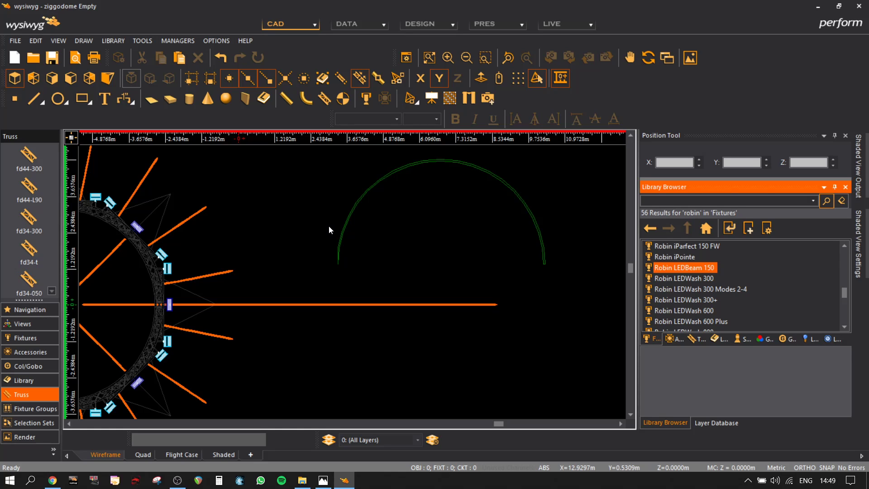
Hang five Robin LEDBeam 150 fixtures along the curved pipe, starting at its end nearest the tower.
{"action": "scroll", "coordinate": [339, 245], "scroll_direction": "up", "scroll_amount": 6}
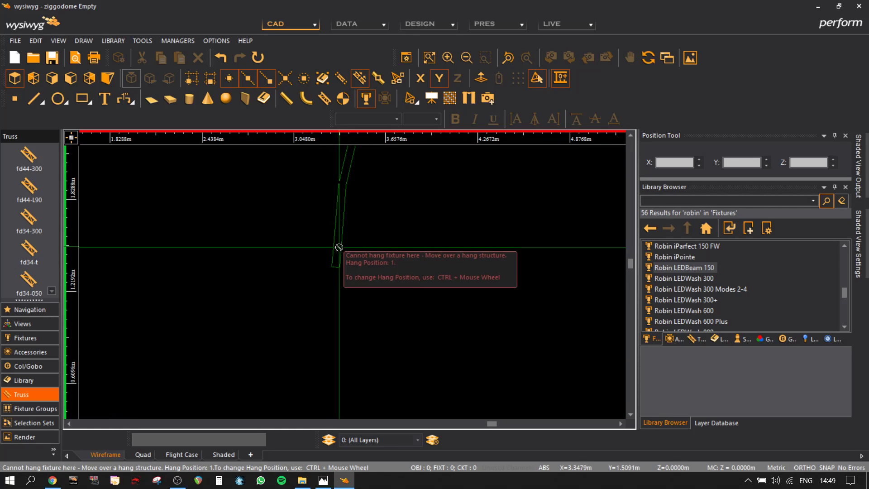
{"action": "scroll", "coordinate": [339, 246], "scroll_direction": "down", "scroll_amount": 6}
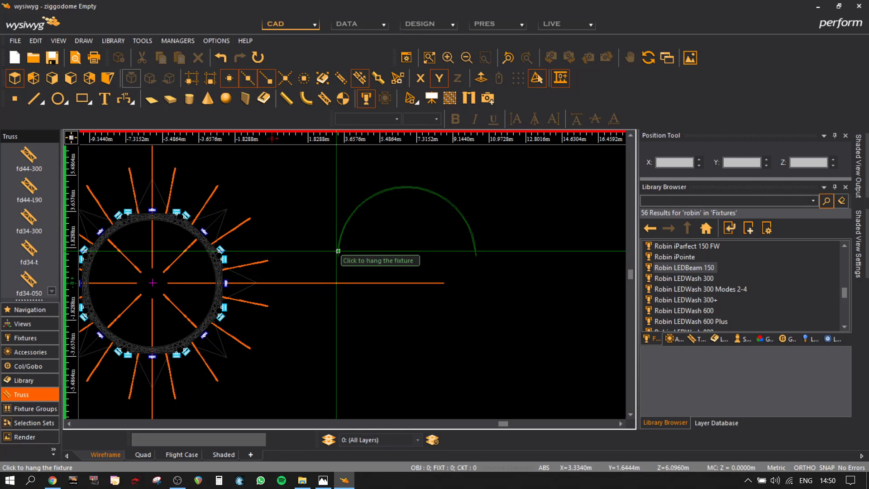
{"action": "middle_click_drag", "start_coordinate": [338, 251], "coordinate": [413, 249]}
{"action": "scroll", "coordinate": [388, 262], "scroll_direction": "up", "scroll_amount": 5}
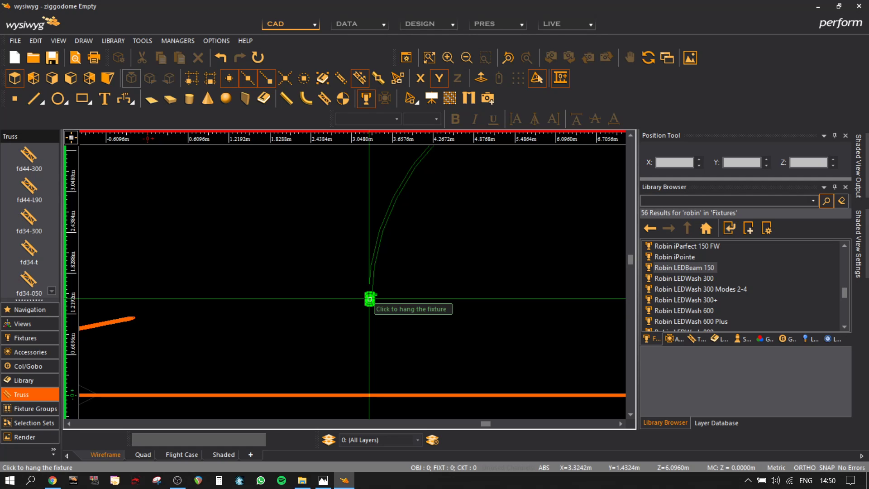
{"action": "left_click", "coordinate": [370, 299]}
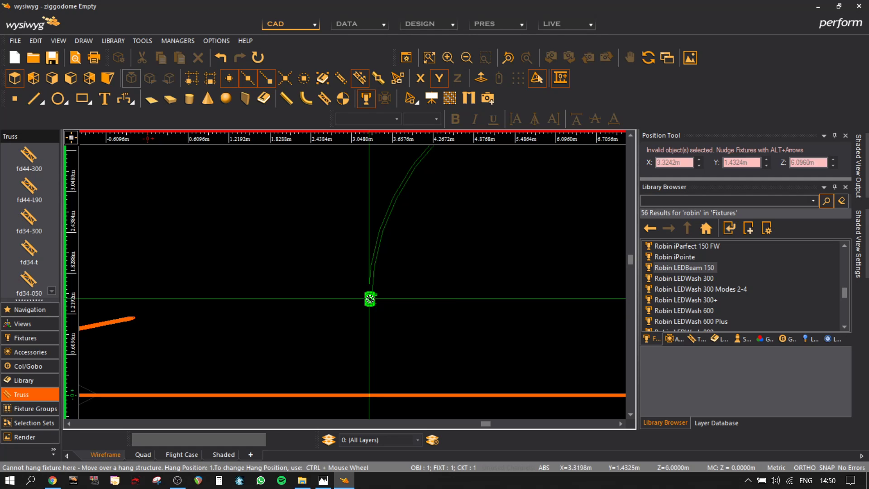
{"action": "left_click", "coordinate": [377, 243]}
{"action": "left_click", "coordinate": [391, 205]}
{"action": "middle_click_drag", "start_coordinate": [449, 192], "coordinate": [414, 278]}
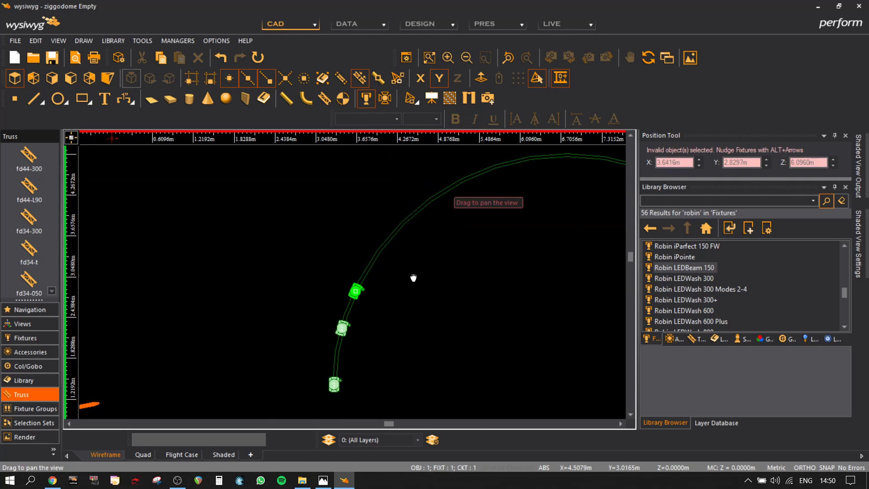
{"action": "left_click", "coordinate": [388, 239]}
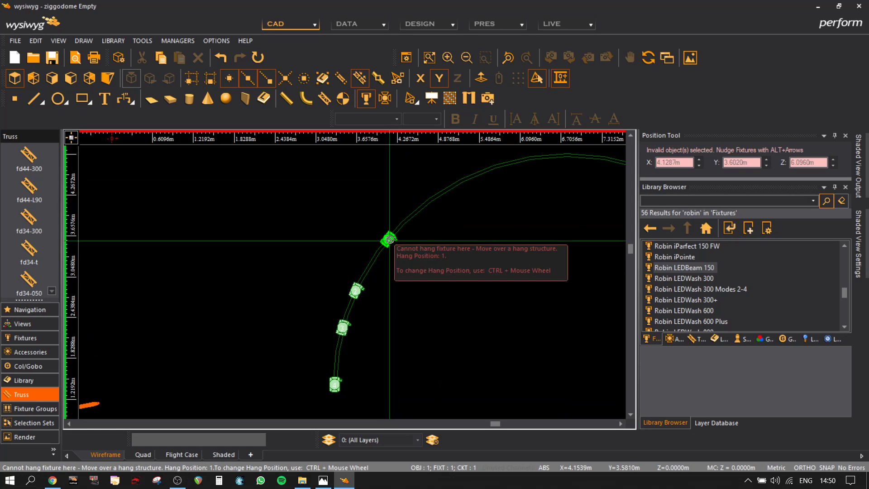
{"action": "left_click", "coordinate": [433, 198]}
{"action": "scroll", "coordinate": [500, 298], "scroll_direction": "down", "scroll_amount": 3}
{"action": "key", "text": "Escape"}
Space the five LEDBeam 150 fixtures evenly along the curved pipe from one end to the other.
{"action": "left_click_drag", "start_coordinate": [513, 350], "coordinate": [412, 201]}
{"action": "right_click", "coordinate": [412, 201]}
{"action": "left_click", "coordinate": [550, 412]}
{"action": "left_click", "coordinate": [430, 366]}
{"action": "middle_click_drag", "start_coordinate": [519, 202], "coordinate": [370, 165]}
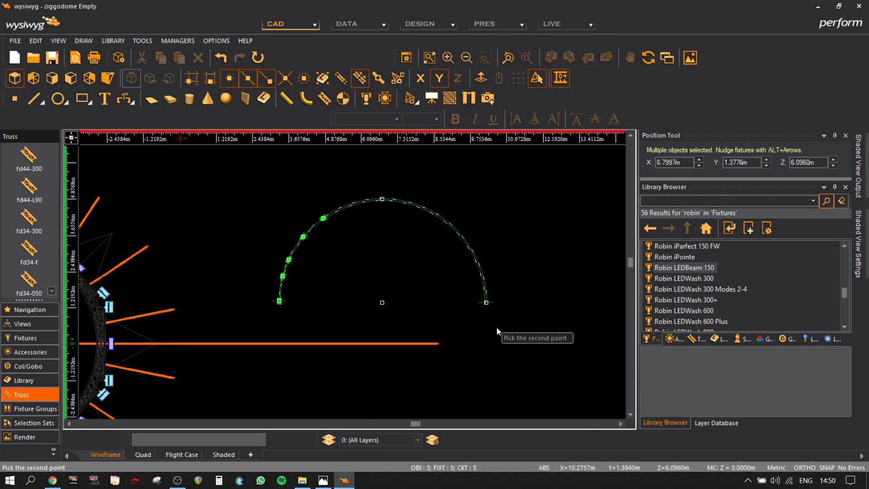
{"action": "left_click", "coordinate": [496, 328]}
{"action": "scroll", "coordinate": [455, 234], "scroll_direction": "up", "scroll_amount": 3}
{"action": "scroll", "coordinate": [454, 234], "scroll_direction": "down", "scroll_amount": 5}
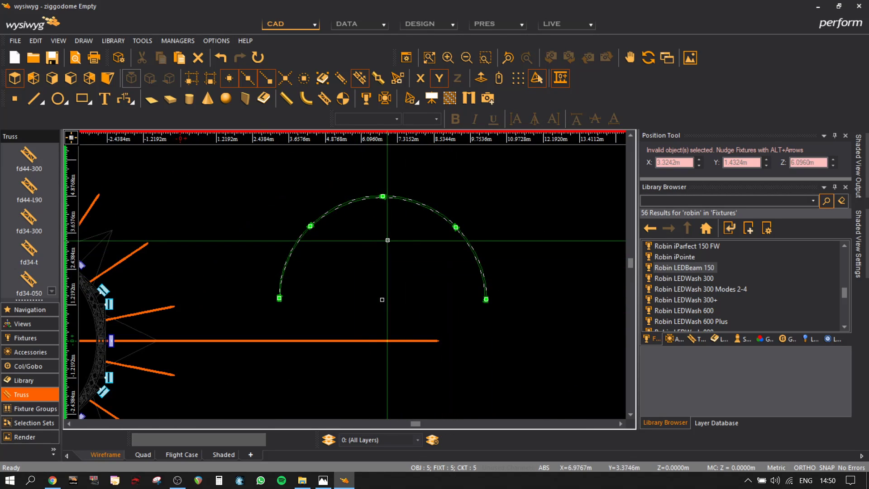
{"action": "key", "text": "Escape"}
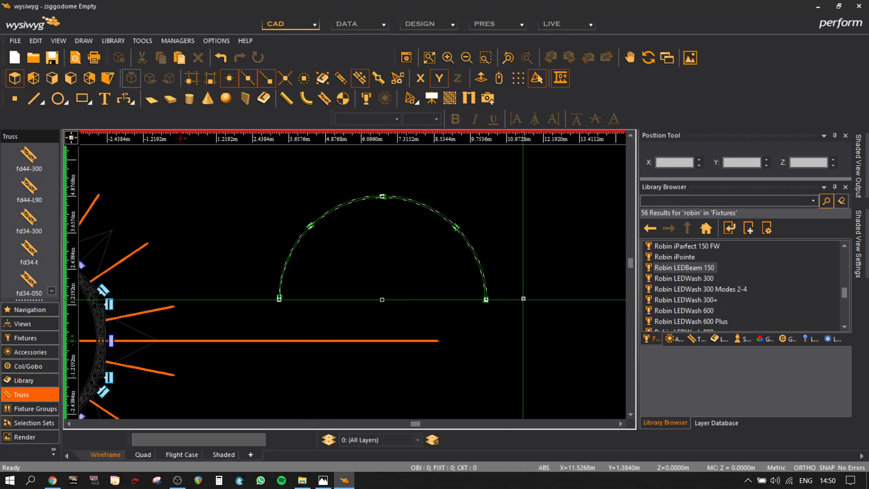
Mirror a copy of the curved pipe and its three inner fixtures across the line through the pipe's ends, completing a circle.
{"action": "left_click_drag", "start_coordinate": [557, 269], "coordinate": [245, 161]}
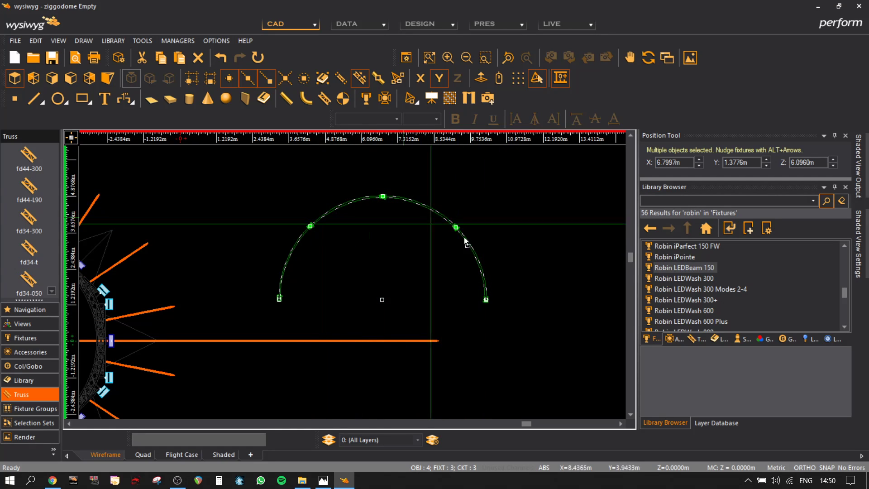
{"action": "key", "text": "ctrl+m"}
{"action": "left_click", "coordinate": [488, 301]}
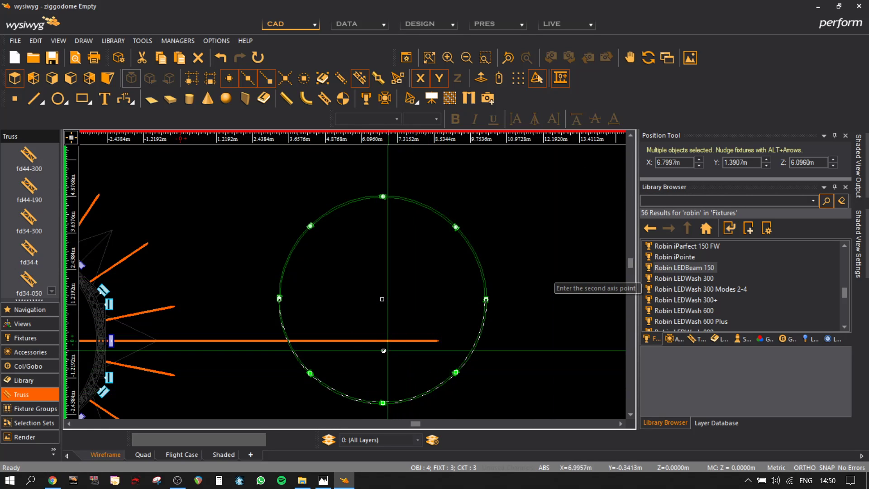
{"action": "left_click", "coordinate": [382, 299]}
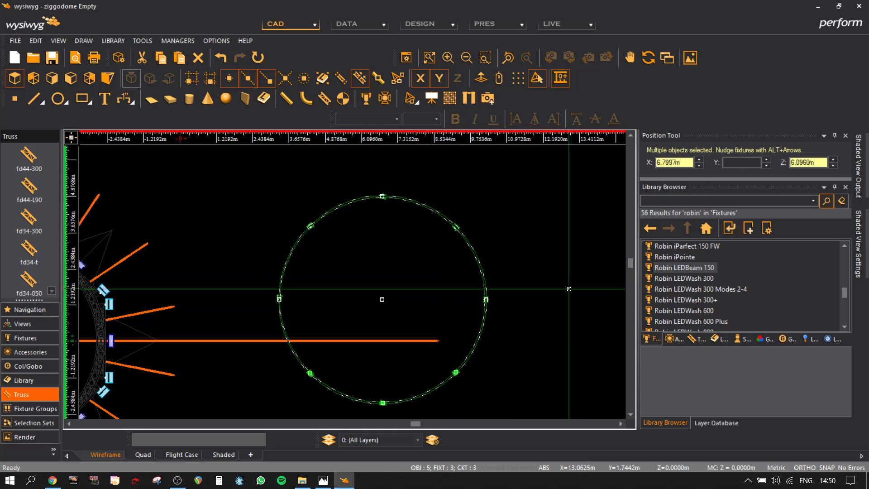
Group the upper and lower curved pipes into one pipe circle.
{"action": "left_click", "coordinate": [528, 289]}
{"action": "left_click", "coordinate": [480, 263]}
{"action": "left_click", "coordinate": [485, 313], "text": "ctrl"}
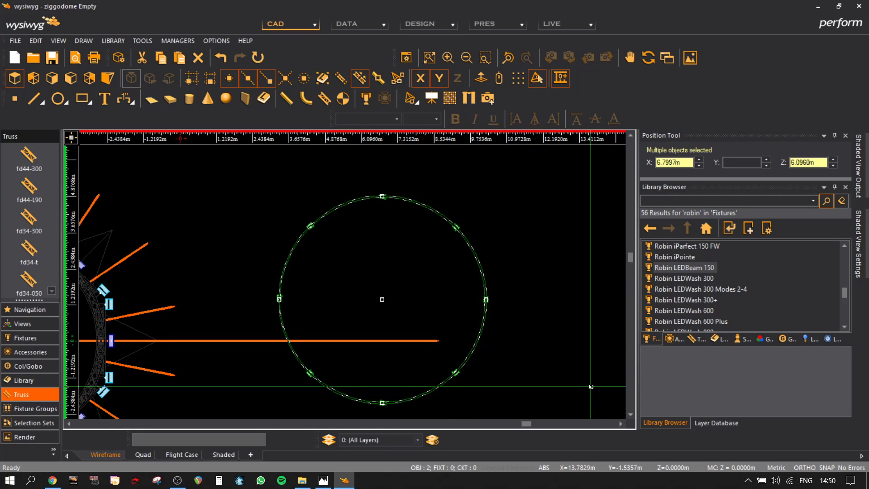
{"action": "key", "text": "ctrl+g"}
{"action": "left_click", "coordinate": [515, 326]}
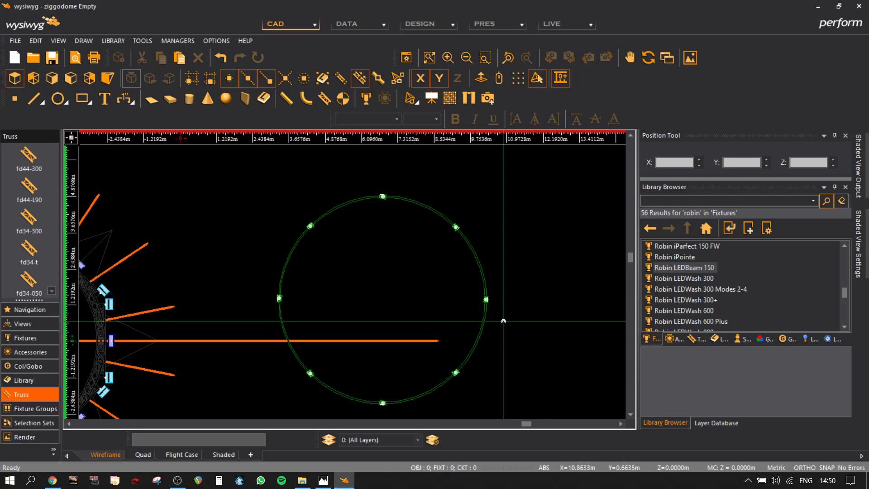
Move the grouped pipe circle in the Y direction from its outer pipe joint onto the tower's horizontal centre line.
{"action": "left_click_drag", "start_coordinate": [469, 274], "coordinate": [468, 273]}
{"action": "key", "text": "m"}
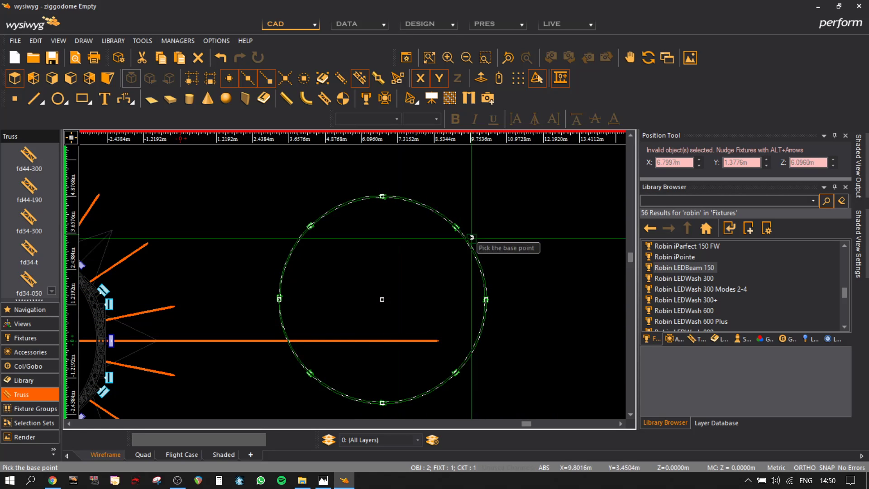
{"action": "left_click", "coordinate": [486, 299]}
{"action": "scroll", "coordinate": [480, 359], "scroll_direction": "down", "scroll_amount": 4}
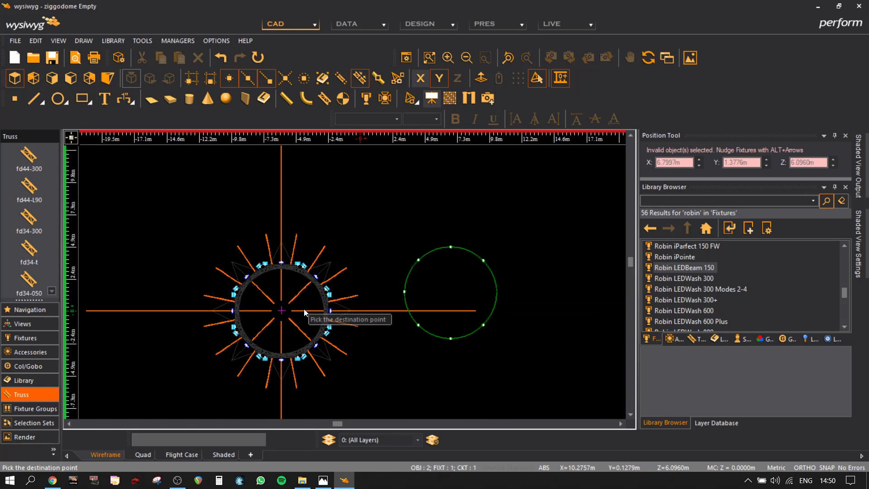
{"action": "scroll", "coordinate": [303, 309], "scroll_direction": "up", "scroll_amount": 3}
{"action": "left_click", "coordinate": [260, 311]}
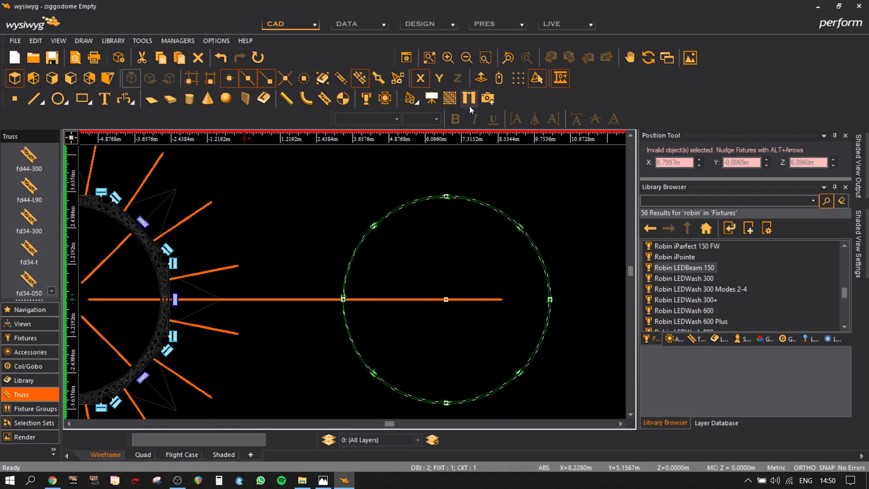
Move the grouped pipe circle in the X direction from its centre to the tower's centre point and check its alignment with the truss circle.
{"action": "key", "text": "m"}
{"action": "left_click", "coordinate": [447, 197]}
{"action": "middle_click_drag", "start_coordinate": [117, 273], "coordinate": [420, 316]}
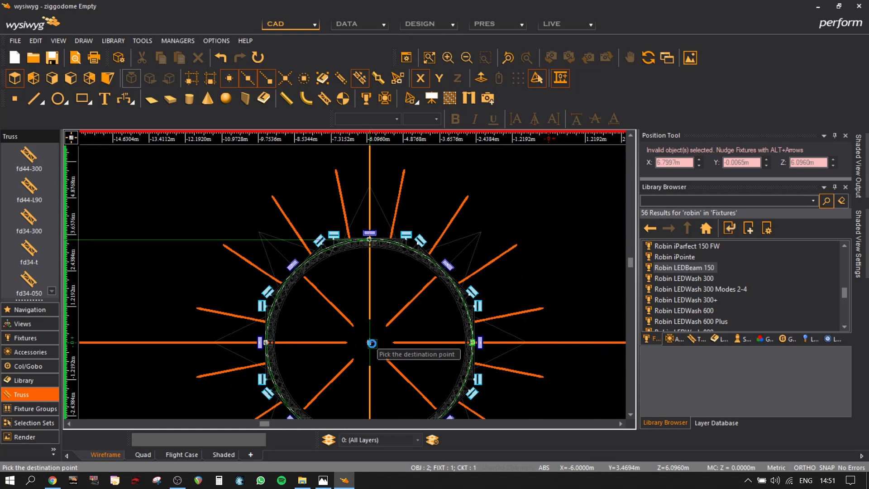
{"action": "scroll", "coordinate": [371, 343], "scroll_direction": "up", "scroll_amount": 5}
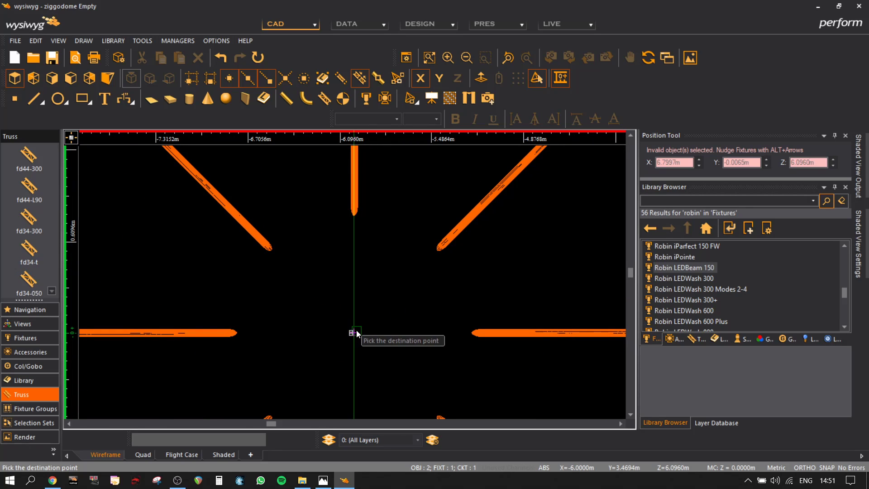
{"action": "scroll", "coordinate": [356, 335], "scroll_direction": "down", "scroll_amount": 4}
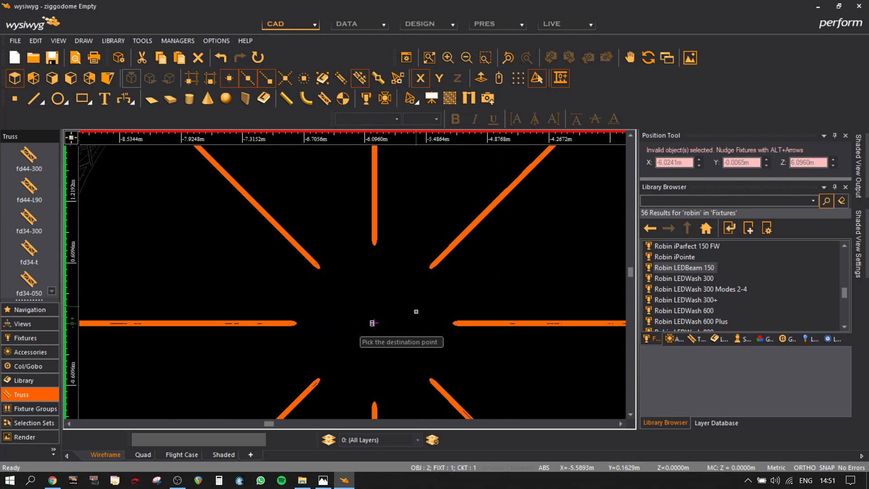
{"action": "left_click", "coordinate": [396, 316]}
{"action": "scroll", "coordinate": [258, 331], "scroll_direction": "up", "scroll_amount": 3}
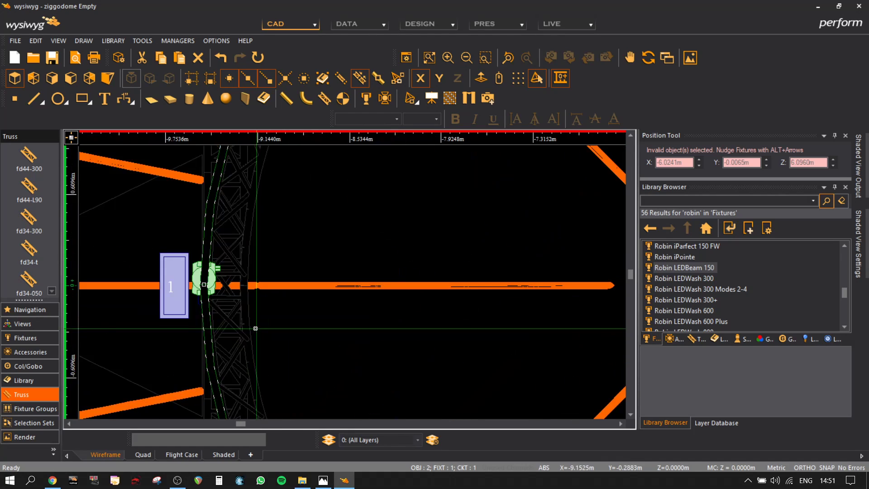
{"action": "scroll", "coordinate": [222, 301], "scroll_direction": "down", "scroll_amount": 4}
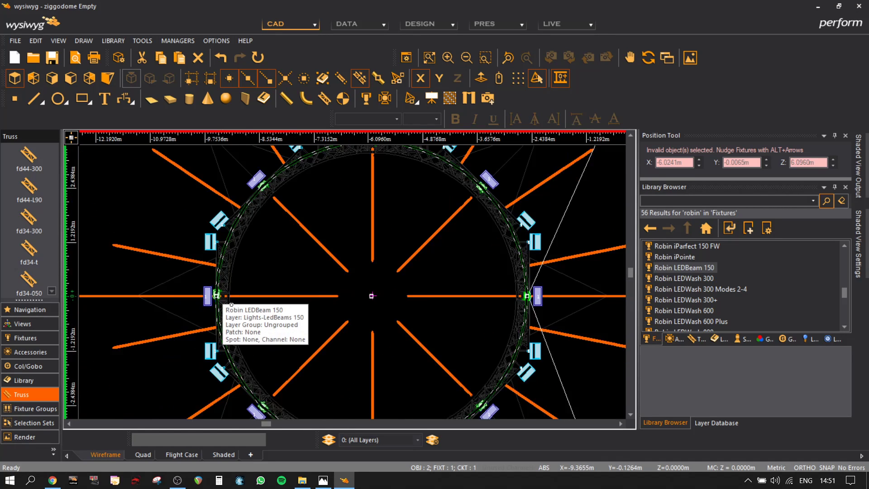
{"action": "scroll", "coordinate": [453, 317], "scroll_direction": "up", "scroll_amount": 1}
{"action": "scroll", "coordinate": [403, 302], "scroll_direction": "up", "scroll_amount": 2}
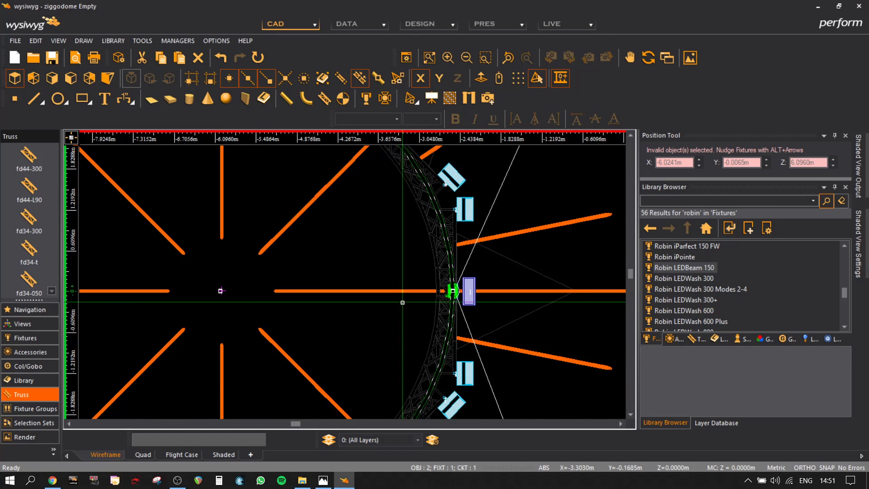
{"action": "scroll", "coordinate": [402, 302], "scroll_direction": "down", "scroll_amount": 2}
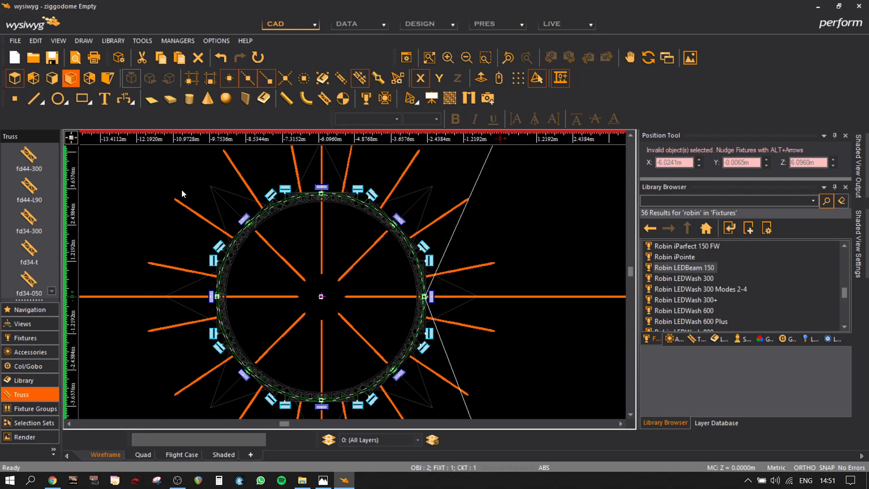
In the front view, lower the pipe circle vertically onto the underside of the tower's lowest truss circle.
{"action": "scroll", "coordinate": [503, 304], "scroll_direction": "down", "scroll_amount": 4}
{"action": "scroll", "coordinate": [539, 348], "scroll_direction": "up", "scroll_amount": 2}
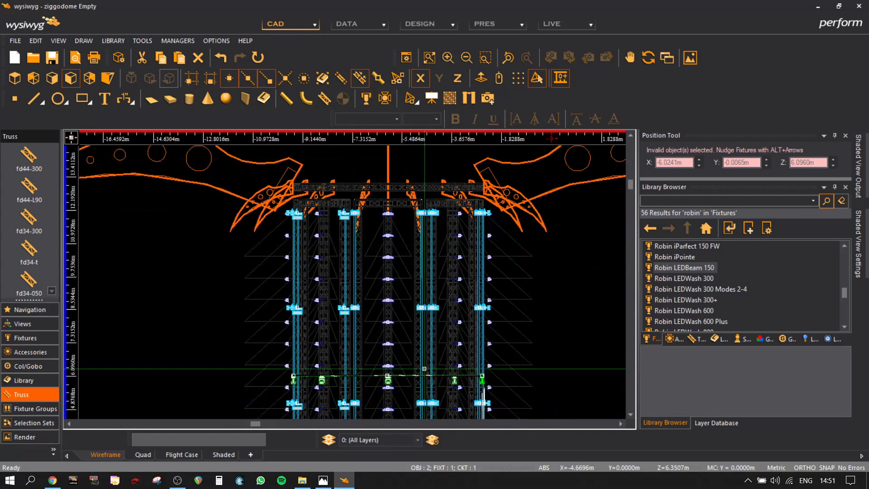
{"action": "key", "text": "ctrl+c"}
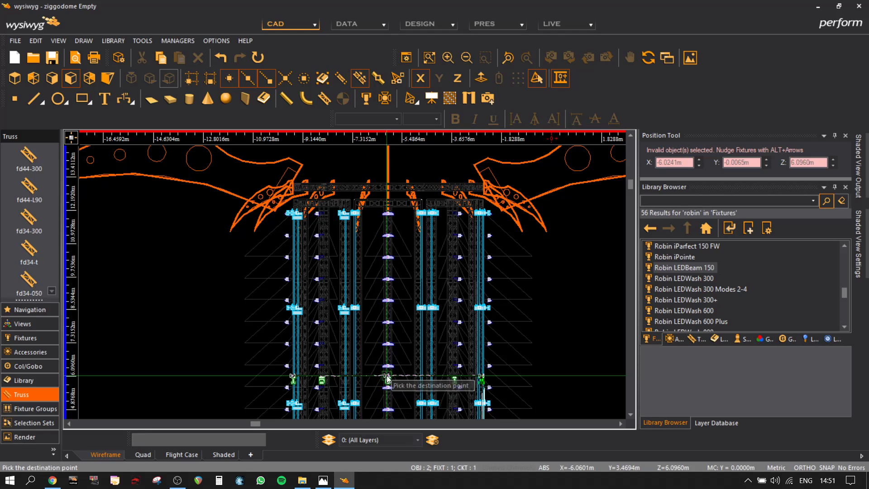
{"action": "middle_click_drag", "start_coordinate": [372, 361], "coordinate": [388, 130]}
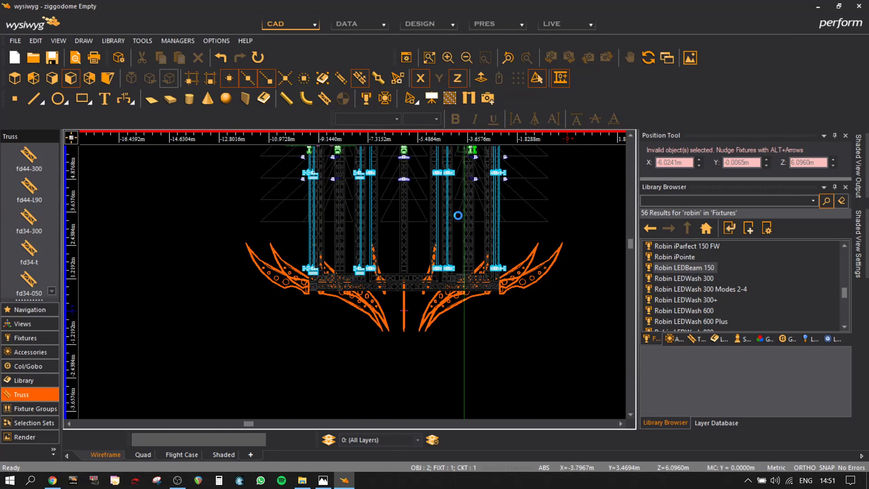
{"action": "scroll", "coordinate": [420, 287], "scroll_direction": "up", "scroll_amount": 3}
{"action": "left_click", "coordinate": [408, 305]}
{"action": "scroll", "coordinate": [402, 317], "scroll_direction": "up", "scroll_amount": 2}
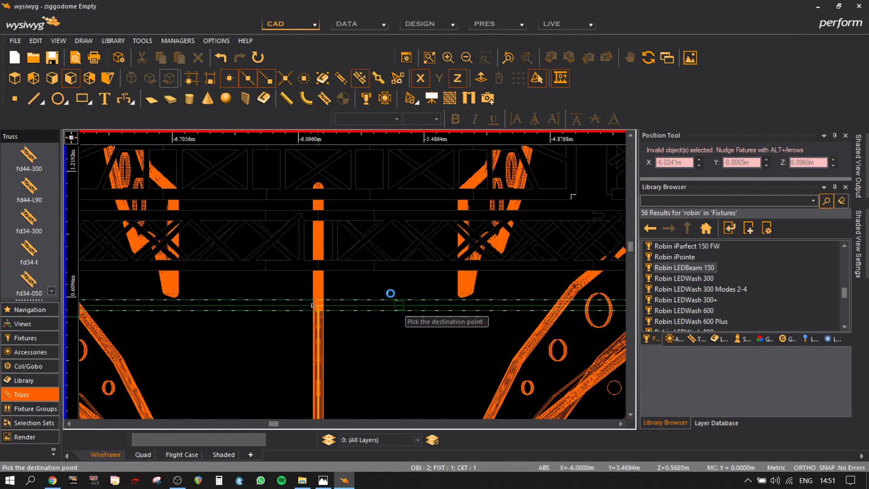
{"action": "left_click", "coordinate": [373, 262]}
{"action": "scroll", "coordinate": [353, 354], "scroll_direction": "down", "scroll_amount": 3}
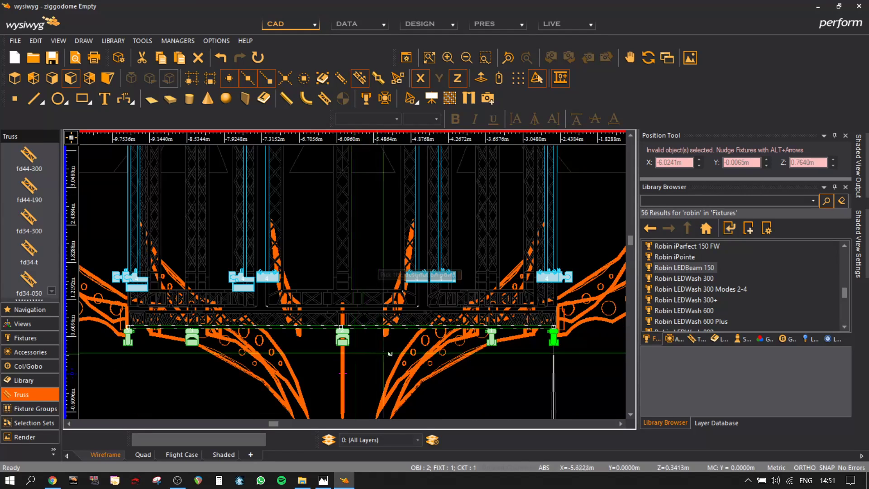
{"action": "left_click", "coordinate": [595, 354]}
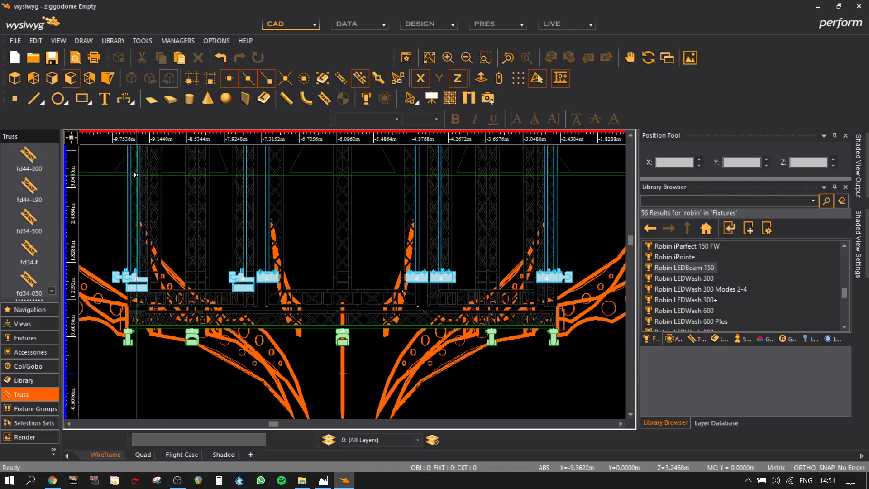
In the shaded view, inspect the tower's fixtures by selecting all Robin LEDBeam 150 fixtures and all JDC1 fixtures by type.
{"action": "mouse_move", "coordinate": [205, 146]}
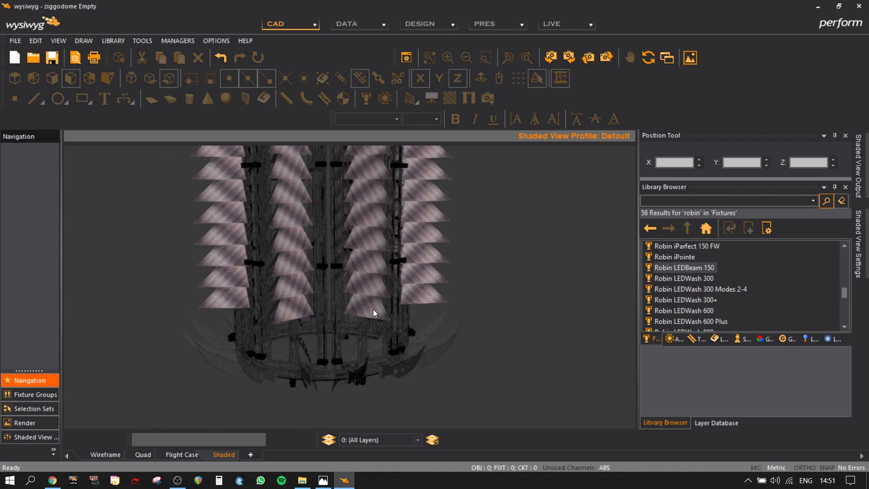
{"action": "mouse_move", "coordinate": [373, 313]}
{"action": "left_mouse_down"}
{"action": "mouse_move", "coordinate": [398, 253]}
{"action": "mouse_move", "coordinate": [444, 226]}
{"action": "mouse_move", "coordinate": [515, 212]}
{"action": "mouse_move", "coordinate": [462, 236]}
{"action": "mouse_move", "coordinate": [450, 260]}
{"action": "mouse_move", "coordinate": [460, 216]}
{"action": "mouse_move", "coordinate": [524, 202]}
{"action": "mouse_move", "coordinate": [561, 213]}
{"action": "mouse_move", "coordinate": [497, 273]}
{"action": "left_mouse_up"}
{"action": "right_click", "coordinate": [497, 274]}
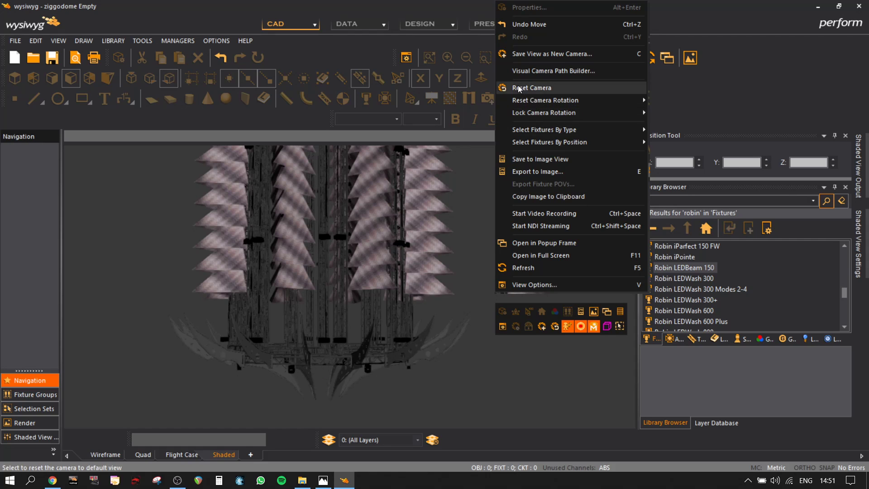
{"action": "mouse_move", "coordinate": [555, 131]}
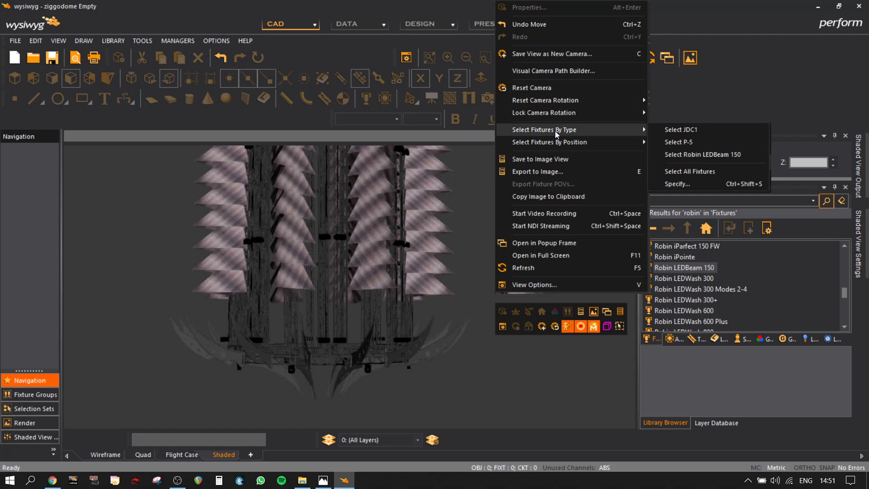
{"action": "left_click", "coordinate": [722, 155]}
{"action": "mouse_move", "coordinate": [516, 267]}
{"action": "left_mouse_down"}
{"action": "mouse_move", "coordinate": [493, 280]}
{"action": "mouse_move", "coordinate": [504, 207]}
{"action": "mouse_move", "coordinate": [504, 291]}
{"action": "mouse_move", "coordinate": [435, 338]}
{"action": "mouse_move", "coordinate": [208, 314]}
{"action": "mouse_move", "coordinate": [427, 281]}
{"action": "mouse_move", "coordinate": [466, 214]}
{"action": "mouse_move", "coordinate": [468, 190]}
{"action": "mouse_move", "coordinate": [594, 175]}
{"action": "mouse_move", "coordinate": [511, 207]}
{"action": "mouse_move", "coordinate": [480, 334]}
{"action": "mouse_move", "coordinate": [438, 310]}
{"action": "mouse_move", "coordinate": [439, 254]}
{"action": "mouse_move", "coordinate": [499, 234]}
{"action": "left_mouse_up"}
{"action": "right_click", "coordinate": [498, 234]}
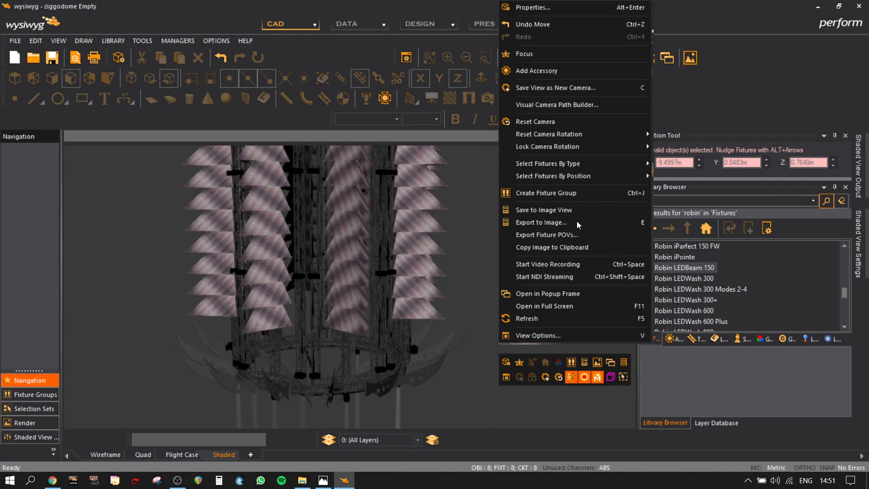
{"action": "mouse_move", "coordinate": [580, 162]}
{"action": "left_click", "coordinate": [725, 164]}
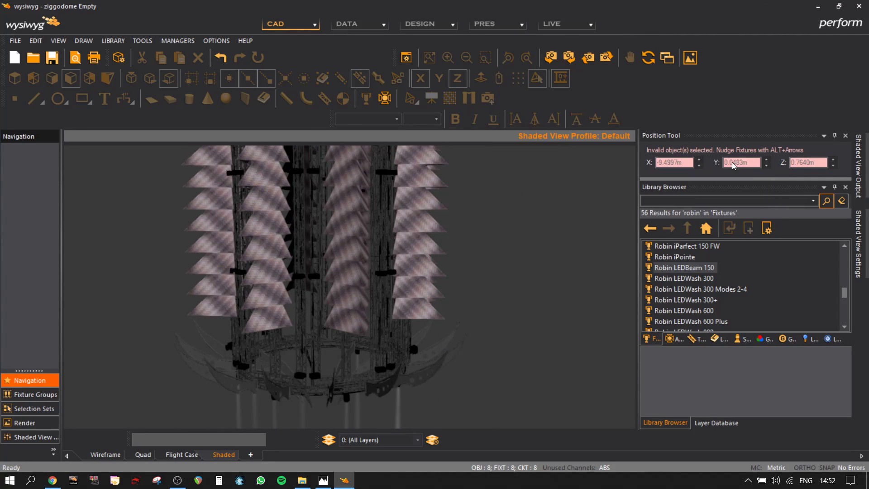
{"action": "mouse_move", "coordinate": [520, 263]}
{"action": "left_mouse_down"}
{"action": "mouse_move", "coordinate": [598, 259]}
{"action": "mouse_move", "coordinate": [608, 218]}
{"action": "mouse_move", "coordinate": [607, 241]}
{"action": "mouse_move", "coordinate": [469, 273]}
{"action": "mouse_move", "coordinate": [450, 310]}
{"action": "mouse_move", "coordinate": [203, 439]}
{"action": "left_mouse_up"}
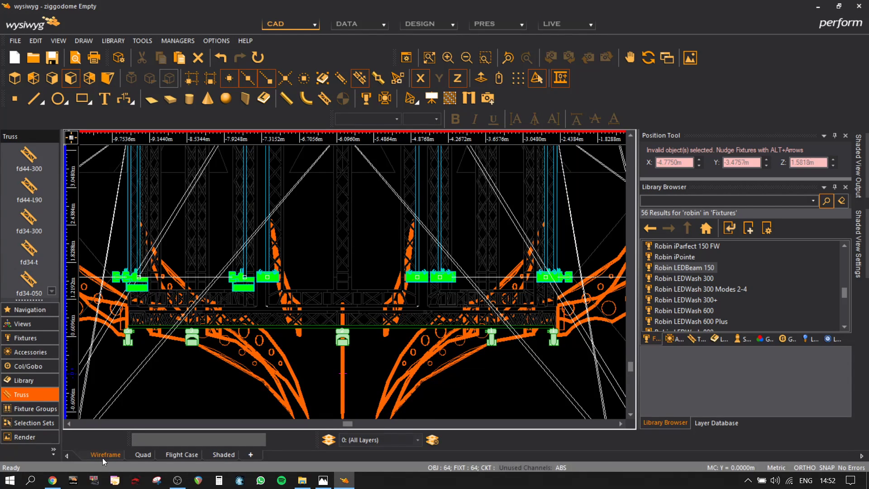
Examine the pipe circle, its LEDBeam 150 fixtures and the Q-Knife decorations at the tower's base in the 3D wireframe view.
{"action": "left_click", "coordinate": [328, 150]}
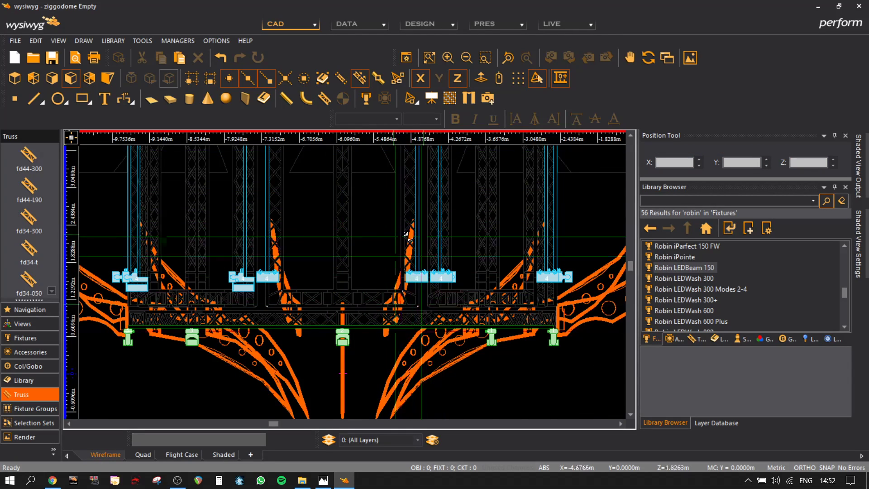
{"action": "left_click", "coordinate": [108, 83]}
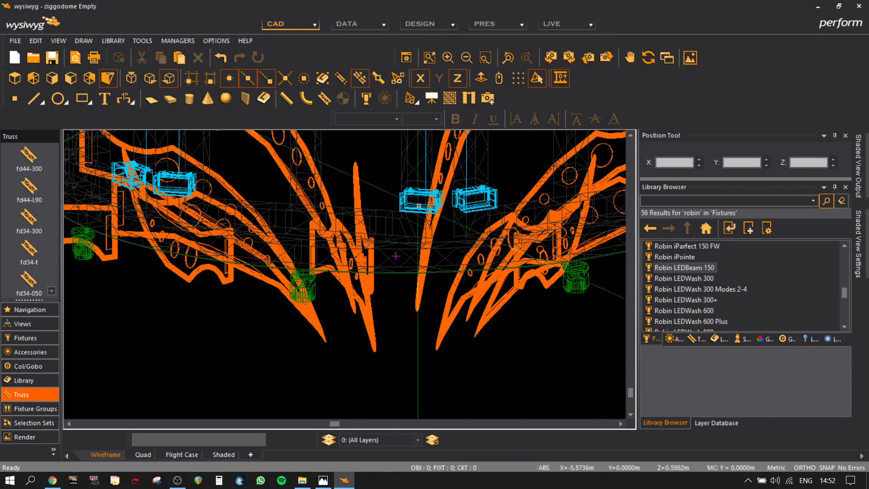
{"action": "middle_click_drag", "start_coordinate": [421, 195], "coordinate": [412, 304]}
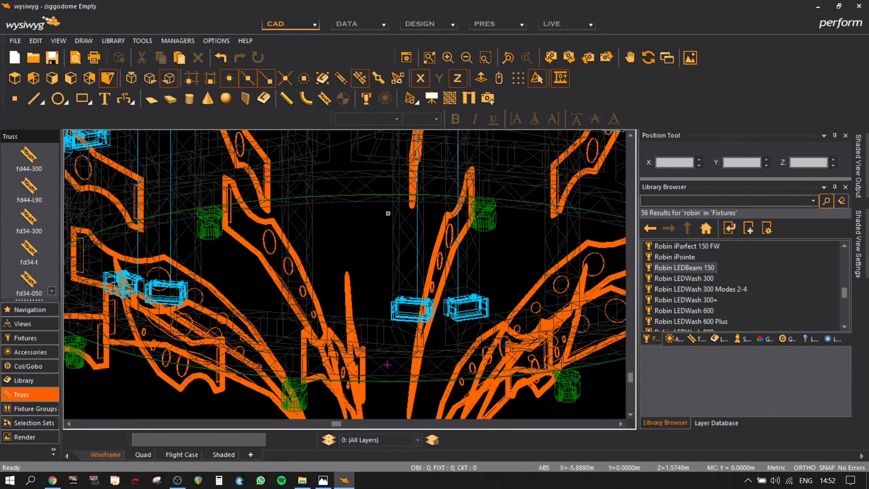
{"action": "middle_click_drag", "start_coordinate": [326, 332], "coordinate": [419, 267]}
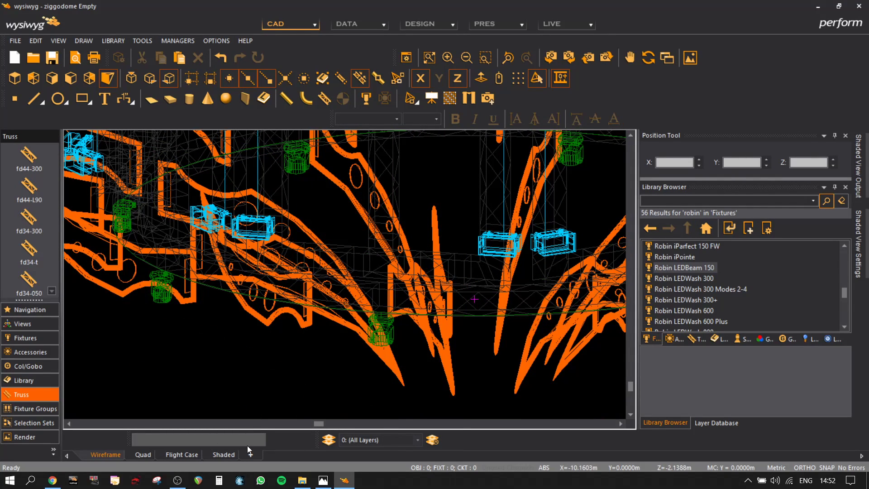
{"action": "scroll", "coordinate": [356, 366], "scroll_direction": "down", "scroll_amount": 5}
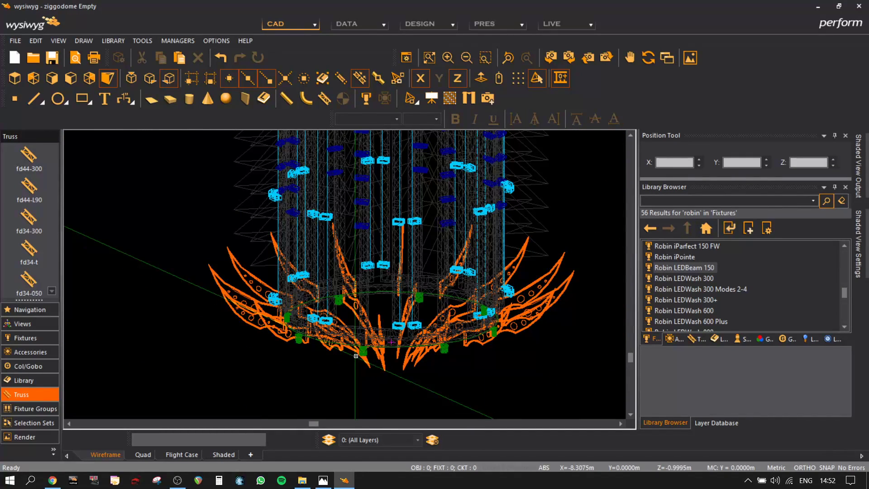
{"action": "scroll", "coordinate": [356, 356], "scroll_direction": "up", "scroll_amount": 2}
{"action": "scroll", "coordinate": [430, 339], "scroll_direction": "down", "scroll_amount": 3}
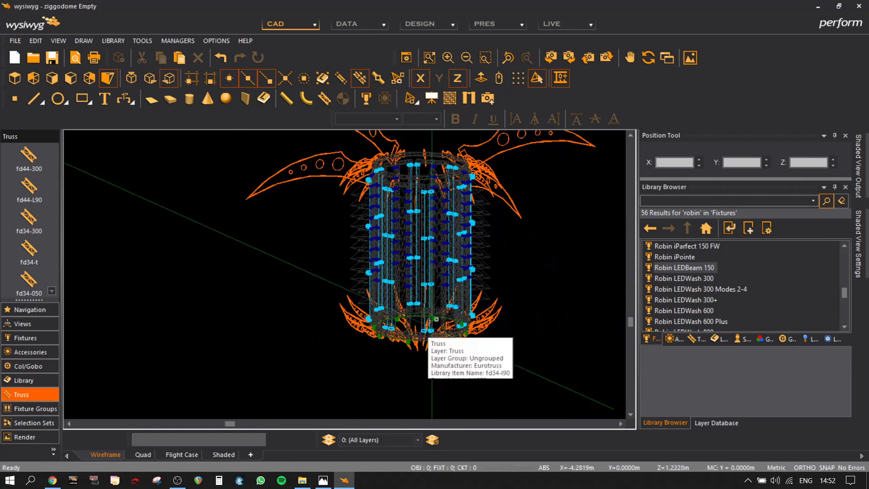
{"action": "middle_click_drag", "start_coordinate": [553, 187], "coordinate": [258, 169]}
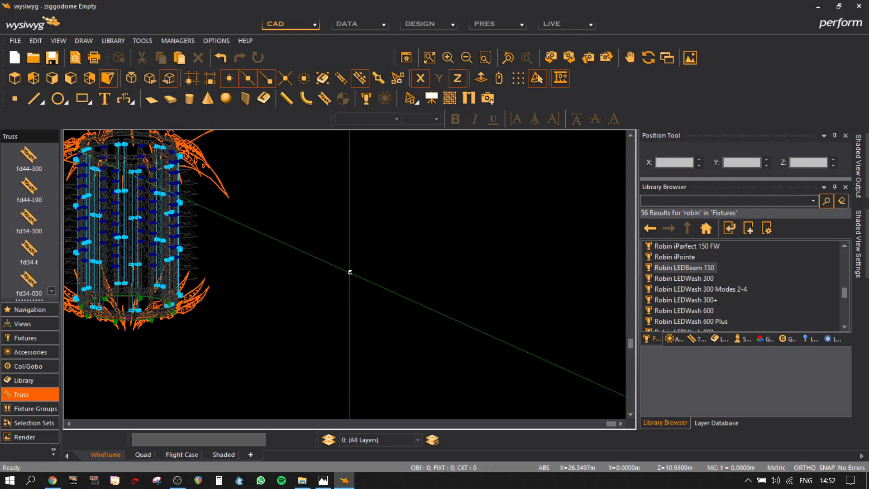
{"action": "middle_click_drag", "start_coordinate": [186, 364], "coordinate": [392, 322]}
{"action": "scroll", "coordinate": [392, 323], "scroll_direction": "up", "scroll_amount": 3}
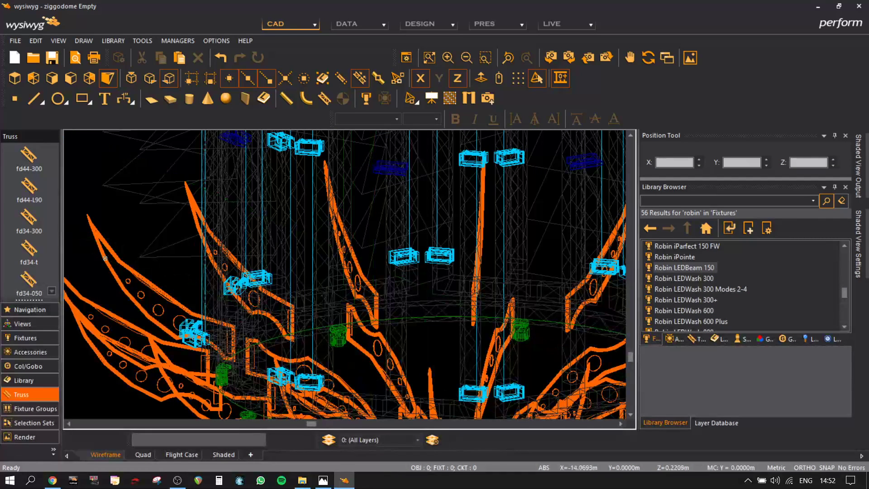
Copy the tower's lowest truss circle straight down in the Z direction, placing the copy below the Q-Knife decorations.
{"action": "left_click", "coordinate": [71, 83]}
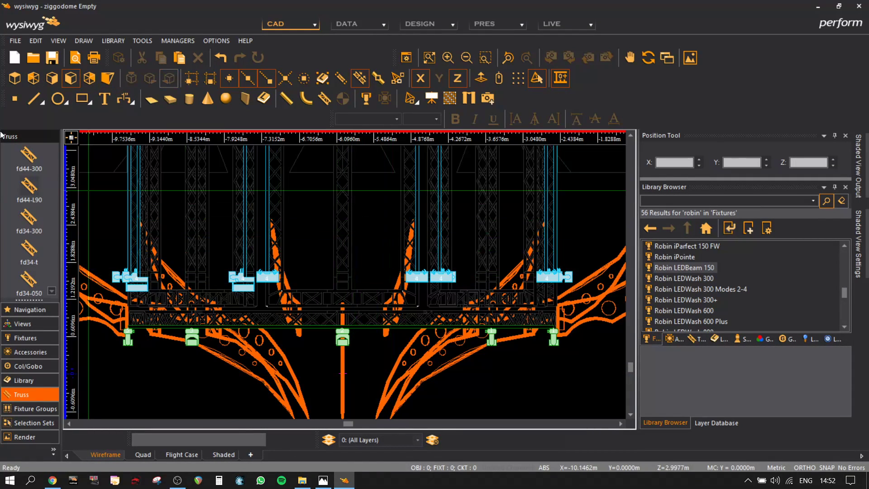
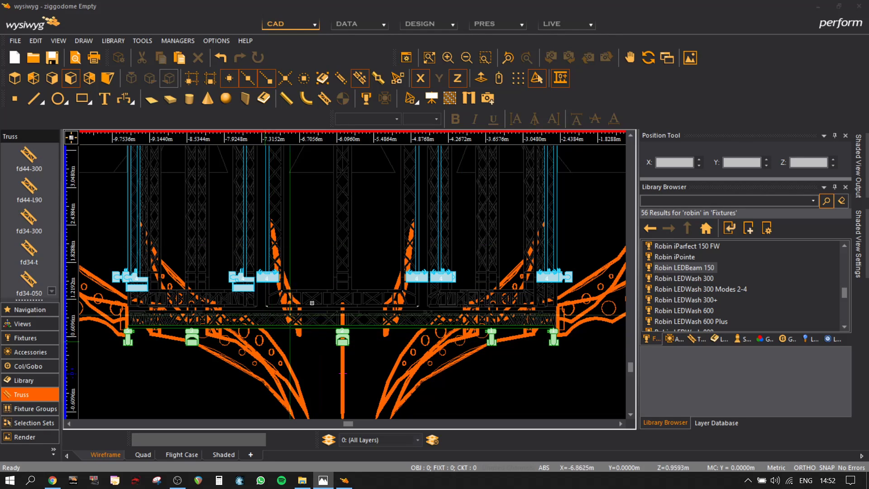
{"action": "scroll", "coordinate": [333, 292], "scroll_direction": "up", "scroll_amount": 3}
{"action": "left_click", "coordinate": [331, 295]}
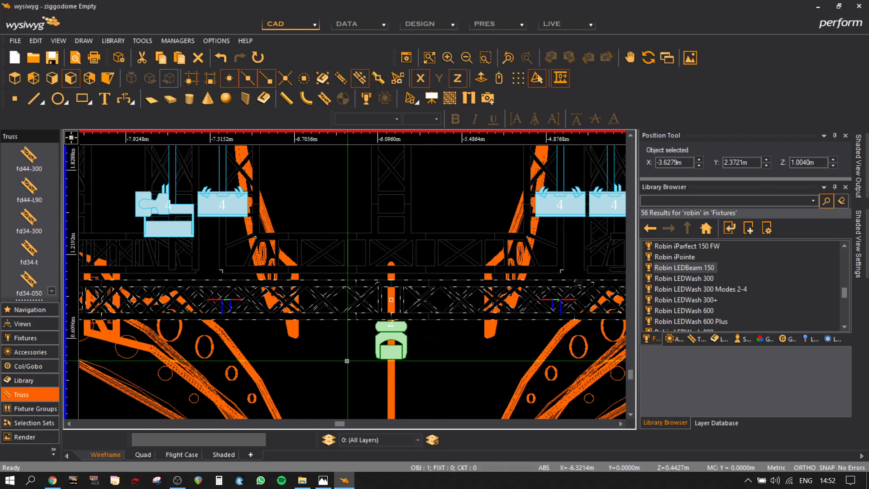
{"action": "key", "text": "ctrl+v"}
{"action": "middle_click_drag", "start_coordinate": [348, 361], "coordinate": [364, 223]}
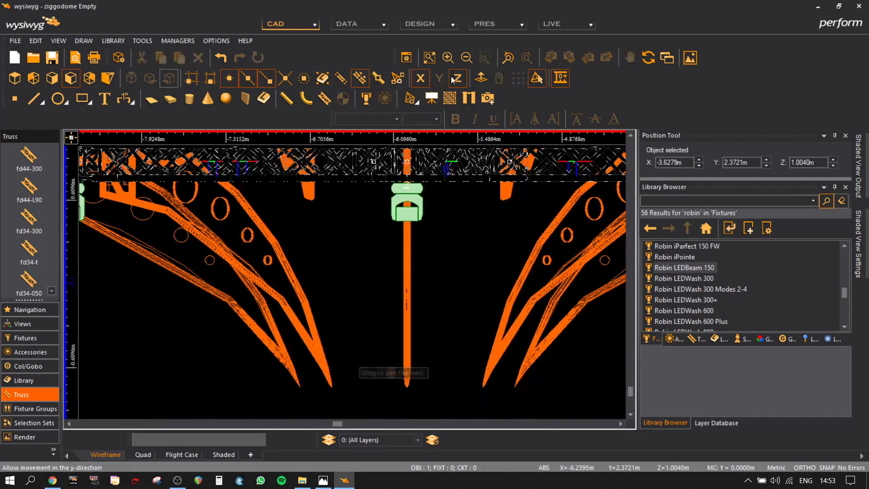
{"action": "left_click", "coordinate": [422, 79]}
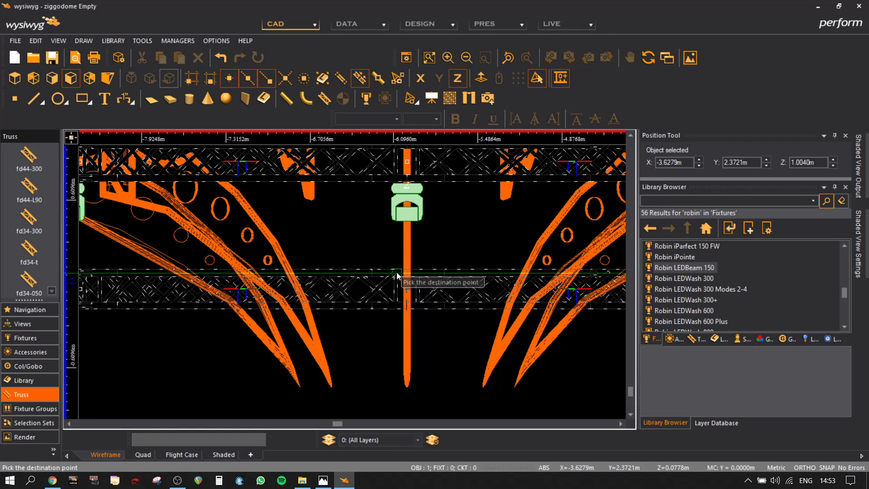
{"action": "middle_click_drag", "start_coordinate": [384, 380], "coordinate": [375, 271]}
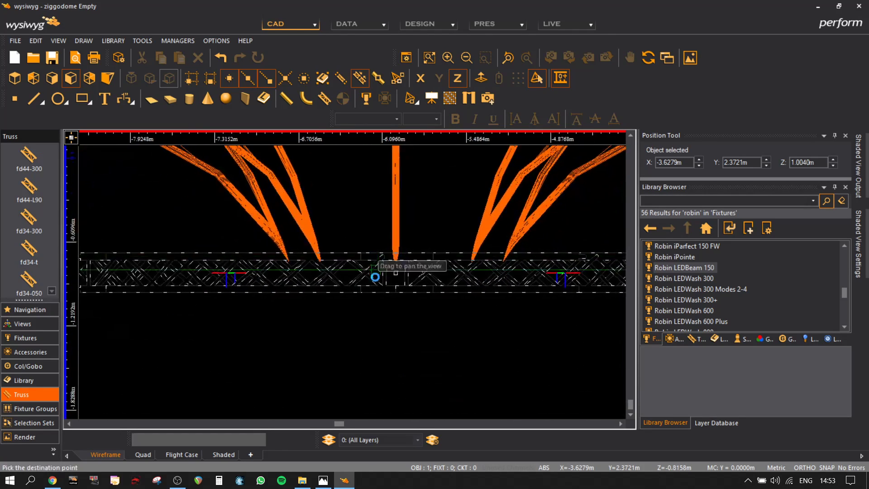
{"action": "left_click", "coordinate": [373, 342]}
{"action": "left_click", "coordinate": [272, 307]}
{"action": "scroll", "coordinate": [274, 325], "scroll_direction": "down", "scroll_amount": 3}
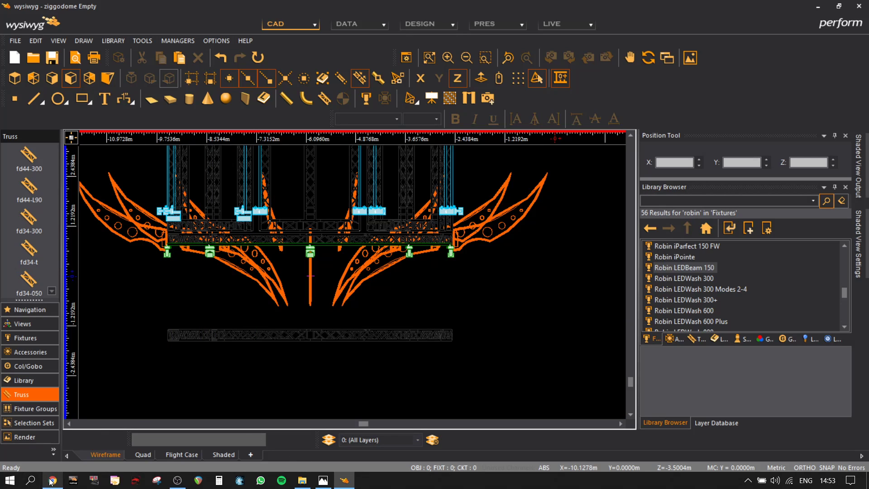
{"action": "mouse_move", "coordinate": [49, 481]}
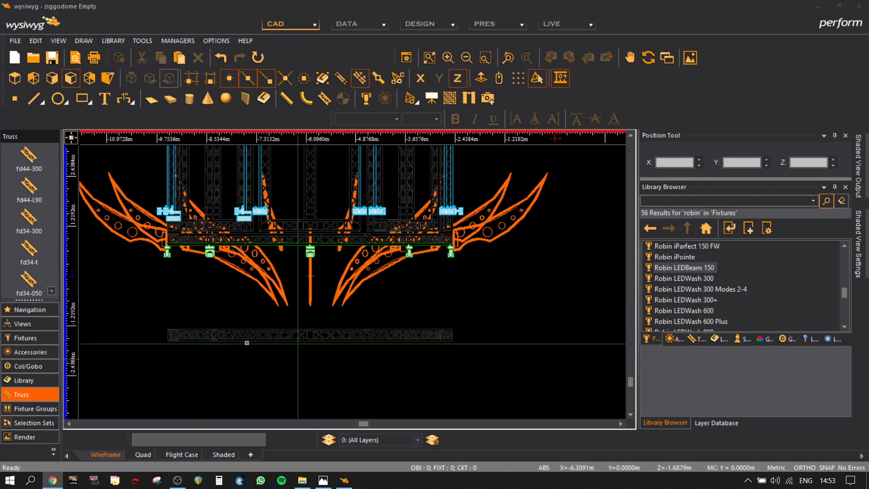
In the front view, copy the LEDBeam pipe circle straight down to about Z -1.01 m, just above the new truss circle.
{"action": "scroll", "coordinate": [447, 340], "scroll_direction": "down", "scroll_amount": 3}
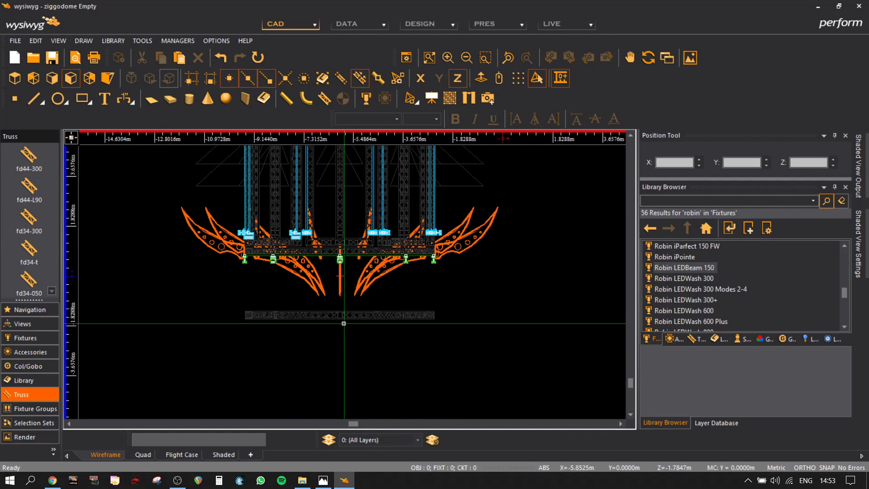
{"action": "scroll", "coordinate": [362, 301], "scroll_direction": "up", "scroll_amount": 2}
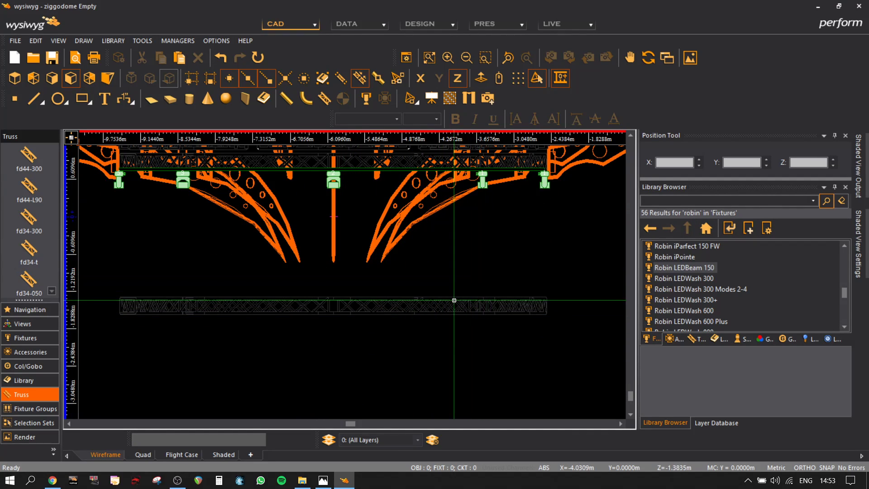
{"action": "mouse_move", "coordinate": [454, 299]}
{"action": "middle_mouse_down"}
{"action": "mouse_move", "coordinate": [475, 337]}
{"action": "mouse_move", "coordinate": [479, 312]}
{"action": "middle_mouse_up"}
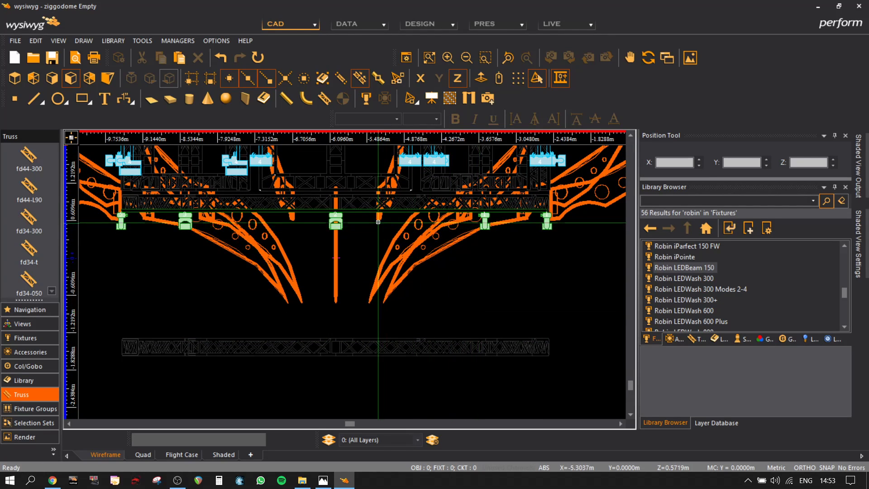
{"action": "scroll", "coordinate": [379, 223], "scroll_direction": "up", "scroll_amount": 3}
{"action": "left_click", "coordinate": [306, 189]}
{"action": "middle_click_drag", "start_coordinate": [336, 233], "coordinate": [348, 351]}
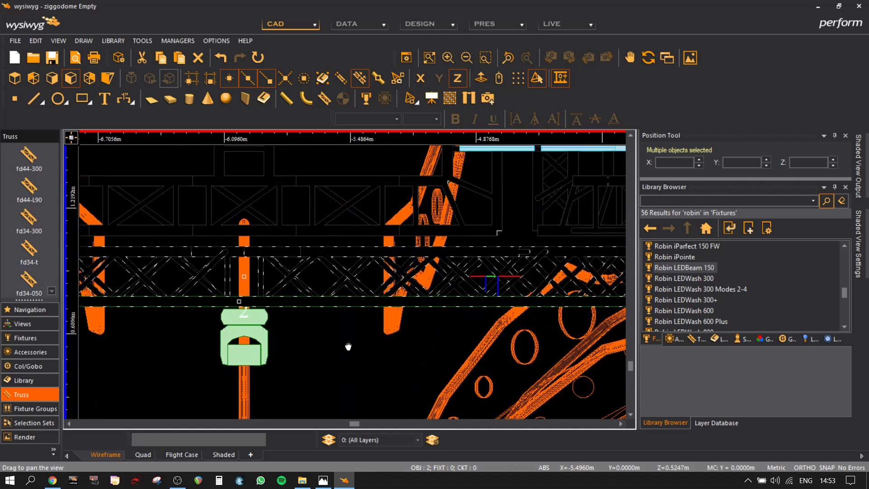
{"action": "left_click", "coordinate": [340, 267]}
{"action": "scroll", "coordinate": [323, 314], "scroll_direction": "down", "scroll_amount": 2}
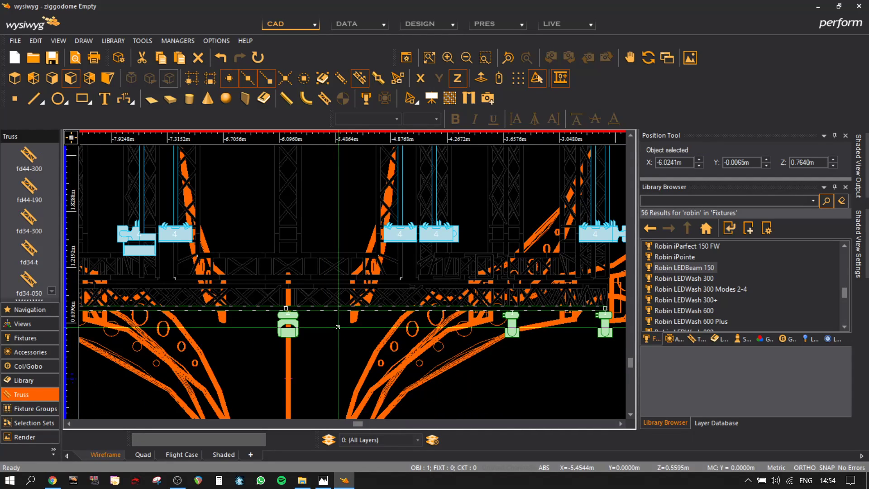
{"action": "key", "text": "ctrl+v"}
{"action": "middle_click_drag", "start_coordinate": [393, 398], "coordinate": [401, 239]}
{"action": "left_click", "coordinate": [454, 311]}
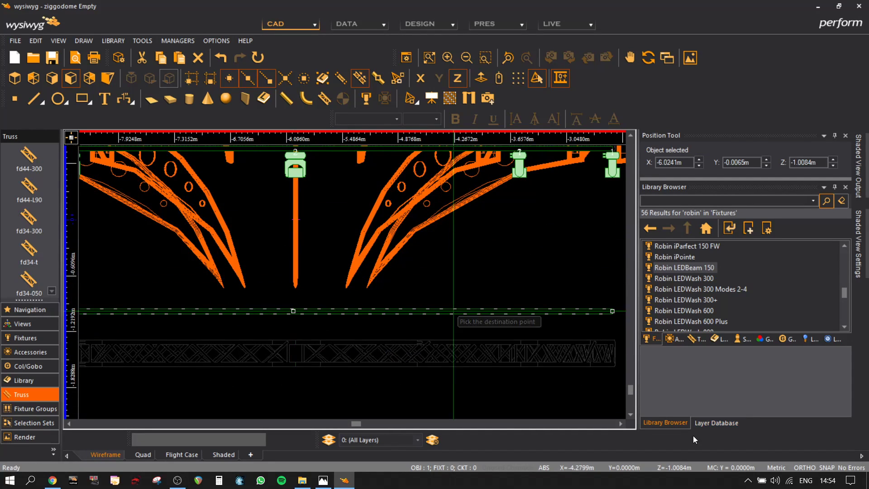
Assign the copied pipe circle to the Lights-JDCs layer.
{"action": "double_click", "coordinate": [501, 313]}
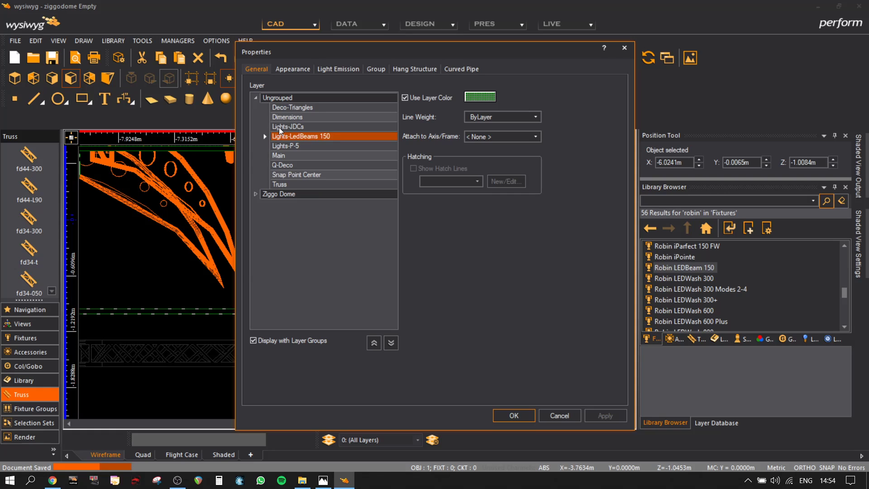
{"action": "left_click", "coordinate": [279, 128]}
{"action": "left_click", "coordinate": [514, 416]}
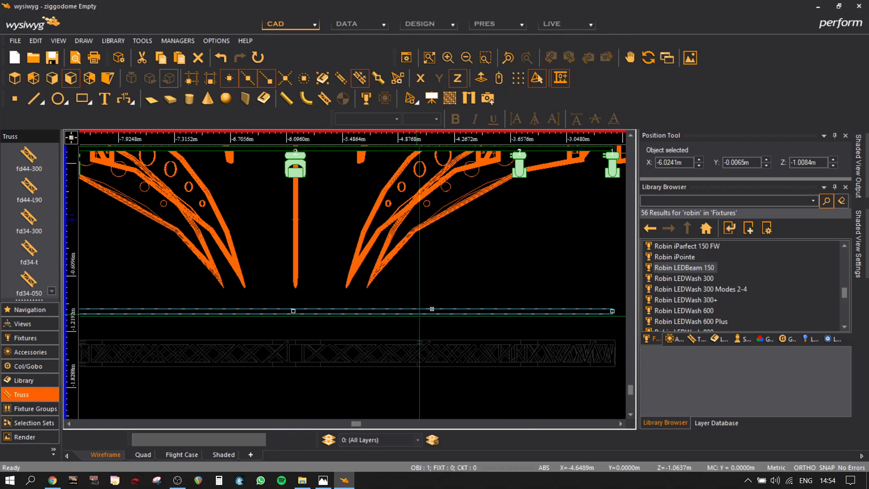
Place the JDC pipe circle clear of the tower along the X axis, centred at about X 12.85 m in the top view.
{"action": "left_click", "coordinate": [107, 80]}
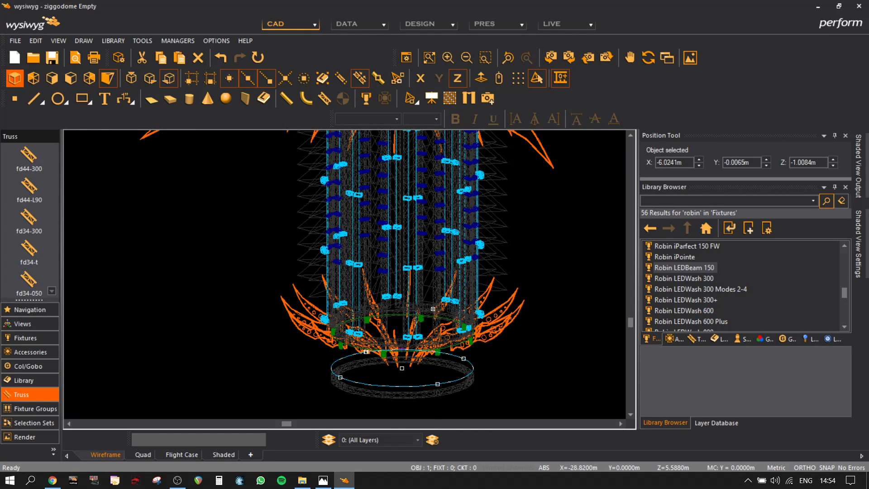
{"action": "key", "text": "ctrl+c"}
{"action": "left_click", "coordinate": [320, 297]}
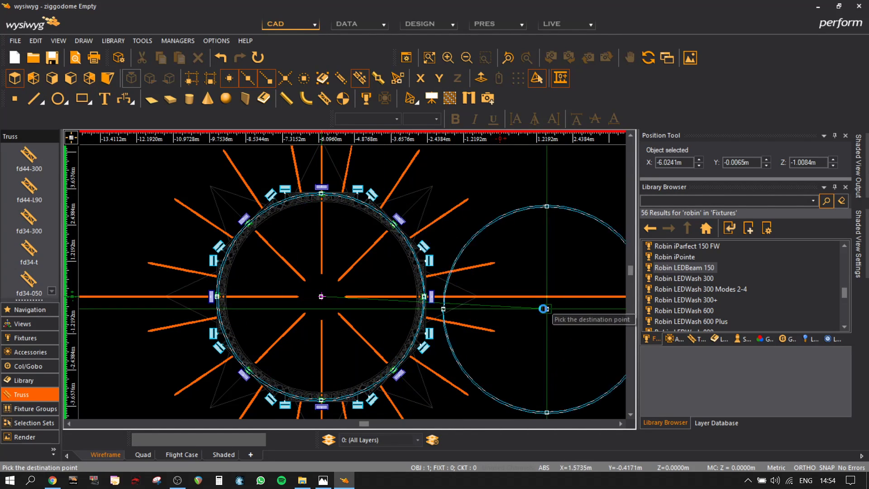
{"action": "left_click", "coordinate": [426, 83]}
{"action": "scroll", "coordinate": [453, 218], "scroll_direction": "up", "scroll_amount": 5}
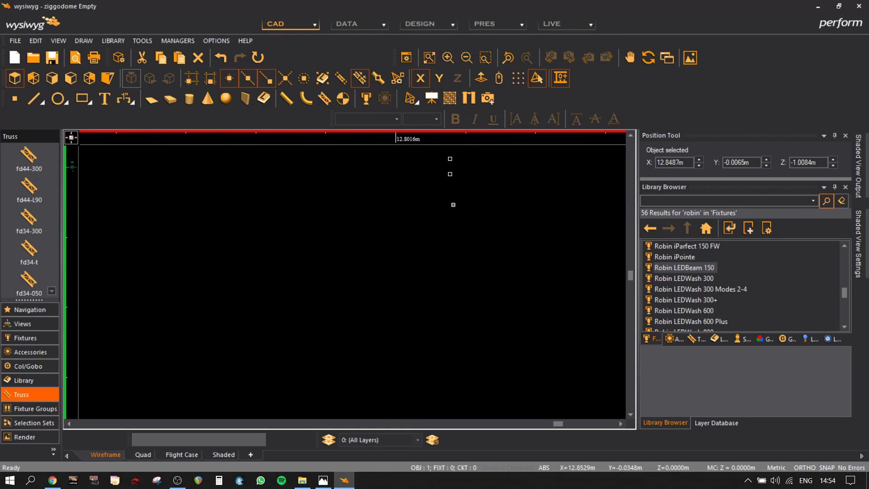
{"action": "scroll", "coordinate": [459, 195], "scroll_direction": "down", "scroll_amount": 6}
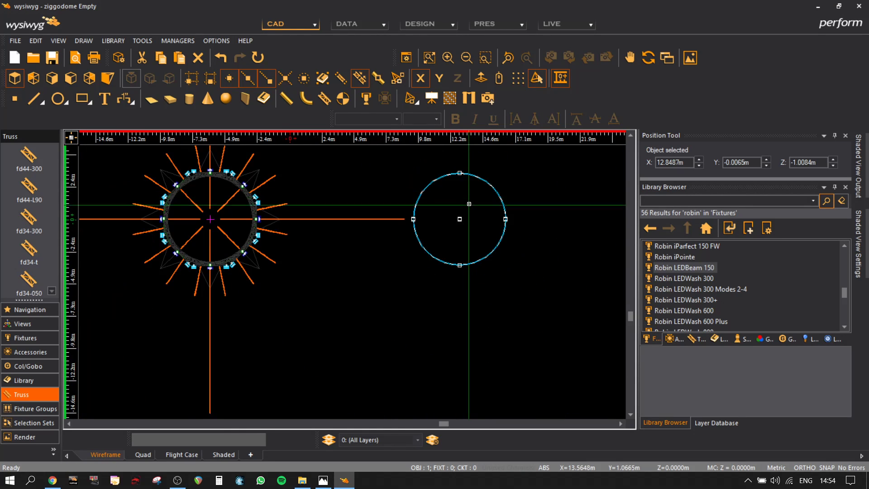
{"action": "left_click", "coordinate": [461, 210]}
Delete the lower half of the pipe circle beside the tower.
{"action": "scroll", "coordinate": [461, 207], "scroll_direction": "up", "scroll_amount": 3}
{"action": "middle_click_drag", "start_coordinate": [470, 250], "coordinate": [426, 305]}
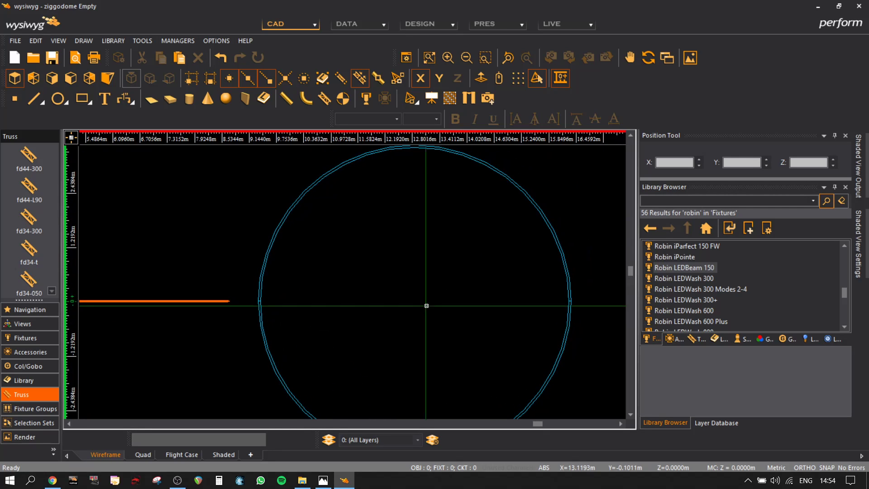
{"action": "left_click", "coordinate": [563, 346]}
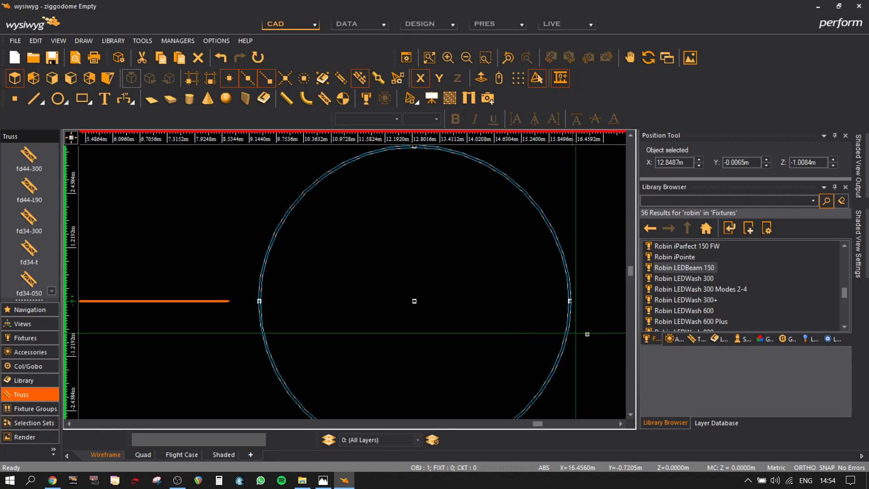
{"action": "key", "text": "Delete"}
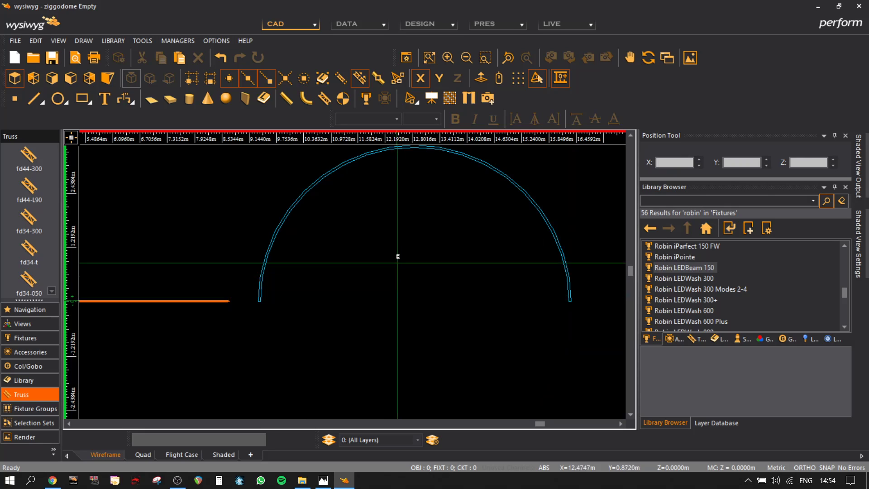
Search the fixture library for "jdc" and hang five JDC1 fixtures along the remaining pipe half-circle.
{"action": "middle_click_drag", "start_coordinate": [397, 261], "coordinate": [397, 280]}
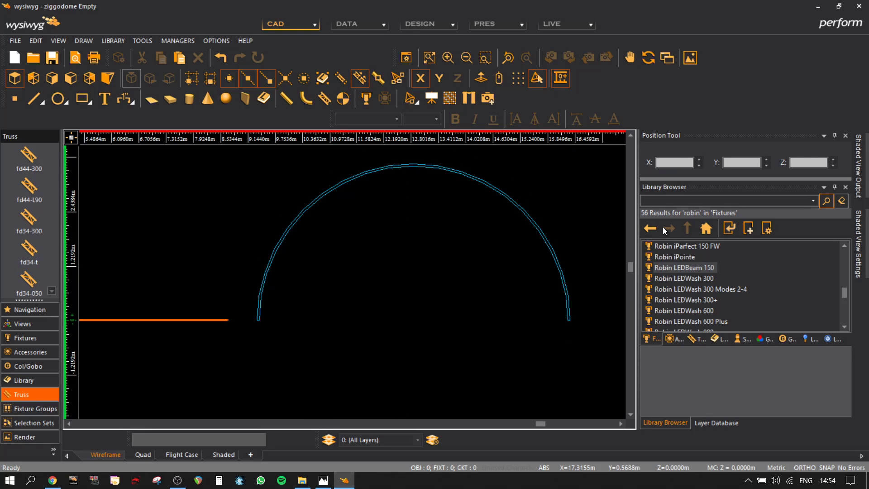
{"action": "left_click", "coordinate": [664, 200]}
{"action": "type", "text": "jdc"}
{"action": "key", "text": "Return"}
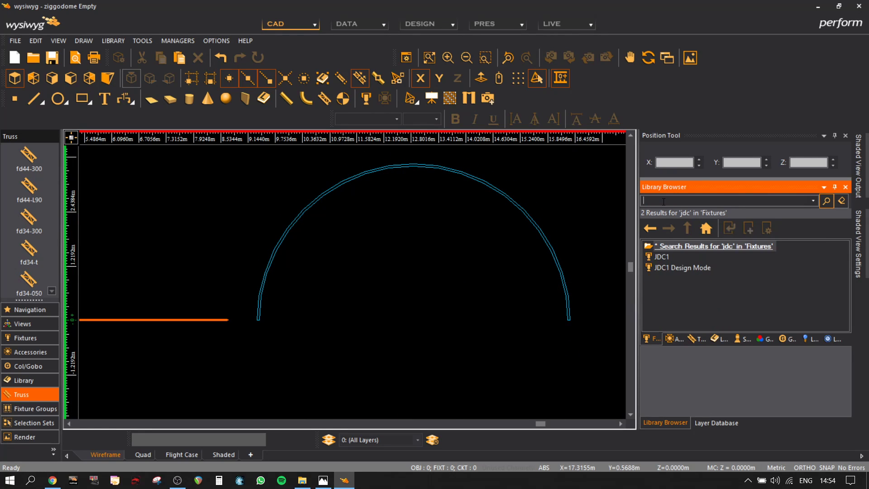
{"action": "left_click", "coordinate": [666, 260]}
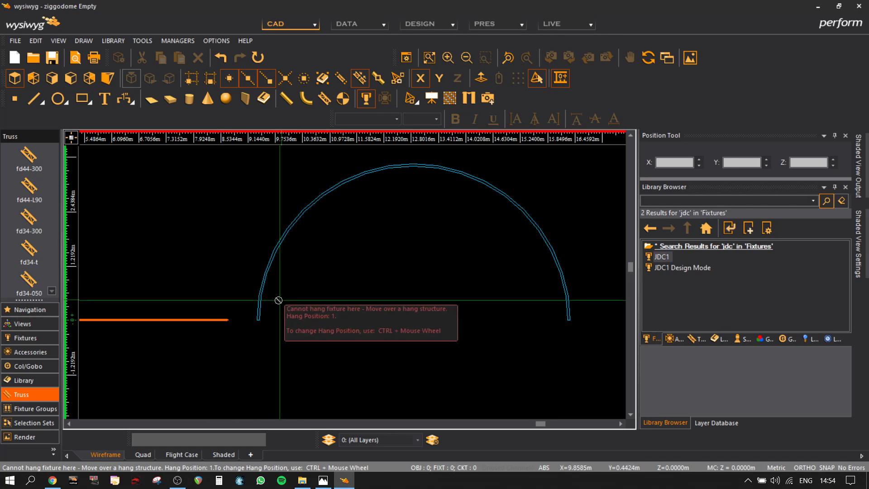
{"action": "left_click", "coordinate": [258, 311]}
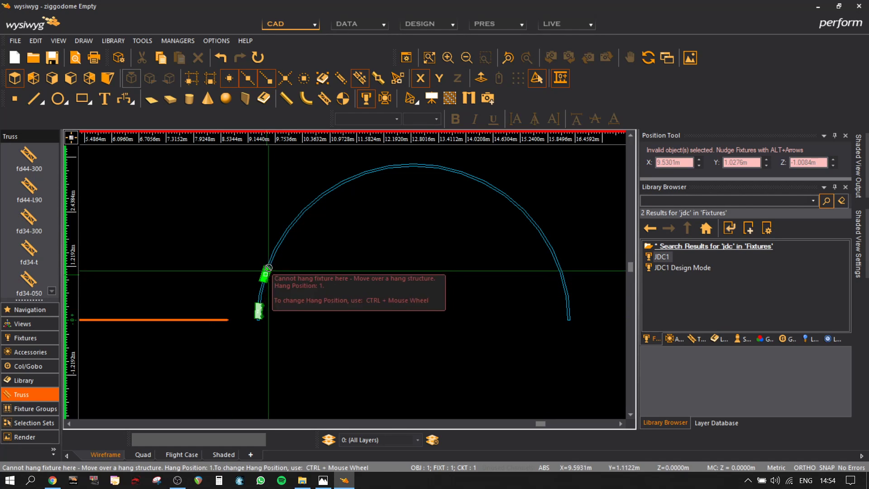
{"action": "left_click", "coordinate": [282, 238]}
{"action": "left_click", "coordinate": [301, 214]}
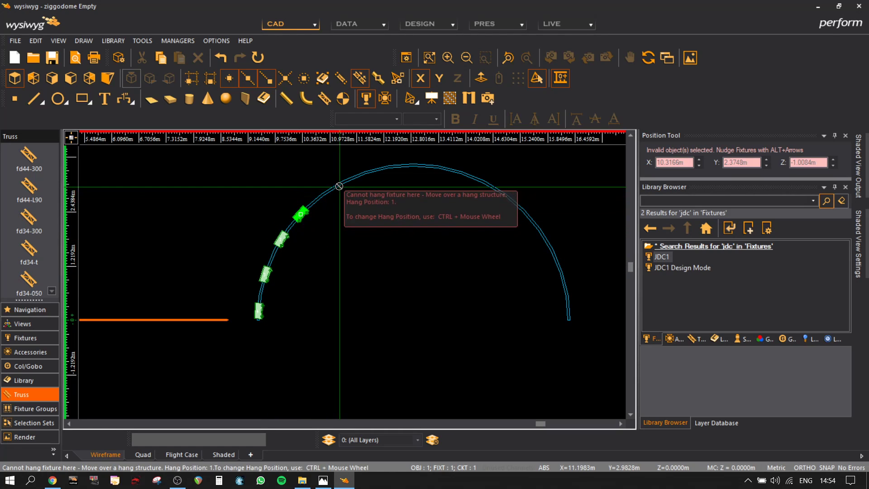
{"action": "left_click", "coordinate": [340, 184]}
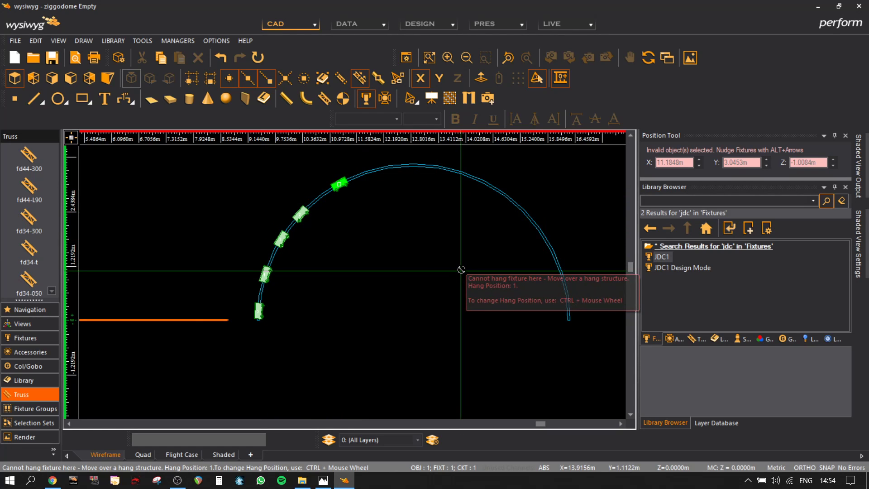
Space the five JDC1 fixtures evenly along the half-circle from one pipe end to the other.
{"action": "left_click_drag", "start_coordinate": [417, 342], "coordinate": [245, 161]}
{"action": "right_click", "coordinate": [440, 314]}
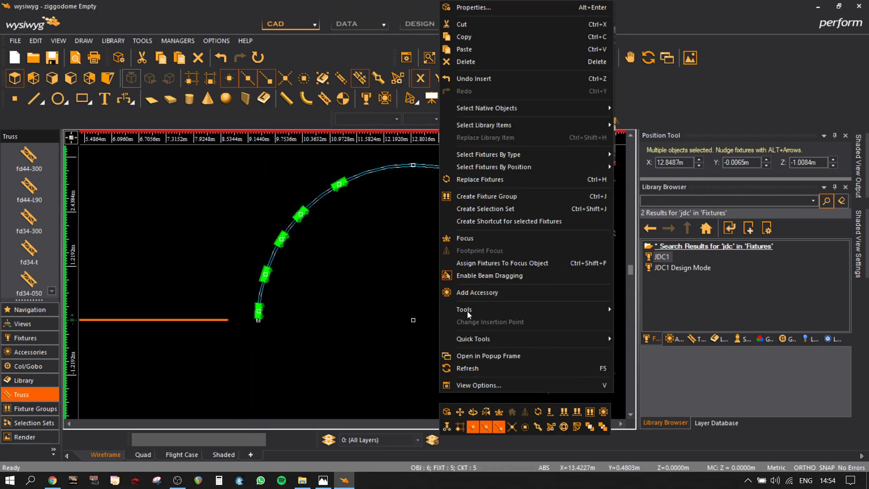
{"action": "left_click", "coordinate": [575, 412]}
{"action": "left_click", "coordinate": [249, 385]}
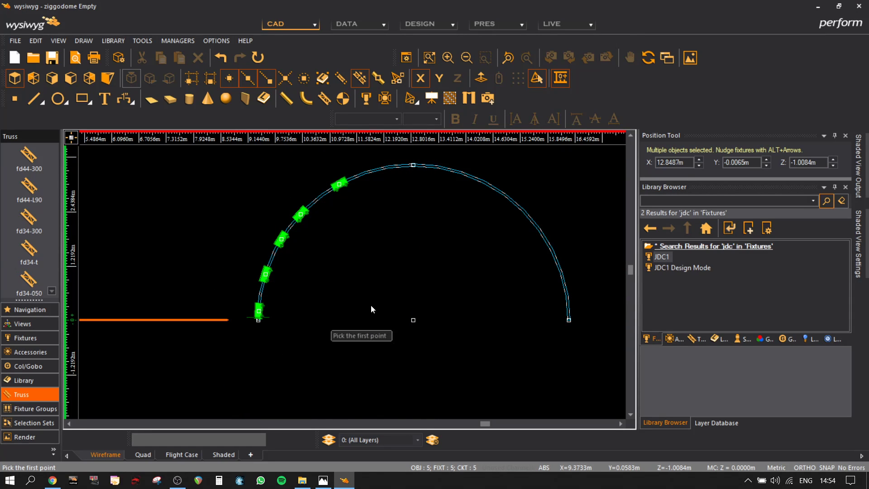
{"action": "left_click", "coordinate": [593, 391]}
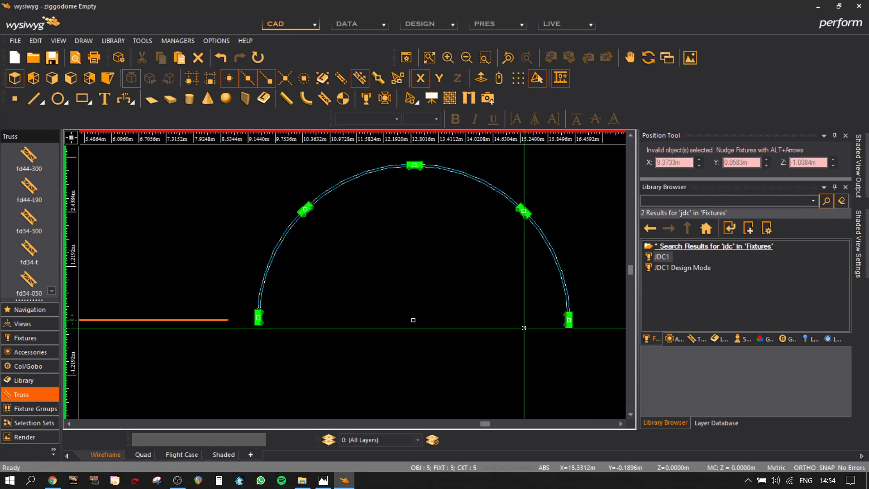
Mirror the half-circle with its three middle JDC1 fixtures across the line through its ends to complete the pipe circle.
{"action": "scroll", "coordinate": [526, 327], "scroll_direction": "down", "scroll_amount": 1}
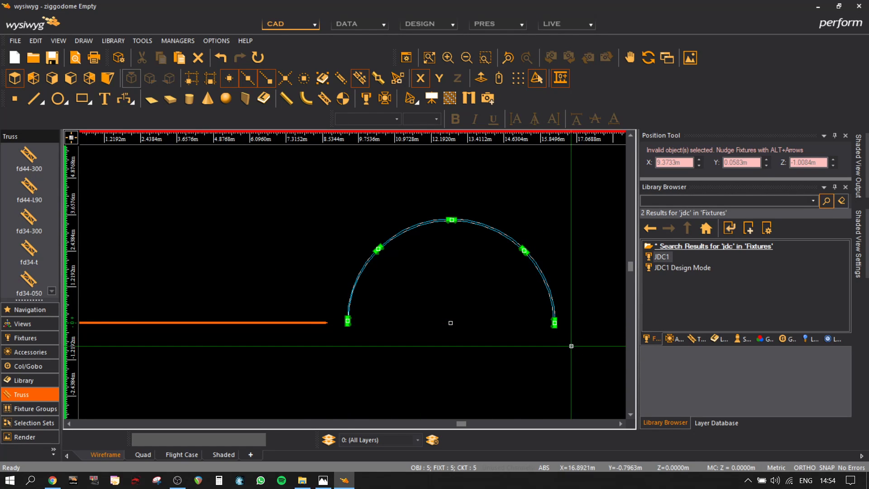
{"action": "left_click_drag", "start_coordinate": [578, 346], "coordinate": [327, 179]}
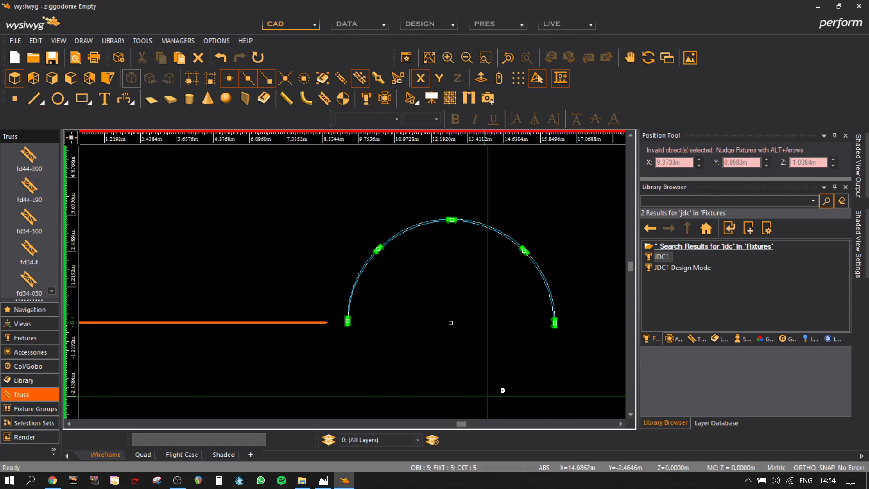
{"action": "left_click", "coordinate": [577, 292]}
{"action": "left_click_drag", "start_coordinate": [573, 287], "coordinate": [313, 181]}
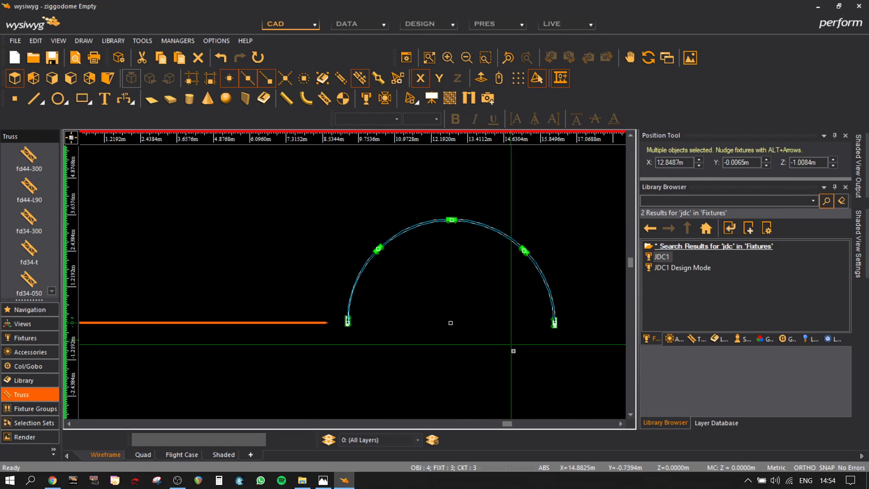
{"action": "key", "text": "ctrl+m"}
{"action": "left_click", "coordinate": [555, 323]}
{"action": "middle_click_drag", "start_coordinate": [583, 329], "coordinate": [442, 312]}
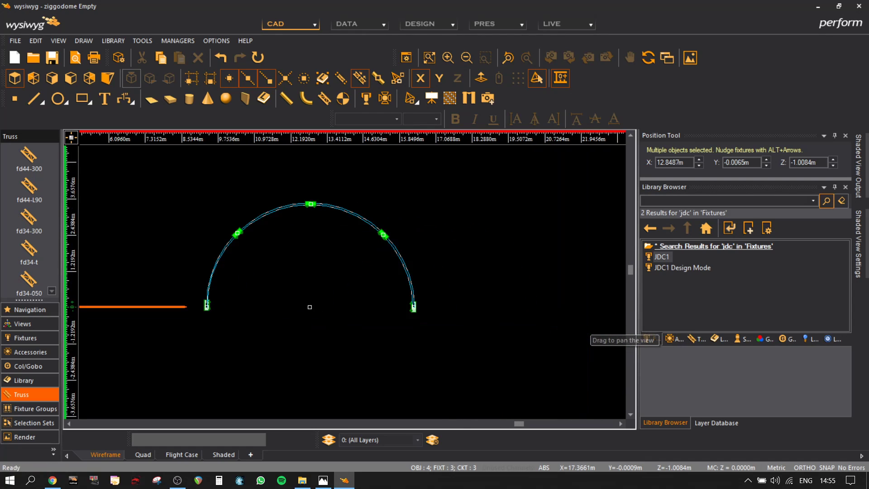
{"action": "left_click", "coordinate": [507, 314]}
{"action": "left_click", "coordinate": [451, 272]}
{"action": "left_click", "coordinate": [404, 267]}
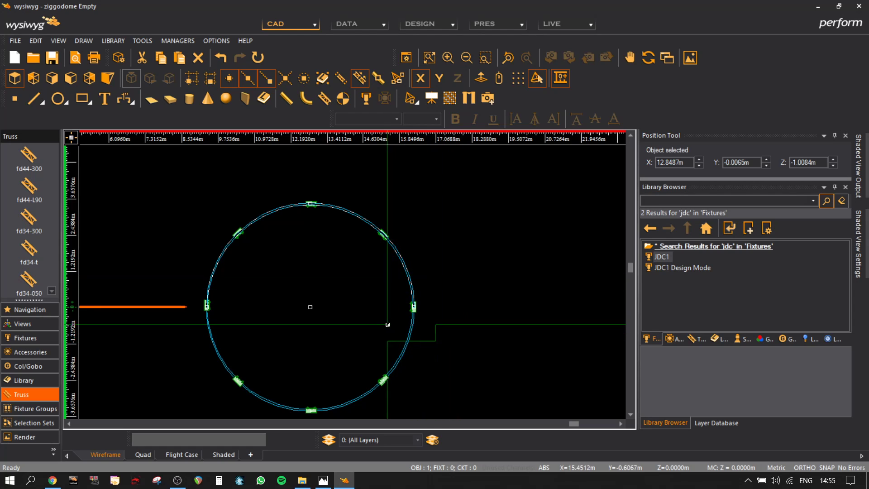
{"action": "left_click", "coordinate": [440, 345]}
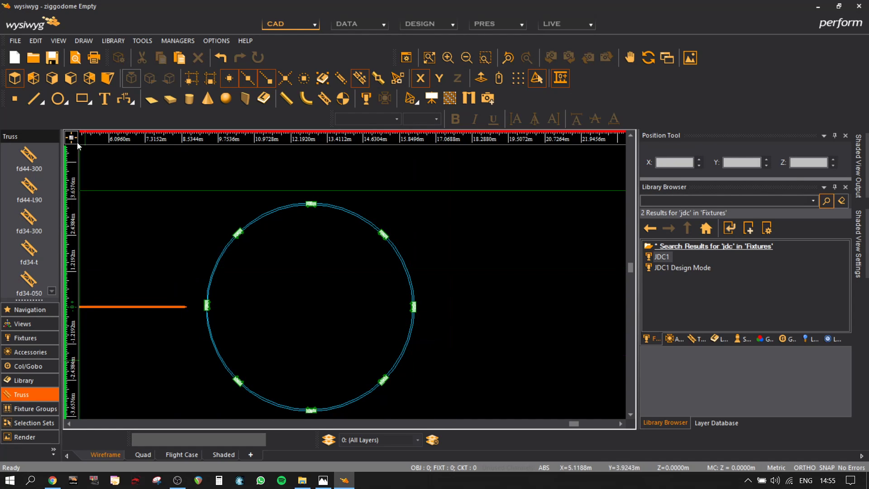
In the front view, turn the pipe circle and its eight JDC1 fixtures over so the fixtures stand on top of the pipe.
{"action": "middle_click_drag", "start_coordinate": [485, 299], "coordinate": [102, 231]}
{"action": "scroll", "coordinate": [350, 299], "scroll_direction": "down", "scroll_amount": 5}
{"action": "middle_click_drag", "start_coordinate": [475, 299], "coordinate": [135, 273]}
{"action": "middle_click_drag", "start_coordinate": [527, 267], "coordinate": [530, 303]}
{"action": "left_click_drag", "start_coordinate": [536, 327], "coordinate": [144, 258]}
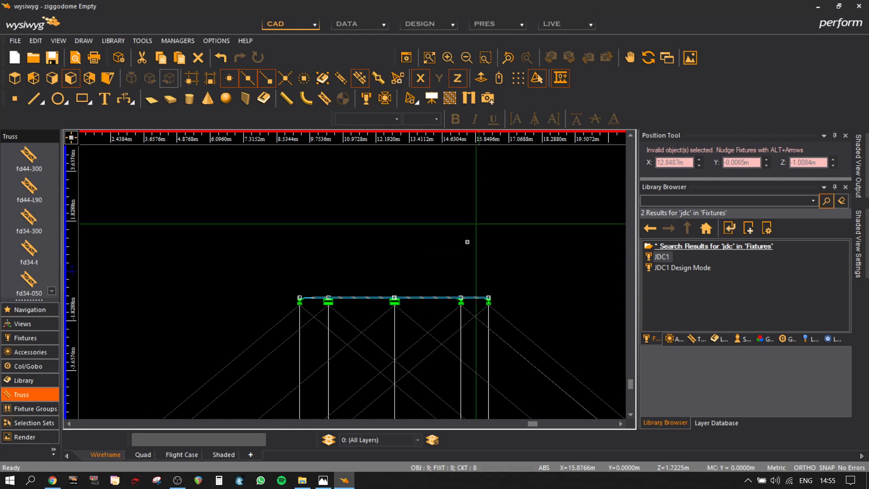
{"action": "right_click", "coordinate": [468, 231]}
{"action": "left_click", "coordinate": [498, 7]}
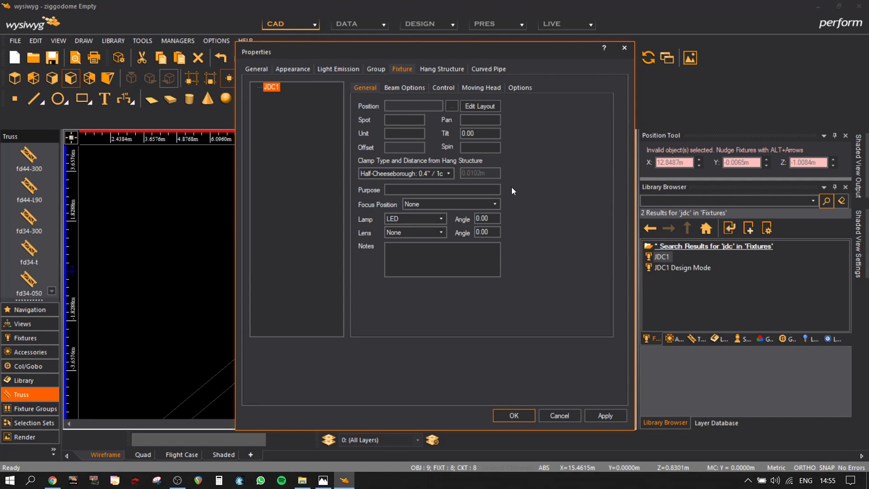
{"action": "left_click_drag", "start_coordinate": [460, 62], "coordinate": [803, 93]}
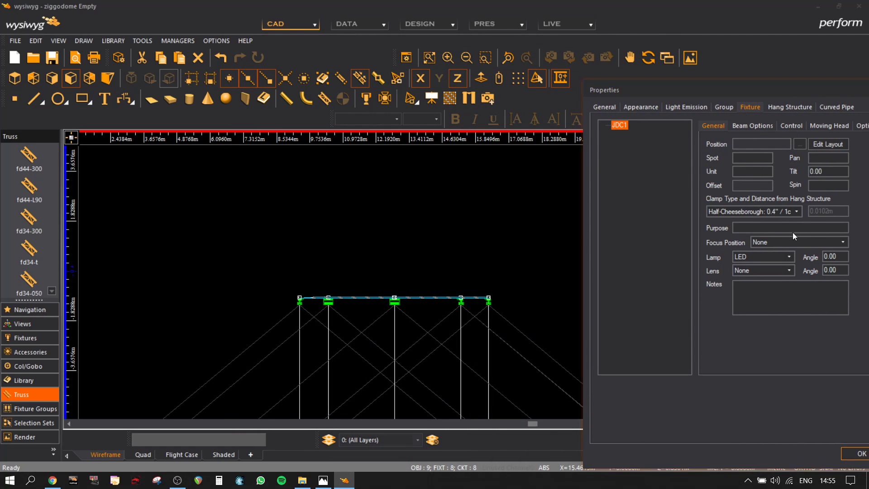
{"action": "left_click", "coordinate": [860, 452]}
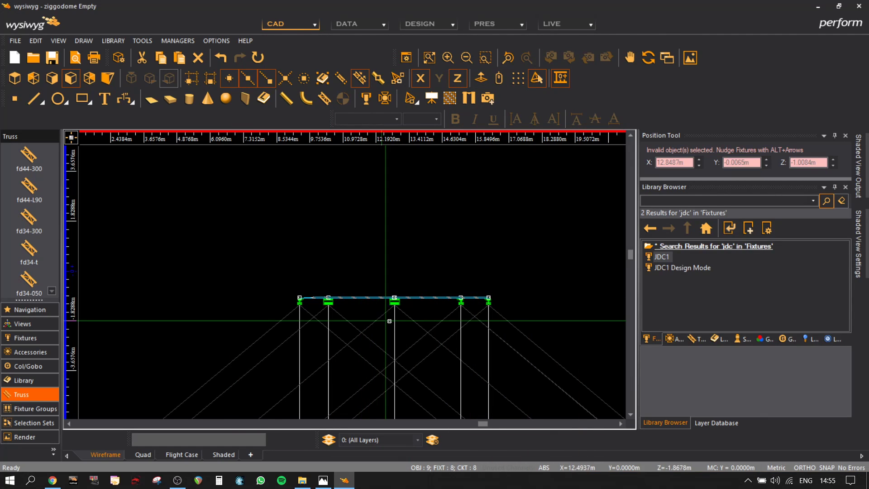
{"action": "left_click", "coordinate": [395, 298]}
{"action": "left_click", "coordinate": [299, 337]}
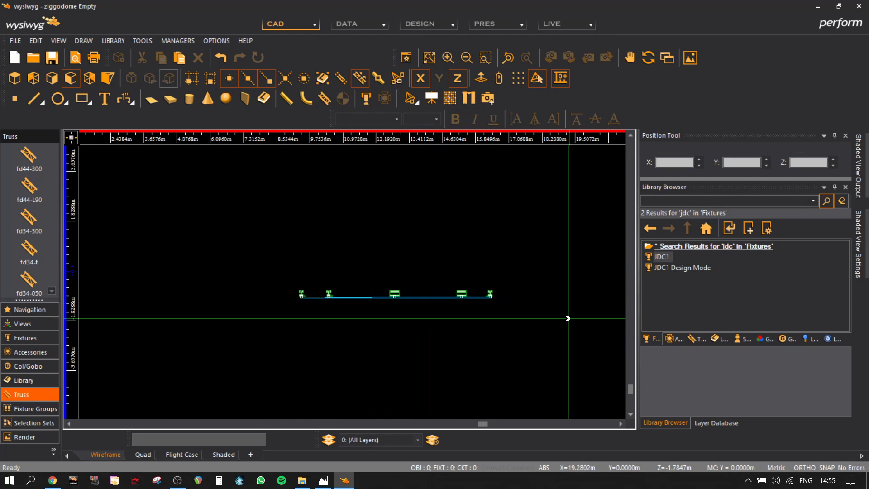
{"action": "left_click", "coordinate": [189, 203]}
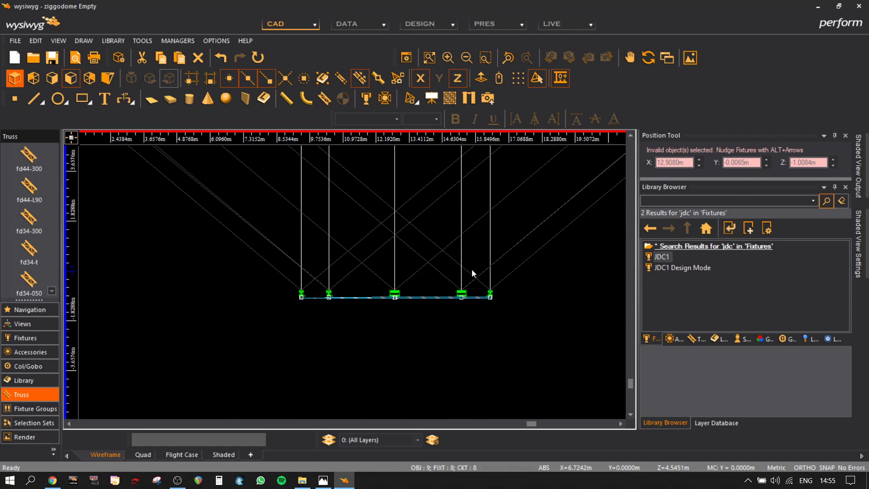
{"action": "key", "text": "ctrl+m"}
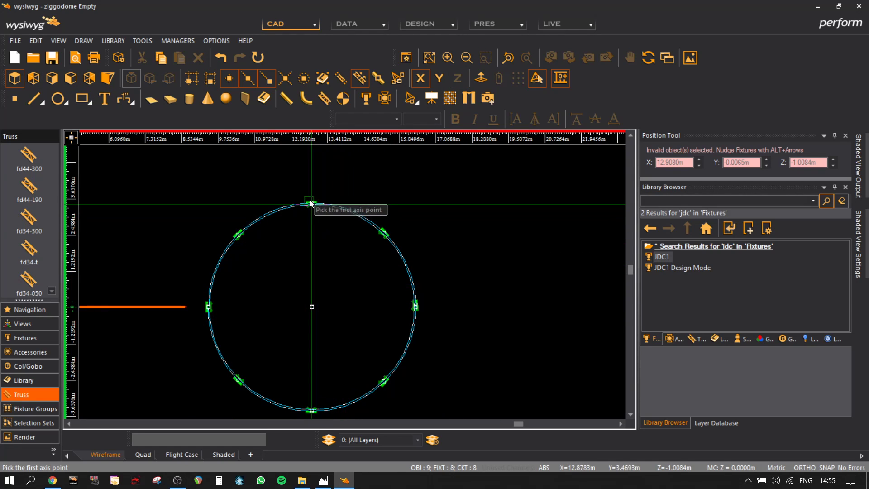
{"action": "left_click", "coordinate": [316, 204]}
{"action": "scroll", "coordinate": [201, 208], "scroll_direction": "down", "scroll_amount": 3}
{"action": "middle_click_drag", "start_coordinate": [212, 182], "coordinate": [485, 215]}
{"action": "middle_click_drag", "start_coordinate": [421, 214], "coordinate": [349, 207]}
{"action": "key", "text": "Escape"}
Move the pipe circle with its eight JDC1 fixtures in plan onto the tower's centre axis, and inspect its placement in the shaded view.
{"action": "left_click_drag", "start_coordinate": [556, 354], "coordinate": [401, 185]}
{"action": "key", "text": "ctrl+c"}
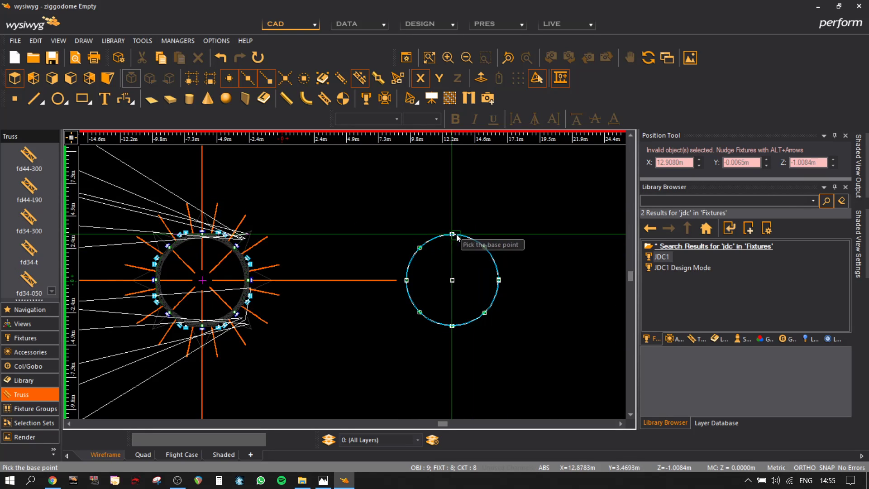
{"action": "left_click", "coordinate": [452, 235]}
{"action": "scroll", "coordinate": [258, 240], "scroll_direction": "up", "scroll_amount": 5}
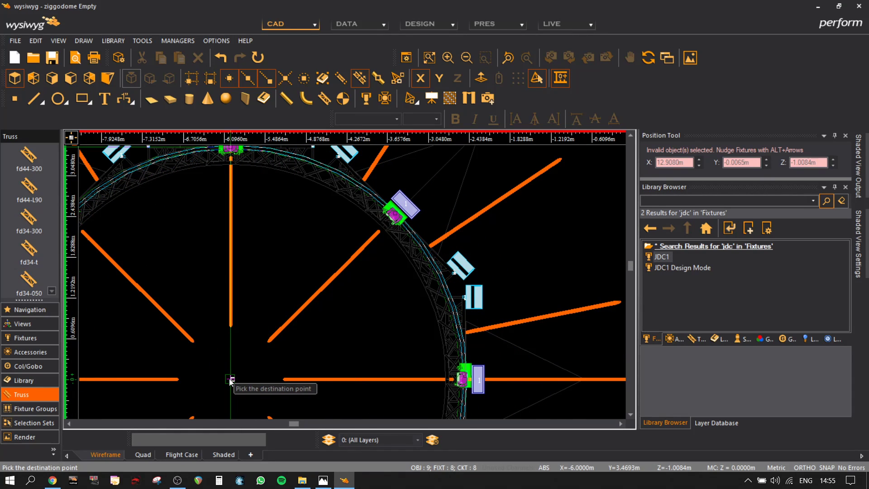
{"action": "left_click", "coordinate": [230, 379]}
{"action": "scroll", "coordinate": [252, 362], "scroll_direction": "down", "scroll_amount": 2}
{"action": "left_click", "coordinate": [225, 455]}
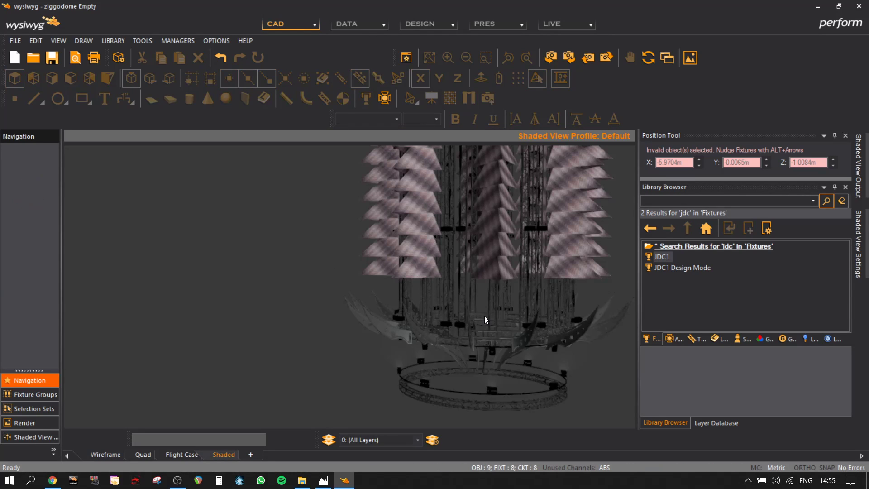
{"action": "middle_click_drag", "start_coordinate": [485, 316], "coordinate": [423, 281]}
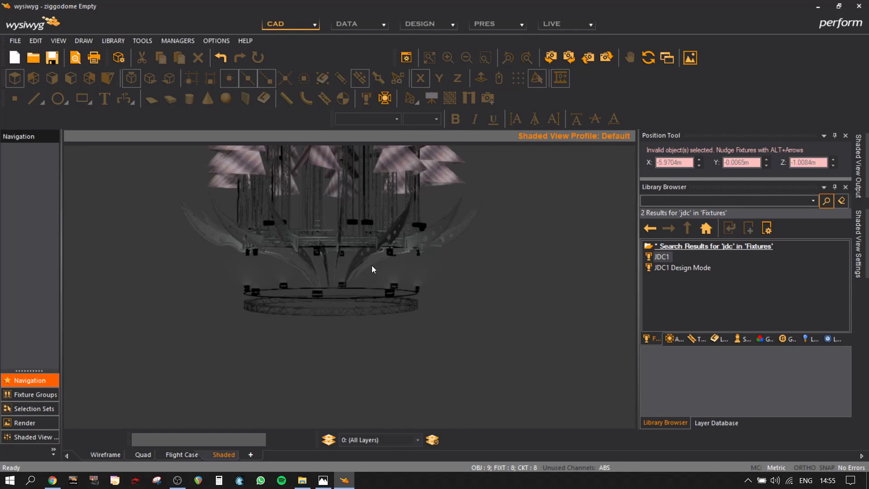
In the wireframe elevation, move the selected bottom ring and its fixtures down about 0.28 m, clear of the curved deco blades.
{"action": "scroll", "coordinate": [372, 267], "scroll_direction": "up", "scroll_amount": 5}
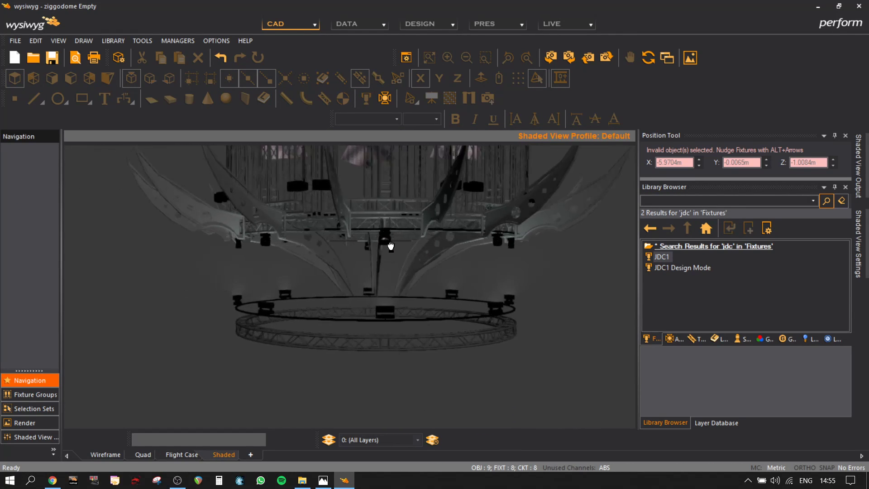
{"action": "middle_click_drag", "start_coordinate": [389, 246], "coordinate": [414, 229]}
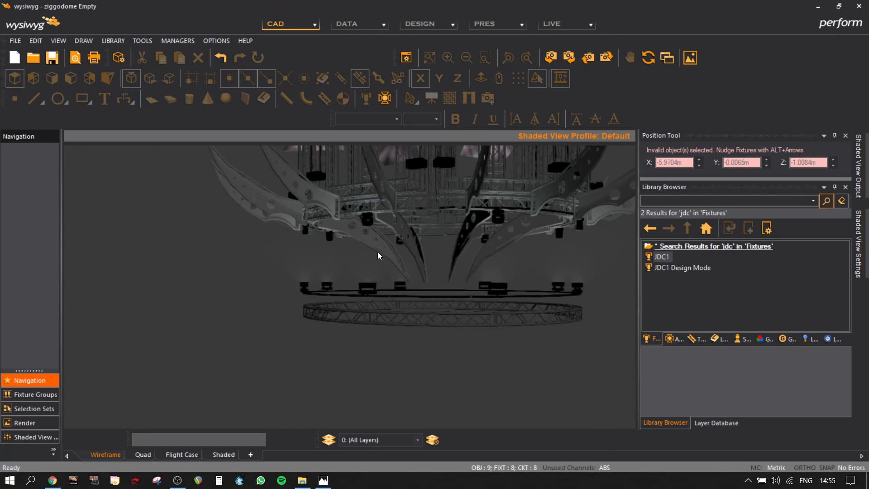
{"action": "key", "text": "Tab"}
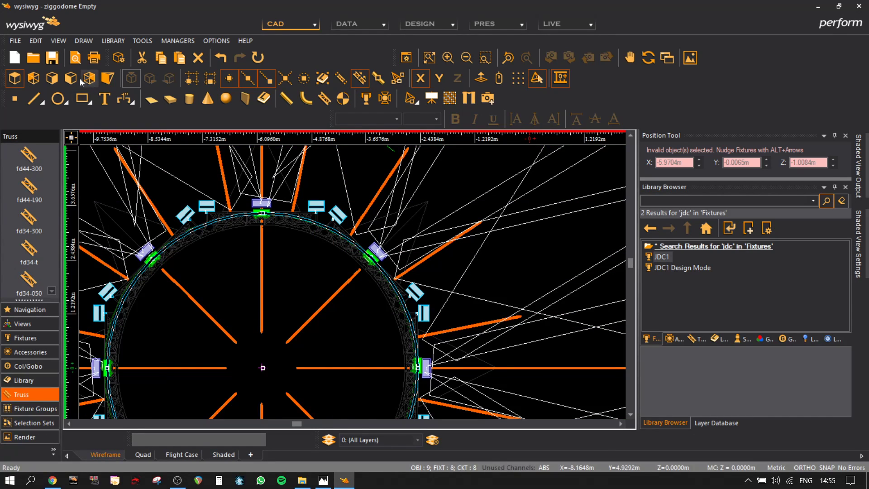
{"action": "scroll", "coordinate": [375, 290], "scroll_direction": "down", "scroll_amount": 5}
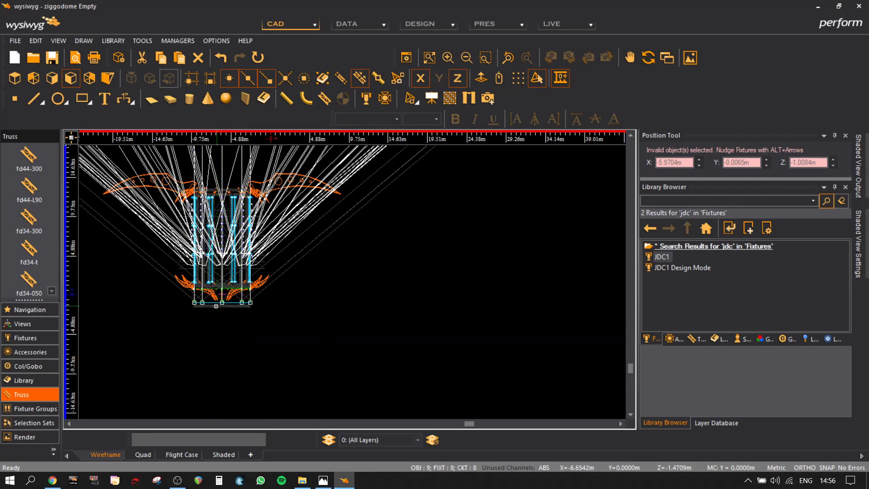
{"action": "scroll", "coordinate": [218, 308], "scroll_direction": "up", "scroll_amount": 6}
{"action": "key", "text": "m"}
{"action": "left_click", "coordinate": [340, 281]}
{"action": "left_click", "coordinate": [338, 296]}
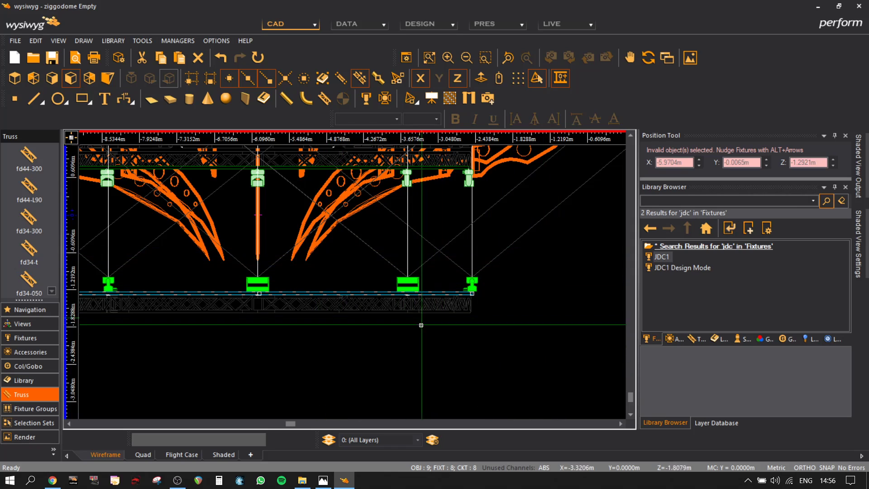
{"action": "left_click", "coordinate": [392, 367]}
Examine the spacing of the lowered ring and the full height of the central structure in the elevation view.
{"action": "middle_click_drag", "start_coordinate": [306, 270], "coordinate": [339, 286]}
{"action": "scroll", "coordinate": [457, 273], "scroll_direction": "down", "scroll_amount": 1}
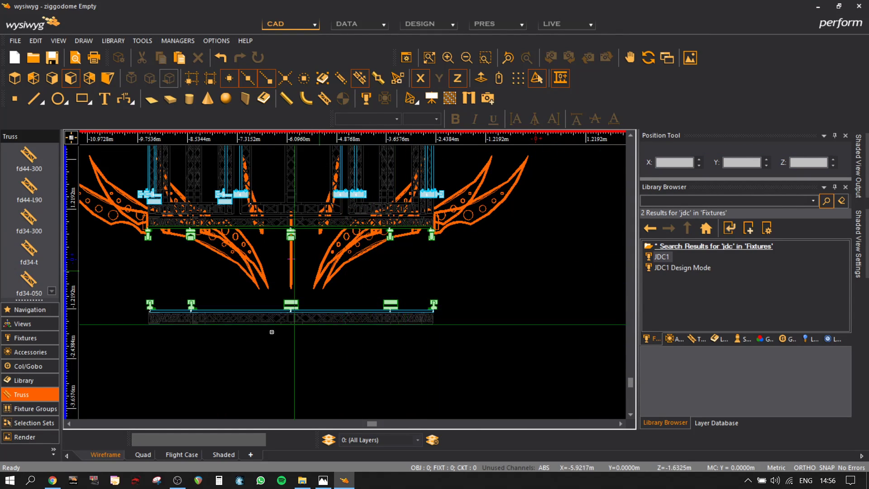
{"action": "mouse_move", "coordinate": [184, 228]}
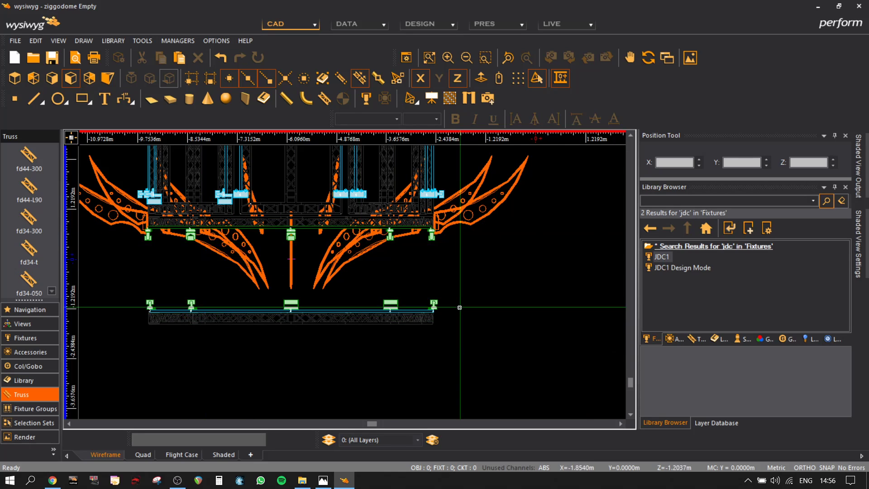
{"action": "scroll", "coordinate": [460, 310], "scroll_direction": "down", "scroll_amount": 2}
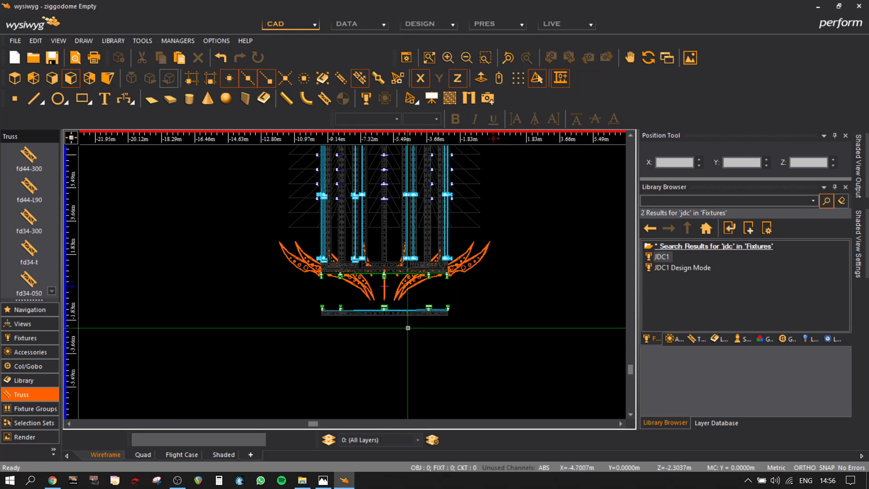
{"action": "scroll", "coordinate": [405, 326], "scroll_direction": "up", "scroll_amount": 2}
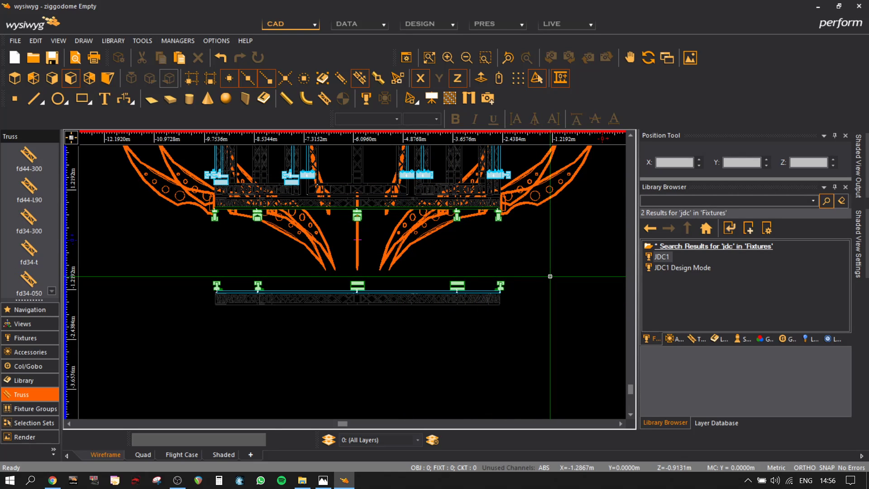
{"action": "middle_click_drag", "start_coordinate": [578, 254], "coordinate": [372, 336]}
{"action": "scroll", "coordinate": [469, 332], "scroll_direction": "down", "scroll_amount": 2}
{"action": "middle_click_drag", "start_coordinate": [517, 255], "coordinate": [440, 343]}
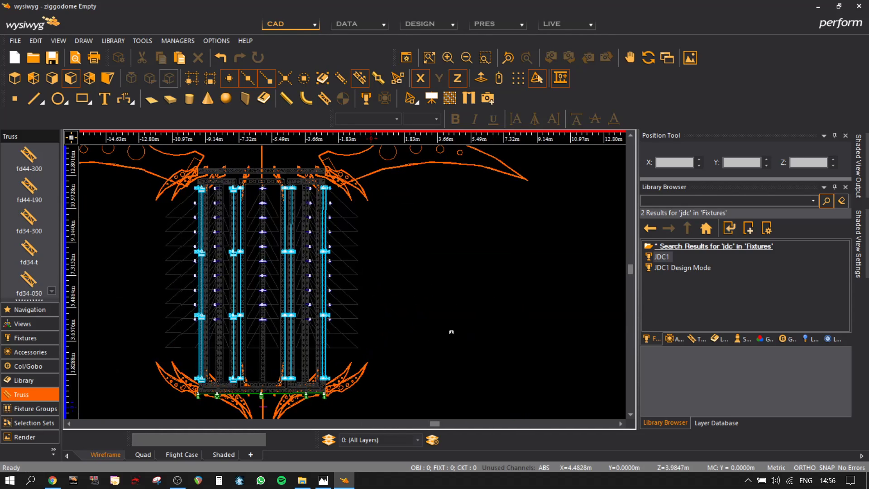
Make the Truss layer the current layer and clear the area beside the central structure for further drawing.
{"action": "left_click", "coordinate": [733, 424]}
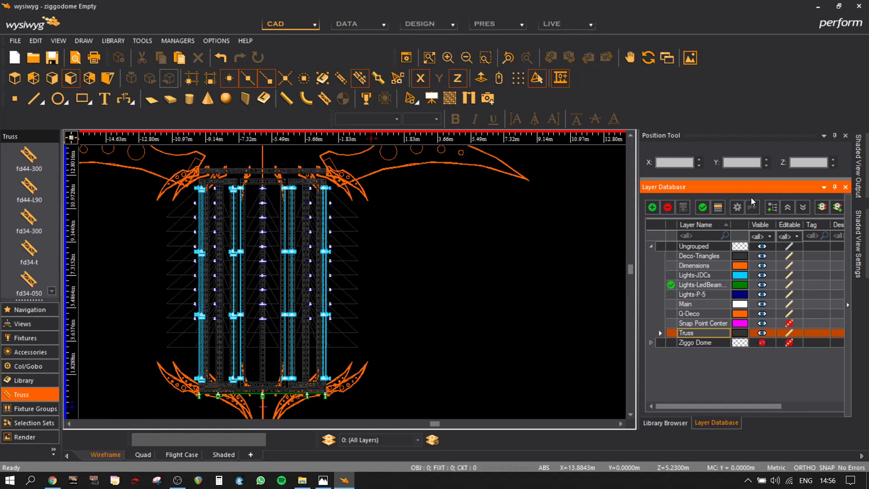
{"action": "left_click", "coordinate": [702, 207]}
{"action": "middle_click_drag", "start_coordinate": [543, 297], "coordinate": [343, 311]}
{"action": "scroll", "coordinate": [393, 342], "scroll_direction": "down", "scroll_amount": 2}
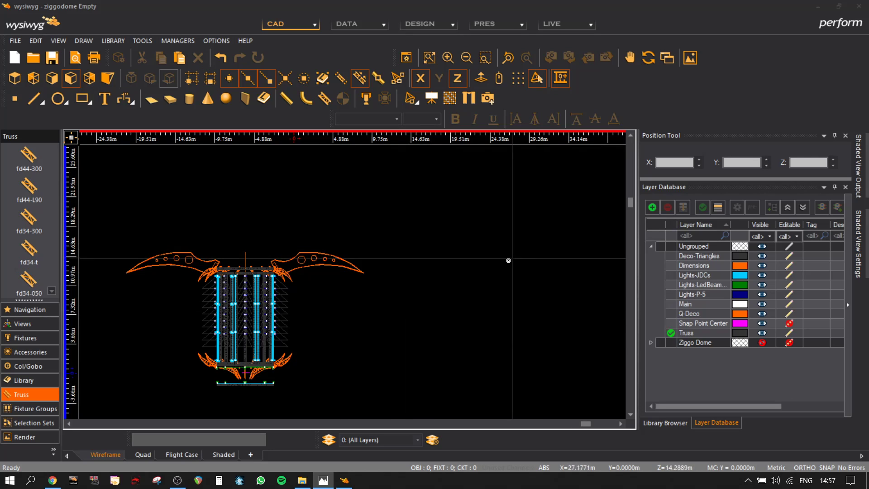
{"action": "left_click", "coordinate": [504, 317]}
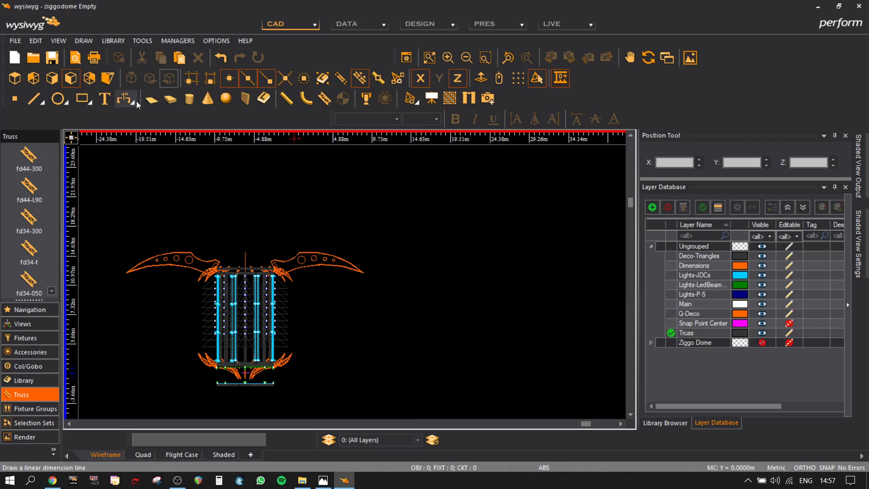
Create a shortcut to the fd34-250 straight section from the Eurotruss FD34-Truss library.
{"action": "left_click", "coordinate": [665, 424]}
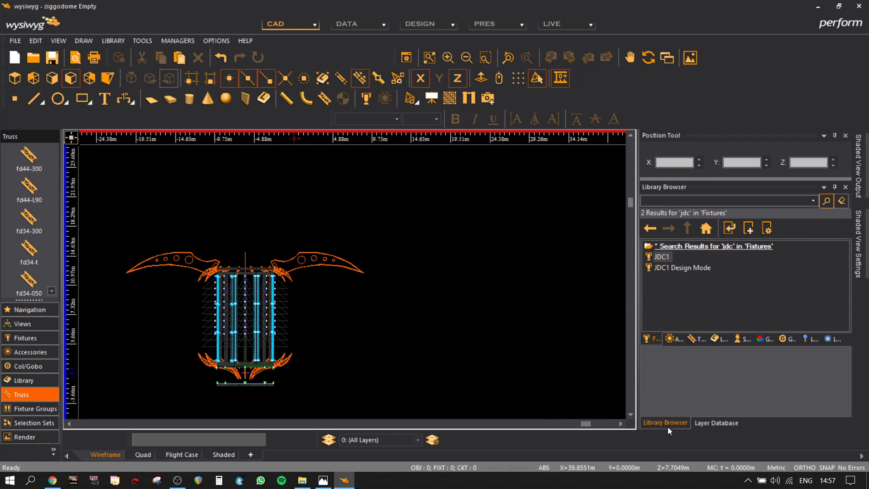
{"action": "left_click", "coordinate": [700, 339]}
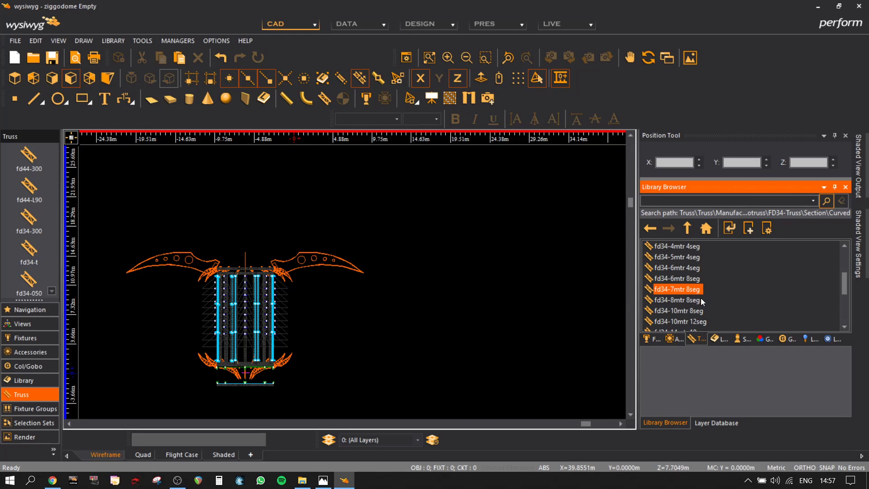
{"action": "scroll", "coordinate": [701, 300], "scroll_direction": "up", "scroll_amount": 3}
{"action": "left_click", "coordinate": [694, 300]}
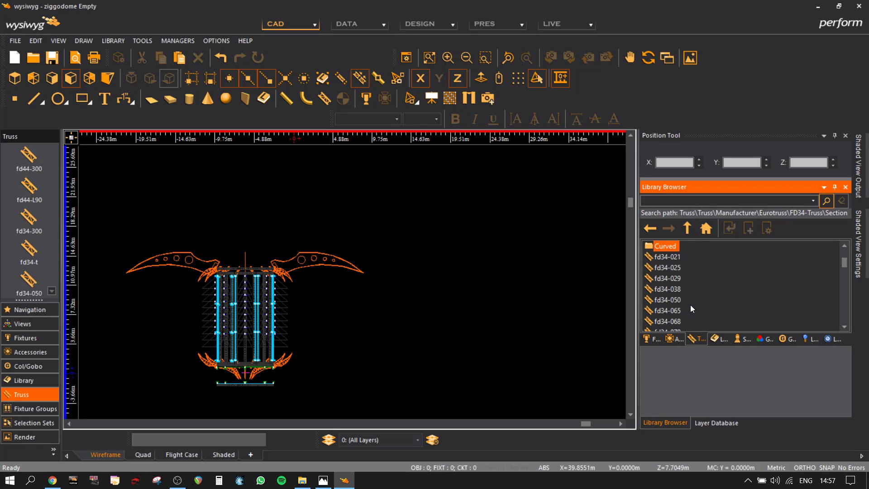
{"action": "scroll", "coordinate": [689, 302], "scroll_direction": "down", "scroll_amount": 5}
{"action": "scroll", "coordinate": [690, 304], "scroll_direction": "down", "scroll_amount": 1}
{"action": "right_click", "coordinate": [676, 310]}
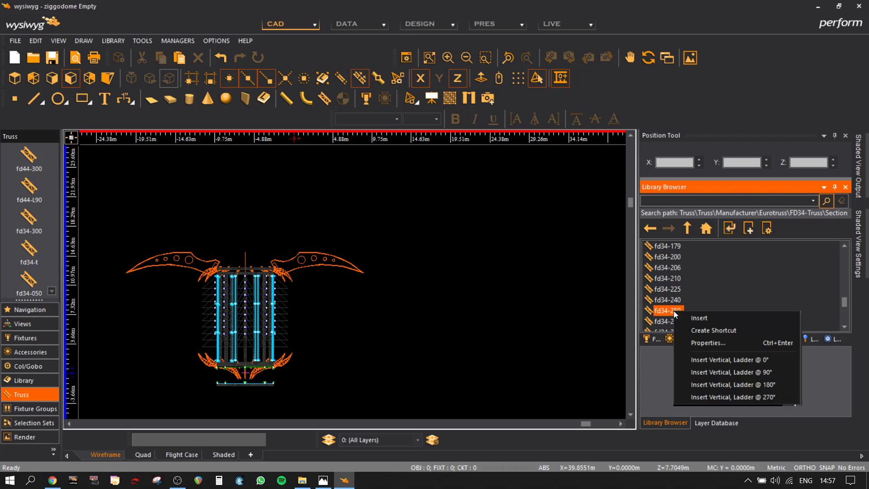
{"action": "left_click", "coordinate": [705, 330]}
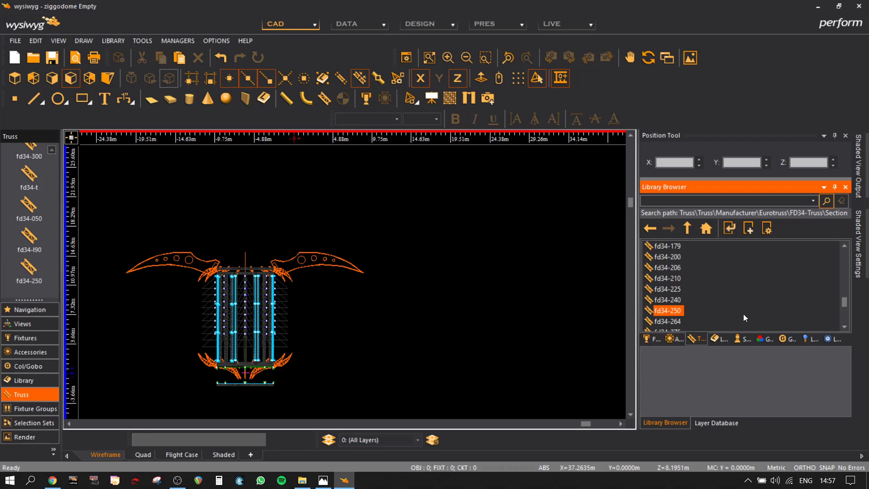
Create a shortcut to the fd34-t piece from the FD34-Truss Corner Blocks library folder.
{"action": "left_click", "coordinate": [651, 229]}
{"action": "scroll", "coordinate": [674, 265], "scroll_direction": "up", "scroll_amount": 2}
{"action": "left_click", "coordinate": [683, 296]}
{"action": "scroll", "coordinate": [683, 303], "scroll_direction": "down", "scroll_amount": 2}
{"action": "scroll", "coordinate": [683, 299], "scroll_direction": "up", "scroll_amount": 3}
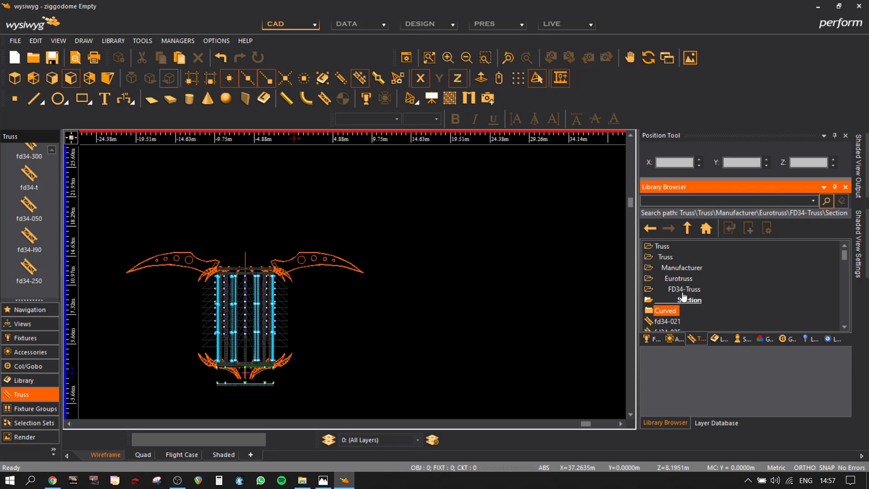
{"action": "left_click", "coordinate": [684, 291]}
{"action": "left_click", "coordinate": [684, 300]}
{"action": "scroll", "coordinate": [700, 299], "scroll_direction": "down", "scroll_amount": 3}
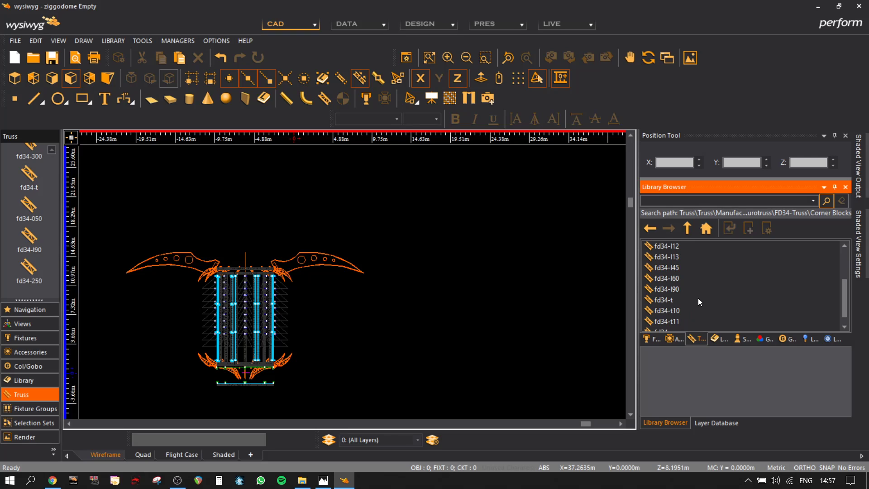
{"action": "right_click", "coordinate": [670, 300]}
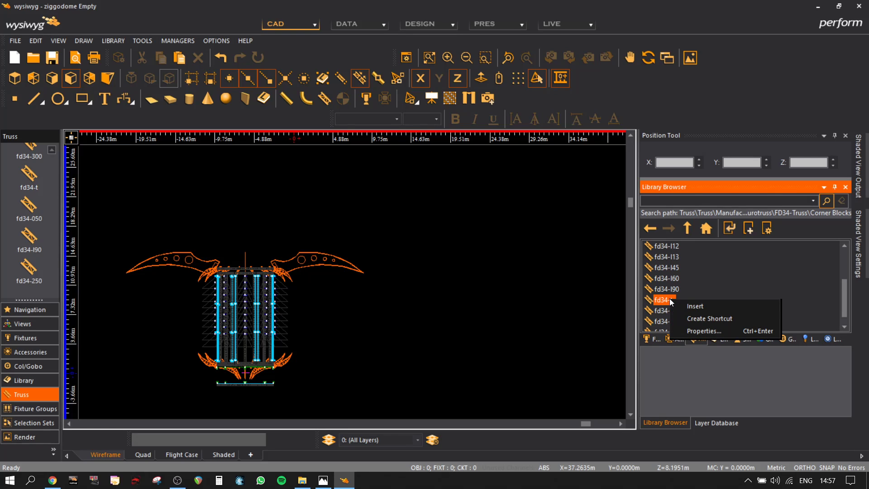
{"action": "left_click", "coordinate": [718, 319]}
{"action": "scroll", "coordinate": [677, 295], "scroll_direction": "down", "scroll_amount": 1}
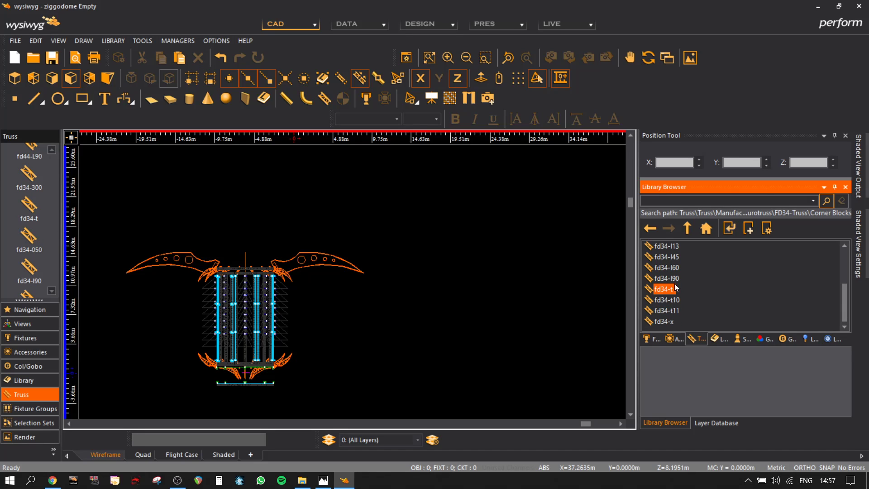
Preview the fd34-xd piece from the FD34-Truss Horiz/Vert Connector folder in the 3D wireframe view.
{"action": "left_click", "coordinate": [656, 232]}
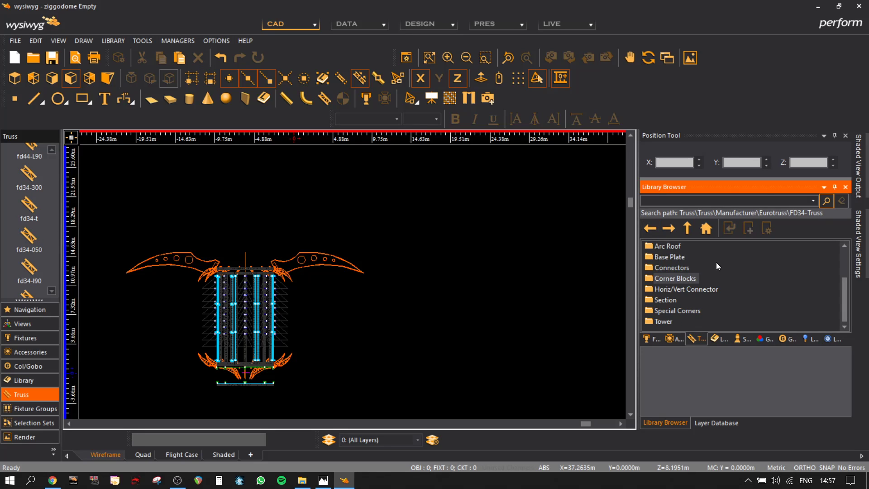
{"action": "double_click", "coordinate": [695, 290]}
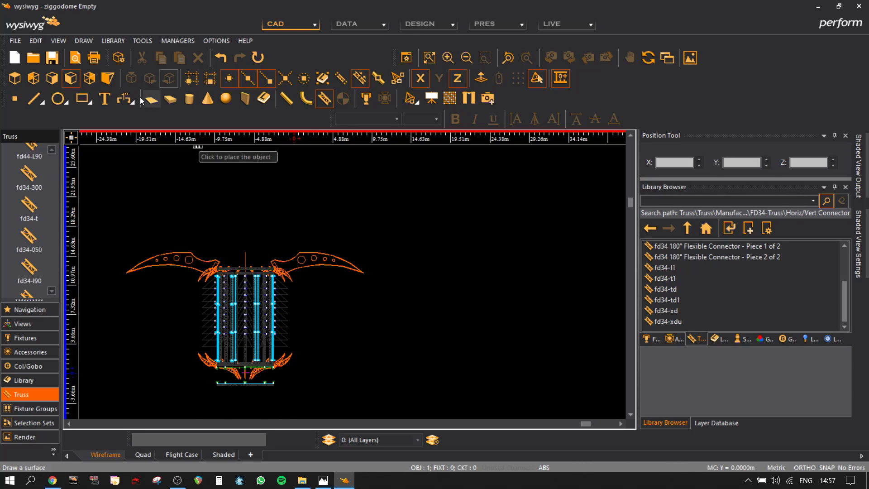
{"action": "left_click", "coordinate": [109, 79]}
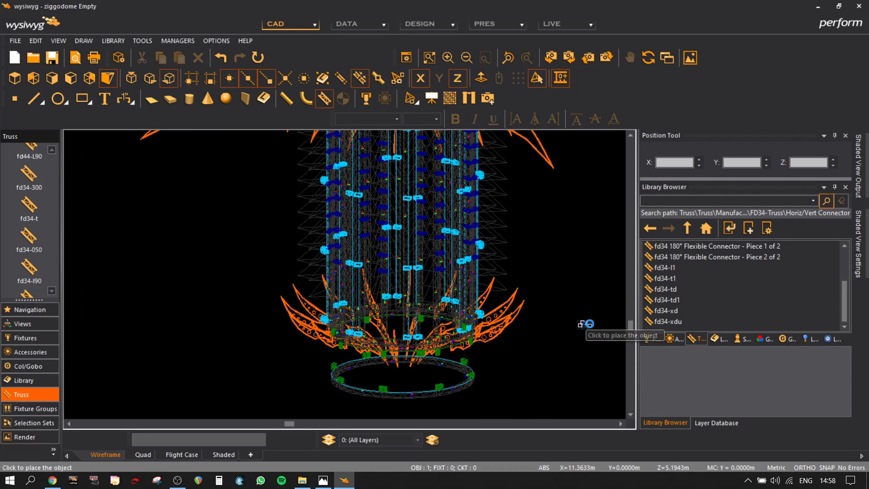
{"action": "left_click", "coordinate": [674, 311]}
{"action": "middle_click_drag", "start_coordinate": [565, 307], "coordinate": [404, 318]}
{"action": "scroll", "coordinate": [507, 314], "scroll_direction": "up", "scroll_amount": 7}
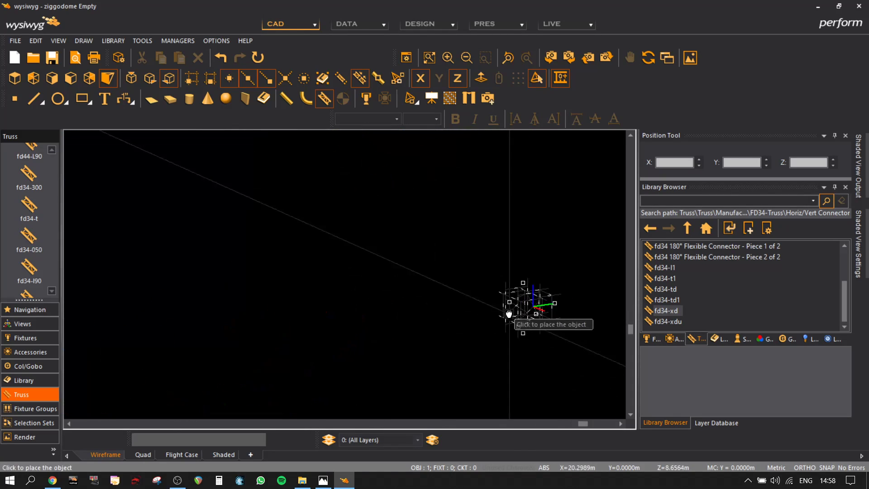
Preview the fd34-xdu and fd34-l1 connectors and create a shortcut to fd34-l1.
{"action": "left_click", "coordinate": [673, 322]}
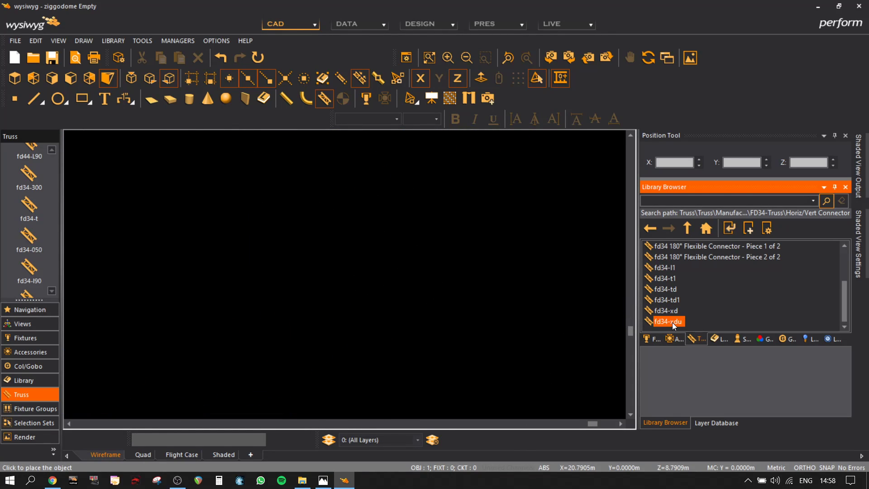
{"action": "left_click", "coordinate": [674, 268]}
{"action": "scroll", "coordinate": [391, 292], "scroll_direction": "up", "scroll_amount": 3}
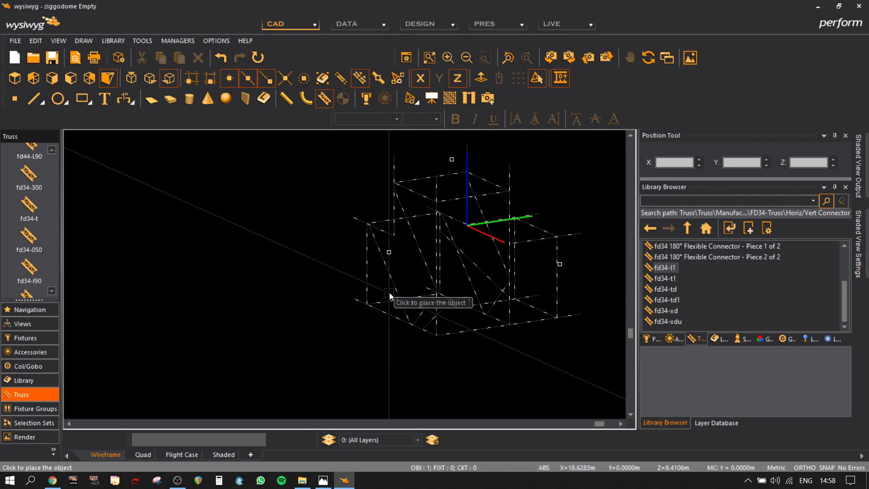
{"action": "right_click", "coordinate": [663, 268]}
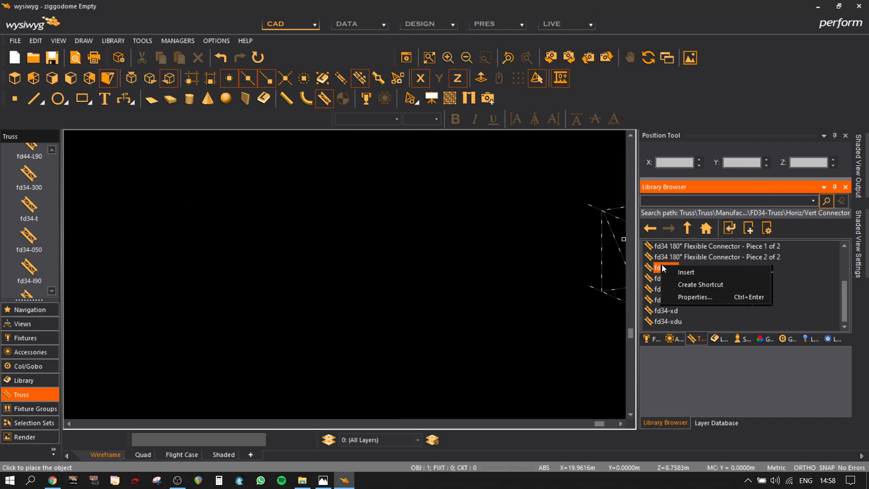
{"action": "left_click", "coordinate": [696, 282]}
Create an ungrouped layer named Truss-Crowd with a dark grey layer colour.
{"action": "scroll", "coordinate": [103, 295], "scroll_direction": "down", "scroll_amount": 5}
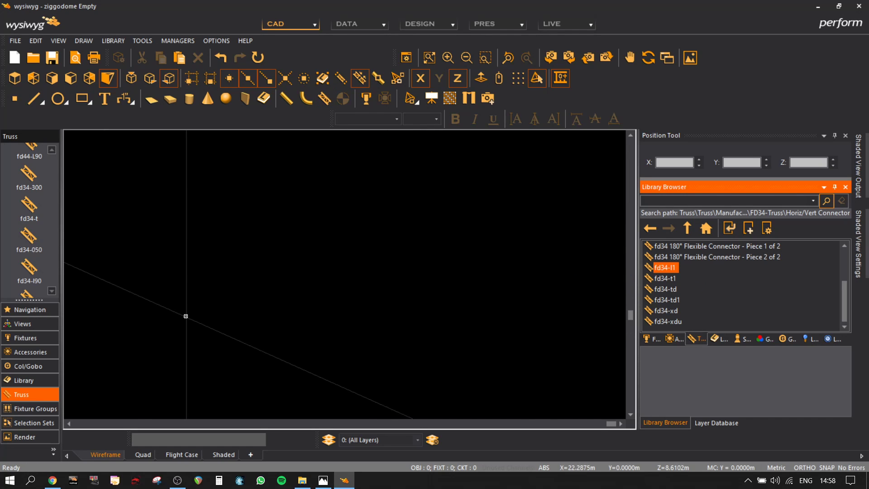
{"action": "middle_click_drag", "start_coordinate": [284, 293], "coordinate": [552, 285]}
{"action": "scroll", "coordinate": [456, 344], "scroll_direction": "down", "scroll_amount": 6}
{"action": "middle_click_drag", "start_coordinate": [456, 344], "coordinate": [392, 295]}
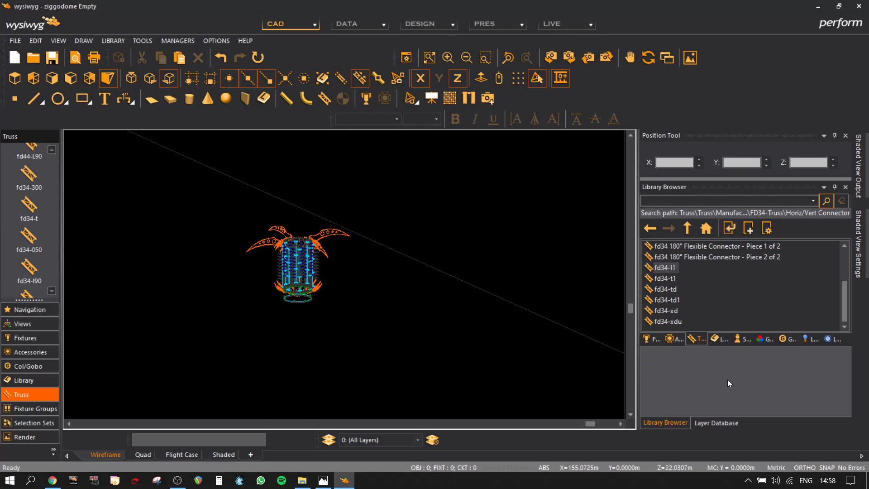
{"action": "left_click", "coordinate": [725, 423]}
{"action": "left_click", "coordinate": [652, 208]}
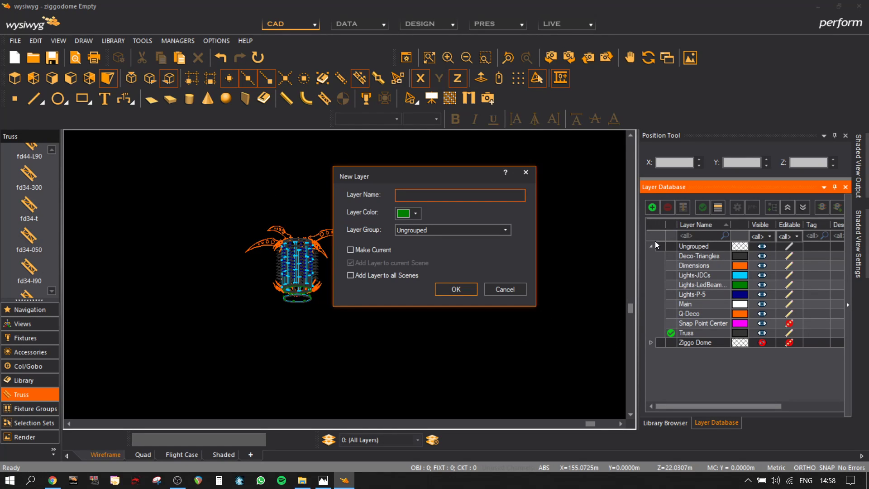
{"action": "left_click", "coordinate": [412, 213]}
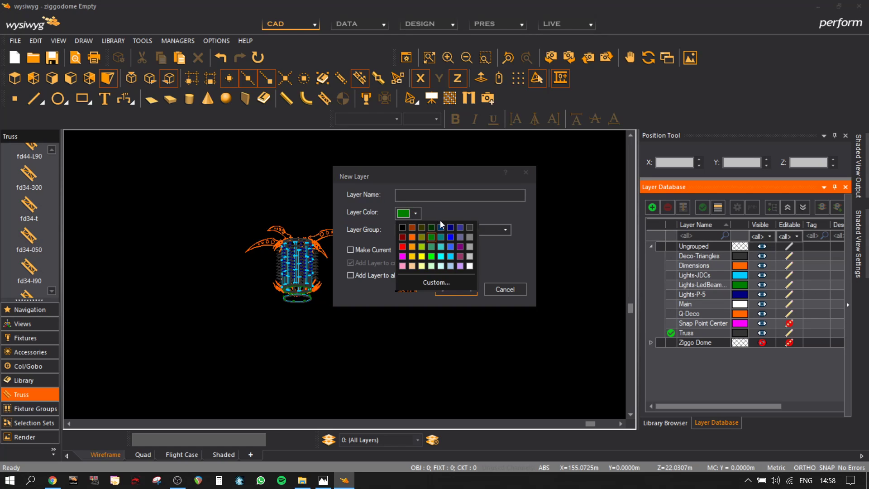
{"action": "left_click", "coordinate": [468, 225]}
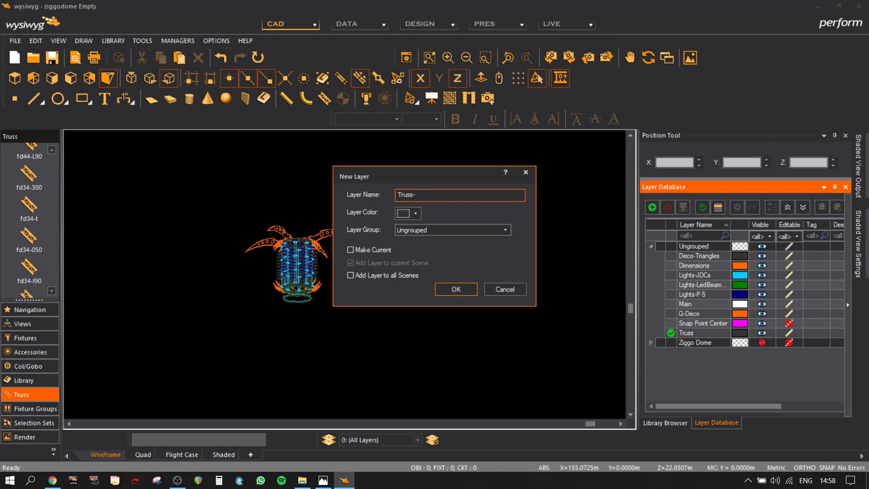
{"action": "type", "text": "wd"}
{"action": "key", "text": "Return"}
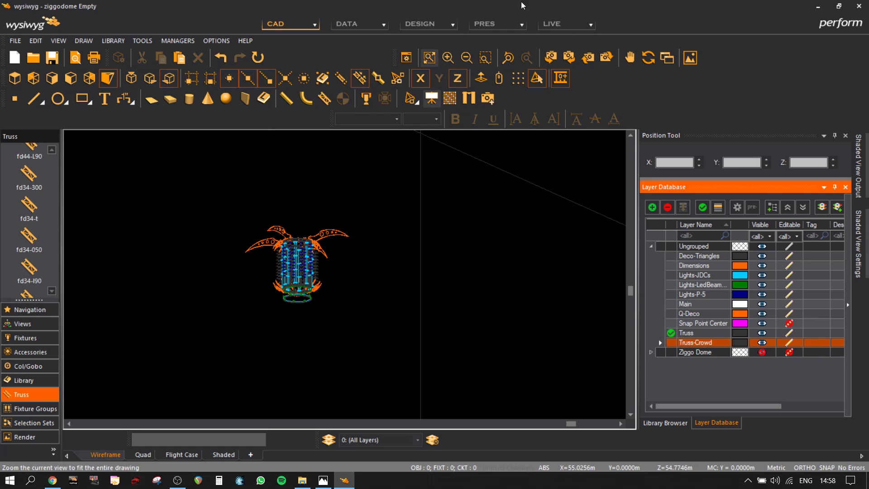
Make Truss-Crowd the active layer and place two joined fd34-250 trusses in the empty space beside the central structure.
{"action": "scroll", "coordinate": [358, 258], "scroll_direction": "up", "scroll_amount": 3}
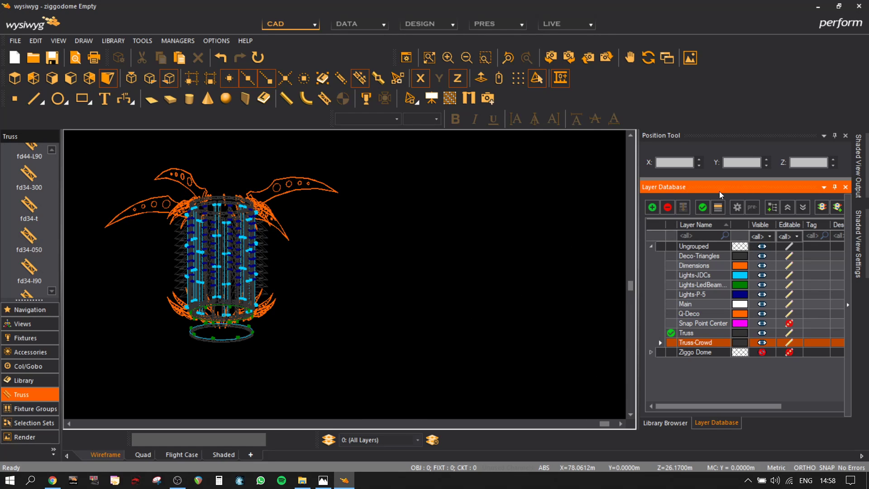
{"action": "left_click", "coordinate": [703, 207]}
{"action": "scroll", "coordinate": [26, 272], "scroll_direction": "down", "scroll_amount": 2}
{"action": "scroll", "coordinate": [26, 271], "scroll_direction": "down", "scroll_amount": 1}
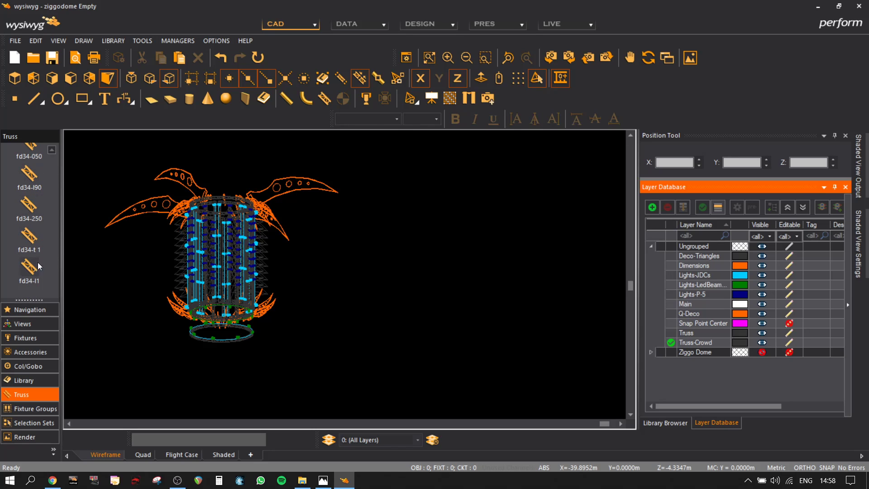
{"action": "left_click", "coordinate": [31, 203]}
{"action": "middle_click_drag", "start_coordinate": [458, 291], "coordinate": [406, 292]}
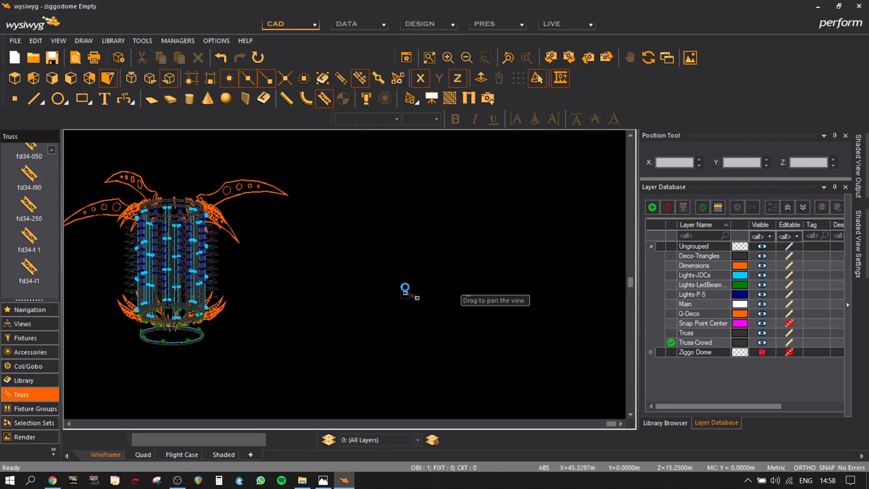
{"action": "scroll", "coordinate": [405, 304], "scroll_direction": "up", "scroll_amount": 4}
{"action": "left_click", "coordinate": [316, 239]}
{"action": "left_click", "coordinate": [373, 263]}
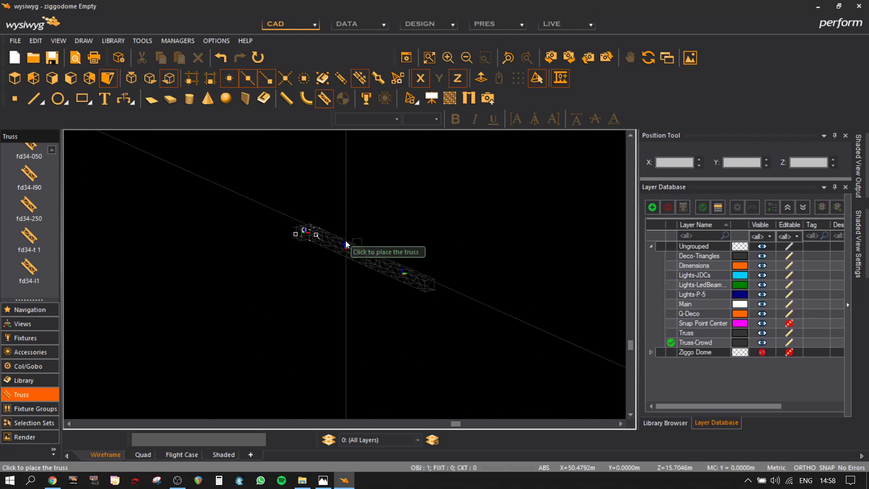
Roll an FD34 T-piece 90° and attach it to the open end of the truss run nearest the central structure.
{"action": "scroll", "coordinate": [314, 241], "scroll_direction": "up", "scroll_amount": 4}
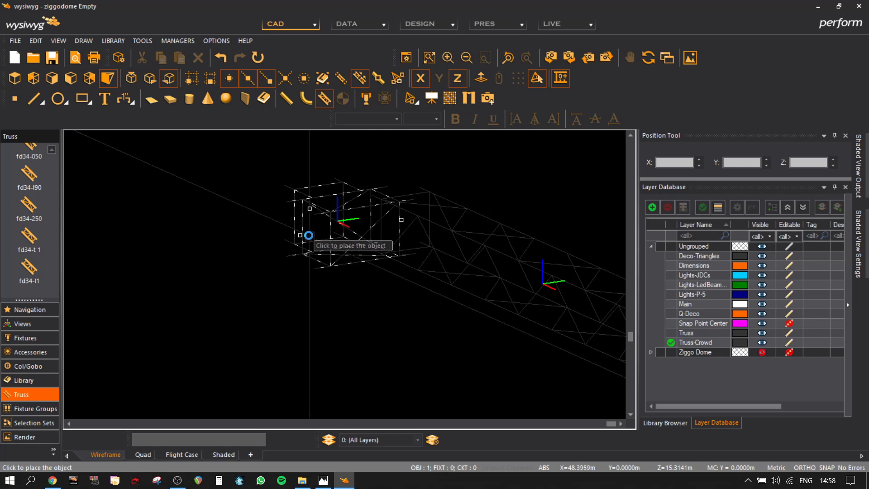
{"action": "right_click", "coordinate": [404, 230]}
{"action": "left_click", "coordinate": [436, 289]}
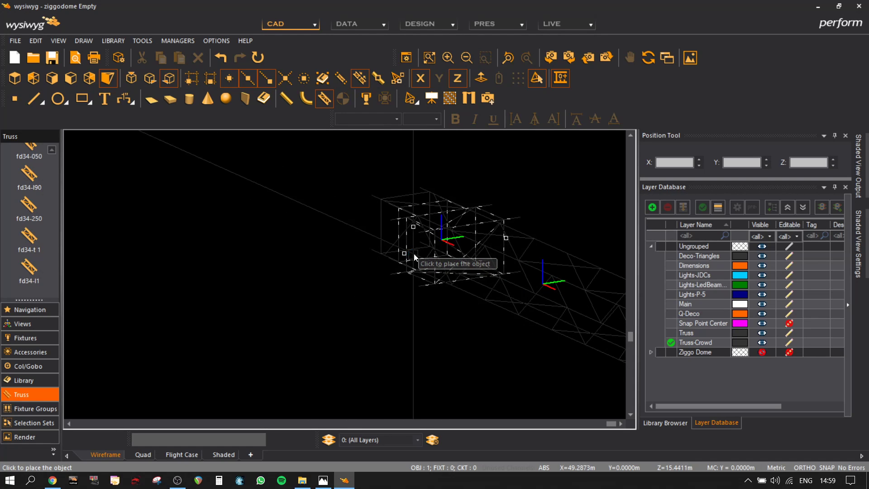
{"action": "left_click", "coordinate": [395, 246]}
Attach an fd34-250 truss to the free horizontal side of the T-piece, in line with the run.
{"action": "scroll", "coordinate": [210, 288], "scroll_direction": "down", "scroll_amount": 4}
{"action": "middle_click_drag", "start_coordinate": [514, 255], "coordinate": [499, 222]}
{"action": "left_click", "coordinate": [27, 209]}
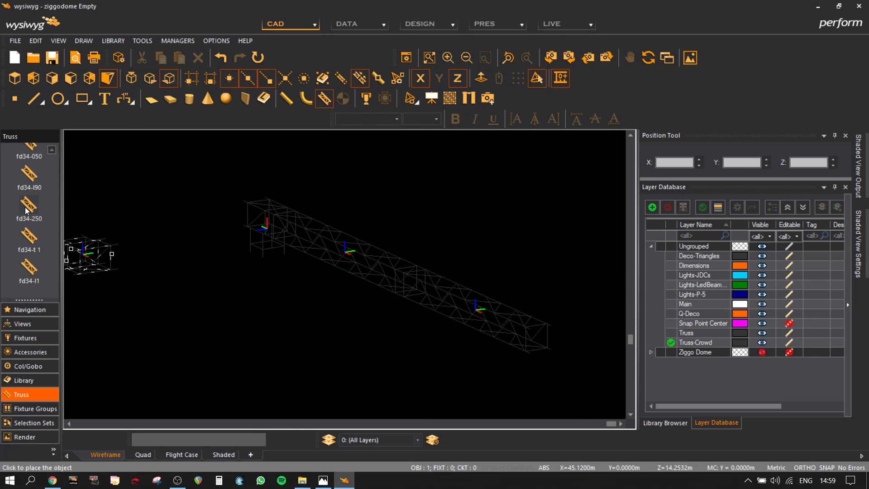
{"action": "middle_click_drag", "start_coordinate": [176, 188], "coordinate": [211, 255]}
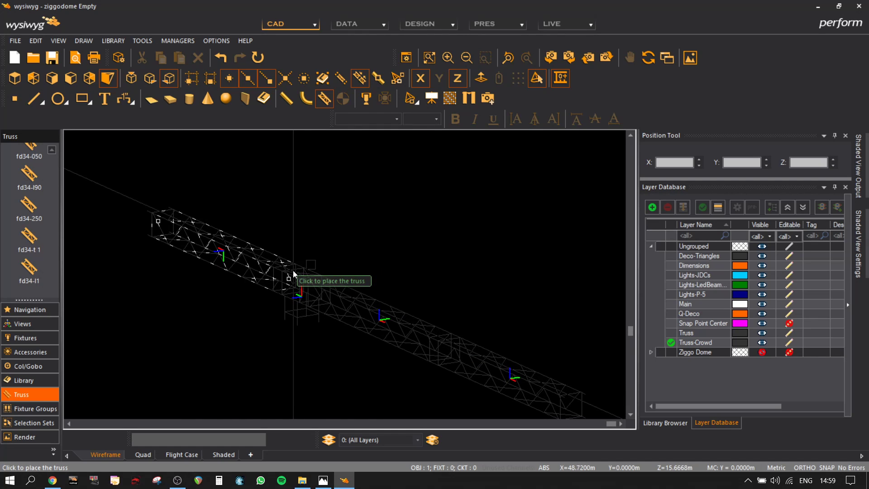
{"action": "left_click", "coordinate": [293, 271]}
Roll an fd34-l1 corner 90° and attach it to the opposite end of the truss run with its leg pointing down.
{"action": "scroll", "coordinate": [442, 202], "scroll_direction": "down", "scroll_amount": 2}
{"action": "middle_click_drag", "start_coordinate": [468, 227], "coordinate": [427, 211]}
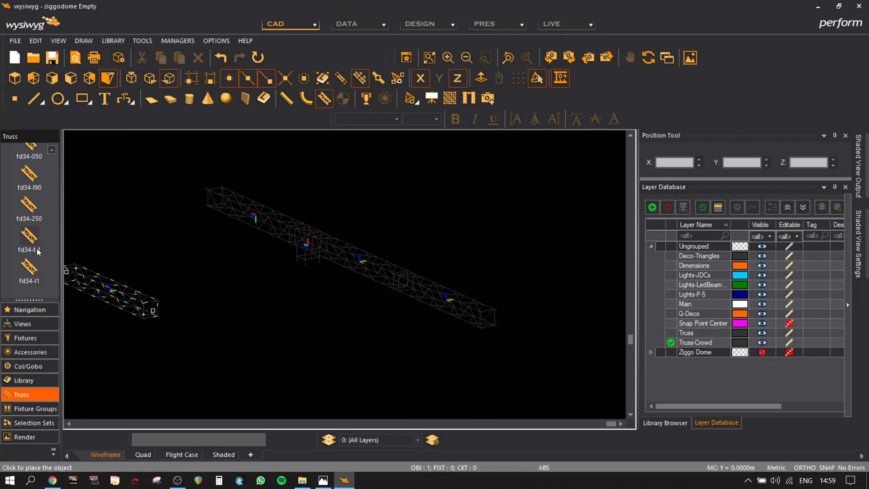
{"action": "scroll", "coordinate": [495, 353], "scroll_direction": "up", "scroll_amount": 4}
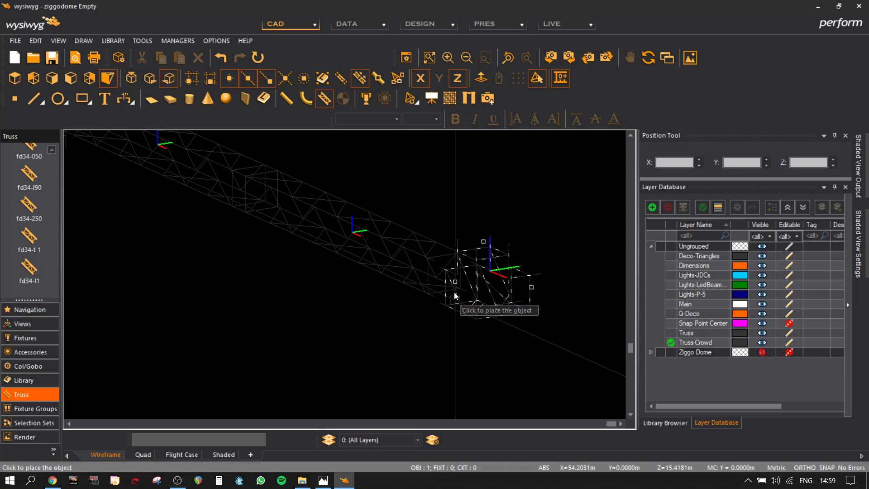
{"action": "right_click", "coordinate": [450, 286]}
{"action": "left_click", "coordinate": [494, 344]}
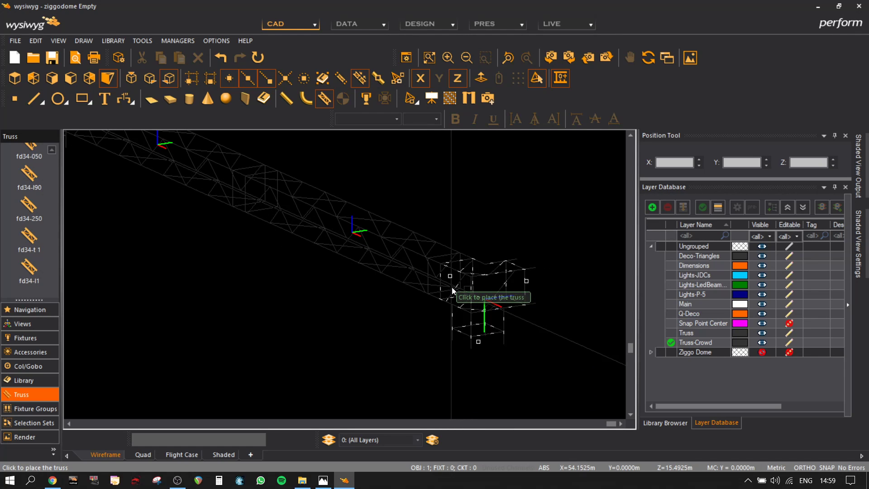
{"action": "scroll", "coordinate": [452, 287], "scroll_direction": "down", "scroll_amount": 2}
{"action": "left_click", "coordinate": [452, 287]}
{"action": "middle_click_drag", "start_coordinate": [463, 224], "coordinate": [378, 268]}
{"action": "key", "text": "Escape"}
Undo the misaligned placement and run two fd34-250 trusses end to end from the corner's free horizontal side.
{"action": "middle_click_drag", "start_coordinate": [216, 215], "coordinate": [102, 191]}
{"action": "left_click", "coordinate": [33, 214]}
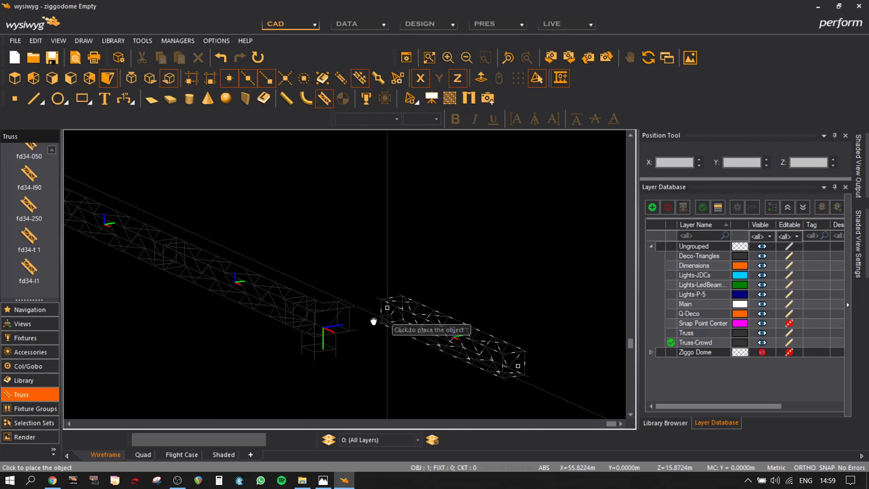
{"action": "left_click", "coordinate": [519, 287]}
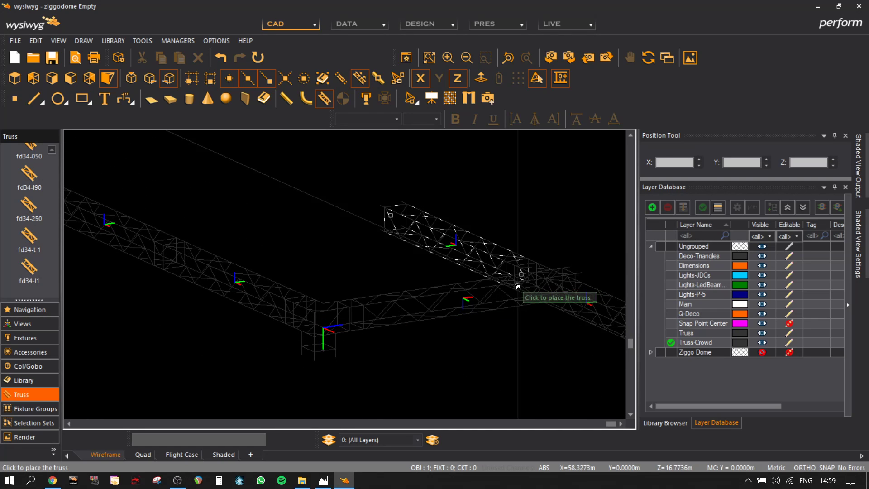
{"action": "middle_click_drag", "start_coordinate": [507, 182], "coordinate": [290, 194]}
{"action": "left_click", "coordinate": [229, 59]}
{"action": "left_click", "coordinate": [229, 60]}
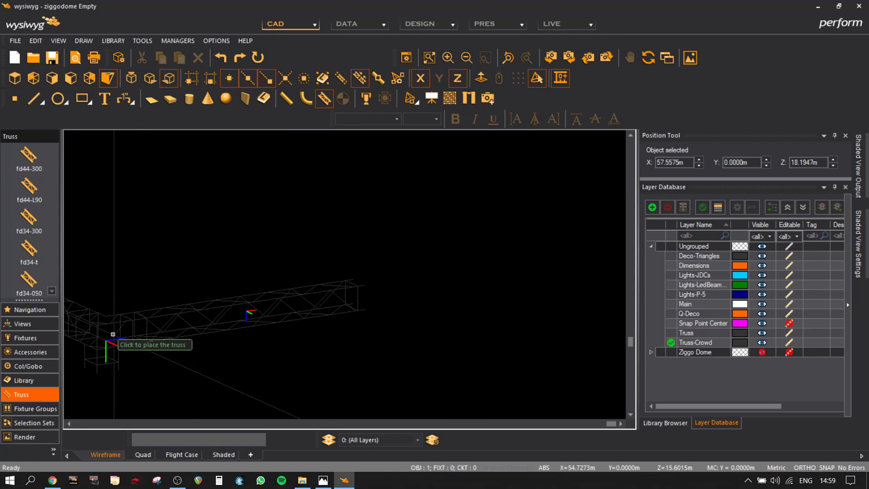
{"action": "left_click", "coordinate": [116, 339]}
{"action": "left_click", "coordinate": [331, 308]}
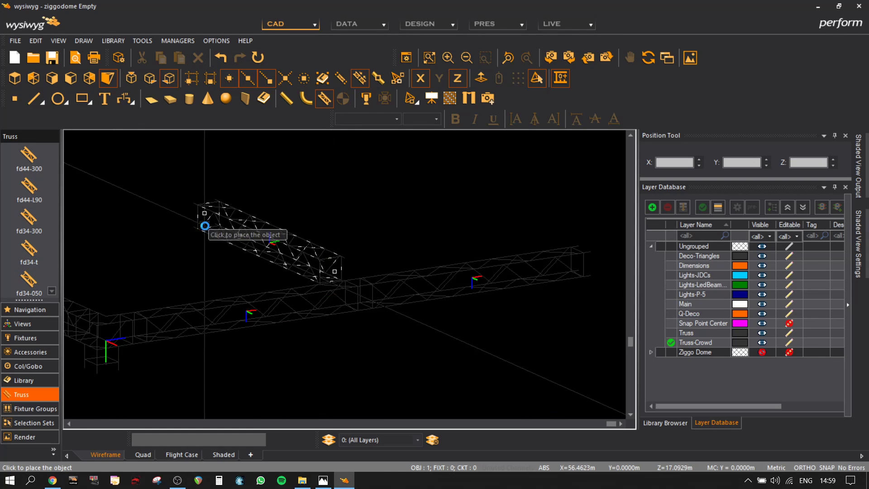
Roll an fd34-t piece 270° and attach it to the end of the second truss arm with its leg pointing down.
{"action": "left_click", "coordinate": [27, 257]}
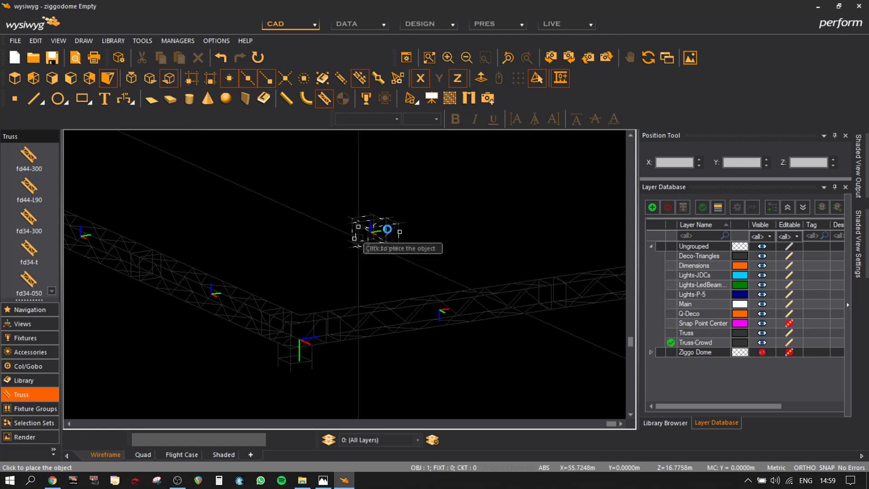
{"action": "right_click", "coordinate": [439, 311]}
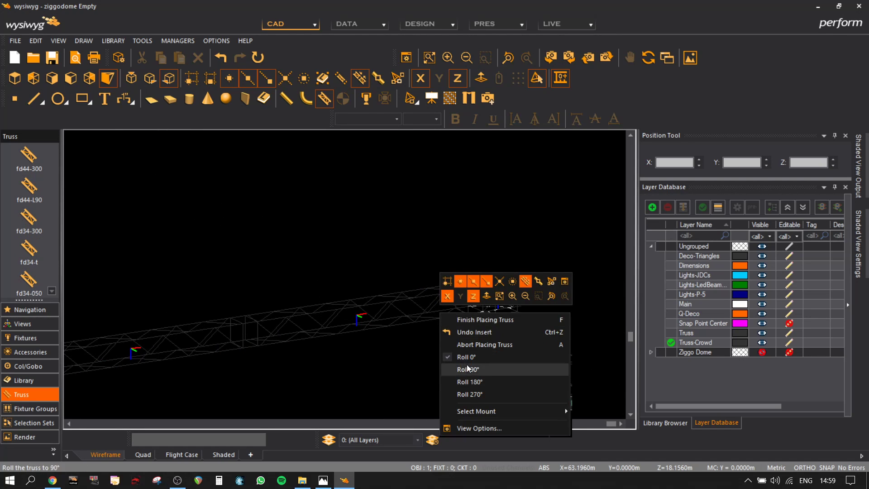
{"action": "left_click", "coordinate": [467, 365]}
{"action": "right_click", "coordinate": [436, 320]}
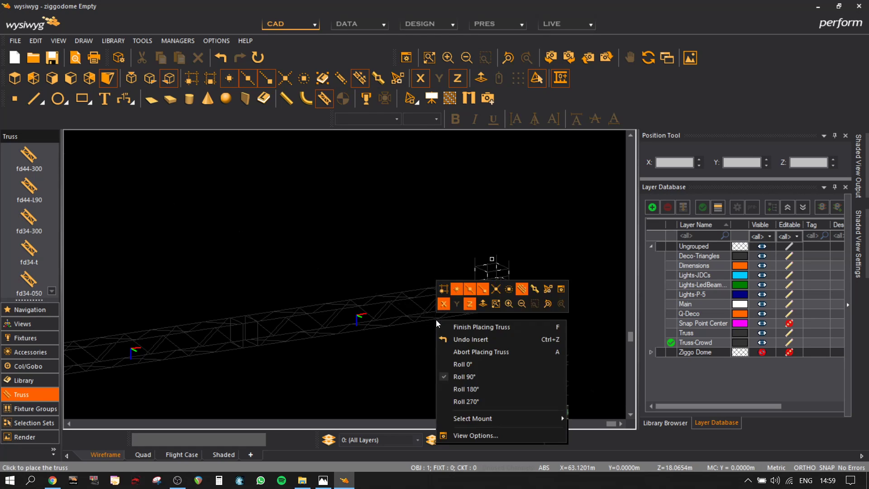
{"action": "left_click", "coordinate": [471, 406]}
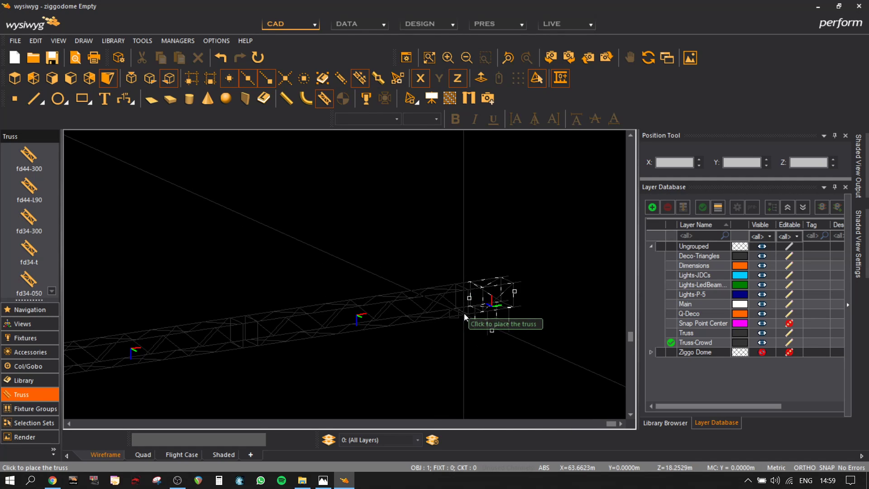
{"action": "left_click", "coordinate": [463, 314]}
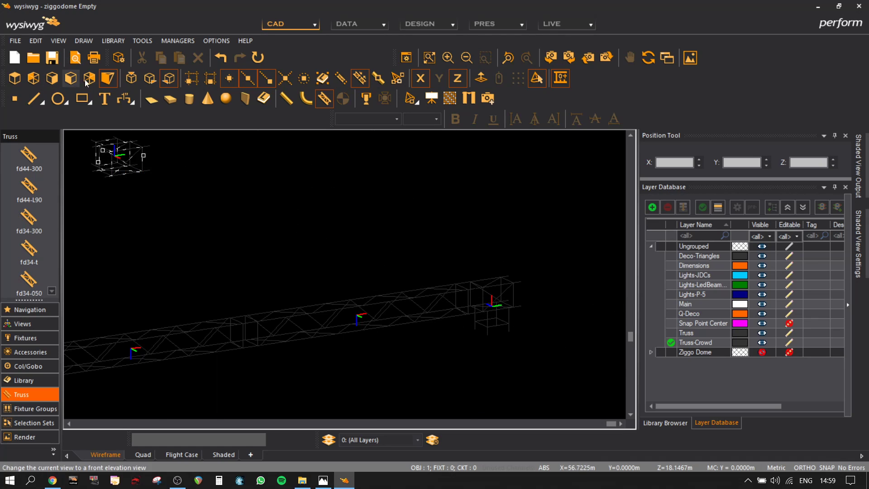
Extend the second arm beyond its T-piece with two fd34-250 trusses and finish placing.
{"action": "scroll", "coordinate": [456, 258], "scroll_direction": "down", "scroll_amount": 3}
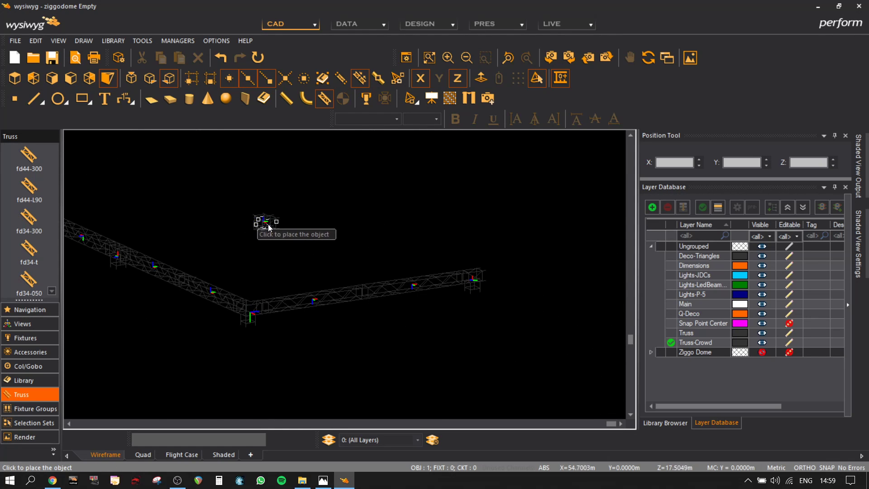
{"action": "middle_click_drag", "start_coordinate": [252, 228], "coordinate": [352, 226]}
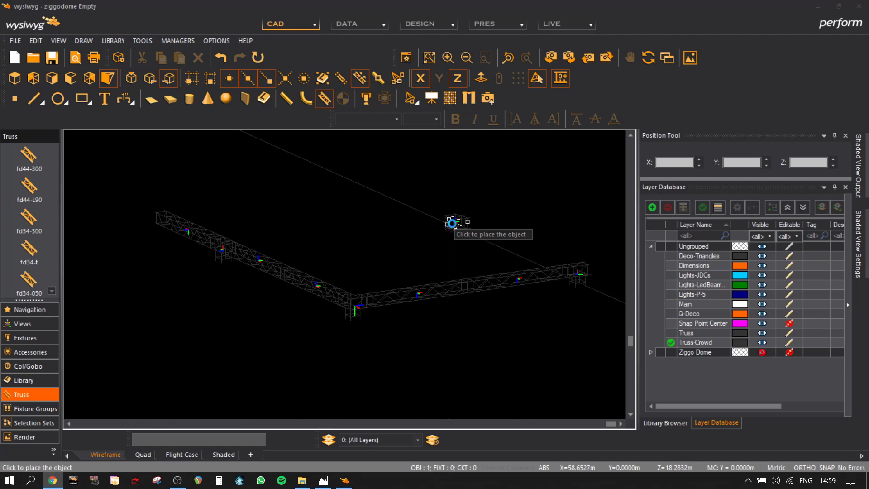
{"action": "middle_click_drag", "start_coordinate": [528, 210], "coordinate": [361, 232]}
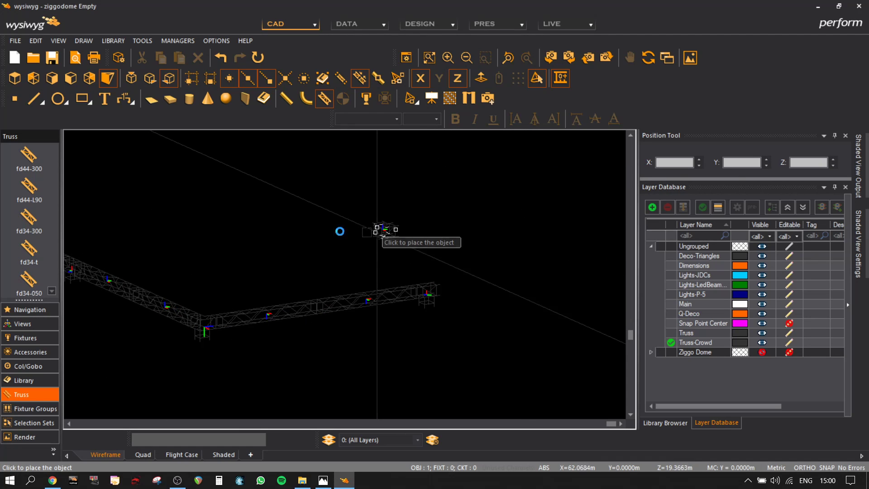
{"action": "scroll", "coordinate": [45, 275], "scroll_direction": "down", "scroll_amount": 3}
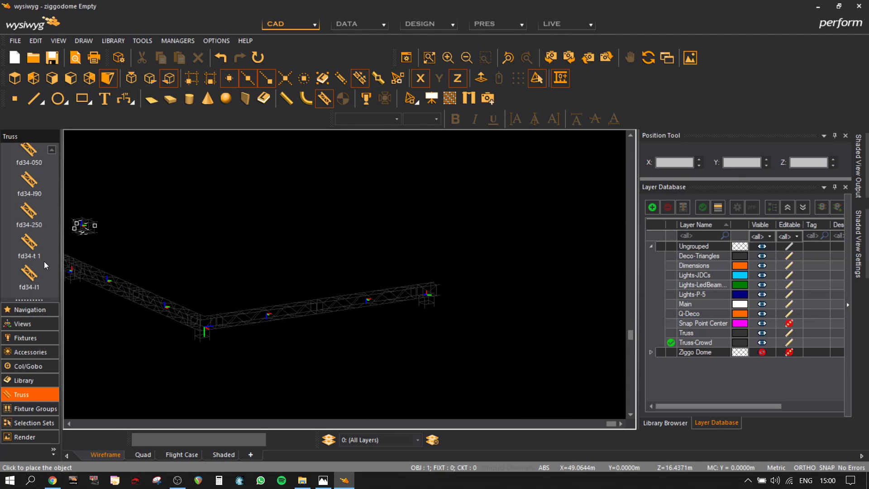
{"action": "left_click", "coordinate": [34, 213]}
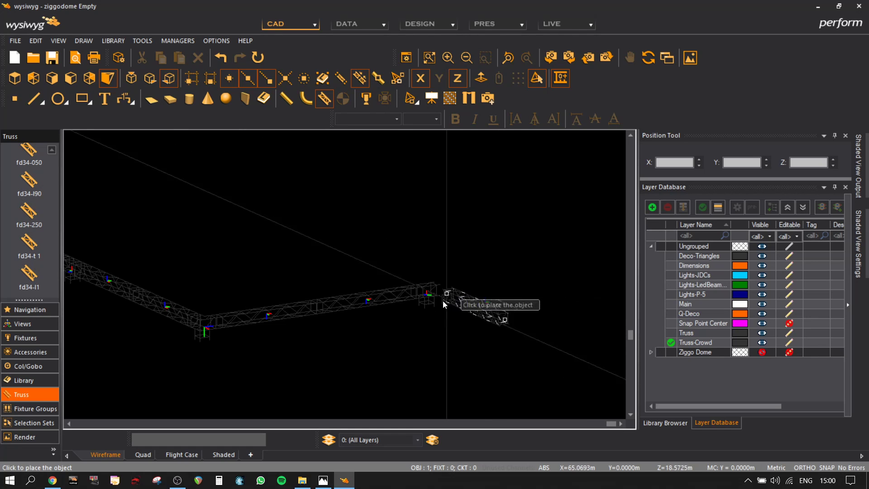
{"action": "scroll", "coordinate": [431, 265], "scroll_direction": "up", "scroll_amount": 5}
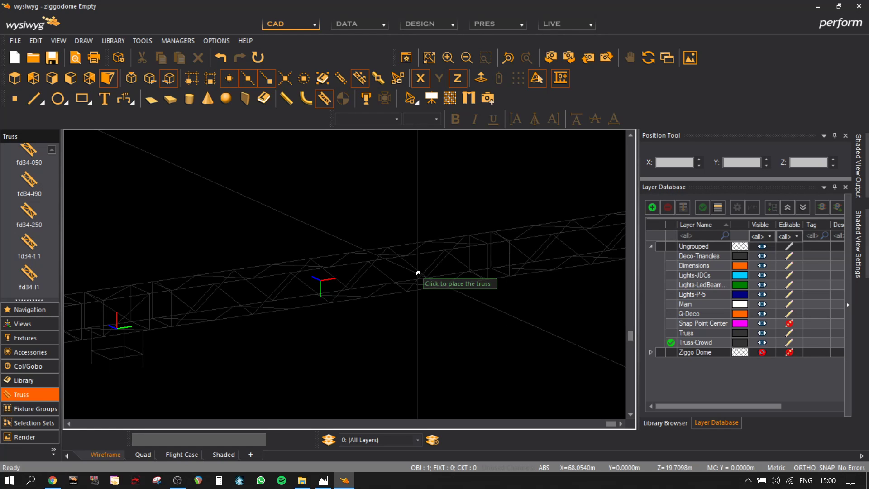
{"action": "left_click", "coordinate": [418, 273]}
{"action": "scroll", "coordinate": [317, 269], "scroll_direction": "down", "scroll_amount": 5}
{"action": "scroll", "coordinate": [421, 311], "scroll_direction": "down", "scroll_amount": 2}
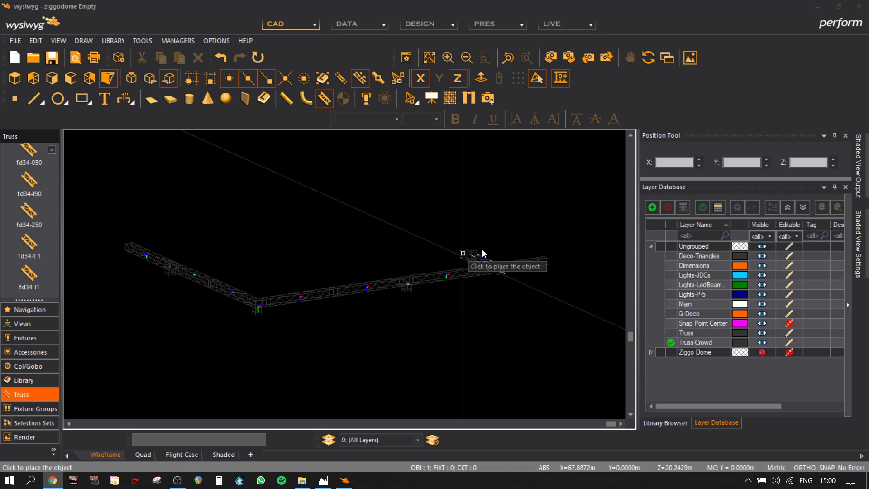
{"action": "left_click", "coordinate": [159, 148]}
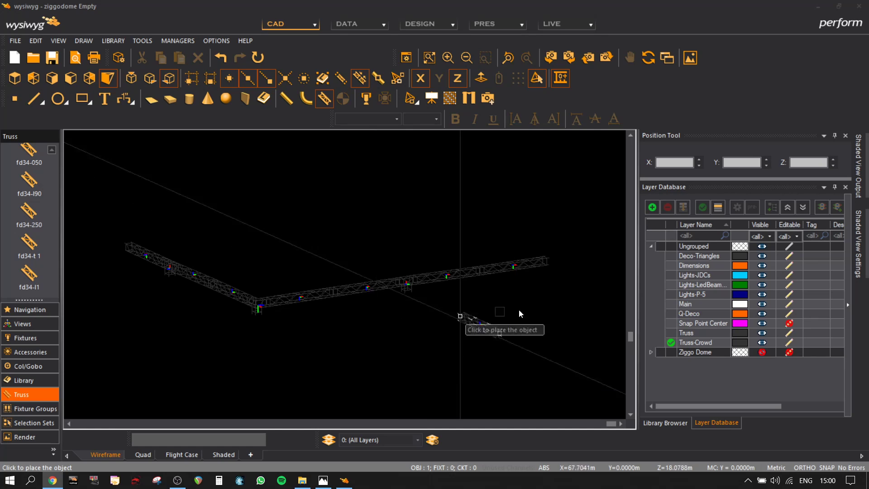
{"action": "key", "text": "Escape"}
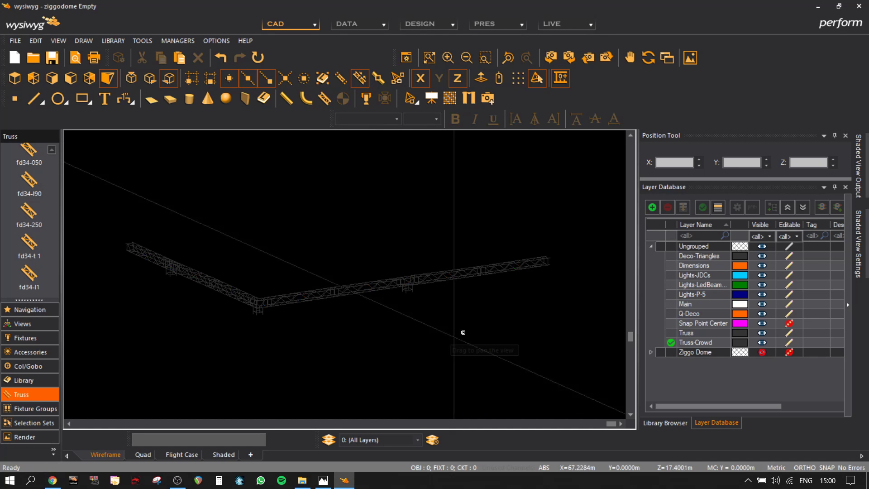
Select the whole L-shaped truss assembly and ungroup it into individual pieces.
{"action": "scroll", "coordinate": [539, 272], "scroll_direction": "up", "scroll_amount": 2}
{"action": "left_click_drag", "start_coordinate": [545, 297], "coordinate": [491, 222]}
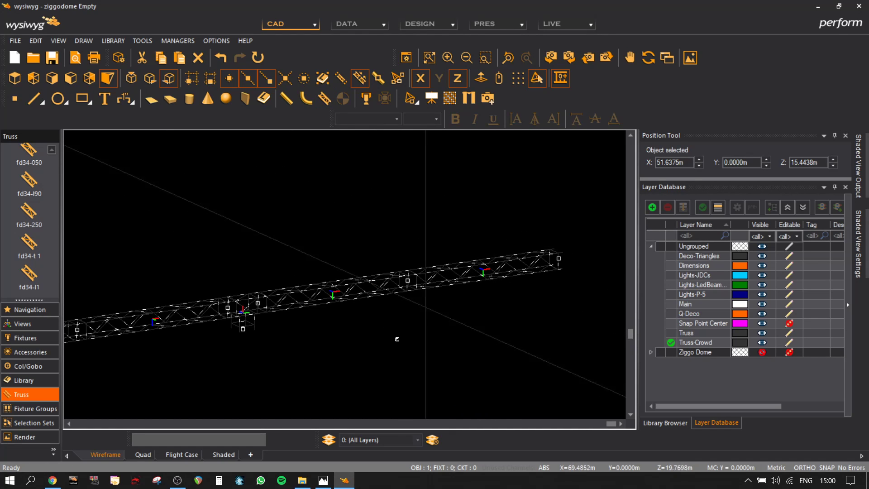
{"action": "middle_click_drag", "start_coordinate": [355, 372], "coordinate": [618, 346]}
{"action": "scroll", "coordinate": [528, 345], "scroll_direction": "down", "scroll_amount": 2}
{"action": "middle_click_drag", "start_coordinate": [564, 342], "coordinate": [422, 353]}
{"action": "scroll", "coordinate": [521, 344], "scroll_direction": "down", "scroll_amount": 2}
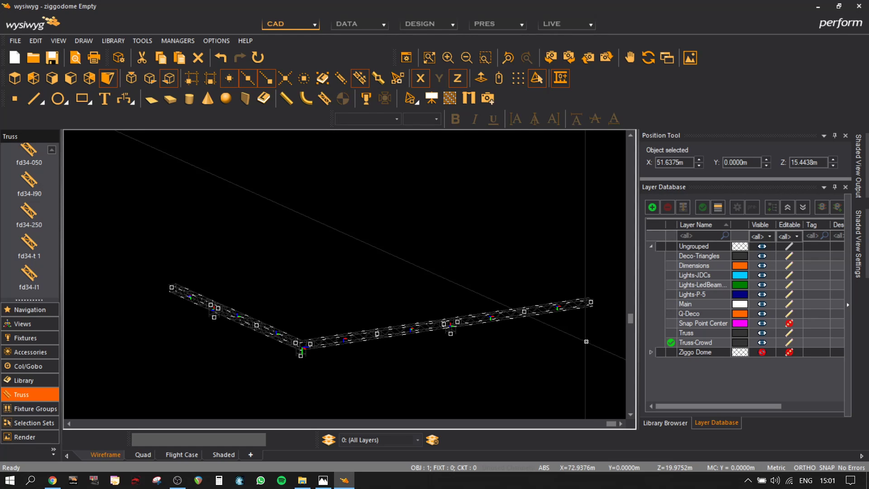
{"action": "key", "text": "ctrl+u"}
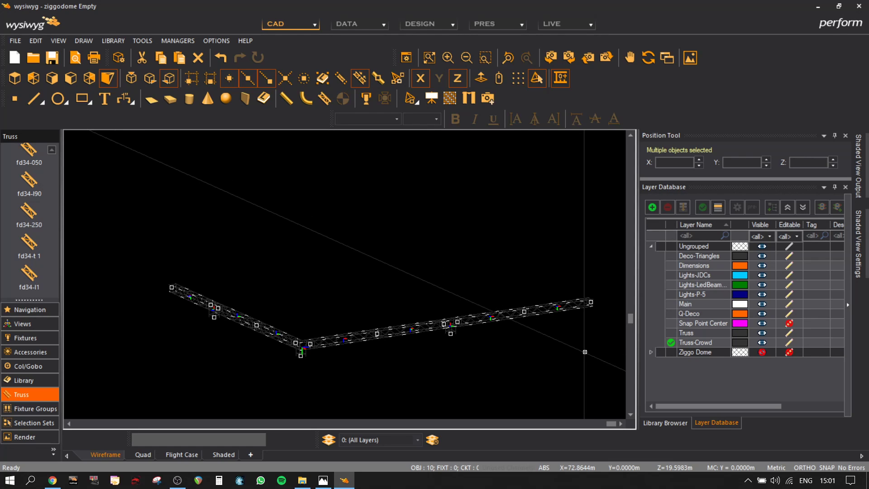
Delete the outermost fd34-250 truss at the free end of the second arm.
{"action": "left_click_drag", "start_coordinate": [585, 364], "coordinate": [554, 230]}
{"action": "key", "text": "Delete"}
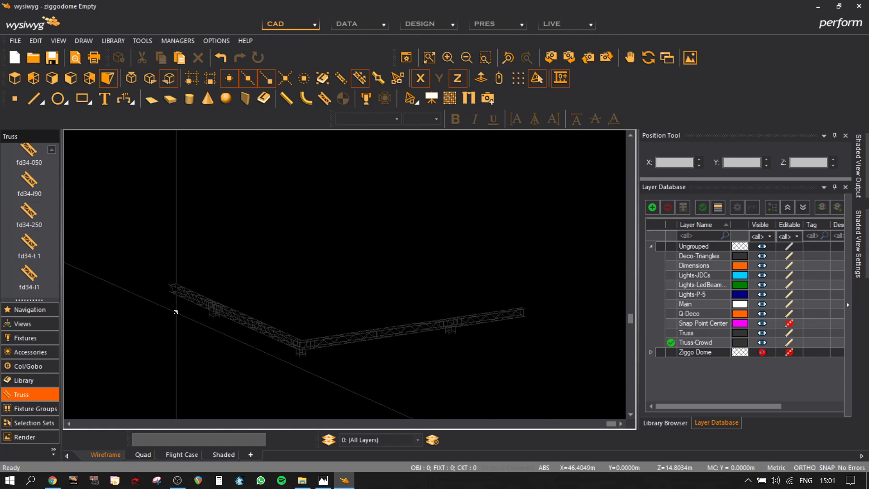
{"action": "scroll", "coordinate": [176, 313], "scroll_direction": "up", "scroll_amount": 2}
{"action": "middle_click_drag", "start_coordinate": [495, 233], "coordinate": [510, 223]}
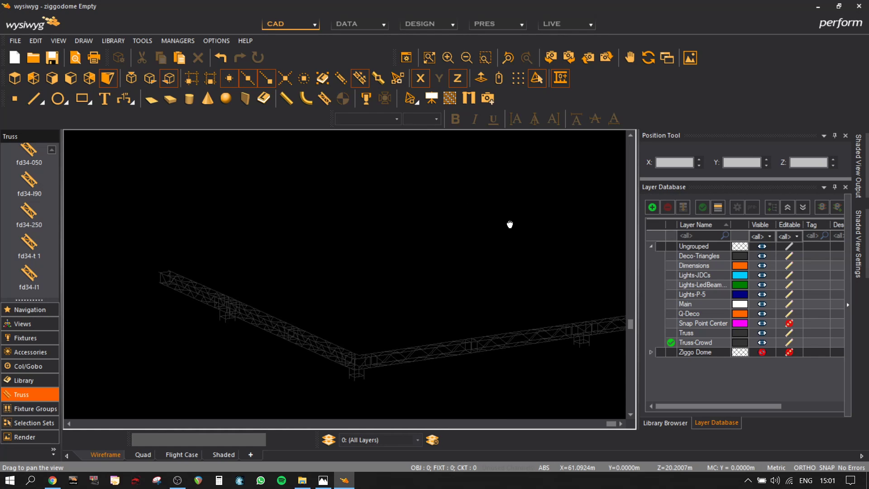
{"action": "scroll", "coordinate": [438, 252], "scroll_direction": "down", "scroll_amount": 2}
{"action": "left_click", "coordinate": [588, 299]}
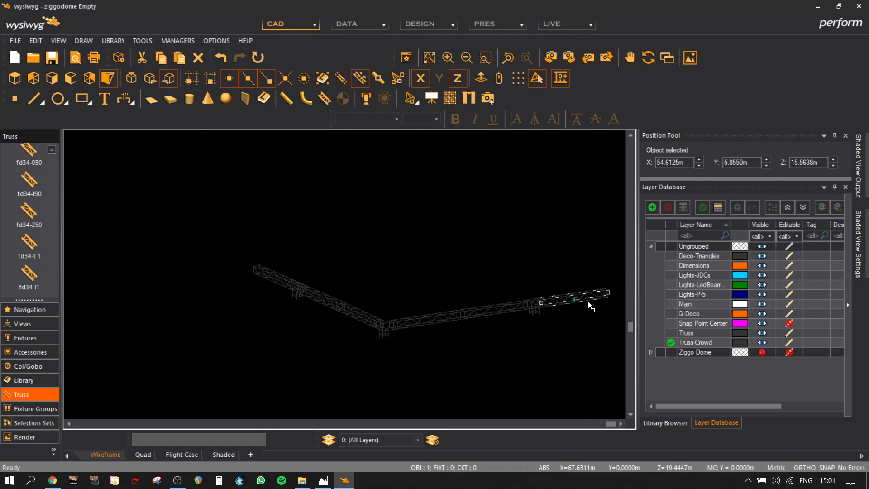
{"action": "left_click_drag", "start_coordinate": [613, 367], "coordinate": [204, 184]}
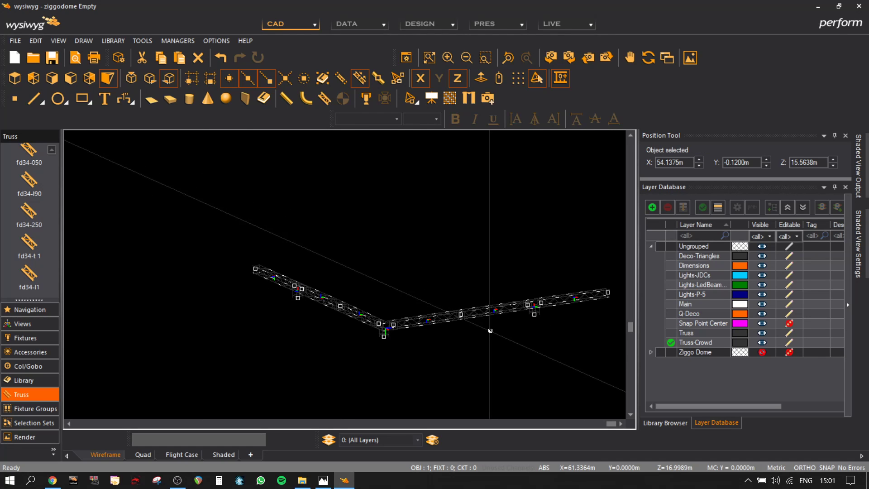
{"action": "middle_click_drag", "start_coordinate": [528, 252], "coordinate": [449, 250]}
{"action": "left_click", "coordinate": [427, 202]}
{"action": "left_click", "coordinate": [486, 305]}
{"action": "left_click", "coordinate": [322, 235]}
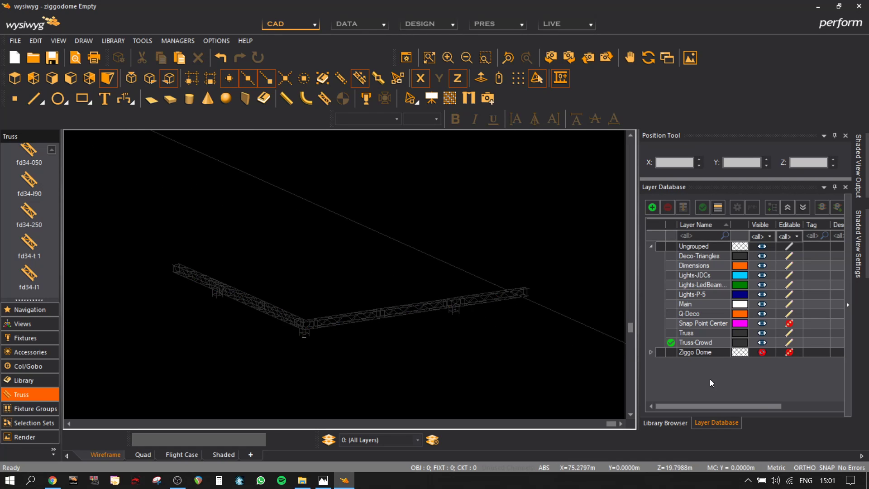
Pick fd34-100 from the Eurotruss FD34-Truss Section library and attach it to the free end of the second truss arm.
{"action": "left_click", "coordinate": [666, 423]}
{"action": "scroll", "coordinate": [687, 284], "scroll_direction": "up", "scroll_amount": 2}
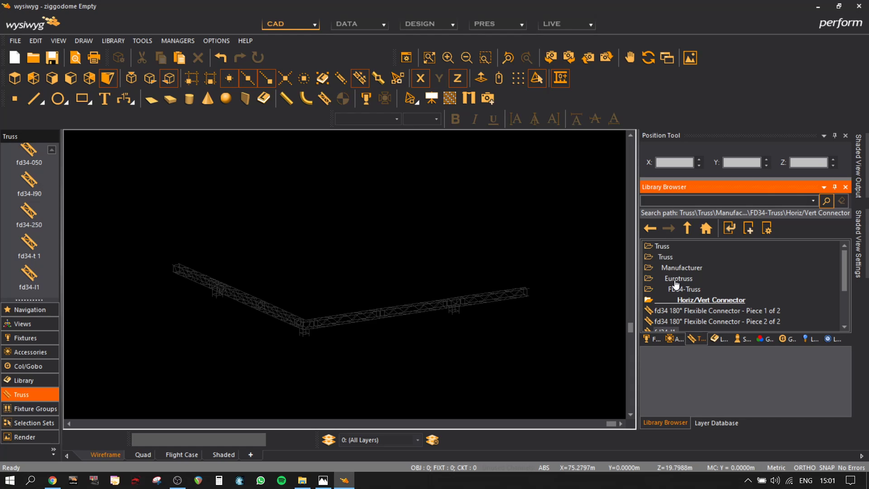
{"action": "double_click", "coordinate": [680, 291]}
{"action": "scroll", "coordinate": [713, 305], "scroll_direction": "down", "scroll_amount": 1}
{"action": "double_click", "coordinate": [669, 305]}
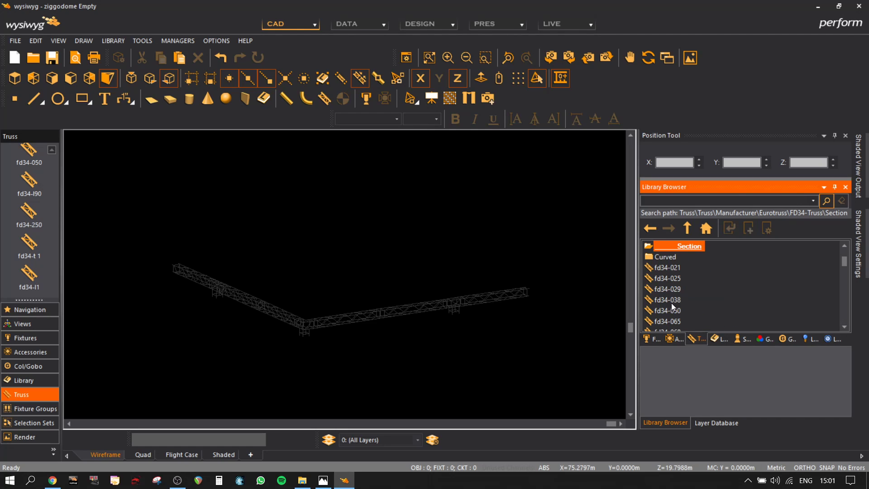
{"action": "scroll", "coordinate": [683, 300], "scroll_direction": "down", "scroll_amount": 3}
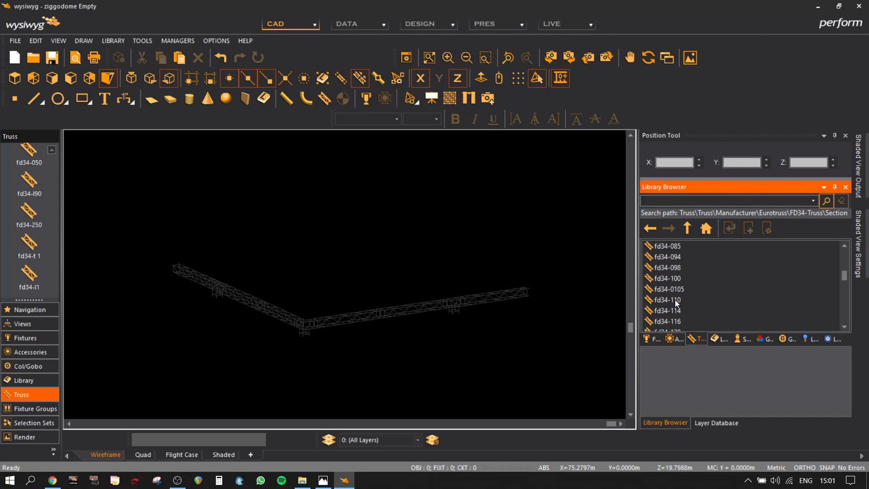
{"action": "left_click", "coordinate": [679, 278]}
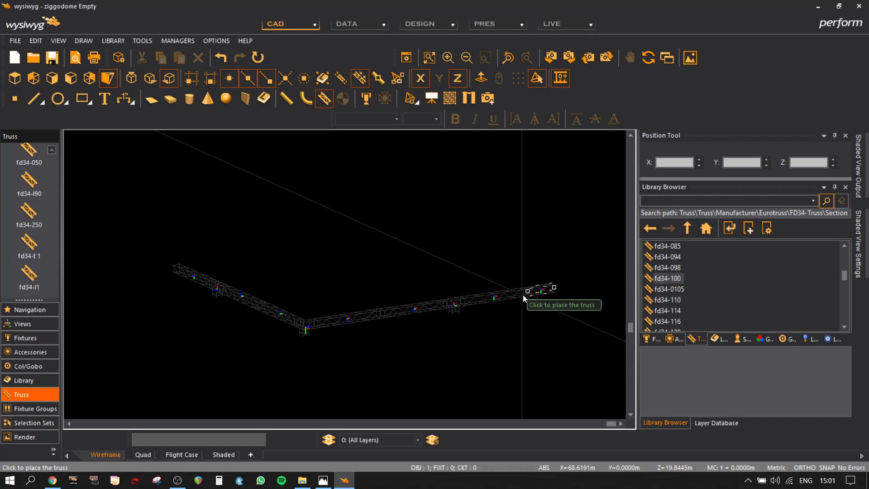
{"action": "scroll", "coordinate": [525, 280], "scroll_direction": "up", "scroll_amount": 3}
{"action": "left_click", "coordinate": [525, 267]}
{"action": "scroll", "coordinate": [462, 375], "scroll_direction": "down", "scroll_amount": 3}
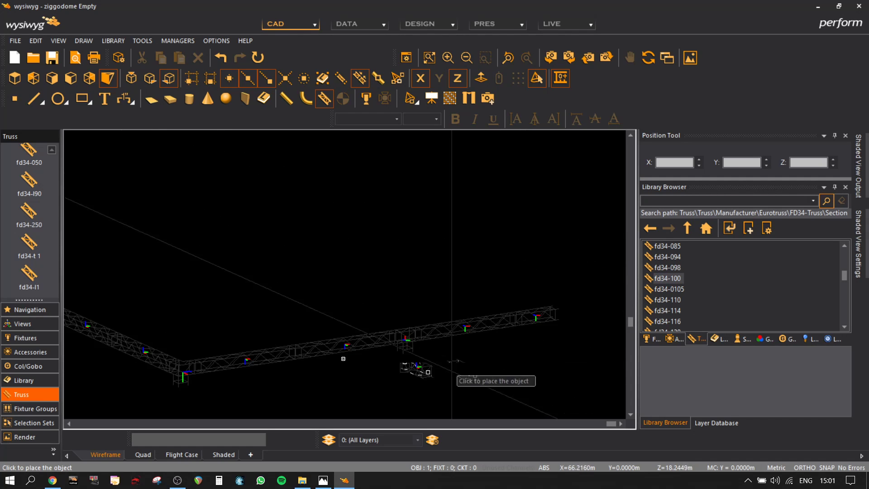
Attach another fd34-100 truss to the free end of the first arm and finish placing.
{"action": "middle_click_drag", "start_coordinate": [247, 295], "coordinate": [503, 326]}
{"action": "left_click", "coordinate": [260, 316]}
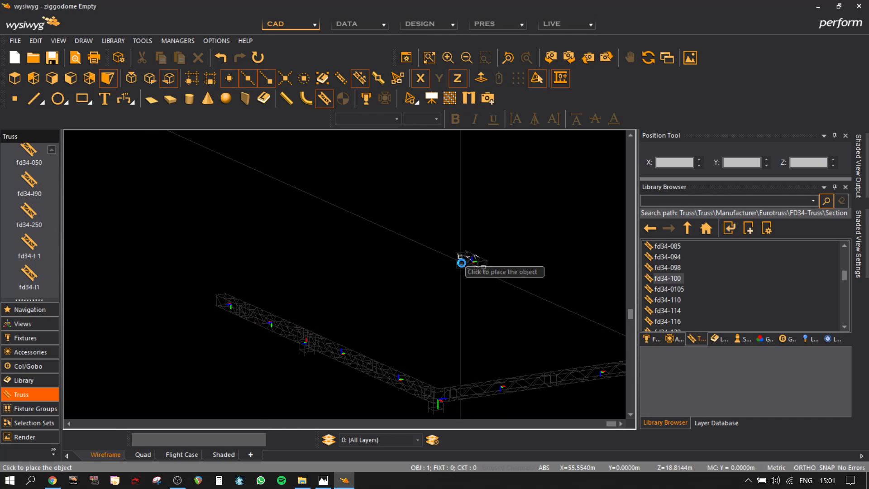
{"action": "middle_click_drag", "start_coordinate": [489, 331], "coordinate": [471, 269]}
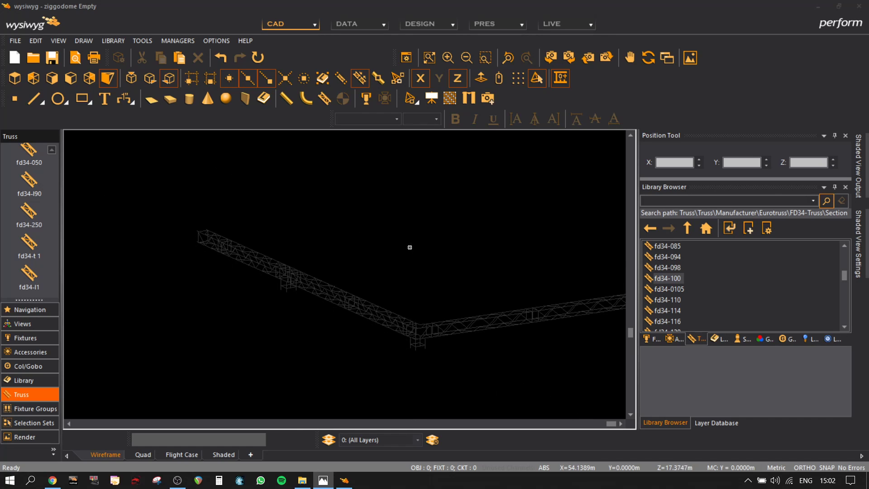
Choose the fd34-400 section and hang it vertically below the T-piece of the first arm as a leg.
{"action": "middle_click_drag", "start_coordinate": [413, 256], "coordinate": [362, 197]}
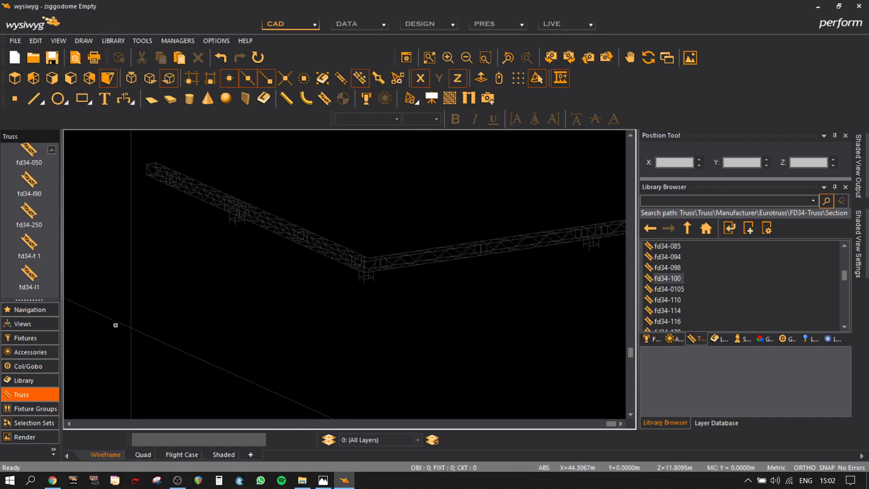
{"action": "scroll", "coordinate": [687, 272], "scroll_direction": "down", "scroll_amount": 8}
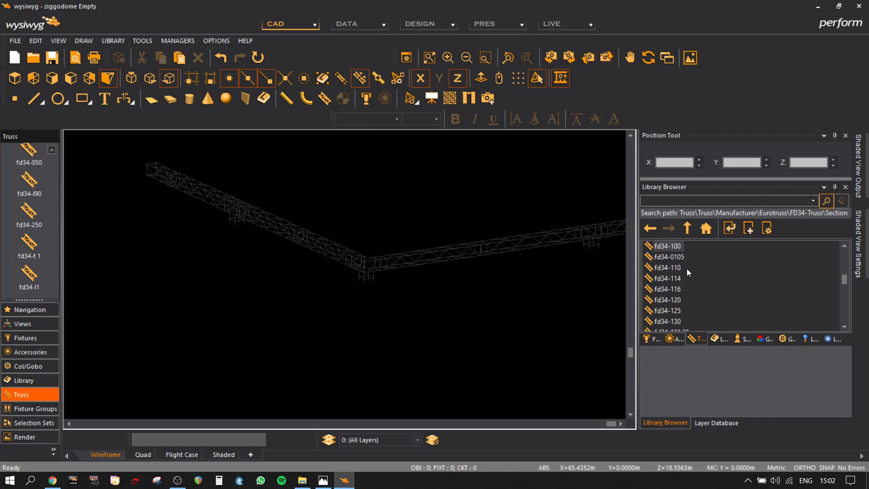
{"action": "scroll", "coordinate": [682, 290], "scroll_direction": "down", "scroll_amount": 1}
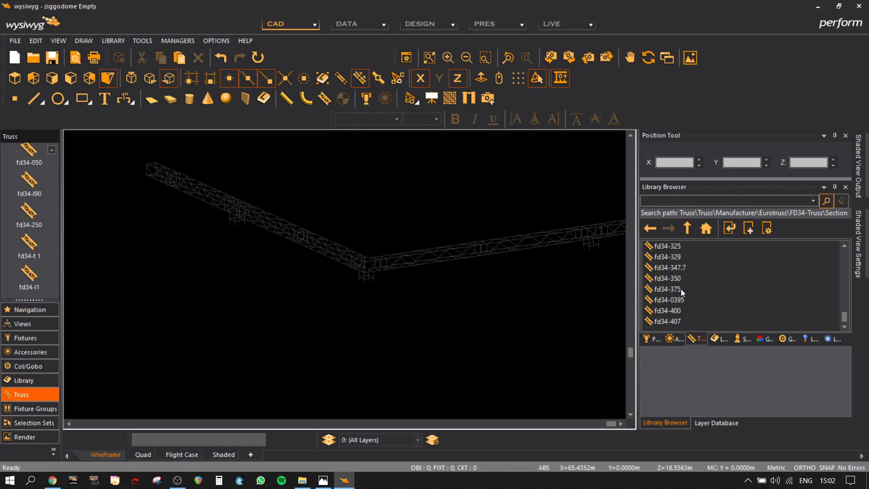
{"action": "left_click", "coordinate": [674, 313]}
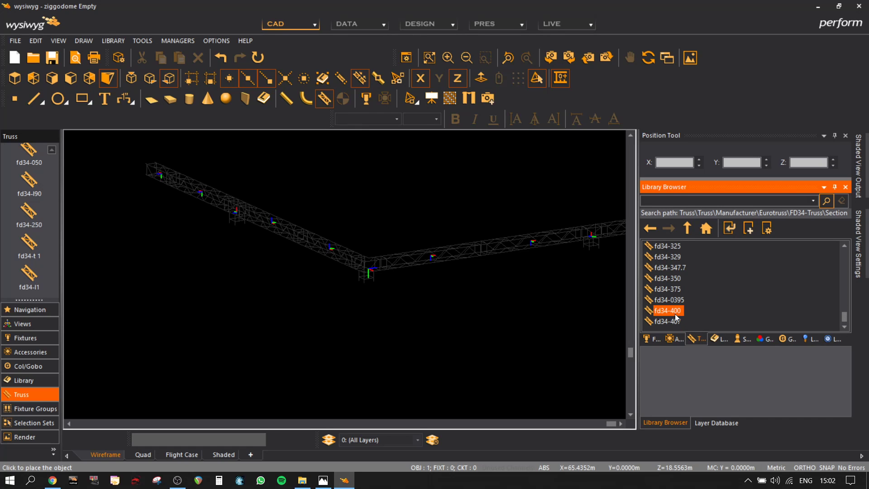
{"action": "left_click", "coordinate": [234, 226]}
Hang a second fd34-400 leg below the second arm's T-piece, undoing the misplaced truss.
{"action": "middle_click_drag", "start_coordinate": [515, 302], "coordinate": [374, 304]}
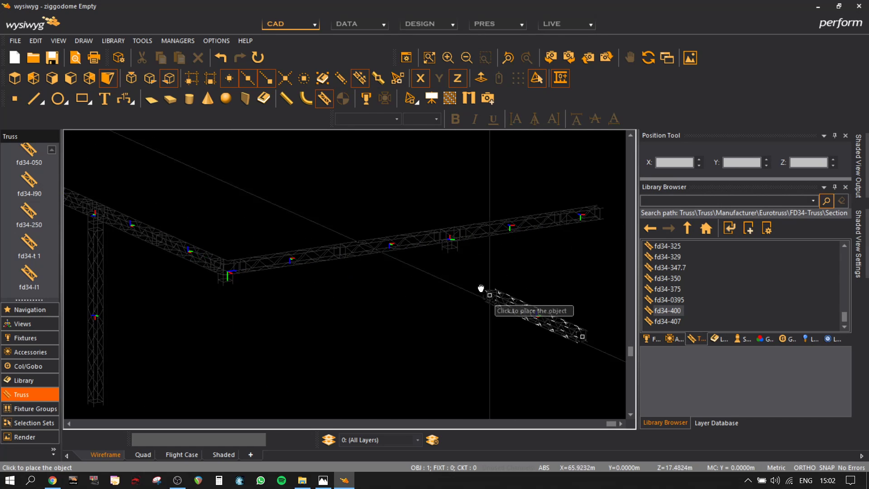
{"action": "left_click", "coordinate": [447, 249]}
{"action": "left_click", "coordinate": [482, 136]}
{"action": "left_click", "coordinate": [227, 54]}
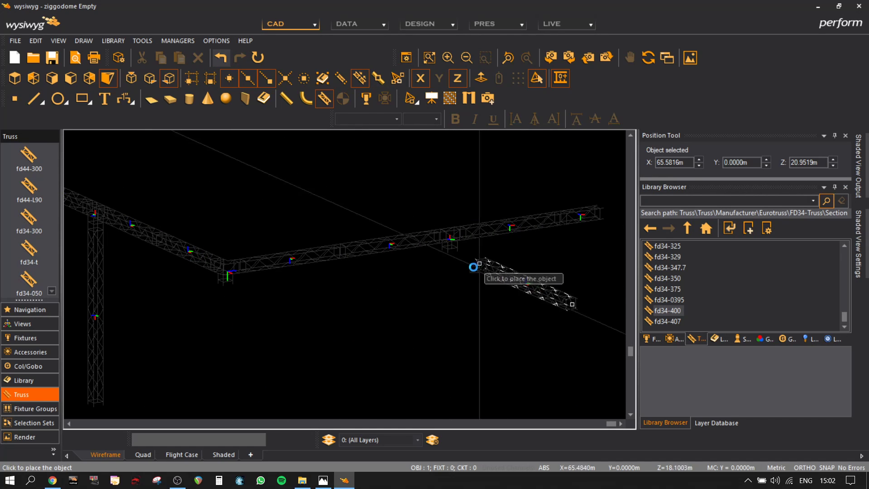
{"action": "left_click", "coordinate": [449, 248]}
Attach an fd34-400 truss pointing down below the corner piece where the two arms meet.
{"action": "scroll", "coordinate": [374, 330], "scroll_direction": "down", "scroll_amount": 3}
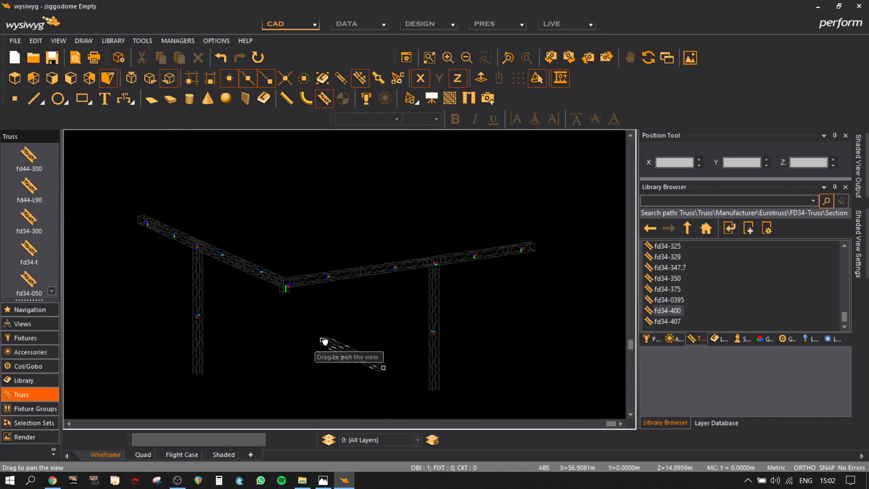
{"action": "middle_click_drag", "start_coordinate": [317, 352], "coordinate": [412, 305]}
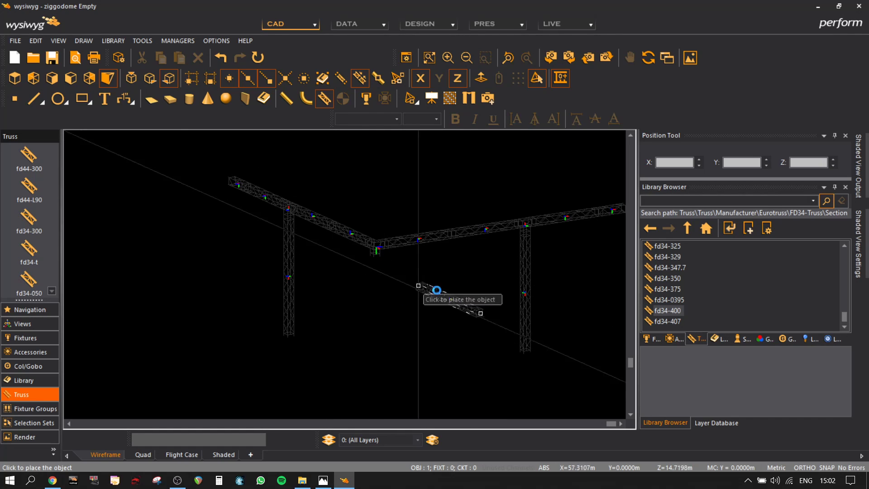
{"action": "scroll", "coordinate": [436, 263], "scroll_direction": "up", "scroll_amount": 5}
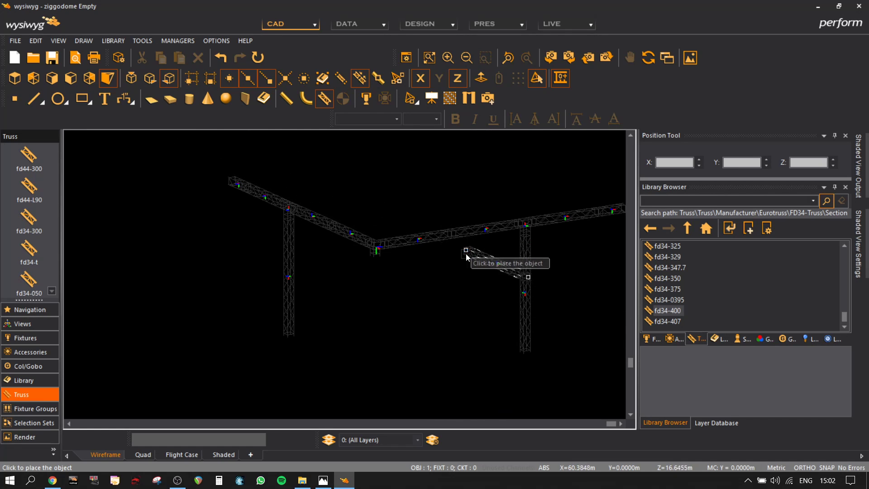
{"action": "middle_click_drag", "start_coordinate": [419, 288], "coordinate": [460, 295]}
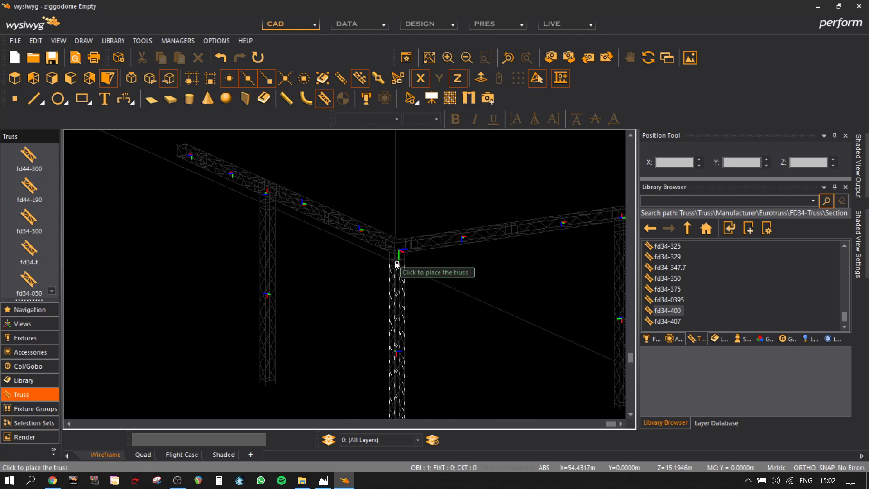
{"action": "scroll", "coordinate": [408, 276], "scroll_direction": "down", "scroll_amount": 5}
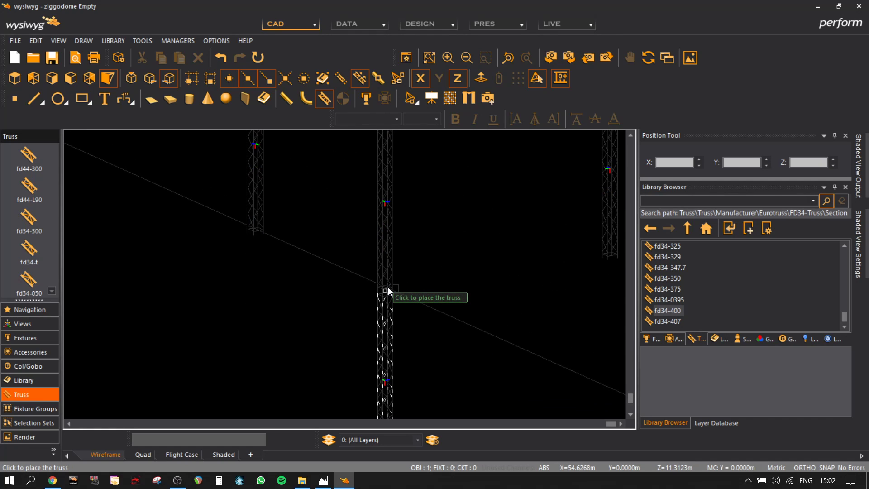
{"action": "scroll", "coordinate": [521, 333], "scroll_direction": "down", "scroll_amount": 2}
Extend the corner leg downward with an fd34-200 truss and finish placing.
{"action": "scroll", "coordinate": [682, 281], "scroll_direction": "up", "scroll_amount": 5}
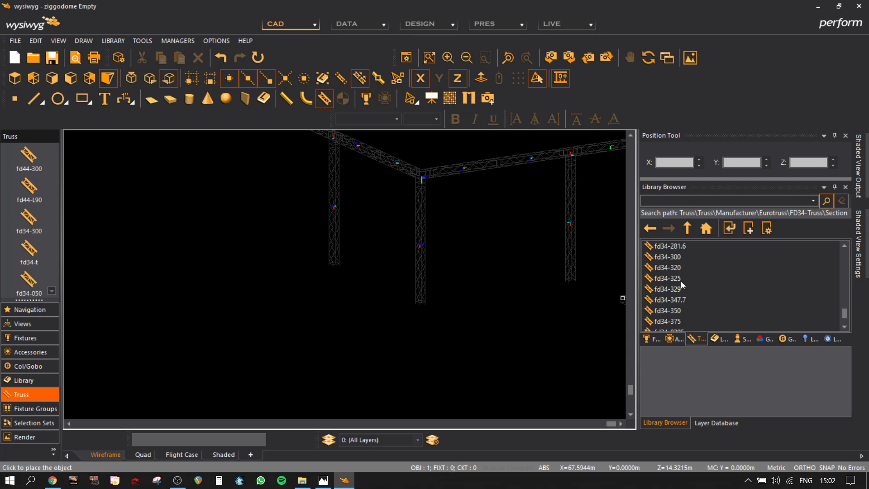
{"action": "left_click", "coordinate": [674, 257]}
{"action": "scroll", "coordinate": [500, 285], "scroll_direction": "down", "scroll_amount": 3}
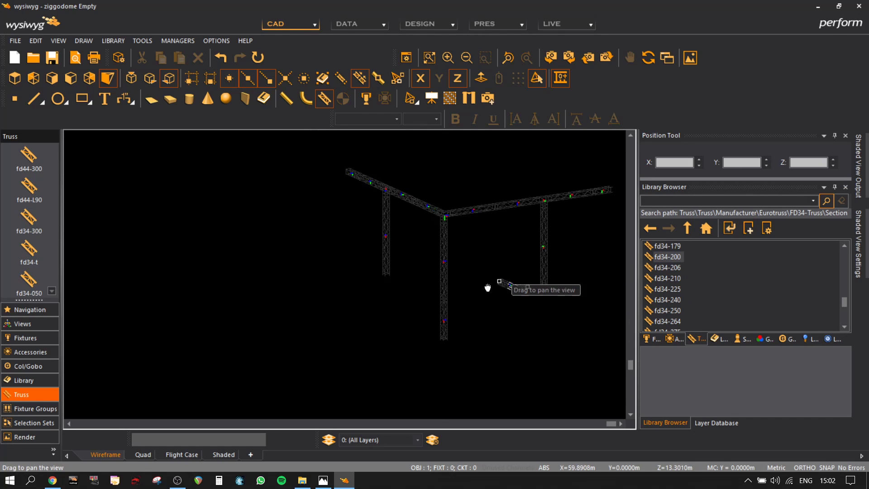
{"action": "key", "text": "Escape"}
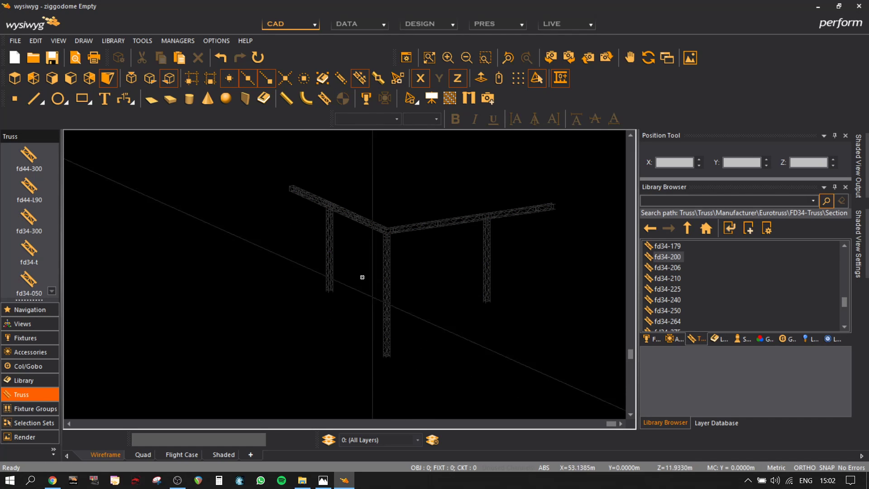
Inspect the crowd truss with its three legs, both as a whole and close up at the corner joint.
{"action": "scroll", "coordinate": [432, 277], "scroll_direction": "up", "scroll_amount": 2}
{"action": "scroll", "coordinate": [434, 280], "scroll_direction": "down", "scroll_amount": 2}
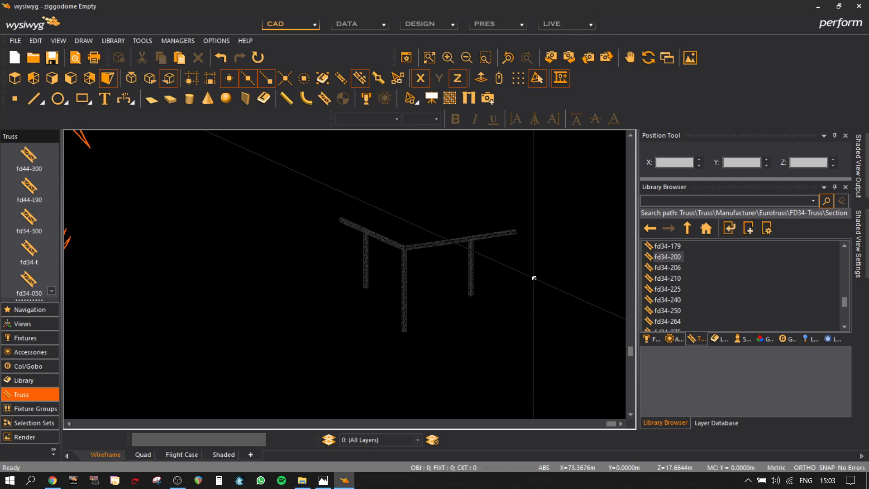
{"action": "left_click_drag", "start_coordinate": [562, 352], "coordinate": [493, 379]}
{"action": "scroll", "coordinate": [420, 258], "scroll_direction": "up", "scroll_amount": 7}
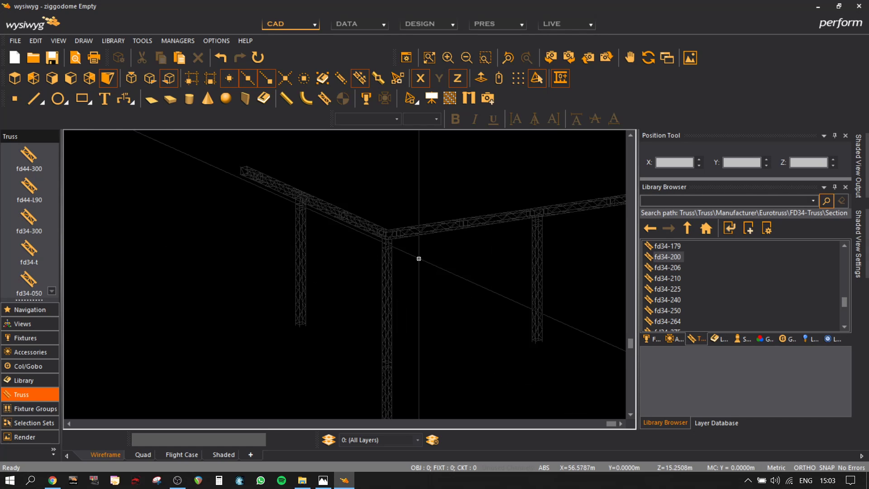
{"action": "middle_click_drag", "start_coordinate": [414, 235], "coordinate": [401, 303]}
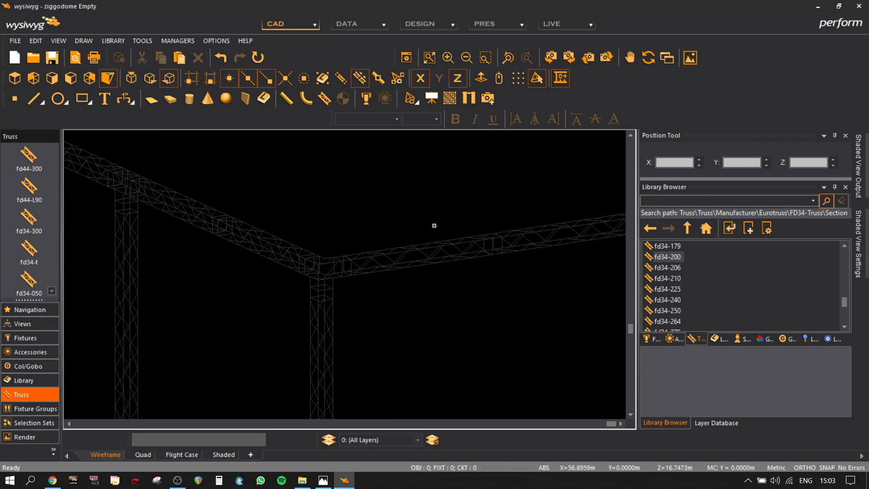
{"action": "scroll", "coordinate": [372, 296], "scroll_direction": "down", "scroll_amount": 5}
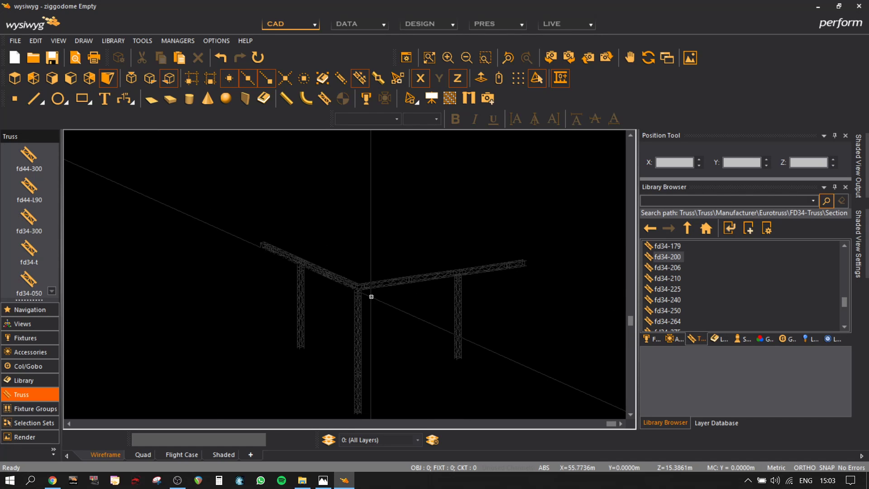
{"action": "scroll", "coordinate": [371, 296], "scroll_direction": "up", "scroll_amount": 5}
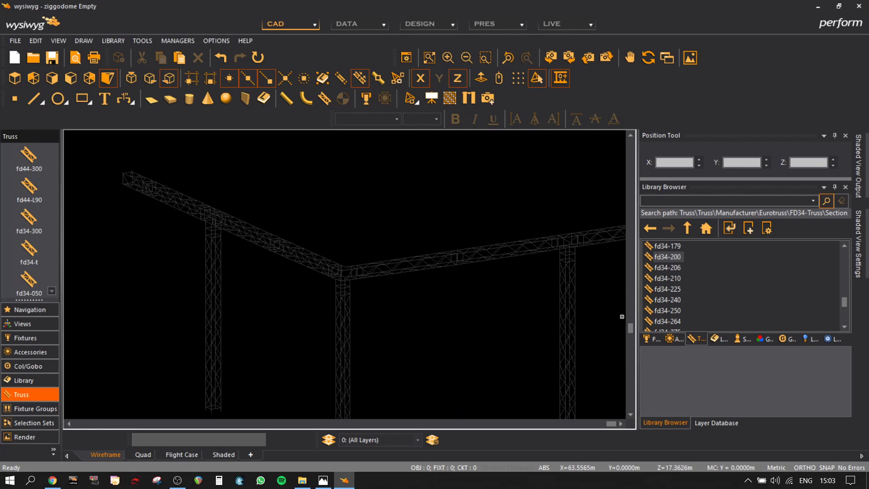
Create a new layer named Deco-Qpiece in the Ungrouped layer group.
{"action": "left_click", "coordinate": [731, 425]}
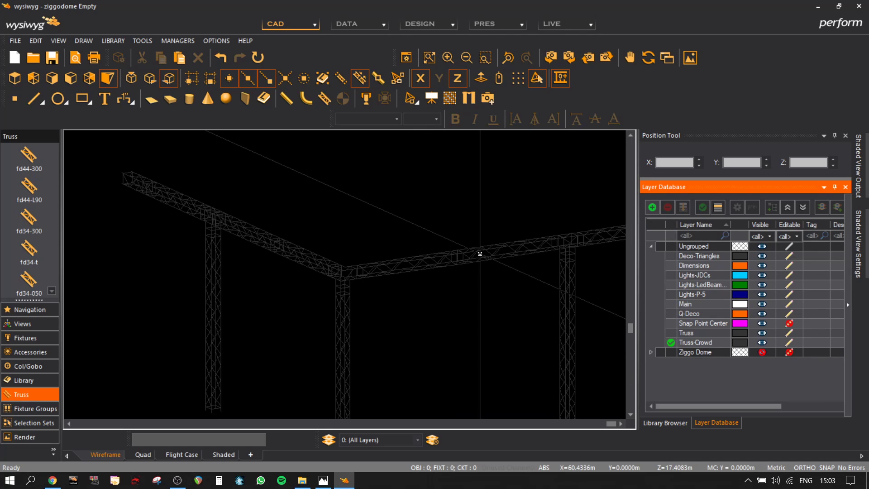
{"action": "left_click", "coordinate": [70, 78]}
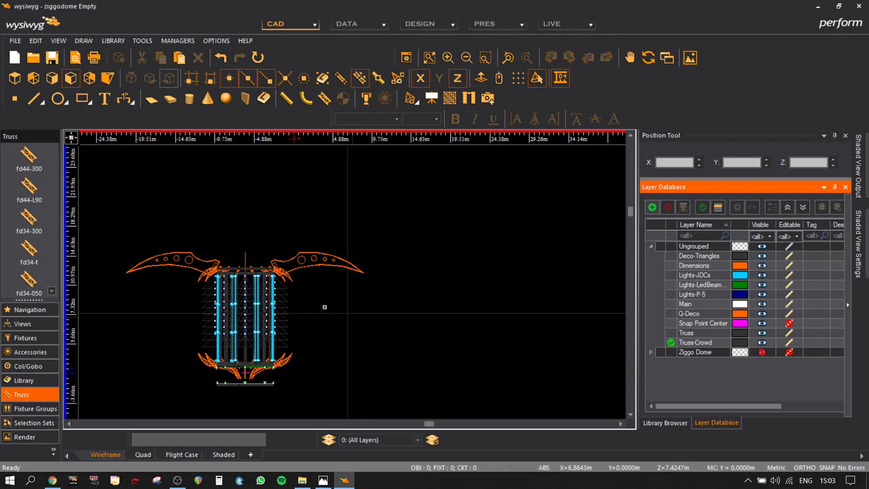
{"action": "scroll", "coordinate": [155, 345], "scroll_direction": "down", "scroll_amount": 2}
{"action": "scroll", "coordinate": [416, 309], "scroll_direction": "up", "scroll_amount": 3}
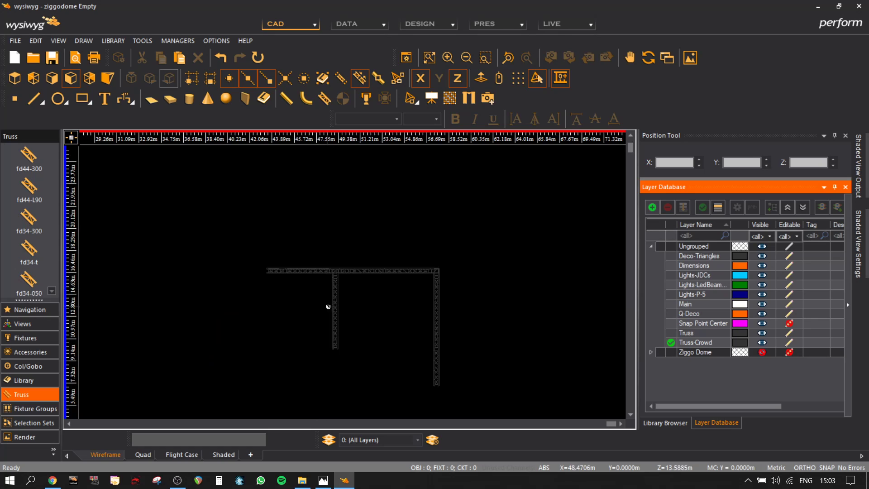
{"action": "scroll", "coordinate": [327, 307], "scroll_direction": "up", "scroll_amount": 2}
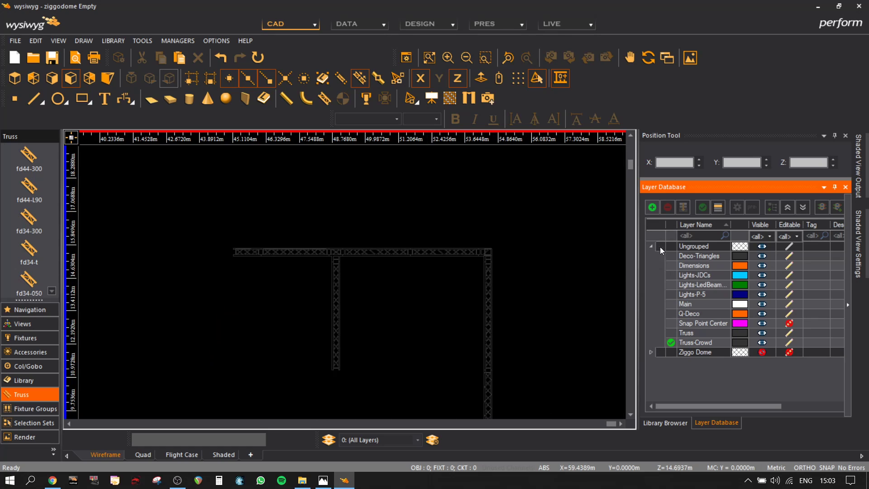
{"action": "left_click", "coordinate": [654, 211]}
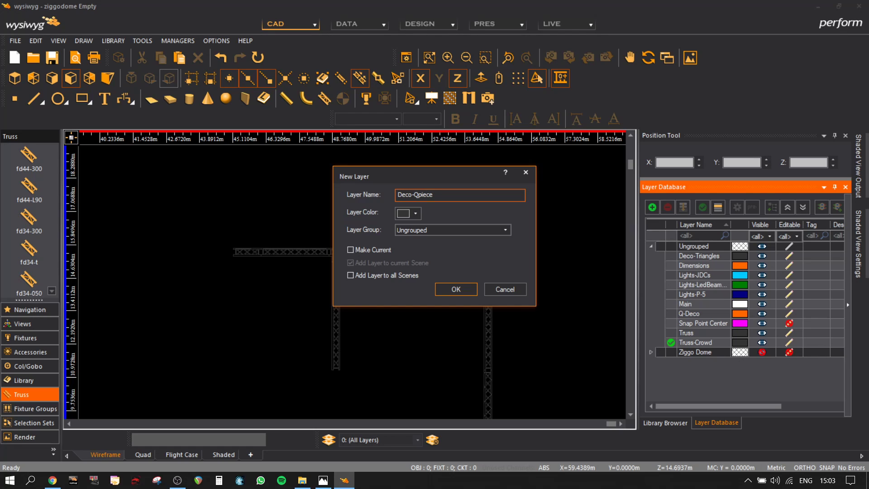
{"action": "type", "text": "Deco-Qpiece"}
{"action": "key", "text": "Return"}
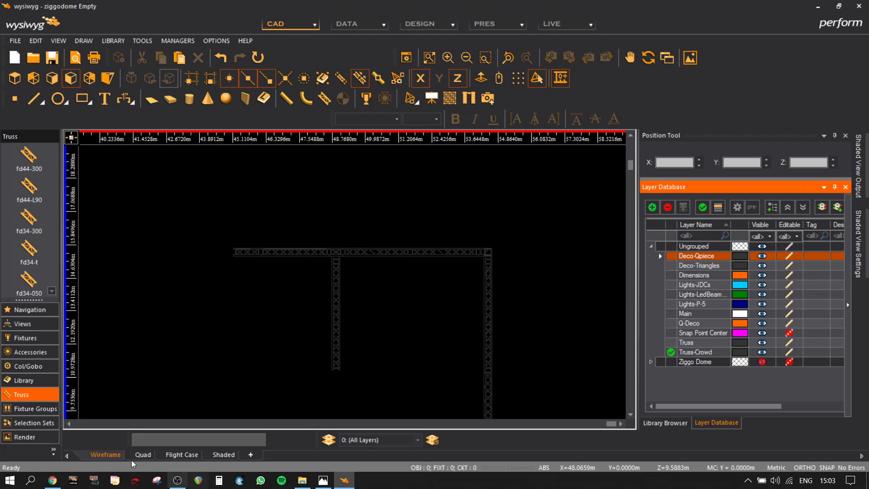
Make the Deco-Qpiece layer the current layer.
{"action": "left_click", "coordinate": [53, 487]}
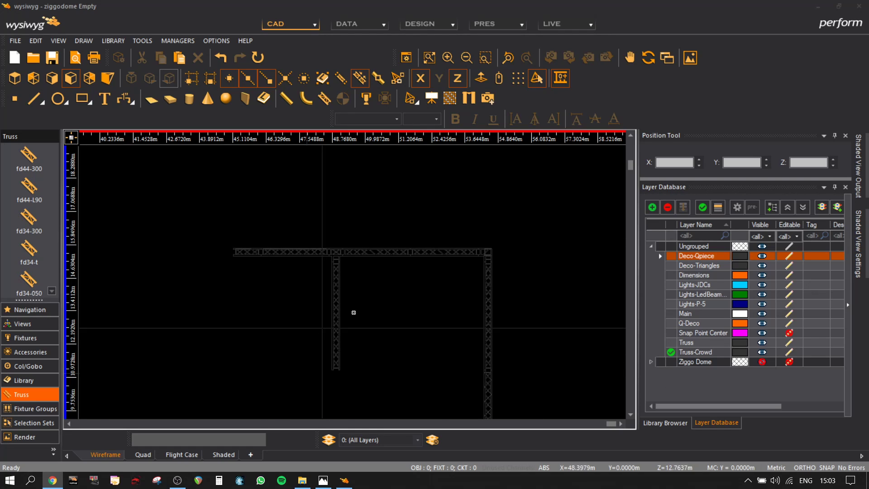
{"action": "scroll", "coordinate": [394, 295], "scroll_direction": "up", "scroll_amount": 3}
{"action": "middle_click_drag", "start_coordinate": [505, 291], "coordinate": [424, 295]}
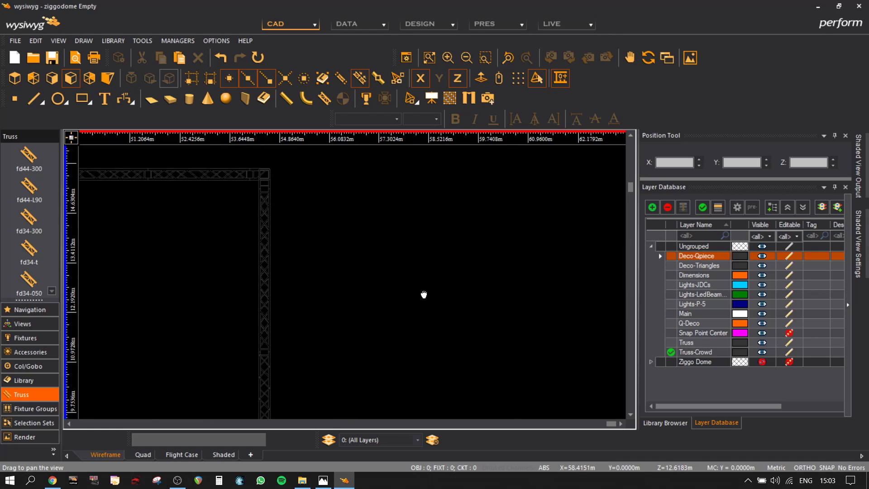
{"action": "left_click", "coordinate": [702, 208]}
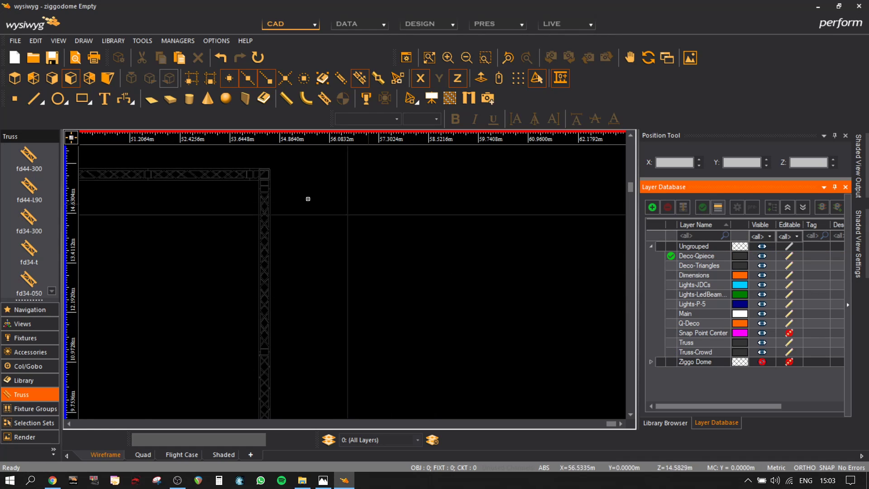
Draw an L-shaped line beside the crowd truss, 2.5 m horizontally and 2.5 m straight down from its far end.
{"action": "left_click", "coordinate": [36, 97]}
{"action": "left_click", "coordinate": [388, 221]}
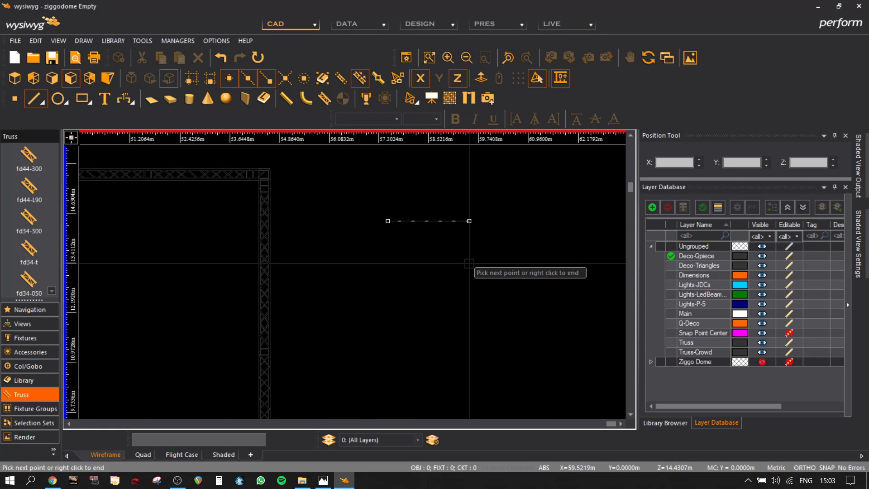
{"action": "type", "text": "2.5"}
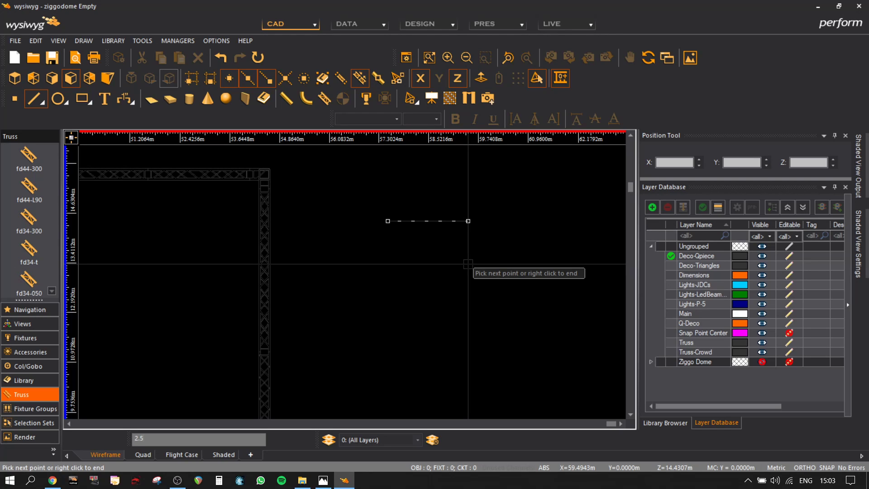
{"action": "key", "text": "Return"}
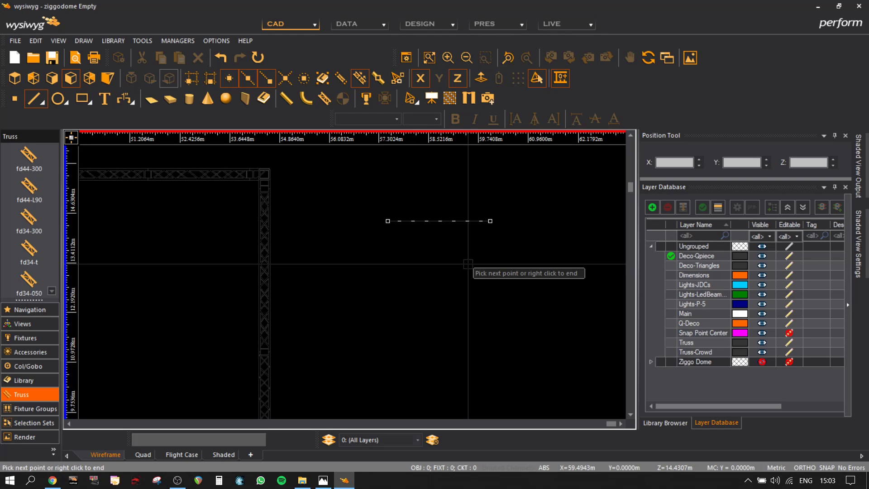
{"action": "type", "text": "2.5"}
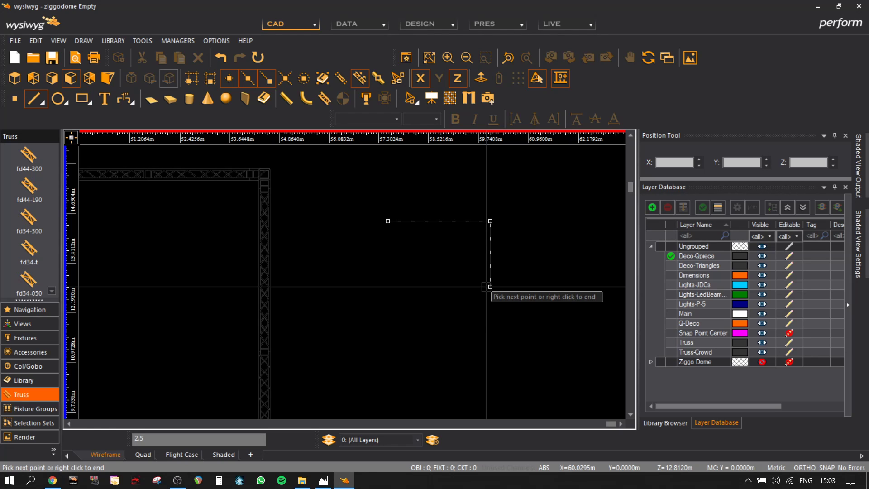
{"action": "key", "text": "Return"}
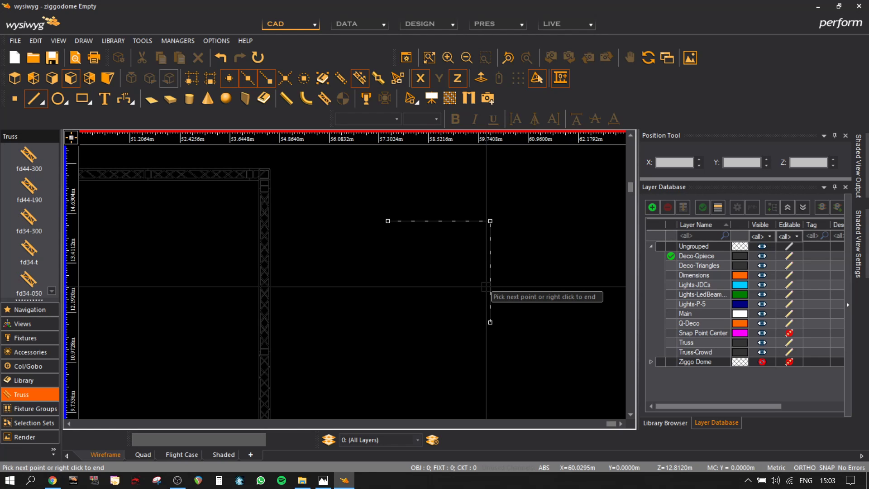
{"action": "right_click", "coordinate": [487, 287]}
Draw a circle with a 2.5 m radius overlapping the L-shaped line.
{"action": "middle_click_drag", "start_coordinate": [422, 245], "coordinate": [356, 307]}
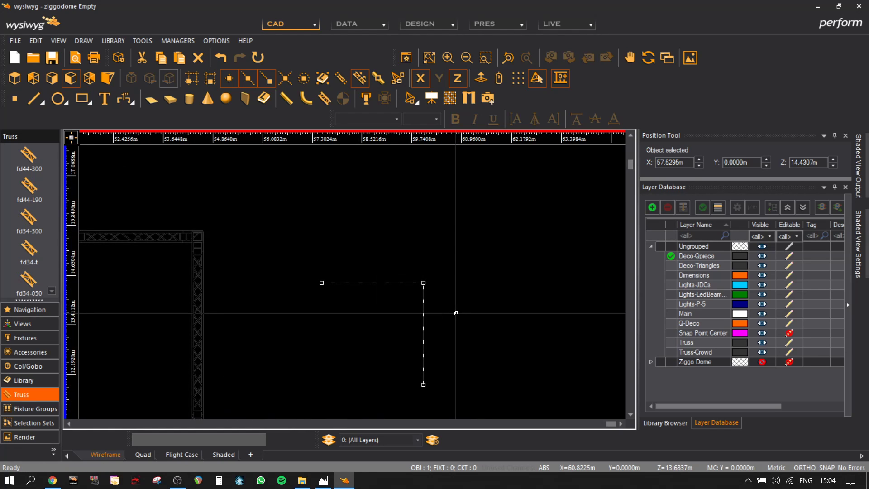
{"action": "scroll", "coordinate": [392, 316], "scroll_direction": "up", "scroll_amount": 2}
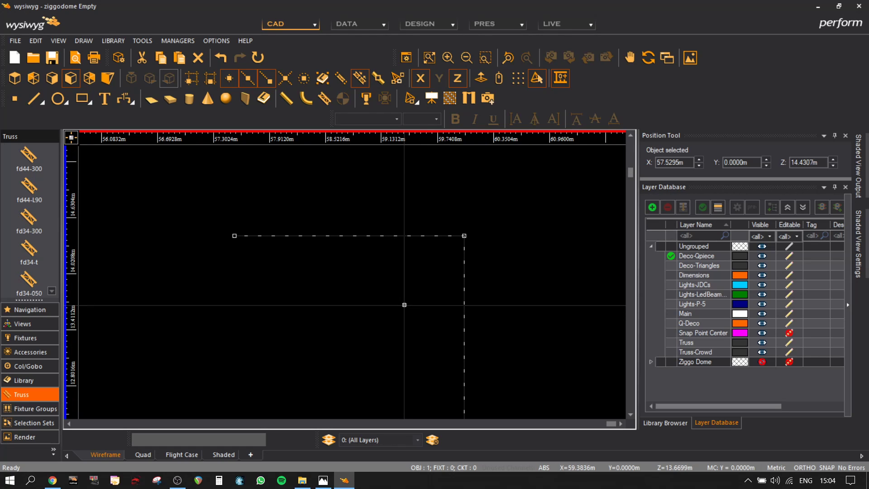
{"action": "middle_click_drag", "start_coordinate": [328, 292], "coordinate": [286, 288]}
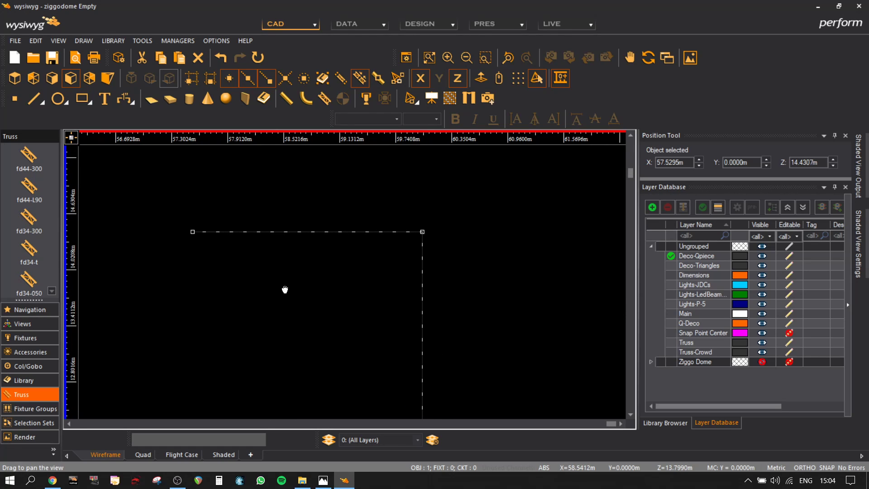
{"action": "left_click", "coordinate": [53, 103]}
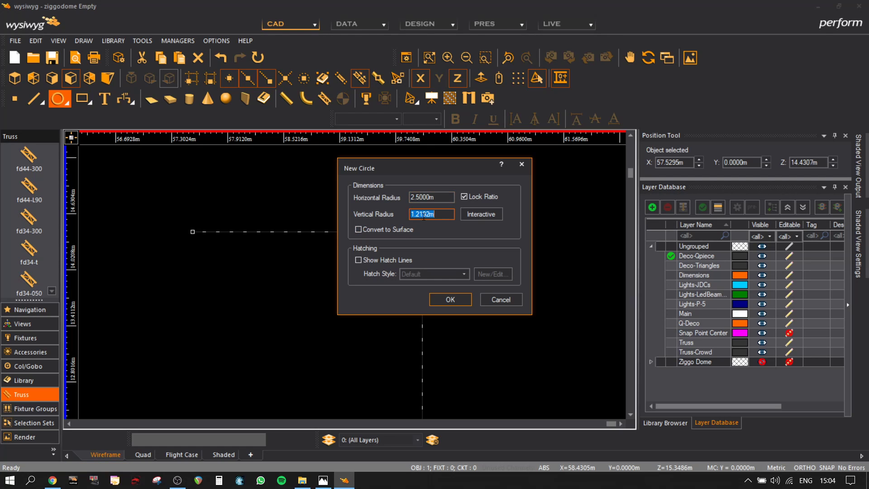
{"action": "left_click", "coordinate": [449, 296]}
{"action": "scroll", "coordinate": [325, 320], "scroll_direction": "down", "scroll_amount": 2}
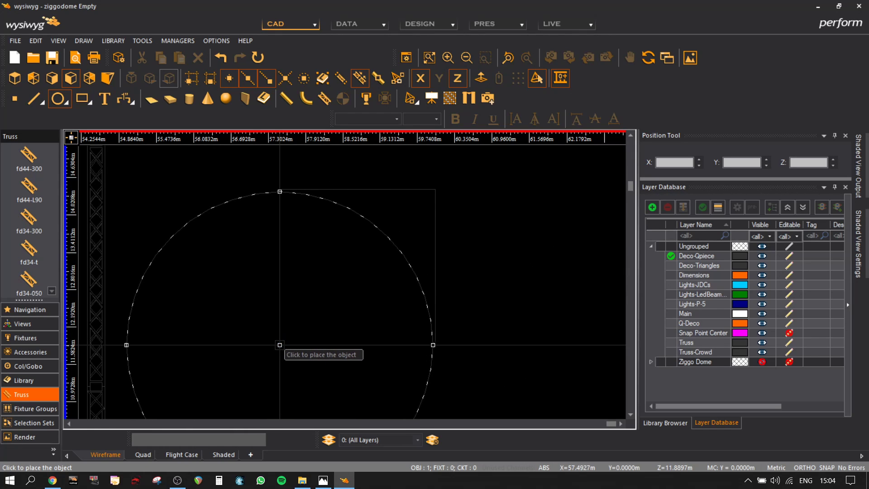
{"action": "left_click", "coordinate": [260, 348]}
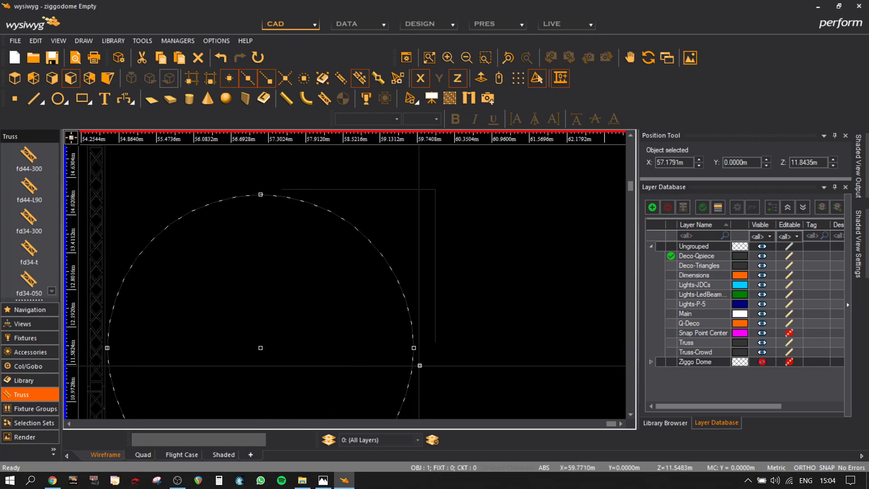
Cancel moving the circle and delete it.
{"action": "key", "text": "ctrl+c"}
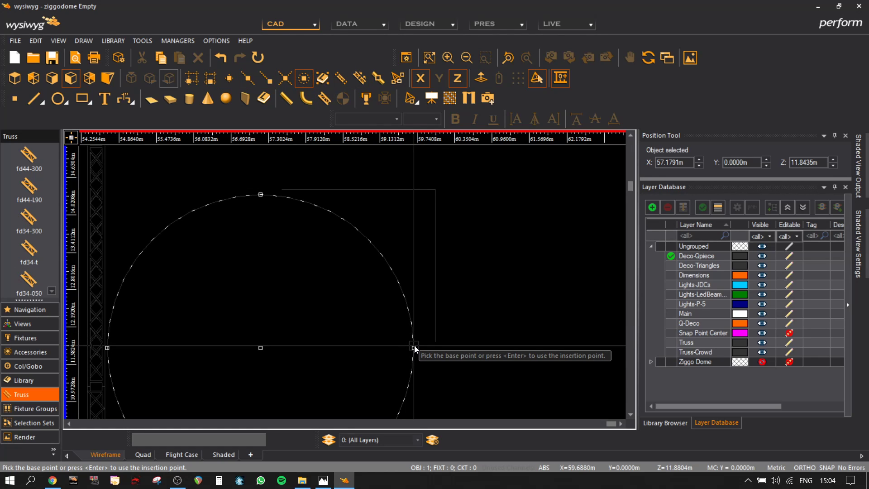
{"action": "key", "text": "Escape"}
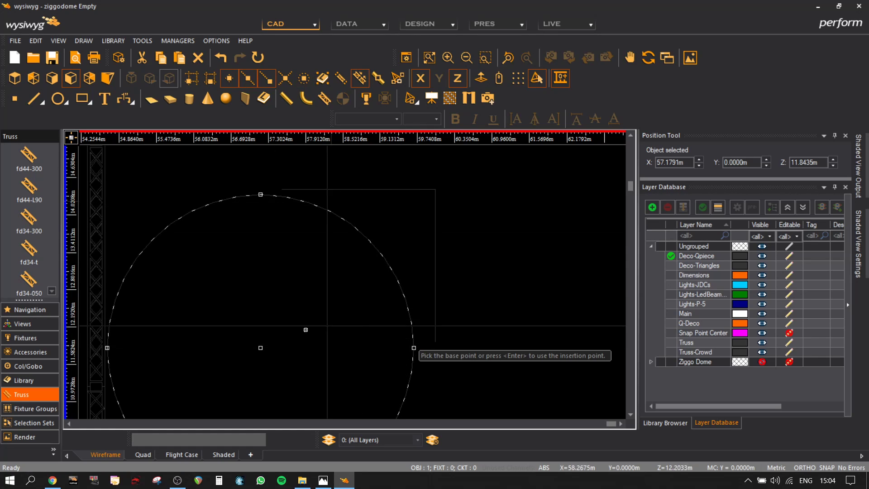
{"action": "key", "text": "Escape"}
{"action": "left_click_drag", "start_coordinate": [417, 302], "coordinate": [353, 277]}
{"action": "key", "text": "Delete"}
Place a quarter-circle curved pipe with 2.5 m horizontal and vertical radii and start angle 0 below the L-shaped line.
{"action": "middle_click_drag", "start_coordinate": [349, 261], "coordinate": [345, 346]}
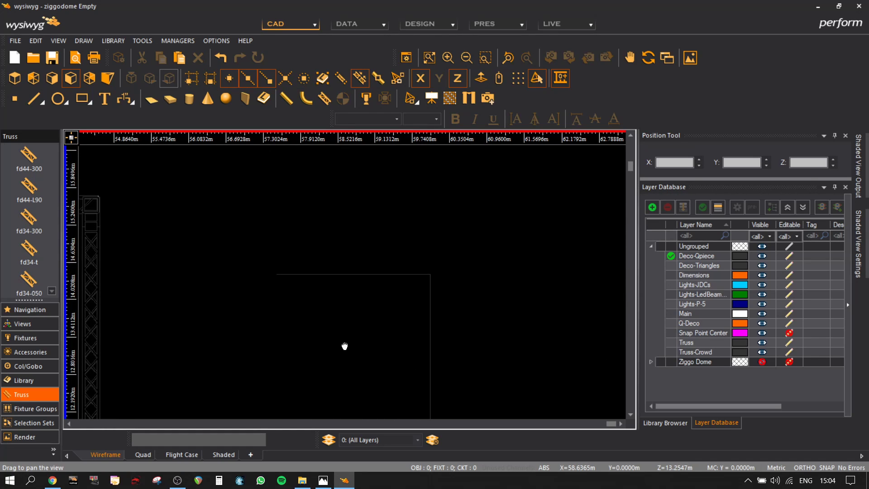
{"action": "left_click", "coordinate": [306, 98]}
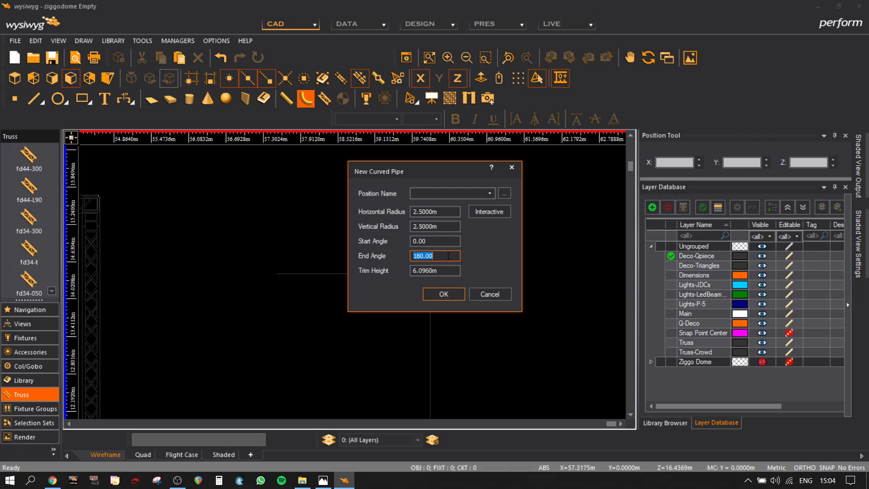
{"action": "left_click", "coordinate": [443, 294]}
{"action": "scroll", "coordinate": [326, 312], "scroll_direction": "down", "scroll_amount": 5}
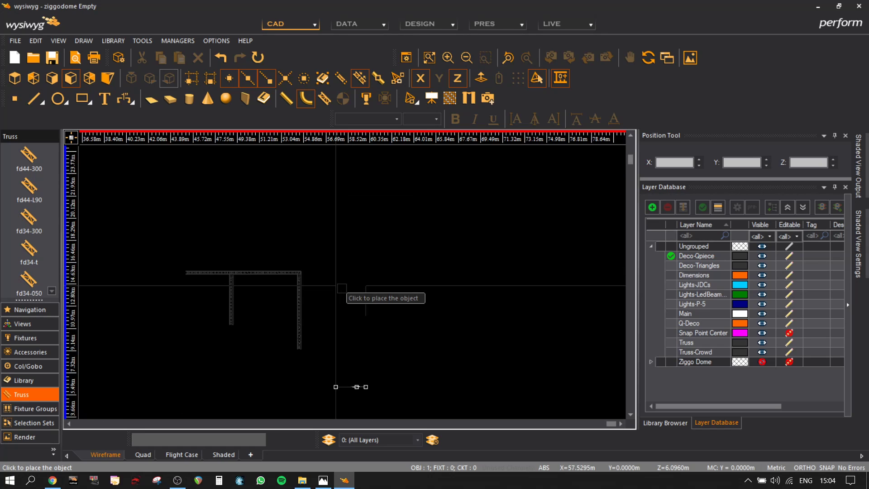
{"action": "left_click", "coordinate": [336, 285]}
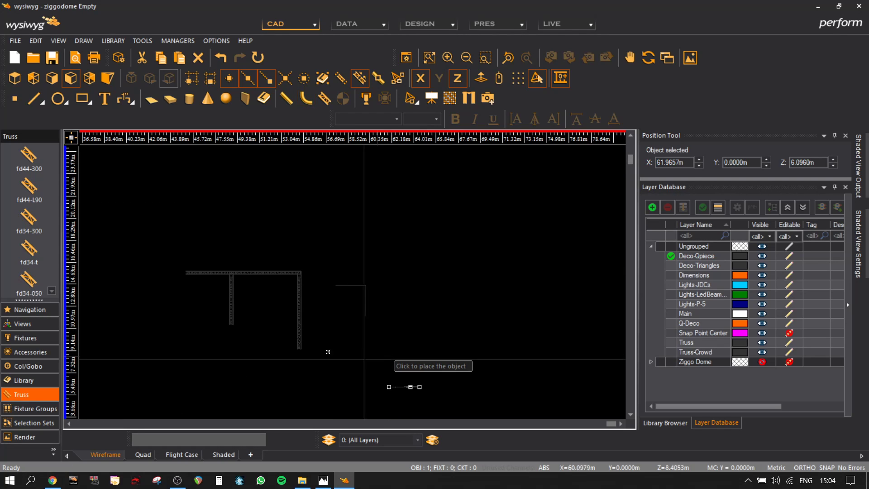
Rotate the flat curved pipe in the side view so that it stands upright.
{"action": "left_click", "coordinate": [52, 78]}
{"action": "scroll", "coordinate": [358, 369], "scroll_direction": "down", "scroll_amount": 1}
{"action": "scroll", "coordinate": [358, 370], "scroll_direction": "down", "scroll_amount": 5}
{"action": "scroll", "coordinate": [402, 322], "scroll_direction": "down", "scroll_amount": 2}
{"action": "scroll", "coordinate": [392, 322], "scroll_direction": "up", "scroll_amount": 5}
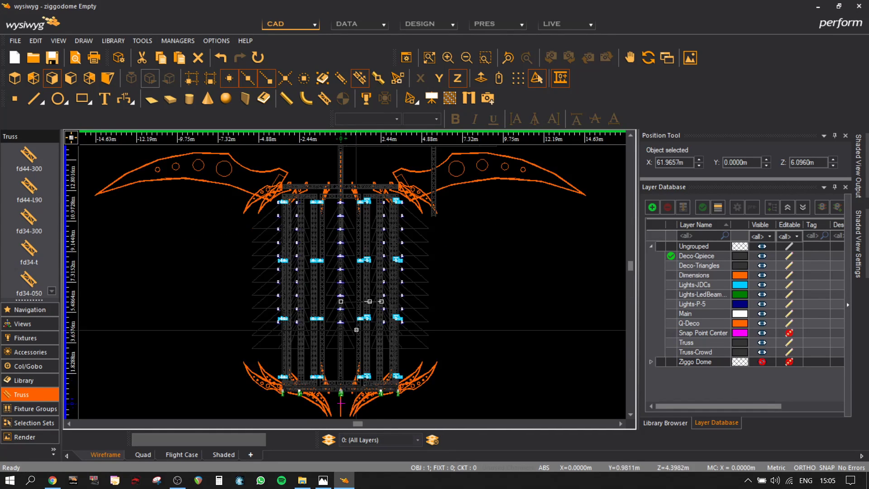
{"action": "scroll", "coordinate": [360, 322], "scroll_direction": "up", "scroll_amount": 2}
{"action": "key", "text": "ctrl+c"}
{"action": "left_click", "coordinate": [383, 283]}
{"action": "left_click", "coordinate": [392, 362]}
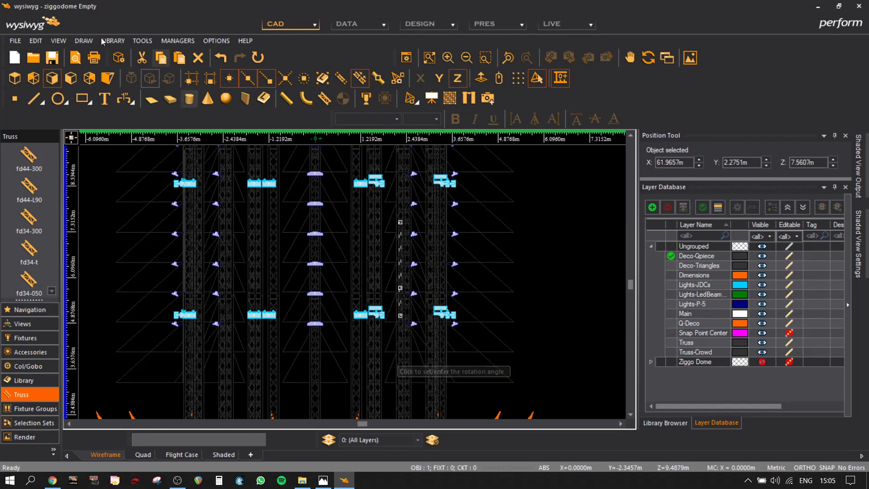
Rotate the curved pipe in the front view so it forms the upper-right quarter of a circle.
{"action": "left_click", "coordinate": [71, 85]}
{"action": "scroll", "coordinate": [398, 342], "scroll_direction": "up", "scroll_amount": 1}
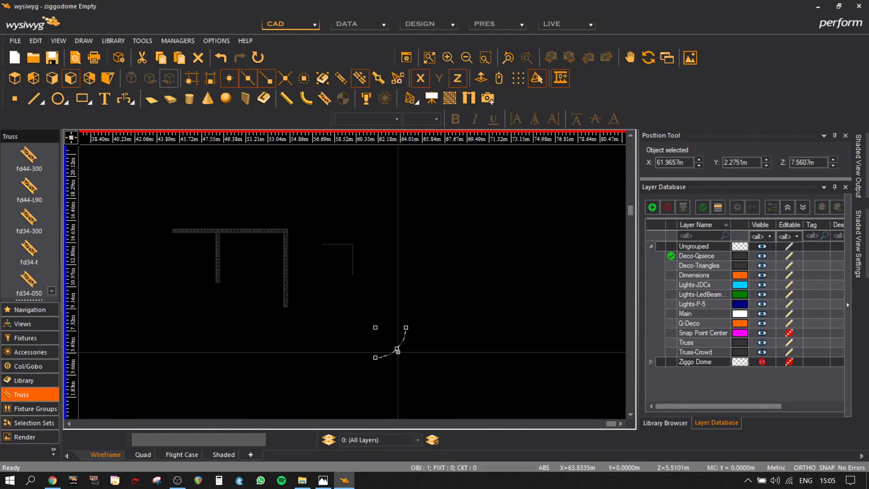
{"action": "key", "text": "ctrl+c"}
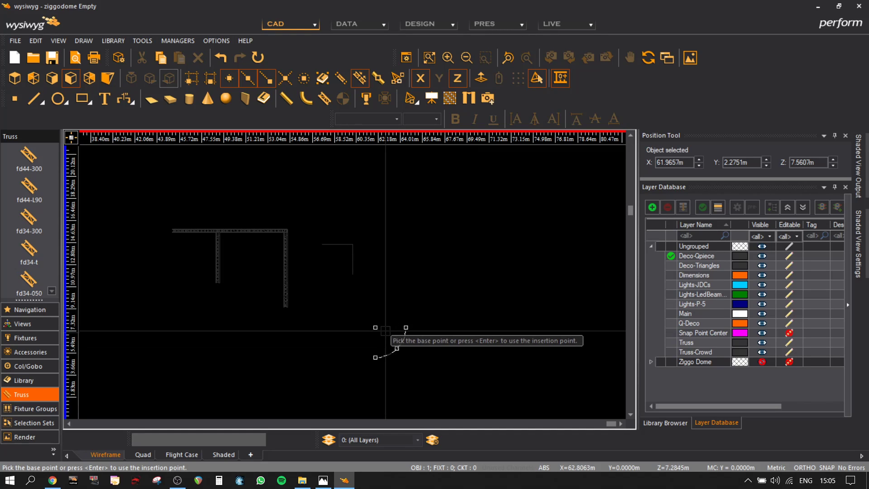
{"action": "left_click", "coordinate": [393, 307]}
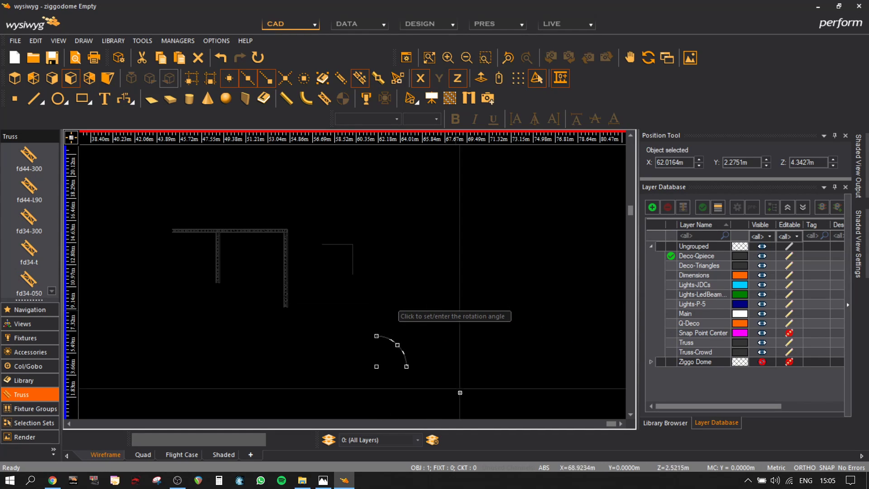
{"action": "left_click", "coordinate": [407, 368]}
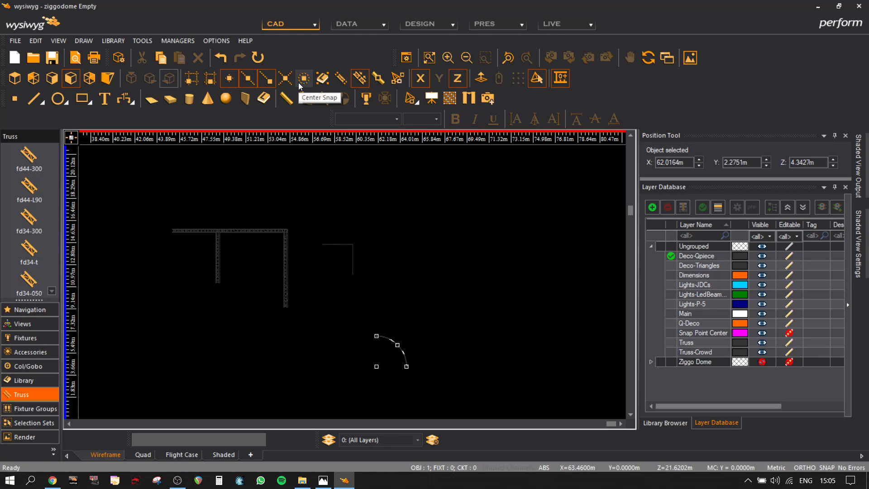
{"action": "scroll", "coordinate": [381, 357], "scroll_direction": "up", "scroll_amount": 5}
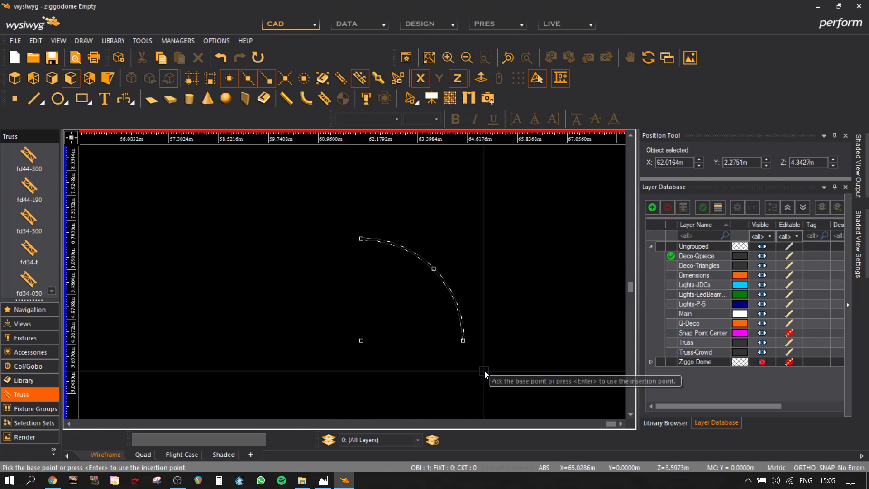
{"action": "left_click", "coordinate": [307, 80]}
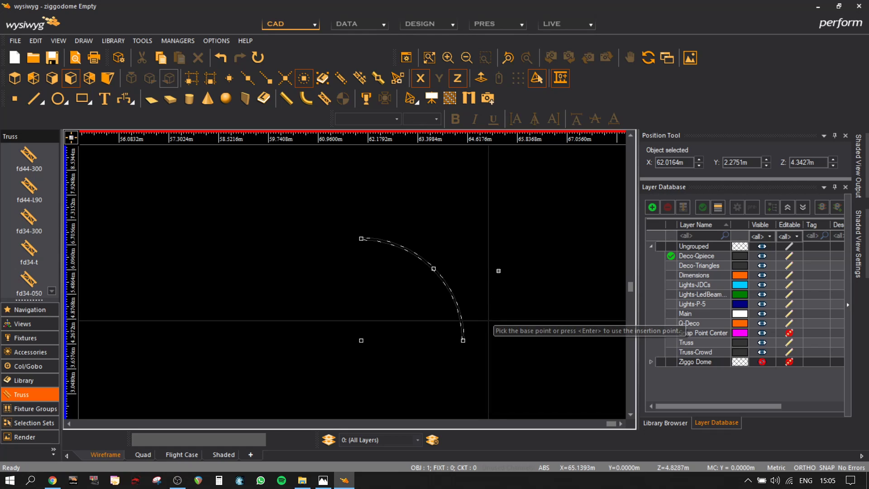
{"action": "key", "text": "Escape"}
{"action": "left_click_drag", "start_coordinate": [518, 363], "coordinate": [275, 208]}
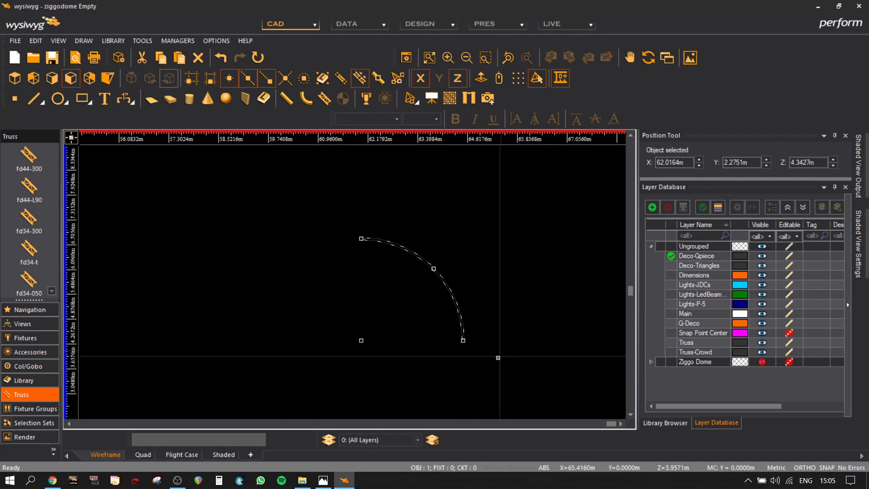
Move the curved pipe by its lower end onto the lower end of the L-shaped line's vertical segment.
{"action": "key", "text": "ctrl+c"}
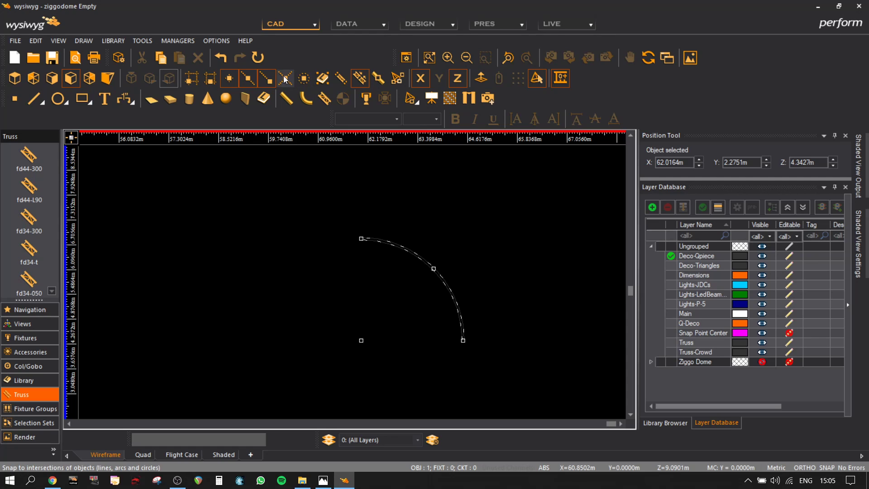
{"action": "left_click", "coordinate": [304, 78]}
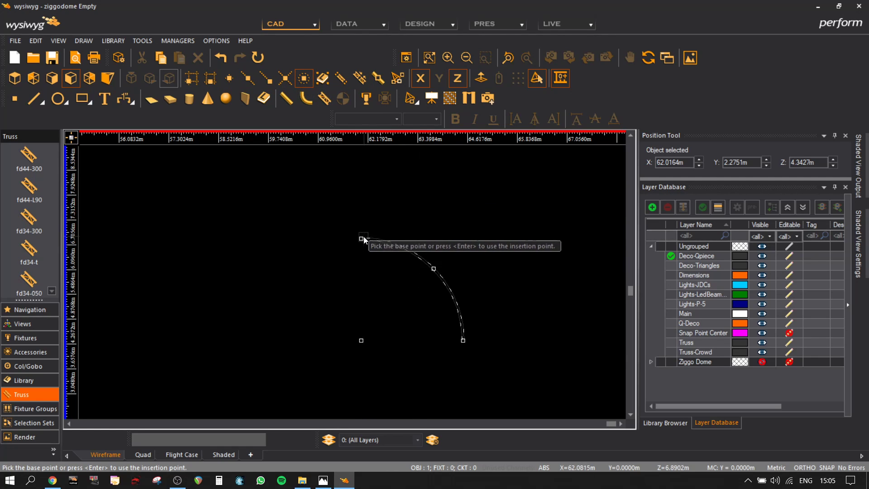
{"action": "scroll", "coordinate": [439, 309], "scroll_direction": "down", "scroll_amount": 2}
{"action": "scroll", "coordinate": [446, 329], "scroll_direction": "up", "scroll_amount": 5}
{"action": "scroll", "coordinate": [484, 281], "scroll_direction": "up", "scroll_amount": 3}
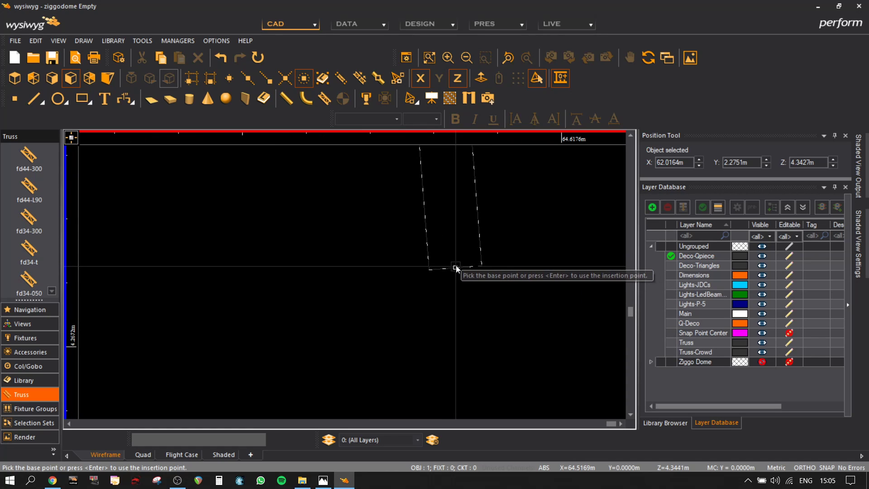
{"action": "left_click", "coordinate": [455, 266]}
{"action": "scroll", "coordinate": [395, 357], "scroll_direction": "down", "scroll_amount": 10}
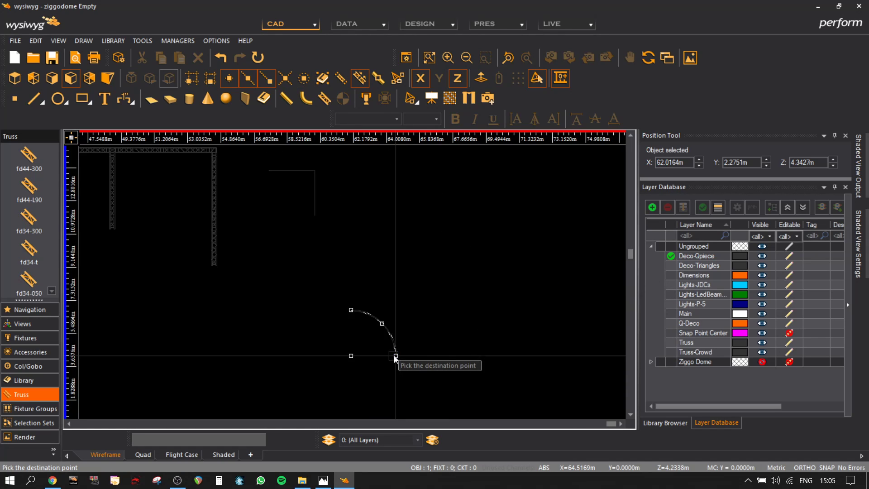
{"action": "middle_click_drag", "start_coordinate": [388, 262], "coordinate": [390, 372]}
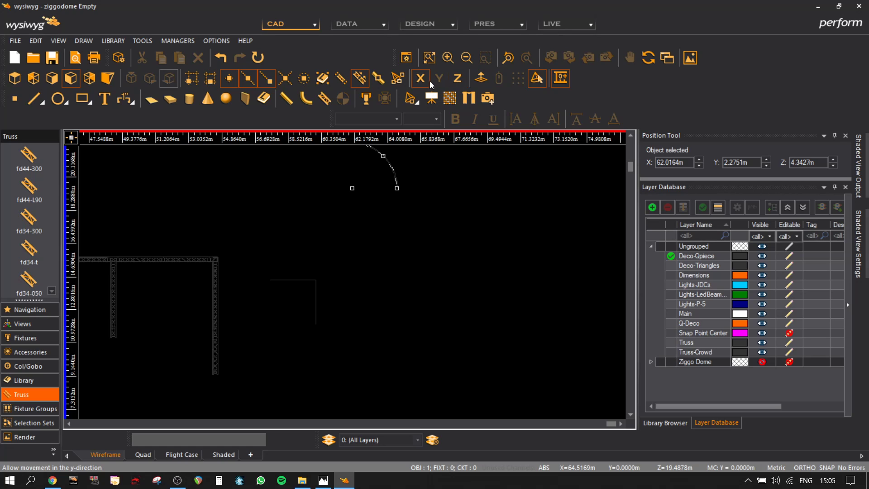
{"action": "scroll", "coordinate": [313, 322], "scroll_direction": "up", "scroll_amount": 5}
{"action": "left_click", "coordinate": [315, 337]}
{"action": "scroll", "coordinate": [317, 336], "scroll_direction": "down", "scroll_amount": 2}
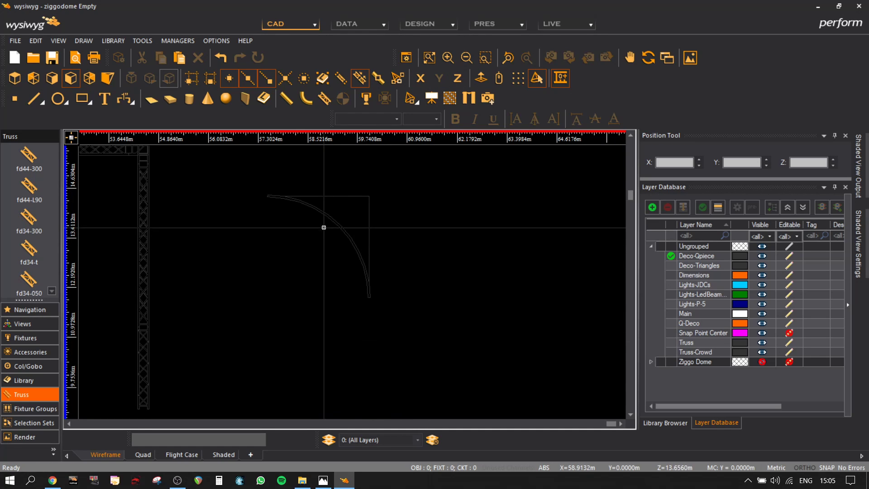
{"action": "left_click", "coordinate": [342, 228]}
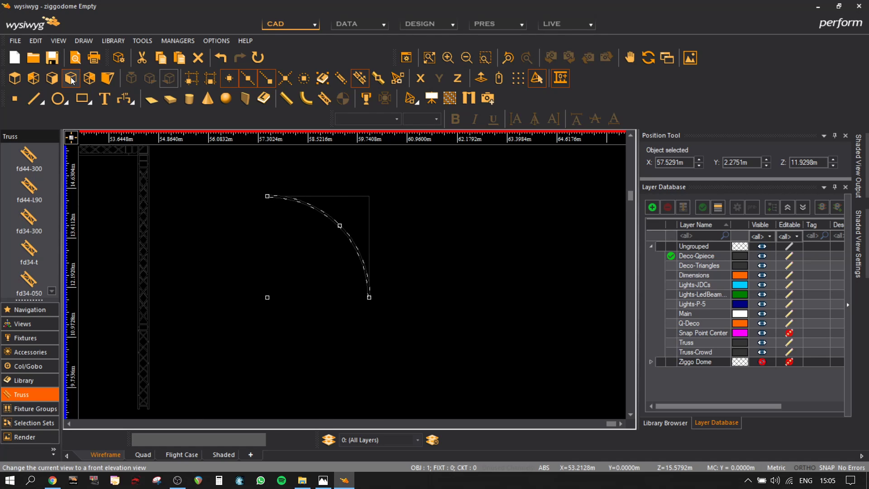
{"action": "left_click", "coordinate": [15, 78]}
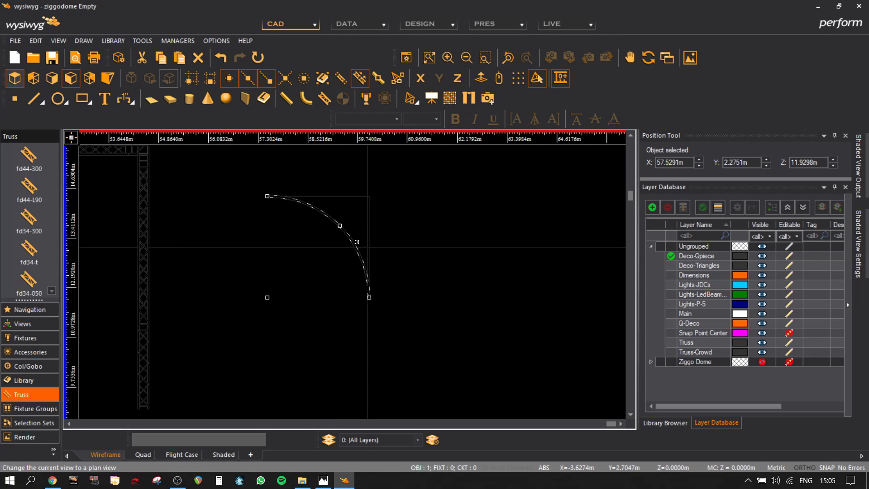
{"action": "scroll", "coordinate": [357, 242], "scroll_direction": "down", "scroll_amount": 10}
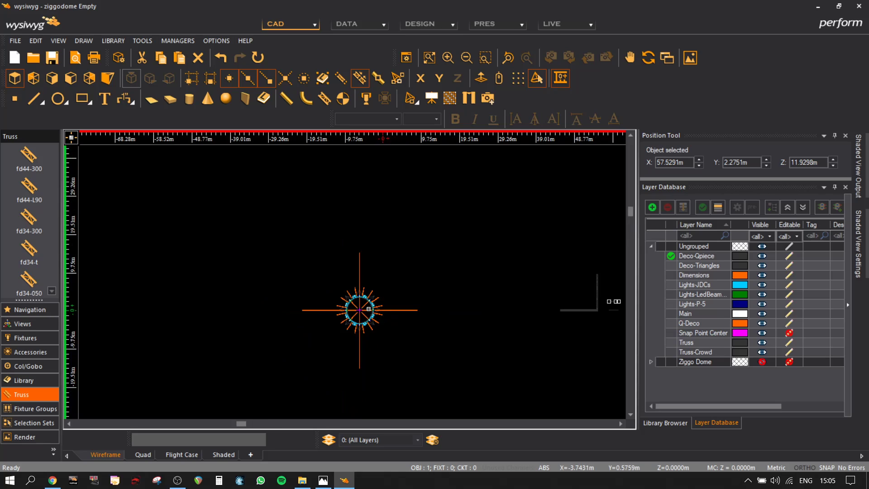
{"action": "scroll", "coordinate": [411, 293], "scroll_direction": "up", "scroll_amount": 10}
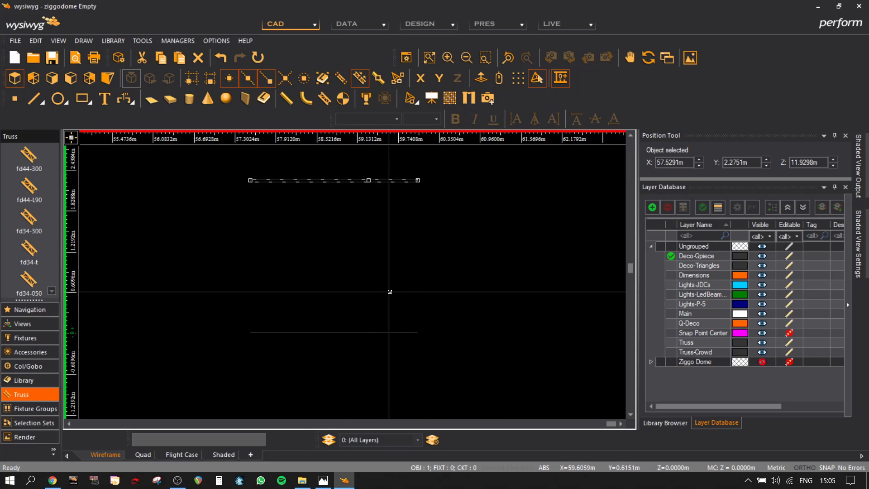
{"action": "key", "text": "m"}
{"action": "scroll", "coordinate": [370, 181], "scroll_direction": "up", "scroll_amount": 3}
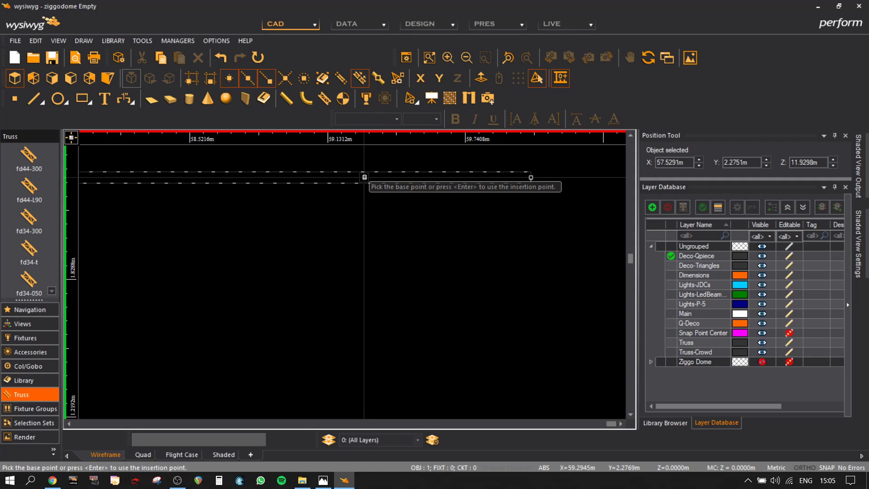
{"action": "scroll", "coordinate": [528, 178], "scroll_direction": "up", "scroll_amount": 3}
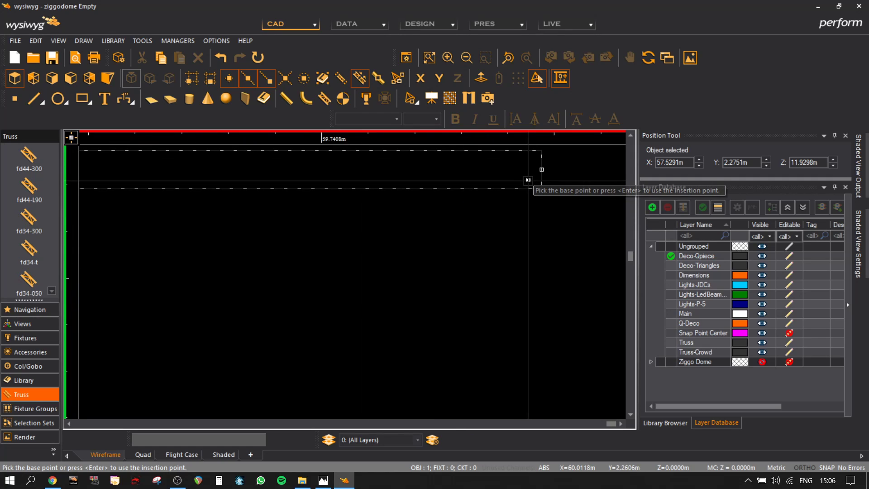
{"action": "left_click", "coordinate": [378, 77]}
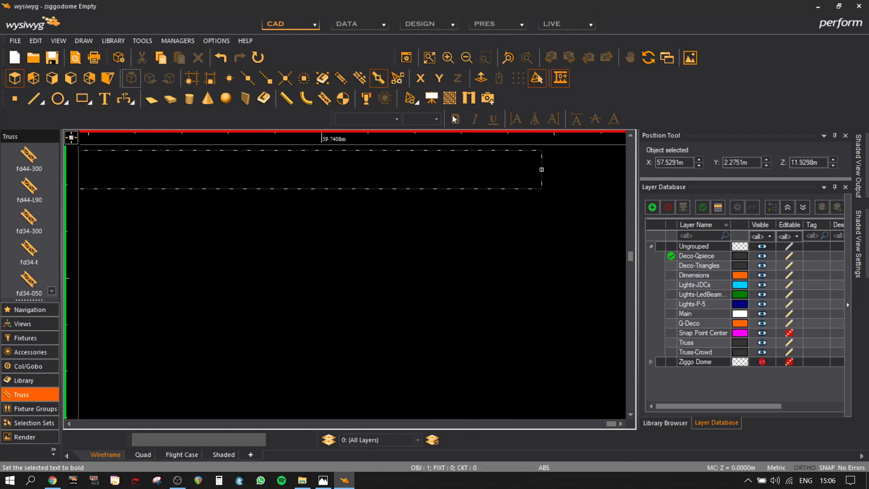
{"action": "left_click", "coordinate": [75, 81]}
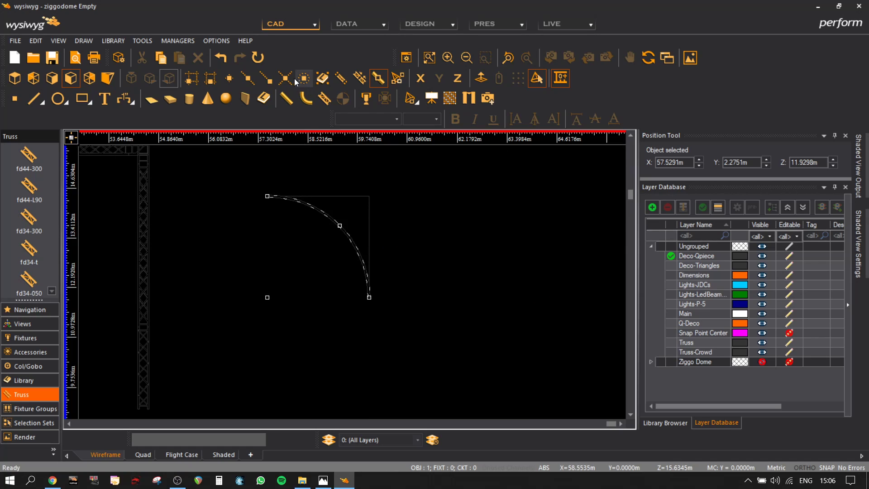
Try to move the curved pipe in plan view by its end point, along Y only, onto the L-shaped line.
{"action": "left_click", "coordinate": [267, 78]}
{"action": "scroll", "coordinate": [368, 295], "scroll_direction": "up", "scroll_amount": 1}
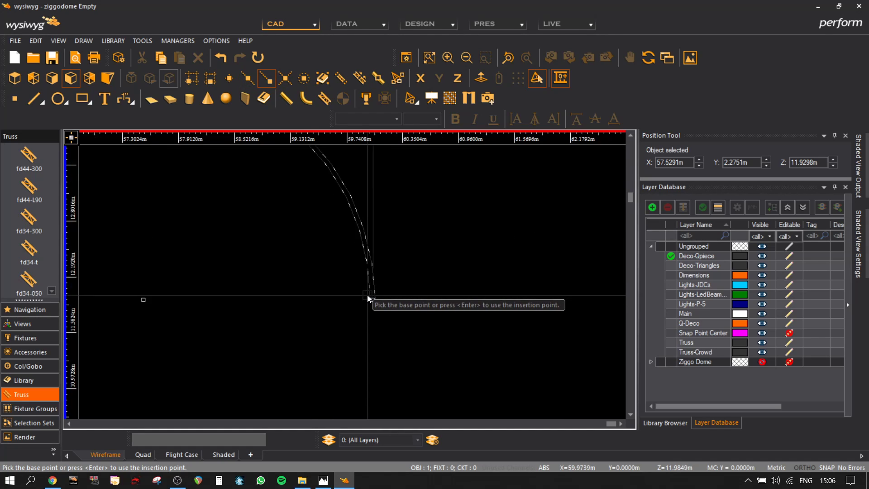
{"action": "scroll", "coordinate": [372, 297], "scroll_direction": "down", "scroll_amount": 2}
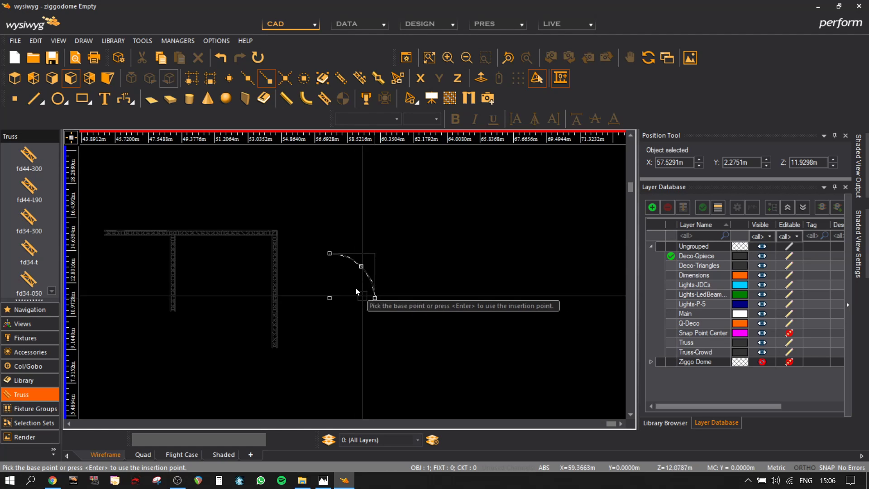
{"action": "left_click", "coordinate": [15, 78]}
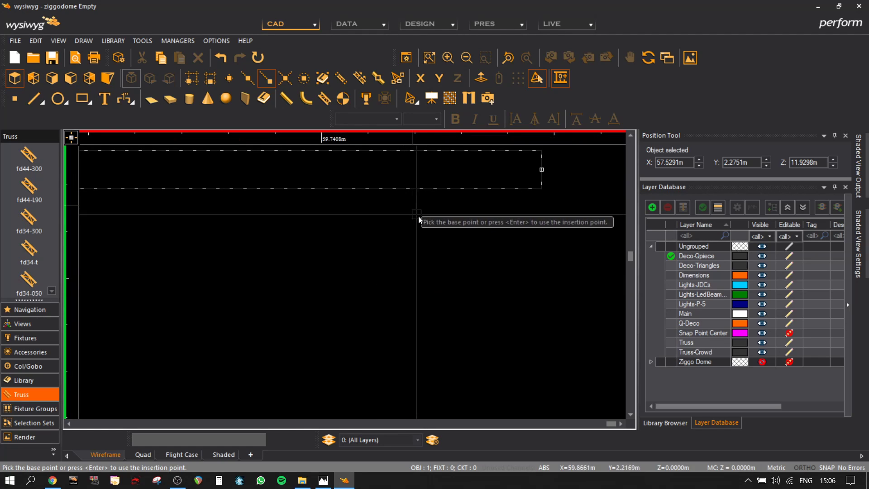
{"action": "left_click", "coordinate": [542, 170]}
{"action": "scroll", "coordinate": [538, 324], "scroll_direction": "down", "scroll_amount": 2}
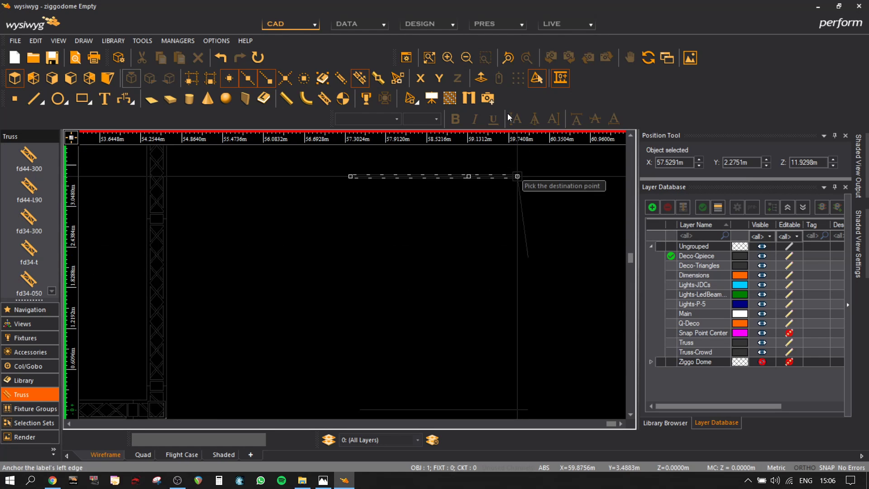
{"action": "left_click", "coordinate": [444, 82]}
{"action": "scroll", "coordinate": [447, 338], "scroll_direction": "down", "scroll_amount": 1}
{"action": "middle_click_drag", "start_coordinate": [447, 353], "coordinate": [448, 277]}
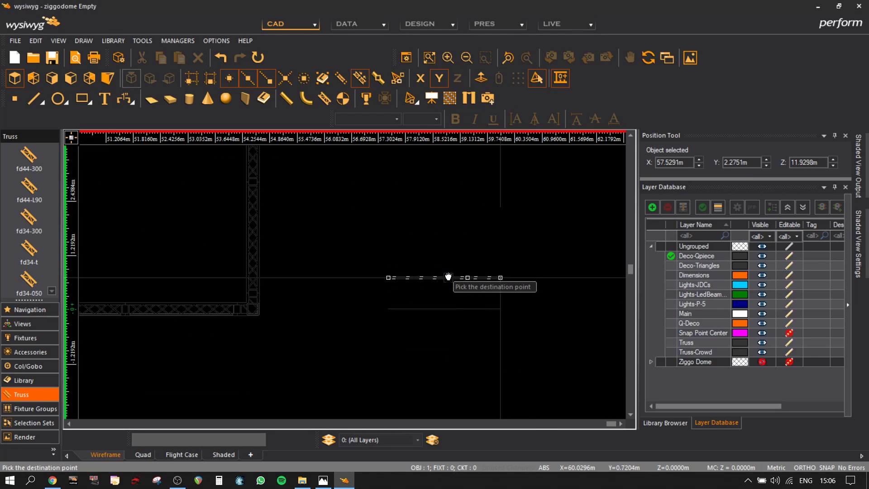
Cancel the pipe move and delete the curved pipe together with the L-shaped line.
{"action": "left_click", "coordinate": [449, 208]}
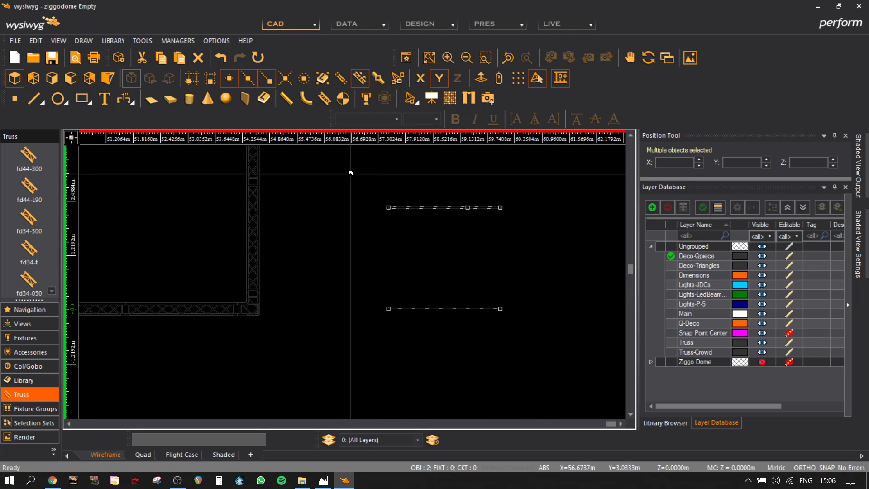
{"action": "left_click", "coordinate": [8, 94]}
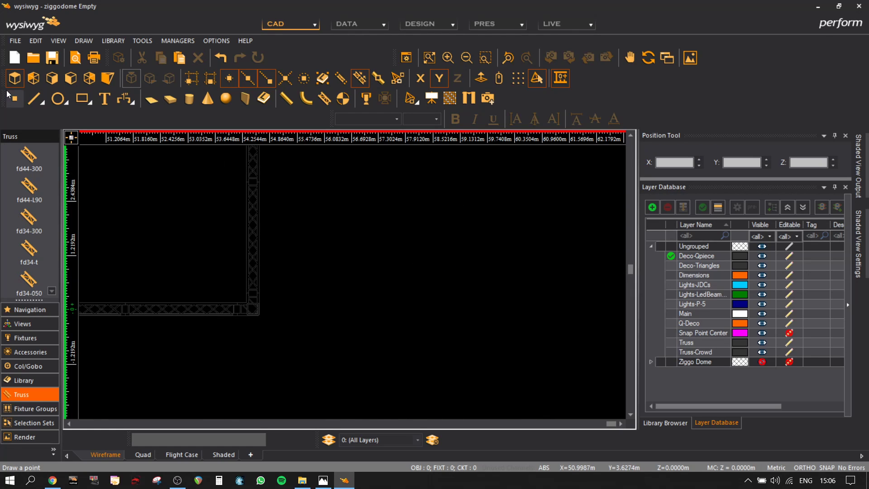
Add the user-defined insertable Q dance Deco triangle to the drawing.
{"action": "left_click", "coordinate": [14, 41]}
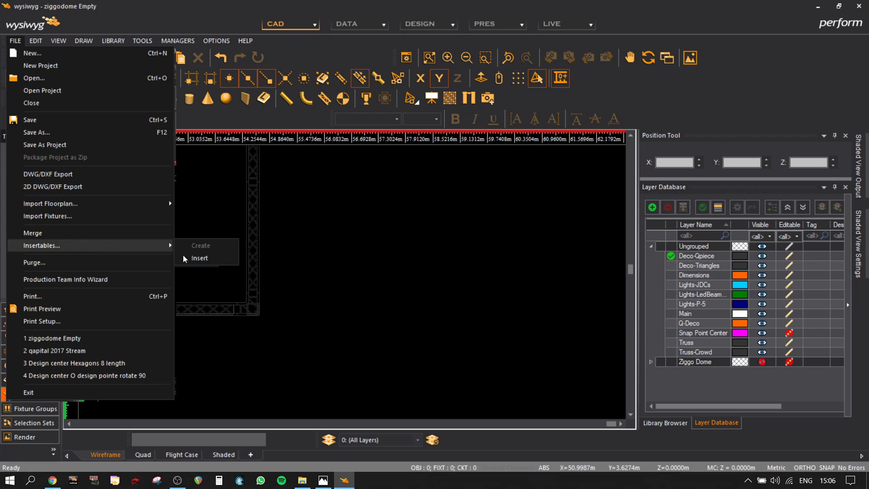
{"action": "left_click", "coordinate": [200, 257]}
{"action": "scroll", "coordinate": [393, 255], "scroll_direction": "down", "scroll_amount": 10}
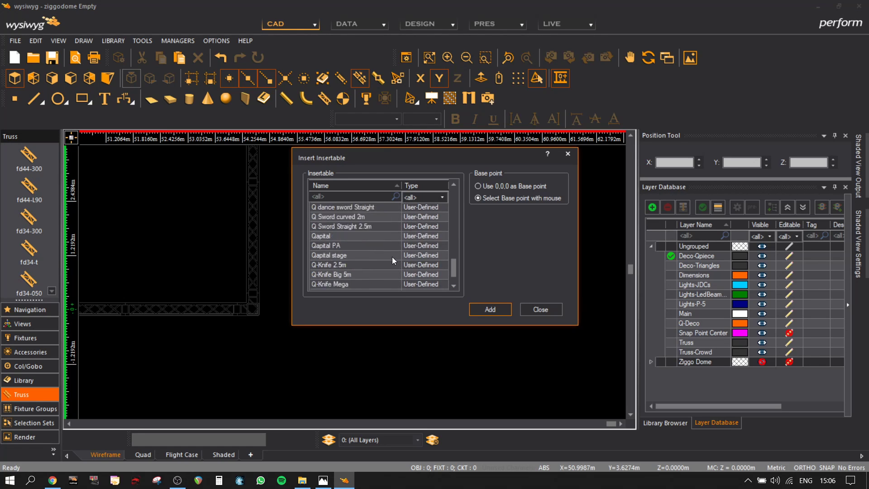
{"action": "scroll", "coordinate": [379, 248], "scroll_direction": "up", "scroll_amount": 1}
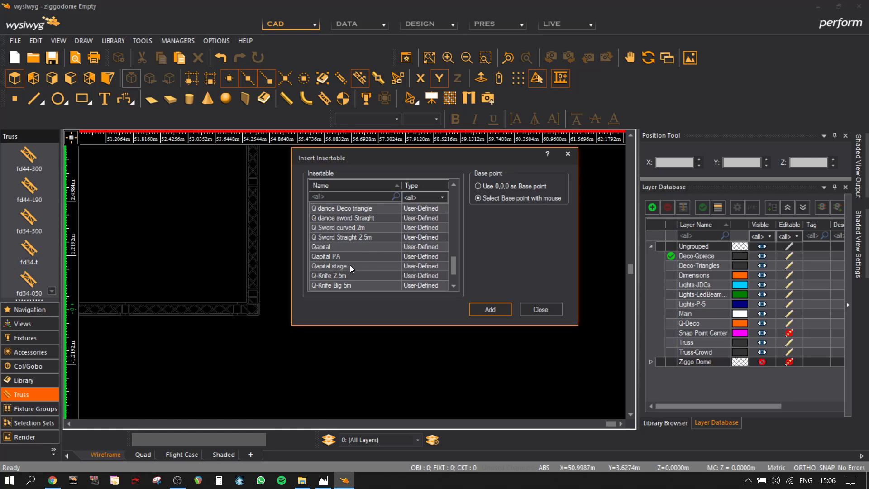
{"action": "scroll", "coordinate": [350, 266], "scroll_direction": "up", "scroll_amount": 1}
{"action": "left_click", "coordinate": [351, 238]}
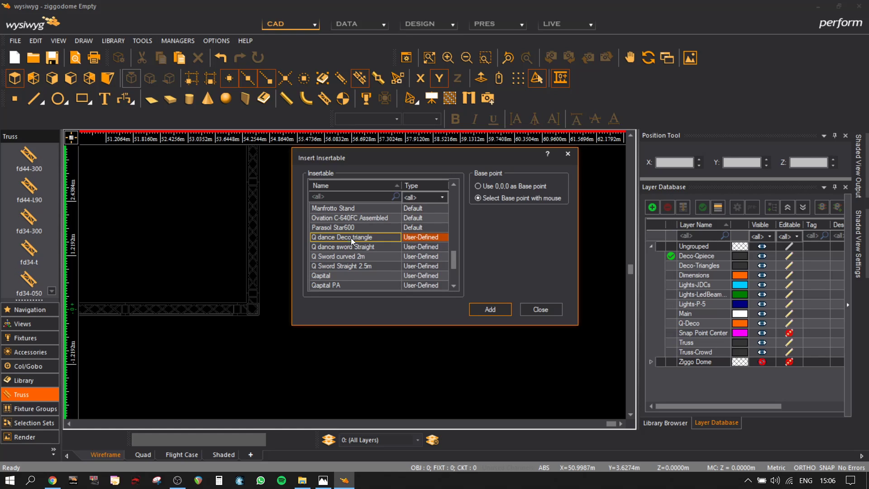
{"action": "left_click", "coordinate": [490, 309]}
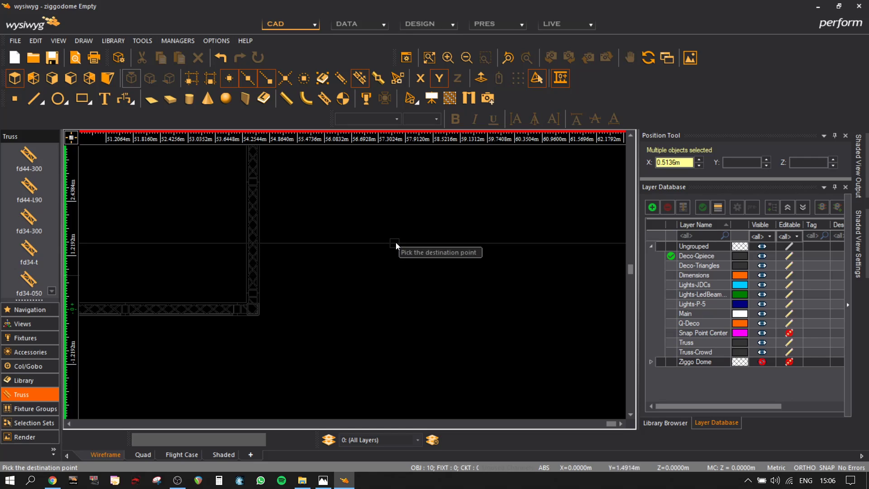
Place the inserted deco triangle in the isometric view, in the empty space beside the crowd truss.
{"action": "scroll", "coordinate": [399, 271], "scroll_direction": "down", "scroll_amount": 8}
{"action": "middle_click_drag", "start_coordinate": [321, 284], "coordinate": [398, 294]}
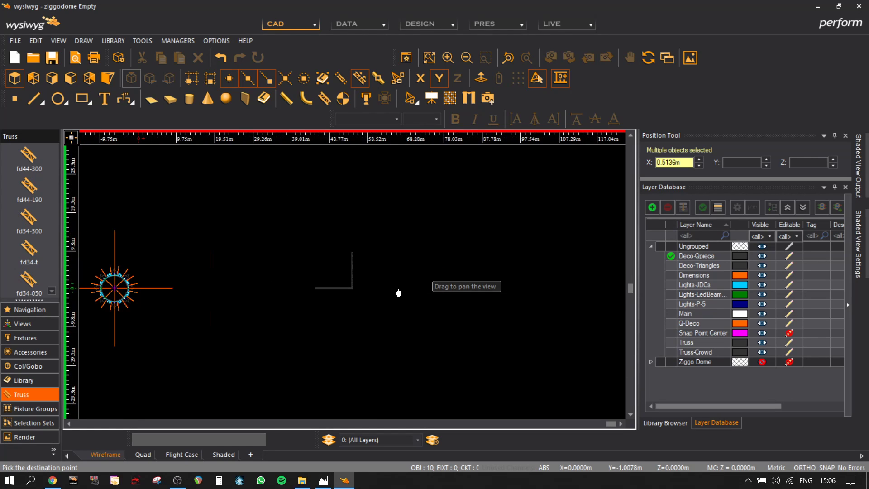
{"action": "scroll", "coordinate": [398, 294], "scroll_direction": "down", "scroll_amount": 1}
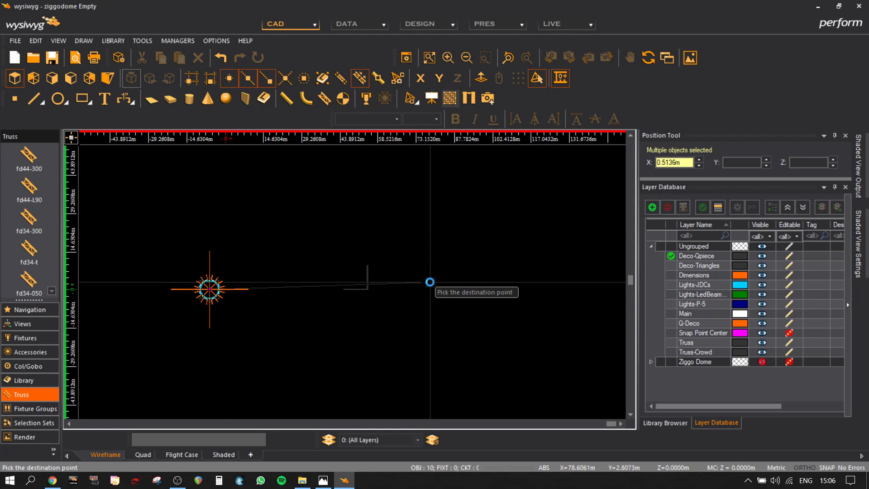
{"action": "scroll", "coordinate": [388, 291], "scroll_direction": "up", "scroll_amount": 3}
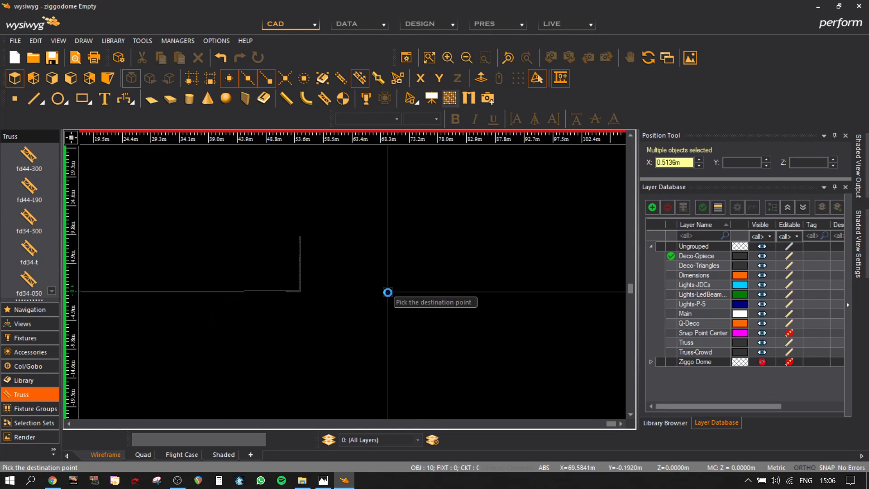
{"action": "left_click", "coordinate": [107, 79]}
{"action": "scroll", "coordinate": [426, 317], "scroll_direction": "down", "scroll_amount": 3}
{"action": "middle_click_drag", "start_coordinate": [433, 283], "coordinate": [354, 129]}
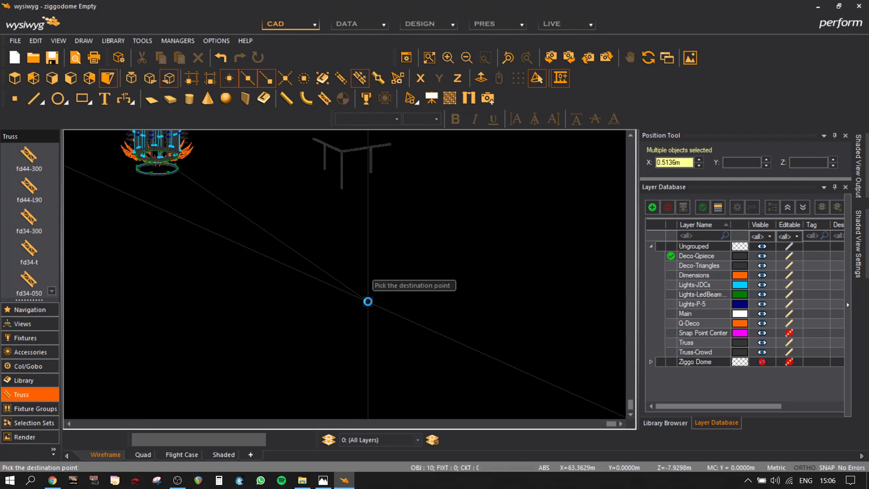
{"action": "scroll", "coordinate": [368, 299], "scroll_direction": "down", "scroll_amount": 3}
{"action": "scroll", "coordinate": [221, 259], "scroll_direction": "up", "scroll_amount": 4}
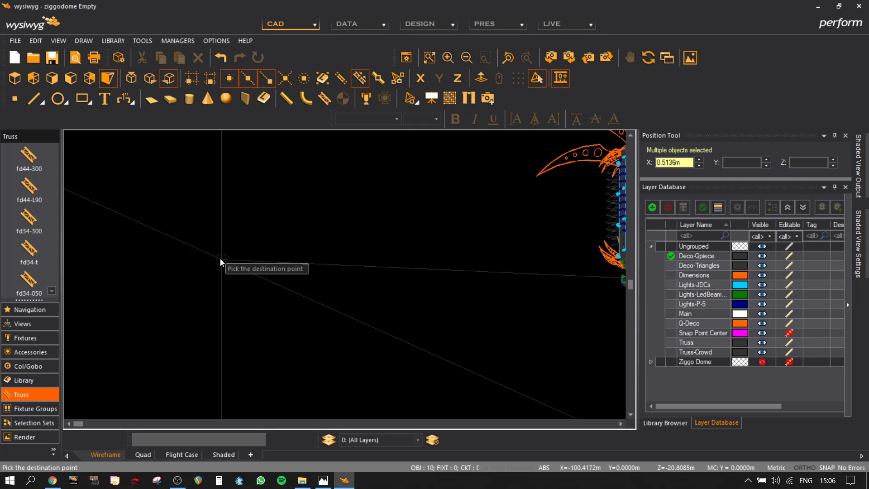
{"action": "scroll", "coordinate": [273, 281], "scroll_direction": "down", "scroll_amount": 1}
{"action": "middle_click_drag", "start_coordinate": [274, 281], "coordinate": [2, 217]}
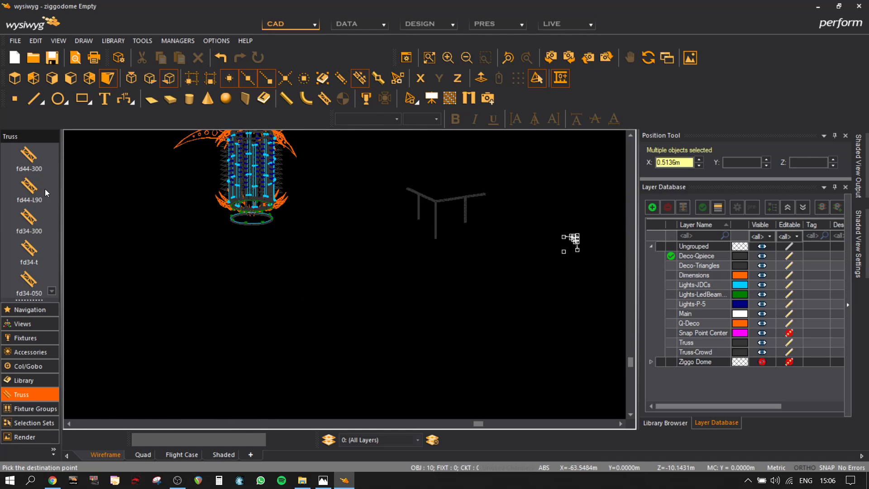
{"action": "left_click", "coordinate": [85, 195]}
Assign all pipes of the inserted deco triangle to the Deco-Qpiece layer, replacing their current layer assignment.
{"action": "middle_click_drag", "start_coordinate": [435, 240], "coordinate": [202, 241]}
{"action": "scroll", "coordinate": [312, 251], "scroll_direction": "up", "scroll_amount": 4}
{"action": "left_click_drag", "start_coordinate": [469, 227], "coordinate": [367, 242]}
{"action": "scroll", "coordinate": [423, 218], "scroll_direction": "up", "scroll_amount": 4}
{"action": "left_click", "coordinate": [468, 246]}
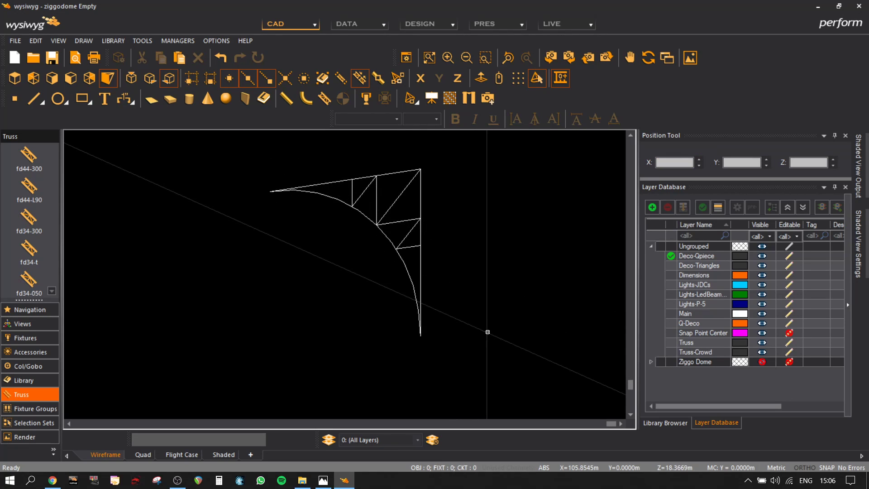
{"action": "scroll", "coordinate": [501, 351], "scroll_direction": "down", "scroll_amount": 1}
{"action": "left_click_drag", "start_coordinate": [501, 362], "coordinate": [283, 183]}
{"action": "right_click", "coordinate": [284, 182]}
{"action": "left_click", "coordinate": [385, 8]}
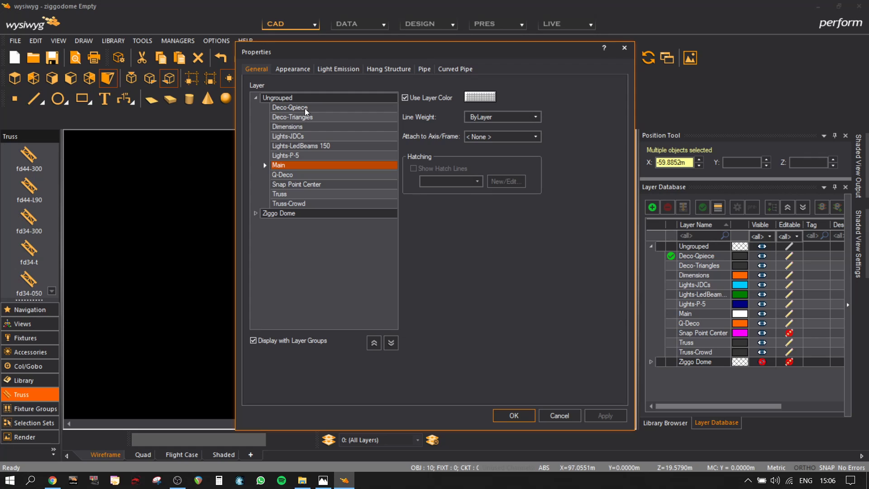
{"action": "left_click", "coordinate": [299, 107]}
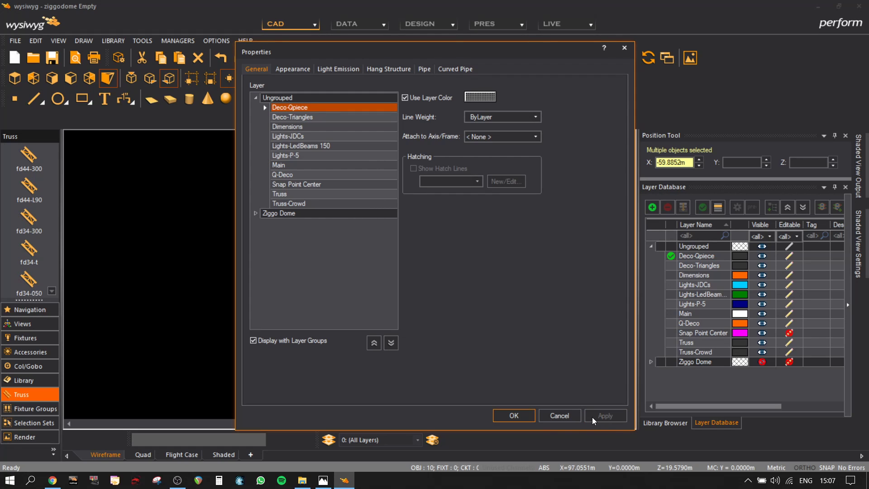
{"action": "left_click", "coordinate": [532, 413]}
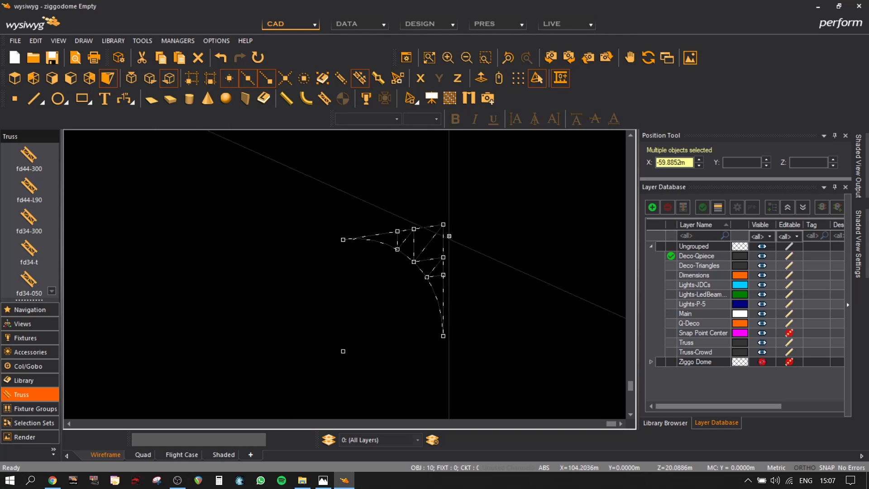
Examine the custom color of the deco triangle's Curved Pipe and Pipe elements in their appearance properties.
{"action": "scroll", "coordinate": [441, 230], "scroll_direction": "up", "scroll_amount": 3}
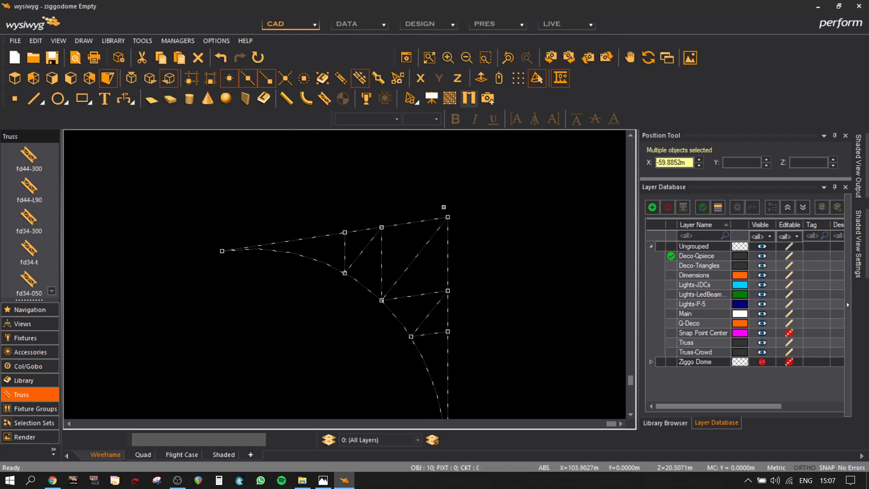
{"action": "right_click", "coordinate": [450, 191]}
{"action": "left_click", "coordinate": [462, 6]}
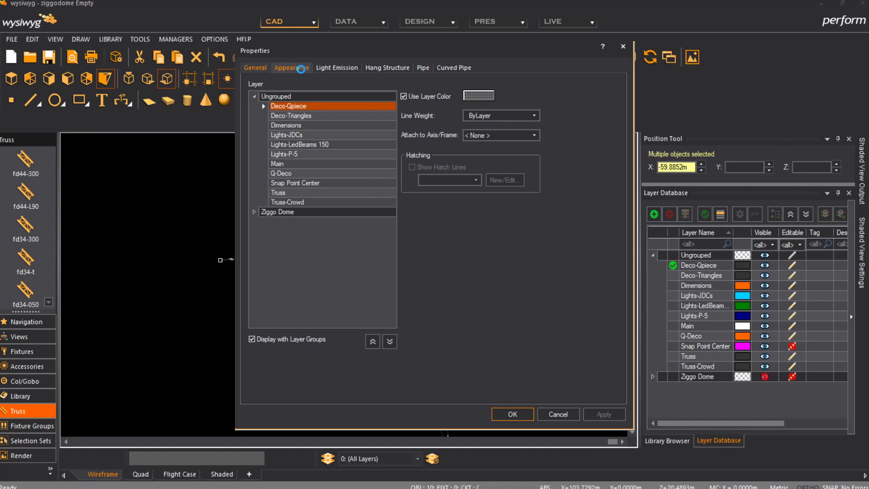
{"action": "left_click", "coordinate": [301, 69]}
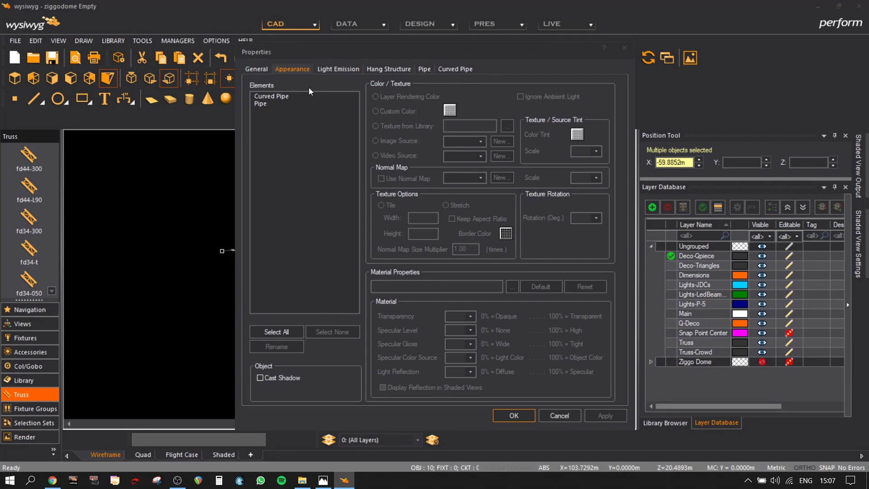
{"action": "left_click", "coordinate": [273, 333]}
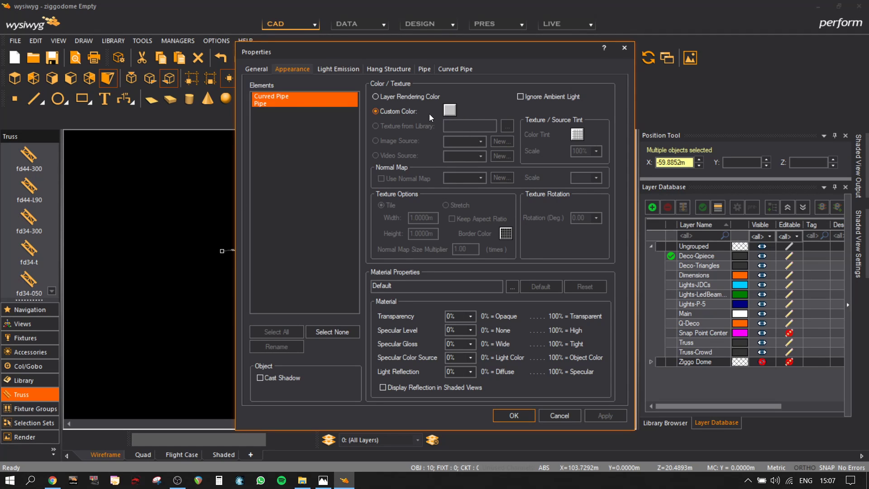
{"action": "left_click", "coordinate": [449, 110]}
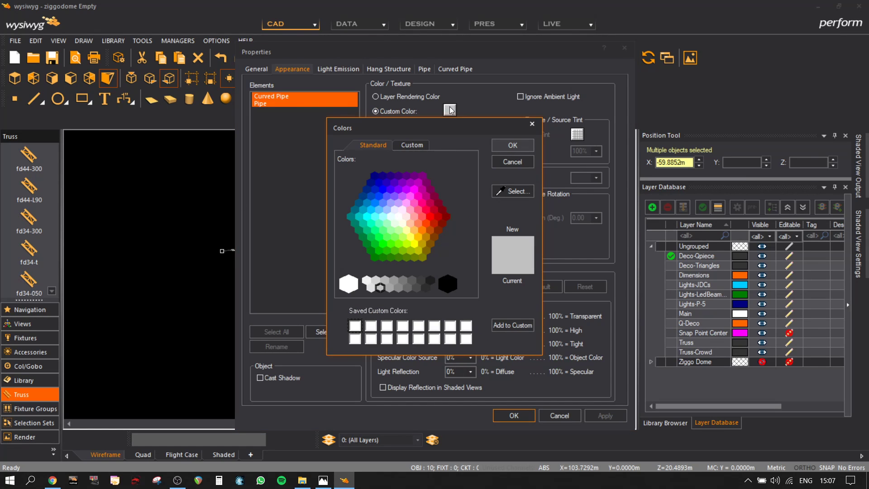
{"action": "left_click", "coordinate": [533, 124]}
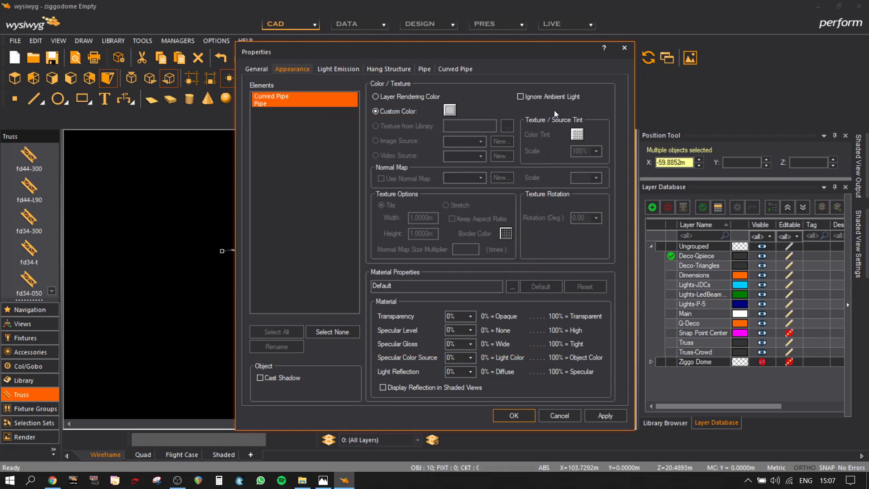
{"action": "left_click", "coordinate": [624, 48]}
In plan view, move the deco triangle by its pipe end along X only, onto the chord of the crowd truss arm running along Y.
{"action": "scroll", "coordinate": [453, 179], "scroll_direction": "down", "scroll_amount": 6}
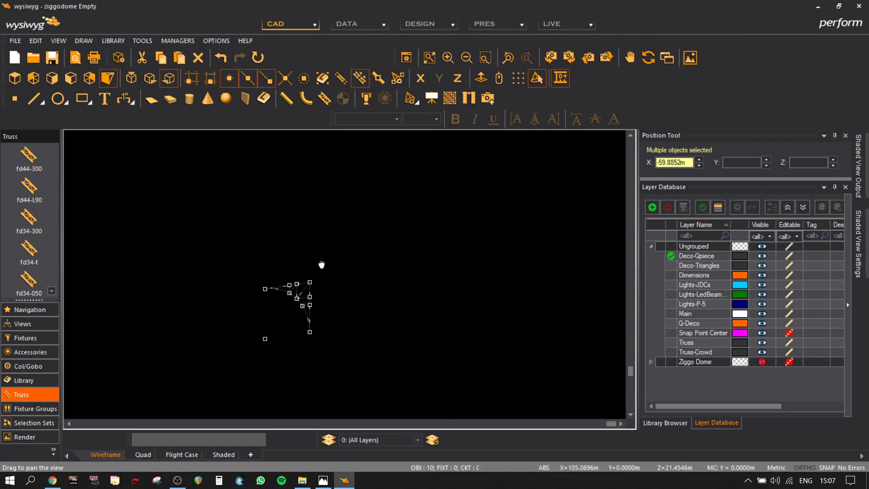
{"action": "scroll", "coordinate": [344, 241], "scroll_direction": "up", "scroll_amount": 2}
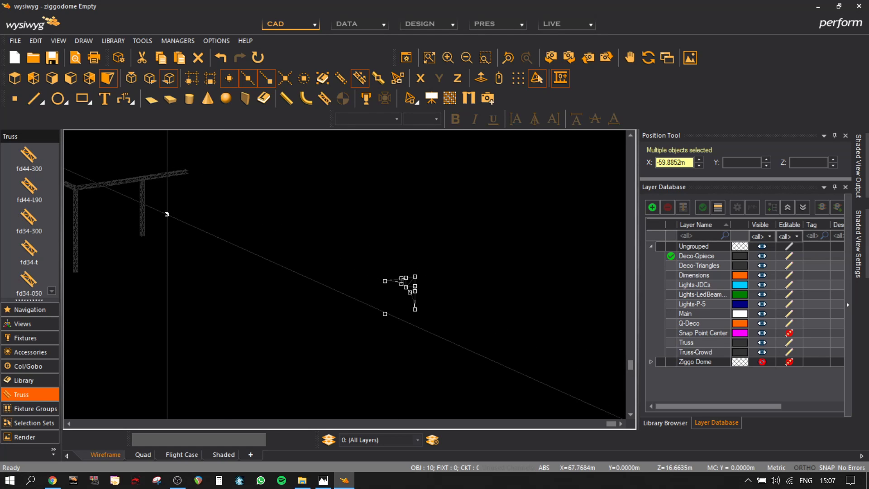
{"action": "left_click", "coordinate": [20, 80]}
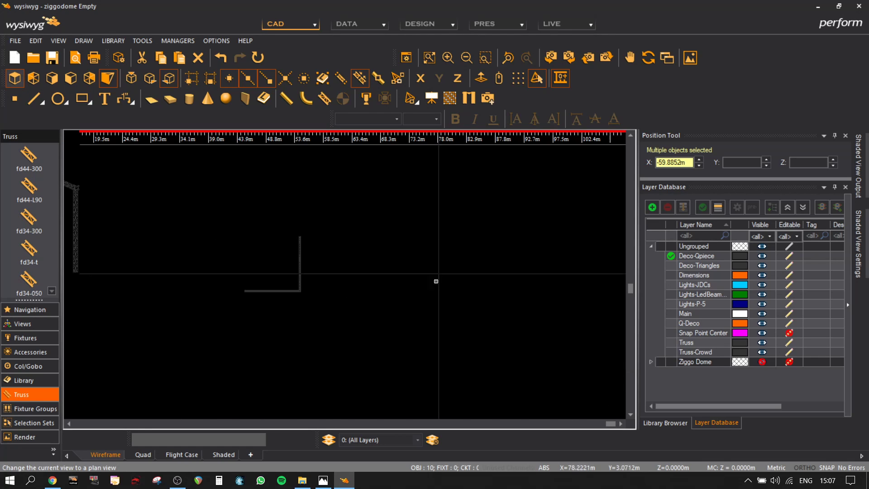
{"action": "scroll", "coordinate": [356, 325], "scroll_direction": "down", "scroll_amount": 2}
{"action": "scroll", "coordinate": [264, 244], "scroll_direction": "up", "scroll_amount": 6}
{"action": "scroll", "coordinate": [272, 308], "scroll_direction": "up", "scroll_amount": 5}
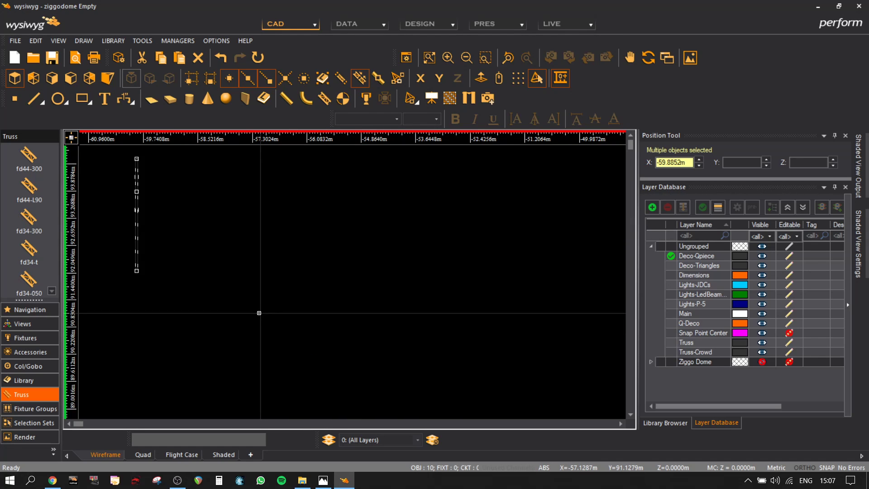
{"action": "scroll", "coordinate": [133, 272], "scroll_direction": "up", "scroll_amount": 3}
{"action": "key", "text": "ctrl+c"}
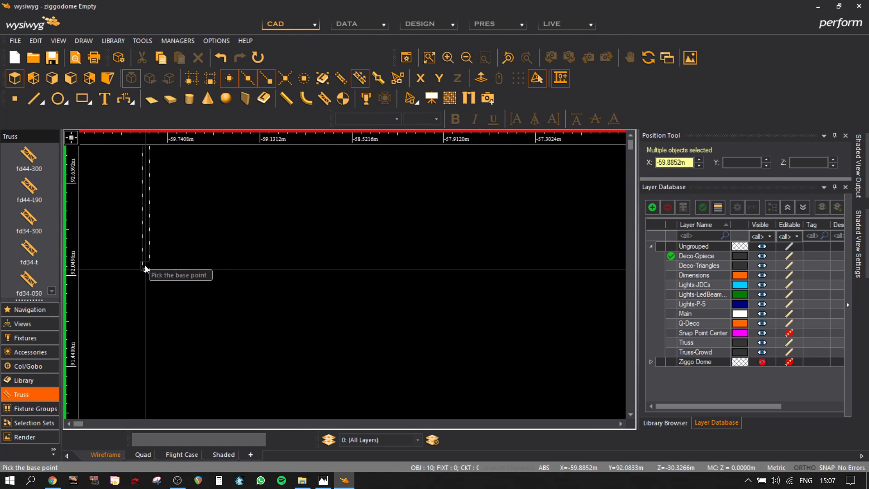
{"action": "left_click", "coordinate": [146, 270]}
{"action": "scroll", "coordinate": [286, 342], "scroll_direction": "down", "scroll_amount": 6}
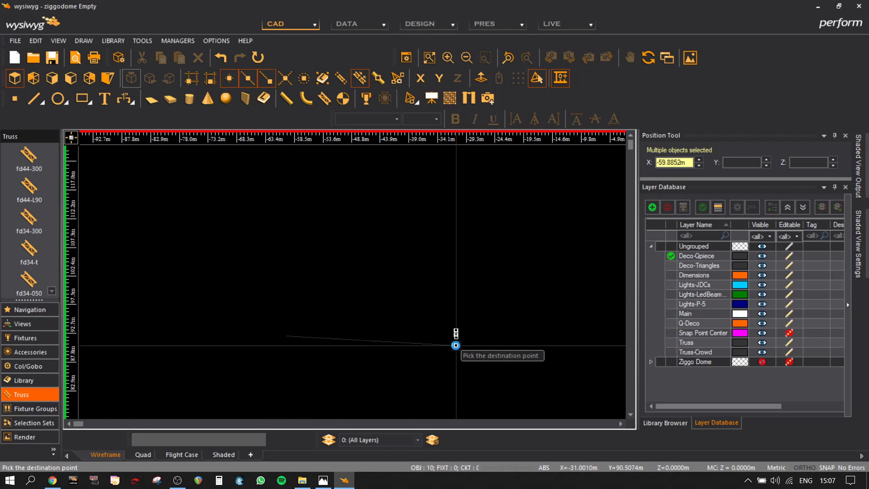
{"action": "left_click", "coordinate": [441, 83]}
{"action": "scroll", "coordinate": [472, 290], "scroll_direction": "down", "scroll_amount": 2}
{"action": "middle_click_drag", "start_coordinate": [472, 293], "coordinate": [324, 161]}
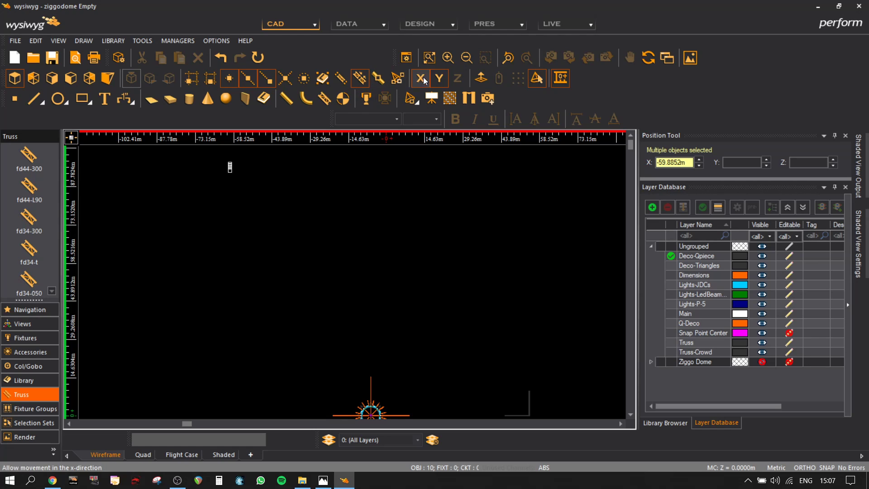
{"action": "middle_click_drag", "start_coordinate": [519, 323], "coordinate": [462, 264]}
{"action": "scroll", "coordinate": [478, 345], "scroll_direction": "up", "scroll_amount": 9}
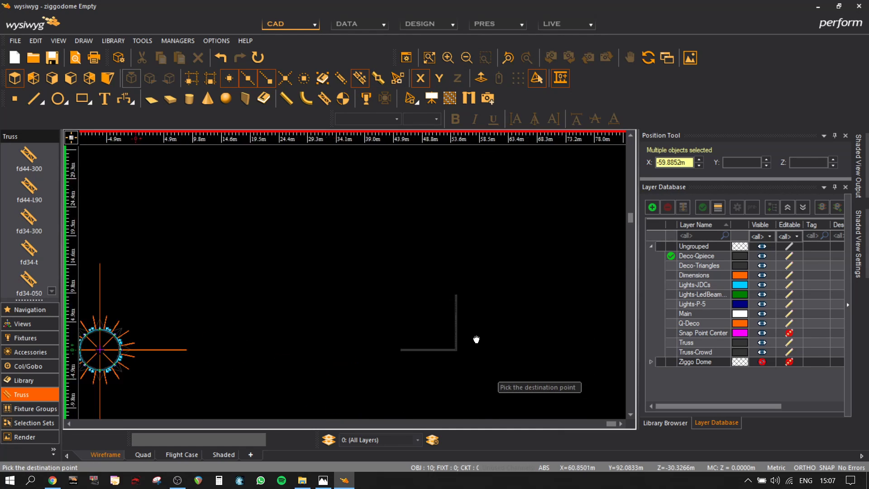
{"action": "middle_click_drag", "start_coordinate": [274, 322], "coordinate": [481, 341]}
{"action": "scroll", "coordinate": [351, 335], "scroll_direction": "up", "scroll_amount": 4}
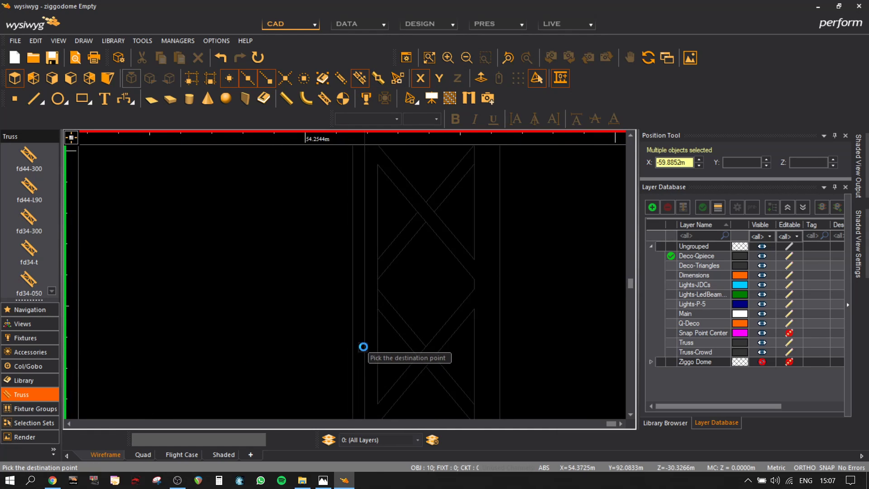
{"action": "left_click", "coordinate": [363, 346]}
In the side view, move the deco triangle by its upper corner along Z only, onto the lower chord of the crowd truss's horizontal beam.
{"action": "scroll", "coordinate": [500, 361], "scroll_direction": "down", "scroll_amount": 6}
{"action": "scroll", "coordinate": [493, 372], "scroll_direction": "down", "scroll_amount": 2}
{"action": "left_click", "coordinate": [53, 80]}
{"action": "scroll", "coordinate": [501, 285], "scroll_direction": "down", "scroll_amount": 5}
{"action": "middle_click_drag", "start_coordinate": [514, 284], "coordinate": [188, 294]}
{"action": "scroll", "coordinate": [420, 292], "scroll_direction": "down", "scroll_amount": 2}
{"action": "scroll", "coordinate": [417, 312], "scroll_direction": "down", "scroll_amount": 2}
{"action": "scroll", "coordinate": [491, 353], "scroll_direction": "up", "scroll_amount": 5}
{"action": "key", "text": "ctrl+c"}
{"action": "scroll", "coordinate": [497, 242], "scroll_direction": "up", "scroll_amount": 4}
{"action": "left_click", "coordinate": [472, 341]}
{"action": "scroll", "coordinate": [262, 333], "scroll_direction": "down", "scroll_amount": 4}
{"action": "middle_click_drag", "start_coordinate": [184, 305], "coordinate": [419, 314]}
{"action": "left_click", "coordinate": [462, 176]}
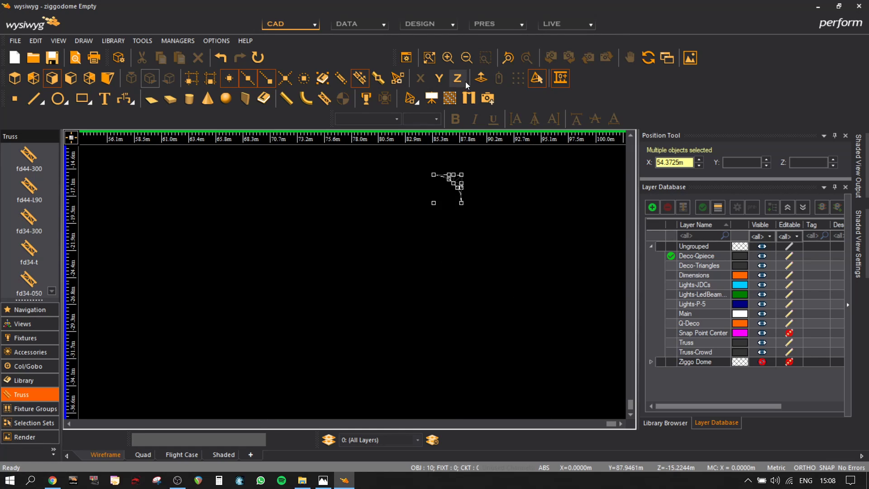
{"action": "left_click", "coordinate": [456, 77]}
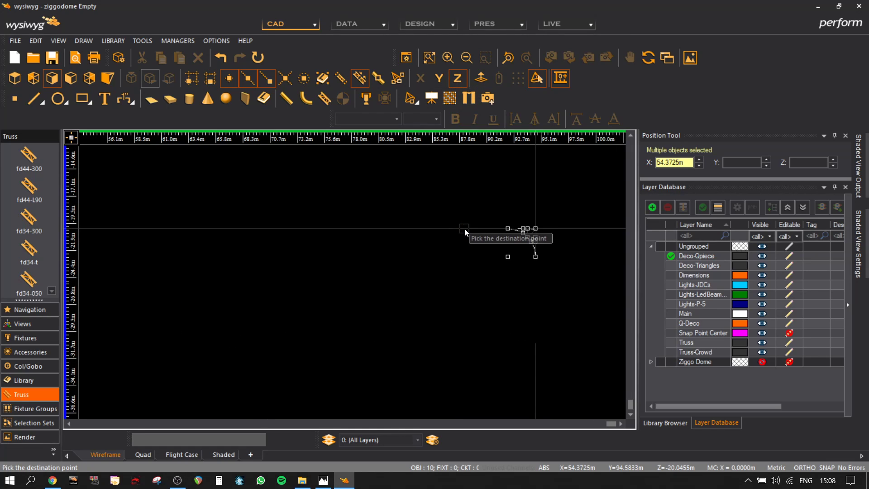
{"action": "middle_click_drag", "start_coordinate": [474, 212], "coordinate": [613, 417]}
{"action": "scroll", "coordinate": [373, 254], "scroll_direction": "down", "scroll_amount": 2}
{"action": "middle_click_drag", "start_coordinate": [276, 225], "coordinate": [435, 285]}
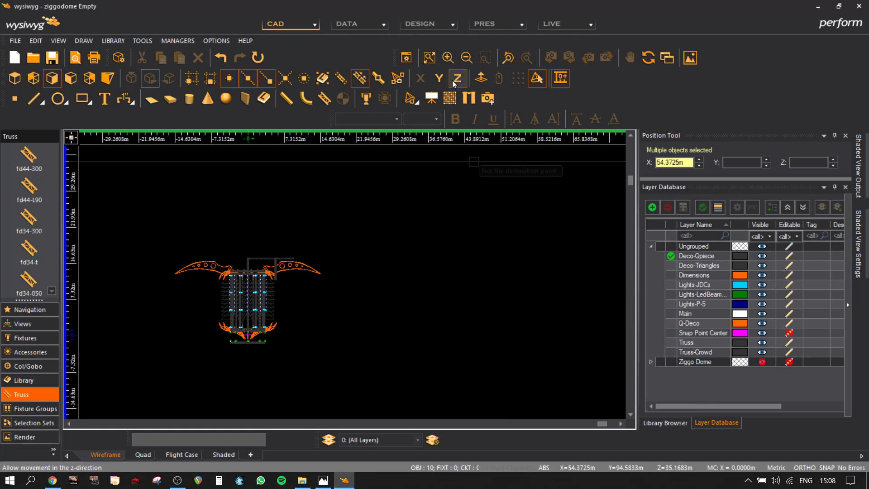
{"action": "scroll", "coordinate": [249, 246], "scroll_direction": "up", "scroll_amount": 6}
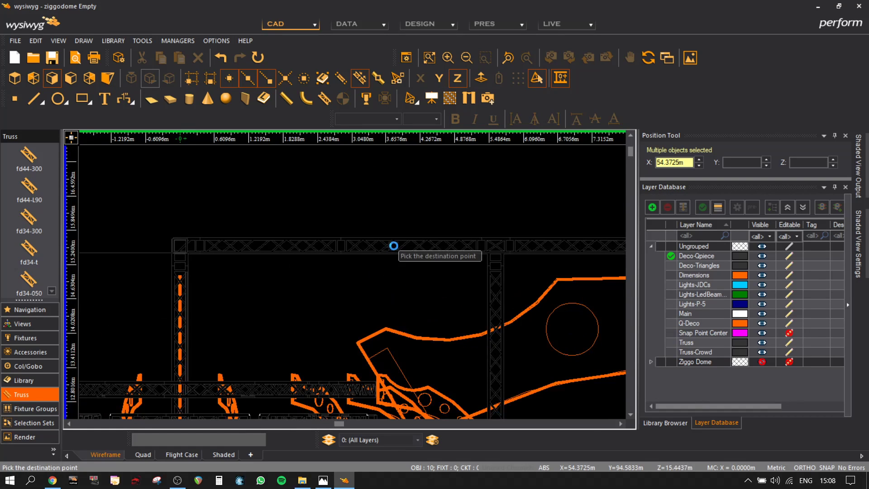
{"action": "scroll", "coordinate": [389, 257], "scroll_direction": "up", "scroll_amount": 5}
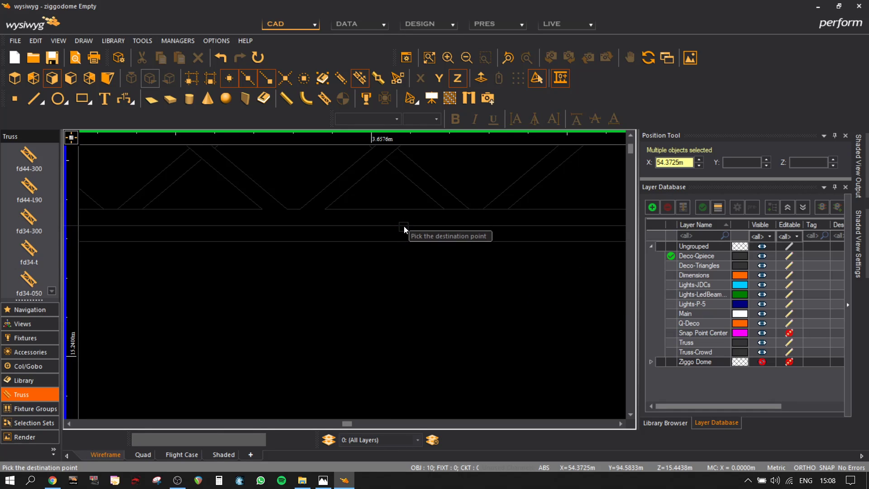
Move the deco triangle along Y by its vertical pipe, onto the near chord of the crowd truss's vertical leg.
{"action": "scroll", "coordinate": [543, 285], "scroll_direction": "down", "scroll_amount": 8}
{"action": "scroll", "coordinate": [419, 264], "scroll_direction": "down", "scroll_amount": 8}
{"action": "scroll", "coordinate": [336, 216], "scroll_direction": "up", "scroll_amount": 4}
{"action": "key", "text": "ctrl+c"}
{"action": "scroll", "coordinate": [380, 202], "scroll_direction": "up", "scroll_amount": 5}
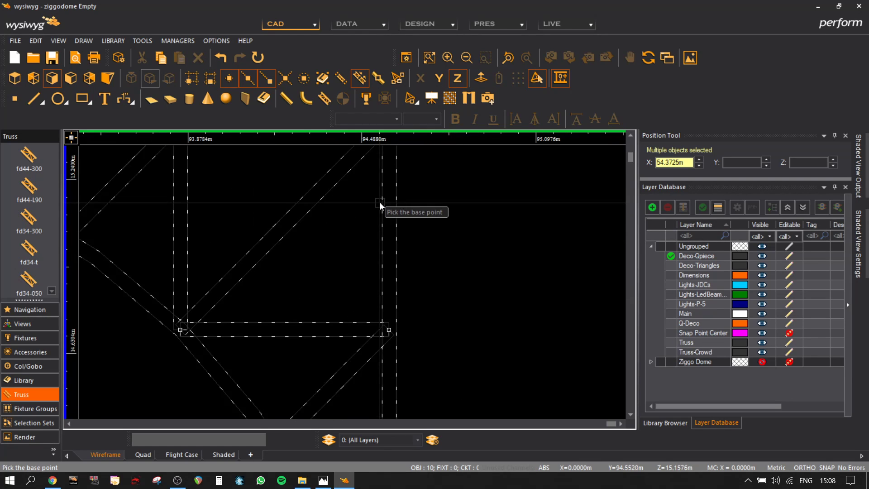
{"action": "left_click", "coordinate": [392, 206]}
{"action": "scroll", "coordinate": [311, 264], "scroll_direction": "down", "scroll_amount": 3}
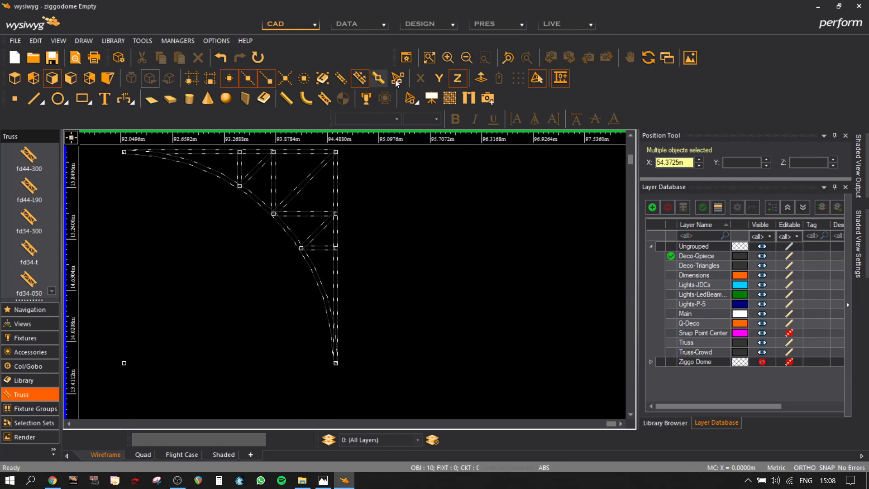
{"action": "left_click", "coordinate": [439, 78]}
{"action": "scroll", "coordinate": [213, 253], "scroll_direction": "down", "scroll_amount": 5}
{"action": "middle_click_drag", "start_coordinate": [288, 240], "coordinate": [519, 239]}
{"action": "middle_click_drag", "start_coordinate": [362, 250], "coordinate": [609, 260]}
{"action": "middle_click_drag", "start_coordinate": [290, 244], "coordinate": [511, 246]}
{"action": "scroll", "coordinate": [372, 240], "scroll_direction": "up", "scroll_amount": 10}
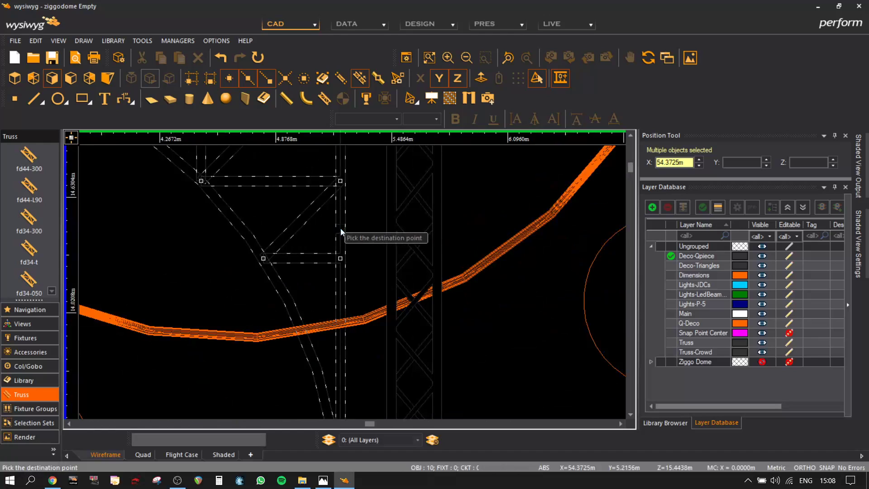
{"action": "left_click", "coordinate": [388, 236]}
Shift the deco triangle along Y in two small moves, away from the crowd truss's vertical leg.
{"action": "scroll", "coordinate": [521, 189], "scroll_direction": "up", "scroll_amount": 1}
{"action": "middle_click_drag", "start_coordinate": [520, 189], "coordinate": [564, 403]}
{"action": "scroll", "coordinate": [512, 347], "scroll_direction": "down", "scroll_amount": 2}
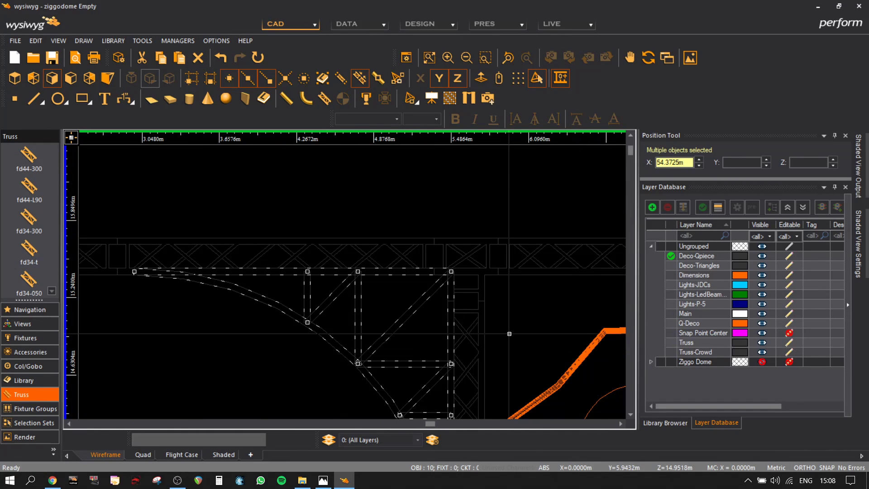
{"action": "key", "text": "m"}
{"action": "left_click", "coordinate": [451, 332]}
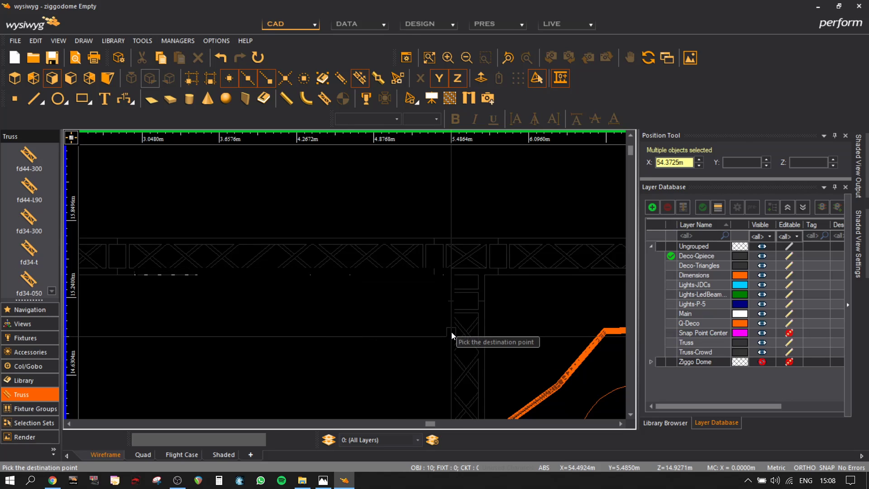
{"action": "left_click", "coordinate": [418, 326]}
{"action": "scroll", "coordinate": [465, 315], "scroll_direction": "up", "scroll_amount": 3}
{"action": "scroll", "coordinate": [465, 315], "scroll_direction": "down", "scroll_amount": 2}
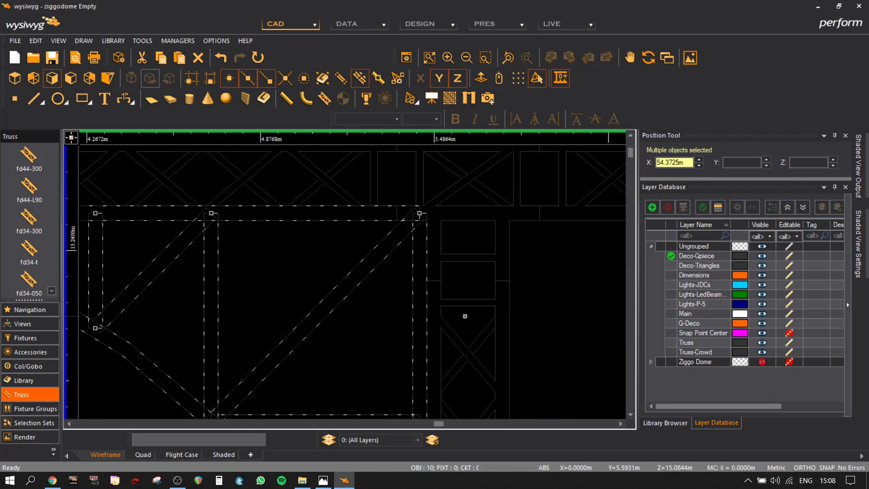
{"action": "key", "text": "m"}
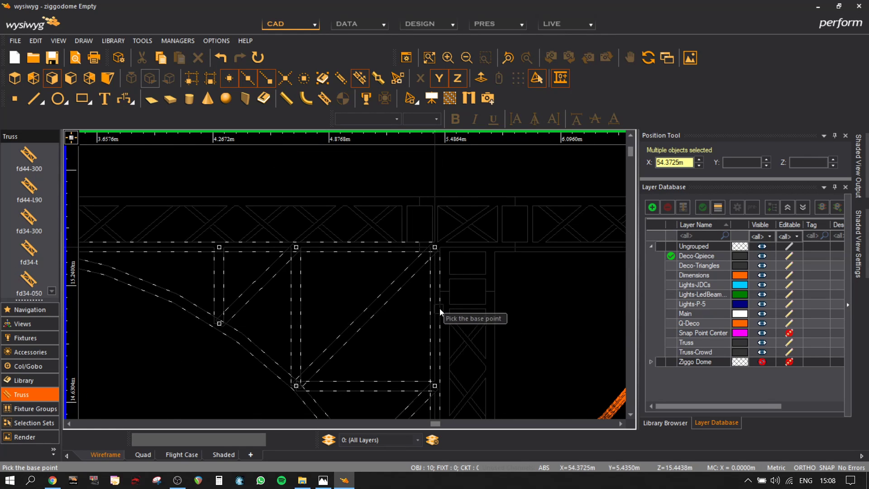
{"action": "left_click", "coordinate": [438, 310]}
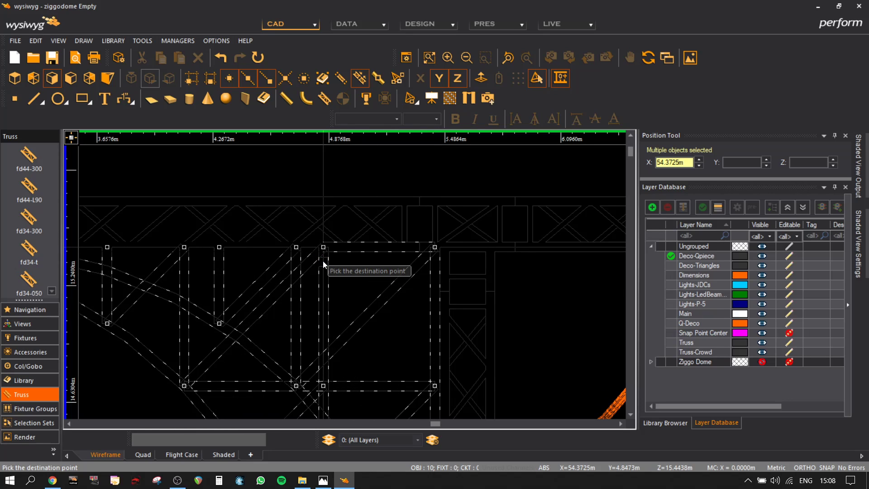
{"action": "left_click", "coordinate": [322, 261]}
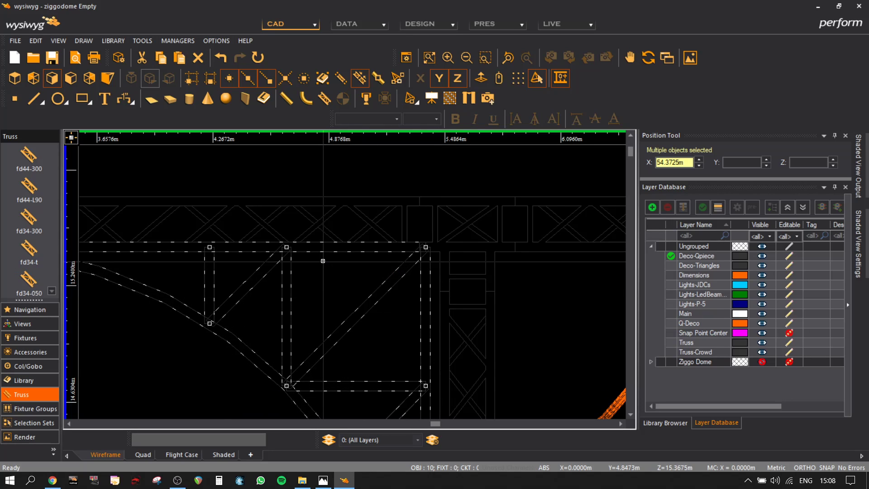
Move the deco triangle down a short distance along Z, clear of the horizontal truss's lower chord.
{"action": "key", "text": "m"}
{"action": "left_click", "coordinate": [371, 245]}
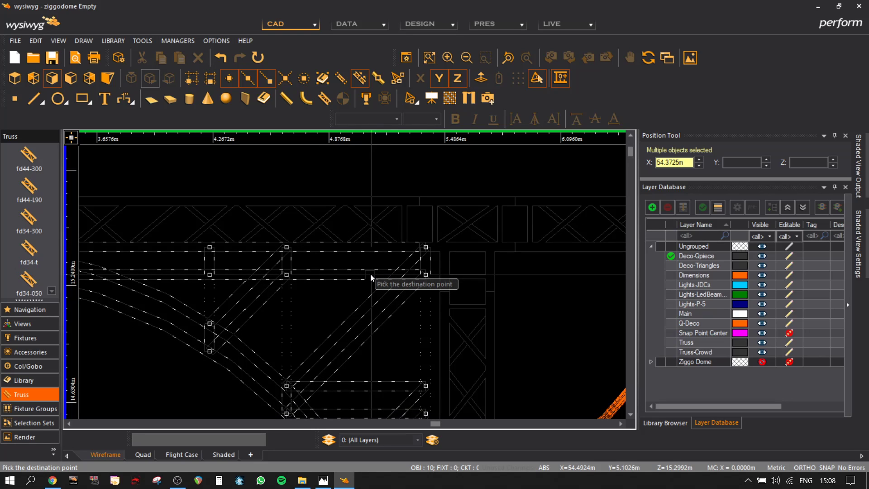
{"action": "key", "text": "Return"}
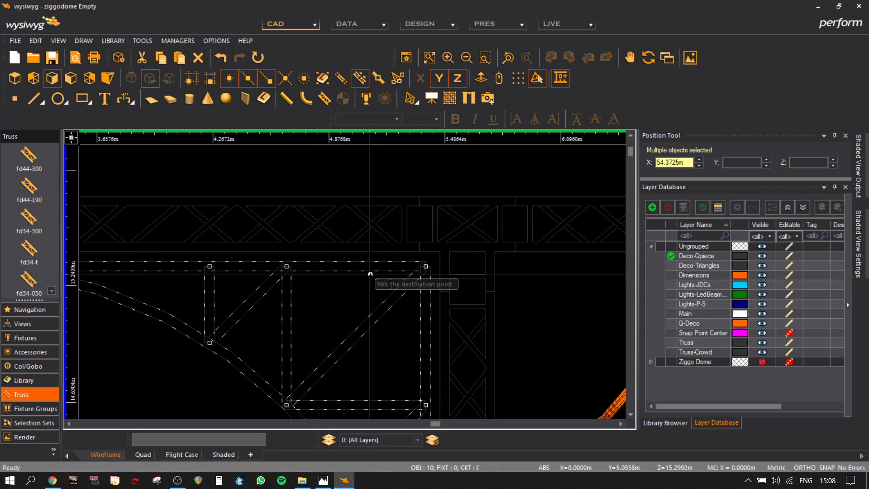
Mirror the deco triangle about a vertical axis through the joint near the middle of the horizontal truss, into the opposite corner of the bay.
{"action": "scroll", "coordinate": [407, 199], "scroll_direction": "down", "scroll_amount": 4}
{"action": "scroll", "coordinate": [312, 203], "scroll_direction": "up", "scroll_amount": 3}
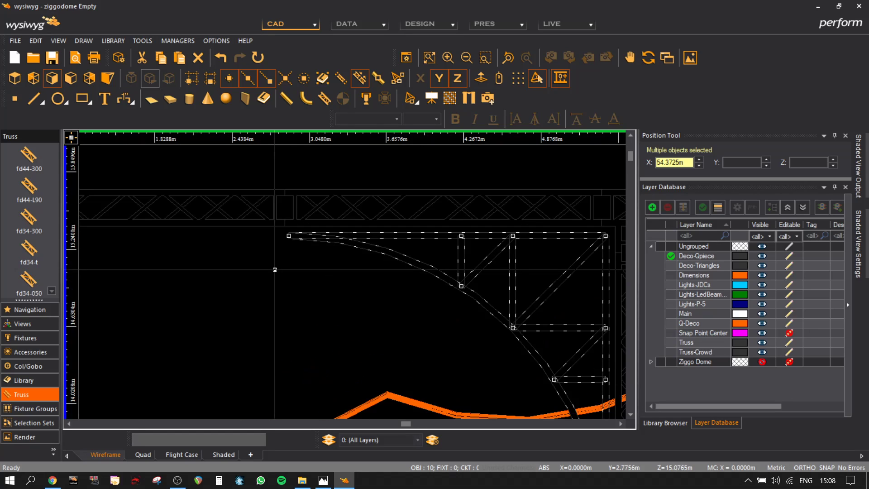
{"action": "key", "text": "ctrl+m"}
{"action": "scroll", "coordinate": [285, 217], "scroll_direction": "up", "scroll_amount": 2}
{"action": "left_click", "coordinate": [285, 227]}
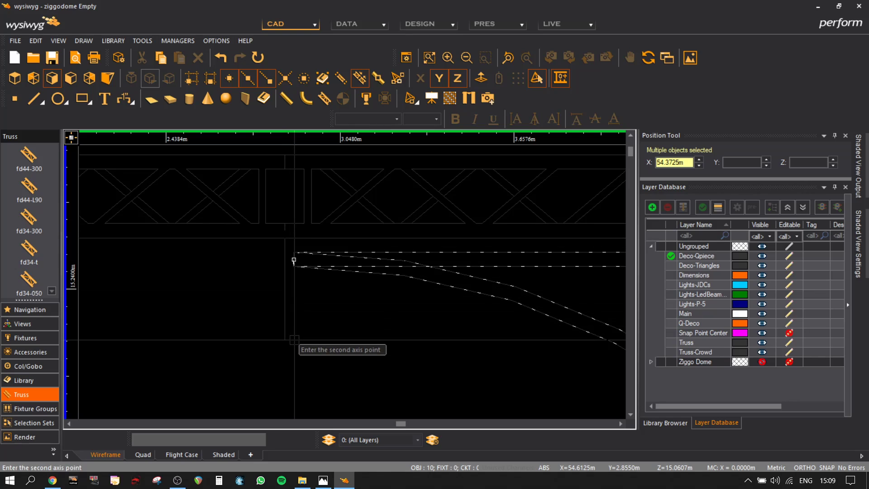
{"action": "scroll", "coordinate": [356, 306], "scroll_direction": "down", "scroll_amount": 4}
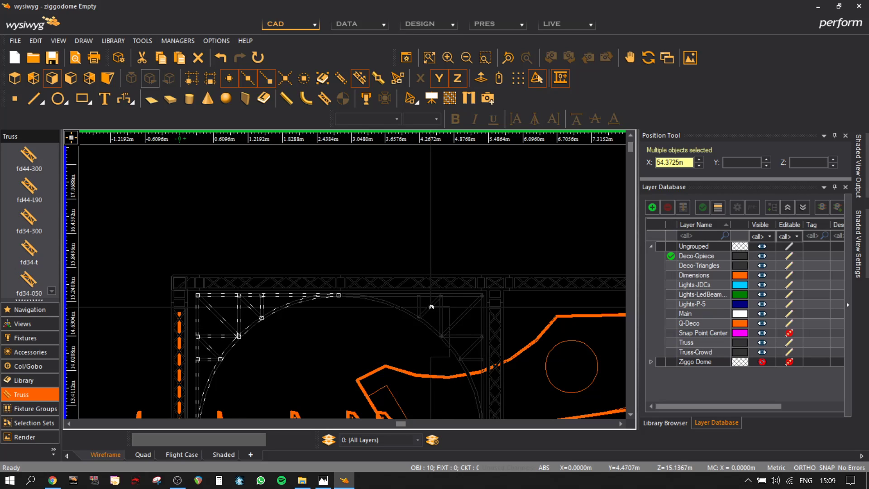
With only the current layer shown, group the straight pipes of the deco triangle beside the shorter vertical leg, and select them together with its curved pipe.
{"action": "scroll", "coordinate": [448, 312], "scroll_direction": "up", "scroll_amount": 3}
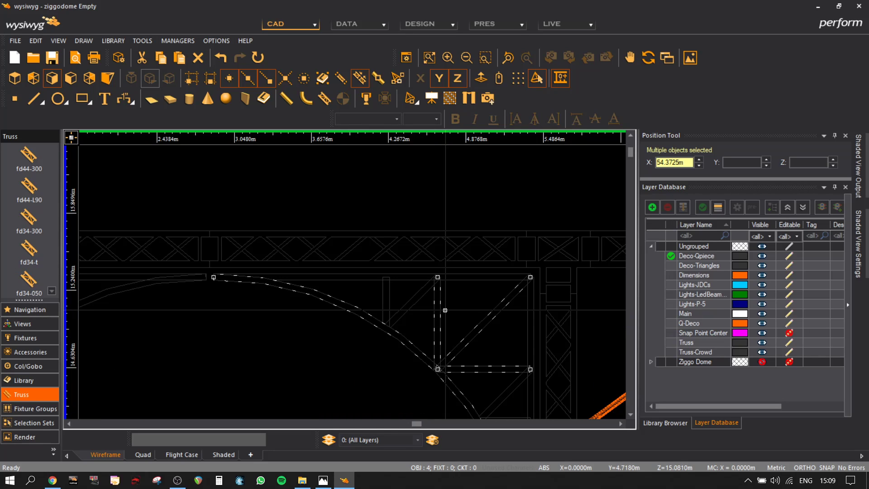
{"action": "left_click_drag", "start_coordinate": [468, 303], "coordinate": [386, 279]}
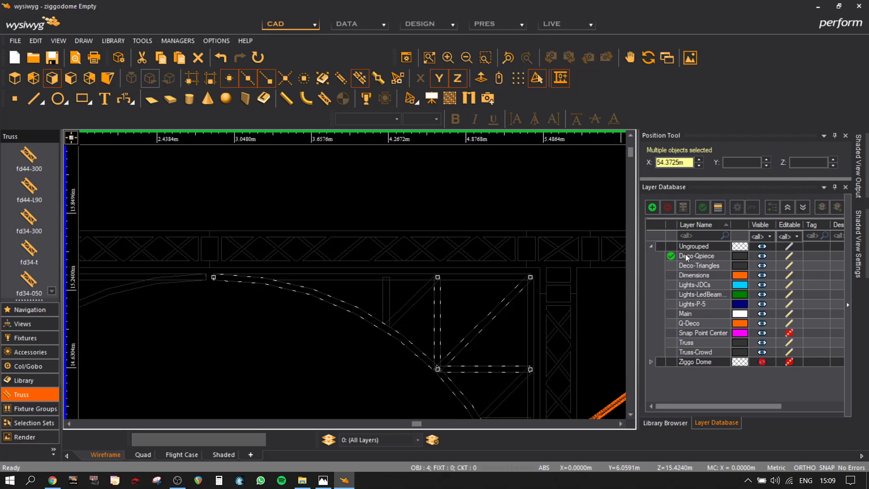
{"action": "left_click", "coordinate": [392, 439]}
{"action": "left_click", "coordinate": [379, 207]}
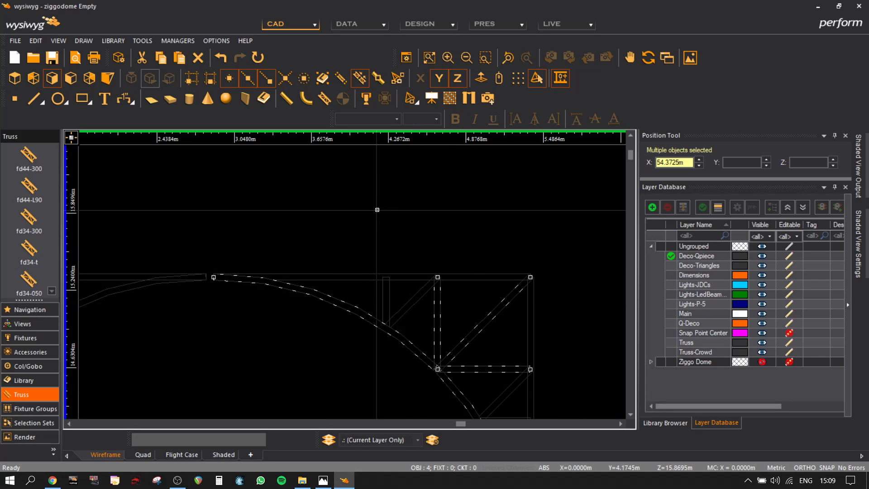
{"action": "scroll", "coordinate": [377, 209], "scroll_direction": "down", "scroll_amount": 3}
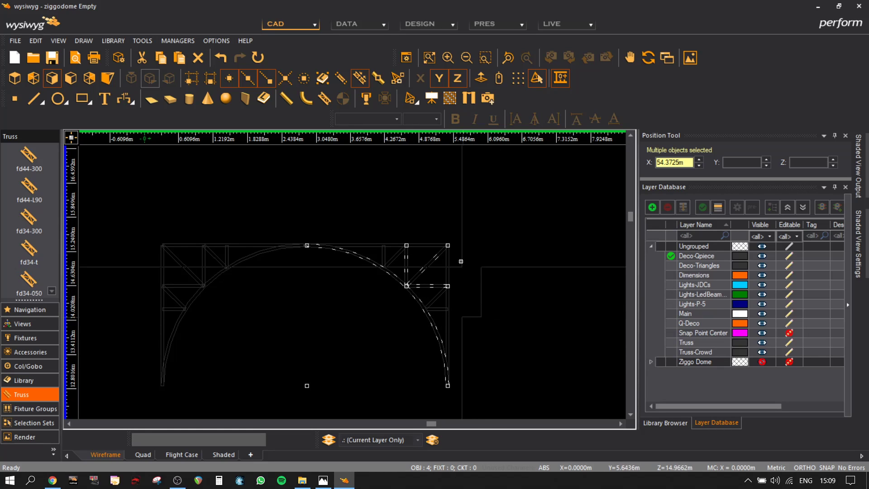
{"action": "left_click_drag", "start_coordinate": [418, 258], "coordinate": [384, 250], "text": "shift"}
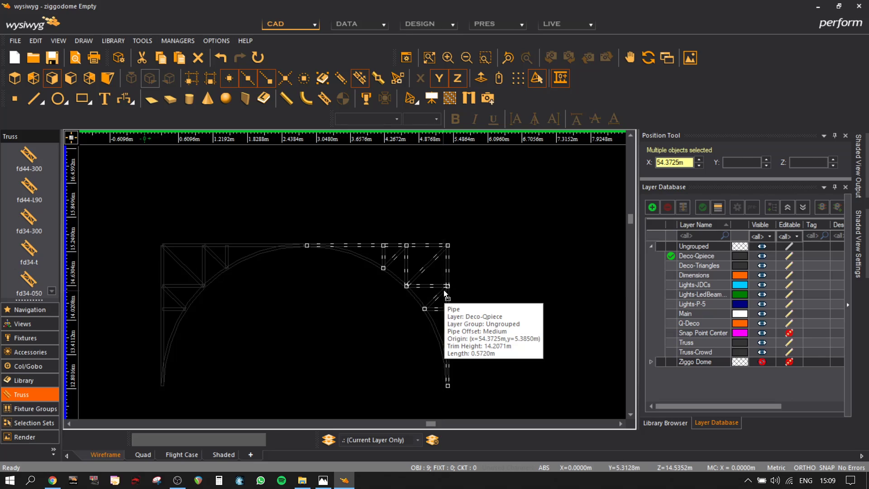
{"action": "key", "text": "ctrl+g"}
{"action": "left_click", "coordinate": [418, 299]}
{"action": "left_click_drag", "start_coordinate": [511, 380], "coordinate": [373, 227]}
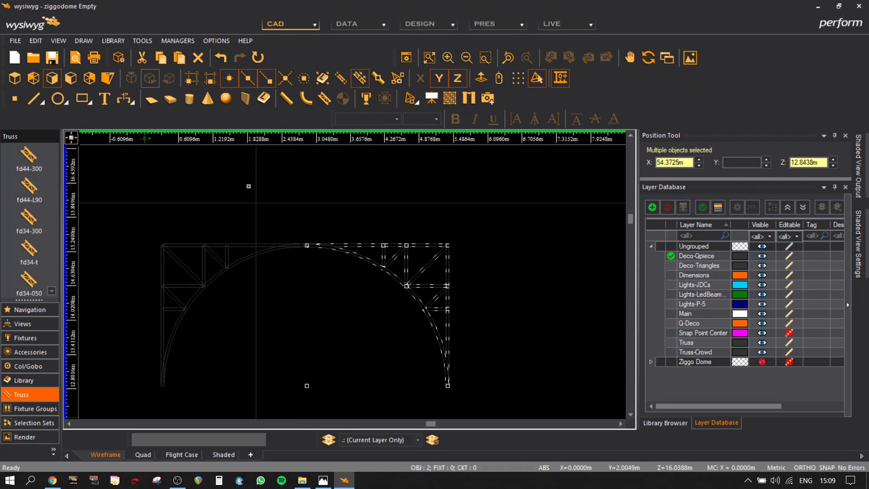
Show all layers and mirror the selected deco triangle about a vertical axis to the outer side of the shorter vertical leg.
{"action": "left_click", "coordinate": [403, 442]}
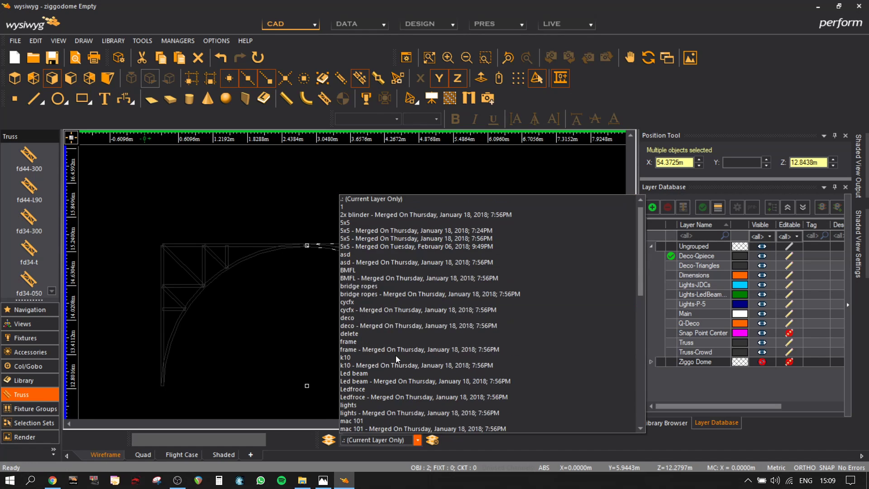
{"action": "left_click", "coordinate": [362, 200]}
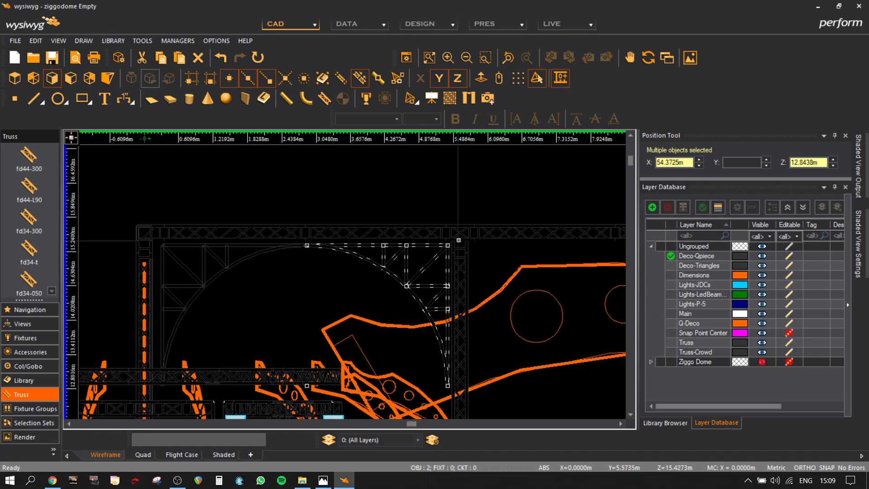
{"action": "scroll", "coordinate": [458, 240], "scroll_direction": "up", "scroll_amount": 3}
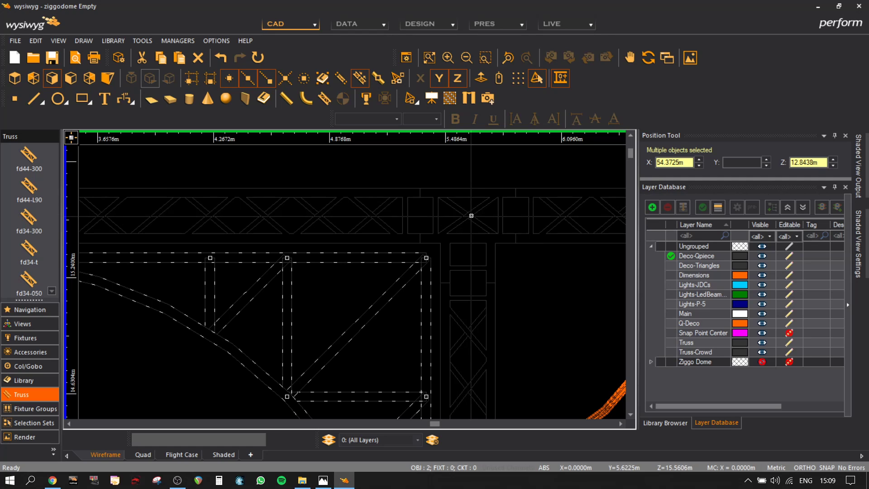
{"action": "middle_click_drag", "start_coordinate": [469, 208], "coordinate": [469, 209]}
{"action": "key", "text": "ctrl+m"}
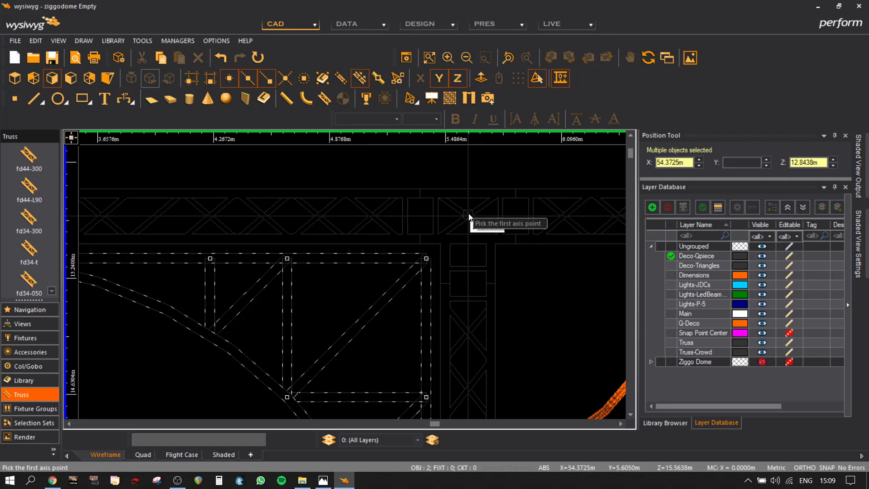
{"action": "left_click", "coordinate": [516, 244]}
{"action": "scroll", "coordinate": [514, 281], "scroll_direction": "down", "scroll_amount": 5}
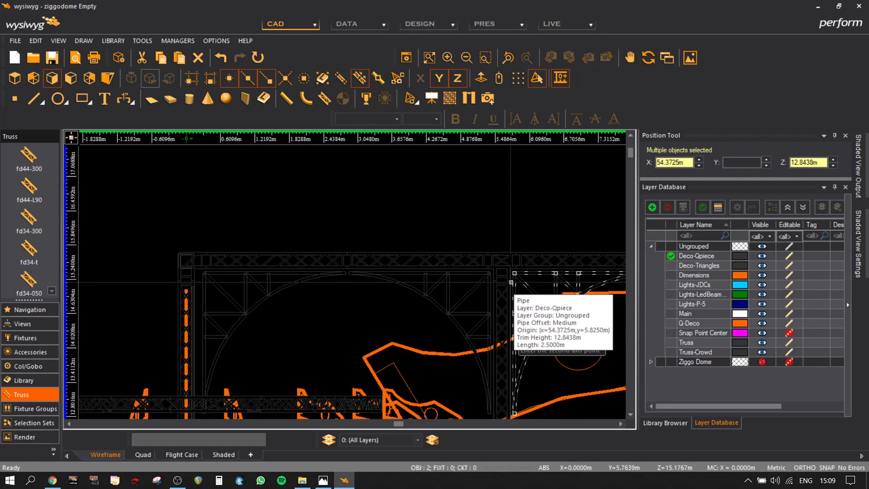
{"action": "scroll", "coordinate": [446, 216], "scroll_direction": "down", "scroll_amount": 3}
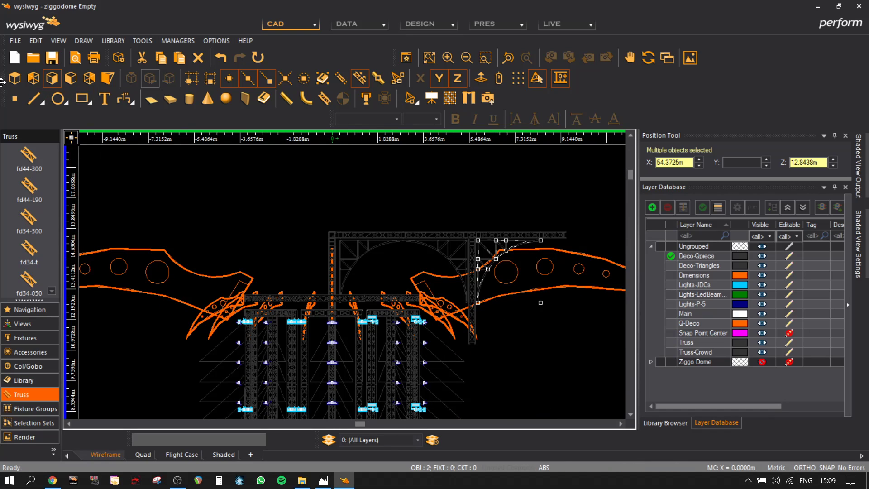
In the top view, select both crowd truss arms with the deco and rotate them 45° about the truss corner.
{"action": "left_click", "coordinate": [17, 79]}
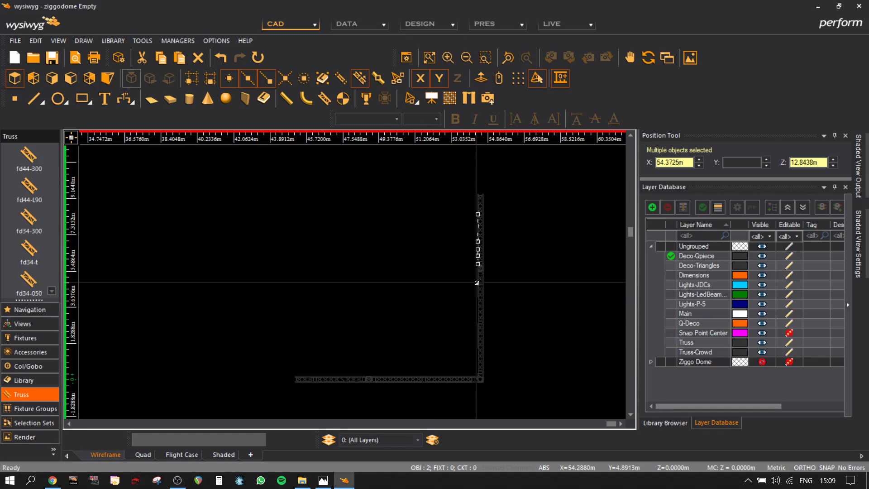
{"action": "scroll", "coordinate": [479, 399], "scroll_direction": "up", "scroll_amount": 7}
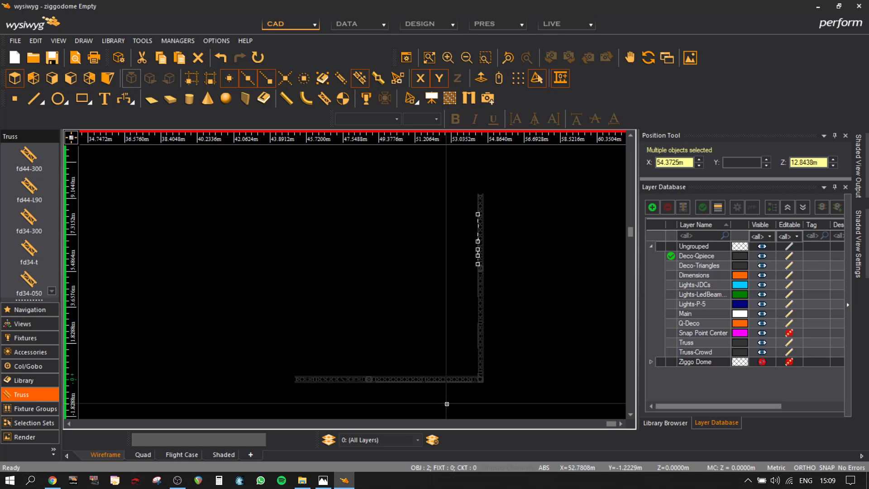
{"action": "scroll", "coordinate": [445, 404], "scroll_direction": "down", "scroll_amount": 7}
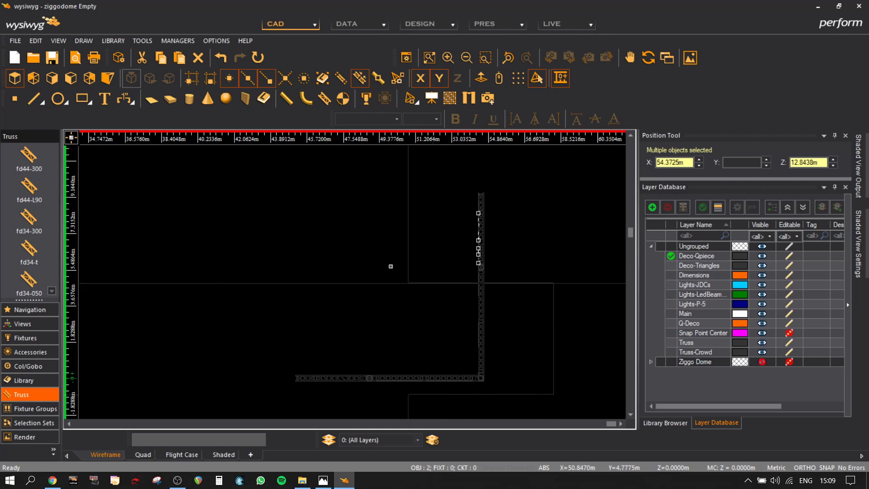
{"action": "left_click_drag", "start_coordinate": [254, 152], "coordinate": [248, 165]}
{"action": "key", "text": "ctrl+c"}
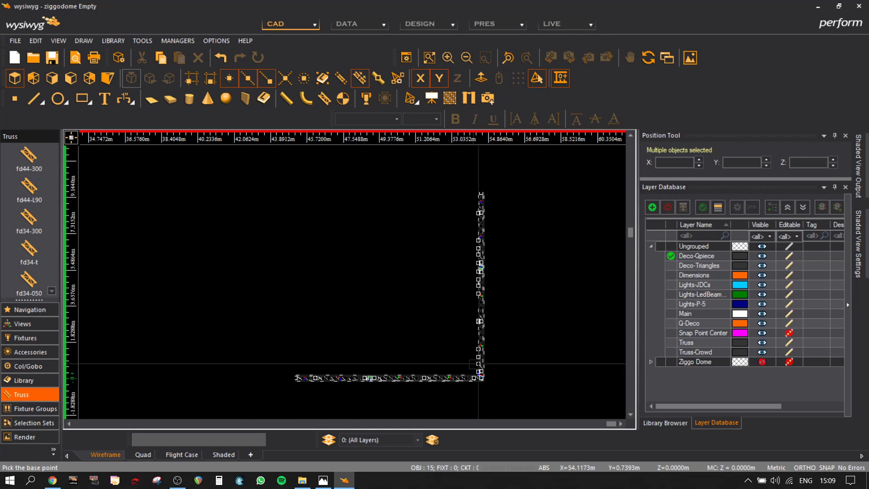
{"action": "left_click", "coordinate": [479, 381]}
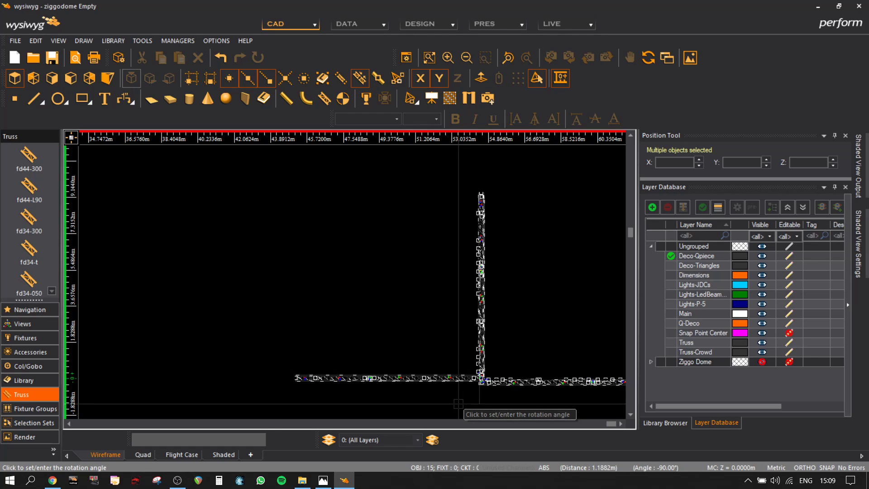
{"action": "type", "text": "45"}
{"action": "key", "text": "Return"}
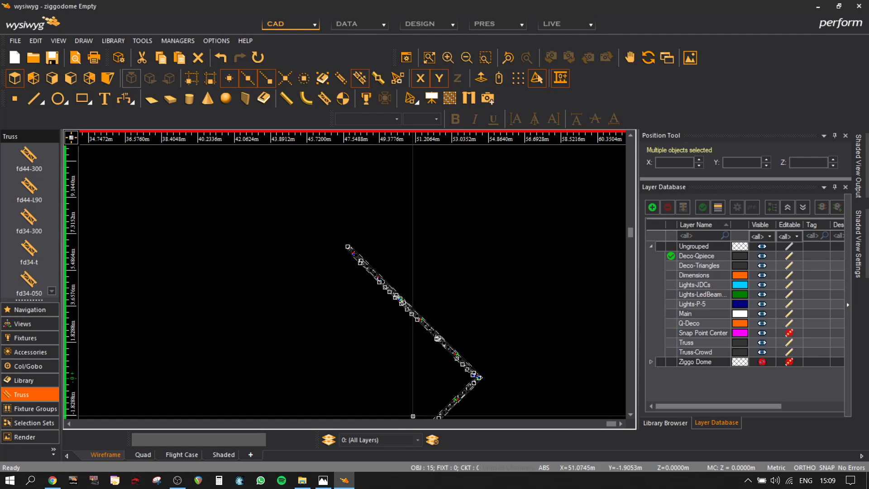
{"action": "key", "text": "Escape"}
Isolate the current layer to select the deco triangles, restore all layers, and mirror them along X through the truss corner onto the other arm.
{"action": "left_click", "coordinate": [410, 441]}
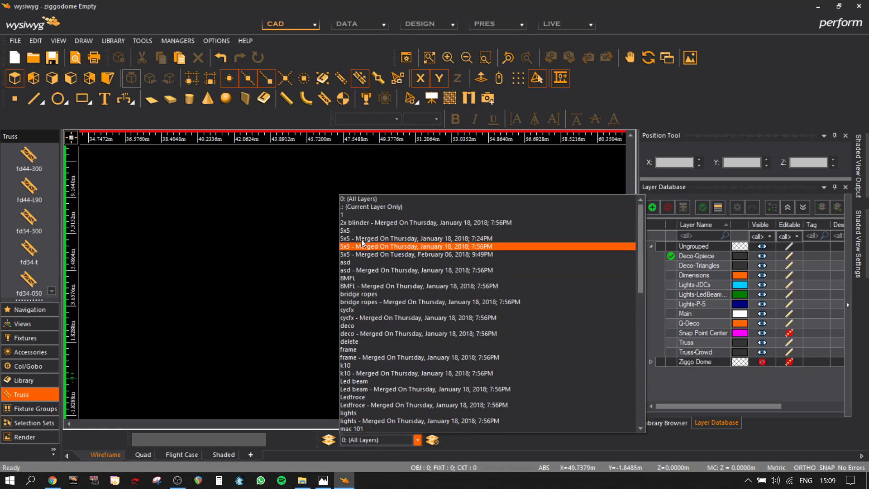
{"action": "left_click", "coordinate": [368, 208]}
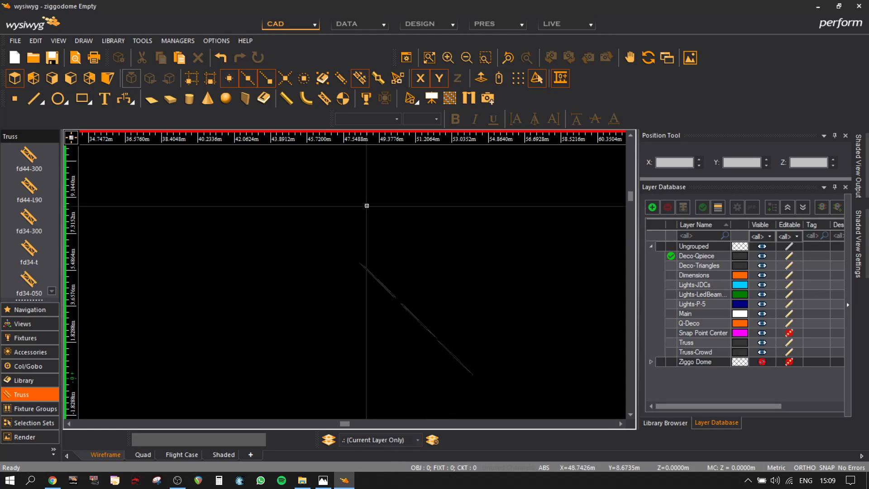
{"action": "scroll", "coordinate": [470, 336], "scroll_direction": "down", "scroll_amount": 2}
{"action": "left_click_drag", "start_coordinate": [497, 371], "coordinate": [350, 253]}
{"action": "scroll", "coordinate": [428, 362], "scroll_direction": "up", "scroll_amount": 3}
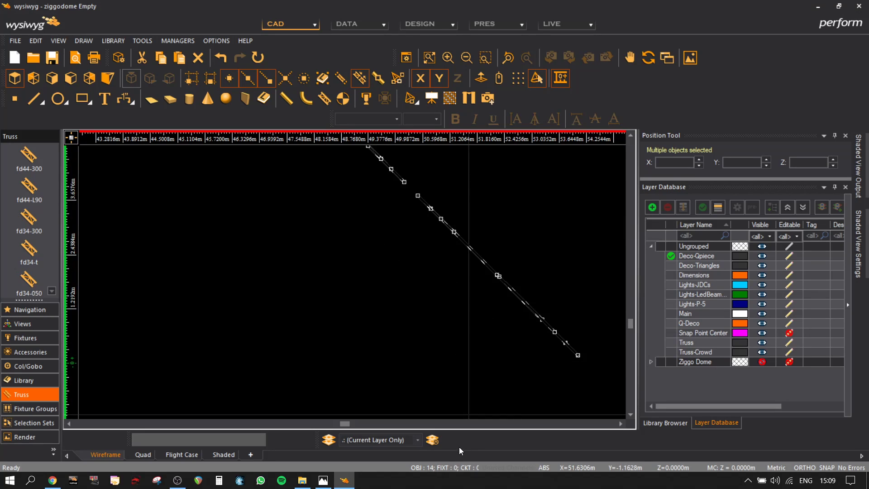
{"action": "left_click", "coordinate": [417, 440]}
{"action": "left_click", "coordinate": [360, 199]}
{"action": "scroll", "coordinate": [520, 353], "scroll_direction": "up", "scroll_amount": 6}
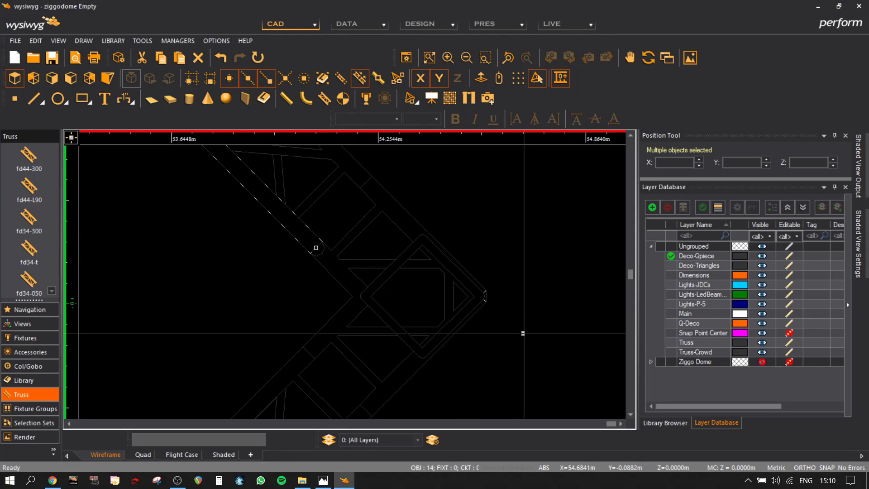
{"action": "key", "text": "ctrl+m"}
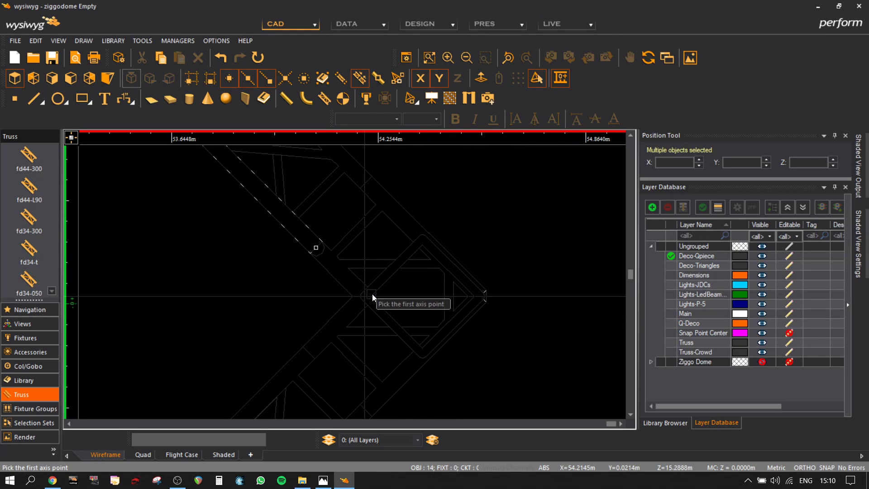
{"action": "left_click", "coordinate": [357, 296]}
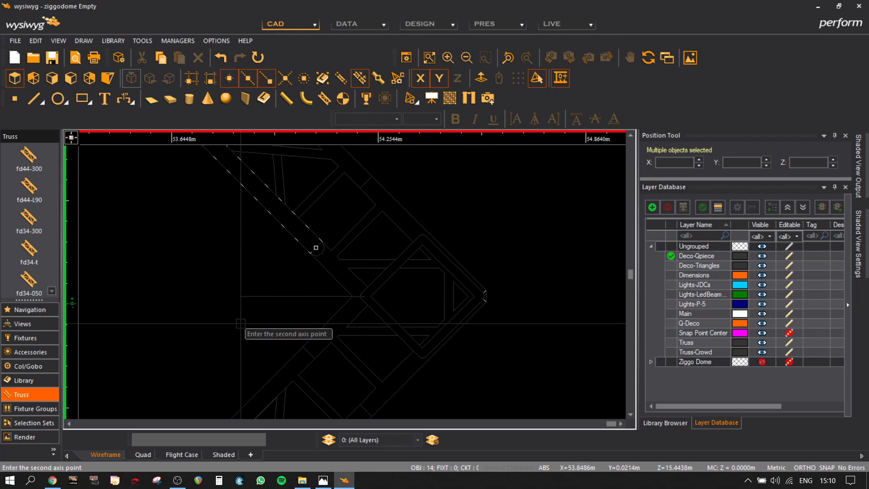
{"action": "scroll", "coordinate": [165, 318], "scroll_direction": "down", "scroll_amount": 2}
{"action": "left_click", "coordinate": [171, 320]}
Select both truss arms with all their deco and rotate them -45° about the truss corner.
{"action": "scroll", "coordinate": [295, 374], "scroll_direction": "down", "scroll_amount": 5}
{"action": "middle_click_drag", "start_coordinate": [295, 374], "coordinate": [388, 295]}
{"action": "left_click_drag", "start_coordinate": [470, 363], "coordinate": [169, 146]}
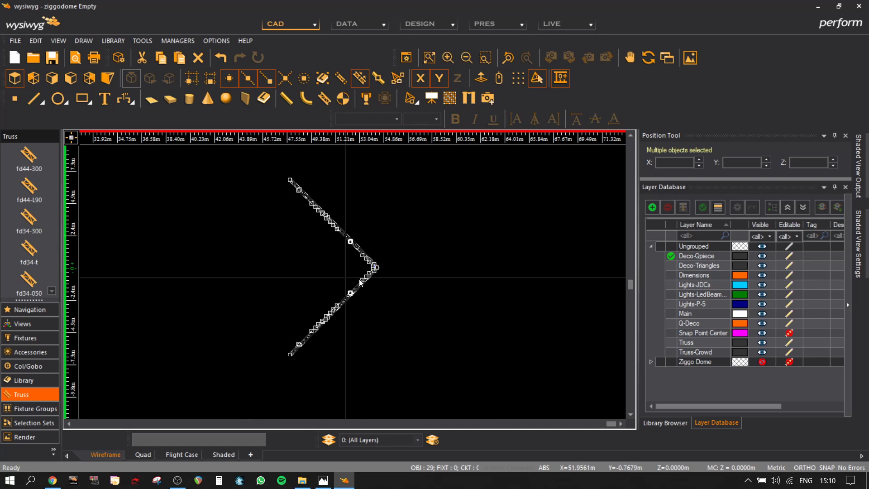
{"action": "key", "text": "ctrl+r"}
{"action": "left_click", "coordinate": [375, 273]}
{"action": "type", "text": "-45"}
{"action": "key", "text": "Return"}
Move the whole crowd truss with its deco along Y to about Y 27.5 m, away from the Q deco.
{"action": "left_click", "coordinate": [372, 275]}
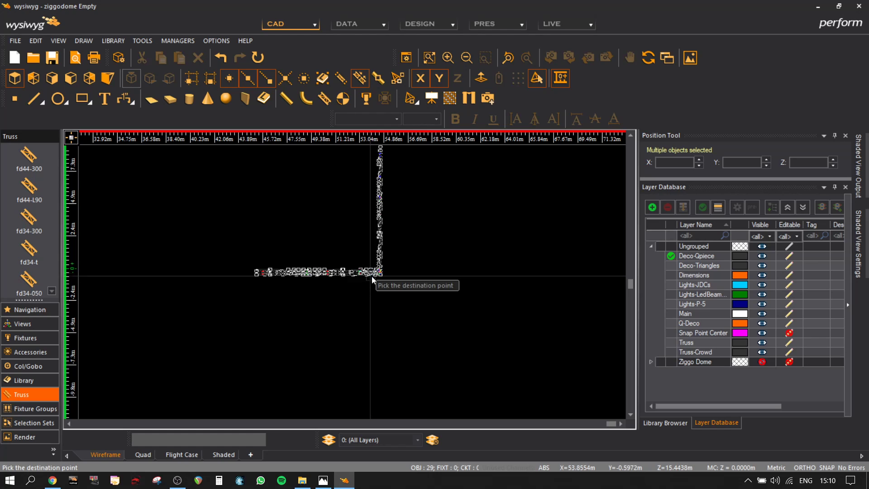
{"action": "scroll", "coordinate": [381, 363], "scroll_direction": "down", "scroll_amount": 2}
{"action": "scroll", "coordinate": [380, 363], "scroll_direction": "down", "scroll_amount": 3}
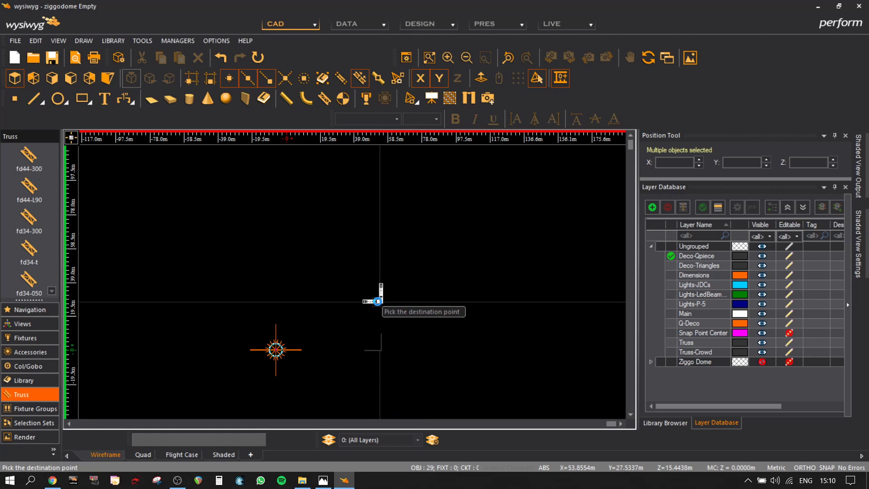
Examine the crowd truss and its deco triangles in the side view and in the three-dimensional view.
{"action": "left_click", "coordinate": [56, 79]}
{"action": "middle_click_drag", "start_coordinate": [479, 313], "coordinate": [133, 249]}
{"action": "left_click", "coordinate": [319, 169]}
{"action": "scroll", "coordinate": [280, 224], "scroll_direction": "up", "scroll_amount": 3}
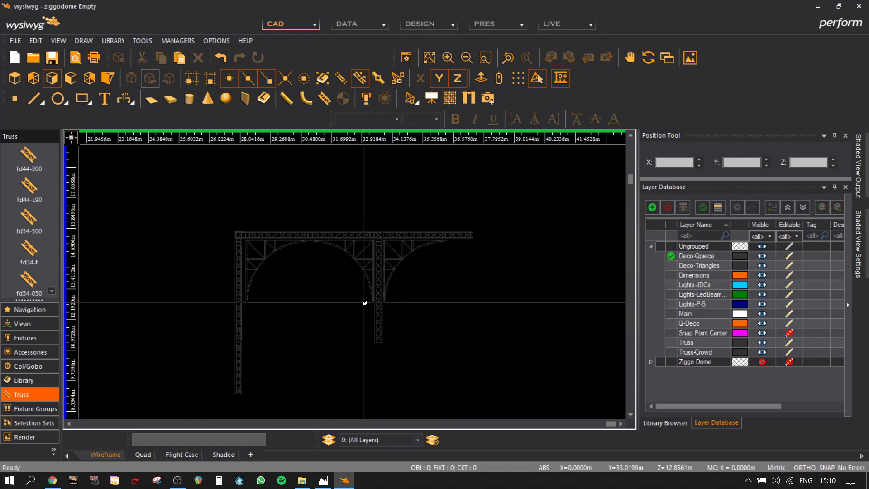
{"action": "scroll", "coordinate": [365, 302], "scroll_direction": "up", "scroll_amount": 2}
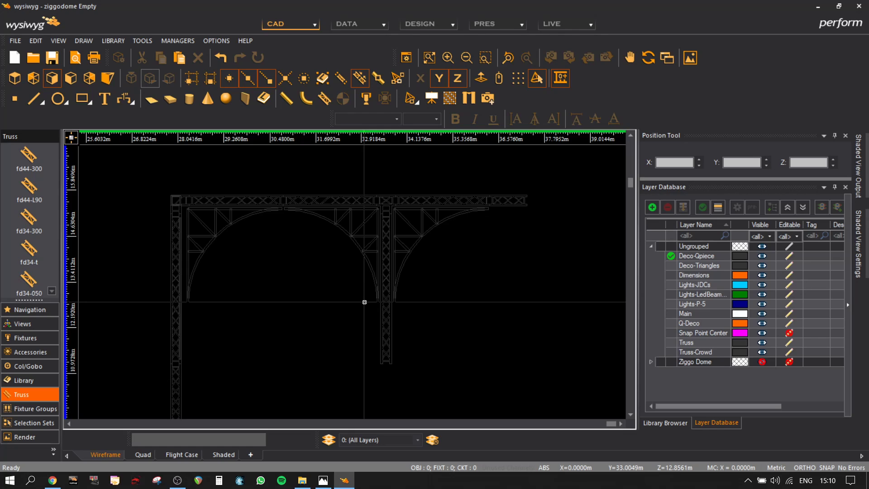
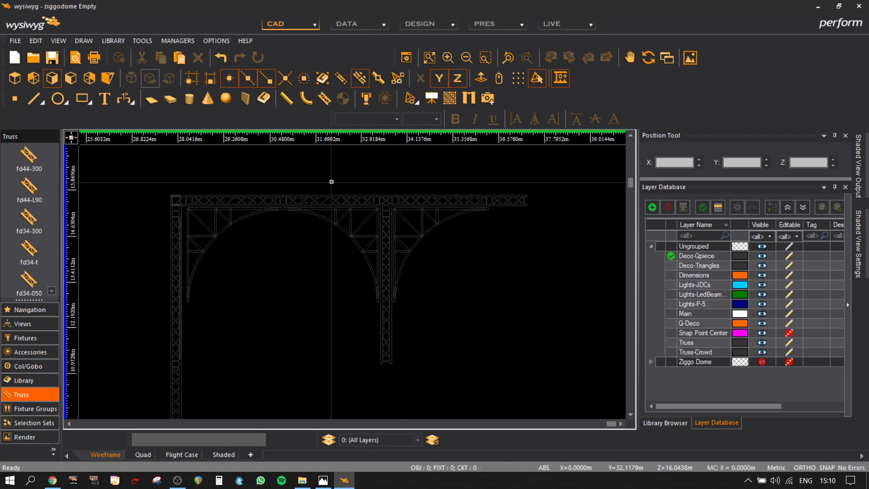
{"action": "scroll", "coordinate": [338, 301], "scroll_direction": "up", "scroll_amount": 1}
{"action": "middle_click_drag", "start_coordinate": [332, 305], "coordinate": [431, 280]}
{"action": "scroll", "coordinate": [411, 297], "scroll_direction": "down", "scroll_amount": 3}
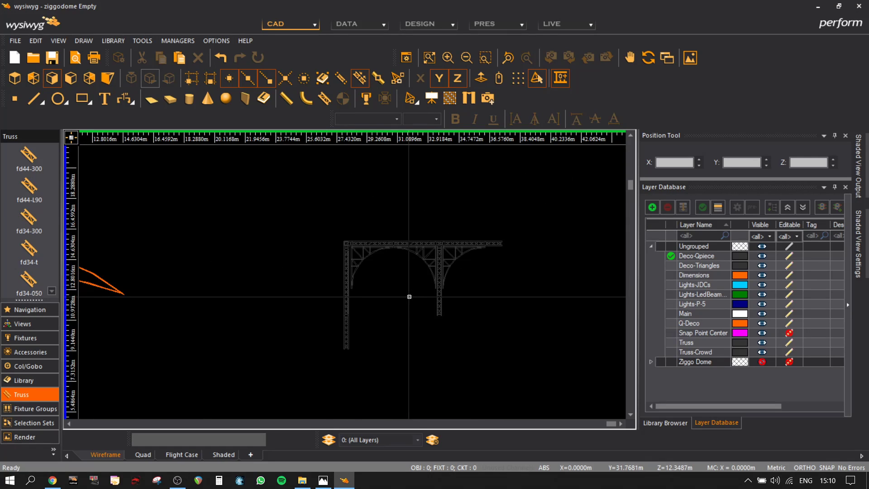
{"action": "scroll", "coordinate": [366, 293], "scroll_direction": "up", "scroll_amount": 2}
{"action": "left_click", "coordinate": [108, 80]}
{"action": "middle_click_drag", "start_coordinate": [423, 240], "coordinate": [319, 327]}
{"action": "scroll", "coordinate": [333, 263], "scroll_direction": "up", "scroll_amount": 2}
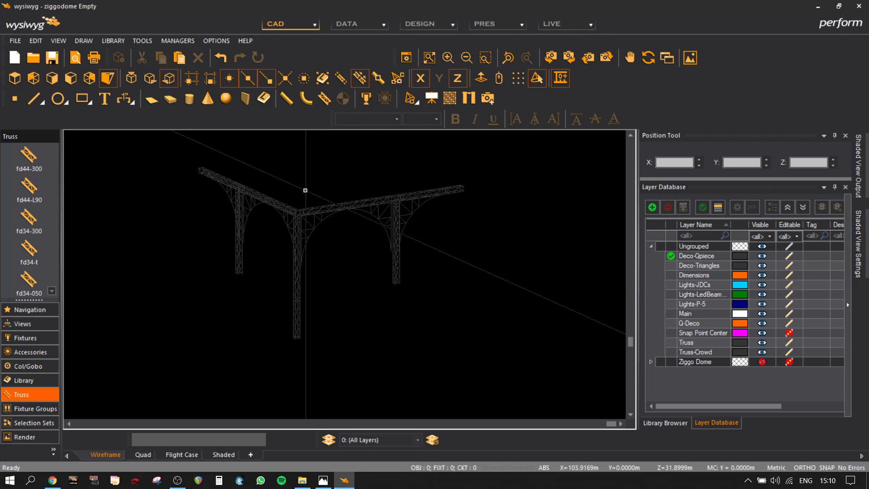
{"action": "scroll", "coordinate": [305, 190], "scroll_direction": "up", "scroll_amount": 3}
{"action": "middle_click_drag", "start_coordinate": [320, 193], "coordinate": [478, 210]}
{"action": "scroll", "coordinate": [437, 287], "scroll_direction": "up", "scroll_amount": 5}
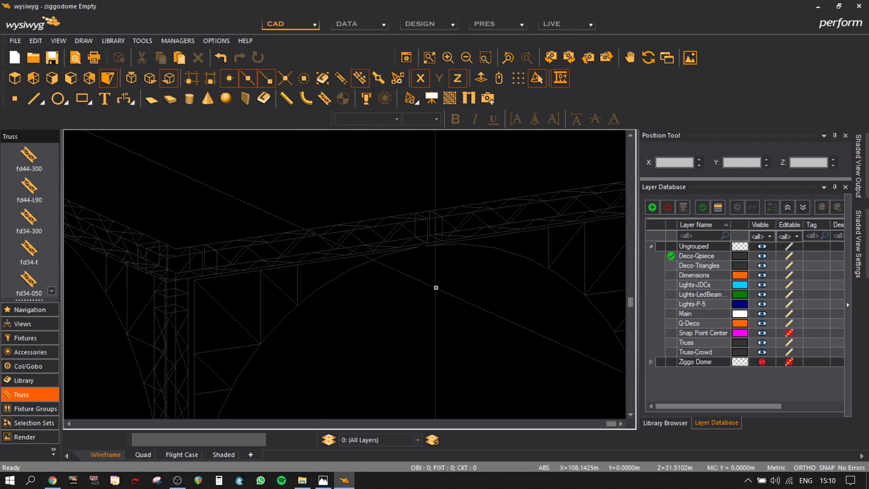
{"action": "middle_click_drag", "start_coordinate": [430, 267], "coordinate": [429, 270]}
{"action": "scroll", "coordinate": [351, 198], "scroll_direction": "up", "scroll_amount": 1}
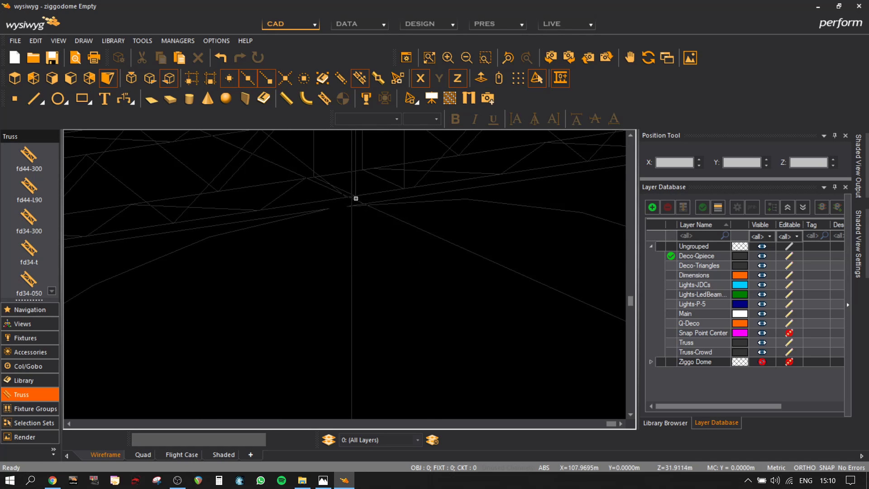
{"action": "left_click", "coordinate": [286, 98]}
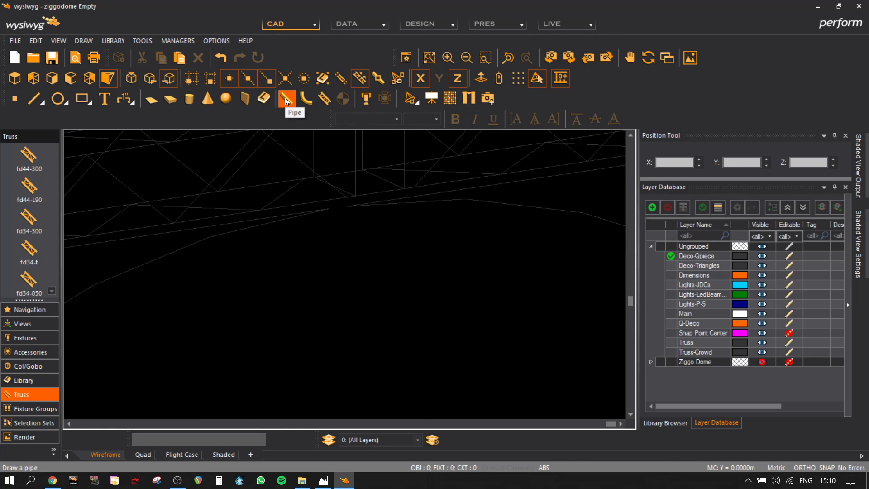
{"action": "left_click", "coordinate": [518, 182]}
Create a new layer named Lights-Pointe with a bright green layer colour.
{"action": "left_click", "coordinate": [654, 206]}
{"action": "type", "text": "Lights-Pointe"}
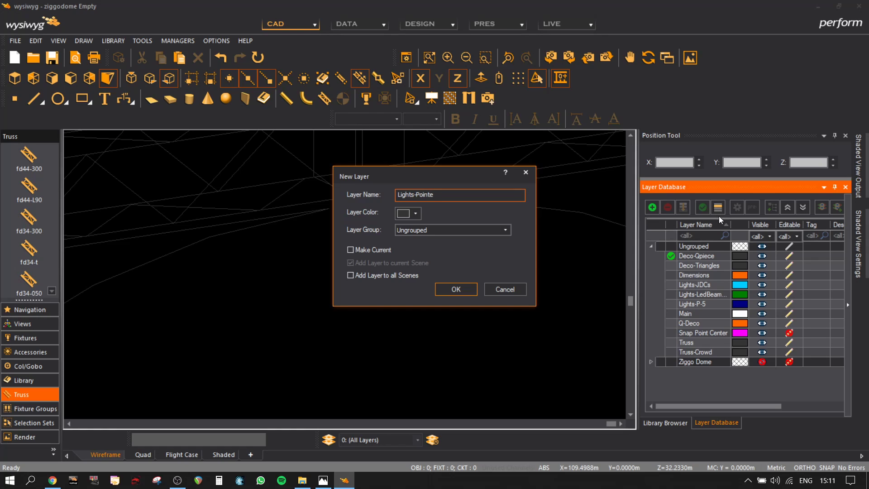
{"action": "left_click", "coordinate": [415, 214]}
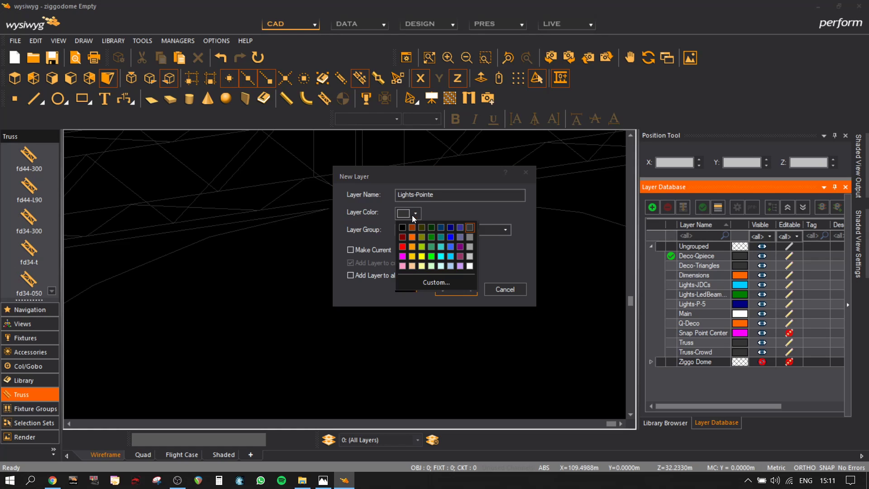
{"action": "left_click", "coordinate": [428, 246]}
{"action": "left_click", "coordinate": [466, 292]}
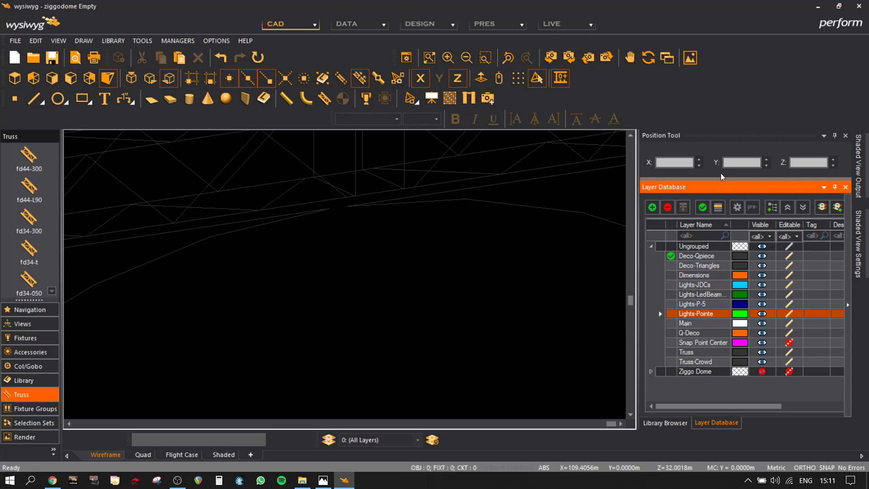
Draw a pipe about 0.16 m long between the truss end points at the section joint in the middle of the crowd truss arch.
{"action": "middle_click_drag", "start_coordinate": [397, 224], "coordinate": [419, 325]}
{"action": "left_click", "coordinate": [287, 98]}
{"action": "left_click", "coordinate": [443, 277]}
{"action": "scroll", "coordinate": [376, 271], "scroll_direction": "up", "scroll_amount": 3}
{"action": "left_click", "coordinate": [377, 257]}
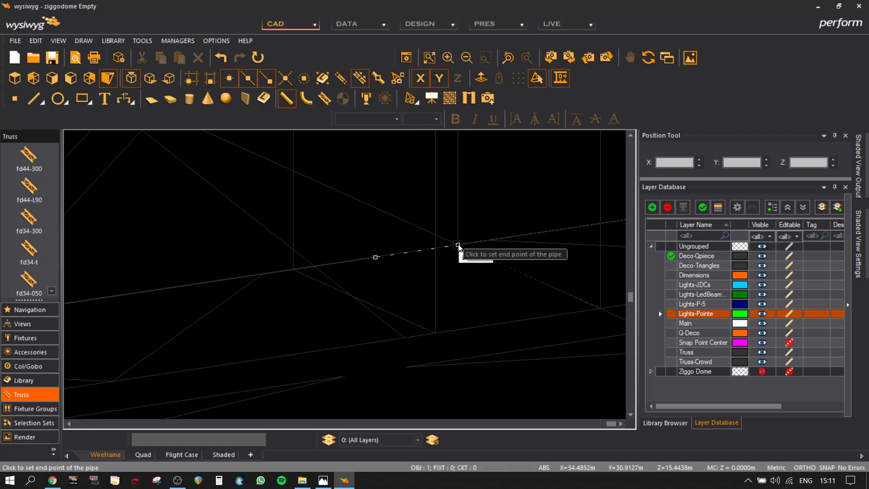
{"action": "right_click", "coordinate": [458, 247]}
{"action": "left_click", "coordinate": [500, 293]}
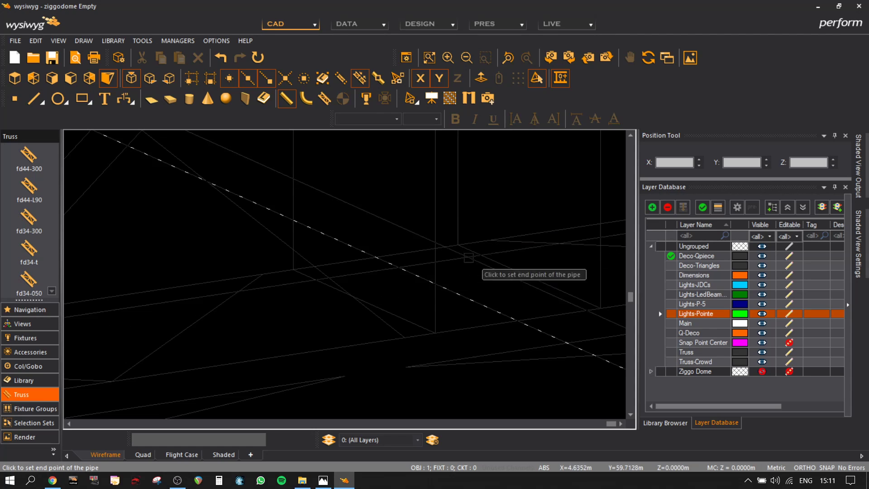
{"action": "left_click", "coordinate": [459, 247]}
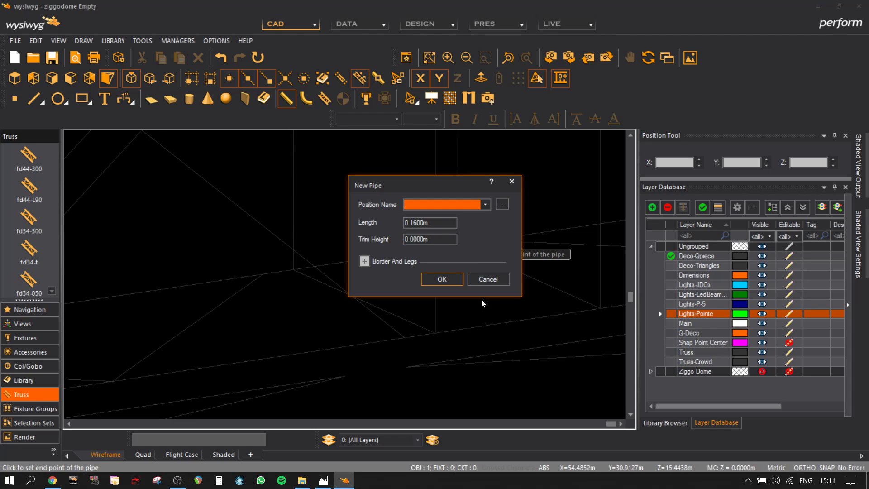
{"action": "left_click", "coordinate": [445, 279]}
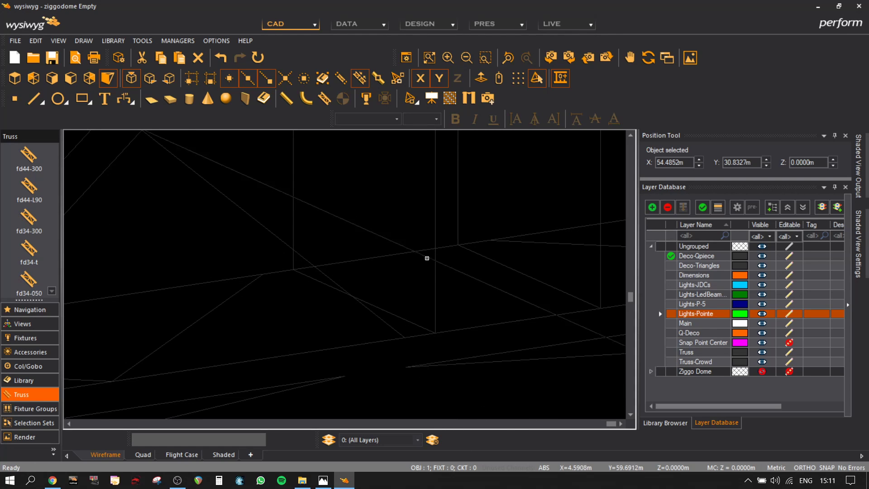
Show only the current layer and examine the area around the truss joint for the new pipe.
{"action": "scroll", "coordinate": [421, 267], "scroll_direction": "down", "scroll_amount": 10}
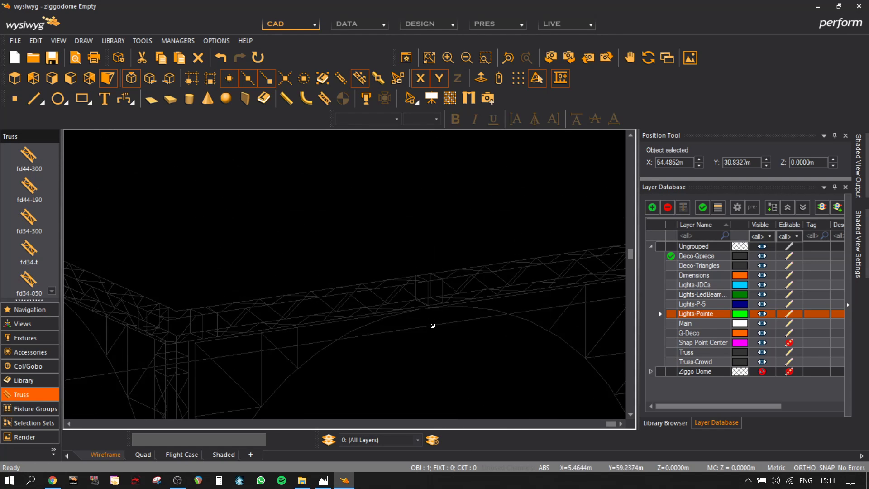
{"action": "scroll", "coordinate": [418, 337], "scroll_direction": "up", "scroll_amount": 10}
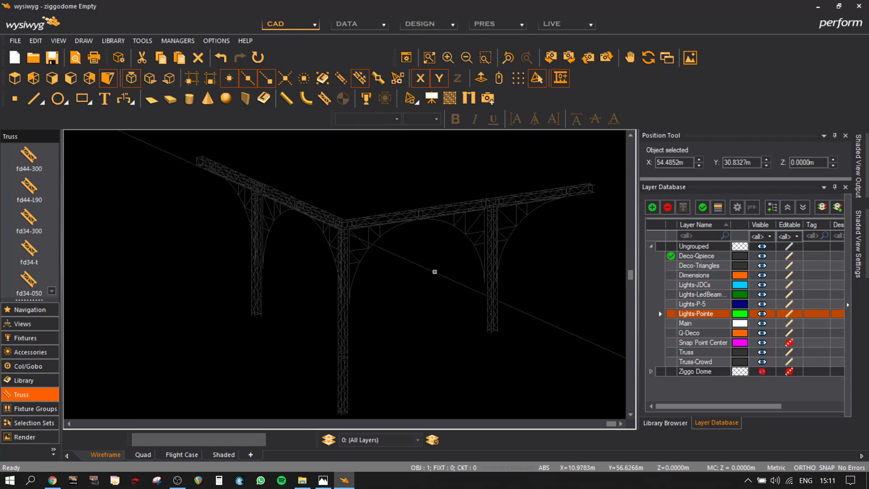
{"action": "scroll", "coordinate": [385, 179], "scroll_direction": "up", "scroll_amount": 3}
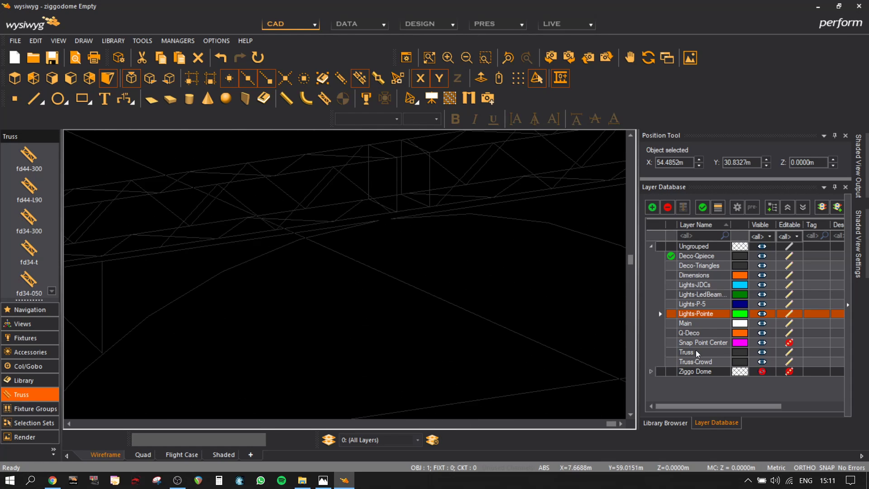
{"action": "left_click", "coordinate": [385, 441]}
{"action": "left_click", "coordinate": [387, 209]}
{"action": "scroll", "coordinate": [390, 227], "scroll_direction": "down", "scroll_amount": 6}
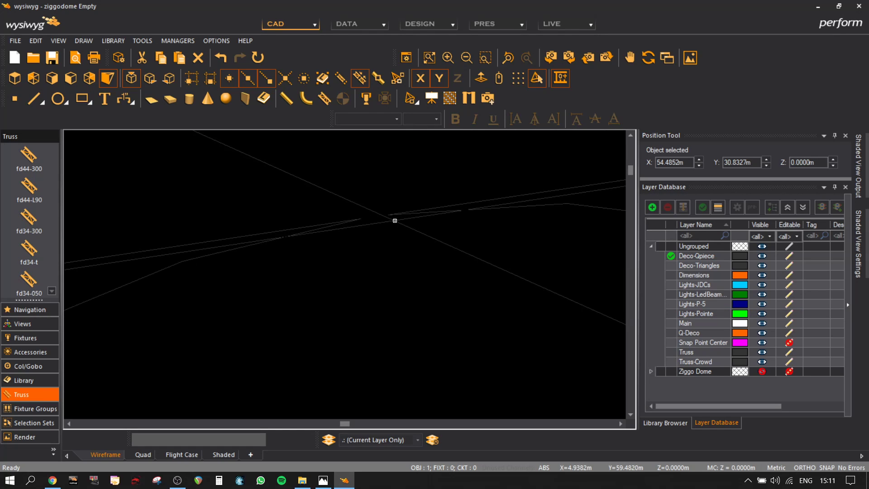
{"action": "scroll", "coordinate": [392, 278], "scroll_direction": "up", "scroll_amount": 5}
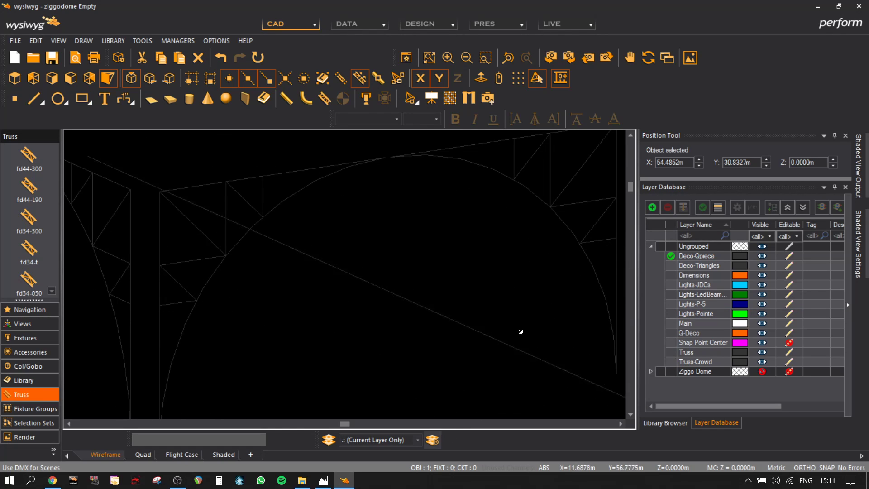
Make Lights-Pointe the current layer and show all layers again.
{"action": "left_click", "coordinate": [698, 314]}
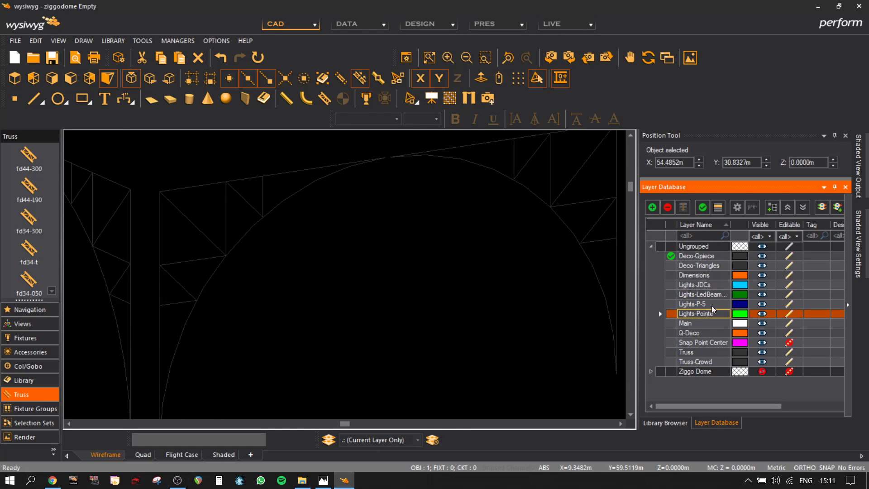
{"action": "left_click", "coordinate": [703, 207]}
{"action": "left_click", "coordinate": [401, 439]}
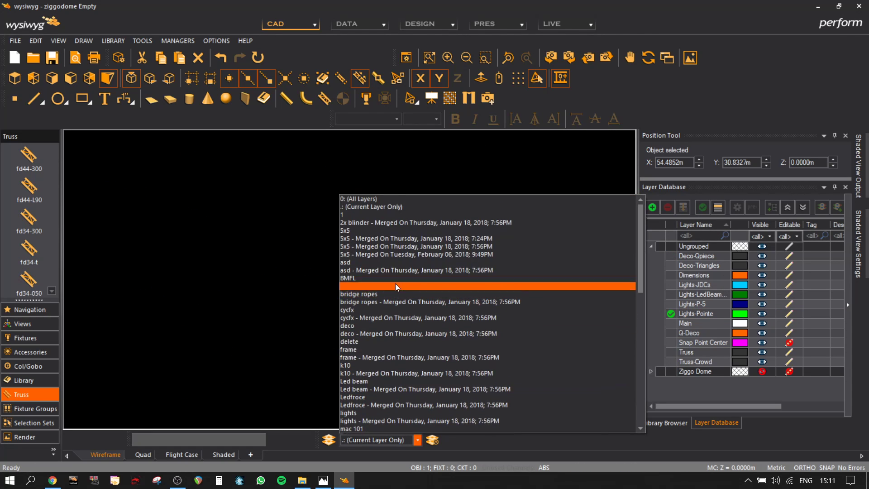
{"action": "left_click", "coordinate": [387, 196]}
Draw a 0.16 m pipe on the Lights-Pointe layer, interactively between the truss end points at the arch's section joint.
{"action": "middle_click_drag", "start_coordinate": [421, 175], "coordinate": [422, 301]}
{"action": "scroll", "coordinate": [404, 284], "scroll_direction": "up", "scroll_amount": 4}
{"action": "middle_click_drag", "start_coordinate": [361, 222], "coordinate": [347, 244]}
{"action": "left_click", "coordinate": [286, 98]}
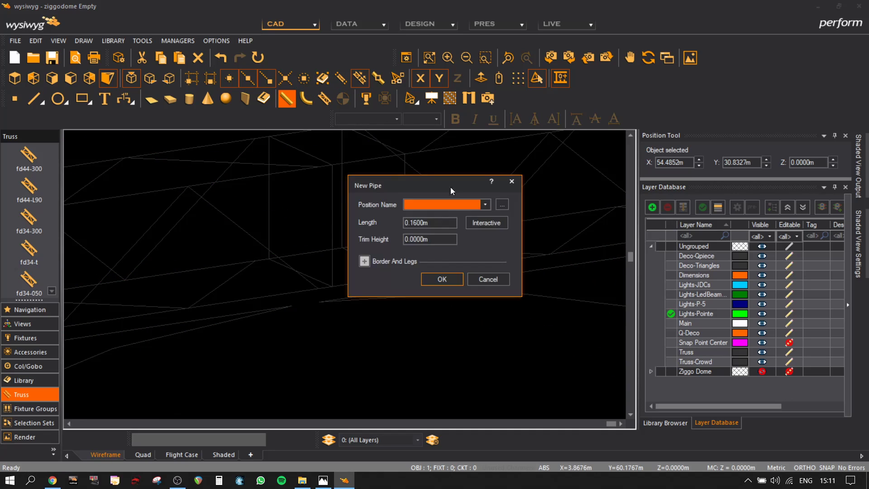
{"action": "left_click", "coordinate": [483, 222]}
{"action": "left_click", "coordinate": [316, 252]}
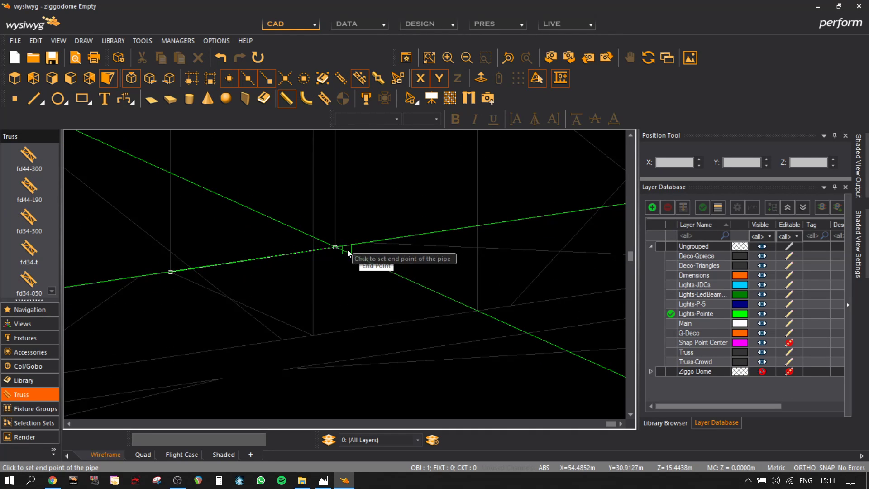
{"action": "left_click", "coordinate": [347, 249]}
{"action": "left_click", "coordinate": [441, 278]}
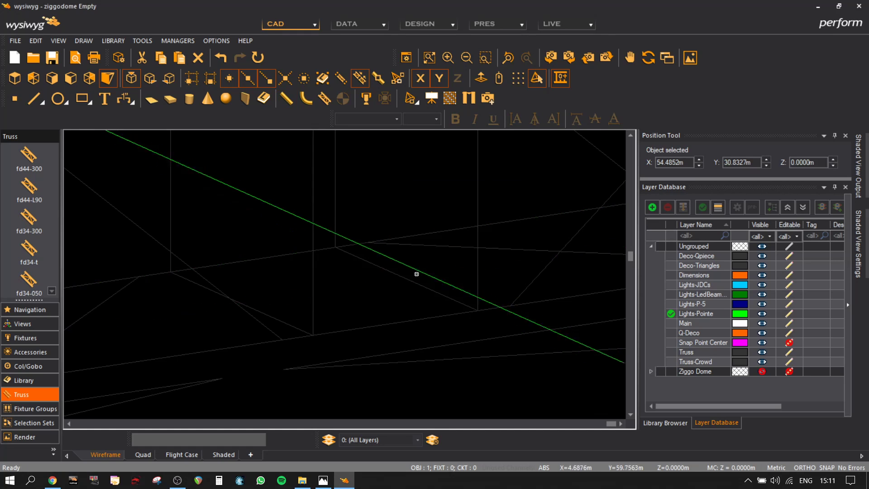
Move the short pipe vertically from its midpoint up to about Z 14.2 m, just below the crowd truss arch.
{"action": "scroll", "coordinate": [307, 296], "scroll_direction": "up", "scroll_amount": 3}
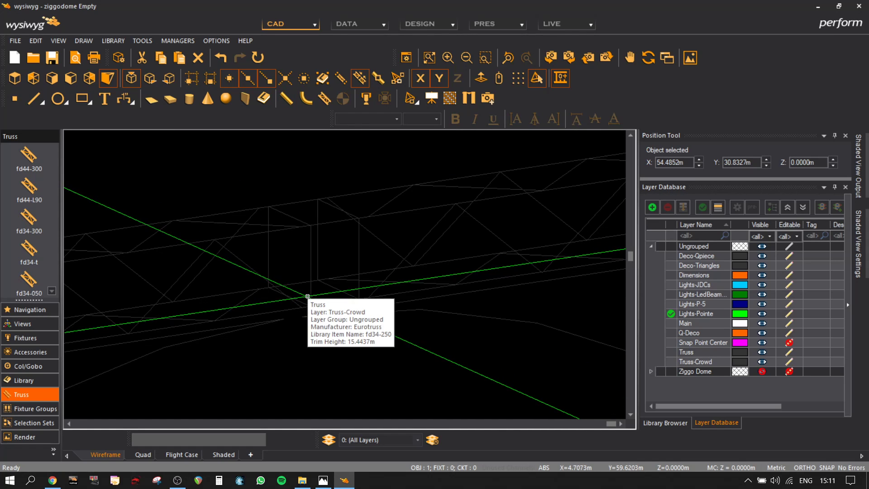
{"action": "middle_click_drag", "start_coordinate": [350, 384], "coordinate": [423, 244]}
{"action": "scroll", "coordinate": [491, 322], "scroll_direction": "down", "scroll_amount": 5}
{"action": "scroll", "coordinate": [423, 306], "scroll_direction": "up", "scroll_amount": 4}
{"action": "middle_click_drag", "start_coordinate": [446, 371], "coordinate": [416, 278]}
{"action": "scroll", "coordinate": [413, 330], "scroll_direction": "up", "scroll_amount": 2}
{"action": "key", "text": "m"}
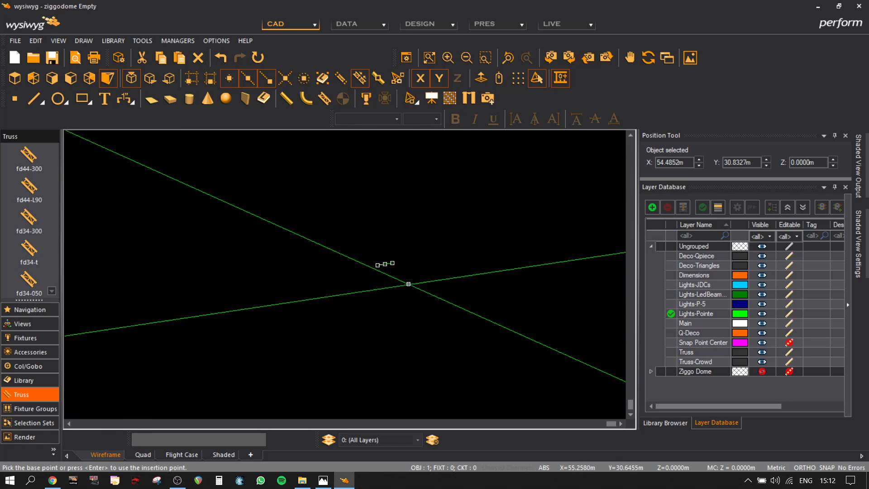
{"action": "left_click", "coordinate": [387, 266]}
{"action": "left_click", "coordinate": [385, 191]}
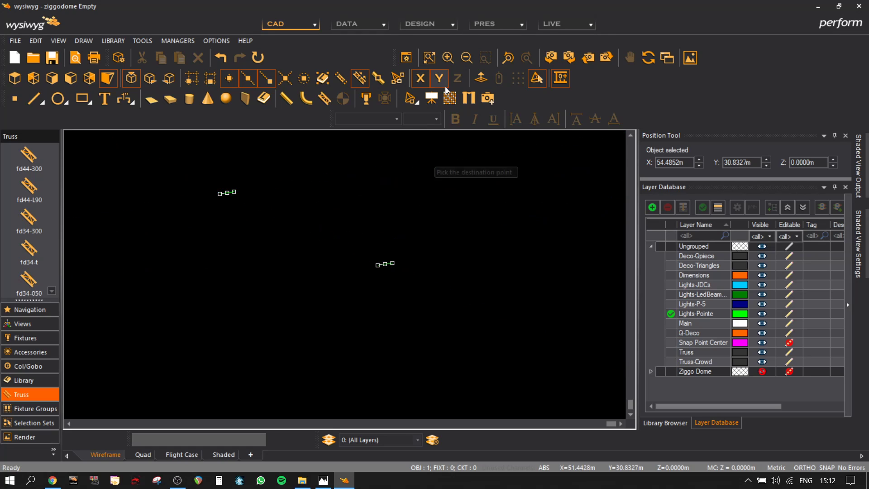
{"action": "left_click", "coordinate": [169, 78]}
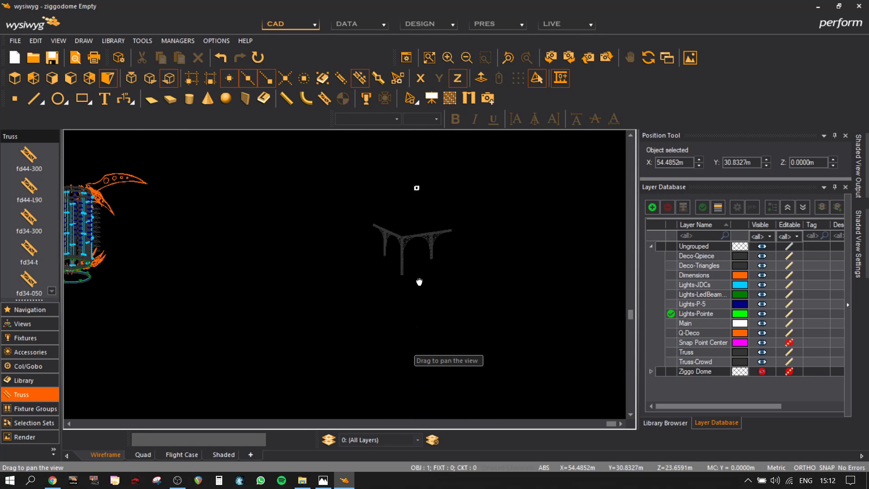
{"action": "left_click", "coordinate": [419, 337]}
{"action": "scroll", "coordinate": [428, 234], "scroll_direction": "up", "scroll_amount": 6}
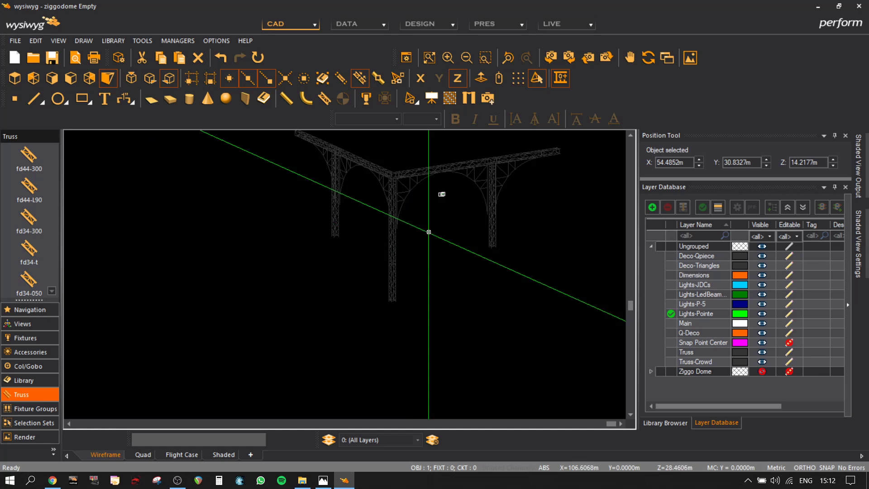
{"action": "key", "text": "Escape"}
Select the short pipe below the arch and search the fixture library for "Pointe".
{"action": "scroll", "coordinate": [406, 235], "scroll_direction": "down", "scroll_amount": 4}
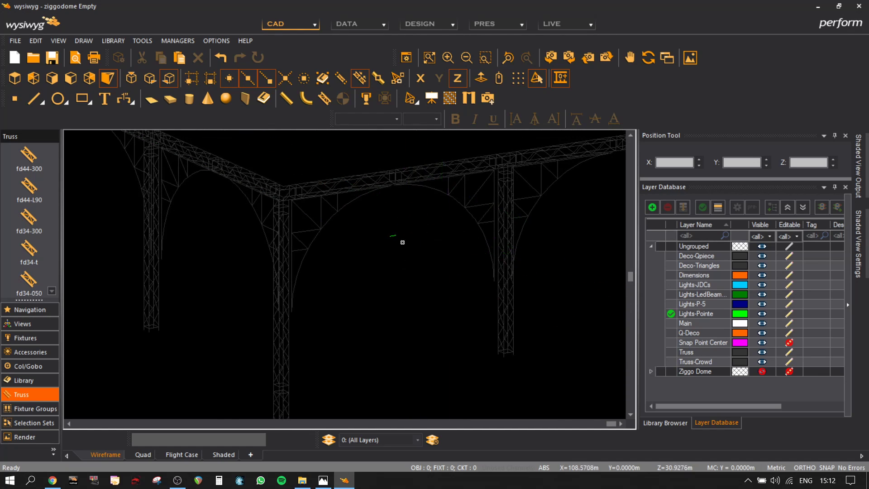
{"action": "scroll", "coordinate": [398, 226], "scroll_direction": "up", "scroll_amount": 5}
{"action": "left_click_drag", "start_coordinate": [431, 239], "coordinate": [269, 153]}
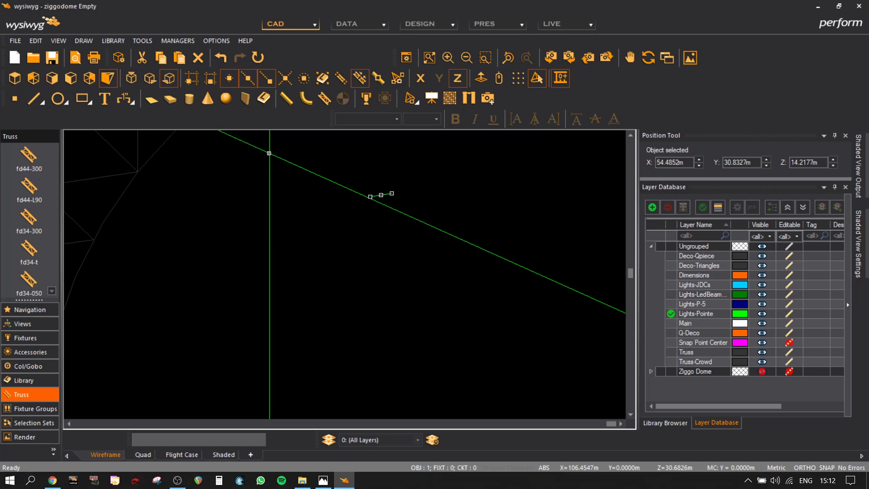
{"action": "left_click", "coordinate": [676, 424]}
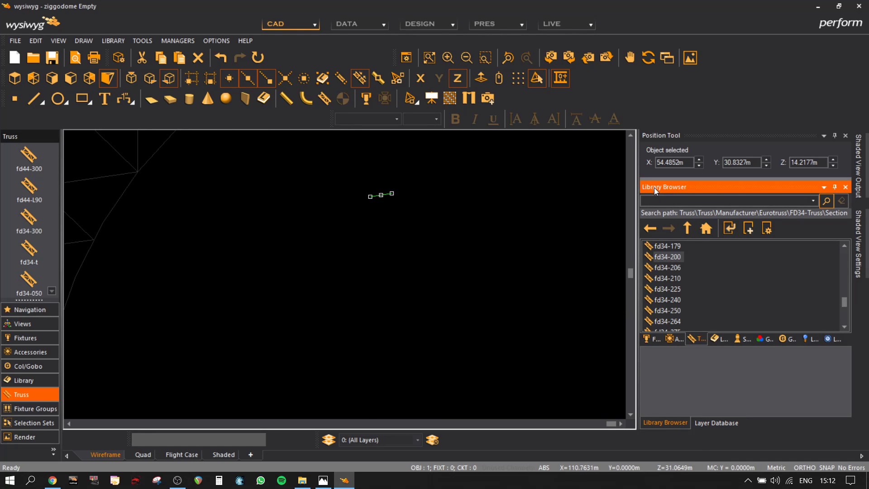
{"action": "left_click", "coordinate": [652, 339]}
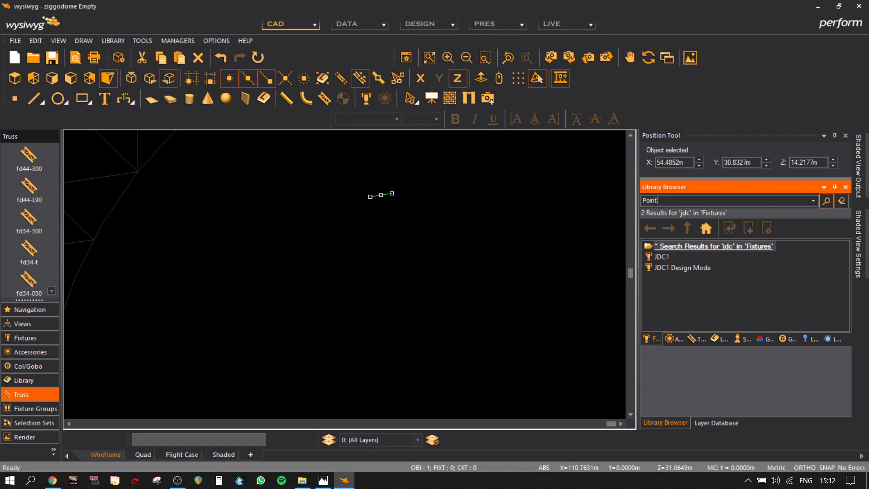
{"action": "left_click", "coordinate": [661, 203]}
{"action": "type", "text": "Pointe"}
{"action": "key", "text": "Return"}
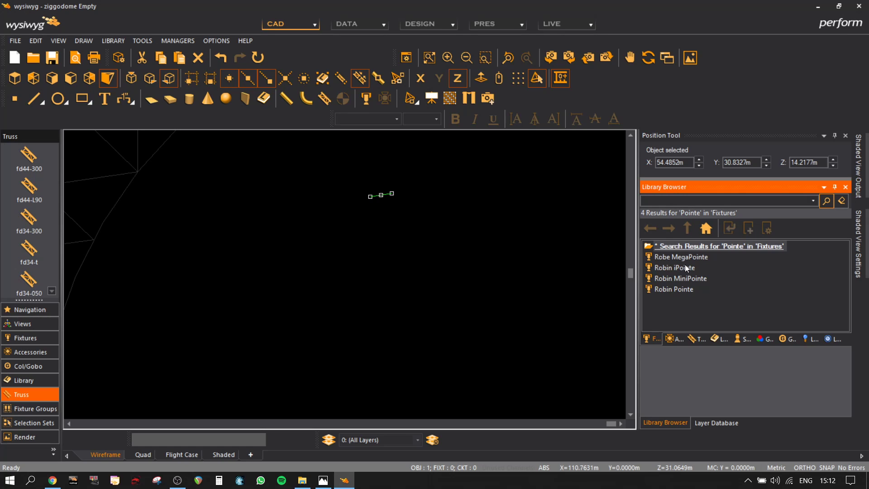
Hang a Robin Pointe fixture at the middle of the short pipe.
{"action": "left_click", "coordinate": [681, 289]}
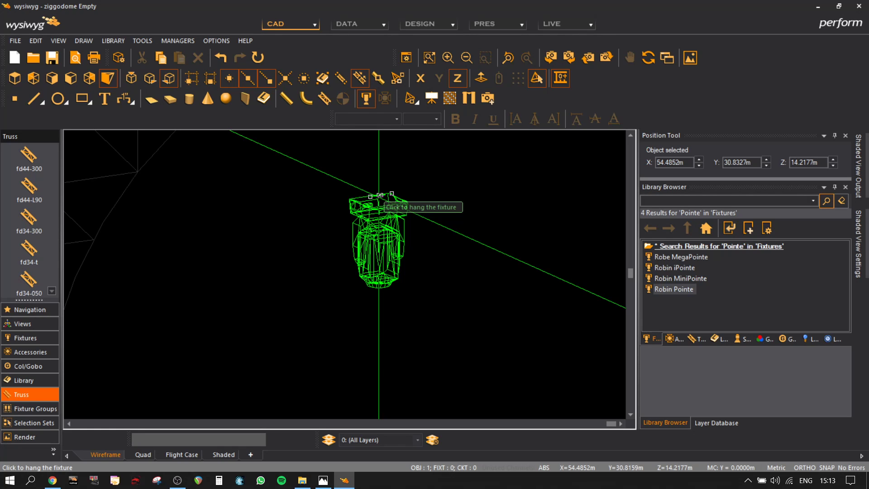
{"action": "scroll", "coordinate": [380, 195], "scroll_direction": "up", "scroll_amount": 3}
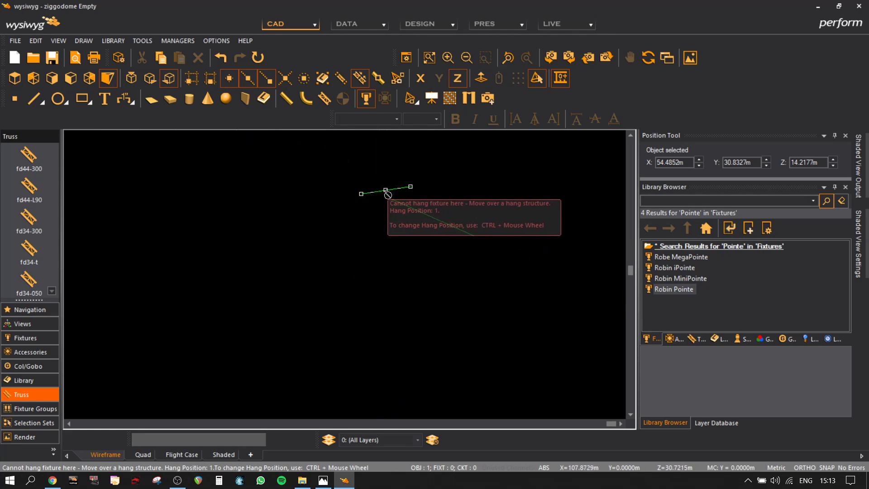
{"action": "left_click", "coordinate": [386, 190]}
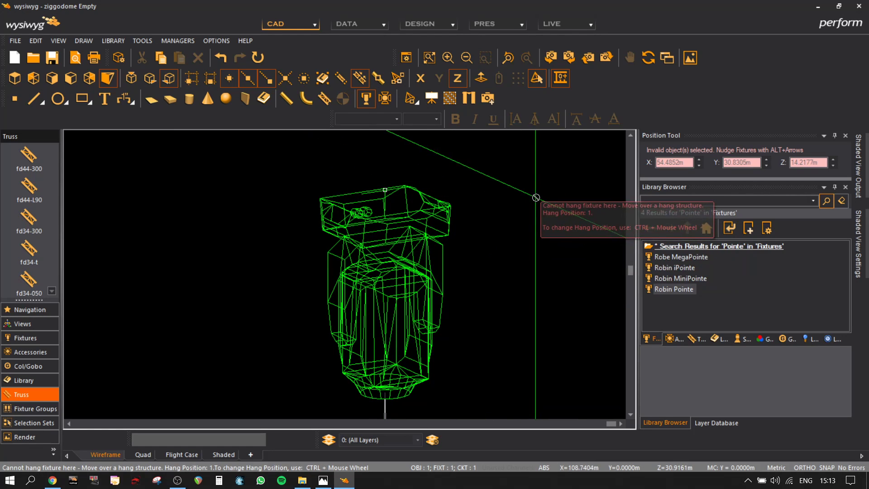
Group the Robin Pointe with its short pipe and select the resulting group.
{"action": "right_click", "coordinate": [530, 236]}
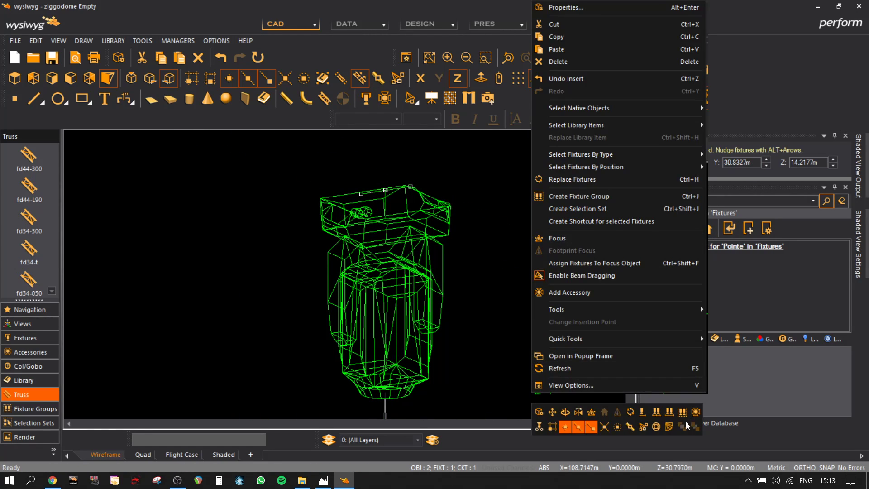
{"action": "left_click", "coordinate": [669, 413]}
{"action": "left_click", "coordinate": [563, 231]}
{"action": "left_click", "coordinate": [268, 379]}
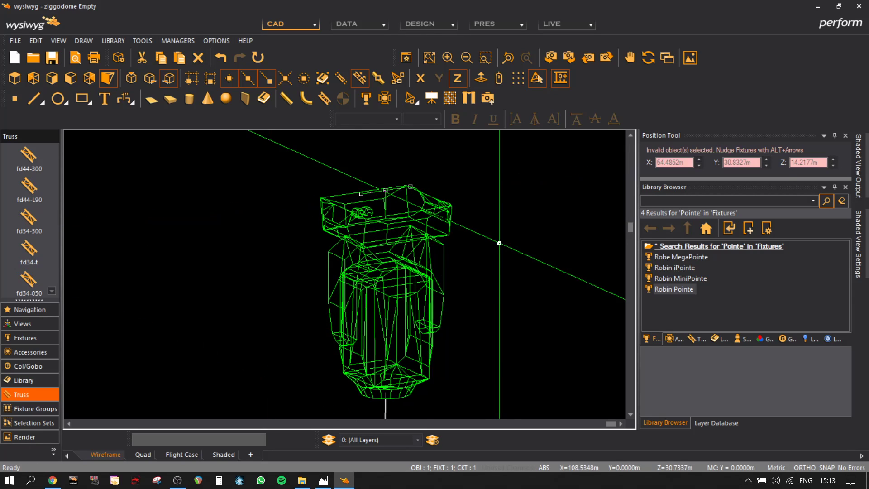
{"action": "left_click", "coordinate": [549, 233]}
{"action": "middle_click_drag", "start_coordinate": [549, 232], "coordinate": [447, 231]}
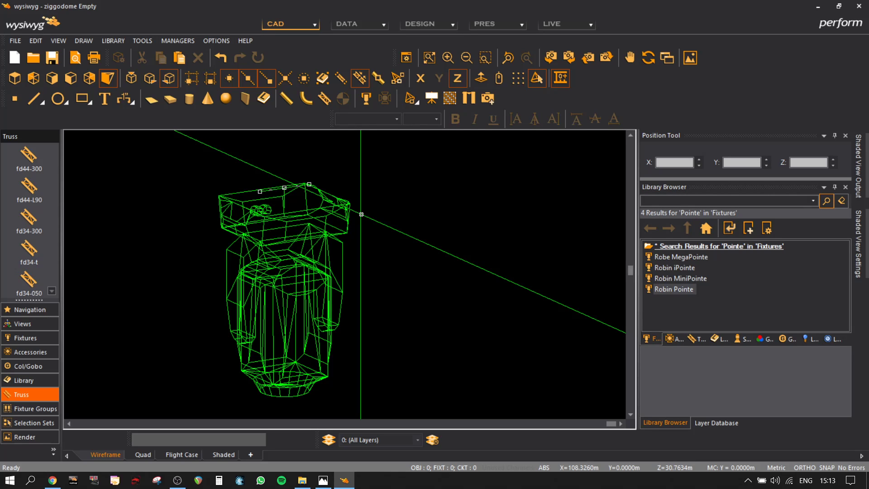
{"action": "left_click_drag", "start_coordinate": [423, 345], "coordinate": [241, 286]}
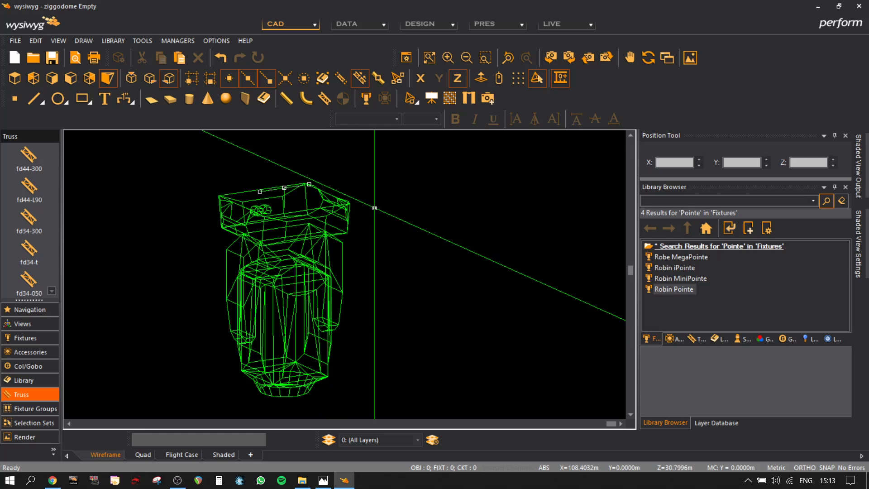
{"action": "scroll", "coordinate": [449, 228], "scroll_direction": "down", "scroll_amount": 3}
{"action": "left_click", "coordinate": [420, 77]}
{"action": "scroll", "coordinate": [344, 244], "scroll_direction": "down", "scroll_amount": 3}
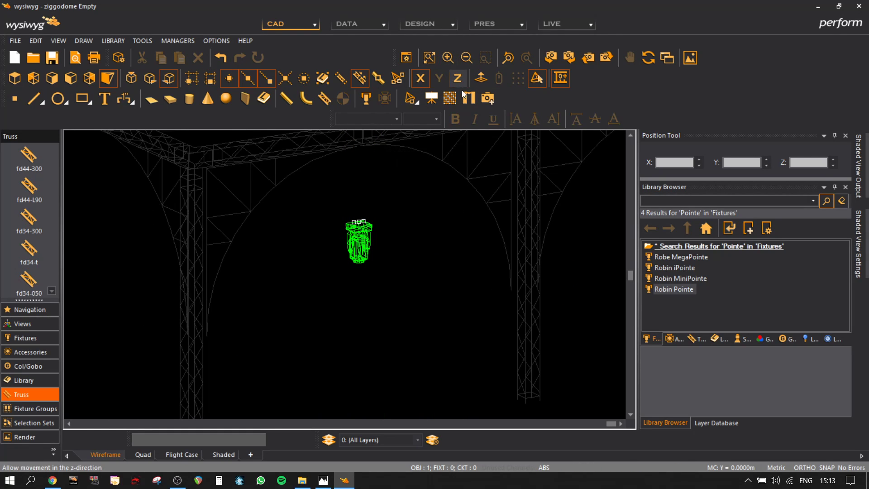
{"action": "key", "text": "Escape"}
{"action": "scroll", "coordinate": [357, 202], "scroll_direction": "up", "scroll_amount": 6}
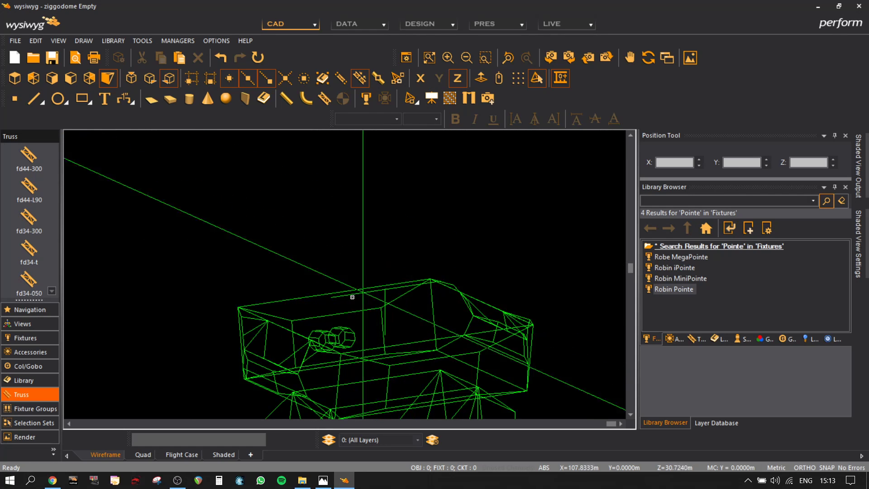
{"action": "left_click", "coordinate": [337, 298]}
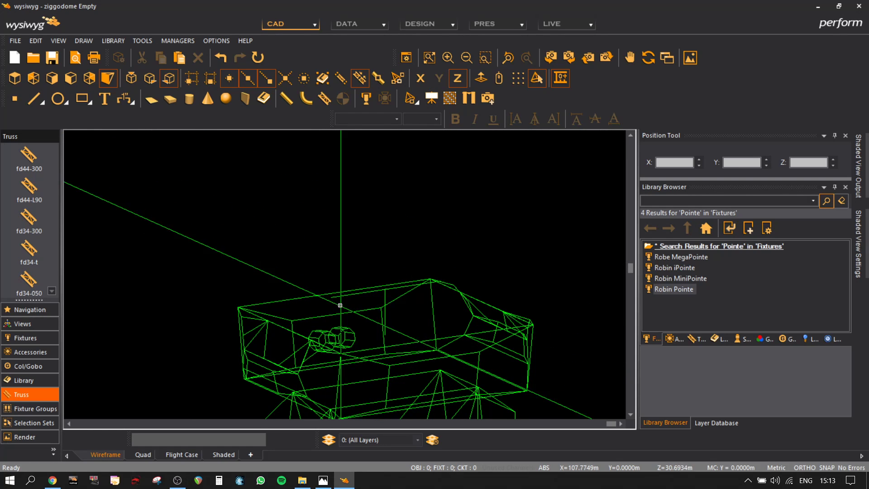
{"action": "left_click", "coordinate": [435, 311]}
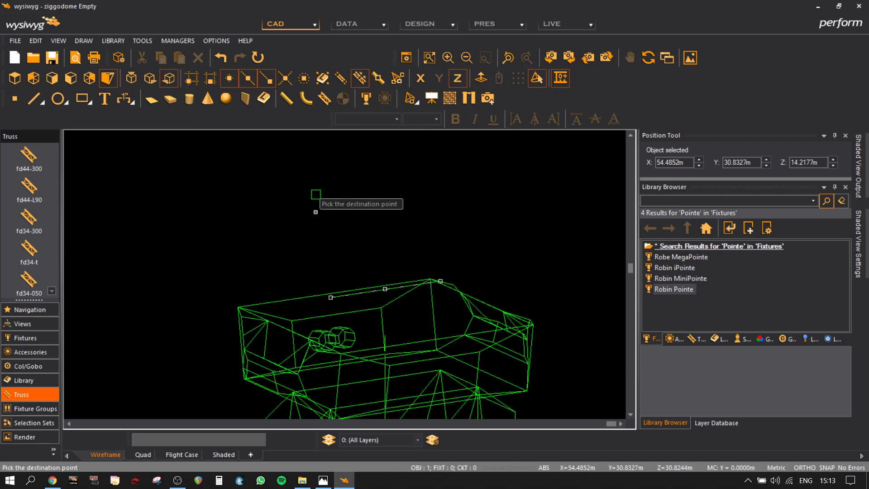
{"action": "scroll", "coordinate": [314, 202], "scroll_direction": "down", "scroll_amount": 5}
{"action": "left_click", "coordinate": [420, 78]}
{"action": "scroll", "coordinate": [307, 313], "scroll_direction": "down", "scroll_amount": 5}
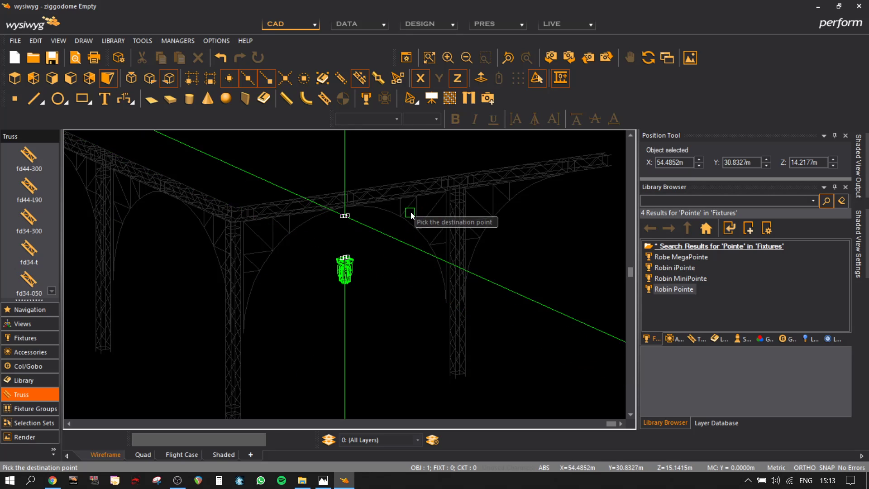
{"action": "key", "text": "Escape"}
Replace the Robin Pointe on the short pipe with a Robe MegaPointe hung at the pipe's middle.
{"action": "scroll", "coordinate": [332, 257], "scroll_direction": "up", "scroll_amount": 5}
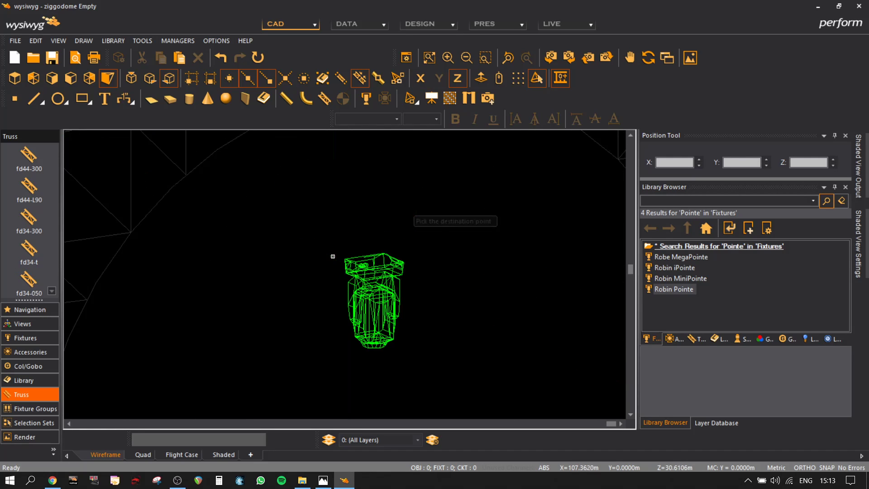
{"action": "left_click", "coordinate": [356, 304]}
{"action": "key", "text": "Delete"}
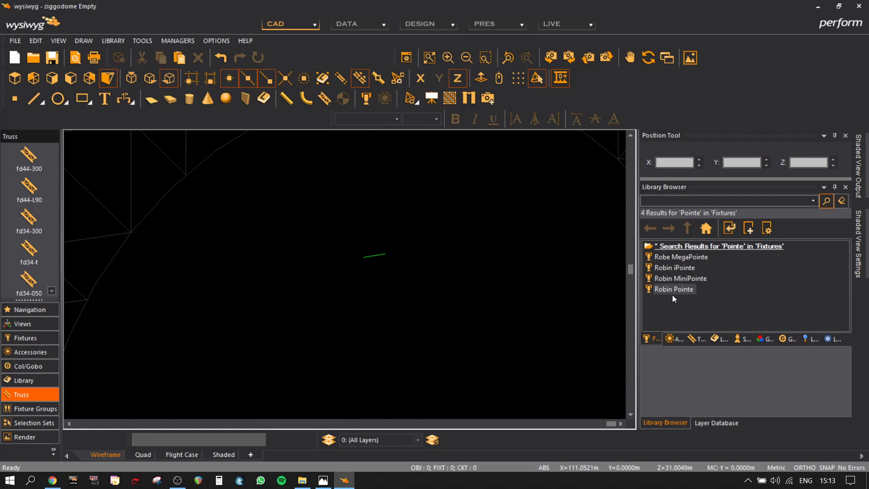
{"action": "left_click", "coordinate": [684, 257]}
{"action": "key", "text": "Insert"}
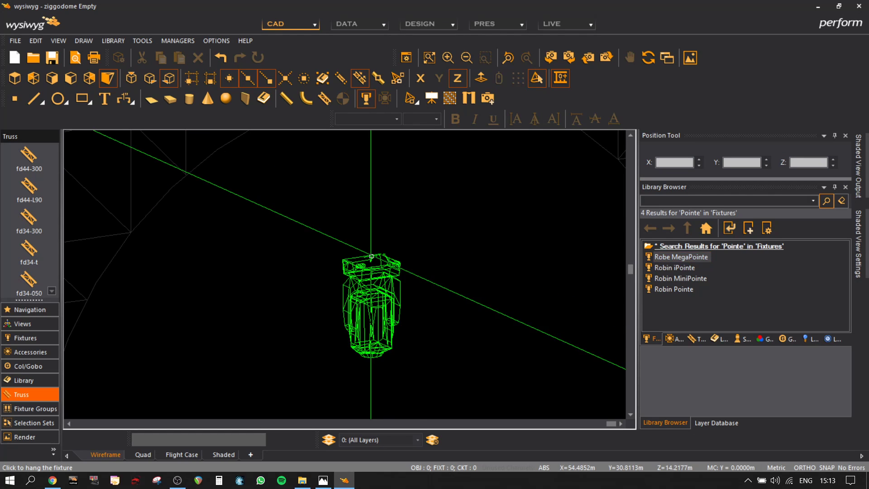
{"action": "scroll", "coordinate": [371, 257], "scroll_direction": "up", "scroll_amount": 3}
{"action": "left_click", "coordinate": [376, 256]}
{"action": "key", "text": "Escape"}
Centre the MegaPointe on its short pipe using Distribute Between Two Points in the top view.
{"action": "left_click_drag", "start_coordinate": [510, 335], "coordinate": [289, 240]}
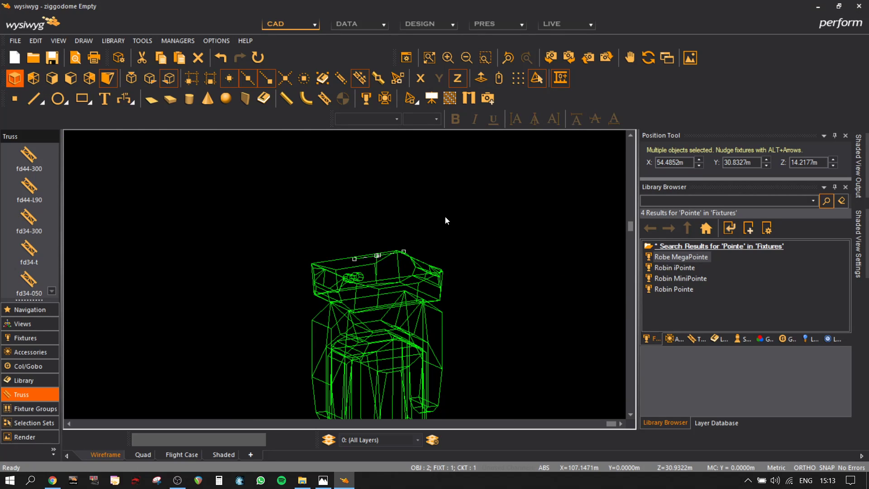
{"action": "scroll", "coordinate": [378, 302], "scroll_direction": "up", "scroll_amount": 5}
{"action": "middle_click_drag", "start_coordinate": [448, 213], "coordinate": [446, 216]}
{"action": "scroll", "coordinate": [394, 277], "scroll_direction": "up", "scroll_amount": 5}
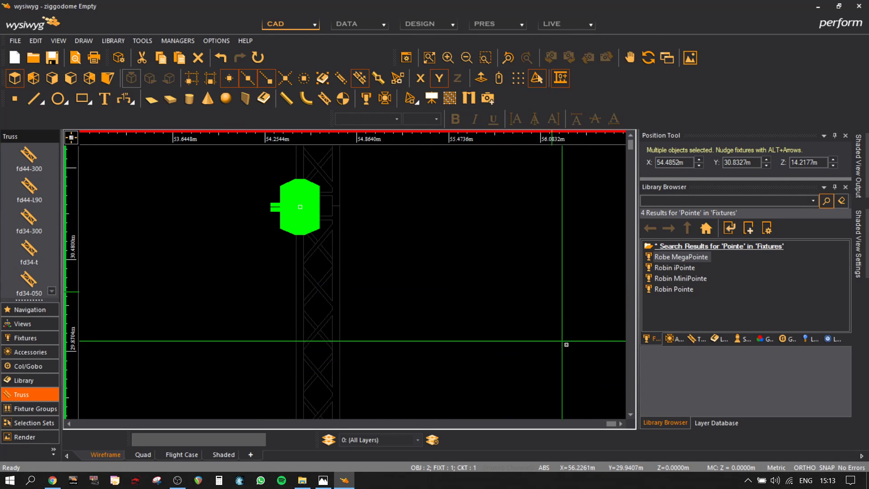
{"action": "right_click", "coordinate": [444, 263]}
{"action": "left_click", "coordinate": [571, 412]}
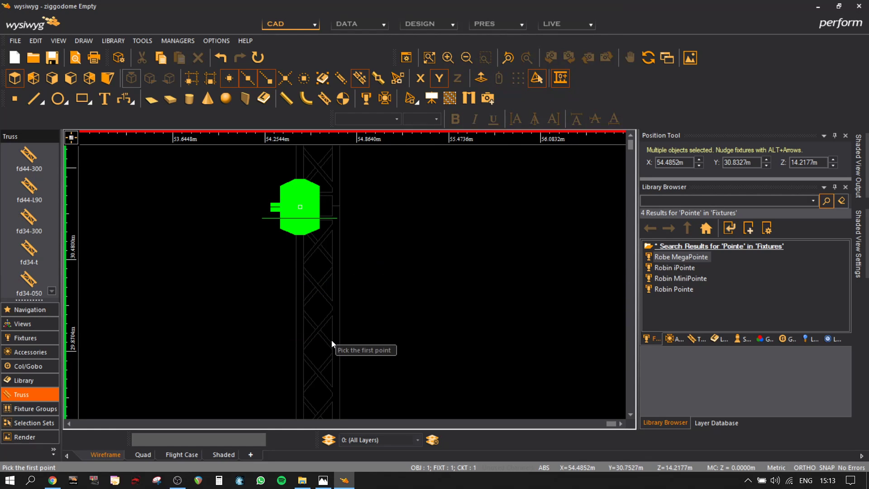
{"action": "left_click", "coordinate": [407, 158]}
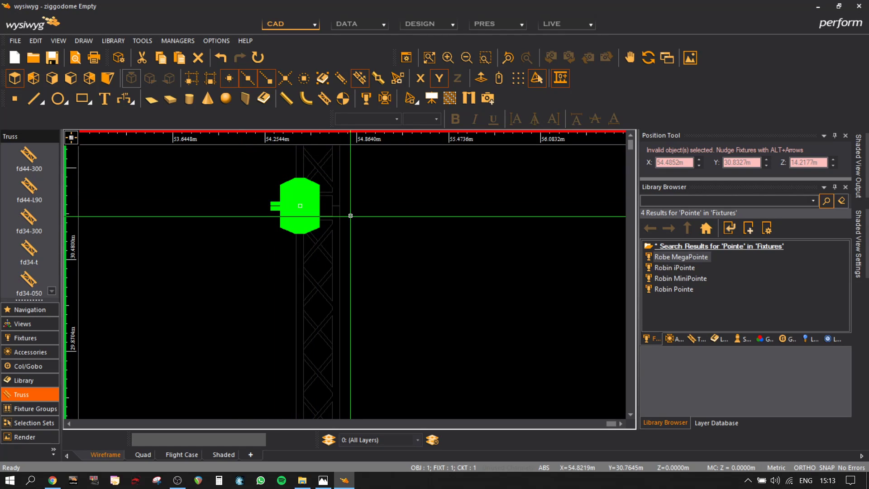
Change the MegaPointe's pan angle in its fixture properties and apply the change.
{"action": "right_click", "coordinate": [435, 208]}
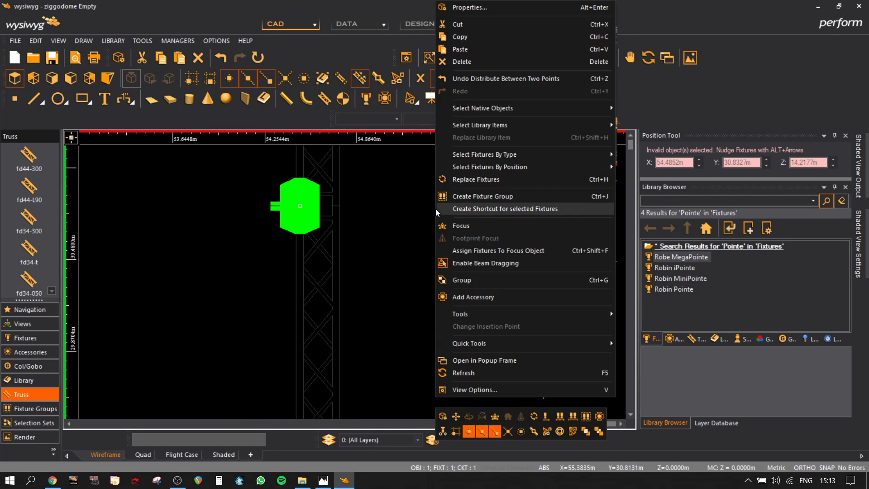
{"action": "left_click", "coordinate": [483, 8]}
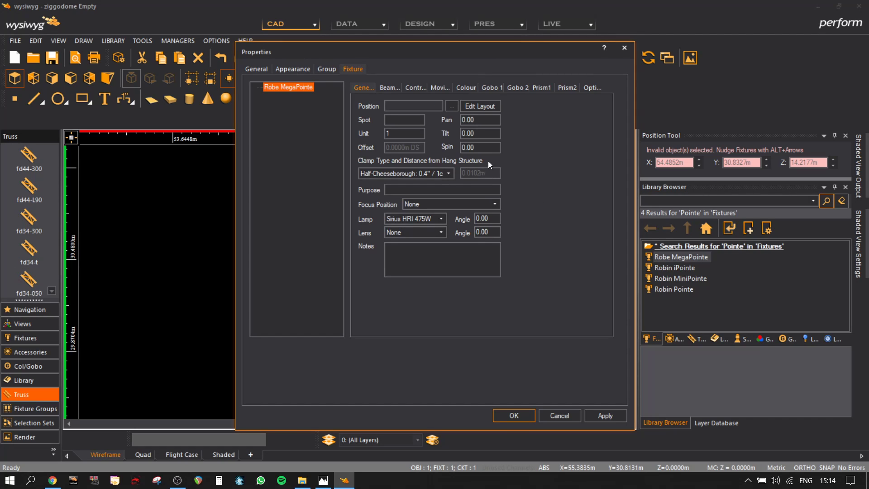
{"action": "left_click", "coordinate": [481, 120]}
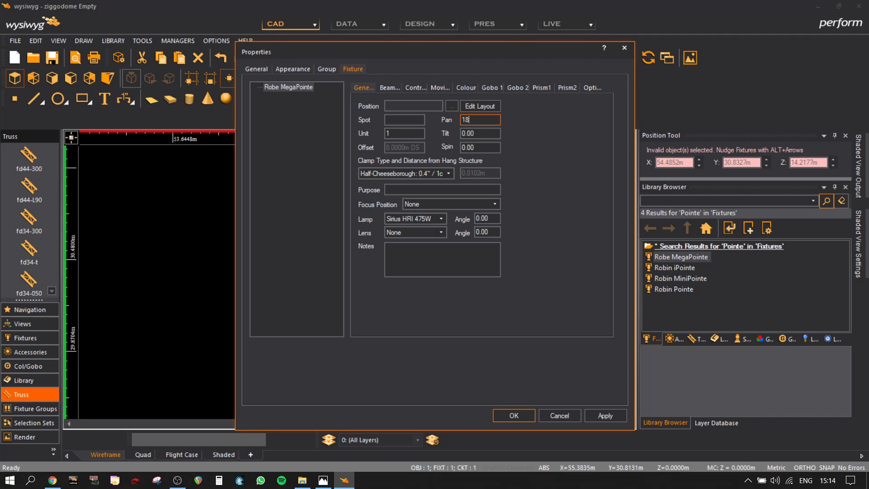
{"action": "key", "text": "Return"}
{"action": "scroll", "coordinate": [300, 235], "scroll_direction": "down", "scroll_amount": 3}
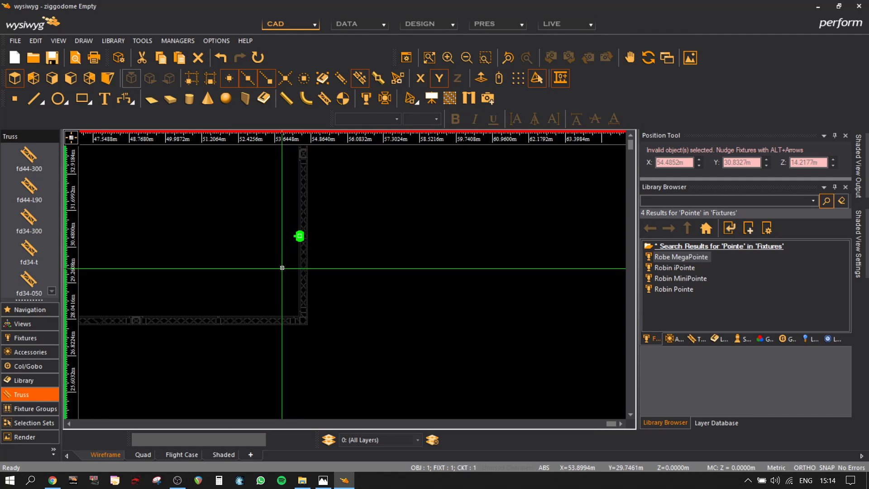
{"action": "scroll", "coordinate": [282, 268], "scroll_direction": "up", "scroll_amount": 5}
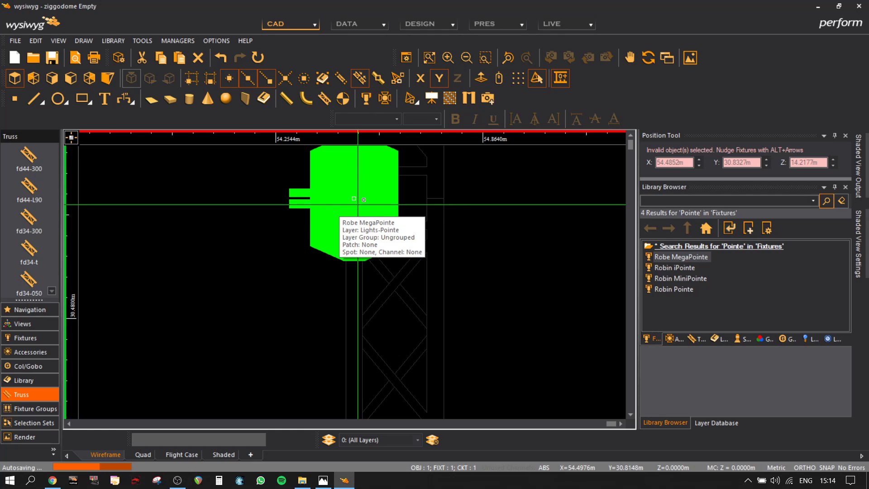
Move the MegaPointe and its short pipe together along X to 54.7252 m beneath the crowd truss.
{"action": "key", "text": "ctrl+v"}
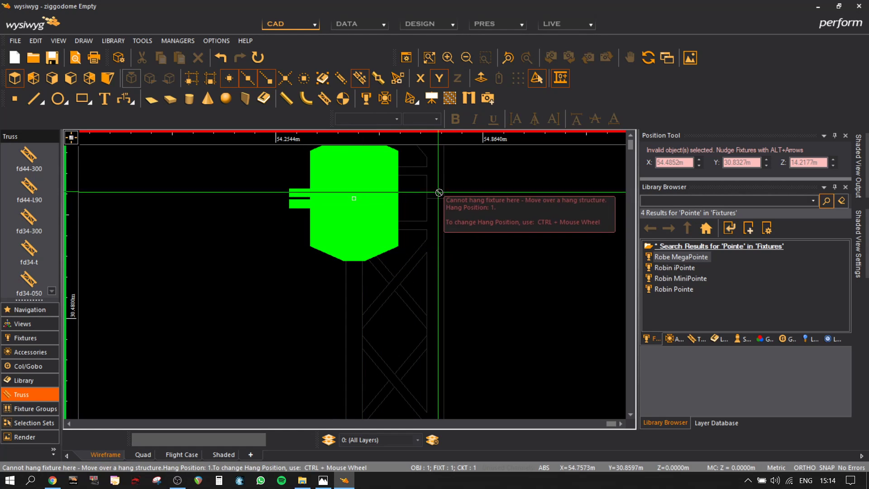
{"action": "key", "text": "Escape"}
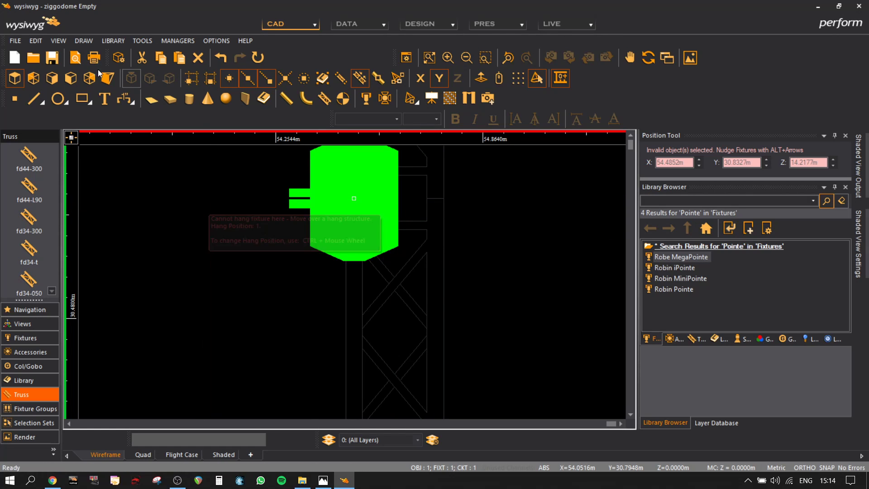
{"action": "left_click", "coordinate": [108, 78]}
{"action": "scroll", "coordinate": [449, 303], "scroll_direction": "down", "scroll_amount": 2}
{"action": "left_click_drag", "start_coordinate": [522, 339], "coordinate": [245, 219]}
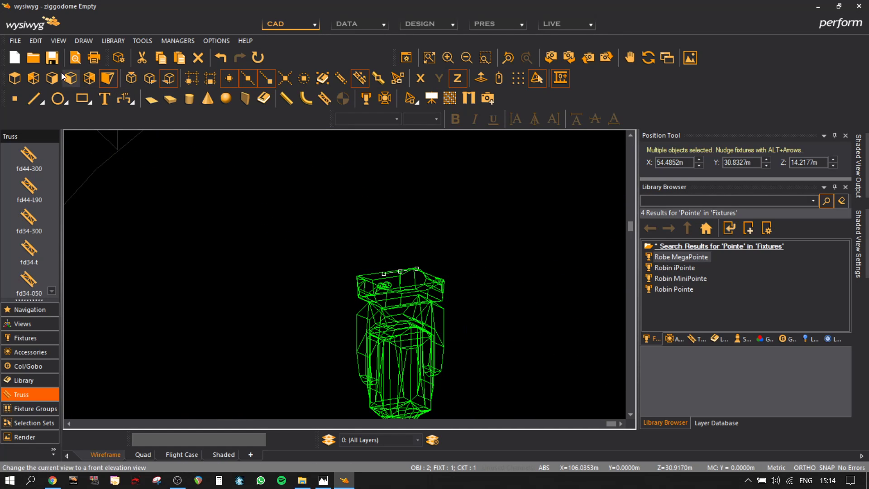
{"action": "left_click", "coordinate": [20, 82]}
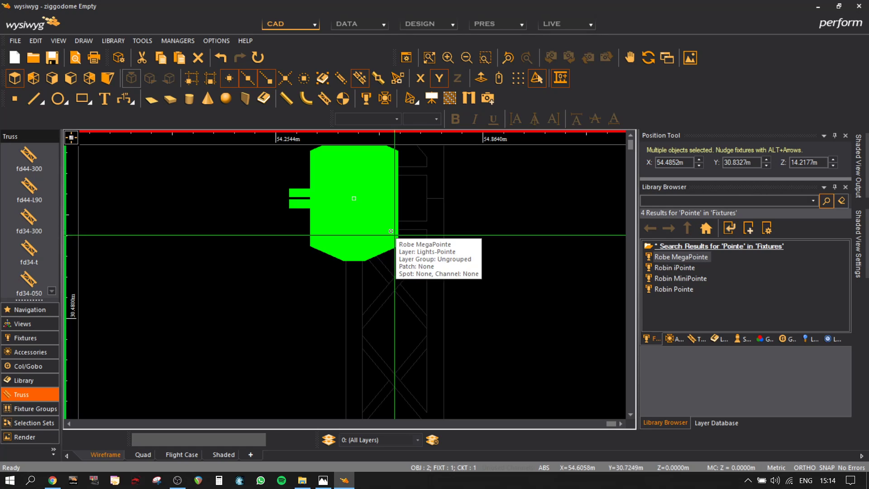
{"action": "key", "text": "ctrl+c"}
{"action": "left_click", "coordinate": [359, 198]}
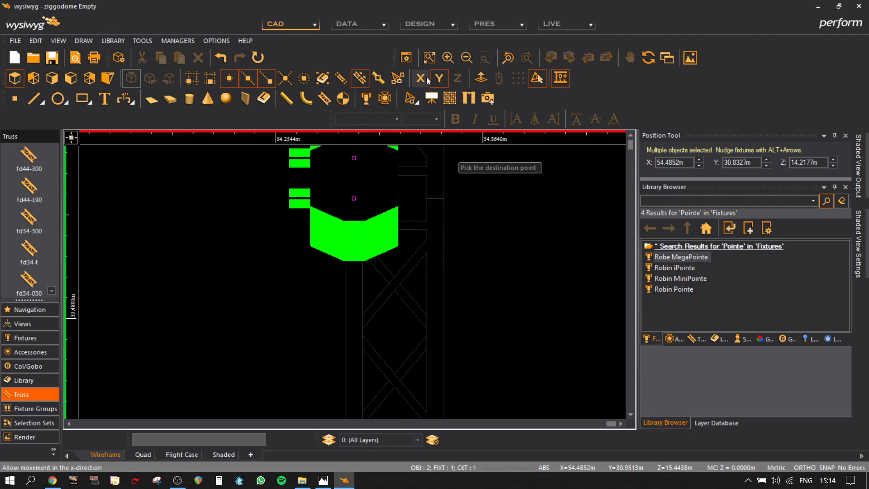
{"action": "left_click", "coordinate": [436, 198]}
{"action": "scroll", "coordinate": [516, 286], "scroll_direction": "down", "scroll_amount": 3}
{"action": "middle_click_drag", "start_coordinate": [537, 287], "coordinate": [433, 301]}
{"action": "scroll", "coordinate": [415, 320], "scroll_direction": "down", "scroll_amount": 3}
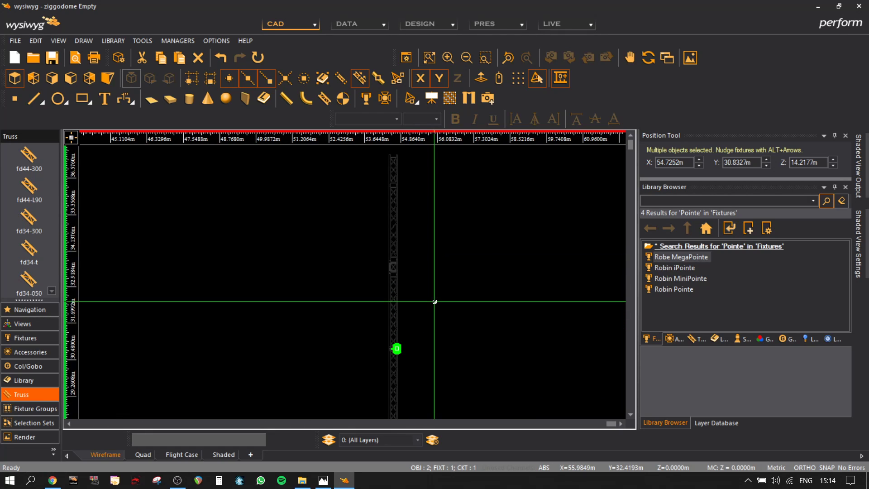
Copy the MegaPointe with its short pipe along the crowd truss to Y 36.3327 m.
{"action": "key", "text": "ctrl+v"}
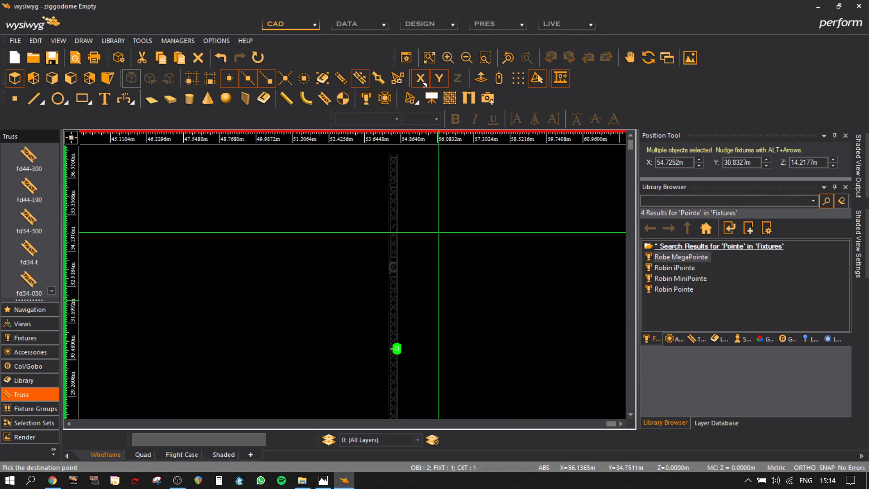
{"action": "scroll", "coordinate": [420, 202], "scroll_direction": "up", "scroll_amount": 3}
{"action": "middle_click_drag", "start_coordinate": [368, 198], "coordinate": [394, 294]}
{"action": "scroll", "coordinate": [394, 295], "scroll_direction": "up", "scroll_amount": 3}
{"action": "middle_click_drag", "start_coordinate": [351, 250], "coordinate": [426, 311]}
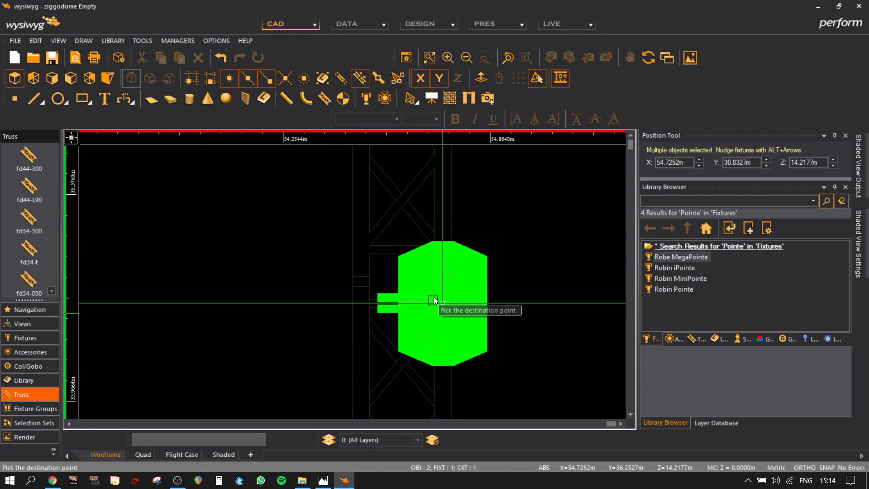
{"action": "left_click", "coordinate": [441, 284]}
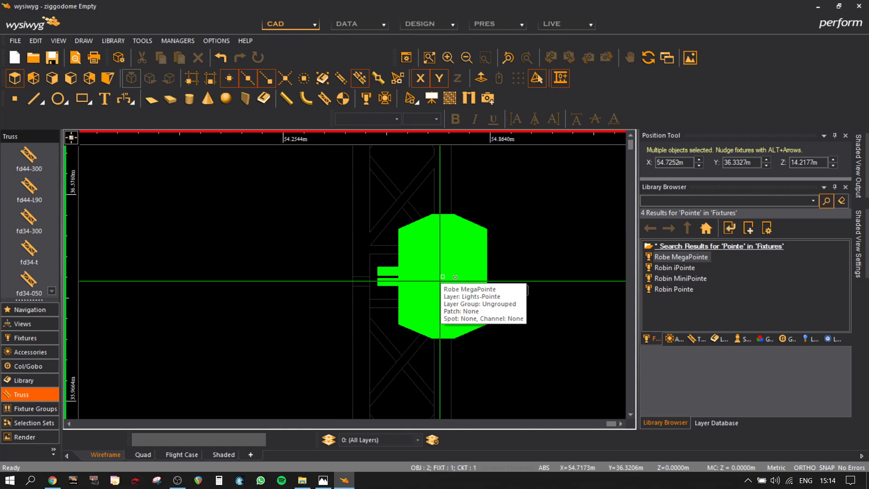
{"action": "scroll", "coordinate": [551, 281], "scroll_direction": "down", "scroll_amount": 5}
{"action": "middle_click_drag", "start_coordinate": [557, 326], "coordinate": [436, 249]}
{"action": "scroll", "coordinate": [439, 315], "scroll_direction": "down", "scroll_amount": 5}
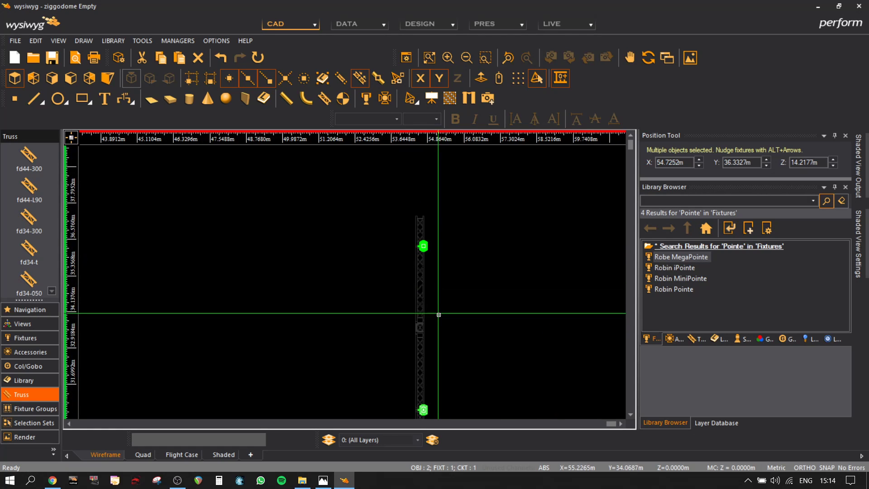
{"action": "left_click", "coordinate": [487, 355]}
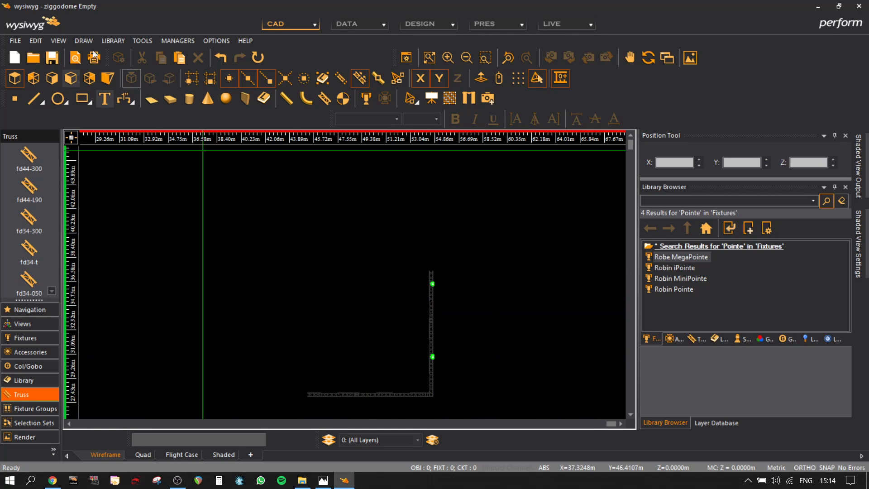
In the perspective view, copy the MegaPointe and its short pipe beneath the near arch vertically down to Z 11.2088 m.
{"action": "left_click", "coordinate": [110, 82]}
{"action": "scroll", "coordinate": [489, 328], "scroll_direction": "down", "scroll_amount": 5}
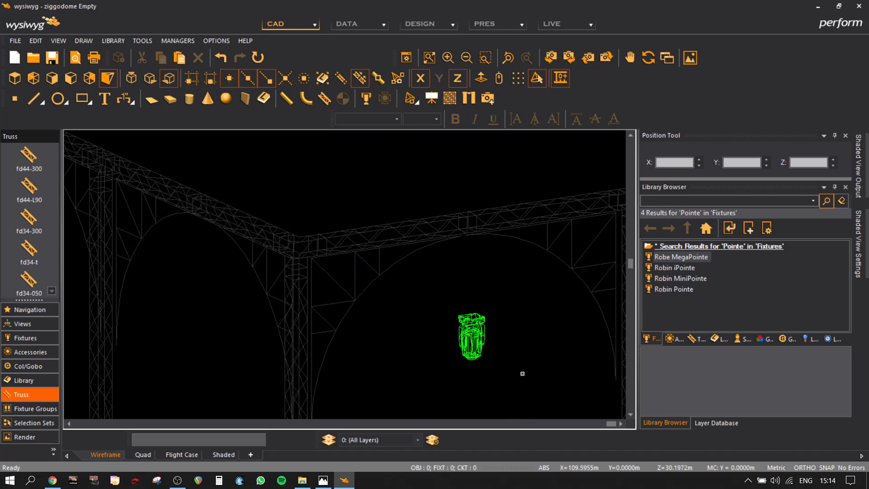
{"action": "left_click_drag", "start_coordinate": [522, 373], "coordinate": [453, 298]}
{"action": "middle_click_drag", "start_coordinate": [454, 297], "coordinate": [428, 270]}
{"action": "middle_click_drag", "start_coordinate": [483, 329], "coordinate": [467, 276]}
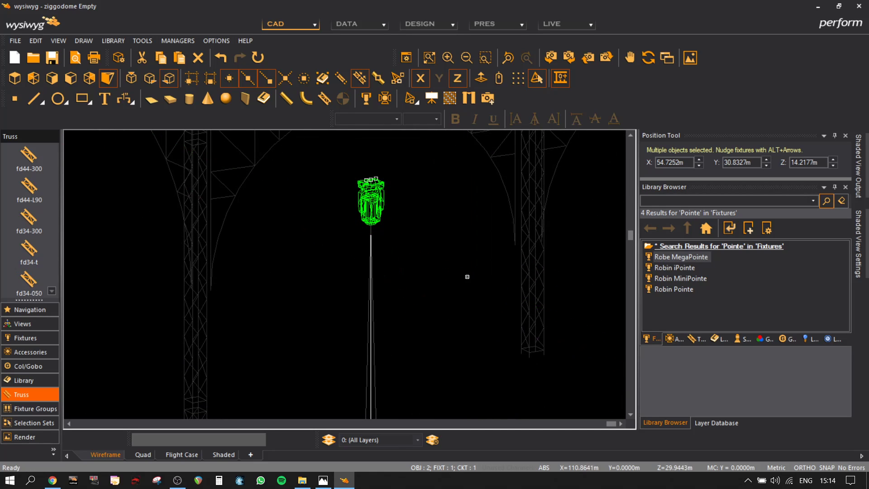
{"action": "key", "text": "m"}
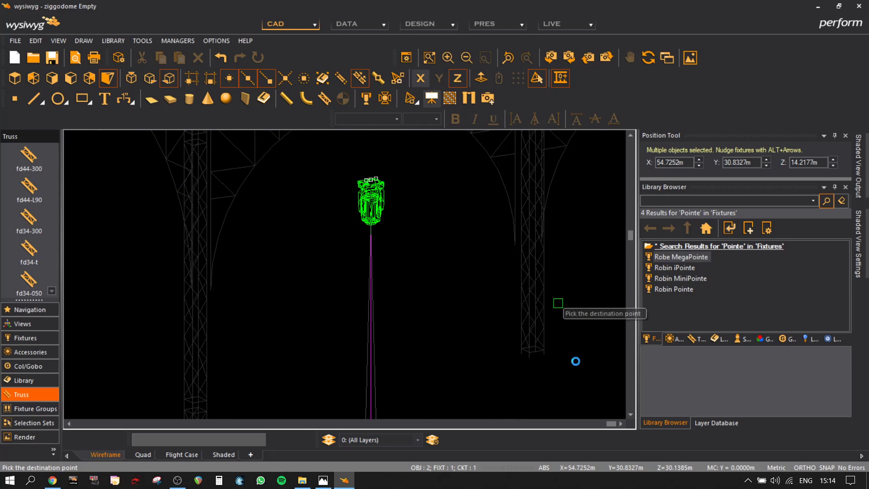
{"action": "left_click", "coordinate": [531, 358]}
Copy the MegaPointe and its short pipe vertically down to Z 9.2088 m, level with the bottom of the corner truss leg.
{"action": "scroll", "coordinate": [426, 378], "scroll_direction": "down", "scroll_amount": 5}
{"action": "middle_click_drag", "start_coordinate": [415, 367], "coordinate": [385, 297]}
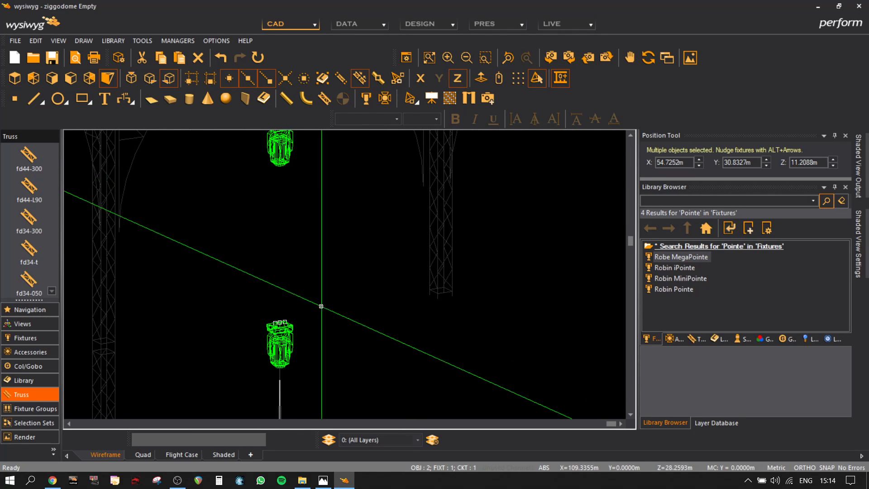
{"action": "middle_click_drag", "start_coordinate": [321, 310], "coordinate": [411, 217]}
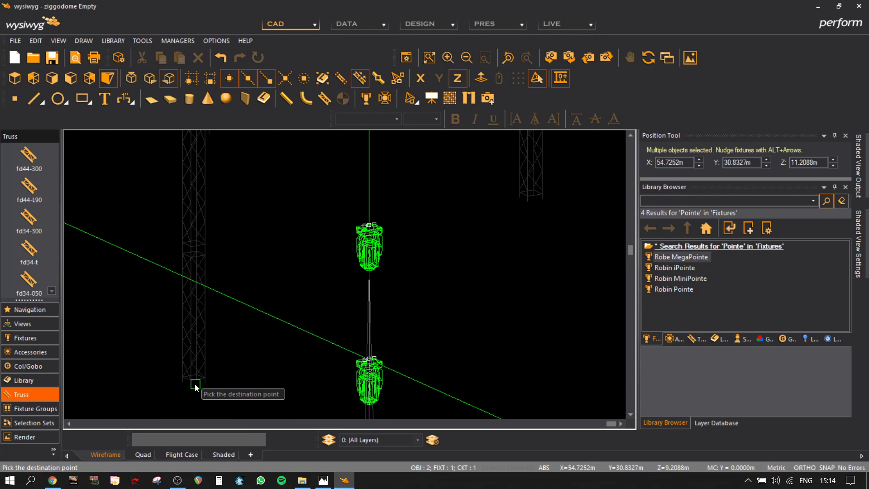
{"action": "scroll", "coordinate": [205, 380], "scroll_direction": "up", "scroll_amount": 5}
{"action": "left_click", "coordinate": [213, 377]}
{"action": "scroll", "coordinate": [369, 331], "scroll_direction": "down", "scroll_amount": 6}
{"action": "middle_click_drag", "start_coordinate": [421, 295], "coordinate": [366, 333]}
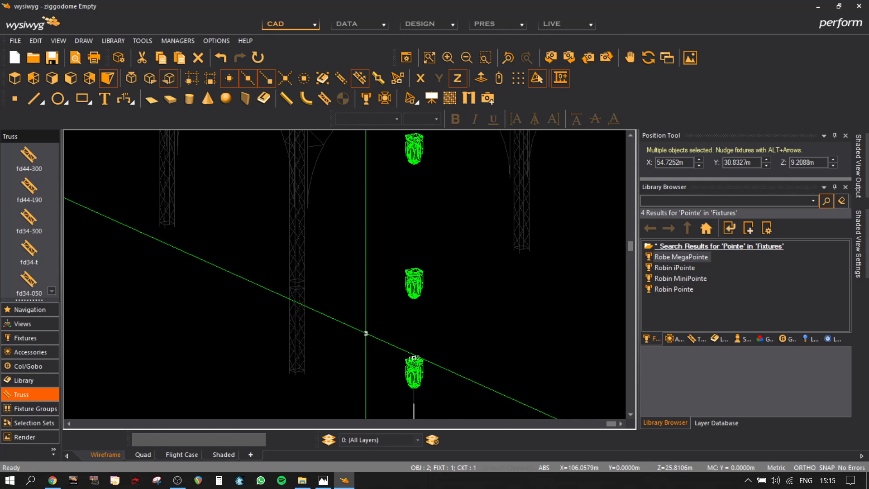
Select the middle MegaPointe with its pipe and, on the plan workplane, move them along Y to 33.7027 m beneath the intermediate truss leg.
{"action": "left_click_drag", "start_coordinate": [377, 240], "coordinate": [376, 240]}
{"action": "middle_click_drag", "start_coordinate": [445, 260], "coordinate": [320, 309]}
{"action": "scroll", "coordinate": [393, 308], "scroll_direction": "up", "scroll_amount": 2}
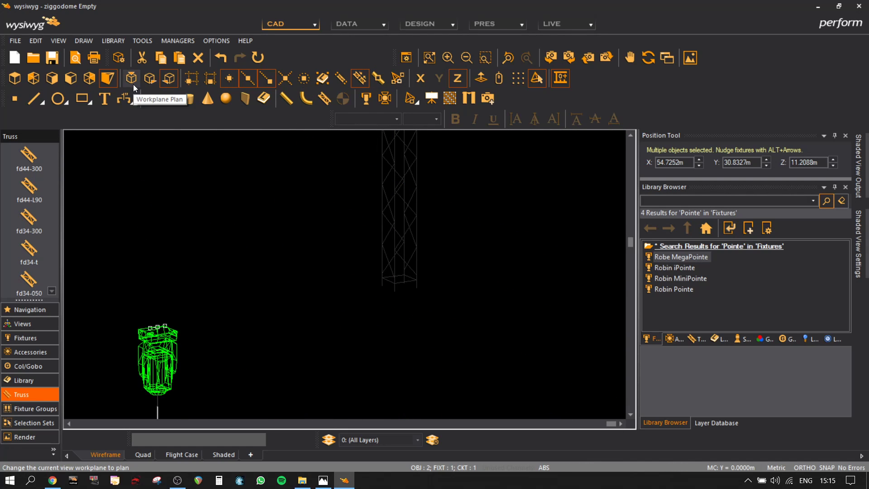
{"action": "mouse_move", "coordinate": [250, 323]}
{"action": "middle_mouse_down"}
{"action": "mouse_move", "coordinate": [293, 279]}
{"action": "mouse_move", "coordinate": [390, 249]}
{"action": "middle_mouse_up"}
{"action": "left_click_drag", "start_coordinate": [384, 324], "coordinate": [268, 234]}
{"action": "key", "text": "ctrl+c"}
{"action": "left_click", "coordinate": [270, 256]}
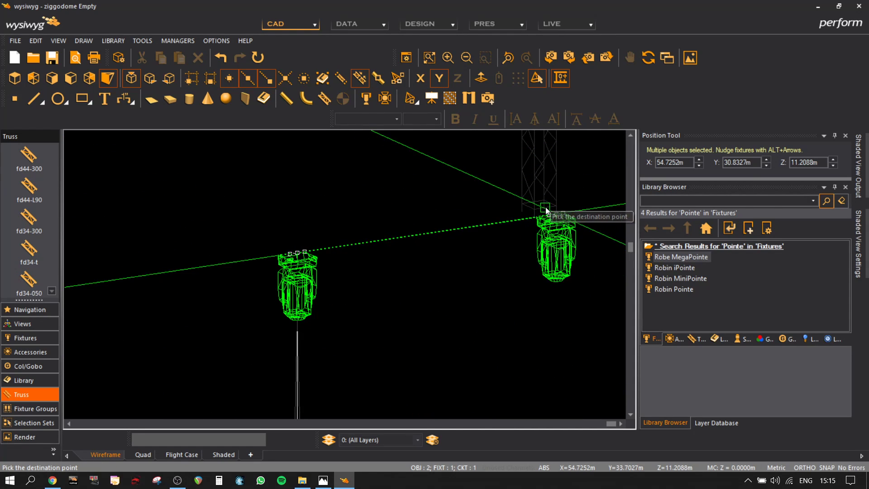
{"action": "scroll", "coordinate": [545, 208], "scroll_direction": "up", "scroll_amount": 3}
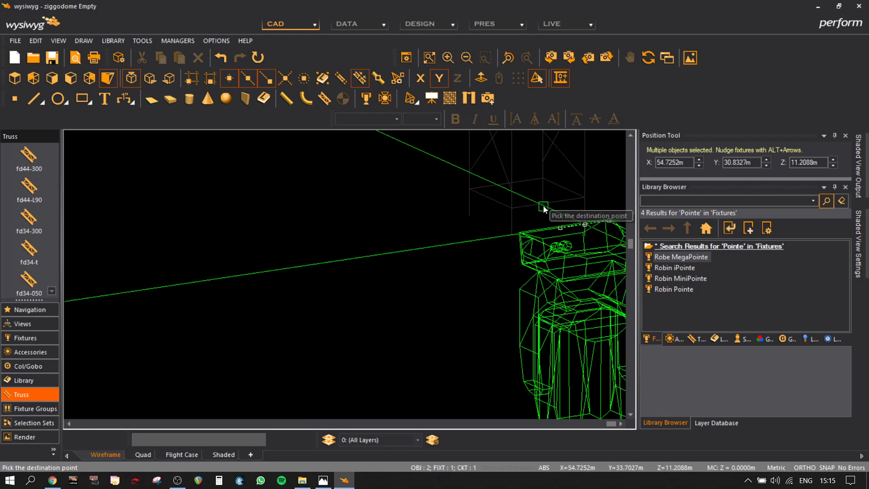
{"action": "left_click", "coordinate": [544, 207]}
Move the MegaPointe and pipe beneath the intermediate truss leg along X only to 54.6052 m.
{"action": "middle_click_drag", "start_coordinate": [504, 247], "coordinate": [374, 233]}
{"action": "scroll", "coordinate": [374, 234], "scroll_direction": "up", "scroll_amount": 2}
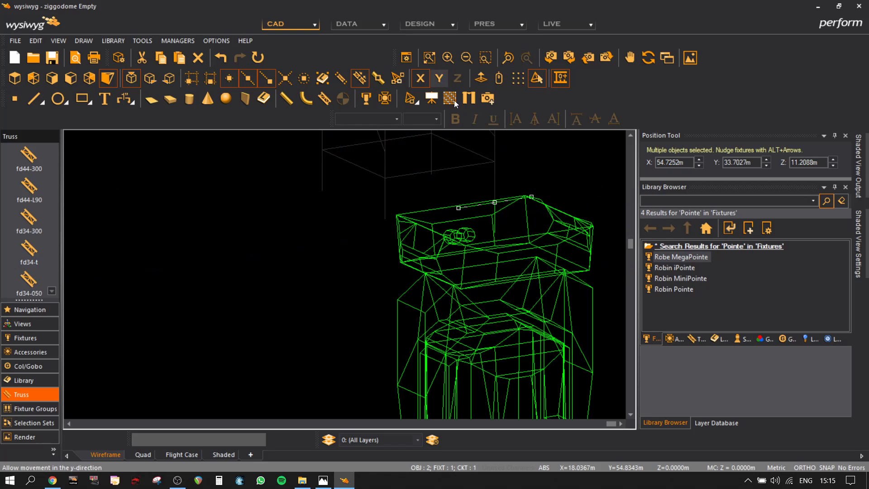
{"action": "key", "text": "m"}
{"action": "left_click", "coordinate": [496, 204]}
{"action": "middle_click_drag", "start_coordinate": [465, 151], "coordinate": [477, 234]}
{"action": "left_click", "coordinate": [477, 227]}
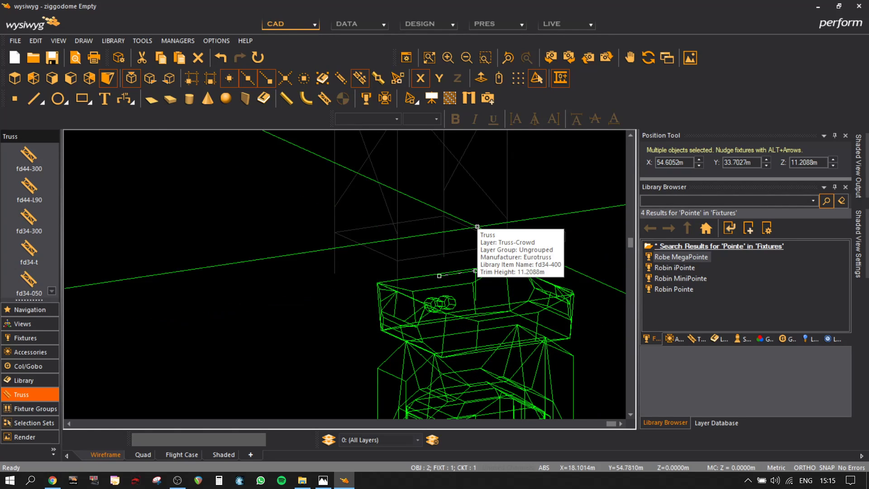
{"action": "middle_click_drag", "start_coordinate": [564, 259], "coordinate": [534, 212]}
{"action": "scroll", "coordinate": [536, 220], "scroll_direction": "down", "scroll_amount": 2}
{"action": "scroll", "coordinate": [536, 224], "scroll_direction": "down", "scroll_amount": 3}
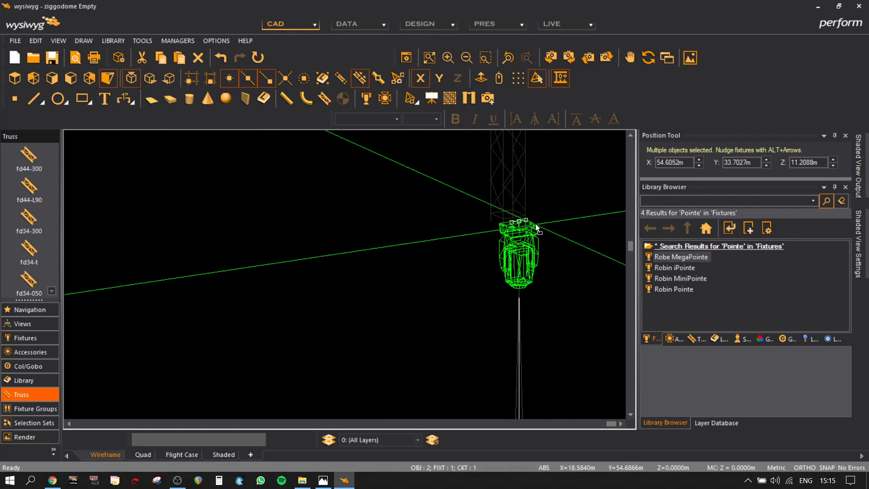
In the right section view, center the MegaPointe and pipe under the intermediate truss leg by moving them along Y to 33.5827 m.
{"action": "scroll", "coordinate": [536, 226], "scroll_direction": "up", "scroll_amount": 4}
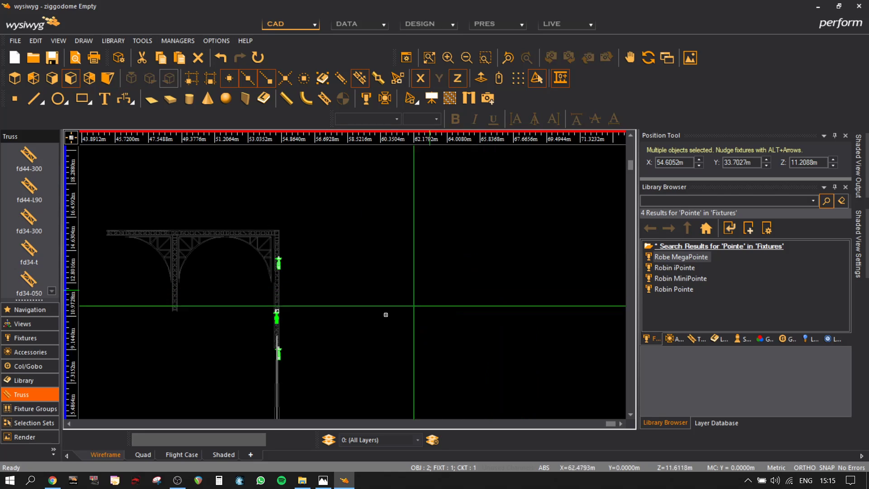
{"action": "scroll", "coordinate": [277, 364], "scroll_direction": "up", "scroll_amount": 3}
{"action": "left_click", "coordinate": [52, 78]}
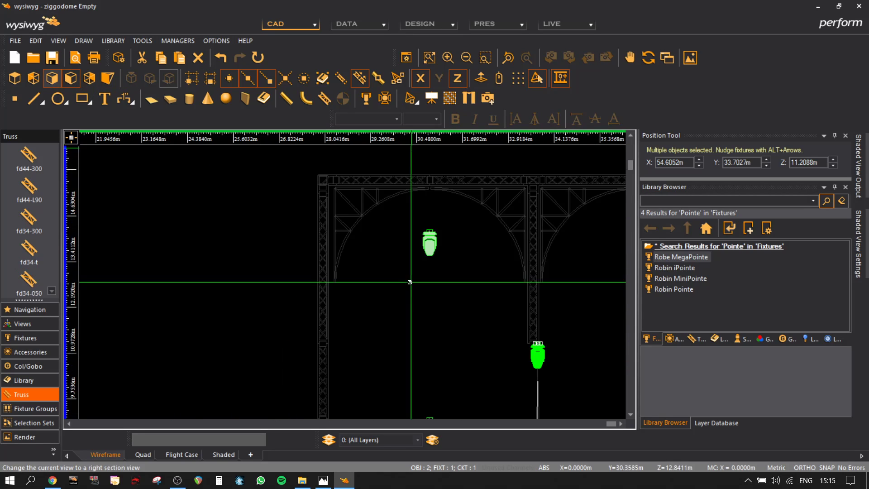
{"action": "scroll", "coordinate": [466, 313], "scroll_direction": "up", "scroll_amount": 5}
{"action": "middle_click_drag", "start_coordinate": [562, 292], "coordinate": [527, 281]}
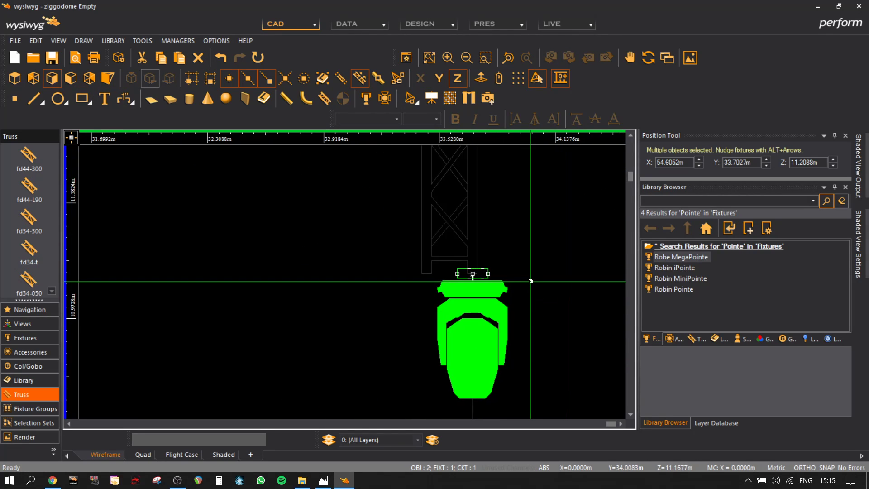
{"action": "scroll", "coordinate": [486, 263], "scroll_direction": "up", "scroll_amount": 3}
{"action": "key", "text": "m"}
{"action": "left_click", "coordinate": [441, 299]}
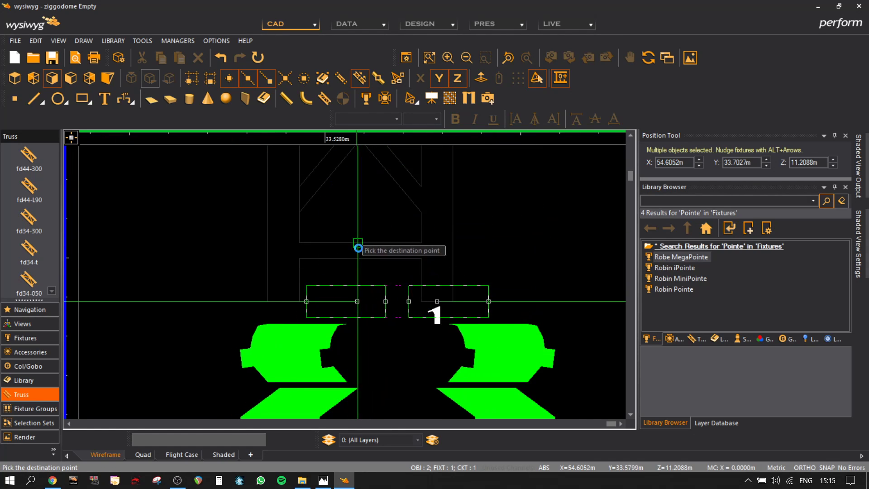
{"action": "middle_click_drag", "start_coordinate": [356, 223], "coordinate": [387, 153]}
{"action": "left_click", "coordinate": [389, 236]}
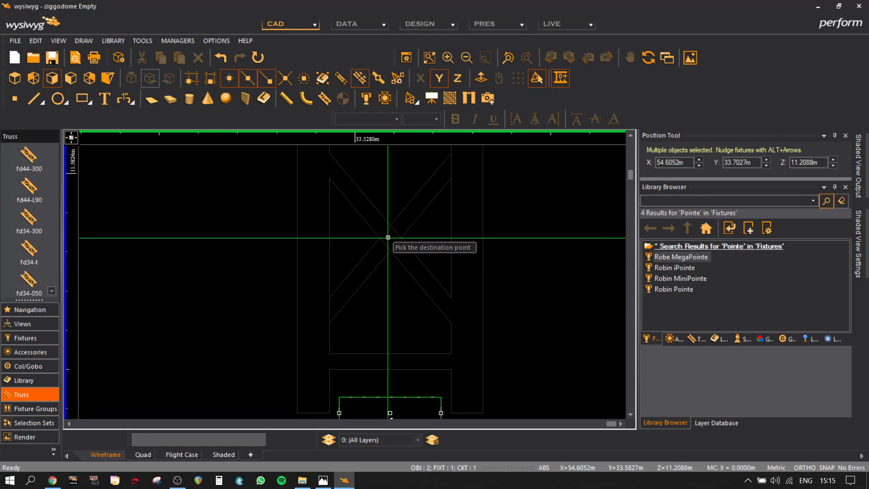
{"action": "scroll", "coordinate": [440, 311], "scroll_direction": "down", "scroll_amount": 3}
Select the lowest MegaPointe with its pipe and move them along Y to 27.9777 m beneath the corner truss leg in the right section view.
{"action": "left_click", "coordinate": [108, 78]}
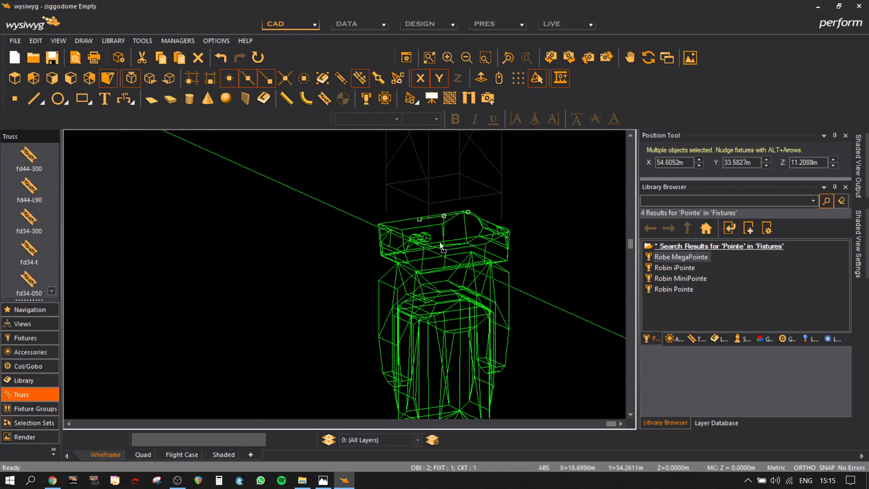
{"action": "scroll", "coordinate": [519, 271], "scroll_direction": "down", "scroll_amount": 3}
{"action": "mouse_move", "coordinate": [445, 329]}
{"action": "middle_mouse_down"}
{"action": "mouse_move", "coordinate": [346, 244]}
{"action": "mouse_move", "coordinate": [369, 211]}
{"action": "middle_mouse_up"}
{"action": "left_click_drag", "start_coordinate": [332, 372], "coordinate": [232, 243]}
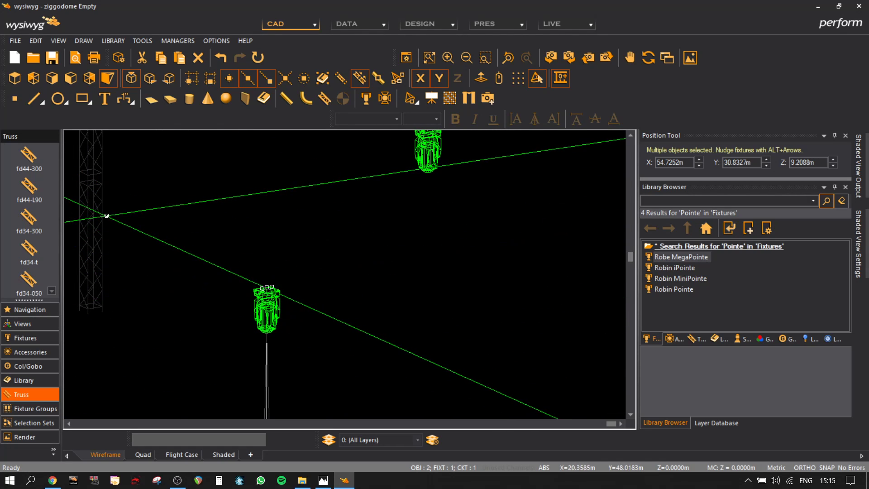
{"action": "left_click", "coordinate": [71, 78]}
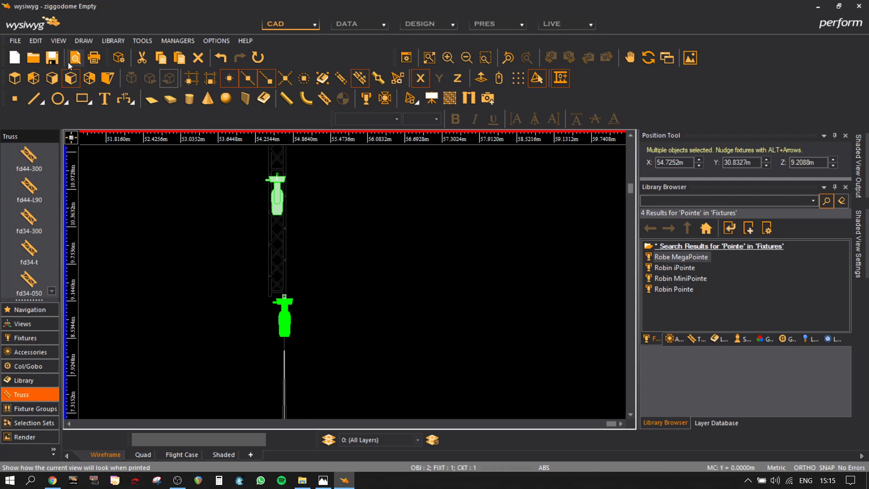
{"action": "left_click", "coordinate": [54, 84]}
{"action": "scroll", "coordinate": [424, 330], "scroll_direction": "down", "scroll_amount": 4}
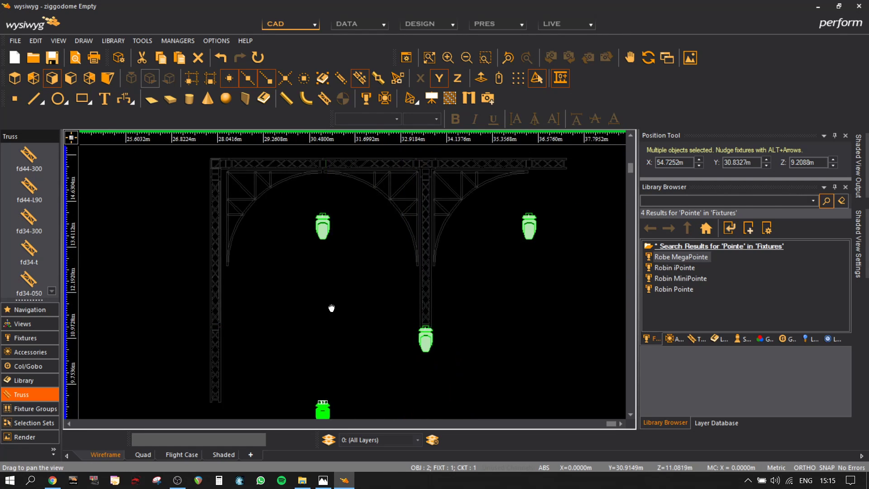
{"action": "middle_click_drag", "start_coordinate": [326, 322], "coordinate": [371, 229]}
{"action": "key", "text": "m"}
{"action": "scroll", "coordinate": [367, 318], "scroll_direction": "up", "scroll_amount": 3}
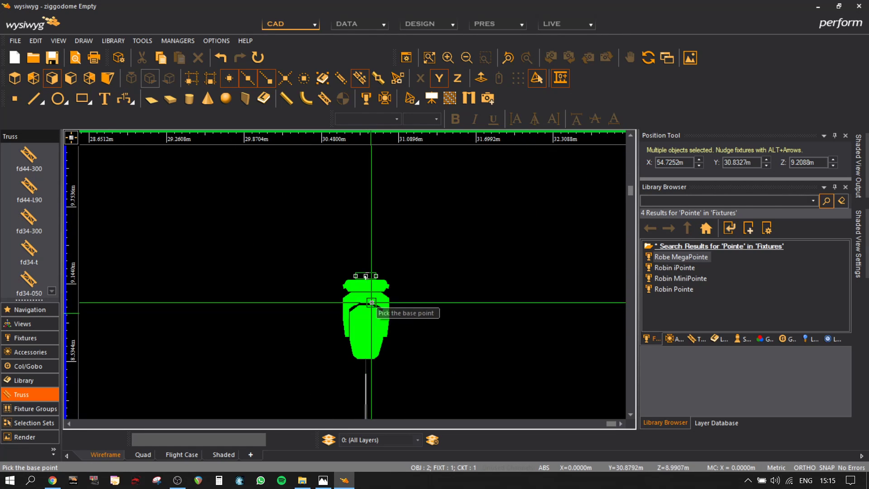
{"action": "left_click", "coordinate": [369, 279]}
{"action": "middle_click_drag", "start_coordinate": [185, 284], "coordinate": [491, 299]}
{"action": "scroll", "coordinate": [311, 295], "scroll_direction": "up", "scroll_amount": 3}
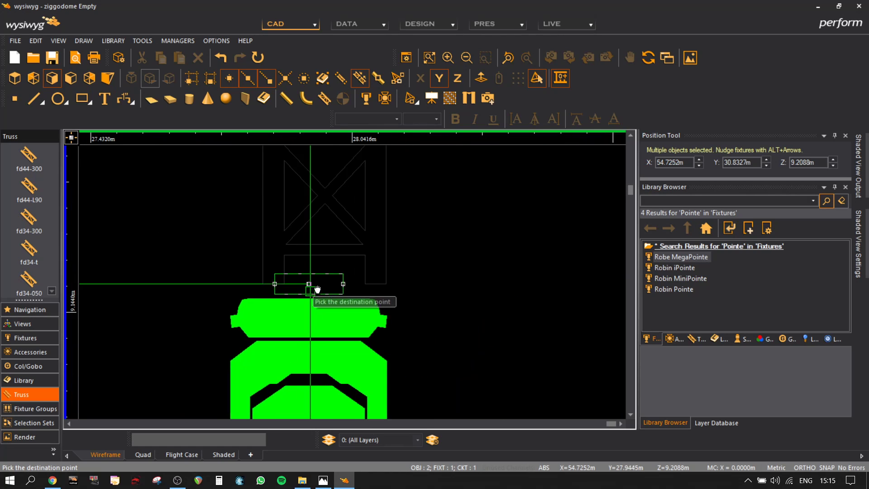
{"action": "left_click", "coordinate": [329, 251]}
{"action": "scroll", "coordinate": [407, 316], "scroll_direction": "down", "scroll_amount": 3}
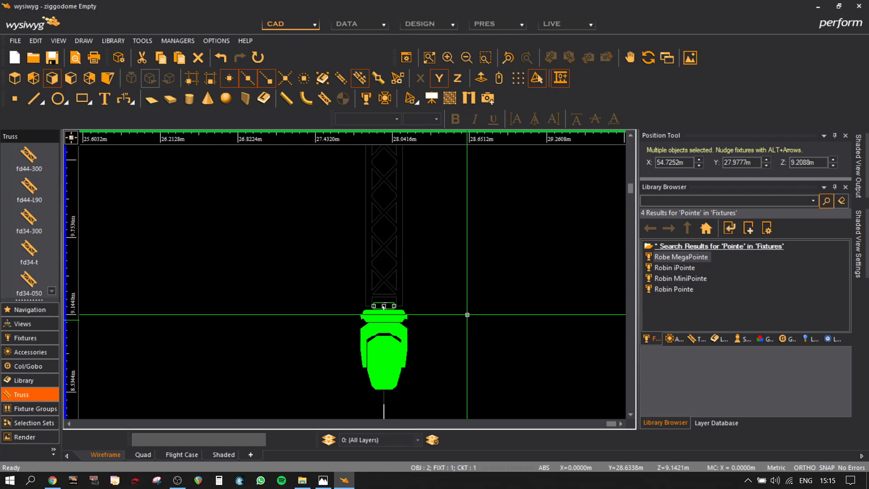
{"action": "middle_click_drag", "start_coordinate": [461, 316], "coordinate": [302, 277]}
{"action": "scroll", "coordinate": [303, 276], "scroll_direction": "down", "scroll_amount": 3}
{"action": "middle_click_drag", "start_coordinate": [365, 253], "coordinate": [316, 325]}
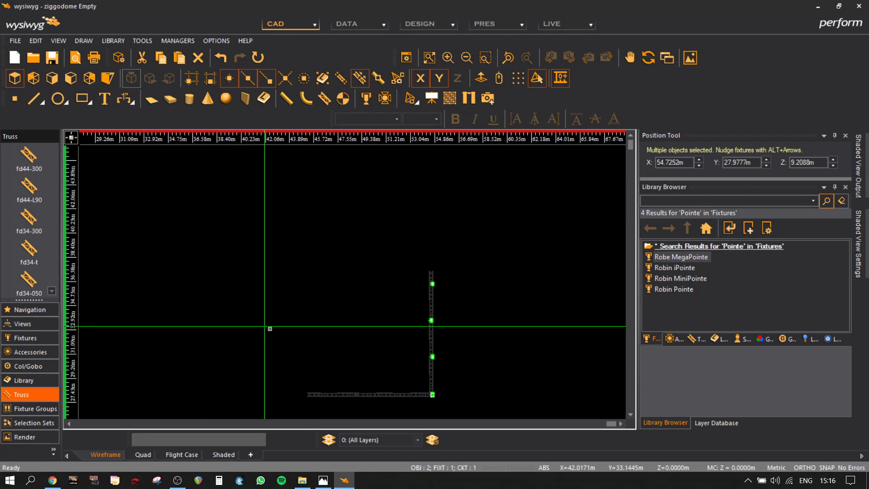
{"action": "scroll", "coordinate": [417, 392], "scroll_direction": "up", "scroll_amount": 4}
{"action": "middle_click_drag", "start_coordinate": [411, 355], "coordinate": [279, 229]}
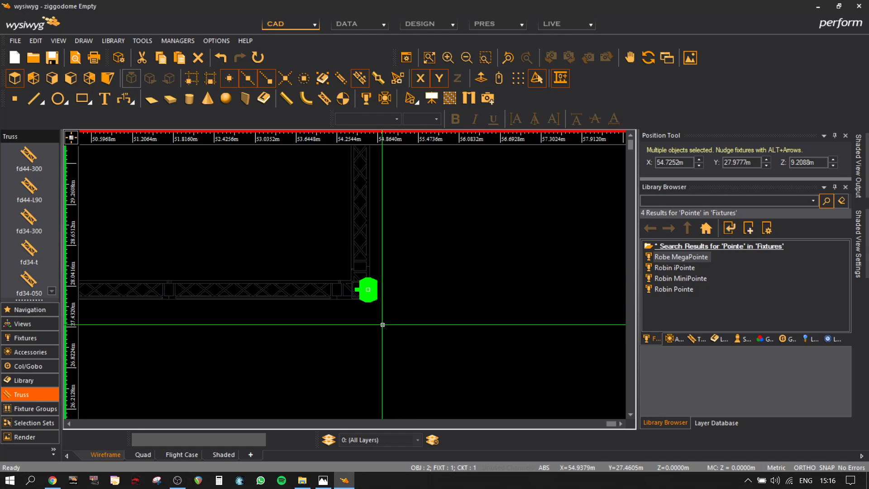
{"action": "scroll", "coordinate": [401, 299], "scroll_direction": "up", "scroll_amount": 4}
{"action": "middle_click_drag", "start_coordinate": [428, 214], "coordinate": [462, 322]}
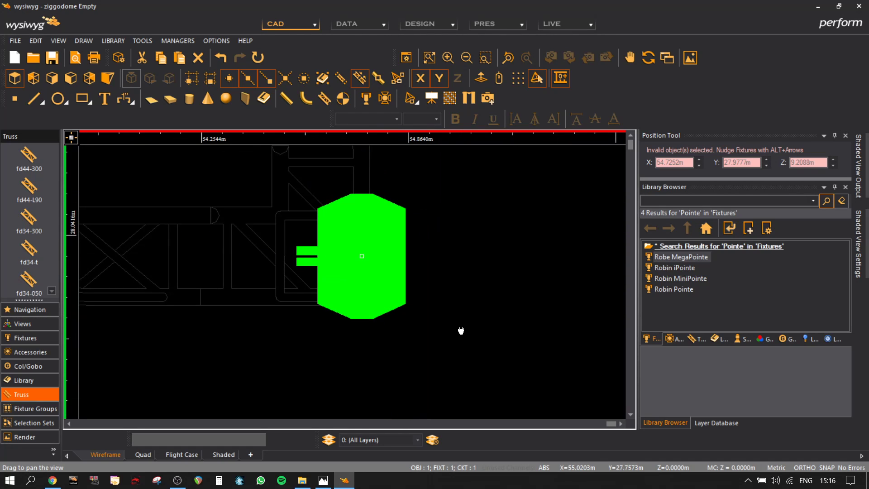
{"action": "scroll", "coordinate": [462, 322], "scroll_direction": "down", "scroll_amount": 3}
{"action": "middle_click_drag", "start_coordinate": [481, 181], "coordinate": [448, 215]}
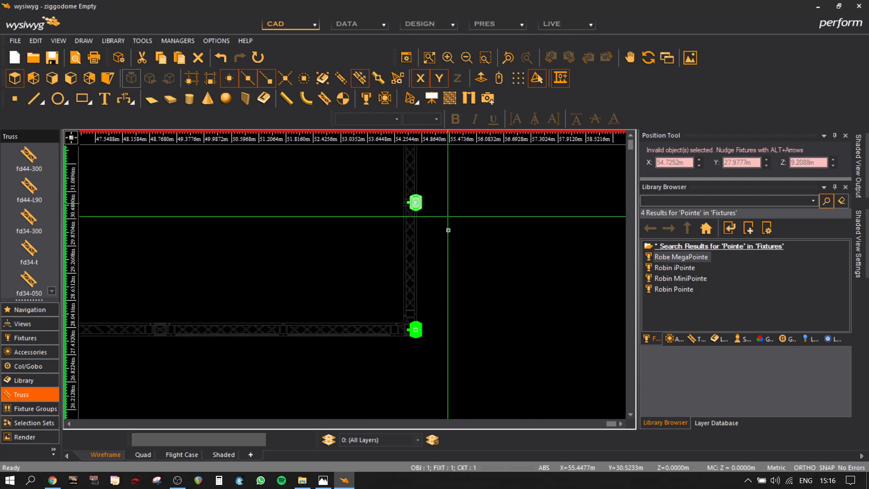
In the perspective view, select the MegaPointe beneath the corner truss leg together with its short pipe.
{"action": "scroll", "coordinate": [420, 341], "scroll_direction": "up", "scroll_amount": 5}
{"action": "left_click", "coordinate": [107, 77]}
{"action": "scroll", "coordinate": [426, 334], "scroll_direction": "down", "scroll_amount": 2}
{"action": "middle_click_drag", "start_coordinate": [298, 322], "coordinate": [440, 305]}
{"action": "scroll", "coordinate": [347, 277], "scroll_direction": "up", "scroll_amount": 5}
{"action": "middle_click_drag", "start_coordinate": [361, 355], "coordinate": [392, 314]}
{"action": "left_click", "coordinate": [412, 329]}
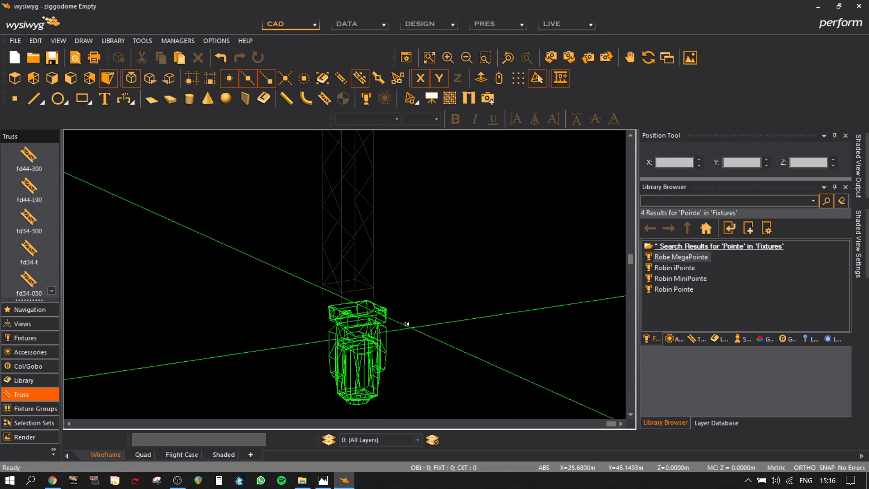
{"action": "scroll", "coordinate": [398, 312], "scroll_direction": "up", "scroll_amount": 4}
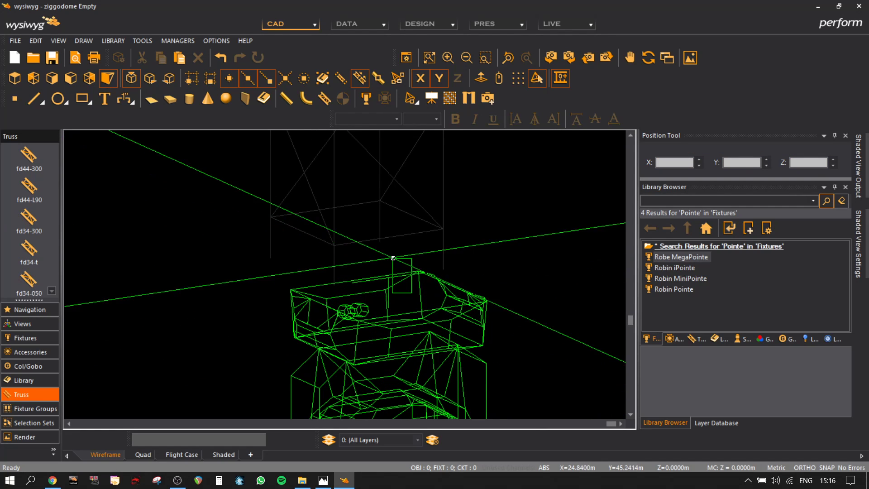
{"action": "left_click", "coordinate": [388, 278]}
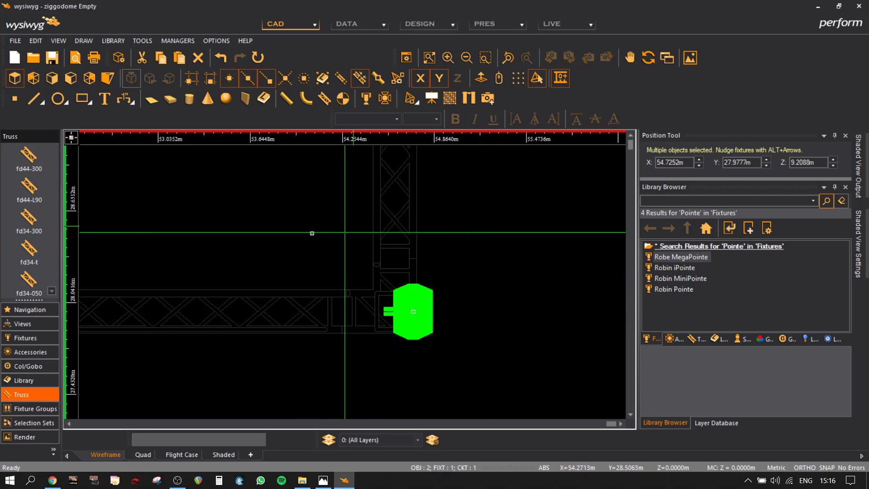
In the plan view, move the corner MegaPointe and its pipe along X only to 54.6052 m.
{"action": "scroll", "coordinate": [396, 302], "scroll_direction": "up", "scroll_amount": 3}
{"action": "key", "text": "ctrl+c"}
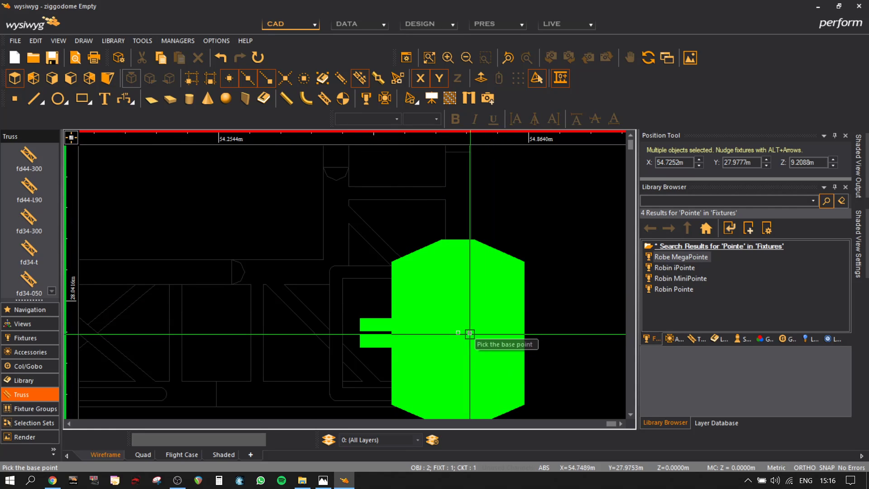
{"action": "left_click", "coordinate": [459, 333]}
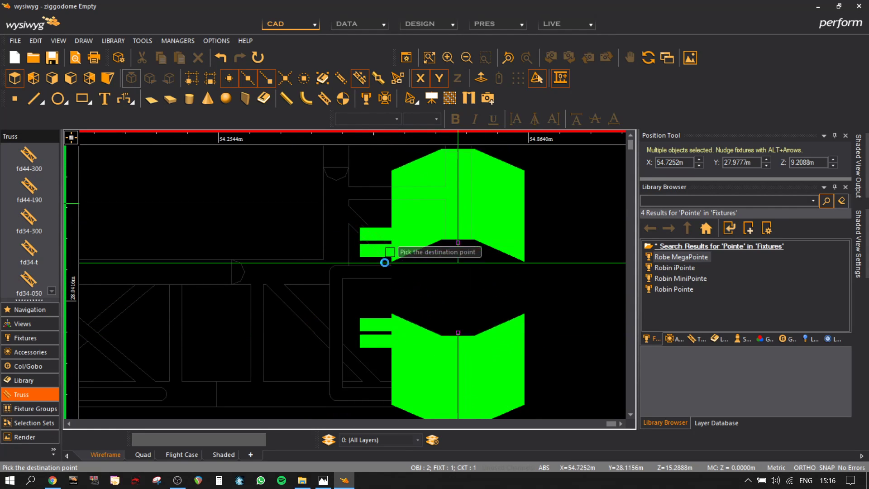
{"action": "left_click", "coordinate": [455, 160]}
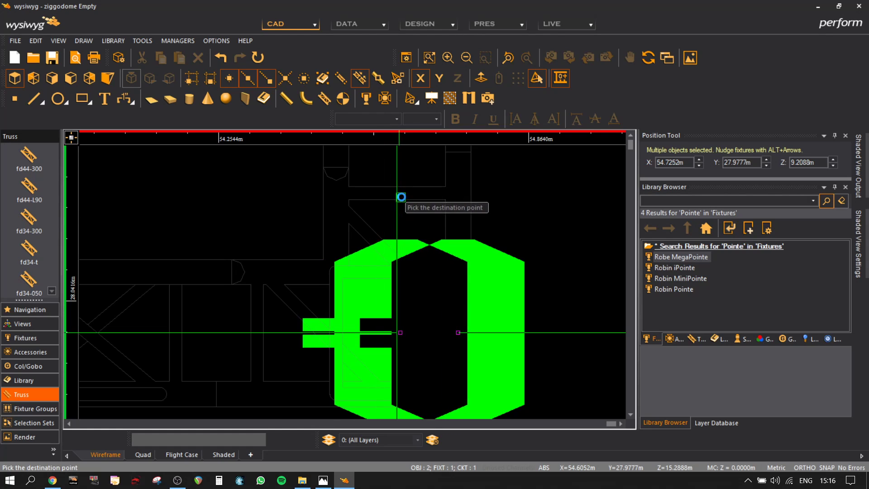
{"action": "left_click", "coordinate": [396, 192]}
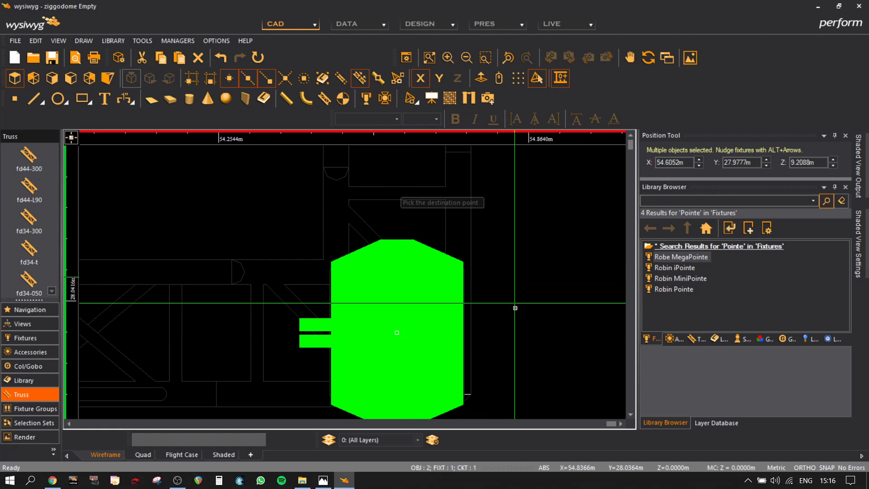
{"action": "scroll", "coordinate": [498, 287], "scroll_direction": "down", "scroll_amount": 2}
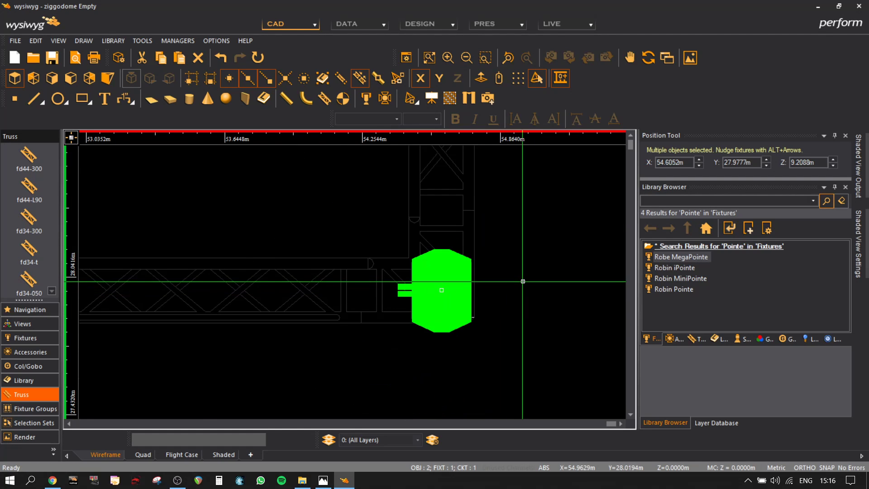
Set the corner MegaPointe's pan to -45 degrees in its fixture properties after trying 45 degrees.
{"action": "right_click", "coordinate": [530, 222]}
{"action": "left_click", "coordinate": [570, 7]}
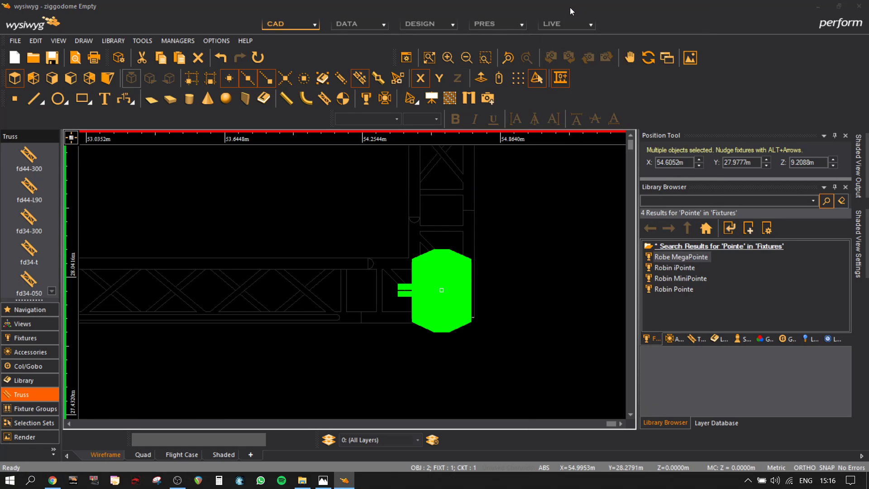
{"action": "left_click", "coordinate": [332, 69]}
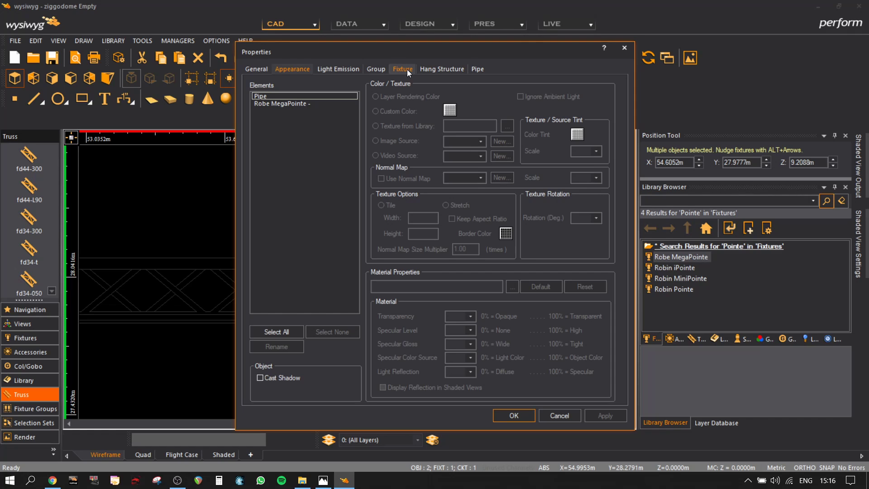
{"action": "left_click", "coordinate": [407, 69]}
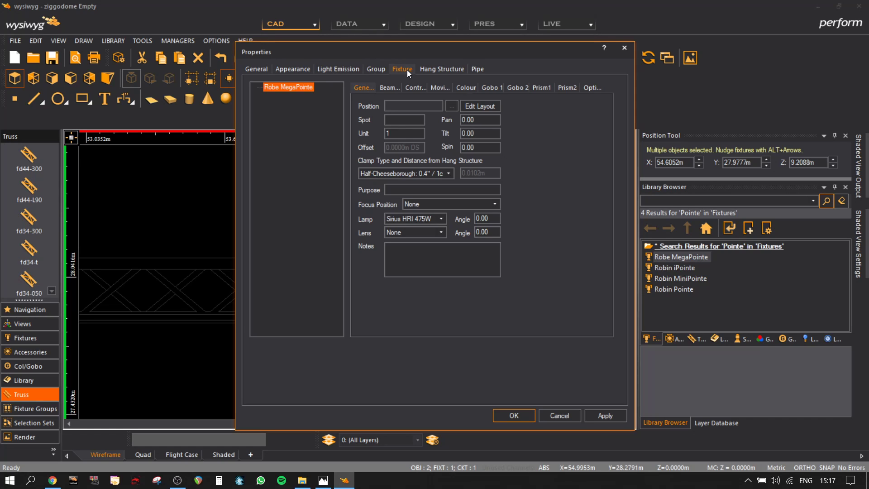
{"action": "left_click_drag", "start_coordinate": [411, 55], "coordinate": [652, 47]}
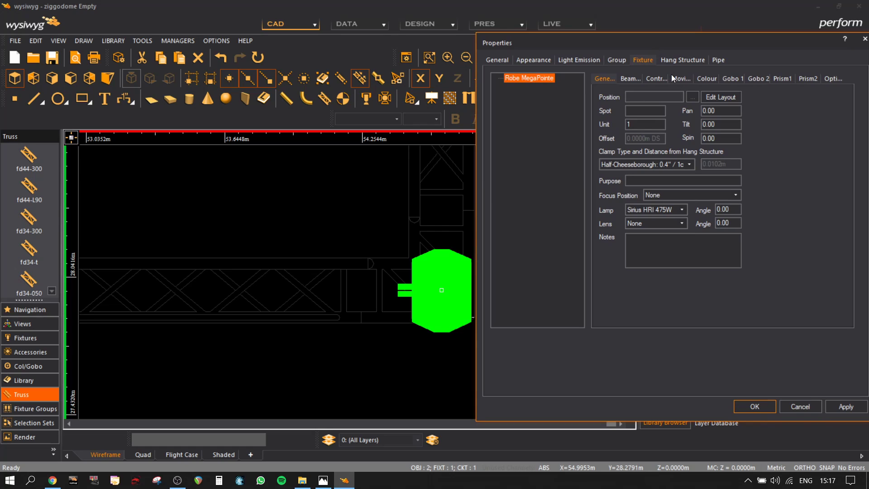
{"action": "left_click", "coordinate": [717, 112]}
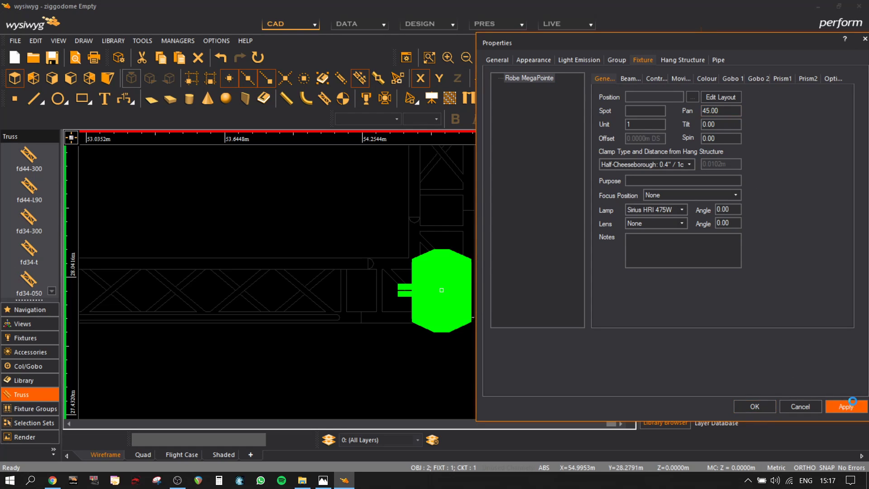
{"action": "left_click", "coordinate": [853, 407]}
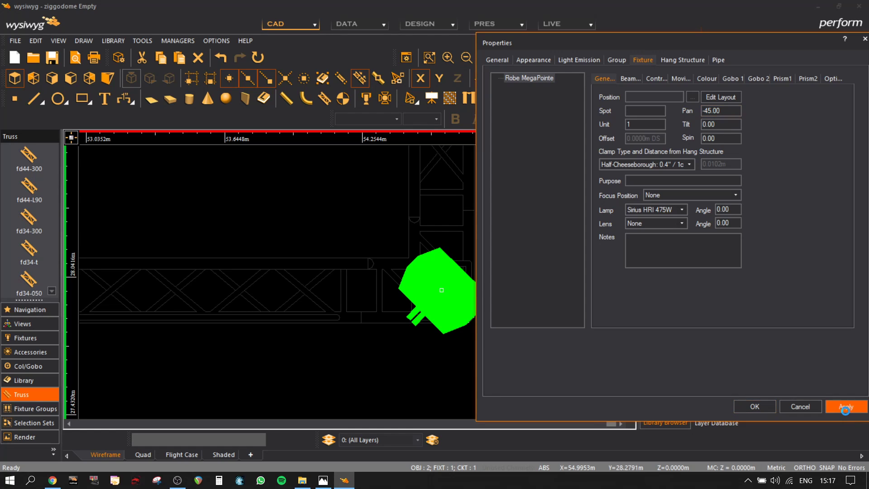
{"action": "left_click", "coordinate": [772, 409]}
Clear the selection in the plan view and open the layer database.
{"action": "scroll", "coordinate": [443, 296], "scroll_direction": "down", "scroll_amount": 5}
{"action": "middle_click_drag", "start_coordinate": [481, 237], "coordinate": [477, 360]}
{"action": "middle_click_drag", "start_coordinate": [469, 231], "coordinate": [485, 247]}
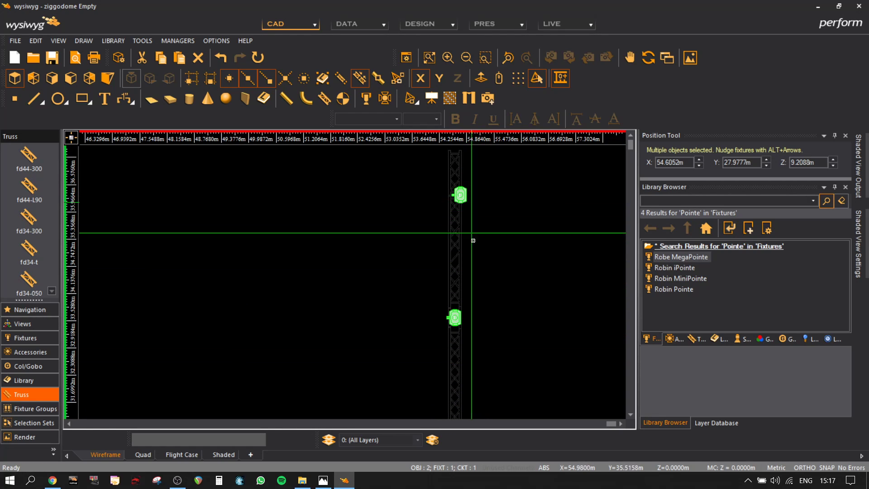
{"action": "left_click", "coordinate": [460, 280]}
{"action": "scroll", "coordinate": [460, 281], "scroll_direction": "down", "scroll_amount": 2}
{"action": "middle_click_drag", "start_coordinate": [476, 307], "coordinate": [451, 263]}
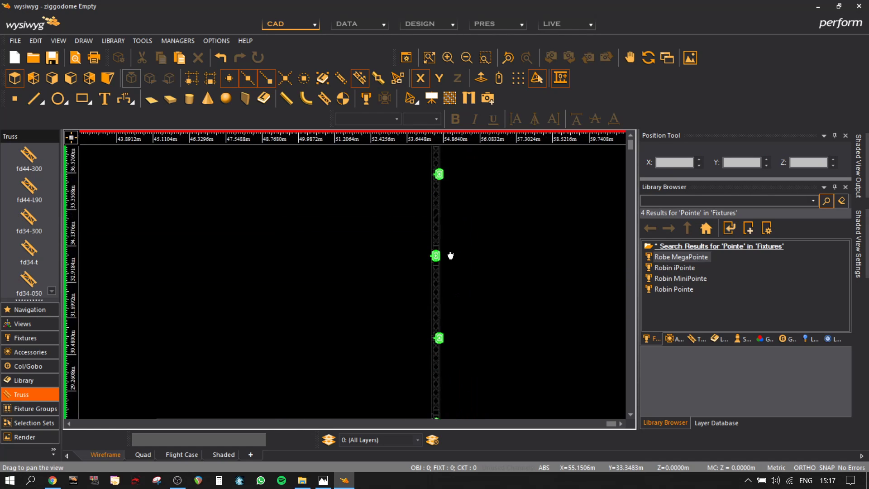
{"action": "scroll", "coordinate": [491, 320], "scroll_direction": "down", "scroll_amount": 2}
{"action": "left_click", "coordinate": [715, 422]}
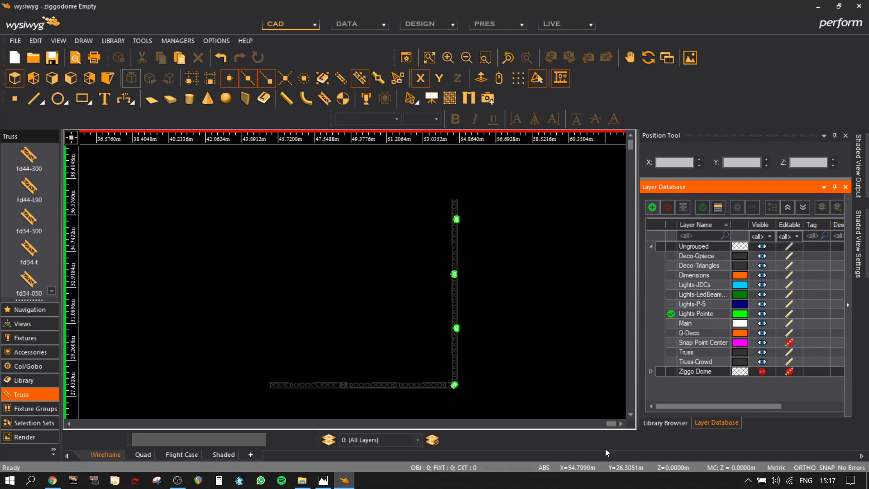
{"action": "left_click", "coordinate": [417, 442]}
{"action": "left_click", "coordinate": [402, 207]}
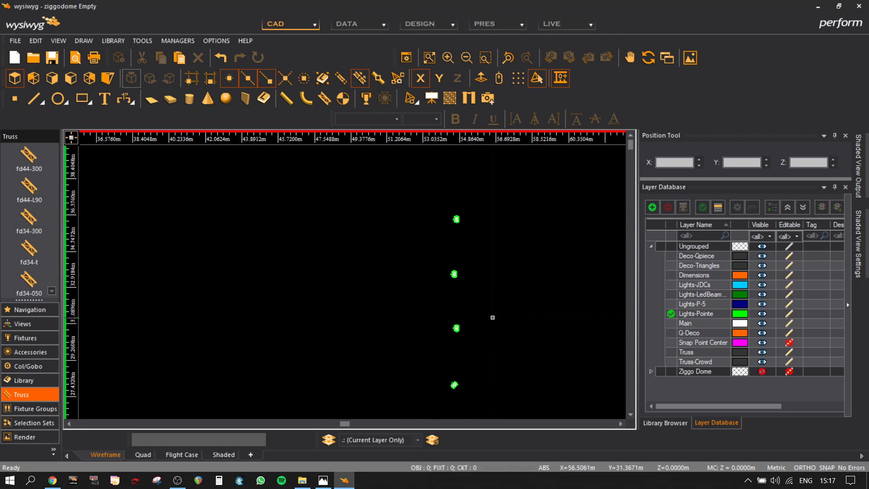
{"action": "left_click", "coordinate": [417, 440]}
{"action": "scroll", "coordinate": [403, 223], "scroll_direction": "up", "scroll_amount": 1}
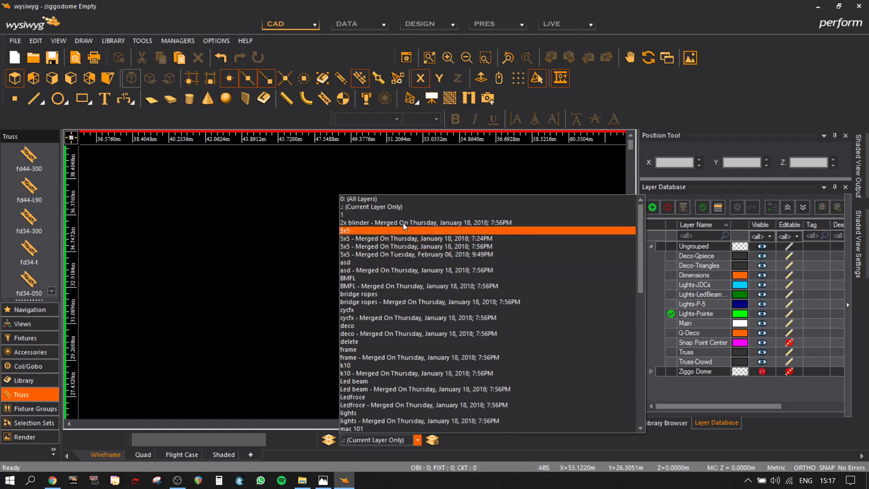
{"action": "left_click", "coordinate": [395, 197]}
Select the whole corner truss with its four MegaPointes and rotate it 45 degrees about the outer corner.
{"action": "left_click_drag", "start_coordinate": [528, 383], "coordinate": [301, 155]}
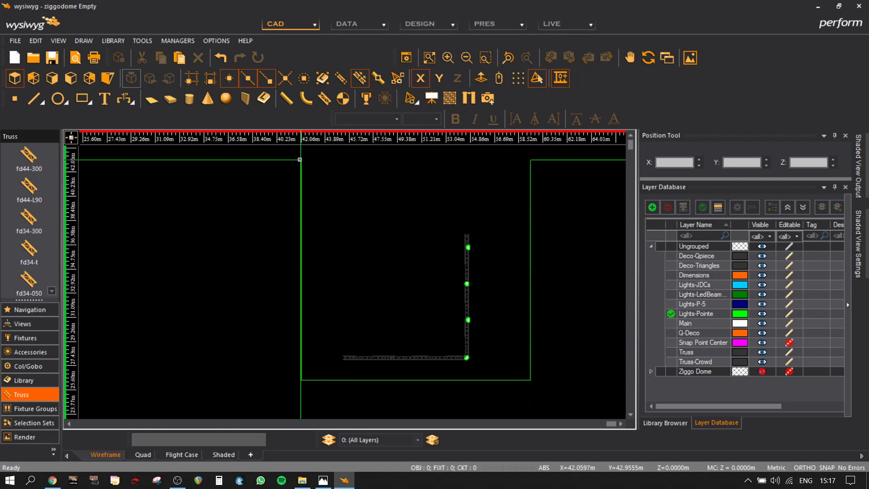
{"action": "scroll", "coordinate": [477, 357], "scroll_direction": "up", "scroll_amount": 1}
{"action": "scroll", "coordinate": [477, 357], "scroll_direction": "up", "scroll_amount": 3}
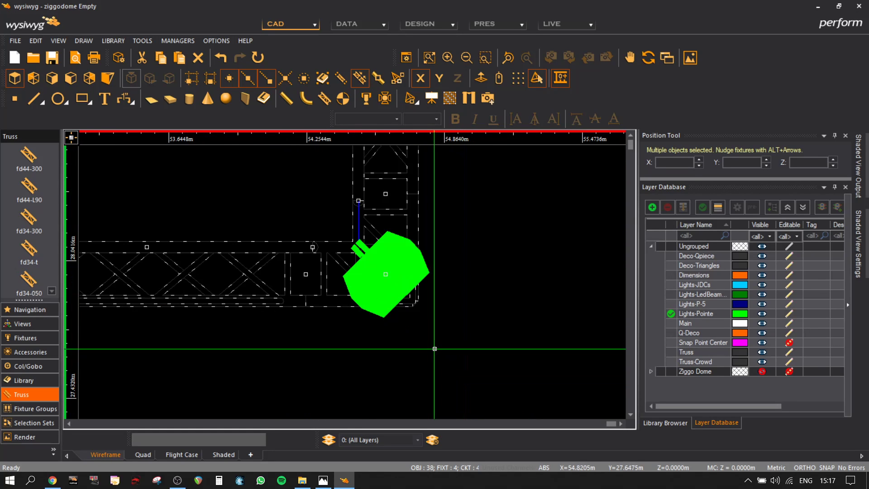
{"action": "key", "text": "ctrl+r"}
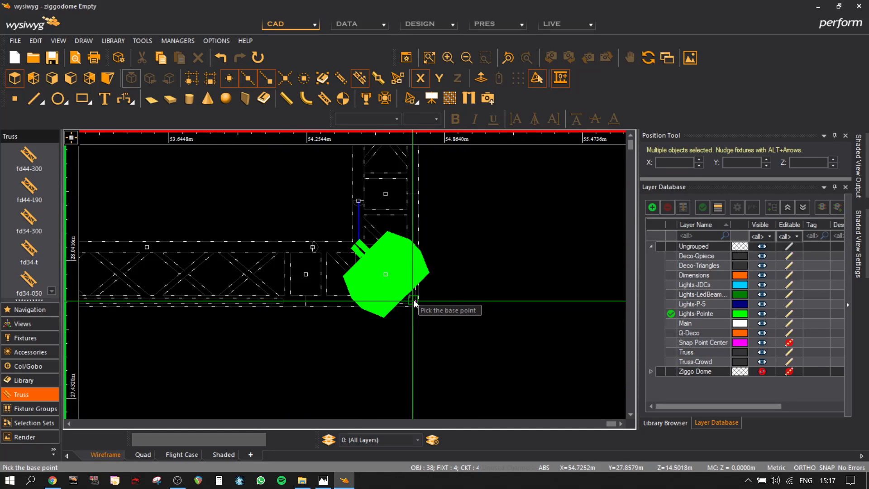
{"action": "left_click", "coordinate": [413, 301]}
{"action": "type", "text": "45"}
{"action": "key", "text": "Return"}
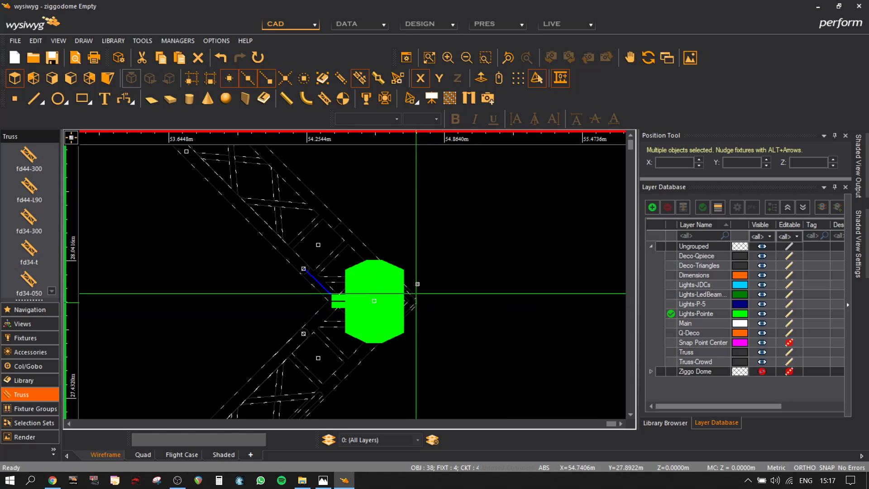
Show only the current layer and select the three MegaPointes with their pipes above the corner fixture.
{"action": "scroll", "coordinate": [433, 251], "scroll_direction": "down", "scroll_amount": 2}
{"action": "left_click", "coordinate": [415, 440]}
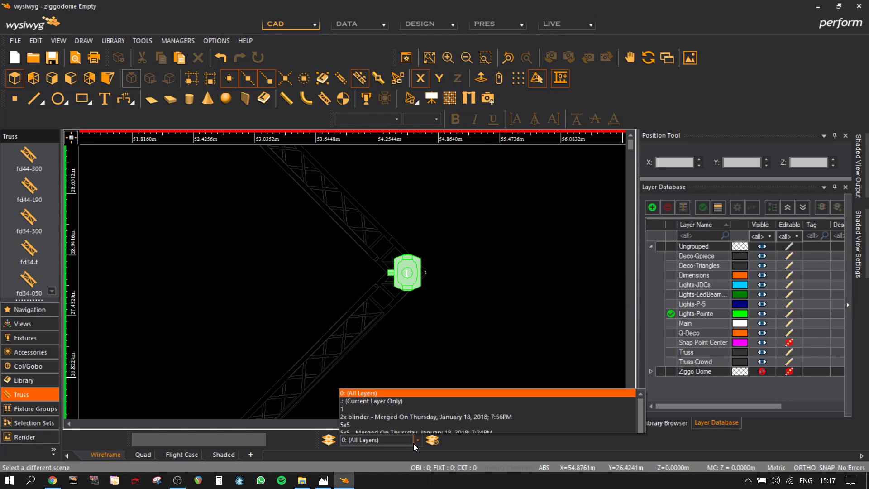
{"action": "left_click", "coordinate": [400, 207]}
{"action": "scroll", "coordinate": [382, 270], "scroll_direction": "down", "scroll_amount": 3}
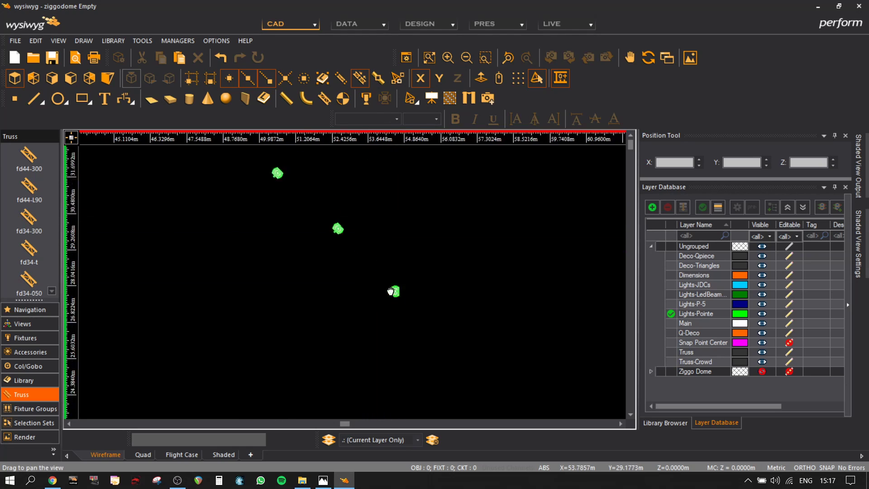
{"action": "left_click_drag", "start_coordinate": [399, 315], "coordinate": [230, 152]}
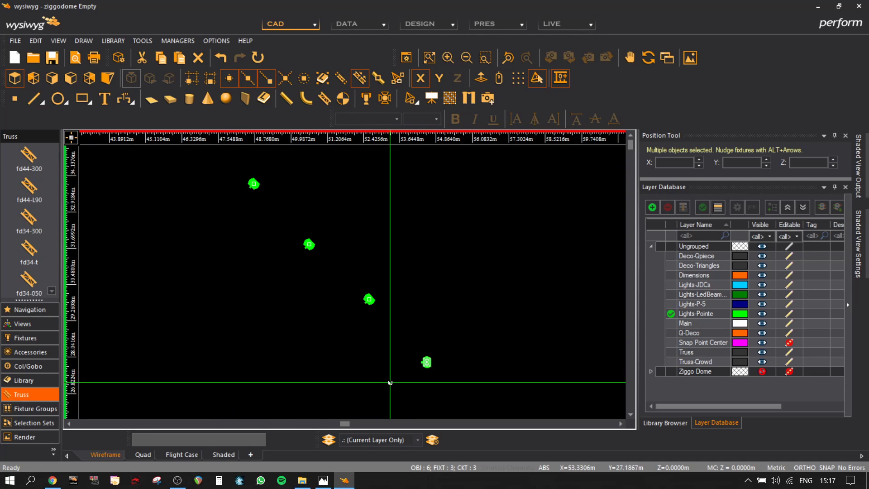
Mirror copies of the three selected MegaPointes and pipes across a horizontal axis through the corner fixture's center.
{"action": "scroll", "coordinate": [390, 382], "scroll_direction": "up", "scroll_amount": 2}
{"action": "scroll", "coordinate": [497, 364], "scroll_direction": "up", "scroll_amount": 1}
{"action": "middle_click_drag", "start_coordinate": [490, 371], "coordinate": [465, 369]}
{"action": "key", "text": "ctrl+m"}
{"action": "left_click", "coordinate": [441, 319]}
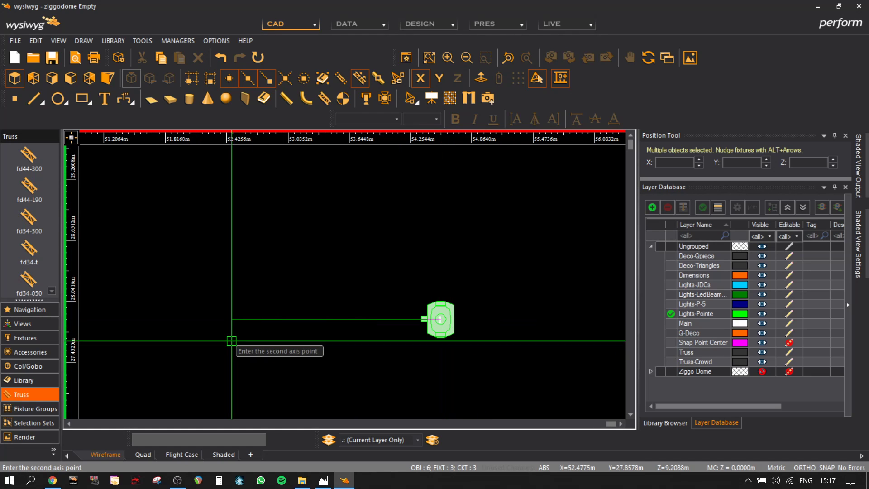
{"action": "scroll", "coordinate": [398, 339], "scroll_direction": "down", "scroll_amount": 4}
{"action": "left_click", "coordinate": [455, 368]}
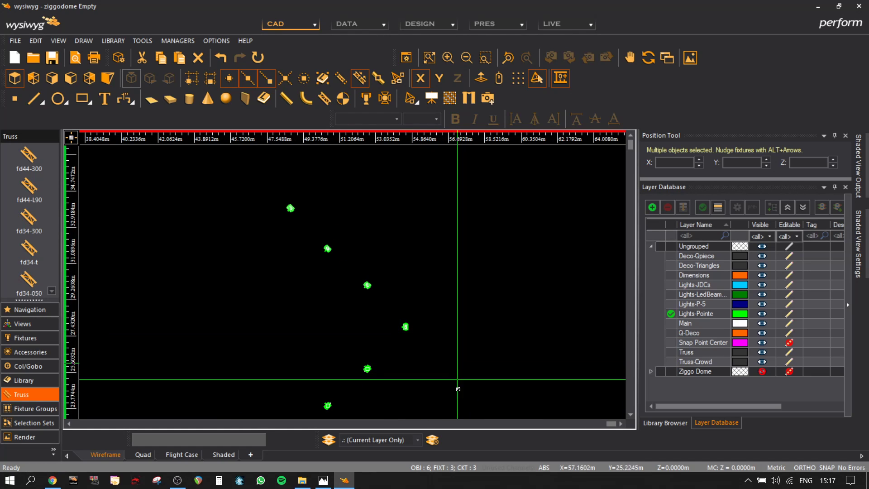
Show all layers and check the mirrored MegaPointes against the lower diagonal truss.
{"action": "left_click", "coordinate": [414, 443]}
{"action": "scroll", "coordinate": [374, 224], "scroll_direction": "up", "scroll_amount": 1}
{"action": "left_click", "coordinate": [374, 199]}
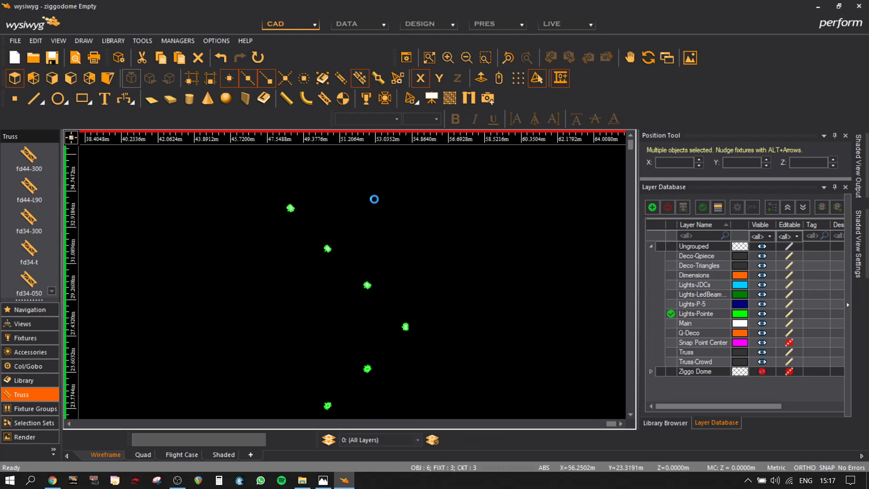
{"action": "scroll", "coordinate": [378, 356], "scroll_direction": "up", "scroll_amount": 5}
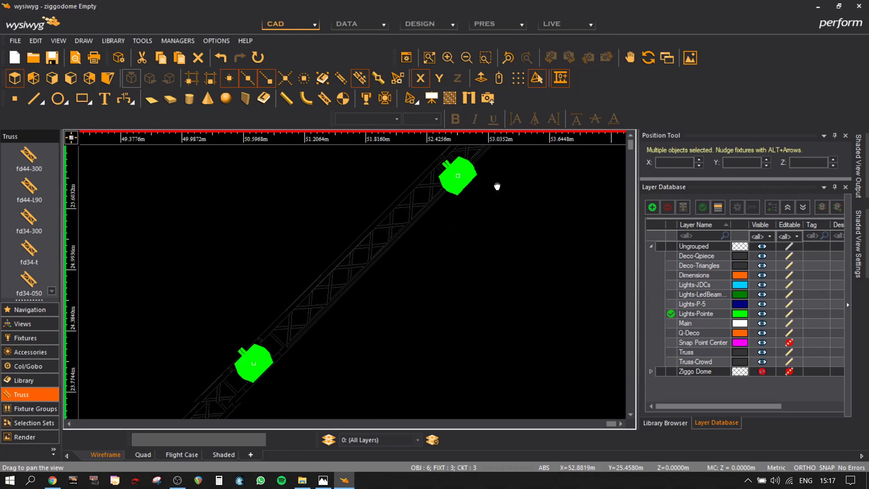
{"action": "scroll", "coordinate": [361, 332], "scroll_direction": "down", "scroll_amount": 6}
Select the whole corner truss with its seven MegaPointes and rotate it 45 degrees about the corner, aligning its arms with X and Y.
{"action": "left_click_drag", "start_coordinate": [460, 382], "coordinate": [297, 164]}
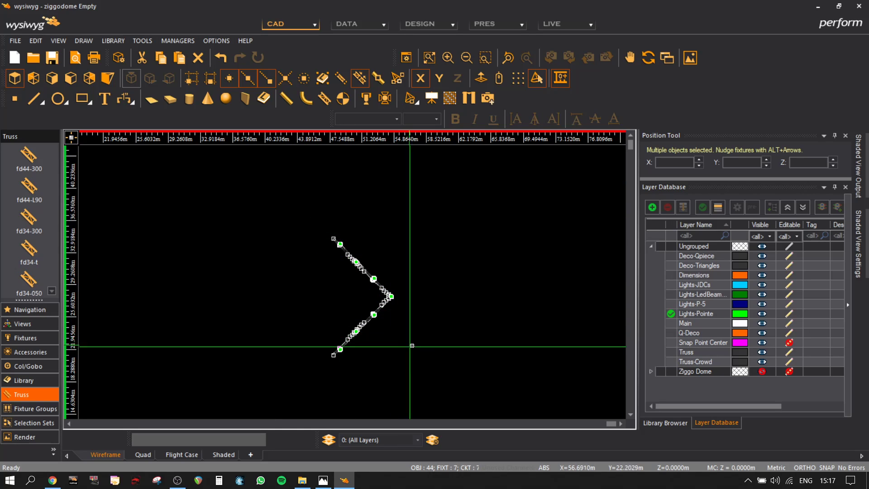
{"action": "key", "text": "ctrl+c"}
{"action": "left_click", "coordinate": [395, 296]}
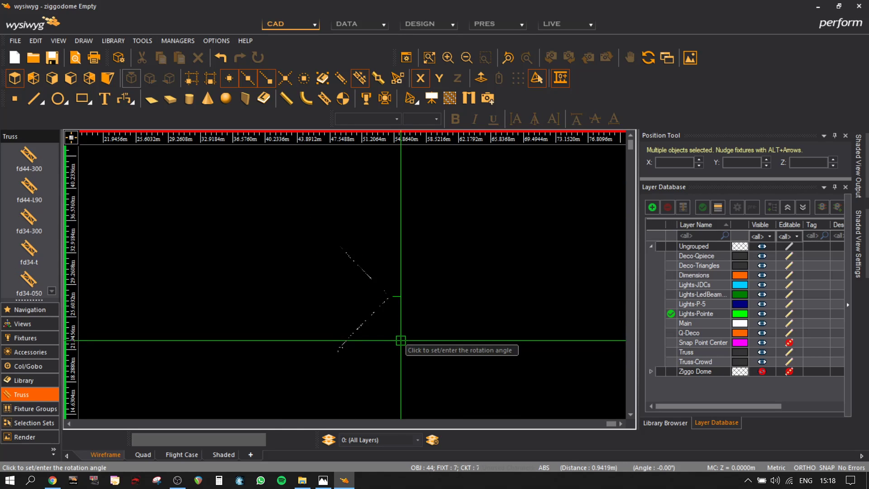
{"action": "left_click", "coordinate": [401, 340]}
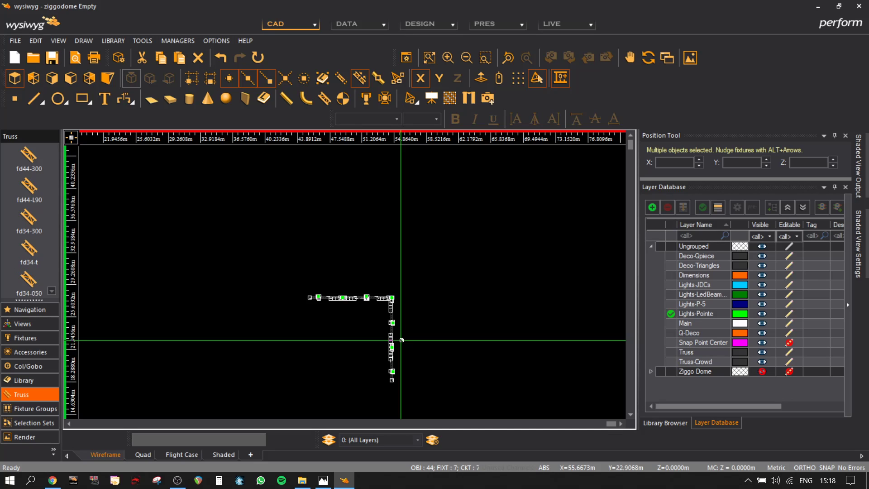
Examine the heights and positions of the MegaPointes beneath the arches and legs in the isometric view.
{"action": "left_click", "coordinate": [107, 77]}
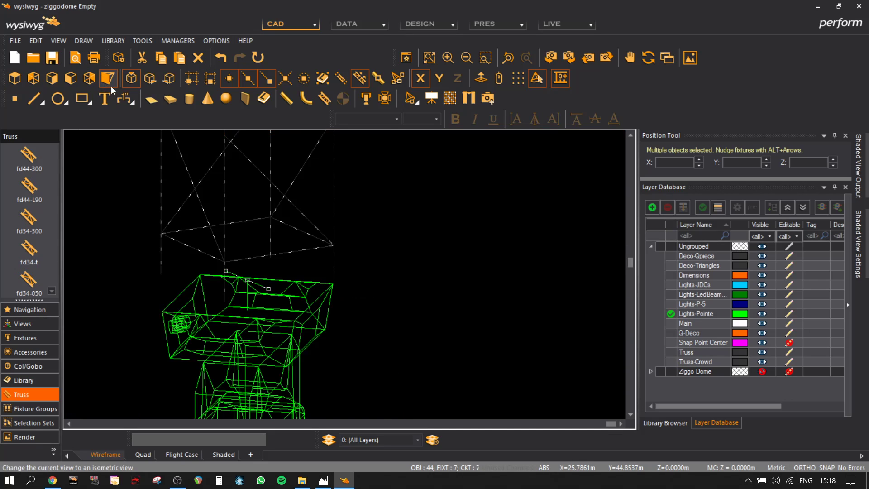
{"action": "scroll", "coordinate": [344, 273], "scroll_direction": "down", "scroll_amount": 8}
{"action": "left_click", "coordinate": [382, 225]}
{"action": "scroll", "coordinate": [311, 199], "scroll_direction": "up", "scroll_amount": 2}
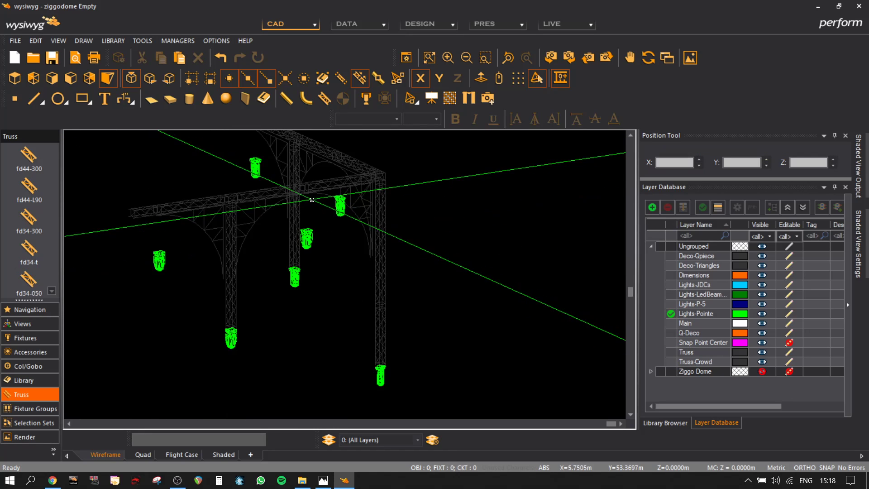
{"action": "scroll", "coordinate": [312, 240], "scroll_direction": "up", "scroll_amount": 6}
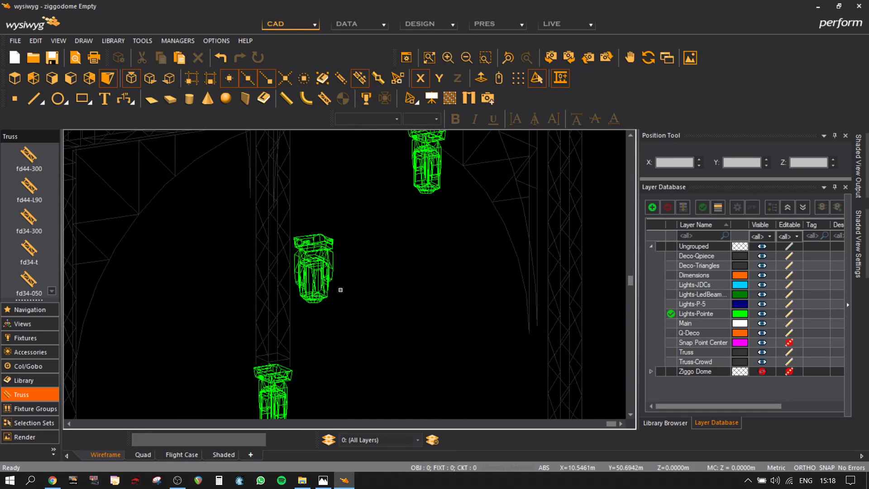
{"action": "scroll", "coordinate": [398, 425], "scroll_direction": "down", "scroll_amount": 3}
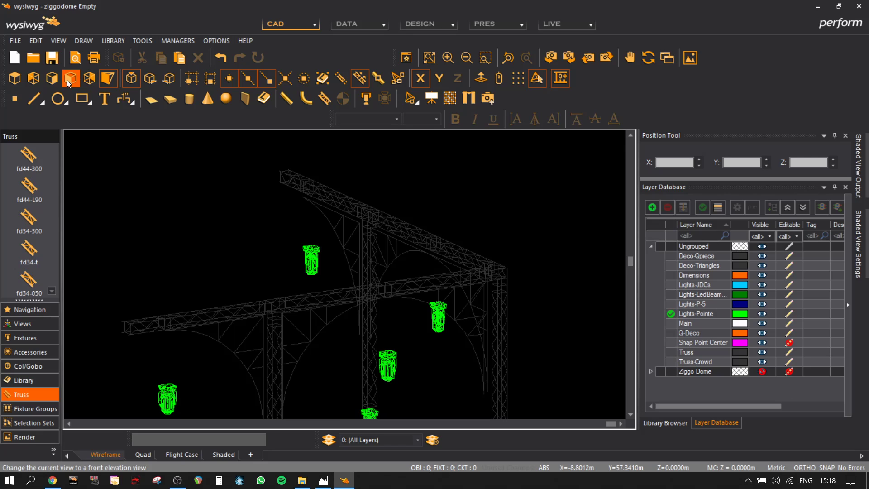
In the front view, select the two MegaPointes beneath the arches together with their pipes.
{"action": "left_click", "coordinate": [70, 78]}
{"action": "scroll", "coordinate": [396, 270], "scroll_direction": "down", "scroll_amount": 3}
{"action": "middle_click_drag", "start_coordinate": [194, 190], "coordinate": [278, 277]}
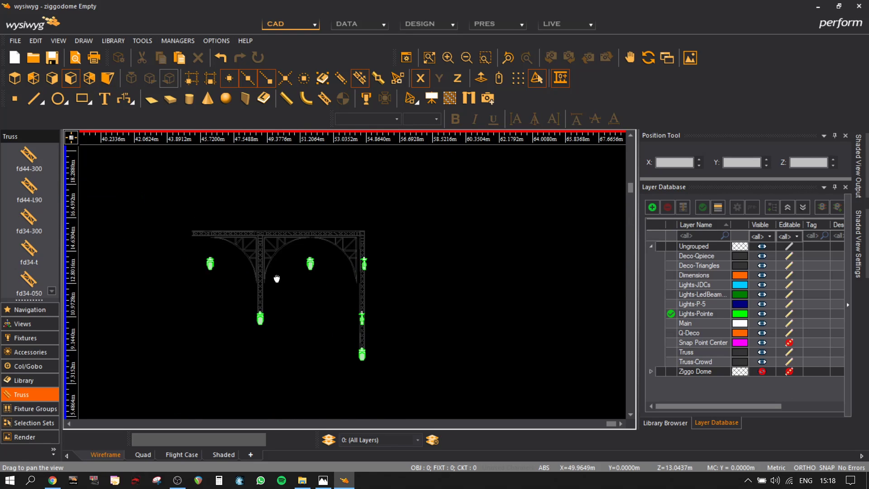
{"action": "left_click", "coordinate": [310, 262]}
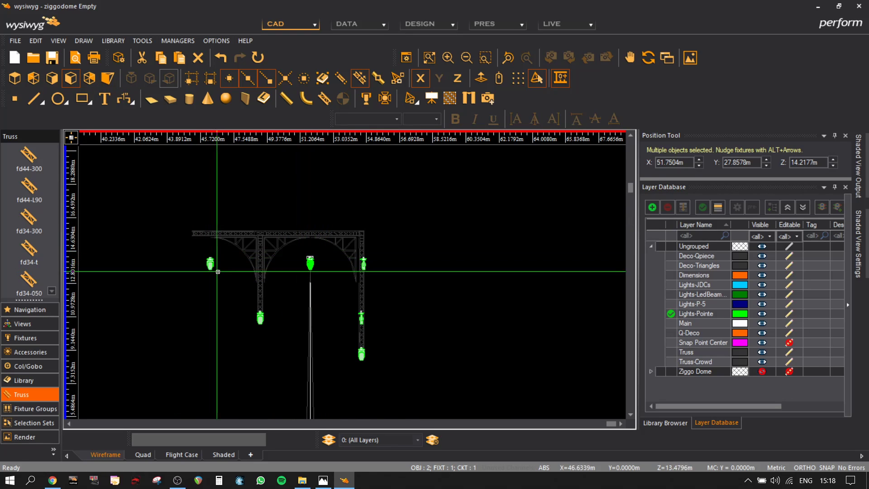
{"action": "left_click_drag", "start_coordinate": [225, 282], "coordinate": [198, 247], "text": "shift"}
{"action": "scroll", "coordinate": [207, 255], "scroll_direction": "up", "scroll_amount": 3}
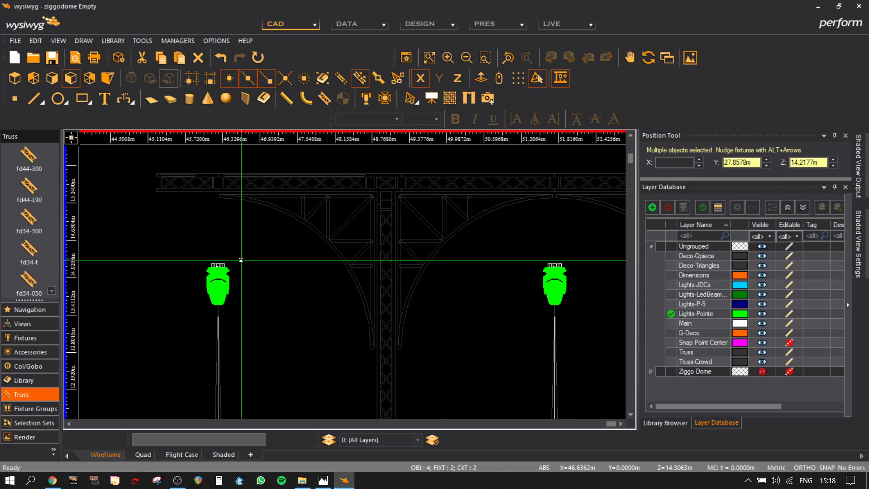
Move the two selected arch MegaPointes and pipes up along Z only to the underside of the horizontal truss.
{"action": "key", "text": "ctrl+c"}
{"action": "left_click", "coordinate": [218, 265]}
{"action": "scroll", "coordinate": [215, 205], "scroll_direction": "up", "scroll_amount": 1}
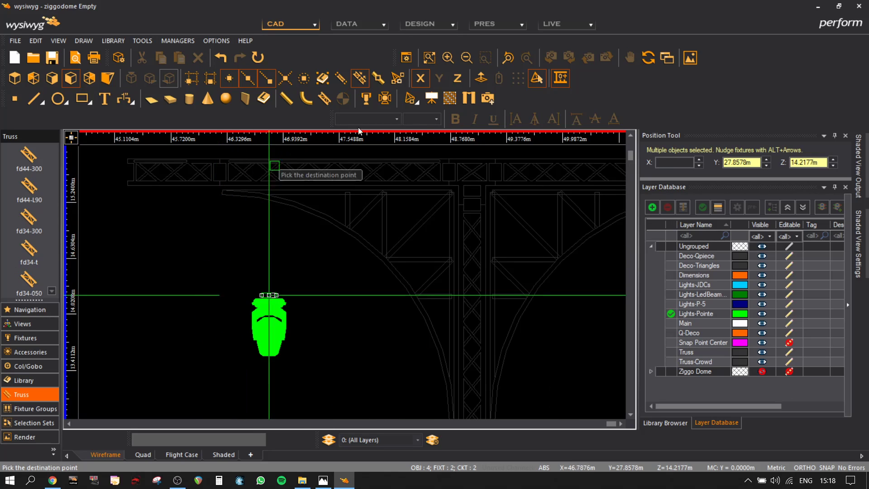
{"action": "left_click", "coordinate": [463, 79]}
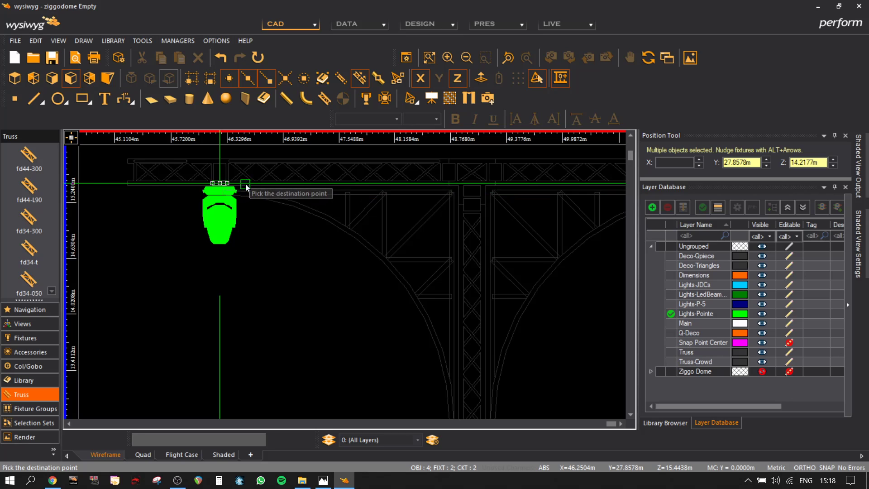
{"action": "key", "text": "Escape"}
{"action": "scroll", "coordinate": [462, 319], "scroll_direction": "down", "scroll_amount": 3}
{"action": "middle_click_drag", "start_coordinate": [484, 322], "coordinate": [159, 290]}
{"action": "scroll", "coordinate": [288, 279], "scroll_direction": "up", "scroll_amount": 3}
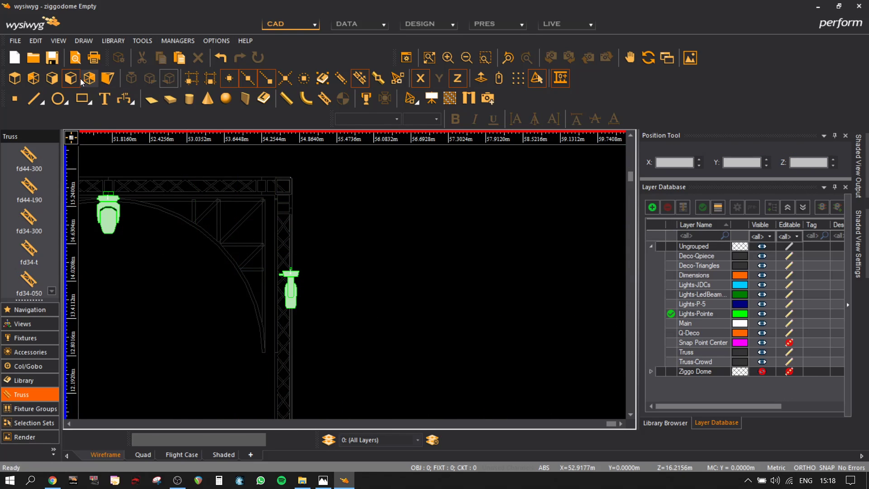
In the side view, select the two MegaPointes hanging below the arches of the other truss arm together with their pipes.
{"action": "left_click", "coordinate": [52, 82]}
{"action": "scroll", "coordinate": [308, 258], "scroll_direction": "down", "scroll_amount": 2}
{"action": "scroll", "coordinate": [209, 256], "scroll_direction": "up", "scroll_amount": 3}
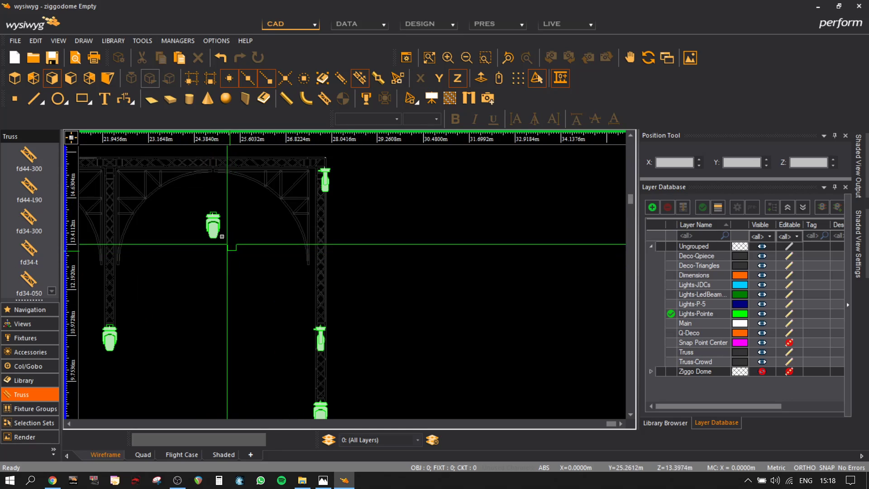
{"action": "left_click_drag", "start_coordinate": [231, 246], "coordinate": [195, 203]}
{"action": "middle_click_drag", "start_coordinate": [211, 241], "coordinate": [410, 266]}
{"action": "left_click_drag", "start_coordinate": [220, 267], "coordinate": [182, 227], "text": "shift"}
Move the two selected MegaPointes and pipes straight up to the underside of the horizontal truss, at about Z 15.44 m, and deselect them.
{"action": "key", "text": "ctrl+c"}
{"action": "scroll", "coordinate": [423, 235], "scroll_direction": "up", "scroll_amount": 3}
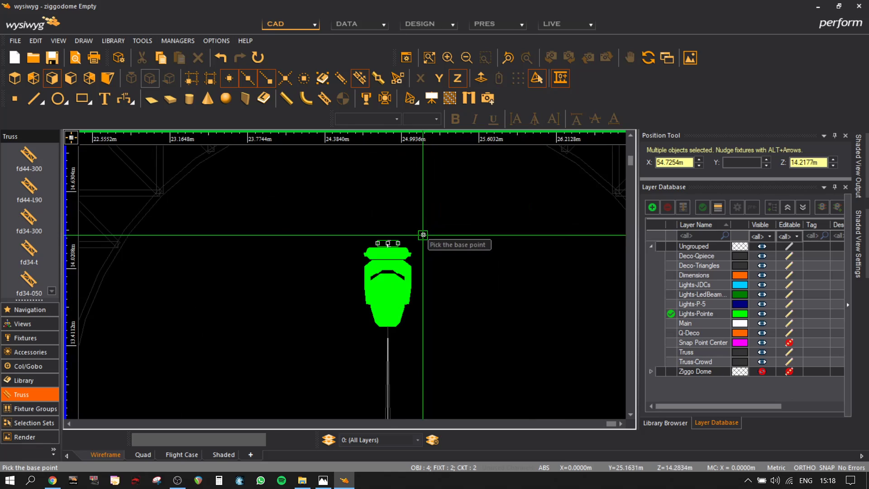
{"action": "left_click", "coordinate": [390, 243]}
{"action": "middle_click_drag", "start_coordinate": [388, 181], "coordinate": [409, 316]}
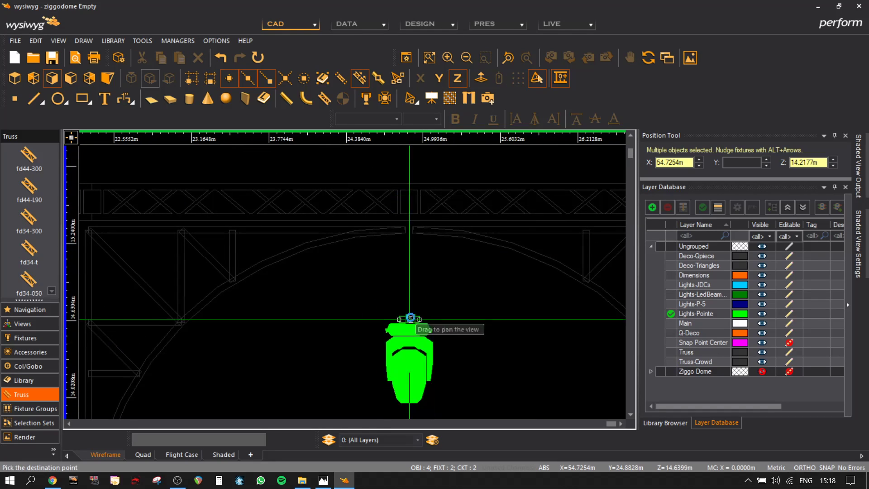
{"action": "left_click", "coordinate": [417, 219]}
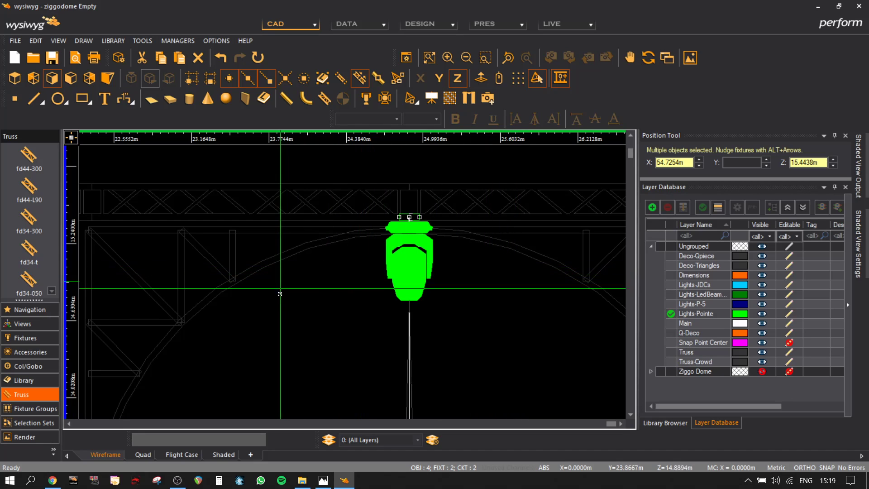
{"action": "middle_click_drag", "start_coordinate": [290, 314], "coordinate": [403, 287]}
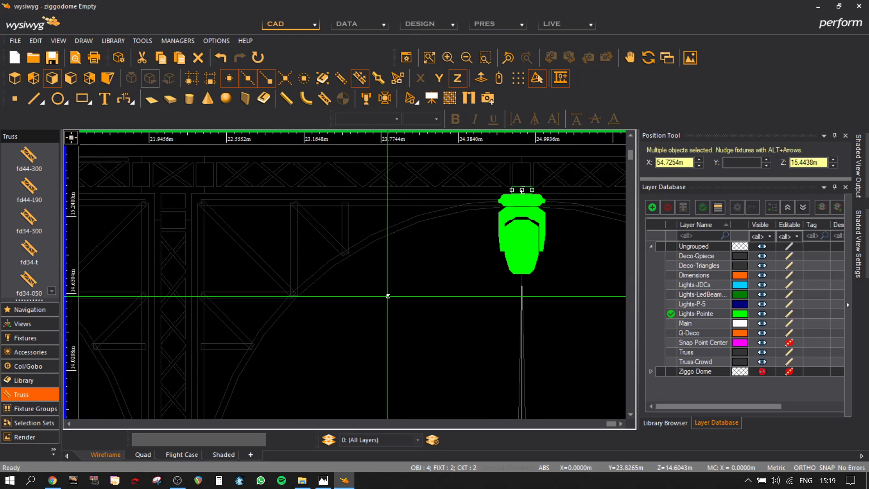
{"action": "scroll", "coordinate": [387, 295], "scroll_direction": "down", "scroll_amount": 3}
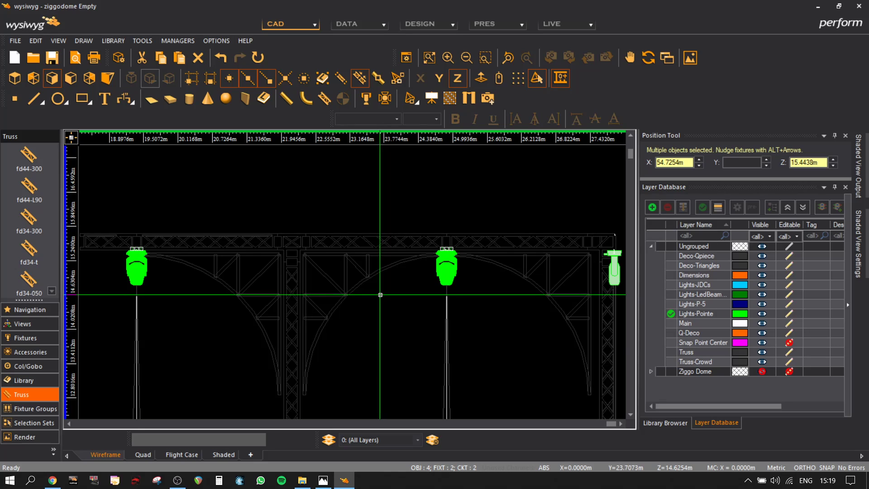
{"action": "left_click", "coordinate": [294, 211]}
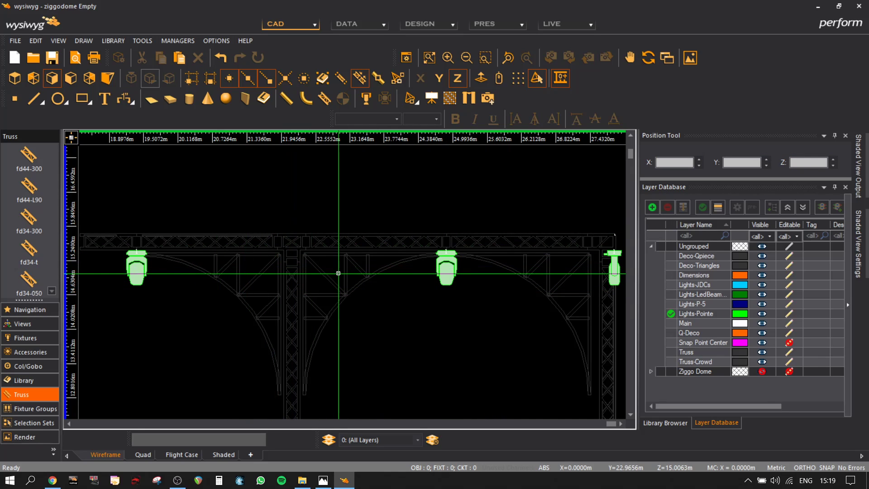
{"action": "middle_click_drag", "start_coordinate": [286, 204], "coordinate": [383, 204]}
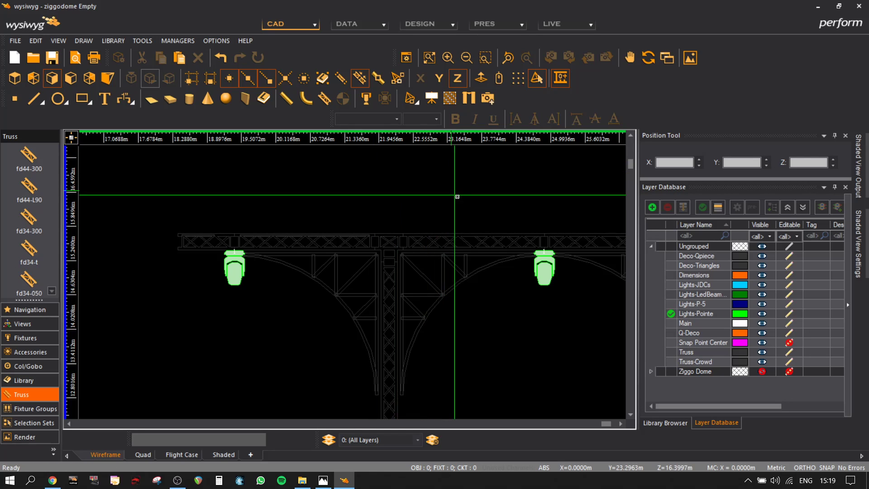
Examine the corner truss structure and its hanging Pointe fixtures in the side view and the isometric view.
{"action": "scroll", "coordinate": [448, 187], "scroll_direction": "down", "scroll_amount": 3}
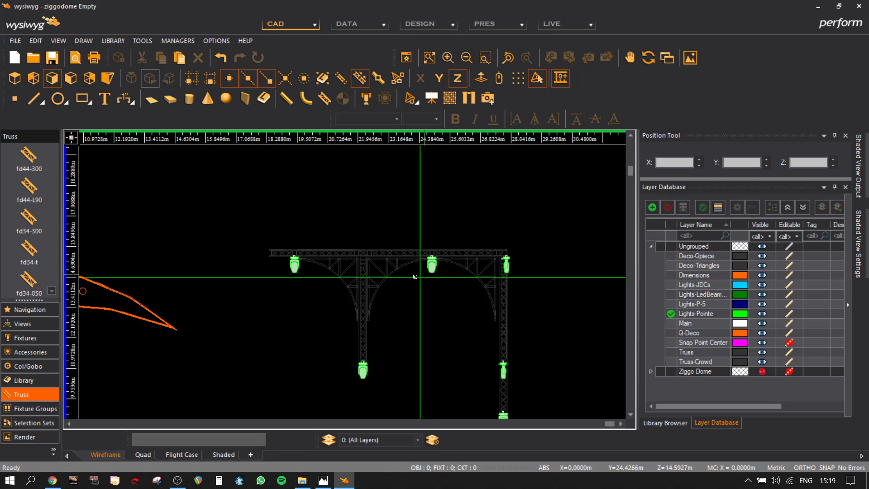
{"action": "scroll", "coordinate": [302, 295], "scroll_direction": "down", "scroll_amount": 2}
{"action": "middle_click_drag", "start_coordinate": [249, 323], "coordinate": [466, 232]}
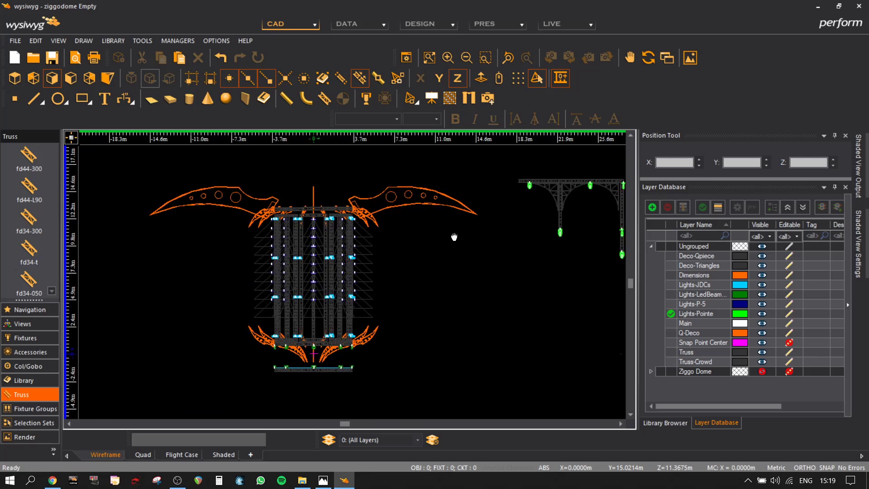
{"action": "scroll", "coordinate": [342, 270], "scroll_direction": "up", "scroll_amount": 3}
{"action": "scroll", "coordinate": [342, 270], "scroll_direction": "down", "scroll_amount": 1}
{"action": "scroll", "coordinate": [343, 269], "scroll_direction": "down", "scroll_amount": 1}
{"action": "middle_click_drag", "start_coordinate": [430, 291], "coordinate": [415, 235]}
{"action": "scroll", "coordinate": [413, 246], "scroll_direction": "down", "scroll_amount": 2}
{"action": "middle_click_drag", "start_coordinate": [478, 230], "coordinate": [352, 303]}
{"action": "scroll", "coordinate": [437, 251], "scroll_direction": "up", "scroll_amount": 2}
{"action": "scroll", "coordinate": [379, 245], "scroll_direction": "up", "scroll_amount": 4}
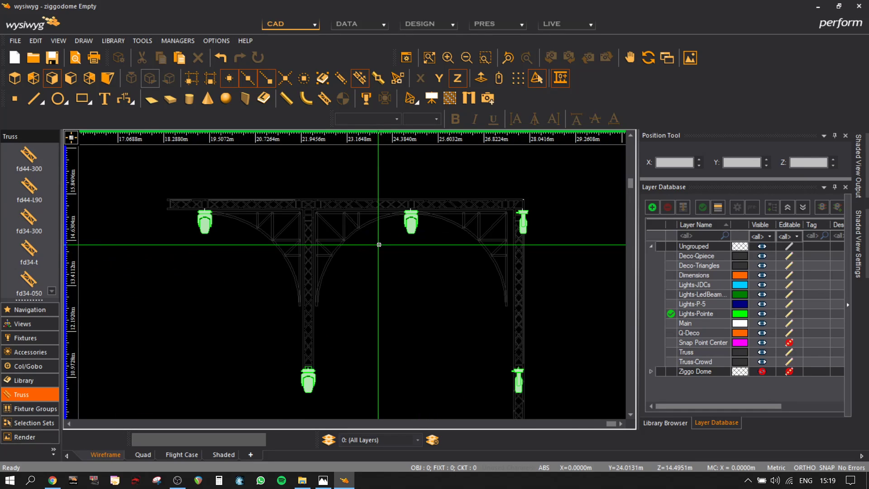
{"action": "scroll", "coordinate": [379, 245], "scroll_direction": "down", "scroll_amount": 2}
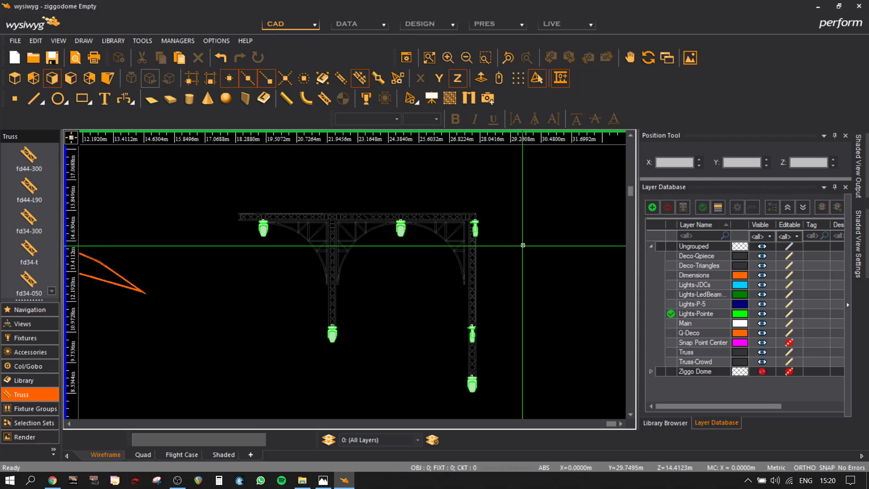
{"action": "left_click", "coordinate": [108, 79]}
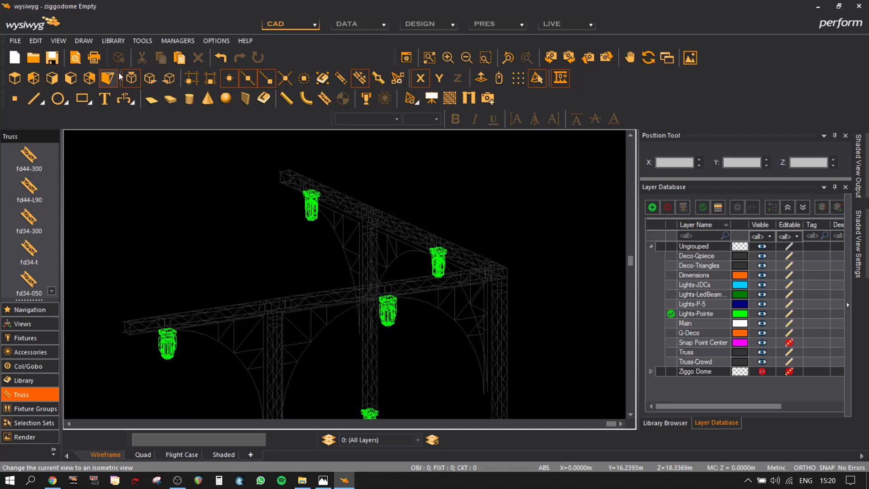
{"action": "scroll", "coordinate": [456, 259], "scroll_direction": "down", "scroll_amount": 4}
{"action": "middle_click_drag", "start_coordinate": [538, 305], "coordinate": [419, 284]}
{"action": "scroll", "coordinate": [314, 266], "scroll_direction": "up", "scroll_amount": 2}
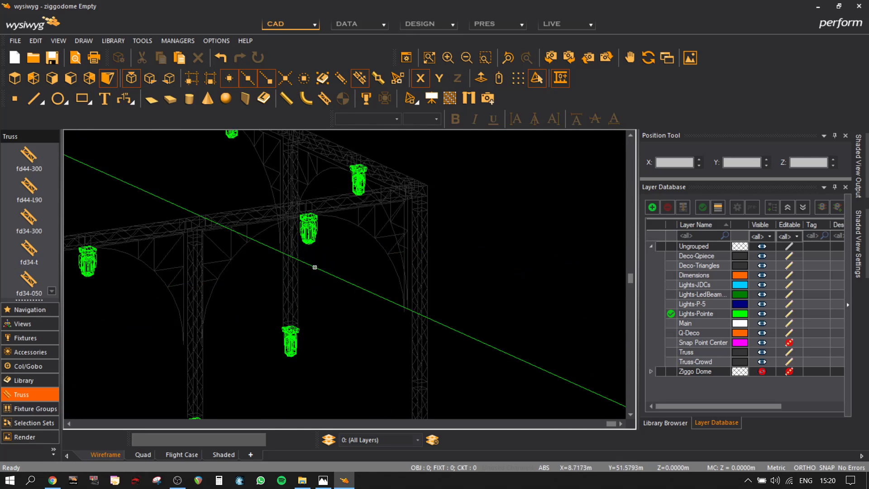
{"action": "scroll", "coordinate": [395, 276], "scroll_direction": "down", "scroll_amount": 3}
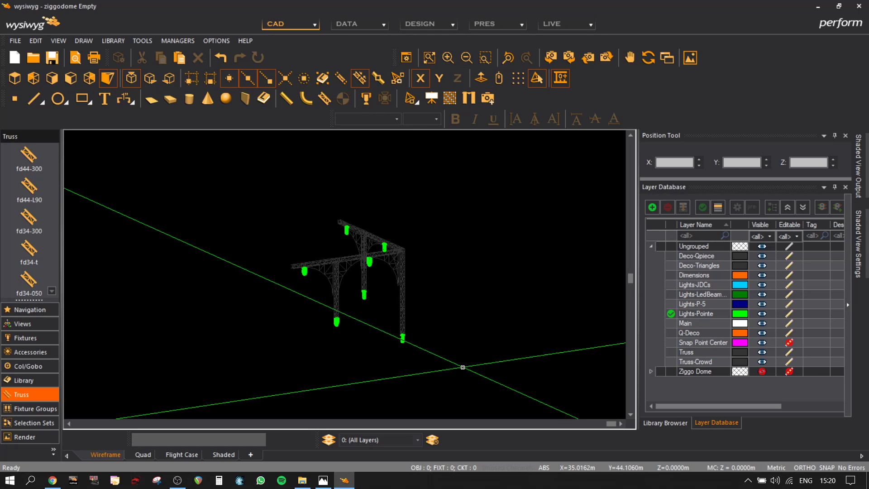
Rotate the whole corner truss structure with its fixtures by 45° about its outer corner endpoint in plan view.
{"action": "left_click_drag", "start_coordinate": [460, 341], "coordinate": [224, 183]}
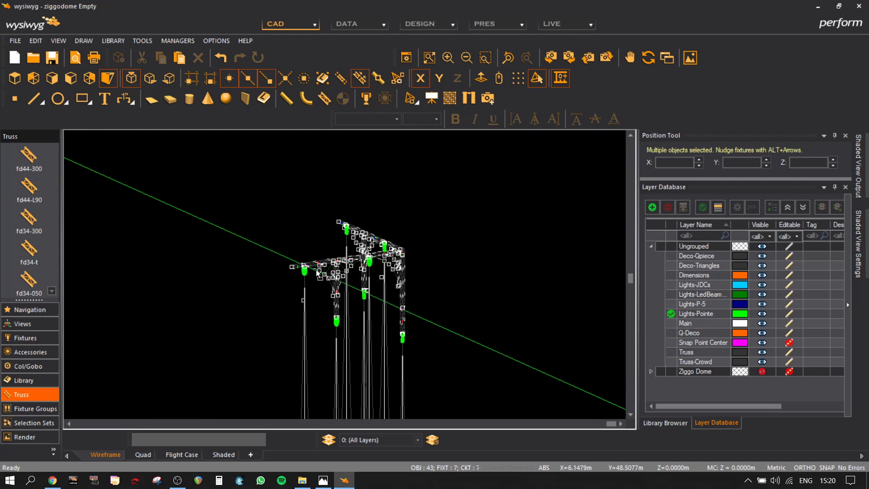
{"action": "scroll", "coordinate": [328, 270], "scroll_direction": "up", "scroll_amount": 2}
{"action": "scroll", "coordinate": [328, 270], "scroll_direction": "up", "scroll_amount": 2}
{"action": "scroll", "coordinate": [409, 303], "scroll_direction": "down", "scroll_amount": 2}
{"action": "key", "text": "m"}
{"action": "scroll", "coordinate": [401, 300], "scroll_direction": "up", "scroll_amount": 5}
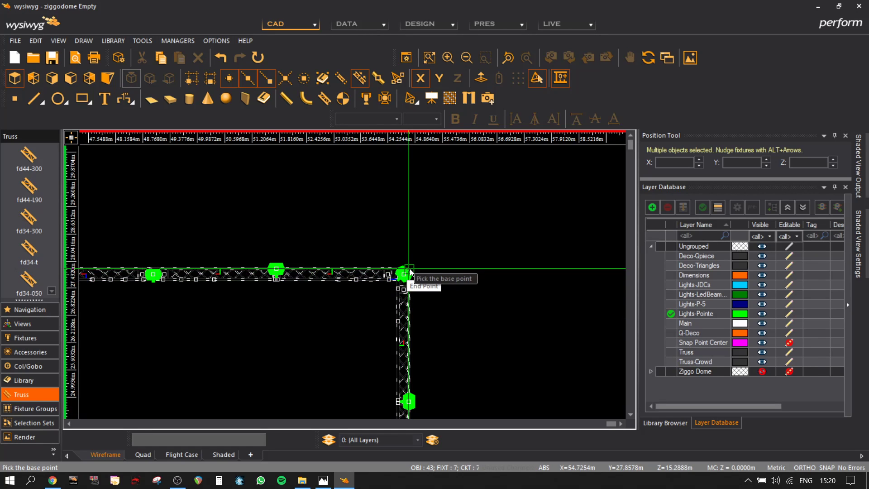
{"action": "left_click", "coordinate": [408, 268]}
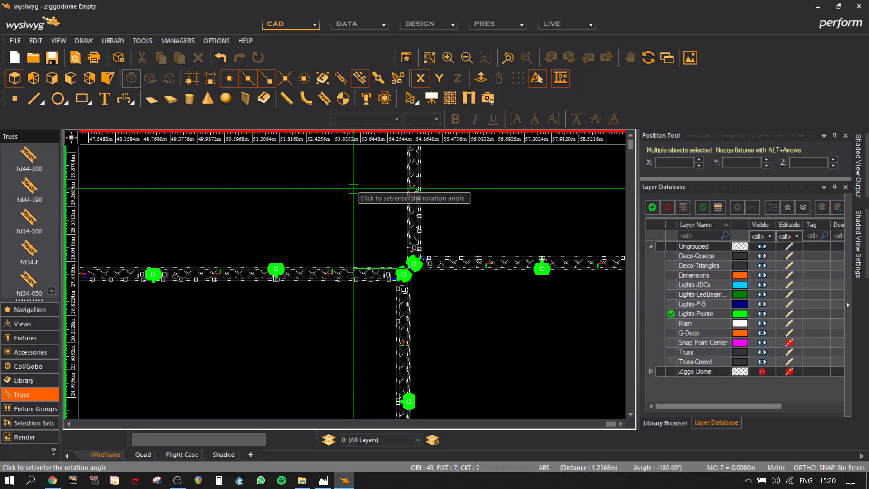
{"action": "type", "text": "45"}
{"action": "key", "text": "Return"}
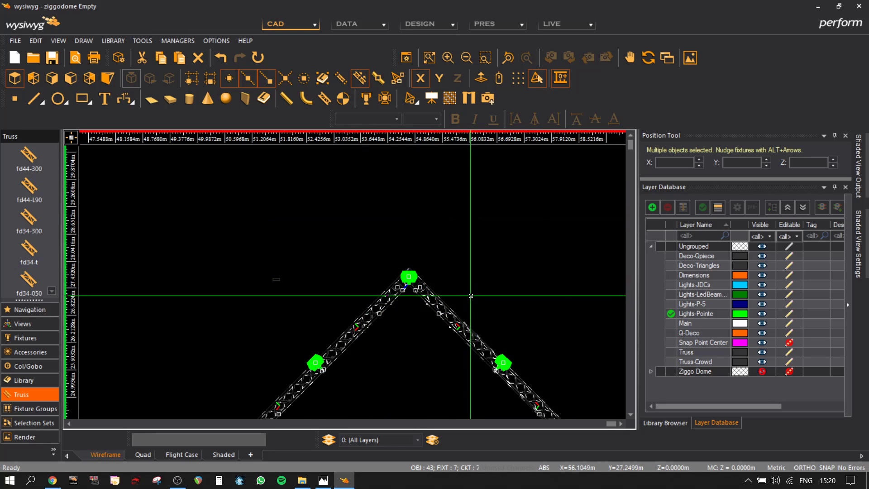
Copy the rotated truss structure with its fixtures straight along the Y direction, behind the original.
{"action": "scroll", "coordinate": [471, 297], "scroll_direction": "down", "scroll_amount": 3}
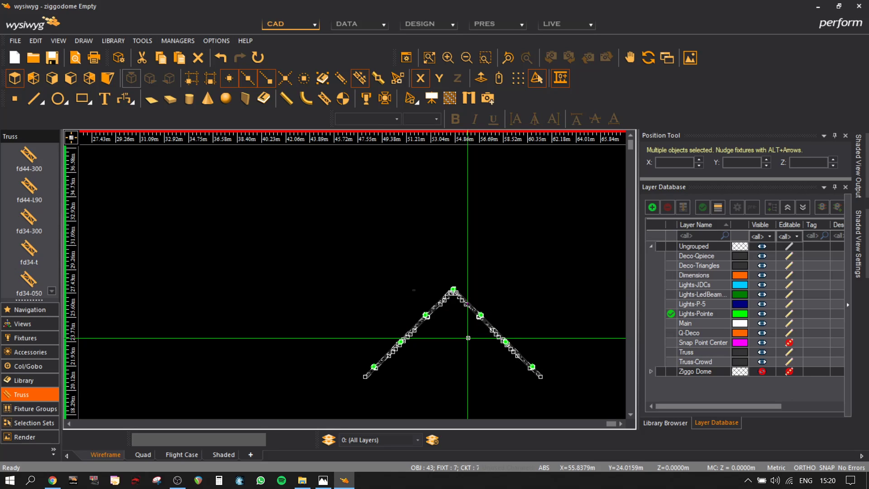
{"action": "left_click", "coordinate": [440, 81]}
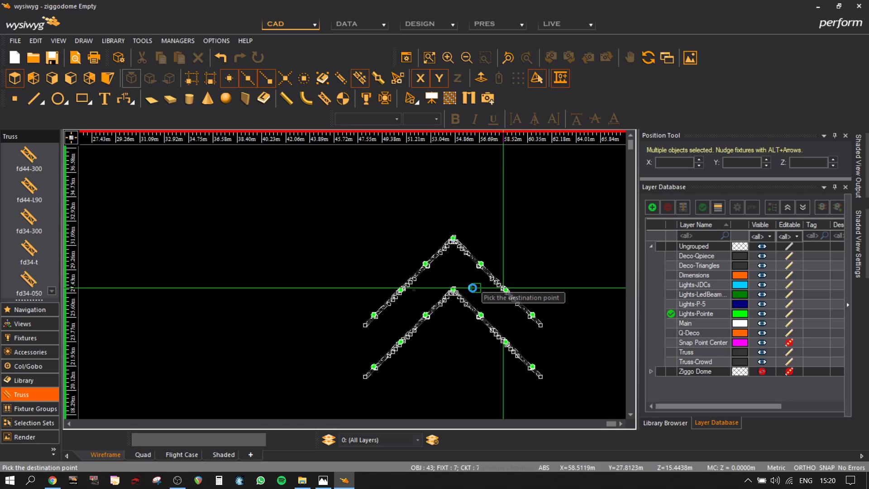
{"action": "scroll", "coordinate": [471, 291], "scroll_direction": "up", "scroll_amount": 3}
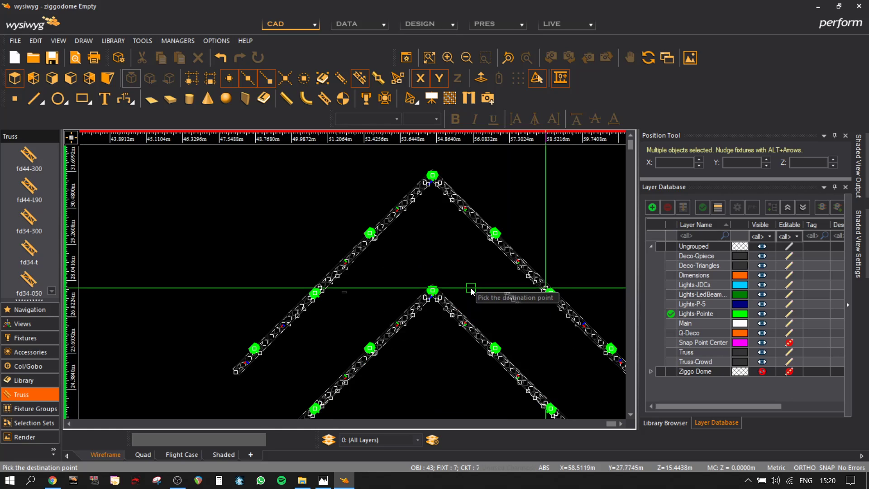
{"action": "left_click", "coordinate": [456, 265]}
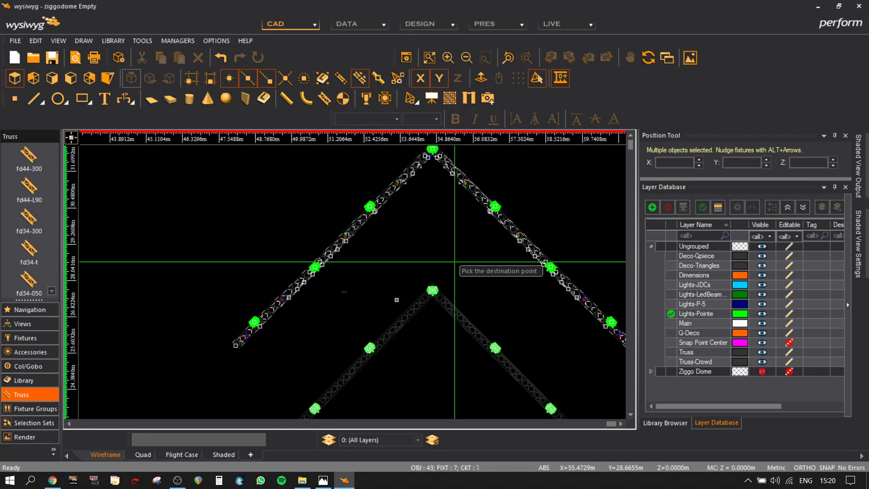
Delete the small stray object lying at ground level between the two truss structures.
{"action": "scroll", "coordinate": [446, 286], "scroll_direction": "down", "scroll_amount": 3}
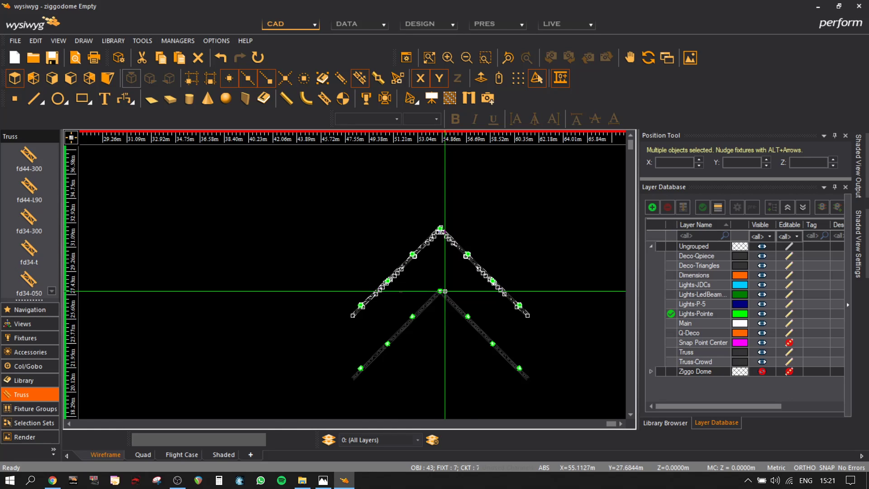
{"action": "scroll", "coordinate": [446, 290], "scroll_direction": "up", "scroll_amount": 2}
{"action": "left_click", "coordinate": [345, 280]}
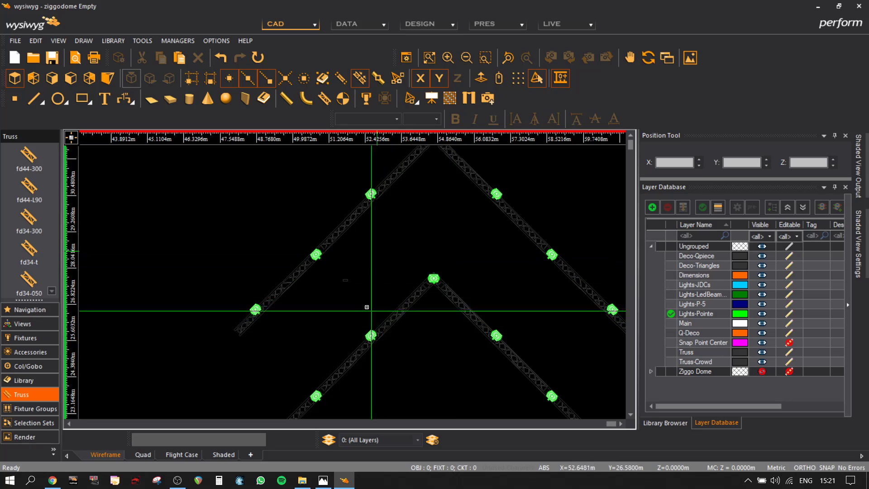
{"action": "scroll", "coordinate": [342, 275], "scroll_direction": "up", "scroll_amount": 5}
{"action": "scroll", "coordinate": [321, 242], "scroll_direction": "down", "scroll_amount": 5}
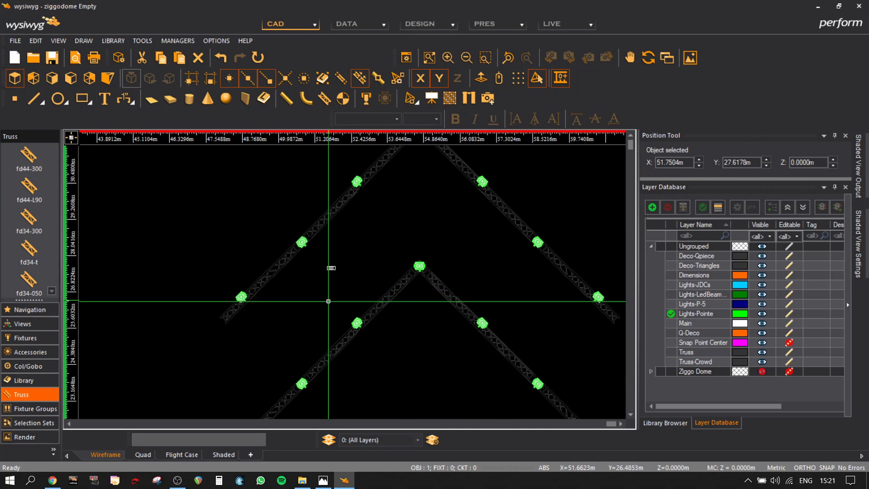
{"action": "left_click", "coordinate": [109, 77]}
{"action": "scroll", "coordinate": [531, 348], "scroll_direction": "down", "scroll_amount": 5}
{"action": "middle_click_drag", "start_coordinate": [530, 348], "coordinate": [350, 258]}
{"action": "scroll", "coordinate": [325, 271], "scroll_direction": "up", "scroll_amount": 5}
{"action": "key", "text": "Delete"}
{"action": "scroll", "coordinate": [410, 308], "scroll_direction": "down", "scroll_amount": 5}
{"action": "scroll", "coordinate": [350, 259], "scroll_direction": "up", "scroll_amount": 5}
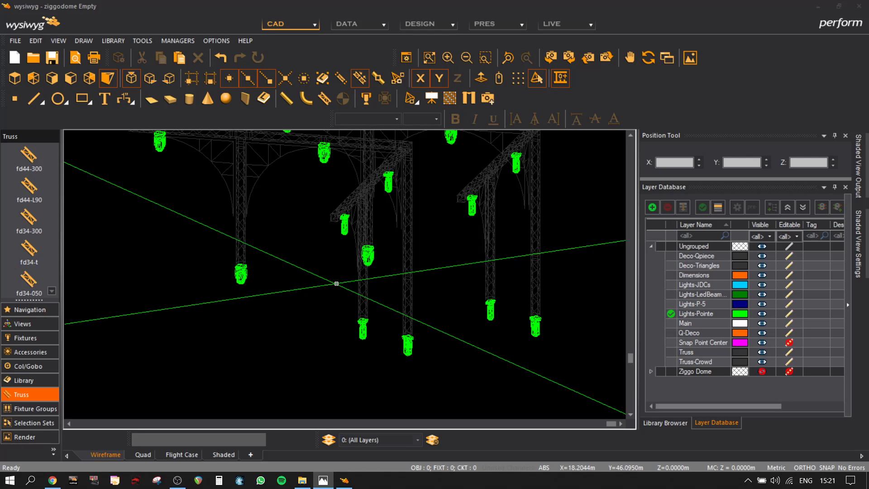
Limit the wireframe display to the current layer only.
{"action": "middle_click_drag", "start_coordinate": [419, 205], "coordinate": [314, 300]}
{"action": "middle_click_drag", "start_coordinate": [447, 306], "coordinate": [423, 266]}
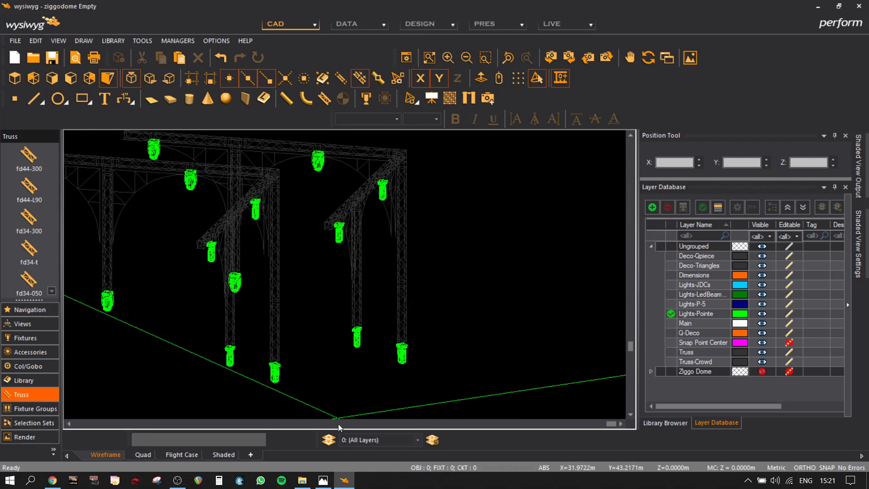
{"action": "left_click", "coordinate": [395, 440]}
{"action": "left_click", "coordinate": [400, 207]}
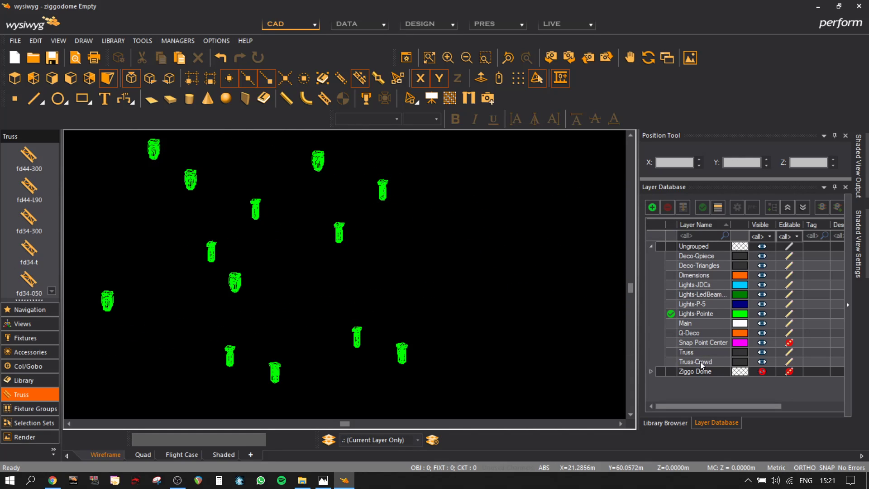
{"action": "left_click", "coordinate": [693, 353]}
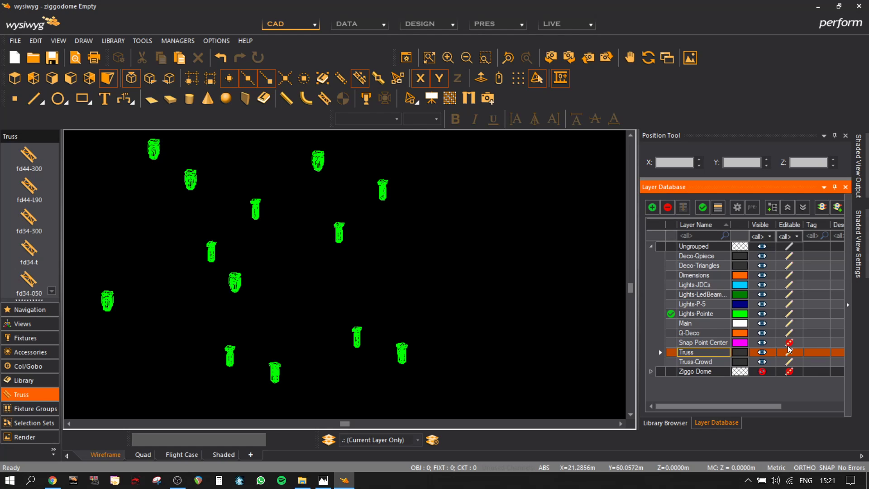
{"action": "left_click", "coordinate": [703, 207]}
{"action": "scroll", "coordinate": [403, 367], "scroll_direction": "down", "scroll_amount": 2}
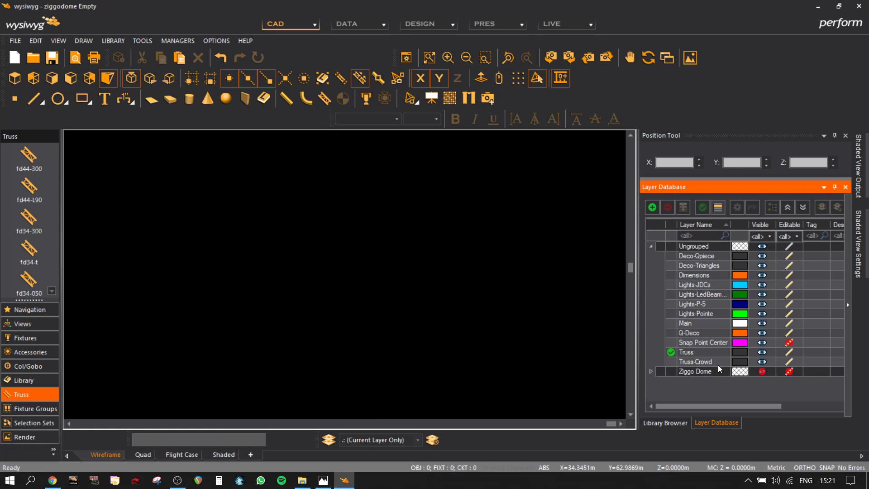
Make Truss-Crowd the active layer so that only the crowd trusses are displayed.
{"action": "left_click", "coordinate": [709, 207]}
{"action": "scroll", "coordinate": [425, 349], "scroll_direction": "up", "scroll_amount": 2}
{"action": "scroll", "coordinate": [430, 335], "scroll_direction": "down", "scroll_amount": 2}
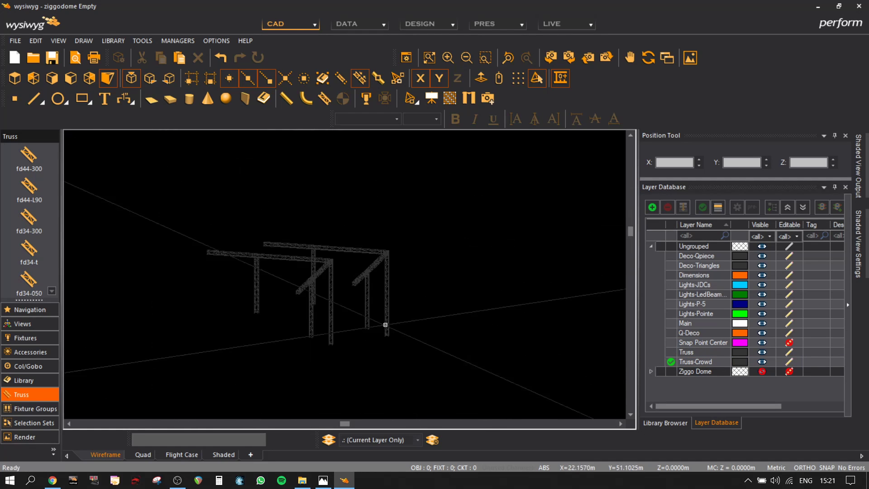
Delete the vertical truss post hanging beneath the near side arm of the copied structure.
{"action": "left_click_drag", "start_coordinate": [429, 355], "coordinate": [356, 224]}
{"action": "scroll", "coordinate": [314, 263], "scroll_direction": "up", "scroll_amount": 3}
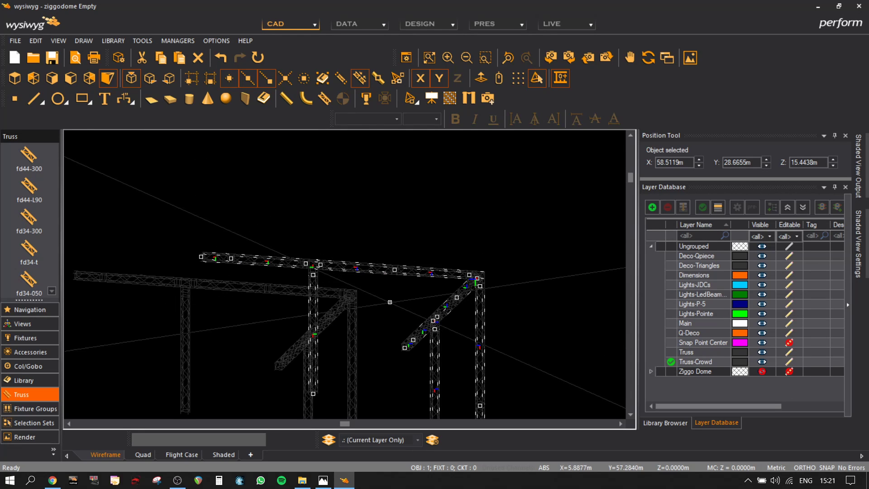
{"action": "middle_click_drag", "start_coordinate": [532, 339], "coordinate": [508, 265]}
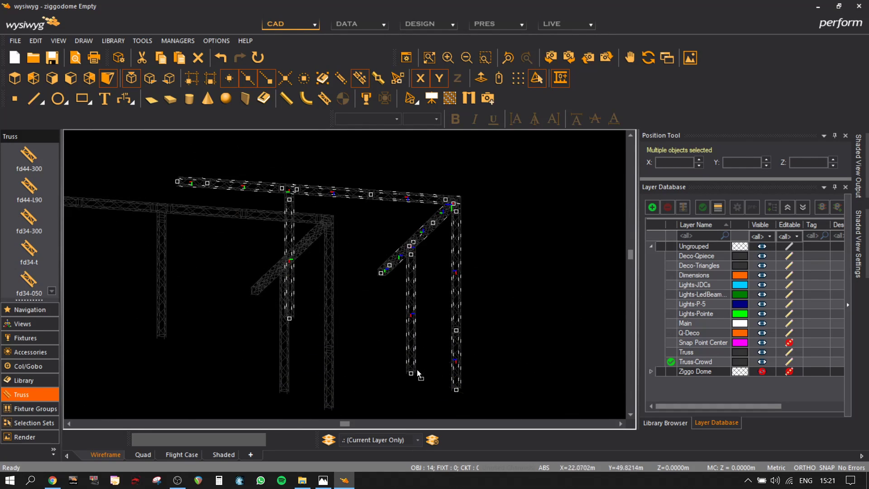
{"action": "left_click", "coordinate": [411, 299]}
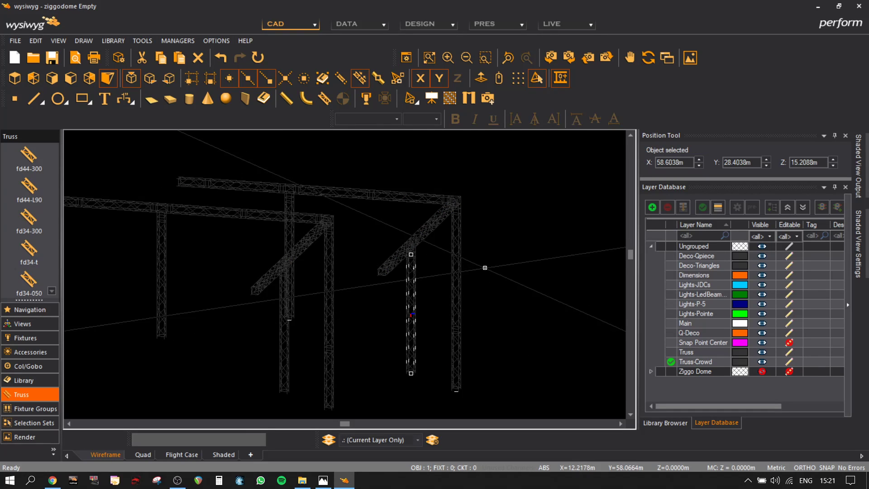
{"action": "key", "text": "Delete"}
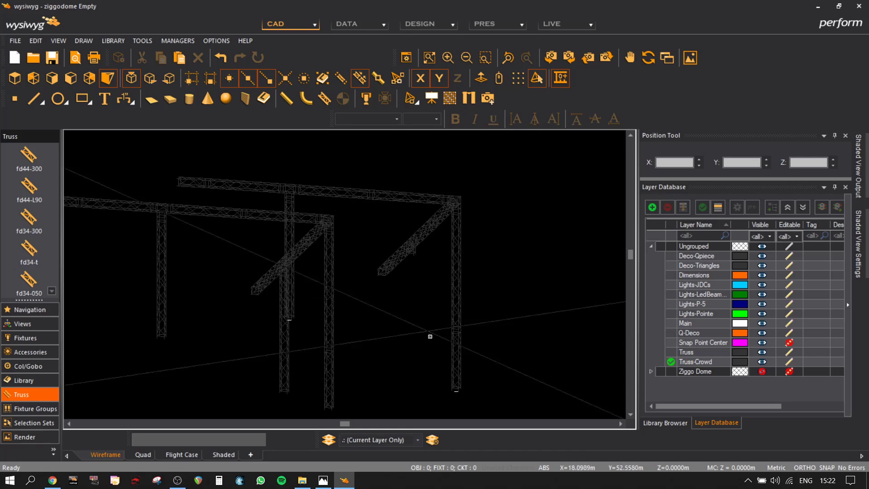
Move the long corner post of the copied structure under the junction of its near side arm, snapping from its upper end.
{"action": "left_click_drag", "start_coordinate": [497, 397], "coordinate": [450, 203]}
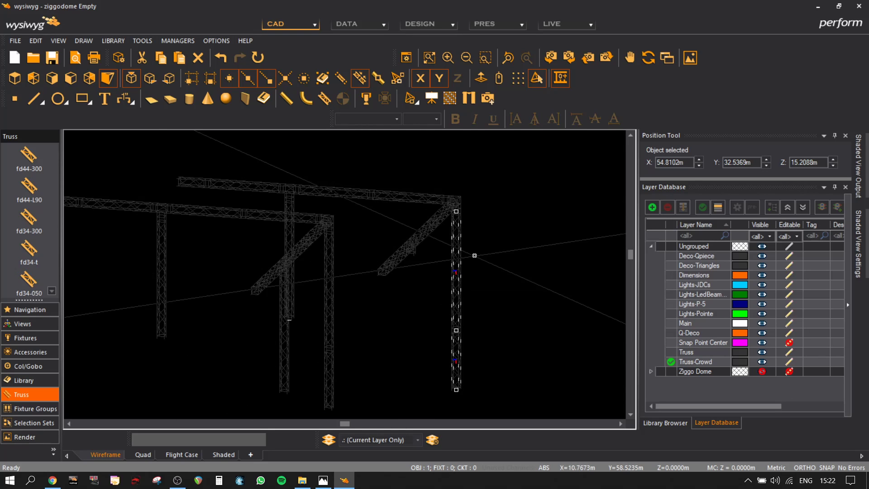
{"action": "scroll", "coordinate": [442, 194], "scroll_direction": "up", "scroll_amount": 2}
{"action": "middle_click_drag", "start_coordinate": [530, 254], "coordinate": [463, 226]}
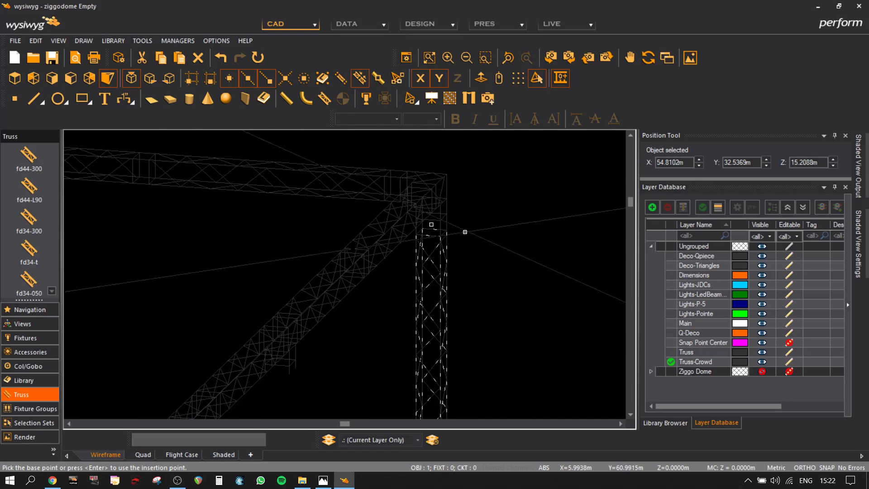
{"action": "scroll", "coordinate": [449, 230], "scroll_direction": "up", "scroll_amount": 2}
{"action": "key", "text": "m"}
{"action": "left_click", "coordinate": [427, 225]}
{"action": "scroll", "coordinate": [395, 295], "scroll_direction": "down", "scroll_amount": 2}
{"action": "scroll", "coordinate": [398, 292], "scroll_direction": "down", "scroll_amount": 1}
{"action": "middle_click_drag", "start_coordinate": [378, 311], "coordinate": [376, 200]}
{"action": "scroll", "coordinate": [294, 226], "scroll_direction": "up", "scroll_amount": 3}
{"action": "left_click", "coordinate": [281, 207]}
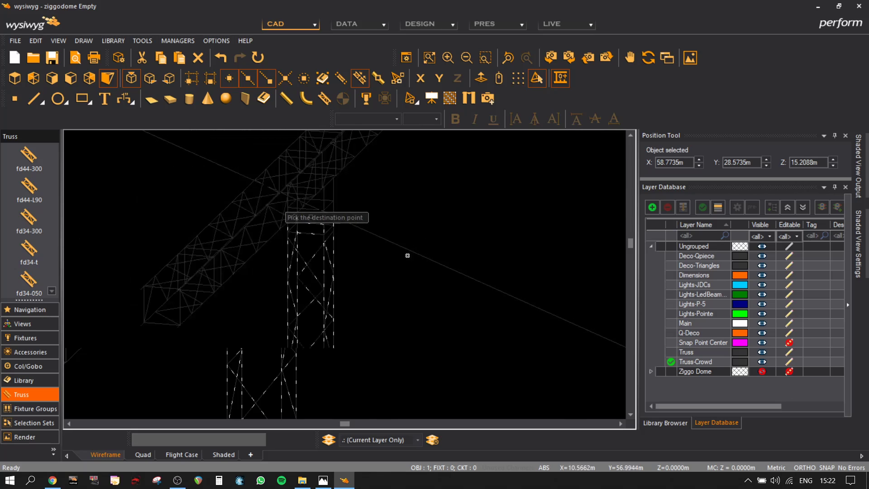
Move the short vertical post beneath the copied structure's long arm to its corner junction, snapping from the post's upper end.
{"action": "scroll", "coordinate": [291, 175], "scroll_direction": "down", "scroll_amount": 3}
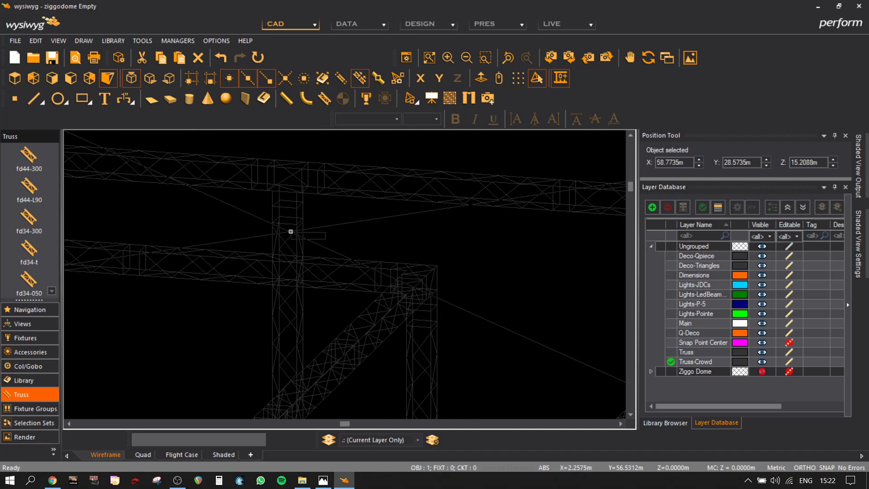
{"action": "middle_click_drag", "start_coordinate": [405, 257], "coordinate": [466, 117]}
{"action": "middle_click_drag", "start_coordinate": [435, 369], "coordinate": [395, 194]}
{"action": "scroll", "coordinate": [394, 258], "scroll_direction": "down", "scroll_amount": 3}
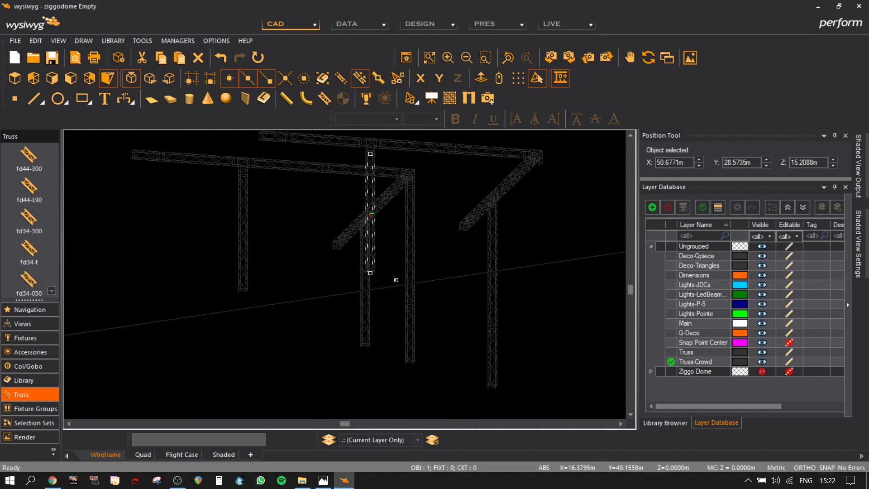
{"action": "middle_click_drag", "start_coordinate": [413, 234], "coordinate": [286, 292]}
{"action": "key", "text": "m"}
{"action": "scroll", "coordinate": [239, 203], "scroll_direction": "up", "scroll_amount": 5}
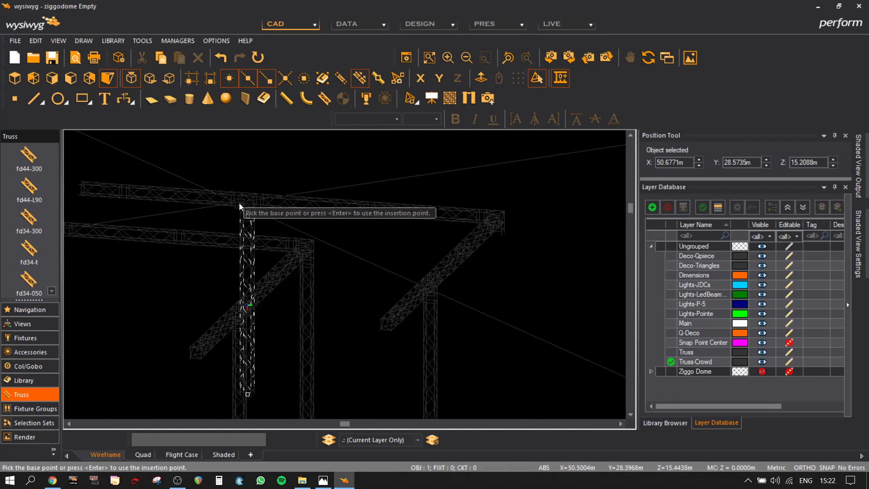
{"action": "scroll", "coordinate": [330, 255], "scroll_direction": "up", "scroll_amount": 1}
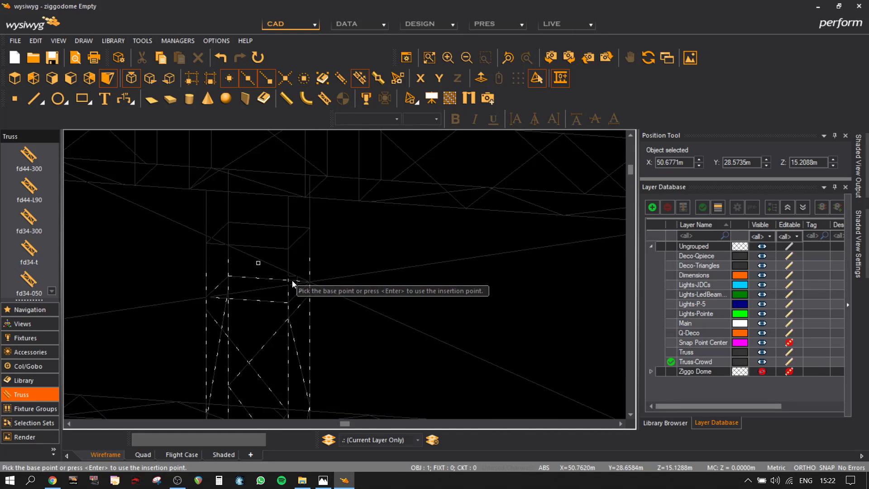
{"action": "left_click", "coordinate": [290, 276]}
{"action": "scroll", "coordinate": [291, 281], "scroll_direction": "down", "scroll_amount": 5}
{"action": "middle_click_drag", "start_coordinate": [551, 306], "coordinate": [183, 224]}
{"action": "scroll", "coordinate": [386, 214], "scroll_direction": "up", "scroll_amount": 5}
{"action": "left_click", "coordinate": [408, 218]}
Copy the two-piece long post under the copied structure's near side arm to the long arm's middle junction, snapping the upper ends together.
{"action": "scroll", "coordinate": [407, 218], "scroll_direction": "down", "scroll_amount": 5}
{"action": "left_click", "coordinate": [355, 302]}
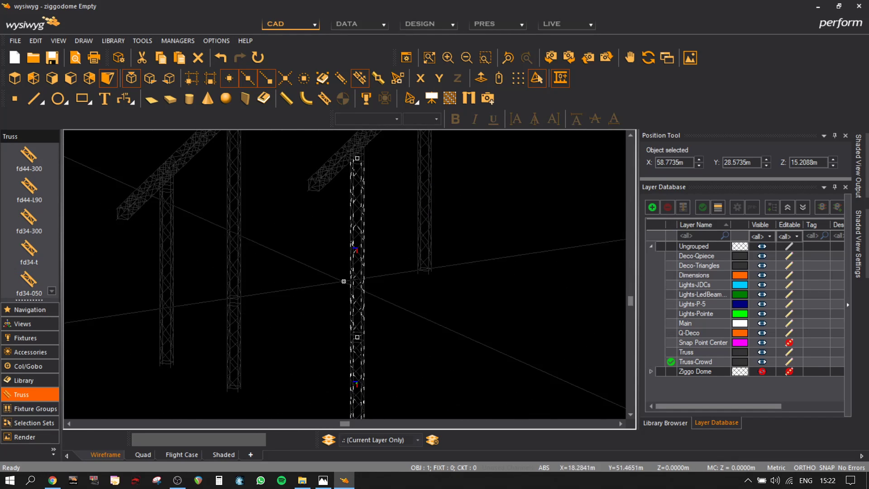
{"action": "scroll", "coordinate": [378, 317], "scroll_direction": "down", "scroll_amount": 4}
{"action": "left_click", "coordinate": [369, 248]}
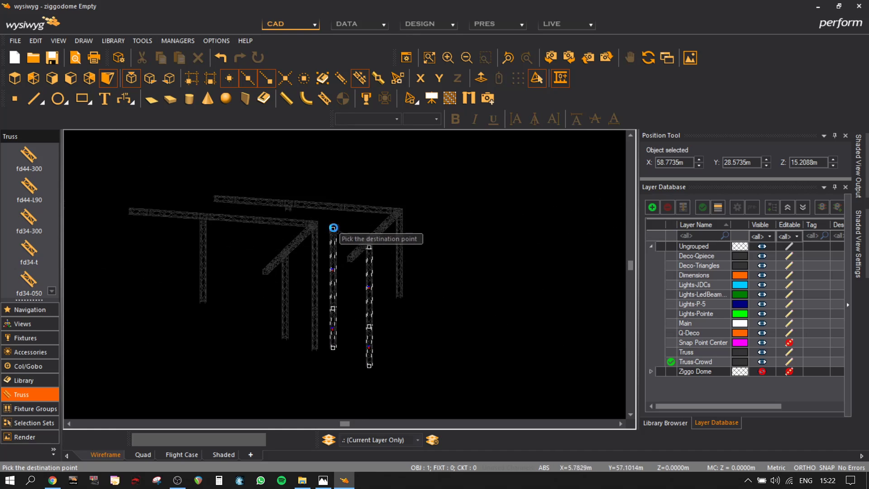
{"action": "scroll", "coordinate": [332, 236], "scroll_direction": "up", "scroll_amount": 8}
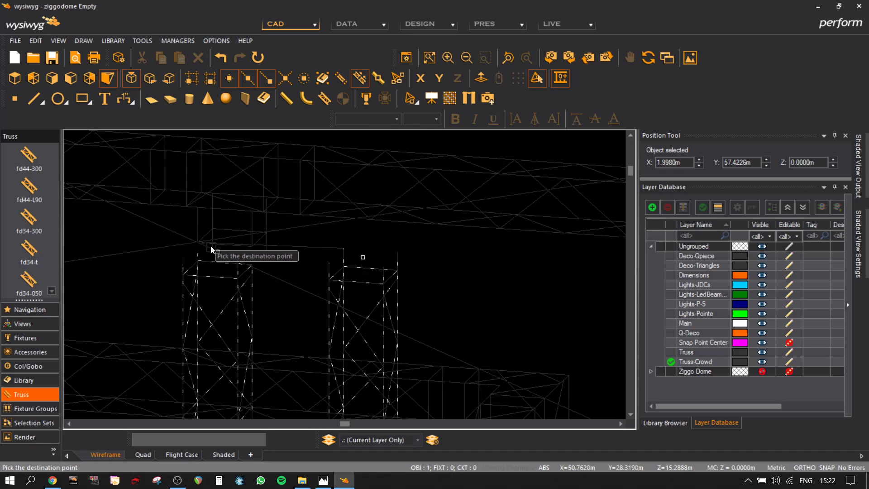
{"action": "scroll", "coordinate": [211, 247], "scroll_direction": "up", "scroll_amount": 5}
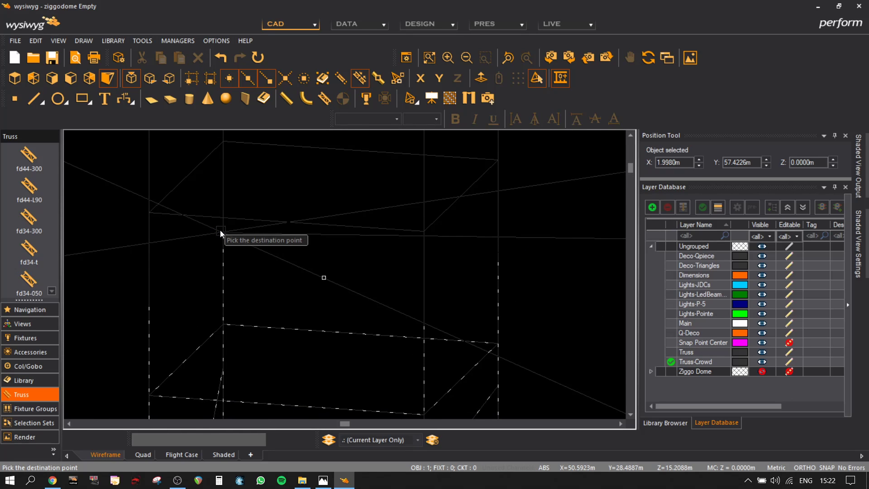
{"action": "left_click", "coordinate": [221, 233]}
Group all truss pieces of the copied structure, including both arms, the corner and the three vertical posts, into one object.
{"action": "scroll", "coordinate": [220, 234], "scroll_direction": "down", "scroll_amount": 8}
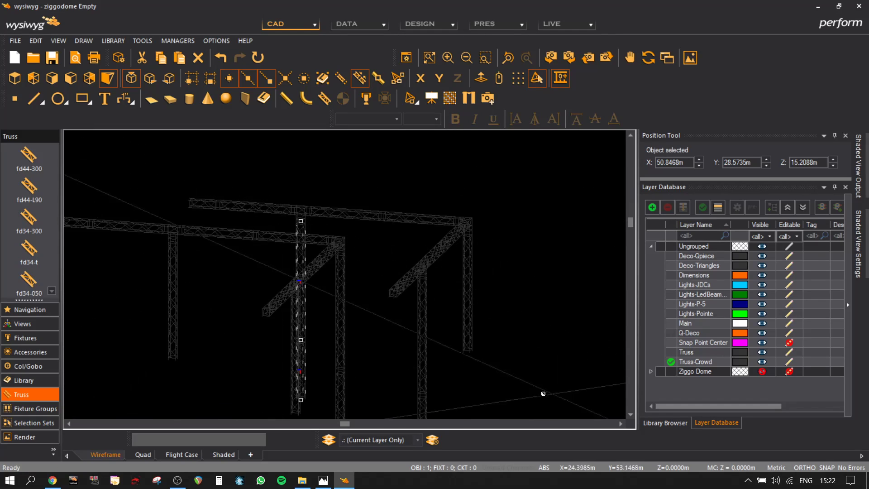
{"action": "left_click", "coordinate": [276, 206], "text": "ctrl"}
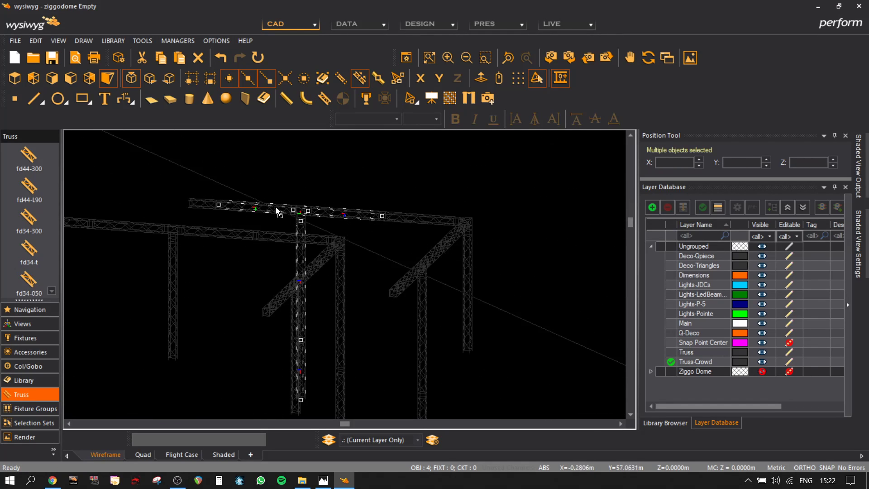
{"action": "left_click_drag", "start_coordinate": [234, 211], "coordinate": [158, 174], "text": "ctrl"}
{"action": "left_click_drag", "start_coordinate": [524, 256], "coordinate": [373, 183], "text": "ctrl"}
{"action": "middle_click_drag", "start_coordinate": [462, 374], "coordinate": [455, 309]}
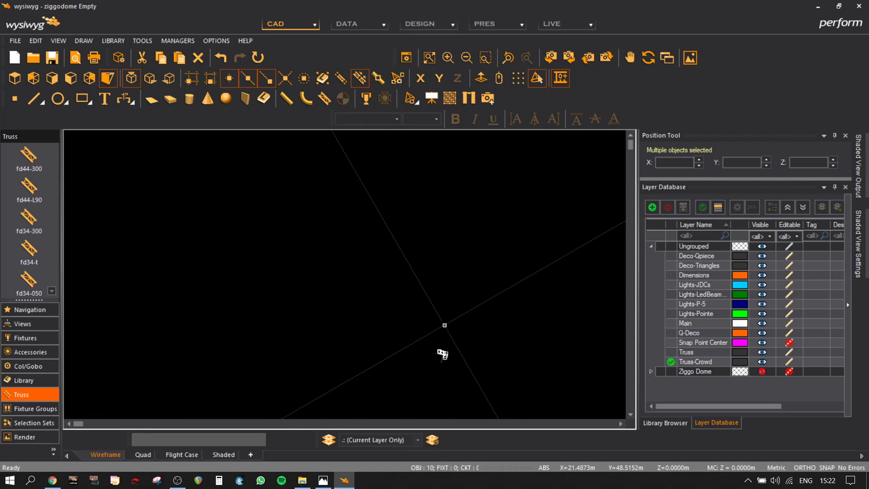
{"action": "scroll", "coordinate": [447, 351], "scroll_direction": "up", "scroll_amount": 6}
{"action": "middle_click_drag", "start_coordinate": [448, 375], "coordinate": [422, 300]}
{"action": "scroll", "coordinate": [392, 367], "scroll_direction": "up", "scroll_amount": 3}
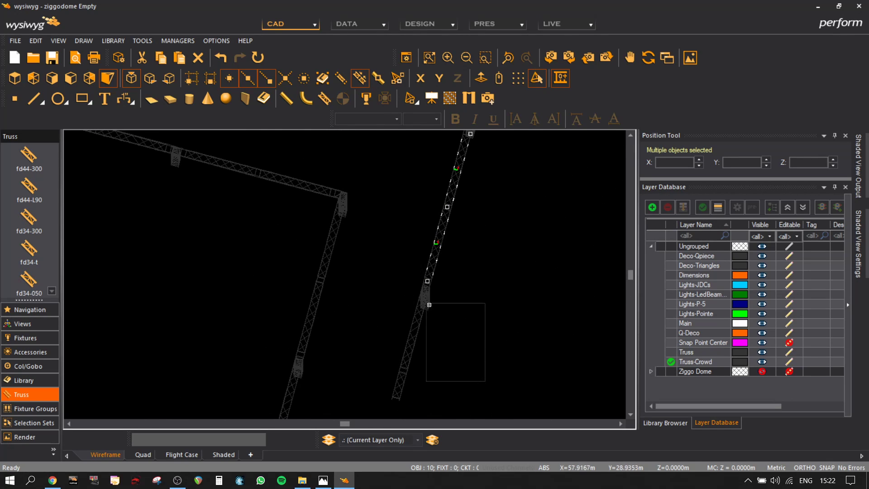
{"action": "scroll", "coordinate": [422, 301], "scroll_direction": "up", "scroll_amount": 4}
{"action": "scroll", "coordinate": [424, 308], "scroll_direction": "down", "scroll_amount": 2}
{"action": "left_click_drag", "start_coordinate": [443, 371], "coordinate": [385, 264]}
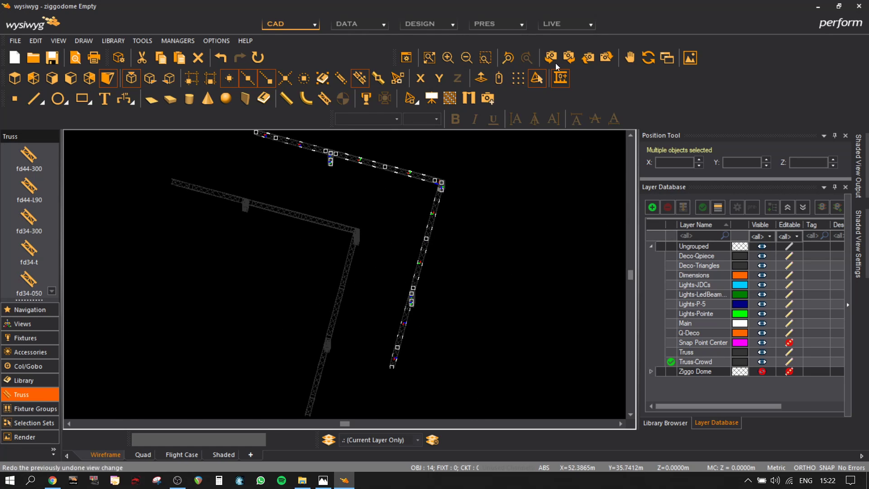
{"action": "left_click", "coordinate": [598, 59]}
{"action": "left_click", "coordinate": [599, 59]}
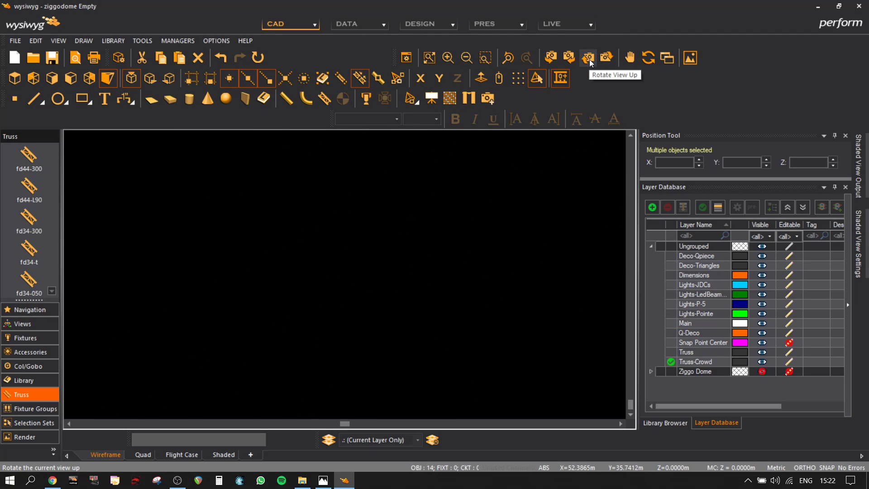
{"action": "left_click", "coordinate": [610, 59]}
{"action": "middle_click_drag", "start_coordinate": [424, 280], "coordinate": [424, 281]}
{"action": "scroll", "coordinate": [413, 256], "scroll_direction": "up", "scroll_amount": 4}
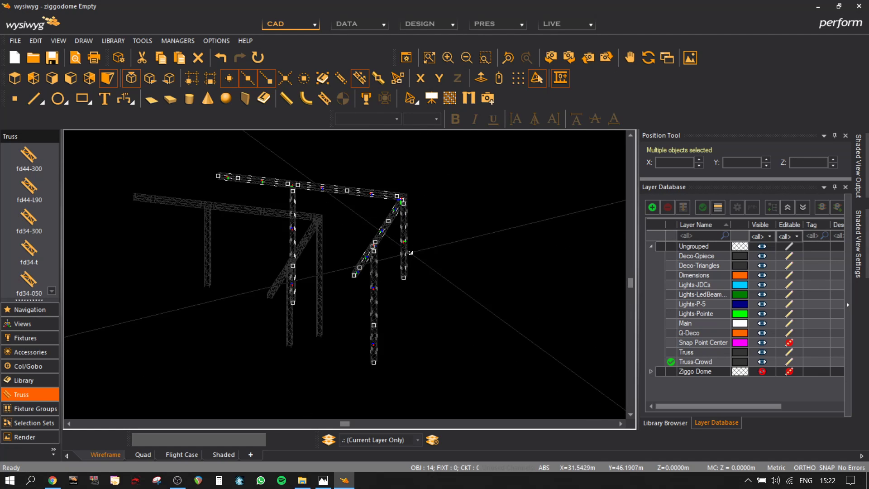
{"action": "scroll", "coordinate": [449, 252], "scroll_direction": "up", "scroll_amount": 1}
{"action": "key", "text": "ctrl+g"}
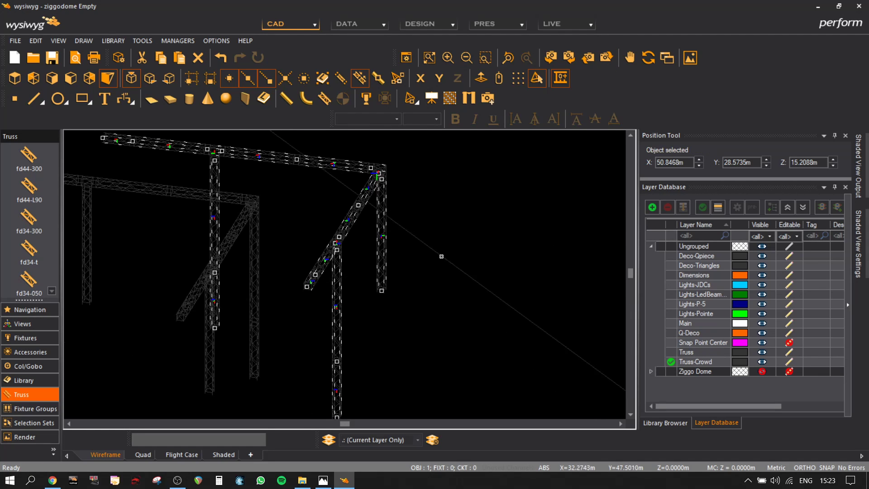
{"action": "left_click", "coordinate": [487, 261]}
Switch the wireframe display from the current layer only to all layers.
{"action": "scroll", "coordinate": [375, 286], "scroll_direction": "down", "scroll_amount": 1}
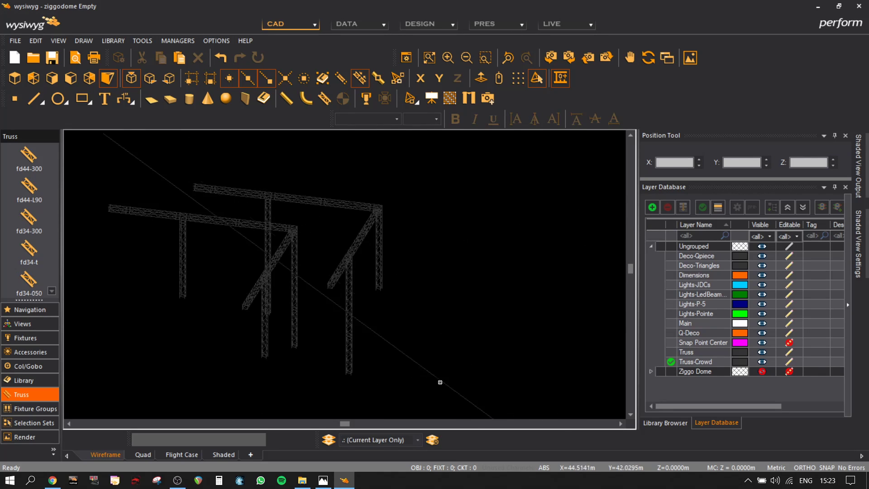
{"action": "left_click", "coordinate": [385, 439]}
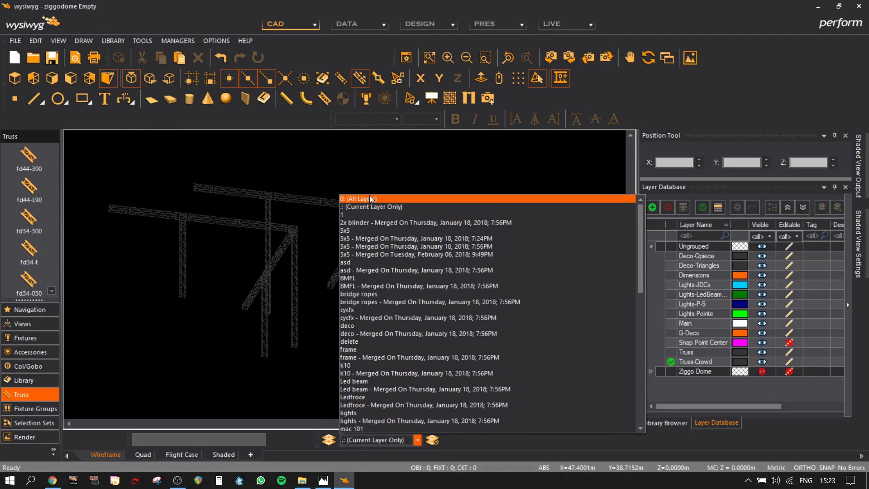
{"action": "left_click", "coordinate": [369, 199]}
Move the Pointe fixture floating below the copied structure's short corner post straight up 2 m to the post's lower end.
{"action": "scroll", "coordinate": [381, 345], "scroll_direction": "up", "scroll_amount": 4}
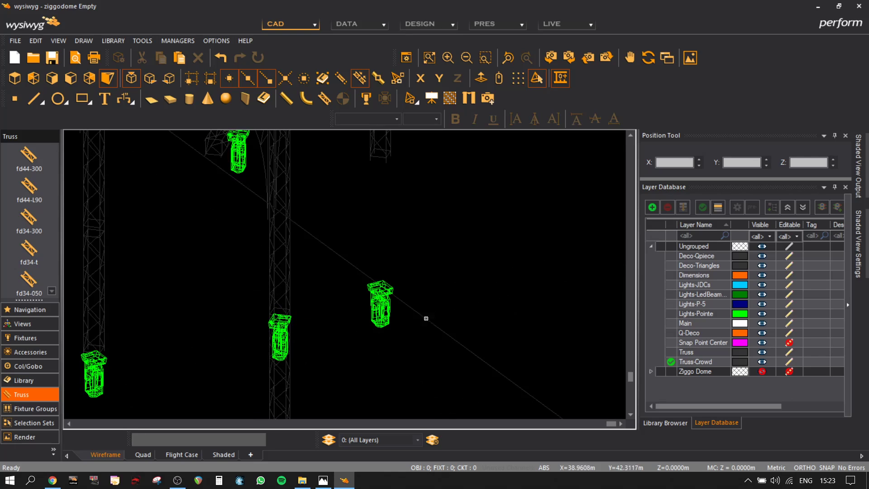
{"action": "left_click", "coordinate": [382, 308]}
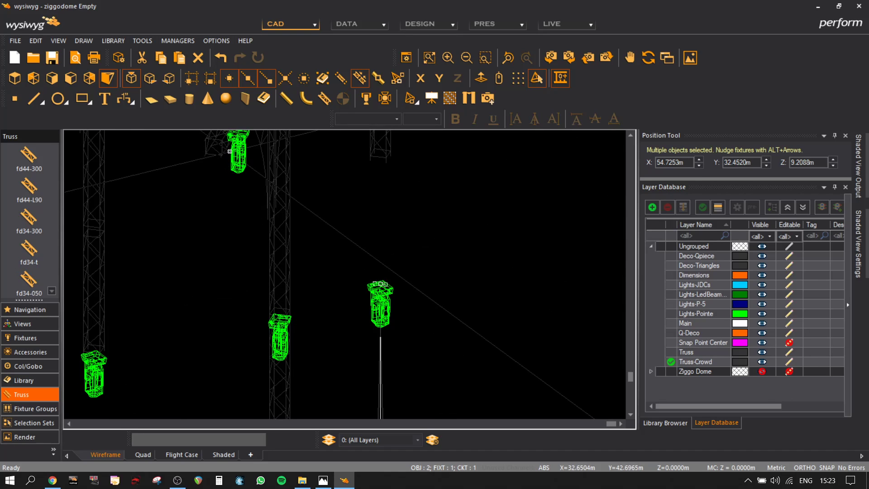
{"action": "scroll", "coordinate": [392, 288], "scroll_direction": "up", "scroll_amount": 2}
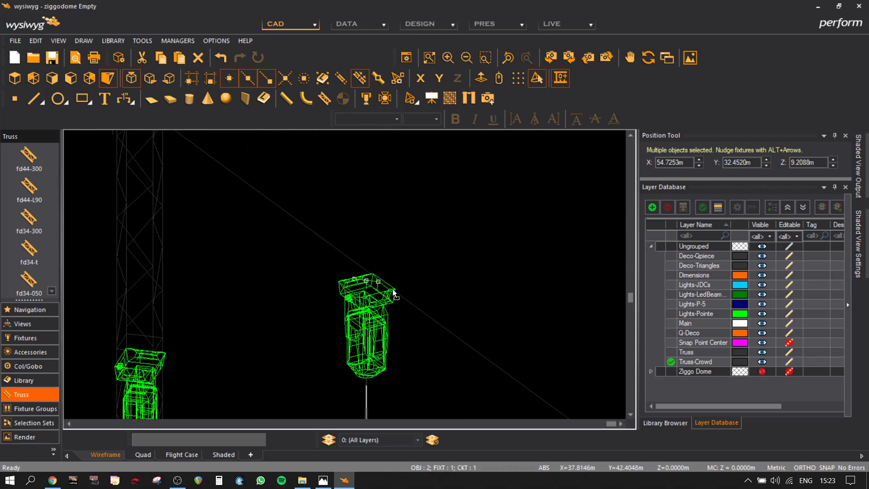
{"action": "key", "text": "ctrl+c"}
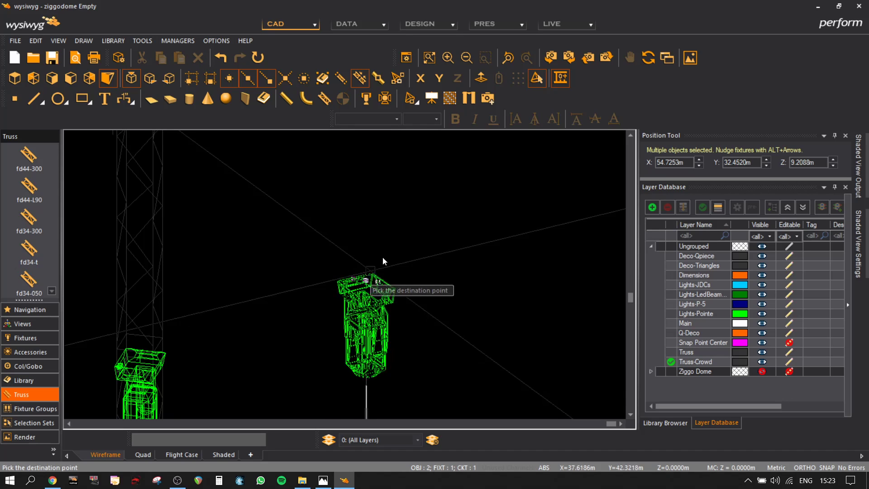
{"action": "left_click", "coordinate": [367, 286]}
{"action": "middle_click_drag", "start_coordinate": [397, 198], "coordinate": [403, 423]}
{"action": "scroll", "coordinate": [403, 420], "scroll_direction": "down", "scroll_amount": 1}
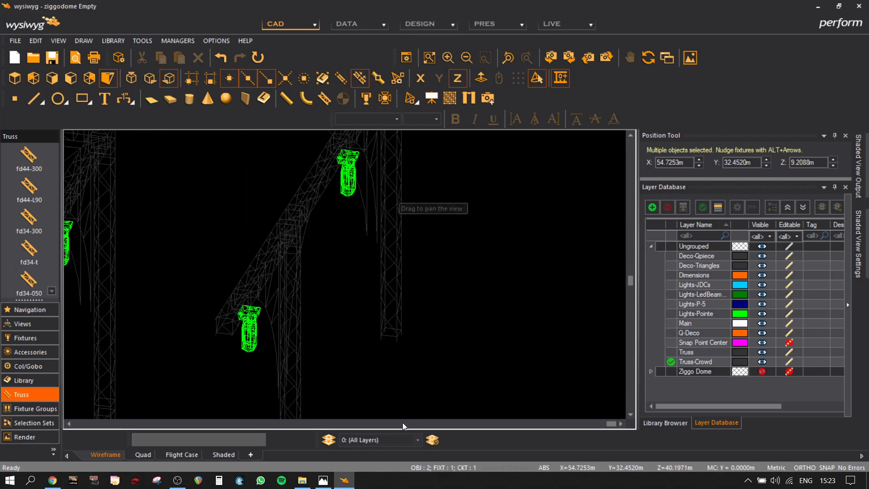
{"action": "scroll", "coordinate": [396, 357], "scroll_direction": "up", "scroll_amount": 4}
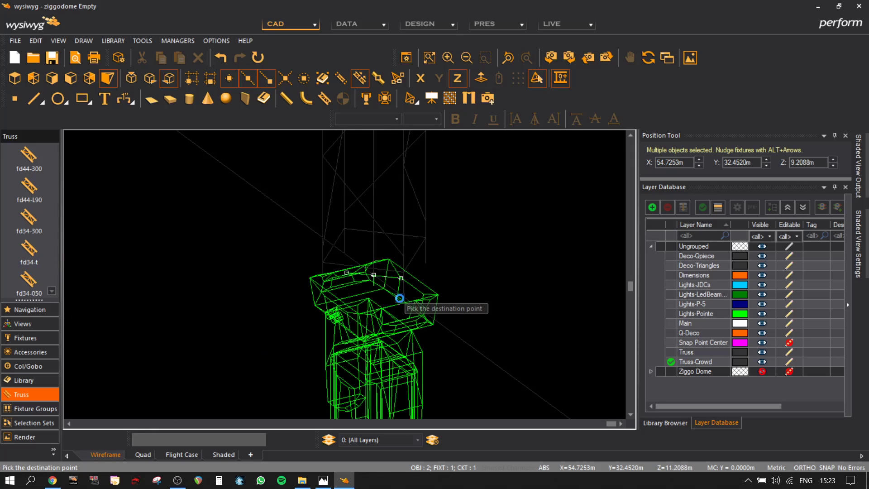
{"action": "left_click", "coordinate": [402, 296]}
Move the hanging pipe with the Pointe on the near side arm's long post straight down to the post's lower end.
{"action": "scroll", "coordinate": [402, 296], "scroll_direction": "down", "scroll_amount": 4}
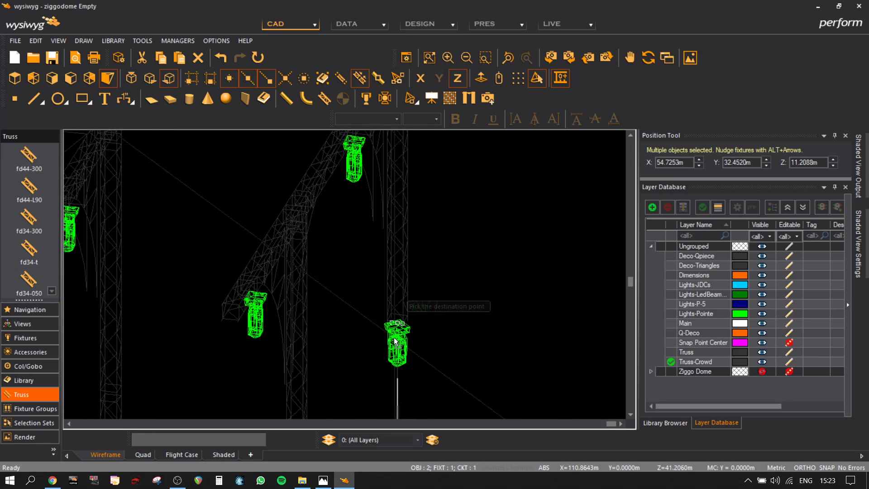
{"action": "middle_click_drag", "start_coordinate": [343, 309], "coordinate": [322, 56]}
{"action": "scroll", "coordinate": [303, 243], "scroll_direction": "up", "scroll_amount": 5}
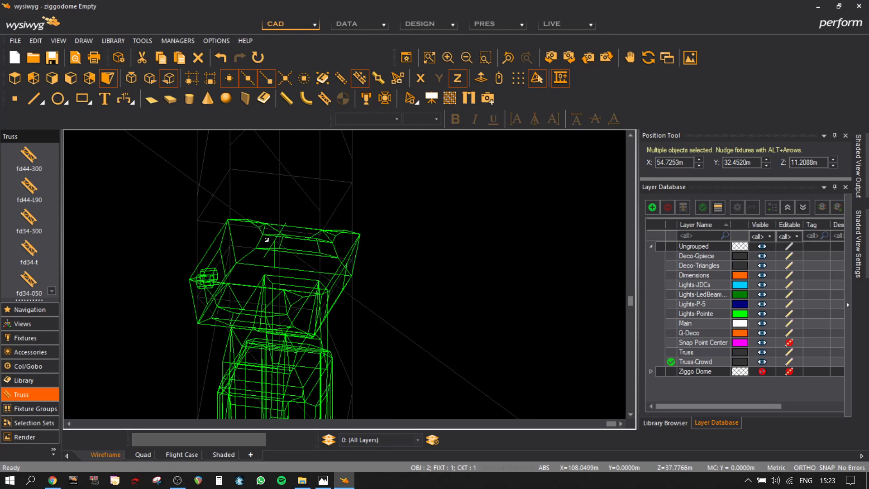
{"action": "scroll", "coordinate": [281, 247], "scroll_direction": "down", "scroll_amount": 3}
{"action": "scroll", "coordinate": [291, 254], "scroll_direction": "up", "scroll_amount": 3}
{"action": "scroll", "coordinate": [291, 255], "scroll_direction": "up", "scroll_amount": 2}
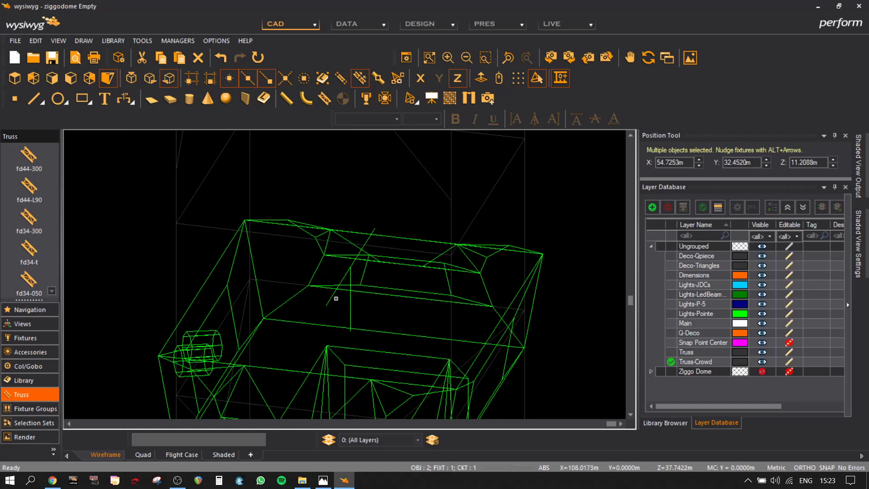
{"action": "left_click", "coordinate": [332, 298]}
{"action": "scroll", "coordinate": [333, 298], "scroll_direction": "down", "scroll_amount": 4}
{"action": "key", "text": "m"}
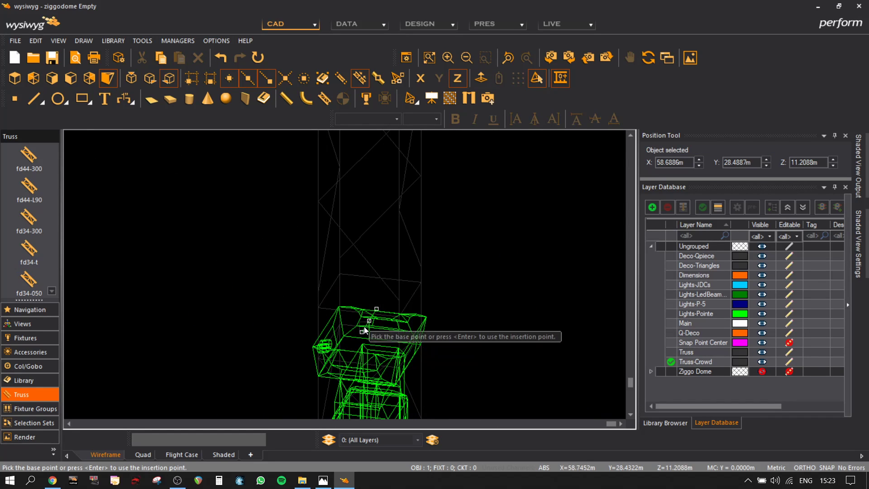
{"action": "left_click", "coordinate": [361, 330]}
{"action": "scroll", "coordinate": [358, 365], "scroll_direction": "down", "scroll_amount": 5}
{"action": "middle_click_drag", "start_coordinate": [357, 365], "coordinate": [348, 117]}
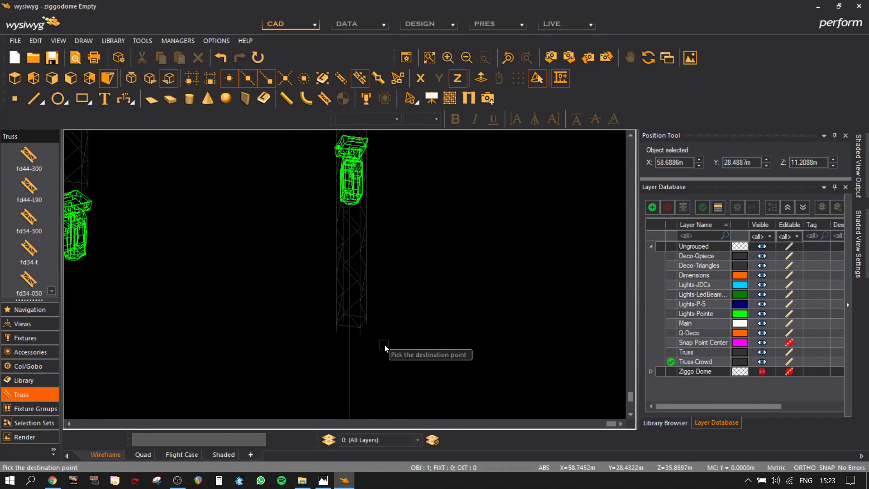
{"action": "left_click", "coordinate": [353, 329]}
Move the hanging pipe with the Pointe on the opposite side arm's long post straight down 2 m to the post's lower end.
{"action": "scroll", "coordinate": [423, 297], "scroll_direction": "down", "scroll_amount": 5}
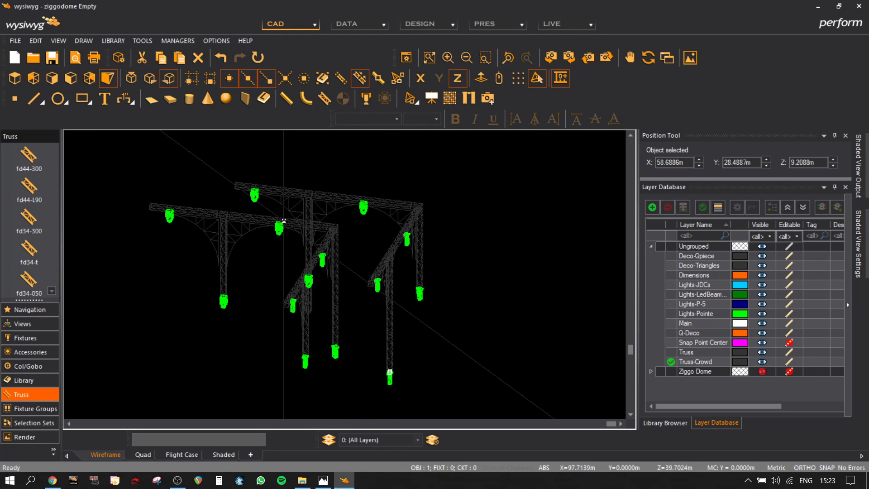
{"action": "scroll", "coordinate": [313, 281], "scroll_direction": "up", "scroll_amount": 5}
{"action": "scroll", "coordinate": [322, 321], "scroll_direction": "down", "scroll_amount": 5}
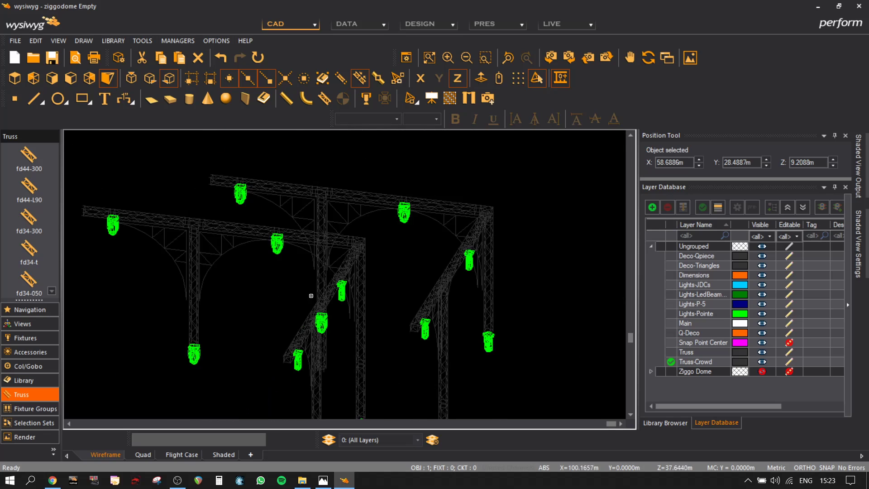
{"action": "left_click", "coordinate": [544, 58]}
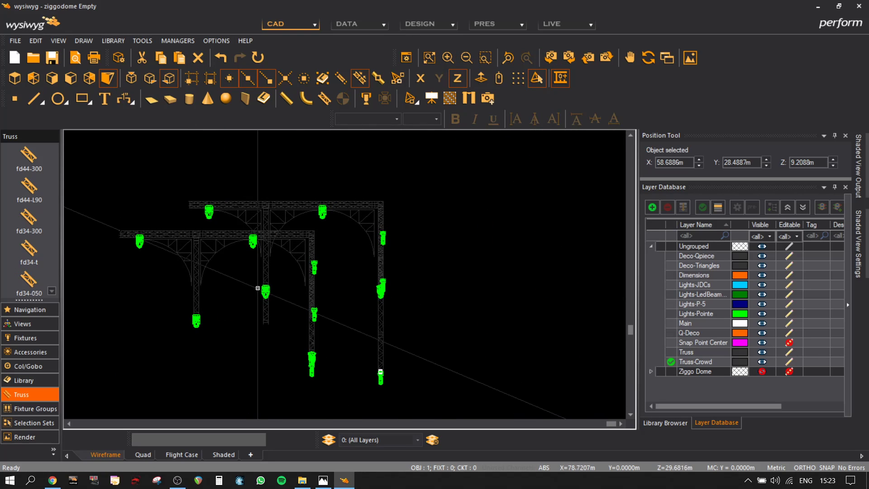
{"action": "scroll", "coordinate": [272, 276], "scroll_direction": "up", "scroll_amount": 3}
{"action": "left_click_drag", "start_coordinate": [259, 265], "coordinate": [259, 265]}
{"action": "scroll", "coordinate": [270, 281], "scroll_direction": "up", "scroll_amount": 1}
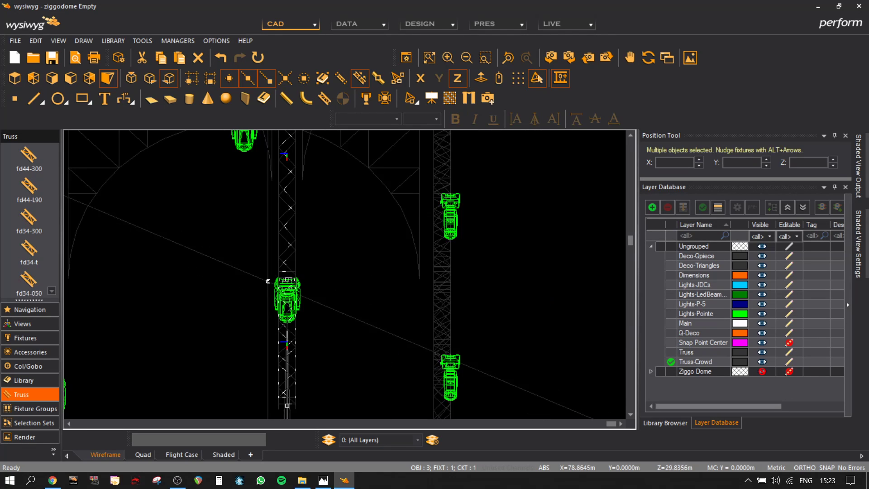
{"action": "left_click", "coordinate": [326, 287]}
{"action": "scroll", "coordinate": [283, 276], "scroll_direction": "up", "scroll_amount": 6}
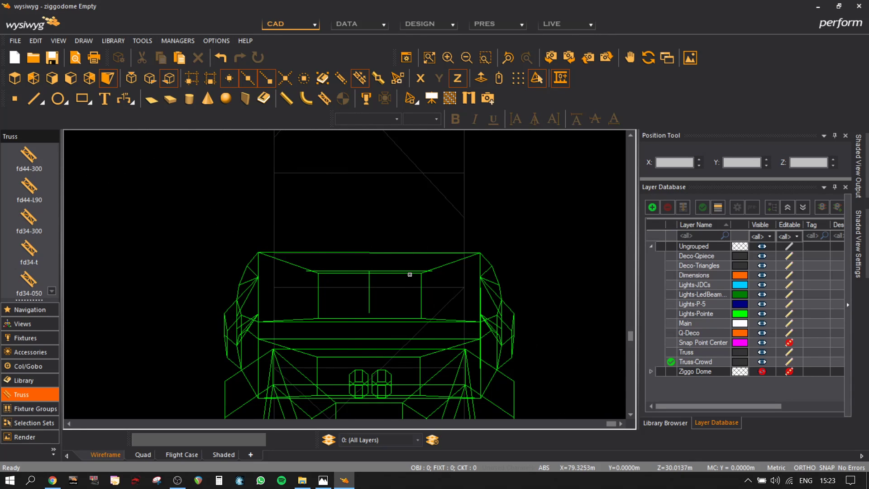
{"action": "left_click", "coordinate": [378, 254]}
{"action": "left_click", "coordinate": [452, 291]}
{"action": "scroll", "coordinate": [430, 271], "scroll_direction": "up", "scroll_amount": 4}
{"action": "left_click", "coordinate": [438, 256]}
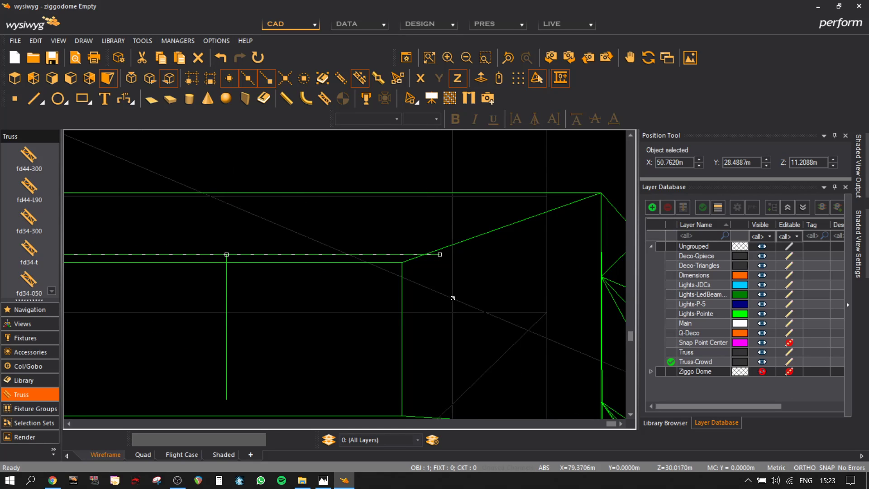
{"action": "scroll", "coordinate": [450, 299], "scroll_direction": "down", "scroll_amount": 5}
{"action": "key", "text": "ctrl+c"}
{"action": "left_click", "coordinate": [450, 292]}
{"action": "scroll", "coordinate": [448, 317], "scroll_direction": "down", "scroll_amount": 4}
{"action": "middle_click_drag", "start_coordinate": [422, 343], "coordinate": [408, 195]}
{"action": "scroll", "coordinate": [410, 267], "scroll_direction": "up", "scroll_amount": 3}
{"action": "left_click", "coordinate": [416, 185]}
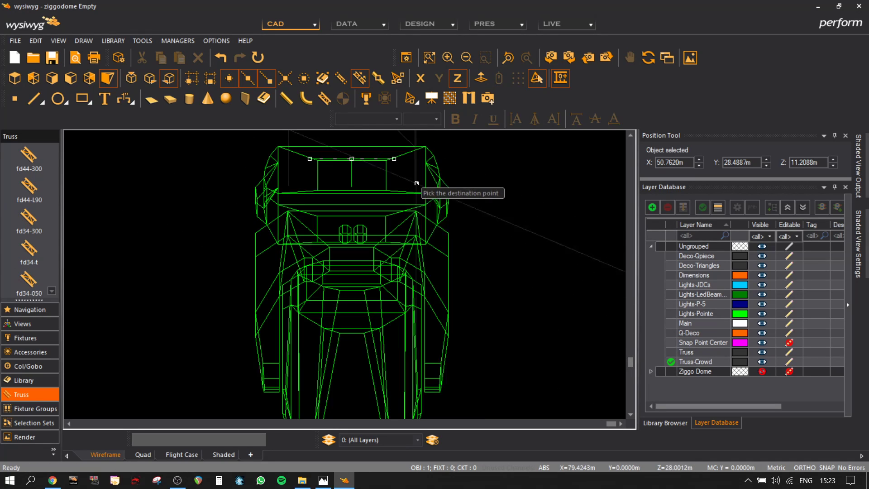
{"action": "left_click", "coordinate": [557, 60]}
{"action": "scroll", "coordinate": [454, 250], "scroll_direction": "down", "scroll_amount": 9}
{"action": "middle_click_drag", "start_coordinate": [462, 209], "coordinate": [440, 255]}
{"action": "scroll", "coordinate": [466, 180], "scroll_direction": "up", "scroll_amount": 3}
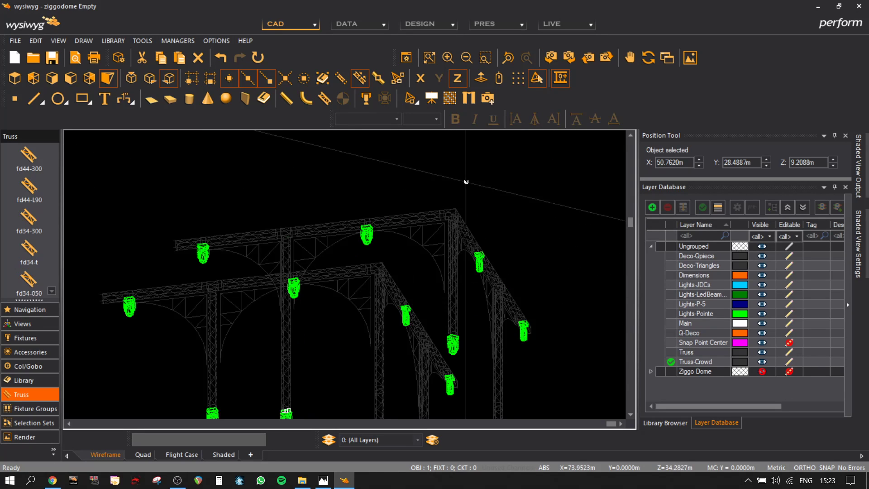
{"action": "middle_click_drag", "start_coordinate": [535, 285], "coordinate": [497, 194]}
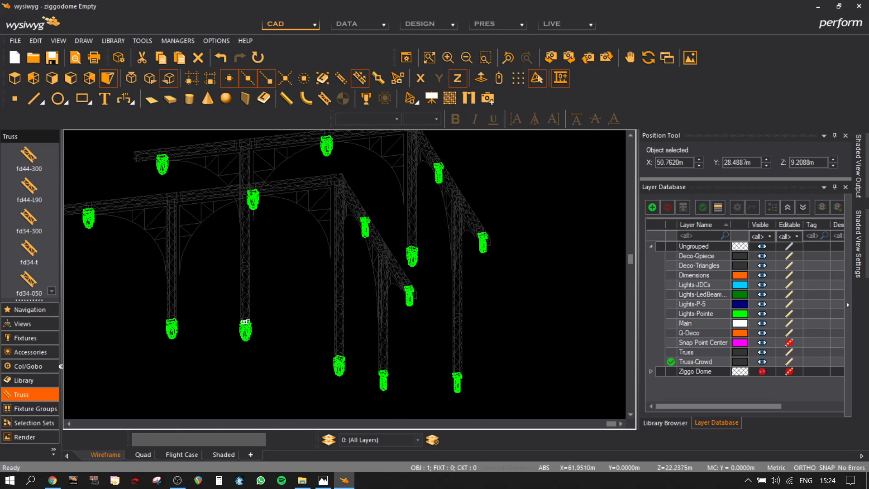
{"action": "left_click", "coordinate": [52, 481]}
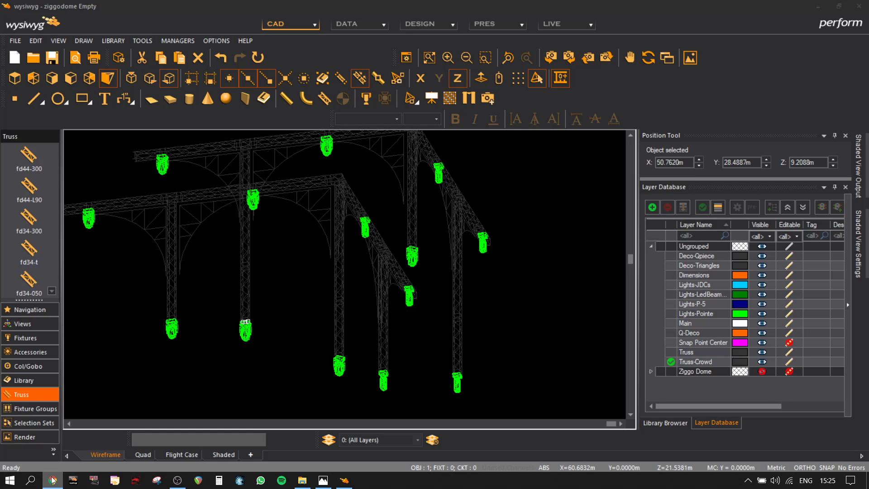
In plan view, rotate both crowd truss structures with their fixtures about the rear structure's corner until the arms run parallel to the axes.
{"action": "left_click", "coordinate": [14, 78]}
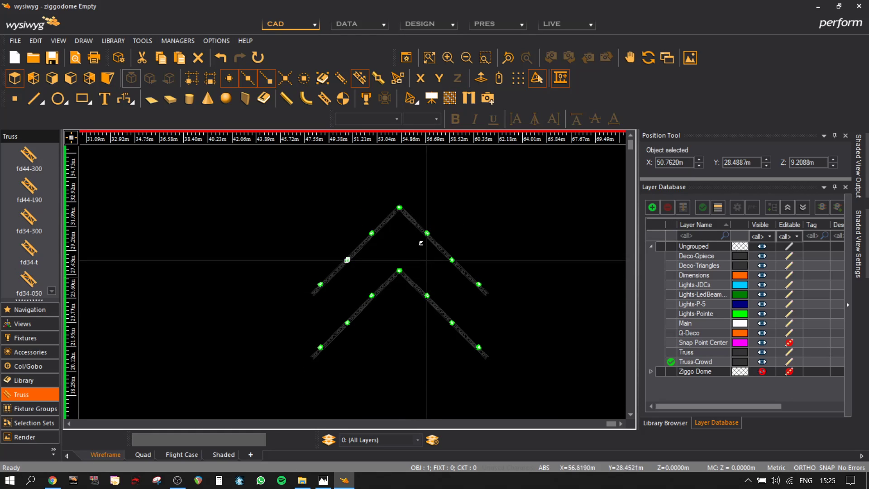
{"action": "left_click_drag", "start_coordinate": [563, 378], "coordinate": [233, 169]}
{"action": "key", "text": "ctrl+r"}
{"action": "left_click", "coordinate": [399, 208]}
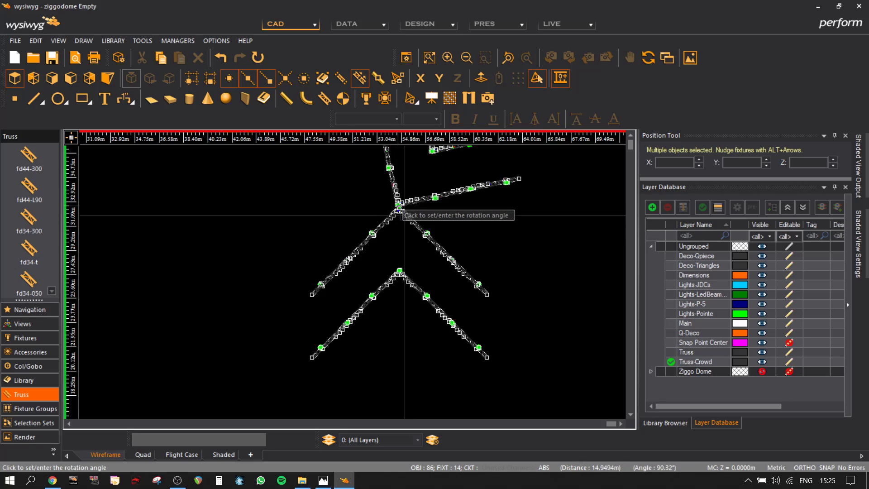
{"action": "left_click", "coordinate": [415, 246]}
{"action": "middle_click_drag", "start_coordinate": [411, 301], "coordinate": [271, 273]}
{"action": "left_click", "coordinate": [270, 273]}
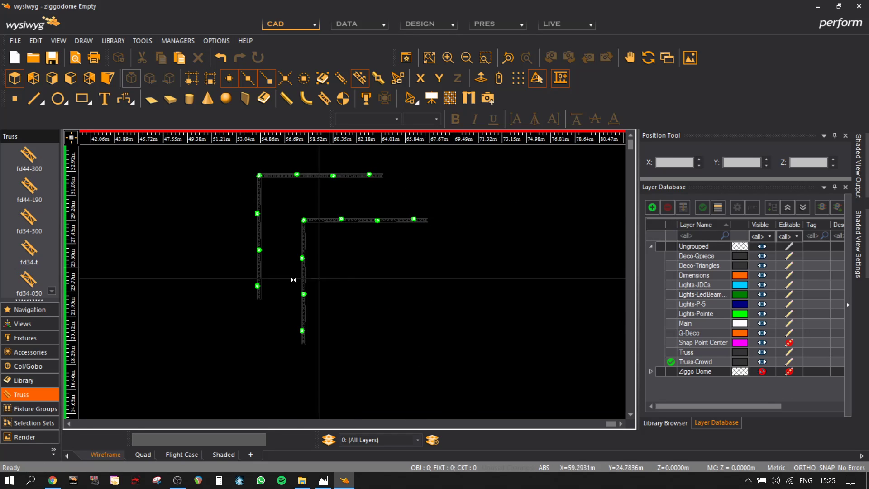
Examine the rotated structures in 3D, focusing on the lower post ends and the Pointe fixtures hanging there.
{"action": "scroll", "coordinate": [277, 240], "scroll_direction": "up", "scroll_amount": 3}
{"action": "left_click", "coordinate": [107, 77]}
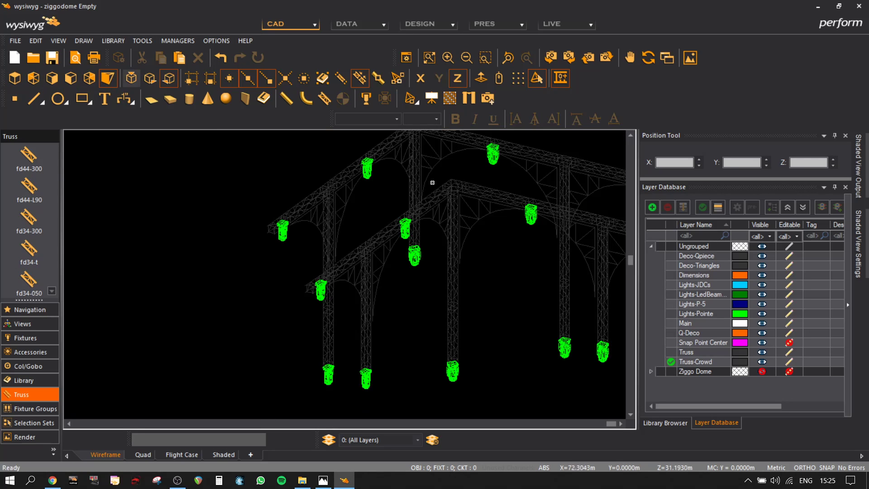
{"action": "middle_click_drag", "start_coordinate": [508, 356], "coordinate": [351, 298]}
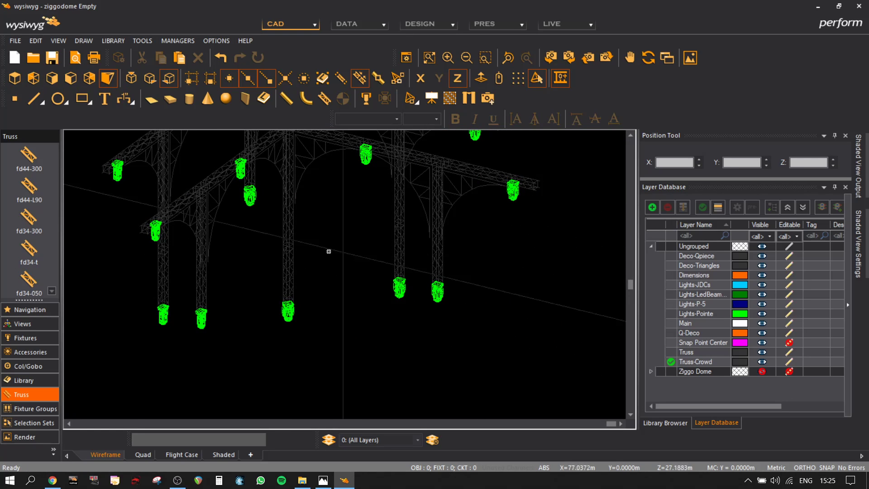
{"action": "scroll", "coordinate": [305, 227], "scroll_direction": "up", "scroll_amount": 2}
{"action": "middle_click_drag", "start_coordinate": [326, 258], "coordinate": [306, 290]}
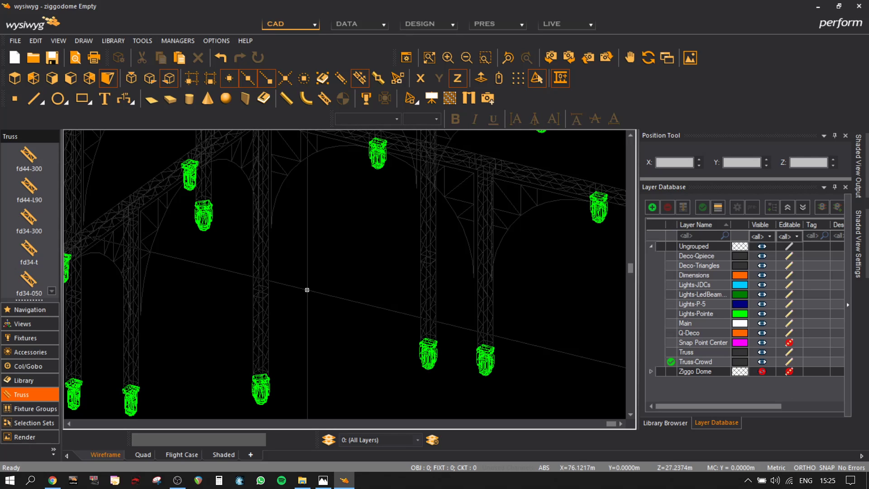
{"action": "middle_click_drag", "start_coordinate": [325, 254], "coordinate": [326, 352]}
{"action": "scroll", "coordinate": [306, 234], "scroll_direction": "up", "scroll_amount": 8}
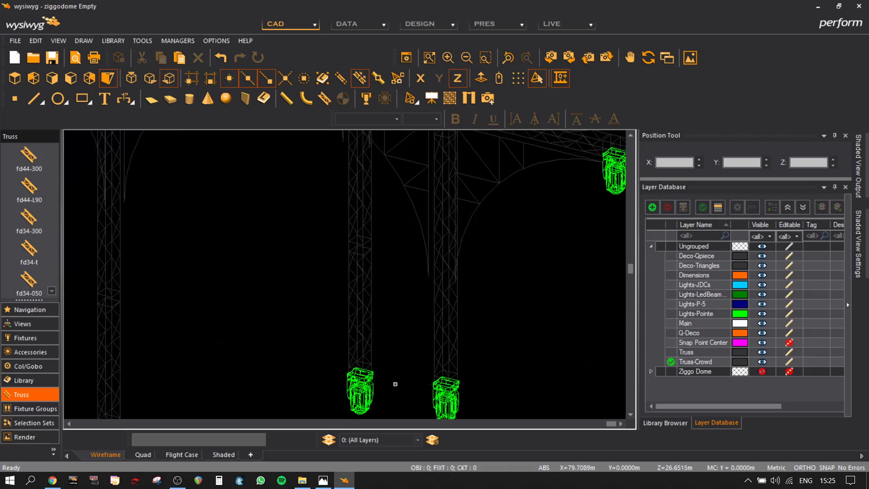
{"action": "scroll", "coordinate": [413, 300], "scroll_direction": "up", "scroll_amount": 4}
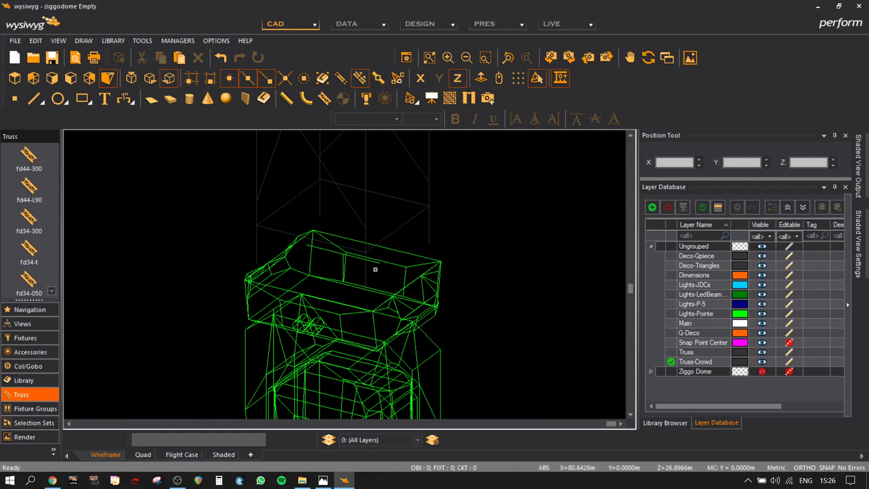
Create a white layer named Lights-Ledpars and make it the current layer.
{"action": "left_click", "coordinate": [652, 207]}
{"action": "type", "text": "Li"}
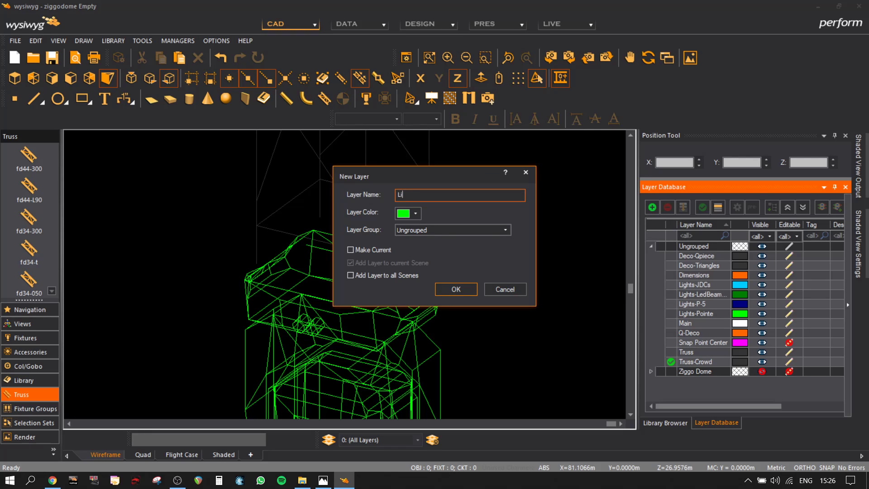
{"action": "type", "text": "ghts-Ledpars"}
{"action": "left_click", "coordinate": [417, 217]}
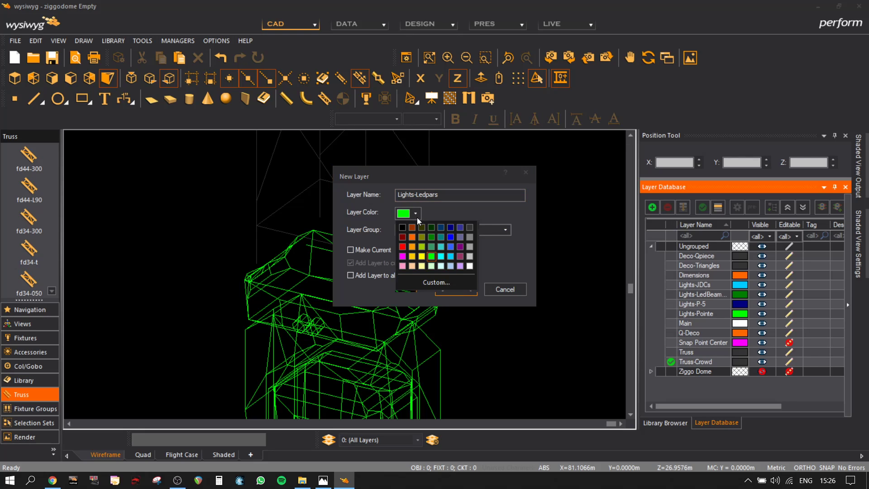
{"action": "left_click", "coordinate": [469, 266]}
{"action": "left_click", "coordinate": [466, 293]}
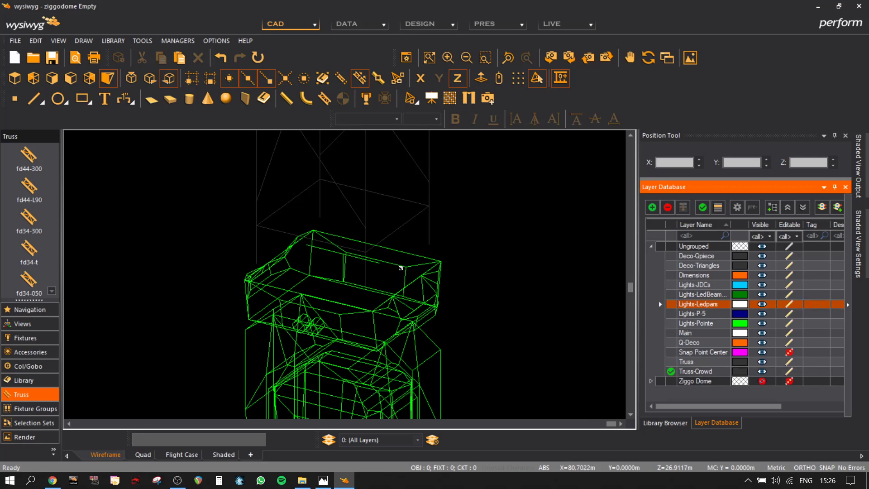
{"action": "scroll", "coordinate": [376, 267], "scroll_direction": "up", "scroll_amount": 3}
{"action": "left_click", "coordinate": [377, 254]}
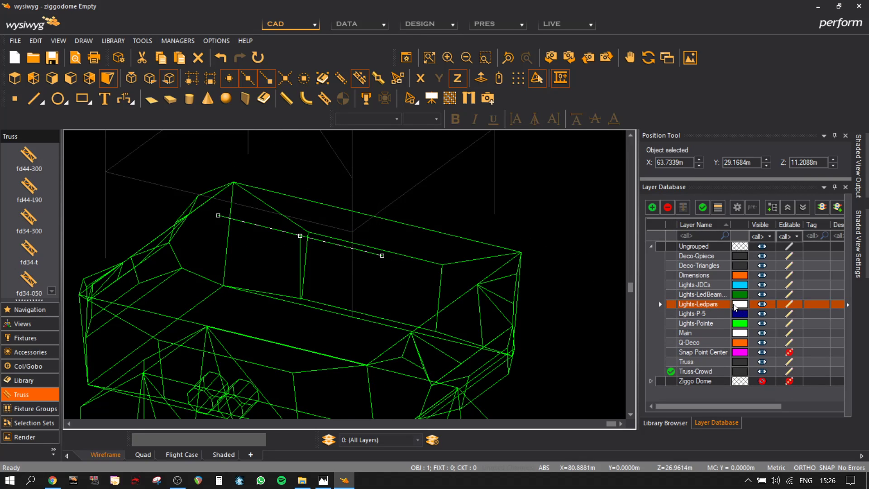
{"action": "left_click", "coordinate": [703, 207]}
Paste a copy of the Pointe's hanging pipe straight above the original, inside the front structure's arm post at a height of about 11.9 m.
{"action": "middle_click_drag", "start_coordinate": [561, 248], "coordinate": [481, 227]}
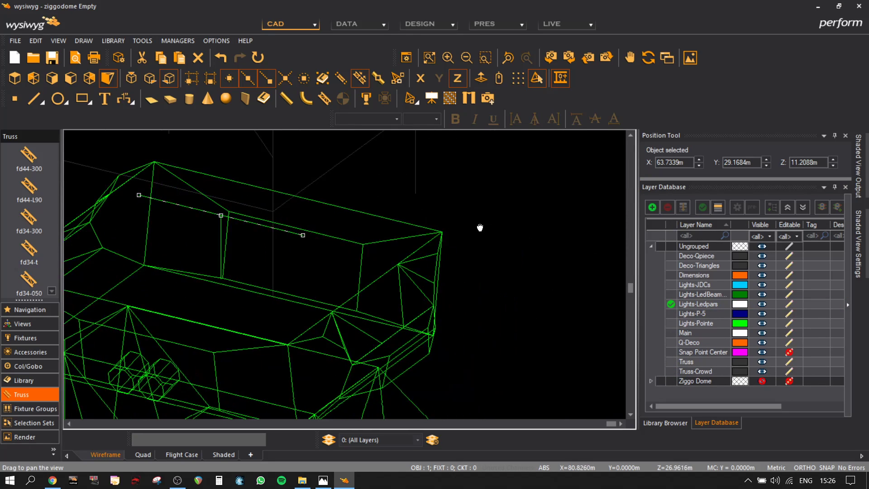
{"action": "key", "text": "ctrl+v"}
{"action": "middle_click_drag", "start_coordinate": [584, 293], "coordinate": [375, 221]}
{"action": "scroll", "coordinate": [390, 266], "scroll_direction": "down", "scroll_amount": 3}
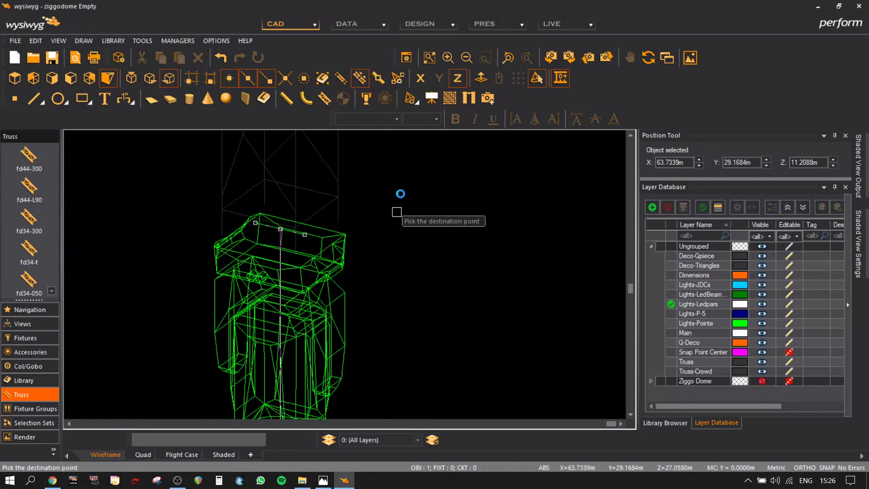
{"action": "left_click", "coordinate": [460, 78]}
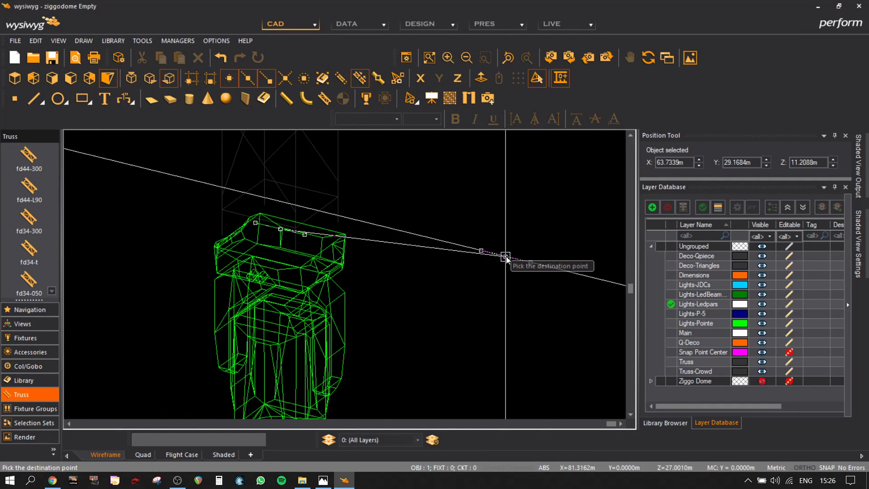
{"action": "middle_click_drag", "start_coordinate": [417, 245], "coordinate": [475, 317]}
{"action": "left_click", "coordinate": [458, 78]}
{"action": "scroll", "coordinate": [414, 346], "scroll_direction": "down", "scroll_amount": 4}
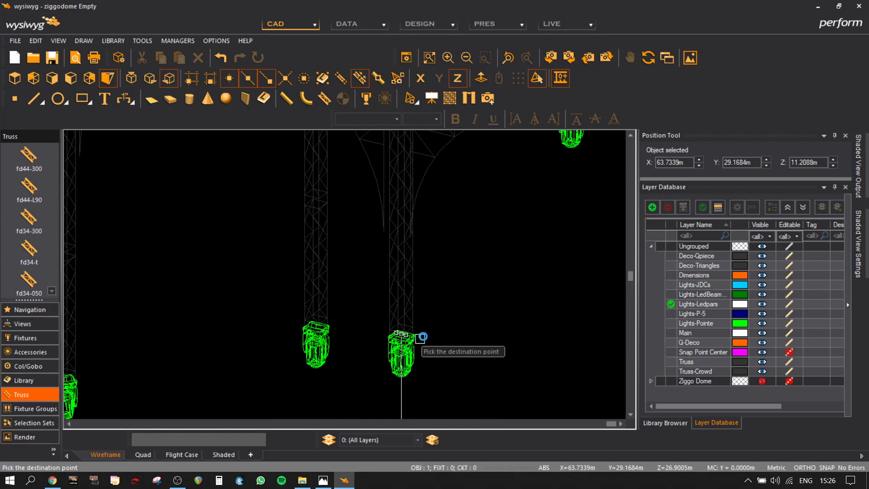
{"action": "scroll", "coordinate": [410, 280], "scroll_direction": "up", "scroll_amount": 2}
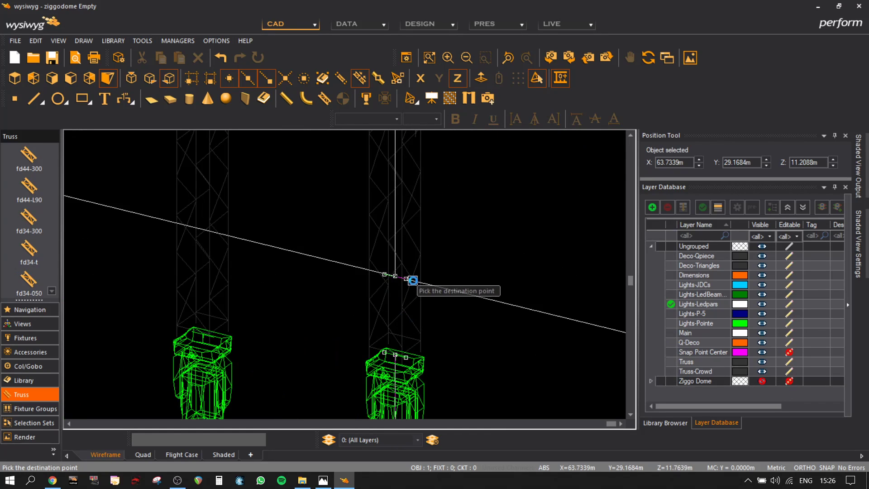
{"action": "left_click", "coordinate": [419, 261]}
{"action": "scroll", "coordinate": [393, 286], "scroll_direction": "up", "scroll_amount": 2}
{"action": "scroll", "coordinate": [470, 242], "scroll_direction": "up", "scroll_amount": 4}
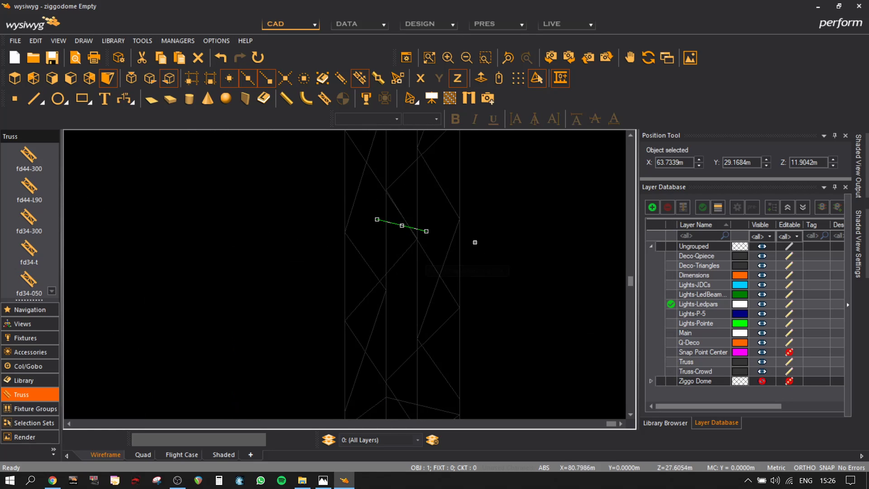
Assign the copied pipe inside the post to the Lights-Ledpars layer.
{"action": "right_click", "coordinate": [512, 218]}
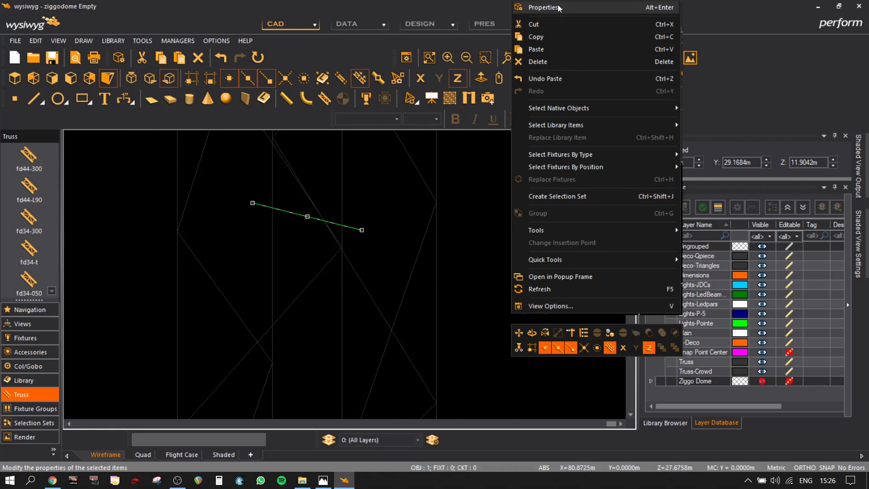
{"action": "left_click", "coordinate": [543, 7]}
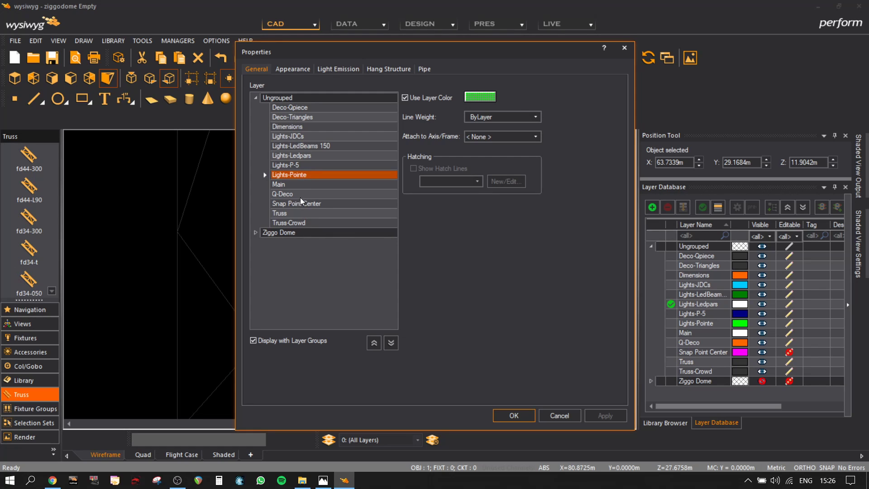
{"action": "left_click", "coordinate": [302, 158]}
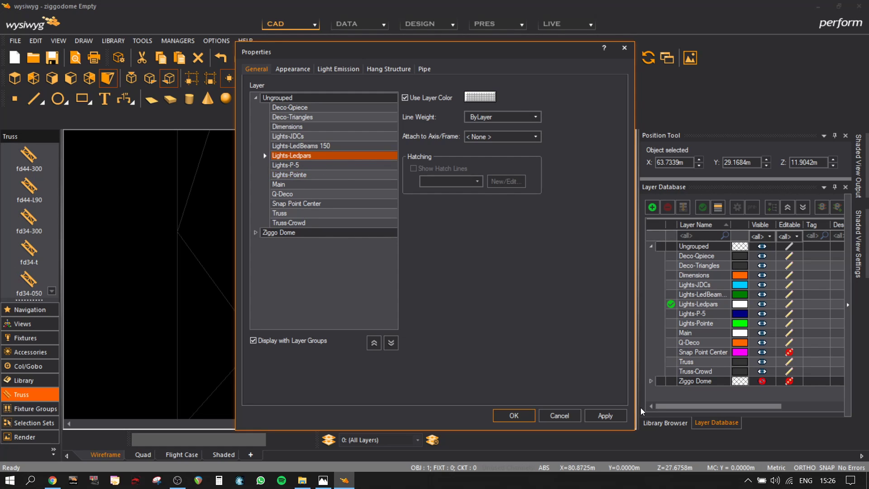
{"action": "left_click", "coordinate": [605, 416]}
{"action": "left_click", "coordinate": [505, 412]}
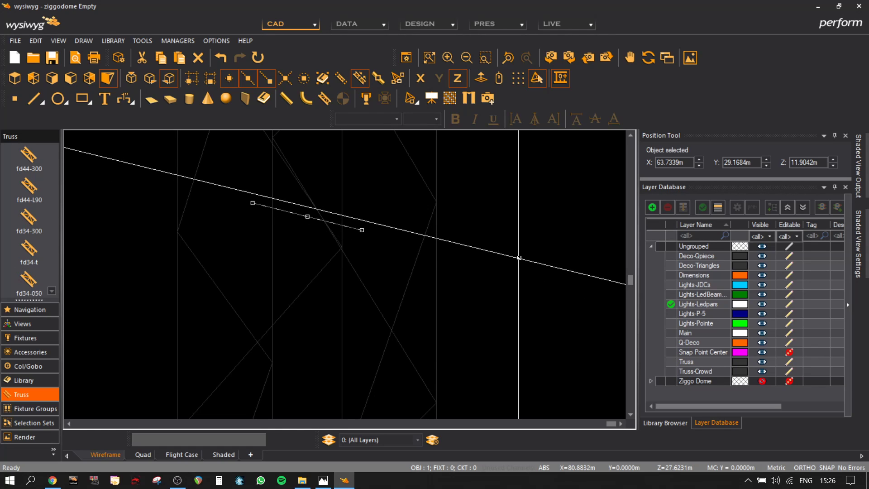
Replace the previous Pointe search in the fixture library with a search for "clf".
{"action": "left_click", "coordinate": [666, 423]}
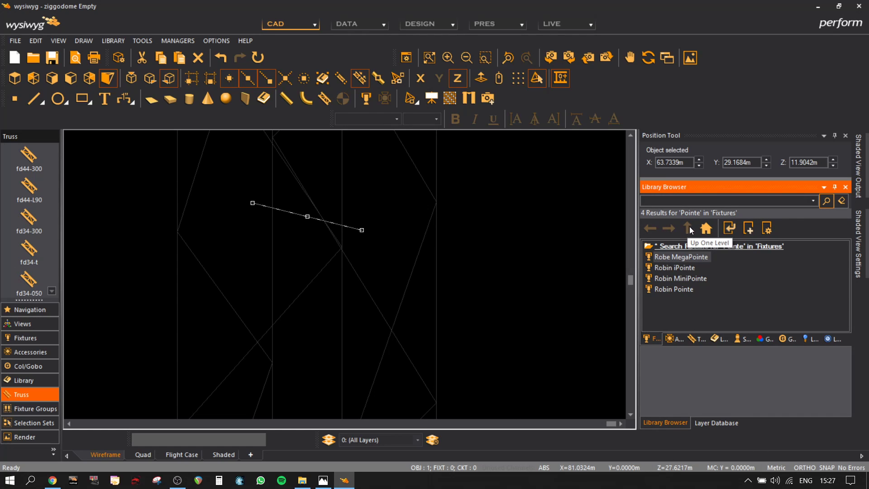
{"action": "left_click", "coordinate": [704, 228]}
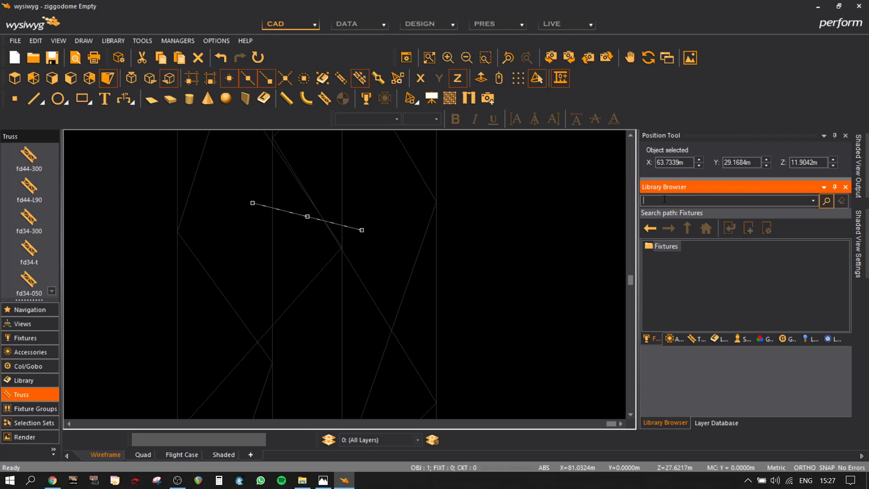
{"action": "type", "text": "clf"}
{"action": "key", "text": "Return"}
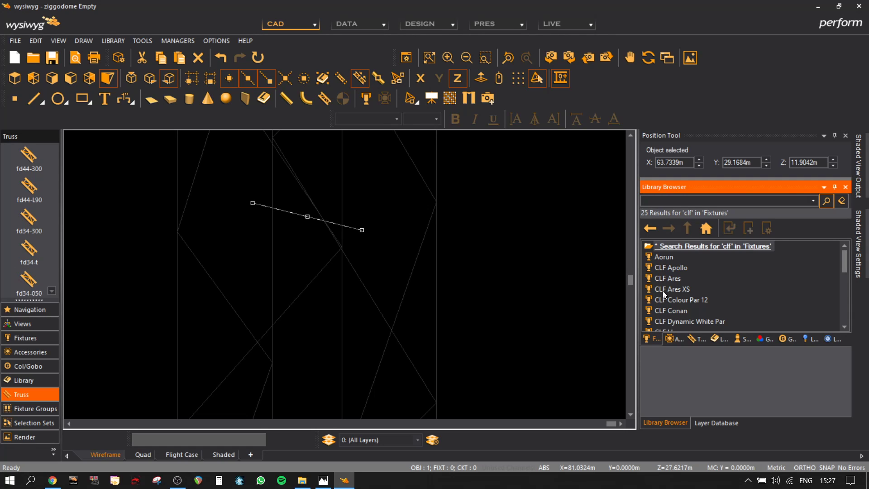
Hang a CLF Conan from the library at the midpoint of the pipe inside the front arm post.
{"action": "left_click", "coordinate": [670, 279]}
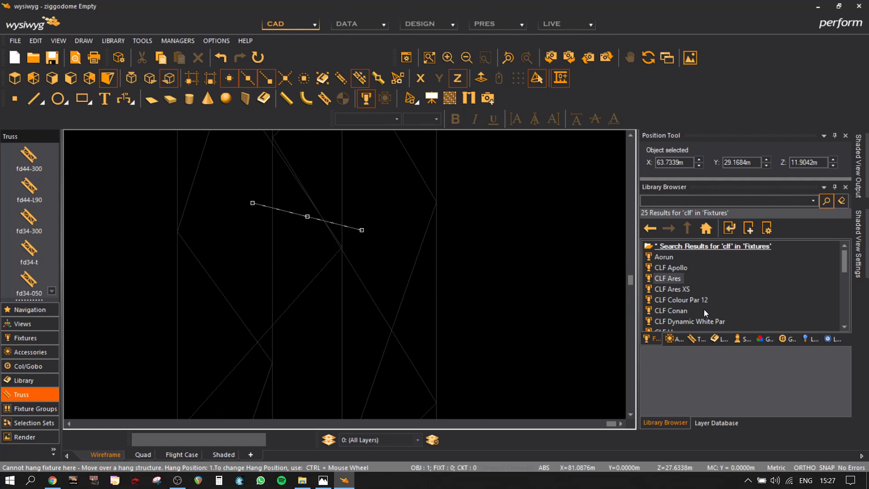
{"action": "left_click", "coordinate": [696, 301]}
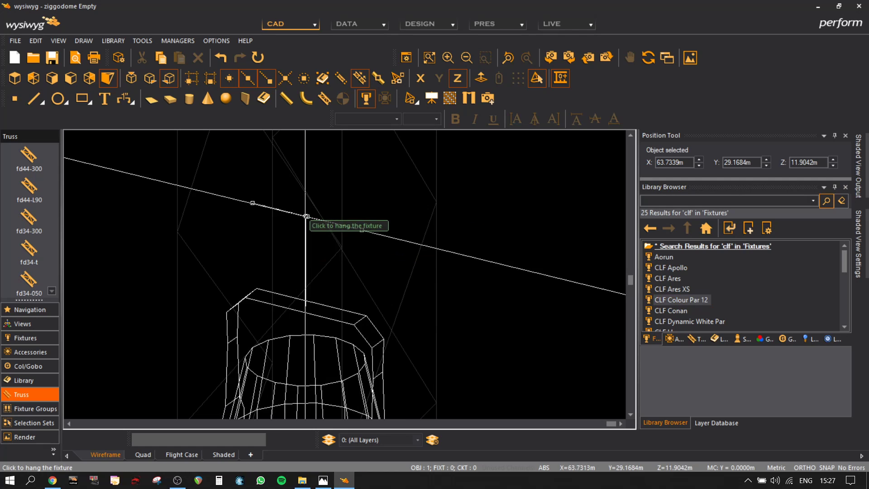
{"action": "left_click", "coordinate": [680, 312]}
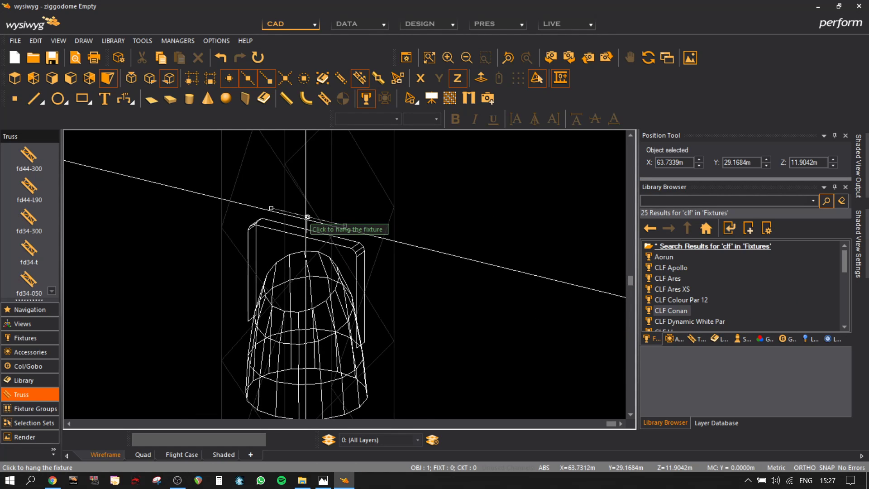
{"action": "scroll", "coordinate": [307, 217], "scroll_direction": "up", "scroll_amount": 4}
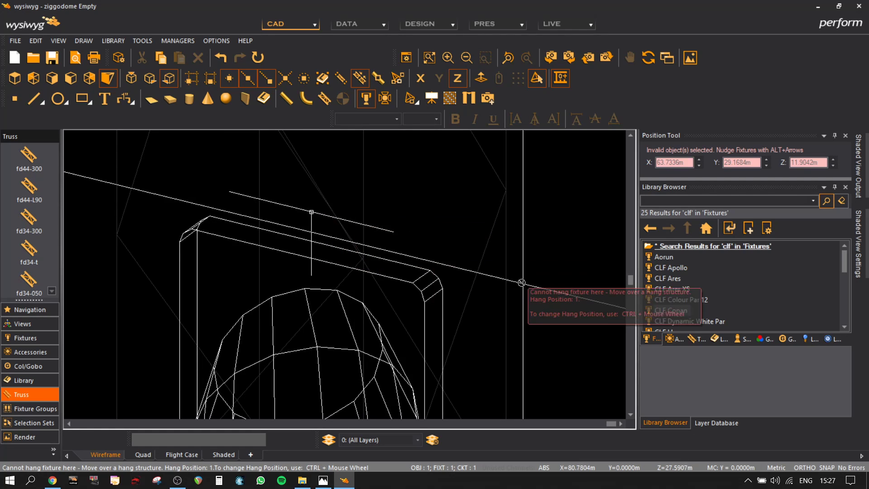
{"action": "key", "text": "Escape"}
Distribute the CLF Conan between the two end points of its pipe.
{"action": "left_click", "coordinate": [394, 229]}
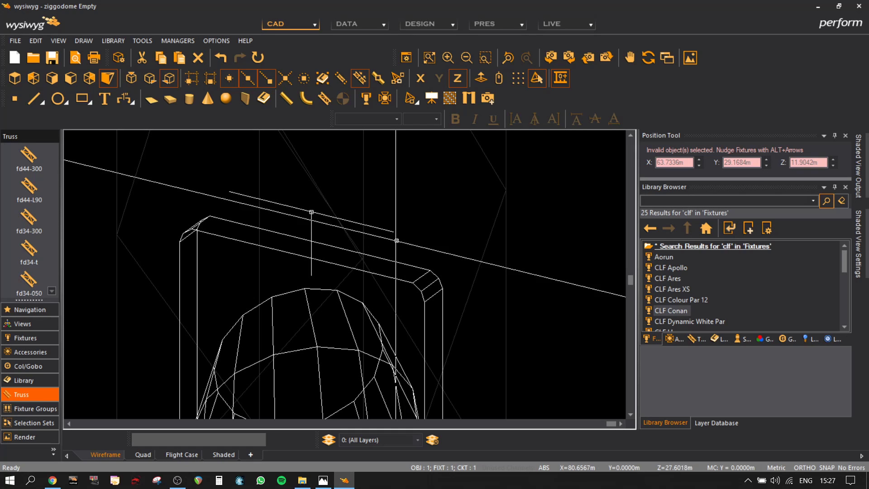
{"action": "left_click", "coordinate": [391, 232], "text": "ctrl"}
{"action": "right_click", "coordinate": [535, 297]}
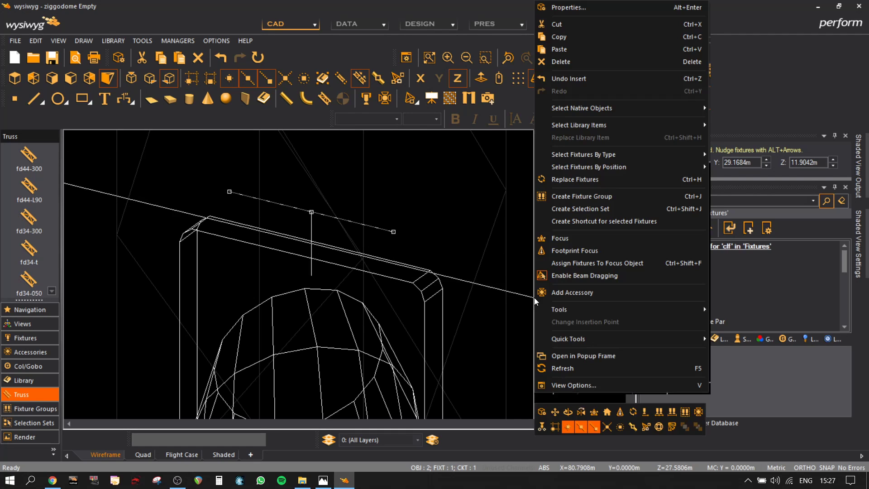
{"action": "left_click", "coordinate": [673, 413]}
{"action": "left_click", "coordinate": [478, 322]}
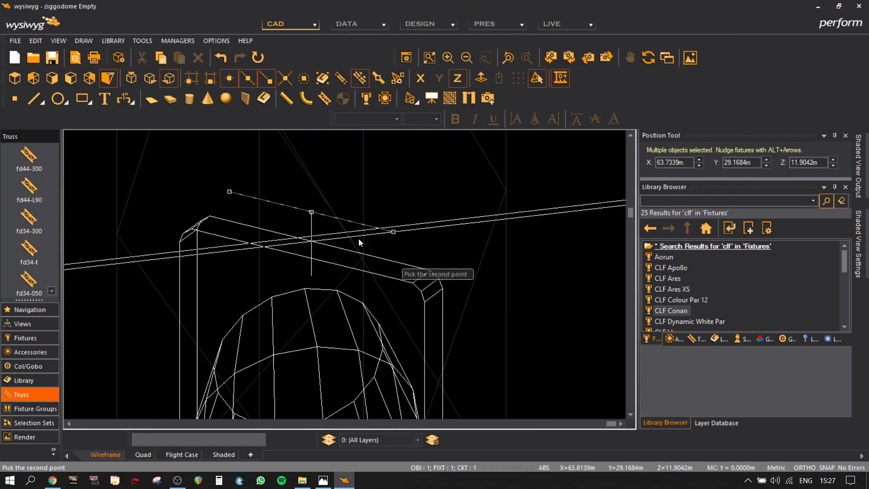
{"action": "left_click", "coordinate": [178, 161]}
Set the CLF Conan's spin to 180 so that it points upward.
{"action": "scroll", "coordinate": [332, 248], "scroll_direction": "down", "scroll_amount": 4}
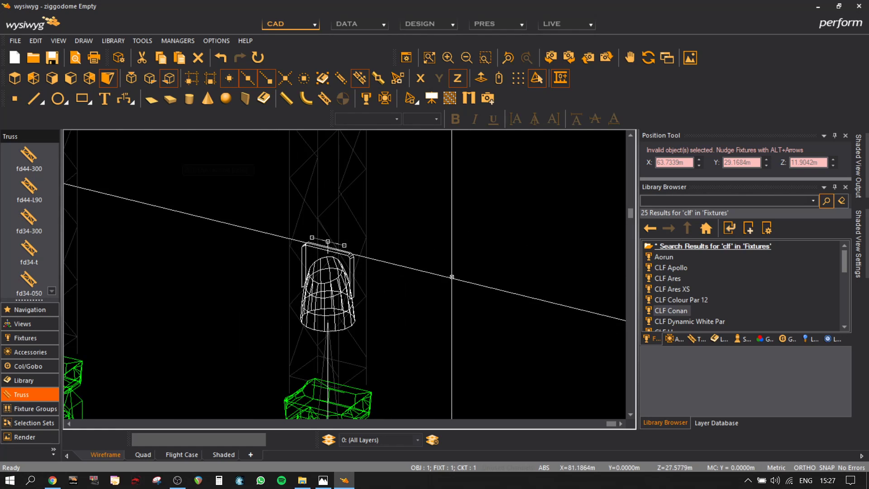
{"action": "right_click", "coordinate": [514, 274]}
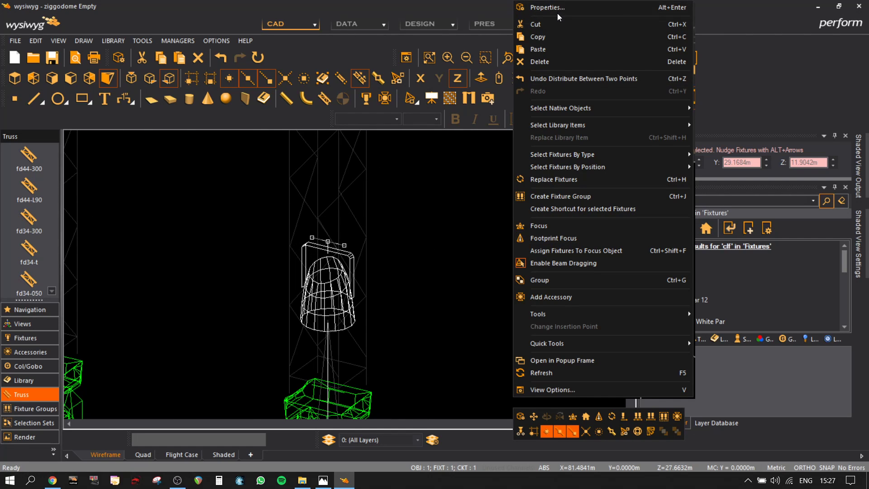
{"action": "left_click", "coordinate": [545, 8]}
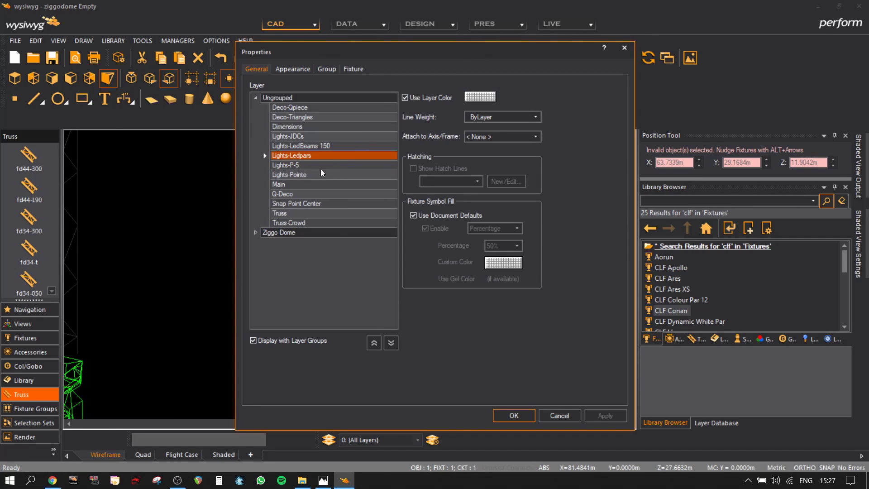
{"action": "left_click", "coordinate": [354, 68]}
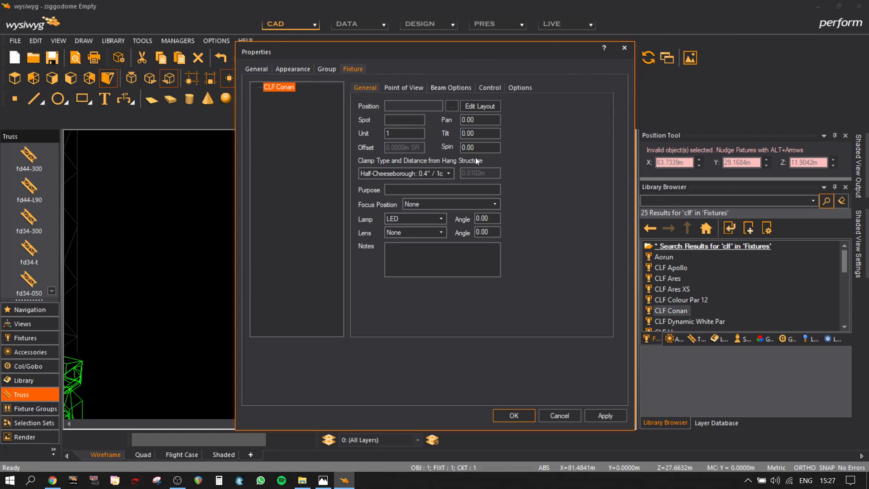
{"action": "double_click", "coordinate": [486, 149]}
{"action": "type", "text": "180"}
{"action": "key", "text": "Return"}
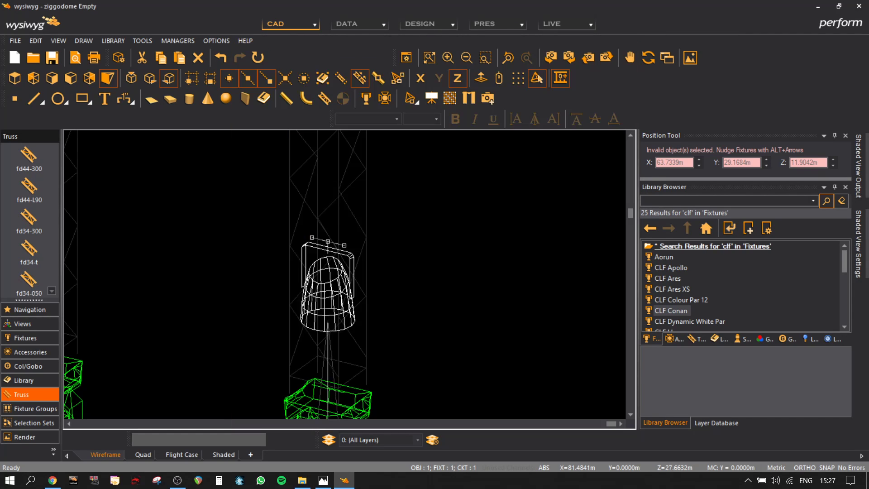
Move the pipe with its CLF Conan down inside the post, just above the Pointe, to a height of about 11.2 m.
{"action": "middle_click_drag", "start_coordinate": [405, 317], "coordinate": [400, 285]}
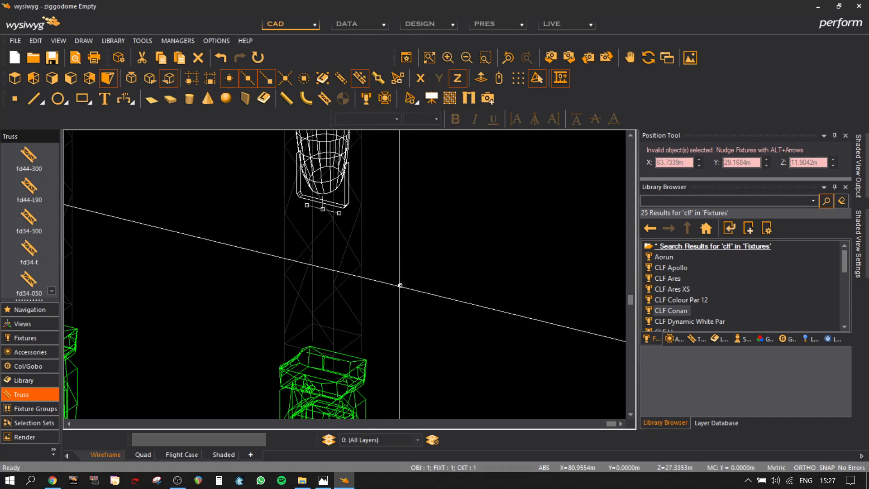
{"action": "left_click", "coordinate": [339, 214]}
{"action": "middle_click_drag", "start_coordinate": [442, 252], "coordinate": [446, 270]}
{"action": "scroll", "coordinate": [352, 230], "scroll_direction": "up", "scroll_amount": 3}
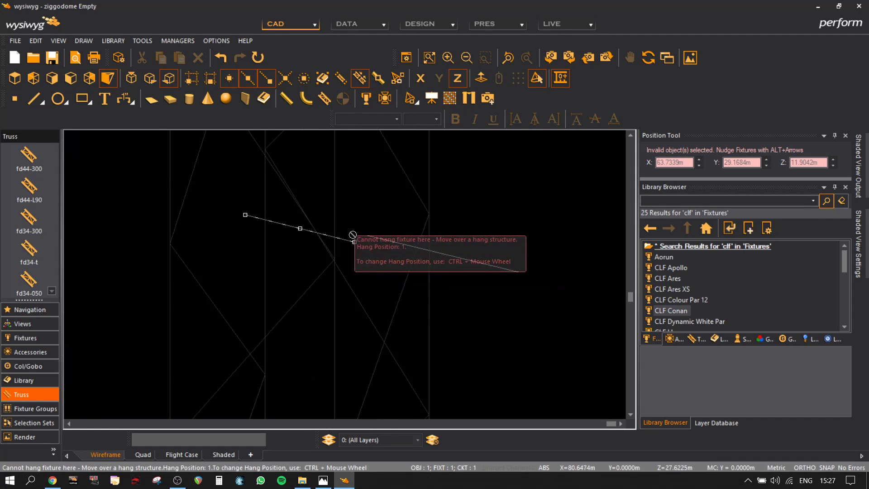
{"action": "key", "text": "Escape"}
{"action": "left_click", "coordinate": [359, 246]}
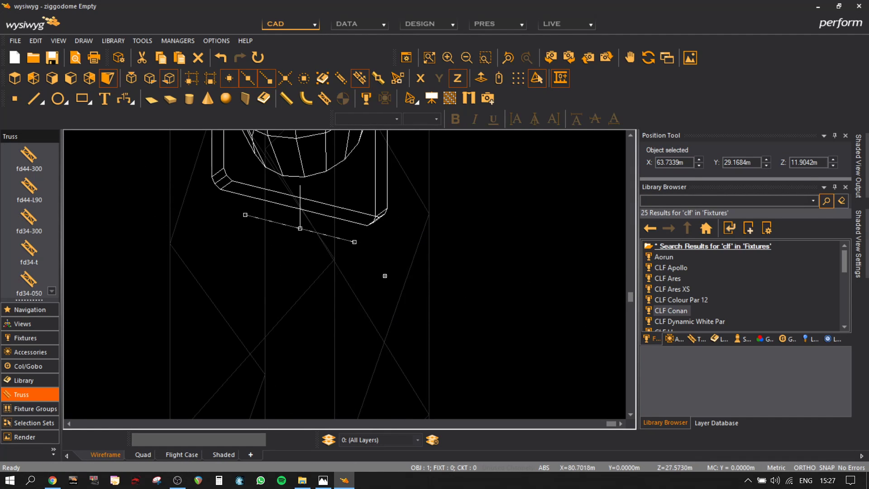
{"action": "left_click", "coordinate": [359, 246]}
{"action": "scroll", "coordinate": [358, 320], "scroll_direction": "down", "scroll_amount": 2}
{"action": "middle_click_drag", "start_coordinate": [356, 325], "coordinate": [343, 254]}
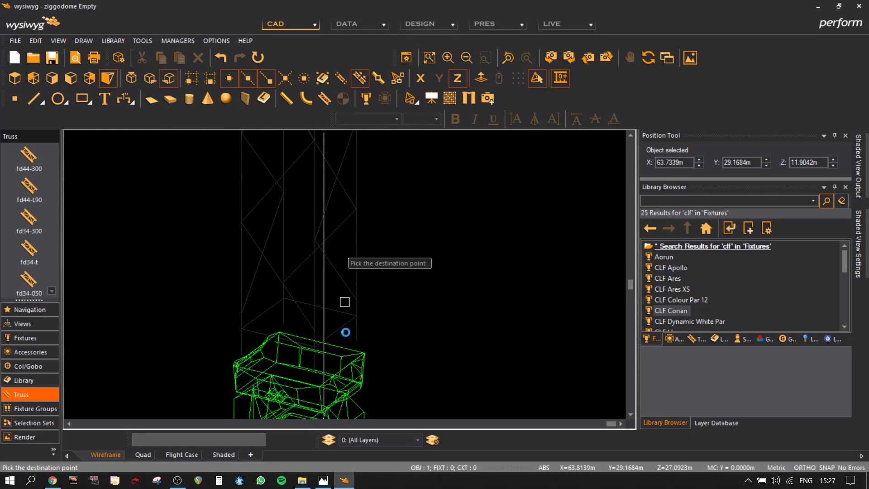
{"action": "left_click", "coordinate": [317, 367]}
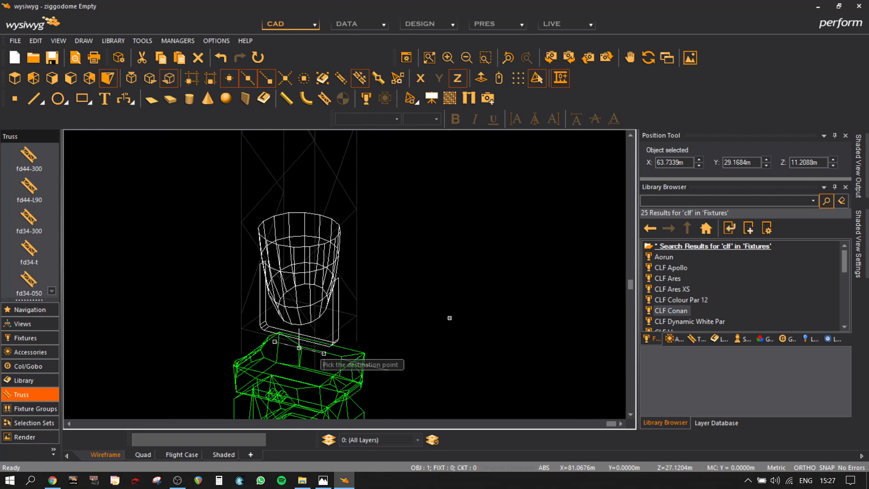
Switch to the shaded view and examine the crowd truss structures and their vertical posts up close.
{"action": "scroll", "coordinate": [474, 278], "scroll_direction": "down", "scroll_amount": 3}
{"action": "scroll", "coordinate": [444, 326], "scroll_direction": "down", "scroll_amount": 4}
{"action": "middle_click_drag", "start_coordinate": [408, 378], "coordinate": [413, 315]}
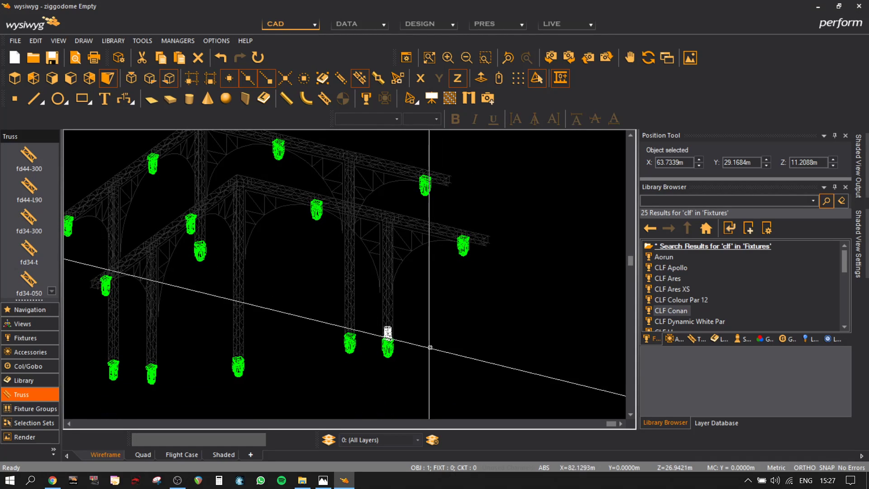
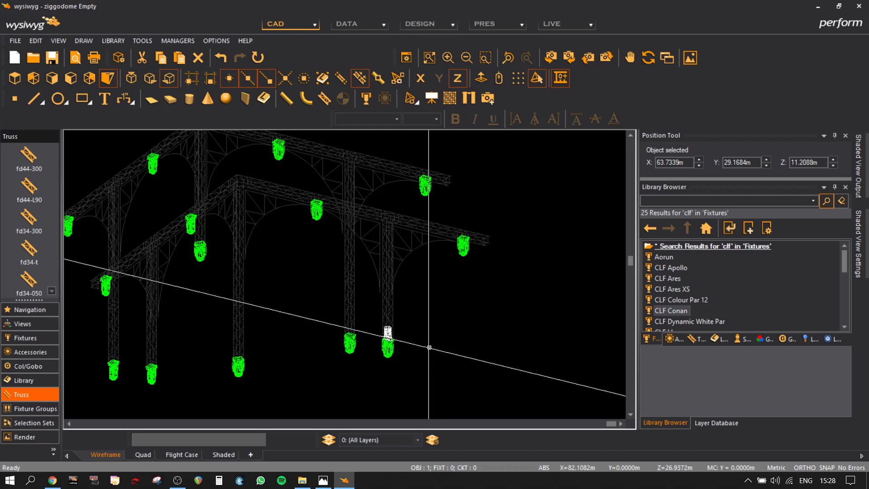
{"action": "left_click", "coordinate": [216, 454]}
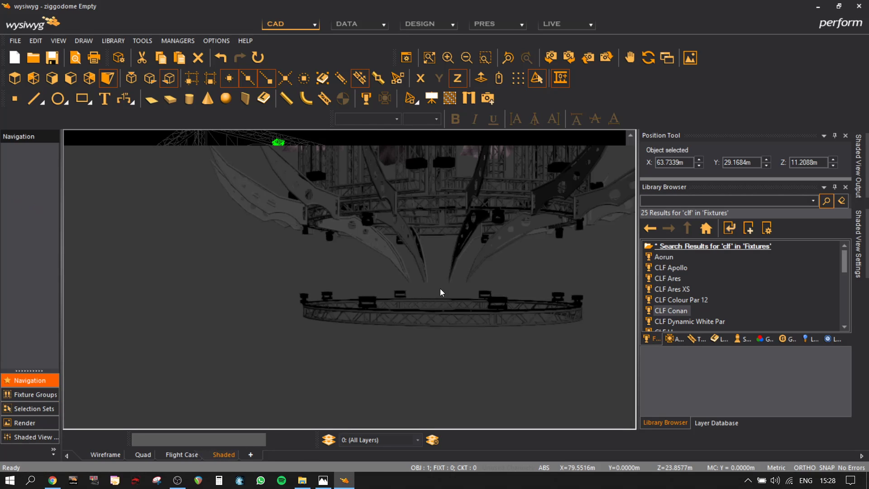
{"action": "mouse_move", "coordinate": [392, 279]}
{"action": "left_mouse_down"}
{"action": "mouse_move", "coordinate": [409, 324]}
{"action": "mouse_move", "coordinate": [462, 249]}
{"action": "mouse_move", "coordinate": [309, 326]}
{"action": "mouse_move", "coordinate": [265, 328]}
{"action": "left_mouse_up"}
{"action": "scroll", "coordinate": [266, 351], "scroll_direction": "down", "scroll_amount": 10}
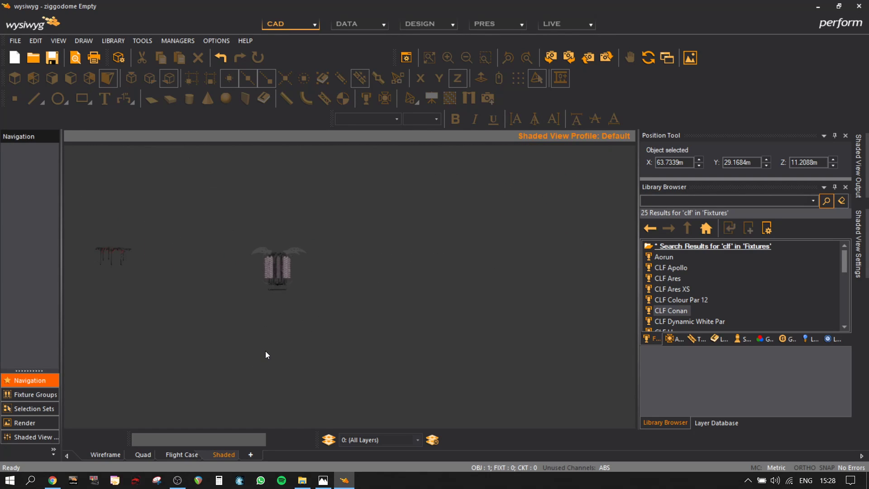
{"action": "mouse_move", "coordinate": [217, 297]}
{"action": "left_mouse_down"}
{"action": "mouse_move", "coordinate": [264, 279]}
{"action": "mouse_move", "coordinate": [474, 295]}
{"action": "left_mouse_up"}
{"action": "scroll", "coordinate": [238, 257], "scroll_direction": "up", "scroll_amount": 5}
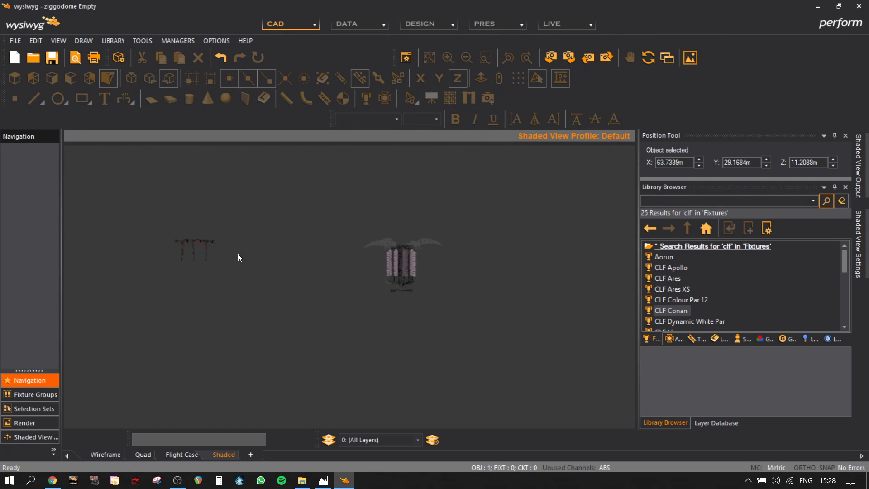
{"action": "scroll", "coordinate": [234, 262], "scroll_direction": "up", "scroll_amount": 3}
{"action": "mouse_move", "coordinate": [168, 226]}
{"action": "left_mouse_down"}
{"action": "mouse_move", "coordinate": [319, 261]}
{"action": "mouse_move", "coordinate": [435, 265]}
{"action": "left_mouse_up"}
{"action": "scroll", "coordinate": [239, 197], "scroll_direction": "up", "scroll_amount": 6}
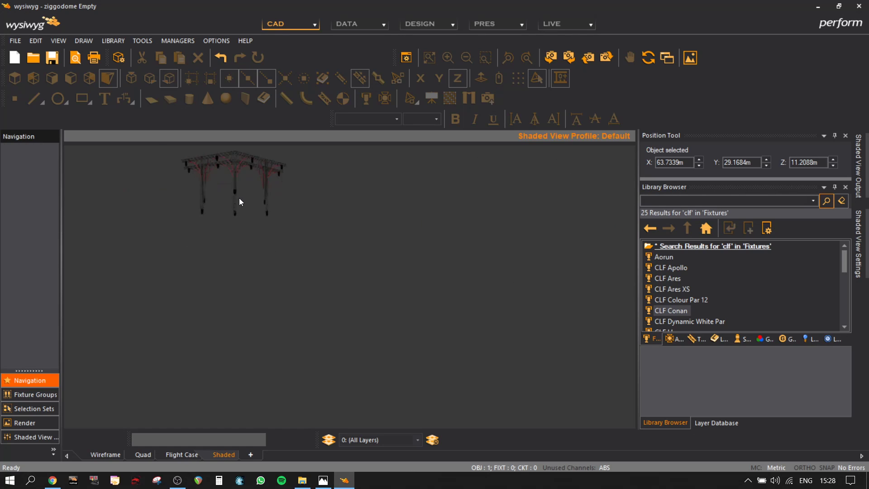
{"action": "scroll", "coordinate": [361, 278], "scroll_direction": "down", "scroll_amount": 5}
{"action": "scroll", "coordinate": [338, 291], "scroll_direction": "up", "scroll_amount": 4}
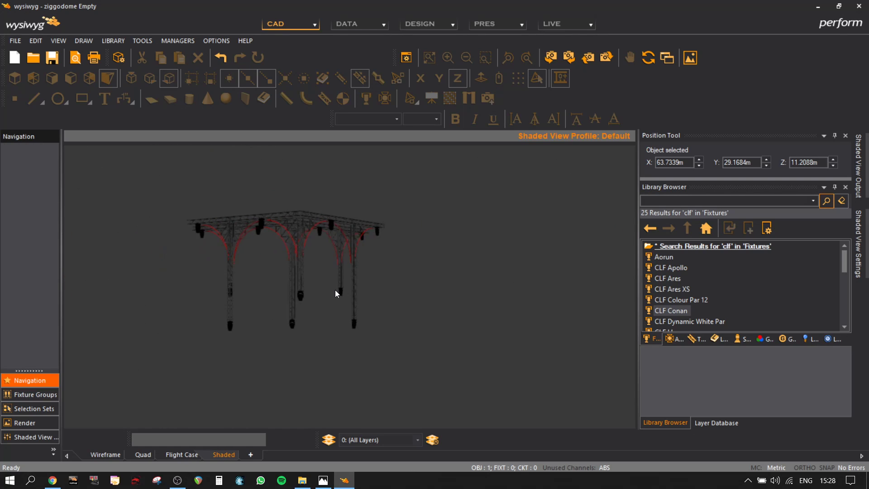
{"action": "mouse_move", "coordinate": [334, 290]}
{"action": "middle_mouse_down"}
{"action": "mouse_move", "coordinate": [390, 270]}
{"action": "mouse_move", "coordinate": [341, 299]}
{"action": "mouse_move", "coordinate": [347, 307]}
{"action": "middle_mouse_up"}
Select all CLF Conan fixtures by type and turn on their light in the shaded view.
{"action": "right_click", "coordinate": [347, 308]}
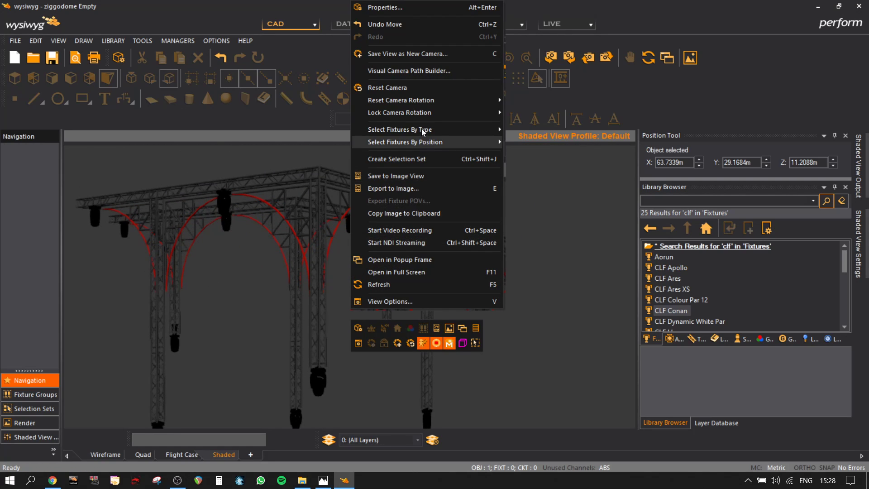
{"action": "mouse_move", "coordinate": [422, 131]}
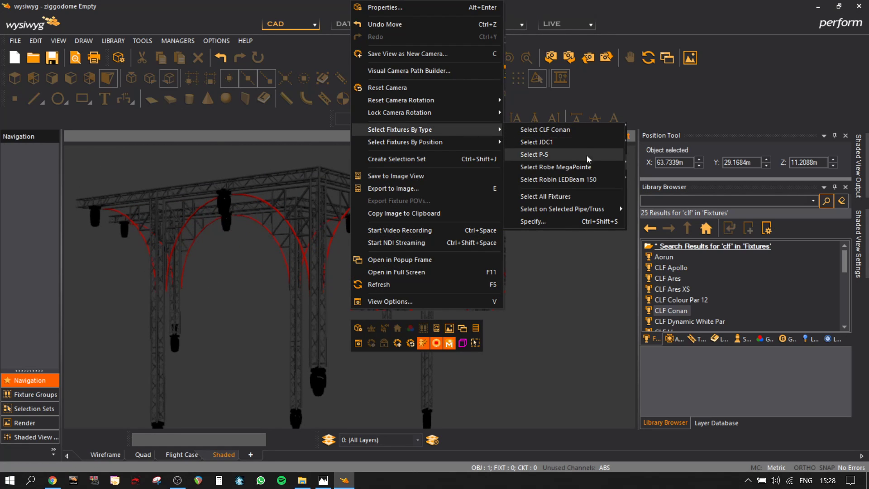
{"action": "left_click", "coordinate": [545, 132]}
{"action": "left_click_drag", "start_coordinate": [287, 280], "coordinate": [453, 276]}
{"action": "right_click", "coordinate": [453, 276]}
{"action": "left_click", "coordinate": [512, 335]}
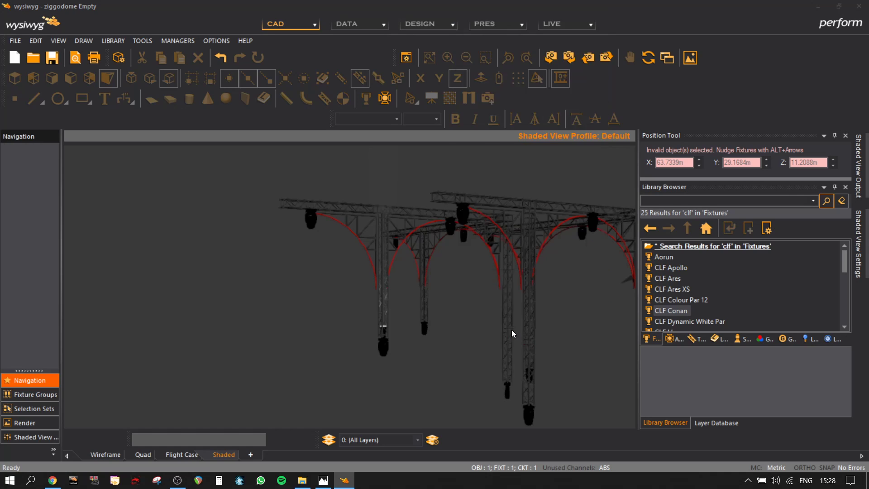
Set the shaded view's ambient light to 3 and its background color to black.
{"action": "left_click_drag", "start_coordinate": [452, 79], "coordinate": [437, 78]}
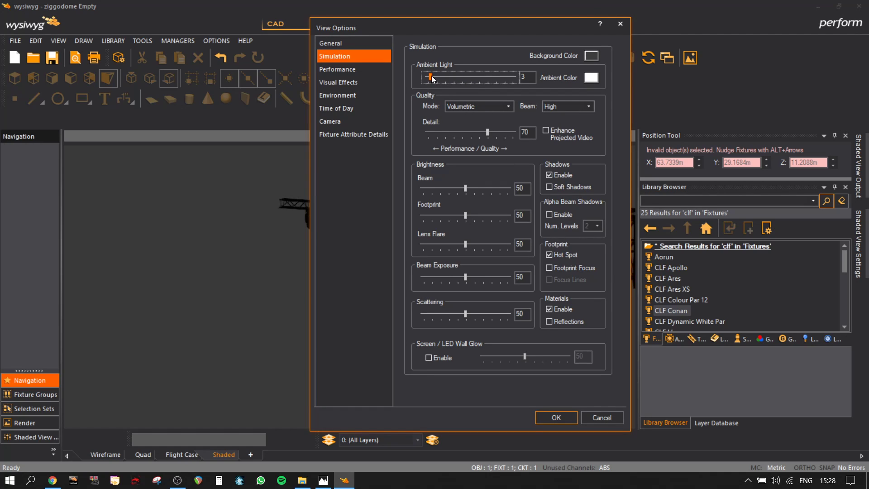
{"action": "left_click", "coordinate": [591, 57]}
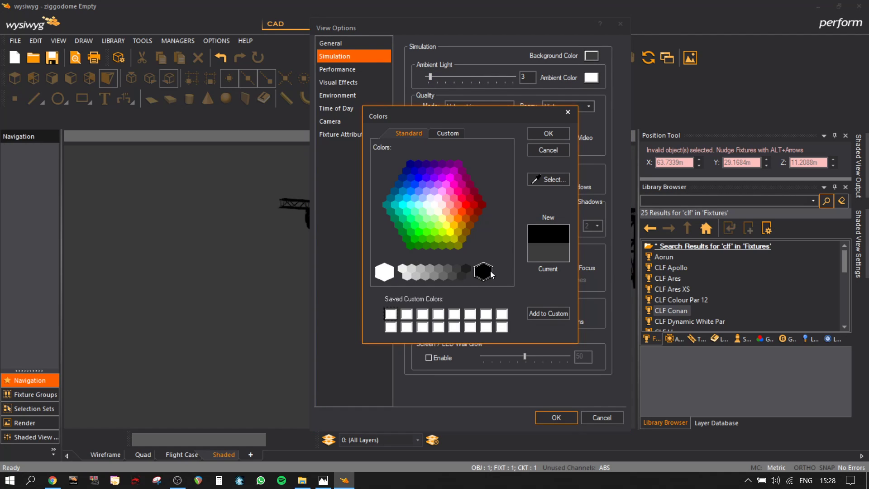
{"action": "left_click", "coordinate": [541, 136]}
{"action": "left_click", "coordinate": [568, 422]}
Open the CLF Conan's beam options in its fixture properties and shift the dialog clear of the lit post.
{"action": "mouse_move", "coordinate": [499, 326]}
{"action": "middle_mouse_down"}
{"action": "mouse_move", "coordinate": [478, 311]}
{"action": "mouse_move", "coordinate": [479, 318]}
{"action": "mouse_move", "coordinate": [560, 317]}
{"action": "mouse_move", "coordinate": [563, 291]}
{"action": "mouse_move", "coordinate": [509, 305]}
{"action": "middle_mouse_up"}
{"action": "right_click", "coordinate": [463, 262]}
{"action": "left_click", "coordinate": [531, 7]}
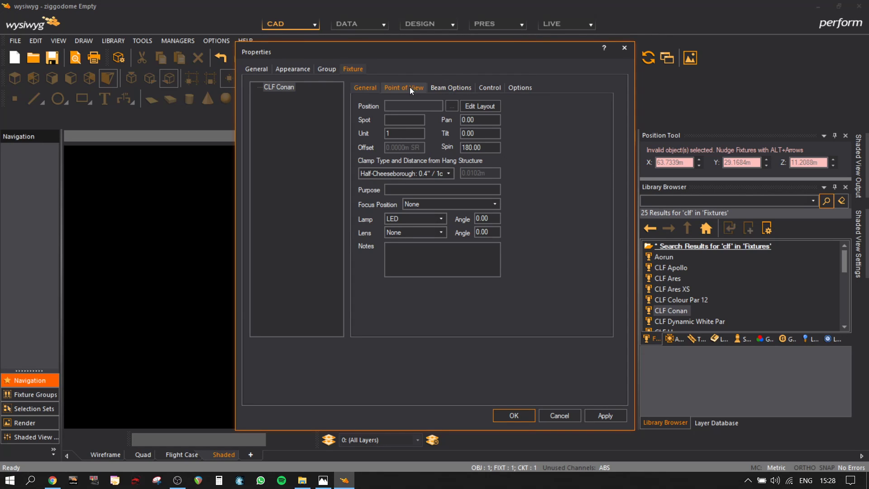
{"action": "left_click", "coordinate": [412, 88]}
{"action": "left_click", "coordinate": [454, 87]}
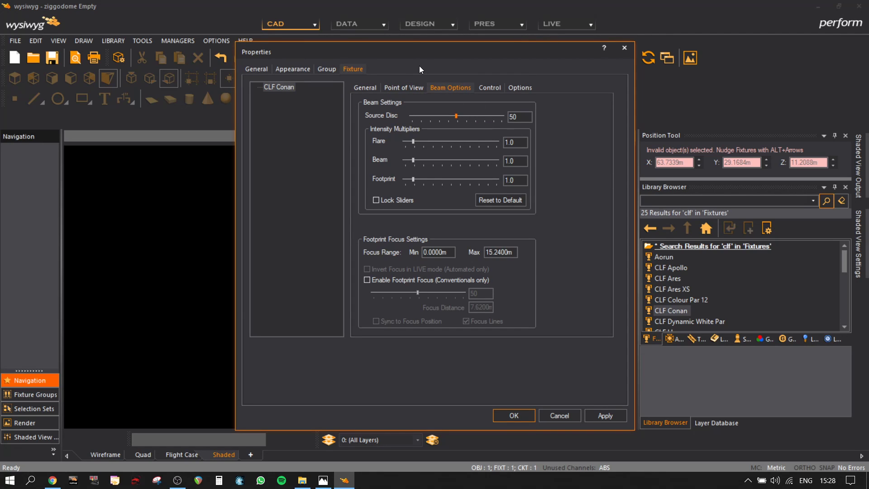
{"action": "left_click_drag", "start_coordinate": [410, 53], "coordinate": [655, 43]}
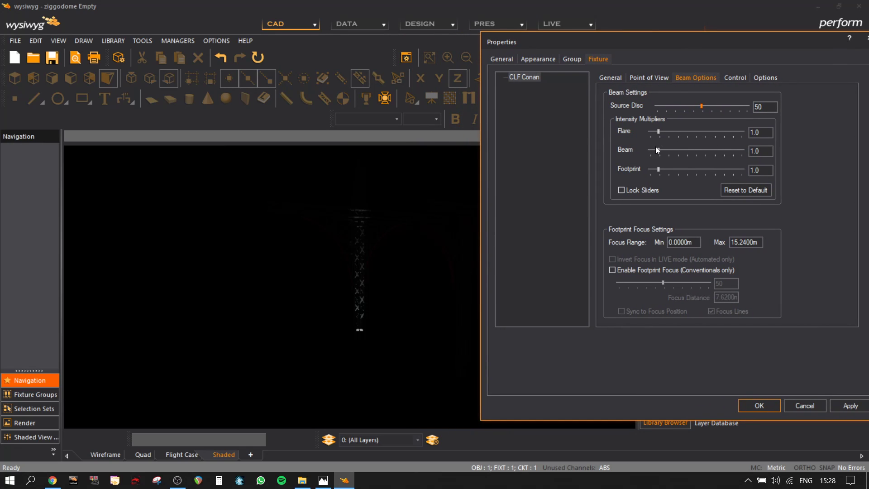
Set the CLF Conan's source disc to 61 and apply it.
{"action": "left_click_drag", "start_coordinate": [703, 107], "coordinate": [712, 107]}
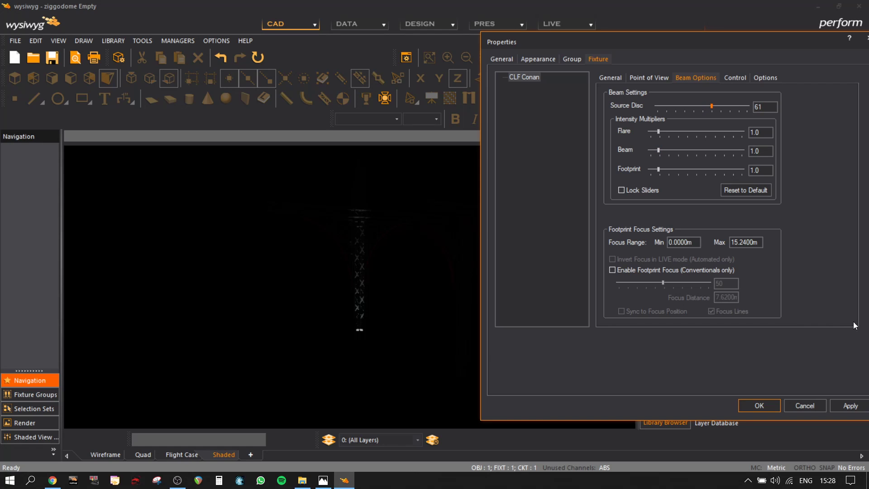
{"action": "left_click", "coordinate": [851, 407]}
Raise the CLF Conan's beam intensity multiplier to 6.0 and apply it.
{"action": "left_click", "coordinate": [657, 149]}
{"action": "left_click", "coordinate": [847, 406]}
{"action": "left_click", "coordinate": [698, 150]}
{"action": "left_click", "coordinate": [845, 405]}
{"action": "left_click", "coordinate": [710, 151]}
{"action": "left_click", "coordinate": [840, 406]}
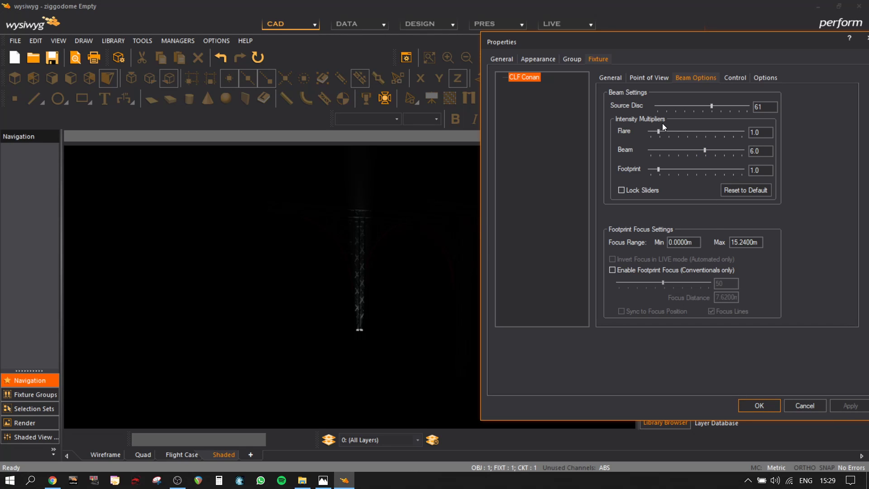
Set the CLF Conan's source disc to 50, apply it and close the fixture properties.
{"action": "double_click", "coordinate": [774, 107]}
{"action": "type", "text": "50"}
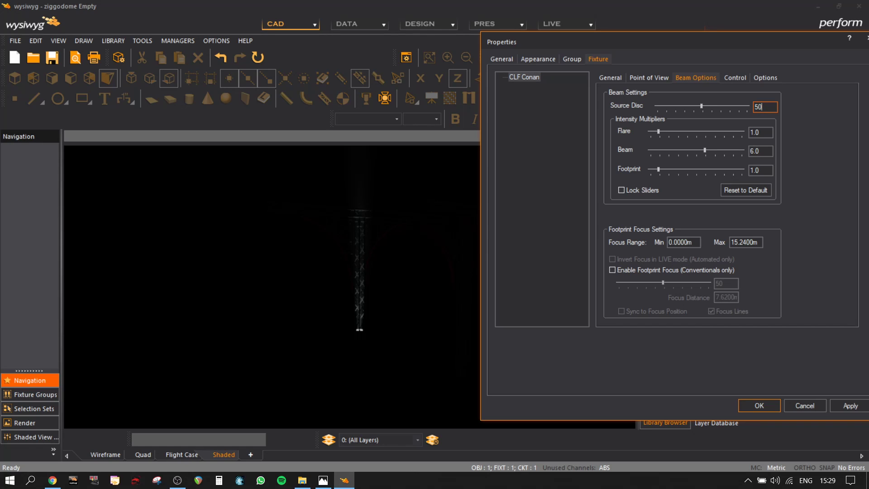
{"action": "left_click", "coordinate": [851, 406]}
{"action": "left_click", "coordinate": [752, 407]}
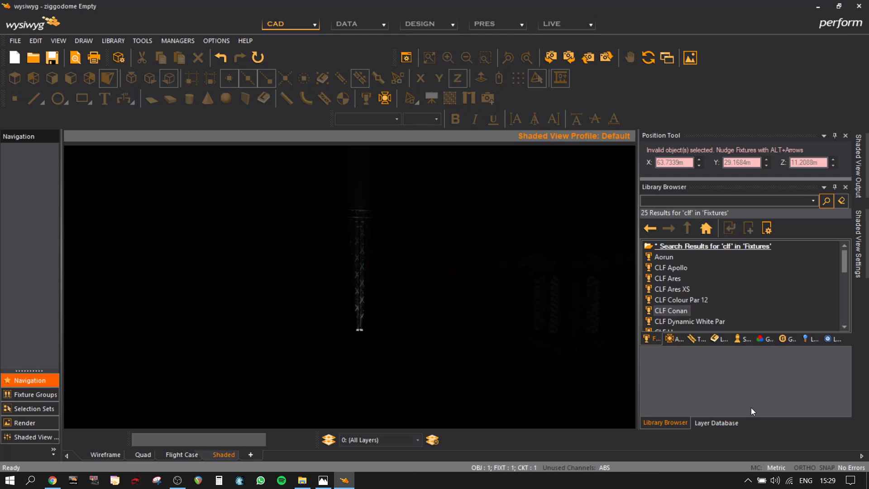
In the wireframe view, show only the current layer and select the CLF Conan together with its pipe.
{"action": "left_click", "coordinate": [114, 454]}
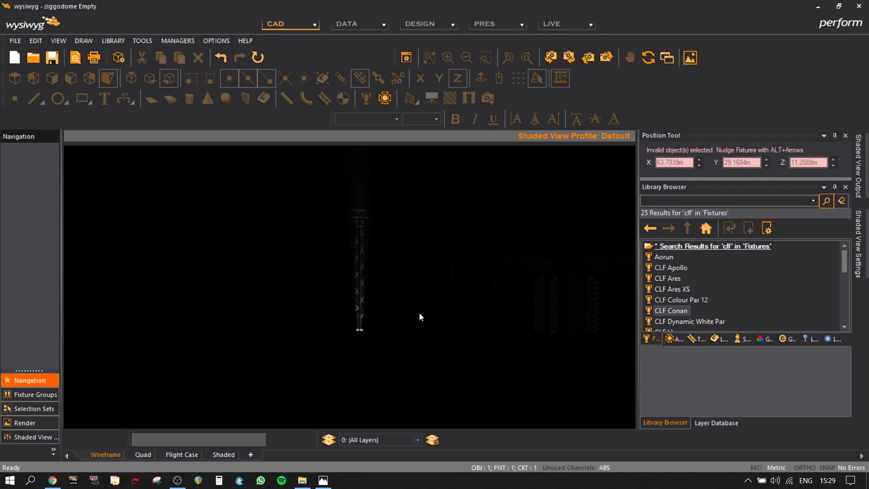
{"action": "scroll", "coordinate": [394, 337], "scroll_direction": "up", "scroll_amount": 3}
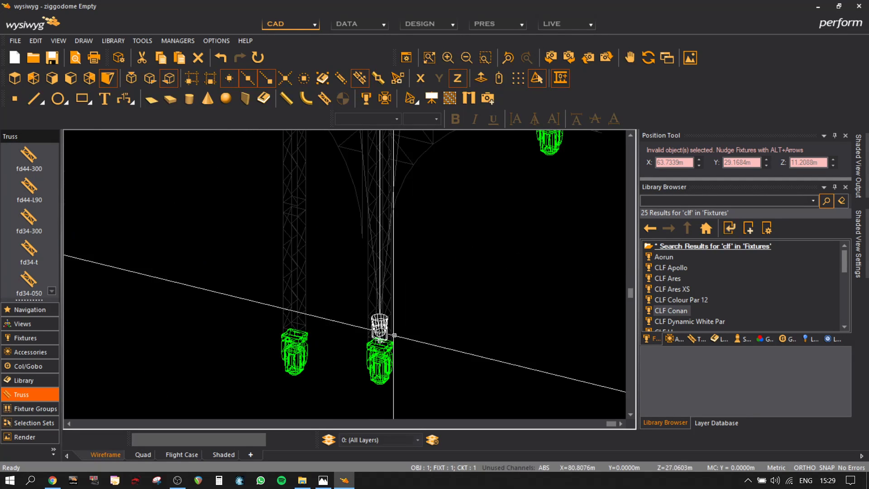
{"action": "middle_click_drag", "start_coordinate": [496, 281], "coordinate": [513, 268]}
{"action": "scroll", "coordinate": [512, 268], "scroll_direction": "down", "scroll_amount": 3}
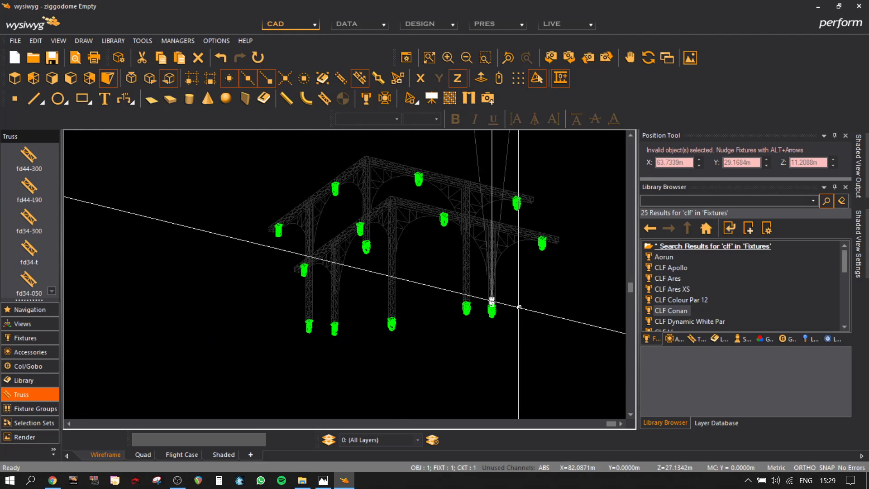
{"action": "scroll", "coordinate": [491, 305], "scroll_direction": "up", "scroll_amount": 3}
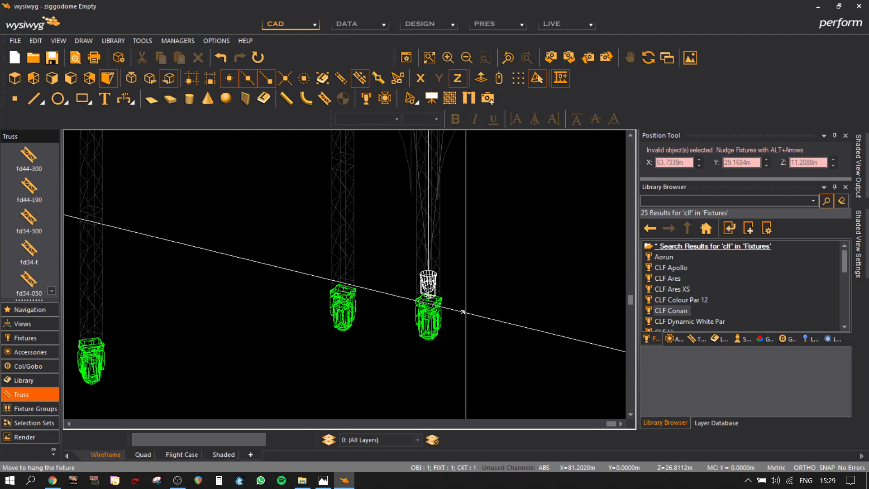
{"action": "scroll", "coordinate": [345, 295], "scroll_direction": "up", "scroll_amount": 3}
{"action": "scroll", "coordinate": [347, 295], "scroll_direction": "down", "scroll_amount": 3}
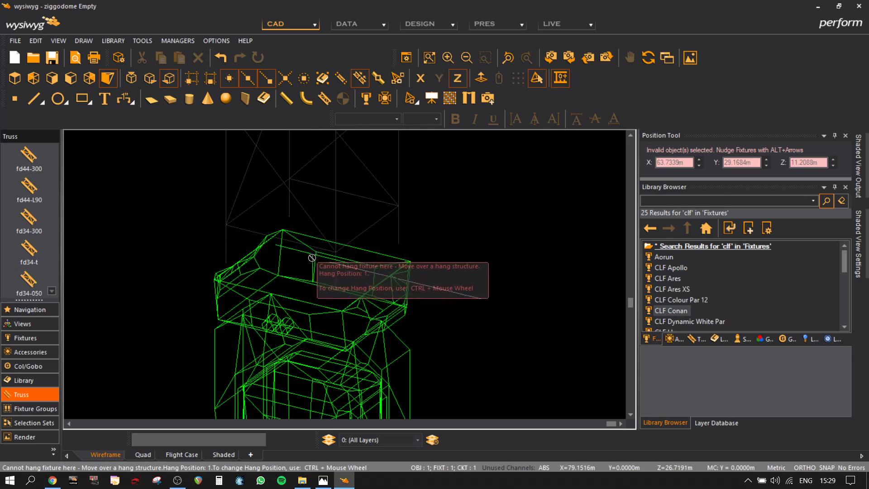
{"action": "scroll", "coordinate": [476, 296], "scroll_direction": "up", "scroll_amount": 5}
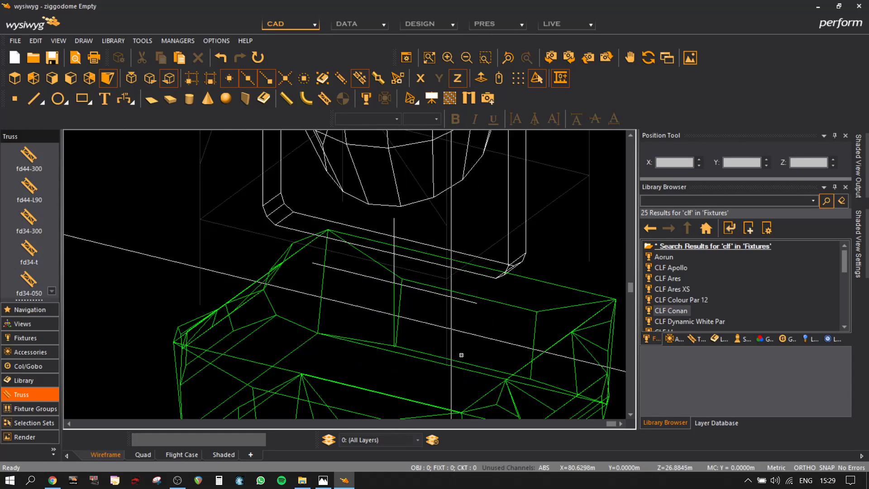
{"action": "left_click", "coordinate": [380, 439]}
{"action": "left_click", "coordinate": [381, 207]}
{"action": "left_click_drag", "start_coordinate": [477, 326], "coordinate": [352, 254]}
{"action": "scroll", "coordinate": [359, 315], "scroll_direction": "down", "scroll_amount": 4}
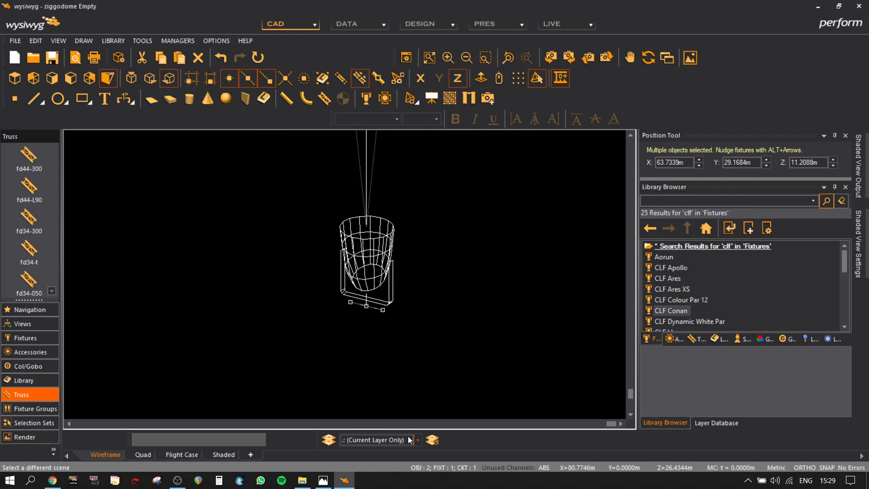
Display all layers again and hide the Truss-Crowd layer.
{"action": "left_click", "coordinate": [409, 439]}
{"action": "scroll", "coordinate": [360, 213], "scroll_direction": "up", "scroll_amount": 1}
{"action": "left_click", "coordinate": [368, 198]}
{"action": "scroll", "coordinate": [369, 197], "scroll_direction": "down", "scroll_amount": 3}
{"action": "left_click", "coordinate": [716, 423]}
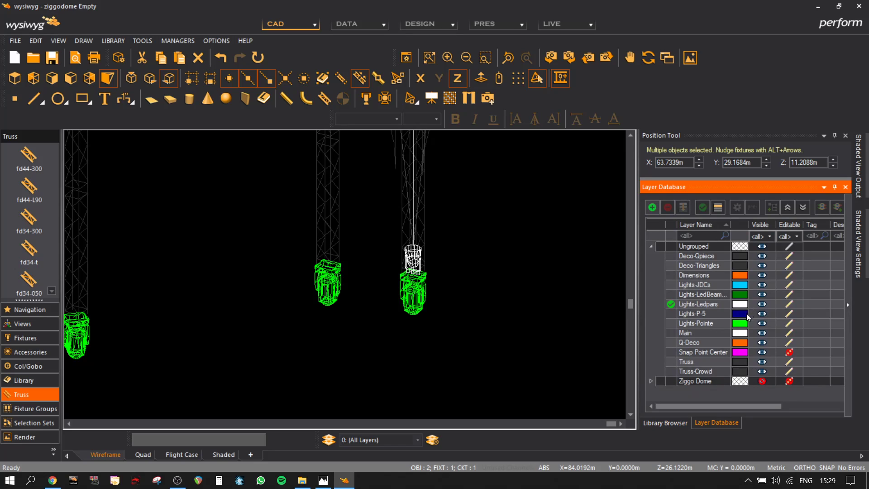
{"action": "left_click", "coordinate": [762, 371]}
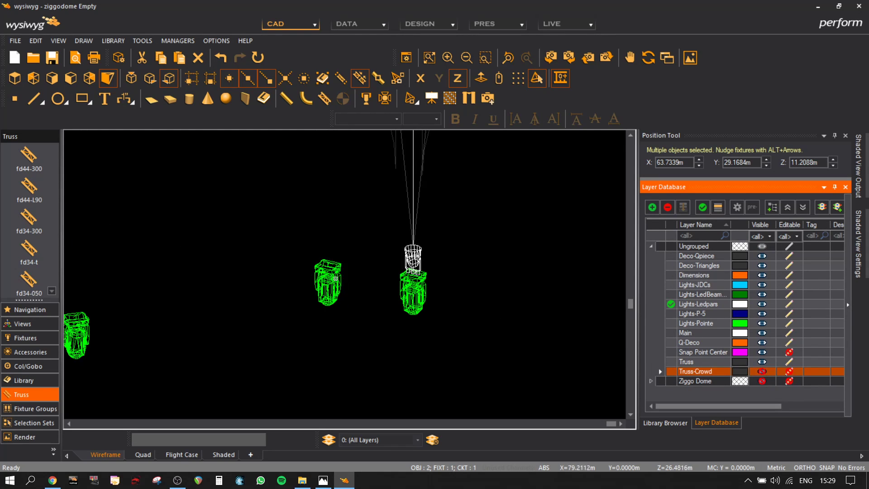
Copy the selected CLF Conan and pipe onto the MegaPointe in the parallel structure's post behind it, using the pipe's midpoint as base.
{"action": "left_click", "coordinate": [413, 272]}
{"action": "scroll", "coordinate": [325, 258], "scroll_direction": "up", "scroll_amount": 3}
{"action": "scroll", "coordinate": [466, 282], "scroll_direction": "down", "scroll_amount": 2}
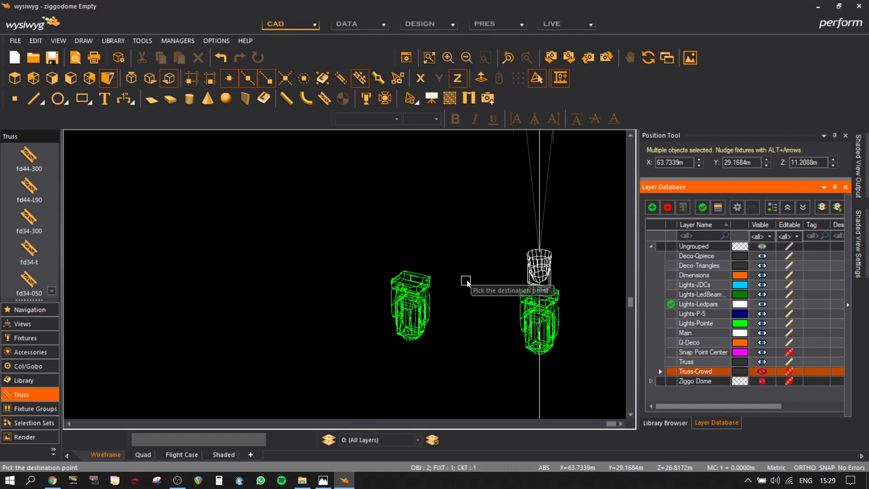
{"action": "middle_click_drag", "start_coordinate": [466, 281], "coordinate": [329, 237]}
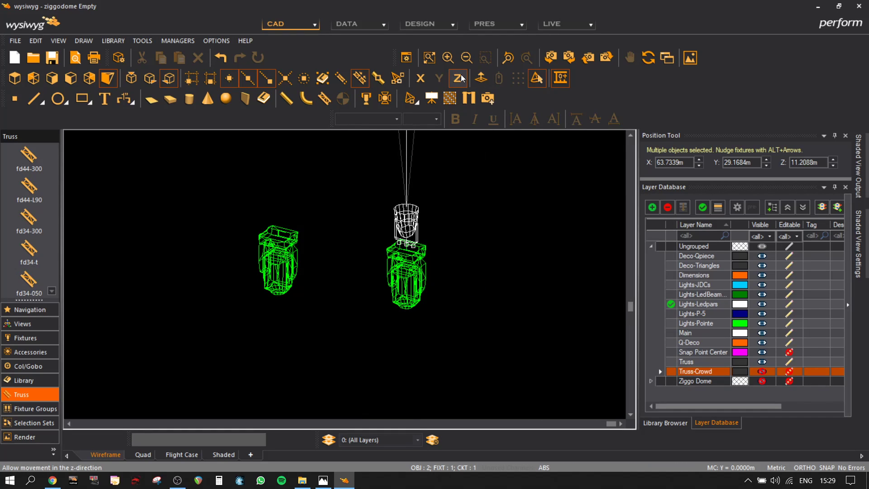
{"action": "scroll", "coordinate": [288, 226], "scroll_direction": "up", "scroll_amount": 3}
{"action": "left_click", "coordinate": [245, 241]}
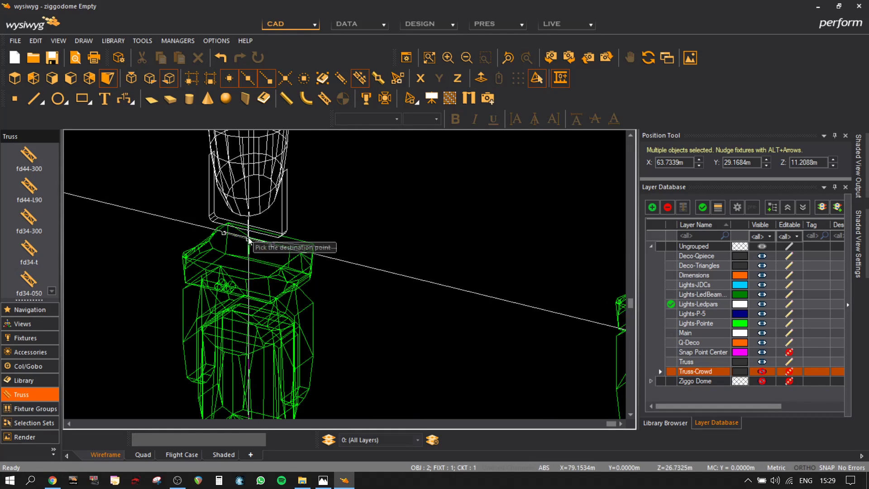
Place another copy of the CLF Conan and pipe on the MegaPointe at the front structure's corner post.
{"action": "scroll", "coordinate": [274, 302], "scroll_direction": "down", "scroll_amount": 4}
{"action": "scroll", "coordinate": [275, 302], "scroll_direction": "down", "scroll_amount": 3}
{"action": "middle_click_drag", "start_coordinate": [199, 285], "coordinate": [330, 270]}
{"action": "scroll", "coordinate": [305, 302], "scroll_direction": "up", "scroll_amount": 6}
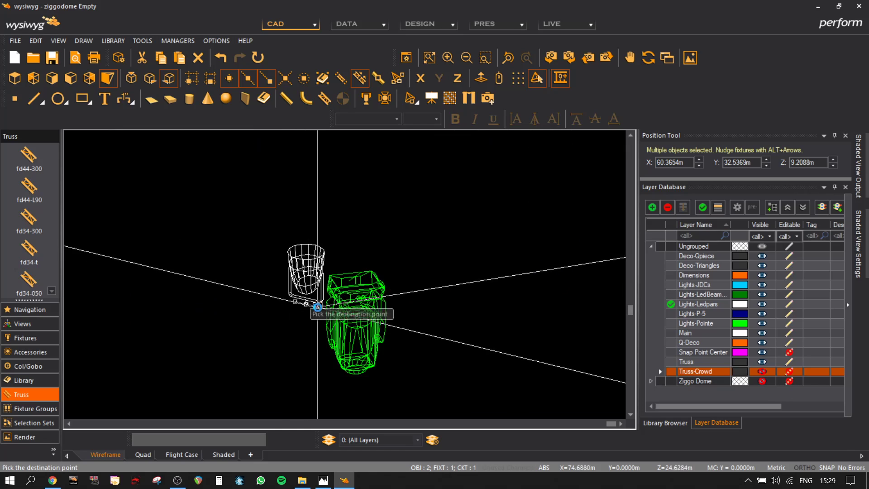
{"action": "scroll", "coordinate": [344, 303], "scroll_direction": "up", "scroll_amount": 2}
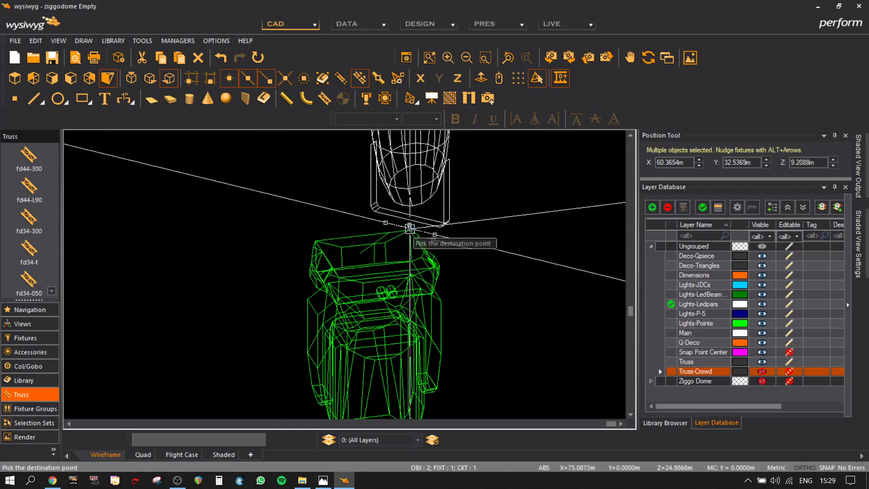
{"action": "left_click", "coordinate": [377, 245]}
Place copies of the CLF Conan and pipe on the MegaPointes of the two posts along the structures' other arm.
{"action": "scroll", "coordinate": [377, 253], "scroll_direction": "down", "scroll_amount": 4}
{"action": "scroll", "coordinate": [415, 210], "scroll_direction": "up", "scroll_amount": 2}
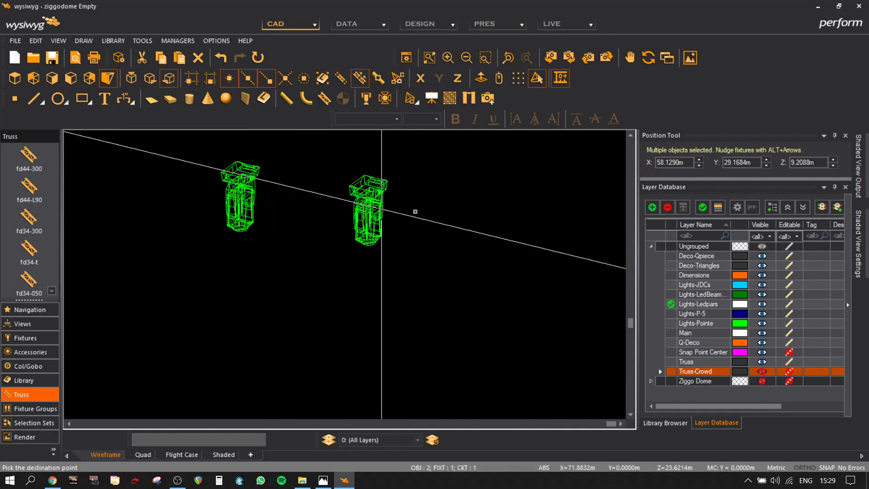
{"action": "scroll", "coordinate": [383, 261], "scroll_direction": "up", "scroll_amount": 5}
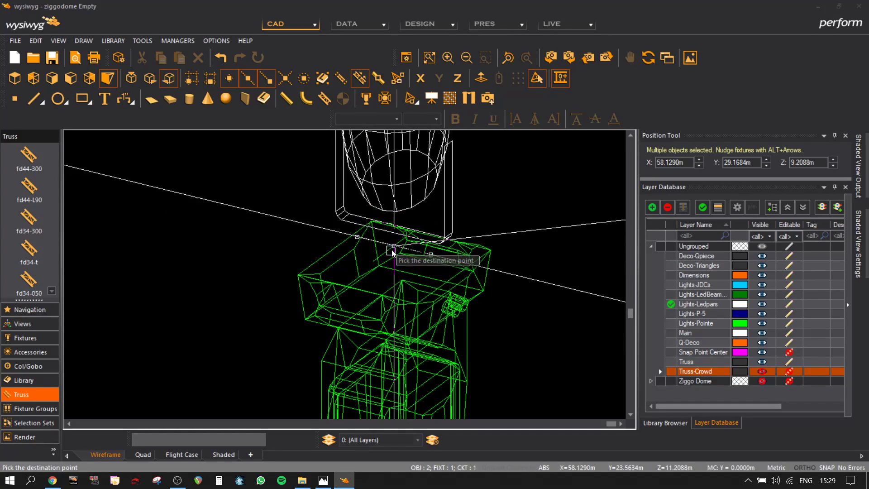
{"action": "left_click", "coordinate": [393, 253]}
{"action": "scroll", "coordinate": [371, 254], "scroll_direction": "down", "scroll_amount": 4}
{"action": "scroll", "coordinate": [262, 297], "scroll_direction": "up", "scroll_amount": 5}
{"action": "left_click", "coordinate": [284, 277]}
Add a CLF Conan with pipe at the outer hanging MegaPointe of that arm and another at the rear structure's corner post.
{"action": "scroll", "coordinate": [287, 281], "scroll_direction": "down", "scroll_amount": 5}
{"action": "left_click", "coordinate": [287, 284]}
{"action": "scroll", "coordinate": [311, 290], "scroll_direction": "up", "scroll_amount": 6}
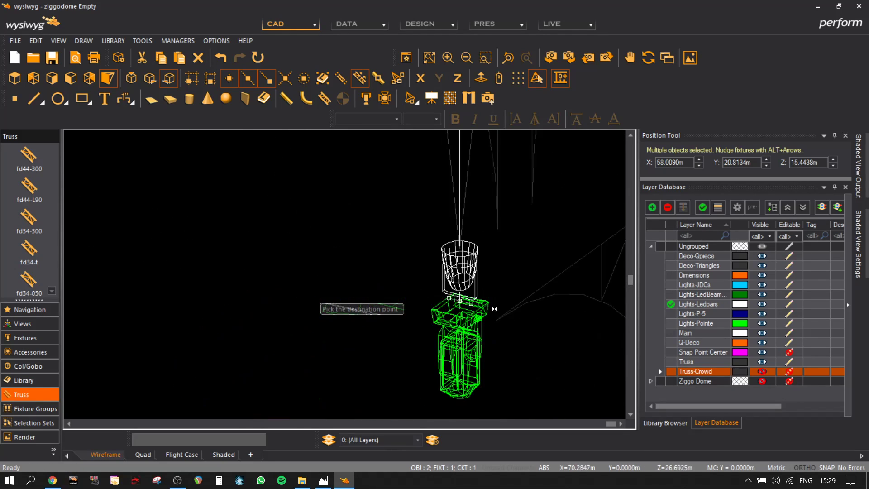
{"action": "scroll", "coordinate": [169, 334], "scroll_direction": "down", "scroll_amount": 5}
{"action": "scroll", "coordinate": [390, 326], "scroll_direction": "up", "scroll_amount": 3}
{"action": "scroll", "coordinate": [410, 272], "scroll_direction": "up", "scroll_amount": 5}
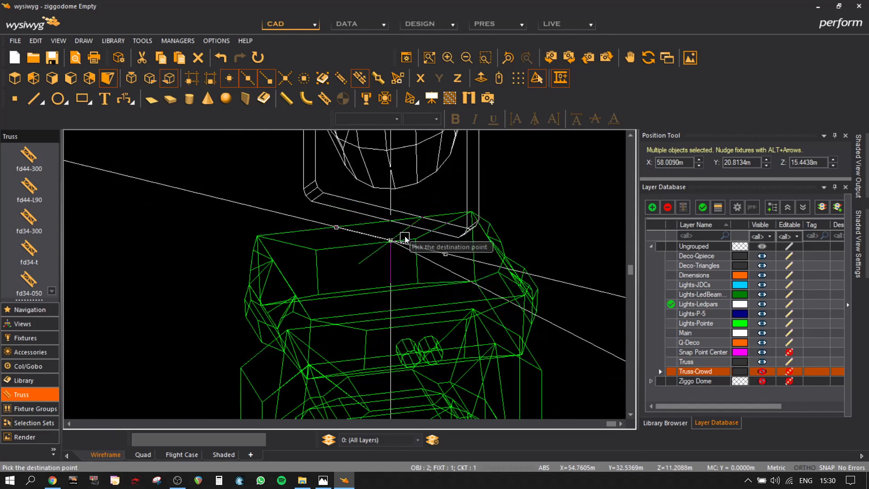
{"action": "left_click", "coordinate": [406, 239]}
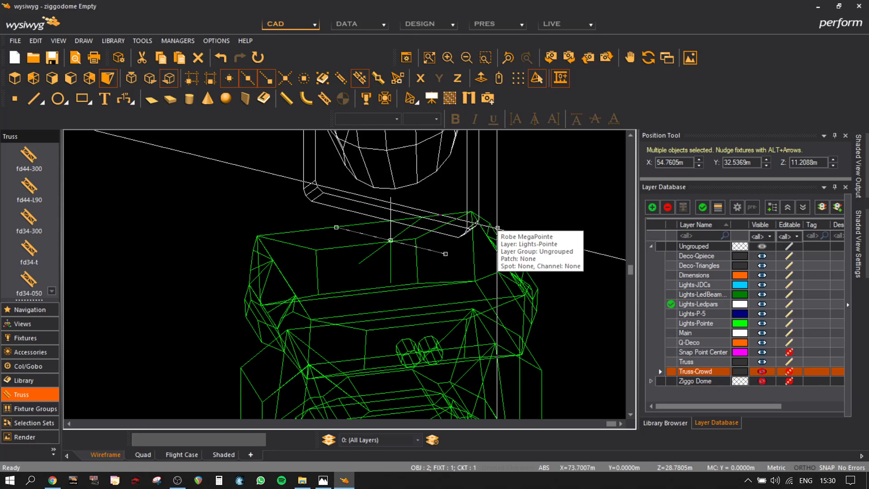
Paste a CLF Conan with pipe onto the hanging MegaPointe between that arm's post and the front structure's corner.
{"action": "scroll", "coordinate": [484, 214], "scroll_direction": "down", "scroll_amount": 5}
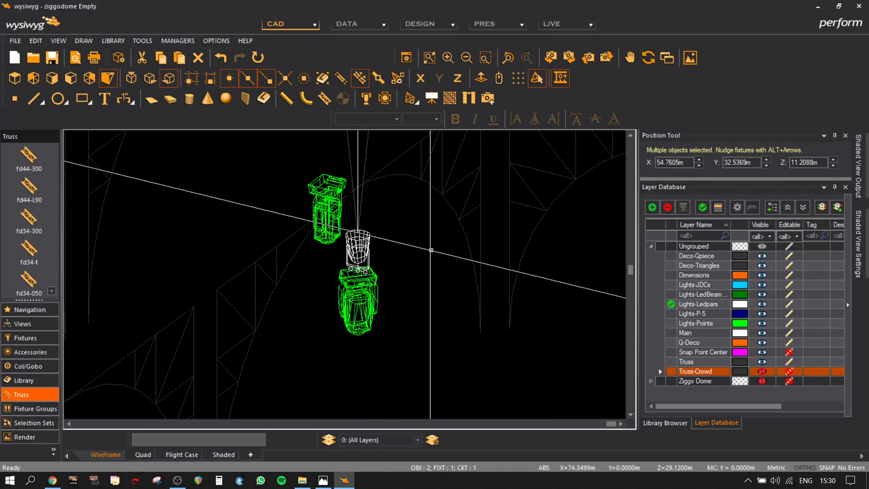
{"action": "scroll", "coordinate": [431, 250], "scroll_direction": "down", "scroll_amount": 6}
{"action": "scroll", "coordinate": [450, 287], "scroll_direction": "up", "scroll_amount": 8}
{"action": "key", "text": "ctrl+v"}
{"action": "middle_click_drag", "start_coordinate": [443, 201], "coordinate": [448, 314]}
{"action": "scroll", "coordinate": [333, 240], "scroll_direction": "up", "scroll_amount": 5}
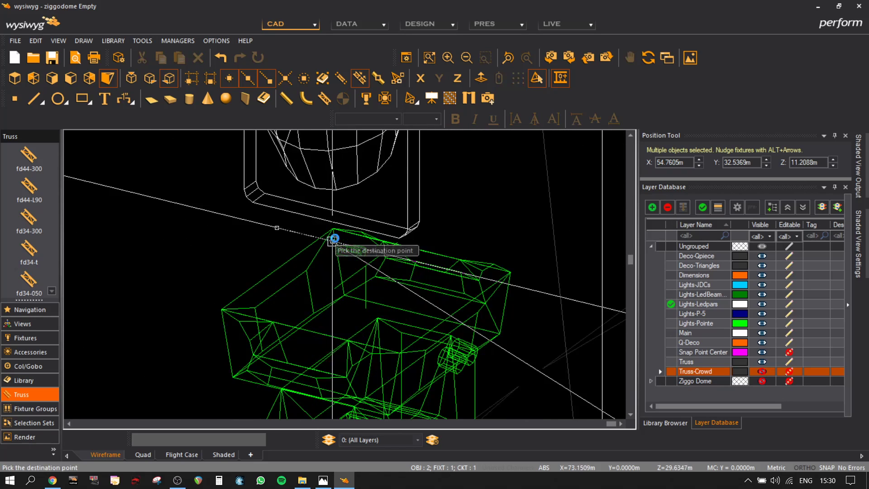
{"action": "left_click", "coordinate": [366, 264]}
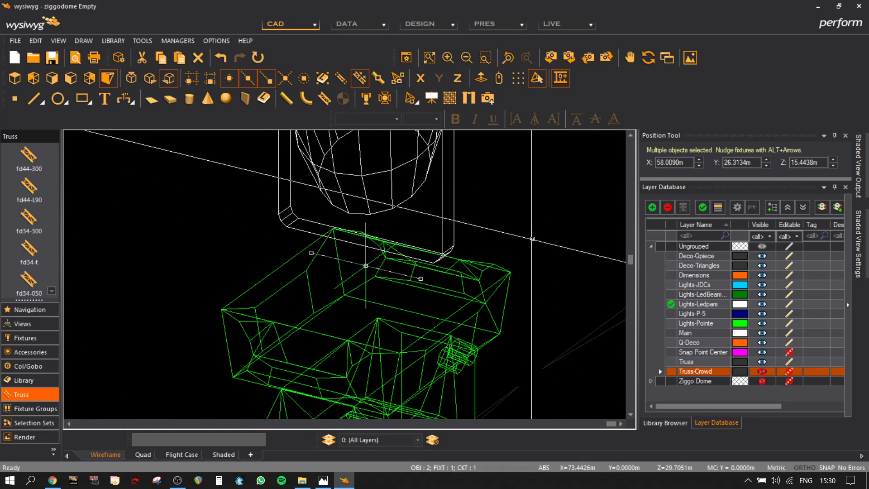
Paste a CLF Conan with pipe onto the mid-span hanging MegaPointe on the other side of the front structure's corner.
{"action": "scroll", "coordinate": [532, 238], "scroll_direction": "down", "scroll_amount": 5}
{"action": "middle_click_drag", "start_coordinate": [532, 238], "coordinate": [138, 220]}
{"action": "scroll", "coordinate": [501, 235], "scroll_direction": "down", "scroll_amount": 4}
{"action": "middle_click_drag", "start_coordinate": [503, 248], "coordinate": [324, 270]}
{"action": "scroll", "coordinate": [363, 219], "scroll_direction": "up", "scroll_amount": 5}
{"action": "scroll", "coordinate": [472, 243], "scroll_direction": "up", "scroll_amount": 5}
{"action": "key", "text": "ctrl+v"}
{"action": "left_click", "coordinate": [294, 275]}
Paste a CLF Conan with pipe onto the hanging MegaPointe at the far end of the front structure and clear the selection.
{"action": "scroll", "coordinate": [495, 313], "scroll_direction": "down", "scroll_amount": 5}
{"action": "middle_click_drag", "start_coordinate": [491, 294], "coordinate": [270, 233]}
{"action": "scroll", "coordinate": [435, 284], "scroll_direction": "down", "scroll_amount": 5}
{"action": "scroll", "coordinate": [478, 300], "scroll_direction": "up", "scroll_amount": 10}
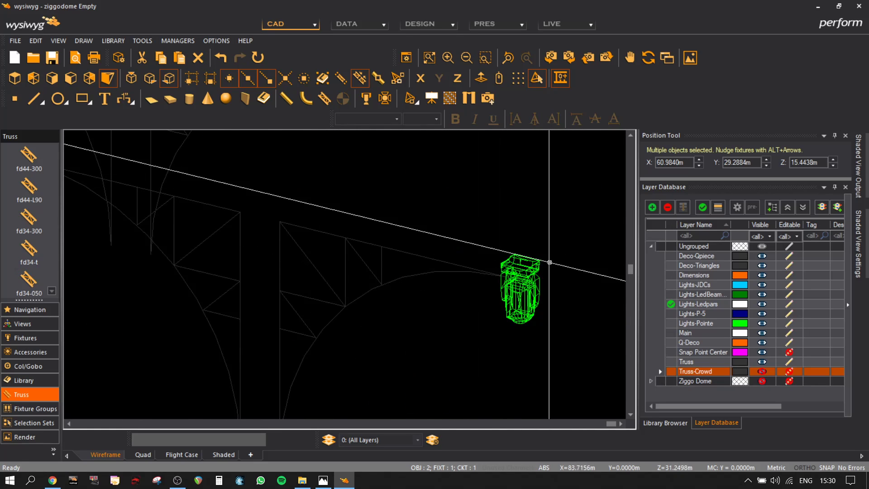
{"action": "key", "text": "ctrl+v"}
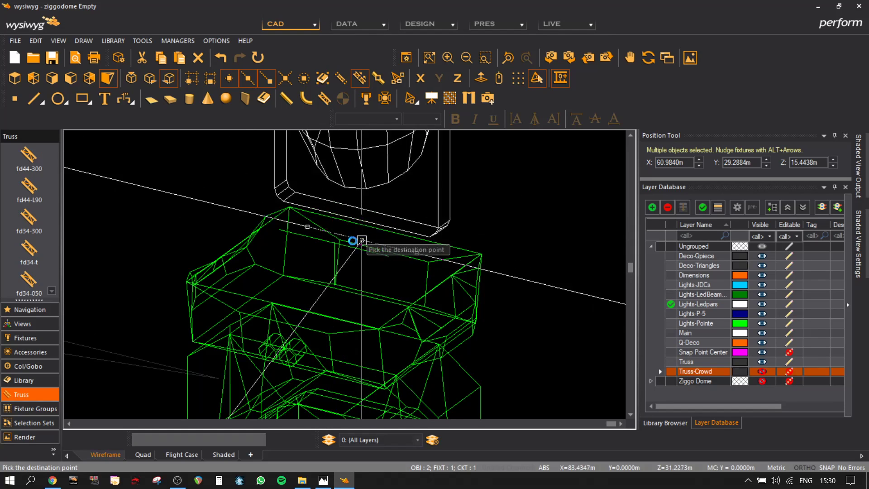
{"action": "left_click", "coordinate": [335, 244]}
{"action": "scroll", "coordinate": [491, 246], "scroll_direction": "down", "scroll_amount": 10}
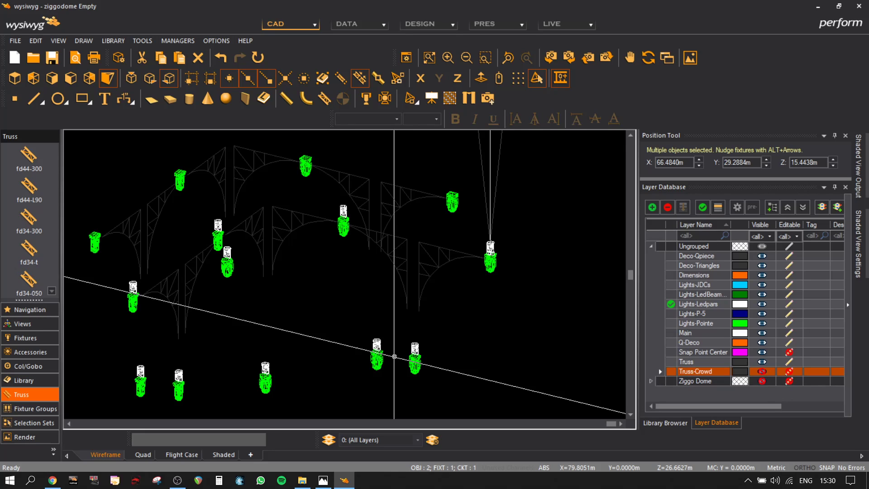
{"action": "left_click", "coordinate": [346, 312]}
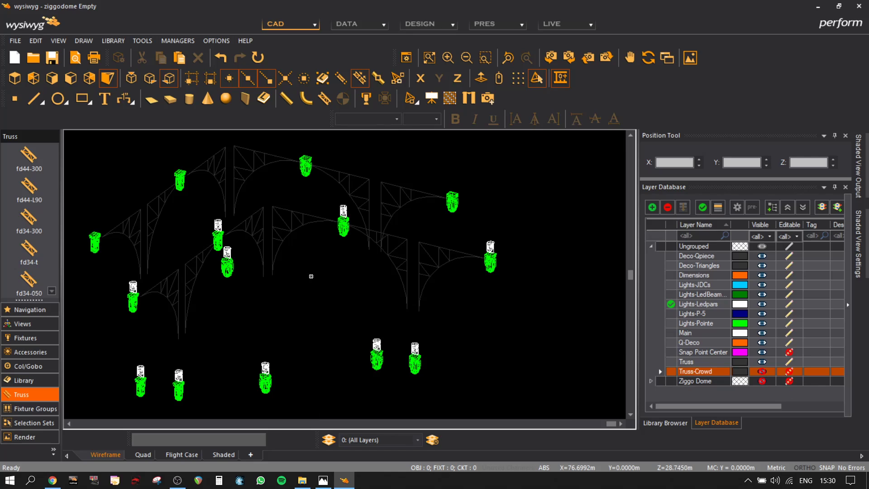
Inspect both crowd truss structures to check which MegaPointes have a CLF Conan above them.
{"action": "scroll", "coordinate": [248, 302], "scroll_direction": "down", "scroll_amount": 3}
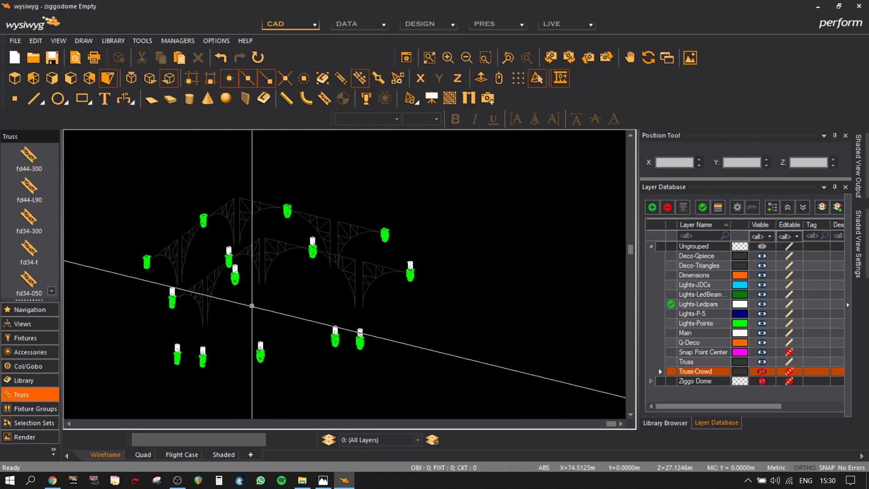
{"action": "scroll", "coordinate": [251, 305], "scroll_direction": "up", "scroll_amount": 3}
{"action": "scroll", "coordinate": [252, 306], "scroll_direction": "down", "scroll_amount": 3}
{"action": "scroll", "coordinate": [403, 292], "scroll_direction": "up", "scroll_amount": 3}
{"action": "scroll", "coordinate": [300, 339], "scroll_direction": "down", "scroll_amount": 5}
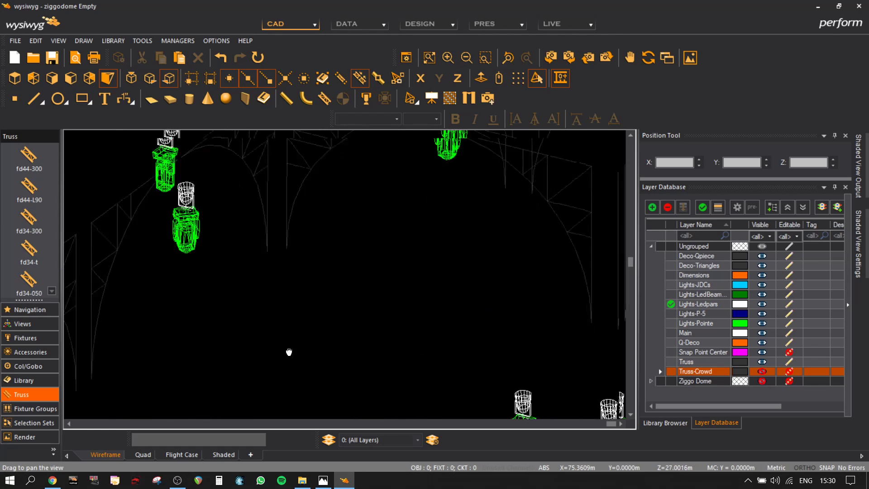
{"action": "scroll", "coordinate": [368, 301], "scroll_direction": "up", "scroll_amount": 3}
{"action": "scroll", "coordinate": [300, 226], "scroll_direction": "up", "scroll_amount": 3}
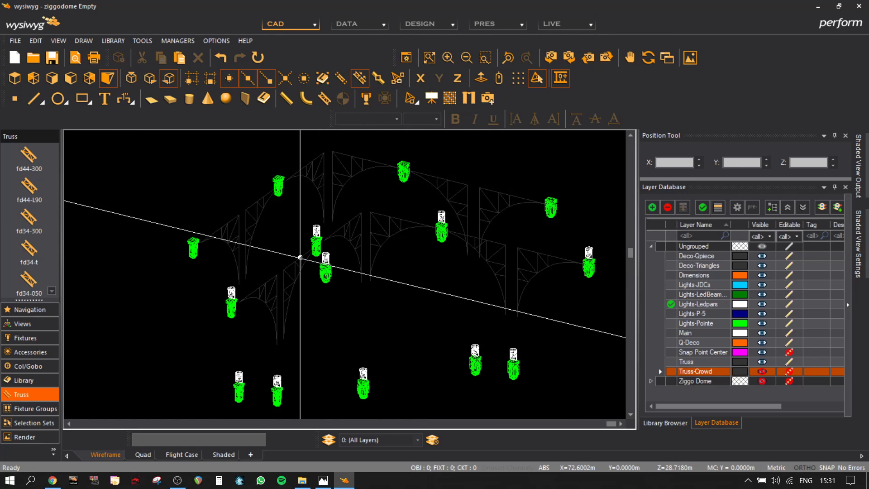
{"action": "scroll", "coordinate": [264, 326], "scroll_direction": "down", "scroll_amount": 3}
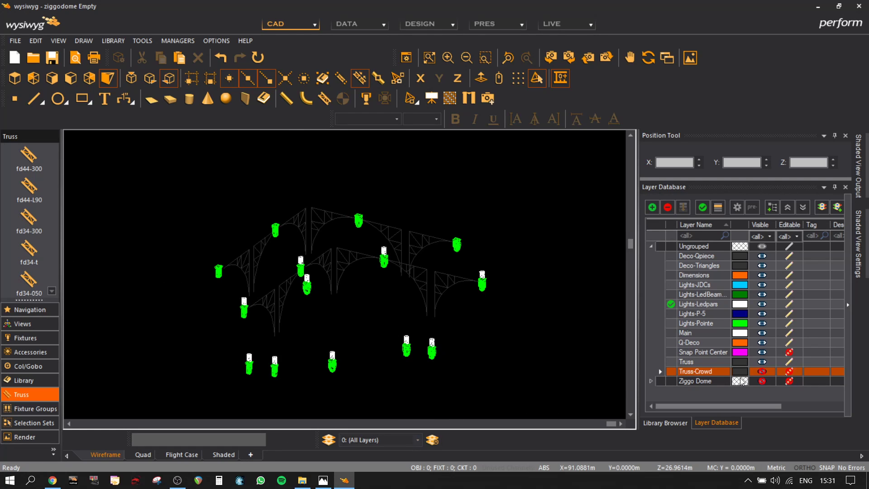
Show the Truss-Crowd layer and select all CLF Conan fixtures to check their beams in the shaded view.
{"action": "left_click", "coordinate": [763, 371]}
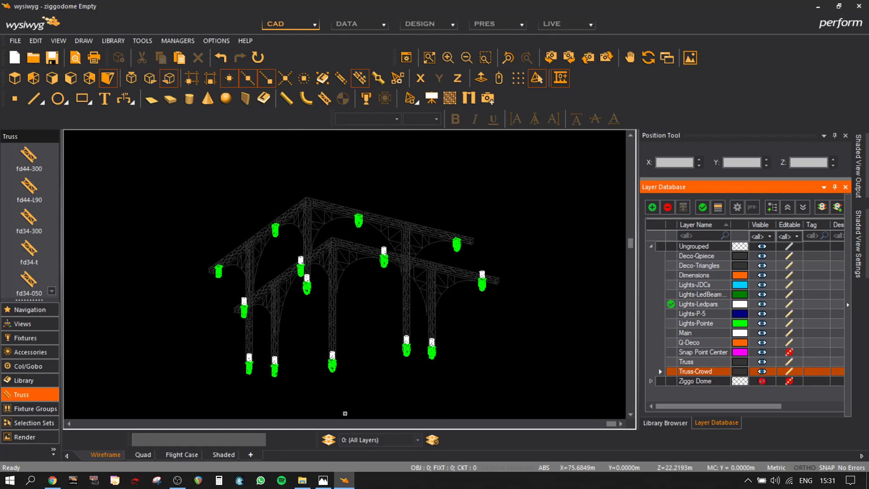
{"action": "left_click", "coordinate": [230, 457]}
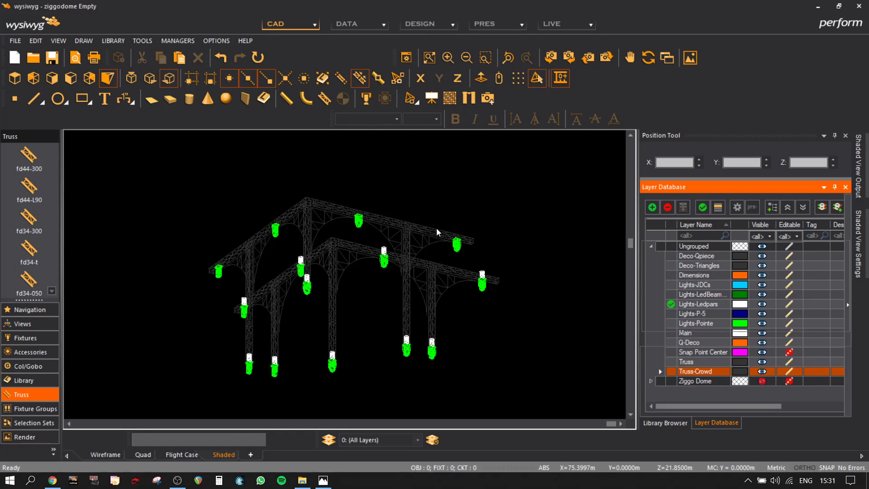
{"action": "right_click", "coordinate": [421, 268]}
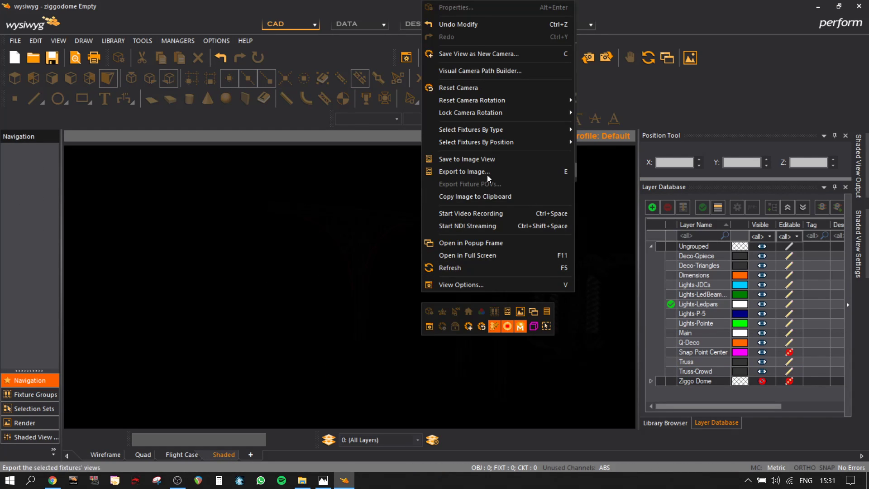
{"action": "mouse_move", "coordinate": [482, 131]}
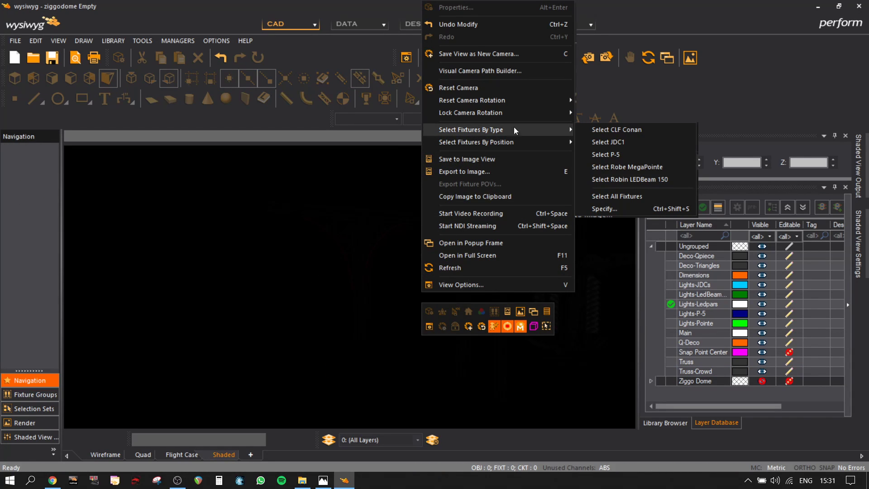
{"action": "left_click", "coordinate": [639, 129]}
{"action": "mouse_move", "coordinate": [491, 241]}
{"action": "middle_mouse_down"}
{"action": "mouse_move", "coordinate": [466, 243]}
{"action": "mouse_move", "coordinate": [450, 338]}
{"action": "mouse_move", "coordinate": [559, 295]}
{"action": "mouse_move", "coordinate": [756, 153]}
{"action": "mouse_move", "coordinate": [716, 85]}
{"action": "mouse_move", "coordinate": [592, 89]}
{"action": "mouse_move", "coordinate": [501, 178]}
{"action": "mouse_move", "coordinate": [422, 179]}
{"action": "mouse_move", "coordinate": [398, 249]}
{"action": "mouse_move", "coordinate": [361, 194]}
{"action": "mouse_move", "coordinate": [406, 202]}
{"action": "mouse_move", "coordinate": [485, 172]}
{"action": "mouse_move", "coordinate": [471, 190]}
{"action": "middle_mouse_up"}
{"action": "left_click", "coordinate": [105, 456]}
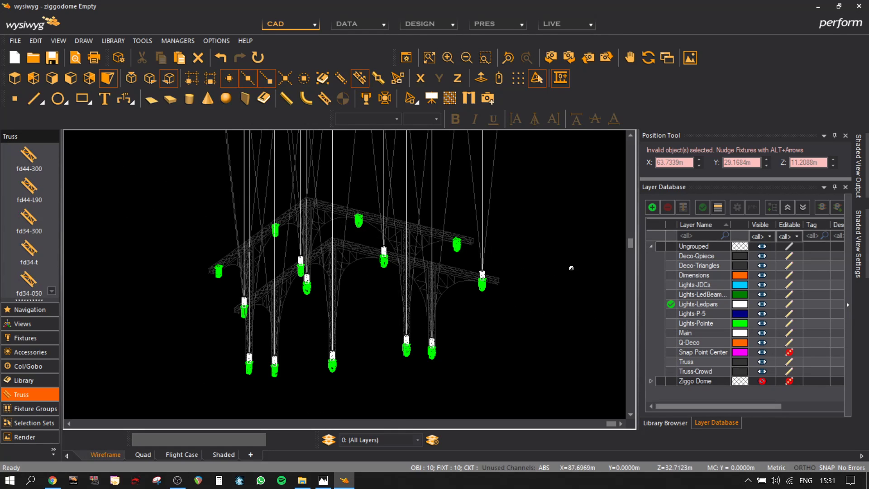
{"action": "left_click", "coordinate": [568, 263]}
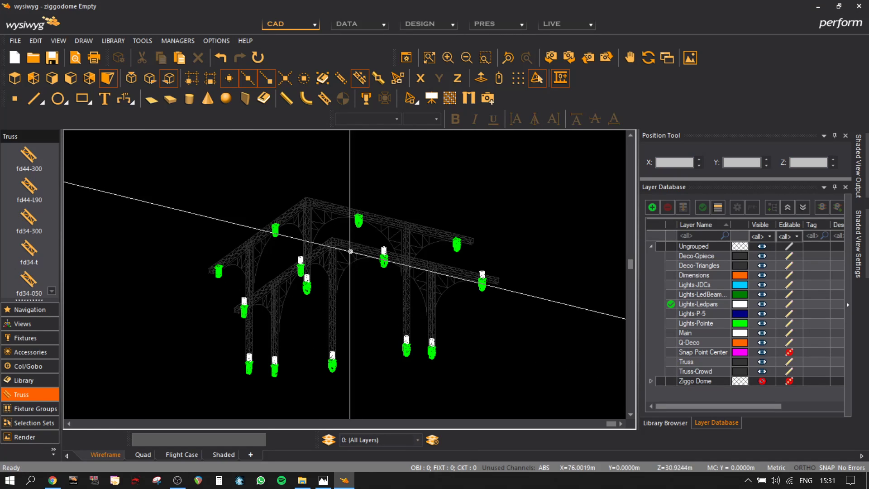
Delete the CLF Conans above the hanging MegaPointes on the front structure's side arm and at mid-span beyond its corner, using an elevation view.
{"action": "middle_click_drag", "start_coordinate": [470, 195], "coordinate": [285, 296]}
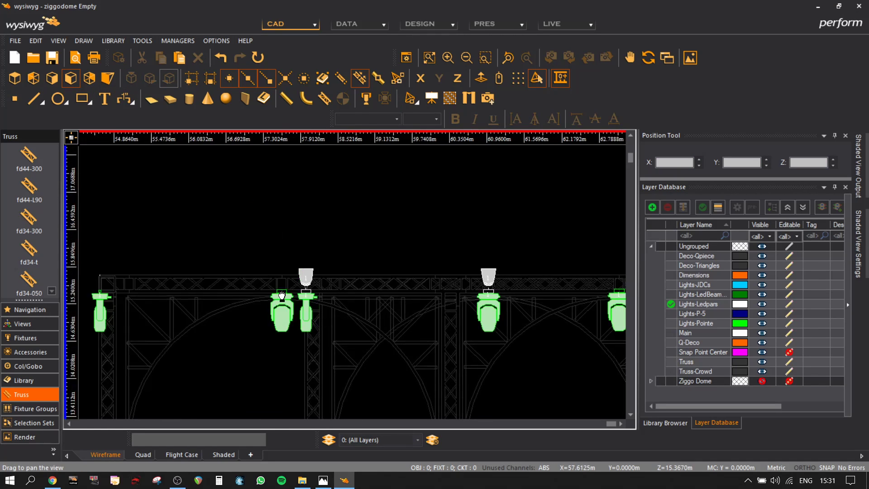
{"action": "scroll", "coordinate": [317, 255], "scroll_direction": "up", "scroll_amount": 3}
{"action": "left_click_drag", "start_coordinate": [318, 295], "coordinate": [248, 264]}
{"action": "middle_click_drag", "start_coordinate": [472, 245], "coordinate": [242, 235]}
{"action": "key", "text": "Delete"}
{"action": "left_click_drag", "start_coordinate": [506, 279], "coordinate": [421, 252]}
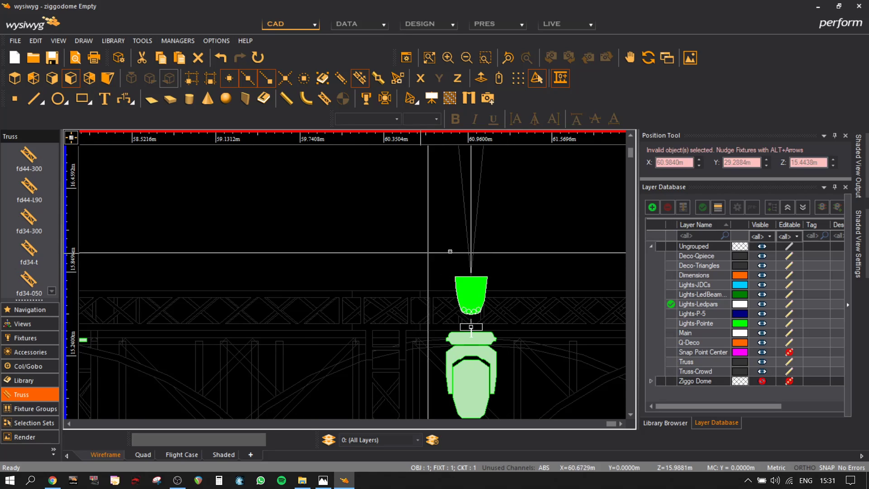
{"action": "key", "text": "Delete"}
Delete the CLF Conan above the hanging MegaPointe at the far end of the front structure and check the remaining fixtures.
{"action": "middle_click_drag", "start_coordinate": [534, 232], "coordinate": [283, 222]}
{"action": "scroll", "coordinate": [295, 227], "scroll_direction": "down", "scroll_amount": 3}
{"action": "scroll", "coordinate": [511, 242], "scroll_direction": "up", "scroll_amount": 2}
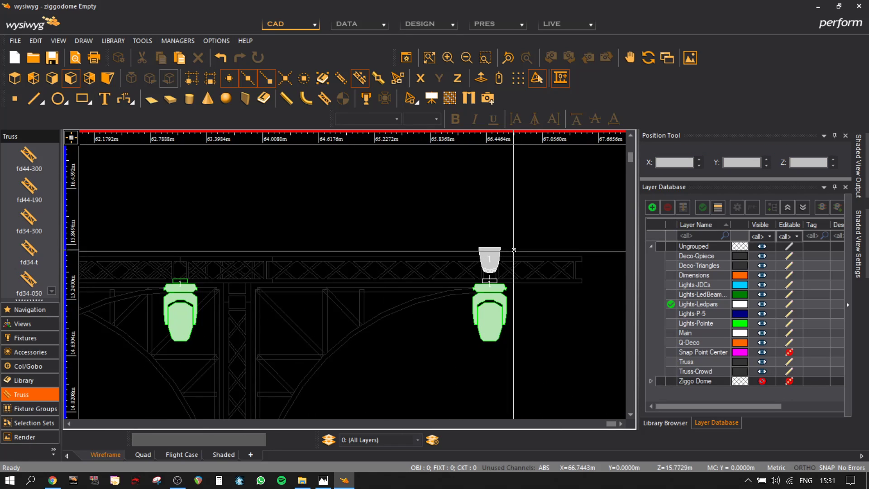
{"action": "left_click_drag", "start_coordinate": [514, 251], "coordinate": [477, 238]}
{"action": "key", "text": "Delete"}
{"action": "scroll", "coordinate": [351, 243], "scroll_direction": "down", "scroll_amount": 3}
{"action": "middle_click_drag", "start_coordinate": [198, 229], "coordinate": [355, 237]}
{"action": "scroll", "coordinate": [313, 262], "scroll_direction": "up", "scroll_amount": 2}
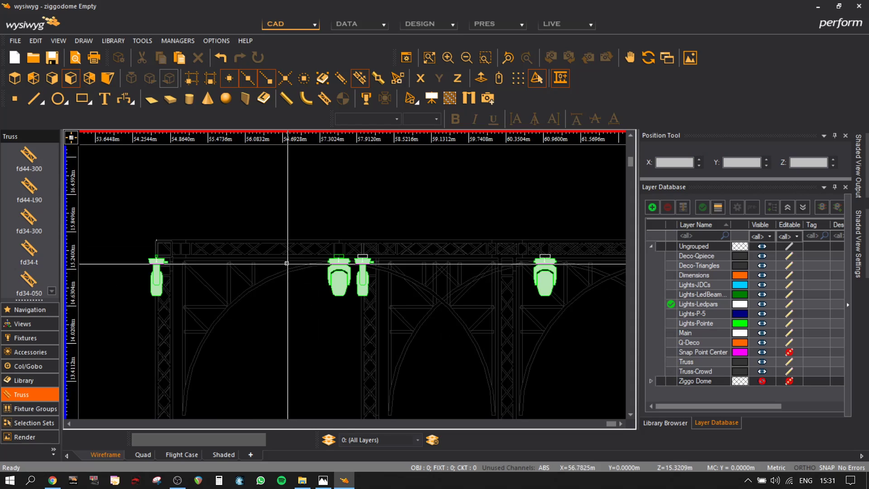
{"action": "scroll", "coordinate": [309, 262], "scroll_direction": "down", "scroll_amount": 2}
{"action": "middle_click_drag", "start_coordinate": [446, 294], "coordinate": [440, 197]}
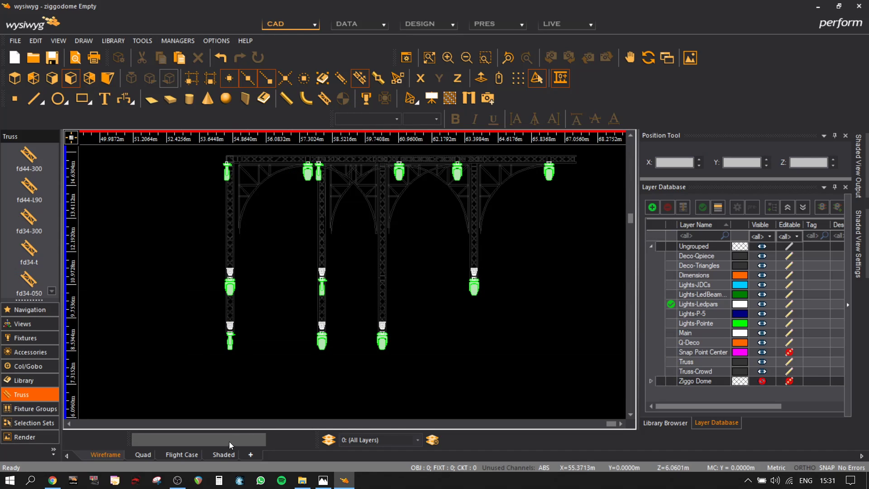
Return to the perspective view, display only the current layer and delete the leftover pipes from the side arm and mid-span.
{"action": "left_click", "coordinate": [107, 78]}
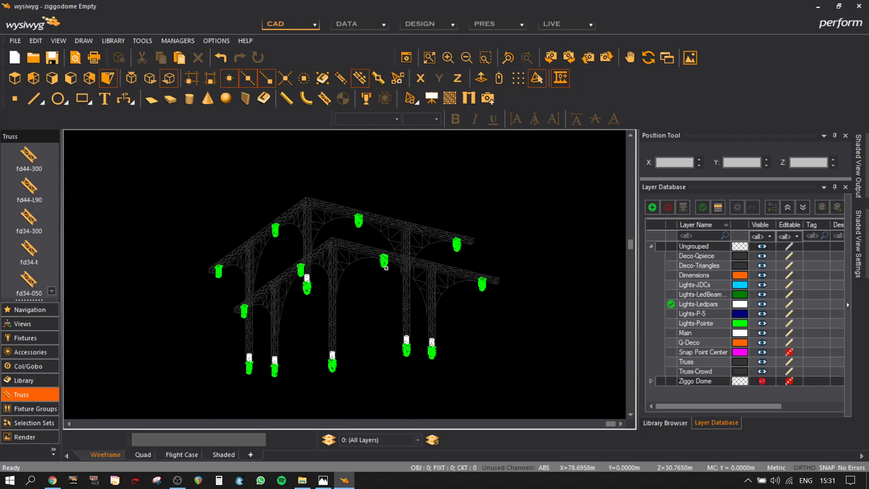
{"action": "left_click", "coordinate": [399, 438]}
{"action": "left_click", "coordinate": [383, 205]}
{"action": "left_click_drag", "start_coordinate": [252, 323], "coordinate": [240, 292]}
{"action": "key", "text": "Delete"}
{"action": "left_click_drag", "start_coordinate": [339, 254], "coordinate": [305, 223]}
{"action": "left_click_drag", "start_coordinate": [480, 243], "coordinate": [446, 227]}
{"action": "key", "text": "Delete"}
Delete the leftover pipe at the front structure's far end and display all layers again.
{"action": "middle_click_drag", "start_coordinate": [525, 223], "coordinate": [410, 199]}
{"action": "left_click_drag", "start_coordinate": [512, 254], "coordinate": [475, 236]}
{"action": "key", "text": "Delete"}
{"action": "scroll", "coordinate": [341, 320], "scroll_direction": "down", "scroll_amount": 2}
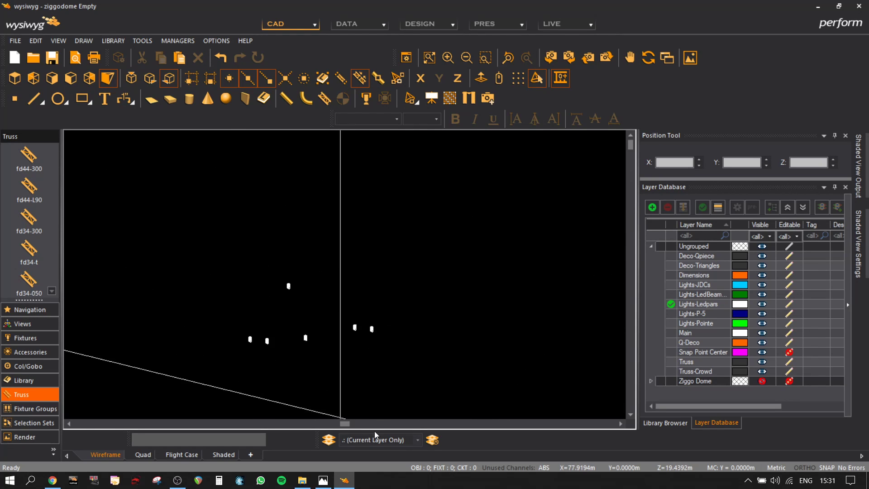
{"action": "left_click", "coordinate": [400, 439]}
{"action": "left_click", "coordinate": [382, 198]}
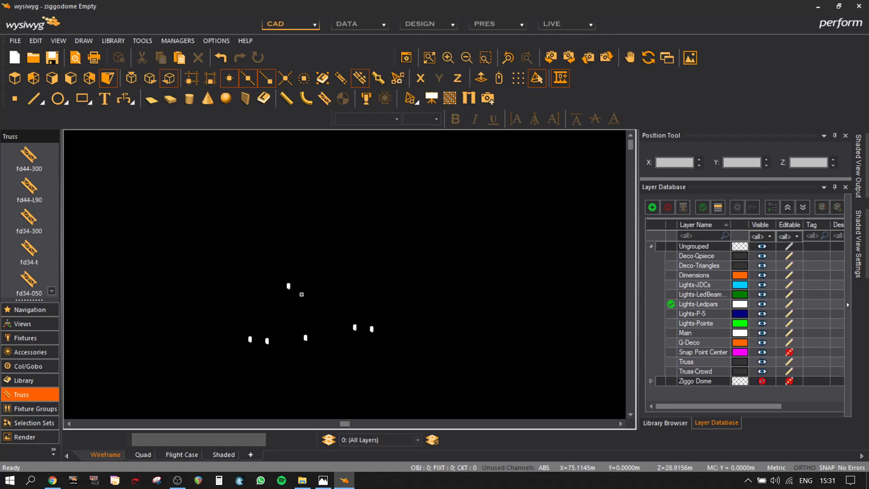
Draw a 0.24 m pipe from its start point across the front crowd truss beam beside its corner, at a trim height of 15.5638 m.
{"action": "scroll", "coordinate": [475, 312], "scroll_direction": "up", "scroll_amount": 5}
{"action": "middle_click_drag", "start_coordinate": [451, 352], "coordinate": [423, 273]}
{"action": "scroll", "coordinate": [491, 330], "scroll_direction": "down", "scroll_amount": 8}
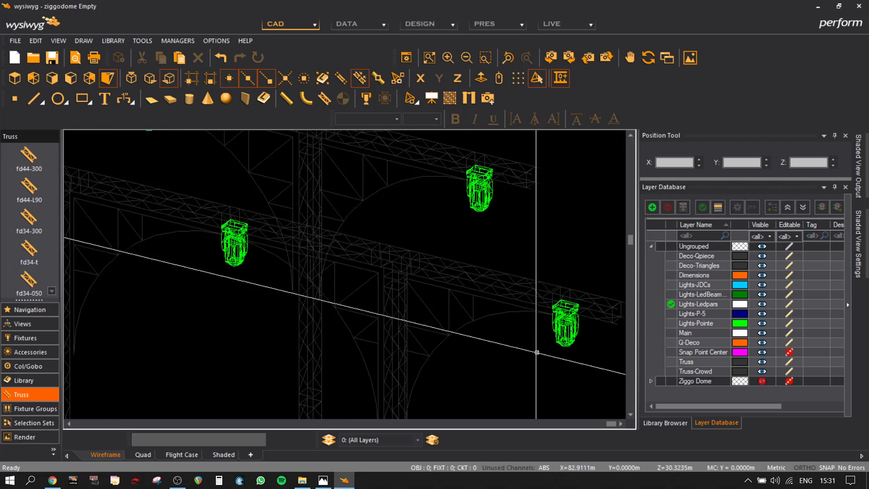
{"action": "scroll", "coordinate": [195, 204], "scroll_direction": "up", "scroll_amount": 8}
{"action": "scroll", "coordinate": [195, 203], "scroll_direction": "up", "scroll_amount": 2}
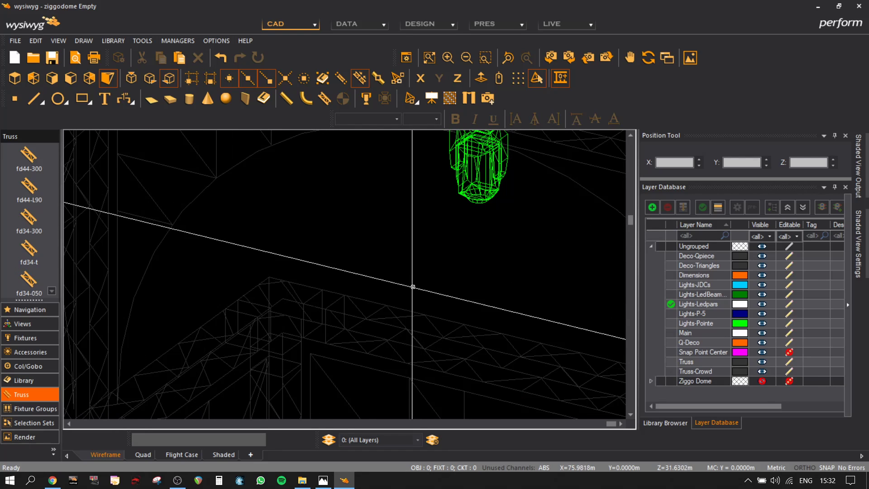
{"action": "scroll", "coordinate": [329, 358], "scroll_direction": "up", "scroll_amount": 2}
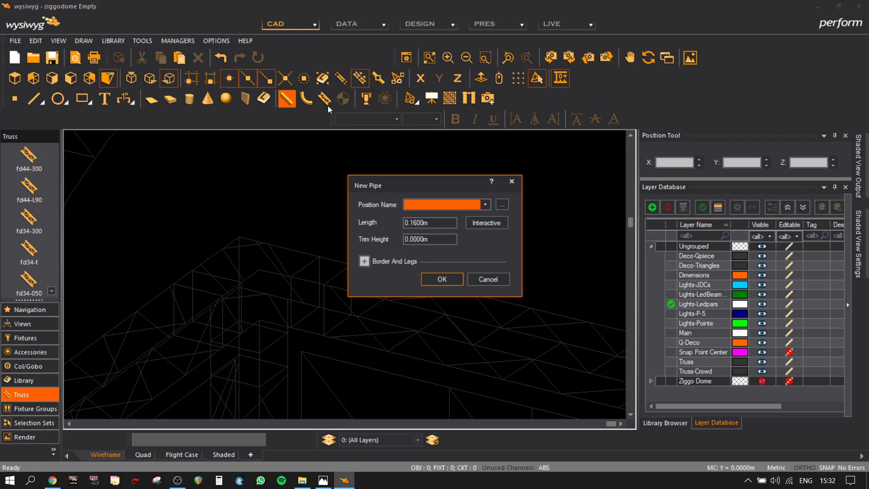
{"action": "left_click", "coordinate": [476, 227]}
{"action": "scroll", "coordinate": [312, 320], "scroll_direction": "up", "scroll_amount": 2}
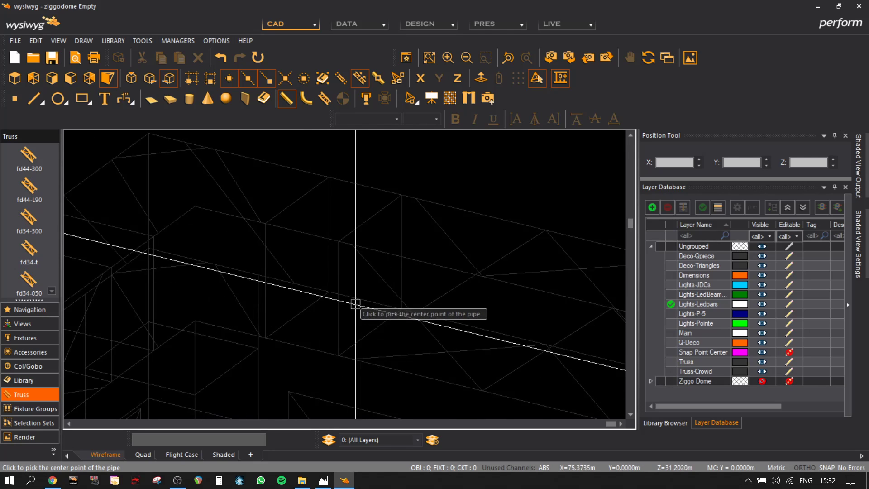
{"action": "left_click", "coordinate": [265, 285]}
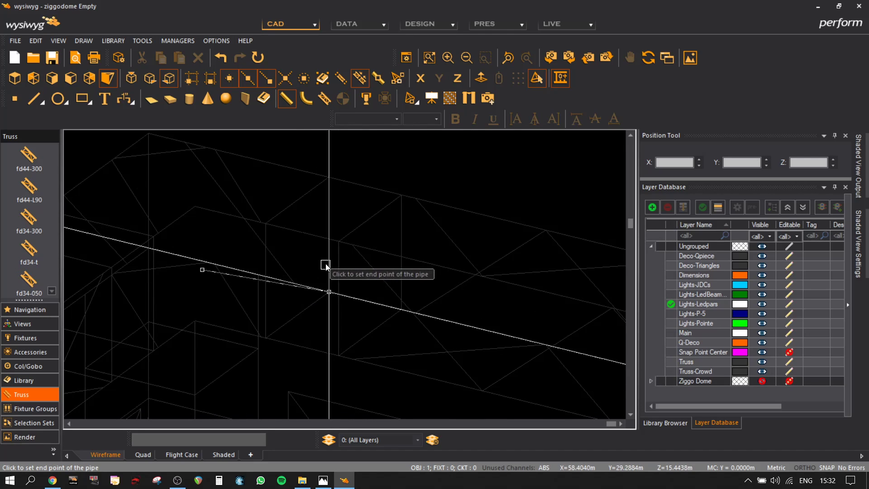
{"action": "right_click", "coordinate": [322, 324]}
{"action": "left_click", "coordinate": [322, 322]}
{"action": "right_click", "coordinate": [322, 322]}
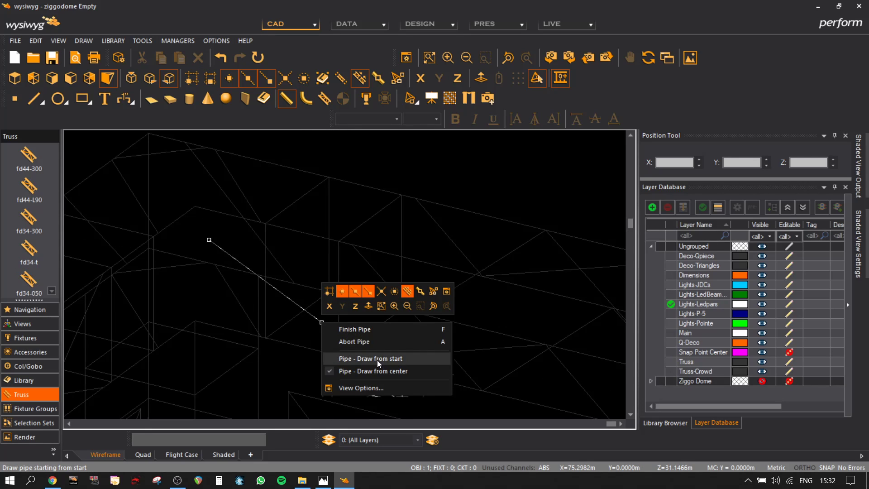
{"action": "left_click", "coordinate": [377, 359]}
{"action": "left_click", "coordinate": [330, 228]}
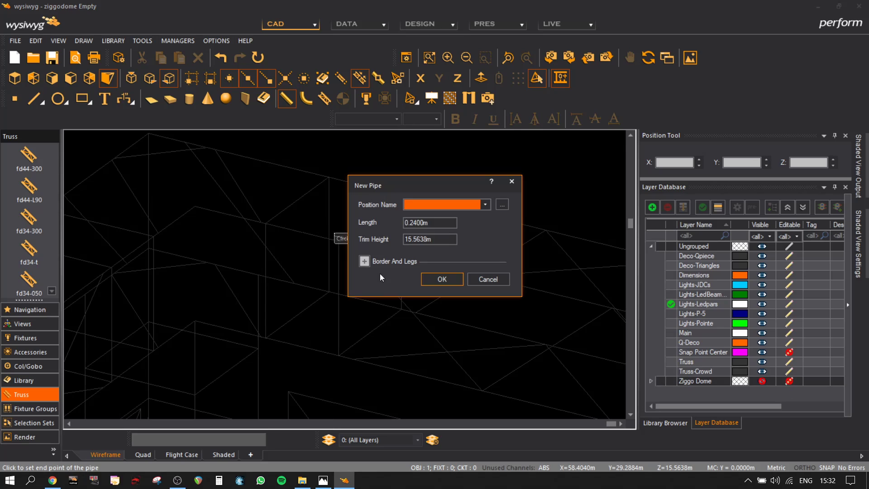
{"action": "left_click", "coordinate": [442, 278]}
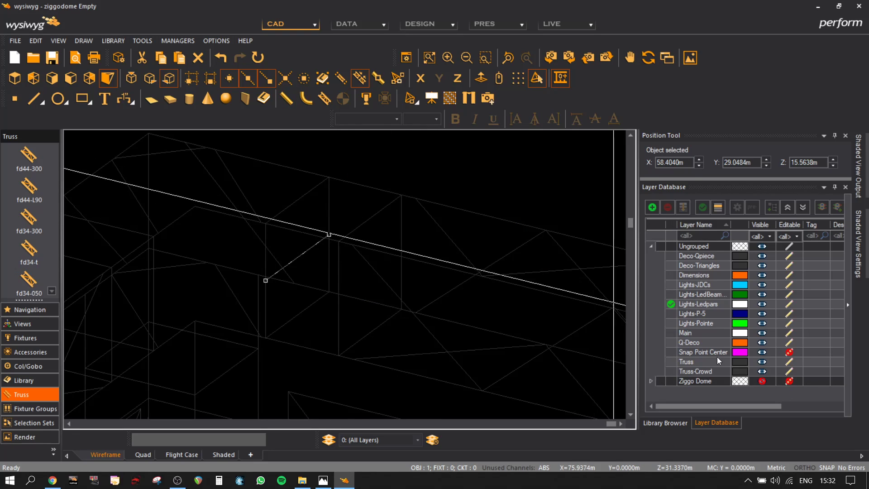
Copy the CLF Conan from above a post-mounted MegaPointe and hang the copy on the new pipe across the truss beam.
{"action": "scroll", "coordinate": [404, 260], "scroll_direction": "down", "scroll_amount": 8}
{"action": "middle_click_drag", "start_coordinate": [436, 330], "coordinate": [384, 179]}
{"action": "scroll", "coordinate": [361, 313], "scroll_direction": "up", "scroll_amount": 5}
{"action": "scroll", "coordinate": [264, 288], "scroll_direction": "up", "scroll_amount": 3}
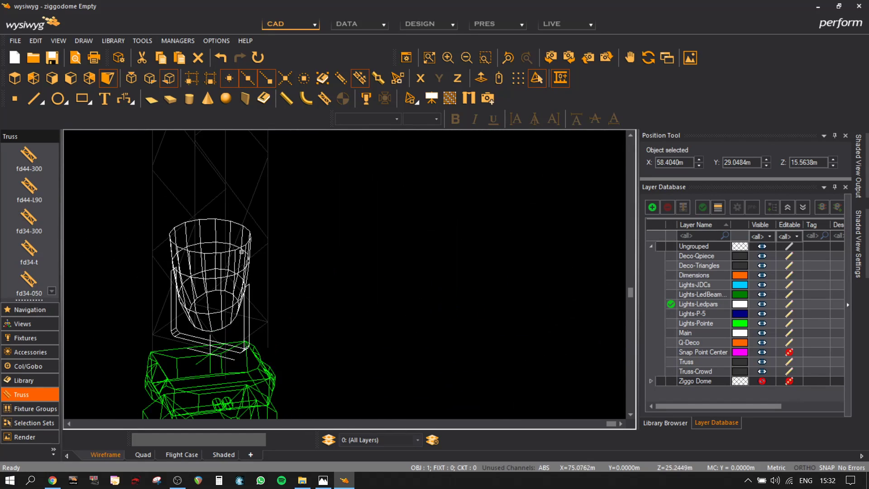
{"action": "left_click", "coordinate": [232, 221]}
{"action": "scroll", "coordinate": [378, 262], "scroll_direction": "down", "scroll_amount": 4}
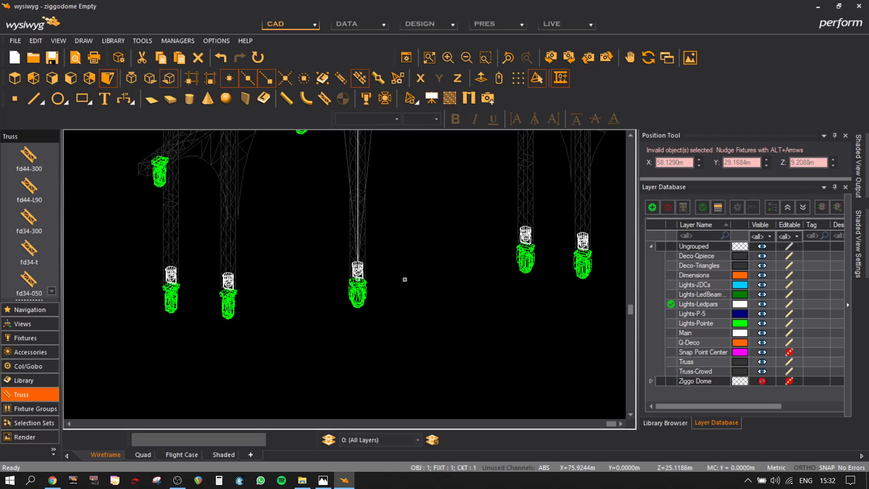
{"action": "key", "text": "ctrl+v"}
{"action": "middle_click_drag", "start_coordinate": [438, 208], "coordinate": [420, 312]}
{"action": "middle_click_drag", "start_coordinate": [414, 197], "coordinate": [405, 308]}
{"action": "scroll", "coordinate": [358, 203], "scroll_direction": "up", "scroll_amount": 6}
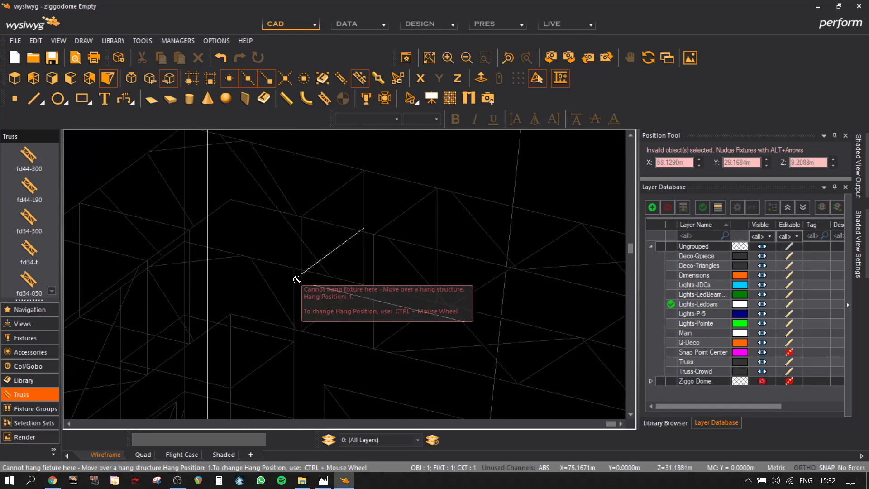
{"action": "scroll", "coordinate": [337, 250], "scroll_direction": "down", "scroll_amount": 3}
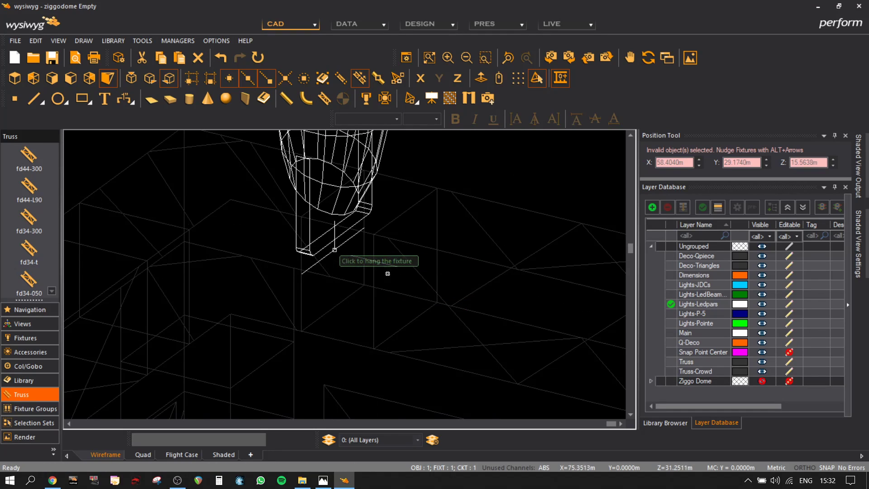
{"action": "left_click", "coordinate": [352, 258]}
Centre the hung CLF Conan on its pipe by distributing it between the pipe's two end points.
{"action": "right_click", "coordinate": [536, 207]}
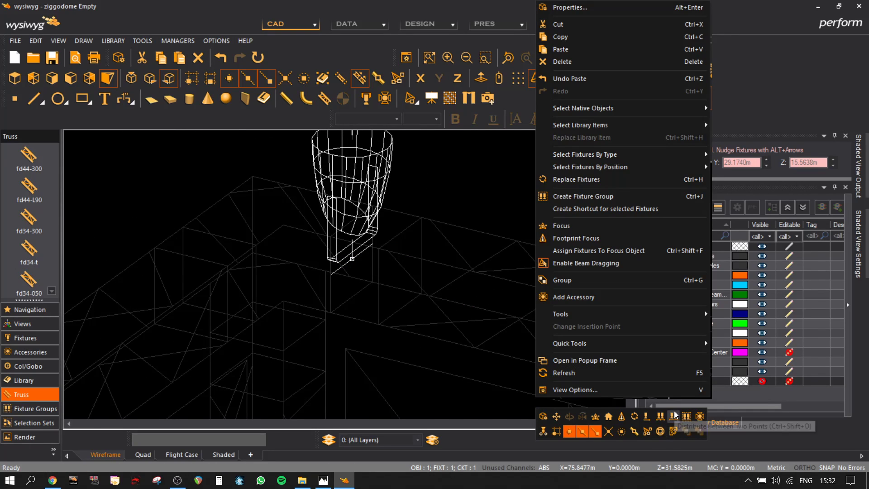
{"action": "left_click", "coordinate": [675, 416]}
{"action": "left_click", "coordinate": [309, 348]}
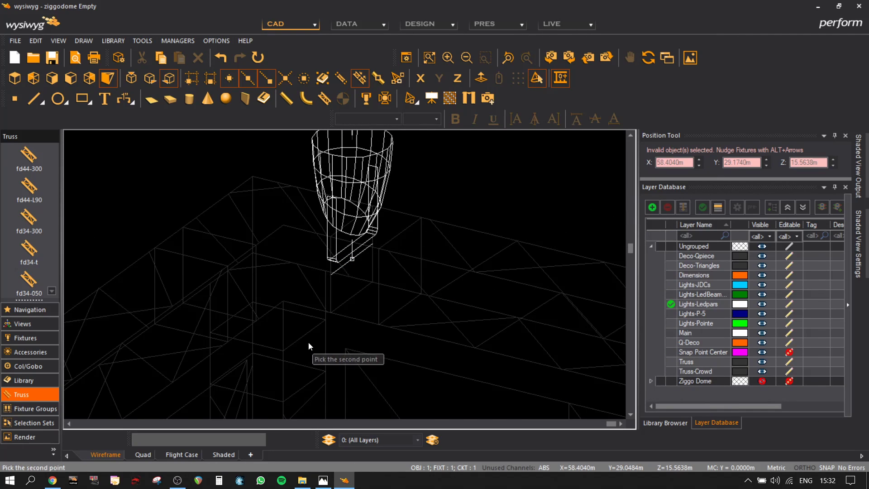
{"action": "left_click", "coordinate": [393, 199]}
Try a spin of 90 on the centred CLF Conan and set its final spin to -90.
{"action": "right_click", "coordinate": [497, 172]}
{"action": "left_click", "coordinate": [572, 7]}
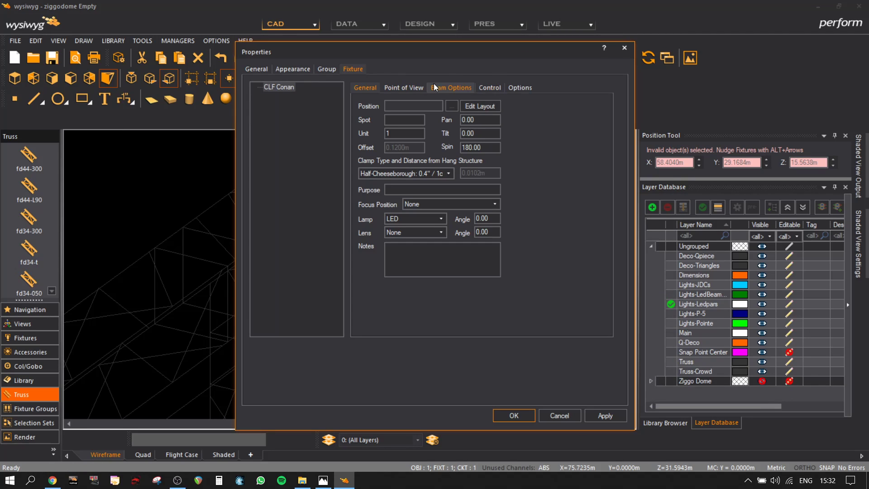
{"action": "left_click_drag", "start_coordinate": [429, 52], "coordinate": [741, 119]}
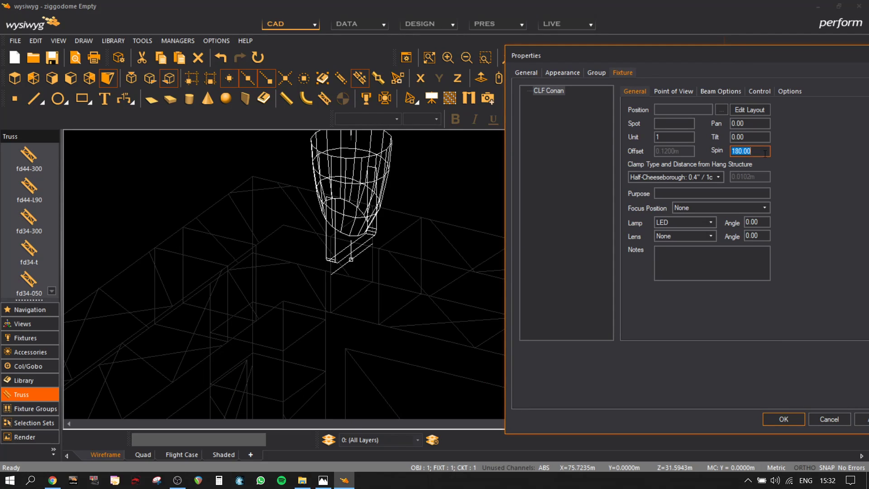
{"action": "left_click", "coordinate": [864, 420]}
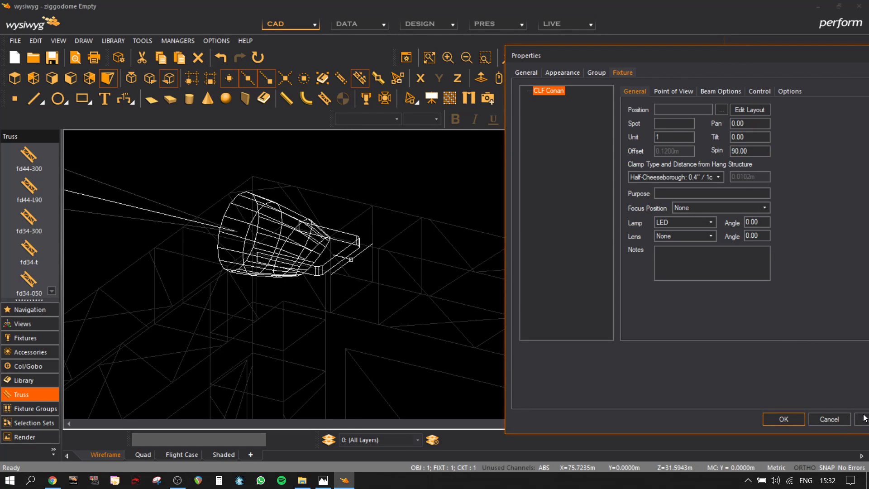
{"action": "type", "text": "-"}
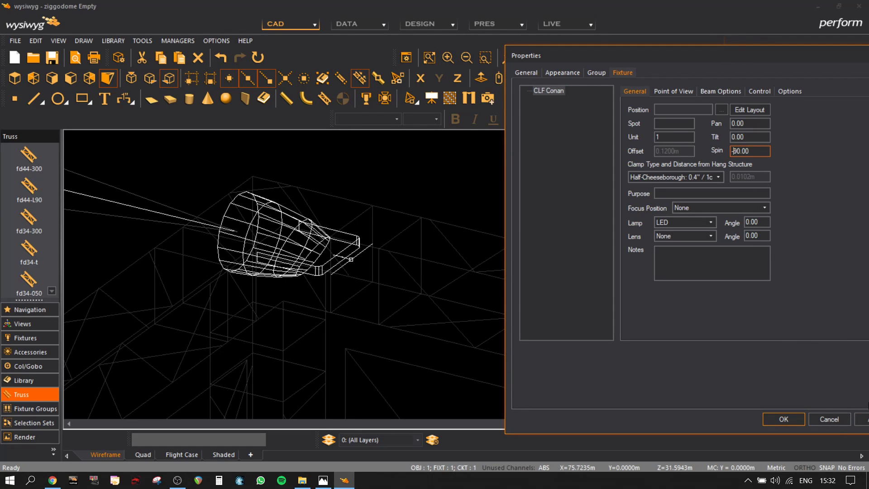
{"action": "left_click", "coordinate": [786, 420]}
Copy the horizontal CLF Conan with its pipe along the X axis to the front crowd truss beam's second post, at X 64.0640 m.
{"action": "scroll", "coordinate": [341, 228], "scroll_direction": "up", "scroll_amount": 4}
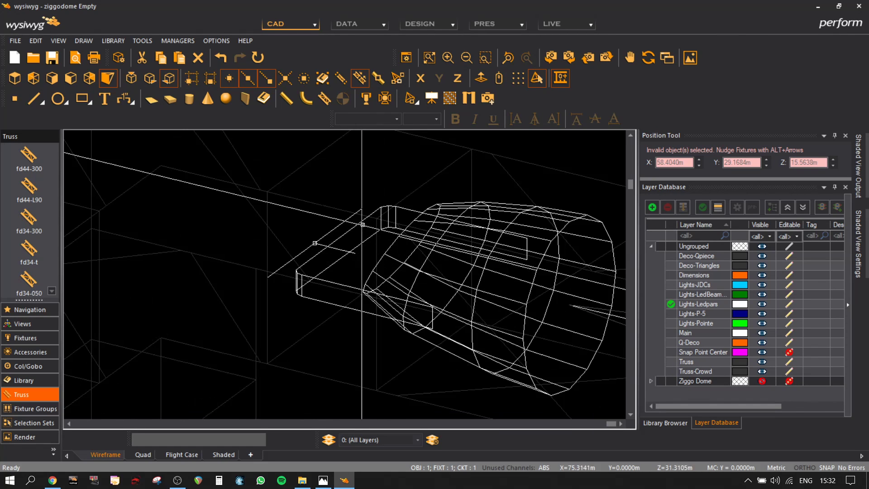
{"action": "left_click", "coordinate": [340, 227], "text": "ctrl"}
{"action": "scroll", "coordinate": [403, 285], "scroll_direction": "down", "scroll_amount": 4}
{"action": "middle_click_drag", "start_coordinate": [584, 257], "coordinate": [419, 193]}
{"action": "scroll", "coordinate": [418, 193], "scroll_direction": "down", "scroll_amount": 2}
{"action": "middle_click_drag", "start_coordinate": [486, 200], "coordinate": [408, 172]}
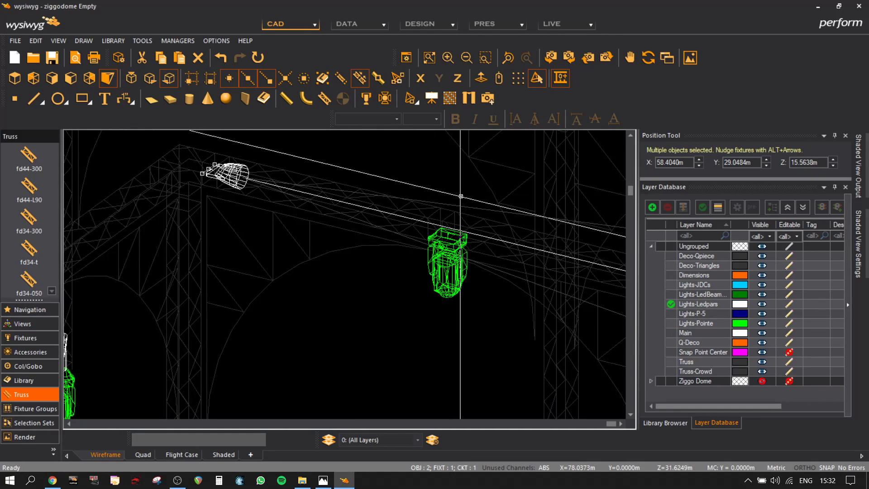
{"action": "middle_click_drag", "start_coordinate": [481, 198], "coordinate": [344, 145]}
{"action": "scroll", "coordinate": [343, 146], "scroll_direction": "down", "scroll_amount": 3}
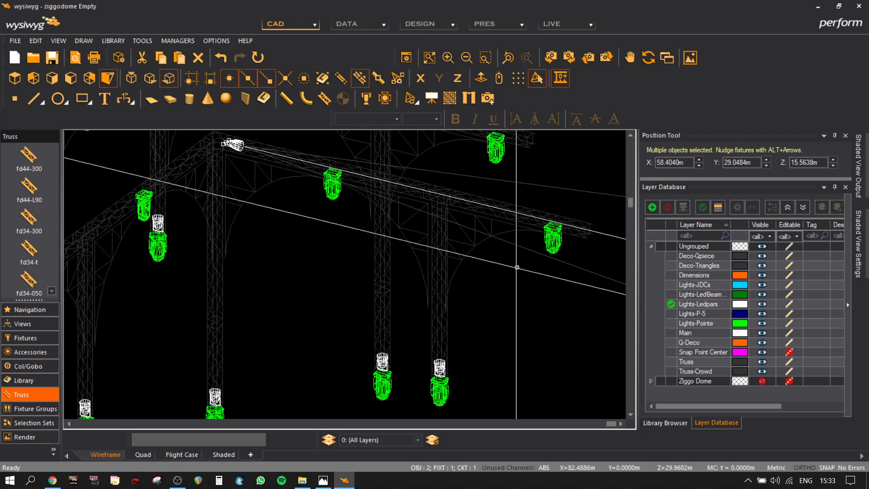
{"action": "key", "text": "ctrl+v"}
{"action": "scroll", "coordinate": [458, 184], "scroll_direction": "up", "scroll_amount": 4}
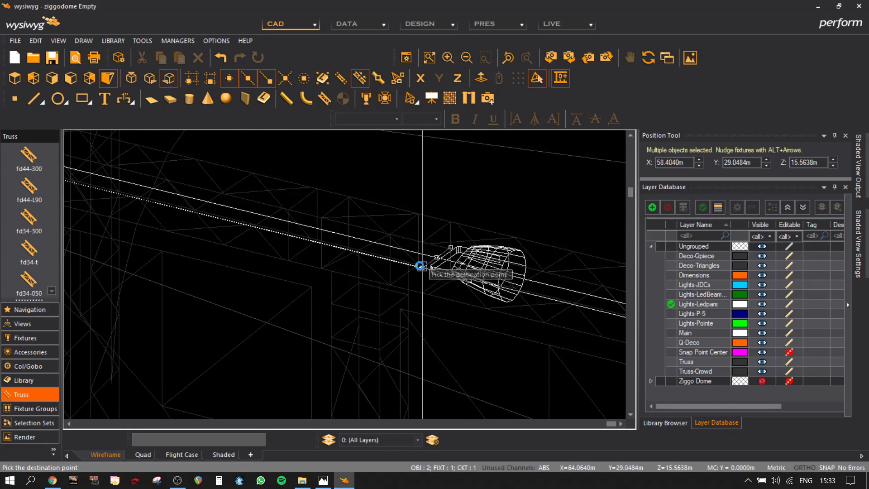
{"action": "left_click", "coordinate": [426, 88]}
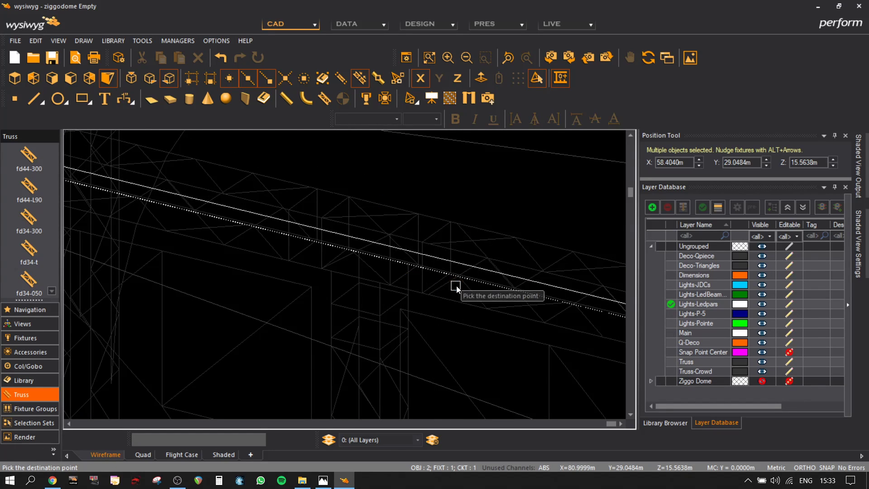
{"action": "left_click", "coordinate": [423, 268]}
Copy the CLF Conan and pipe onto the rear crowd truss beam near its second post, at X 60.6955 m, Y 32.4169 m.
{"action": "scroll", "coordinate": [375, 282], "scroll_direction": "down", "scroll_amount": 5}
{"action": "middle_click_drag", "start_coordinate": [266, 316], "coordinate": [356, 284]}
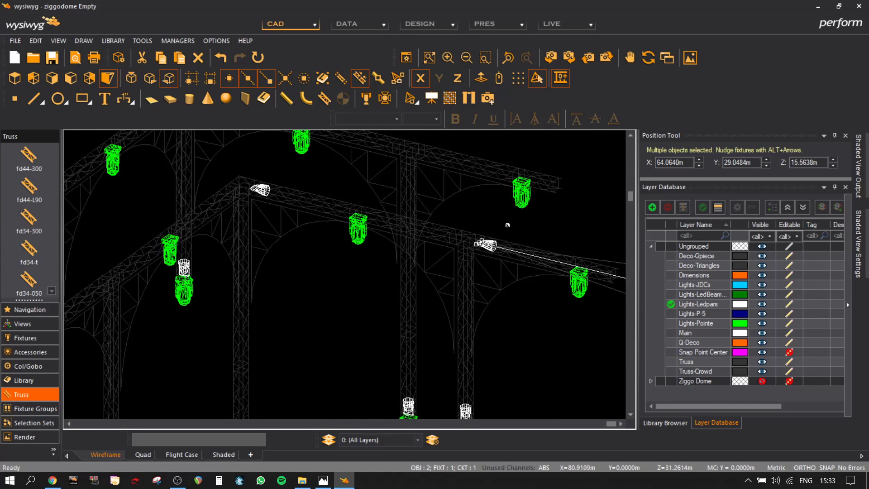
{"action": "key", "text": "ctrl+v"}
{"action": "middle_click_drag", "start_coordinate": [505, 205], "coordinate": [489, 239]}
{"action": "scroll", "coordinate": [419, 188], "scroll_direction": "up", "scroll_amount": 5}
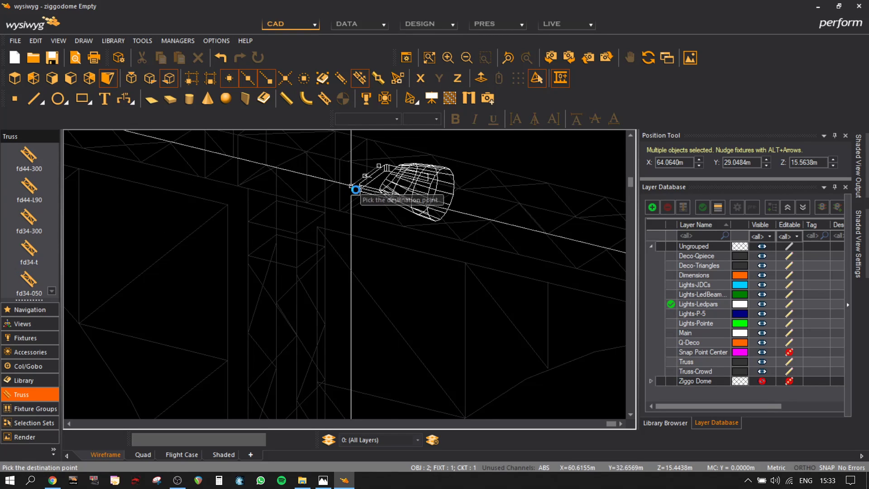
{"action": "left_click", "coordinate": [347, 185]}
Copy the CLF Conan and pipe along the rear crowd truss beam to beside its corner, at X 55.0355 m.
{"action": "scroll", "coordinate": [324, 255], "scroll_direction": "down", "scroll_amount": 5}
{"action": "middle_click_drag", "start_coordinate": [275, 186], "coordinate": [375, 192]}
{"action": "key", "text": "ctrl+v"}
{"action": "scroll", "coordinate": [224, 206], "scroll_direction": "up", "scroll_amount": 6}
{"action": "middle_click_drag", "start_coordinate": [167, 193], "coordinate": [343, 299]}
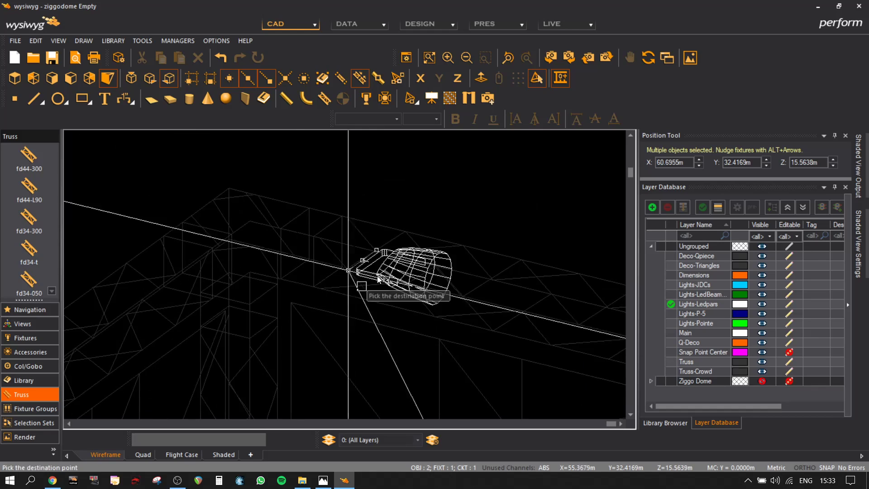
{"action": "left_click", "coordinate": [282, 255]}
In the plan view, rotate both complete crowd trusses with all their fixtures by 45 degrees.
{"action": "scroll", "coordinate": [317, 258], "scroll_direction": "down", "scroll_amount": 5}
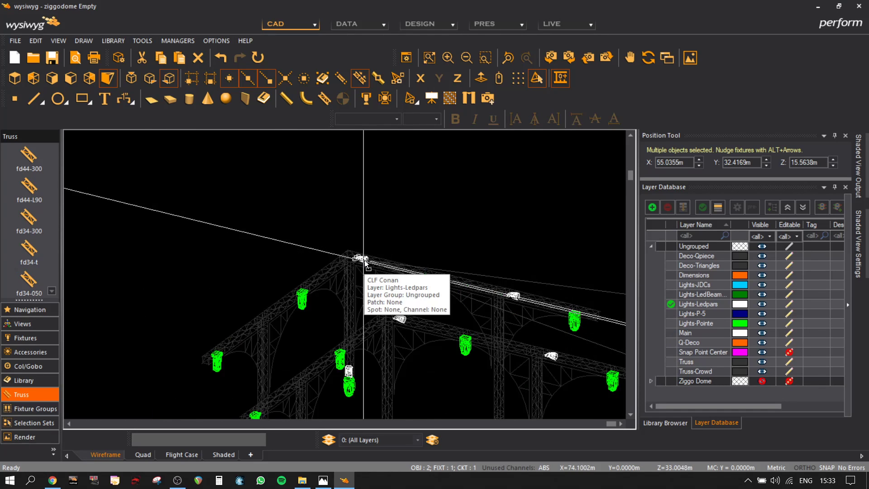
{"action": "middle_click_drag", "start_coordinate": [530, 260], "coordinate": [469, 189]}
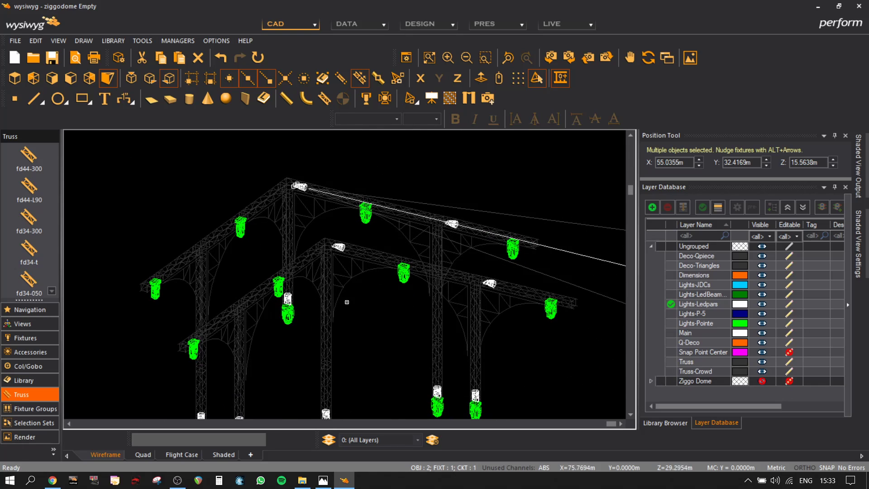
{"action": "scroll", "coordinate": [363, 256], "scroll_direction": "down", "scroll_amount": 3}
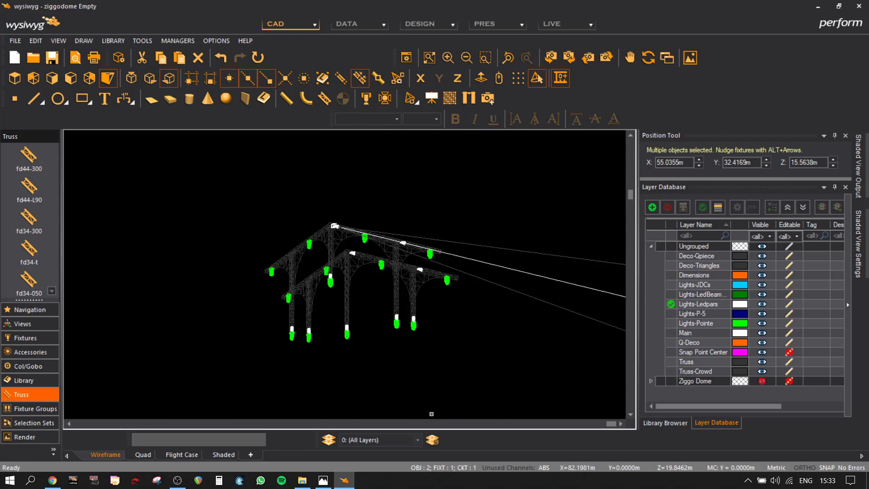
{"action": "scroll", "coordinate": [402, 264], "scroll_direction": "down", "scroll_amount": 5}
{"action": "middle_click_drag", "start_coordinate": [427, 269], "coordinate": [366, 269]}
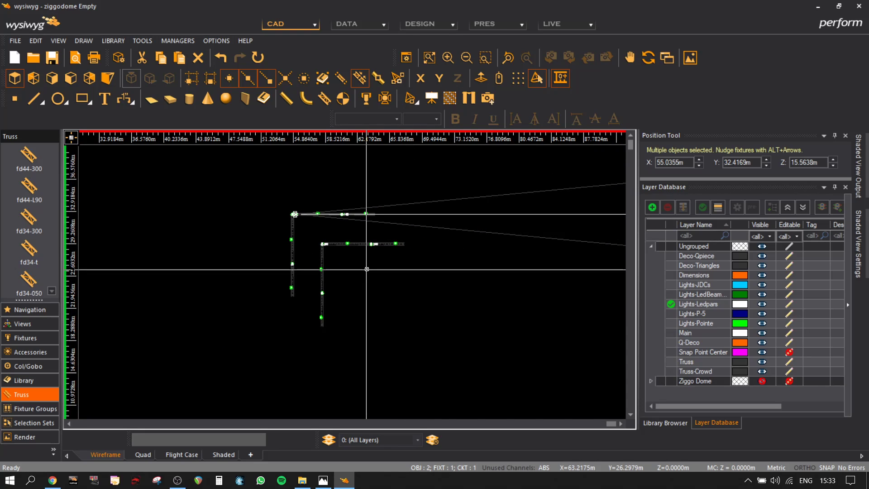
{"action": "left_click", "coordinate": [392, 270]}
{"action": "left_click_drag", "start_coordinate": [500, 366], "coordinate": [243, 166]}
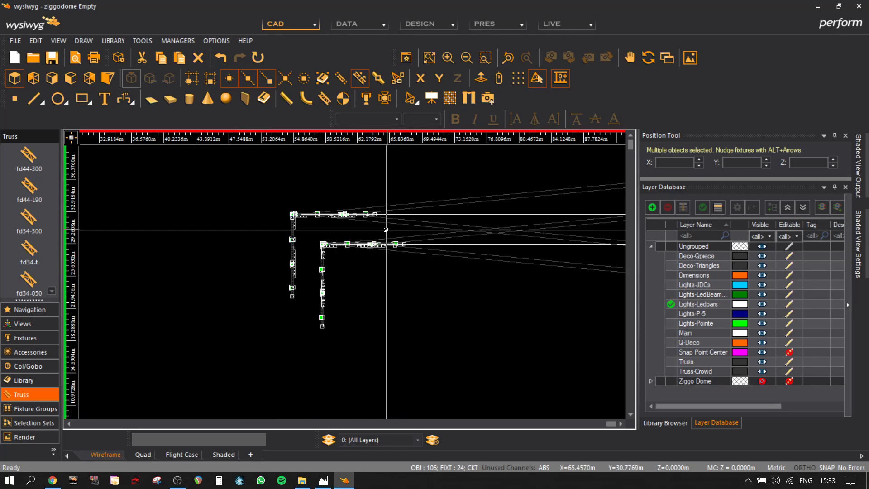
{"action": "key", "text": "ctrl+r"}
{"action": "left_click", "coordinate": [353, 258]}
{"action": "type", "text": "45"}
{"action": "key", "text": "Return"}
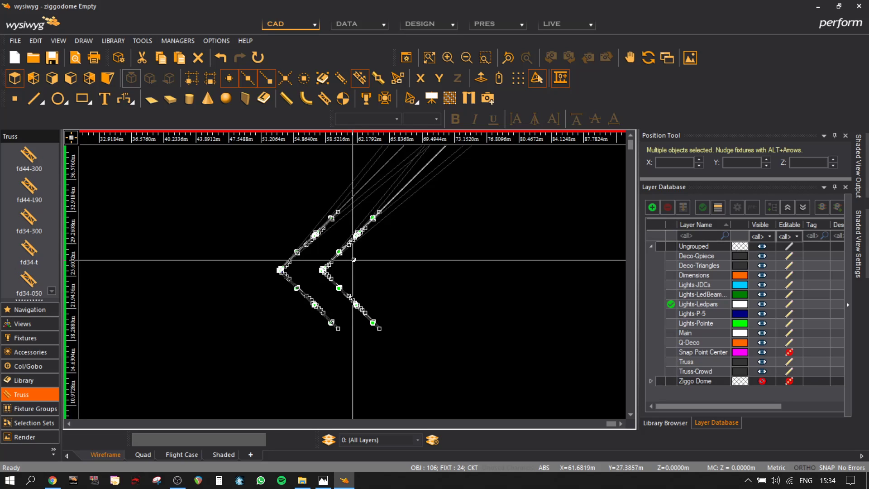
{"action": "key", "text": "Escape"}
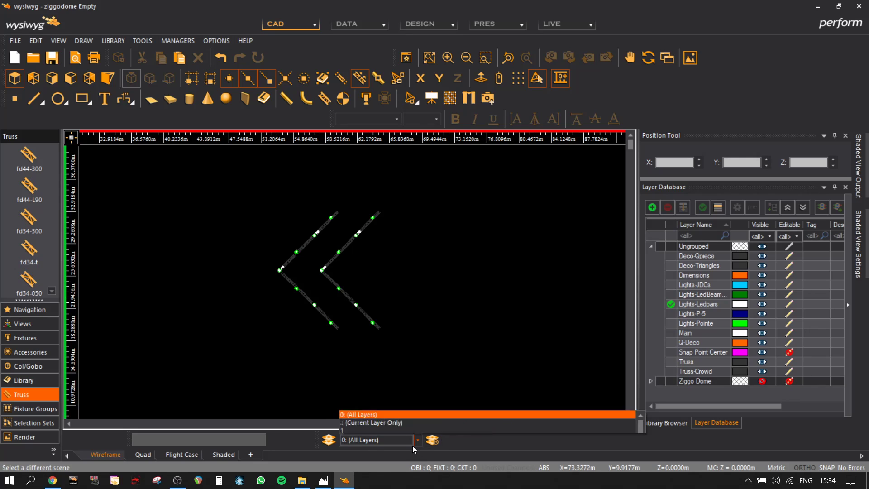
Show only the current layer and select the two horizontal CLF Conans with their pipes on the rear crowd truss.
{"action": "left_click", "coordinate": [417, 441]}
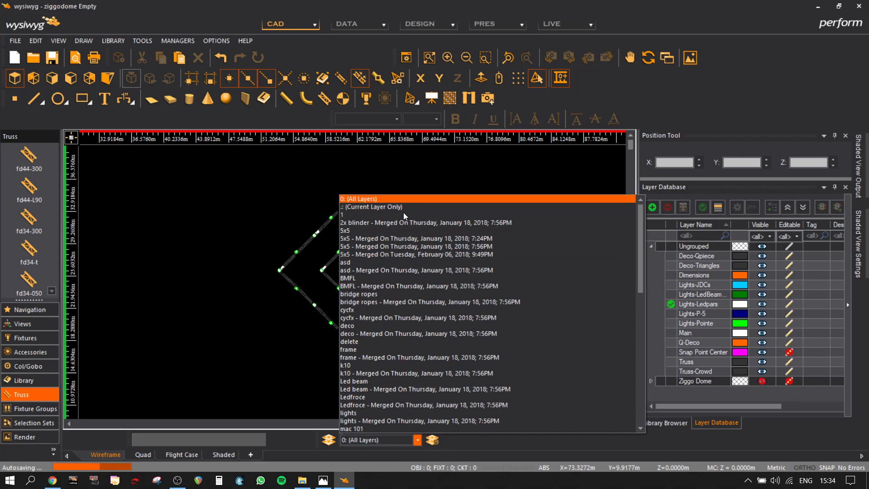
{"action": "left_click", "coordinate": [354, 207]}
{"action": "scroll", "coordinate": [379, 340], "scroll_direction": "up", "scroll_amount": 3}
{"action": "scroll", "coordinate": [213, 290], "scroll_direction": "up", "scroll_amount": 5}
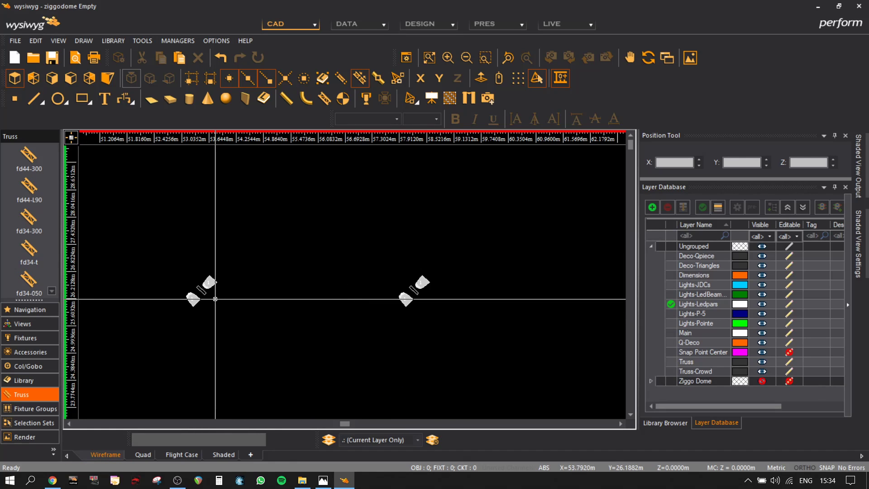
{"action": "left_click_drag", "start_coordinate": [179, 271], "coordinate": [163, 250]}
{"action": "scroll", "coordinate": [341, 264], "scroll_direction": "down", "scroll_amount": 3}
{"action": "middle_click_drag", "start_coordinate": [341, 264], "coordinate": [329, 422]}
{"action": "scroll", "coordinate": [330, 422], "scroll_direction": "down", "scroll_amount": 1}
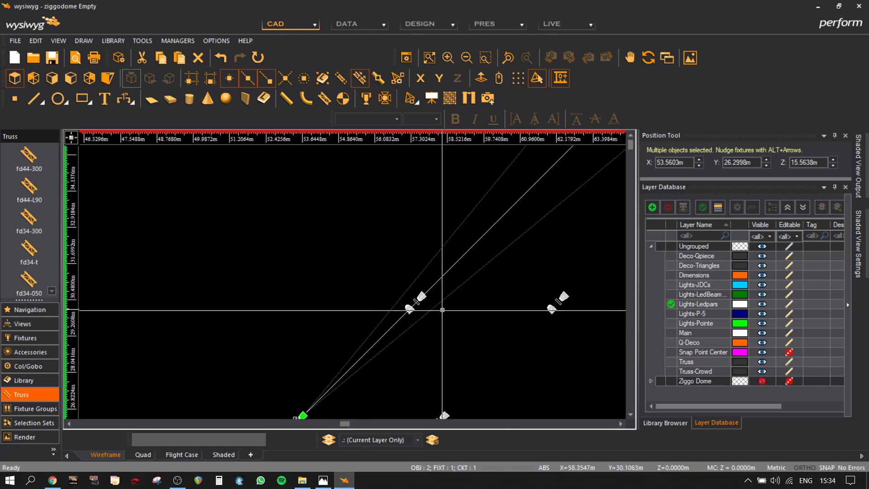
{"action": "scroll", "coordinate": [441, 309], "scroll_direction": "up", "scroll_amount": 3}
{"action": "left_click_drag", "start_coordinate": [382, 294], "coordinate": [362, 270], "text": "shift"}
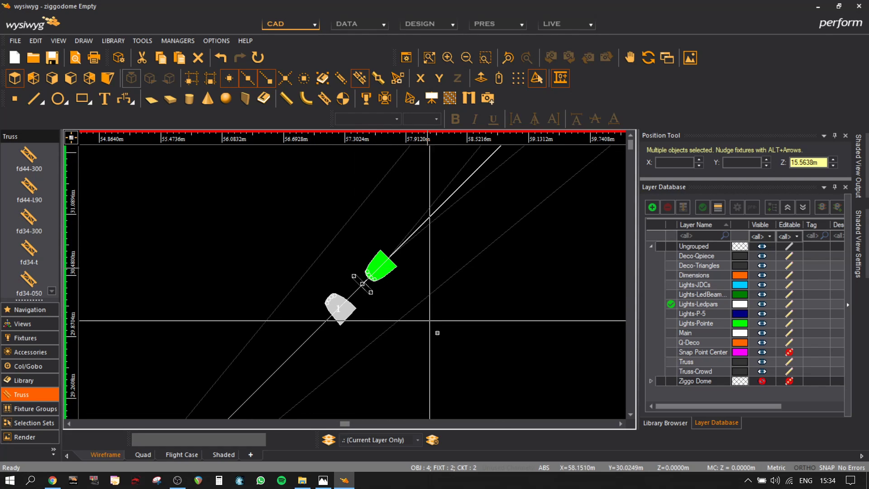
Add the two horizontal CLF Conans and their pipes on the front crowd truss to the selection.
{"action": "middle_click_drag", "start_coordinate": [539, 378], "coordinate": [354, 286]}
{"action": "scroll", "coordinate": [457, 334], "scroll_direction": "down", "scroll_amount": 2}
{"action": "scroll", "coordinate": [458, 258], "scroll_direction": "up", "scroll_amount": 2}
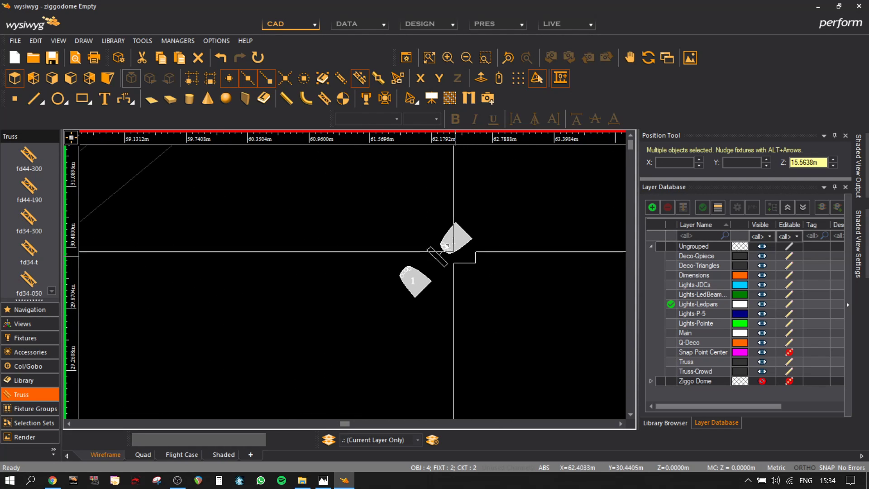
{"action": "left_click_drag", "start_coordinate": [432, 238], "coordinate": [431, 236], "text": "shift"}
{"action": "scroll", "coordinate": [365, 378], "scroll_direction": "up", "scroll_amount": 1}
{"action": "middle_click_drag", "start_coordinate": [365, 378], "coordinate": [365, 200]}
{"action": "scroll", "coordinate": [342, 254], "scroll_direction": "down", "scroll_amount": 3}
{"action": "scroll", "coordinate": [219, 357], "scroll_direction": "up", "scroll_amount": 3}
{"action": "middle_click_drag", "start_coordinate": [217, 402], "coordinate": [320, 290]}
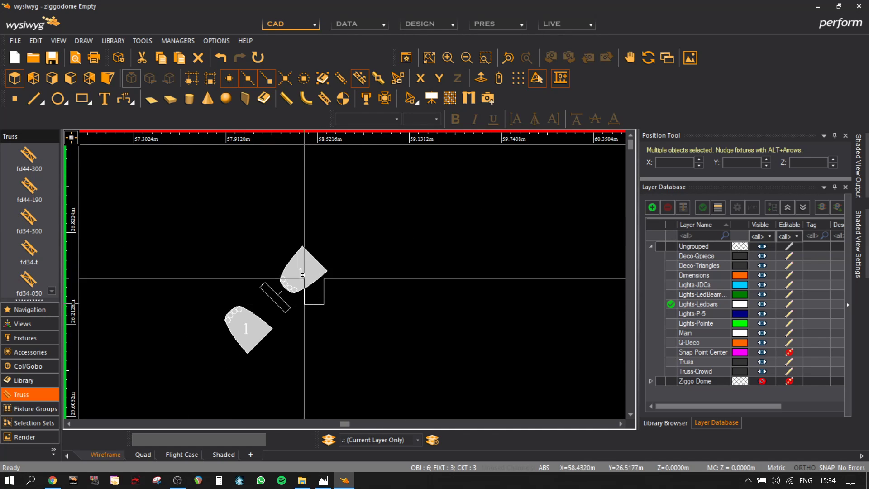
{"action": "left_click_drag", "start_coordinate": [272, 267], "coordinate": [270, 265], "text": "shift"}
Mirror the four selected CLF Conans and pipes about an X-direction axis through the rear truss's corner CLF Conan, keeping the originals.
{"action": "scroll", "coordinate": [352, 357], "scroll_direction": "down", "scroll_amount": 3}
{"action": "middle_click_drag", "start_coordinate": [379, 387], "coordinate": [371, 248]}
{"action": "scroll", "coordinate": [372, 280], "scroll_direction": "down", "scroll_amount": 2}
{"action": "scroll", "coordinate": [314, 312], "scroll_direction": "up", "scroll_amount": 2}
{"action": "scroll", "coordinate": [313, 312], "scroll_direction": "down", "scroll_amount": 4}
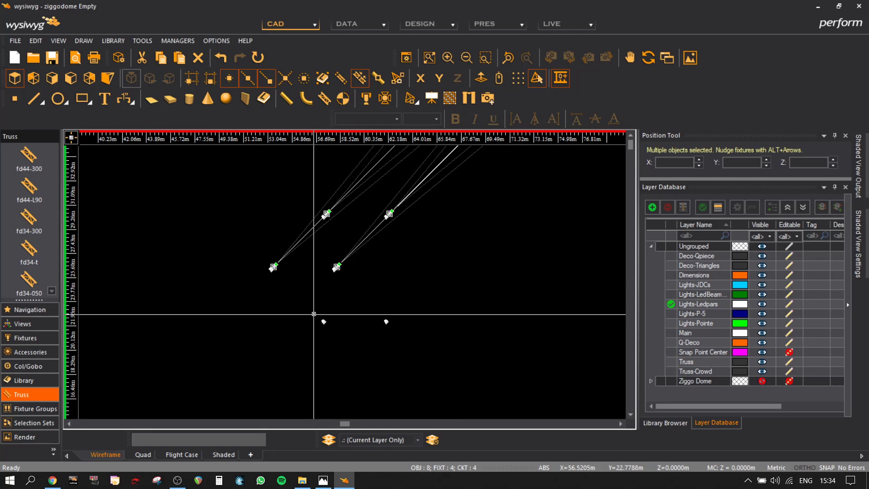
{"action": "scroll", "coordinate": [274, 276], "scroll_direction": "up", "scroll_amount": 8}
{"action": "scroll", "coordinate": [275, 277], "scroll_direction": "up", "scroll_amount": 6}
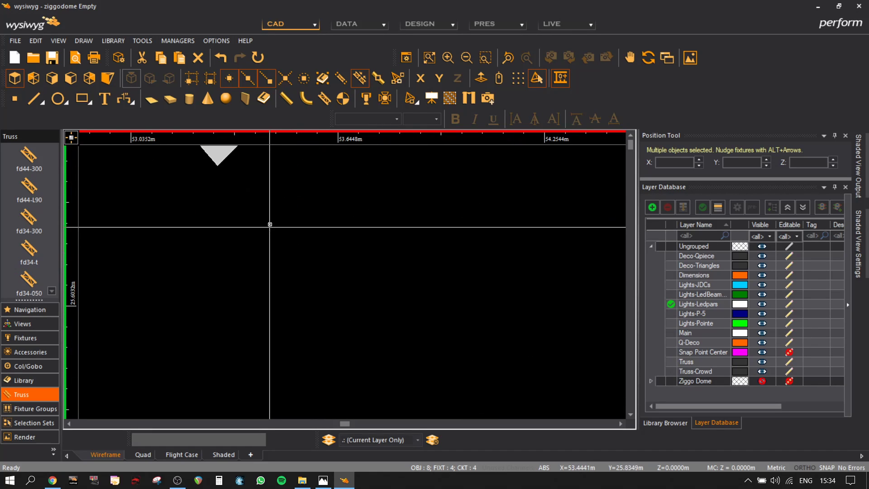
{"action": "key", "text": "ctrl+m"}
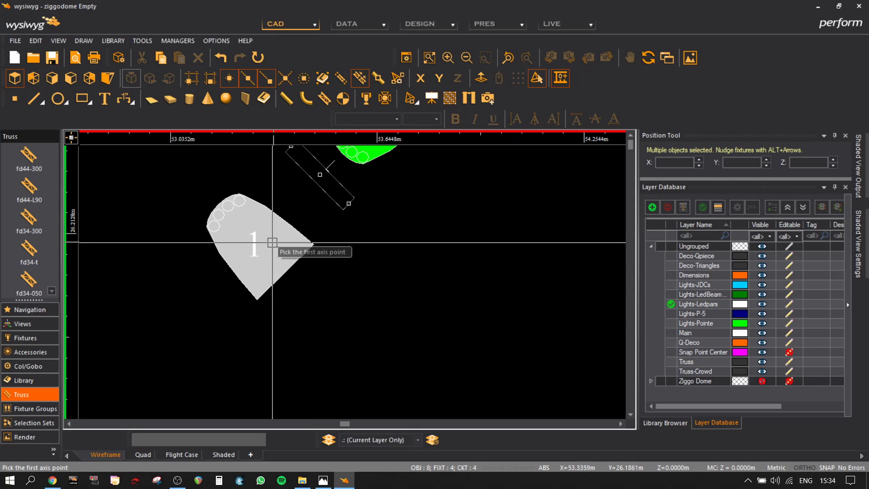
{"action": "left_click", "coordinate": [254, 241]}
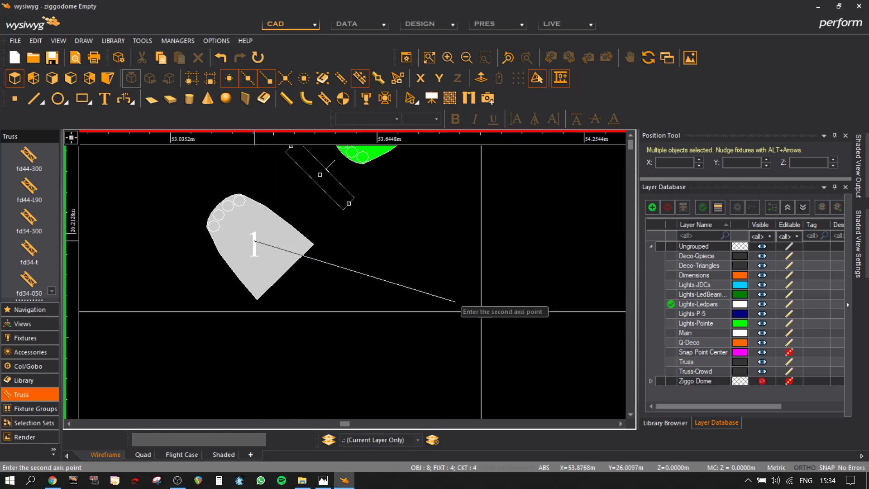
{"action": "left_click", "coordinate": [420, 78]}
{"action": "left_click", "coordinate": [492, 330]}
{"action": "scroll", "coordinate": [523, 336], "scroll_direction": "down", "scroll_amount": 10}
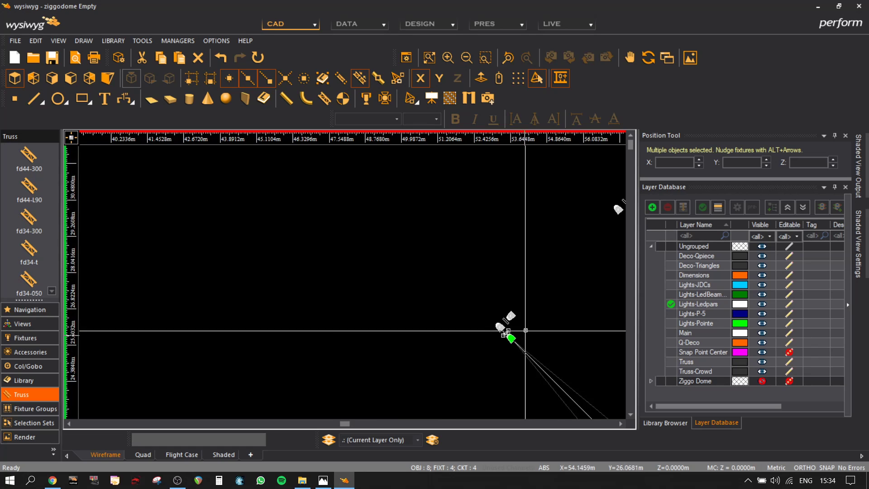
Show all layers again and select both crowd trusses with all their fixtures for the shaded view.
{"action": "middle_click_drag", "start_coordinate": [524, 332], "coordinate": [358, 241]}
{"action": "left_click", "coordinate": [410, 303]}
{"action": "left_click", "coordinate": [400, 438]}
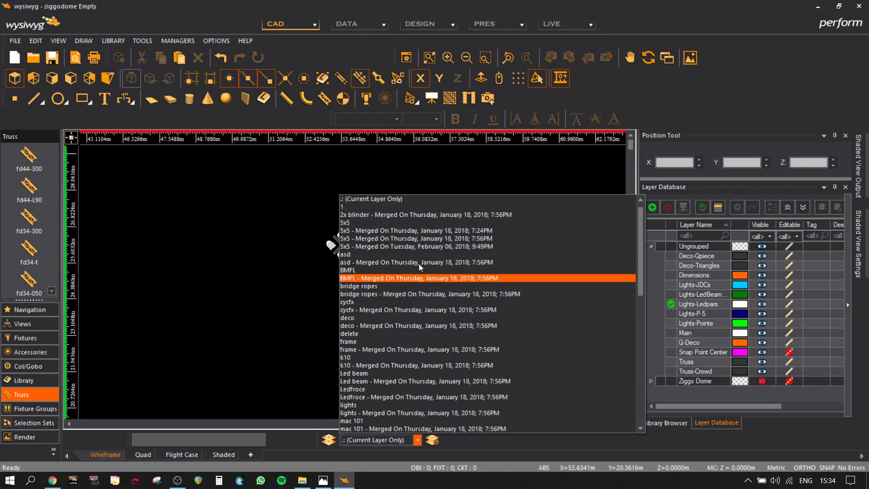
{"action": "left_click", "coordinate": [407, 203]}
{"action": "scroll", "coordinate": [384, 329], "scroll_direction": "down", "scroll_amount": 6}
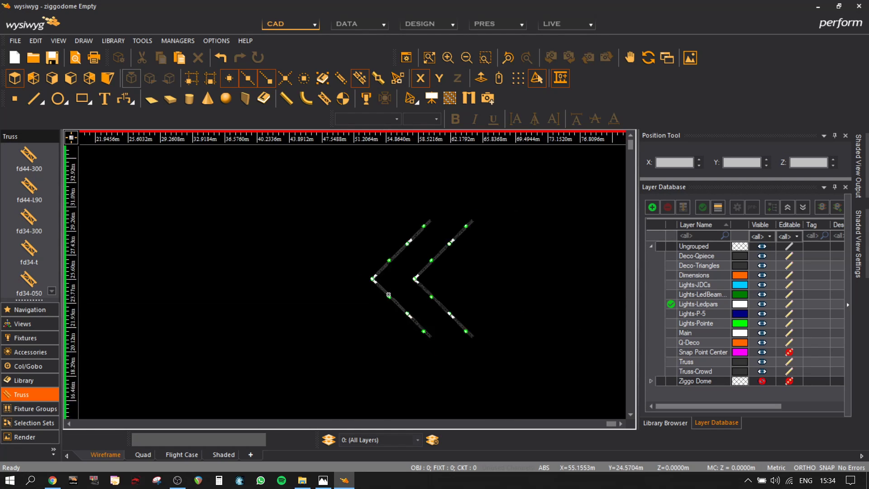
{"action": "left_click_drag", "start_coordinate": [495, 360], "coordinate": [301, 223]}
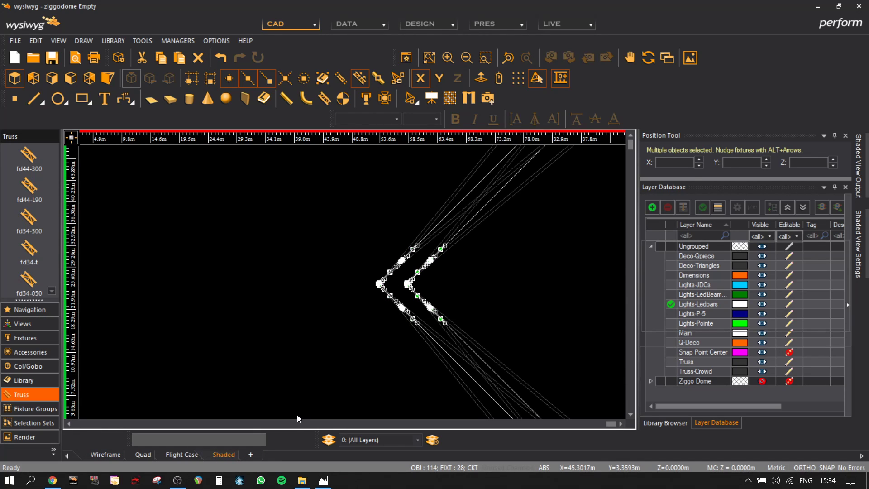
{"action": "mouse_move", "coordinate": [305, 319]}
{"action": "left_mouse_down"}
{"action": "mouse_move", "coordinate": [550, 197]}
{"action": "mouse_move", "coordinate": [583, 271]}
{"action": "mouse_move", "coordinate": [427, 237]}
{"action": "mouse_move", "coordinate": [284, 267]}
{"action": "mouse_move", "coordinate": [213, 246]}
{"action": "mouse_move", "coordinate": [164, 257]}
{"action": "mouse_move", "coordinate": [122, 236]}
{"action": "mouse_move", "coordinate": [120, 222]}
{"action": "mouse_move", "coordinate": [487, 313]}
{"action": "mouse_move", "coordinate": [318, 379]}
{"action": "left_mouse_up"}
Set the beam intensity multiplier of the selected CLF Conans to 0.0 in their beam options and apply it.
{"action": "right_click", "coordinate": [481, 192]}
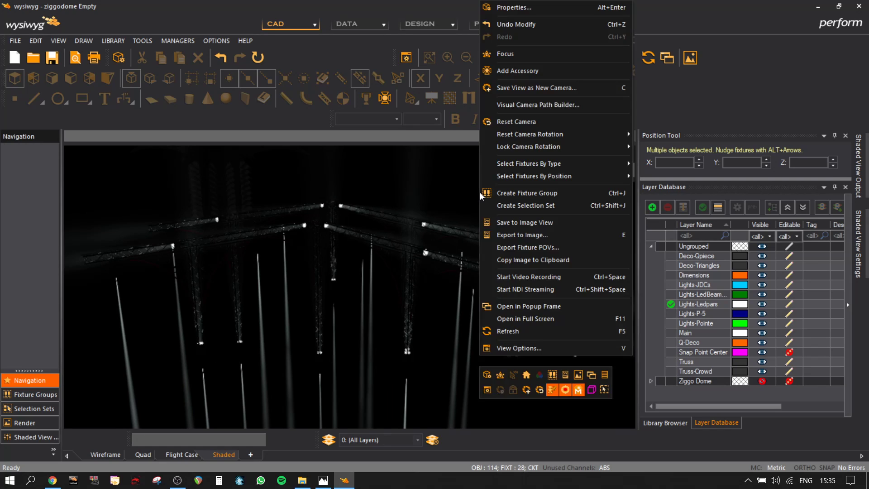
{"action": "left_click", "coordinate": [542, 14]}
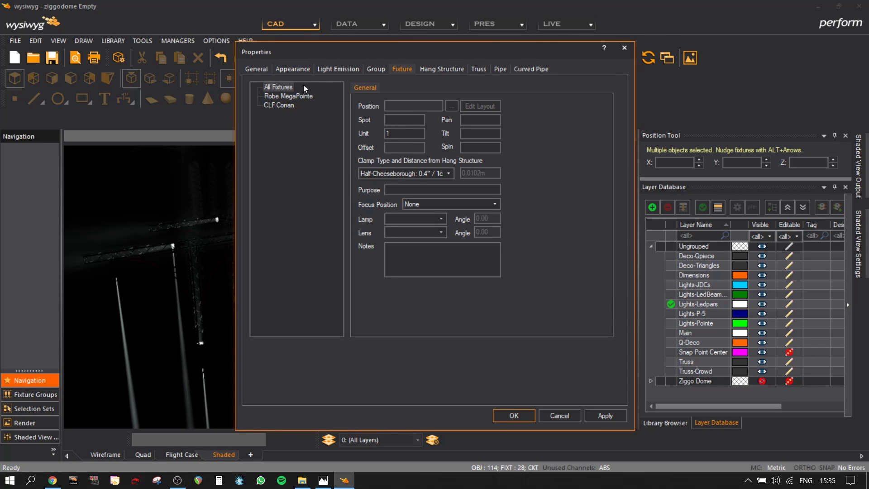
{"action": "left_click", "coordinate": [279, 105]}
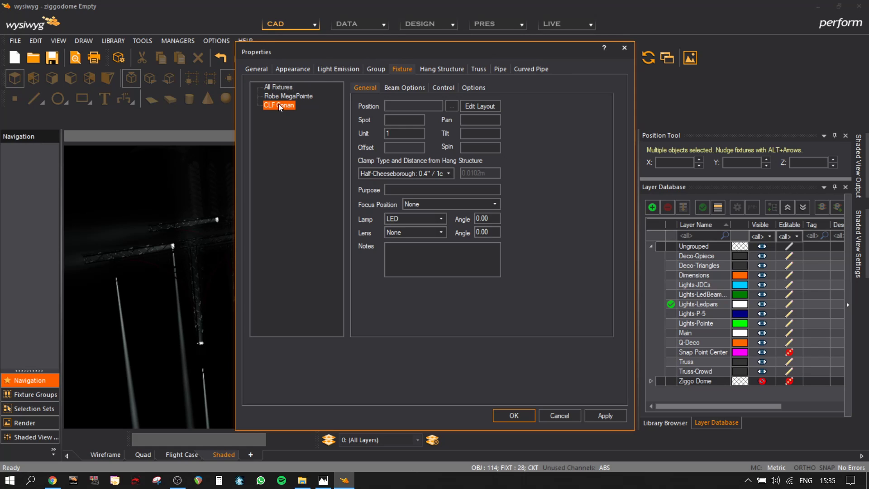
{"action": "left_click", "coordinate": [412, 90]}
{"action": "left_click_drag", "start_coordinate": [460, 160], "coordinate": [402, 160]}
{"action": "left_click_drag", "start_coordinate": [412, 48], "coordinate": [552, 37]}
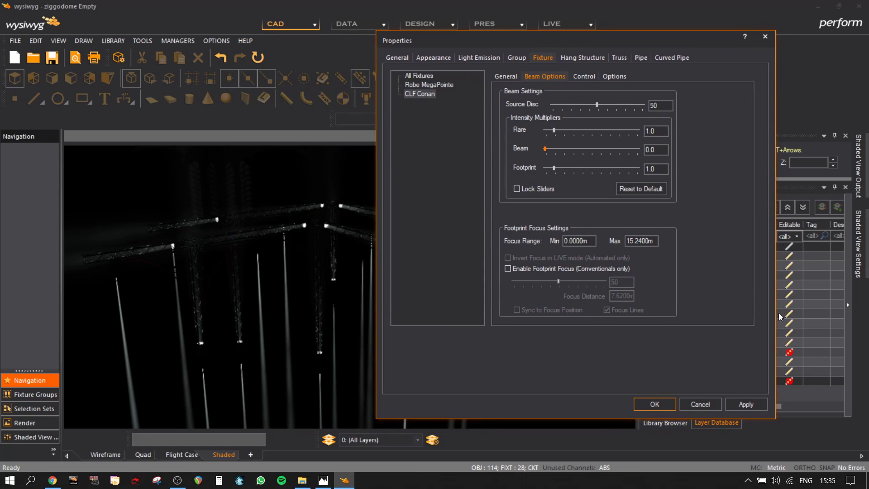
{"action": "left_click", "coordinate": [751, 403]}
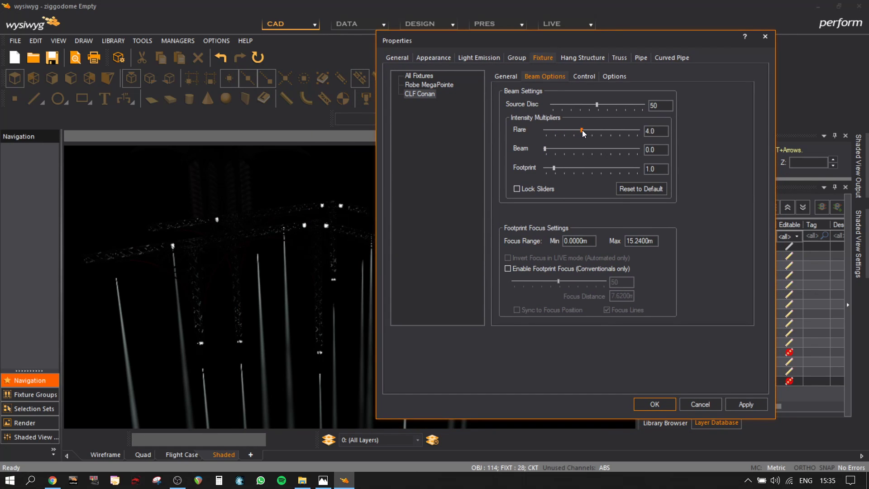
Raise the CLF Conans' flare intensity multiplier to 5.1 and footprint multiplier to 5.2, and apply both.
{"action": "left_click", "coordinate": [750, 403]}
{"action": "left_click", "coordinate": [746, 404]}
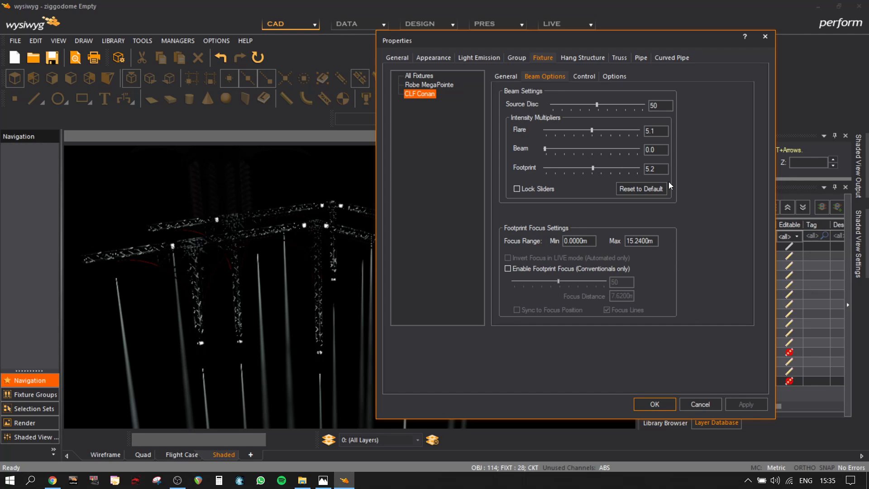
Set the CLF Conans' footprint multiplier to 6 and flare multiplier to 1, apply both, and inspect the trusses in shaded view.
{"action": "double_click", "coordinate": [663, 170]}
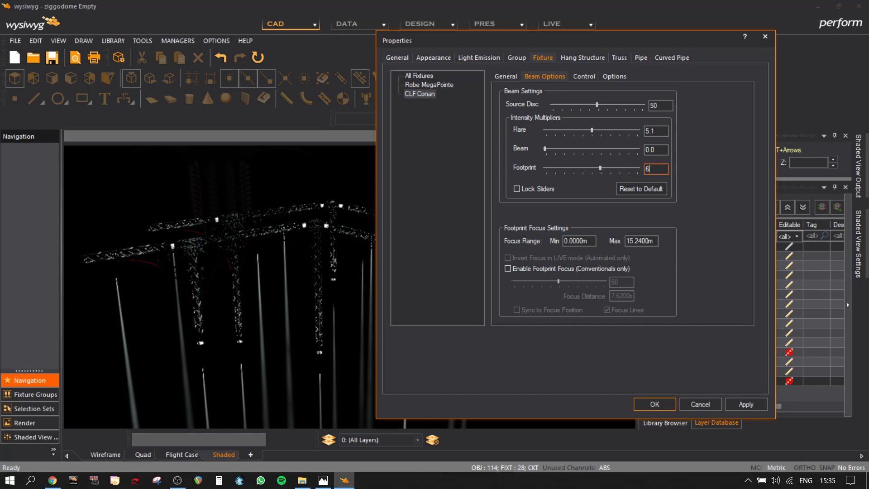
{"action": "double_click", "coordinate": [656, 130]}
{"action": "type", "text": "1"}
{"action": "key", "text": "Return"}
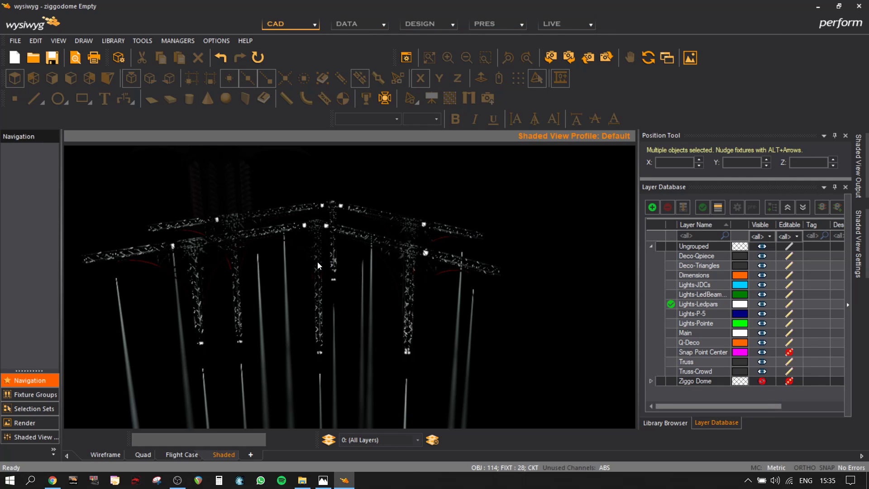
{"action": "mouse_move", "coordinate": [334, 301]}
{"action": "left_mouse_down"}
{"action": "mouse_move", "coordinate": [363, 301]}
{"action": "mouse_move", "coordinate": [470, 263]}
{"action": "mouse_move", "coordinate": [554, 182]}
{"action": "left_mouse_up"}
{"action": "mouse_move", "coordinate": [442, 295]}
{"action": "left_mouse_down"}
{"action": "mouse_move", "coordinate": [541, 229]}
{"action": "mouse_move", "coordinate": [557, 268]}
{"action": "mouse_move", "coordinate": [442, 272]}
{"action": "mouse_move", "coordinate": [412, 208]}
{"action": "mouse_move", "coordinate": [541, 248]}
{"action": "mouse_move", "coordinate": [569, 270]}
{"action": "mouse_move", "coordinate": [421, 258]}
{"action": "mouse_move", "coordinate": [534, 219]}
{"action": "mouse_move", "coordinate": [536, 209]}
{"action": "mouse_move", "coordinate": [368, 278]}
{"action": "mouse_move", "coordinate": [287, 291]}
{"action": "mouse_move", "coordinate": [224, 271]}
{"action": "left_mouse_up"}
Rotate both crowd trusses with all their fixtures 45 degrees counterclockwise about the inner truss's corner in the wireframe plan view.
{"action": "left_click", "coordinate": [105, 456]}
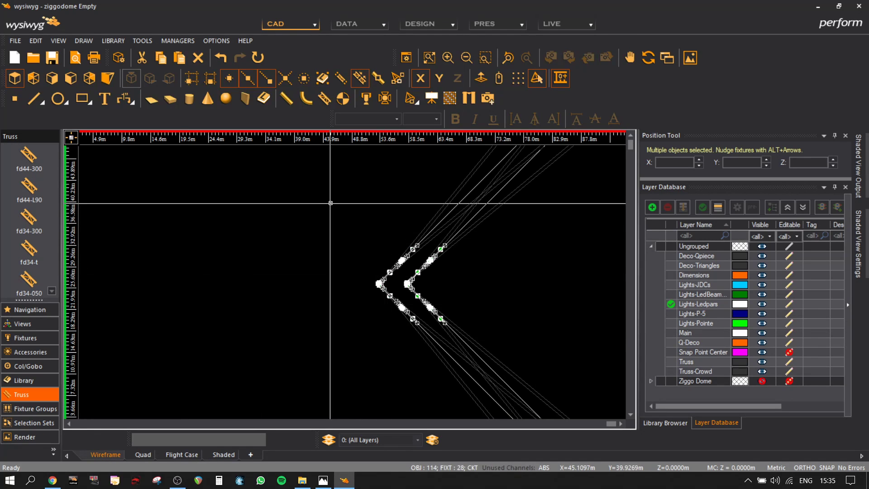
{"action": "left_click_drag", "start_coordinate": [520, 349], "coordinate": [305, 120]}
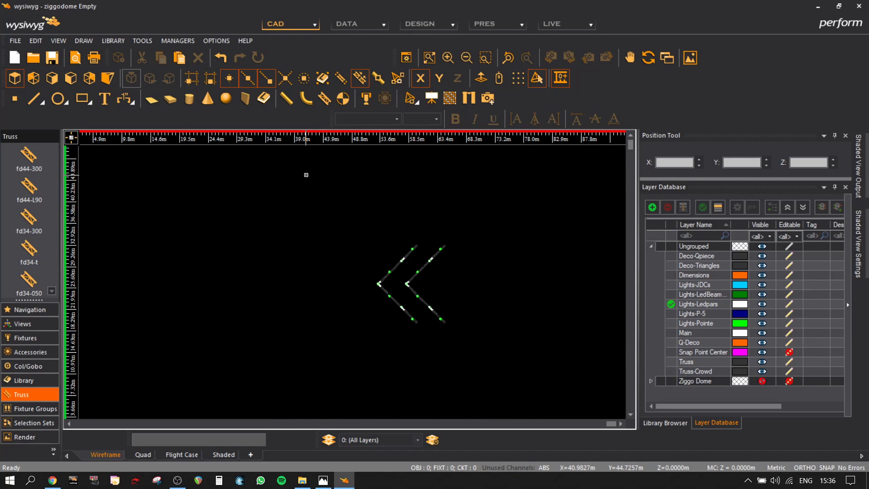
{"action": "key", "text": "ctrl+r"}
{"action": "left_click", "coordinate": [411, 286]}
{"action": "type", "text": "45"}
{"action": "key", "text": "Return"}
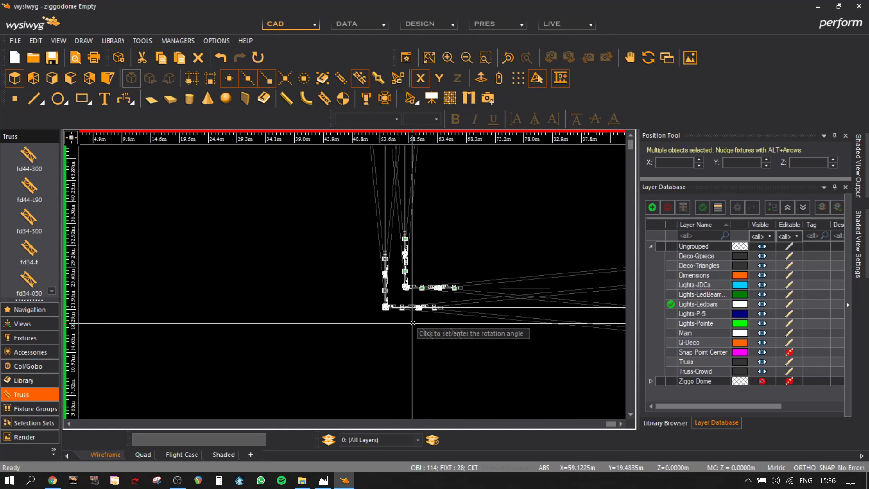
{"action": "left_click", "coordinate": [466, 215]}
Move the inner crowd truss and its fixtures 0.5 m down along Z in the front wireframe view.
{"action": "scroll", "coordinate": [443, 284], "scroll_direction": "up", "scroll_amount": 2}
{"action": "left_click_drag", "start_coordinate": [533, 303], "coordinate": [338, 154]}
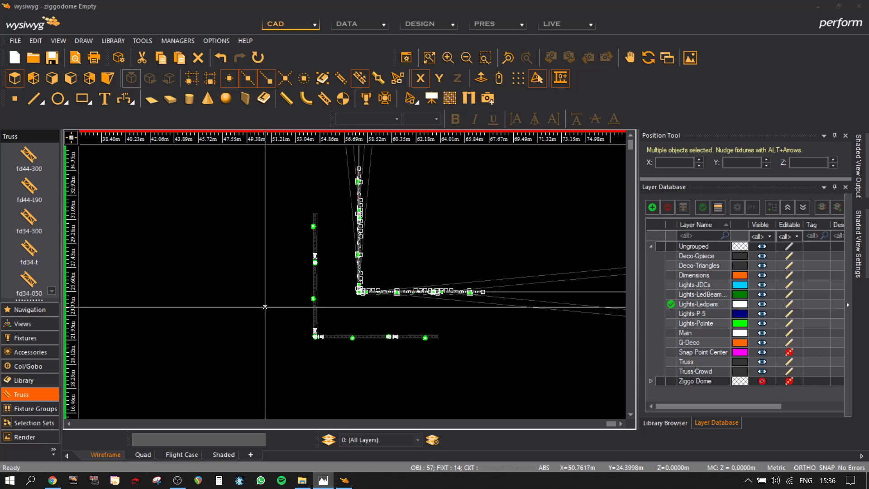
{"action": "left_click", "coordinate": [70, 77]}
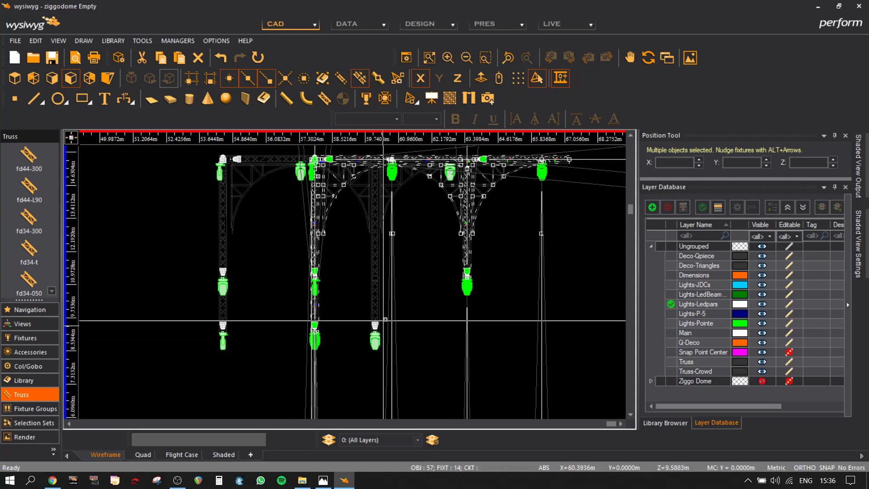
{"action": "middle_click_drag", "start_coordinate": [415, 235], "coordinate": [395, 283]}
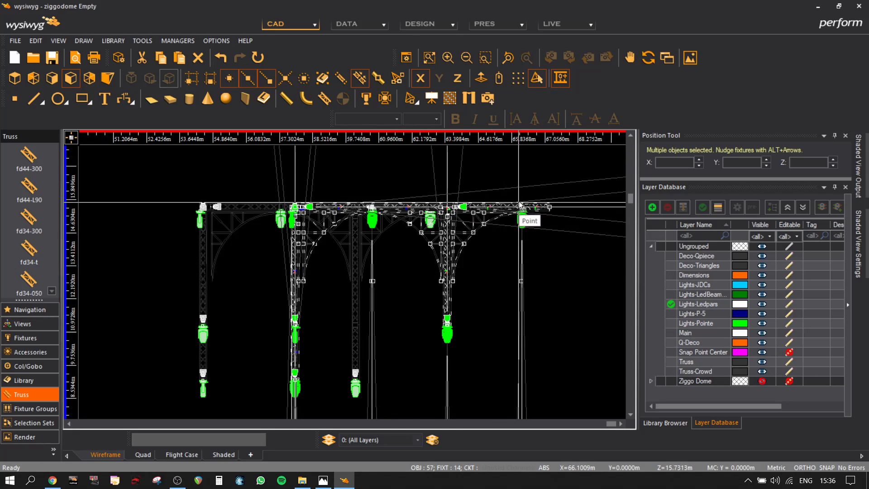
{"action": "key", "text": "m"}
{"action": "left_click", "coordinate": [501, 204]}
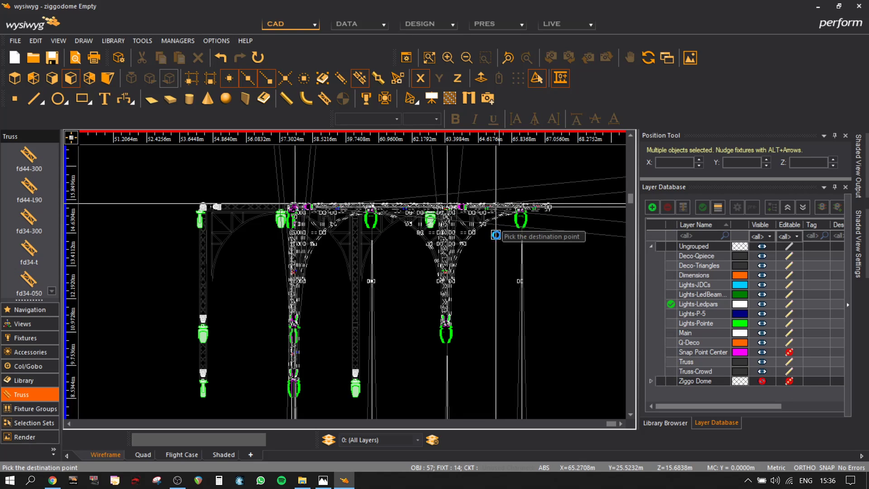
{"action": "left_click", "coordinate": [458, 85]}
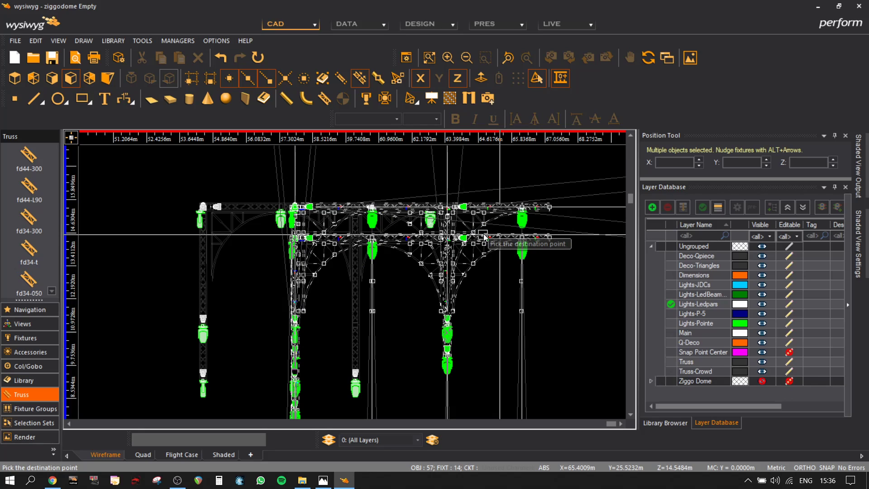
{"action": "type", "text": "."}
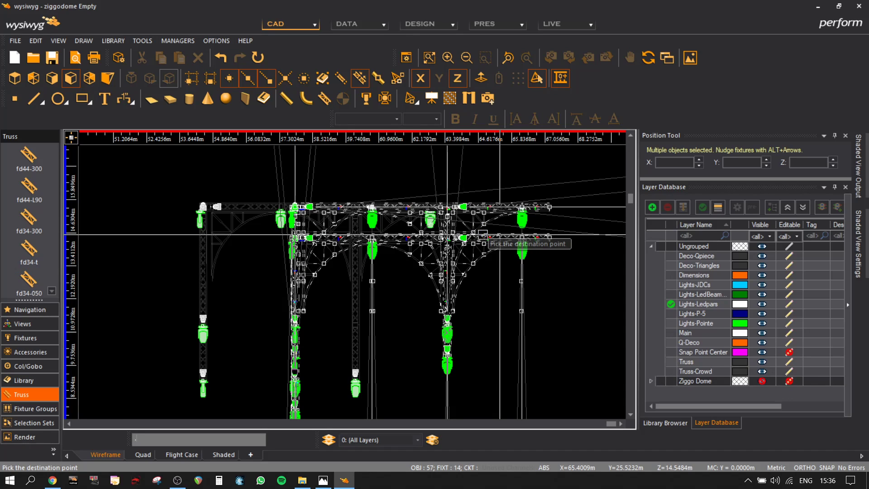
{"action": "type", "text": "5"}
{"action": "key", "text": "Return"}
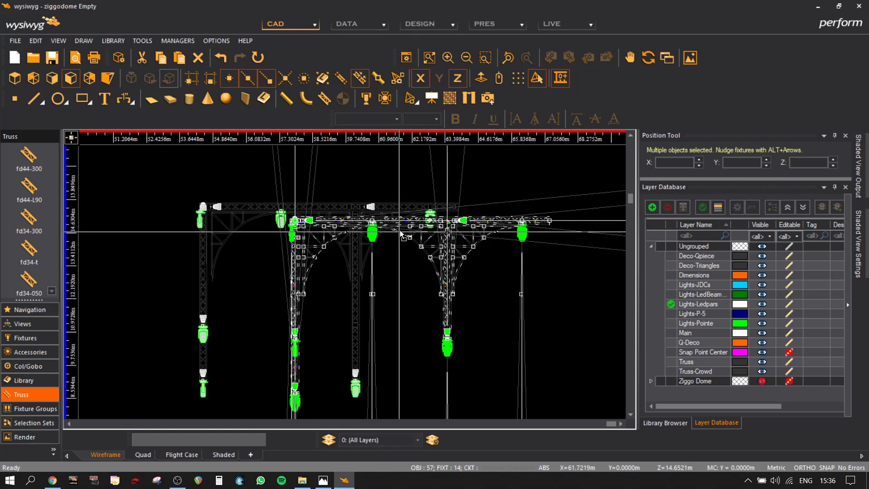
Lower the same inner truss and its fixtures a further 0.5 m along Z, and clear the selection.
{"action": "key", "text": "ctrl+m"}
{"action": "left_click", "coordinate": [537, 218]}
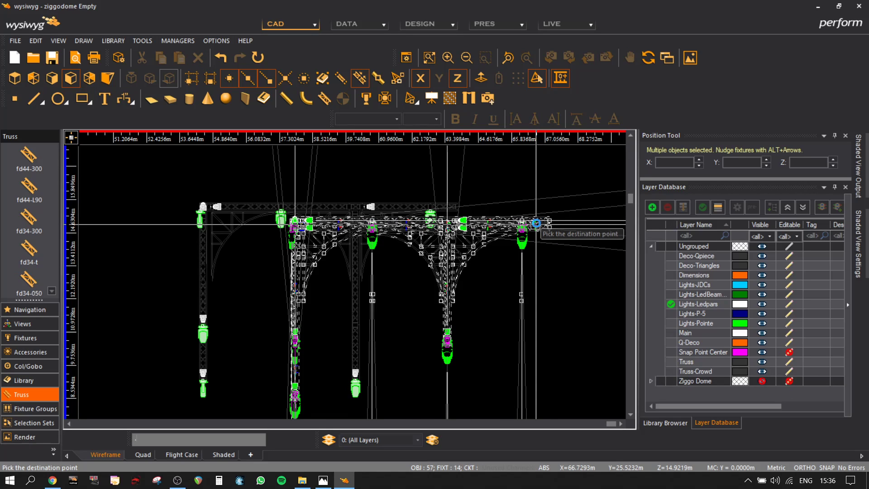
{"action": "key", "text": "Return"}
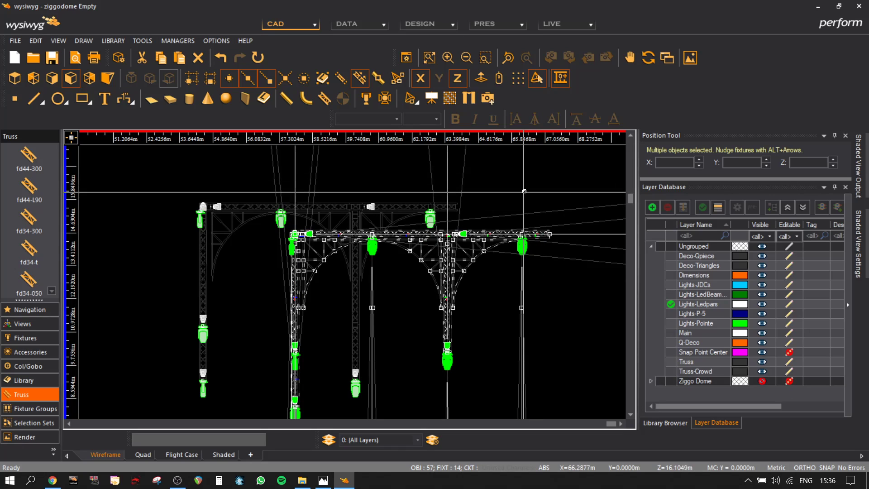
{"action": "left_click", "coordinate": [523, 169]}
Move both crowd trusses with their fixtures along X so the inner truss's outer end aligns with the circular truss's centre point.
{"action": "scroll", "coordinate": [472, 319], "scroll_direction": "down", "scroll_amount": 2}
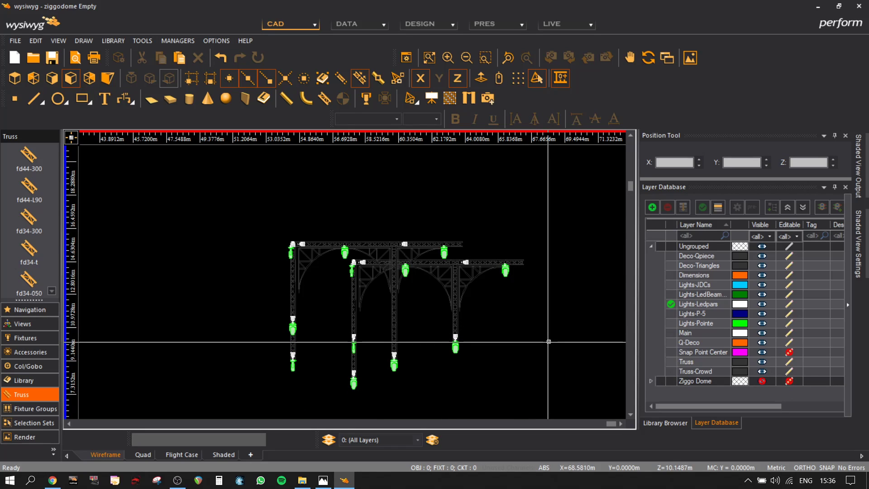
{"action": "middle_click_drag", "start_coordinate": [549, 341], "coordinate": [519, 252]}
{"action": "scroll", "coordinate": [552, 332], "scroll_direction": "down", "scroll_amount": 2}
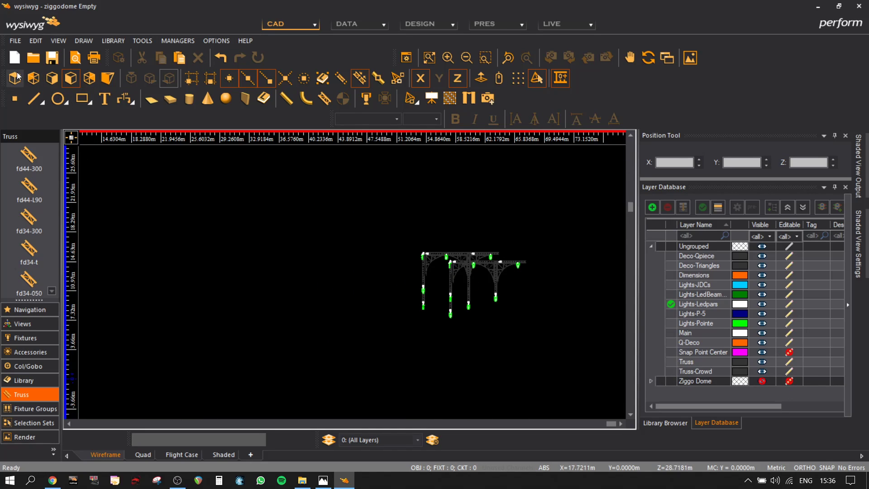
{"action": "scroll", "coordinate": [417, 343], "scroll_direction": "down", "scroll_amount": 2}
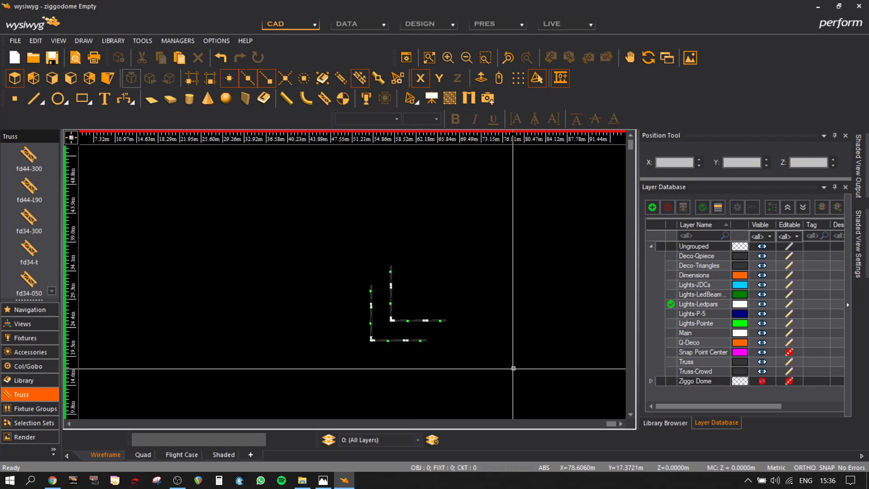
{"action": "left_click_drag", "start_coordinate": [470, 334], "coordinate": [284, 186]}
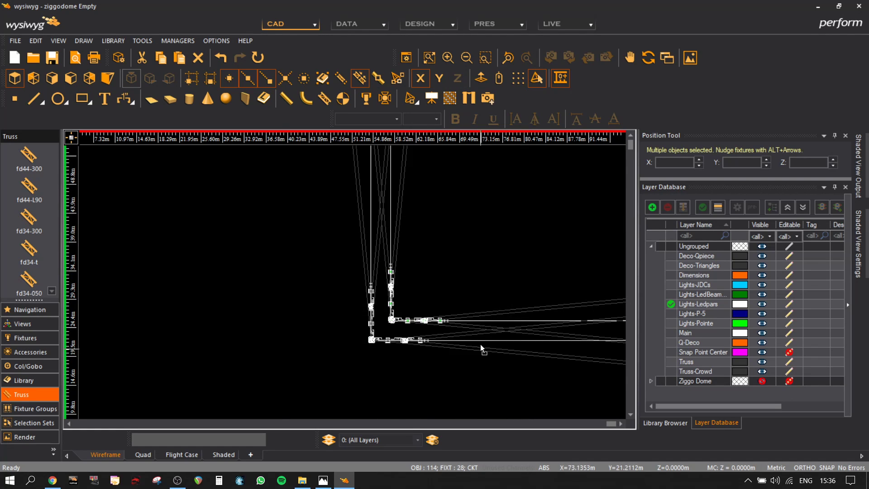
{"action": "scroll", "coordinate": [479, 344], "scroll_direction": "up", "scroll_amount": 4}
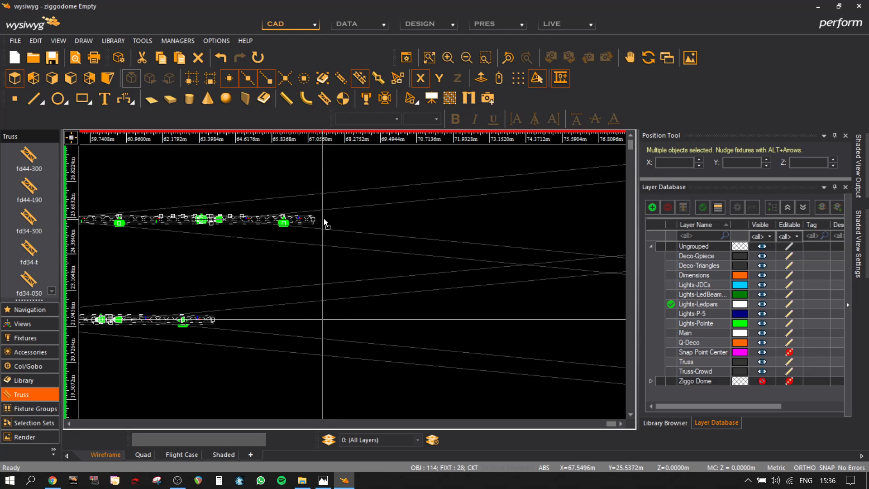
{"action": "key", "text": "ctrl+c"}
{"action": "scroll", "coordinate": [314, 219], "scroll_direction": "up", "scroll_amount": 4}
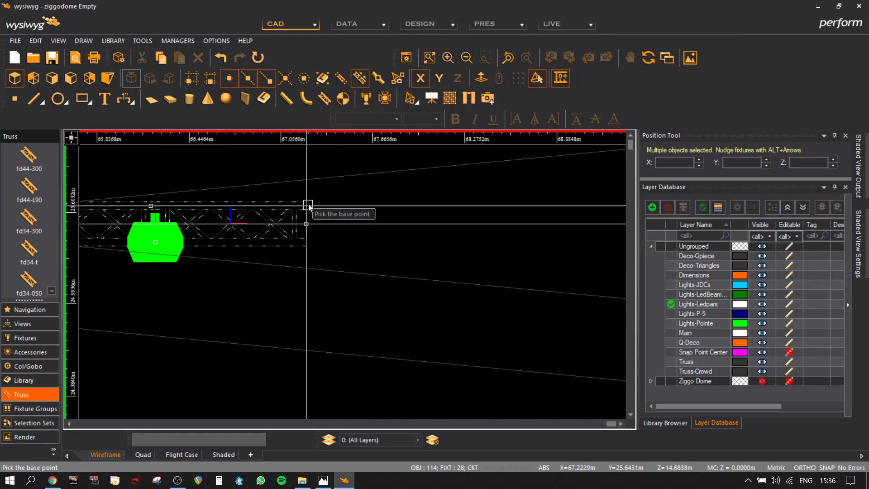
{"action": "scroll", "coordinate": [441, 265], "scroll_direction": "down", "scroll_amount": 7}
{"action": "middle_click_drag", "start_coordinate": [546, 271], "coordinate": [229, 233]}
{"action": "scroll", "coordinate": [437, 263], "scroll_direction": "down", "scroll_amount": 2}
{"action": "middle_click_drag", "start_coordinate": [526, 264], "coordinate": [278, 245]}
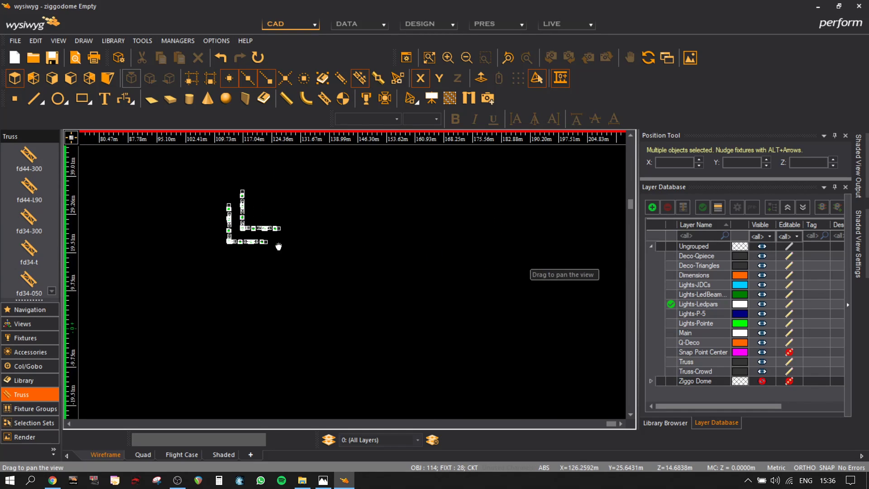
{"action": "scroll", "coordinate": [288, 248], "scroll_direction": "down", "scroll_amount": 1}
{"action": "scroll", "coordinate": [288, 248], "scroll_direction": "down", "scroll_amount": 1}
{"action": "middle_click_drag", "start_coordinate": [207, 249], "coordinate": [510, 248]}
{"action": "scroll", "coordinate": [340, 292], "scroll_direction": "up", "scroll_amount": 1}
{"action": "middle_click_drag", "start_coordinate": [340, 293], "coordinate": [342, 293]}
{"action": "scroll", "coordinate": [342, 292], "scroll_direction": "up", "scroll_amount": 5}
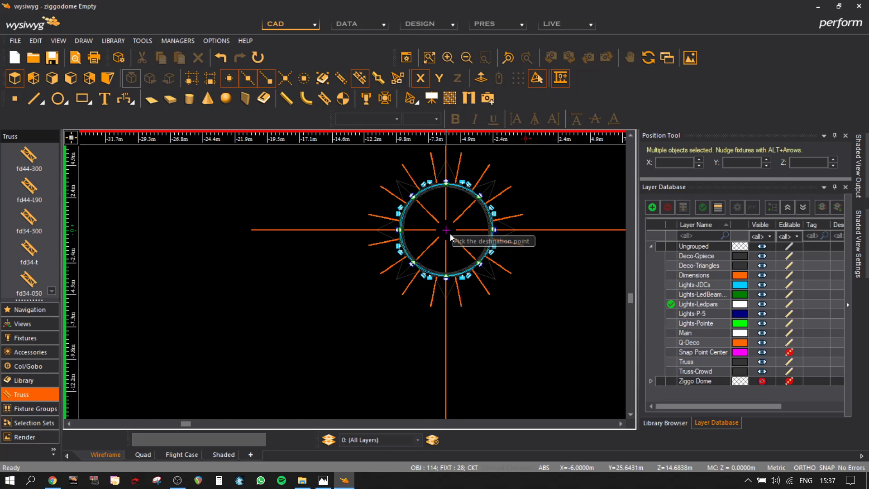
{"action": "left_click", "coordinate": [446, 231]}
Move both crowd trusses along Y only, bringing the inner truss's upper end in plan level with the circular truss's centre at Y 0.
{"action": "middle_click_drag", "start_coordinate": [512, 199], "coordinate": [506, 364]}
{"action": "scroll", "coordinate": [490, 311], "scroll_direction": "down", "scroll_amount": 1}
{"action": "scroll", "coordinate": [490, 312], "scroll_direction": "down", "scroll_amount": 1}
{"action": "middle_click_drag", "start_coordinate": [495, 265], "coordinate": [495, 322]}
{"action": "scroll", "coordinate": [438, 201], "scroll_direction": "up", "scroll_amount": 3}
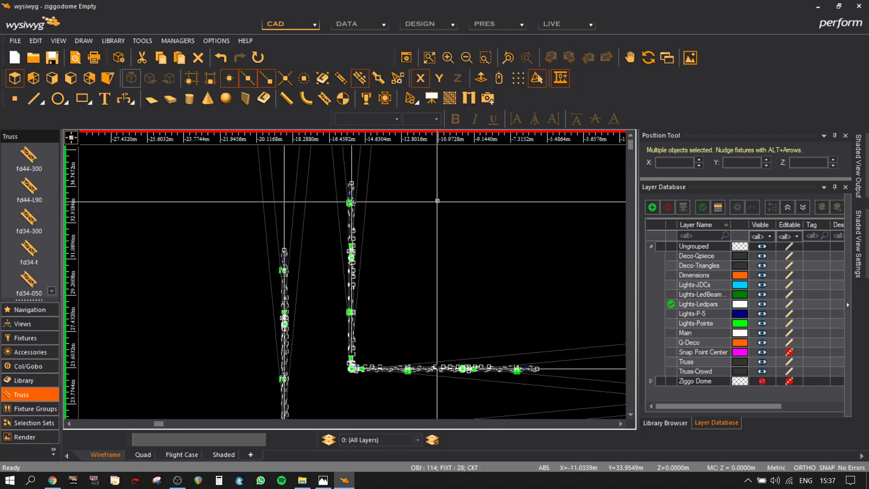
{"action": "key", "text": "ctrl+c"}
{"action": "scroll", "coordinate": [353, 182], "scroll_direction": "up", "scroll_amount": 6}
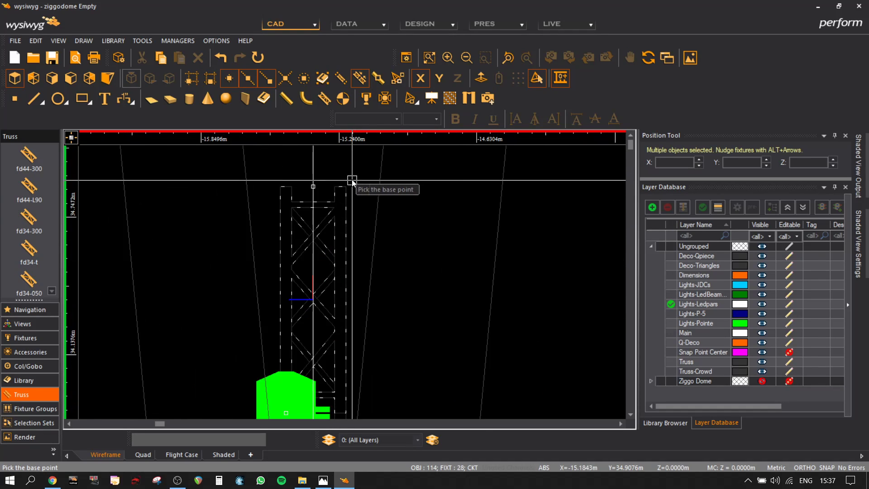
{"action": "scroll", "coordinate": [342, 271], "scroll_direction": "down", "scroll_amount": 3}
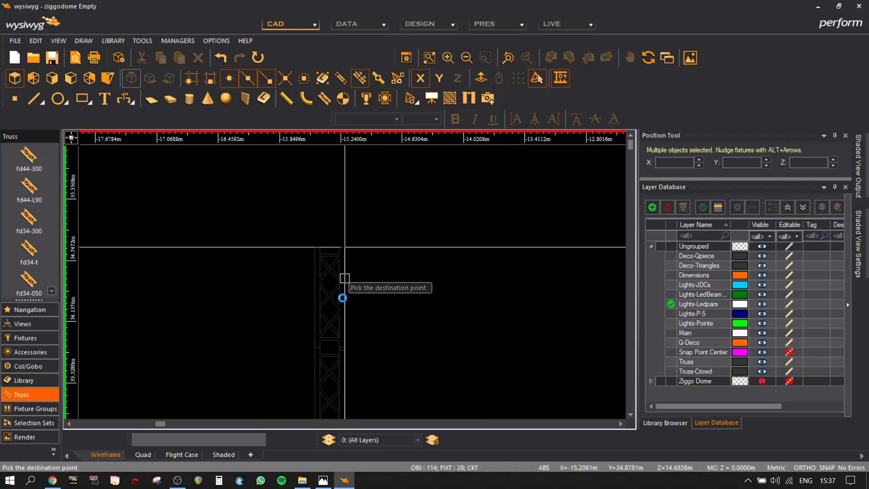
{"action": "left_click", "coordinate": [441, 81]}
{"action": "scroll", "coordinate": [344, 317], "scroll_direction": "down", "scroll_amount": 3}
{"action": "middle_click_drag", "start_coordinate": [345, 317], "coordinate": [357, 171]}
{"action": "middle_click_drag", "start_coordinate": [371, 277], "coordinate": [386, 198]}
{"action": "middle_click_drag", "start_coordinate": [395, 326], "coordinate": [400, 163]}
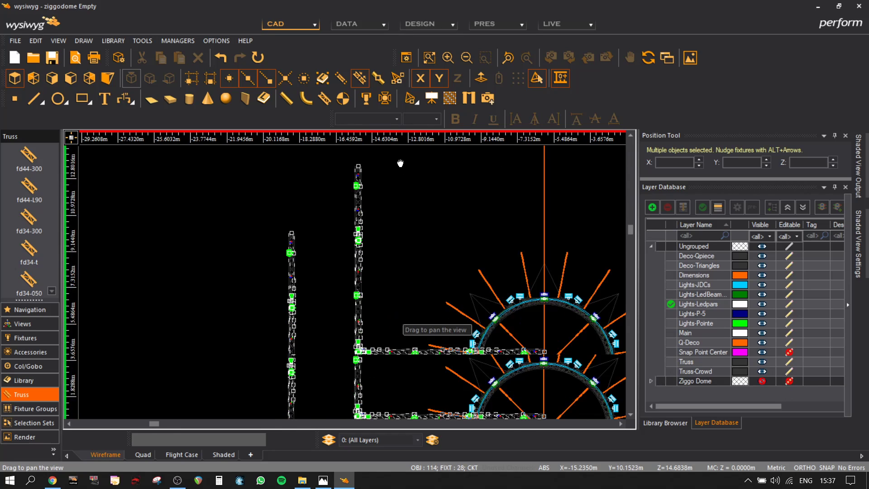
{"action": "scroll", "coordinate": [408, 315], "scroll_direction": "up", "scroll_amount": 1}
{"action": "middle_click_drag", "start_coordinate": [407, 314], "coordinate": [400, 176]}
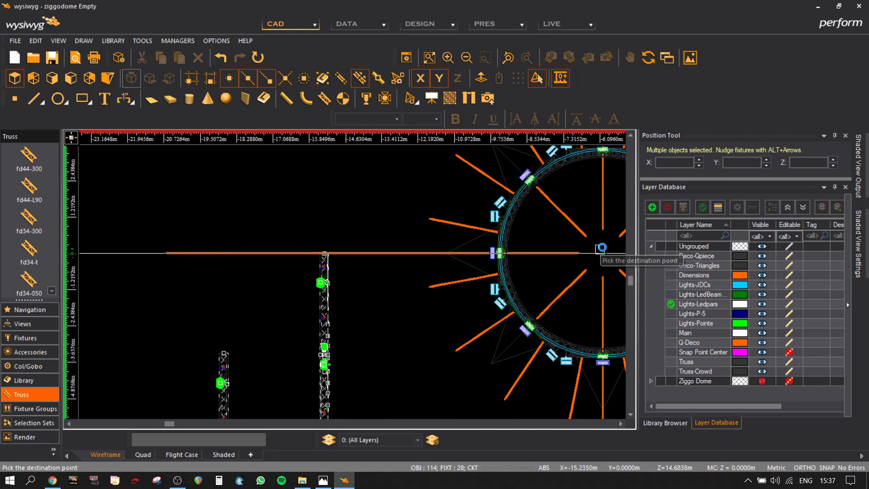
{"action": "left_click", "coordinate": [604, 254]}
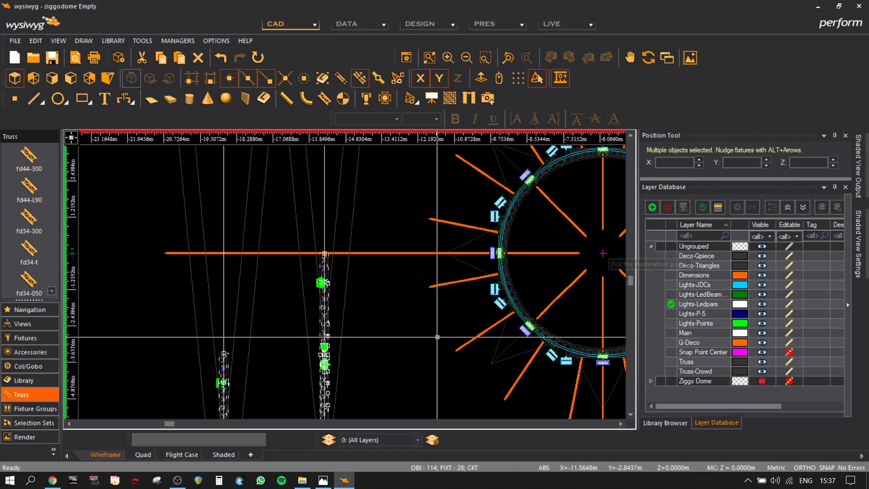
Shift both crowd trusses about 10 m in the negative X direction, in two moves of about 5 m each.
{"action": "scroll", "coordinate": [437, 338], "scroll_direction": "down", "scroll_amount": 2}
{"action": "middle_click_drag", "start_coordinate": [435, 340], "coordinate": [416, 263]}
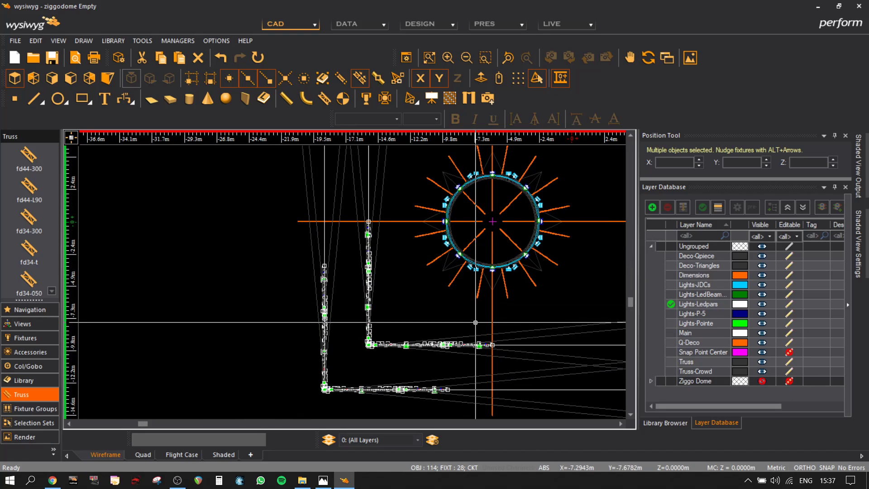
{"action": "key", "text": "ctrl+c"}
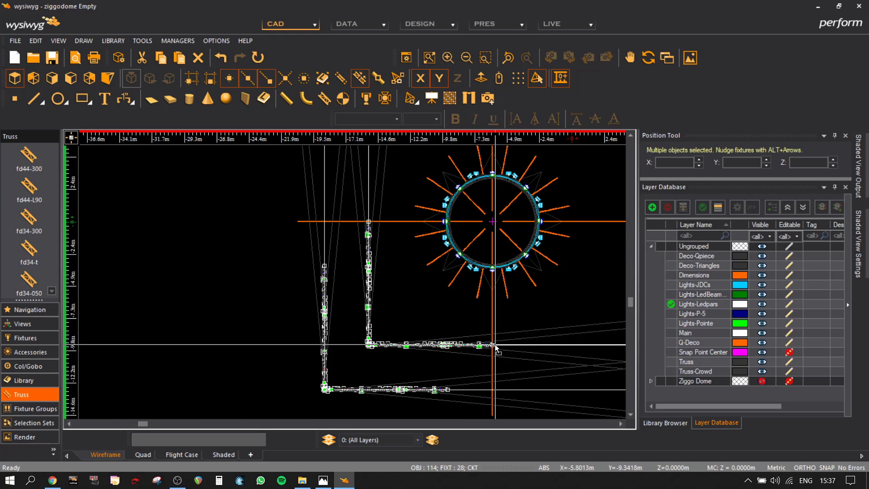
{"action": "left_click", "coordinate": [494, 347]}
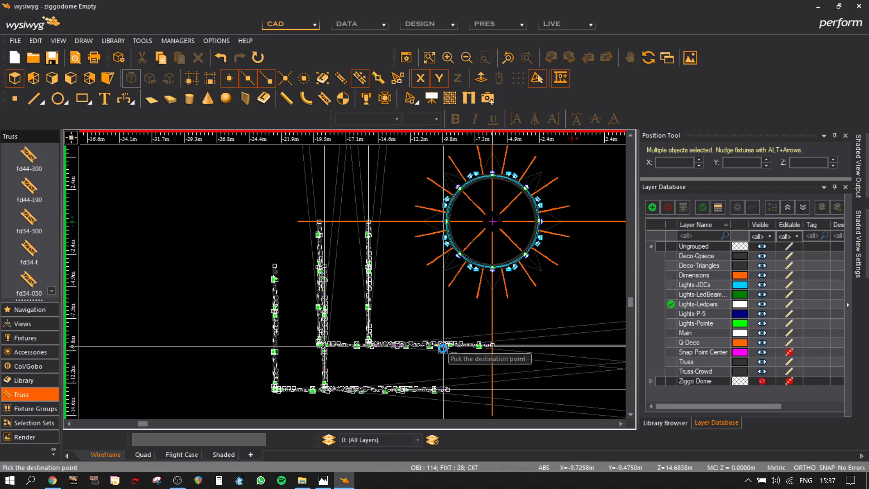
{"action": "left_click", "coordinate": [443, 349]}
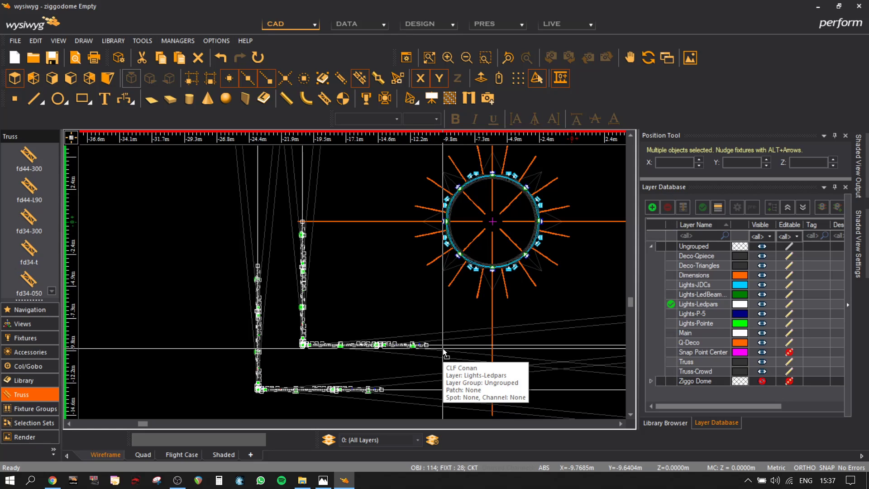
{"action": "key", "text": "m"}
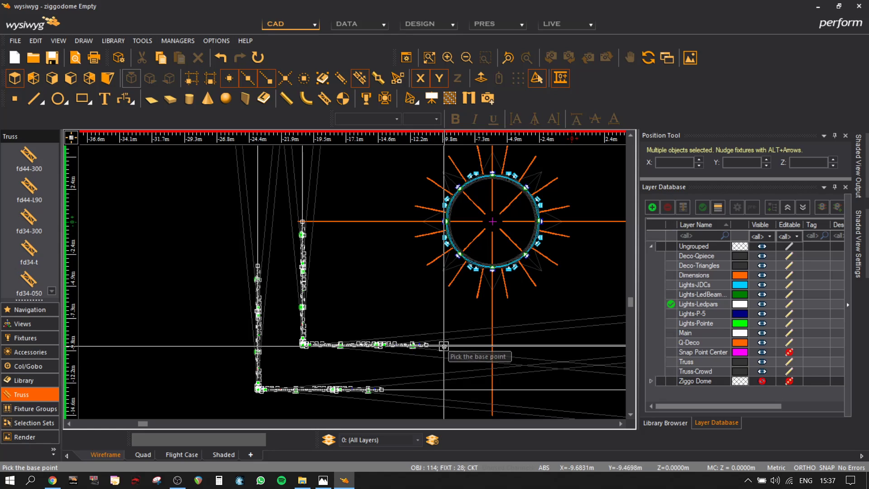
{"action": "left_click", "coordinate": [444, 347]}
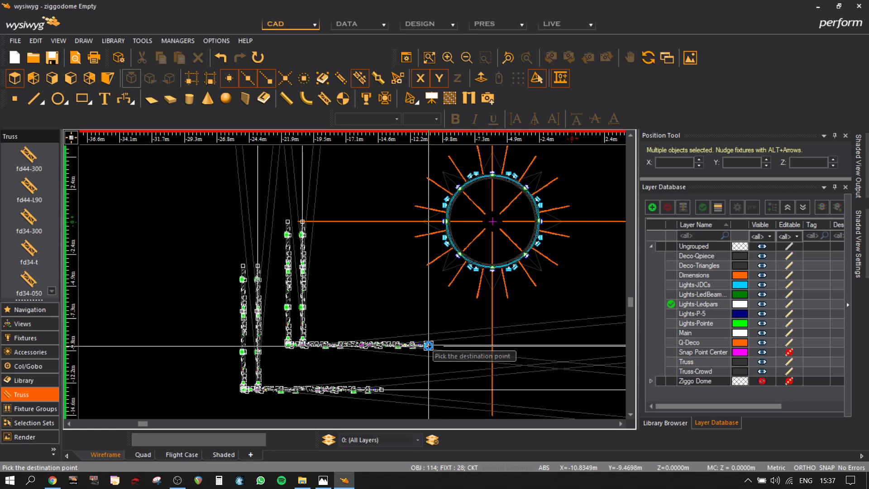
{"action": "left_click", "coordinate": [362, 345]}
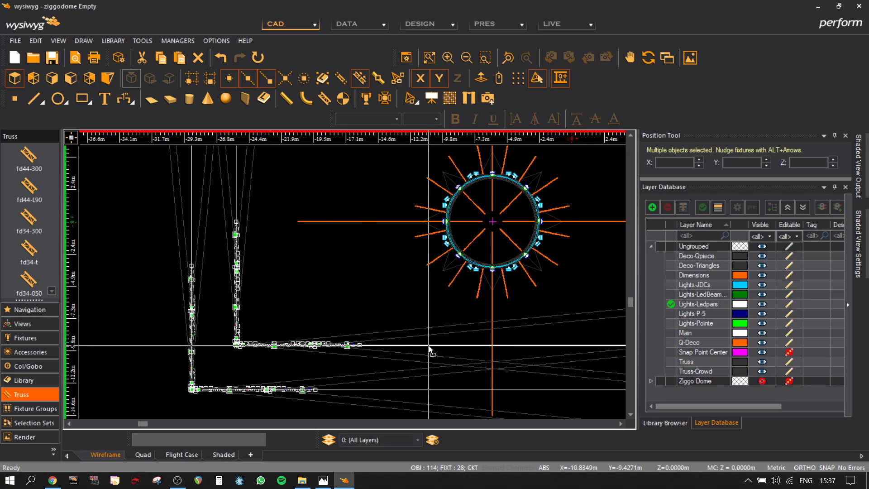
Move both crowd trusses with their fixtures about 10 m in the negative Y direction, using the inner truss's upper end as base point.
{"action": "key", "text": "m"}
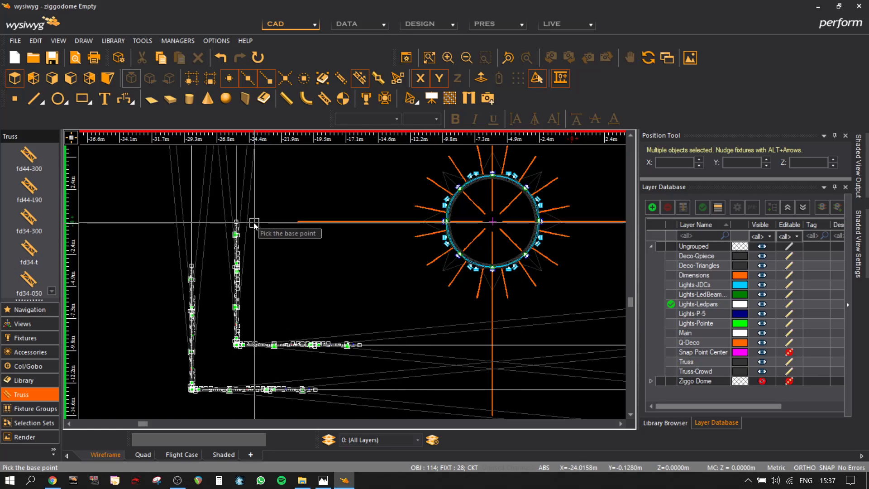
{"action": "left_click", "coordinate": [238, 222]}
{"action": "key", "text": "Return"}
{"action": "middle_click_drag", "start_coordinate": [324, 332], "coordinate": [297, 235]}
{"action": "scroll", "coordinate": [298, 244], "scroll_direction": "down", "scroll_amount": 1}
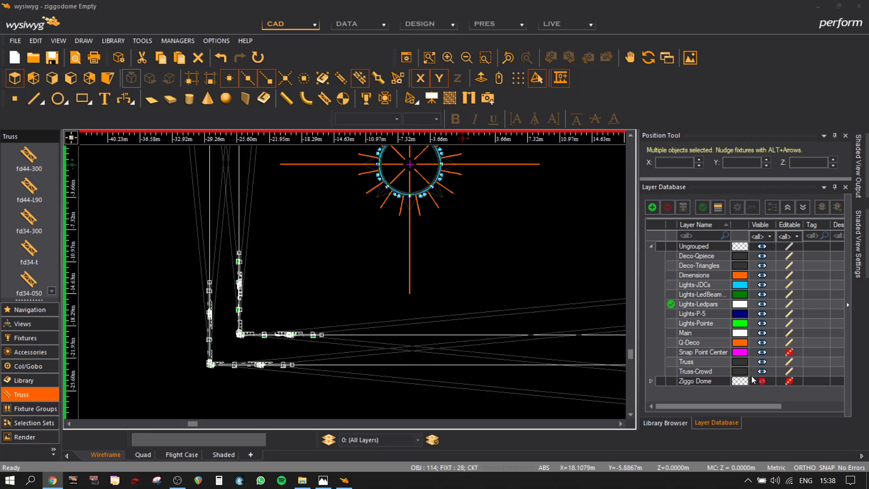
Show the Ziggo Dome layer to check the crowd trusses against the venue bleachers.
{"action": "left_click", "coordinate": [761, 383]}
{"action": "left_click", "coordinate": [762, 381]}
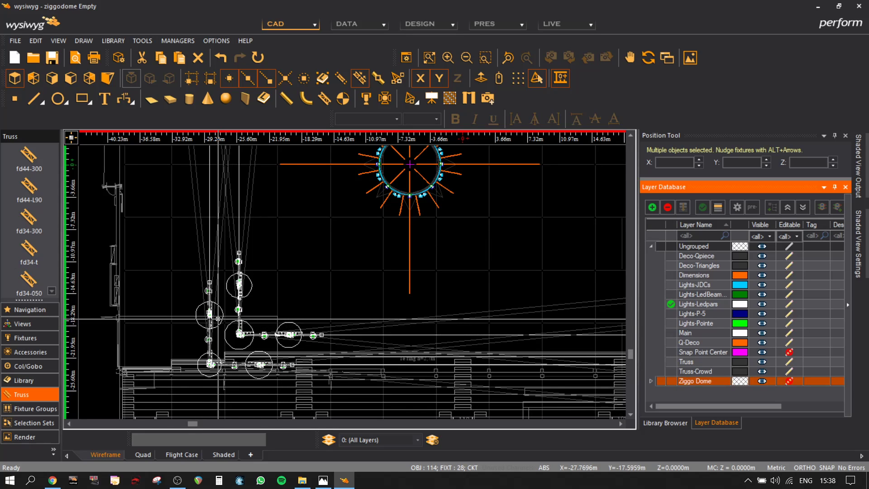
{"action": "scroll", "coordinate": [257, 359], "scroll_direction": "up", "scroll_amount": 3}
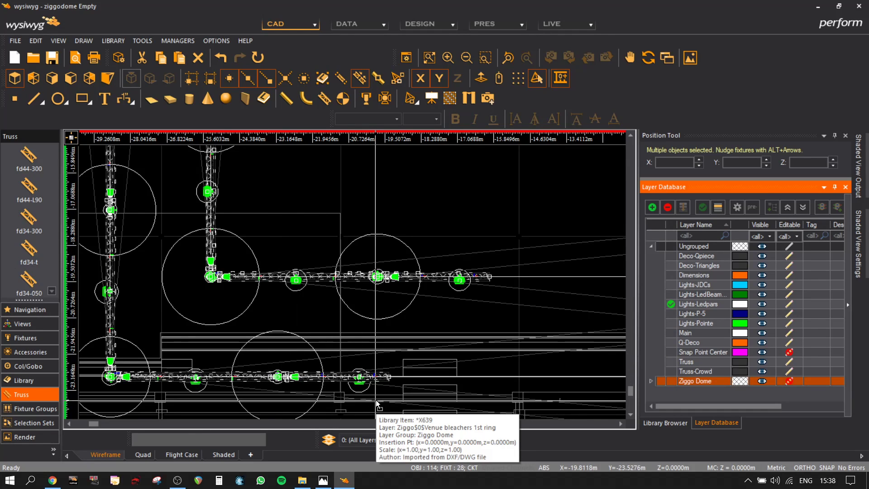
Shift both crowd trusses with their fixtures 4 m in the positive Y direction, in two moves of 2 m each.
{"action": "key", "text": "ctrl+c"}
{"action": "left_click", "coordinate": [374, 379]}
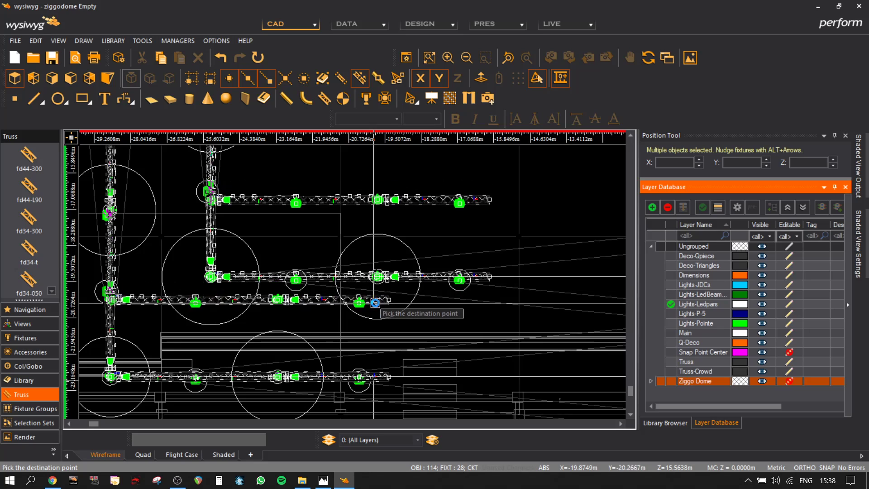
{"action": "key", "text": "Return"}
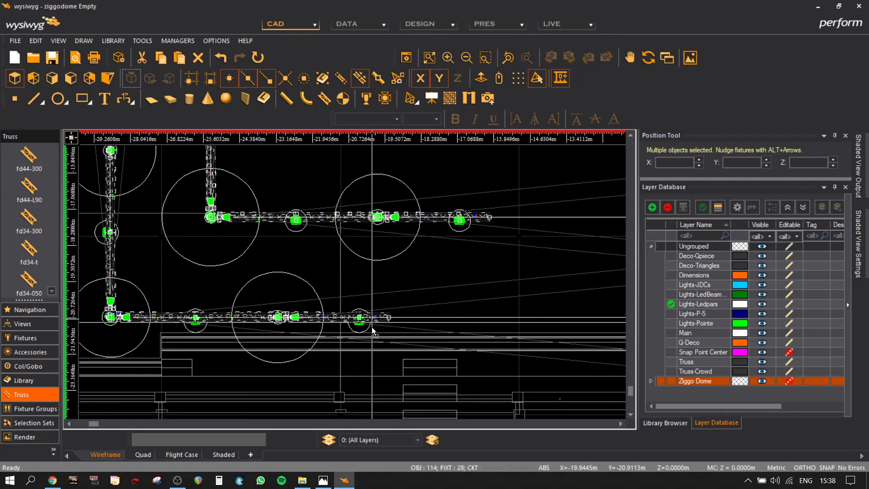
{"action": "key", "text": "ctrl+c"}
{"action": "left_click", "coordinate": [371, 302]}
{"action": "type", "text": "2"}
{"action": "key", "text": "Return"}
Move both crowd trusses with their fixtures 4 m in the positive X direction, towards the circular truss.
{"action": "key", "text": "ctrl+c"}
{"action": "left_click", "coordinate": [343, 256]}
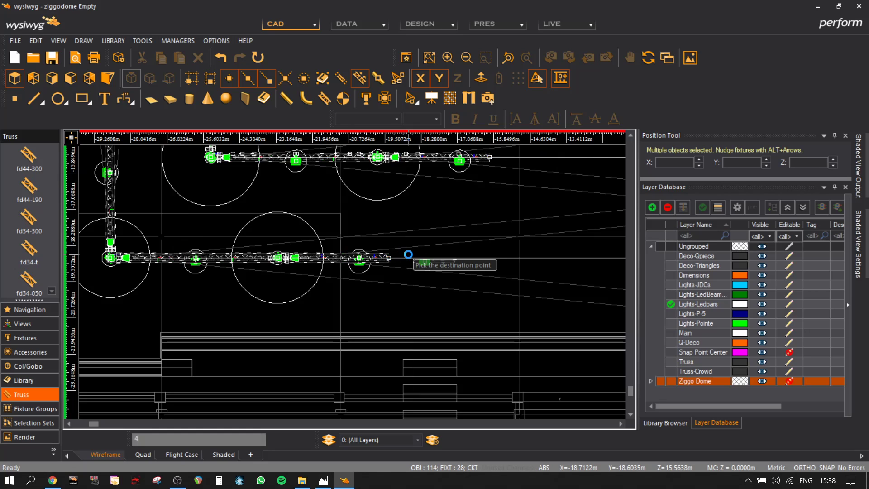
{"action": "scroll", "coordinate": [409, 254], "scroll_direction": "down", "scroll_amount": 5}
{"action": "middle_click_drag", "start_coordinate": [412, 250], "coordinate": [328, 296]}
{"action": "scroll", "coordinate": [329, 298], "scroll_direction": "down", "scroll_amount": 1}
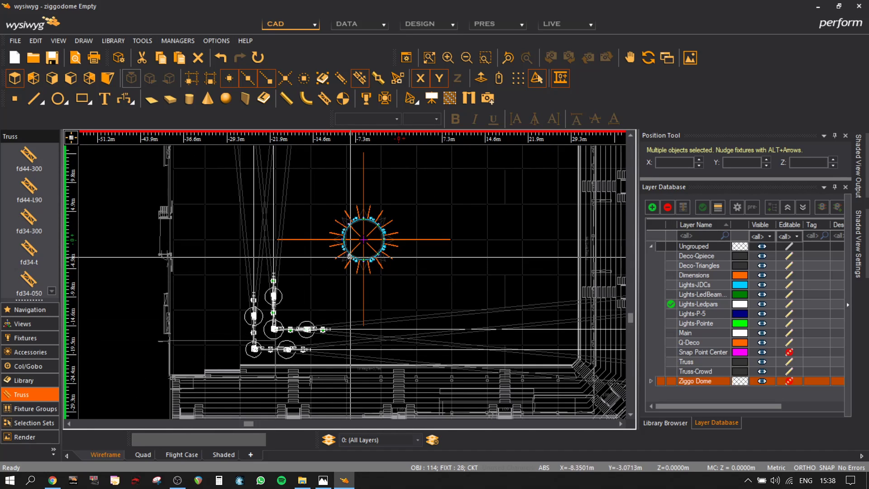
Check the crowd trusses' distance to the circular truss and hide the Ziggo Dome layer again.
{"action": "scroll", "coordinate": [348, 243], "scroll_direction": "up", "scroll_amount": 2}
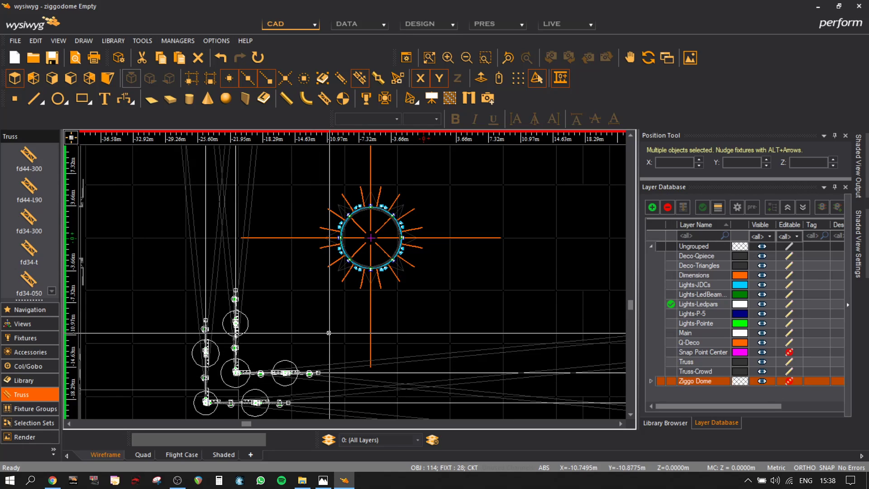
{"action": "scroll", "coordinate": [344, 251], "scroll_direction": "up", "scroll_amount": 3}
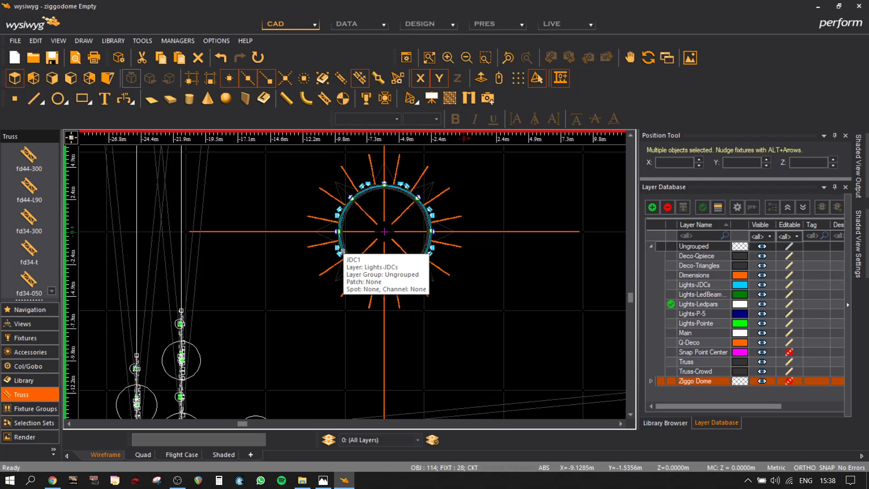
{"action": "scroll", "coordinate": [312, 352], "scroll_direction": "down", "scroll_amount": 1}
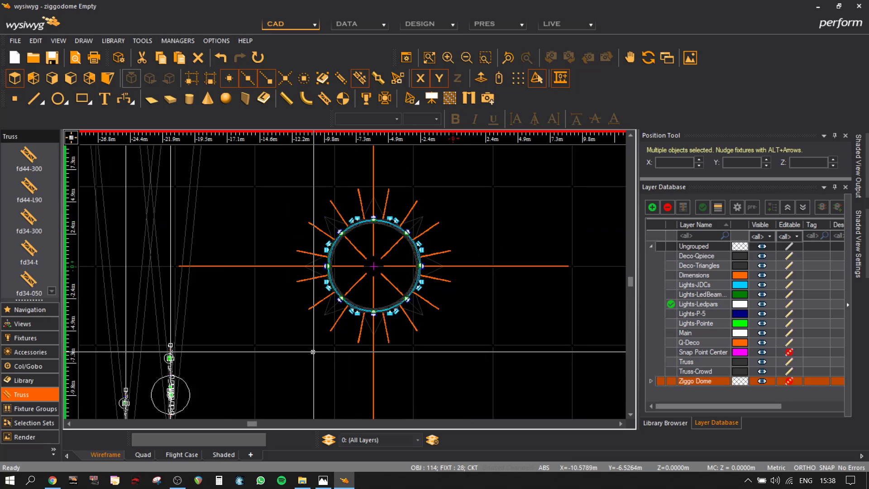
{"action": "left_click", "coordinate": [763, 382]}
{"action": "middle_click_drag", "start_coordinate": [245, 356], "coordinate": [266, 192]}
{"action": "middle_click_drag", "start_coordinate": [318, 259], "coordinate": [308, 409]}
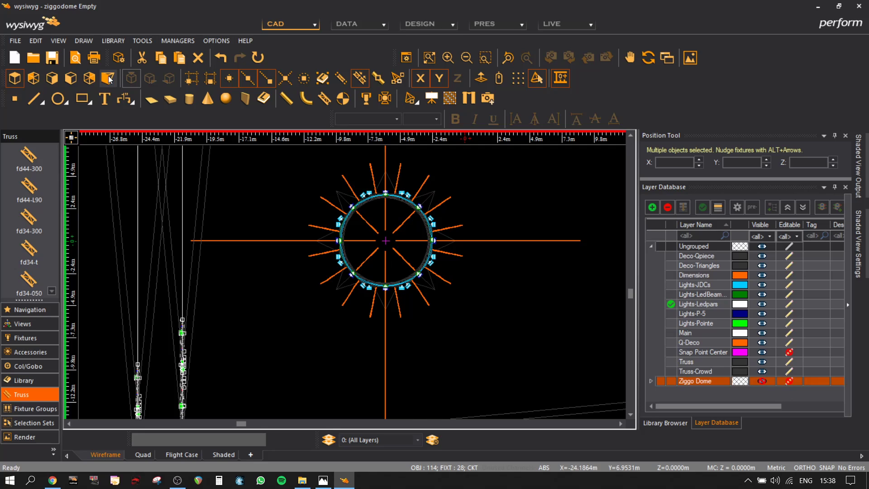
{"action": "middle_click_drag", "start_coordinate": [594, 321], "coordinate": [617, 147]}
{"action": "scroll", "coordinate": [305, 313], "scroll_direction": "down", "scroll_amount": 2}
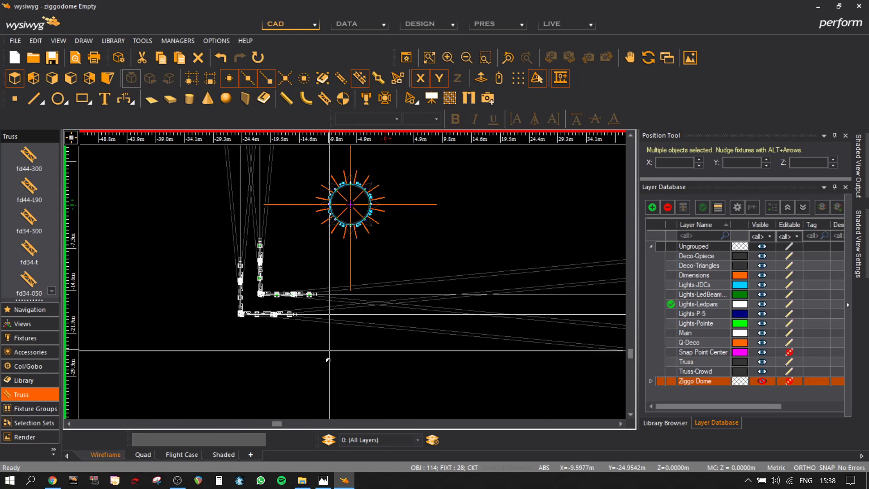
Create a polar array of both crowd trusses and fixtures around the circular truss's centre, with 4 rotated items over 360°.
{"action": "left_click", "coordinate": [329, 355]}
{"action": "left_click_drag", "start_coordinate": [322, 345], "coordinate": [209, 231]}
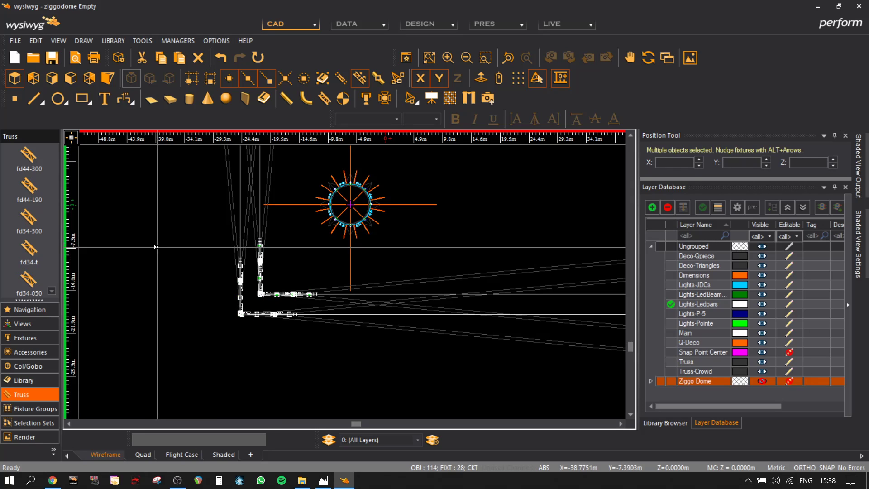
{"action": "scroll", "coordinate": [156, 246], "scroll_direction": "up", "scroll_amount": 2}
{"action": "middle_click_drag", "start_coordinate": [506, 263], "coordinate": [369, 362]}
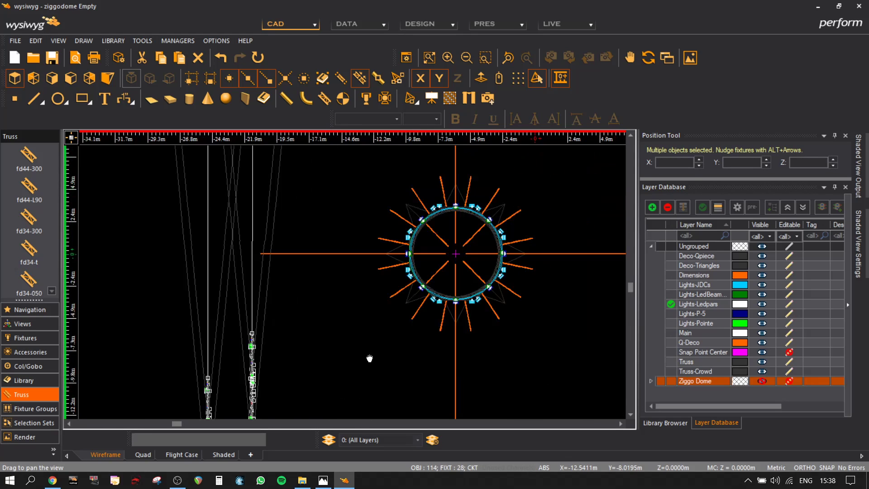
{"action": "right_click", "coordinate": [556, 317]}
{"action": "mouse_move", "coordinate": [607, 327]}
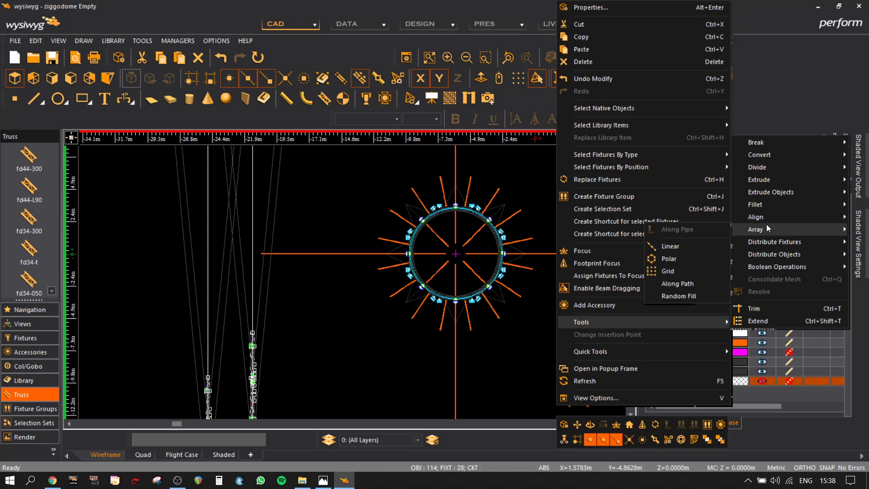
{"action": "left_click", "coordinate": [669, 259]}
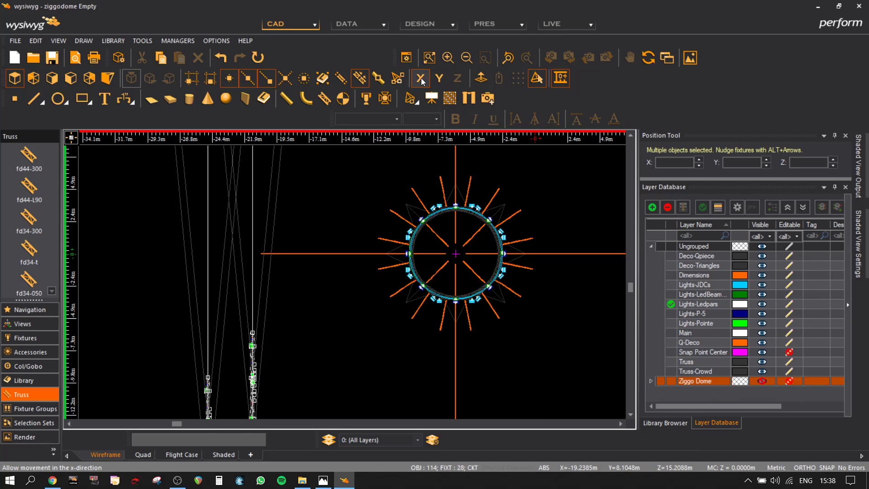
{"action": "left_click", "coordinate": [456, 255]}
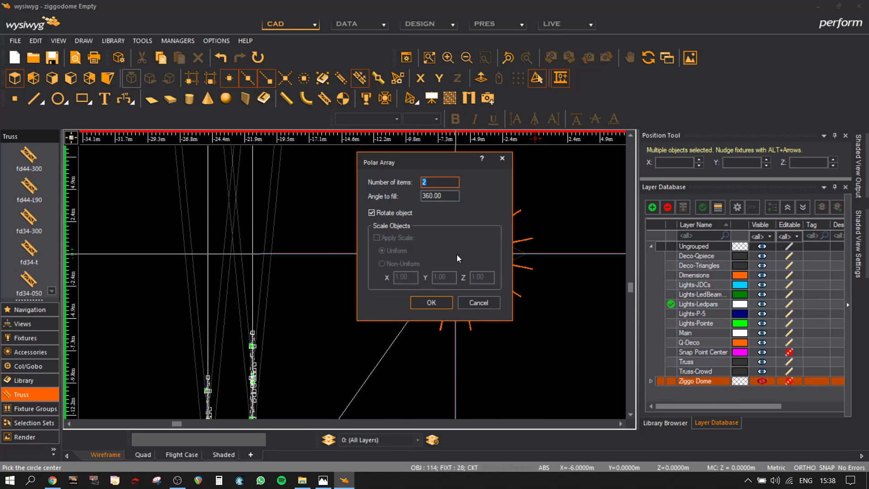
{"action": "type", "text": "4"}
{"action": "key", "text": "Return"}
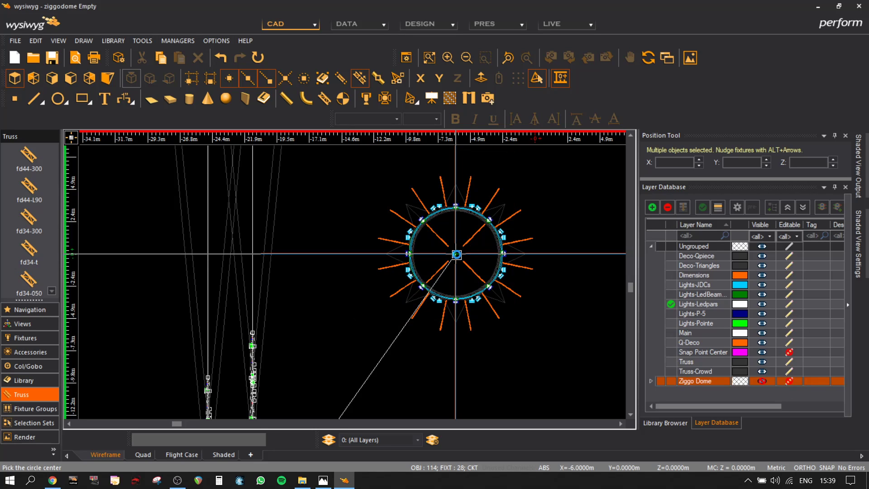
{"action": "scroll", "coordinate": [495, 249], "scroll_direction": "down", "scroll_amount": 5}
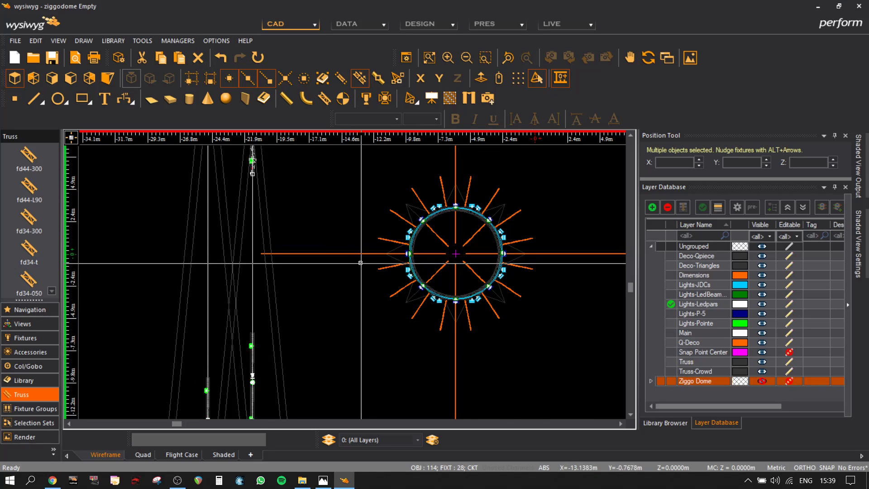
{"action": "middle_click_drag", "start_coordinate": [537, 240], "coordinate": [528, 277]}
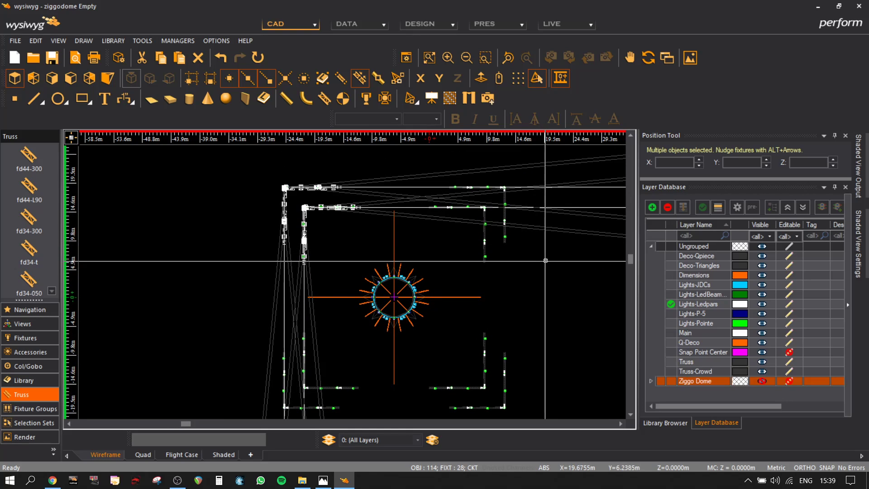
Add the other three arrayed corner groups of crowd trusses and fixtures to the selection, and hide the Q-Deco layer.
{"action": "left_click_drag", "start_coordinate": [547, 266], "coordinate": [421, 159]}
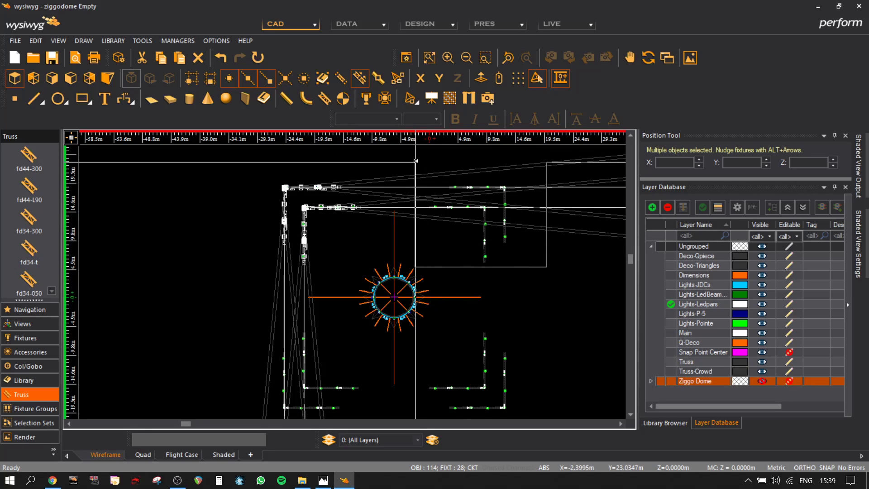
{"action": "middle_click_drag", "start_coordinate": [554, 340], "coordinate": [542, 274]}
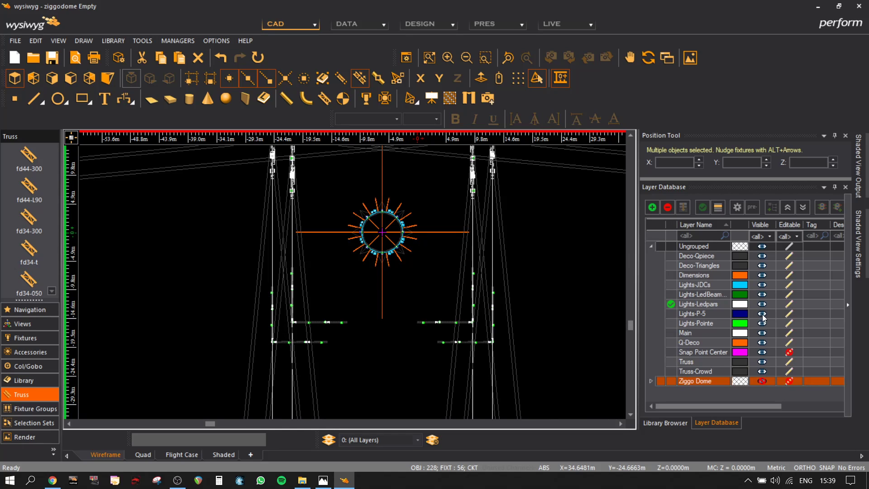
{"action": "left_click", "coordinate": [763, 343]}
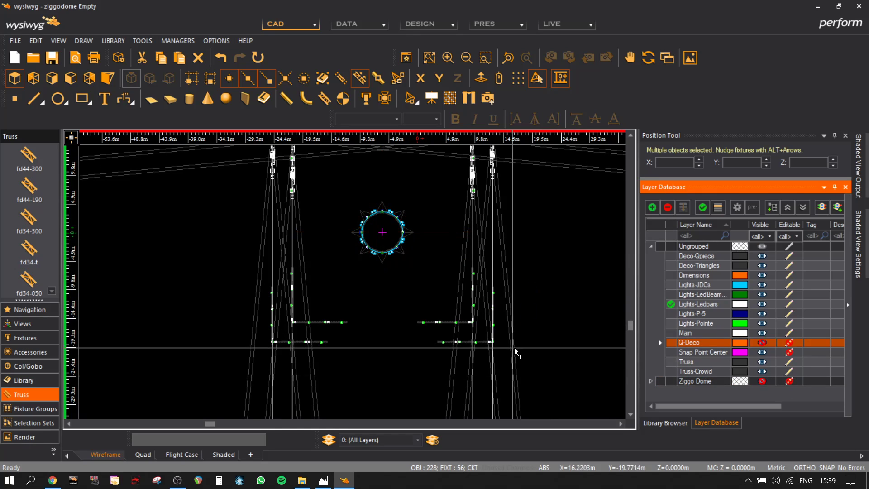
{"action": "left_click_drag", "start_coordinate": [552, 384], "coordinate": [413, 262]}
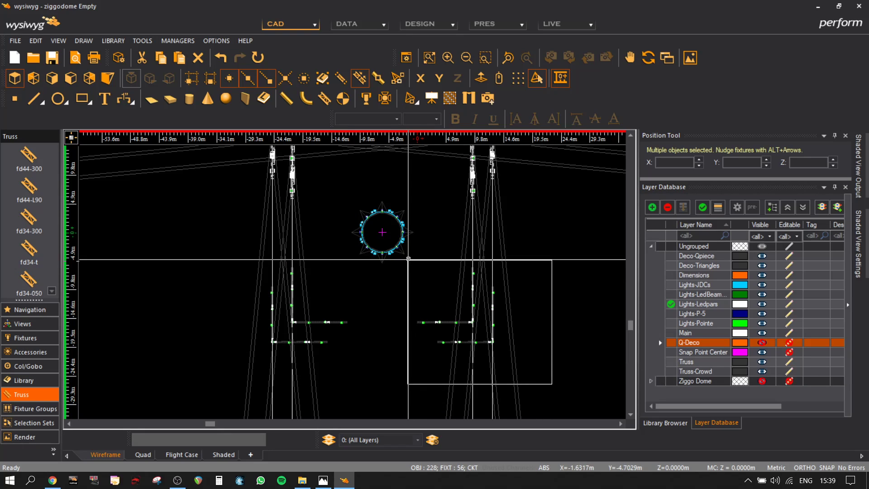
{"action": "left_click_drag", "start_coordinate": [353, 383], "coordinate": [224, 254]}
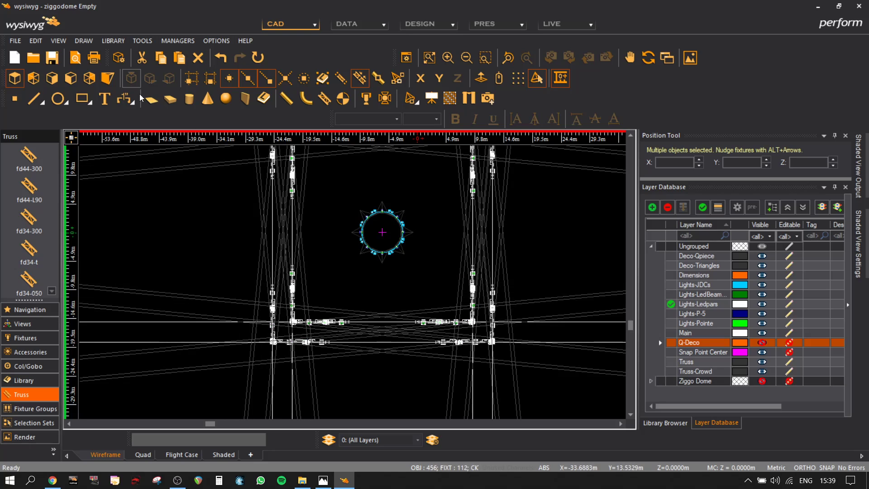
In the front view, lower all four corner groups along Z until the outer trusses sit at about Z 9.78 m, and clear the selection.
{"action": "scroll", "coordinate": [343, 336], "scroll_direction": "down", "scroll_amount": 6}
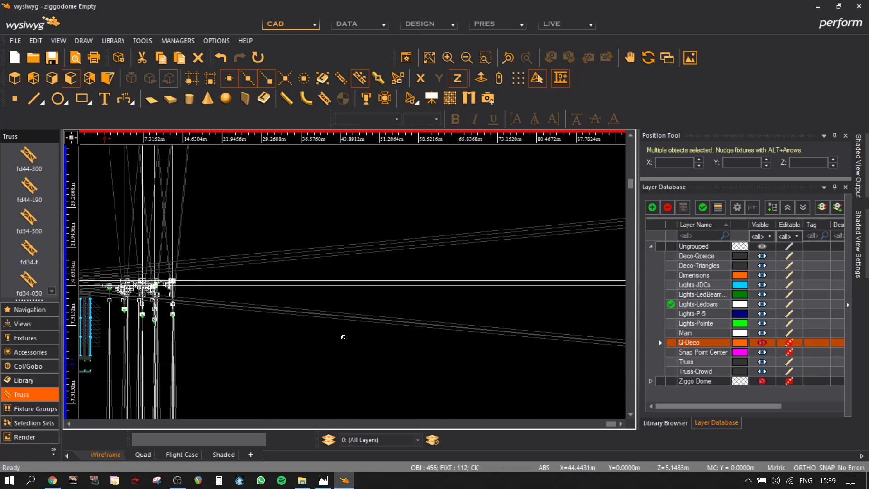
{"action": "scroll", "coordinate": [241, 337], "scroll_direction": "up", "scroll_amount": 7}
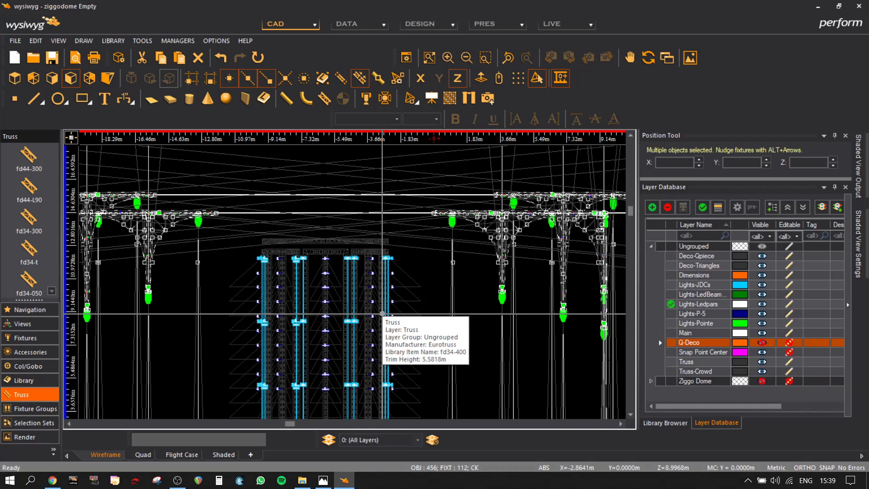
{"action": "key", "text": "ctrl+c"}
{"action": "left_click", "coordinate": [559, 194]}
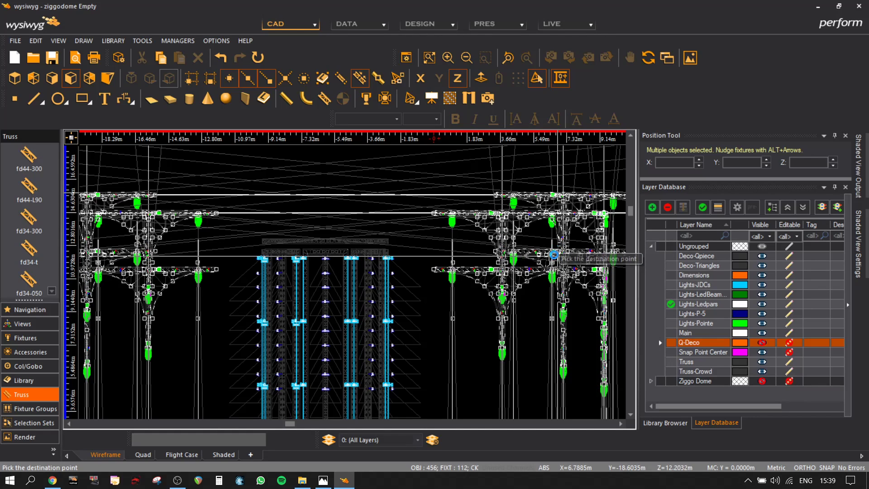
{"action": "middle_click_drag", "start_coordinate": [553, 257], "coordinate": [535, 184]}
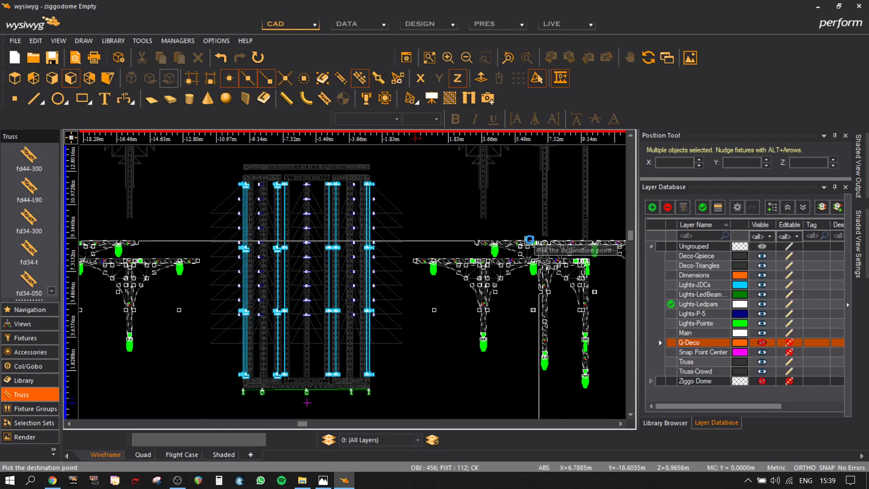
{"action": "left_click", "coordinate": [529, 225]}
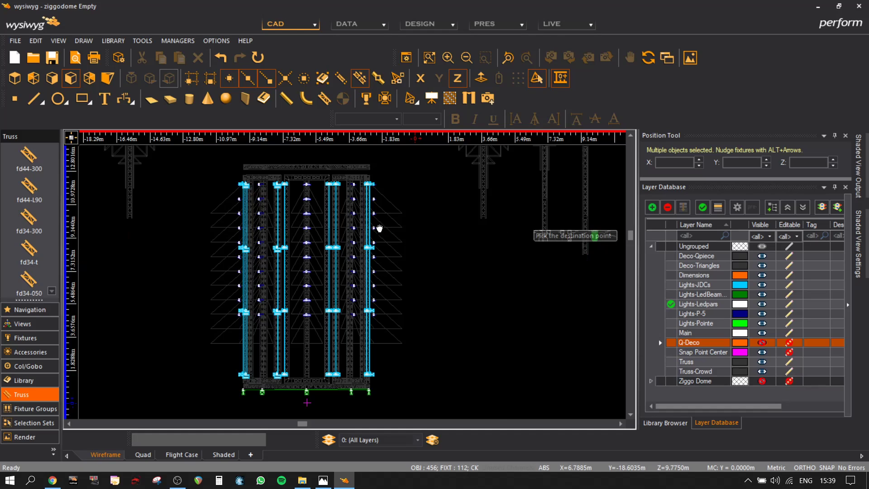
{"action": "left_click", "coordinate": [414, 374]}
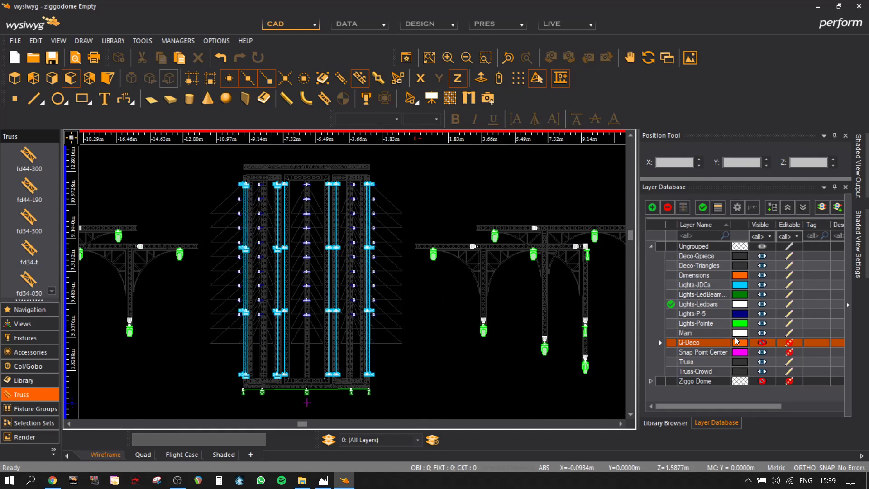
Show the Q-Deco and Ziggo Dome layers and switch to the shaded view.
{"action": "left_click", "coordinate": [763, 346]}
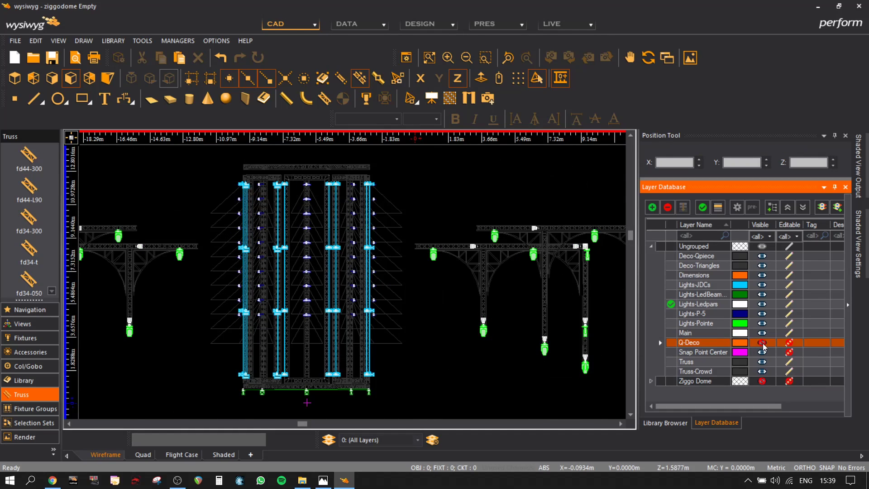
{"action": "left_click", "coordinate": [762, 381]}
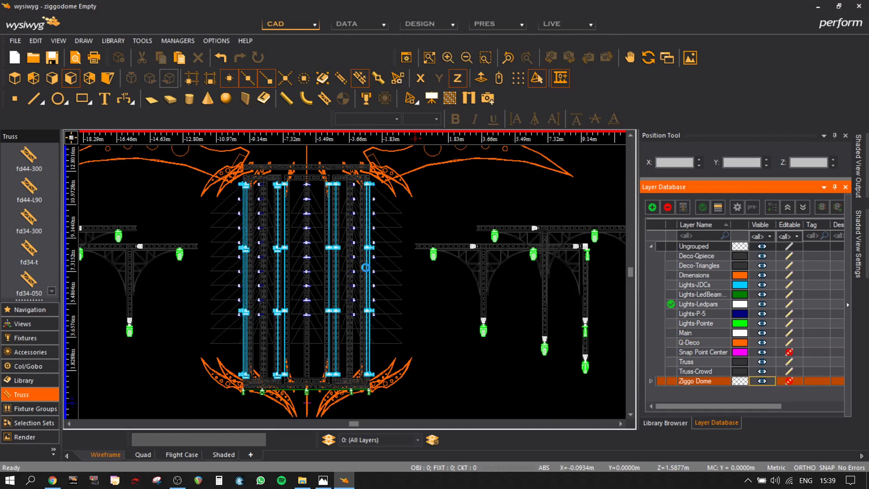
{"action": "left_click", "coordinate": [224, 455]}
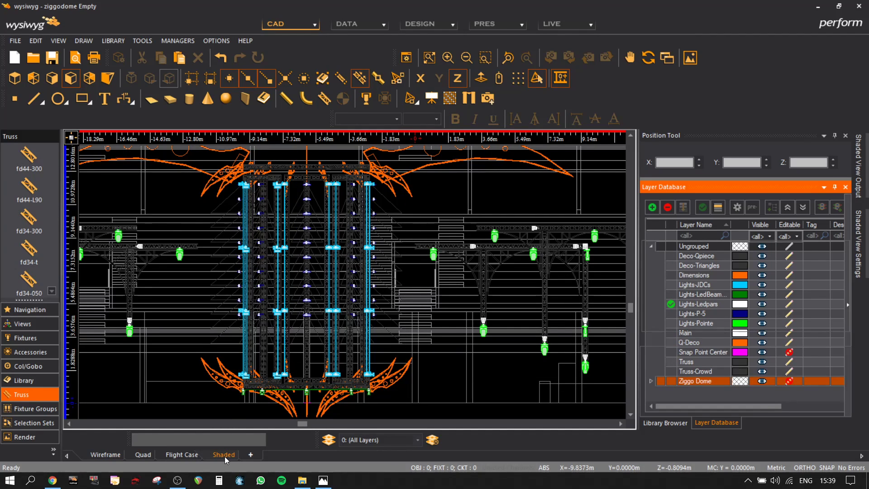
Raise the ambient light level of the shaded view in its simulation view options.
{"action": "right_click", "coordinate": [321, 330]}
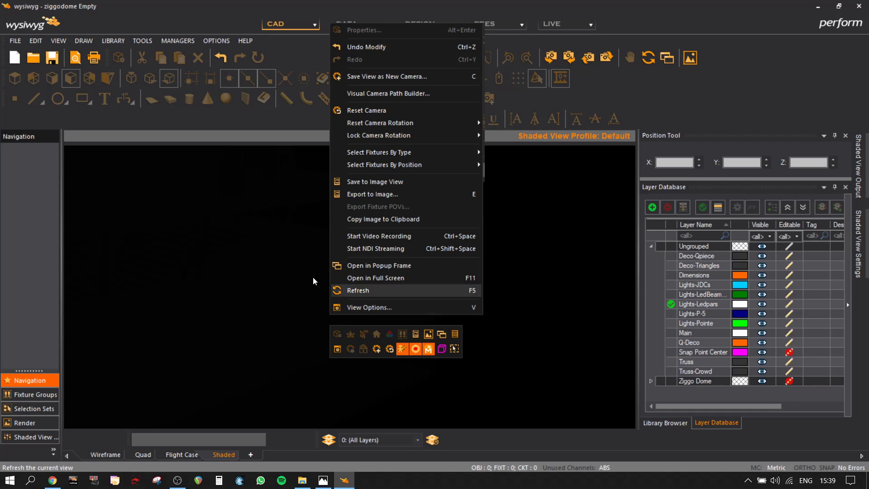
{"action": "left_click", "coordinate": [367, 307]}
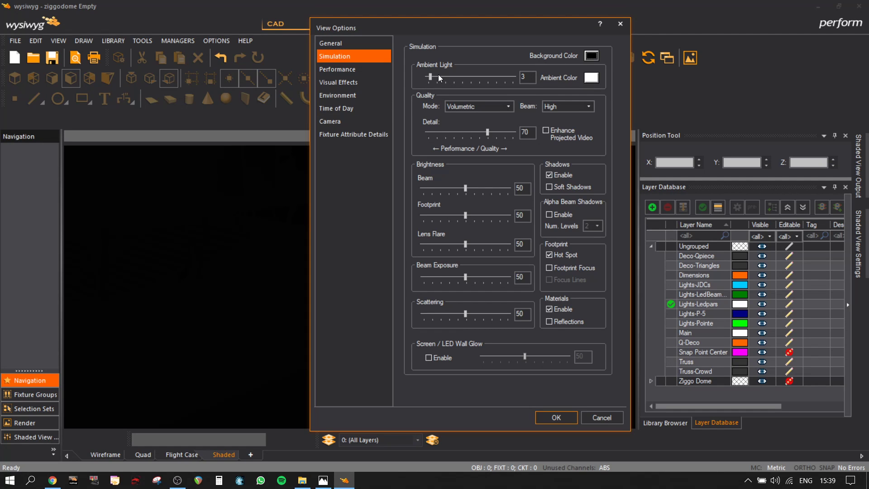
{"action": "left_click_drag", "start_coordinate": [439, 74], "coordinate": [498, 76]}
{"action": "left_click", "coordinate": [557, 417]}
Examine the central rig and the surrounding crowd trusses inside the arena from several angles in the brighter shaded view.
{"action": "left_click_drag", "start_coordinate": [403, 295], "coordinate": [618, 316]}
{"action": "mouse_move", "coordinate": [433, 345]}
{"action": "left_mouse_down"}
{"action": "mouse_move", "coordinate": [485, 297]}
{"action": "mouse_move", "coordinate": [422, 275]}
{"action": "mouse_move", "coordinate": [413, 248]}
{"action": "mouse_move", "coordinate": [414, 298]}
{"action": "mouse_move", "coordinate": [332, 301]}
{"action": "mouse_move", "coordinate": [660, 330]}
{"action": "left_mouse_up"}
{"action": "left_click_drag", "start_coordinate": [393, 322], "coordinate": [462, 324]}
{"action": "scroll", "coordinate": [362, 344], "scroll_direction": "down", "scroll_amount": 6}
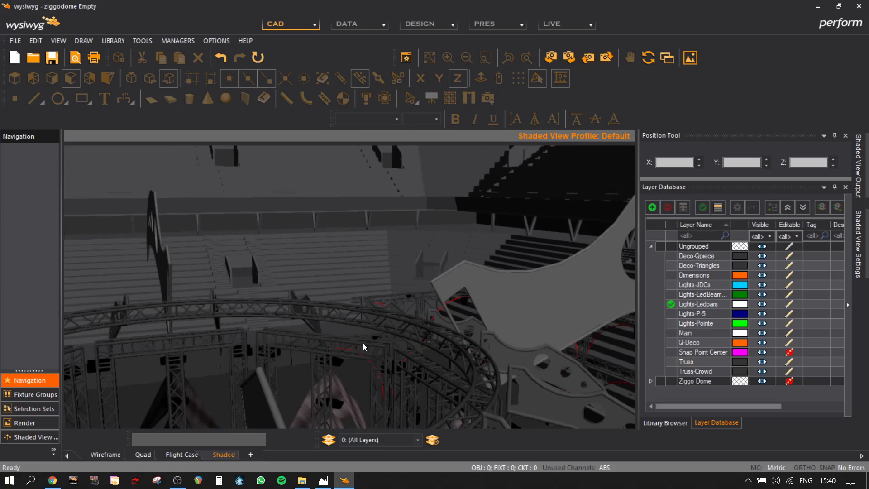
{"action": "scroll", "coordinate": [363, 352], "scroll_direction": "down", "scroll_amount": 10}
{"action": "middle_click_drag", "start_coordinate": [366, 368], "coordinate": [364, 276]}
{"action": "mouse_move", "coordinate": [364, 277]}
{"action": "left_mouse_down"}
{"action": "mouse_move", "coordinate": [341, 240]}
{"action": "mouse_move", "coordinate": [229, 249]}
{"action": "mouse_move", "coordinate": [250, 229]}
{"action": "mouse_move", "coordinate": [327, 272]}
{"action": "mouse_move", "coordinate": [347, 248]}
{"action": "mouse_move", "coordinate": [409, 252]}
{"action": "mouse_move", "coordinate": [425, 284]}
{"action": "mouse_move", "coordinate": [400, 317]}
{"action": "mouse_move", "coordinate": [347, 261]}
{"action": "mouse_move", "coordinate": [346, 227]}
{"action": "mouse_move", "coordinate": [346, 258]}
{"action": "mouse_move", "coordinate": [355, 262]}
{"action": "mouse_move", "coordinate": [334, 264]}
{"action": "mouse_move", "coordinate": [328, 284]}
{"action": "mouse_move", "coordinate": [326, 257]}
{"action": "left_mouse_up"}
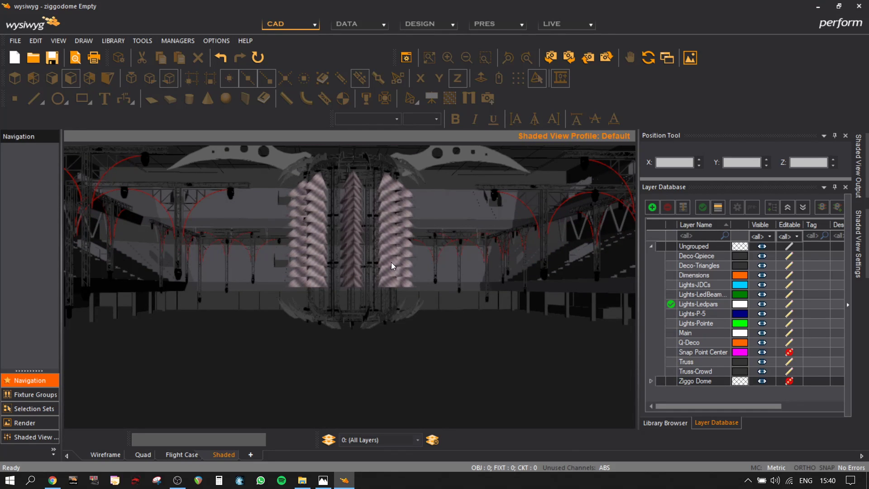
{"action": "mouse_move", "coordinate": [553, 305]}
{"action": "left_mouse_down"}
{"action": "mouse_move", "coordinate": [482, 272]}
{"action": "mouse_move", "coordinate": [510, 246]}
{"action": "mouse_move", "coordinate": [537, 249]}
{"action": "mouse_move", "coordinate": [539, 257]}
{"action": "left_mouse_up"}
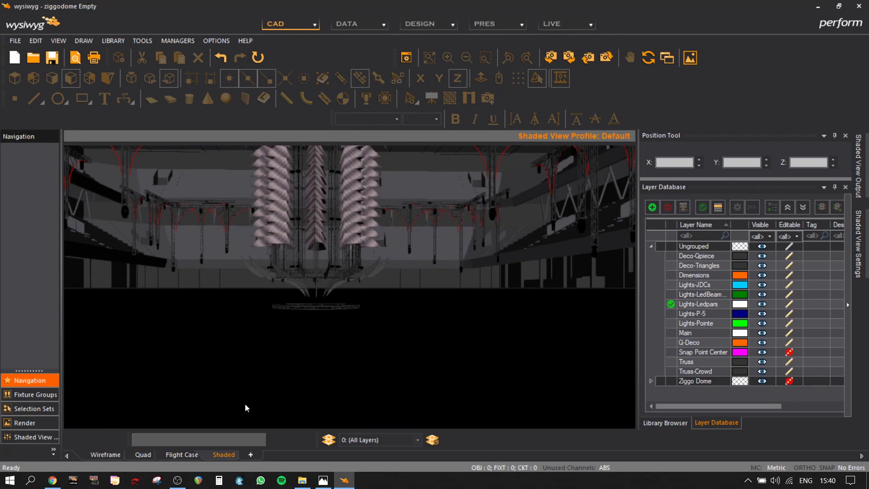
Return to the wireframe view, hide the Ziggo Dome layer and select the entire rig in the front view.
{"action": "left_click", "coordinate": [107, 454]}
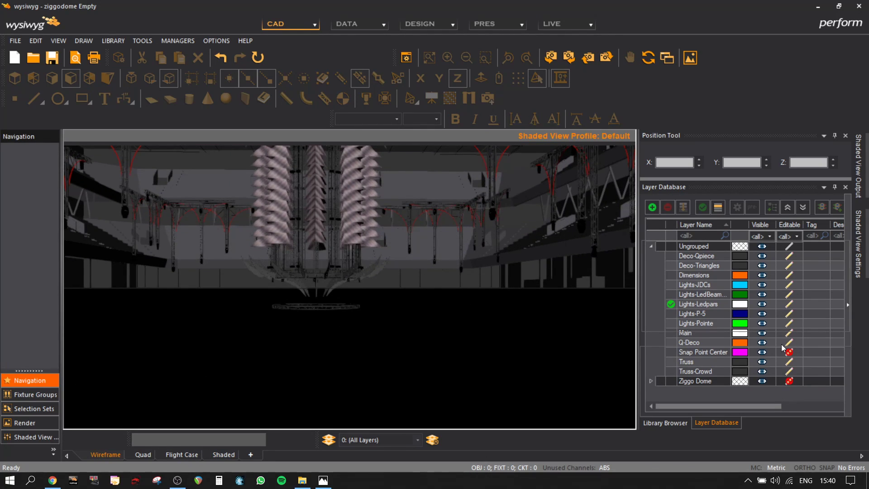
{"action": "left_click", "coordinate": [764, 384]}
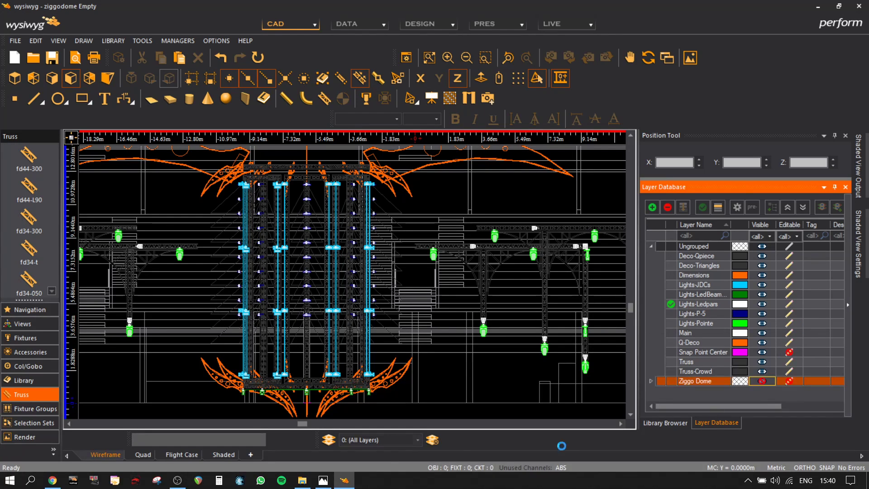
{"action": "scroll", "coordinate": [390, 357], "scroll_direction": "down", "scroll_amount": 3}
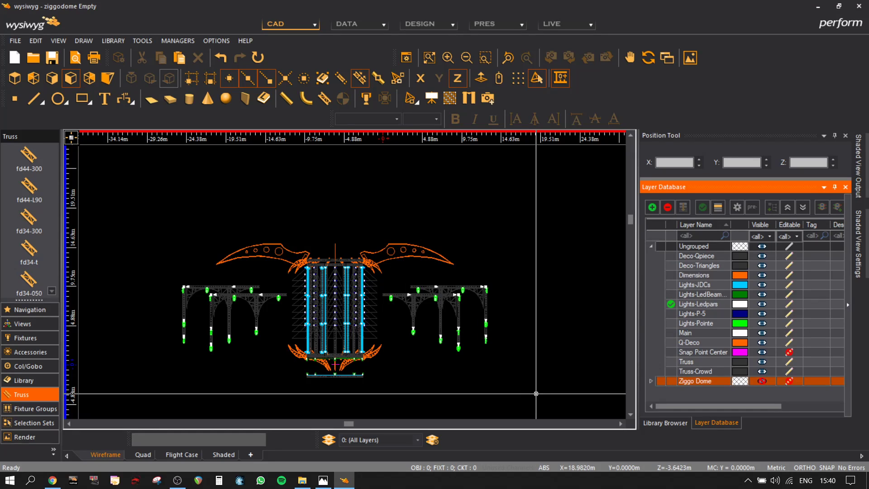
{"action": "left_click", "coordinate": [551, 397]}
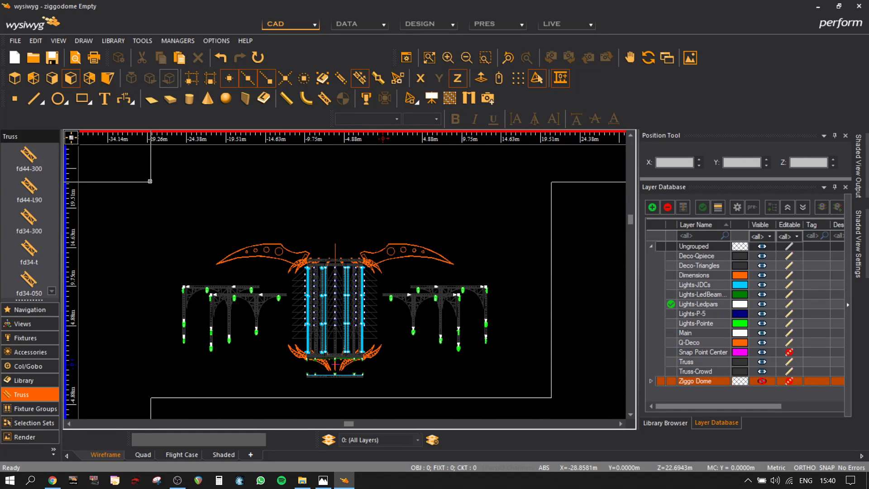
{"action": "left_click", "coordinate": [150, 182]}
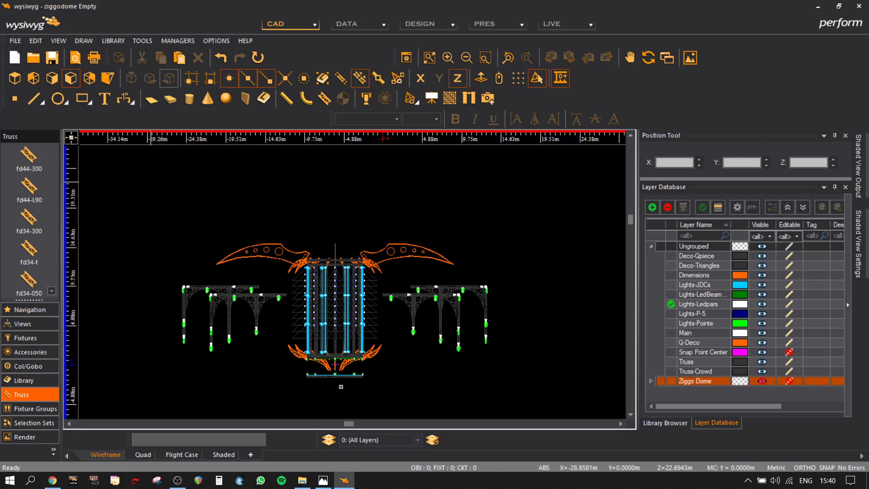
Move the whole selected rig up along Z until the lowest circular truss sits at about Z 3.07 m.
{"action": "scroll", "coordinate": [347, 383], "scroll_direction": "up", "scroll_amount": 2}
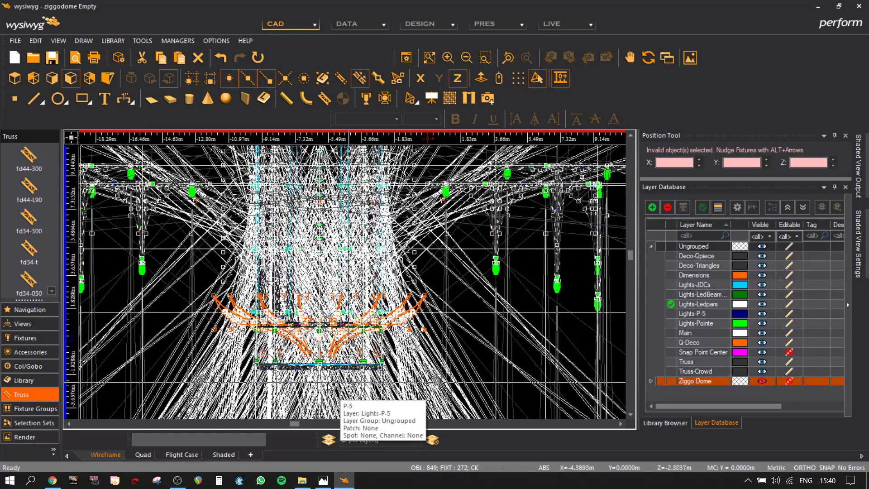
{"action": "scroll", "coordinate": [330, 388], "scroll_direction": "up", "scroll_amount": 2}
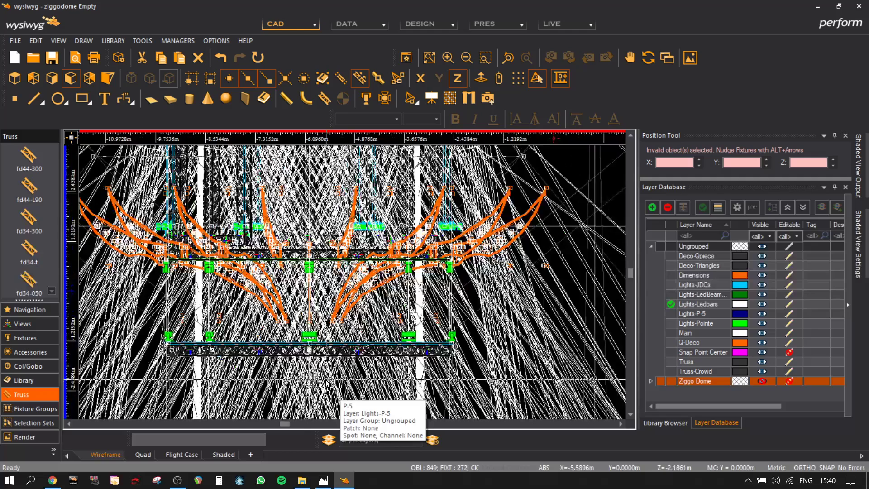
{"action": "key", "text": "m"}
{"action": "left_click", "coordinate": [313, 358]}
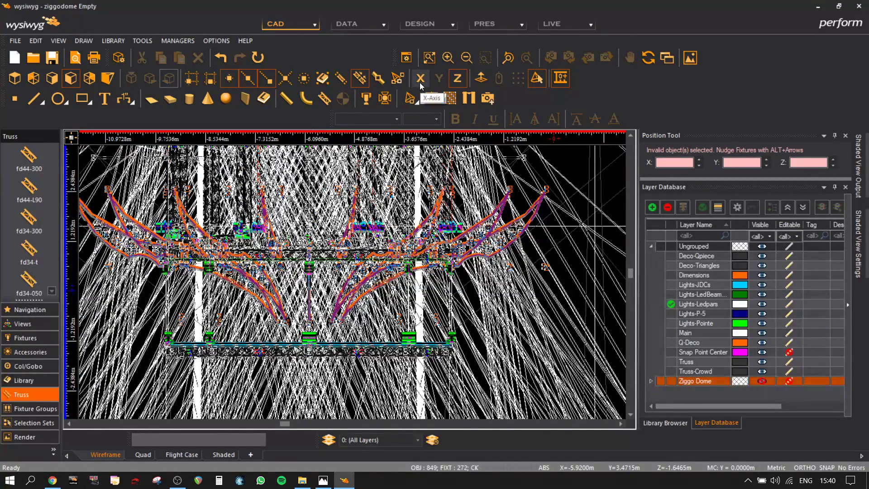
{"action": "middle_click_drag", "start_coordinate": [313, 213], "coordinate": [329, 345]}
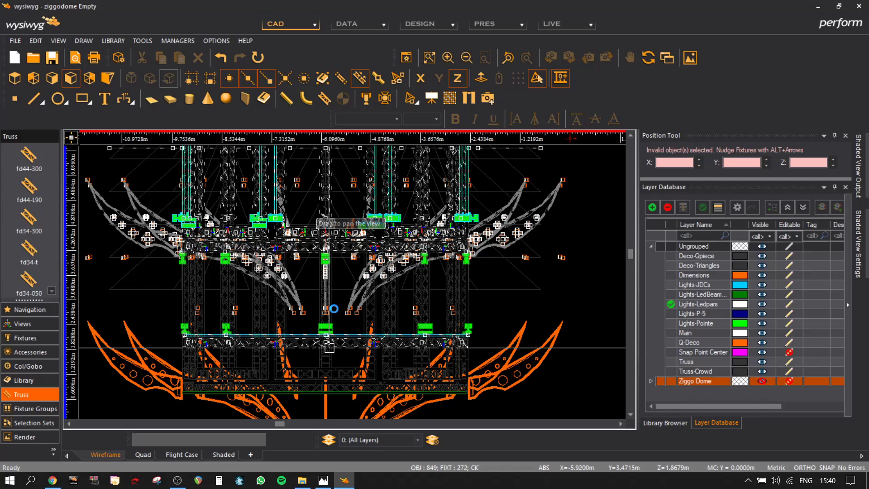
{"action": "scroll", "coordinate": [329, 348], "scroll_direction": "up", "scroll_amount": 2}
{"action": "scroll", "coordinate": [329, 348], "scroll_direction": "up", "scroll_amount": 2}
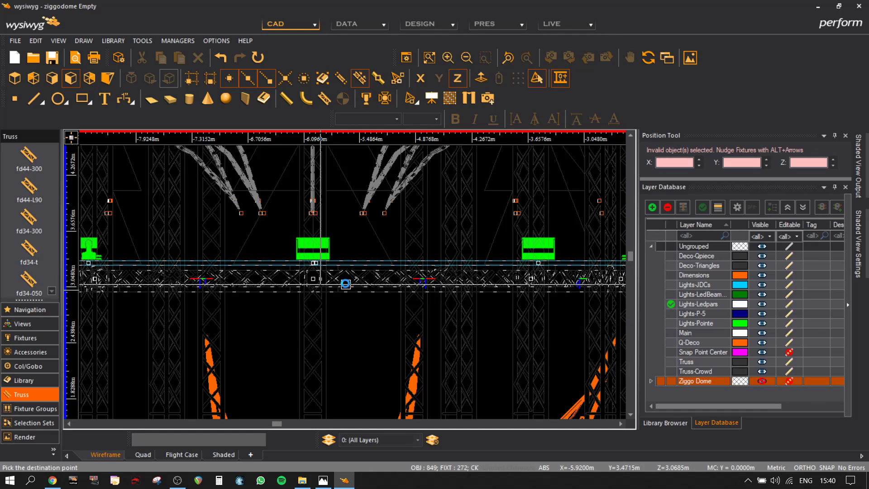
{"action": "middle_click_drag", "start_coordinate": [345, 284], "coordinate": [346, 283]}
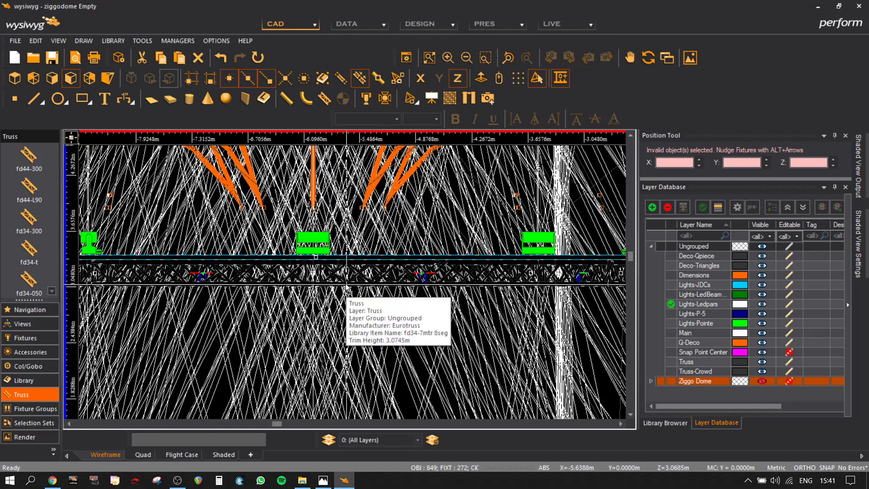
Switch to the shaded view and show the Ziggo Dome layer.
{"action": "left_click", "coordinate": [224, 454]}
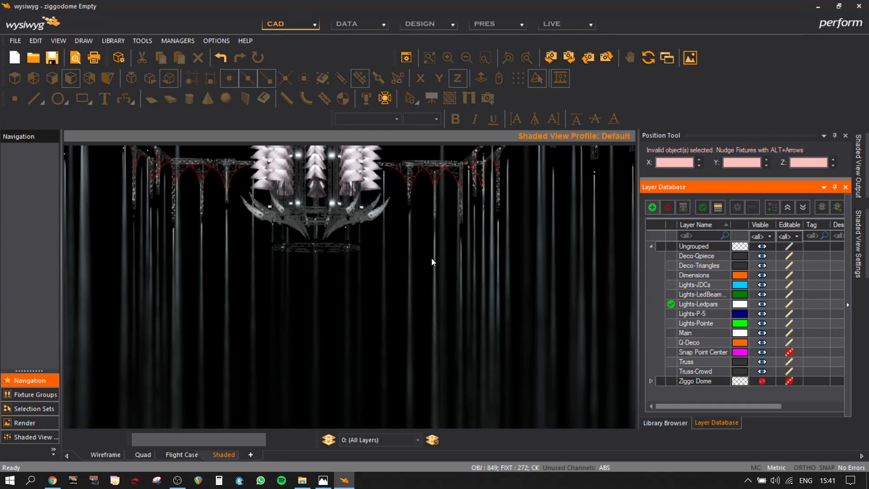
{"action": "middle_click_drag", "start_coordinate": [410, 265], "coordinate": [409, 281]}
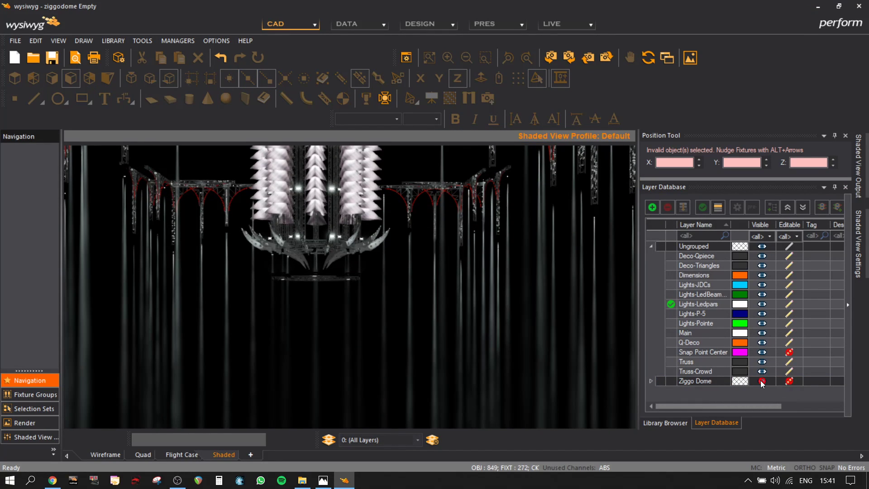
{"action": "left_click", "coordinate": [762, 381]}
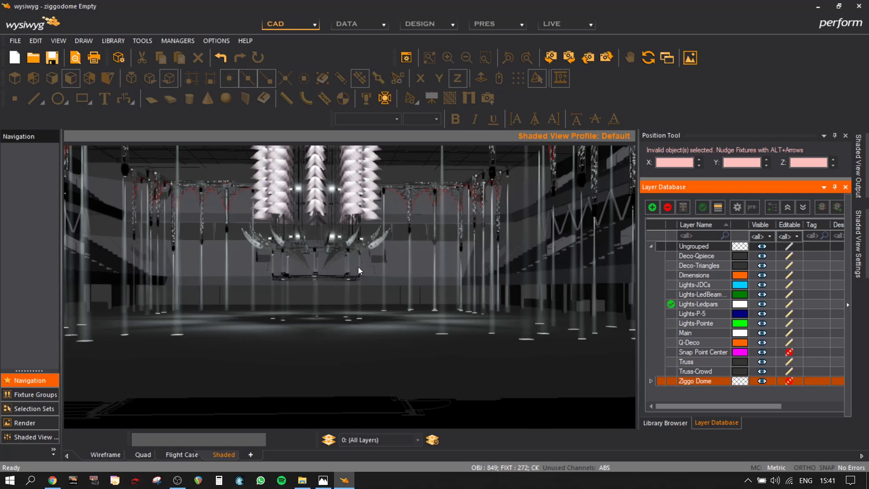
Inspect the height and spacing of the crowd trusses relative to the central rig, stands and floor in the shaded view.
{"action": "mouse_move", "coordinate": [358, 267]}
{"action": "middle_mouse_down"}
{"action": "mouse_move", "coordinate": [406, 287]}
{"action": "mouse_move", "coordinate": [406, 304]}
{"action": "mouse_move", "coordinate": [456, 288]}
{"action": "mouse_move", "coordinate": [449, 324]}
{"action": "mouse_move", "coordinate": [444, 314]}
{"action": "mouse_move", "coordinate": [359, 299]}
{"action": "mouse_move", "coordinate": [398, 286]}
{"action": "mouse_move", "coordinate": [392, 228]}
{"action": "mouse_move", "coordinate": [419, 311]}
{"action": "middle_mouse_up"}
{"action": "mouse_move", "coordinate": [430, 246]}
{"action": "middle_mouse_down"}
{"action": "mouse_move", "coordinate": [344, 299]}
{"action": "mouse_move", "coordinate": [389, 266]}
{"action": "middle_mouse_up"}
{"action": "mouse_move", "coordinate": [371, 207]}
{"action": "middle_mouse_down"}
{"action": "mouse_move", "coordinate": [325, 239]}
{"action": "mouse_move", "coordinate": [393, 234]}
{"action": "middle_mouse_up"}
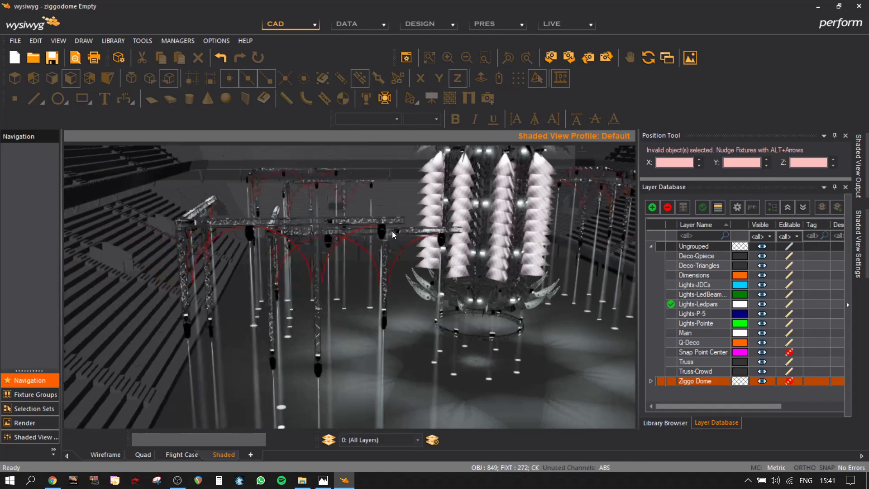
{"action": "middle_click_drag", "start_coordinate": [500, 249], "coordinate": [460, 257]}
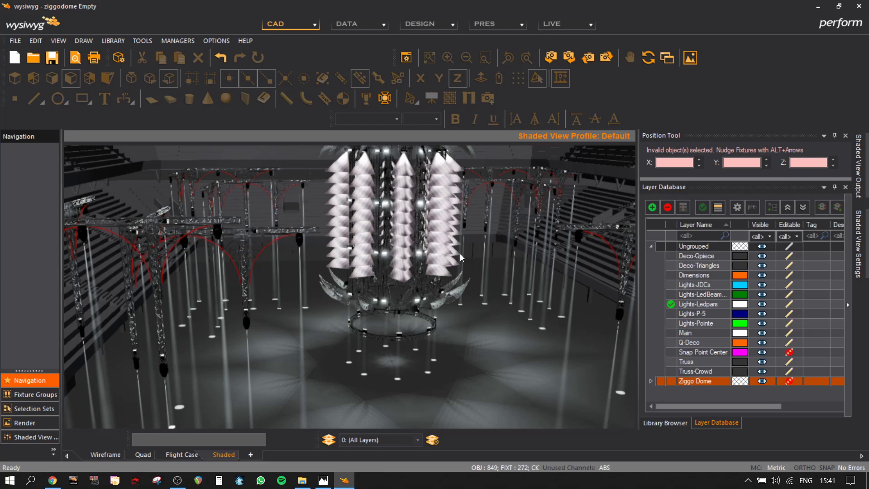
{"action": "mouse_move", "coordinate": [460, 257]}
{"action": "middle_mouse_down"}
{"action": "mouse_move", "coordinate": [370, 291]}
{"action": "mouse_move", "coordinate": [335, 200]}
{"action": "middle_mouse_up"}
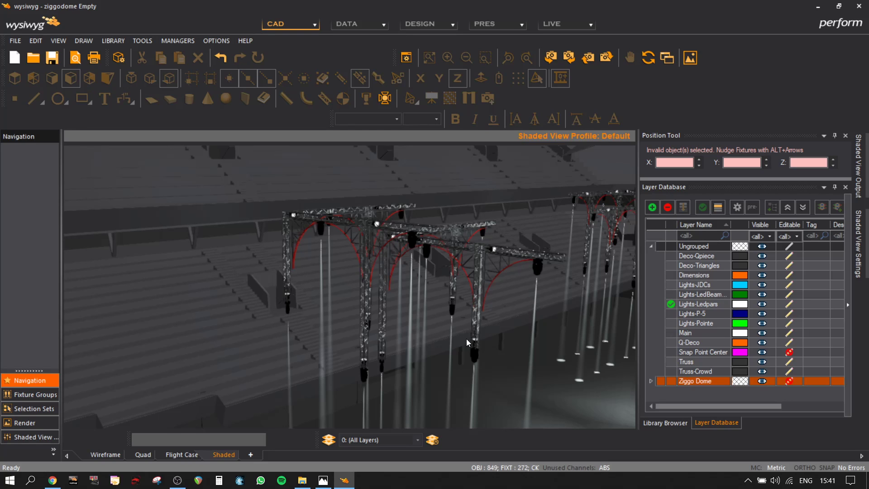
{"action": "mouse_move", "coordinate": [629, 313]}
{"action": "middle_mouse_down"}
{"action": "mouse_move", "coordinate": [608, 322]}
{"action": "mouse_move", "coordinate": [521, 304]}
{"action": "mouse_move", "coordinate": [489, 313]}
{"action": "mouse_move", "coordinate": [271, 306]}
{"action": "mouse_move", "coordinate": [222, 318]}
{"action": "middle_mouse_up"}
{"action": "mouse_move", "coordinate": [403, 344]}
{"action": "middle_mouse_down"}
{"action": "mouse_move", "coordinate": [287, 297]}
{"action": "mouse_move", "coordinate": [497, 339]}
{"action": "mouse_move", "coordinate": [416, 340]}
{"action": "mouse_move", "coordinate": [576, 320]}
{"action": "mouse_move", "coordinate": [578, 279]}
{"action": "mouse_move", "coordinate": [362, 333]}
{"action": "middle_mouse_up"}
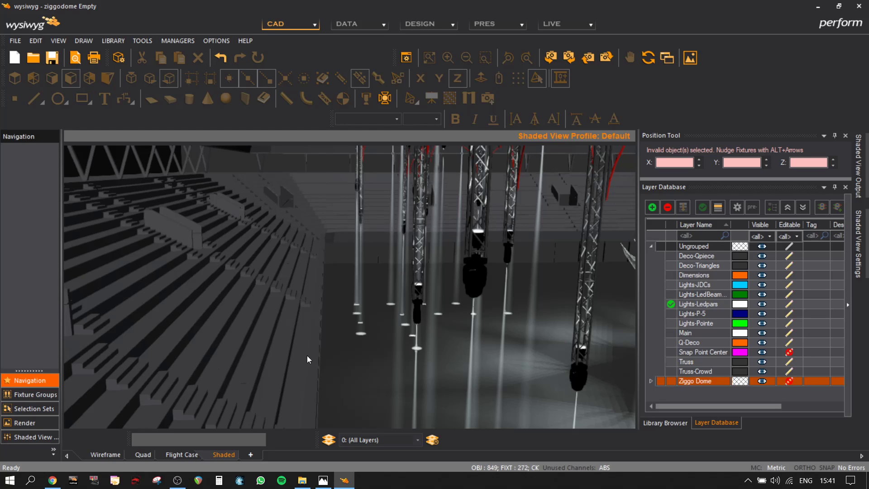
{"action": "mouse_move", "coordinate": [333, 185]}
{"action": "middle_mouse_down"}
{"action": "mouse_move", "coordinate": [334, 254]}
{"action": "mouse_move", "coordinate": [368, 269]}
{"action": "middle_mouse_up"}
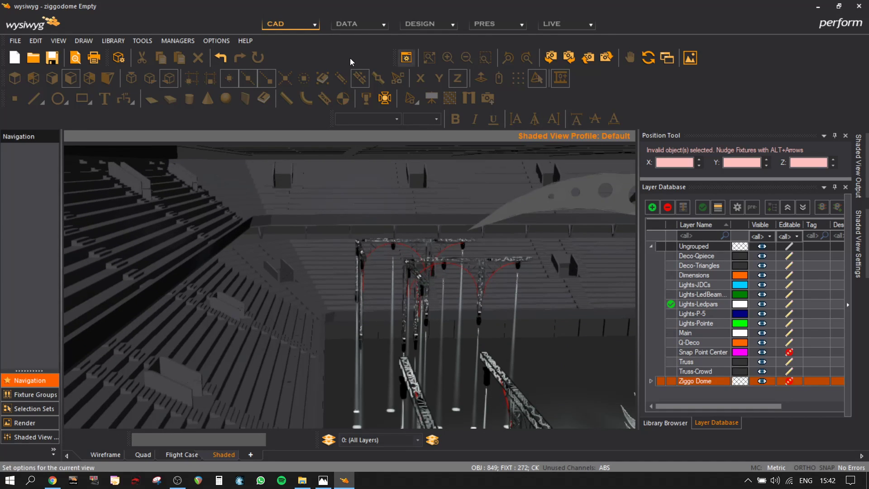
Switch to the wireframe top view, hide the Ziggo Dome layer and clear the rig selection.
{"action": "left_click", "coordinate": [119, 456]}
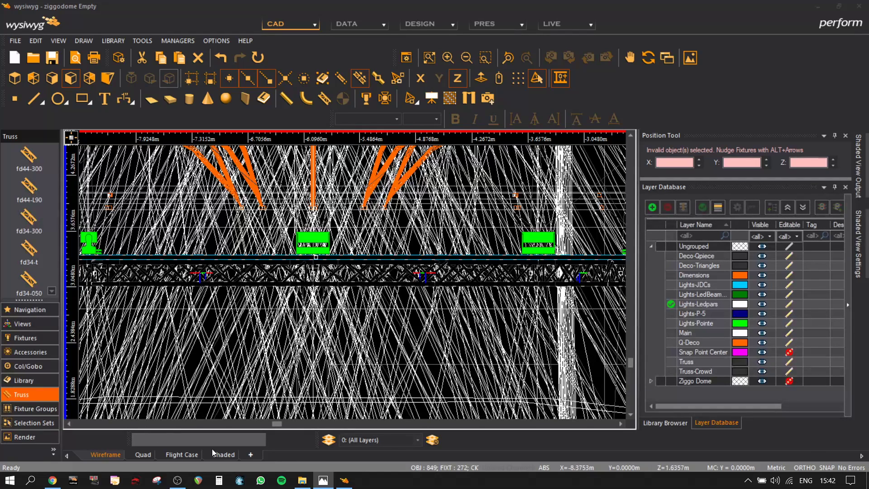
{"action": "left_click", "coordinate": [18, 80]}
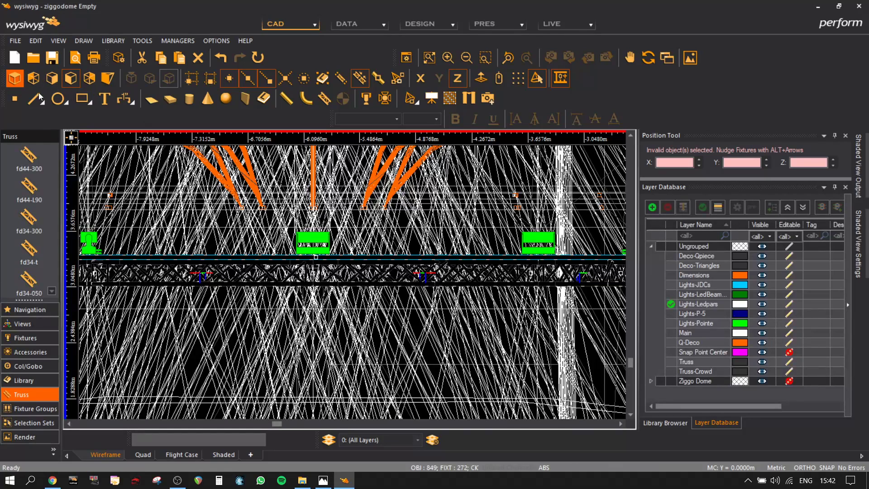
{"action": "left_click", "coordinate": [763, 383]}
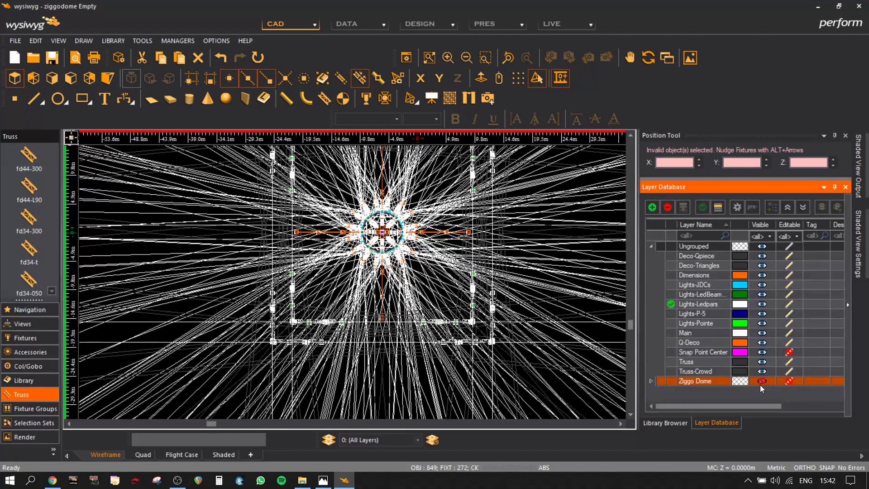
{"action": "left_click", "coordinate": [165, 336]}
{"action": "scroll", "coordinate": [499, 339], "scroll_direction": "up", "scroll_amount": 3}
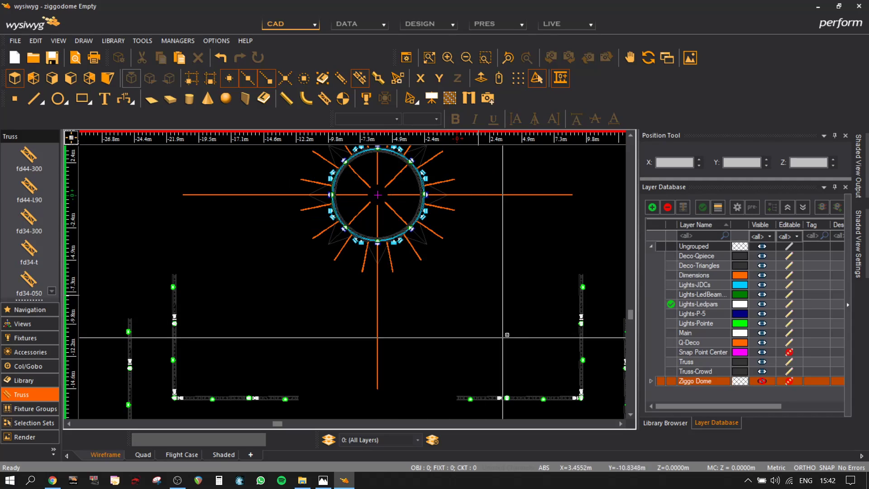
{"action": "middle_click_drag", "start_coordinate": [500, 339], "coordinate": [344, 354]}
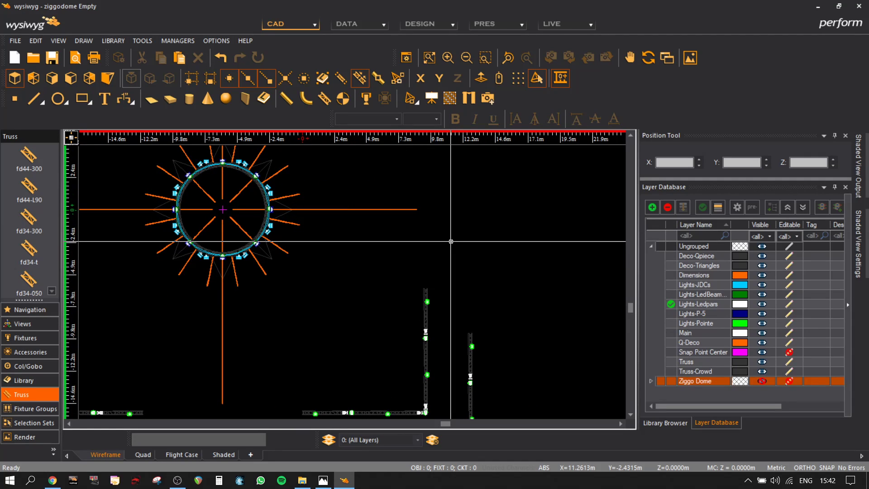
Bring up the FD34 sections in the truss library and make Truss-Crowd the active layer.
{"action": "left_click", "coordinate": [654, 421]}
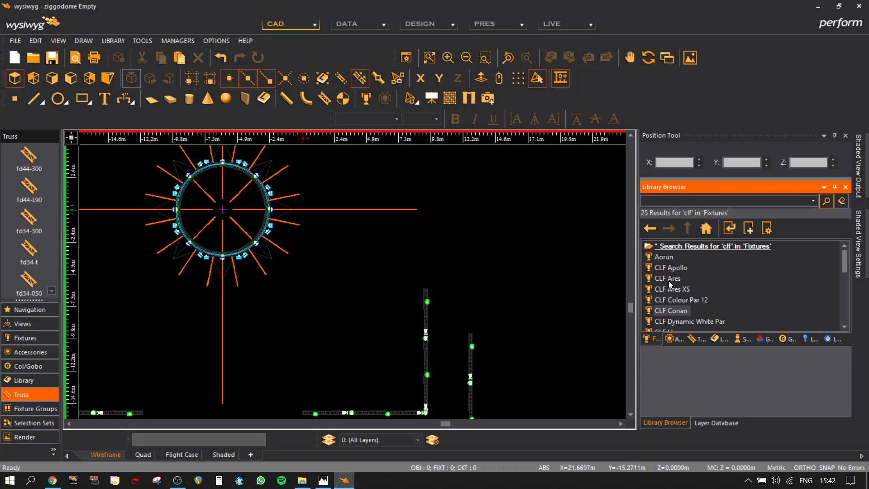
{"action": "left_click", "coordinate": [700, 341]}
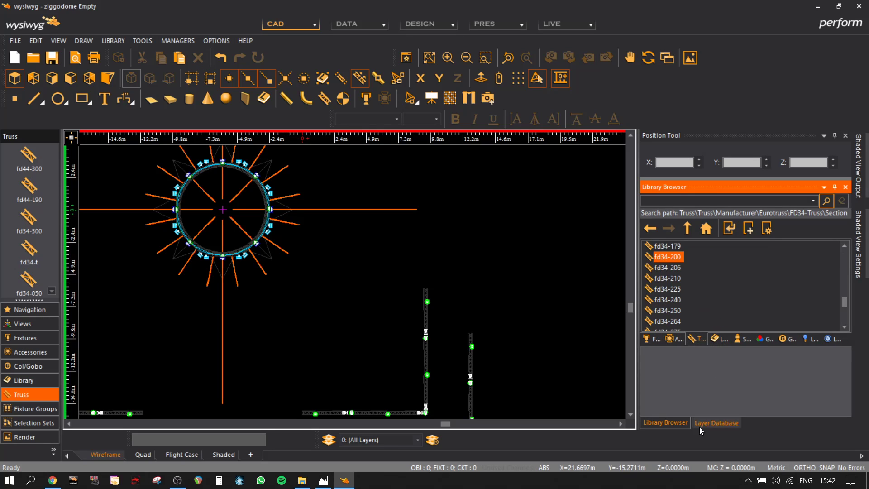
{"action": "left_click", "coordinate": [716, 421]}
{"action": "left_click", "coordinate": [708, 372]}
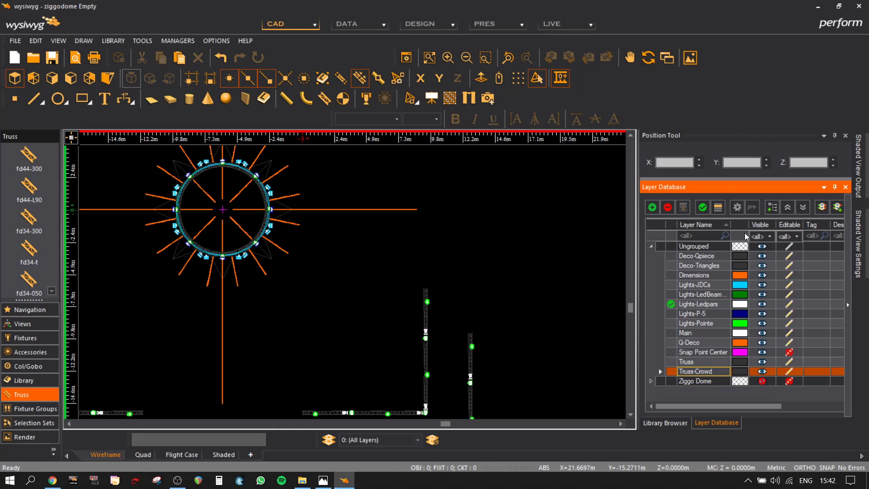
{"action": "left_click", "coordinate": [703, 208]}
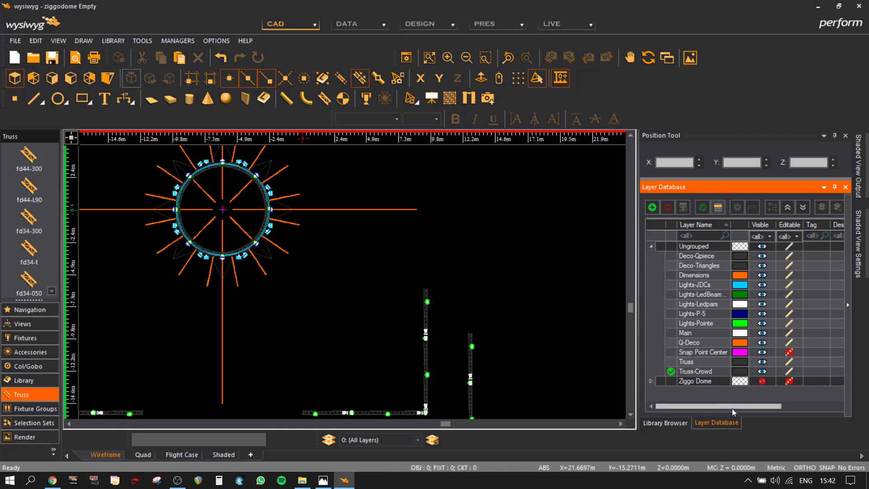
Place an fd34-300 truss section from the library with its end at the circular truss's centre, X -6 m, Y 0 m.
{"action": "left_click", "coordinate": [677, 423]}
{"action": "scroll", "coordinate": [684, 306], "scroll_direction": "down", "scroll_amount": 2}
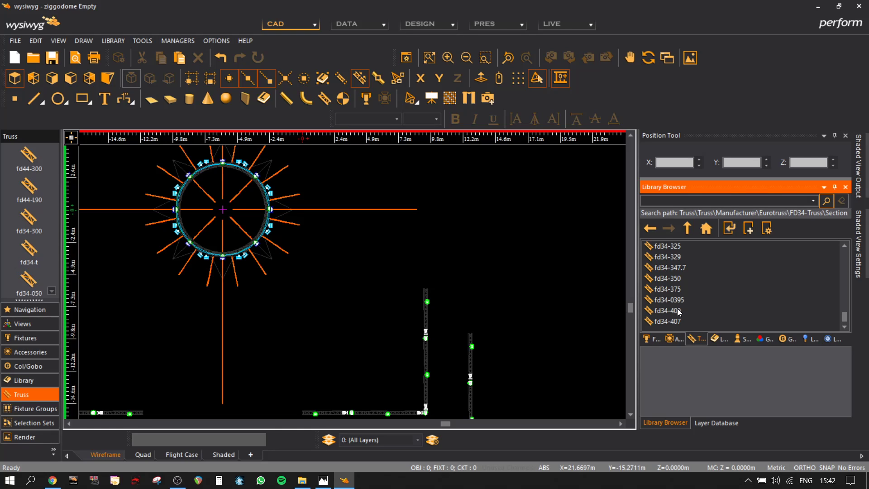
{"action": "scroll", "coordinate": [679, 273], "scroll_direction": "up", "scroll_amount": 1}
{"action": "left_click", "coordinate": [679, 257]}
{"action": "middle_click_drag", "start_coordinate": [352, 263], "coordinate": [515, 327]}
{"action": "scroll", "coordinate": [405, 273], "scroll_direction": "up", "scroll_amount": 4}
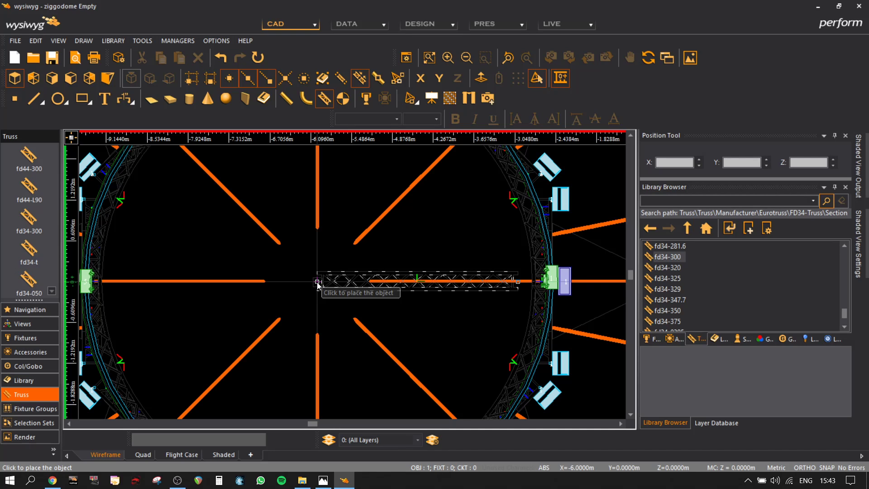
{"action": "left_click", "coordinate": [318, 282]}
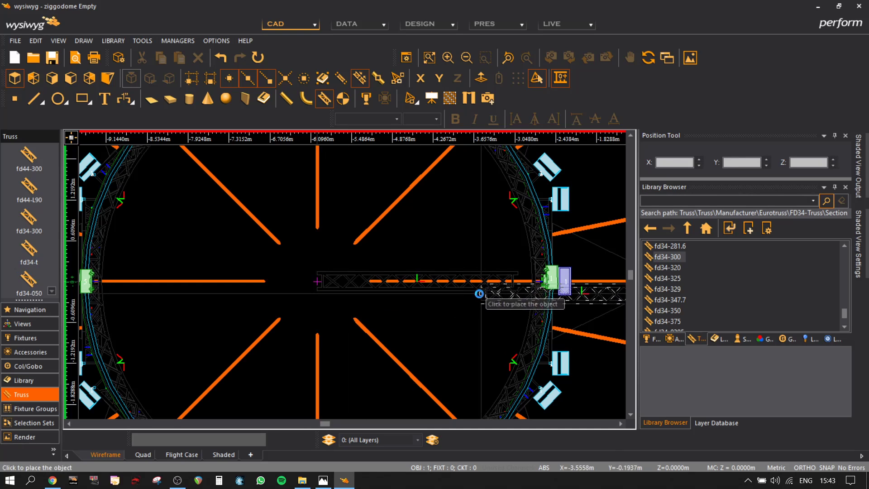
Extend the truss row along the X axis with six more fd34-300 sections, end to end, out to about X 15 m.
{"action": "scroll", "coordinate": [502, 325], "scroll_direction": "down", "scroll_amount": 4}
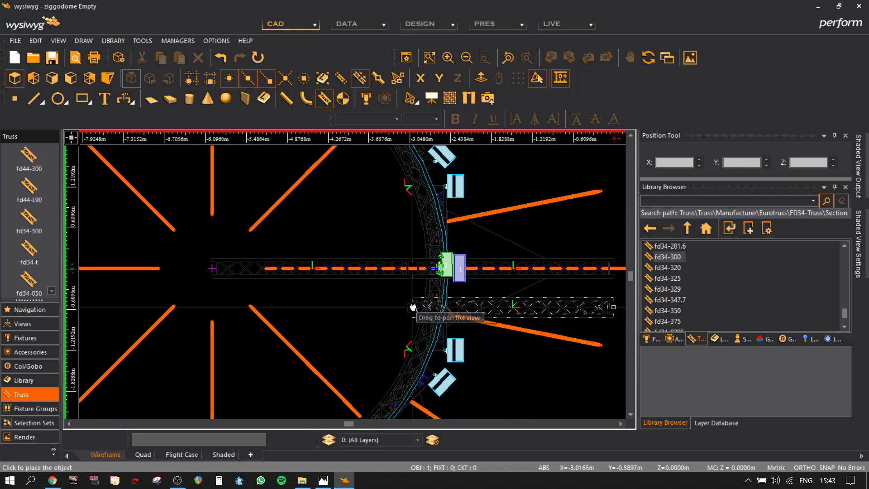
{"action": "left_click", "coordinate": [531, 300]}
{"action": "middle_click_drag", "start_coordinate": [556, 254], "coordinate": [349, 211]}
{"action": "scroll", "coordinate": [360, 234], "scroll_direction": "down", "scroll_amount": 4}
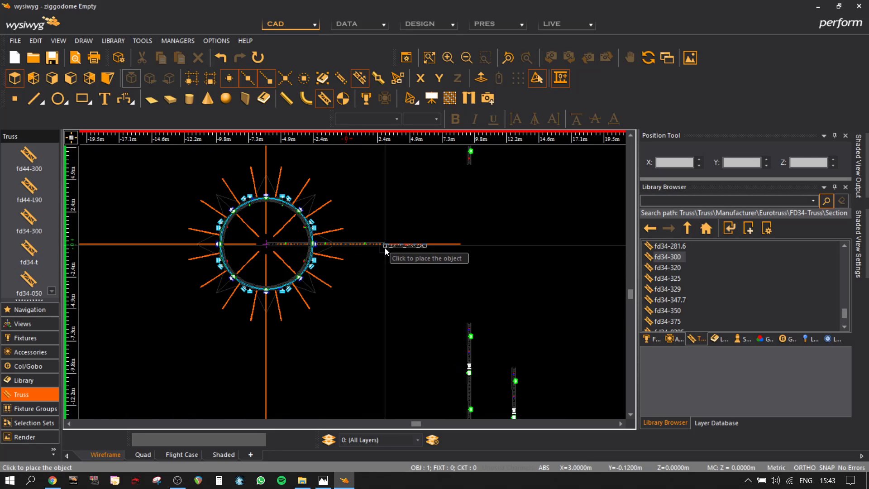
{"action": "scroll", "coordinate": [413, 241], "scroll_direction": "up", "scroll_amount": 4}
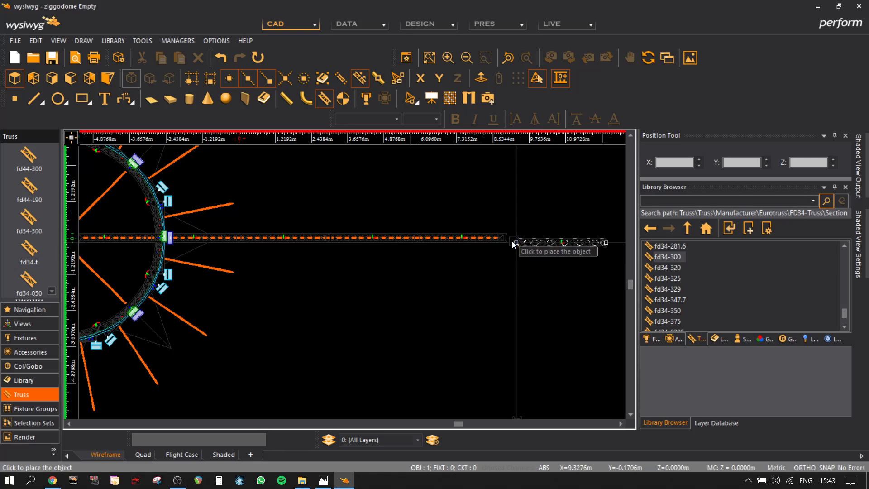
{"action": "left_click", "coordinate": [507, 239]}
{"action": "scroll", "coordinate": [518, 307], "scroll_direction": "down", "scroll_amount": 2}
{"action": "middle_click_drag", "start_coordinate": [526, 241], "coordinate": [390, 262]}
{"action": "left_click", "coordinate": [406, 296]}
{"action": "scroll", "coordinate": [406, 335], "scroll_direction": "down", "scroll_amount": 2}
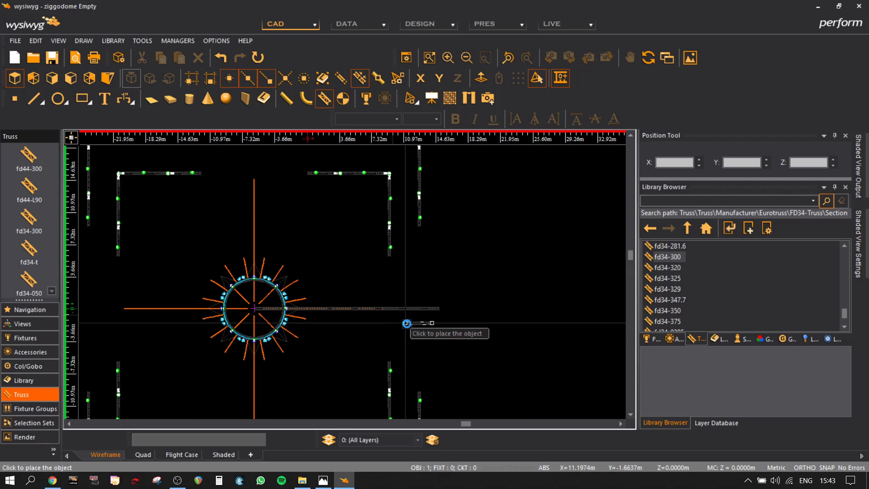
{"action": "scroll", "coordinate": [476, 324], "scroll_direction": "up", "scroll_amount": 3}
{"action": "key", "text": "Escape"}
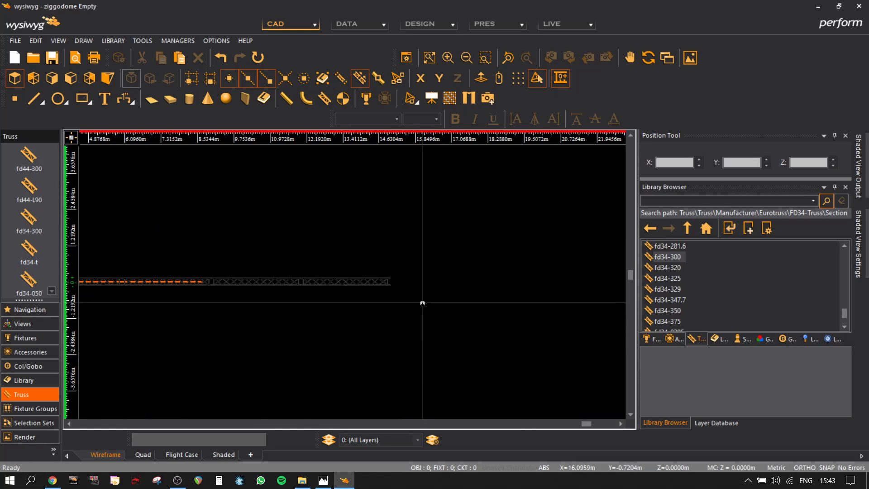
Mirror a copy of the truss row about the Y axis through the circle's centre and group both halves.
{"action": "left_click", "coordinate": [387, 281]}
{"action": "scroll", "coordinate": [356, 262], "scroll_direction": "down", "scroll_amount": 2}
{"action": "middle_click_drag", "start_coordinate": [368, 256], "coordinate": [557, 285]}
{"action": "scroll", "coordinate": [274, 309], "scroll_direction": "up", "scroll_amount": 4}
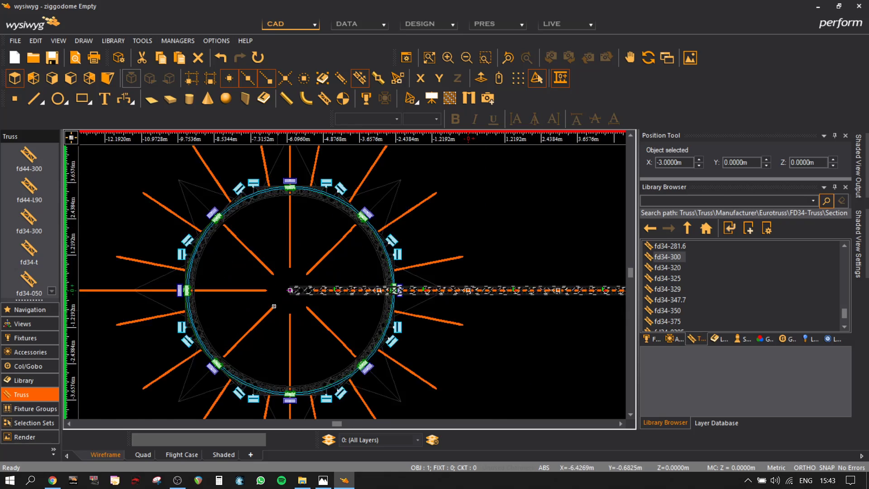
{"action": "key", "text": "ctrl+m"}
{"action": "scroll", "coordinate": [304, 271], "scroll_direction": "up", "scroll_amount": 2}
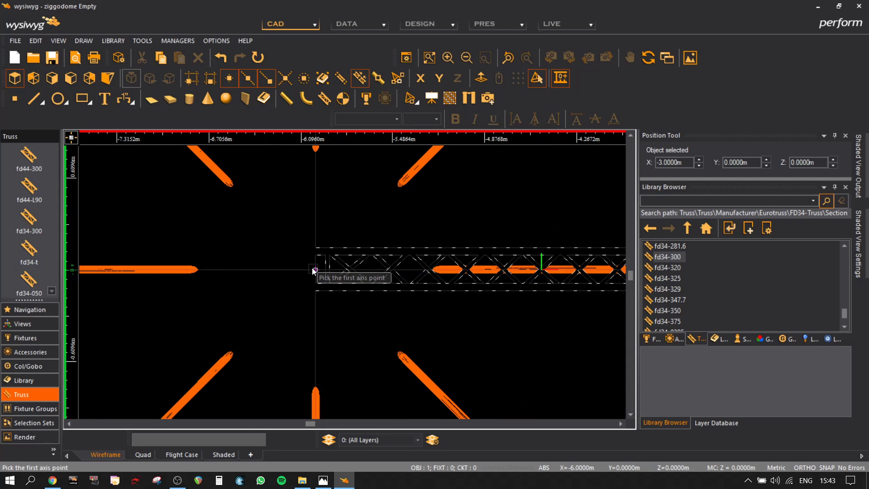
{"action": "left_click", "coordinate": [439, 78]}
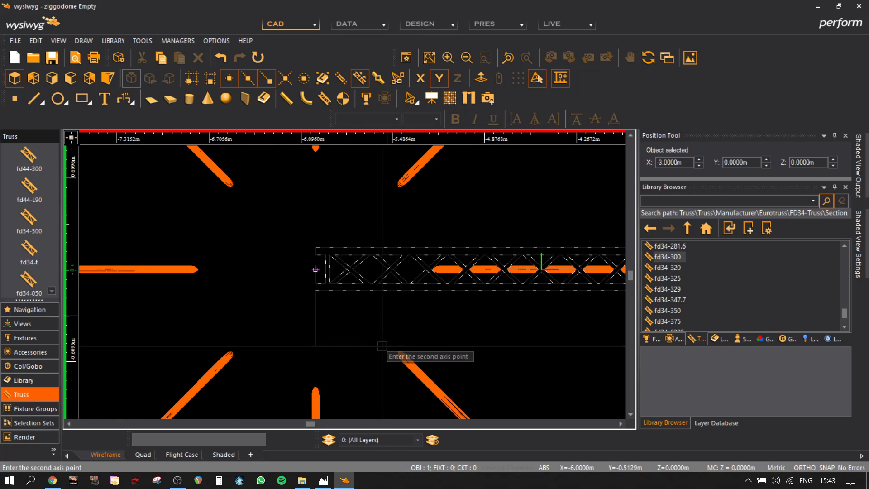
{"action": "left_click", "coordinate": [324, 296]}
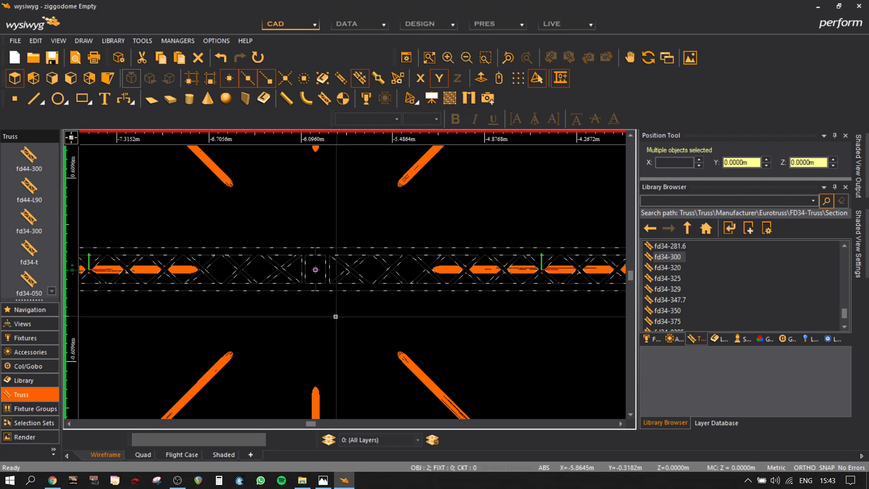
{"action": "key", "text": "ctrl+g"}
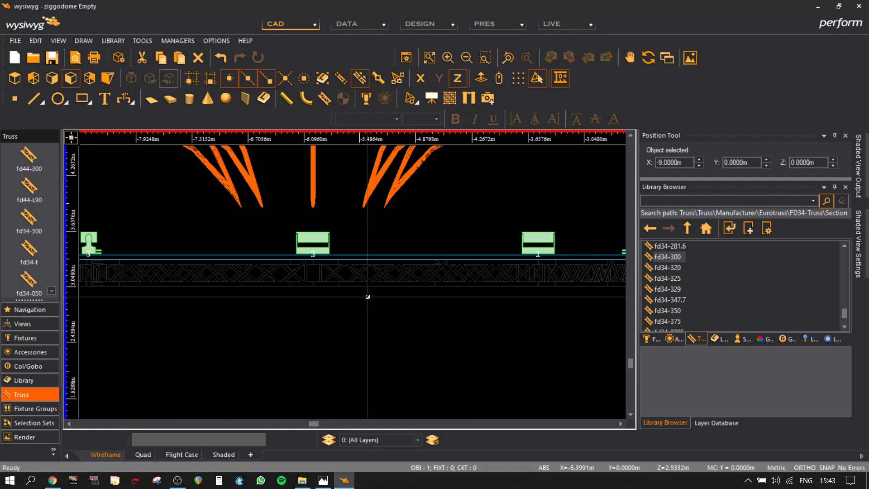
Raise the grouped truss row above the central rig to a height of 19.9562 m in the front view.
{"action": "scroll", "coordinate": [356, 342], "scroll_direction": "down", "scroll_amount": 3}
{"action": "middle_click_drag", "start_coordinate": [367, 362], "coordinate": [355, 411]}
{"action": "key", "text": "m"}
{"action": "left_click", "coordinate": [356, 320]}
{"action": "middle_click_drag", "start_coordinate": [374, 261], "coordinate": [378, 448]}
{"action": "scroll", "coordinate": [380, 354], "scroll_direction": "down", "scroll_amount": 1}
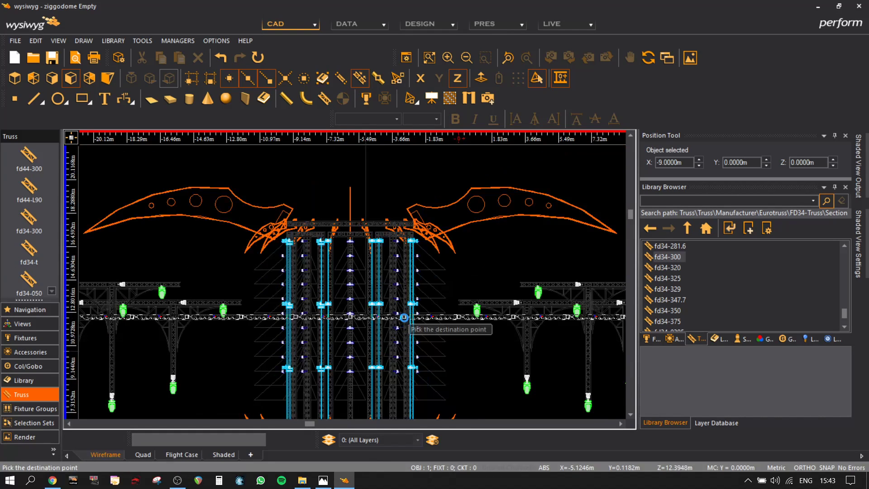
{"action": "middle_click_drag", "start_coordinate": [496, 269], "coordinate": [429, 344]}
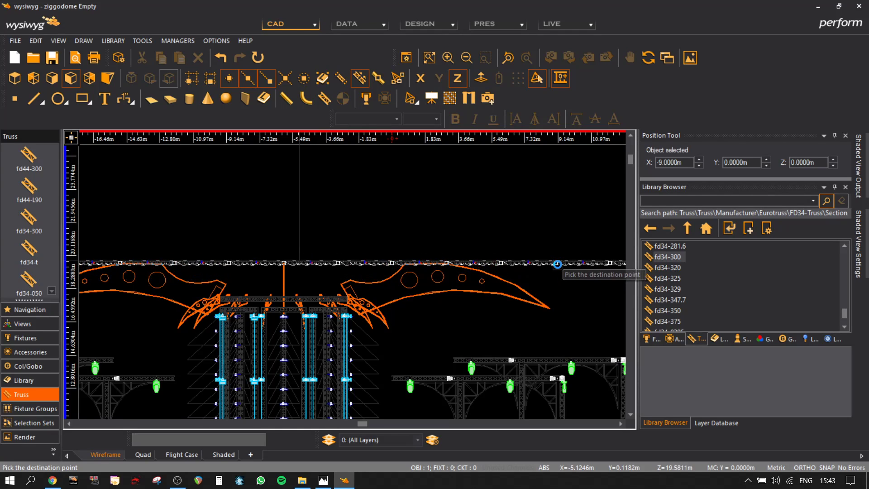
{"action": "left_click", "coordinate": [557, 256]}
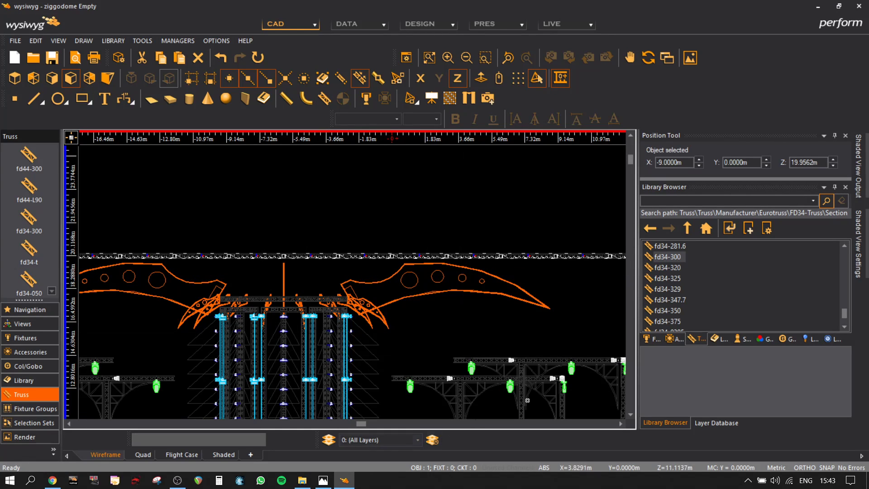
Show the Ziggo Dome layer and, in top view, move the truss row to Y -20.2273 m, between the outer crowd trusses and the stands.
{"action": "left_click", "coordinate": [717, 423]}
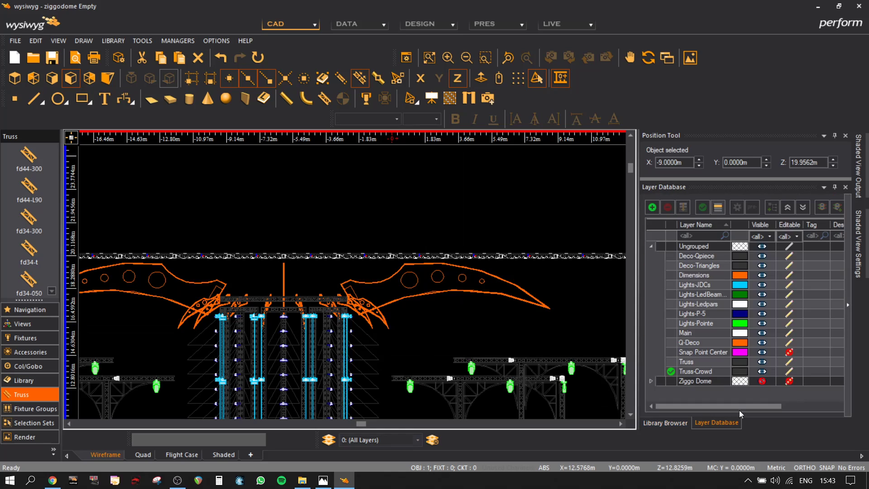
{"action": "left_click", "coordinate": [763, 382]}
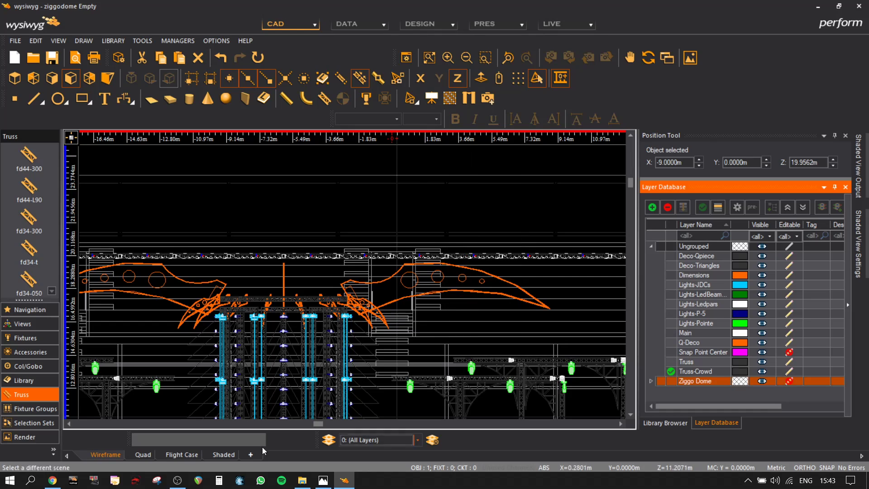
{"action": "left_click", "coordinate": [18, 83]}
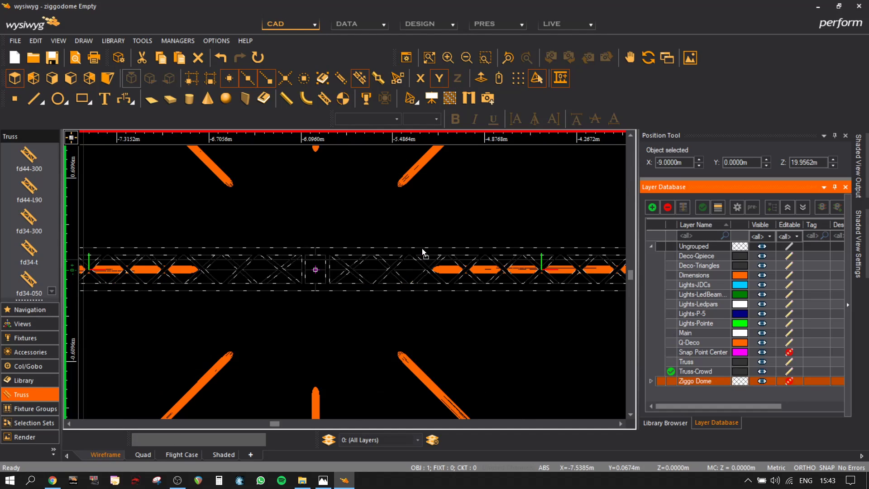
{"action": "scroll", "coordinate": [377, 309], "scroll_direction": "down", "scroll_amount": 4}
{"action": "scroll", "coordinate": [377, 310], "scroll_direction": "down", "scroll_amount": 2}
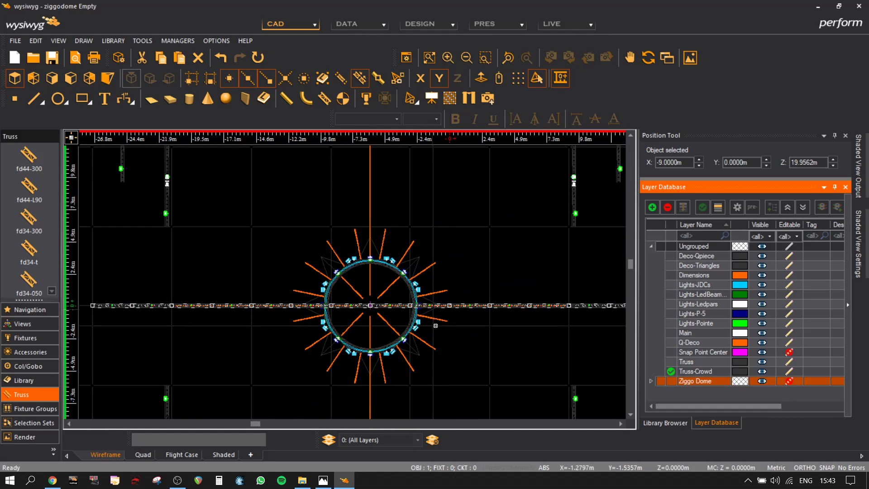
{"action": "middle_click_drag", "start_coordinate": [488, 346], "coordinate": [471, 257]}
{"action": "scroll", "coordinate": [457, 286], "scroll_direction": "down", "scroll_amount": 3}
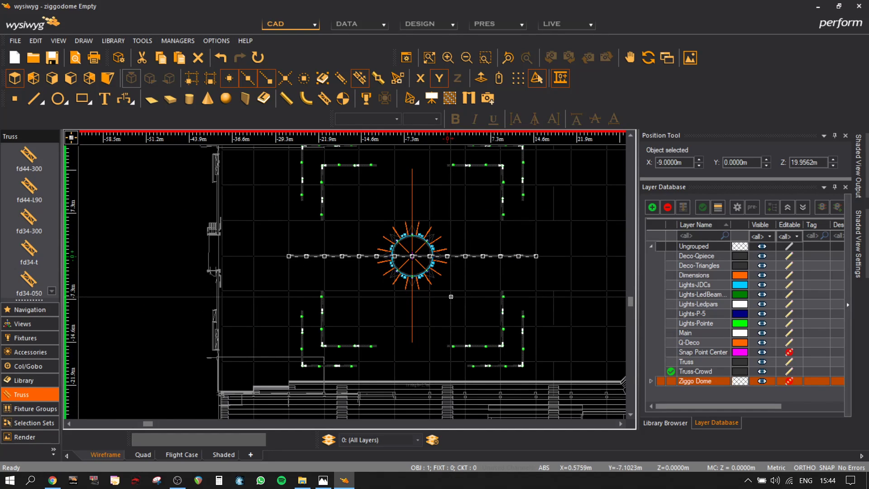
{"action": "key", "text": "m"}
{"action": "left_click", "coordinate": [491, 257]}
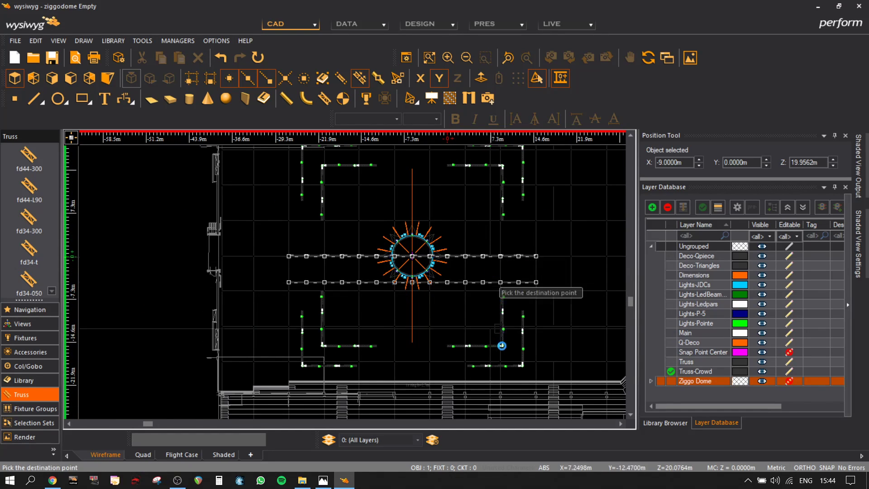
{"action": "scroll", "coordinate": [501, 367], "scroll_direction": "up", "scroll_amount": 2}
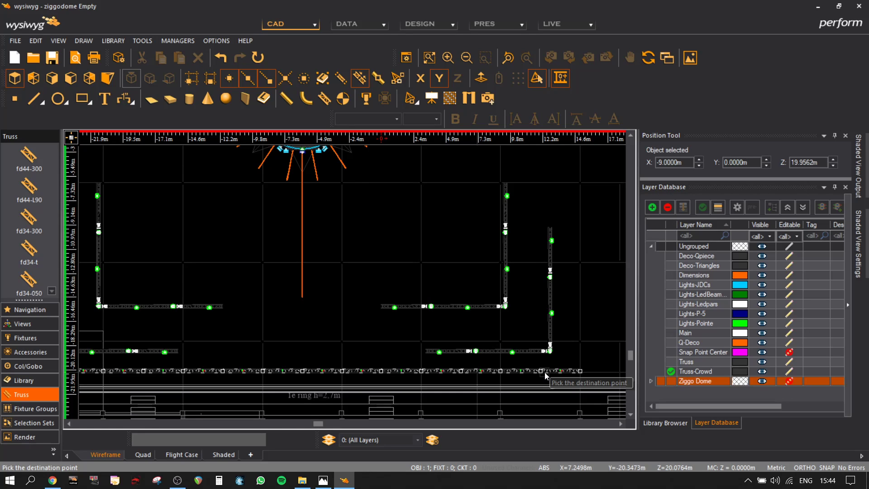
{"action": "left_click", "coordinate": [545, 375]}
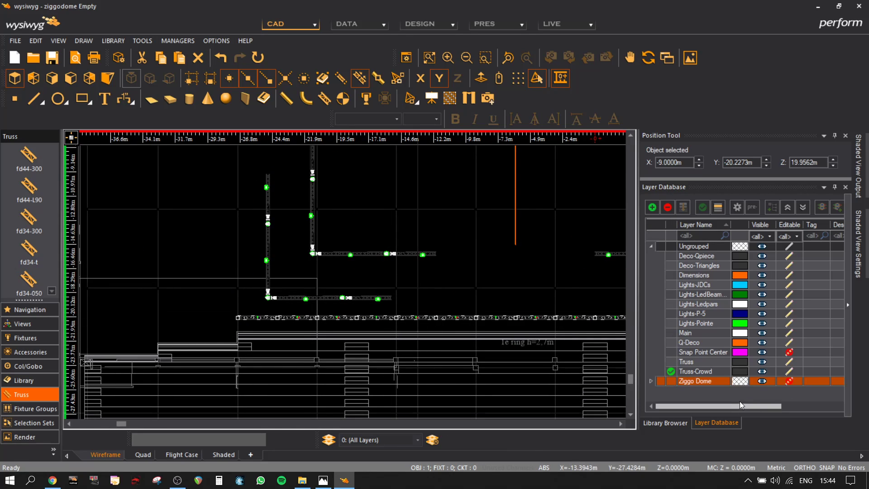
Hide the Ziggo Dome layer, ungroup the truss row and delete the outermost section at its negative-X end.
{"action": "left_click", "coordinate": [763, 381]}
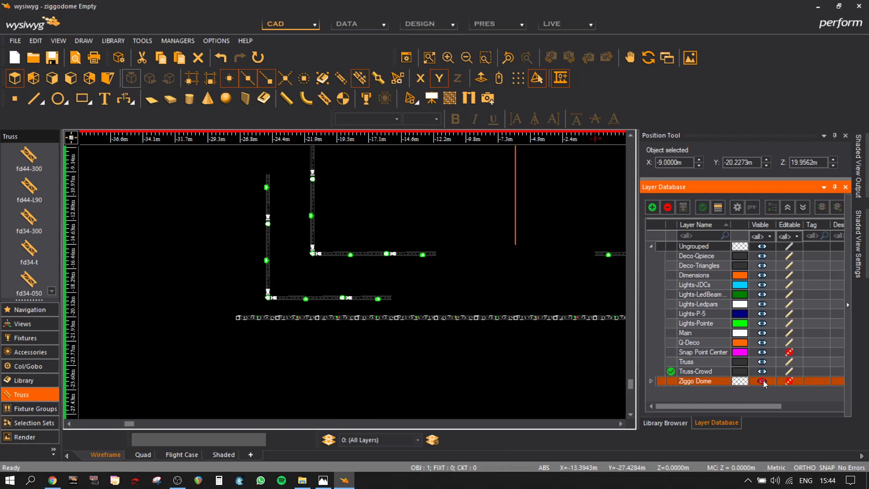
{"action": "left_click", "coordinate": [276, 332]}
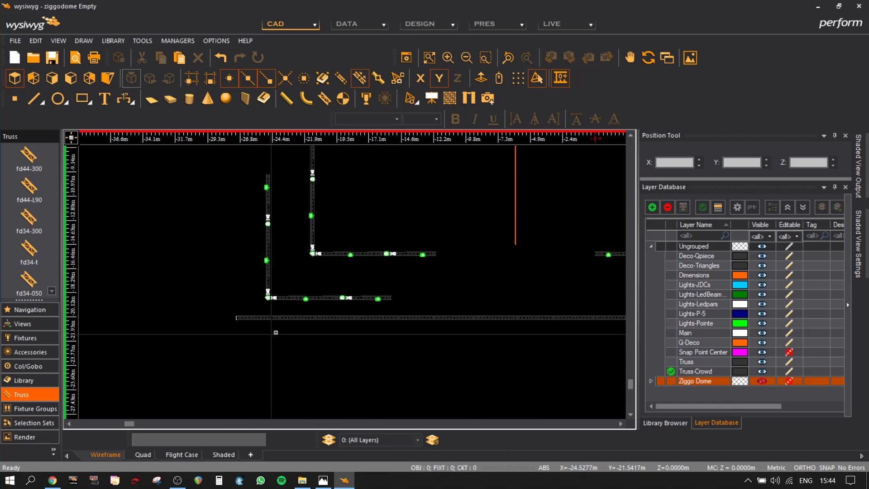
{"action": "left_click", "coordinate": [351, 317]}
{"action": "key", "text": "ctrl+u"}
{"action": "left_click", "coordinate": [240, 317]}
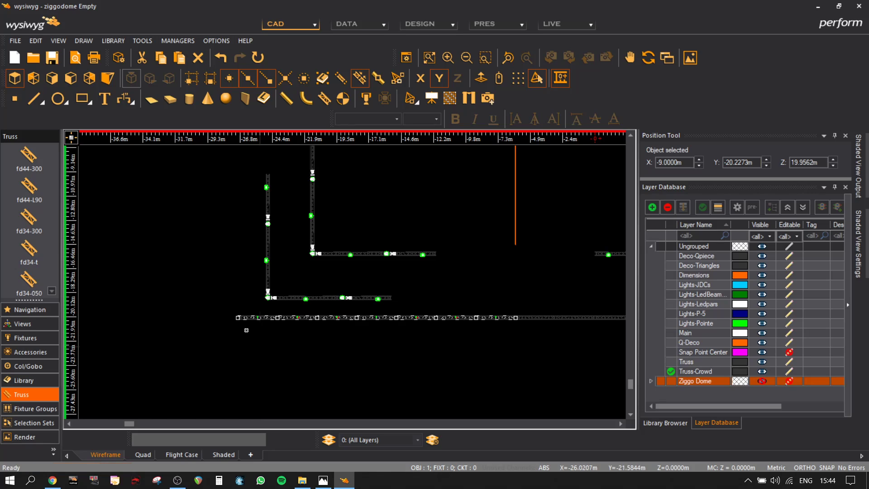
{"action": "key", "text": "ctrl+u"}
{"action": "left_click", "coordinate": [247, 330]}
{"action": "left_click", "coordinate": [238, 317]}
{"action": "key", "text": "Delete"}
Ungroup the other half of the truss row and delete the outermost section at its positive-X end.
{"action": "middle_click_drag", "start_coordinate": [398, 351], "coordinate": [108, 333]}
{"action": "left_click", "coordinate": [500, 299]}
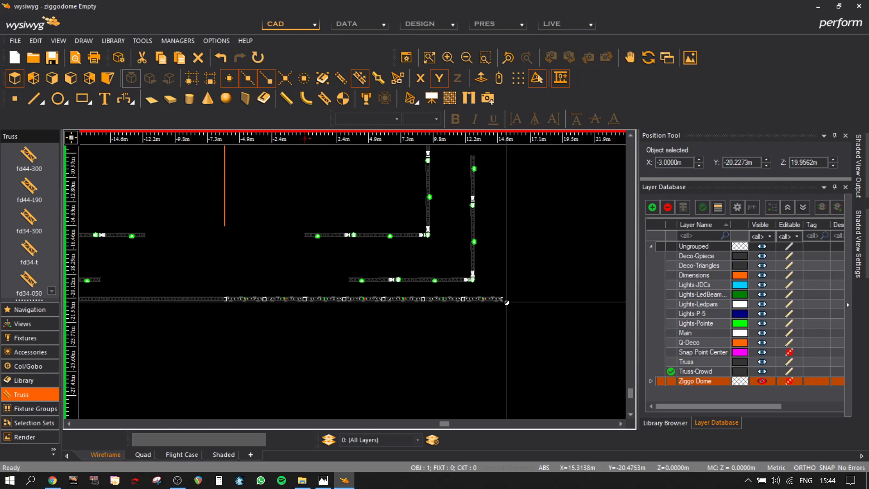
{"action": "key", "text": "ctrl+u"}
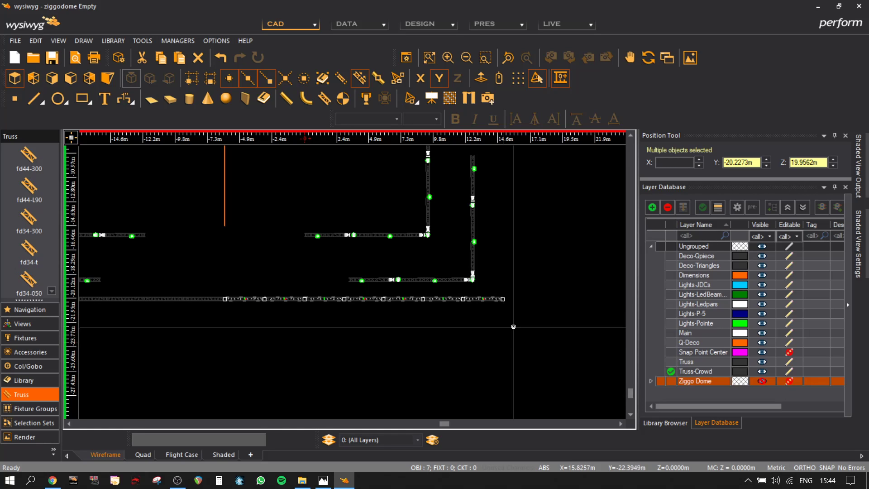
{"action": "left_click", "coordinate": [497, 299]}
{"action": "key", "text": "Delete"}
Group all remaining fd34-300 sections of the long truss row and clear the selection.
{"action": "middle_click_drag", "start_coordinate": [453, 336], "coordinate": [545, 328]}
{"action": "scroll", "coordinate": [544, 327], "scroll_direction": "down", "scroll_amount": 1}
{"action": "left_click_drag", "start_coordinate": [570, 314], "coordinate": [225, 301]}
{"action": "key", "text": "ctrl+g"}
{"action": "left_click", "coordinate": [388, 364]}
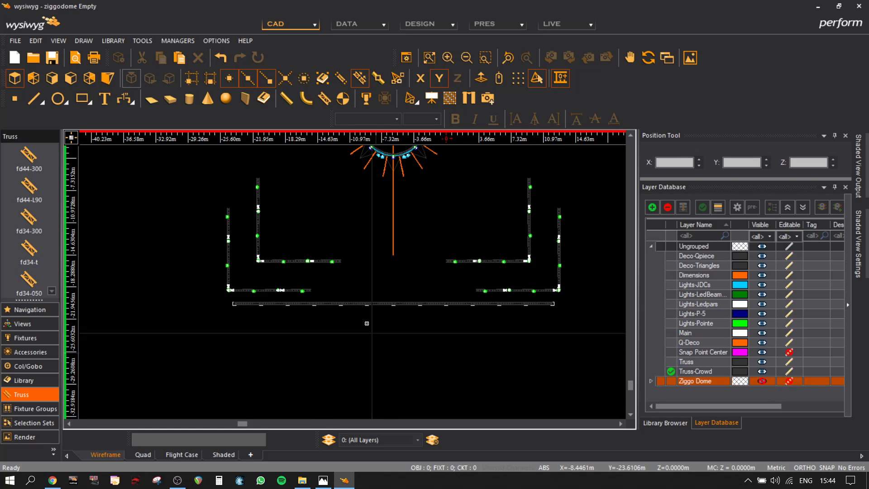
{"action": "scroll", "coordinate": [361, 316], "scroll_direction": "up", "scroll_amount": 2}
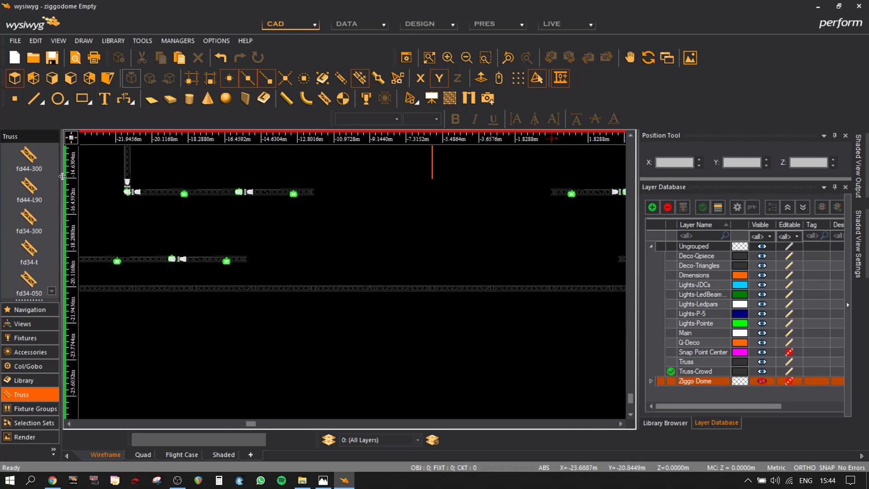
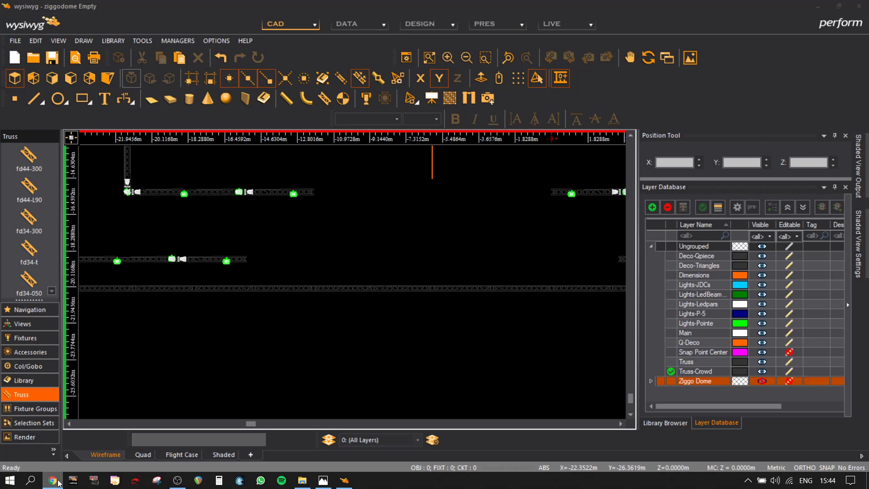
{"action": "middle_click_drag", "start_coordinate": [509, 256], "coordinate": [427, 294]}
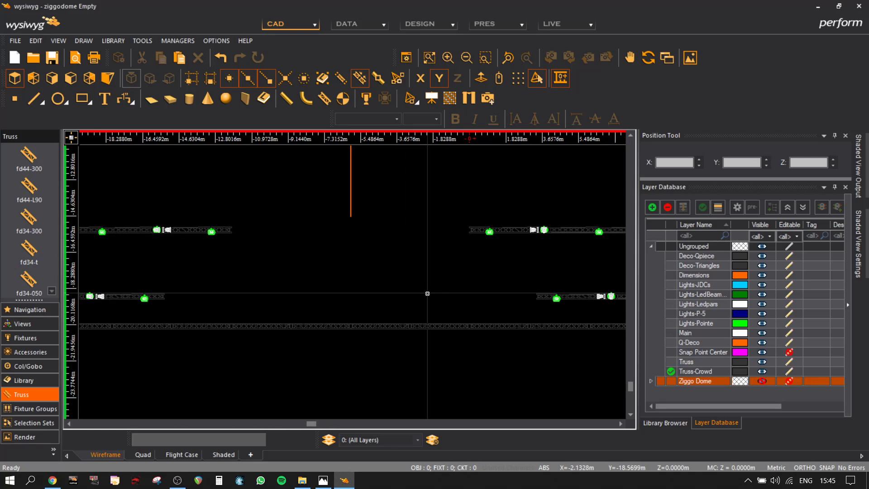
{"action": "scroll", "coordinate": [428, 293], "scroll_direction": "down", "scroll_amount": 1}
{"action": "scroll", "coordinate": [397, 318], "scroll_direction": "up", "scroll_amount": 1}
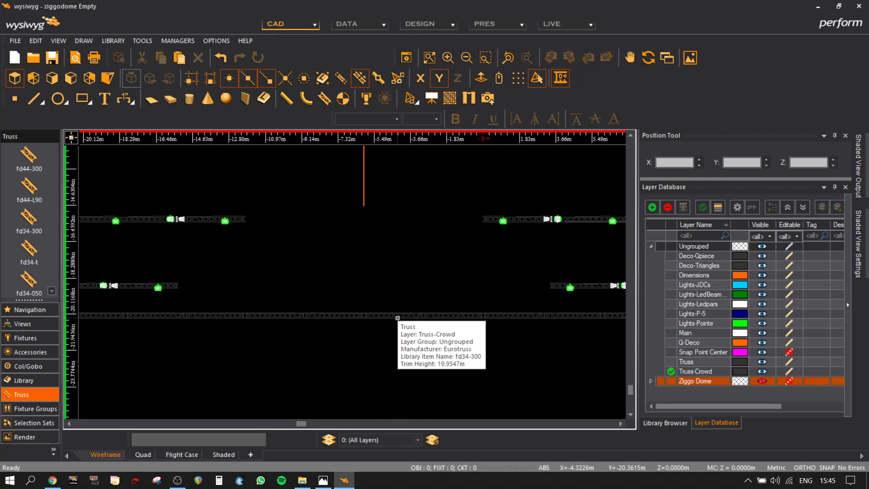
{"action": "scroll", "coordinate": [398, 318], "scroll_direction": "down", "scroll_amount": 1}
{"action": "scroll", "coordinate": [386, 342], "scroll_direction": "up", "scroll_amount": 1}
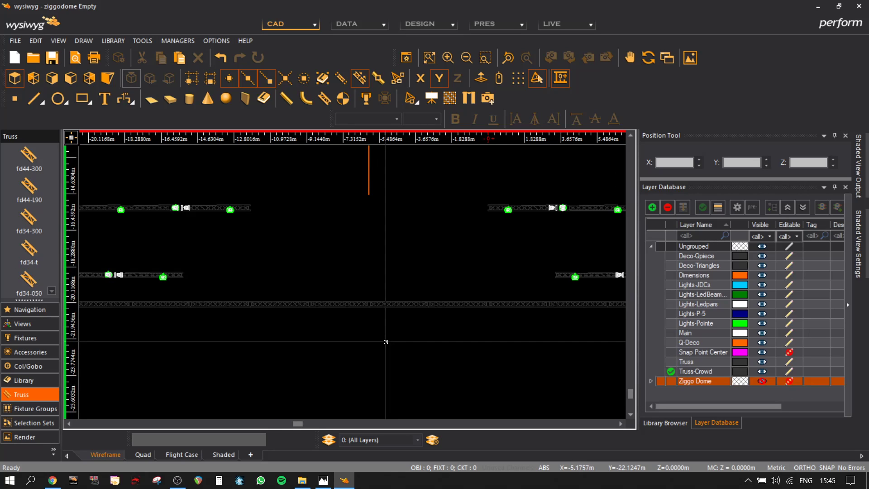
Examine the long truss row's position against the outer crowd trusses, including its negative-X end.
{"action": "scroll", "coordinate": [386, 342], "scroll_direction": "down", "scroll_amount": 1}
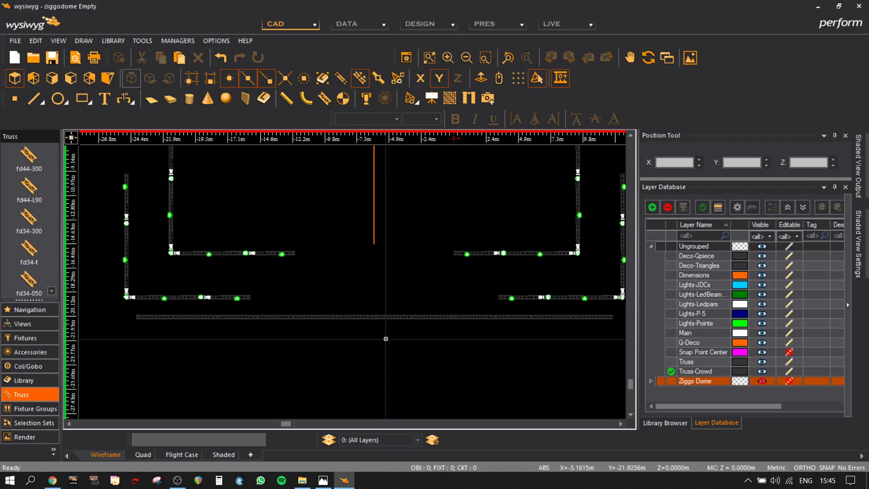
{"action": "mouse_move", "coordinate": [200, 313]}
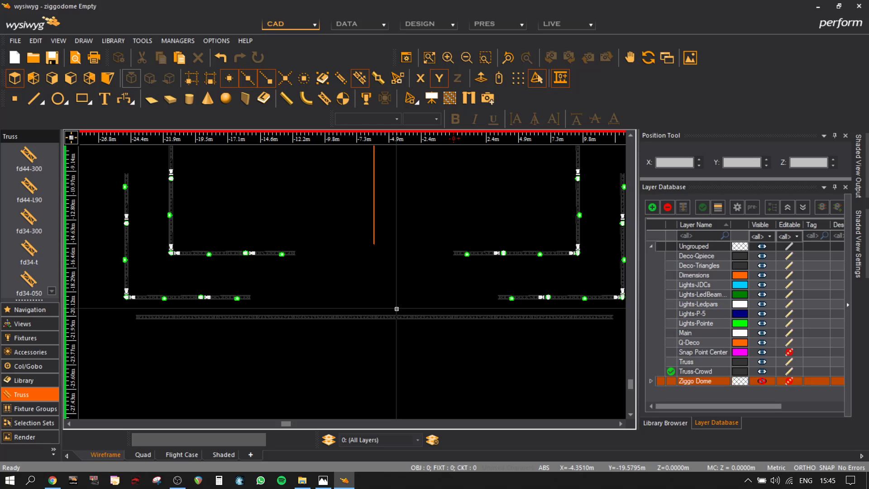
{"action": "scroll", "coordinate": [397, 308], "scroll_direction": "up", "scroll_amount": 2}
{"action": "scroll", "coordinate": [396, 309], "scroll_direction": "down", "scroll_amount": 2}
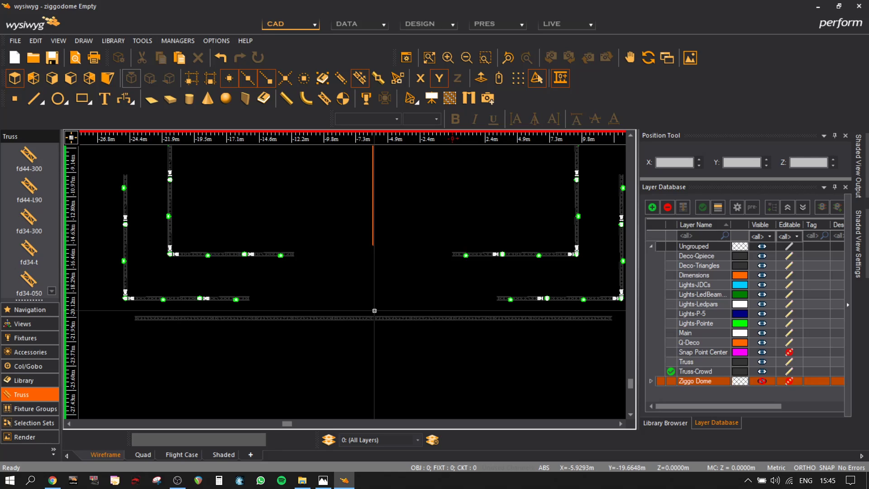
{"action": "scroll", "coordinate": [379, 338], "scroll_direction": "up", "scroll_amount": 2}
{"action": "scroll", "coordinate": [379, 337], "scroll_direction": "down", "scroll_amount": 3}
{"action": "middle_click_drag", "start_coordinate": [375, 310], "coordinate": [367, 275]}
{"action": "scroll", "coordinate": [368, 277], "scroll_direction": "up", "scroll_amount": 3}
{"action": "scroll", "coordinate": [369, 317], "scroll_direction": "down", "scroll_amount": 3}
{"action": "scroll", "coordinate": [371, 340], "scroll_direction": "up", "scroll_amount": 3}
{"action": "middle_click_drag", "start_coordinate": [291, 322], "coordinate": [478, 347]}
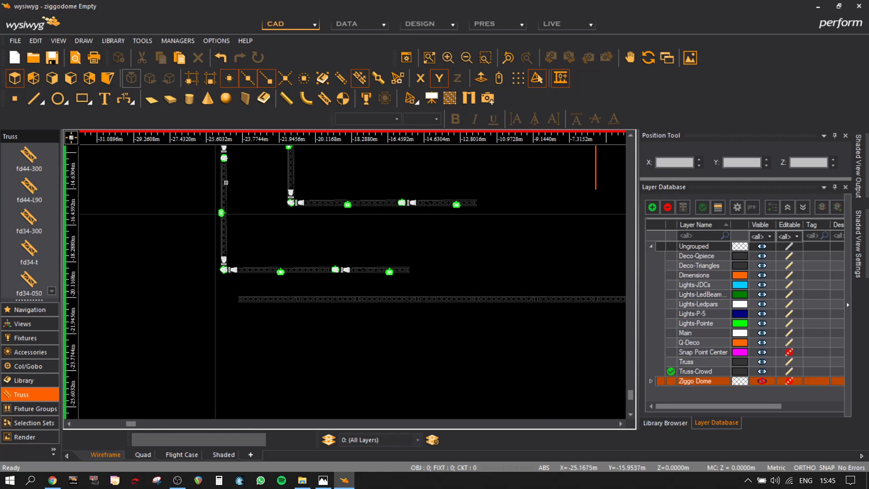
Abandon creating a new lights layer and make the existing Lights-JDCs layer current.
{"action": "left_click", "coordinate": [652, 207]}
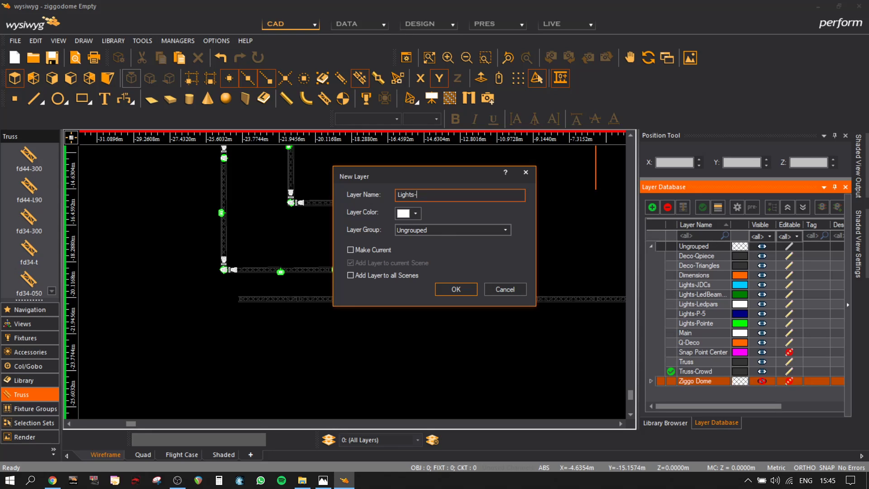
{"action": "key", "text": "Escape"}
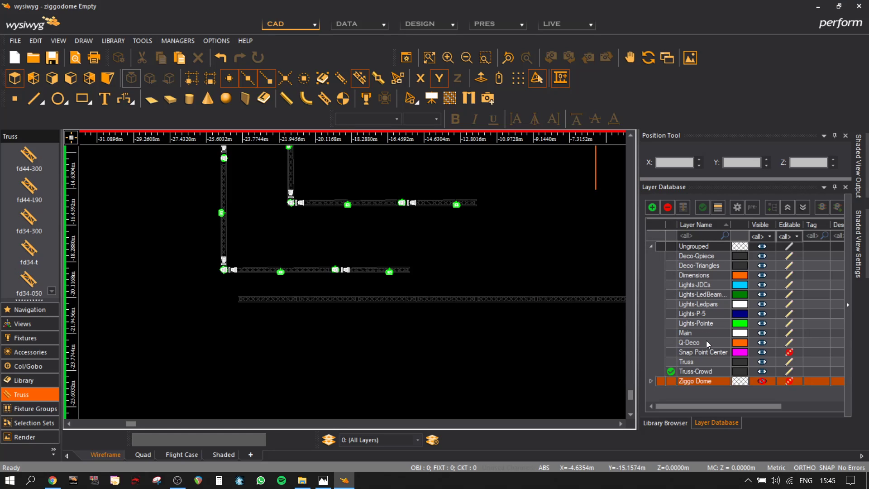
{"action": "left_click", "coordinate": [703, 285]}
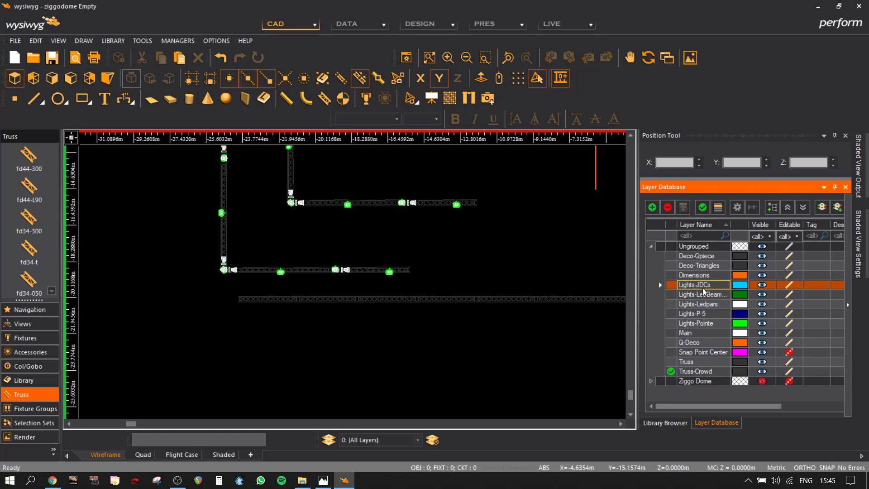
{"action": "left_click", "coordinate": [707, 208]}
Begin an interactively drawn pipe at the middle section joint on the inner edge of the long truss row.
{"action": "middle_click_drag", "start_coordinate": [490, 253], "coordinate": [338, 264]}
{"action": "left_click", "coordinate": [287, 98]}
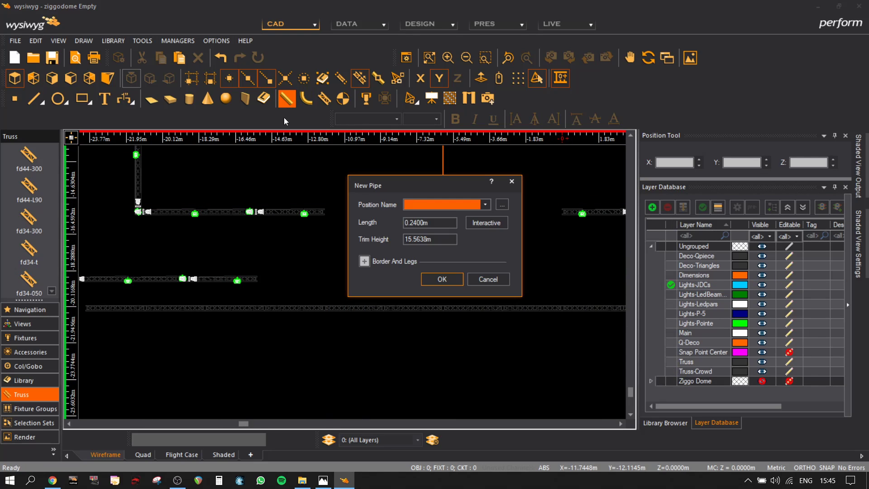
{"action": "left_click", "coordinate": [487, 223]}
{"action": "scroll", "coordinate": [214, 294], "scroll_direction": "up", "scroll_amount": 2}
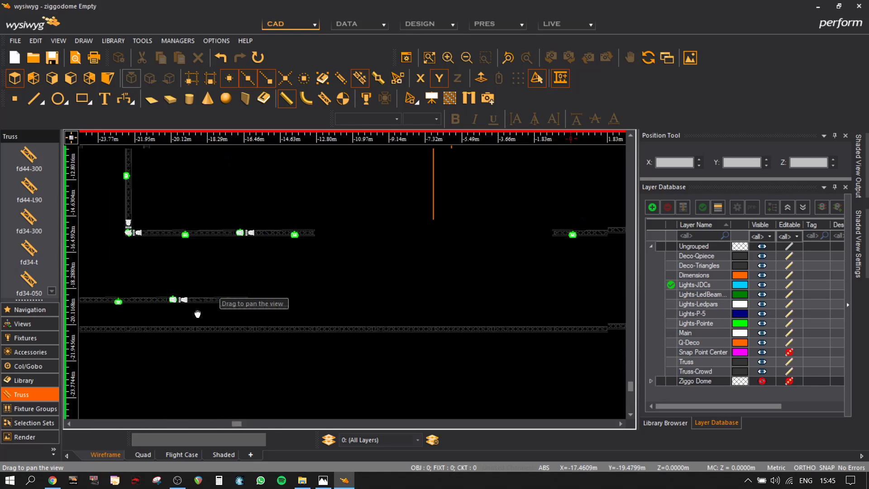
{"action": "scroll", "coordinate": [458, 319], "scroll_direction": "up", "scroll_amount": 6}
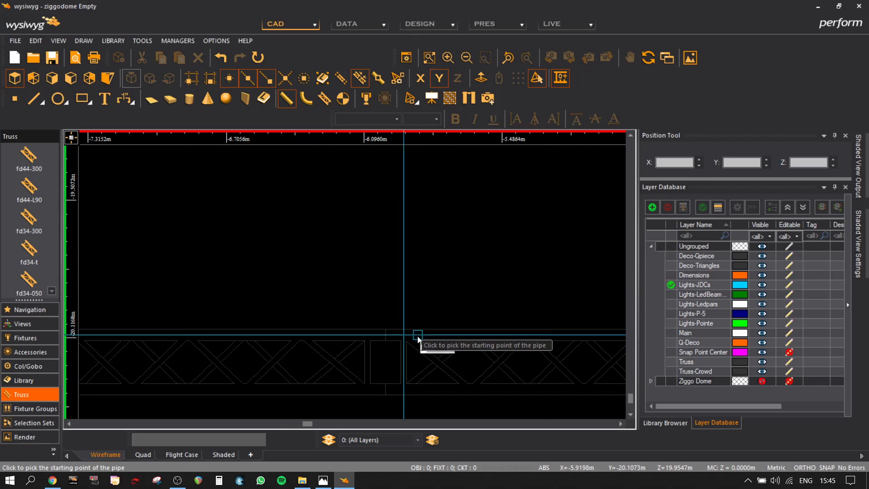
{"action": "left_click", "coordinate": [386, 333]}
{"action": "scroll", "coordinate": [500, 310], "scroll_direction": "down", "scroll_amount": 3}
Allow drawing along X and switch the pipe to draw from center, extending it along the long truss row.
{"action": "left_click", "coordinate": [509, 159]}
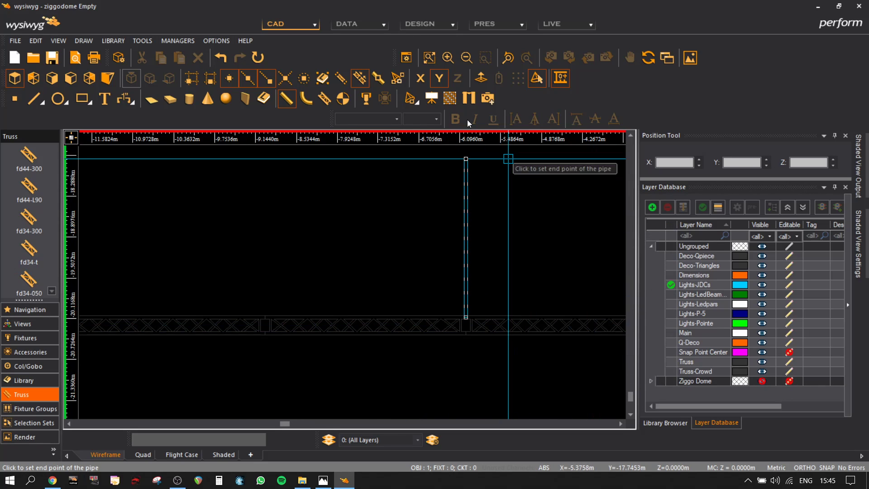
{"action": "right_click", "coordinate": [534, 247]}
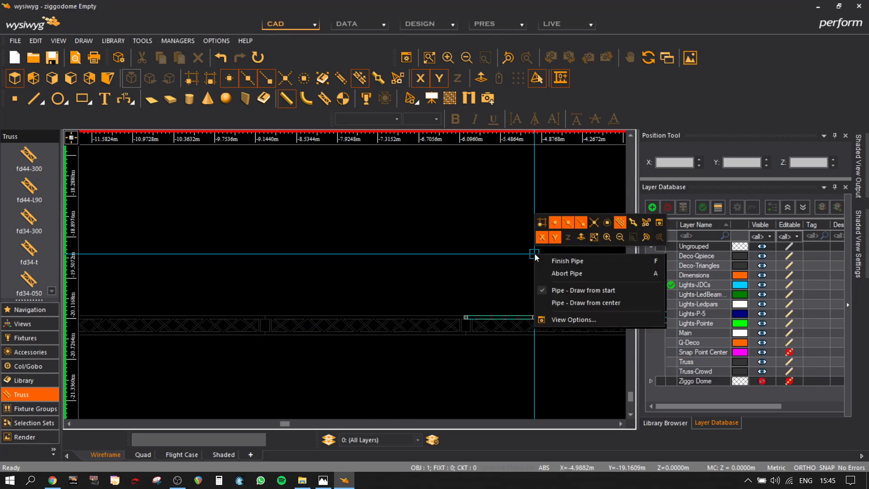
{"action": "left_click", "coordinate": [572, 303]}
{"action": "scroll", "coordinate": [382, 266], "scroll_direction": "down", "scroll_amount": 5}
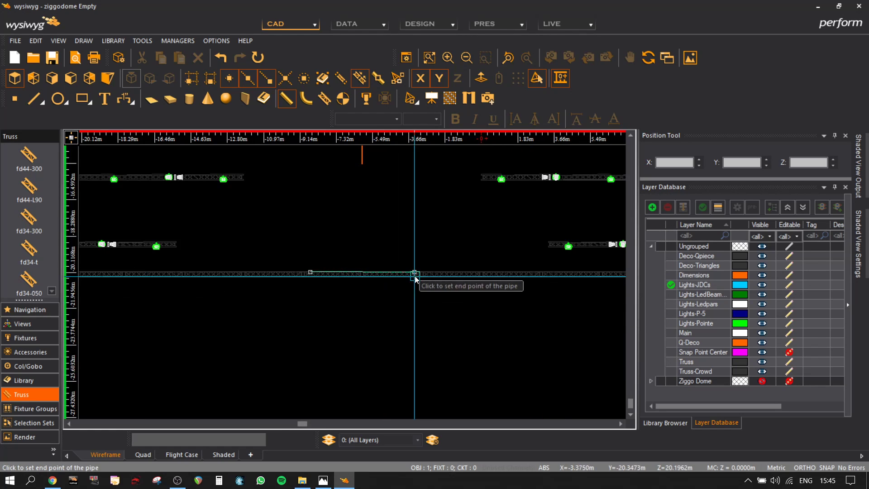
Finish drawing the 30 m pipe along the long horizontal truss, with a trim height of 0 m.
{"action": "middle_click_drag", "start_coordinate": [580, 314], "coordinate": [407, 322]}
{"action": "scroll", "coordinate": [506, 299], "scroll_direction": "up", "scroll_amount": 2}
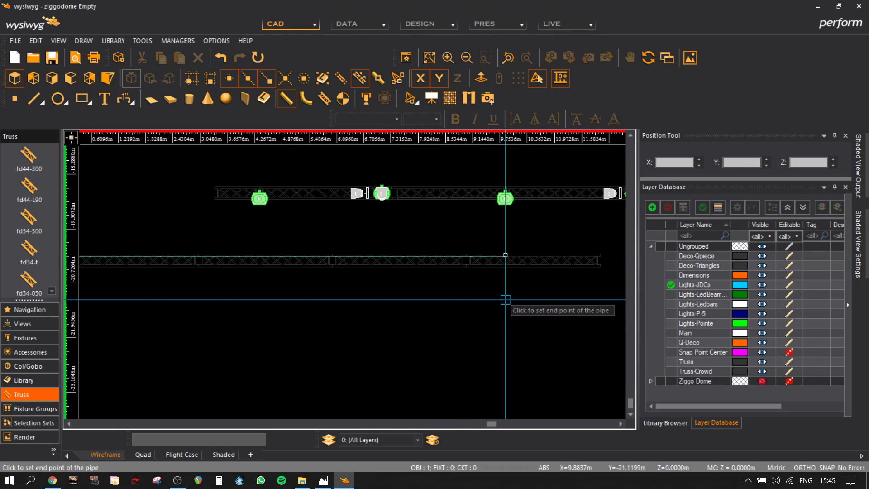
{"action": "scroll", "coordinate": [473, 216], "scroll_direction": "up", "scroll_amount": 4}
{"action": "scroll", "coordinate": [450, 377], "scroll_direction": "down", "scroll_amount": 1}
{"action": "middle_click_drag", "start_coordinate": [443, 354], "coordinate": [444, 240]}
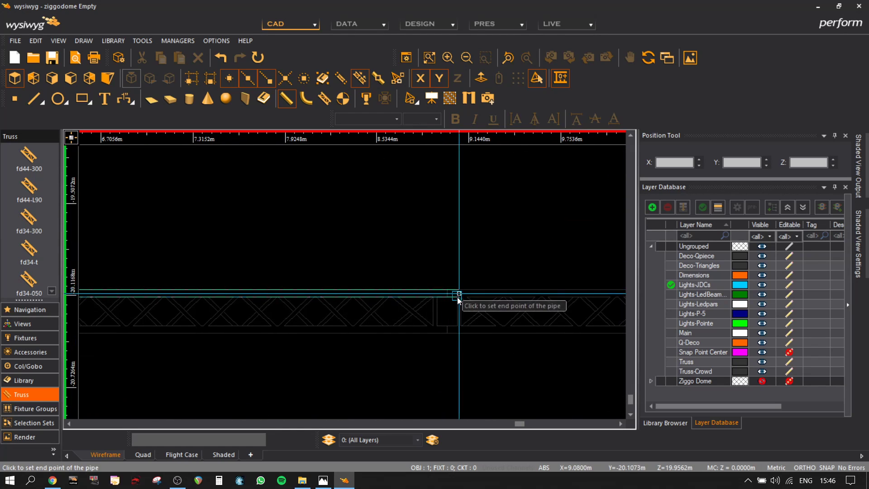
{"action": "left_click", "coordinate": [447, 295]}
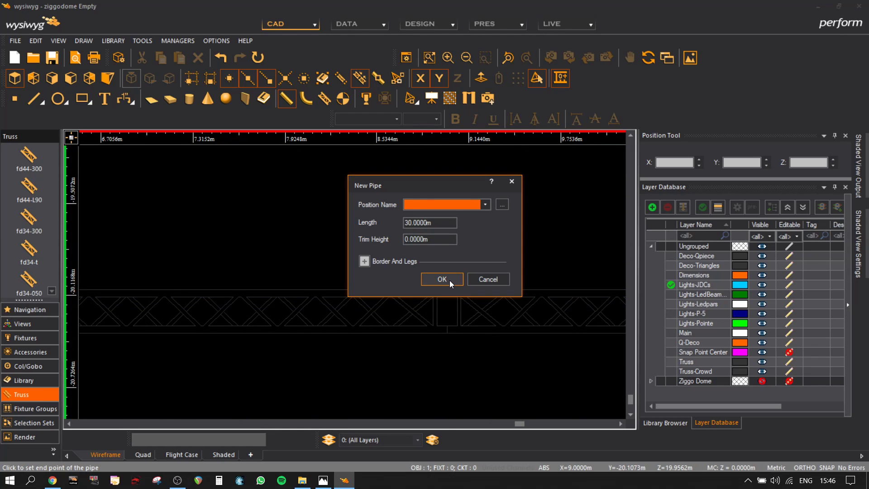
{"action": "left_click", "coordinate": [442, 279]}
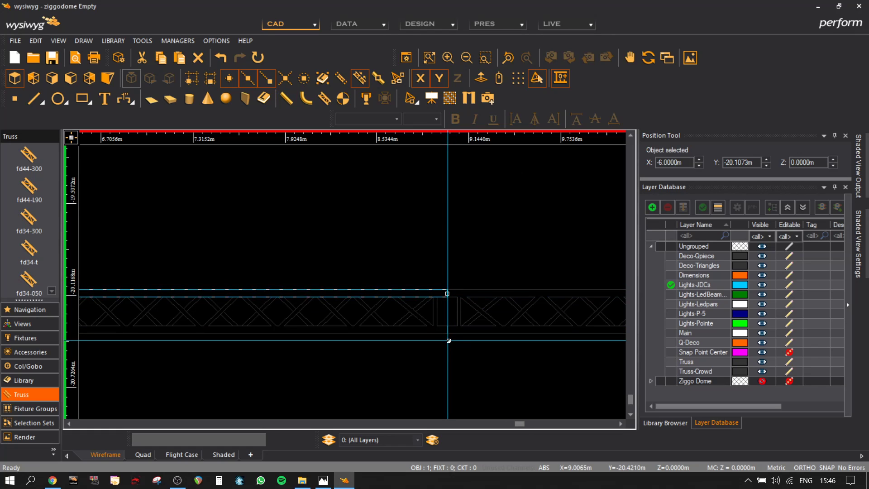
Move the 30 m pipe clear of the long truss to Y about -19.76 m.
{"action": "left_click_drag", "start_coordinate": [450, 292], "coordinate": [450, 240]}
{"action": "middle_click_drag", "start_coordinate": [348, 305], "coordinate": [511, 305]}
{"action": "scroll", "coordinate": [501, 295], "scroll_direction": "down", "scroll_amount": 5}
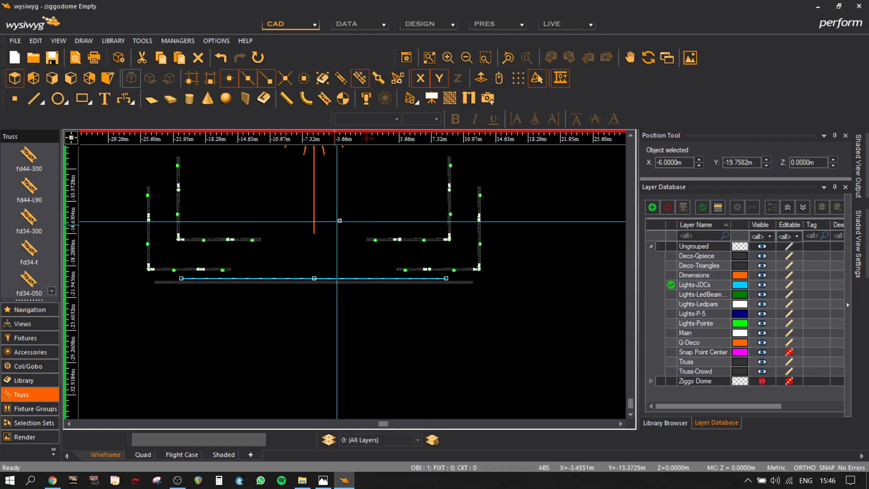
Pick one of the existing JDC1 fixtures on the central structure in the isometric view as the copy source.
{"action": "middle_click_drag", "start_coordinate": [352, 181], "coordinate": [378, 305]}
{"action": "scroll", "coordinate": [344, 238], "scroll_direction": "up", "scroll_amount": 5}
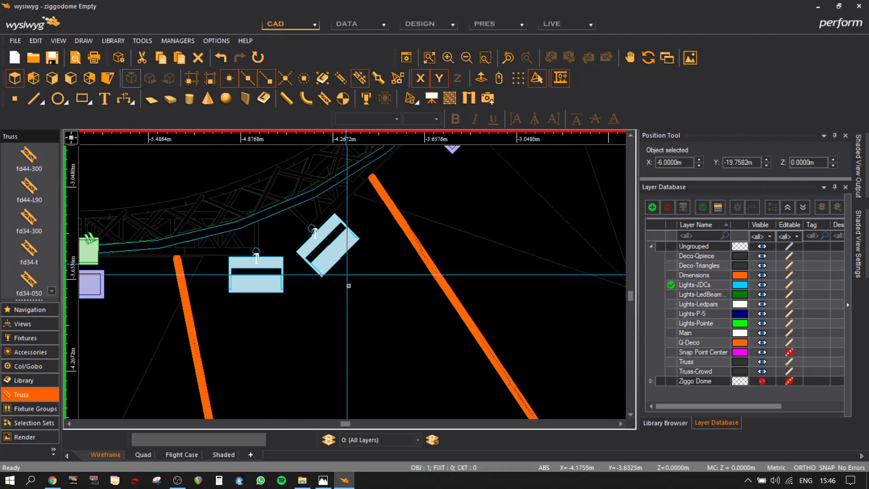
{"action": "left_click", "coordinate": [108, 79]}
{"action": "scroll", "coordinate": [352, 284], "scroll_direction": "down", "scroll_amount": 6}
{"action": "scroll", "coordinate": [228, 277], "scroll_direction": "up", "scroll_amount": 7}
{"action": "scroll", "coordinate": [293, 214], "scroll_direction": "up", "scroll_amount": 3}
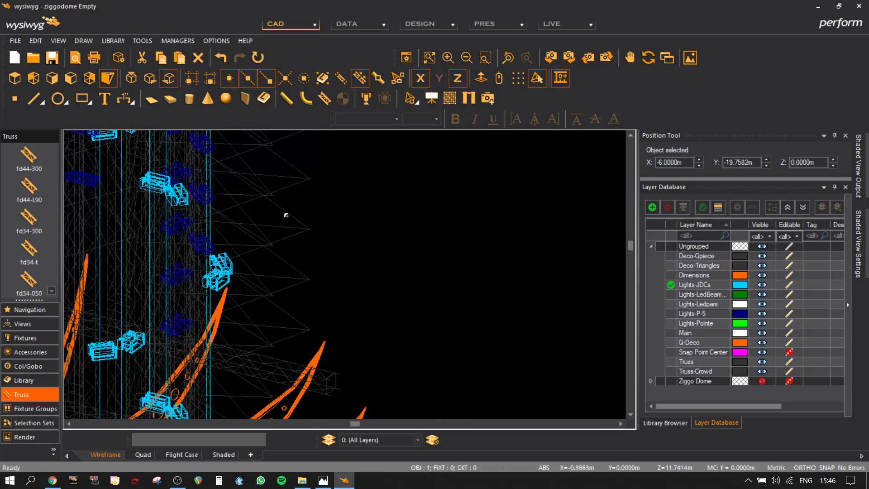
{"action": "scroll", "coordinate": [159, 299], "scroll_direction": "up", "scroll_amount": 2}
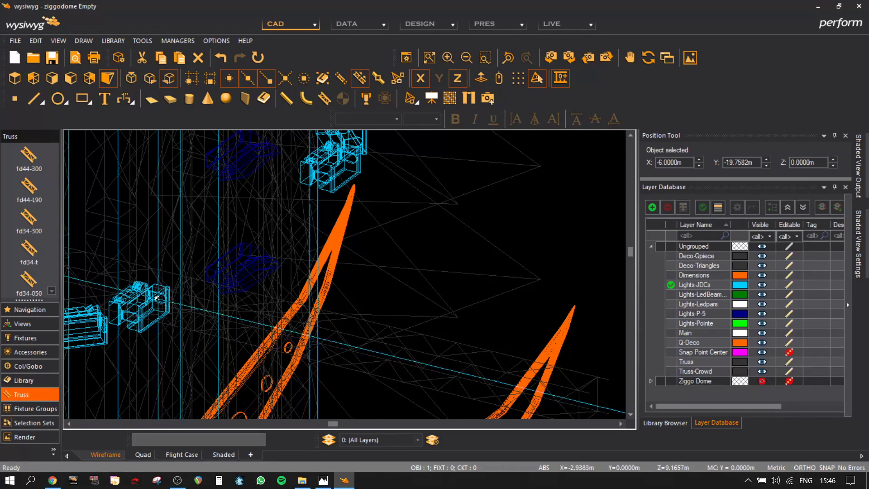
{"action": "scroll", "coordinate": [125, 322], "scroll_direction": "up", "scroll_amount": 2}
{"action": "left_click", "coordinate": [121, 324]}
{"action": "scroll", "coordinate": [166, 351], "scroll_direction": "down", "scroll_amount": 4}
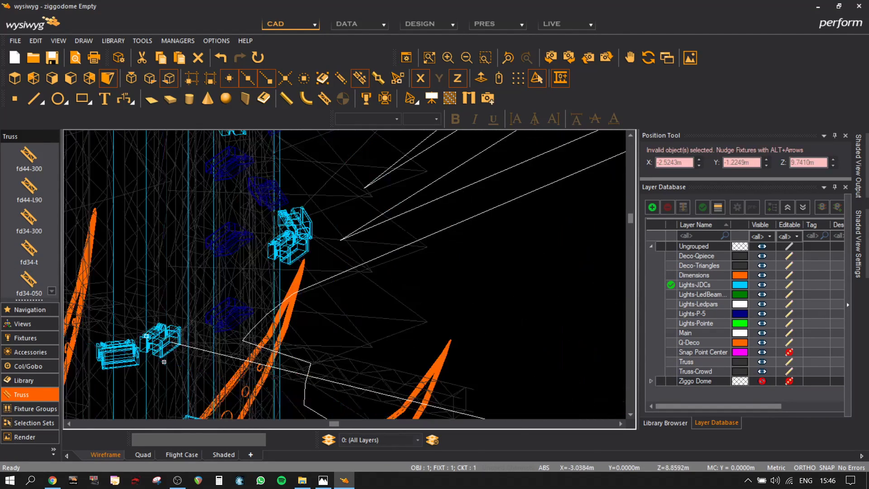
Hang a copy of the JDC1 fixture near the end of the new pipe, at X about 7.99 m.
{"action": "key", "text": "ctrl+v"}
{"action": "scroll", "coordinate": [469, 294], "scroll_direction": "down", "scroll_amount": 6}
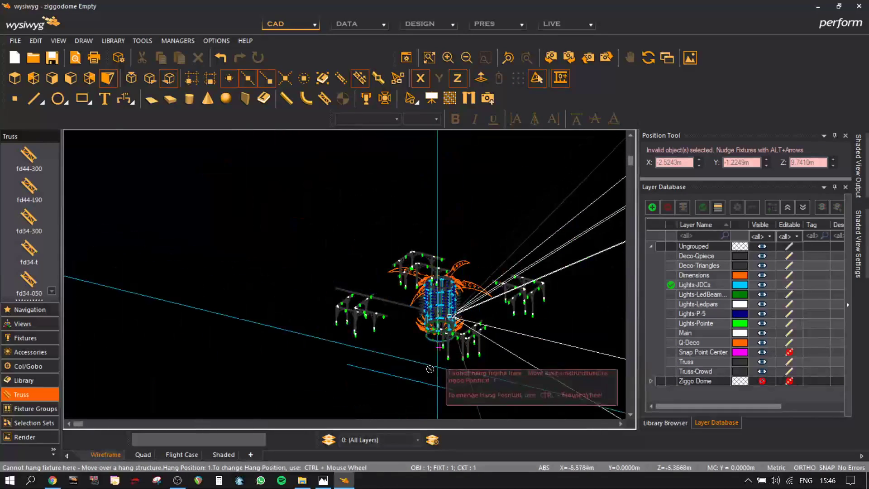
{"action": "scroll", "coordinate": [425, 386], "scroll_direction": "up", "scroll_amount": 3}
{"action": "scroll", "coordinate": [455, 377], "scroll_direction": "up", "scroll_amount": 2}
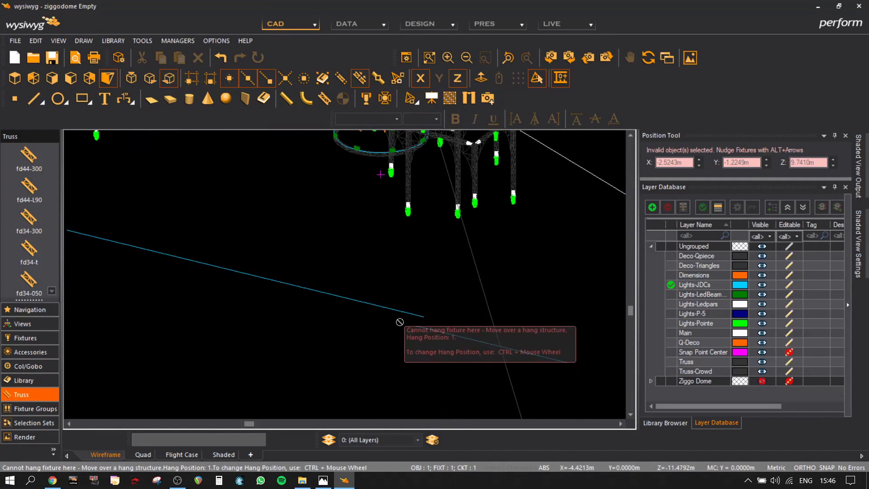
{"action": "scroll", "coordinate": [416, 308], "scroll_direction": "up", "scroll_amount": 2}
{"action": "left_click", "coordinate": [435, 317]}
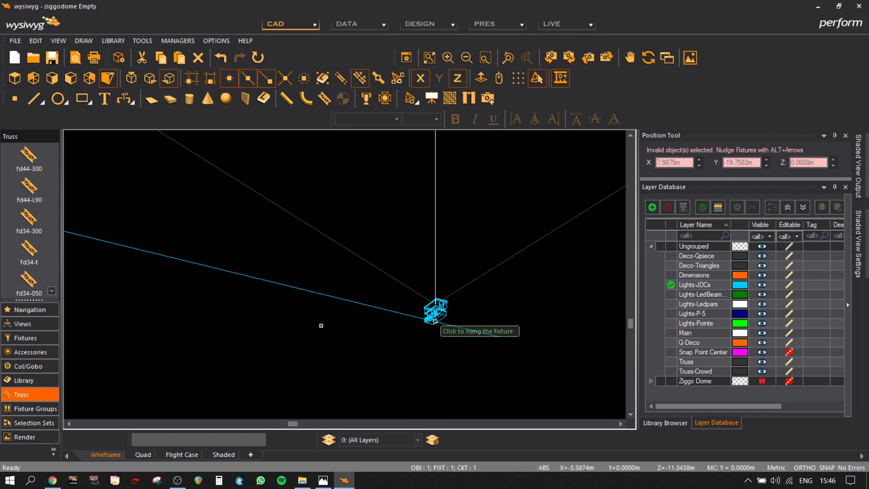
Set the newly hung JDC1 fixture's spin to 0 and its pan to 0.
{"action": "scroll", "coordinate": [449, 323], "scroll_direction": "up", "scroll_amount": 2}
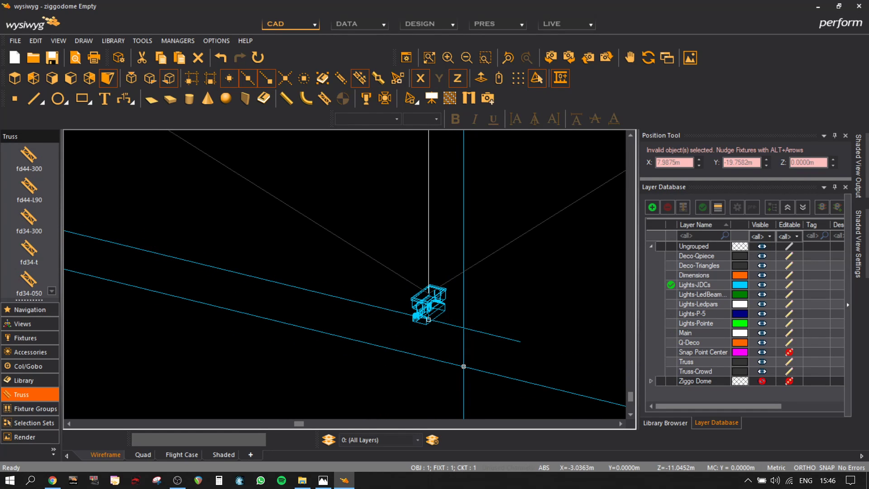
{"action": "left_click_drag", "start_coordinate": [463, 366], "coordinate": [412, 270]}
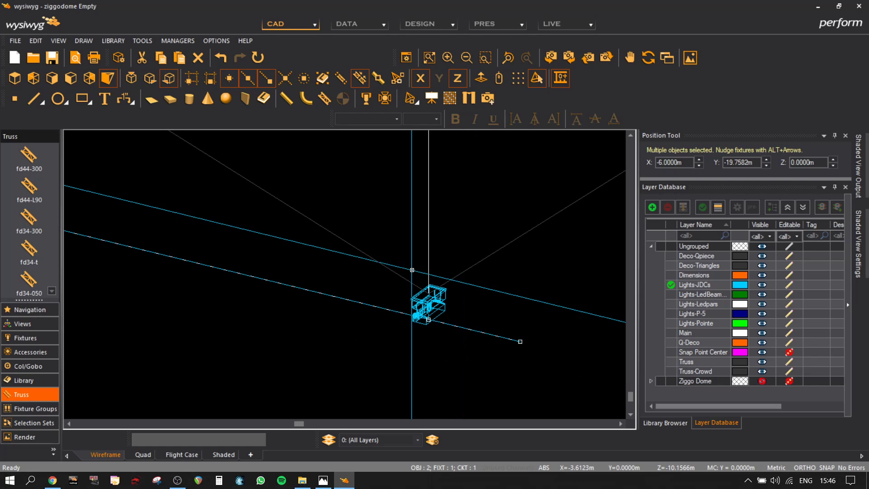
{"action": "right_click", "coordinate": [371, 219]}
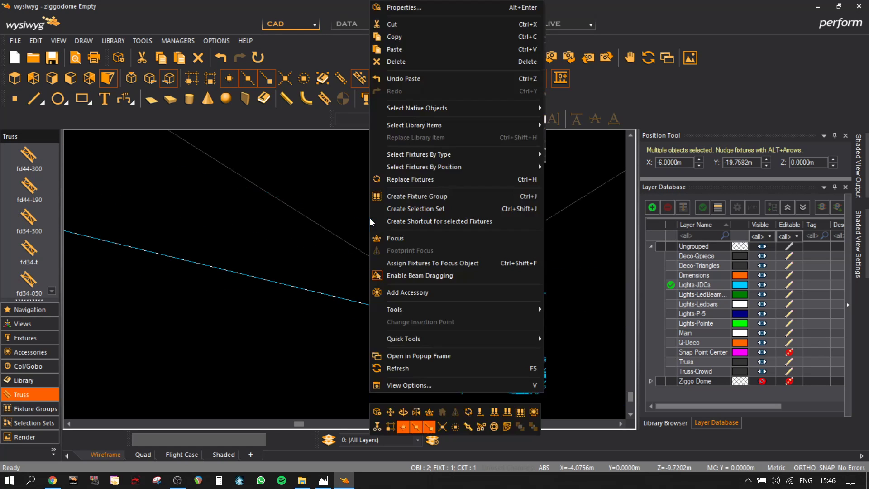
{"action": "left_click", "coordinate": [392, 8]}
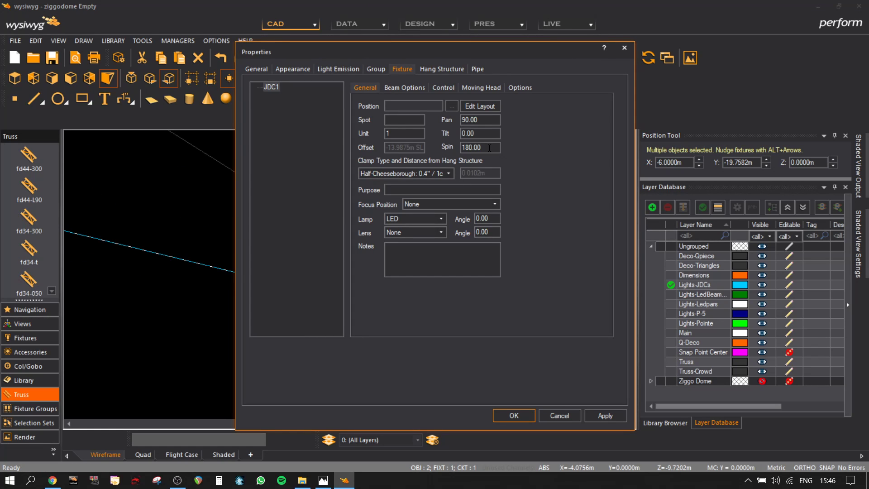
{"action": "key", "text": "Return"}
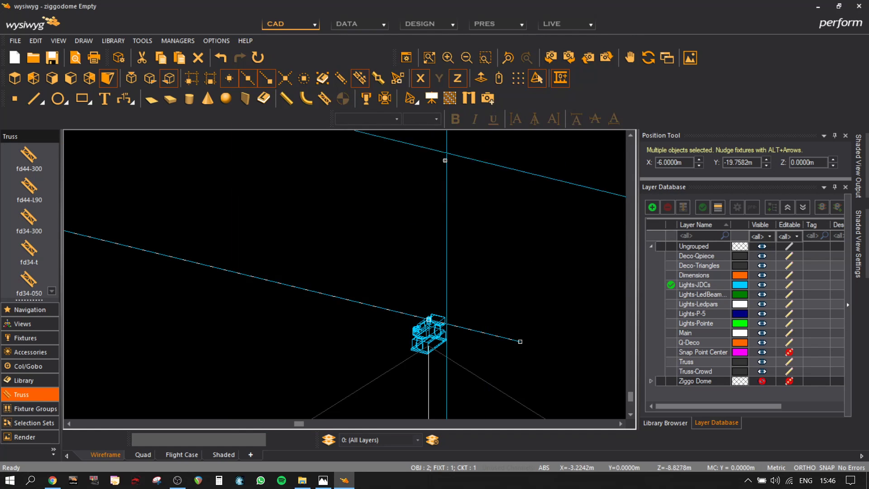
{"action": "right_click", "coordinate": [444, 217]}
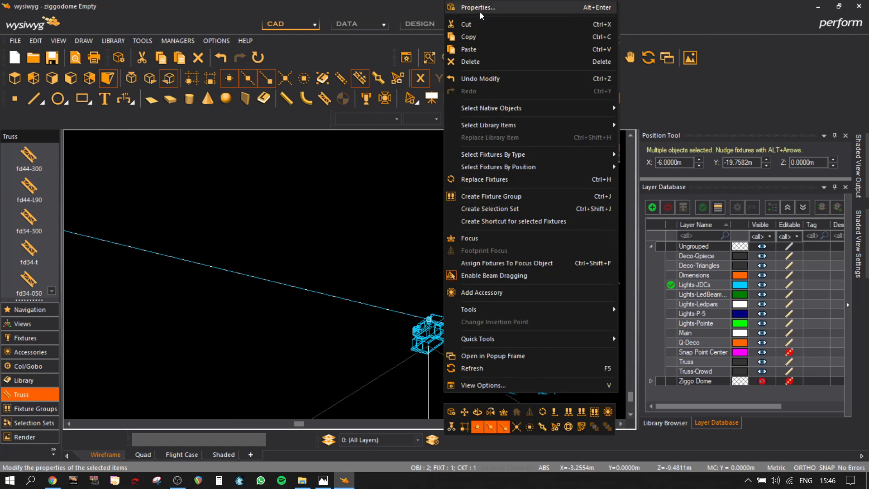
{"action": "left_click", "coordinate": [480, 11]}
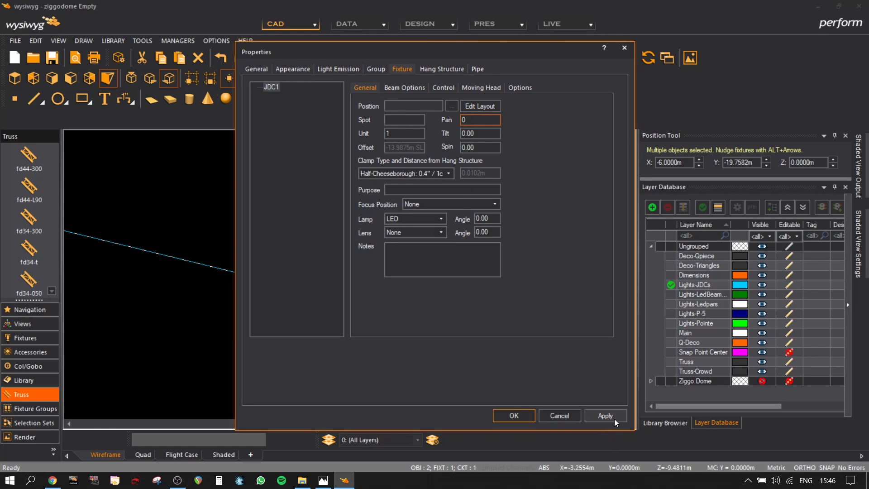
{"action": "left_click", "coordinate": [514, 416]}
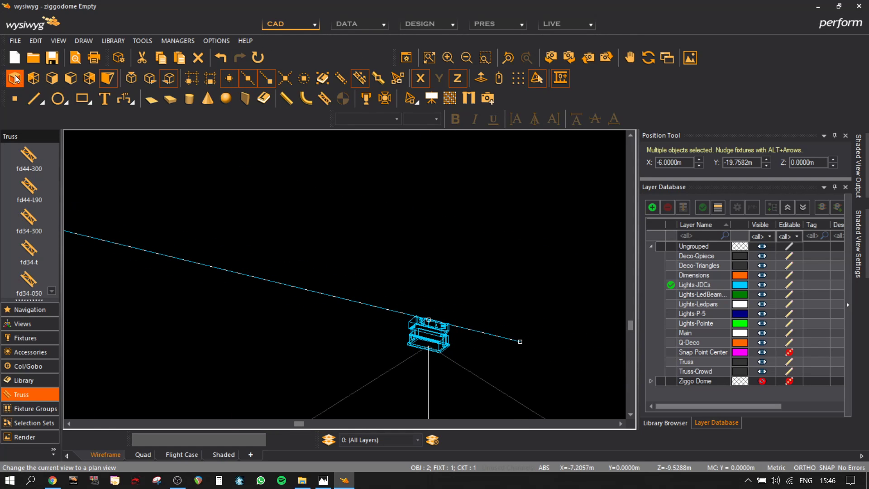
Copy the JDC1 fixture in plan view and hang the second unit on the pipe at X about 6.85 m.
{"action": "scroll", "coordinate": [362, 335], "scroll_direction": "down", "scroll_amount": 3}
{"action": "middle_click_drag", "start_coordinate": [390, 383], "coordinate": [350, 125]}
{"action": "middle_click_drag", "start_coordinate": [466, 202], "coordinate": [454, 114]}
{"action": "middle_click_drag", "start_coordinate": [524, 376], "coordinate": [332, 303]}
{"action": "scroll", "coordinate": [342, 332], "scroll_direction": "down", "scroll_amount": 4}
{"action": "middle_click_drag", "start_coordinate": [378, 404], "coordinate": [375, 331]}
{"action": "scroll", "coordinate": [376, 334], "scroll_direction": "up", "scroll_amount": 1}
{"action": "scroll", "coordinate": [408, 292], "scroll_direction": "up", "scroll_amount": 6}
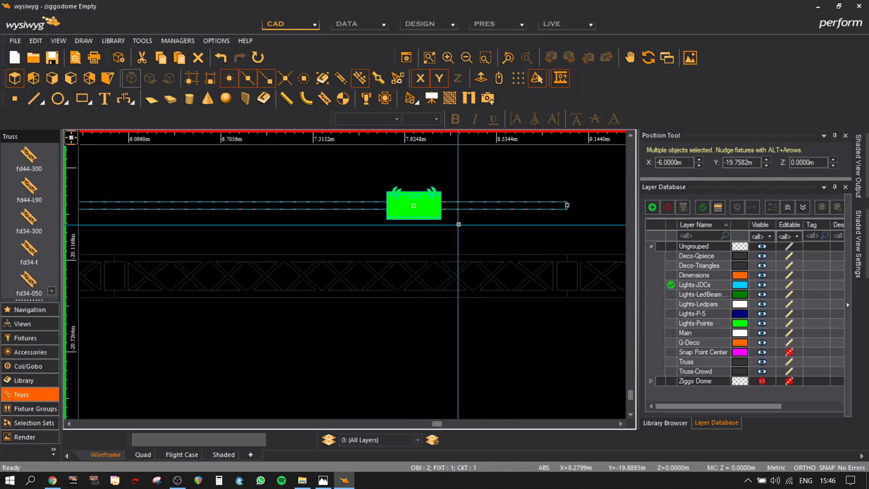
{"action": "left_click", "coordinate": [439, 216]}
{"action": "middle_click_drag", "start_coordinate": [357, 223], "coordinate": [462, 227]}
{"action": "key", "text": "ctrl+c"}
{"action": "key", "text": "ctrl+v"}
{"action": "left_click", "coordinate": [347, 211]}
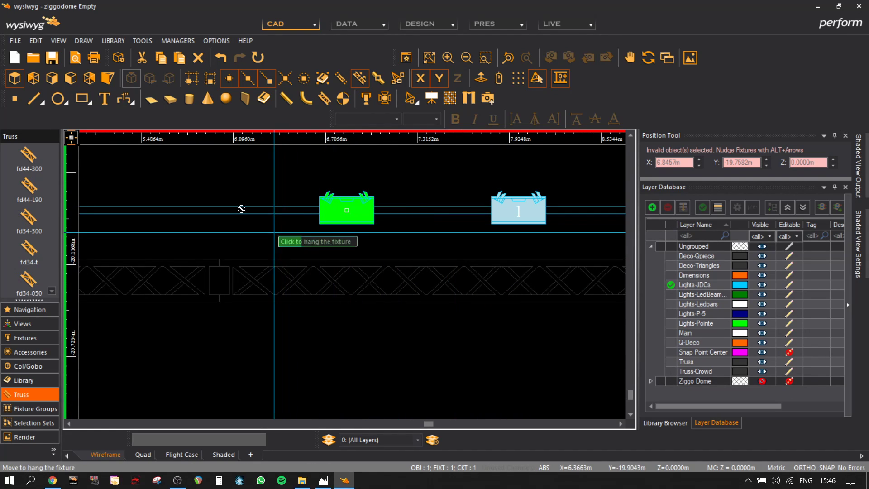
{"action": "left_click", "coordinate": [228, 212]}
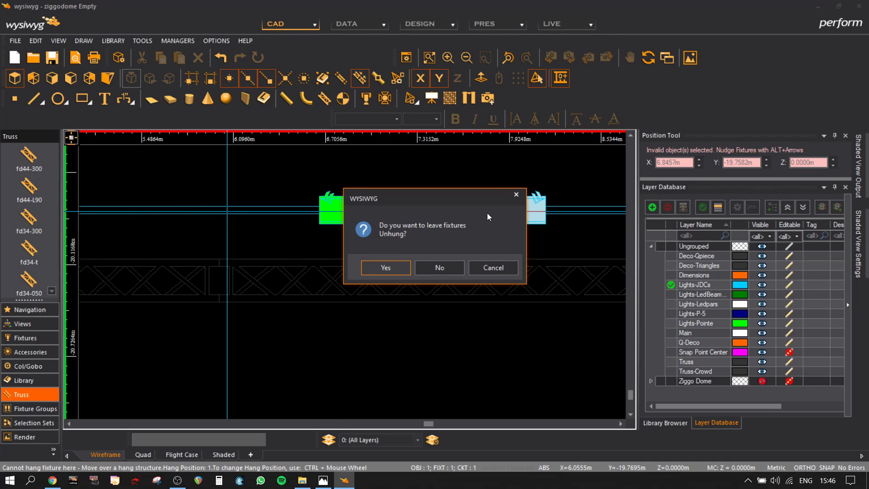
{"action": "left_click", "coordinate": [516, 195]}
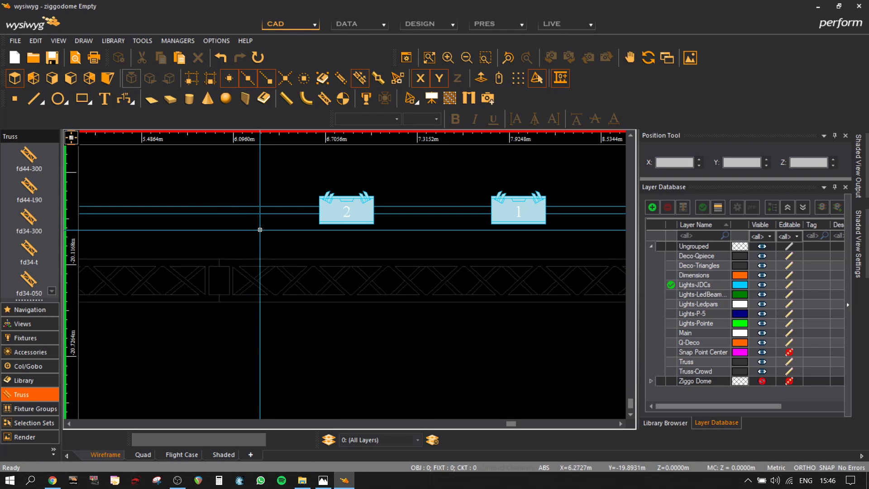
Hang three more JDC1 copies along the pipe, from X about 5.98 m to about 4.71 m.
{"action": "key", "text": "ctrl+v"}
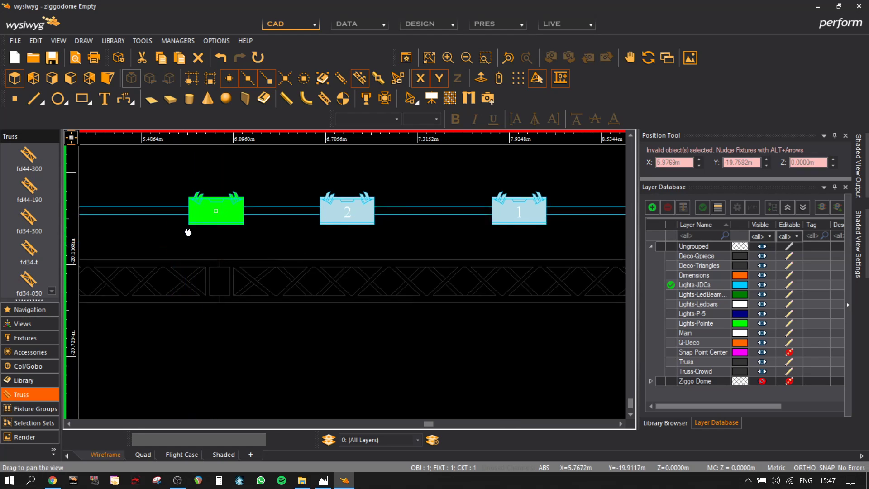
{"action": "scroll", "coordinate": [246, 247], "scroll_direction": "down", "scroll_amount": 2}
{"action": "left_click", "coordinate": [245, 248]}
{"action": "key", "text": "ctrl+v"}
{"action": "left_click", "coordinate": [194, 250]}
{"action": "scroll", "coordinate": [177, 255], "scroll_direction": "up", "scroll_amount": 3}
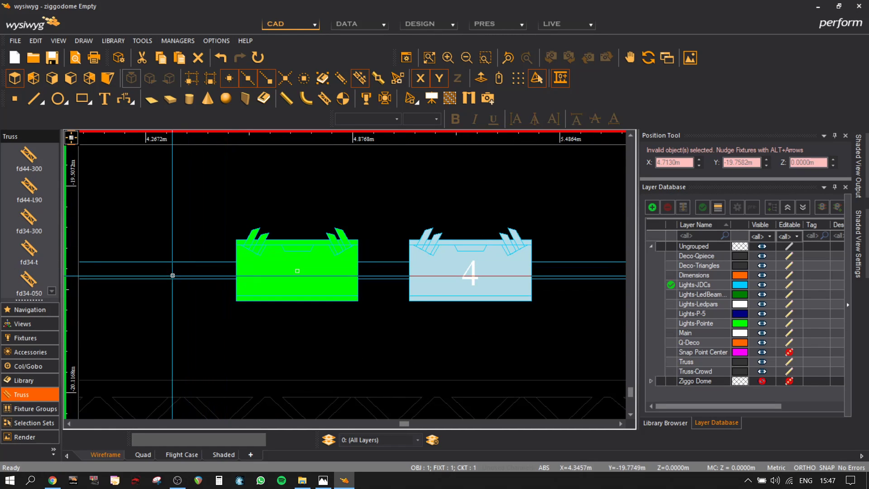
Hang the sixth, seventh and eighth JDC1 copies at X about 4.29 m, 3.77 m and 3.14 m.
{"action": "key", "text": "ctrl+v"}
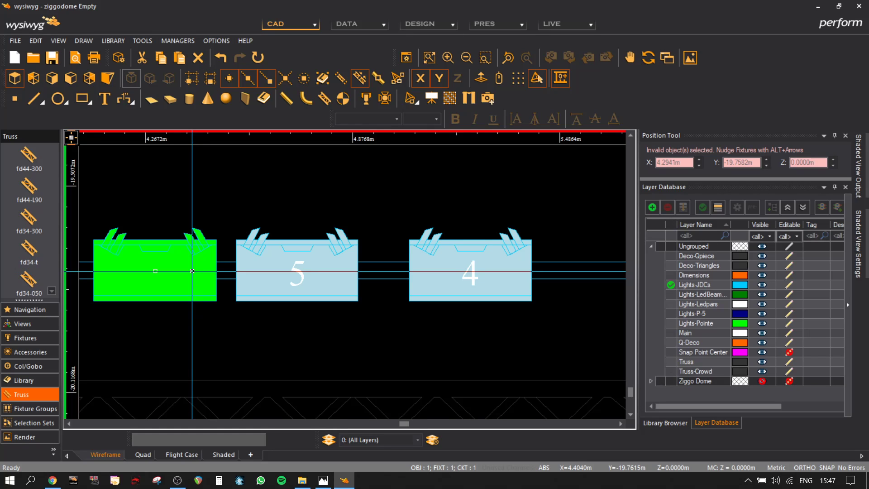
{"action": "middle_click_drag", "start_coordinate": [189, 202], "coordinate": [446, 170]}
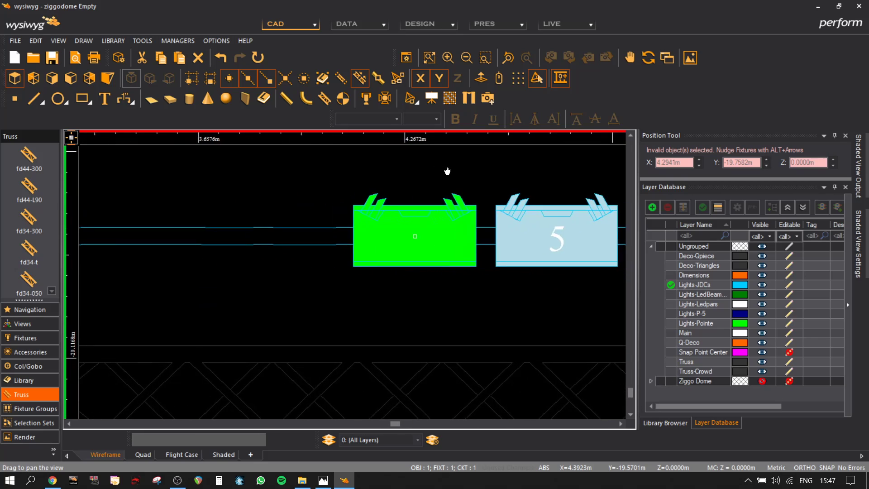
{"action": "key", "text": "ctrl+v"}
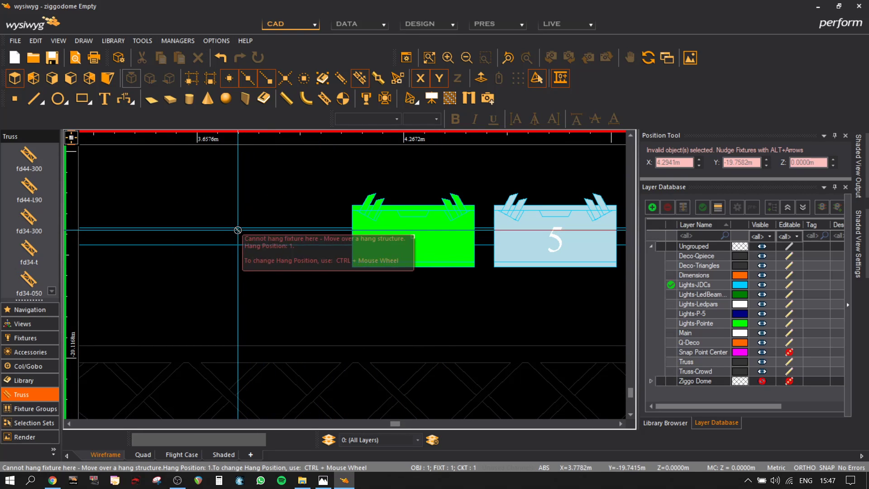
{"action": "left_click", "coordinate": [236, 236]}
{"action": "middle_click_drag", "start_coordinate": [195, 276], "coordinate": [417, 295]}
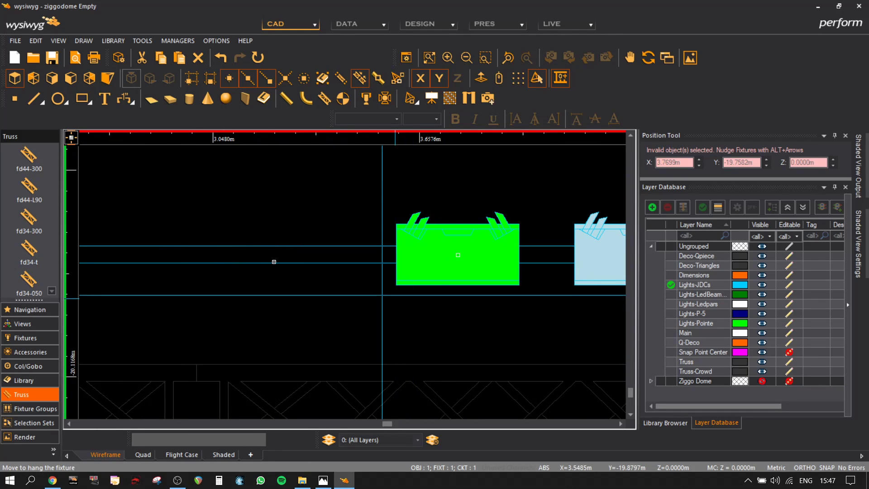
{"action": "left_click", "coordinate": [244, 254]}
Hang the ninth and tenth JDC1 copies on the pipe at X about 2.54 m and 2.02 m, then clear the selection.
{"action": "scroll", "coordinate": [192, 311], "scroll_direction": "down", "scroll_amount": 1}
{"action": "middle_click_drag", "start_coordinate": [192, 311], "coordinate": [367, 300]}
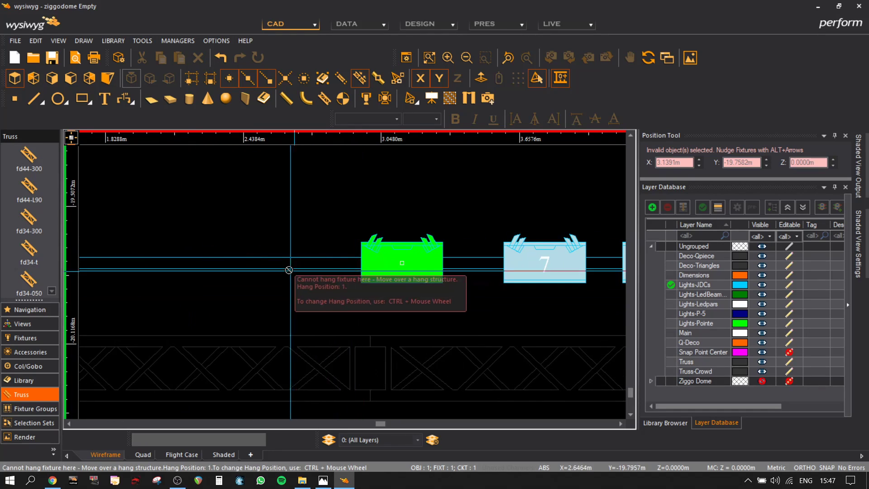
{"action": "left_click", "coordinate": [265, 262]}
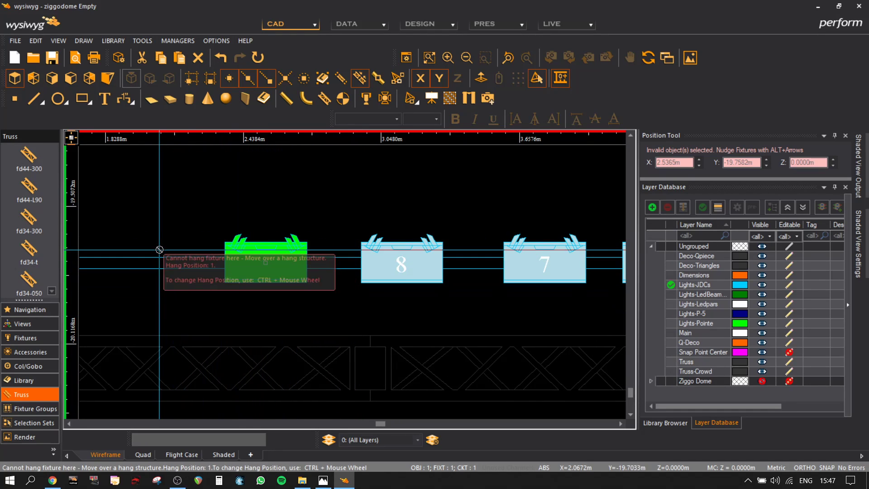
{"action": "left_click", "coordinate": [155, 263]}
{"action": "middle_click_drag", "start_coordinate": [152, 289], "coordinate": [291, 282]}
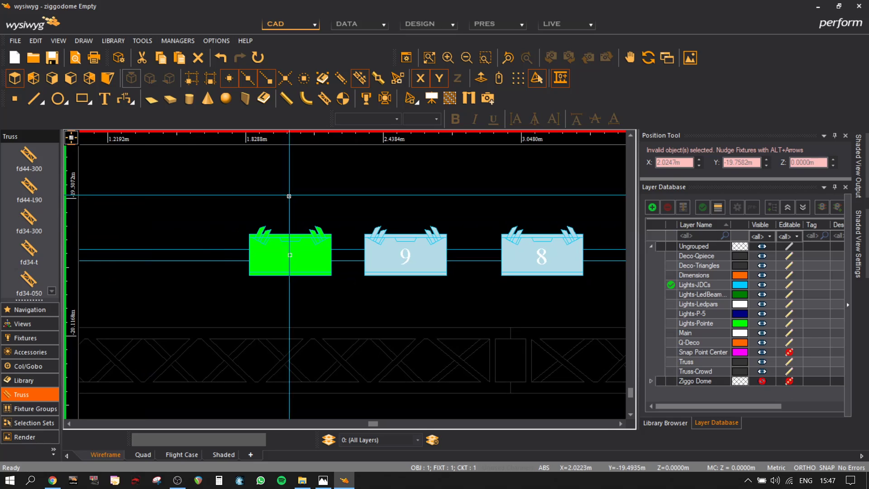
{"action": "scroll", "coordinate": [384, 297], "scroll_direction": "down", "scroll_amount": 1}
{"action": "scroll", "coordinate": [344, 294], "scroll_direction": "up", "scroll_amount": 2}
{"action": "left_click", "coordinate": [375, 296]}
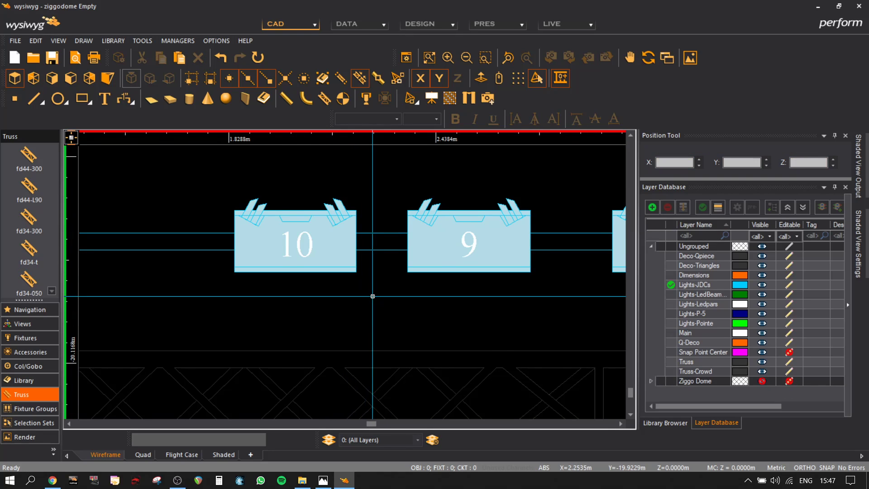
{"action": "scroll", "coordinate": [374, 296], "scroll_direction": "down", "scroll_amount": 1}
{"action": "middle_click_drag", "start_coordinate": [526, 293], "coordinate": [262, 276]}
{"action": "scroll", "coordinate": [269, 274], "scroll_direction": "down", "scroll_amount": 2}
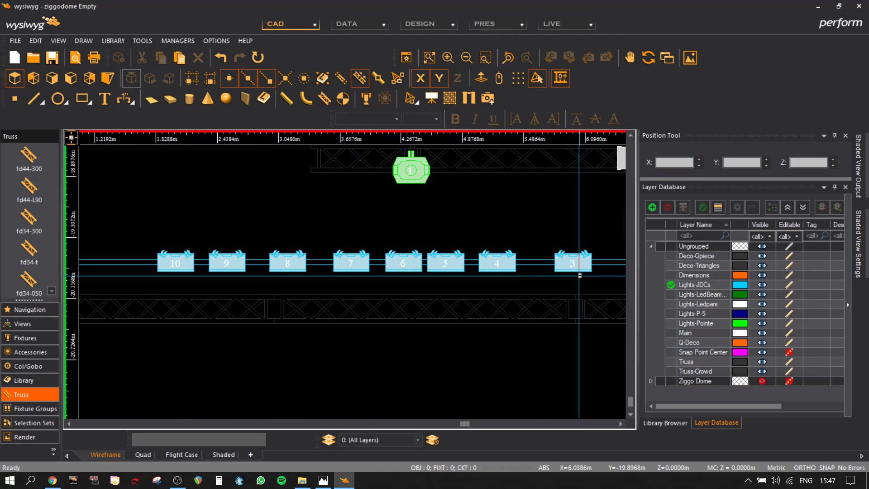
Select the ten JDC1 fixtures and distribute them evenly over the full length of their pipe.
{"action": "scroll", "coordinate": [582, 274], "scroll_direction": "down", "scroll_amount": 1}
{"action": "middle_click_drag", "start_coordinate": [614, 276], "coordinate": [480, 275]}
{"action": "scroll", "coordinate": [480, 273], "scroll_direction": "down", "scroll_amount": 1}
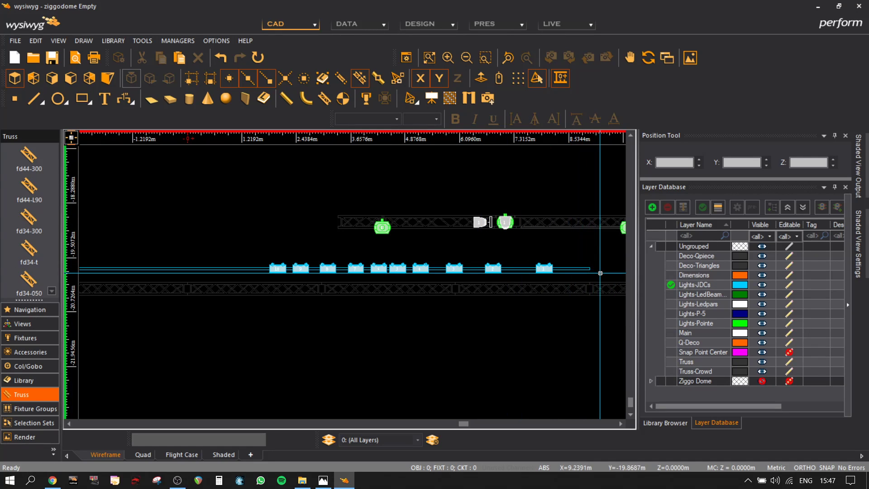
{"action": "left_click_drag", "start_coordinate": [580, 273], "coordinate": [255, 230]}
{"action": "right_click", "coordinate": [255, 230]}
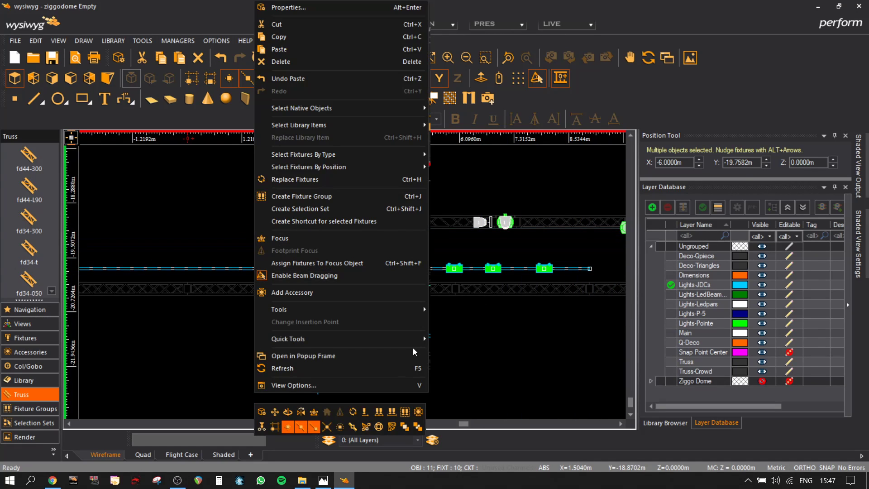
{"action": "left_click", "coordinate": [391, 412]}
{"action": "left_click", "coordinate": [613, 324]}
{"action": "middle_click_drag", "start_coordinate": [149, 357], "coordinate": [489, 353]}
{"action": "middle_click_drag", "start_coordinate": [175, 351], "coordinate": [531, 361]}
{"action": "left_click", "coordinate": [237, 347]}
{"action": "middle_click_drag", "start_coordinate": [565, 331], "coordinate": [266, 336]}
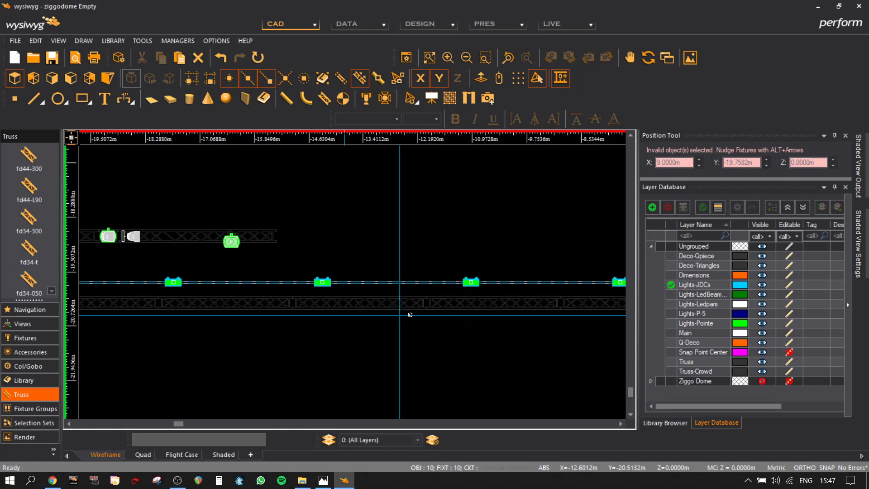
Move the pipe with its JDC1 fixtures onto the near chord of the long truss, at Y -20.1073 m.
{"action": "left_click", "coordinate": [568, 283]}
{"action": "middle_click_drag", "start_coordinate": [563, 265], "coordinate": [476, 262]}
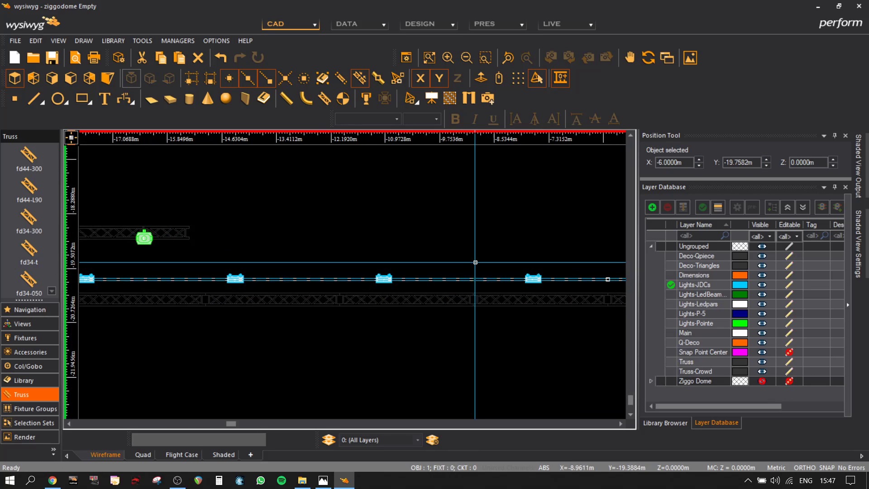
{"action": "scroll", "coordinate": [465, 280], "scroll_direction": "up", "scroll_amount": 3}
{"action": "key", "text": "ctrl+c"}
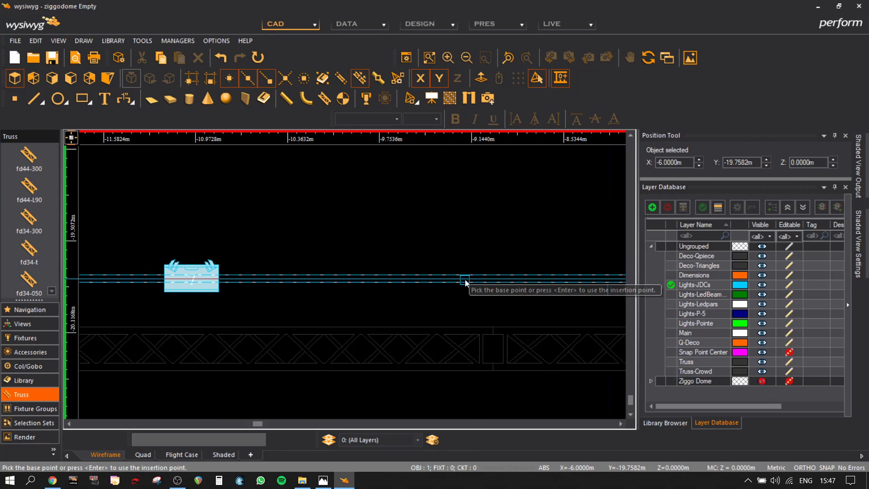
{"action": "left_click", "coordinate": [502, 279]}
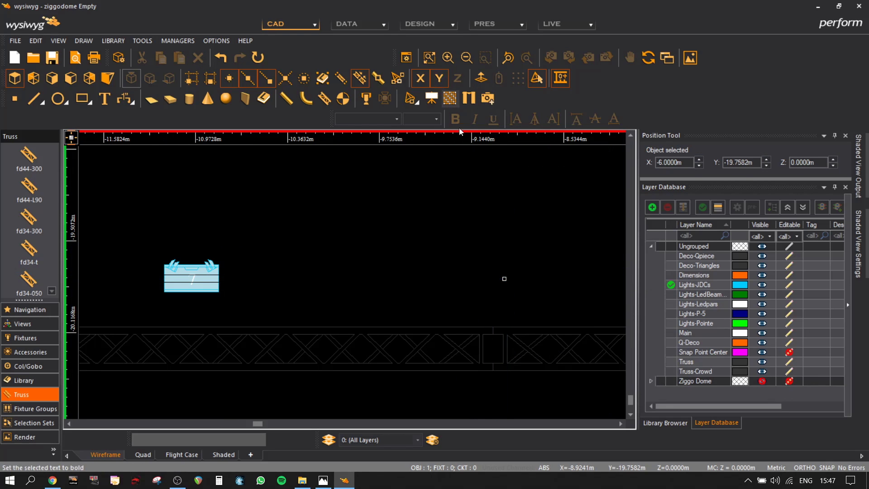
{"action": "left_click", "coordinate": [509, 335]}
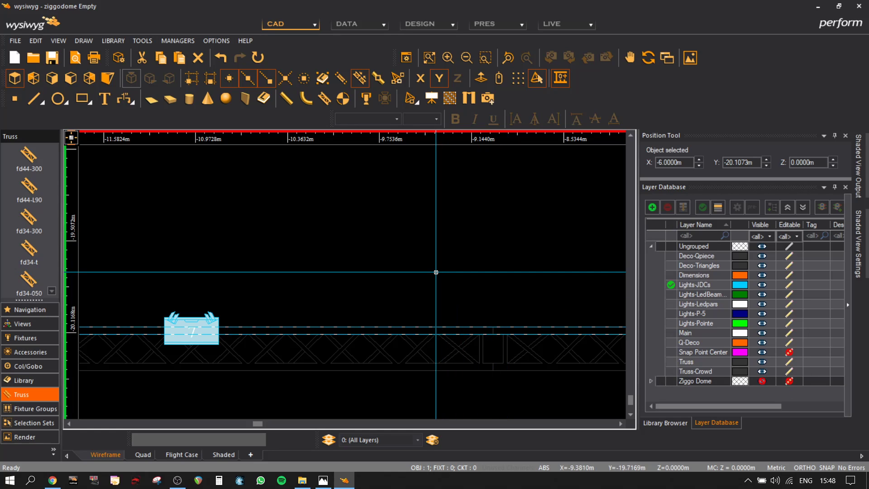
Search the fixture library for "huracan".
{"action": "middle_click_drag", "start_coordinate": [484, 274], "coordinate": [376, 229]}
{"action": "scroll", "coordinate": [409, 305], "scroll_direction": "down", "scroll_amount": 2}
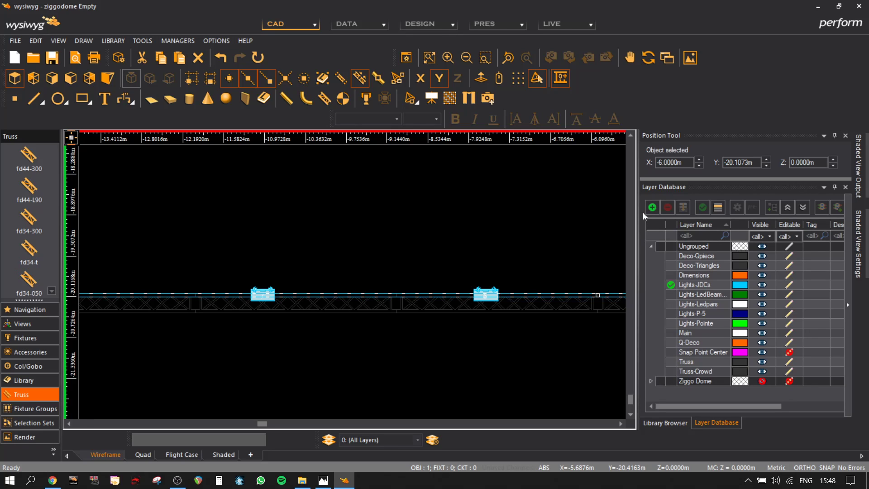
{"action": "left_click", "coordinate": [670, 424]}
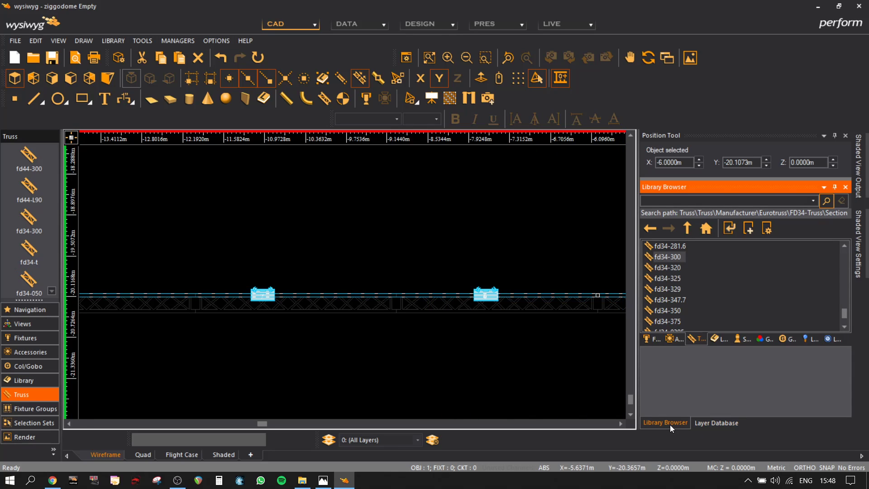
{"action": "left_click", "coordinate": [652, 339]}
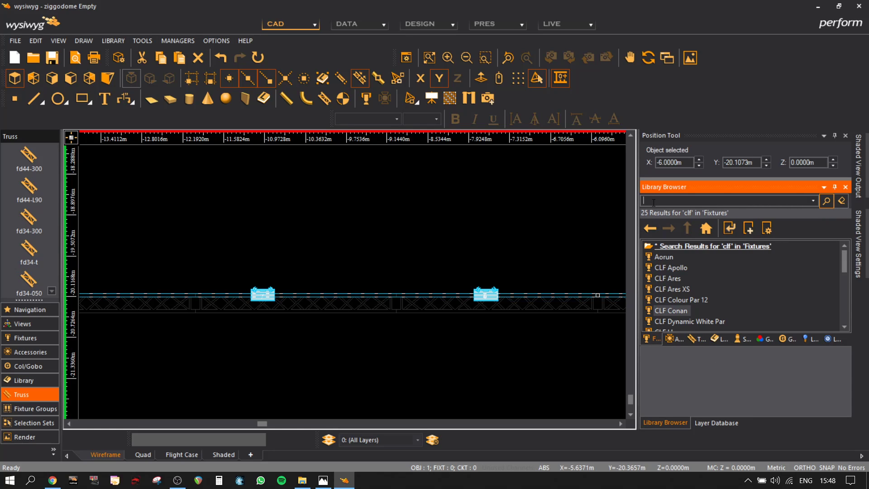
{"action": "left_click", "coordinate": [707, 227]}
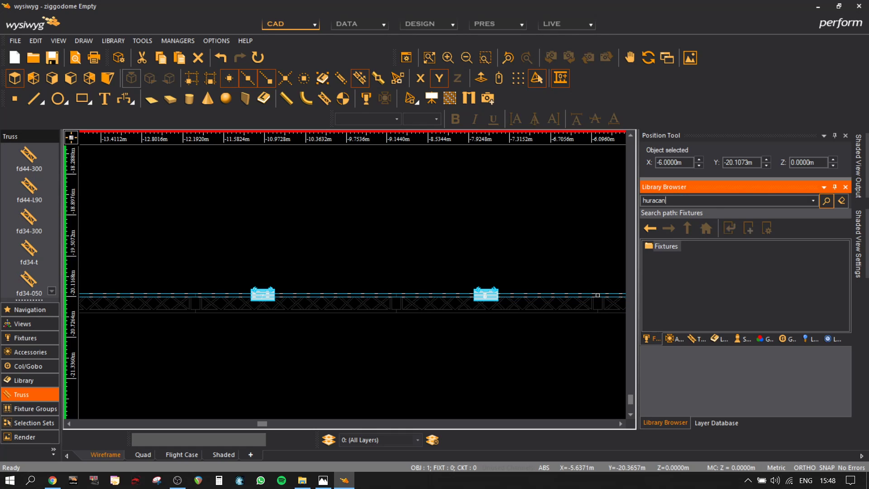
{"action": "key", "text": "Return"}
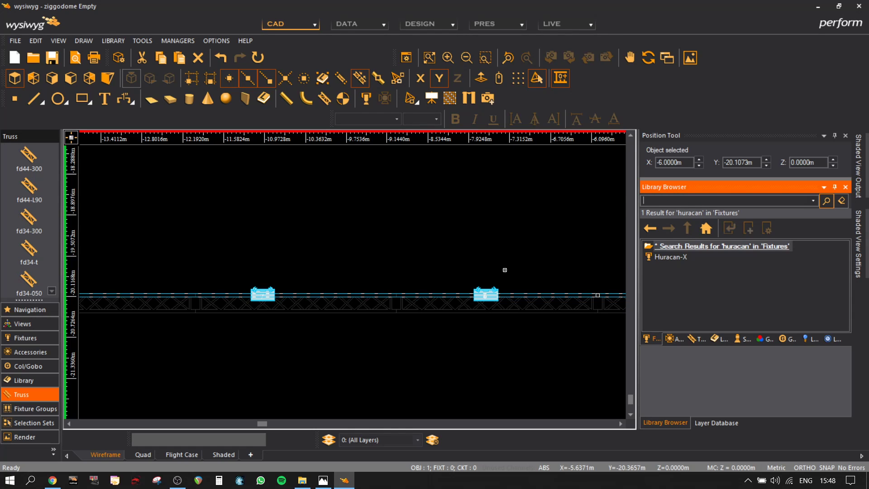
Create a layer named Lights-Huracane and make it the current layer.
{"action": "left_click", "coordinate": [717, 423]}
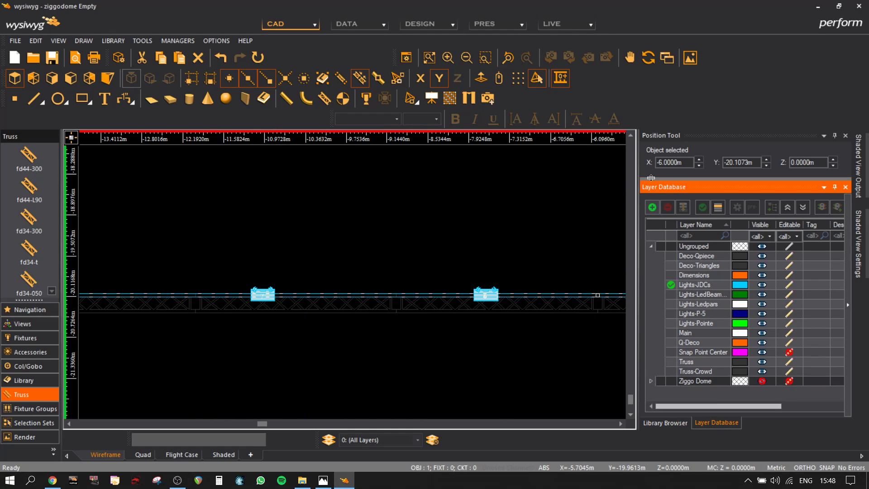
{"action": "left_click", "coordinate": [652, 208]}
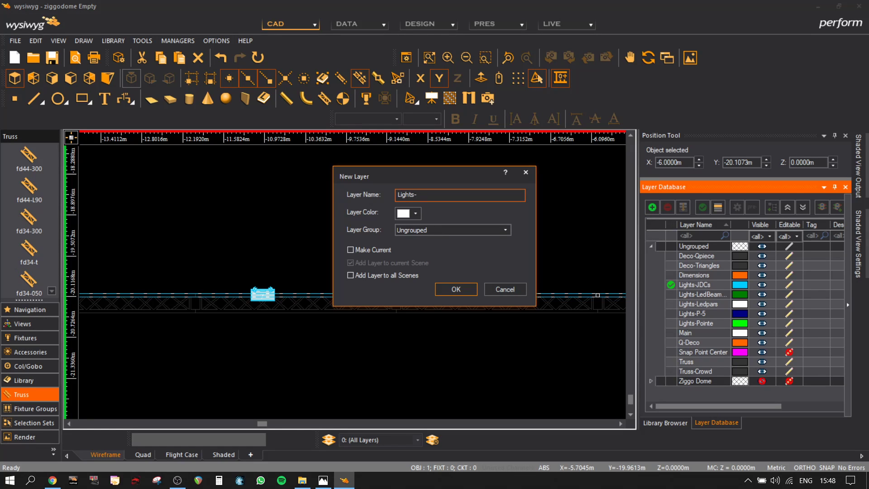
{"action": "type", "text": "Lights-Huracan"}
{"action": "key", "text": "Return"}
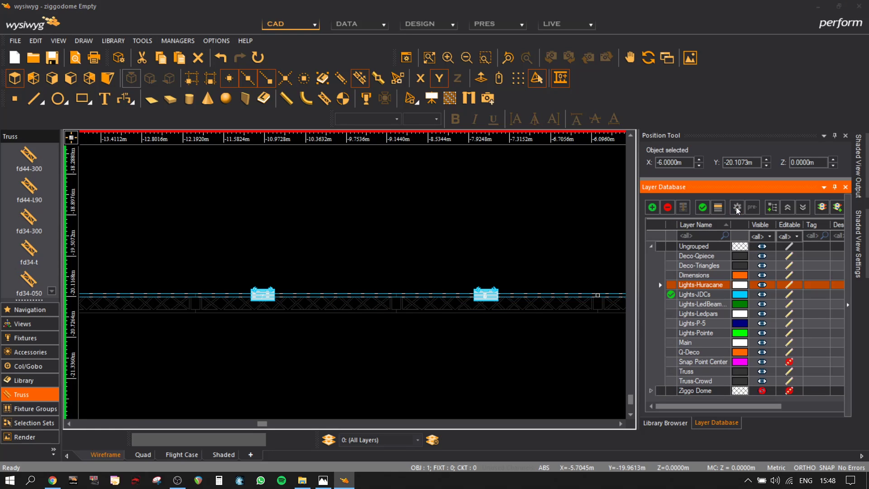
{"action": "left_click", "coordinate": [738, 207]}
{"action": "left_click", "coordinate": [524, 82]}
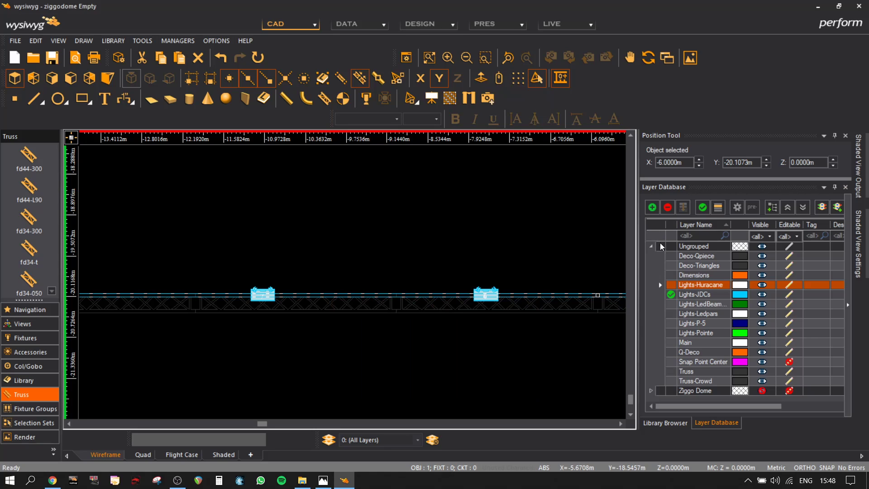
{"action": "left_click", "coordinate": [706, 208]}
Draw a second pipe along the truss's other chord, centred at X -6 m, Y -20.3473 m and ending at X about 11.77 m.
{"action": "scroll", "coordinate": [337, 352], "scroll_direction": "down", "scroll_amount": 5}
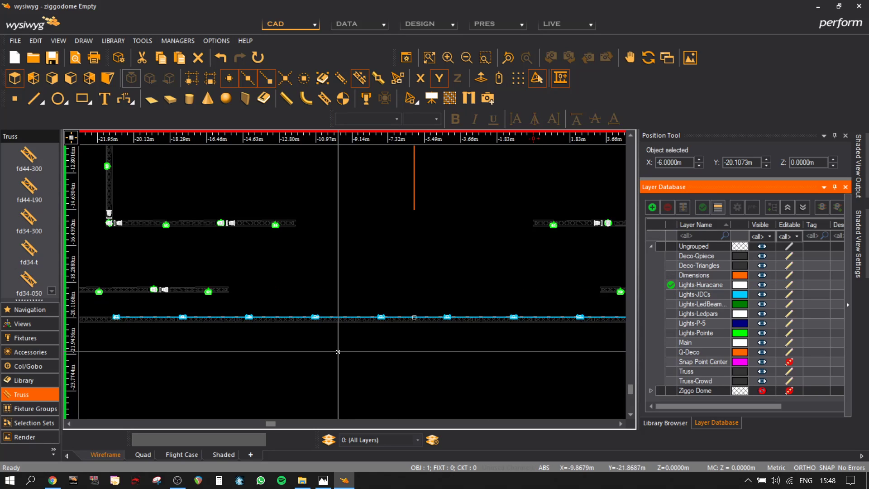
{"action": "scroll", "coordinate": [338, 352], "scroll_direction": "down", "scroll_amount": 2}
{"action": "scroll", "coordinate": [349, 351], "scroll_direction": "up", "scroll_amount": 5}
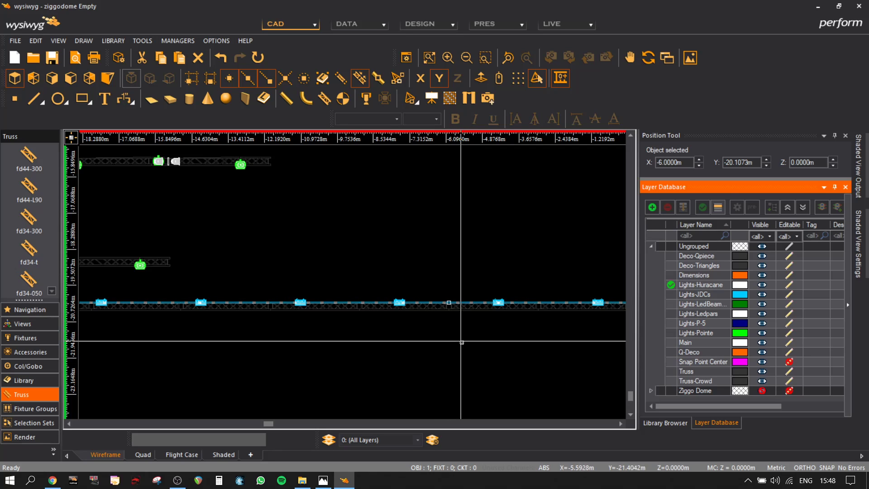
{"action": "left_click", "coordinate": [286, 99]}
{"action": "left_click", "coordinate": [487, 222]}
{"action": "scroll", "coordinate": [483, 317], "scroll_direction": "up", "scroll_amount": 5}
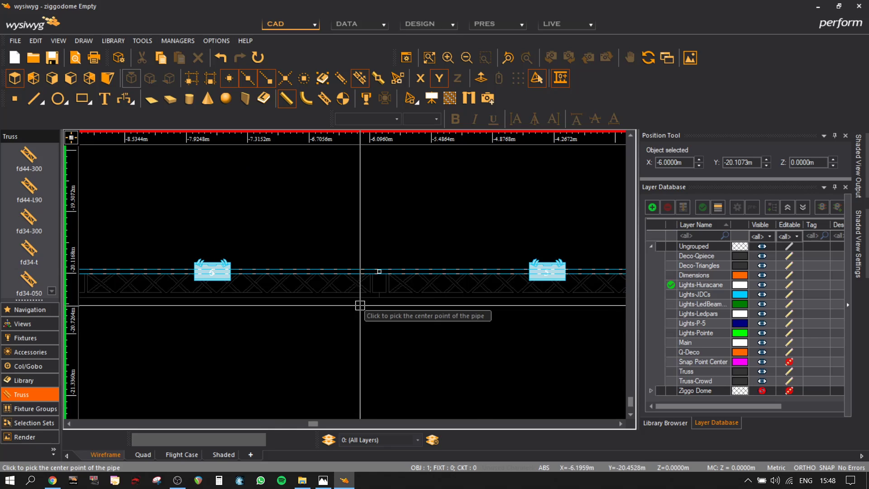
{"action": "scroll", "coordinate": [483, 345], "scroll_direction": "down", "scroll_amount": 3}
{"action": "left_click", "coordinate": [438, 323]}
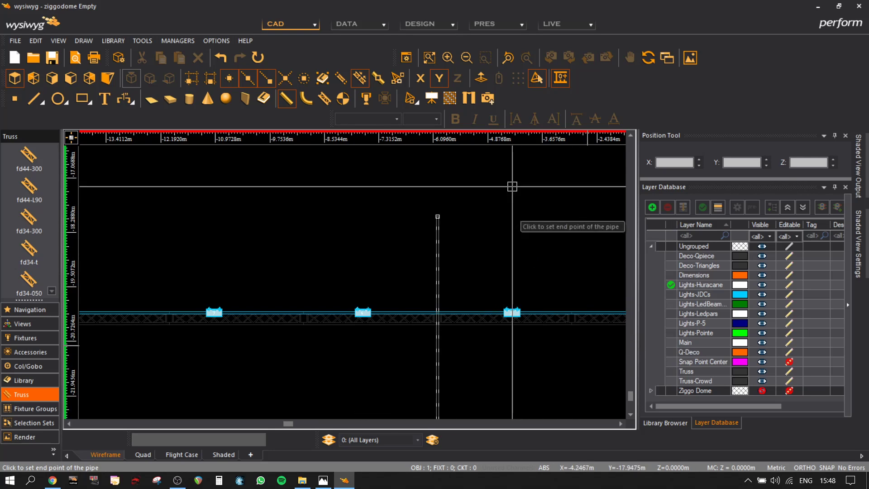
{"action": "middle_click_drag", "start_coordinate": [550, 297], "coordinate": [258, 311]}
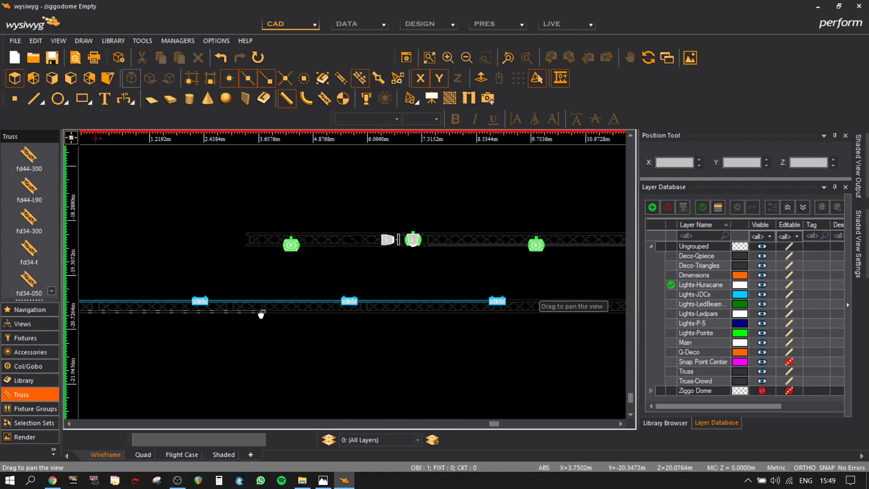
{"action": "middle_click_drag", "start_coordinate": [560, 317], "coordinate": [345, 328]}
{"action": "scroll", "coordinate": [345, 328], "scroll_direction": "up", "scroll_amount": 3}
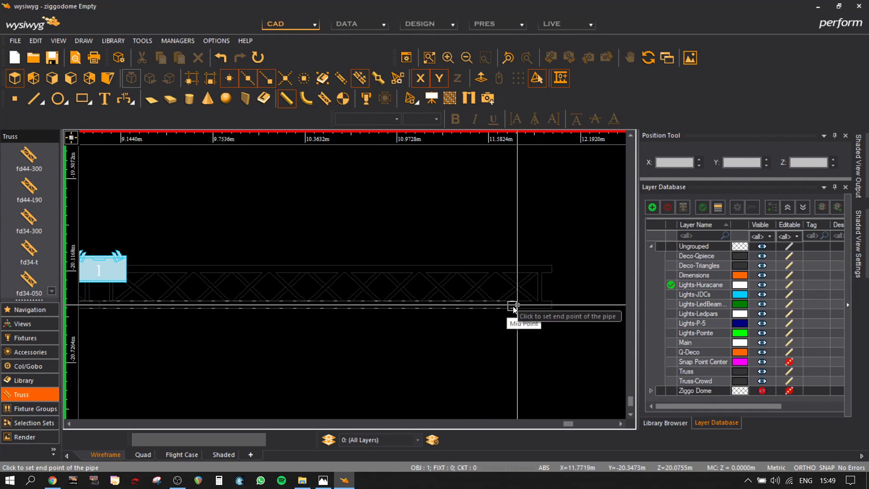
{"action": "left_click", "coordinate": [498, 310]}
Move the new pipe straight away from the truss to Y -20.7131 m.
{"action": "left_click", "coordinate": [458, 279]}
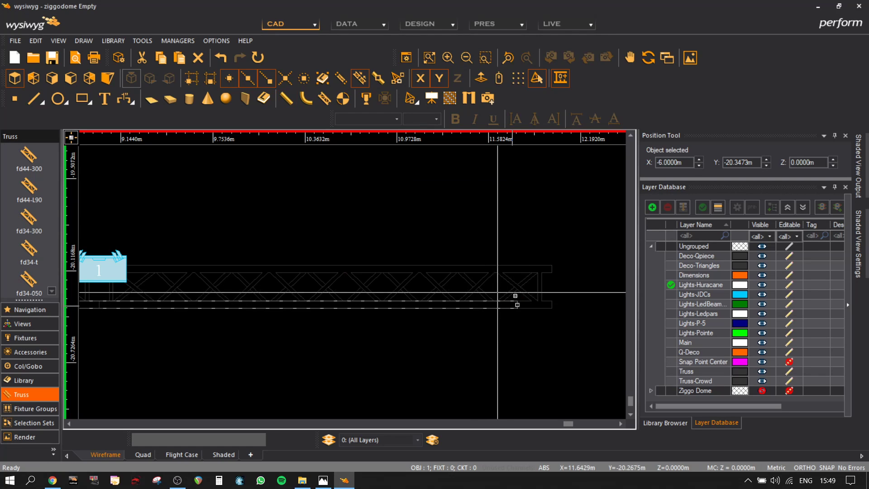
{"action": "key", "text": "m"}
{"action": "left_click", "coordinate": [518, 308]}
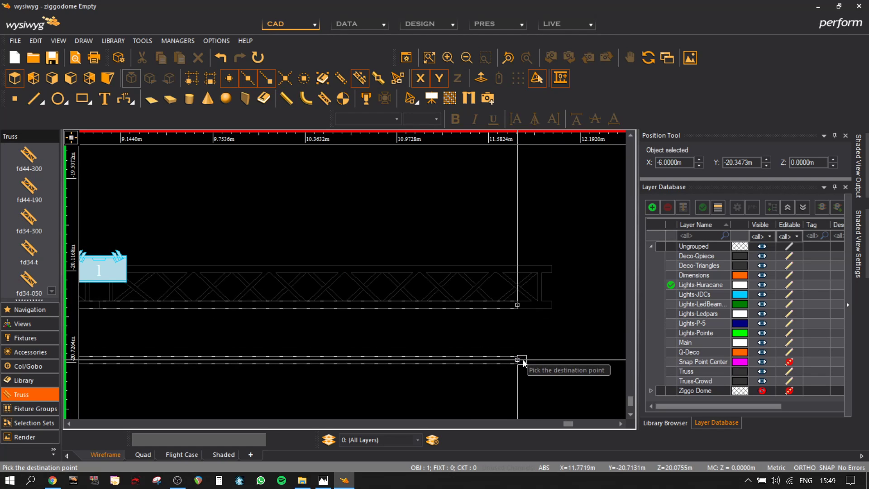
{"action": "left_click", "coordinate": [526, 363]}
Set the colour of the Lights-Huracane layer to red.
{"action": "left_click", "coordinate": [745, 287]}
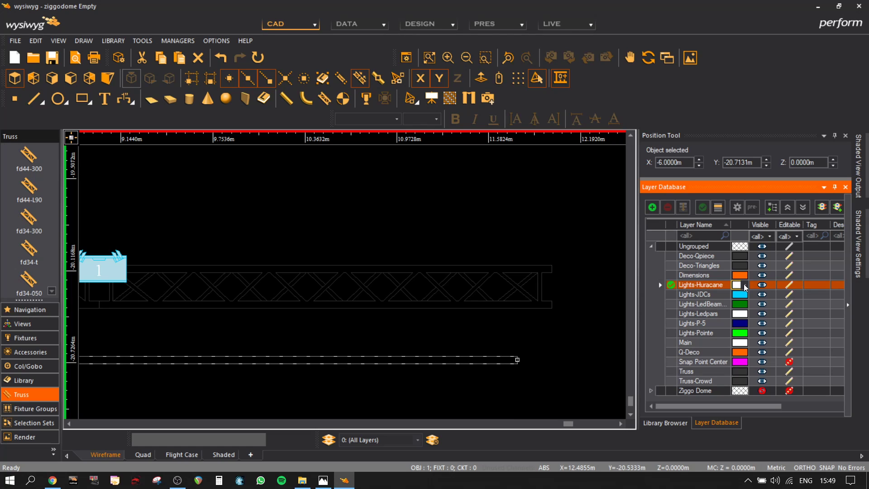
{"action": "left_click", "coordinate": [745, 286]}
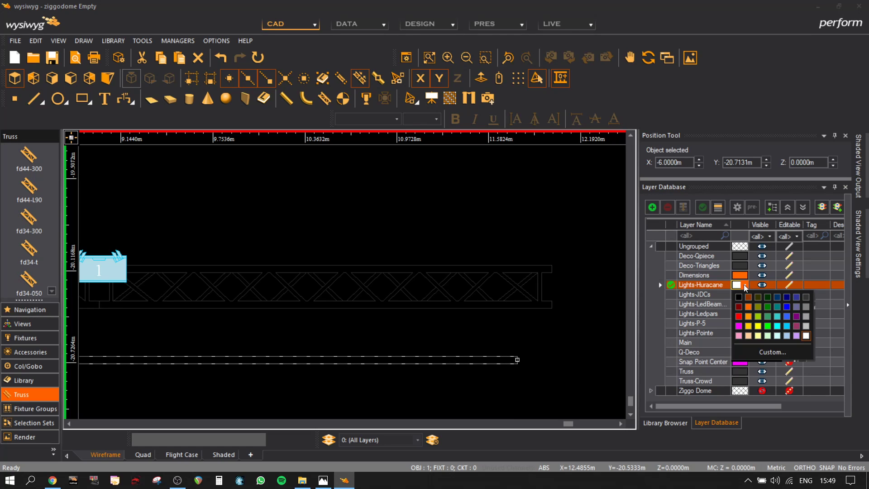
{"action": "left_click", "coordinate": [738, 317]}
Hang the first three Huracan-X fixtures on the new pipe, from X about 9.8 m to about 8.4 m.
{"action": "scroll", "coordinate": [446, 372], "scroll_direction": "down", "scroll_amount": 3}
{"action": "middle_click_drag", "start_coordinate": [446, 373], "coordinate": [667, 300]}
{"action": "left_click", "coordinate": [666, 422]}
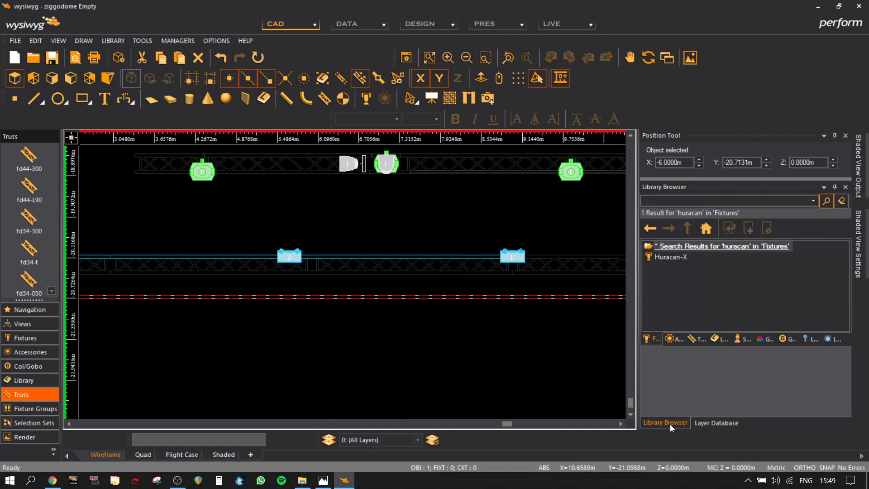
{"action": "left_click", "coordinate": [672, 257]}
{"action": "scroll", "coordinate": [568, 299], "scroll_direction": "up", "scroll_amount": 3}
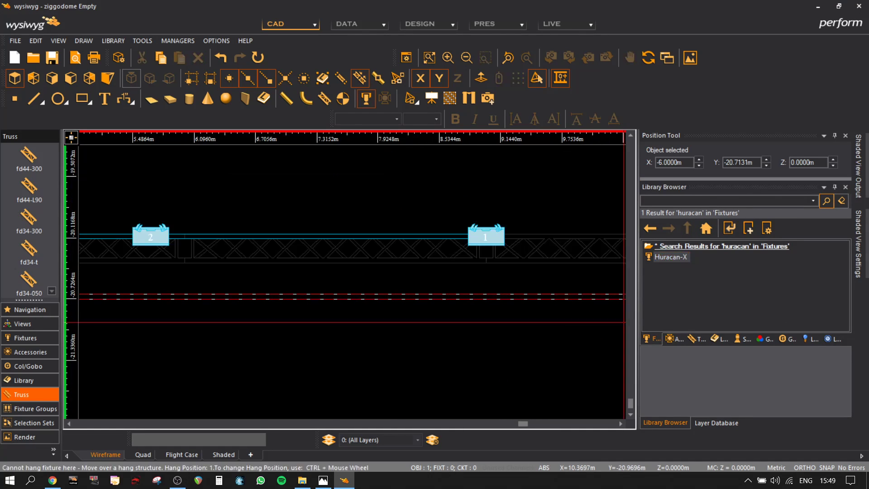
{"action": "left_click", "coordinate": [560, 296]}
{"action": "left_click", "coordinate": [412, 297]}
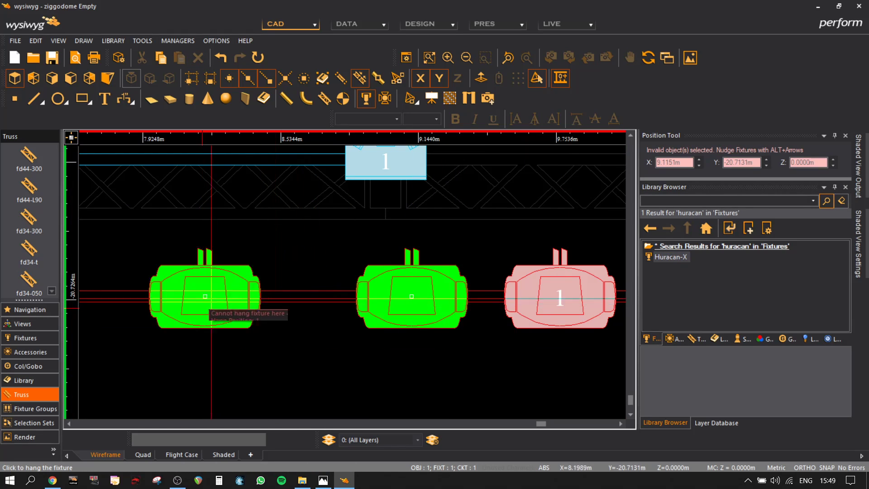
Hang the fourth, fifth and sixth Huracan-X fixtures at X about 7.69 m, 7.14 m and 6.63 m.
{"action": "middle_click_drag", "start_coordinate": [153, 306], "coordinate": [476, 329]}
{"action": "left_click", "coordinate": [411, 320]}
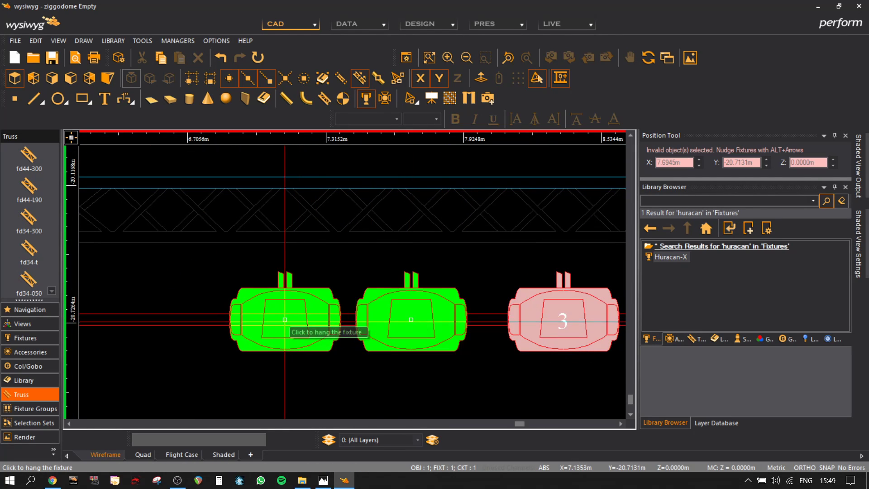
{"action": "left_click", "coordinate": [285, 320]}
{"action": "middle_click_drag", "start_coordinate": [171, 320], "coordinate": [433, 328]}
{"action": "left_click", "coordinate": [433, 329]}
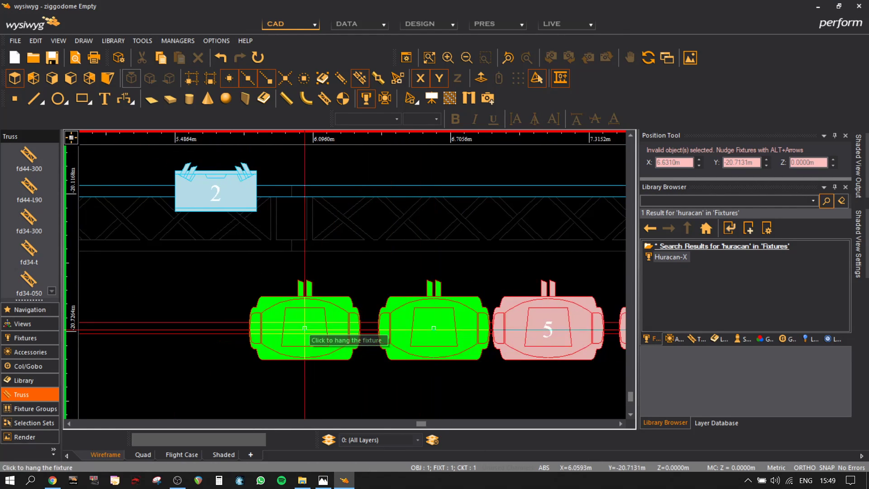
Hang four more Huracan-X fixtures along the pipe, from X about 6.06 m to about 4.56 m.
{"action": "left_click", "coordinate": [305, 329]}
{"action": "left_click", "coordinate": [192, 328]}
{"action": "left_click", "coordinate": [97, 329]}
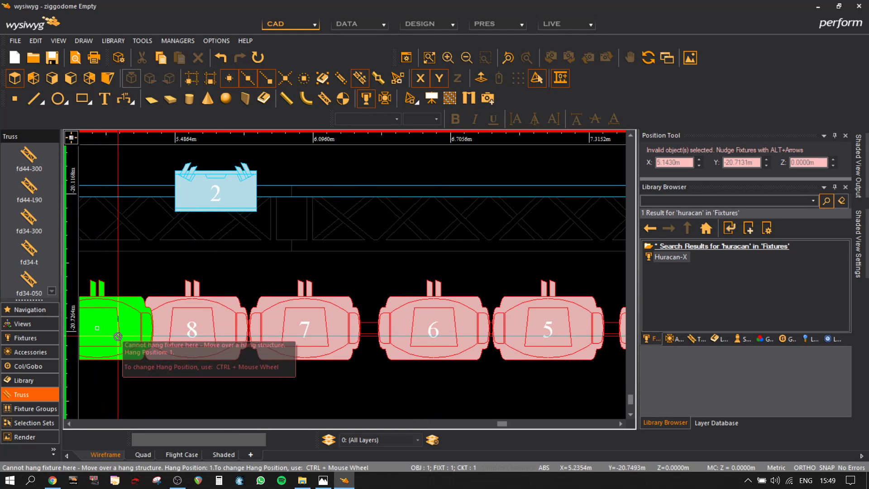
{"action": "middle_click_drag", "start_coordinate": [97, 328], "coordinate": [474, 336]}
{"action": "scroll", "coordinate": [428, 376], "scroll_direction": "down", "scroll_amount": 1}
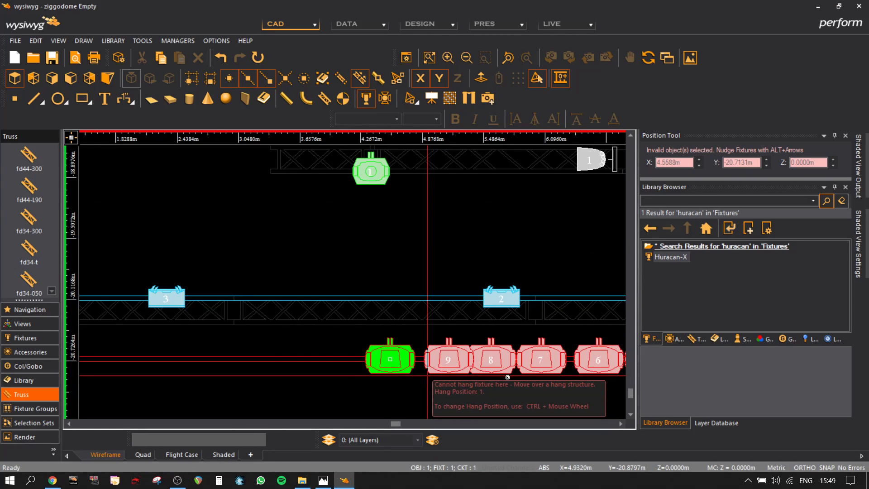
Select the new pipe with its ten Huracan-X fixtures and space the fixtures evenly between the pipe's two ends.
{"action": "middle_click_drag", "start_coordinate": [484, 376], "coordinate": [361, 325]}
{"action": "scroll", "coordinate": [427, 338], "scroll_direction": "down", "scroll_amount": 1}
{"action": "middle_click_drag", "start_coordinate": [500, 350], "coordinate": [447, 340]}
{"action": "scroll", "coordinate": [447, 339], "scroll_direction": "down", "scroll_amount": 1}
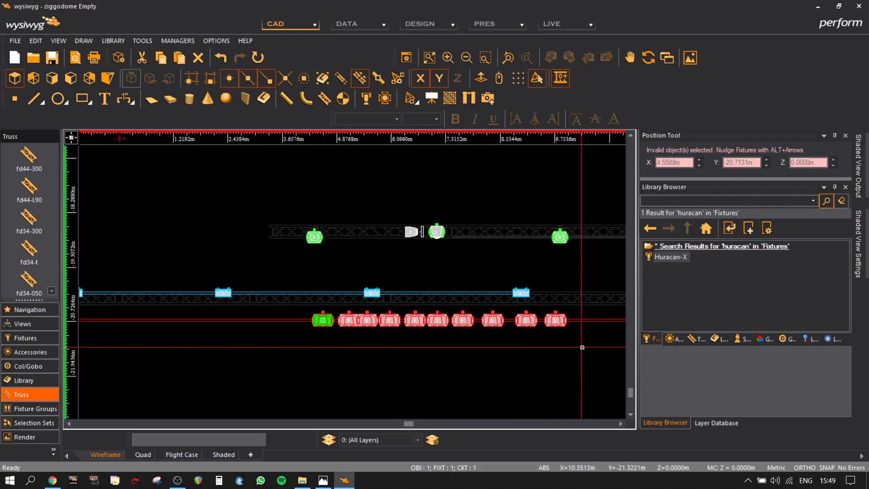
{"action": "middle_click_drag", "start_coordinate": [570, 335], "coordinate": [560, 313]}
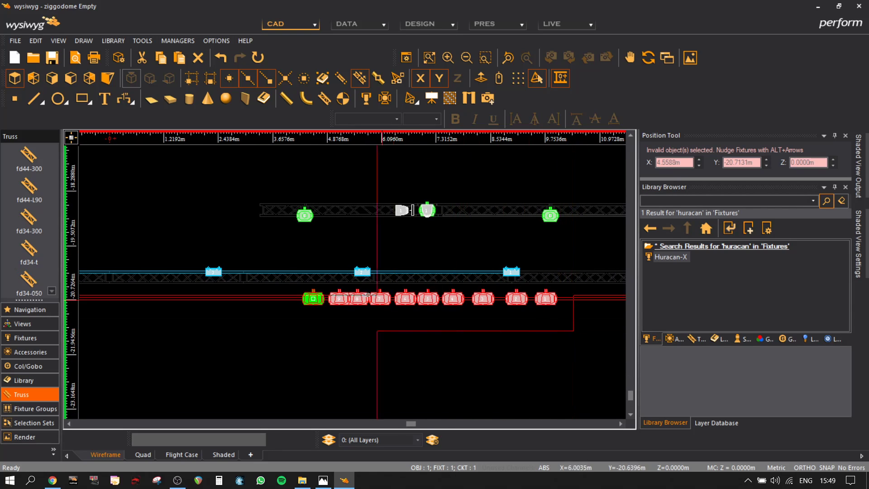
{"action": "left_click_drag", "start_coordinate": [291, 293], "coordinate": [291, 293]}
{"action": "middle_click_drag", "start_coordinate": [560, 321], "coordinate": [374, 321]}
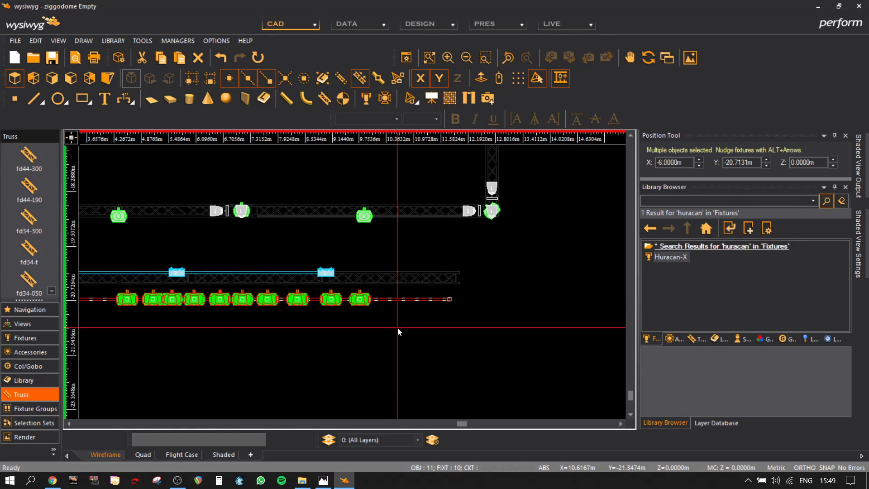
{"action": "right_click", "coordinate": [398, 328]}
{"action": "left_click", "coordinate": [535, 411]}
{"action": "left_click", "coordinate": [569, 347]}
{"action": "middle_click_drag", "start_coordinate": [250, 354], "coordinate": [561, 353]}
{"action": "scroll", "coordinate": [360, 352], "scroll_direction": "down", "scroll_amount": 2}
{"action": "middle_click_drag", "start_coordinate": [214, 344], "coordinate": [497, 345]}
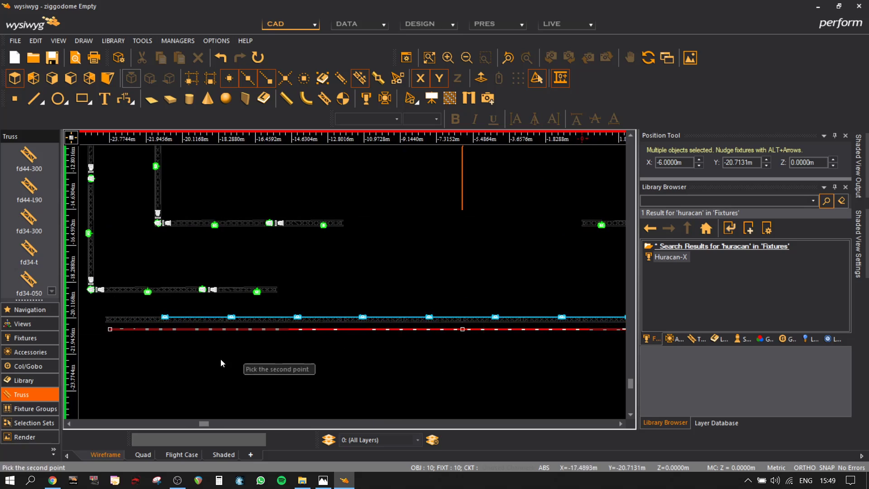
{"action": "left_click", "coordinate": [101, 365]}
{"action": "scroll", "coordinate": [315, 360], "scroll_direction": "down", "scroll_amount": 1}
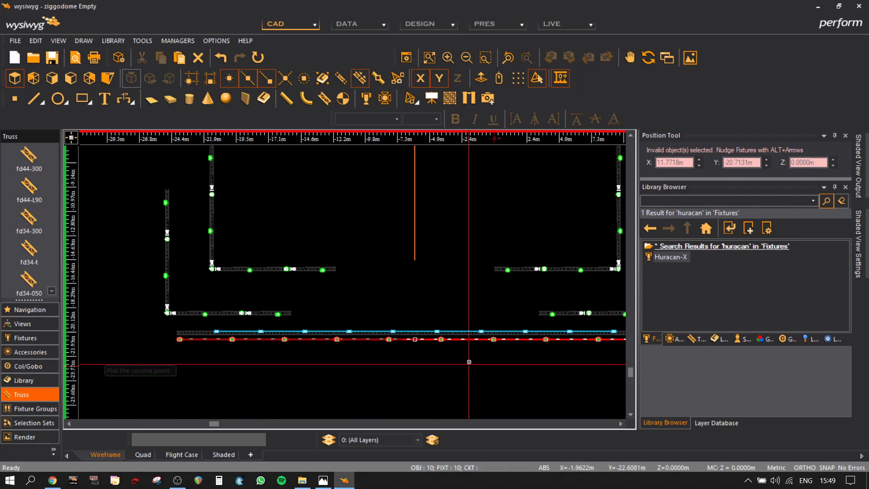
{"action": "scroll", "coordinate": [467, 337], "scroll_direction": "up", "scroll_amount": 3}
{"action": "left_click", "coordinate": [291, 346]}
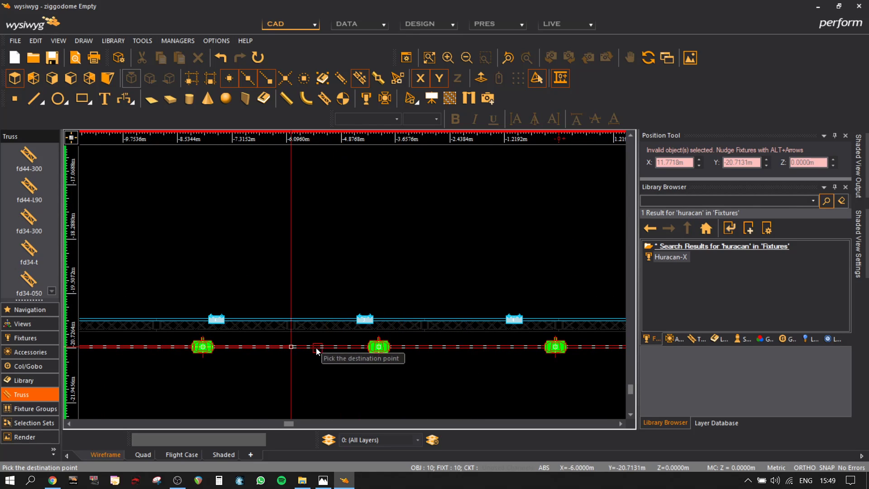
{"action": "scroll", "coordinate": [293, 363], "scroll_direction": "up", "scroll_amount": 1}
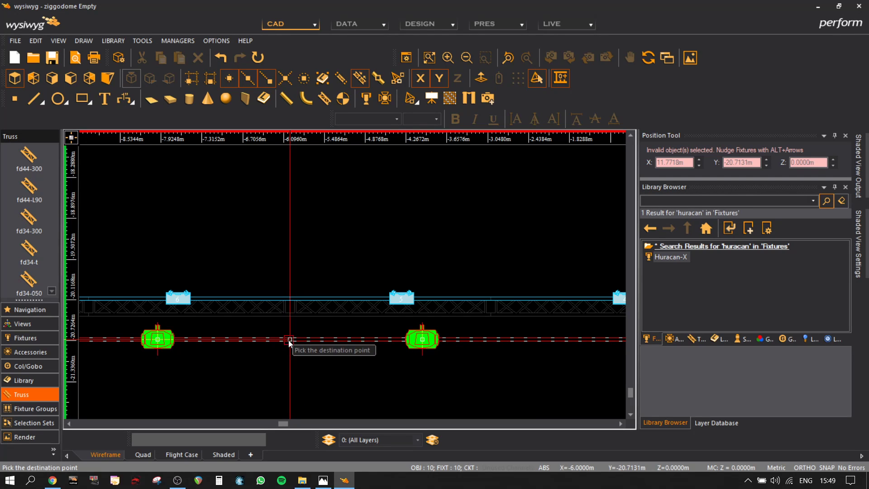
{"action": "middle_click_drag", "start_coordinate": [299, 359], "coordinate": [353, 355]}
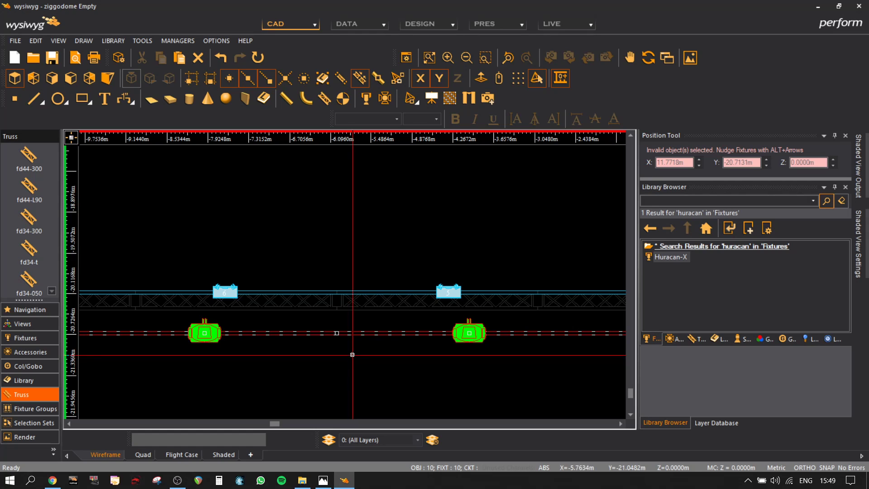
{"action": "left_click", "coordinate": [338, 334]}
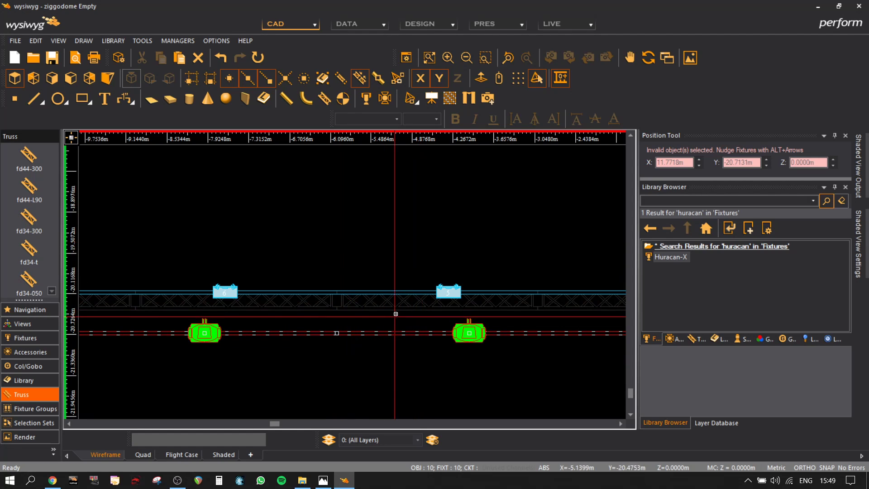
Move the Huracan-X pipe from its midpoint onto the near chord of the long truss, at Y -20.3473 m.
{"action": "left_click", "coordinate": [387, 334]}
{"action": "key", "text": "m"}
{"action": "left_click", "coordinate": [339, 334]}
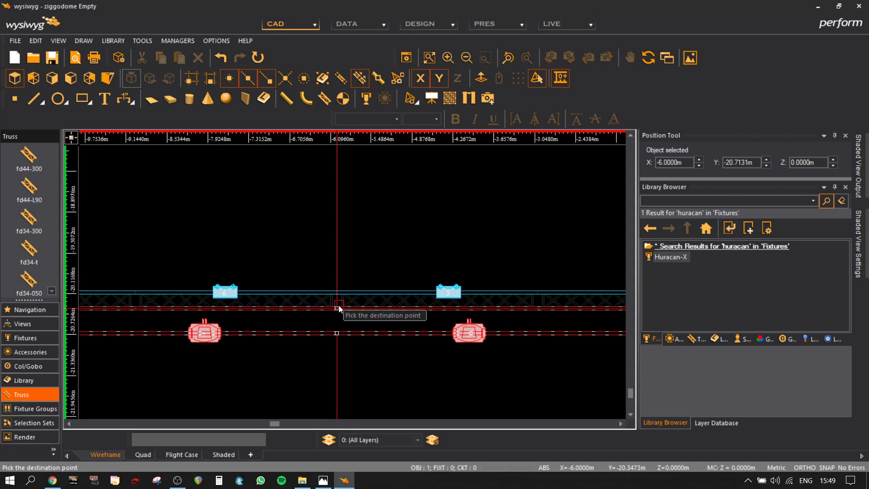
{"action": "left_click", "coordinate": [339, 308]}
Inspect how the Huracan-X row lines up with the JDC1 row along the long truss.
{"action": "scroll", "coordinate": [204, 310], "scroll_direction": "up", "scroll_amount": 5}
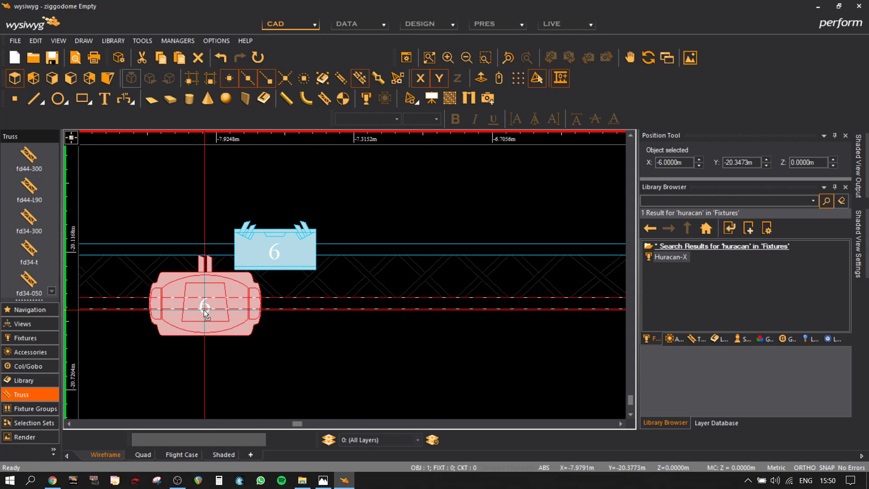
{"action": "scroll", "coordinate": [204, 312], "scroll_direction": "down", "scroll_amount": 5}
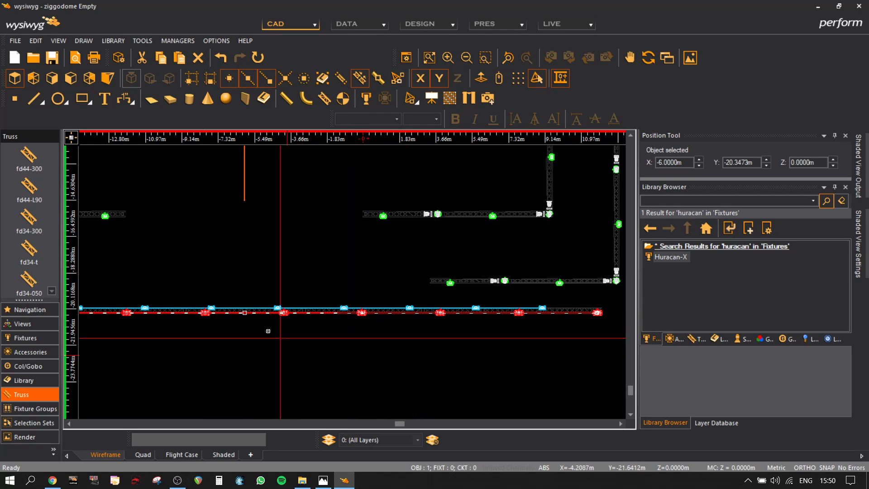
{"action": "scroll", "coordinate": [273, 336], "scroll_direction": "up", "scroll_amount": 4}
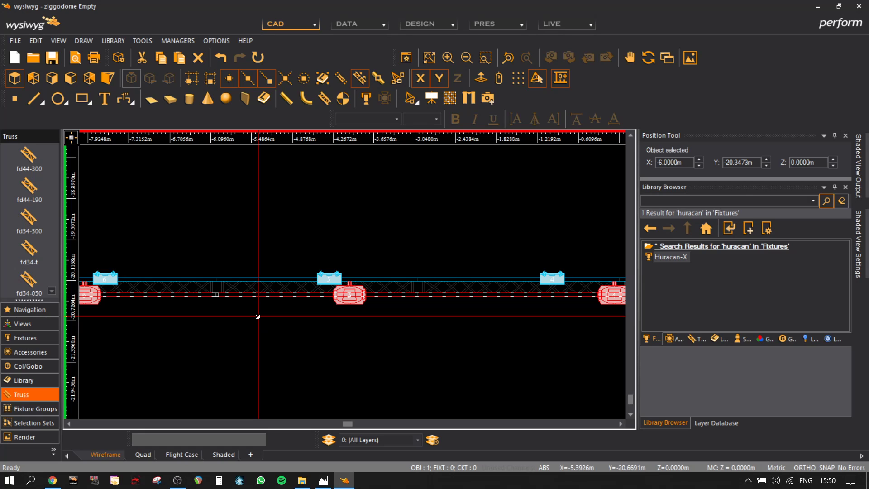
{"action": "scroll", "coordinate": [257, 316], "scroll_direction": "down", "scroll_amount": 3}
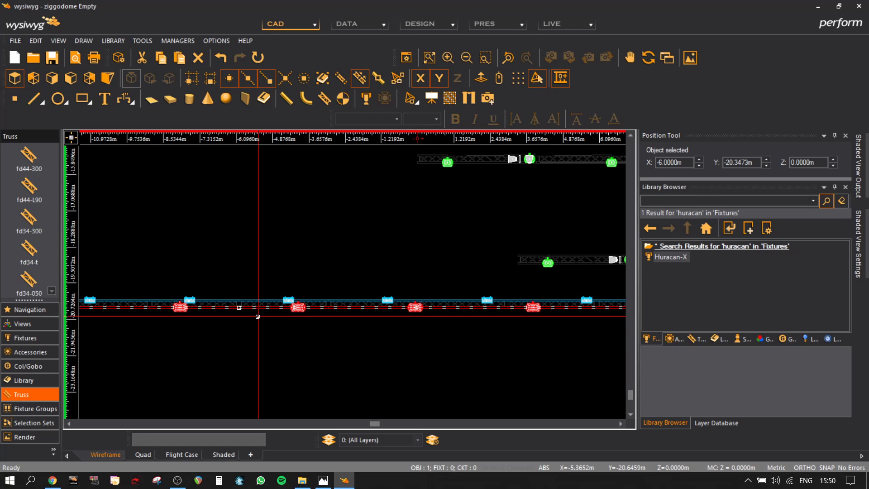
{"action": "scroll", "coordinate": [543, 299], "scroll_direction": "up", "scroll_amount": 4}
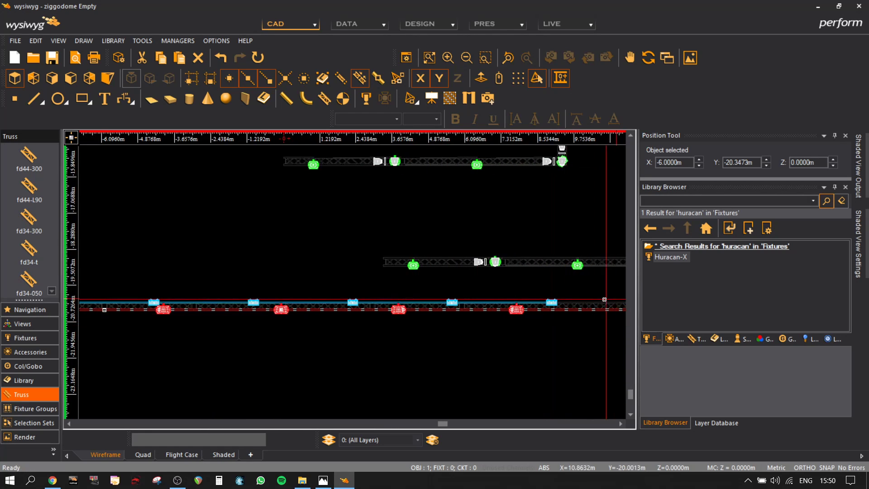
{"action": "scroll", "coordinate": [503, 282], "scroll_direction": "up", "scroll_amount": 2}
{"action": "middle_click_drag", "start_coordinate": [552, 282], "coordinate": [391, 233]}
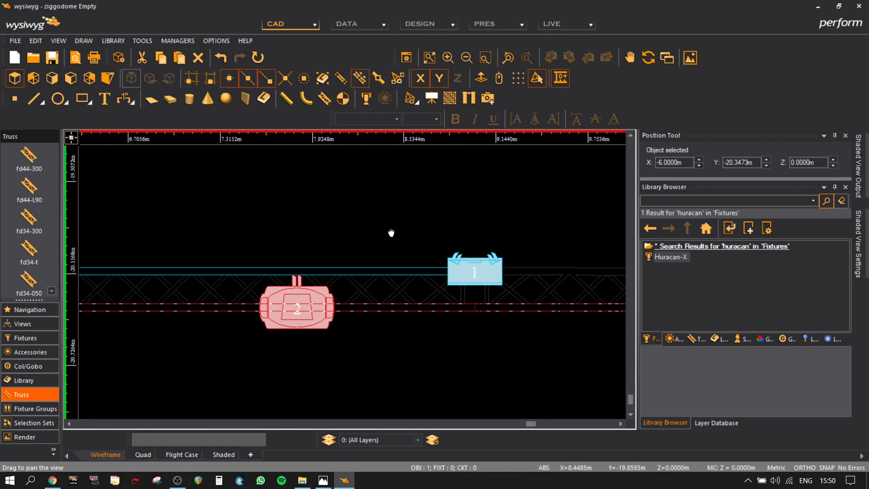
In front elevation, move the JDC1 pipe straight up onto the top chord of the long truss, at Z 20.1962 m, with X movement locked.
{"action": "left_click", "coordinate": [519, 251]}
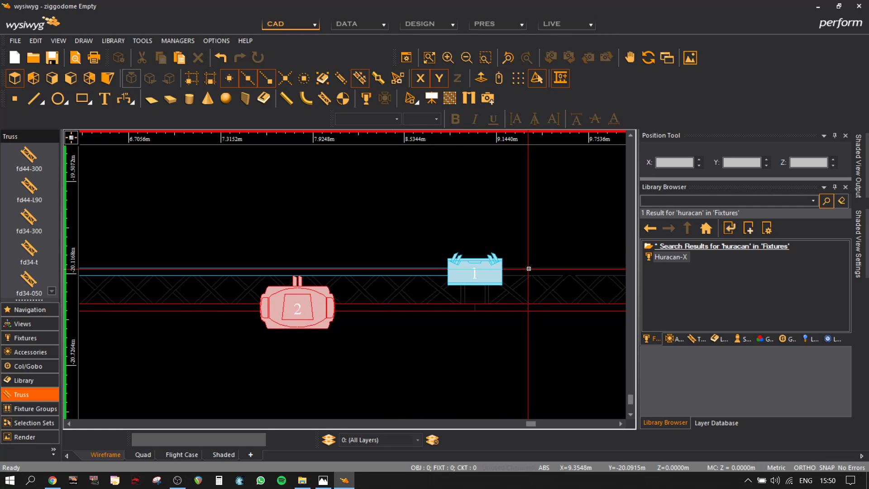
{"action": "left_click", "coordinate": [435, 285]}
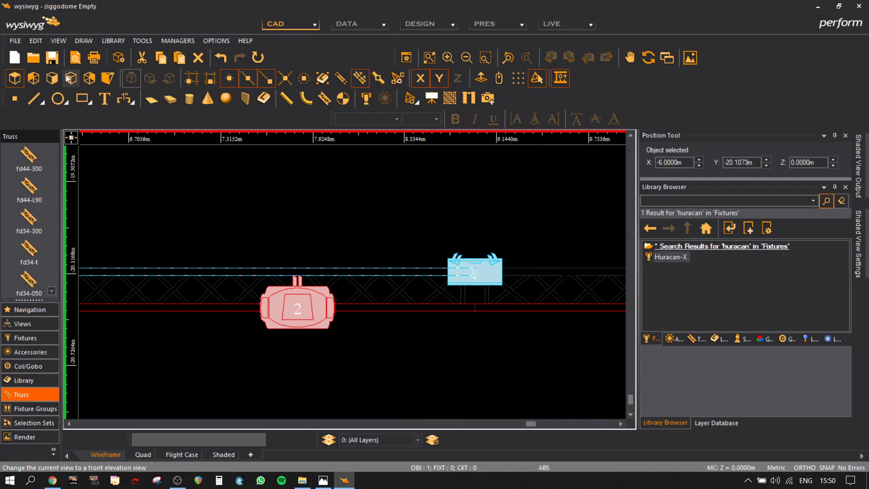
{"action": "scroll", "coordinate": [483, 369], "scroll_direction": "up", "scroll_amount": 1}
{"action": "middle_click_drag", "start_coordinate": [484, 377], "coordinate": [441, 233]}
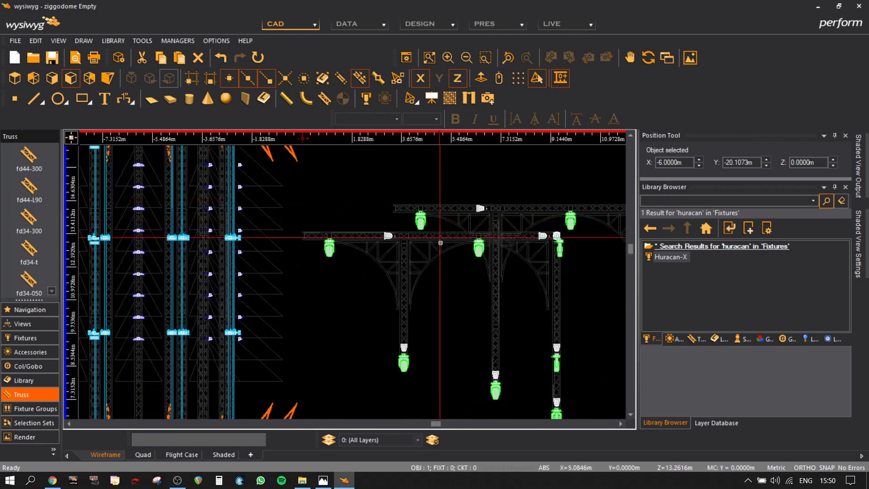
{"action": "scroll", "coordinate": [441, 253], "scroll_direction": "down", "scroll_amount": 3}
{"action": "middle_click_drag", "start_coordinate": [433, 358], "coordinate": [431, 330]}
{"action": "key", "text": "m"}
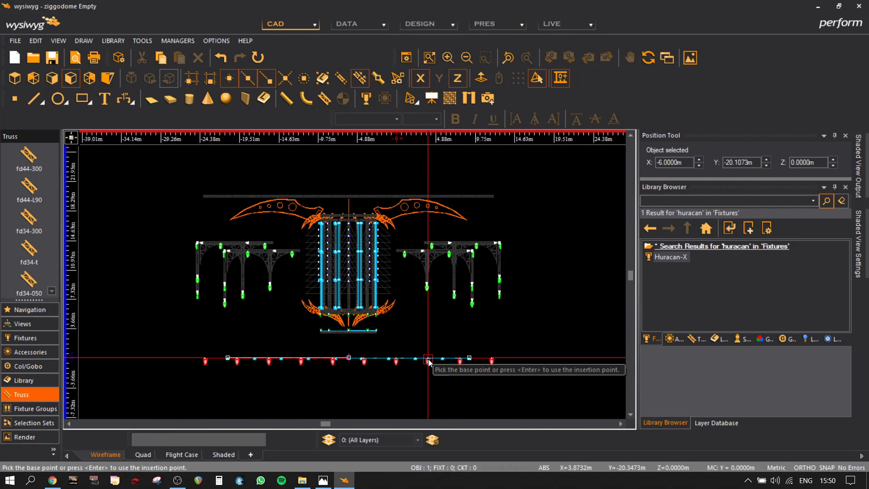
{"action": "scroll", "coordinate": [427, 361], "scroll_direction": "up", "scroll_amount": 5}
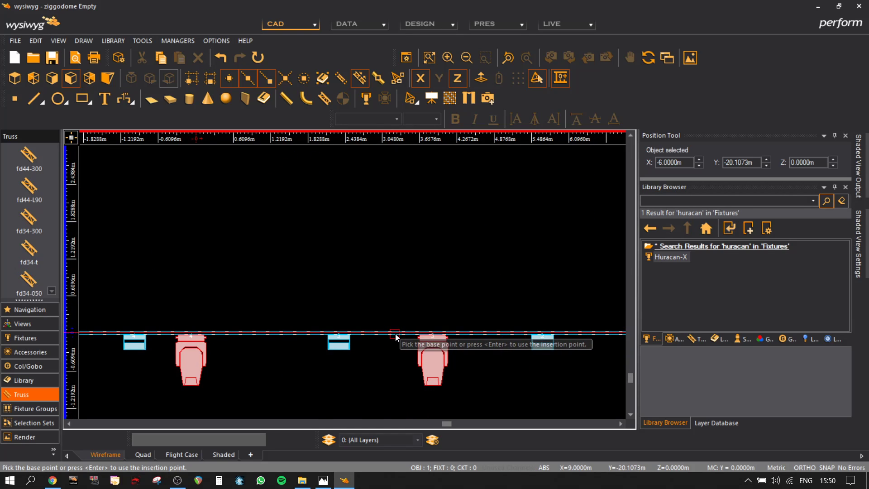
{"action": "left_click", "coordinate": [395, 331]}
{"action": "scroll", "coordinate": [390, 259], "scroll_direction": "down", "scroll_amount": 1}
{"action": "left_click", "coordinate": [425, 82]}
{"action": "middle_click_drag", "start_coordinate": [417, 222], "coordinate": [413, 311]}
{"action": "scroll", "coordinate": [414, 310], "scroll_direction": "down", "scroll_amount": 2}
{"action": "middle_click_drag", "start_coordinate": [407, 216], "coordinate": [410, 322]}
{"action": "scroll", "coordinate": [417, 271], "scroll_direction": "up", "scroll_amount": 5}
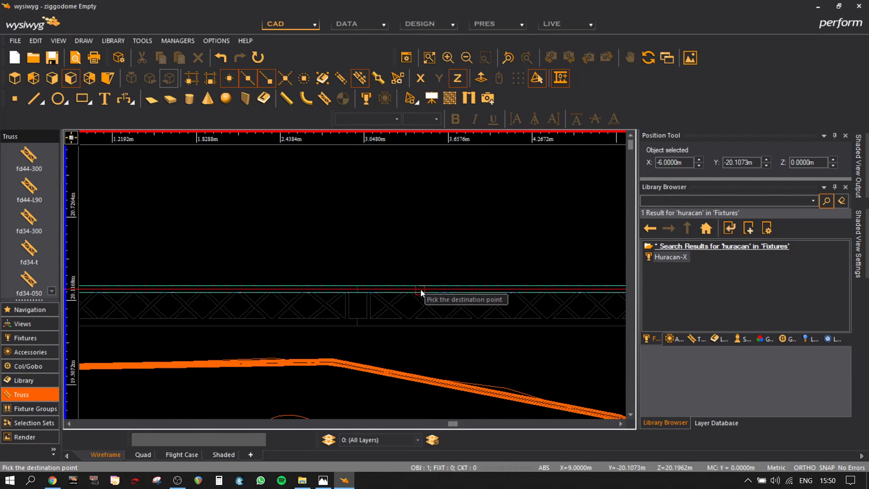
{"action": "left_click", "coordinate": [420, 289]}
{"action": "scroll", "coordinate": [277, 282], "scroll_direction": "down", "scroll_amount": 4}
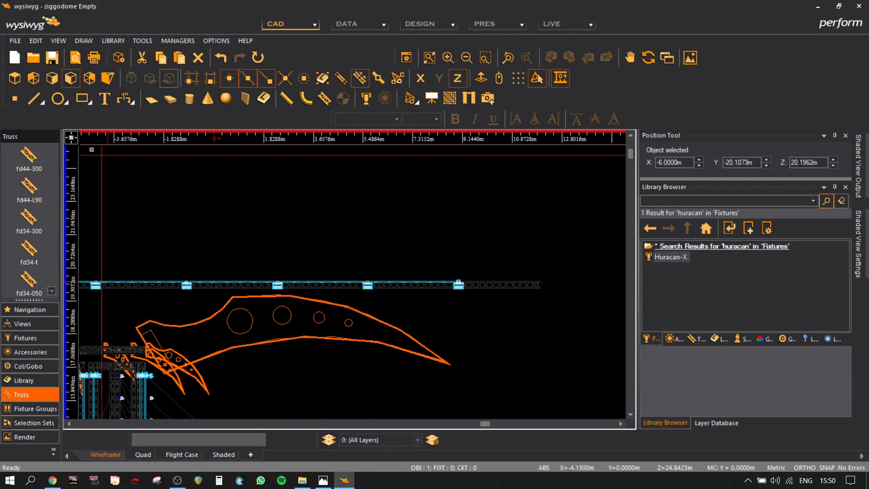
Return to plan view, make Lights-JDCs the current layer and display the current layer only.
{"action": "left_click", "coordinate": [15, 78]}
{"action": "scroll", "coordinate": [388, 305], "scroll_direction": "down", "scroll_amount": 2}
{"action": "middle_click_drag", "start_coordinate": [275, 287], "coordinate": [505, 273]}
{"action": "scroll", "coordinate": [445, 291], "scroll_direction": "down", "scroll_amount": 1}
{"action": "scroll", "coordinate": [394, 263], "scroll_direction": "down", "scroll_amount": 3}
{"action": "scroll", "coordinate": [430, 272], "scroll_direction": "up", "scroll_amount": 2}
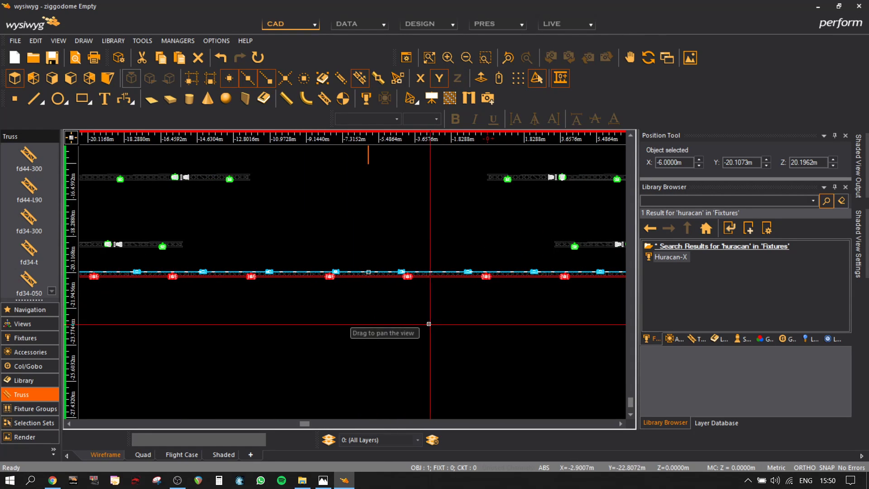
{"action": "left_click", "coordinate": [721, 421]}
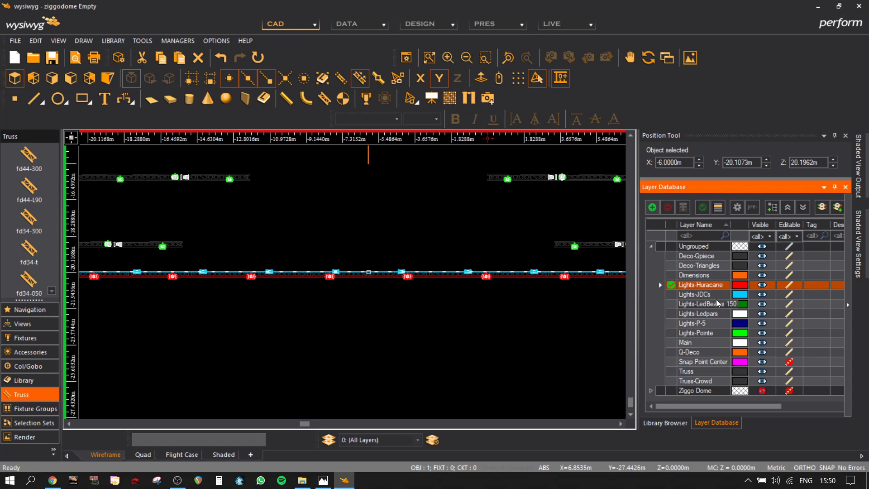
{"action": "left_click", "coordinate": [396, 440]}
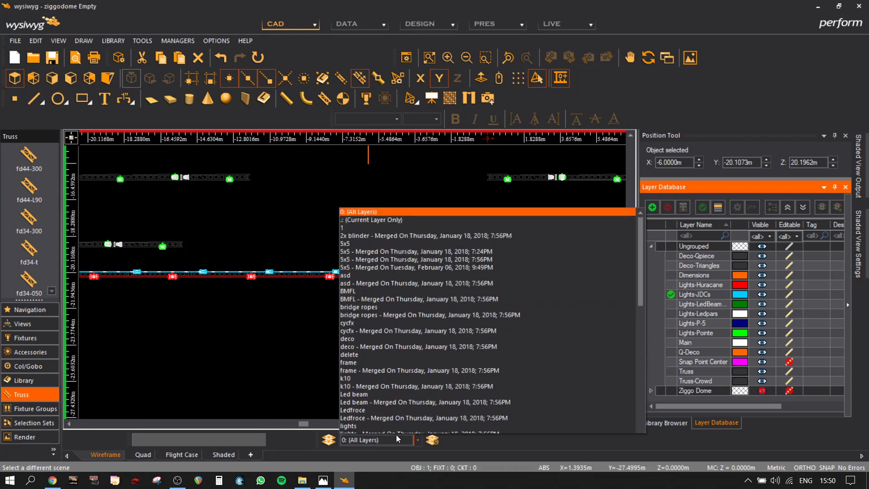
{"action": "left_click", "coordinate": [376, 199]}
{"action": "scroll", "coordinate": [442, 295], "scroll_direction": "down", "scroll_amount": 3}
Select the ten JDC1 fixtures on the long pipe and change their Spin value in the fixture properties.
{"action": "left_click_drag", "start_coordinate": [498, 295], "coordinate": [228, 225]}
{"action": "right_click", "coordinate": [458, 316]}
{"action": "left_click", "coordinate": [506, 8]}
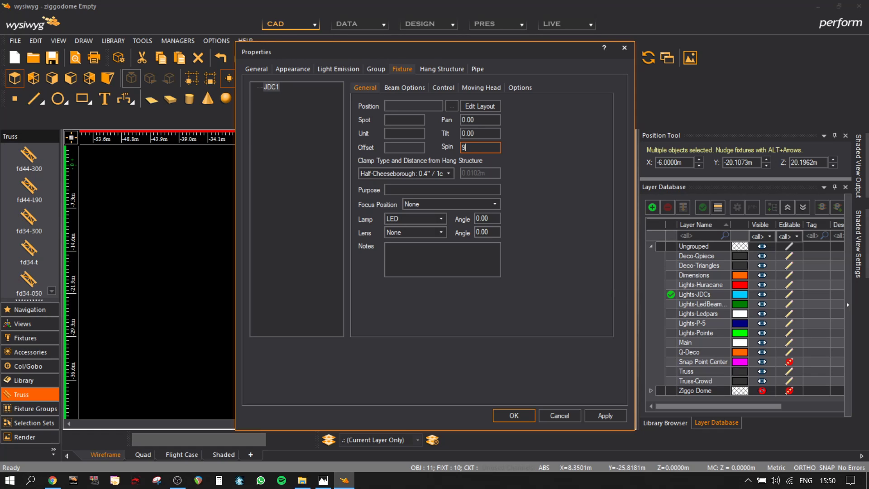
{"action": "left_click_drag", "start_coordinate": [404, 70], "coordinate": [577, 55]}
{"action": "left_click", "coordinate": [682, 400]}
{"action": "scroll", "coordinate": [527, 330], "scroll_direction": "up", "scroll_amount": 5}
{"action": "scroll", "coordinate": [527, 329], "scroll_direction": "down", "scroll_amount": 4}
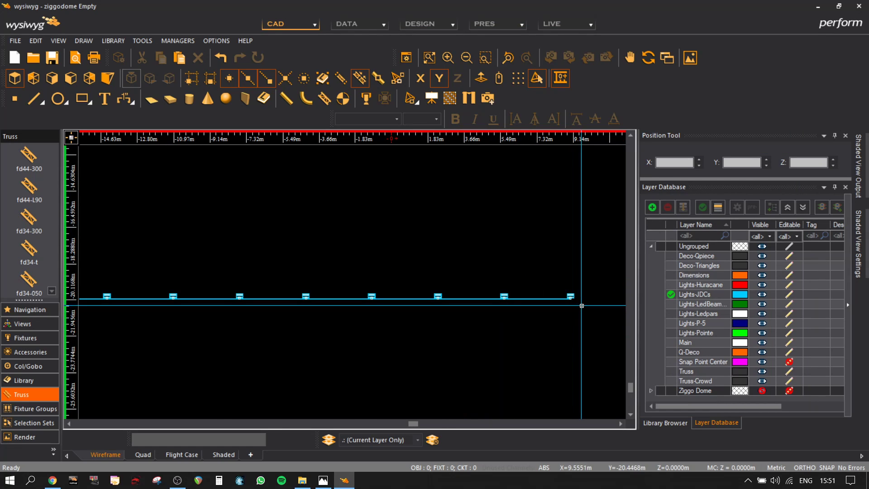
Switch the displayed scene back to all layers.
{"action": "scroll", "coordinate": [574, 307], "scroll_direction": "down", "scroll_amount": 5}
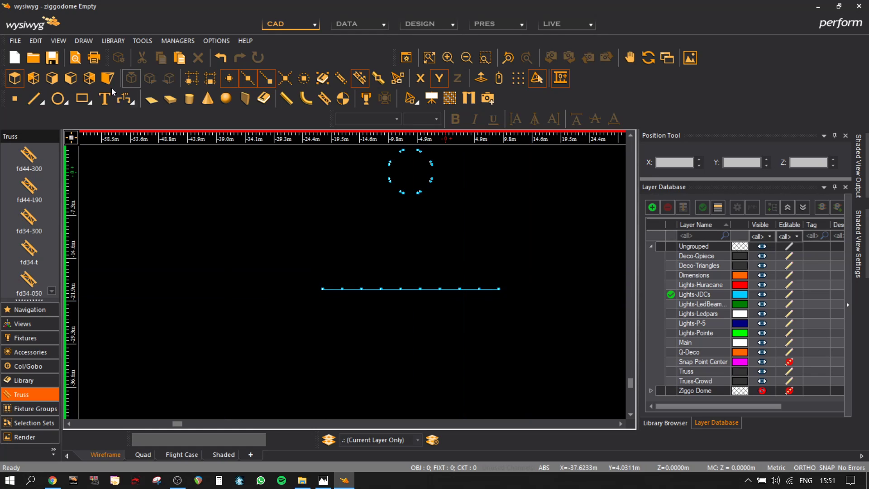
{"action": "left_click", "coordinate": [413, 439]}
{"action": "scroll", "coordinate": [397, 224], "scroll_direction": "up", "scroll_amount": 1}
{"action": "left_click", "coordinate": [380, 197]}
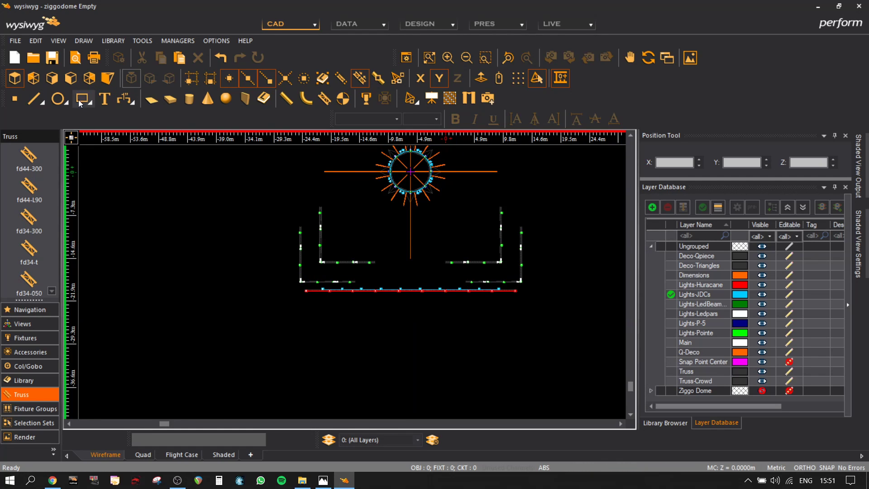
In front elevation, move the Huracan-X pipe straight up onto the lower chord of the raised long truss.
{"action": "left_click", "coordinate": [70, 78]}
{"action": "scroll", "coordinate": [405, 341], "scroll_direction": "down", "scroll_amount": 2}
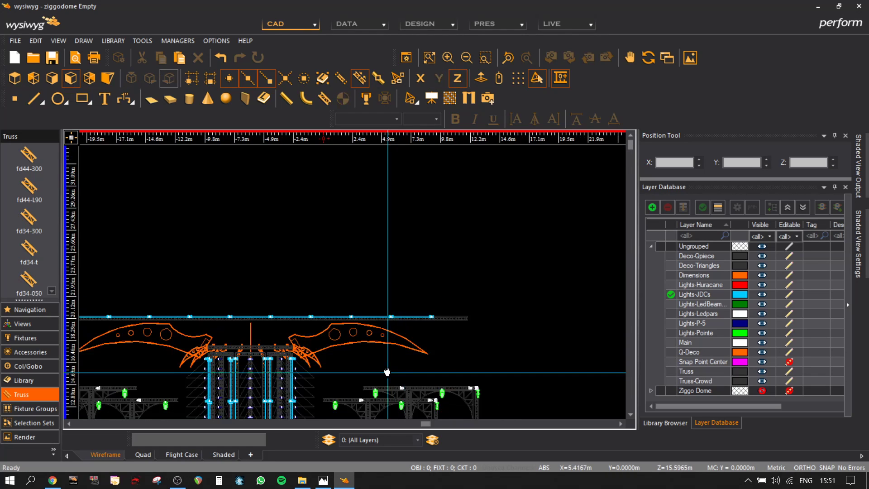
{"action": "middle_click_drag", "start_coordinate": [388, 372], "coordinate": [407, 248]}
{"action": "left_click_drag", "start_coordinate": [549, 347], "coordinate": [442, 301]}
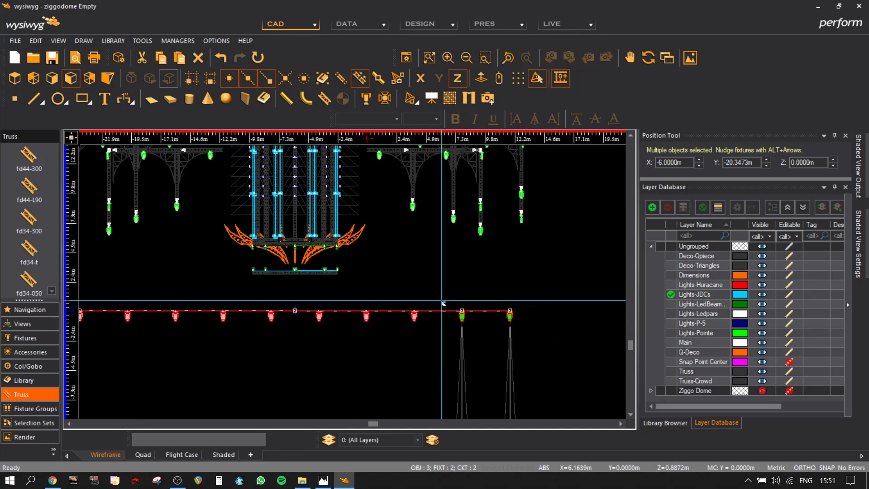
{"action": "key", "text": "ctrl+c"}
{"action": "left_click", "coordinate": [483, 311]}
{"action": "middle_click_drag", "start_coordinate": [465, 233], "coordinate": [481, 396]}
{"action": "scroll", "coordinate": [488, 238], "scroll_direction": "up", "scroll_amount": 4}
{"action": "left_click", "coordinate": [565, 214]}
{"action": "scroll", "coordinate": [492, 320], "scroll_direction": "down", "scroll_amount": 2}
{"action": "scroll", "coordinate": [492, 320], "scroll_direction": "down", "scroll_amount": 2}
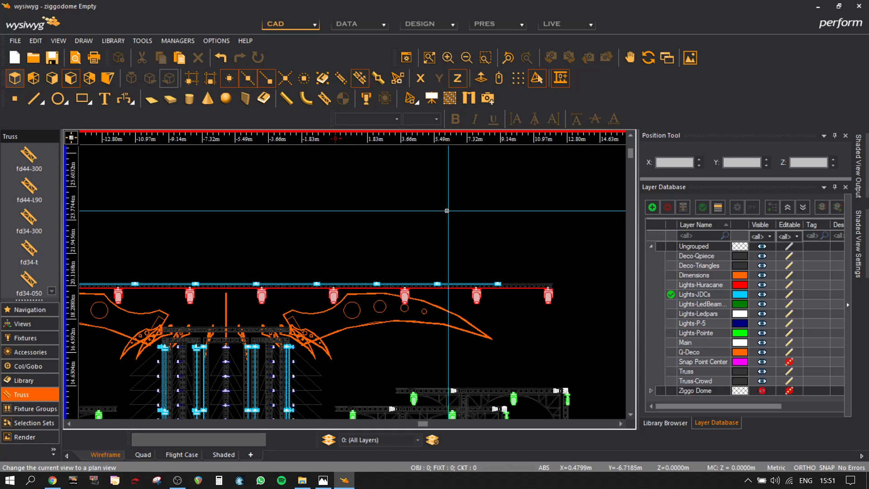
In plan view, polar-array the long truss with its JDC1 and Huracan-X pipes around the circle centre onto four sides, rotating objects over 360 degrees.
{"action": "scroll", "coordinate": [443, 280], "scroll_direction": "up", "scroll_amount": 3}
{"action": "middle_click_drag", "start_coordinate": [599, 329], "coordinate": [583, 335]}
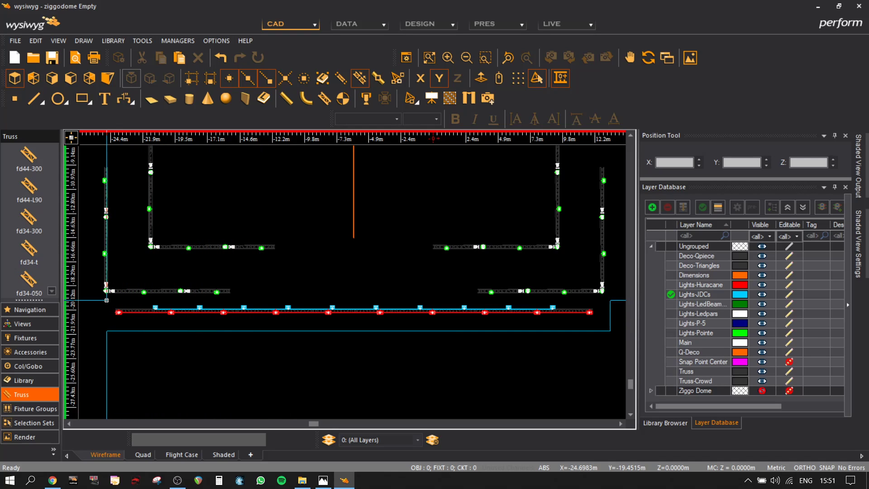
{"action": "left_click_drag", "start_coordinate": [604, 326], "coordinate": [107, 300]}
{"action": "middle_click_drag", "start_coordinate": [536, 340], "coordinate": [502, 404]}
{"action": "scroll", "coordinate": [502, 404], "scroll_direction": "down", "scroll_amount": 1}
{"action": "scroll", "coordinate": [403, 218], "scroll_direction": "up", "scroll_amount": 1}
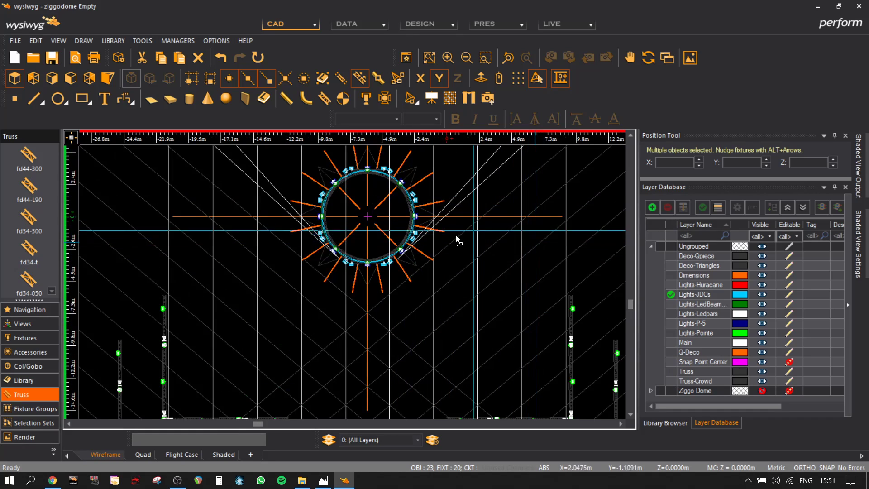
{"action": "right_click", "coordinate": [493, 228]}
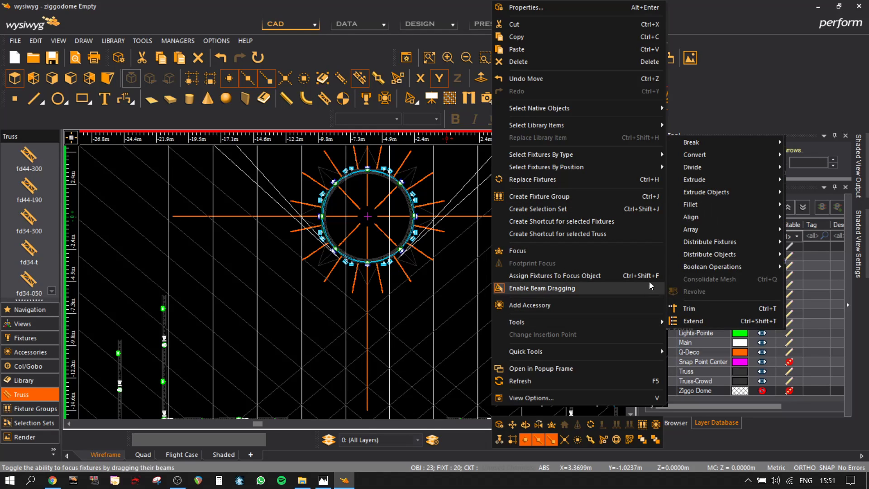
{"action": "mouse_move", "coordinate": [705, 230]}
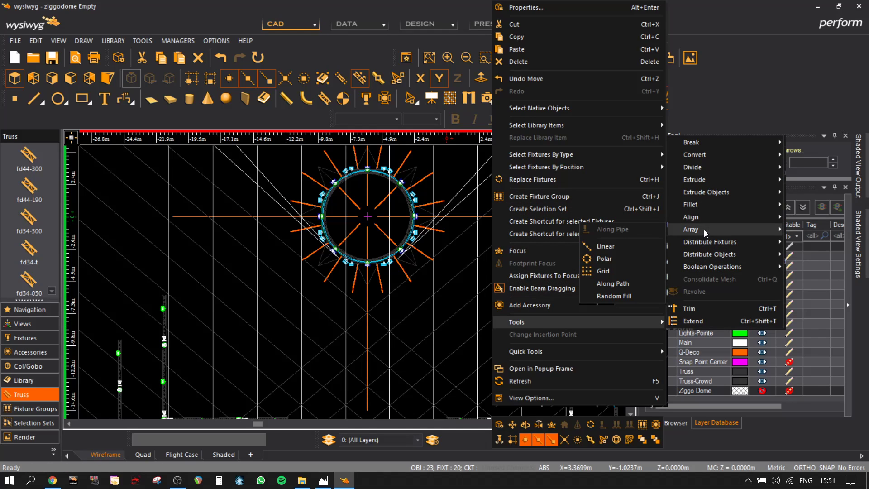
{"action": "left_click", "coordinate": [613, 263]}
{"action": "scroll", "coordinate": [369, 221], "scroll_direction": "up", "scroll_amount": 3}
{"action": "left_click", "coordinate": [365, 218]}
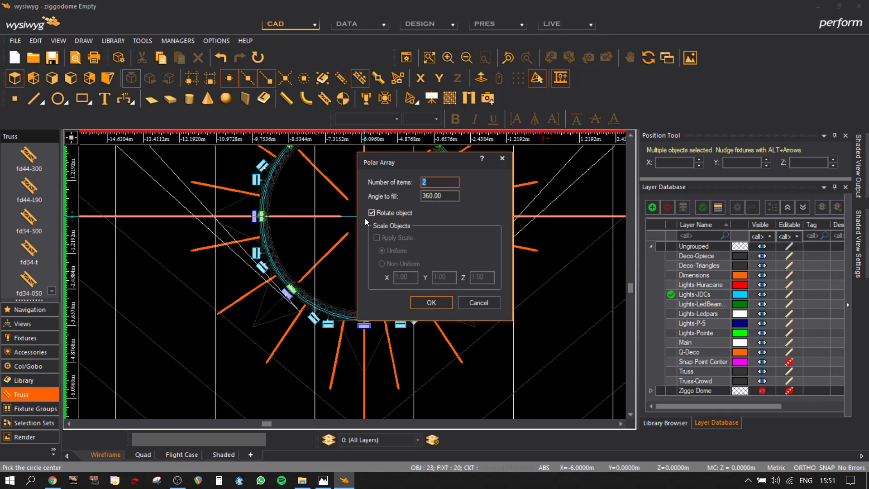
{"action": "type", "text": "2"}
{"action": "key", "text": "Return"}
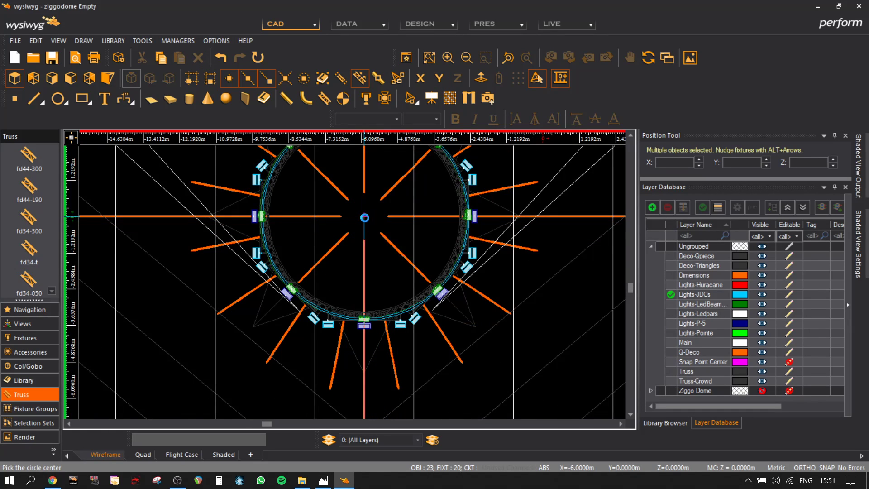
{"action": "scroll", "coordinate": [343, 319], "scroll_direction": "down", "scroll_amount": 5}
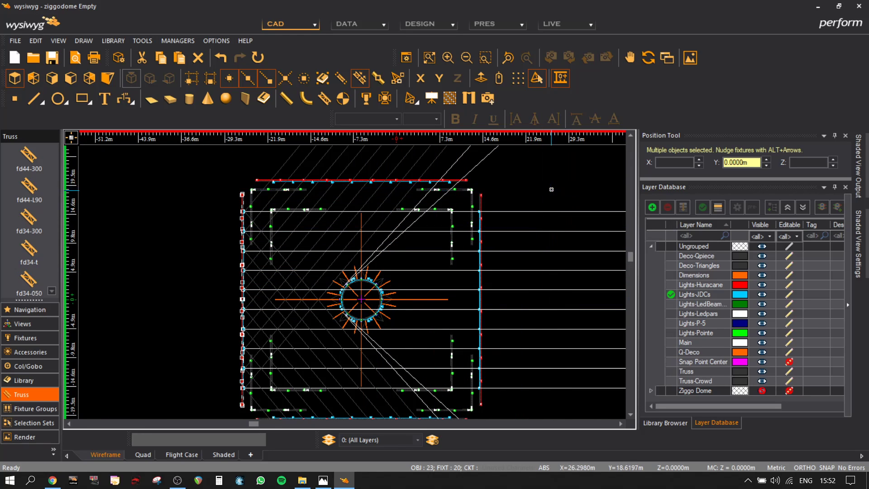
{"action": "left_click", "coordinate": [552, 189]}
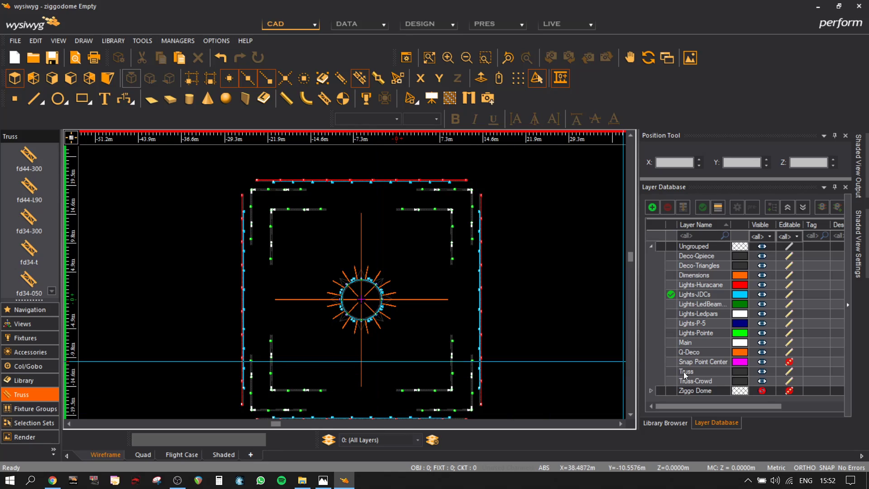
Show the Ziggo Dome layer and inspect the arrayed trusses inside the arena in the full-screen shaded view.
{"action": "left_click", "coordinate": [762, 391]}
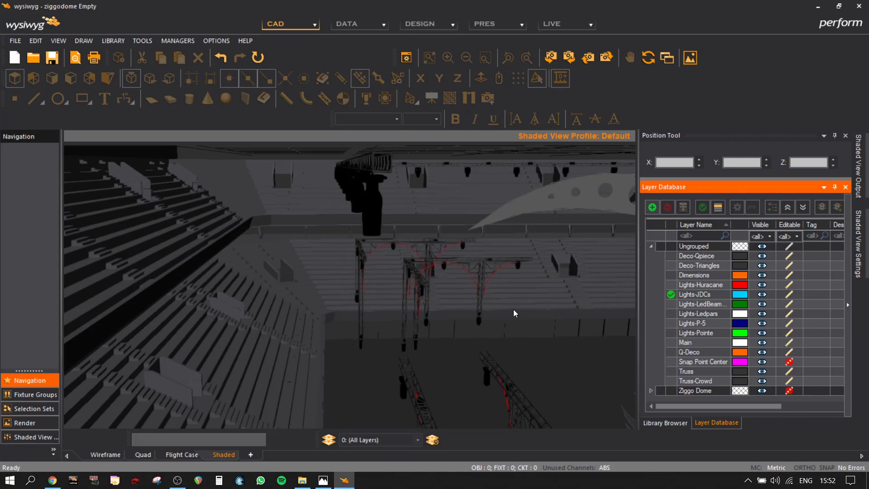
{"action": "mouse_move", "coordinate": [514, 309]}
{"action": "left_mouse_down"}
{"action": "mouse_move", "coordinate": [429, 267]}
{"action": "mouse_move", "coordinate": [434, 314]}
{"action": "mouse_move", "coordinate": [458, 312]}
{"action": "mouse_move", "coordinate": [431, 263]}
{"action": "mouse_move", "coordinate": [432, 242]}
{"action": "left_mouse_up"}
{"action": "right_click", "coordinate": [518, 266]}
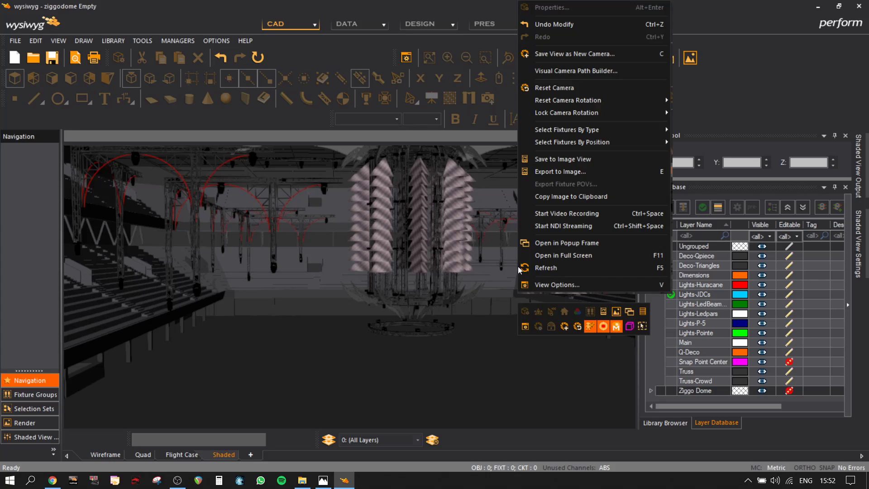
{"action": "left_click", "coordinate": [607, 260]}
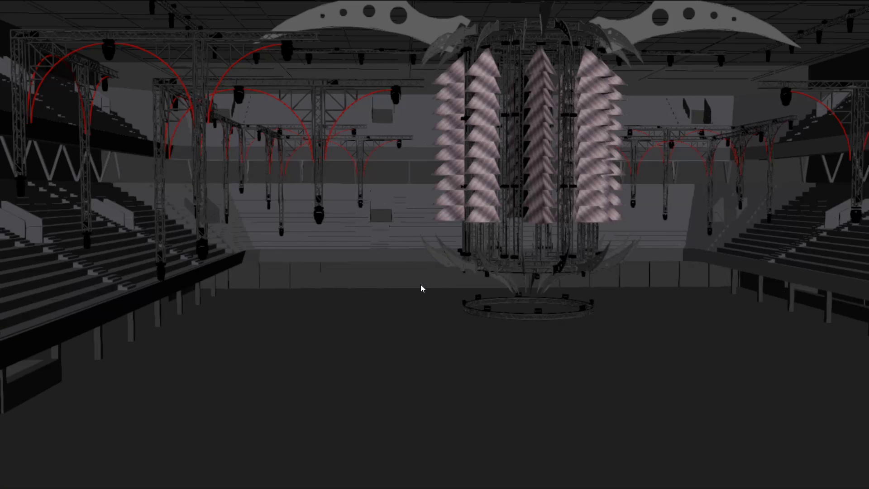
{"action": "mouse_move", "coordinate": [524, 257]}
{"action": "left_mouse_down"}
{"action": "mouse_move", "coordinate": [467, 260]}
{"action": "mouse_move", "coordinate": [506, 238]}
{"action": "mouse_move", "coordinate": [466, 272]}
{"action": "mouse_move", "coordinate": [510, 227]}
{"action": "mouse_move", "coordinate": [553, 260]}
{"action": "mouse_move", "coordinate": [518, 302]}
{"action": "mouse_move", "coordinate": [498, 307]}
{"action": "left_mouse_up"}
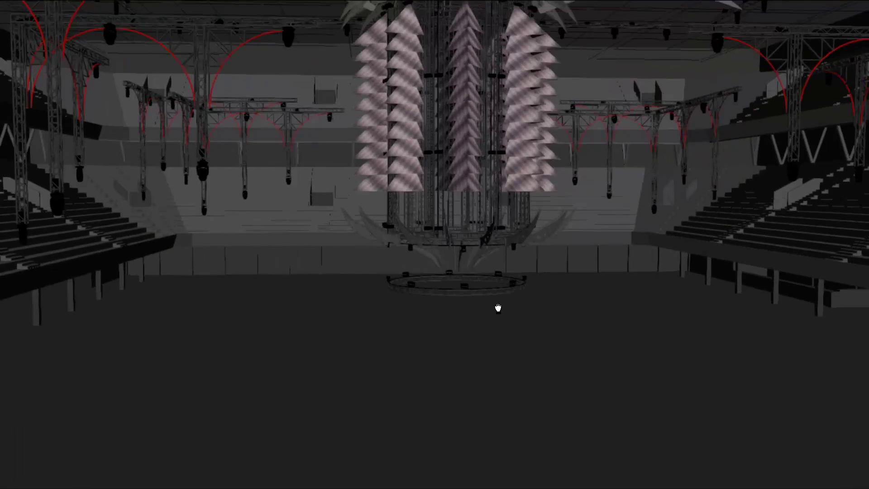
{"action": "mouse_move", "coordinate": [375, 329]}
{"action": "left_mouse_down"}
{"action": "mouse_move", "coordinate": [518, 375]}
{"action": "mouse_move", "coordinate": [481, 400]}
{"action": "mouse_move", "coordinate": [460, 402]}
{"action": "mouse_move", "coordinate": [438, 382]}
{"action": "mouse_move", "coordinate": [412, 388]}
{"action": "mouse_move", "coordinate": [410, 402]}
{"action": "mouse_move", "coordinate": [390, 369]}
{"action": "mouse_move", "coordinate": [471, 349]}
{"action": "mouse_move", "coordinate": [497, 317]}
{"action": "mouse_move", "coordinate": [547, 324]}
{"action": "mouse_move", "coordinate": [596, 374]}
{"action": "mouse_move", "coordinate": [613, 379]}
{"action": "left_mouse_up"}
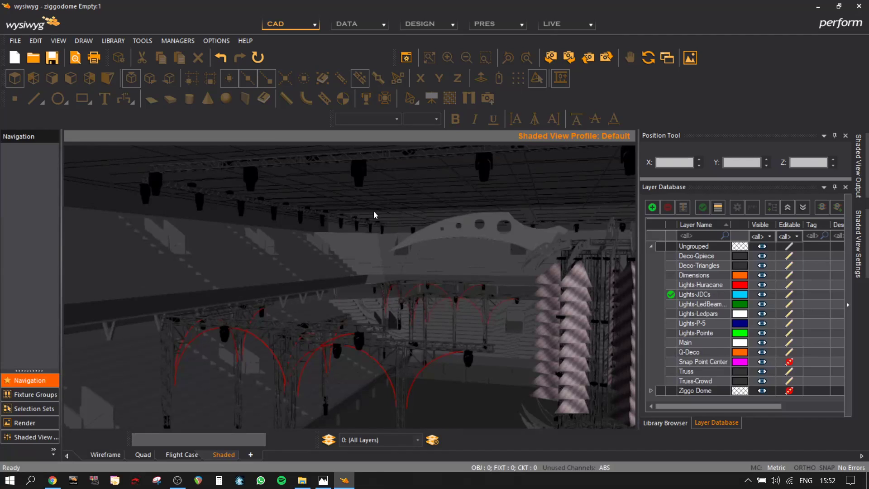
Return to the wireframe, hide the Ziggo Dome layer and show the rig in front elevation.
{"action": "left_click", "coordinate": [113, 455]}
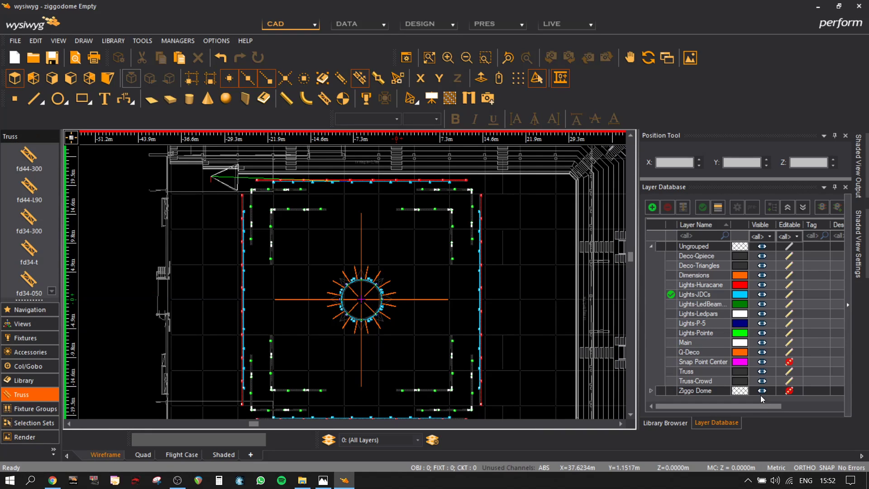
{"action": "left_click", "coordinate": [762, 391]}
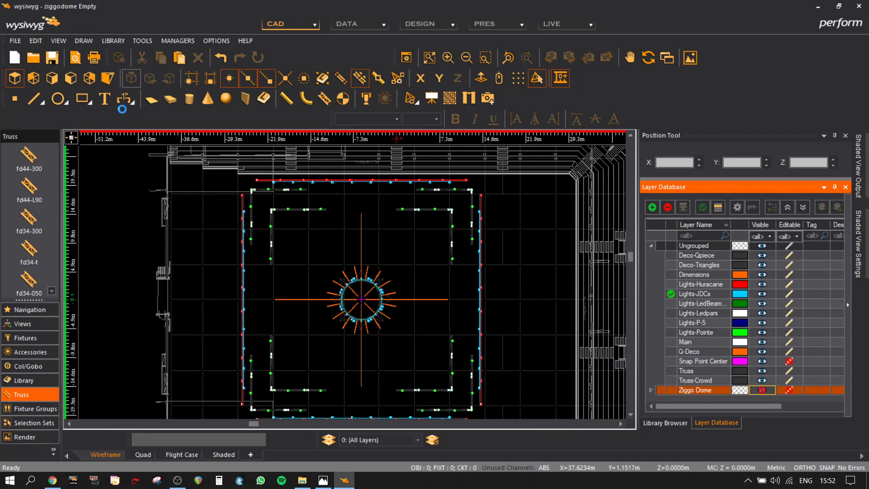
{"action": "left_click", "coordinate": [71, 81]}
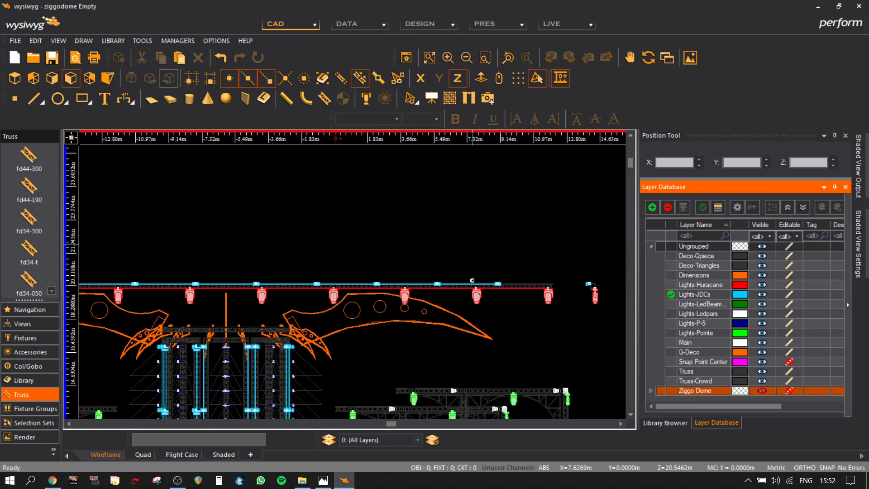
{"action": "scroll", "coordinate": [528, 301], "scroll_direction": "down", "scroll_amount": 3}
{"action": "scroll", "coordinate": [544, 308], "scroll_direction": "up", "scroll_amount": 3}
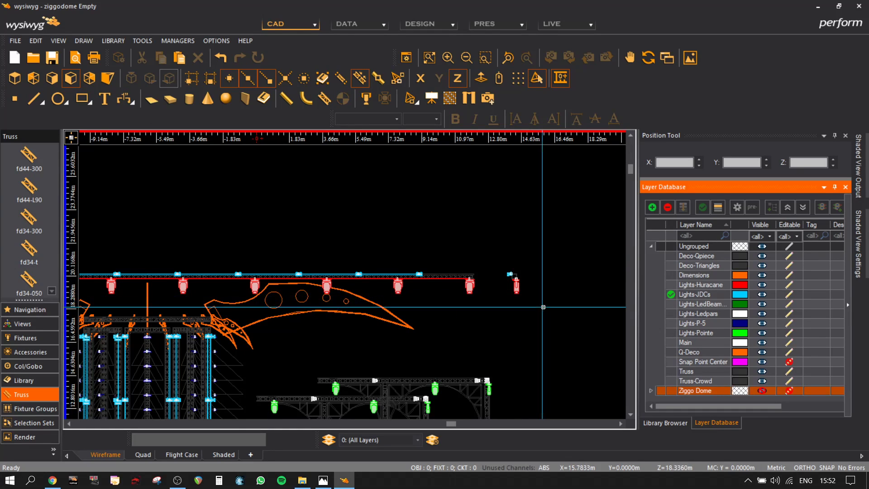
Select all the long crowd trusses with their pipes and fixtures and move them straight down to a trim height of about 15.25 m.
{"action": "left_click_drag", "start_coordinate": [544, 308], "coordinate": [490, 233]}
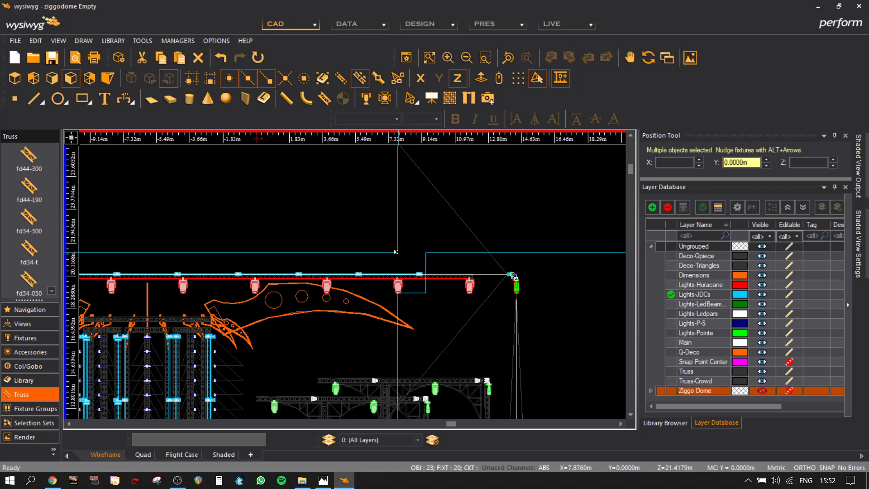
{"action": "left_click_drag", "start_coordinate": [399, 252], "coordinate": [394, 252]}
{"action": "middle_click_drag", "start_coordinate": [290, 207], "coordinate": [681, 210]}
{"action": "left_click_drag", "start_coordinate": [191, 303], "coordinate": [160, 251]}
{"action": "key", "text": "ctrl+c"}
{"action": "left_click", "coordinate": [254, 284]}
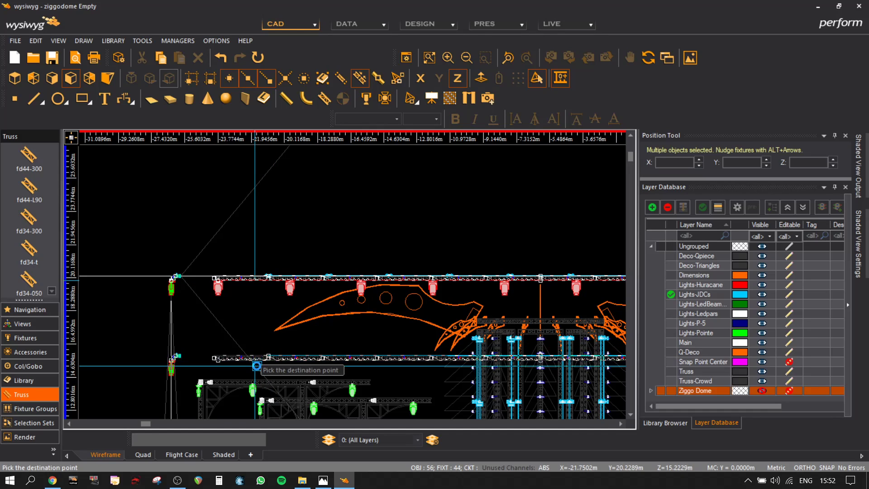
{"action": "left_click", "coordinate": [256, 369]}
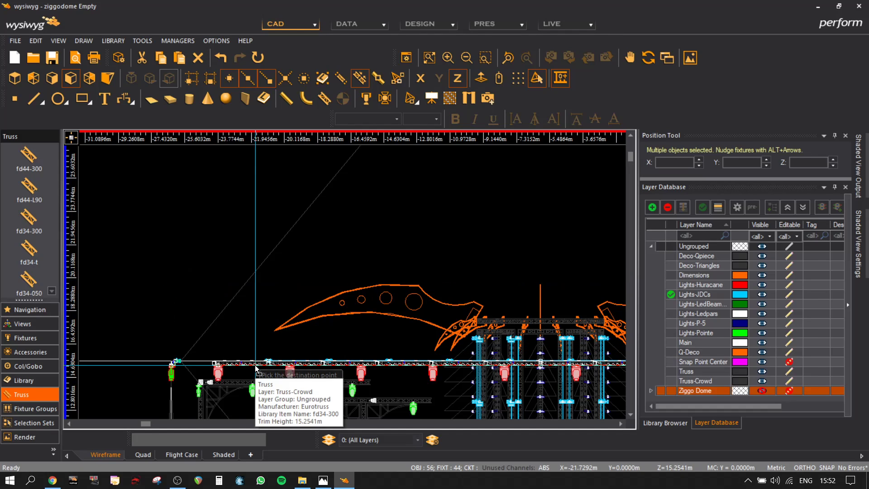
{"action": "left_click", "coordinate": [231, 236]}
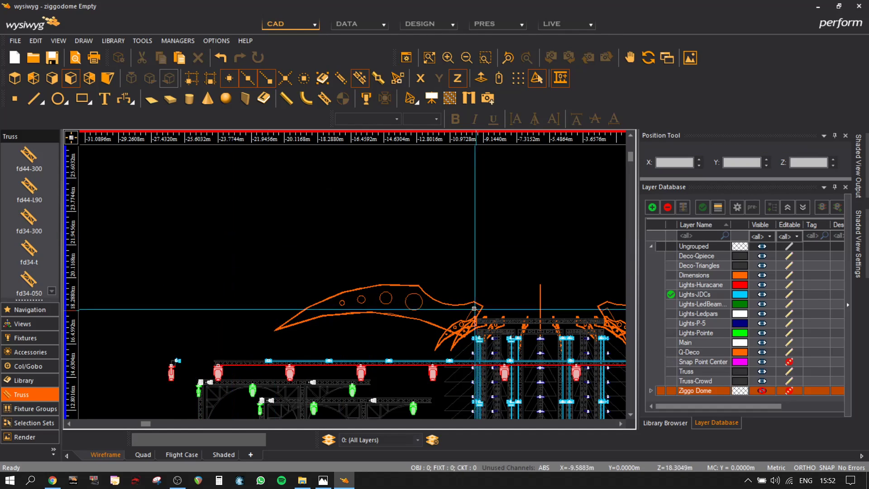
Make the Ziggo Dome layer visible again and check the lowered trusses around the centrepiece in the shaded view.
{"action": "middle_click_drag", "start_coordinate": [499, 256], "coordinate": [334, 241]}
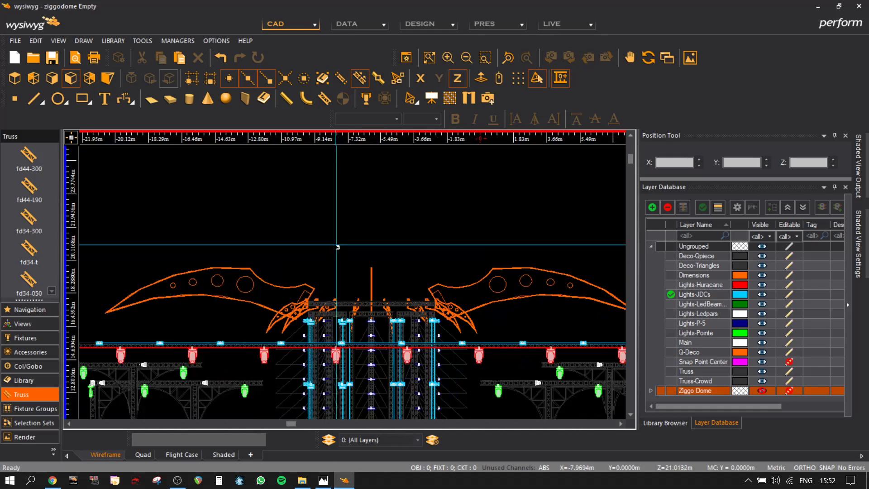
{"action": "scroll", "coordinate": [378, 292], "scroll_direction": "down", "scroll_amount": 3}
{"action": "left_click", "coordinate": [763, 391]}
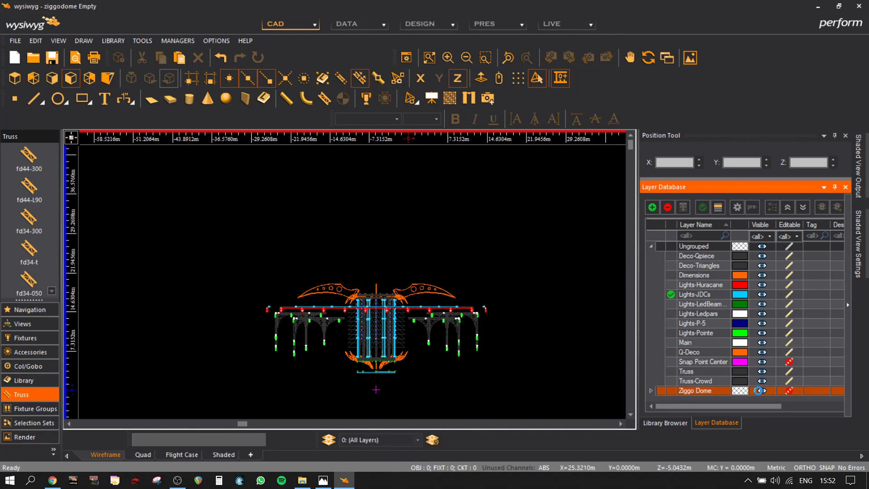
{"action": "left_click", "coordinate": [219, 454]}
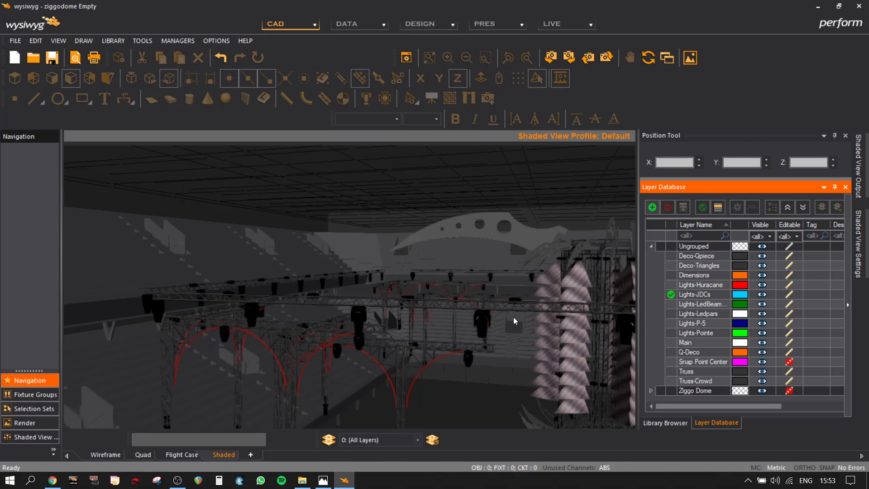
{"action": "middle_click_drag", "start_coordinate": [513, 317], "coordinate": [464, 285]}
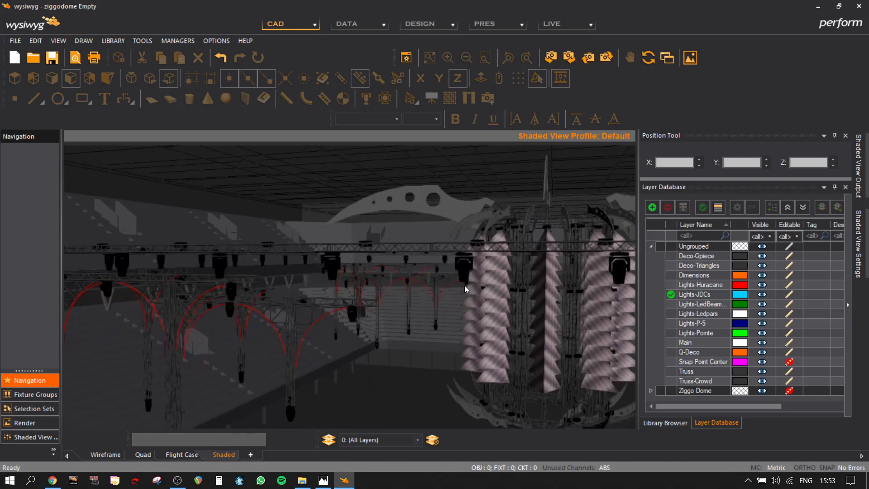
{"action": "scroll", "coordinate": [514, 296], "scroll_direction": "down", "scroll_amount": 2}
{"action": "middle_click_drag", "start_coordinate": [513, 296], "coordinate": [466, 254]}
{"action": "right_click", "coordinate": [472, 287]}
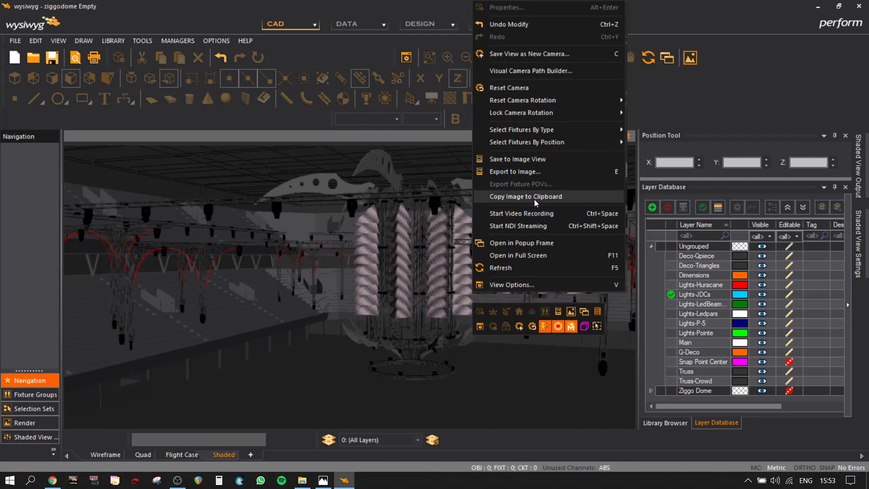
{"action": "left_click", "coordinate": [341, 51]}
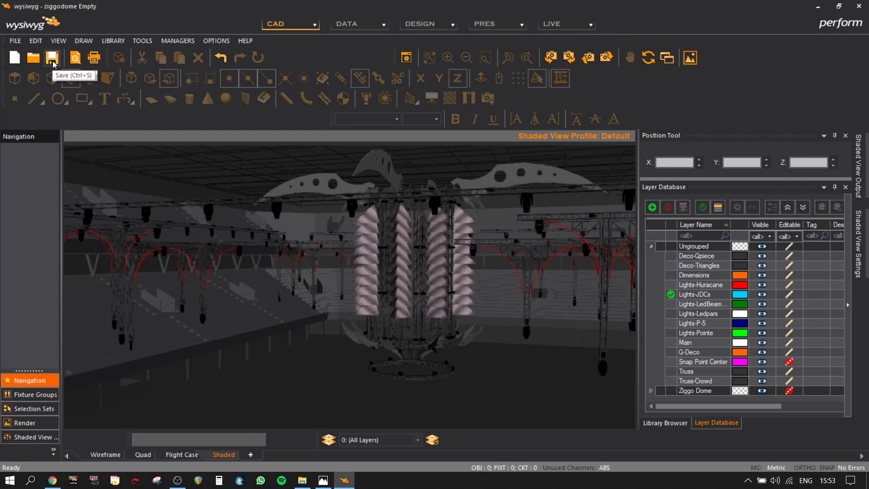
Save the drawing as a new WYSIWYG file named Qapital 2017 stream 1.0.
{"action": "left_click", "coordinate": [16, 40]}
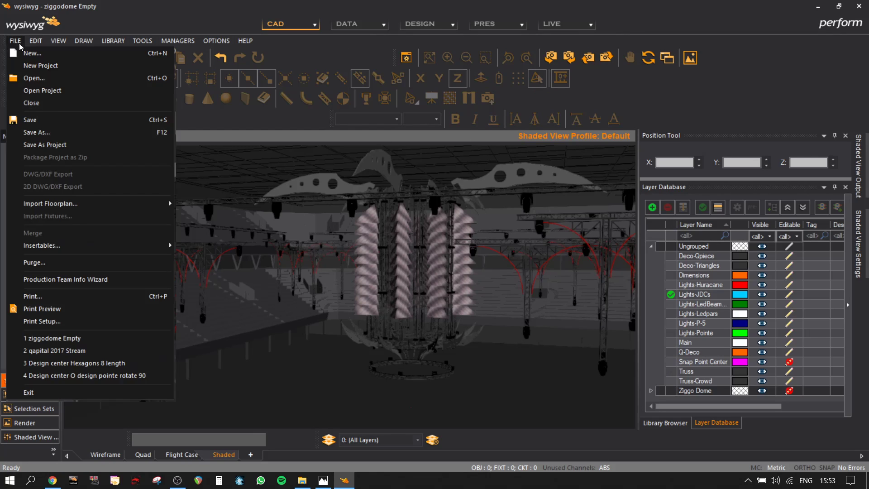
{"action": "left_click", "coordinate": [55, 134]}
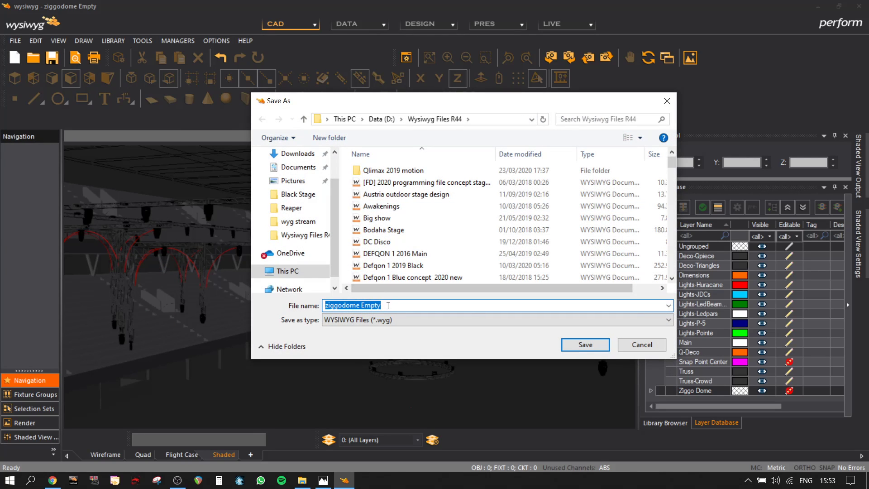
{"action": "type", "text": "Qap"}
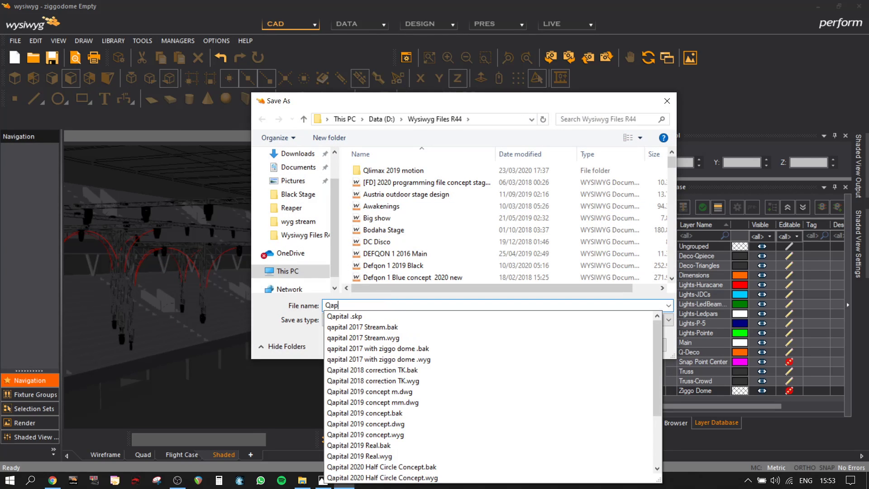
{"action": "type", "text": "ital 2017 "}
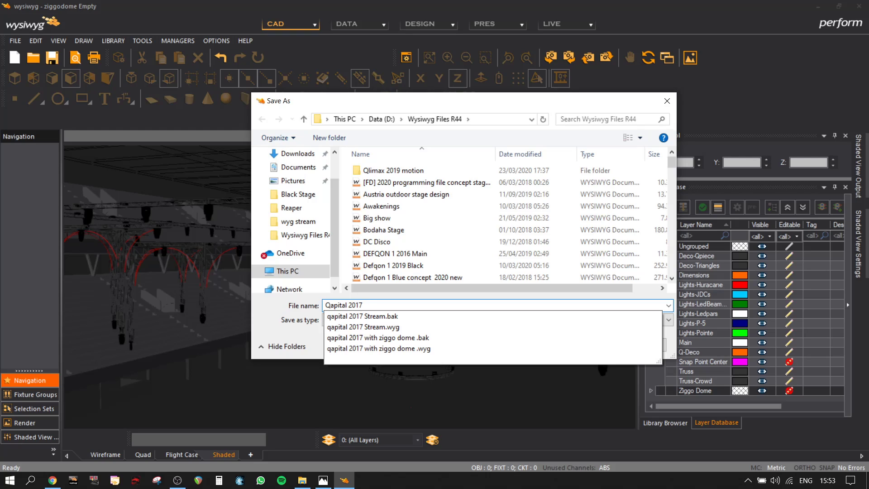
{"action": "type", "text": "stream "}
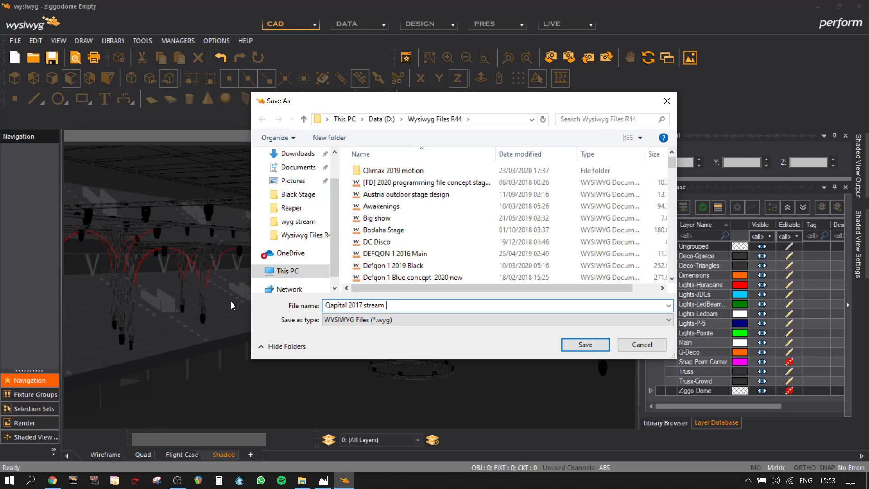
{"action": "type", "text": "1.0"}
{"action": "key", "text": "Return"}
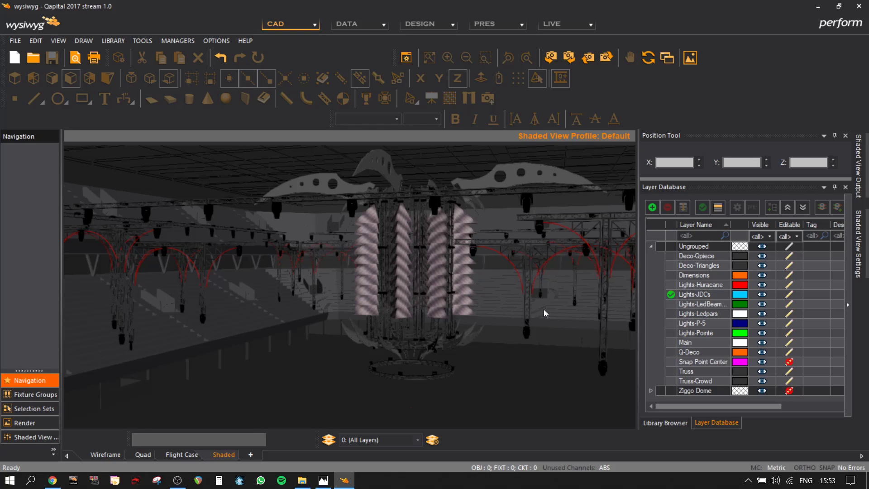
Select fixtures by type in the shaded view to show their beams around the centrepiece.
{"action": "mouse_move", "coordinate": [563, 306]}
{"action": "middle_mouse_down"}
{"action": "mouse_move", "coordinate": [511, 311]}
{"action": "mouse_move", "coordinate": [558, 290]}
{"action": "mouse_move", "coordinate": [501, 293]}
{"action": "mouse_move", "coordinate": [493, 308]}
{"action": "mouse_move", "coordinate": [477, 312]}
{"action": "middle_mouse_up"}
{"action": "right_click", "coordinate": [477, 311]}
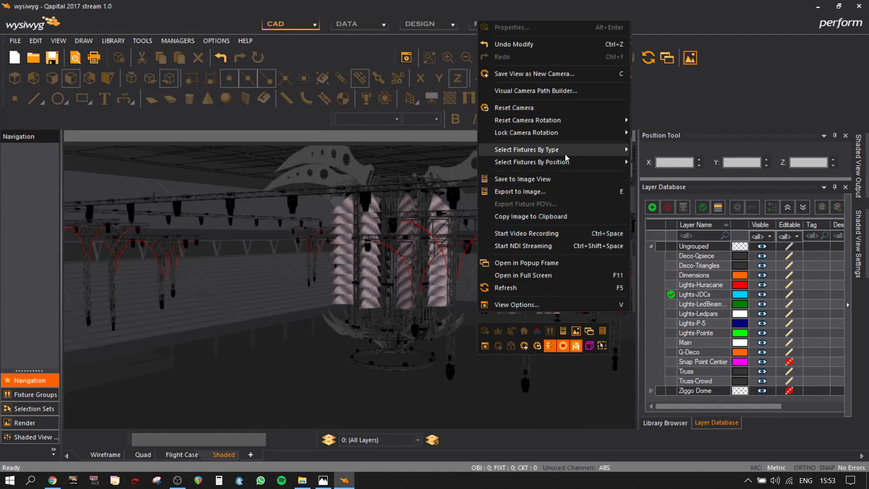
{"action": "mouse_move", "coordinate": [567, 154]}
{"action": "left_click", "coordinate": [687, 231]}
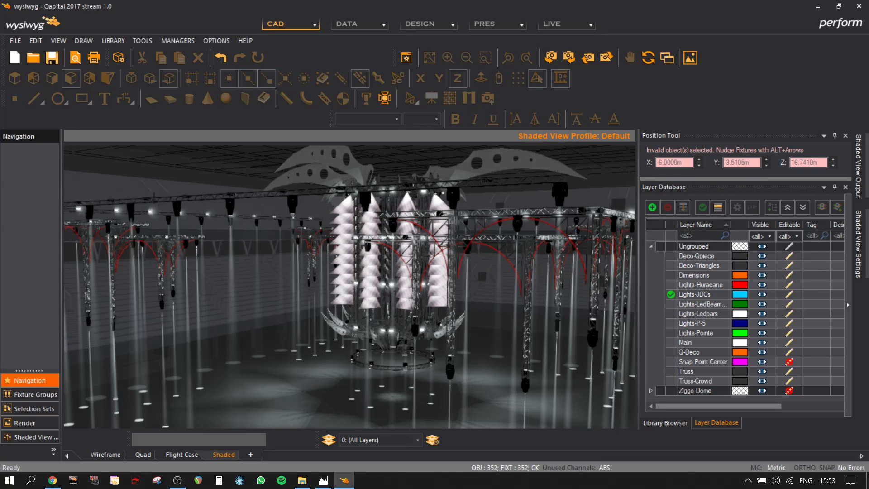
Examine the fixture beams around the centrepiece and crowd trusses from several angles in the full-screen shaded view.
{"action": "mouse_move", "coordinate": [317, 313]}
{"action": "left_mouse_down"}
{"action": "mouse_move", "coordinate": [398, 300]}
{"action": "mouse_move", "coordinate": [383, 286]}
{"action": "mouse_move", "coordinate": [473, 328]}
{"action": "left_mouse_up"}
{"action": "mouse_move", "coordinate": [483, 296]}
{"action": "left_mouse_down"}
{"action": "mouse_move", "coordinate": [545, 276]}
{"action": "mouse_move", "coordinate": [549, 287]}
{"action": "mouse_move", "coordinate": [461, 324]}
{"action": "mouse_move", "coordinate": [377, 342]}
{"action": "mouse_move", "coordinate": [364, 334]}
{"action": "mouse_move", "coordinate": [366, 355]}
{"action": "mouse_move", "coordinate": [462, 362]}
{"action": "mouse_move", "coordinate": [466, 352]}
{"action": "mouse_move", "coordinate": [417, 344]}
{"action": "left_mouse_up"}
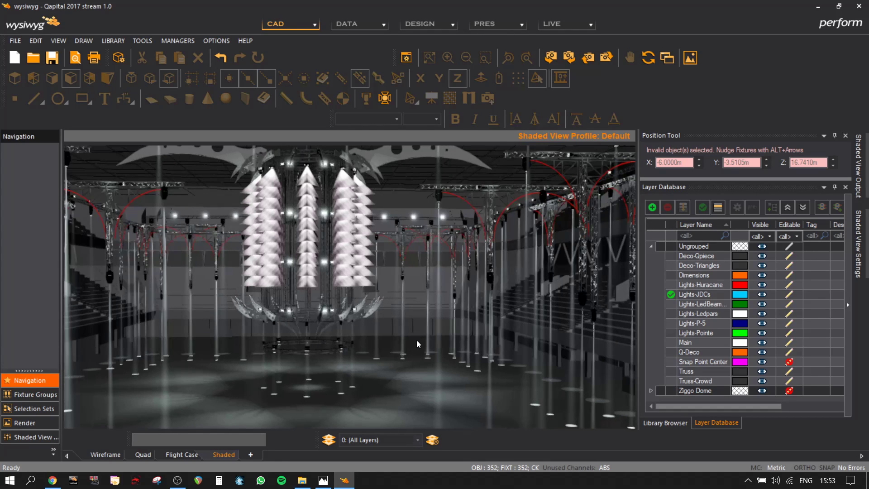
{"action": "right_click", "coordinate": [415, 336]}
{"action": "left_click", "coordinate": [463, 306]}
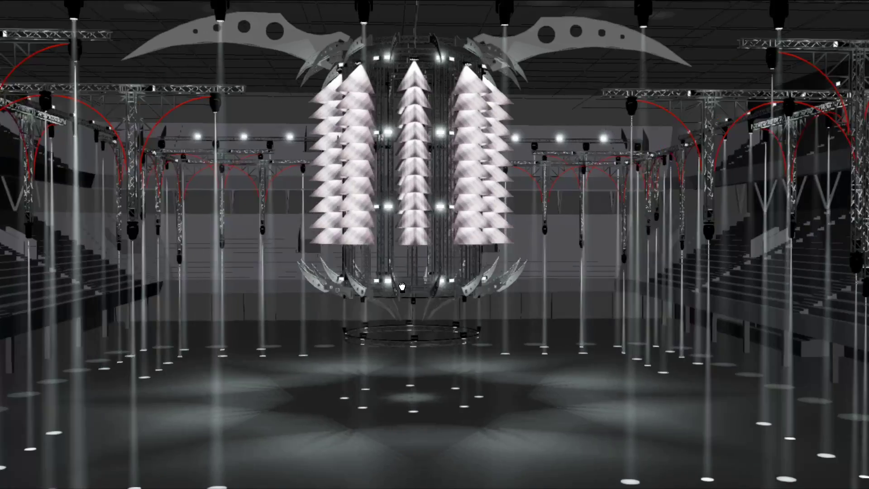
{"action": "left_click_drag", "start_coordinate": [402, 287], "coordinate": [336, 294]}
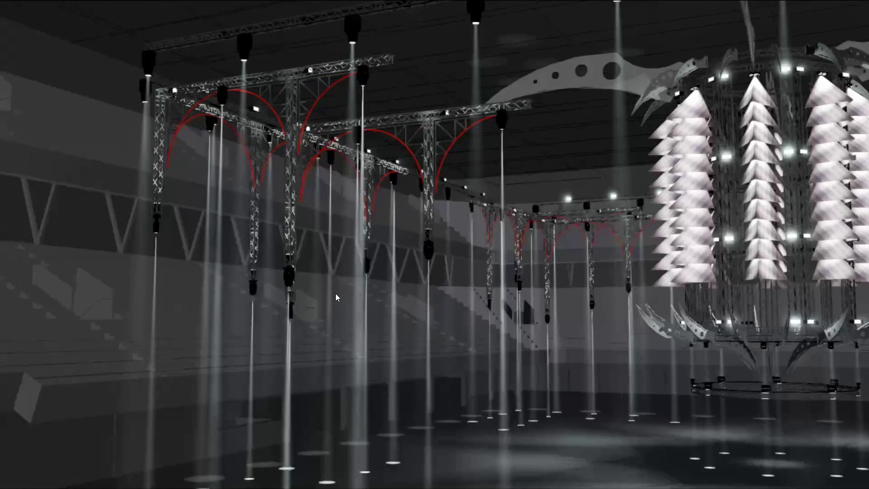
{"action": "middle_click_drag", "start_coordinate": [484, 250], "coordinate": [444, 285]}
{"action": "left_click_drag", "start_coordinate": [475, 298], "coordinate": [532, 301]}
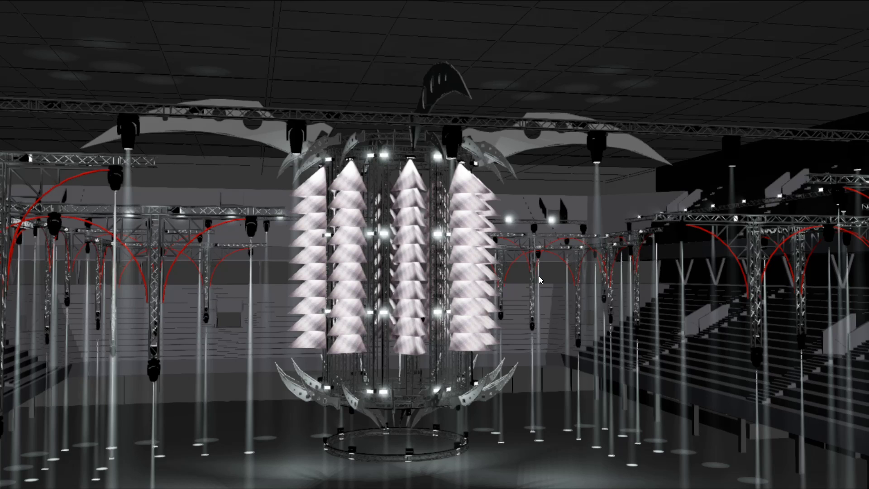
{"action": "key", "text": "Escape"}
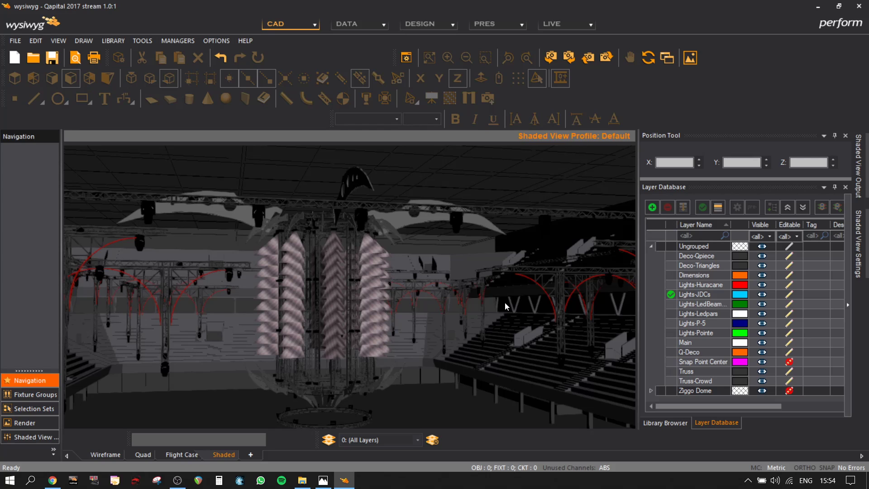
Inspect the unlit rig, hanging trusses and arena stands from low and high viewpoints in the shaded view.
{"action": "mouse_move", "coordinate": [314, 325]}
{"action": "middle_mouse_down"}
{"action": "mouse_move", "coordinate": [386, 313]}
{"action": "mouse_move", "coordinate": [372, 309]}
{"action": "mouse_move", "coordinate": [379, 301]}
{"action": "middle_mouse_up"}
{"action": "mouse_move", "coordinate": [447, 281]}
{"action": "middle_mouse_down"}
{"action": "mouse_move", "coordinate": [413, 330]}
{"action": "mouse_move", "coordinate": [339, 316]}
{"action": "mouse_move", "coordinate": [215, 342]}
{"action": "mouse_move", "coordinate": [178, 373]}
{"action": "mouse_move", "coordinate": [518, 360]}
{"action": "mouse_move", "coordinate": [477, 386]}
{"action": "mouse_move", "coordinate": [355, 386]}
{"action": "mouse_move", "coordinate": [369, 417]}
{"action": "mouse_move", "coordinate": [508, 386]}
{"action": "mouse_move", "coordinate": [450, 388]}
{"action": "mouse_move", "coordinate": [475, 386]}
{"action": "mouse_move", "coordinate": [451, 387]}
{"action": "mouse_move", "coordinate": [396, 346]}
{"action": "mouse_move", "coordinate": [485, 330]}
{"action": "mouse_move", "coordinate": [511, 339]}
{"action": "mouse_move", "coordinate": [461, 328]}
{"action": "mouse_move", "coordinate": [412, 284]}
{"action": "mouse_move", "coordinate": [402, 231]}
{"action": "mouse_move", "coordinate": [410, 252]}
{"action": "middle_mouse_up"}
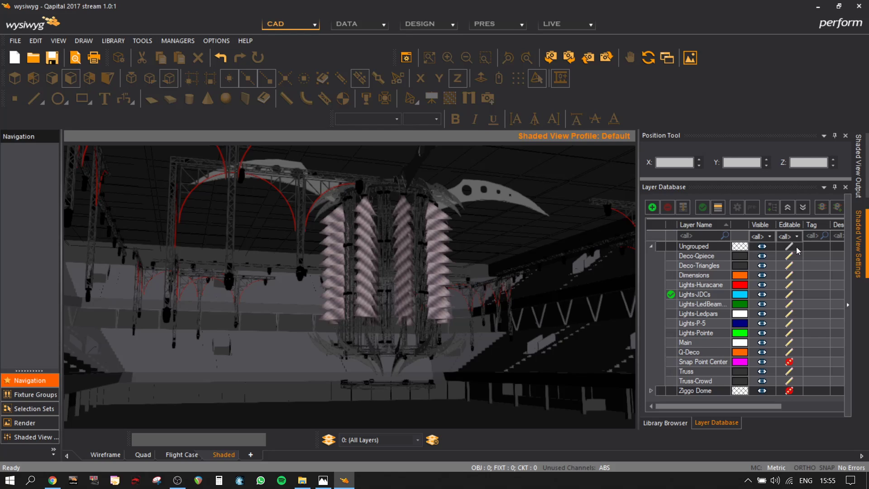
{"action": "mouse_move", "coordinate": [405, 301]}
{"action": "middle_mouse_down"}
{"action": "mouse_move", "coordinate": [427, 302]}
{"action": "mouse_move", "coordinate": [404, 295]}
{"action": "mouse_move", "coordinate": [334, 310]}
{"action": "mouse_move", "coordinate": [412, 347]}
{"action": "middle_mouse_up"}
{"action": "mouse_move", "coordinate": [333, 330]}
{"action": "middle_mouse_down"}
{"action": "mouse_move", "coordinate": [376, 294]}
{"action": "mouse_move", "coordinate": [335, 333]}
{"action": "mouse_move", "coordinate": [341, 292]}
{"action": "middle_mouse_up"}
{"action": "mouse_move", "coordinate": [462, 328]}
{"action": "middle_mouse_down"}
{"action": "mouse_move", "coordinate": [401, 284]}
{"action": "mouse_move", "coordinate": [429, 276]}
{"action": "mouse_move", "coordinate": [431, 291]}
{"action": "mouse_move", "coordinate": [489, 326]}
{"action": "mouse_move", "coordinate": [466, 355]}
{"action": "mouse_move", "coordinate": [378, 361]}
{"action": "mouse_move", "coordinate": [415, 342]}
{"action": "mouse_move", "coordinate": [412, 317]}
{"action": "mouse_move", "coordinate": [398, 331]}
{"action": "mouse_move", "coordinate": [396, 293]}
{"action": "mouse_move", "coordinate": [413, 331]}
{"action": "mouse_move", "coordinate": [442, 307]}
{"action": "mouse_move", "coordinate": [430, 344]}
{"action": "mouse_move", "coordinate": [459, 324]}
{"action": "mouse_move", "coordinate": [499, 336]}
{"action": "mouse_move", "coordinate": [493, 315]}
{"action": "mouse_move", "coordinate": [520, 312]}
{"action": "mouse_move", "coordinate": [452, 322]}
{"action": "mouse_move", "coordinate": [444, 349]}
{"action": "mouse_move", "coordinate": [429, 351]}
{"action": "mouse_move", "coordinate": [425, 317]}
{"action": "mouse_move", "coordinate": [428, 343]}
{"action": "mouse_move", "coordinate": [482, 322]}
{"action": "mouse_move", "coordinate": [482, 335]}
{"action": "mouse_move", "coordinate": [341, 365]}
{"action": "middle_mouse_up"}
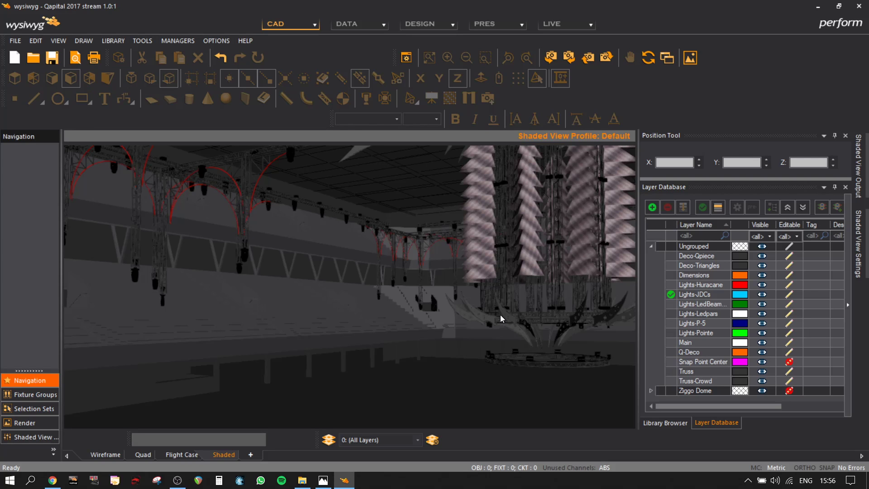
{"action": "mouse_move", "coordinate": [518, 285]}
{"action": "left_mouse_down"}
{"action": "mouse_move", "coordinate": [515, 303]}
{"action": "mouse_move", "coordinate": [528, 325]}
{"action": "mouse_move", "coordinate": [591, 322]}
{"action": "left_mouse_up"}
{"action": "mouse_move", "coordinate": [453, 278]}
{"action": "left_mouse_down"}
{"action": "mouse_move", "coordinate": [520, 291]}
{"action": "mouse_move", "coordinate": [395, 265]}
{"action": "mouse_move", "coordinate": [403, 287]}
{"action": "mouse_move", "coordinate": [347, 278]}
{"action": "mouse_move", "coordinate": [327, 299]}
{"action": "mouse_move", "coordinate": [398, 330]}
{"action": "mouse_move", "coordinate": [474, 278]}
{"action": "mouse_move", "coordinate": [444, 297]}
{"action": "left_mouse_up"}
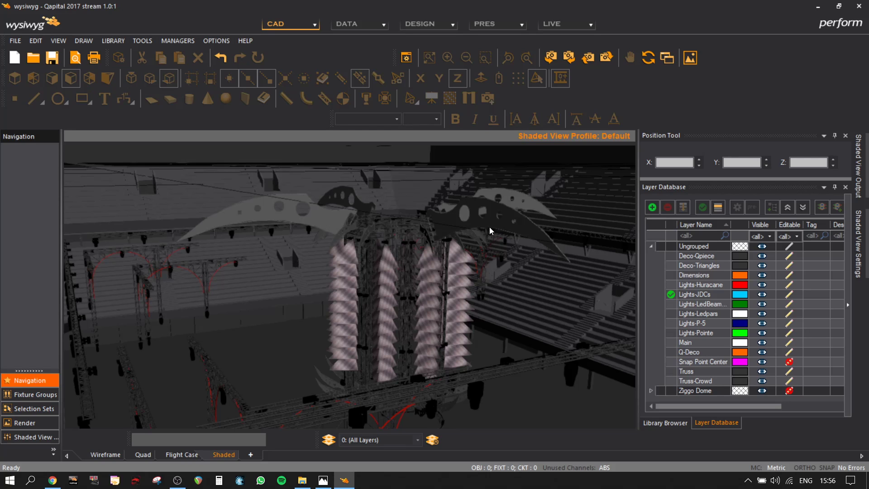
{"action": "mouse_move", "coordinate": [498, 316]}
{"action": "middle_mouse_down"}
{"action": "mouse_move", "coordinate": [492, 295]}
{"action": "mouse_move", "coordinate": [507, 336]}
{"action": "mouse_move", "coordinate": [464, 307]}
{"action": "mouse_move", "coordinate": [466, 314]}
{"action": "mouse_move", "coordinate": [406, 320]}
{"action": "mouse_move", "coordinate": [504, 313]}
{"action": "mouse_move", "coordinate": [438, 343]}
{"action": "mouse_move", "coordinate": [331, 344]}
{"action": "mouse_move", "coordinate": [387, 306]}
{"action": "mouse_move", "coordinate": [471, 293]}
{"action": "mouse_move", "coordinate": [363, 313]}
{"action": "mouse_move", "coordinate": [361, 302]}
{"action": "mouse_move", "coordinate": [431, 307]}
{"action": "mouse_move", "coordinate": [329, 298]}
{"action": "mouse_move", "coordinate": [506, 325]}
{"action": "mouse_move", "coordinate": [437, 258]}
{"action": "mouse_move", "coordinate": [438, 244]}
{"action": "mouse_move", "coordinate": [487, 224]}
{"action": "mouse_move", "coordinate": [453, 148]}
{"action": "mouse_move", "coordinate": [383, 263]}
{"action": "mouse_move", "coordinate": [323, 320]}
{"action": "mouse_move", "coordinate": [355, 291]}
{"action": "mouse_move", "coordinate": [295, 295]}
{"action": "mouse_move", "coordinate": [343, 252]}
{"action": "mouse_move", "coordinate": [352, 227]}
{"action": "mouse_move", "coordinate": [369, 301]}
{"action": "mouse_move", "coordinate": [351, 336]}
{"action": "mouse_move", "coordinate": [314, 340]}
{"action": "mouse_move", "coordinate": [308, 359]}
{"action": "mouse_move", "coordinate": [204, 363]}
{"action": "mouse_move", "coordinate": [345, 415]}
{"action": "mouse_move", "coordinate": [355, 382]}
{"action": "mouse_move", "coordinate": [471, 371]}
{"action": "mouse_move", "coordinate": [449, 373]}
{"action": "middle_mouse_up"}
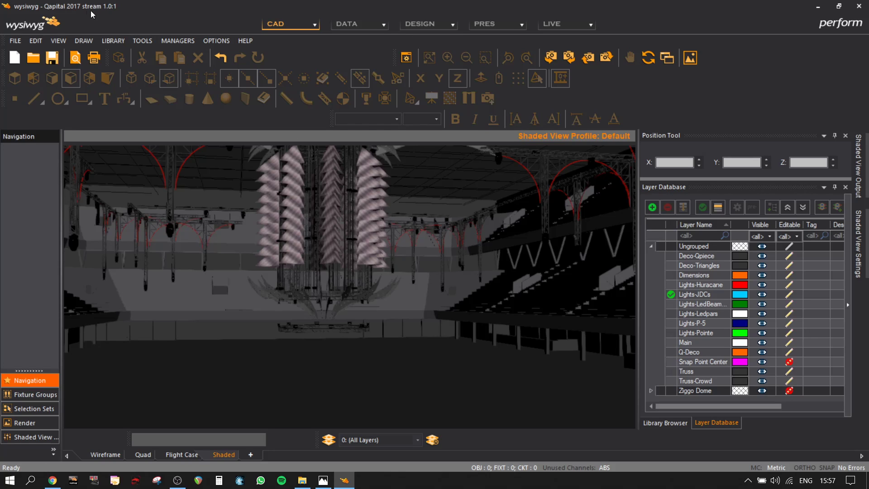
Check the file formats offered for saving a copy of the drawing, then leave without saving.
{"action": "left_click", "coordinate": [15, 40]}
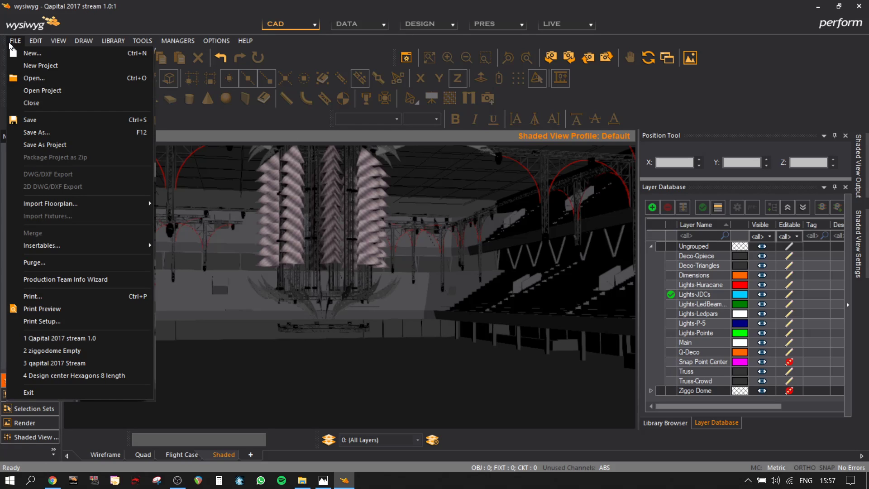
{"action": "left_click", "coordinate": [64, 130]}
{"action": "left_click", "coordinate": [424, 320]}
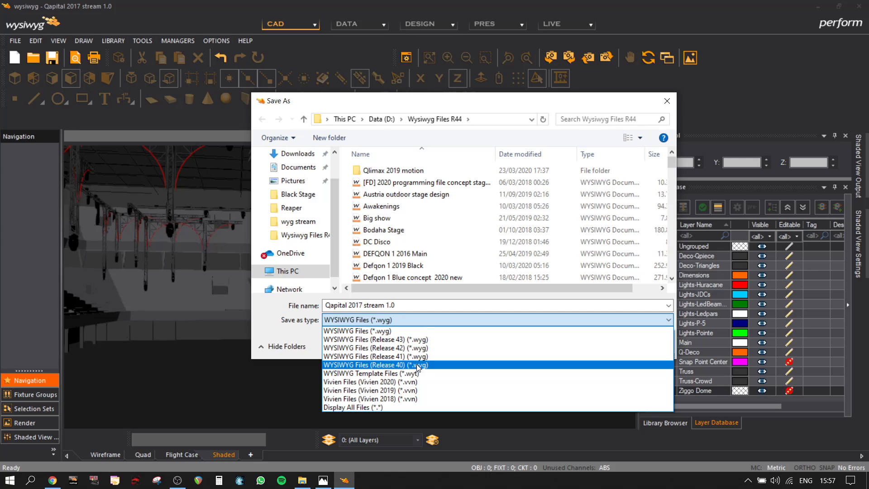
{"action": "left_click", "coordinate": [669, 103]}
{"action": "left_click", "coordinate": [667, 101]}
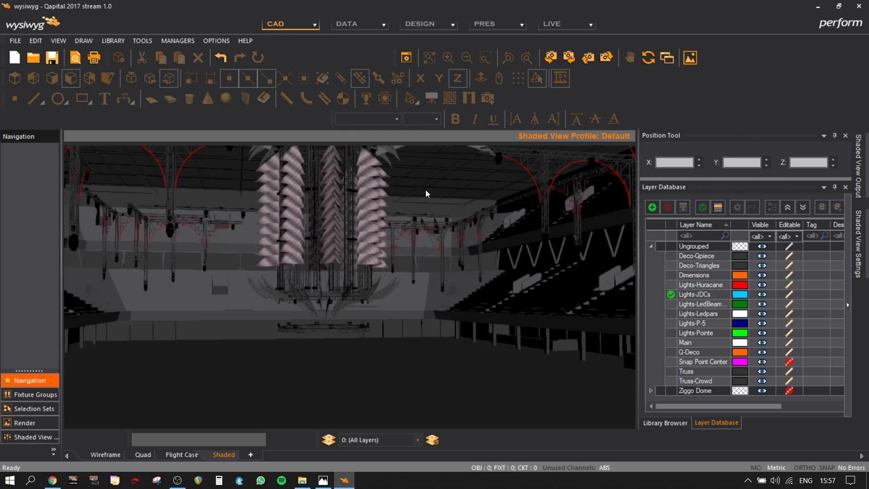
In the wireframe plan view, add a dark grey layer named Scaffolding and make it the current layer.
{"action": "left_click", "coordinate": [113, 455]}
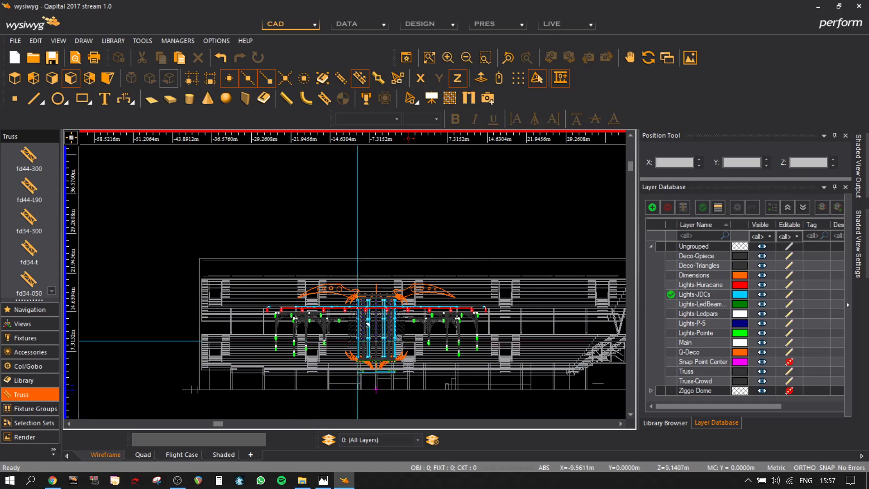
{"action": "left_click", "coordinate": [14, 78]}
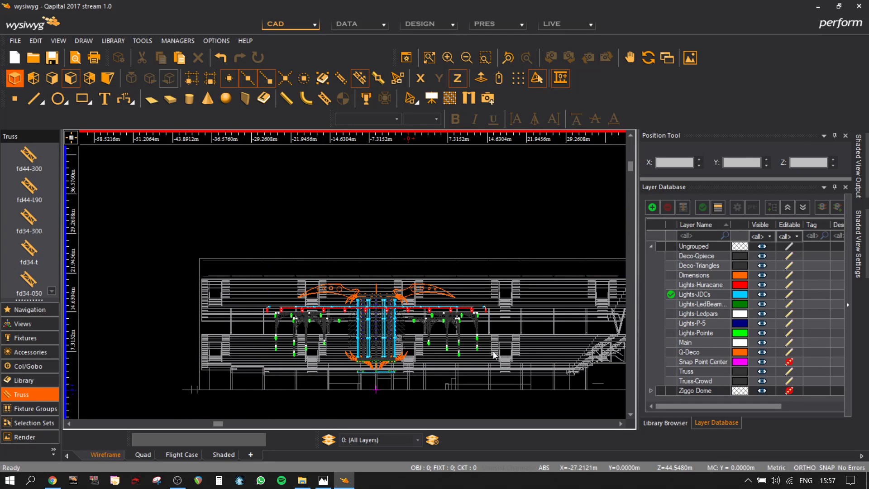
{"action": "scroll", "coordinate": [382, 278], "scroll_direction": "up", "scroll_amount": 6}
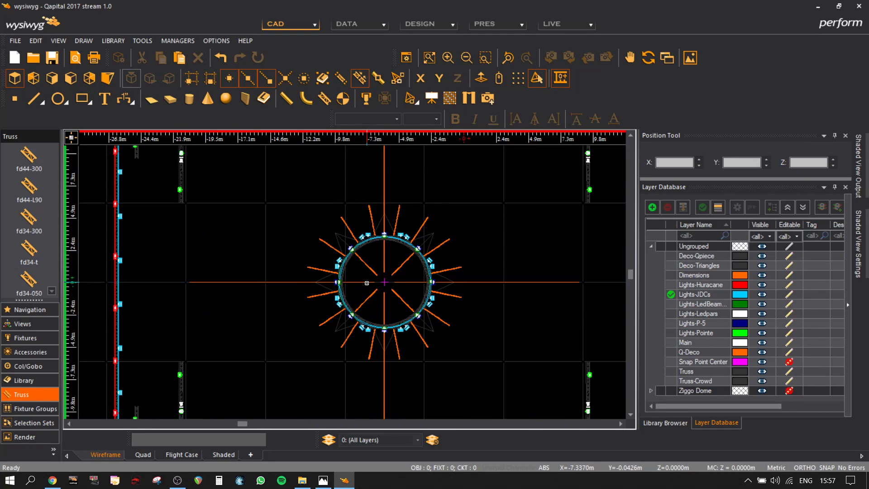
{"action": "scroll", "coordinate": [381, 278], "scroll_direction": "up", "scroll_amount": 3}
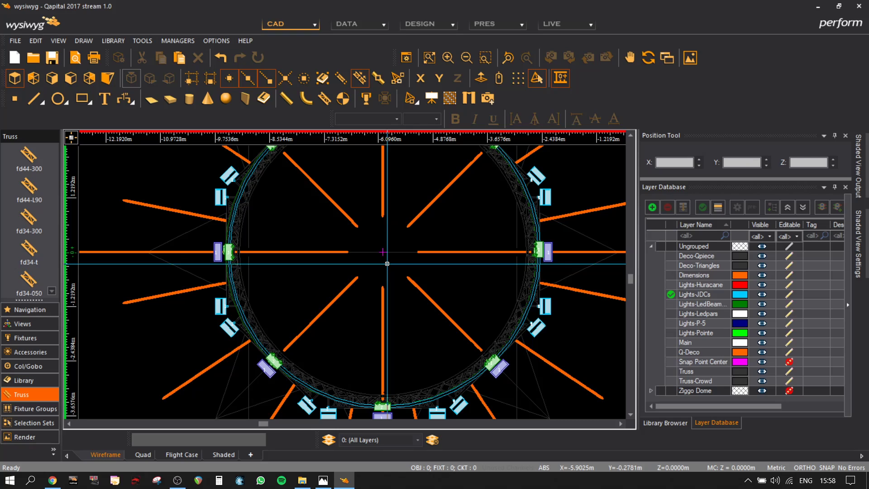
{"action": "left_click", "coordinate": [652, 208]}
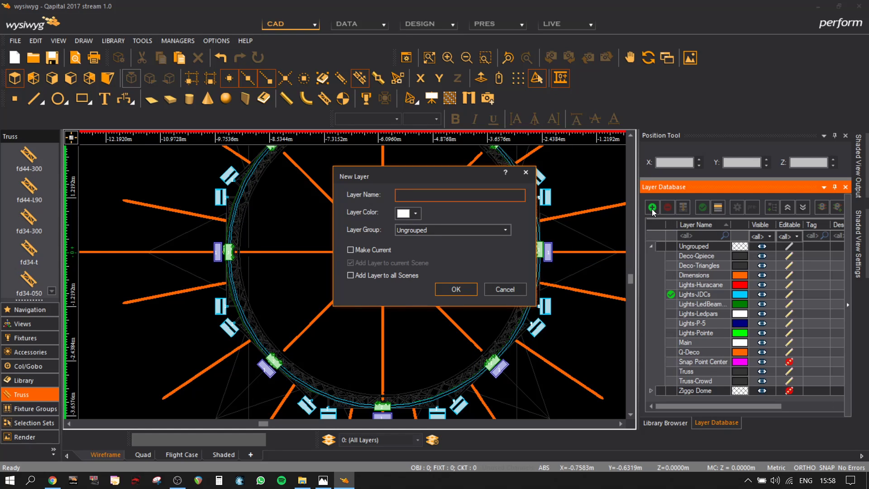
{"action": "type", "text": "Scaffolding"}
{"action": "left_click", "coordinate": [416, 213]}
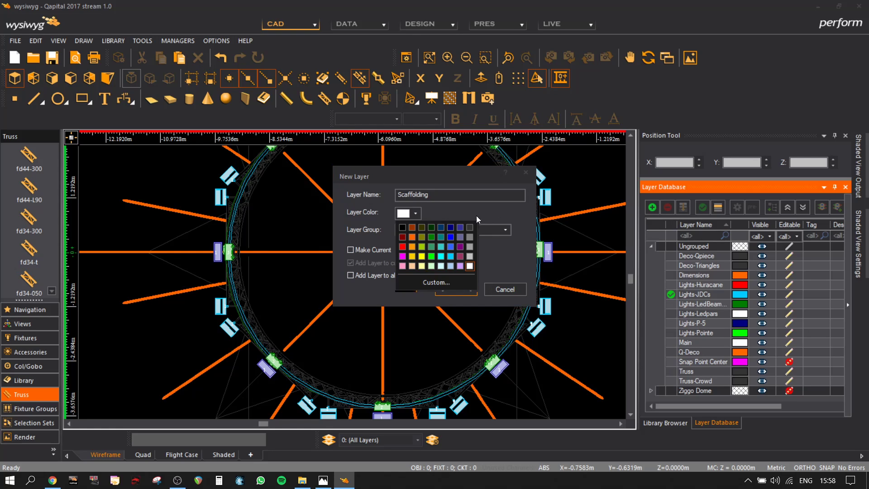
{"action": "left_click", "coordinate": [470, 229]}
{"action": "left_click", "coordinate": [466, 291]}
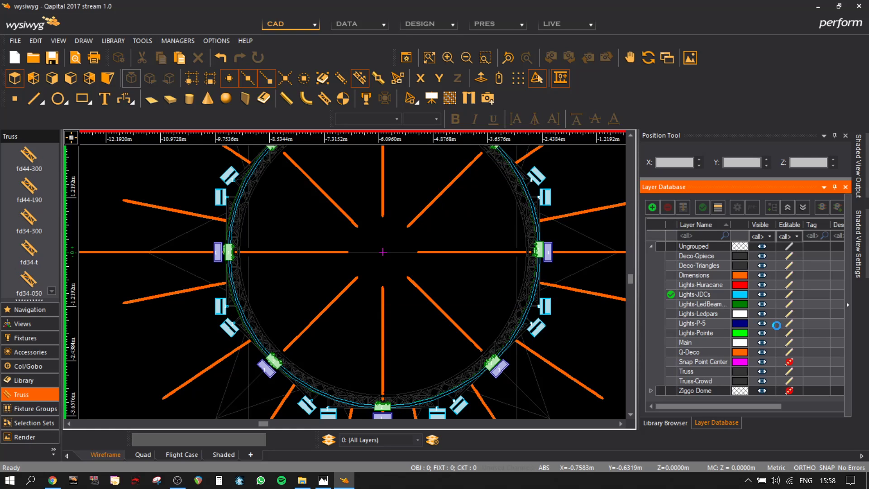
{"action": "left_click", "coordinate": [703, 207]}
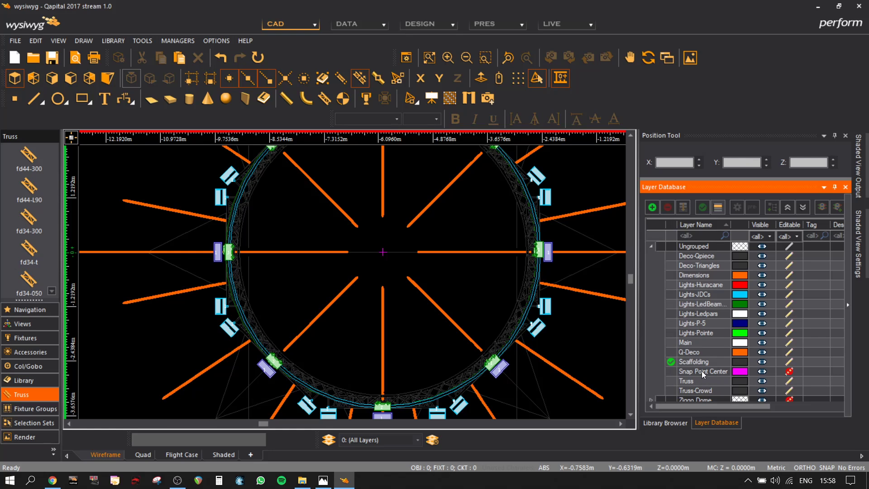
Hide every layer, including Ziggo Dome, except the current Scaffolding layer and Snap Point Center.
{"action": "left_click", "coordinate": [694, 257]}
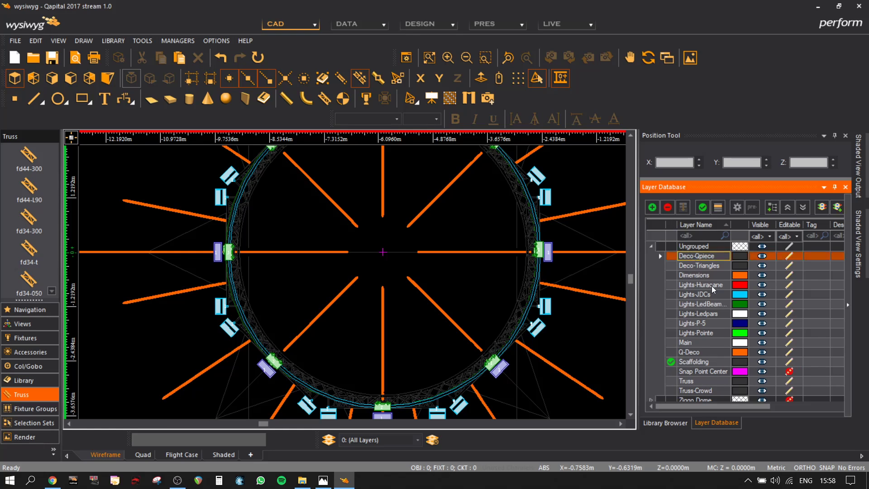
{"action": "left_click", "coordinate": [687, 390], "text": "shift"}
{"action": "left_click", "coordinate": [763, 391]}
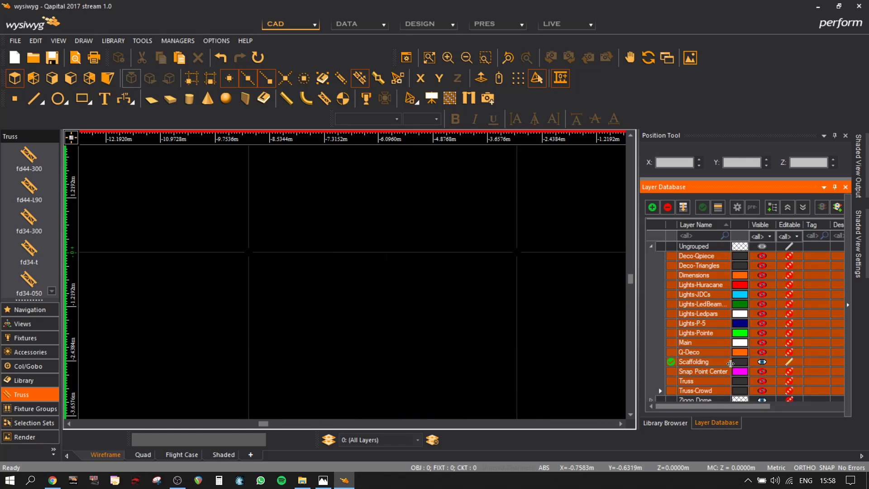
{"action": "scroll", "coordinate": [760, 390], "scroll_direction": "down", "scroll_amount": 1}
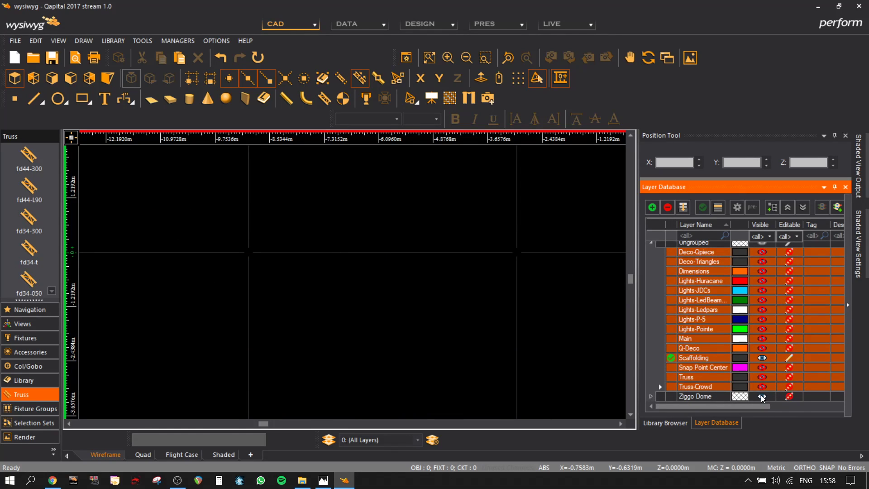
{"action": "left_click", "coordinate": [762, 396]}
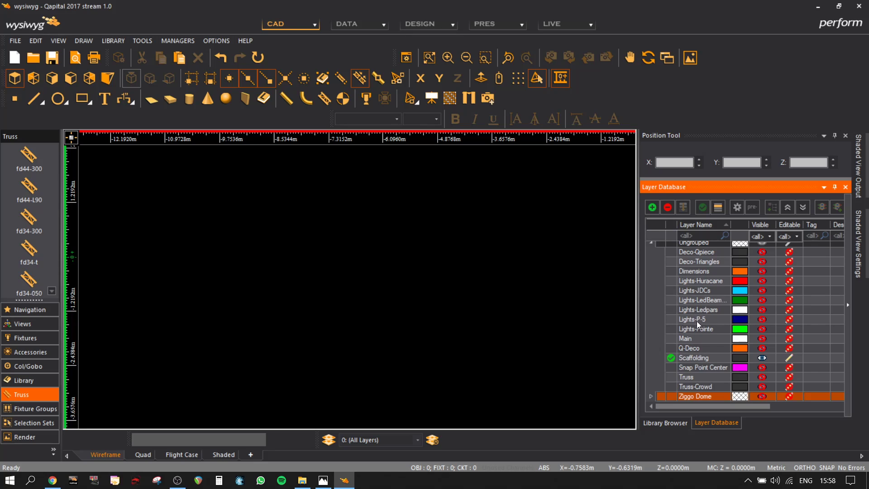
{"action": "left_click", "coordinate": [700, 367]}
{"action": "left_click", "coordinate": [763, 367]}
{"action": "scroll", "coordinate": [373, 327], "scroll_direction": "down", "scroll_amount": 1}
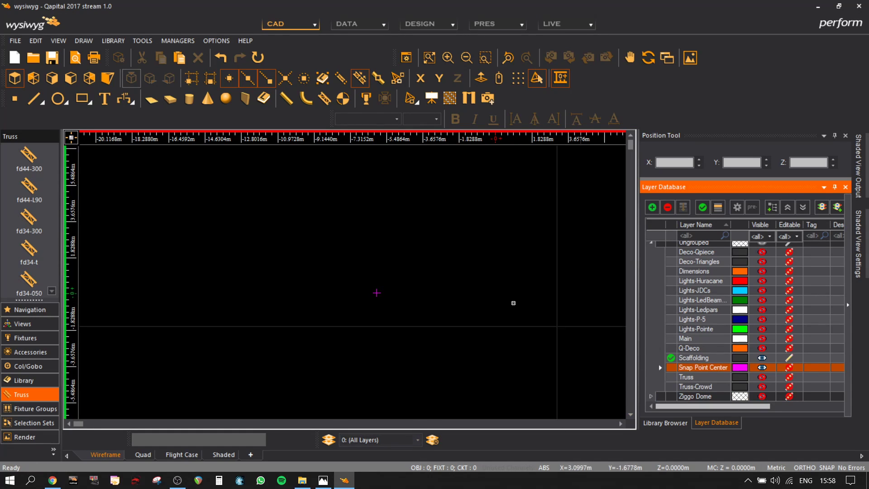
Add the user-defined insertable Layher 2m High 2m x 2m Floor using a base point selected with the mouse.
{"action": "left_click", "coordinate": [15, 41]}
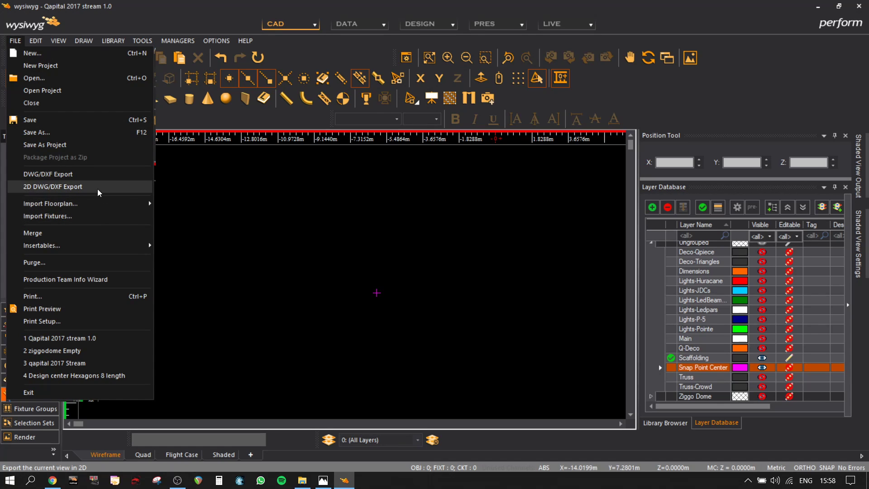
{"action": "mouse_move", "coordinate": [56, 246]}
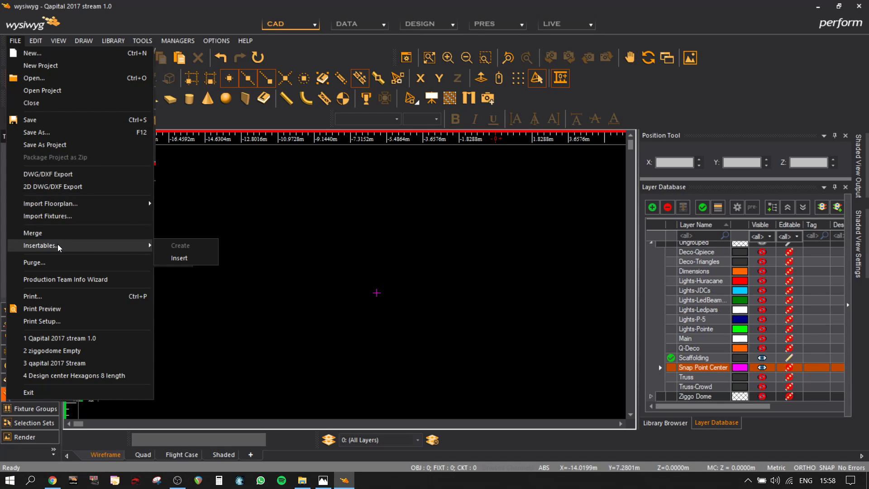
{"action": "left_click", "coordinate": [173, 258]}
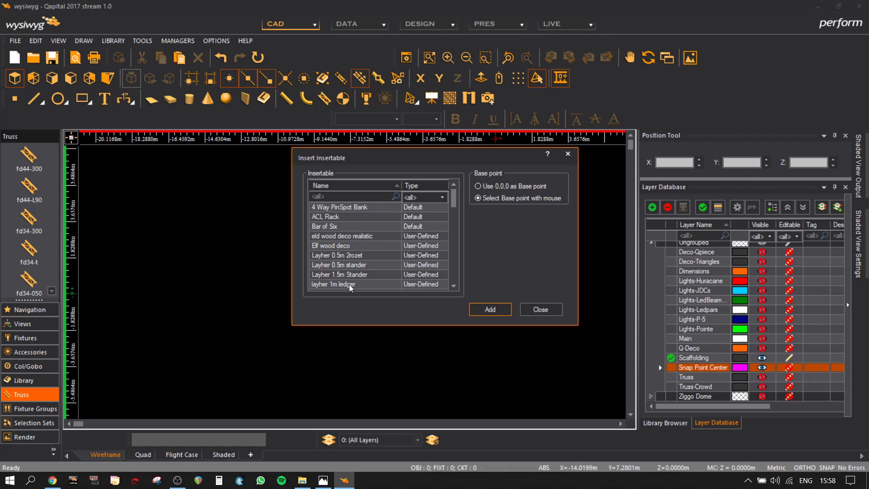
{"action": "scroll", "coordinate": [350, 287], "scroll_direction": "down", "scroll_amount": 1}
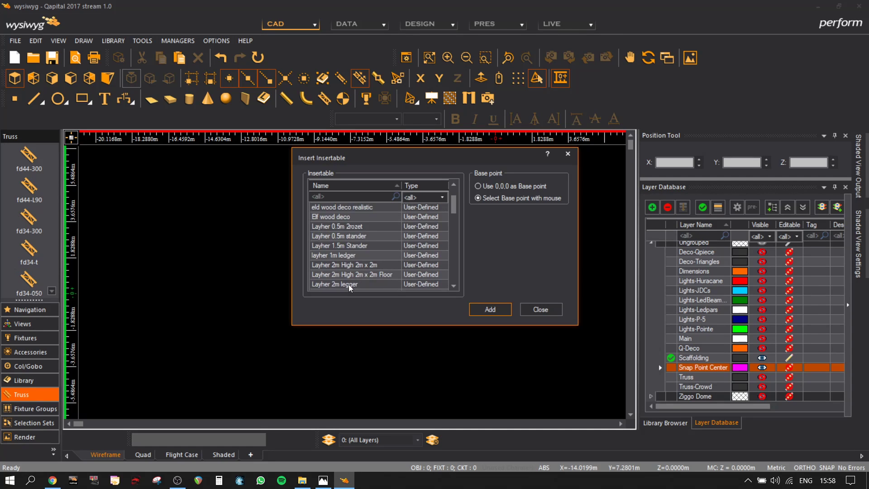
{"action": "left_click", "coordinate": [351, 274]}
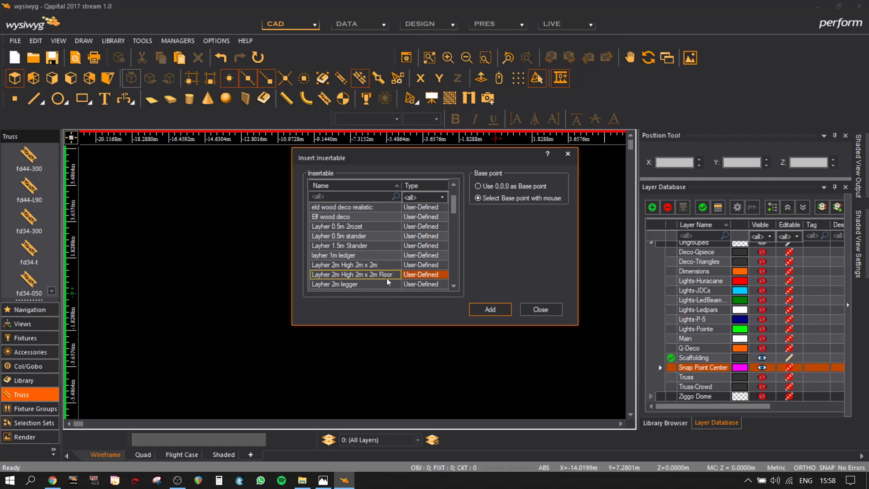
{"action": "left_click", "coordinate": [490, 309]}
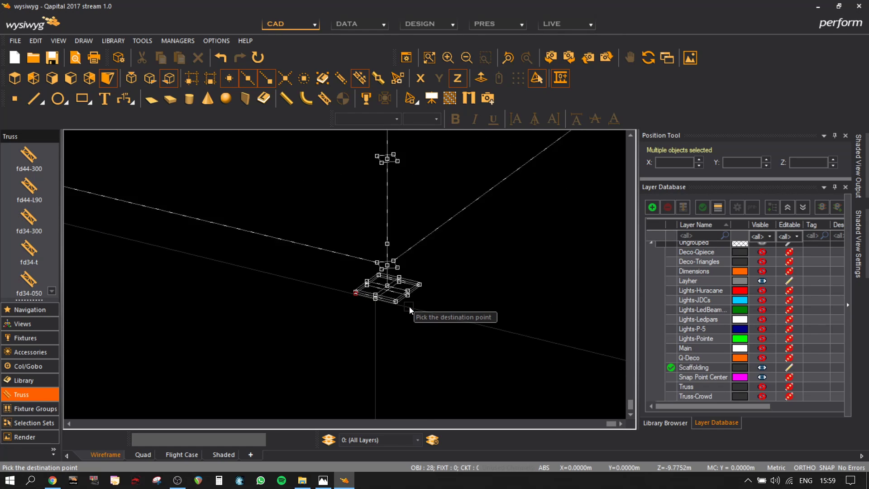
In the front view, move the selected Layher unit along Z only so its base plates sit at the centre snap point's level.
{"action": "scroll", "coordinate": [401, 329], "scroll_direction": "down", "scroll_amount": 4}
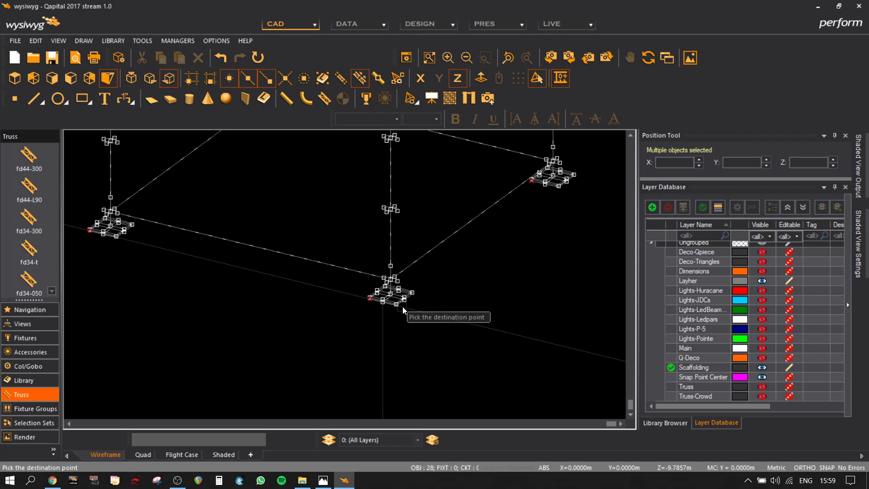
{"action": "scroll", "coordinate": [362, 295], "scroll_direction": "down", "scroll_amount": 3}
{"action": "middle_click_drag", "start_coordinate": [346, 310], "coordinate": [528, 349]}
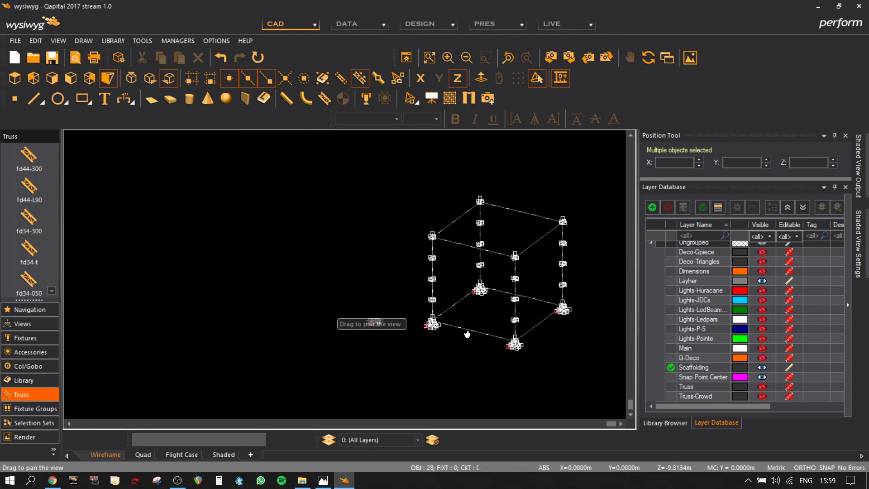
{"action": "scroll", "coordinate": [421, 327], "scroll_direction": "down", "scroll_amount": 3}
{"action": "left_click", "coordinate": [71, 78]}
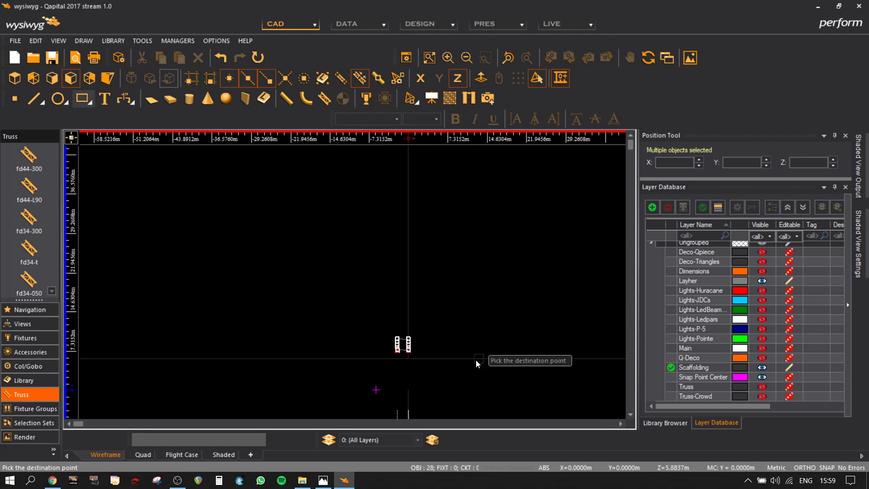
{"action": "middle_click_drag", "start_coordinate": [398, 379], "coordinate": [396, 319]}
{"action": "scroll", "coordinate": [397, 320], "scroll_direction": "up", "scroll_amount": 4}
{"action": "middle_click_drag", "start_coordinate": [469, 208], "coordinate": [442, 299]}
{"action": "scroll", "coordinate": [482, 182], "scroll_direction": "up", "scroll_amount": 3}
{"action": "scroll", "coordinate": [394, 288], "scroll_direction": "up", "scroll_amount": 2}
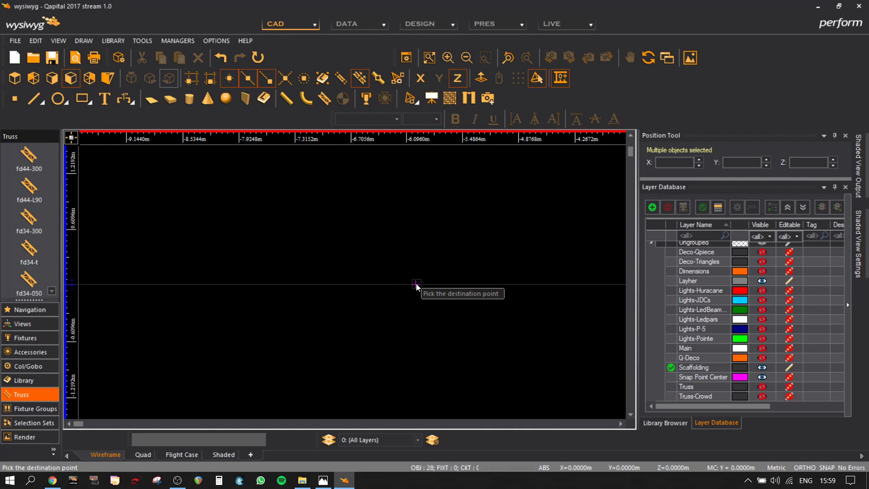
{"action": "scroll", "coordinate": [504, 259], "scroll_direction": "down", "scroll_amount": 5}
{"action": "middle_click_drag", "start_coordinate": [588, 265], "coordinate": [518, 276]}
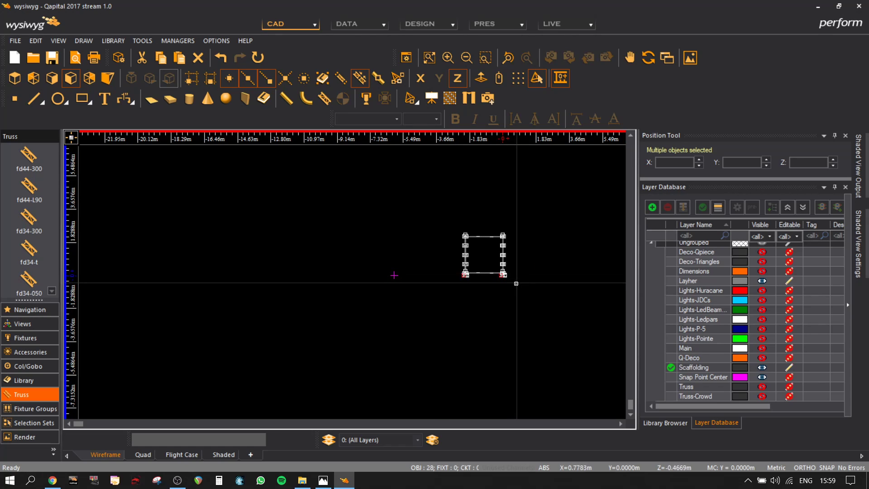
Move the Layher unit along X from the midpoint of its lower pipe to the centre snap point.
{"action": "scroll", "coordinate": [504, 277], "scroll_direction": "up", "scroll_amount": 4}
{"action": "key", "text": "m"}
{"action": "left_click", "coordinate": [482, 313]}
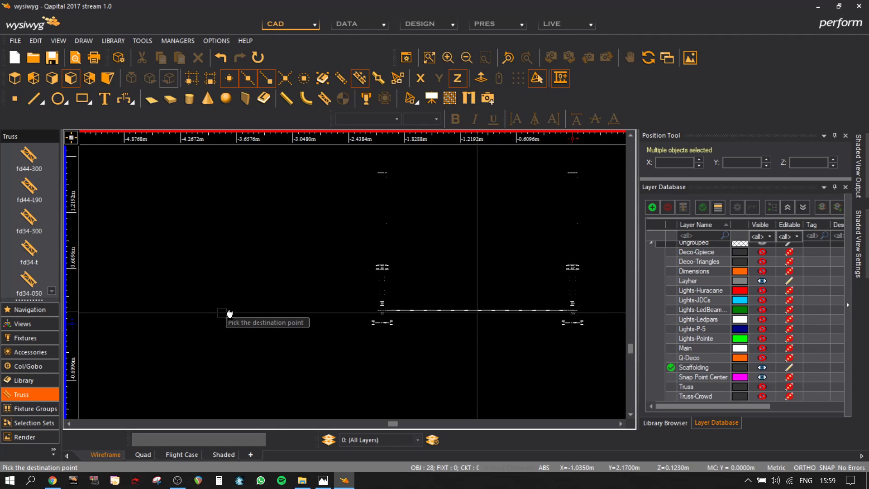
{"action": "middle_click_drag", "start_coordinate": [221, 313], "coordinate": [452, 318]}
{"action": "left_click", "coordinate": [421, 78]}
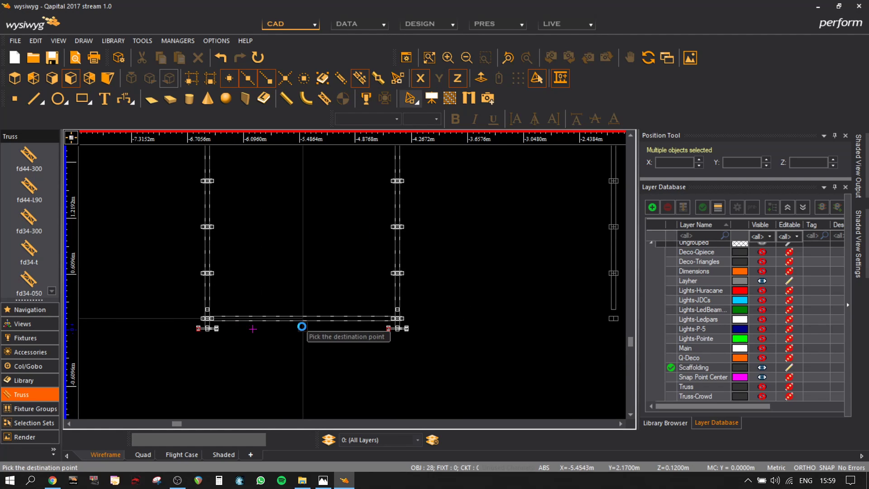
{"action": "left_click", "coordinate": [252, 327]}
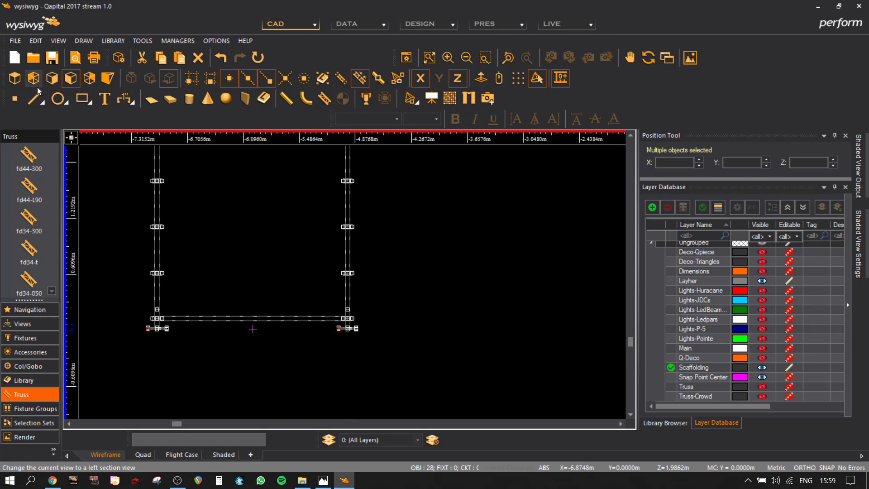
In plan view, move the Layher unit along Y so its side pipe's midpoint aligns with the snap point, and check the result in isometric view.
{"action": "scroll", "coordinate": [365, 283], "scroll_direction": "down", "scroll_amount": 4}
{"action": "scroll", "coordinate": [385, 294], "scroll_direction": "up", "scroll_amount": 4}
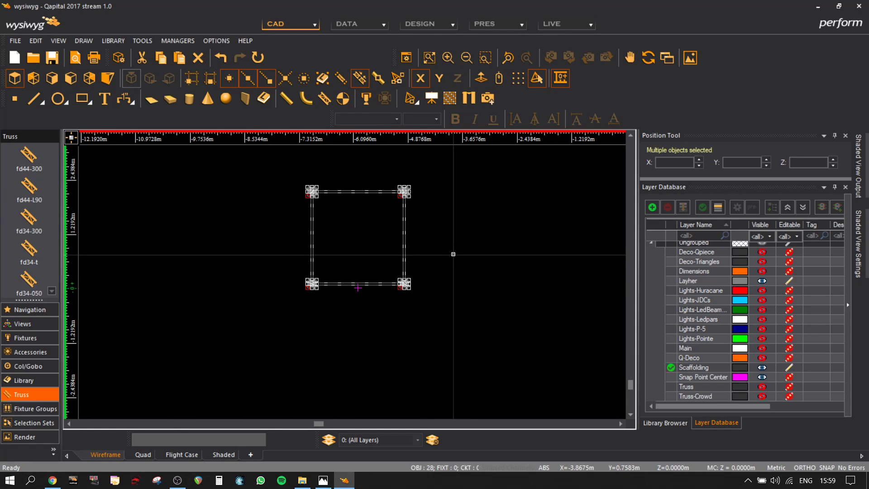
{"action": "left_click", "coordinate": [406, 240]}
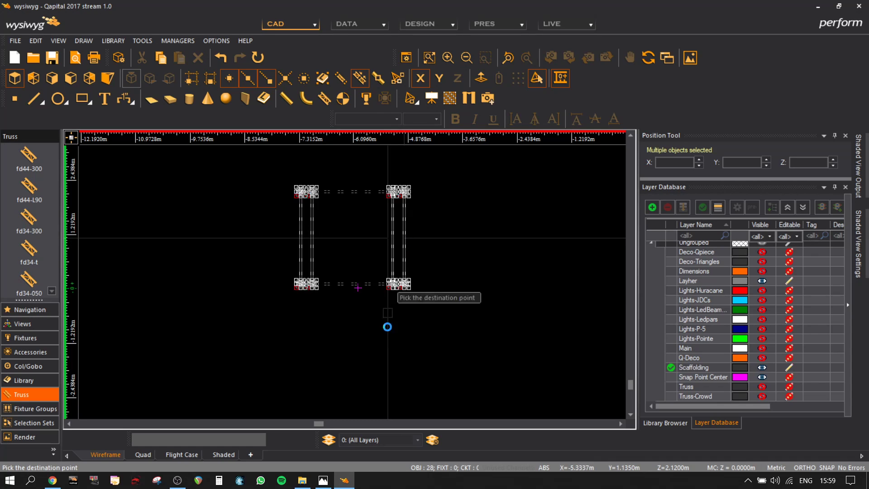
{"action": "left_click", "coordinate": [438, 77]}
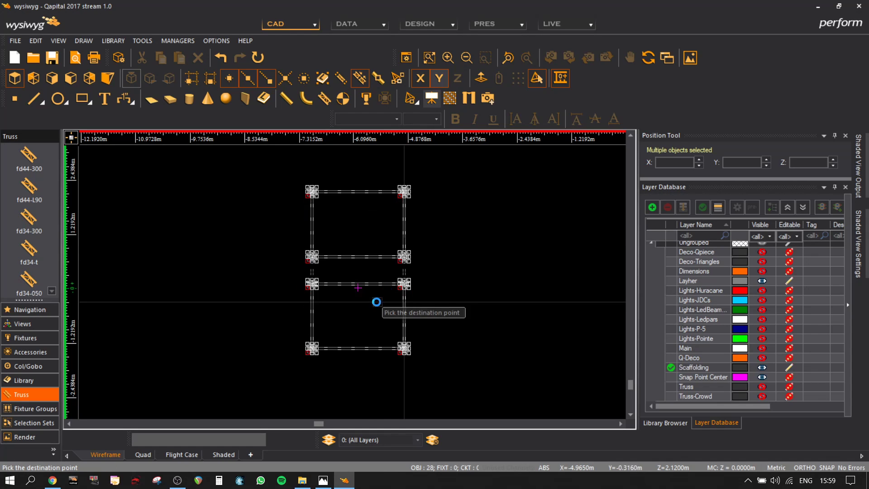
{"action": "left_click", "coordinate": [358, 288]}
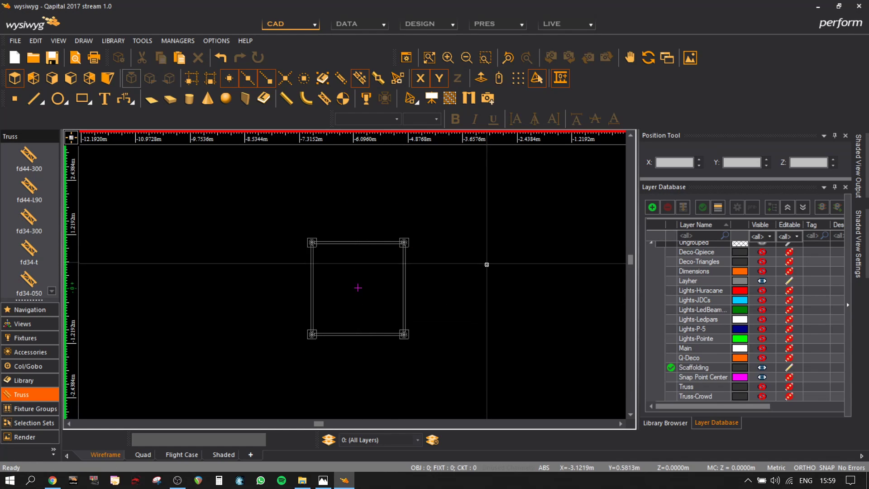
{"action": "left_click", "coordinate": [107, 80]}
{"action": "scroll", "coordinate": [335, 226], "scroll_direction": "down", "scroll_amount": 1}
{"action": "scroll", "coordinate": [342, 220], "scroll_direction": "up", "scroll_amount": 5}
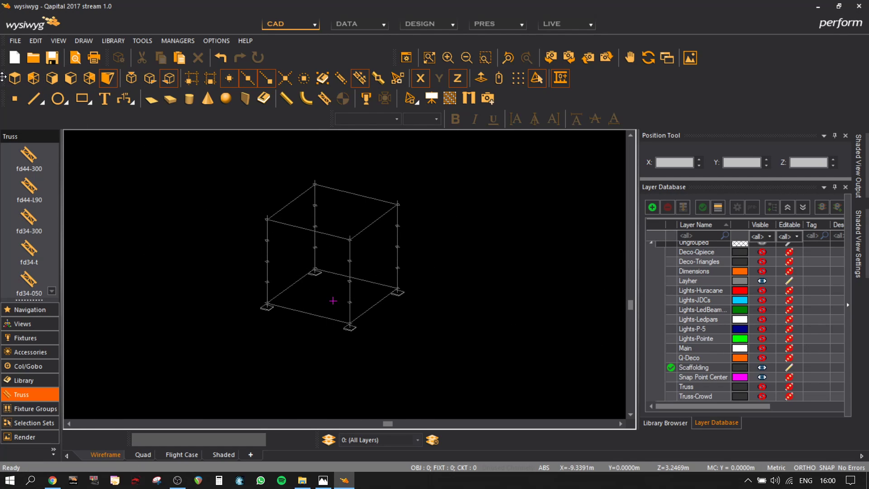
In plan view, select the unit's left uprights with their connecting pipes and place a copy to the left of the unit.
{"action": "left_click", "coordinate": [18, 83]}
{"action": "scroll", "coordinate": [295, 268], "scroll_direction": "up", "scroll_amount": 1}
{"action": "left_click_drag", "start_coordinate": [351, 395], "coordinate": [296, 205]}
{"action": "key", "text": "ctrl+v"}
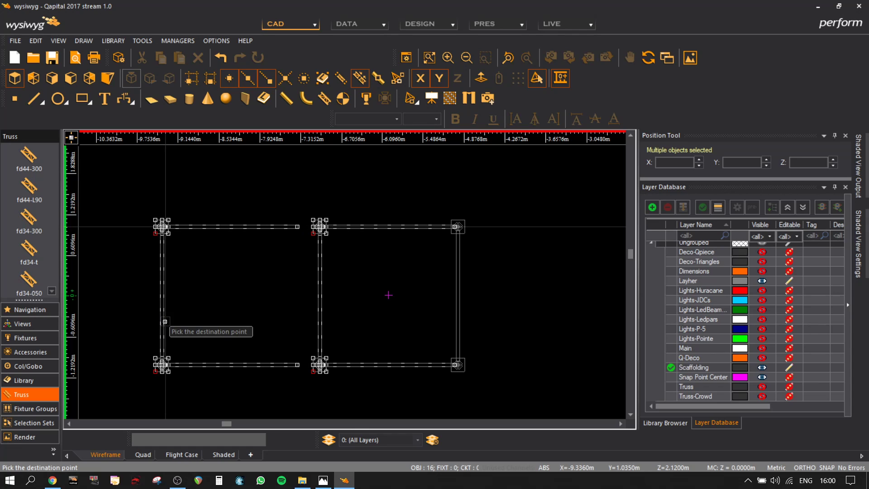
{"action": "left_click", "coordinate": [164, 322]}
In isometric view, move the copied frame by its pipe end onto the first unit's corner rosette to form a second bay.
{"action": "scroll", "coordinate": [286, 379], "scroll_direction": "up", "scroll_amount": 4}
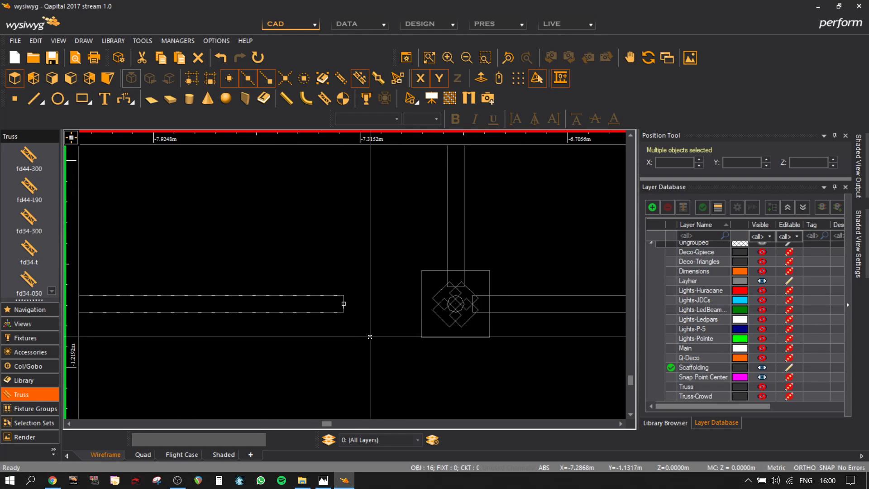
{"action": "left_click", "coordinate": [108, 78]}
{"action": "scroll", "coordinate": [301, 326], "scroll_direction": "up", "scroll_amount": 5}
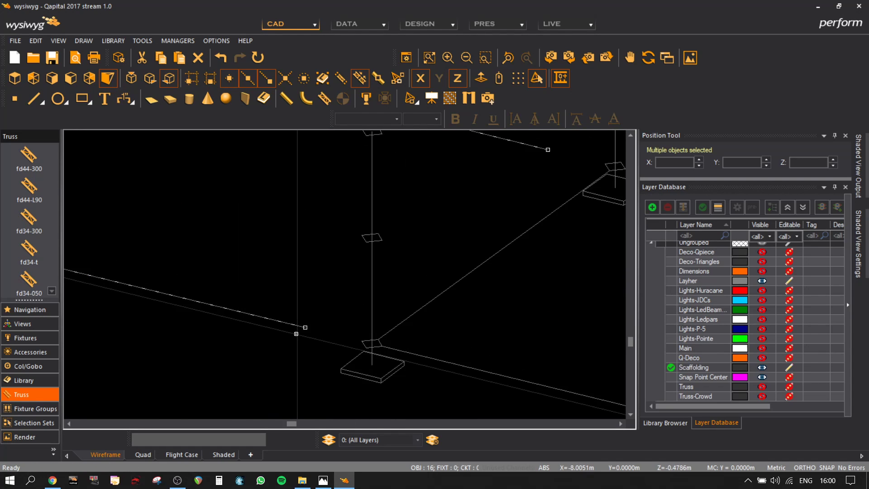
{"action": "key", "text": "ctrl+v"}
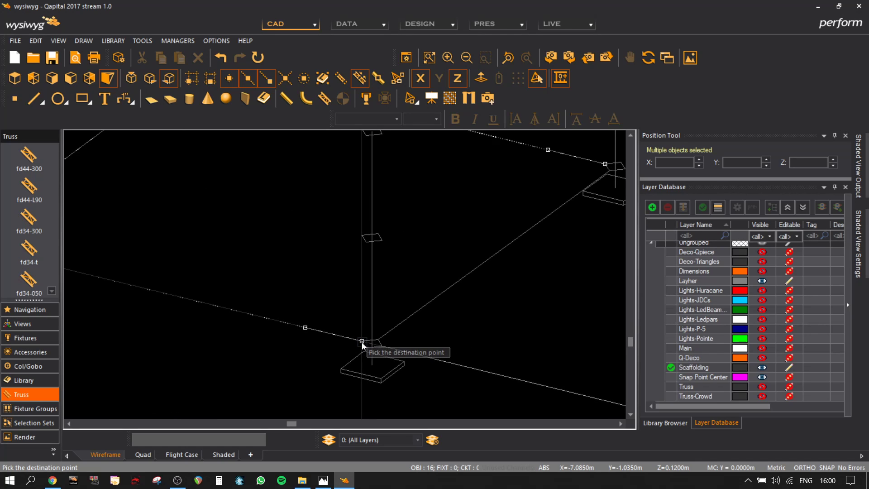
{"action": "left_click", "coordinate": [363, 343]}
{"action": "scroll", "coordinate": [270, 270], "scroll_direction": "down", "scroll_amount": 4}
{"action": "middle_click_drag", "start_coordinate": [221, 248], "coordinate": [250, 293]}
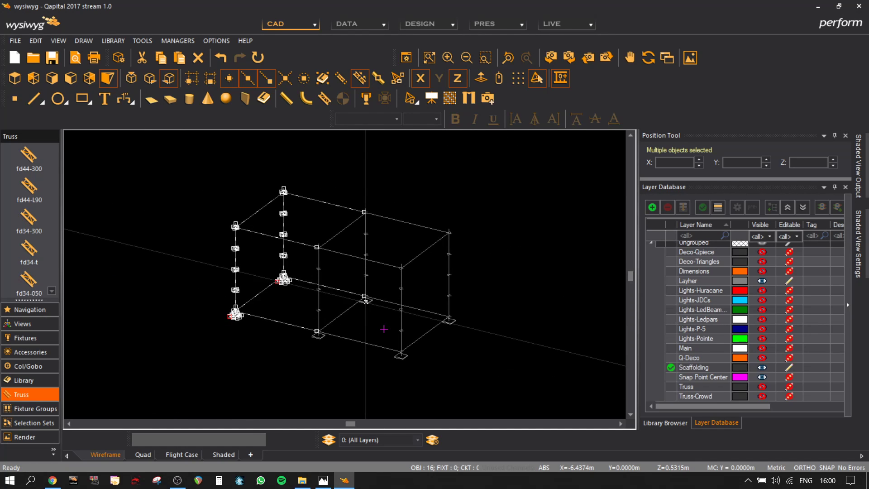
Place another copy of the end frame beyond the outer end of the second bay.
{"action": "scroll", "coordinate": [206, 295], "scroll_direction": "up", "scroll_amount": 3}
{"action": "key", "text": "ctrl+v"}
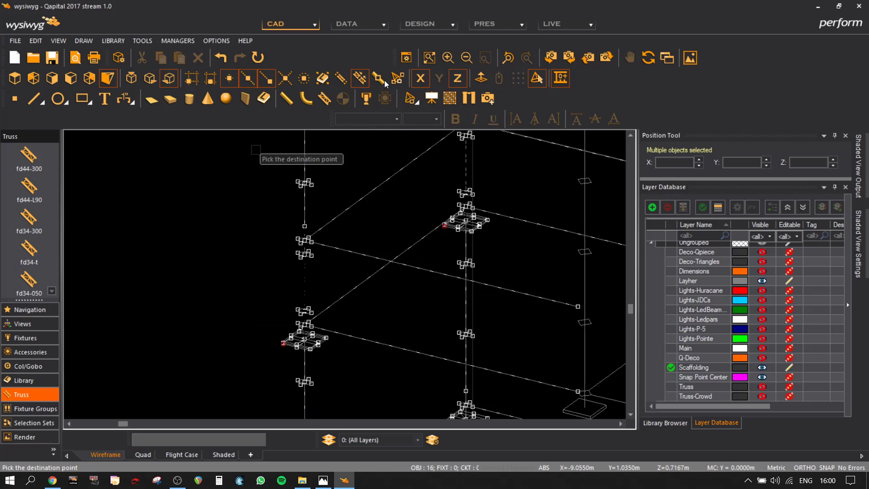
{"action": "scroll", "coordinate": [165, 217], "scroll_direction": "down", "scroll_amount": 2}
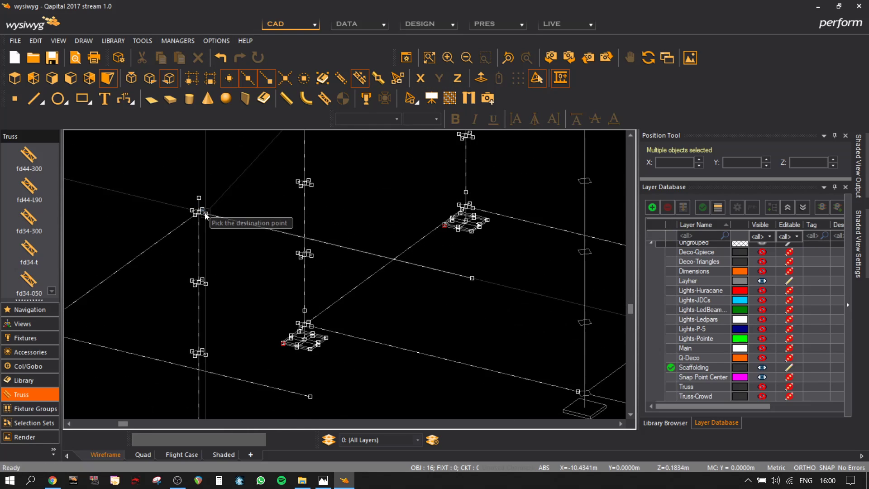
{"action": "scroll", "coordinate": [204, 219], "scroll_direction": "down", "scroll_amount": 3}
{"action": "middle_click_drag", "start_coordinate": [172, 216], "coordinate": [319, 198]}
{"action": "left_click", "coordinate": [238, 190]}
Move the new end frame by its pipe end onto the second bay's rosette to form a third bay.
{"action": "key", "text": "ctrl+c"}
{"action": "left_click", "coordinate": [272, 328]}
{"action": "scroll", "coordinate": [357, 219], "scroll_direction": "up", "scroll_amount": 5}
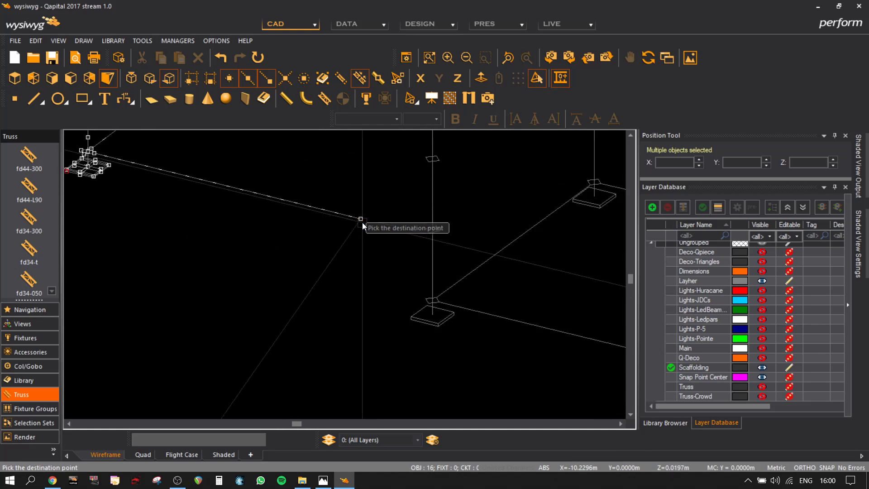
{"action": "left_click", "coordinate": [472, 317]}
{"action": "scroll", "coordinate": [465, 348], "scroll_direction": "down", "scroll_amount": 5}
{"action": "middle_click_drag", "start_coordinate": [438, 306], "coordinate": [274, 310]}
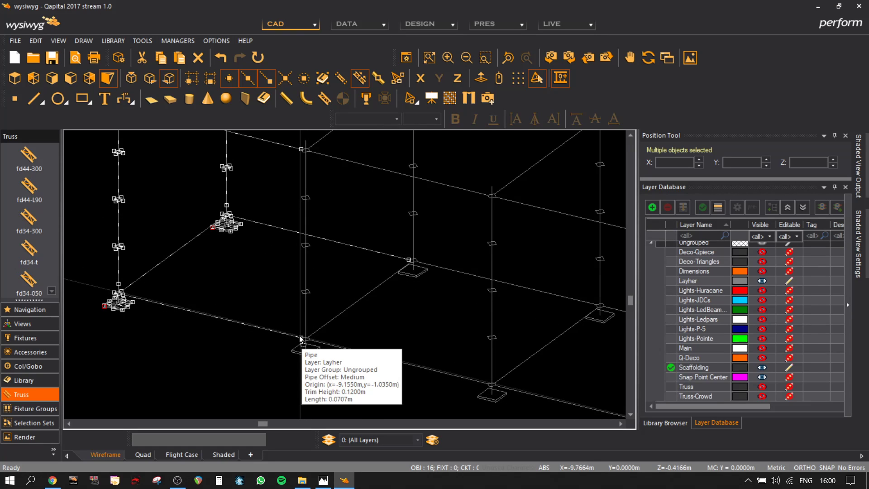
{"action": "scroll", "coordinate": [306, 340], "scroll_direction": "up", "scroll_amount": 5}
{"action": "scroll", "coordinate": [306, 338], "scroll_direction": "down", "scroll_amount": 5}
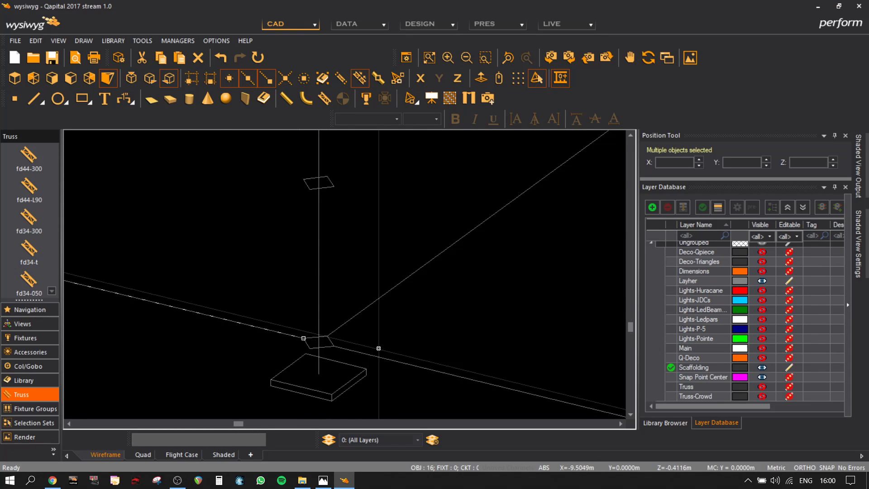
Place a further copy of the end frame away from the three-bay row and delete it.
{"action": "middle_click_drag", "start_coordinate": [291, 379], "coordinate": [342, 283]}
{"action": "key", "text": "ctrl+v"}
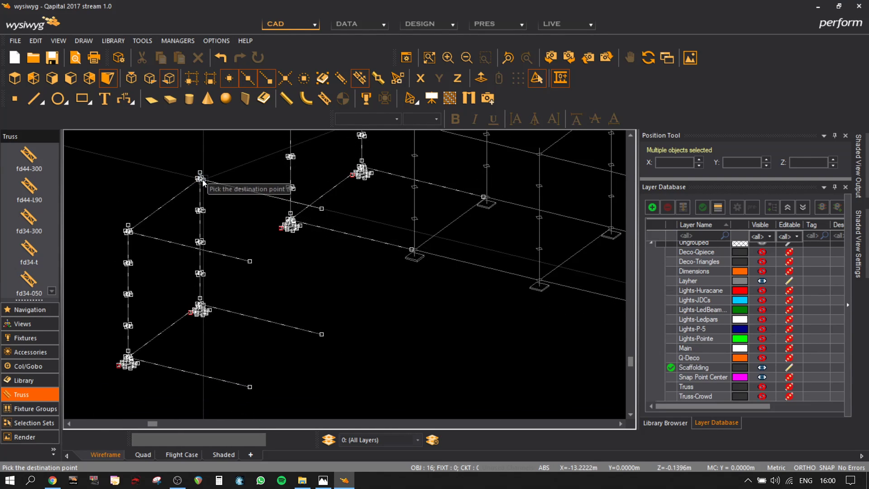
{"action": "middle_click_drag", "start_coordinate": [107, 261], "coordinate": [220, 201]}
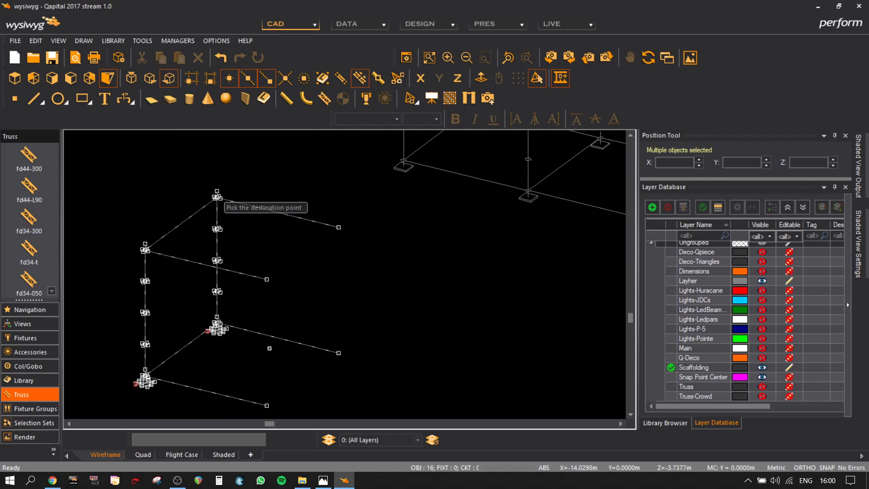
{"action": "left_click", "coordinate": [220, 201]}
{"action": "scroll", "coordinate": [334, 355], "scroll_direction": "down", "scroll_amount": 3}
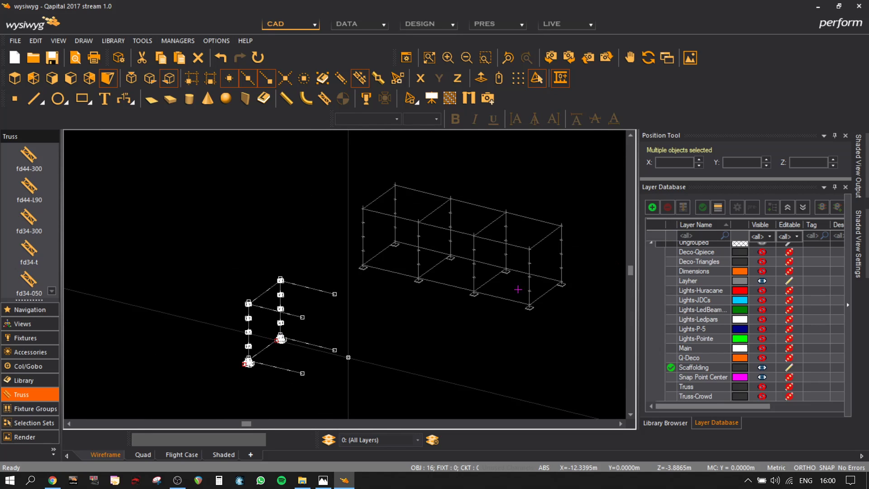
{"action": "key", "text": "Delete"}
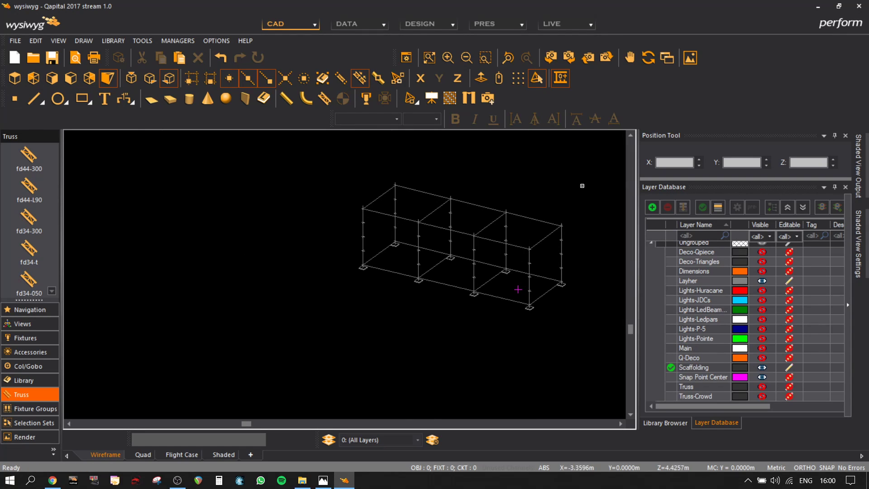
In plan view, mirror a copy of the two left bays across the centre snap point to make a symmetrical five-bay row.
{"action": "left_click", "coordinate": [14, 78]}
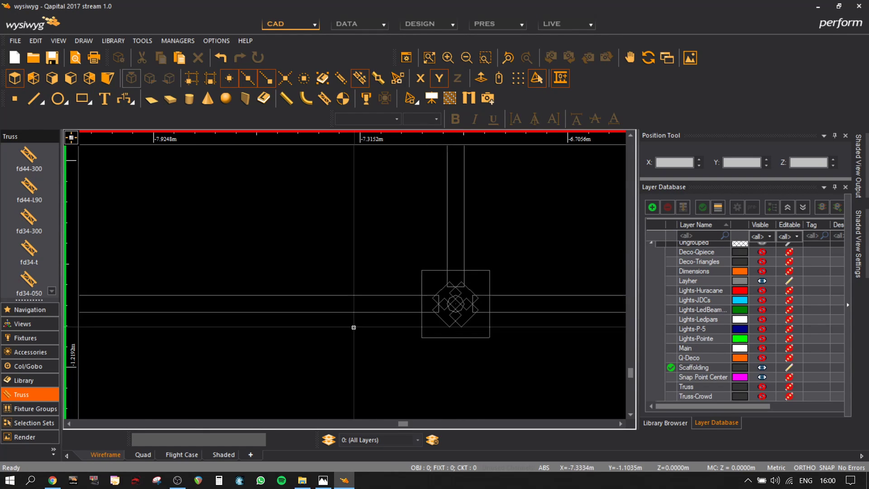
{"action": "scroll", "coordinate": [401, 300], "scroll_direction": "down", "scroll_amount": 3}
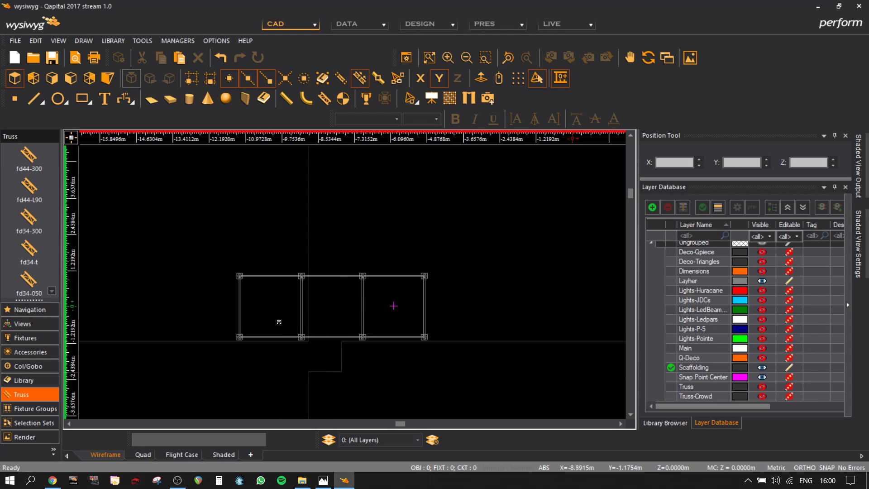
{"action": "left_click_drag", "start_coordinate": [341, 372], "coordinate": [216, 245]}
{"action": "scroll", "coordinate": [425, 317], "scroll_direction": "up", "scroll_amount": 2}
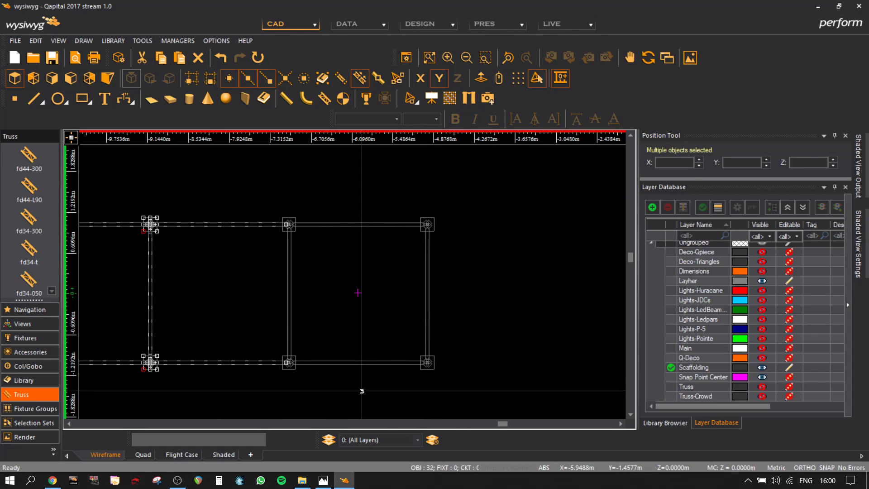
{"action": "key", "text": "m"}
{"action": "left_click", "coordinate": [361, 364]}
{"action": "middle_click_drag", "start_coordinate": [353, 391], "coordinate": [357, 355]}
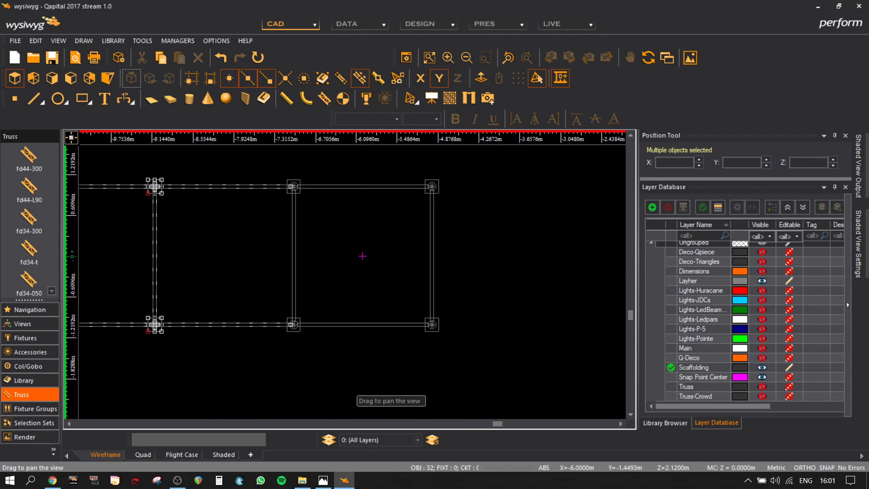
{"action": "left_click", "coordinate": [366, 362]}
{"action": "scroll", "coordinate": [368, 362], "scroll_direction": "down", "scroll_amount": 2}
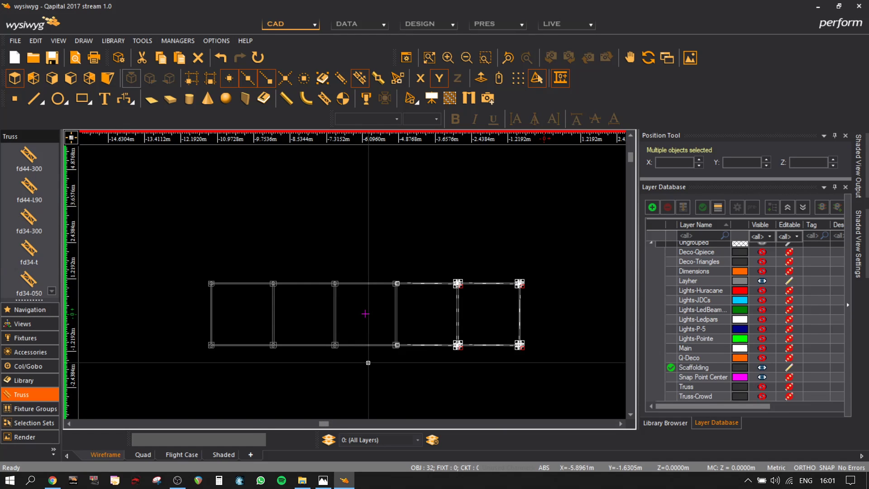
Copy the front line of standards with its connecting pipes and place the copy in front of the five-bay row.
{"action": "left_click", "coordinate": [560, 369]}
{"action": "left_click_drag", "start_coordinate": [363, 345], "coordinate": [203, 337]}
{"action": "key", "text": "m"}
{"action": "left_click", "coordinate": [394, 344]}
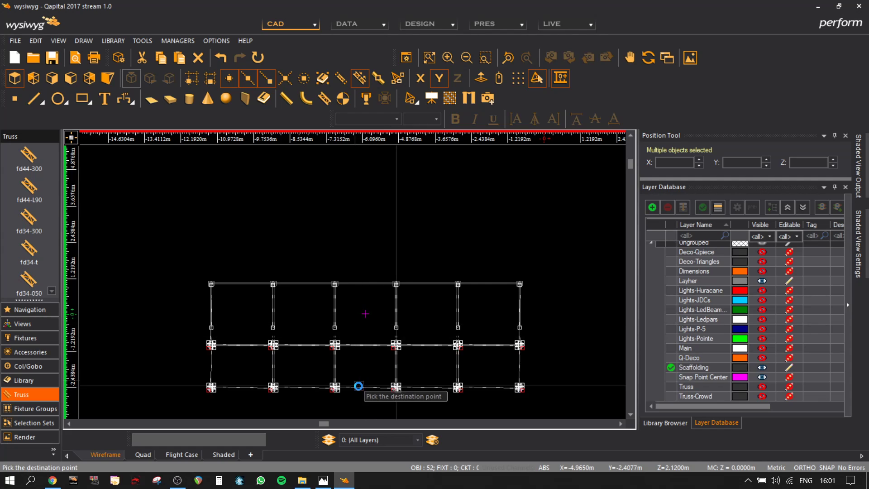
{"action": "middle_click_drag", "start_coordinate": [359, 387], "coordinate": [366, 303]}
{"action": "left_click", "coordinate": [375, 340]}
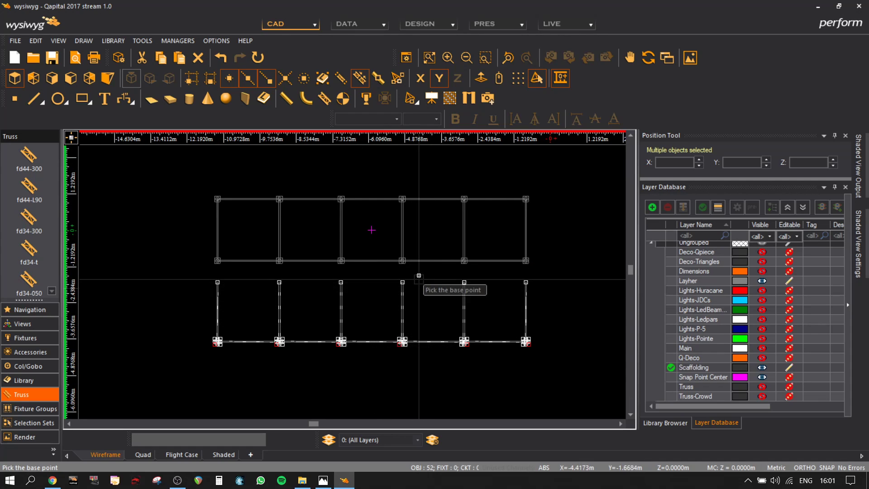
Move the copied line by its pipe end onto the rosette of the five-bay row to form a second row of bays.
{"action": "scroll", "coordinate": [417, 285], "scroll_direction": "up", "scroll_amount": 3}
{"action": "scroll", "coordinate": [339, 231], "scroll_direction": "up", "scroll_amount": 4}
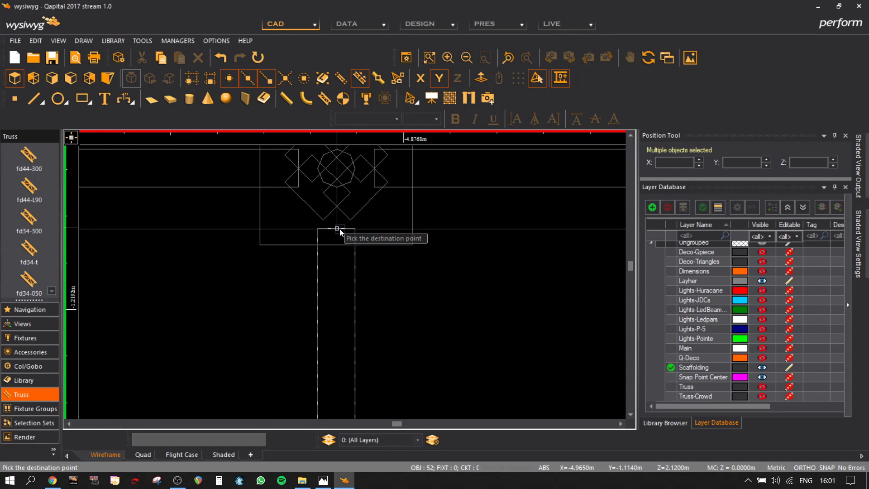
{"action": "left_click", "coordinate": [109, 78]}
{"action": "scroll", "coordinate": [457, 301], "scroll_direction": "up", "scroll_amount": 5}
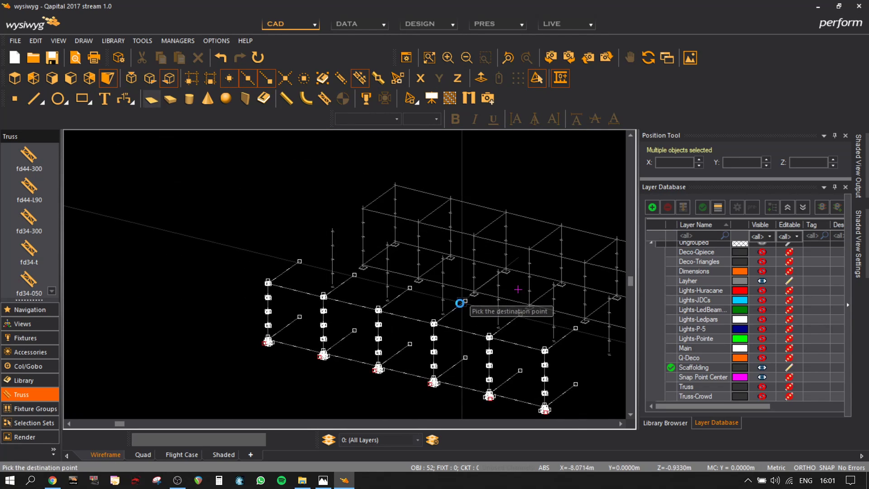
{"action": "scroll", "coordinate": [458, 272], "scroll_direction": "down", "scroll_amount": 6}
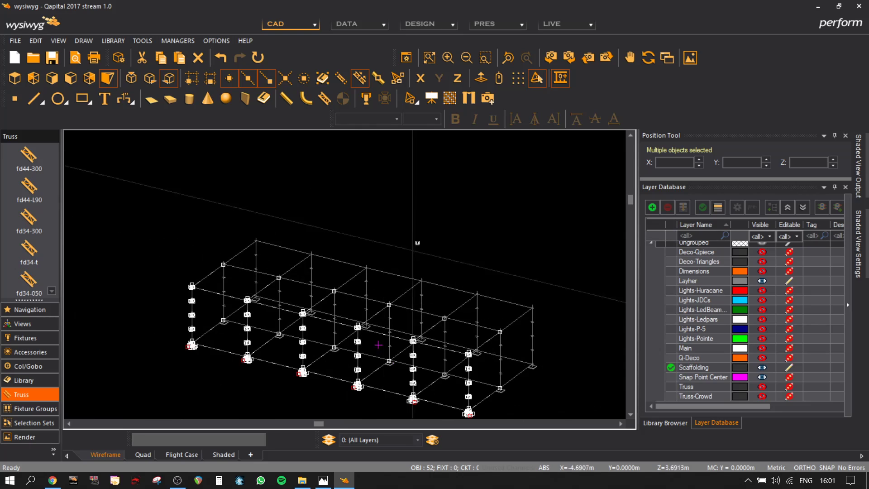
Place another copy of the front line and move it by its pipe end onto the second row to form a third row.
{"action": "middle_click_drag", "start_coordinate": [304, 309], "coordinate": [348, 185]}
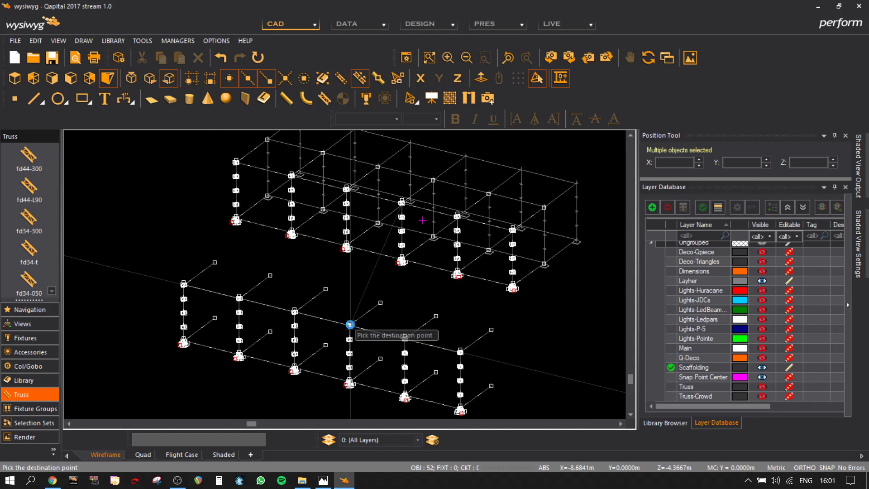
{"action": "left_click", "coordinate": [350, 324]}
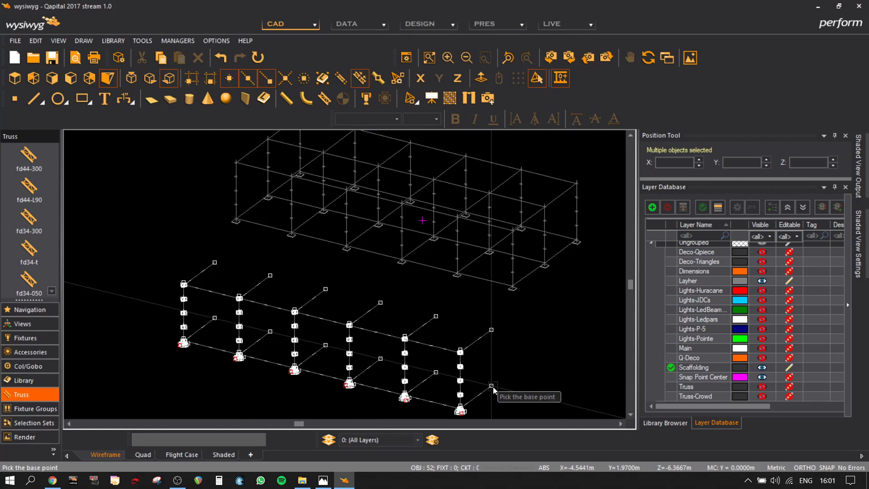
{"action": "scroll", "coordinate": [500, 302], "scroll_direction": "up", "scroll_amount": 5}
{"action": "scroll", "coordinate": [545, 203], "scroll_direction": "down", "scroll_amount": 6}
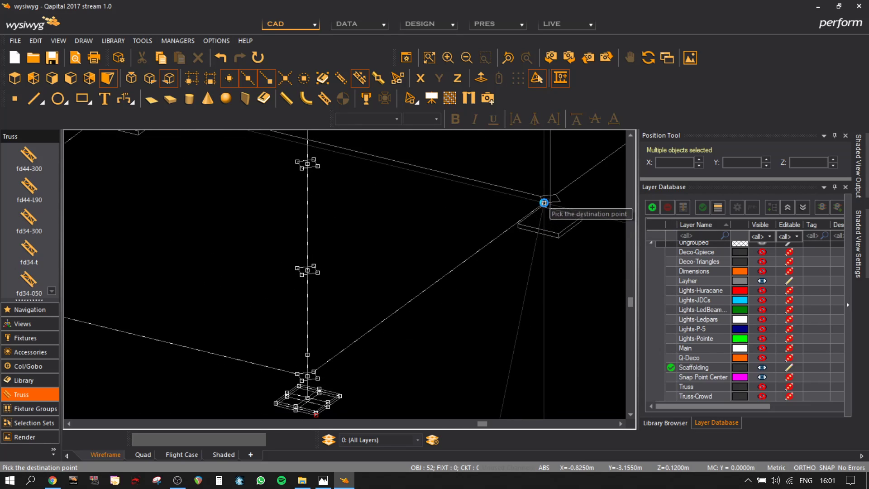
{"action": "scroll", "coordinate": [351, 213], "scroll_direction": "down", "scroll_amount": 3}
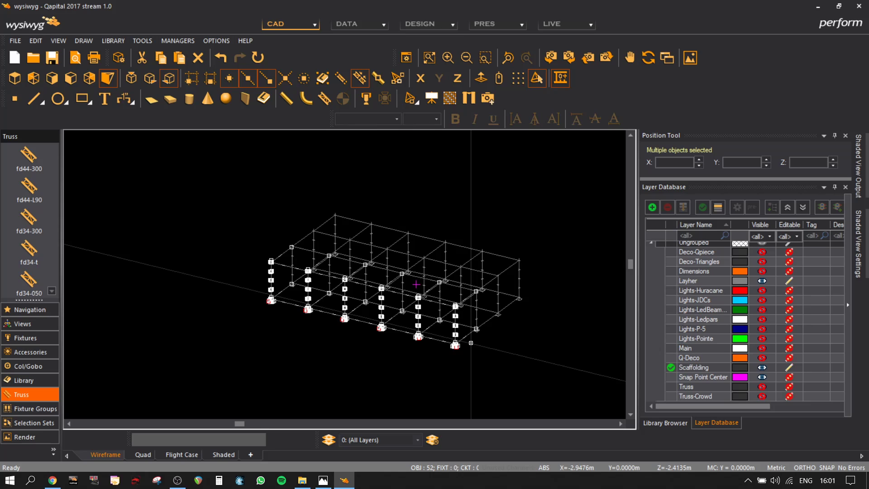
In plan view, mirror a copy of the two added rows across the horizontal centre line of the original row.
{"action": "left_click", "coordinate": [15, 79]}
{"action": "left_click_drag", "start_coordinate": [579, 352], "coordinate": [157, 210]}
{"action": "middle_click_drag", "start_coordinate": [597, 212], "coordinate": [570, 340]}
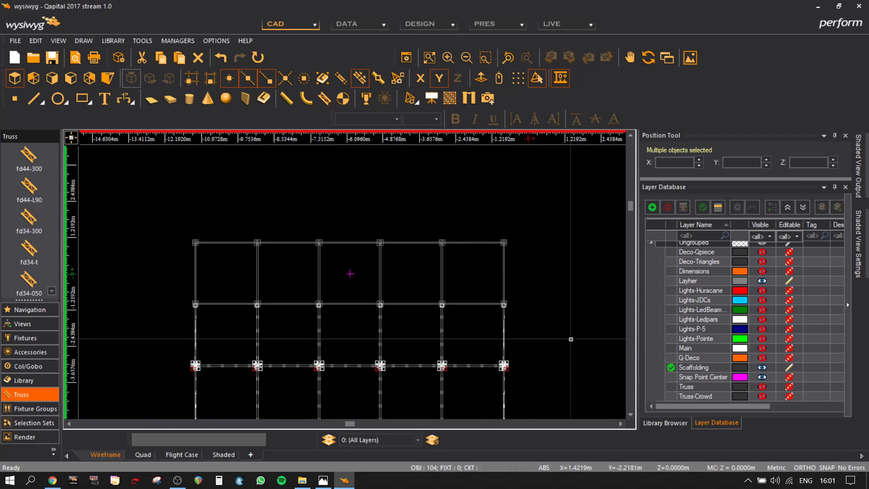
{"action": "key", "text": "ctrl+m"}
{"action": "left_click", "coordinate": [505, 274]}
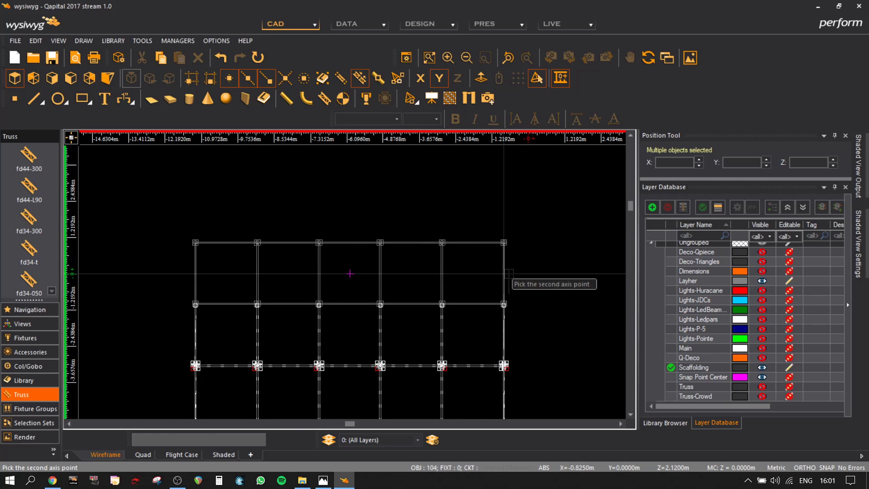
{"action": "left_click", "coordinate": [585, 322]}
{"action": "scroll", "coordinate": [420, 297], "scroll_direction": "down", "scroll_amount": 3}
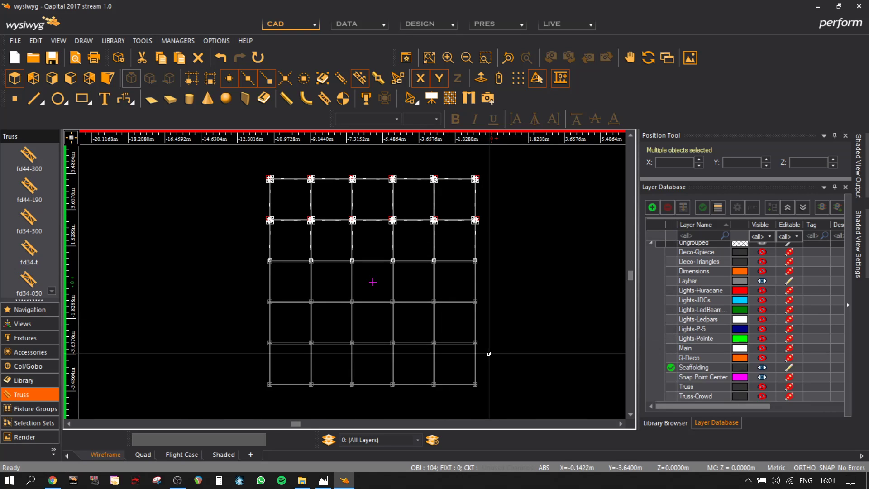
Delete the corner standards with their pipes at all four corners of the five-by-five scaffolding grid.
{"action": "left_click_drag", "start_coordinate": [492, 397], "coordinate": [465, 375]}
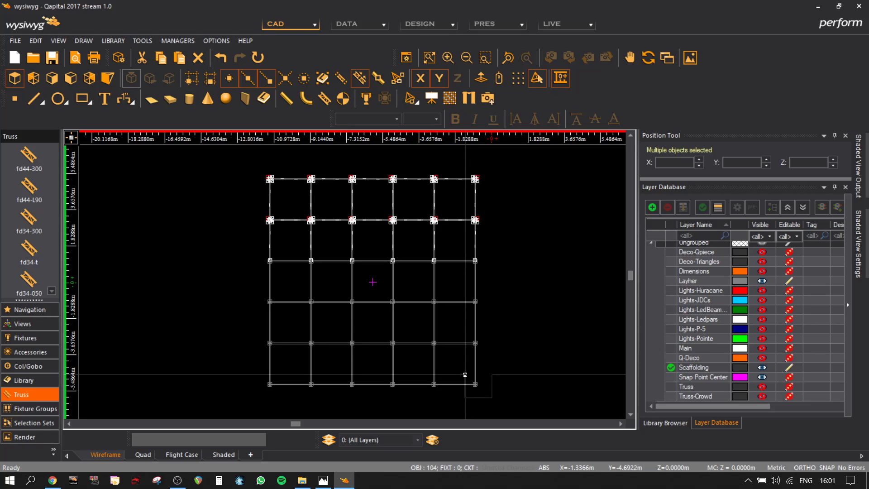
{"action": "mouse_move", "coordinate": [465, 375]}
{"action": "left_mouse_down"}
{"action": "mouse_move", "coordinate": [489, 406]}
{"action": "mouse_move", "coordinate": [483, 376]}
{"action": "mouse_move", "coordinate": [468, 373]}
{"action": "left_mouse_up"}
{"action": "key", "text": "Delete"}
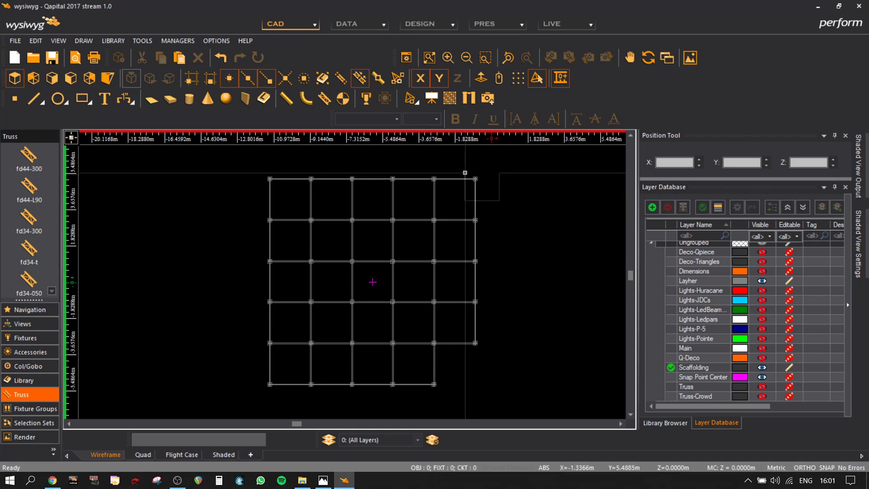
{"action": "left_click_drag", "start_coordinate": [276, 188], "coordinate": [246, 160]}
{"action": "key", "text": "Delete"}
{"action": "left_click_drag", "start_coordinate": [288, 392], "coordinate": [240, 375]}
{"action": "key", "text": "Delete"}
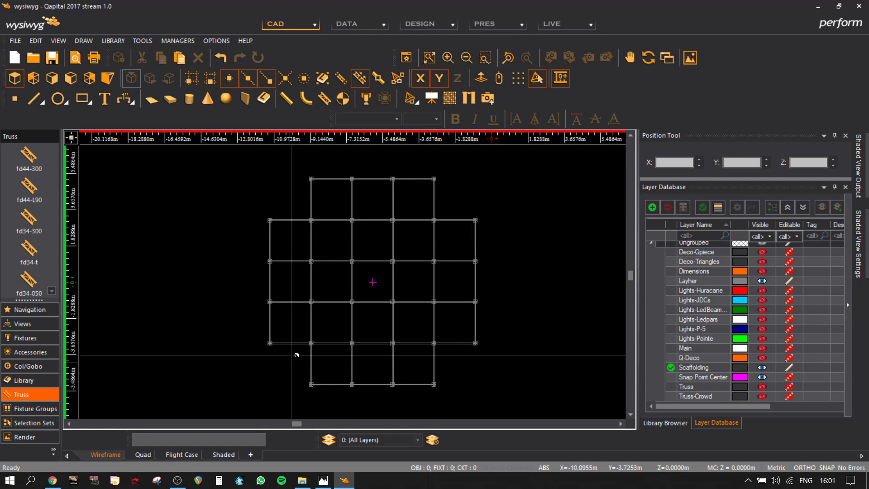
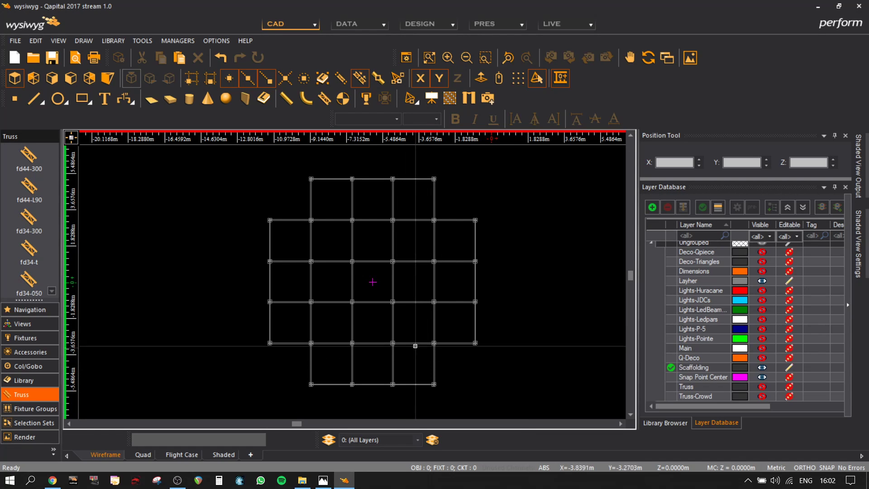
Examine the scaffolding grid without its corners in isometric view.
{"action": "scroll", "coordinate": [414, 344], "scroll_direction": "down", "scroll_amount": 4}
{"action": "scroll", "coordinate": [416, 343], "scroll_direction": "up", "scroll_amount": 2}
{"action": "scroll", "coordinate": [416, 343], "scroll_direction": "up", "scroll_amount": 2}
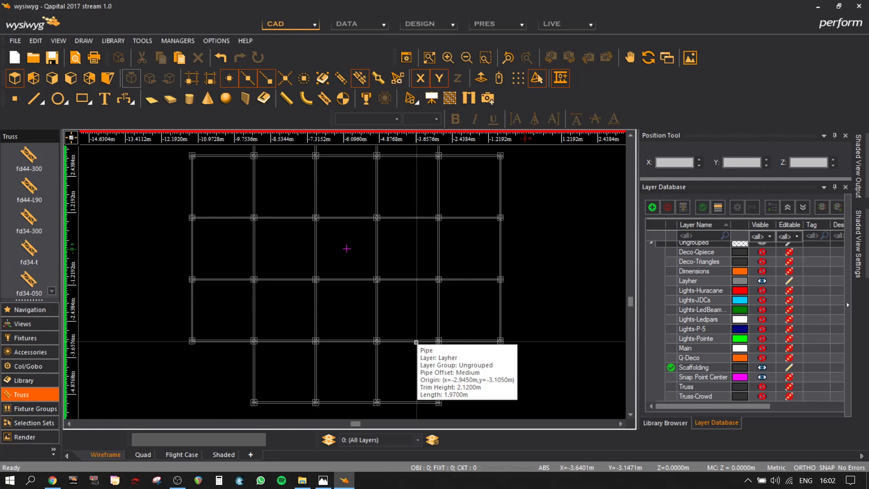
{"action": "left_click", "coordinate": [107, 80]}
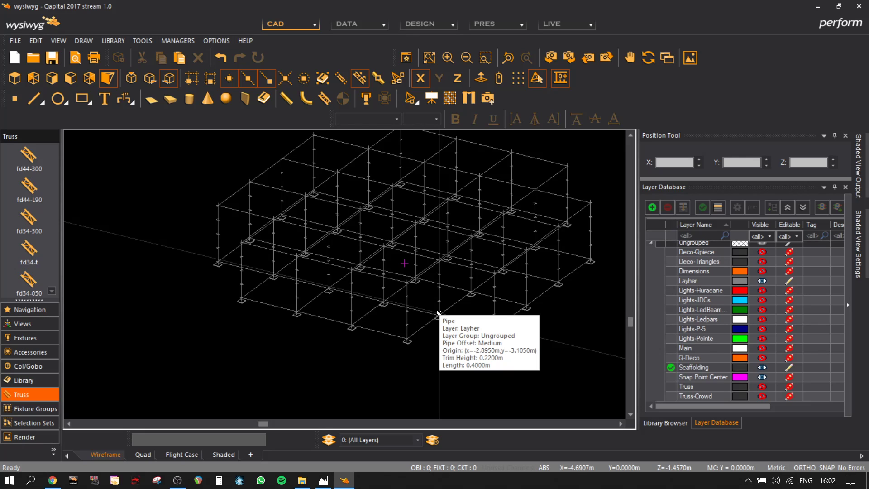
{"action": "scroll", "coordinate": [442, 333], "scroll_direction": "up", "scroll_amount": 2}
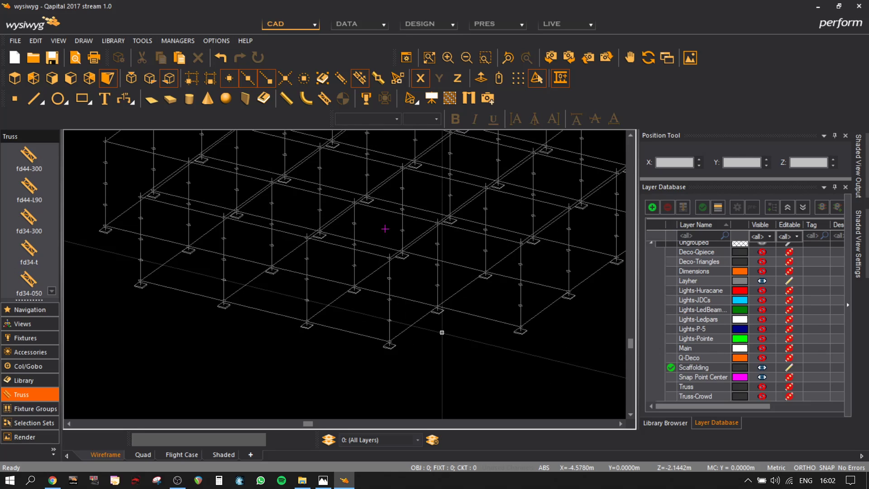
{"action": "scroll", "coordinate": [489, 294], "scroll_direction": "down", "scroll_amount": 5}
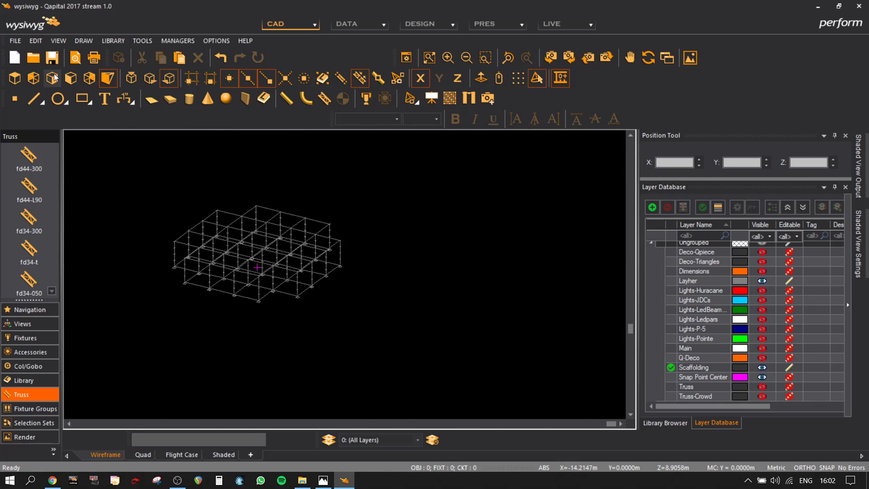
{"action": "scroll", "coordinate": [321, 239], "scroll_direction": "up", "scroll_amount": 3}
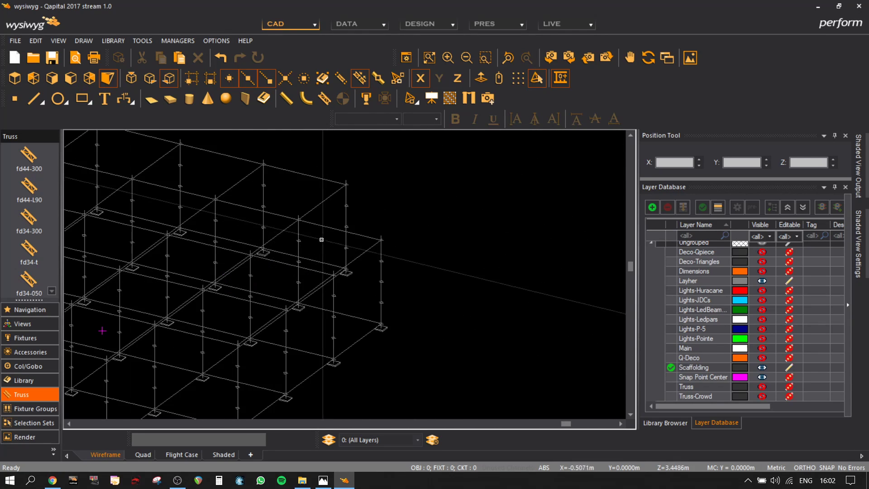
Copy a single rosette standard from the outer corner of the grid into the empty space beside it.
{"action": "left_click", "coordinate": [383, 284]}
{"action": "key", "text": "m"}
{"action": "middle_click_drag", "start_coordinate": [507, 303], "coordinate": [376, 228]}
{"action": "left_click", "coordinate": [498, 314]}
{"action": "scroll", "coordinate": [497, 314], "scroll_direction": "up", "scroll_amount": 3}
{"action": "middle_click_drag", "start_coordinate": [535, 283], "coordinate": [417, 382]}
{"action": "scroll", "coordinate": [433, 349], "scroll_direction": "down", "scroll_amount": 3}
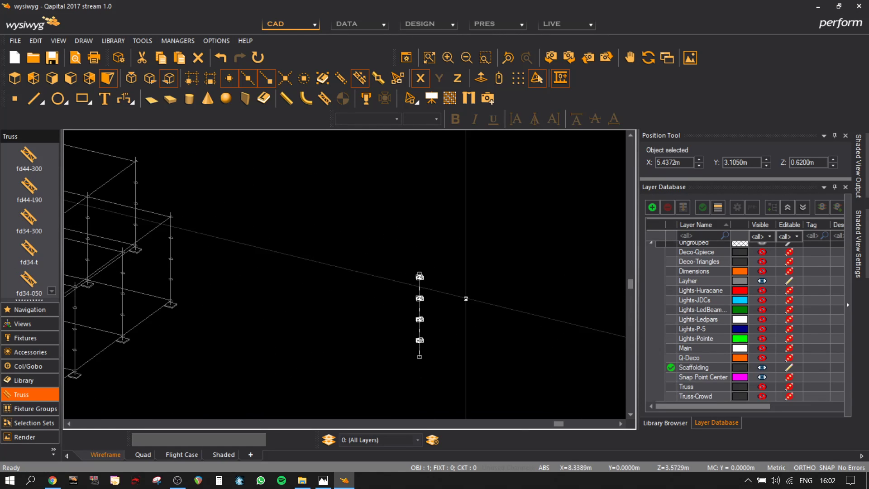
Create an insertable named "delete" from the loose standard with its lower end as mouse-picked base point, and delete that standard.
{"action": "left_click", "coordinate": [15, 41]}
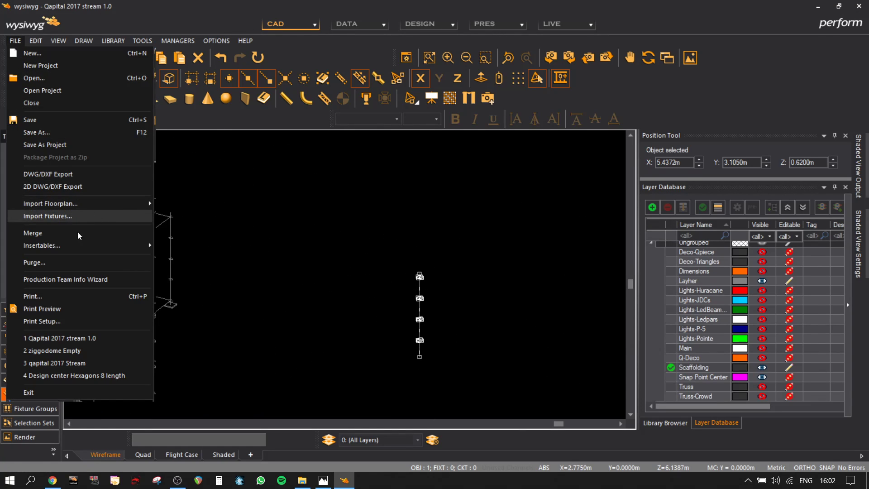
{"action": "mouse_move", "coordinate": [57, 246]}
{"action": "left_click", "coordinate": [185, 246]}
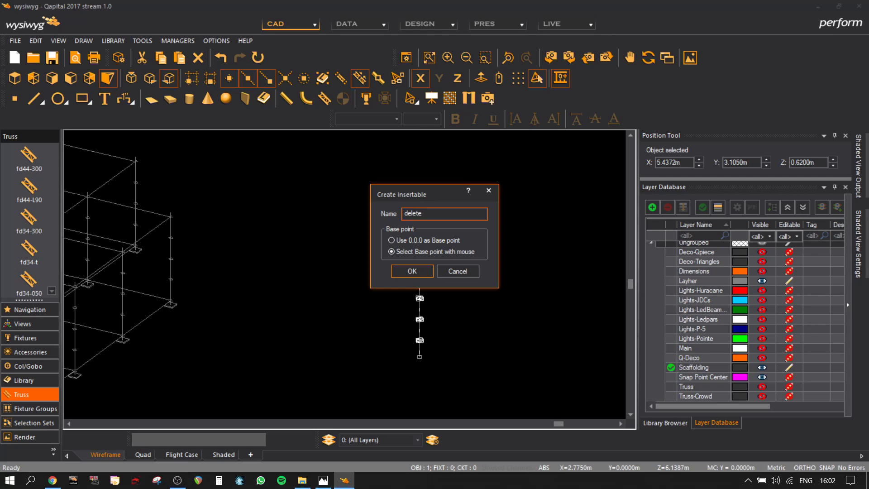
{"action": "type", "text": "delete"}
{"action": "key", "text": "Return"}
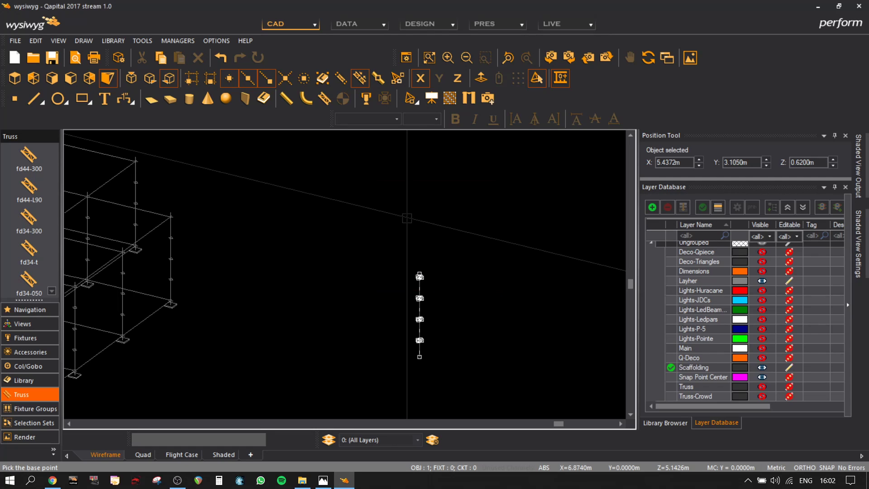
{"action": "left_click", "coordinate": [419, 359]}
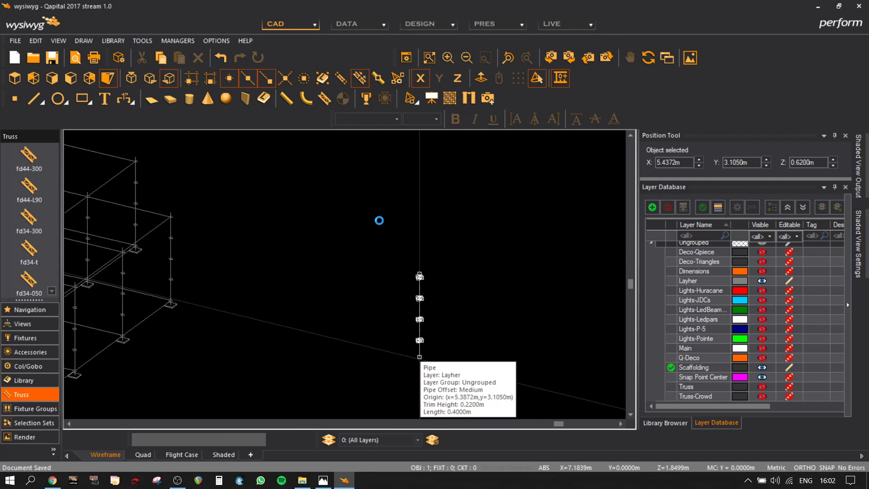
{"action": "key", "text": "Delete"}
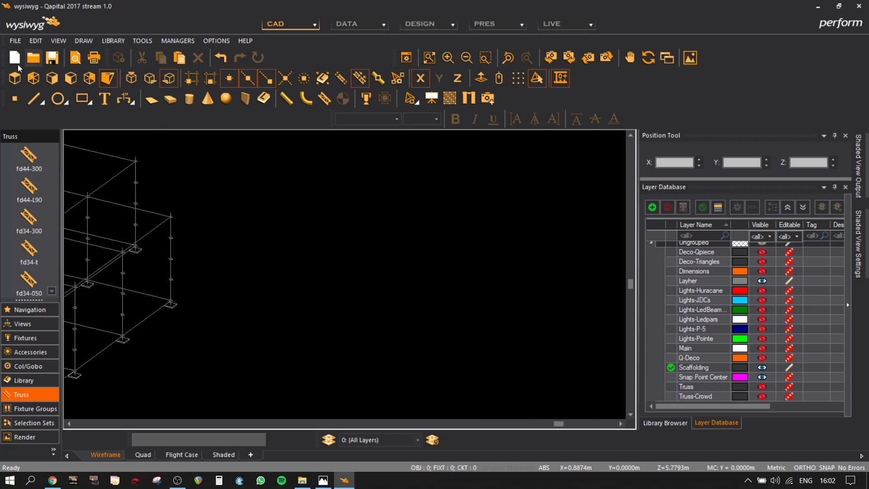
Insert the saved standard insertable into the empty space beside the grid.
{"action": "left_click", "coordinate": [15, 41]}
{"action": "mouse_move", "coordinate": [114, 245]}
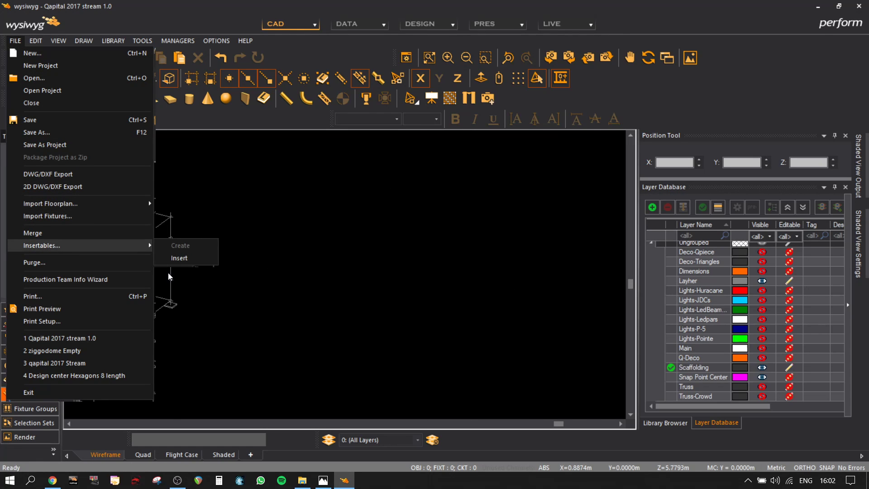
{"action": "left_click", "coordinate": [186, 257]}
{"action": "left_click", "coordinate": [340, 235]}
{"action": "left_click", "coordinate": [491, 309]}
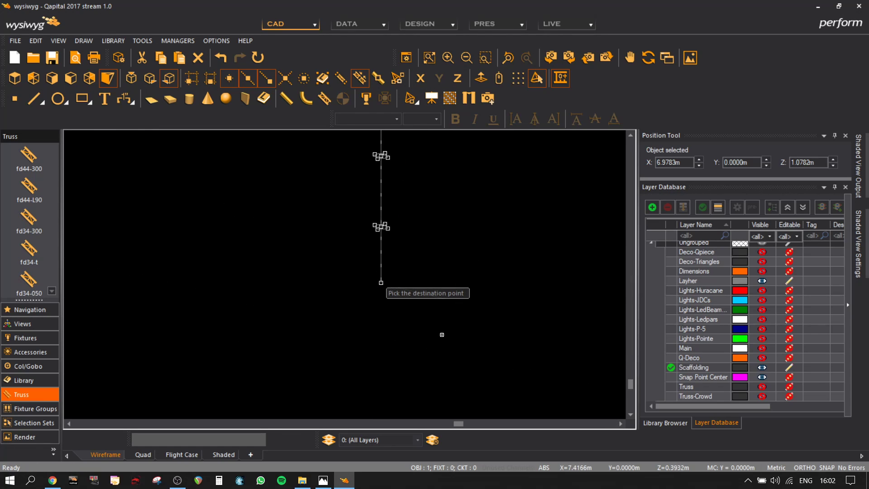
Try copying the inserted standard from its lowest rosette, cancel the placement and delete the standard.
{"action": "scroll", "coordinate": [453, 347], "scroll_direction": "down", "scroll_amount": 3}
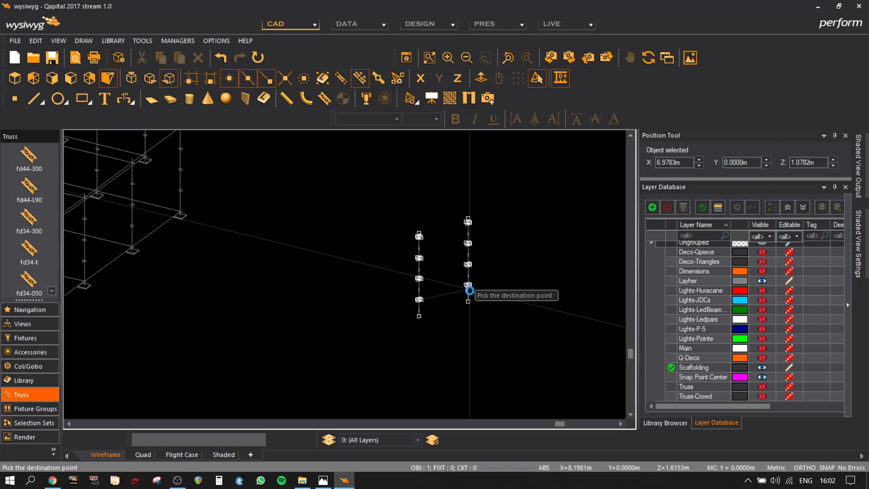
{"action": "scroll", "coordinate": [465, 308], "scroll_direction": "up", "scroll_amount": 3}
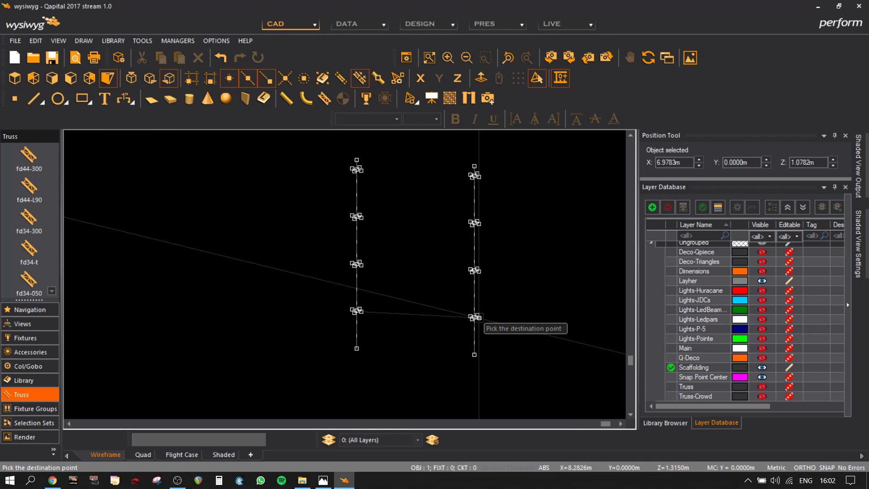
{"action": "key", "text": "Escape"}
{"action": "key", "text": "Escape"}
{"action": "scroll", "coordinate": [422, 362], "scroll_direction": "down", "scroll_amount": 2}
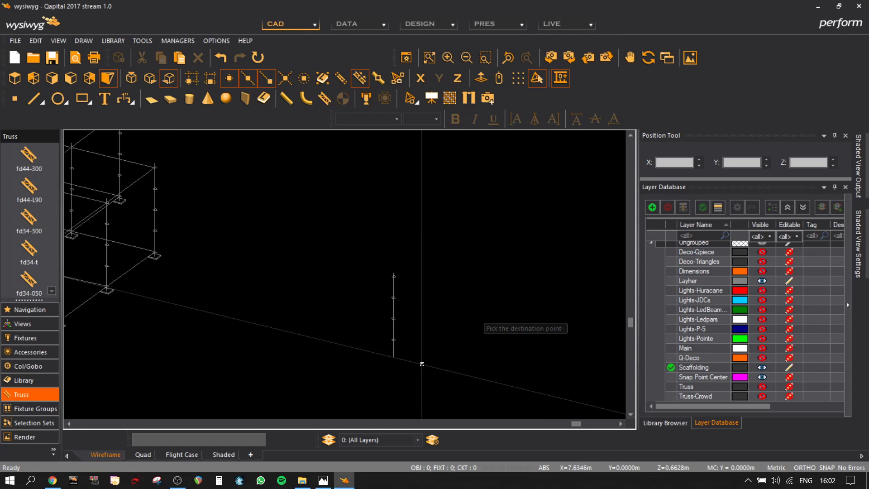
{"action": "left_click", "coordinate": [394, 319]}
{"action": "key", "text": "Delete"}
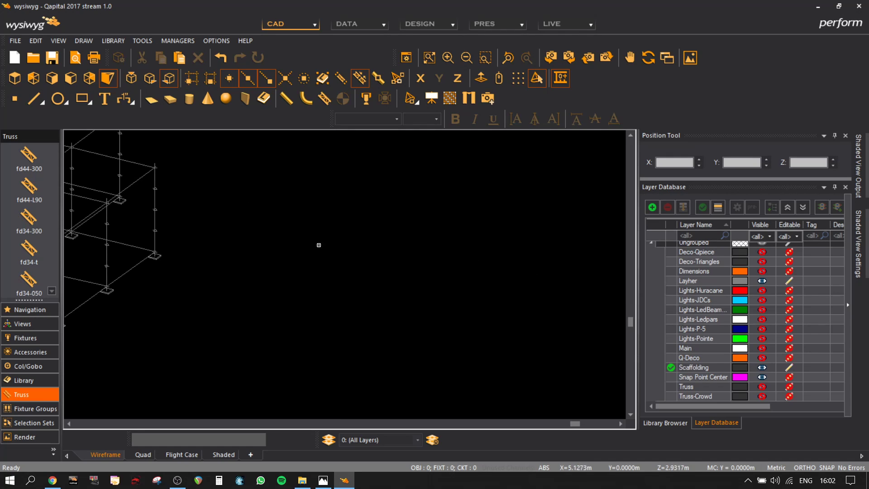
{"action": "scroll", "coordinate": [425, 264], "scroll_direction": "up", "scroll_amount": 3}
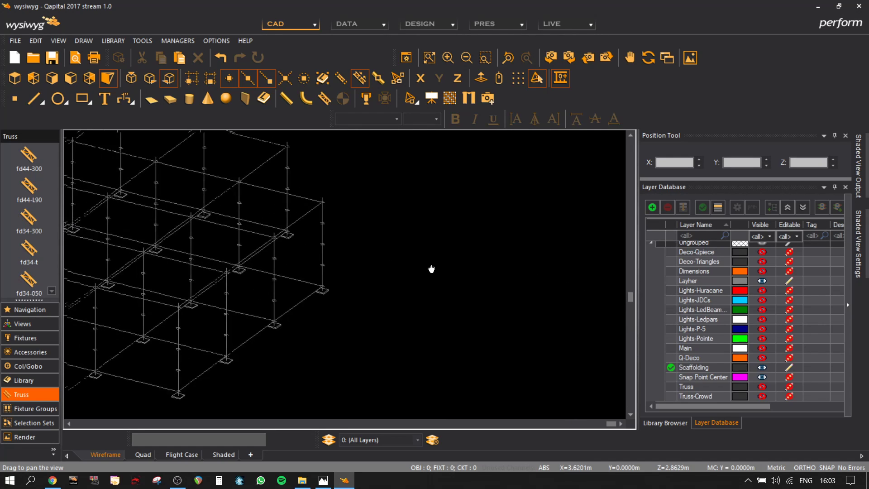
{"action": "scroll", "coordinate": [363, 277], "scroll_direction": "down", "scroll_amount": 2}
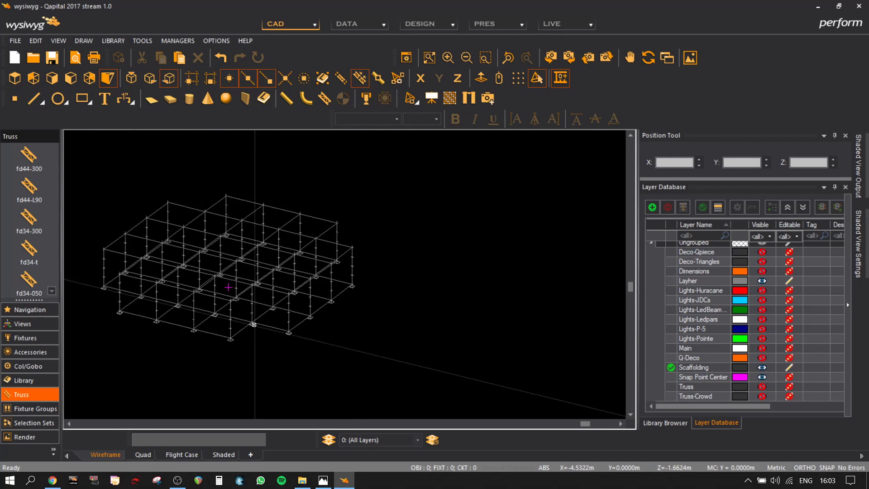
Start a diagonal pipe at the lowest rosette of the outer standard beside the cut corner.
{"action": "scroll", "coordinate": [253, 335], "scroll_direction": "up", "scroll_amount": 4}
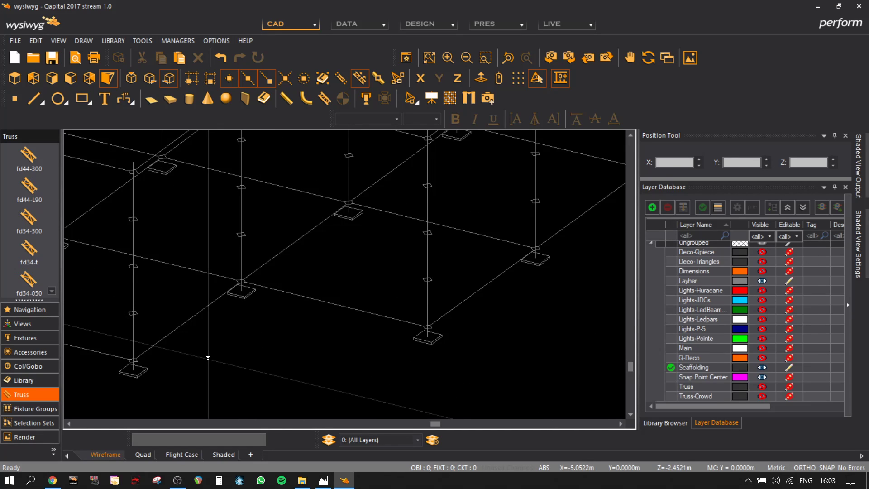
{"action": "scroll", "coordinate": [208, 358], "scroll_direction": "up", "scroll_amount": 1}
{"action": "middle_click_drag", "start_coordinate": [207, 359], "coordinate": [358, 348]}
{"action": "scroll", "coordinate": [377, 388], "scroll_direction": "down", "scroll_amount": 2}
{"action": "scroll", "coordinate": [358, 348], "scroll_direction": "down", "scroll_amount": 3}
{"action": "scroll", "coordinate": [309, 239], "scroll_direction": "up", "scroll_amount": 3}
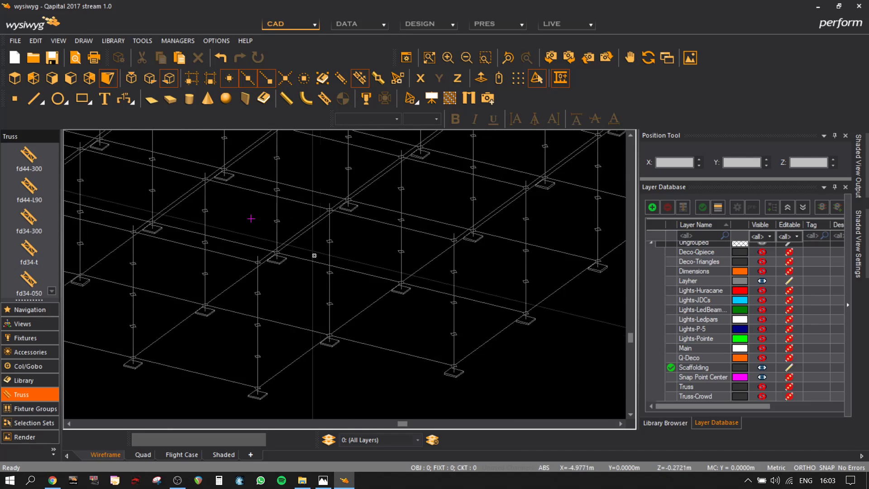
{"action": "scroll", "coordinate": [421, 357], "scroll_direction": "down", "scroll_amount": 2}
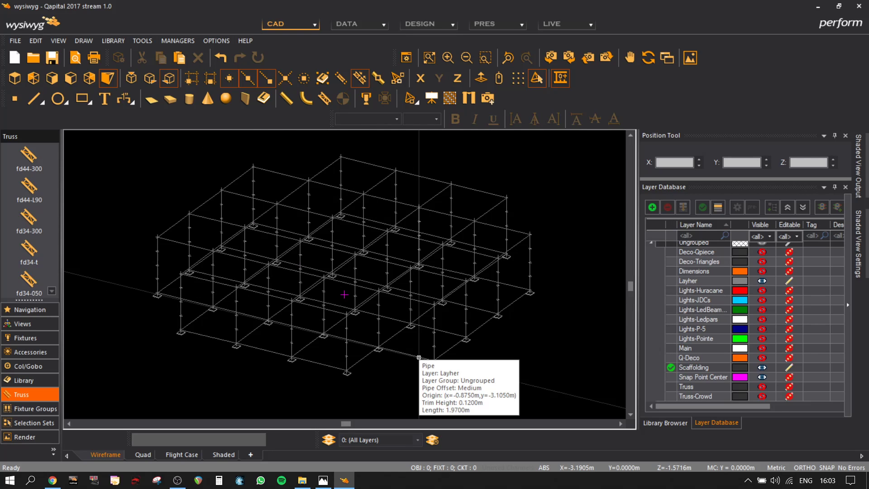
{"action": "scroll", "coordinate": [419, 357], "scroll_direction": "up", "scroll_amount": 4}
{"action": "middle_click_drag", "start_coordinate": [475, 346], "coordinate": [389, 262]}
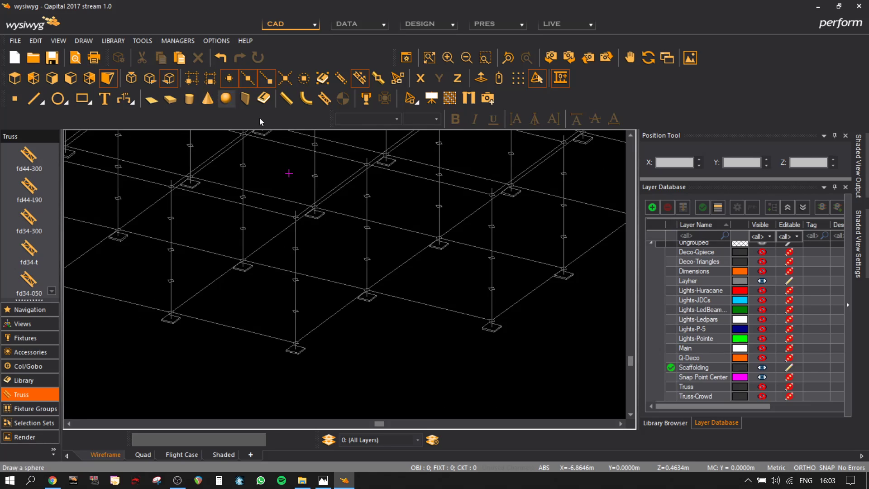
{"action": "left_click", "coordinate": [286, 98]}
{"action": "left_click", "coordinate": [498, 222]}
{"action": "scroll", "coordinate": [290, 347], "scroll_direction": "up", "scroll_amount": 5}
{"action": "left_click", "coordinate": [259, 336]}
{"action": "scroll", "coordinate": [258, 335], "scroll_direction": "down", "scroll_amount": 5}
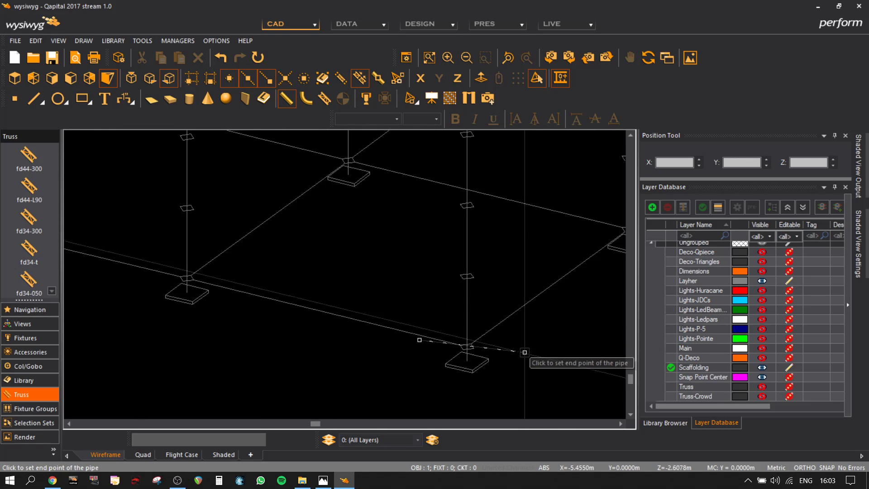
Switch the pipe to drawing from its start and end it on the lowest rosette of the standard across the cut corner.
{"action": "right_click", "coordinate": [579, 380]}
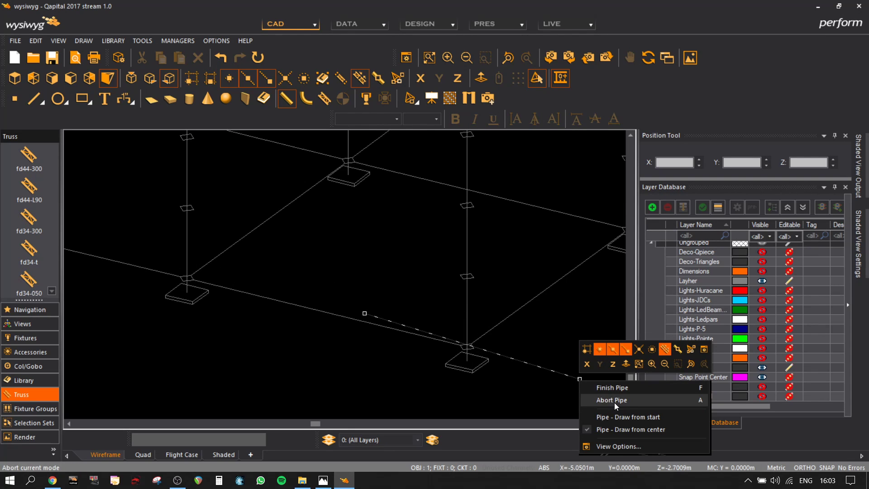
{"action": "left_click", "coordinate": [622, 417]}
{"action": "scroll", "coordinate": [470, 293], "scroll_direction": "up", "scroll_amount": 3}
{"action": "scroll", "coordinate": [469, 293], "scroll_direction": "up", "scroll_amount": 3}
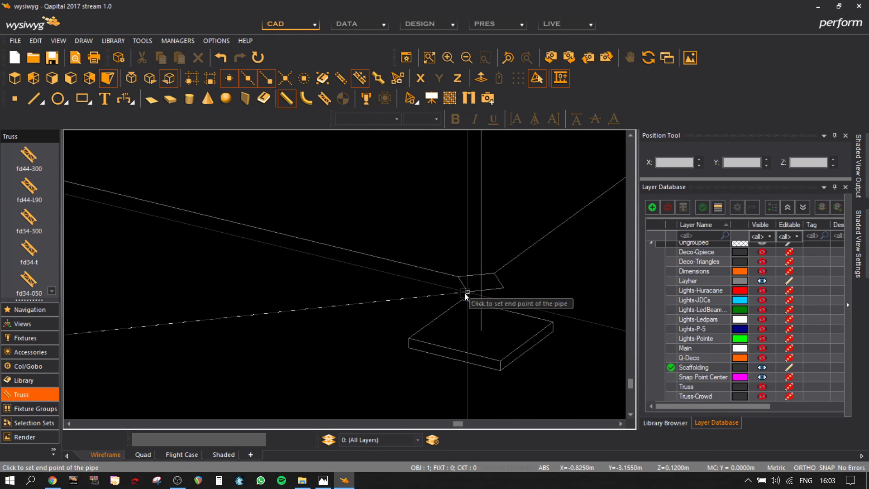
{"action": "left_click", "coordinate": [466, 288]}
{"action": "left_click", "coordinate": [458, 284]}
{"action": "scroll", "coordinate": [354, 316], "scroll_direction": "down", "scroll_amount": 3}
{"action": "middle_click_drag", "start_coordinate": [261, 363], "coordinate": [486, 365]}
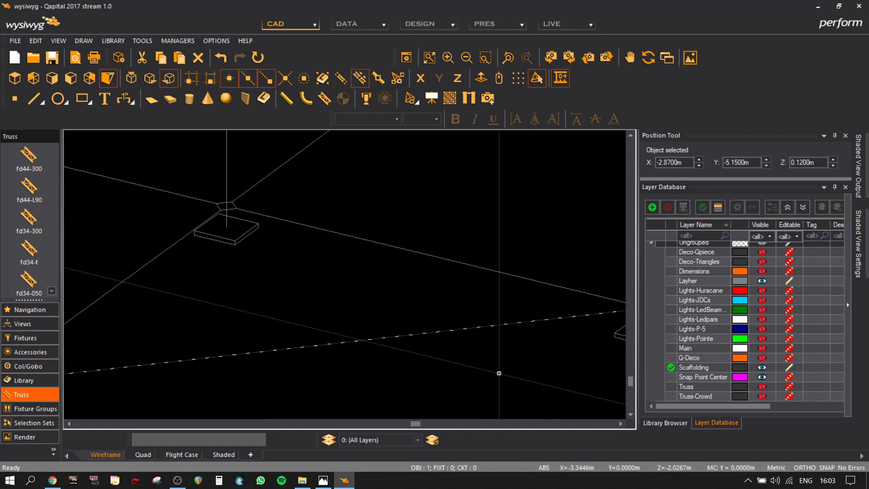
Add the grey custom color of an existing Layher ledger pipe to the saved custom colors.
{"action": "right_click", "coordinate": [499, 373]}
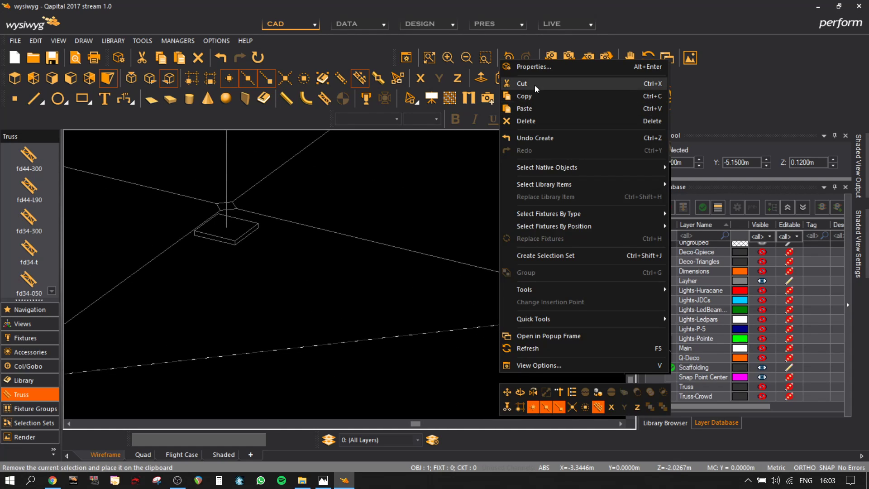
{"action": "left_click", "coordinate": [409, 247]}
{"action": "double_click", "coordinate": [409, 247]}
{"action": "left_click", "coordinate": [298, 68]}
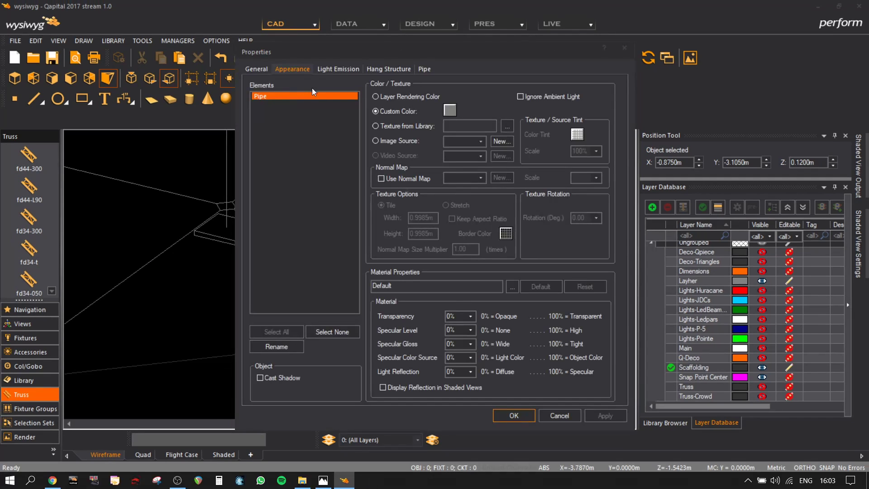
{"action": "left_click", "coordinate": [450, 110]}
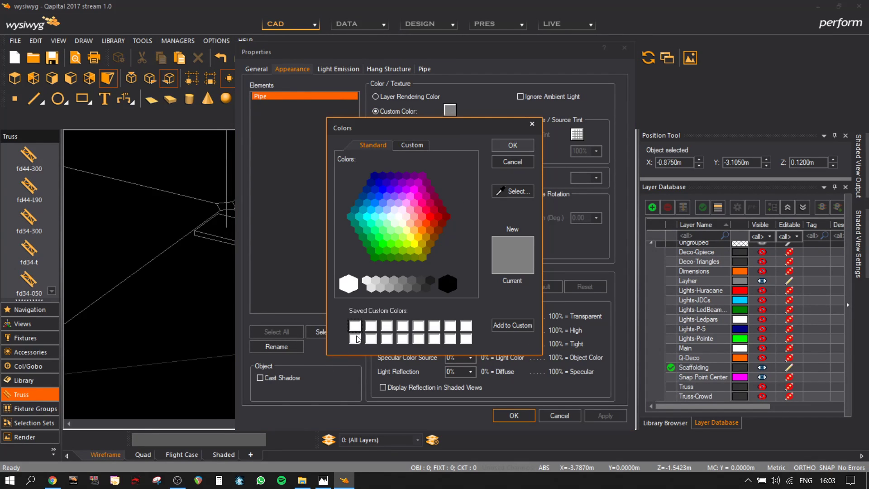
{"action": "left_click", "coordinate": [514, 326]}
{"action": "left_click", "coordinate": [514, 145]}
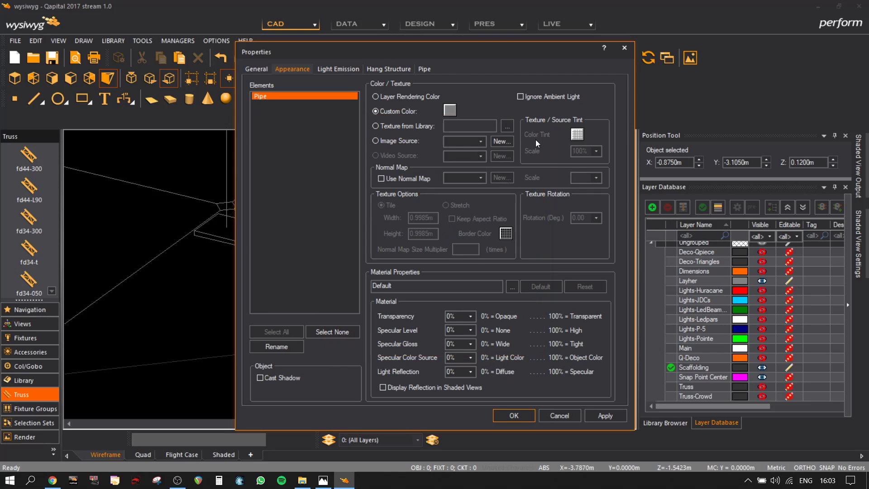
{"action": "left_click", "coordinate": [605, 415]}
{"action": "left_click", "coordinate": [513, 416]}
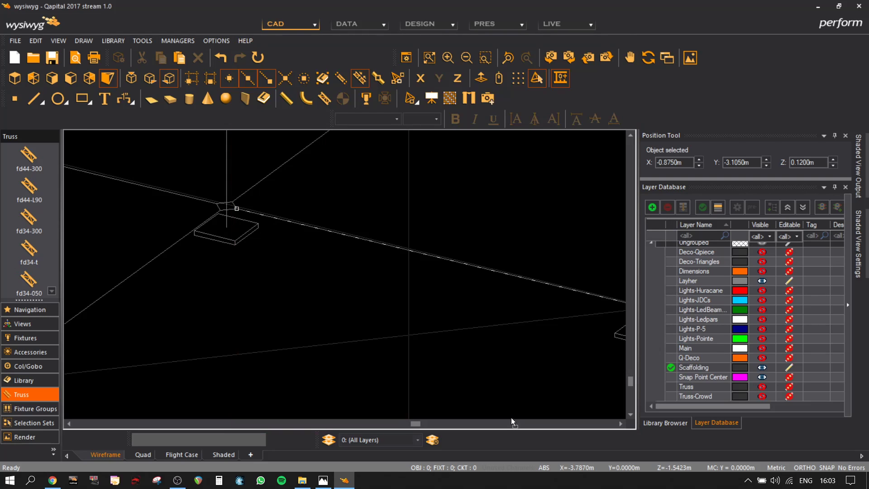
Set the new diagonal pipe's custom color to the saved grey.
{"action": "double_click", "coordinate": [347, 339]}
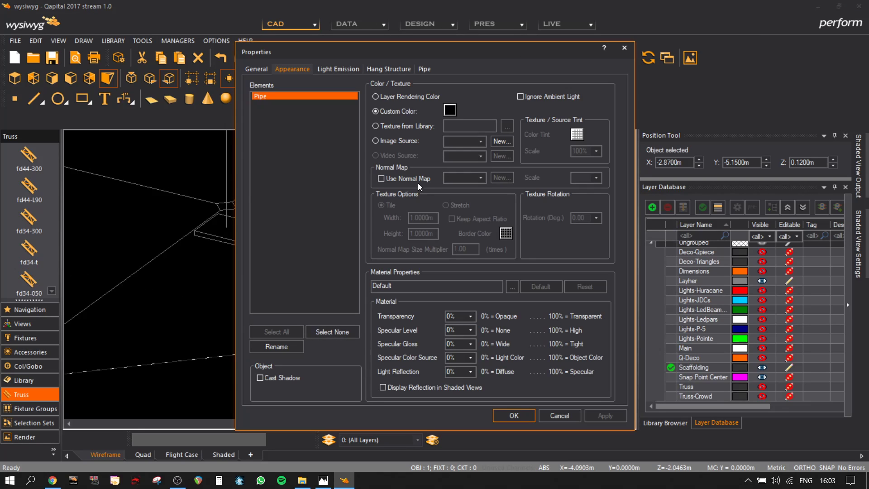
{"action": "left_click", "coordinate": [450, 109]}
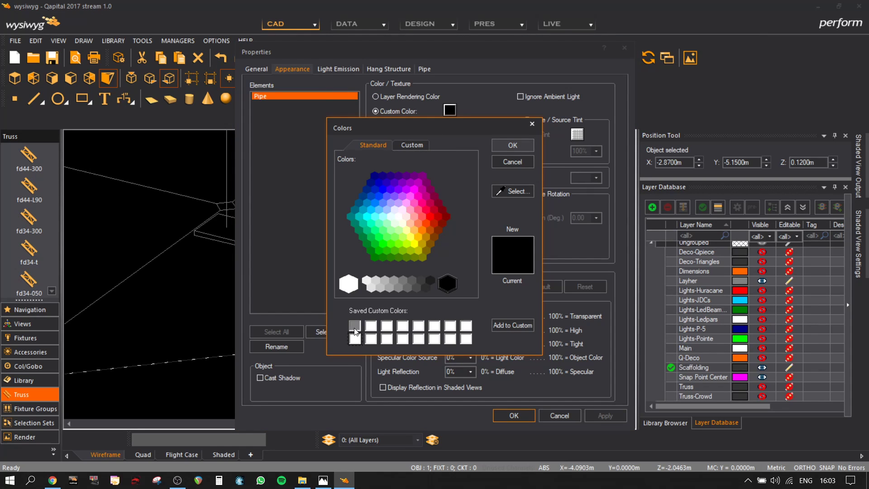
{"action": "left_click", "coordinate": [355, 328]}
{"action": "left_click", "coordinate": [529, 148]}
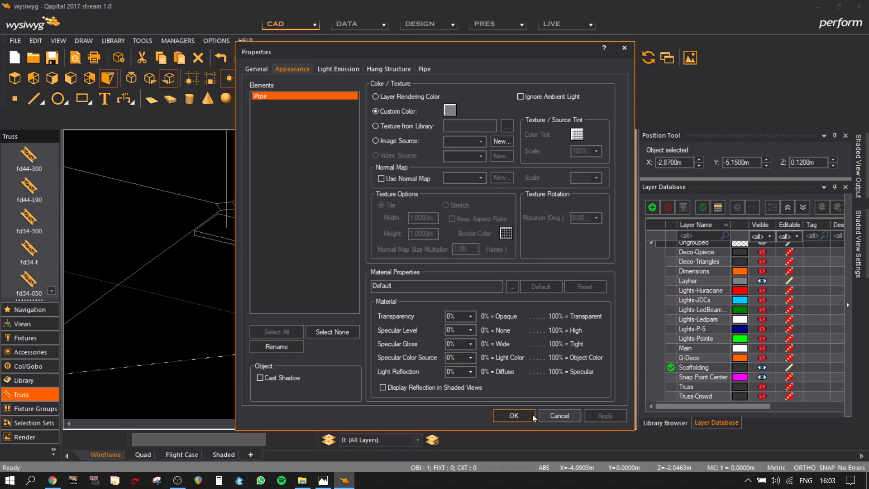
{"action": "left_click", "coordinate": [514, 415]}
Cut the diagonal pipe to the clipboard and undo the cut to keep the original in place.
{"action": "scroll", "coordinate": [340, 359], "scroll_direction": "up", "scroll_amount": 5}
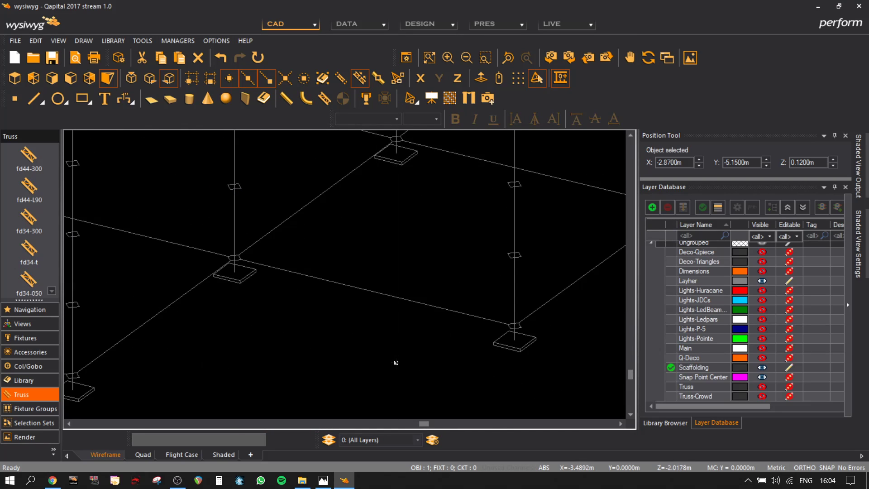
{"action": "left_click", "coordinate": [396, 363]}
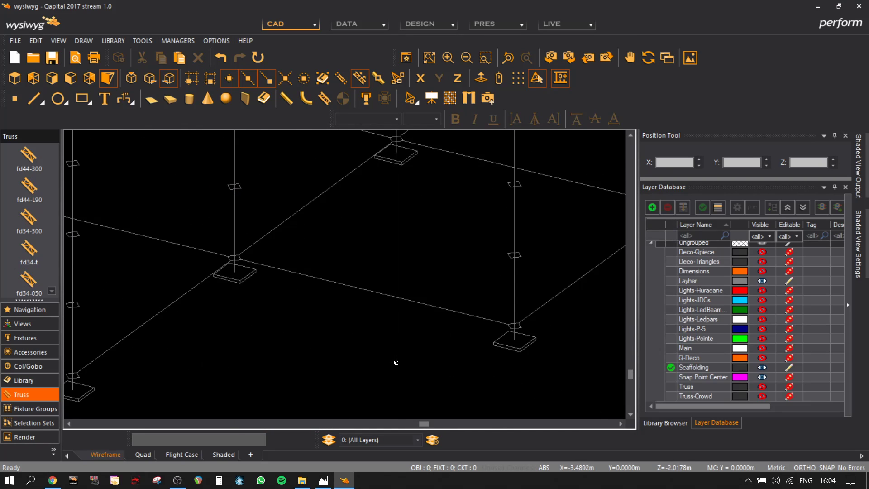
{"action": "left_click", "coordinate": [221, 58]}
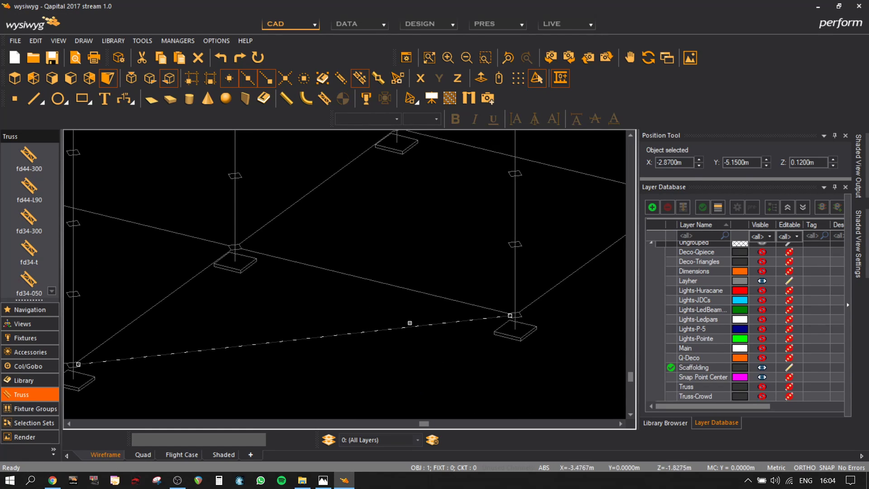
Paste a copy of the diagonal pipe at the upper rosette of the corner standard, directly above the original.
{"action": "scroll", "coordinate": [481, 320], "scroll_direction": "down", "scroll_amount": 3}
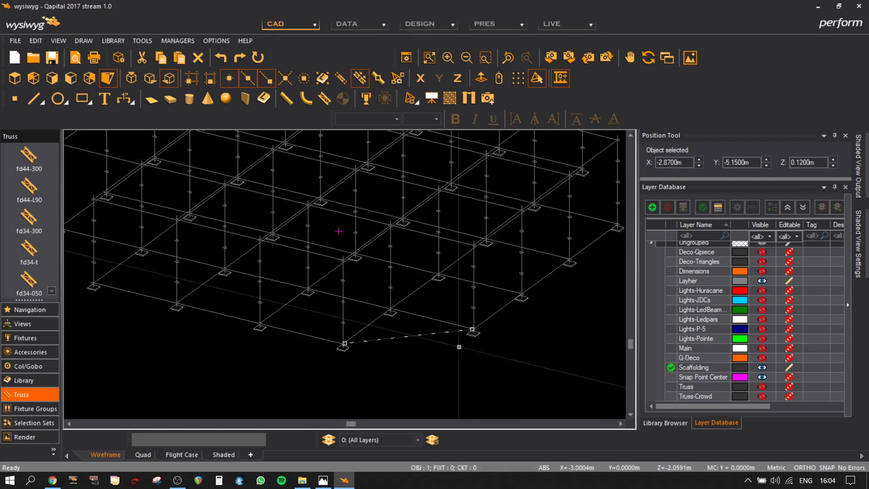
{"action": "key", "text": "ctrl+v"}
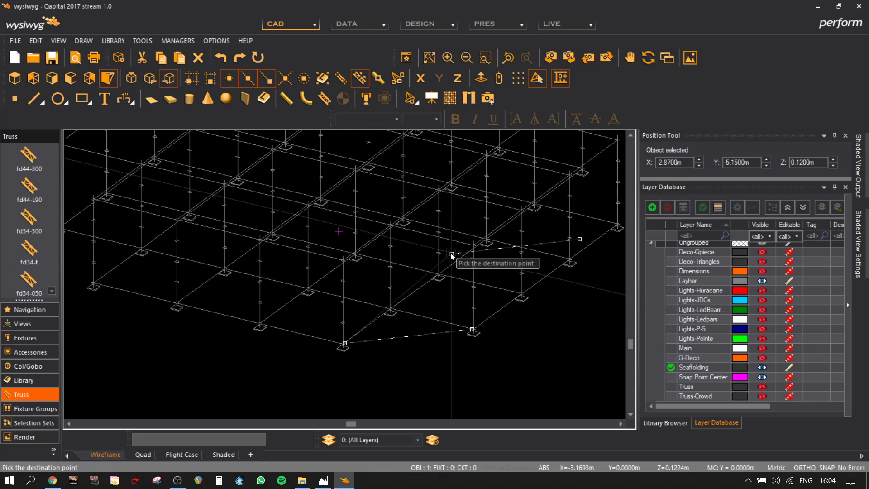
{"action": "scroll", "coordinate": [328, 268], "scroll_direction": "up", "scroll_amount": 5}
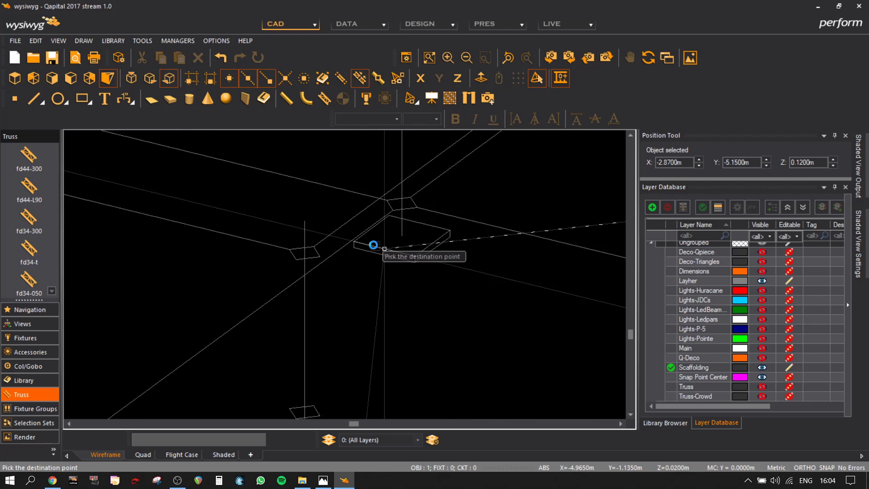
{"action": "left_click", "coordinate": [320, 252]}
{"action": "scroll", "coordinate": [319, 251], "scroll_direction": "down", "scroll_amount": 5}
{"action": "middle_click_drag", "start_coordinate": [530, 402], "coordinate": [476, 279]}
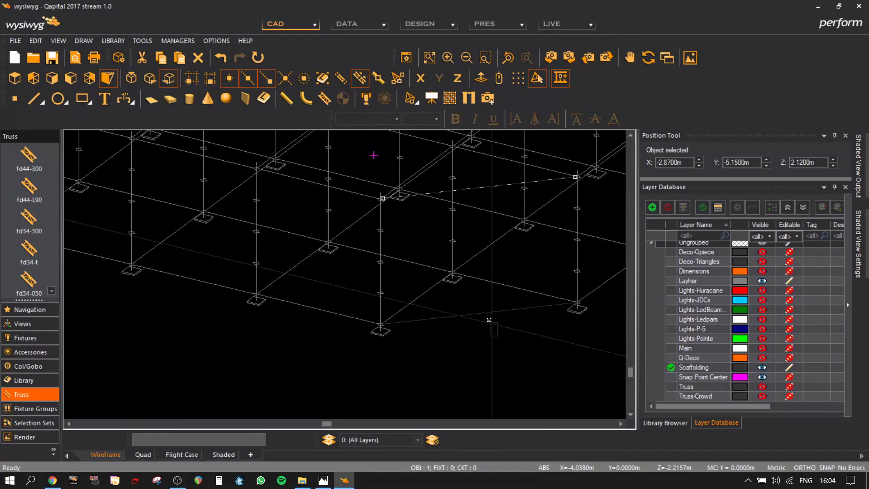
In the top view, polar-array both diagonal pipes around the centre snap point with 4 items over 360 degrees, rotating the objects.
{"action": "left_click", "coordinate": [492, 314], "text": "ctrl"}
{"action": "left_click", "coordinate": [17, 79]}
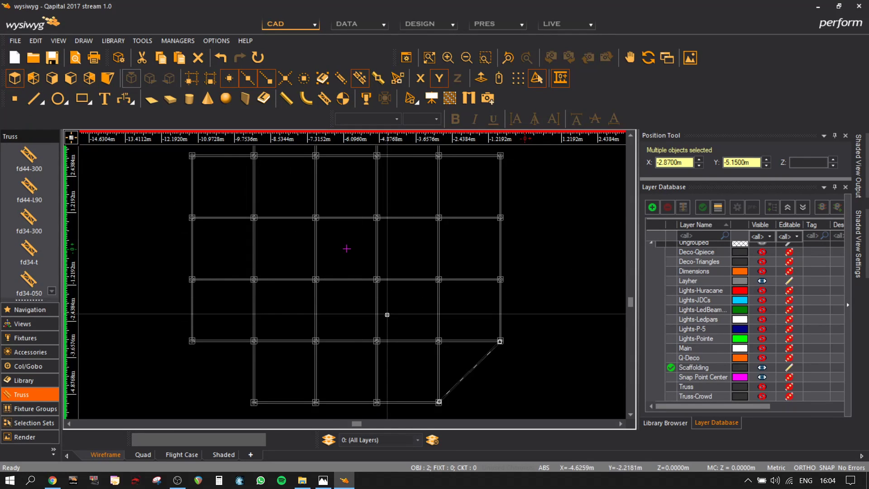
{"action": "scroll", "coordinate": [344, 259], "scroll_direction": "up", "scroll_amount": 3}
{"action": "scroll", "coordinate": [344, 259], "scroll_direction": "down", "scroll_amount": 3}
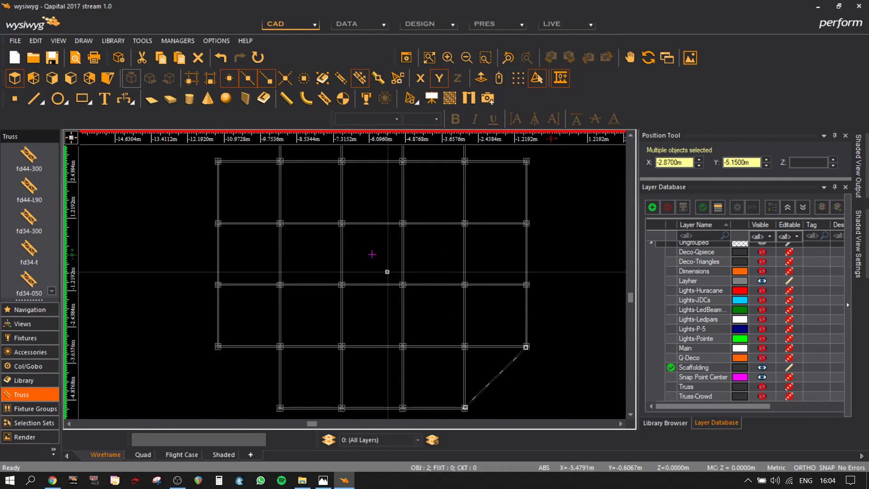
{"action": "right_click", "coordinate": [394, 273]}
{"action": "left_click", "coordinate": [454, 322]}
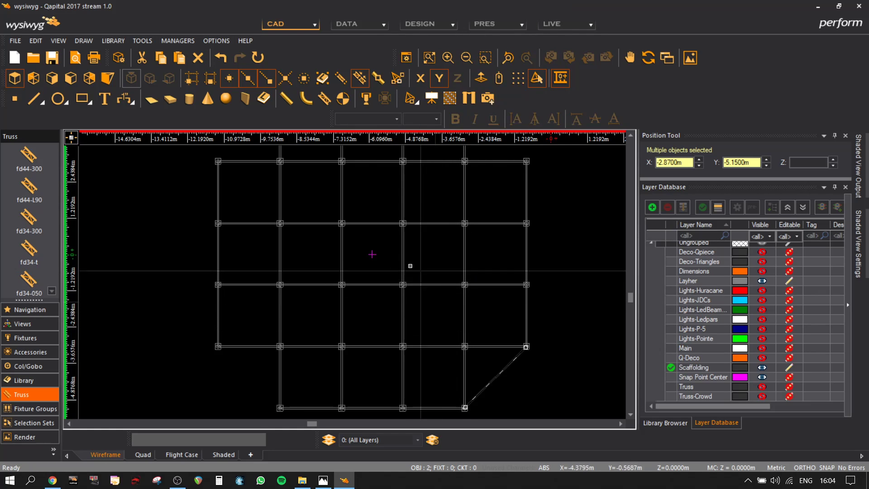
{"action": "right_click", "coordinate": [426, 251]}
{"action": "mouse_move", "coordinate": [476, 231]}
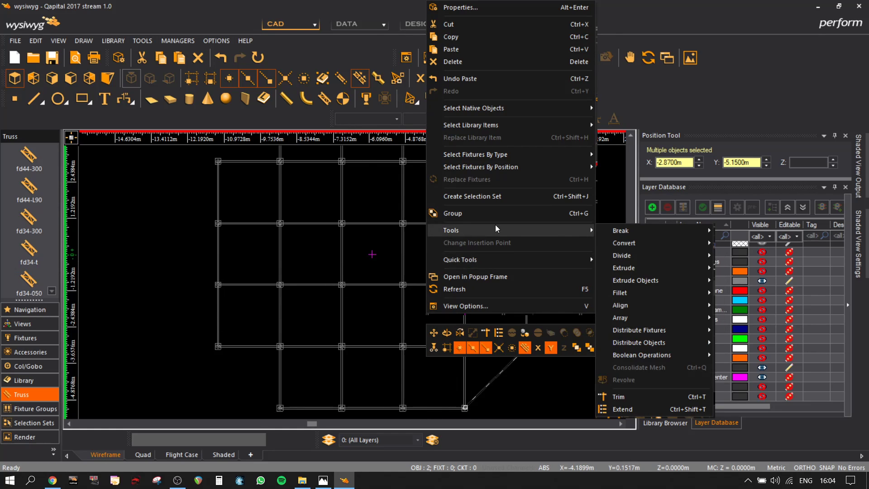
{"action": "mouse_move", "coordinate": [631, 320]}
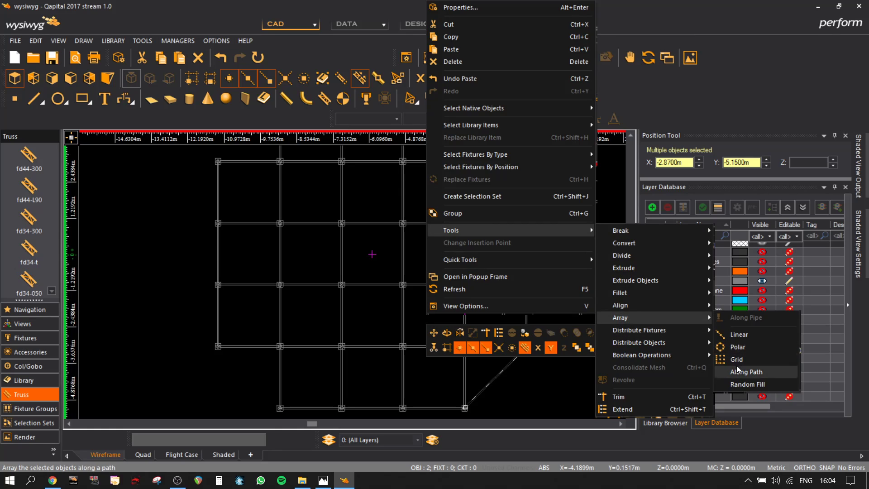
{"action": "left_click", "coordinate": [738, 347]}
{"action": "left_click", "coordinate": [441, 78]}
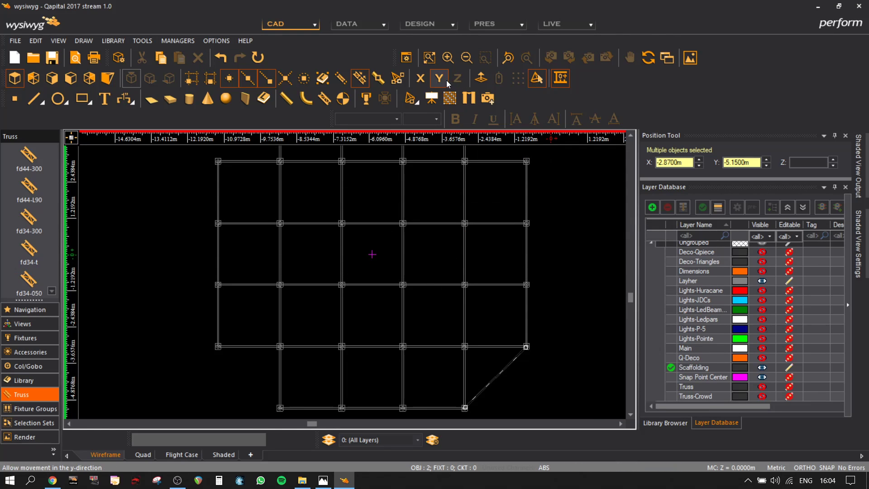
{"action": "left_click", "coordinate": [373, 254]}
{"action": "type", "text": "4"}
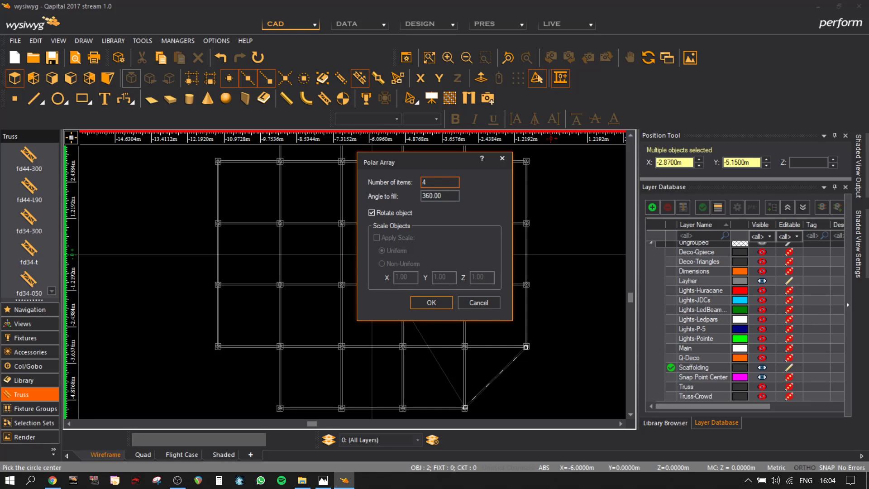
{"action": "key", "text": "Return"}
{"action": "scroll", "coordinate": [219, 287], "scroll_direction": "down", "scroll_amount": 2}
{"action": "scroll", "coordinate": [219, 286], "scroll_direction": "down", "scroll_amount": 1}
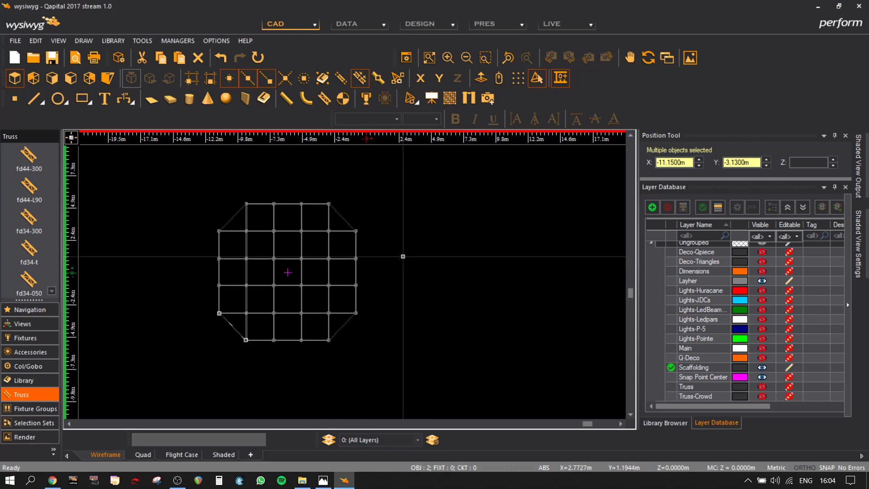
{"action": "left_click", "coordinate": [403, 257]}
Select the entire Layher grid with its diagonal corner pipes in the top view and assign all objects to the Scaffolding layer.
{"action": "scroll", "coordinate": [349, 205], "scroll_direction": "up", "scroll_amount": 2}
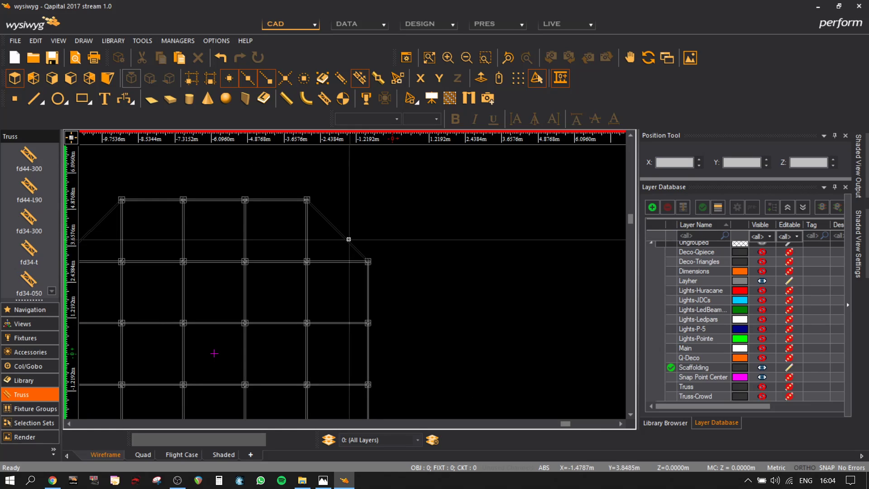
{"action": "scroll", "coordinate": [349, 239], "scroll_direction": "down", "scroll_amount": 2}
{"action": "left_click_drag", "start_coordinate": [456, 399], "coordinate": [178, 170]}
{"action": "right_click", "coordinate": [301, 290]}
{"action": "left_click", "coordinate": [352, 11]}
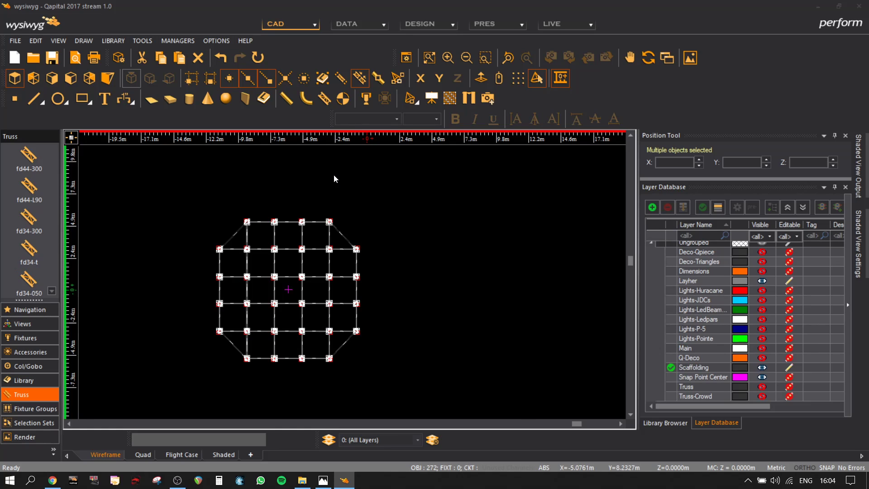
{"action": "key", "text": "alt+Return"}
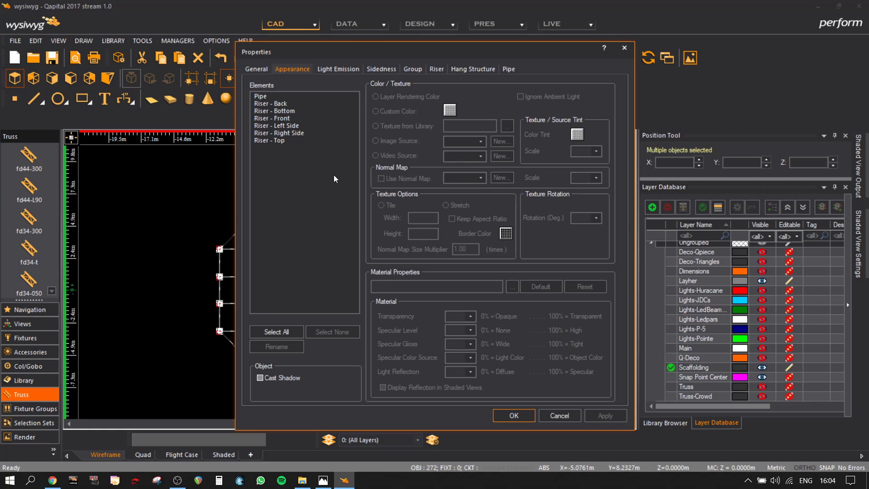
{"action": "left_click", "coordinate": [257, 69]}
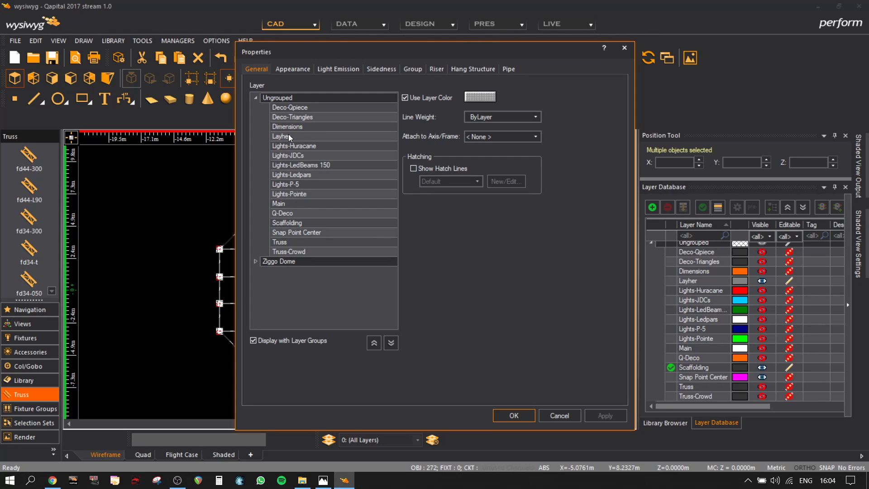
{"action": "left_click", "coordinate": [288, 224]}
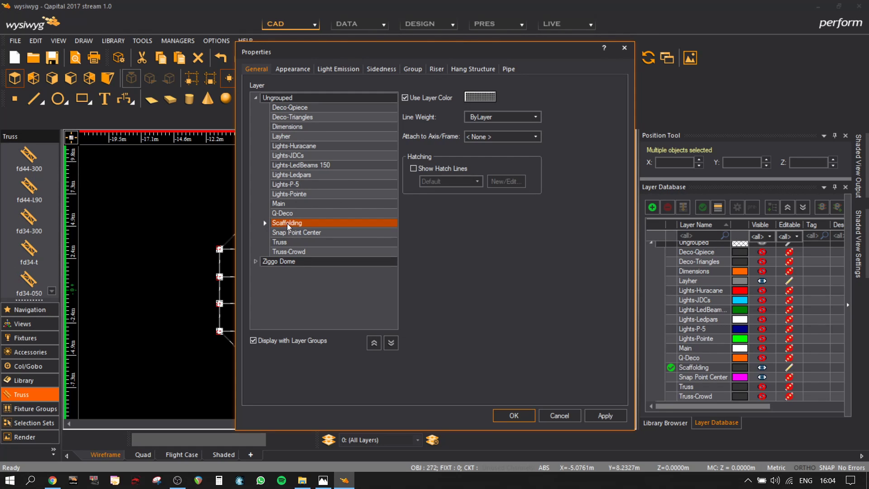
{"action": "left_click", "coordinate": [514, 415]}
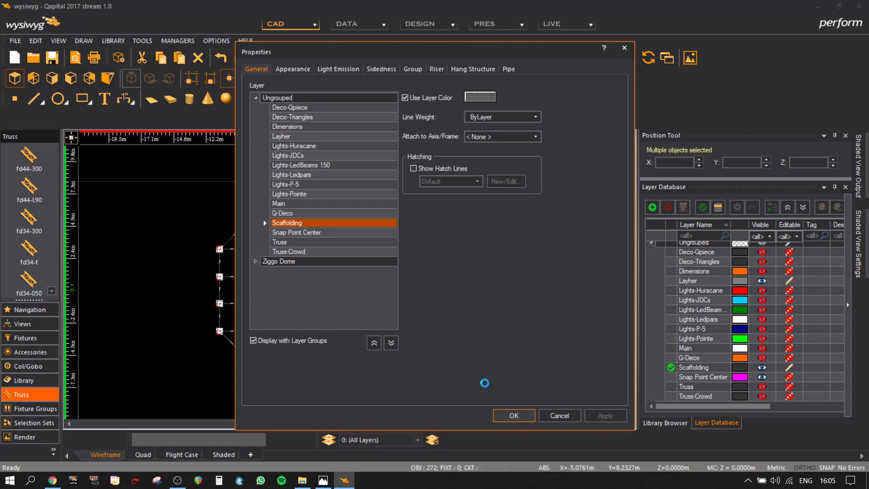
{"action": "left_click", "coordinate": [432, 268]}
Examine the scaffolding grid and its diagonal corner pipes in the isometric view.
{"action": "left_click", "coordinate": [108, 78]}
{"action": "scroll", "coordinate": [407, 220], "scroll_direction": "up", "scroll_amount": 2}
{"action": "scroll", "coordinate": [438, 261], "scroll_direction": "down", "scroll_amount": 2}
{"action": "scroll", "coordinate": [352, 260], "scroll_direction": "up", "scroll_amount": 2}
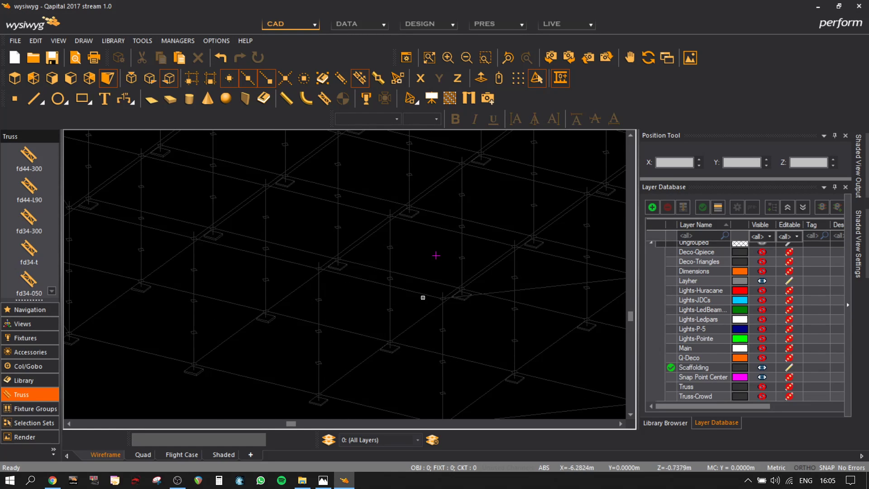
{"action": "scroll", "coordinate": [431, 317], "scroll_direction": "down", "scroll_amount": 3}
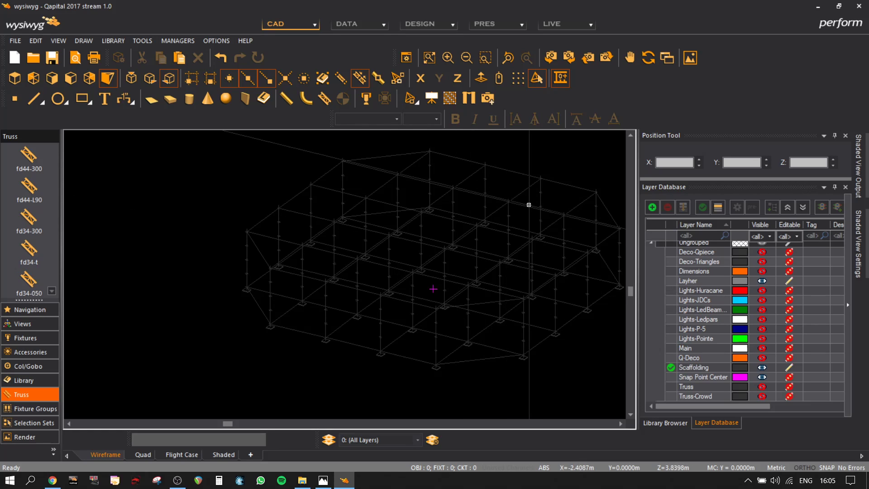
{"action": "middle_click_drag", "start_coordinate": [528, 202], "coordinate": [437, 235]}
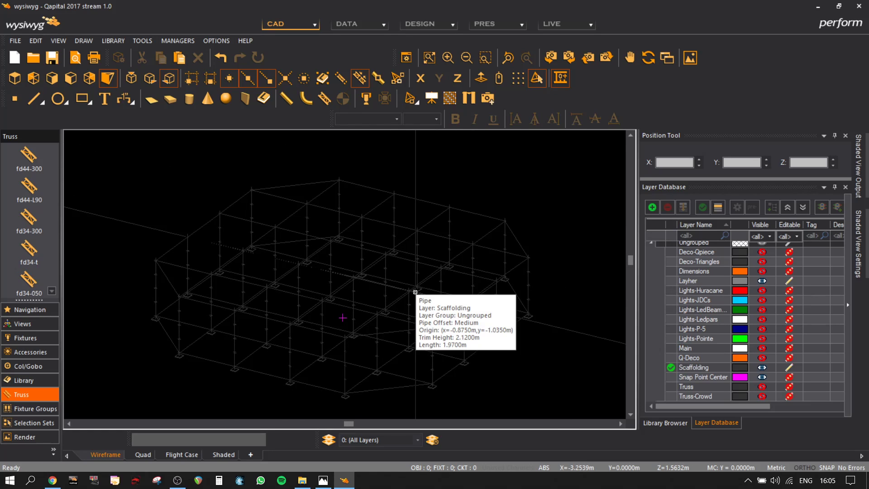
{"action": "scroll", "coordinate": [414, 335], "scroll_direction": "up", "scroll_amount": 3}
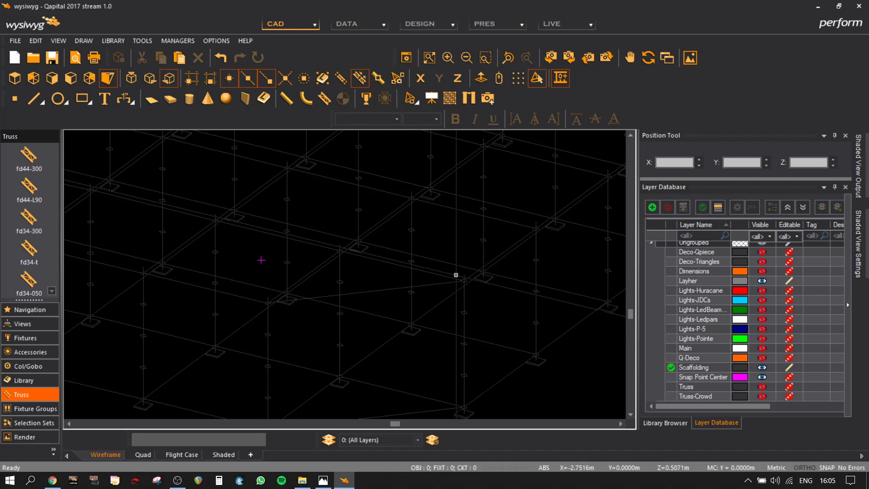
{"action": "scroll", "coordinate": [456, 275], "scroll_direction": "down", "scroll_amount": 3}
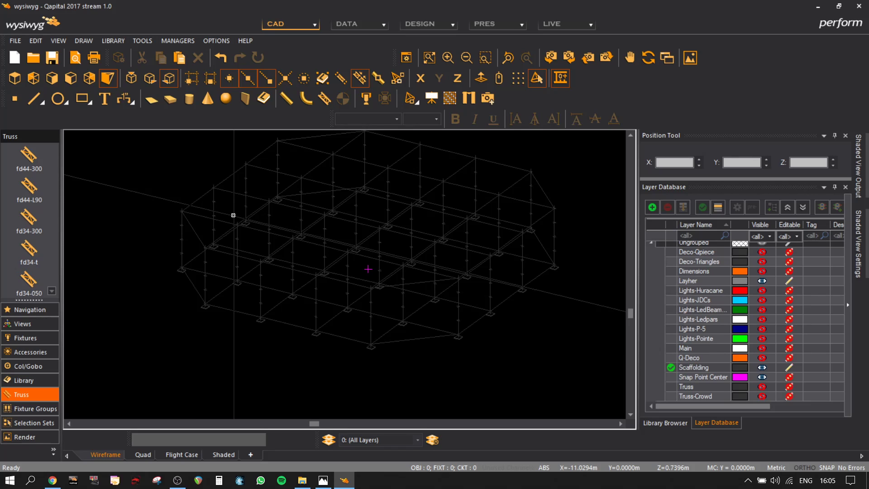
Create a new layer named Deco-Black in the Ungrouped layer group with black as its color.
{"action": "left_click", "coordinate": [653, 207]}
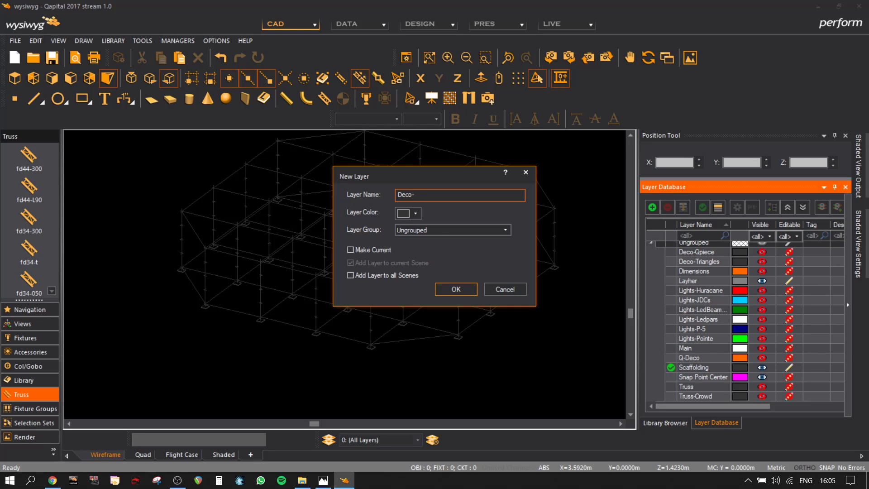
{"action": "left_click", "coordinate": [414, 214]}
{"action": "left_click", "coordinate": [402, 227]}
{"action": "left_click", "coordinate": [456, 288]}
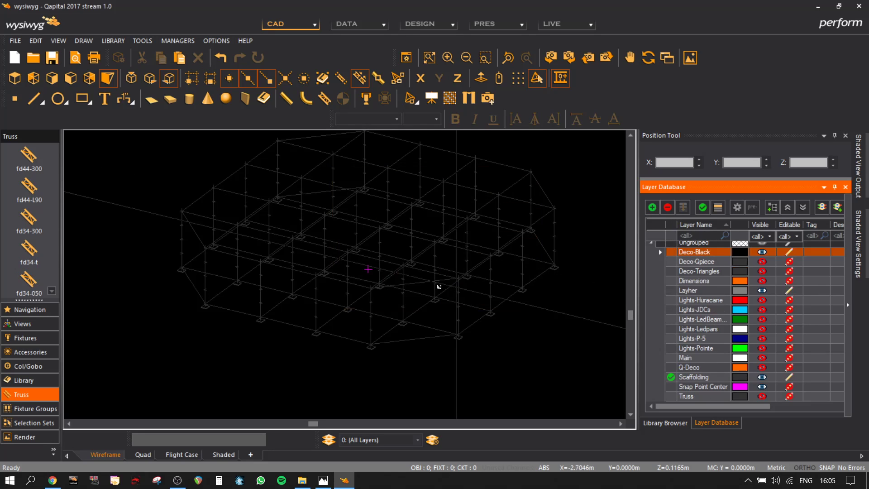
Examine the front corner standards, rosettes and base plates up close where the side cladding will attach.
{"action": "scroll", "coordinate": [174, 237], "scroll_direction": "up", "scroll_amount": 5}
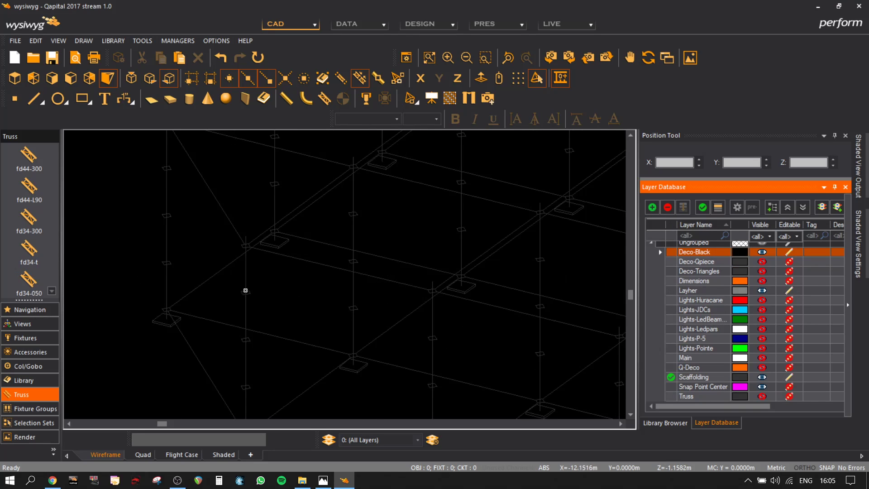
{"action": "scroll", "coordinate": [269, 289], "scroll_direction": "down", "scroll_amount": 4}
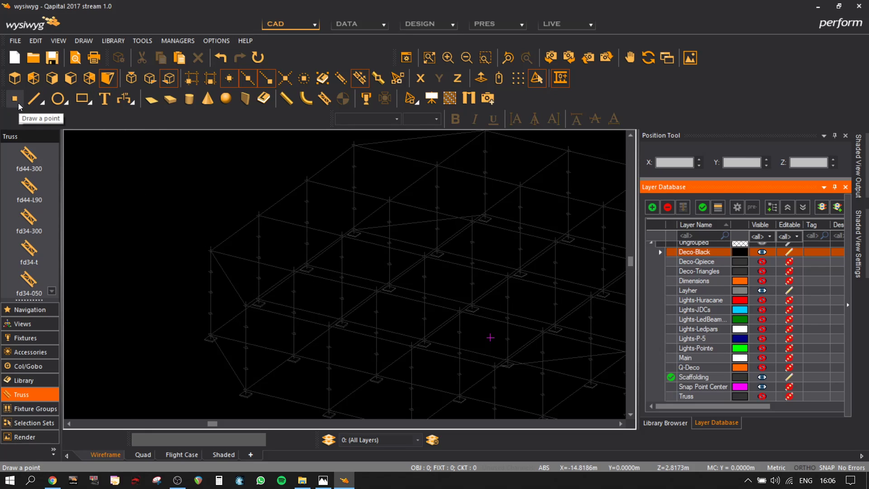
{"action": "scroll", "coordinate": [251, 304], "scroll_direction": "up", "scroll_amount": 5}
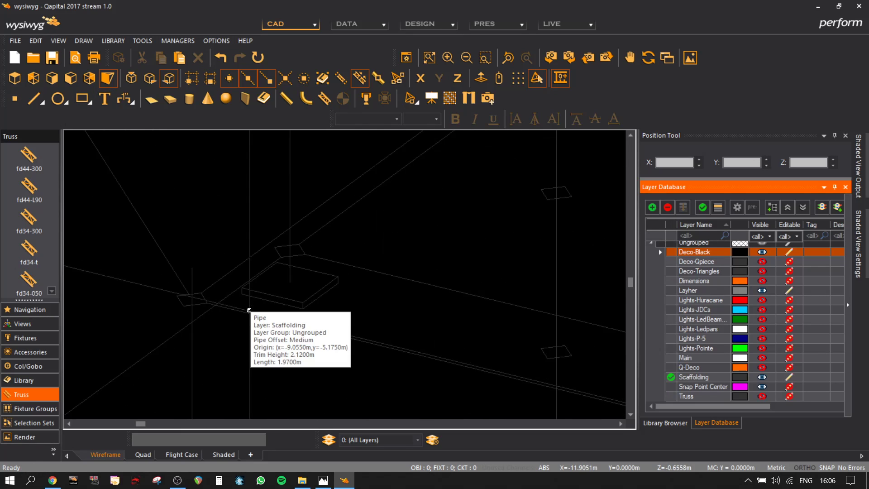
{"action": "scroll", "coordinate": [193, 339], "scroll_direction": "up", "scroll_amount": 2}
{"action": "middle_click_drag", "start_coordinate": [194, 339], "coordinate": [269, 297]}
{"action": "scroll", "coordinate": [328, 330], "scroll_direction": "down", "scroll_amount": 4}
{"action": "scroll", "coordinate": [330, 330], "scroll_direction": "down", "scroll_amount": 1}
{"action": "scroll", "coordinate": [269, 297], "scroll_direction": "down", "scroll_amount": 2}
{"action": "scroll", "coordinate": [242, 348], "scroll_direction": "up", "scroll_amount": 2}
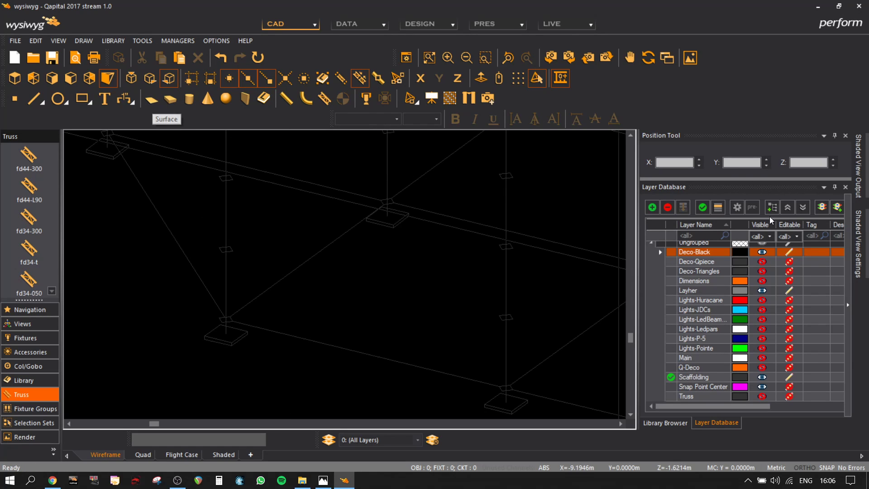
Make Deco-Black the current layer and start a surface at the front-left corner's lower pipe end, running vertically up to the upper pipe level.
{"action": "left_click", "coordinate": [703, 207]}
{"action": "left_click", "coordinate": [152, 99]}
{"action": "scroll", "coordinate": [226, 320], "scroll_direction": "up", "scroll_amount": 5}
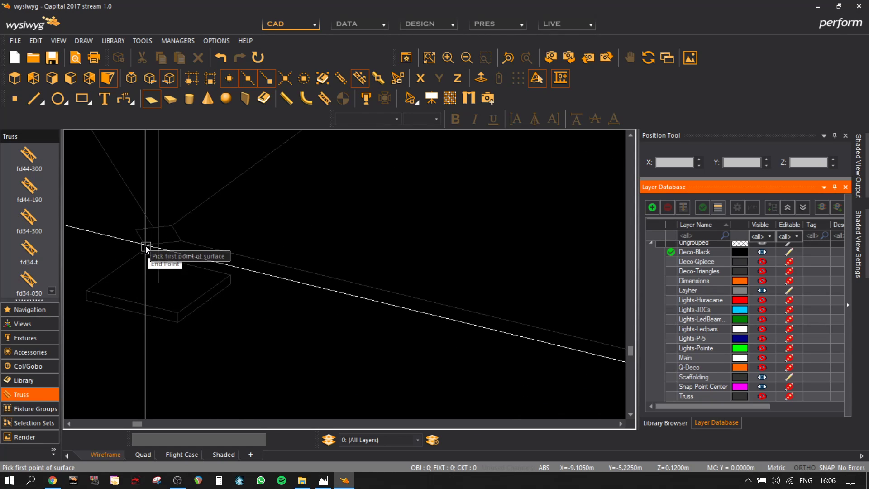
{"action": "left_click", "coordinate": [146, 247]}
{"action": "scroll", "coordinate": [170, 326], "scroll_direction": "down", "scroll_amount": 5}
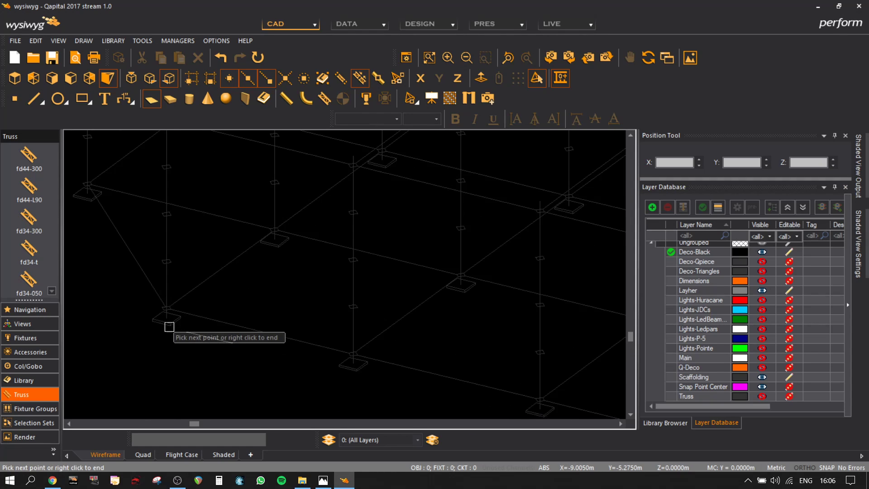
{"action": "middle_click_drag", "start_coordinate": [168, 165], "coordinate": [179, 341]}
{"action": "scroll", "coordinate": [172, 316], "scroll_direction": "up", "scroll_amount": 3}
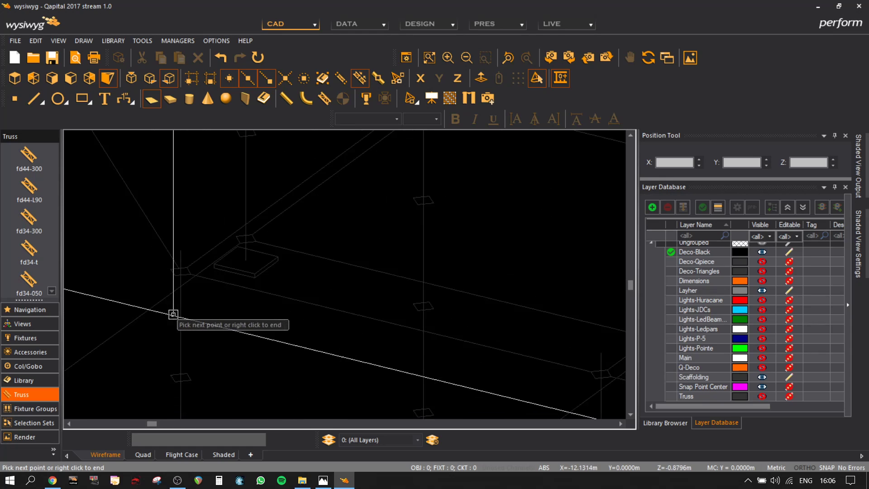
{"action": "left_click", "coordinate": [464, 76]}
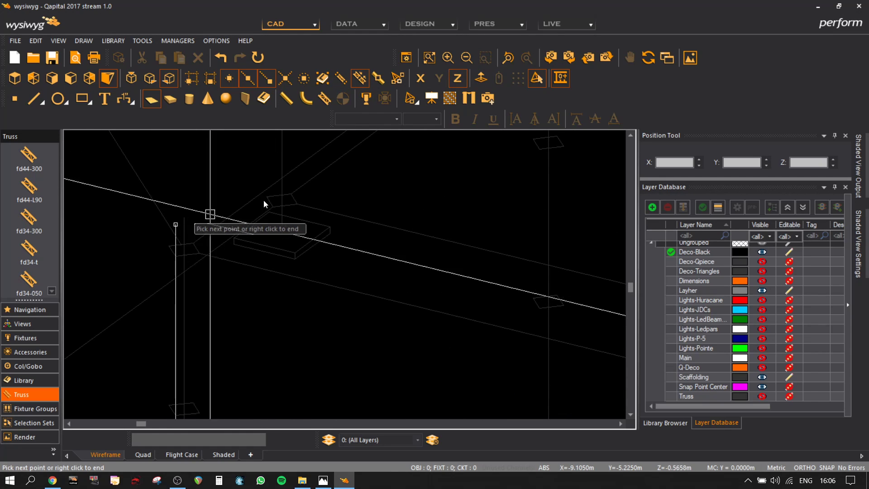
Complete the rectangular surface along the front side, picking the upper and lower pipe ends at the front-right corner with X movement allowed.
{"action": "left_click", "coordinate": [420, 78]}
{"action": "scroll", "coordinate": [408, 309], "scroll_direction": "down", "scroll_amount": 2}
{"action": "middle_click_drag", "start_coordinate": [454, 335], "coordinate": [411, 240]}
{"action": "middle_click_drag", "start_coordinate": [542, 305], "coordinate": [380, 235]}
{"action": "scroll", "coordinate": [454, 235], "scroll_direction": "up", "scroll_amount": 3}
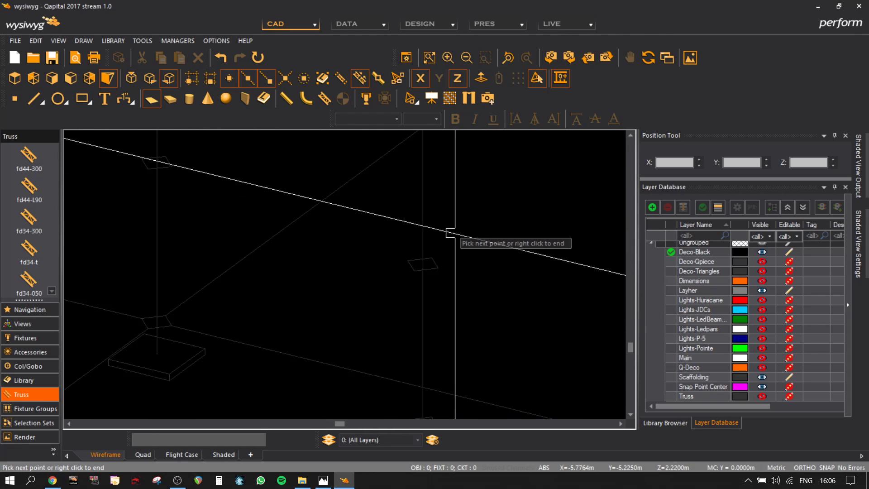
{"action": "left_click", "coordinate": [417, 271]}
{"action": "scroll", "coordinate": [453, 290], "scroll_direction": "down", "scroll_amount": 3}
{"action": "middle_click_drag", "start_coordinate": [457, 362], "coordinate": [456, 188]}
{"action": "scroll", "coordinate": [444, 356], "scroll_direction": "up", "scroll_amount": 3}
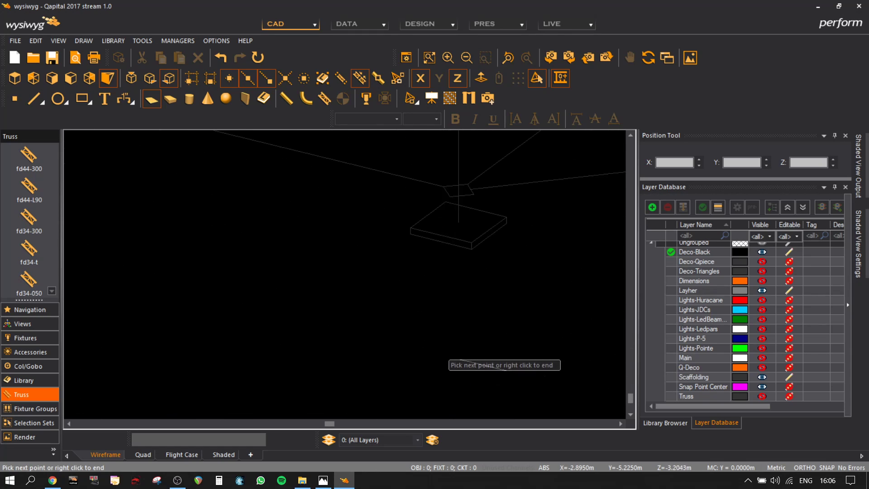
{"action": "left_click", "coordinate": [452, 197]}
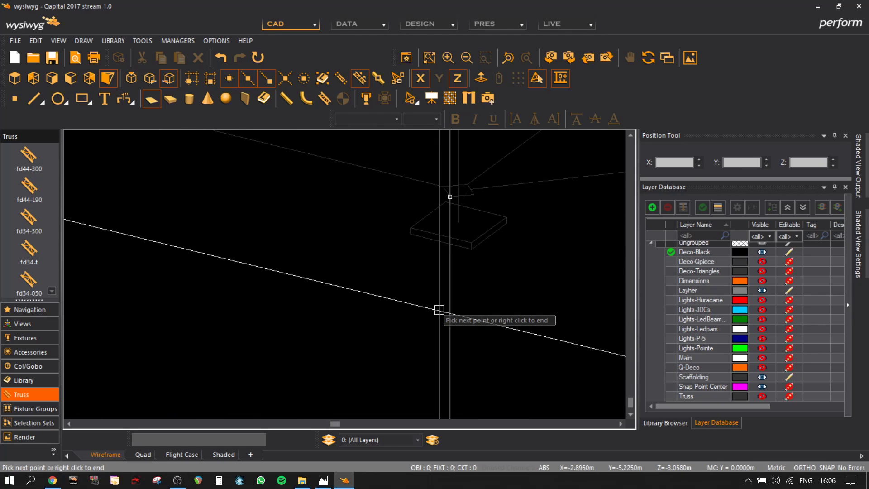
{"action": "right_click", "coordinate": [440, 311]}
{"action": "scroll", "coordinate": [438, 319], "scroll_direction": "down", "scroll_amount": 5}
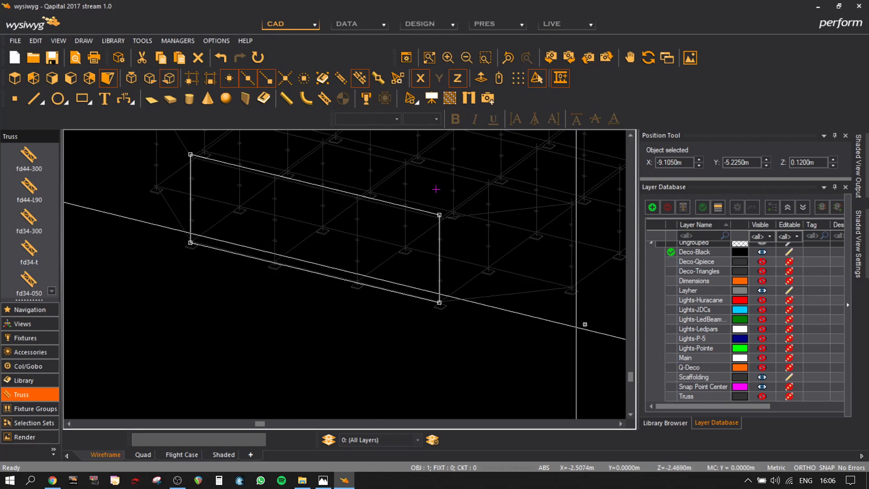
{"action": "scroll", "coordinate": [484, 288], "scroll_direction": "up", "scroll_amount": 1}
{"action": "scroll", "coordinate": [479, 295], "scroll_direction": "down", "scroll_amount": 1}
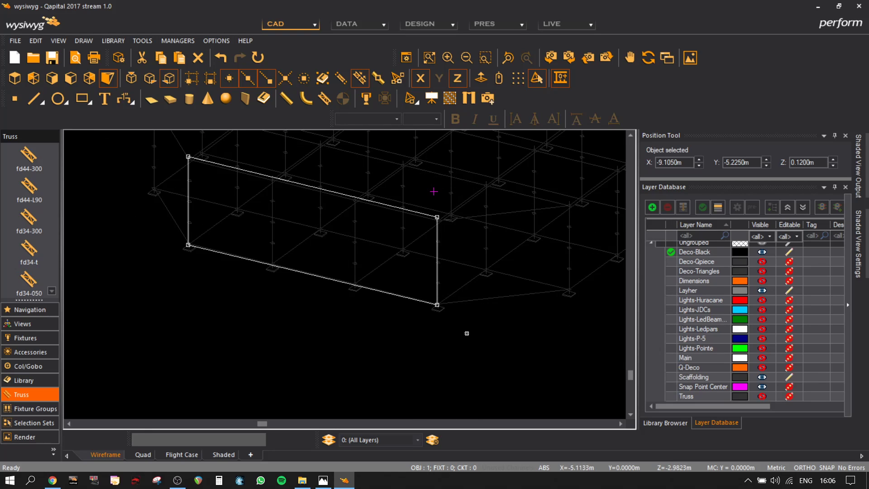
In the top view, polar-array the front surface around the centre snap point with 4 items over 360 degrees, rotating the object.
{"action": "left_click", "coordinate": [12, 82]}
{"action": "scroll", "coordinate": [294, 374], "scroll_direction": "up", "scroll_amount": 2}
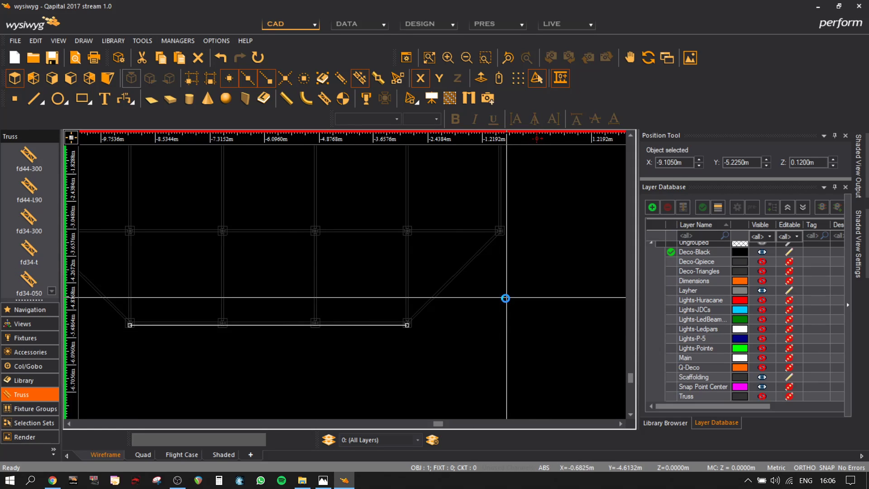
{"action": "right_click", "coordinate": [506, 299]}
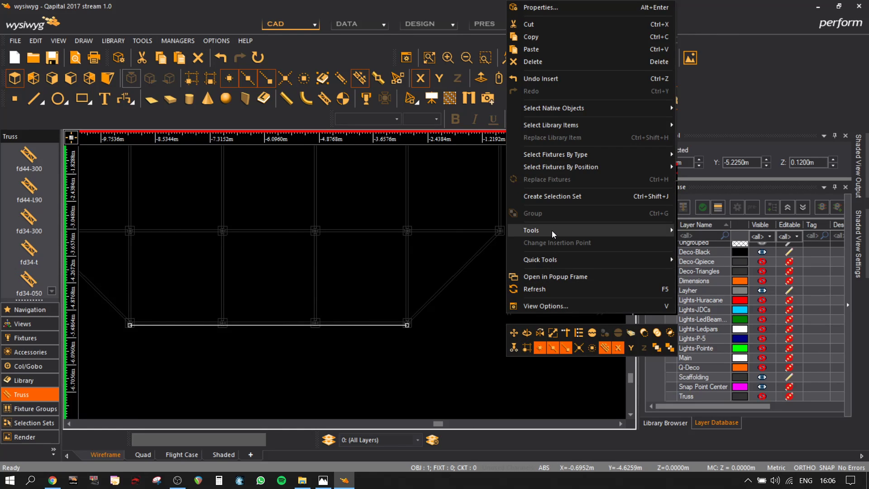
{"action": "mouse_move", "coordinate": [561, 233]}
{"action": "mouse_move", "coordinate": [700, 317]}
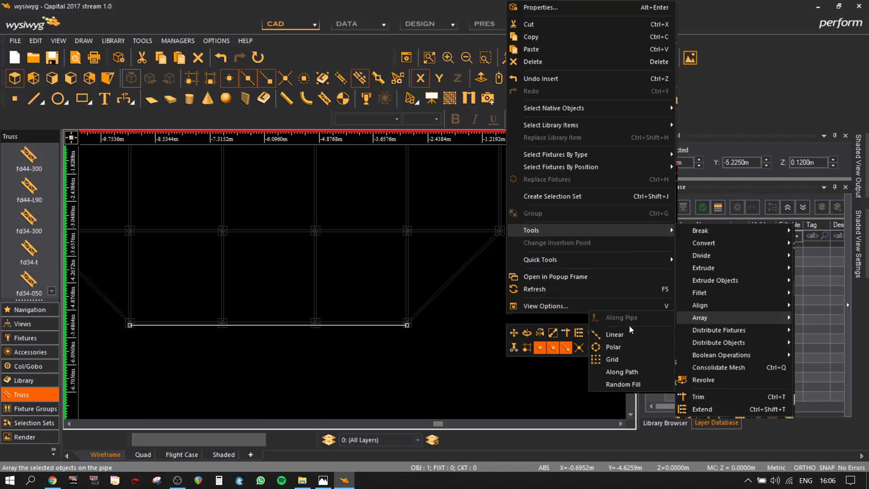
{"action": "left_click", "coordinate": [611, 347]}
{"action": "middle_click_drag", "start_coordinate": [284, 206], "coordinate": [423, 325]}
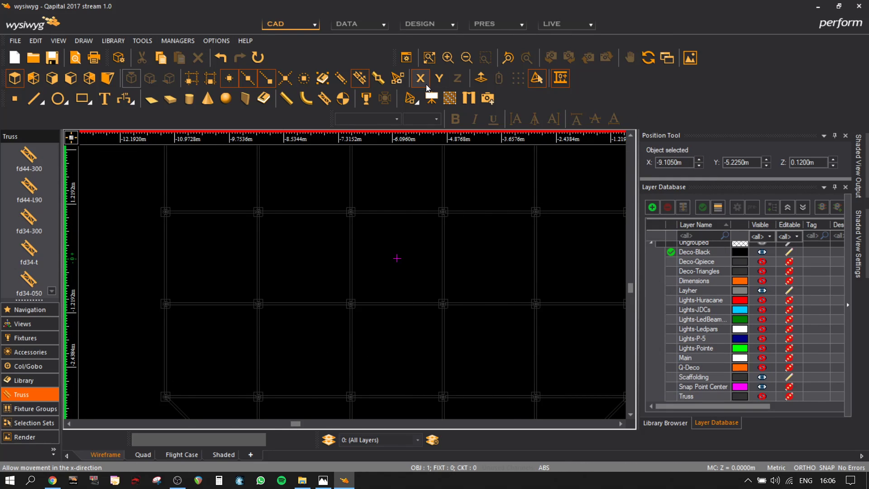
{"action": "left_click", "coordinate": [398, 258]}
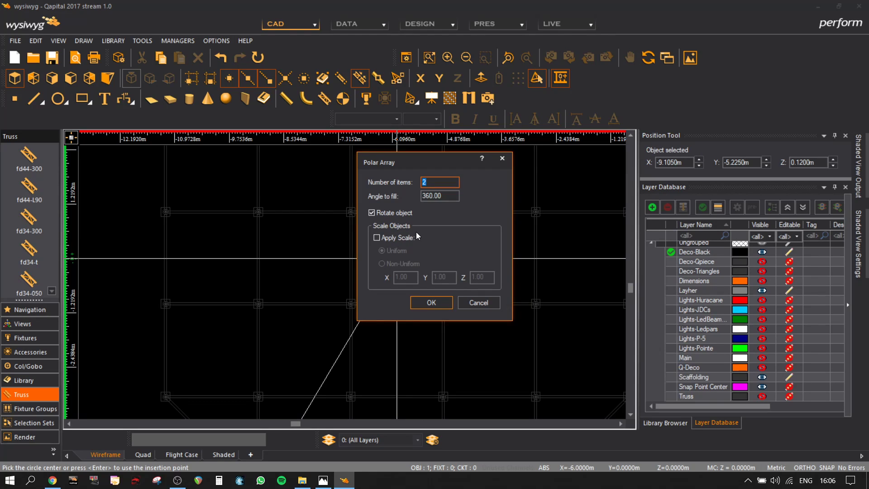
{"action": "key", "text": "Return"}
{"action": "scroll", "coordinate": [376, 280], "scroll_direction": "down", "scroll_amount": 3}
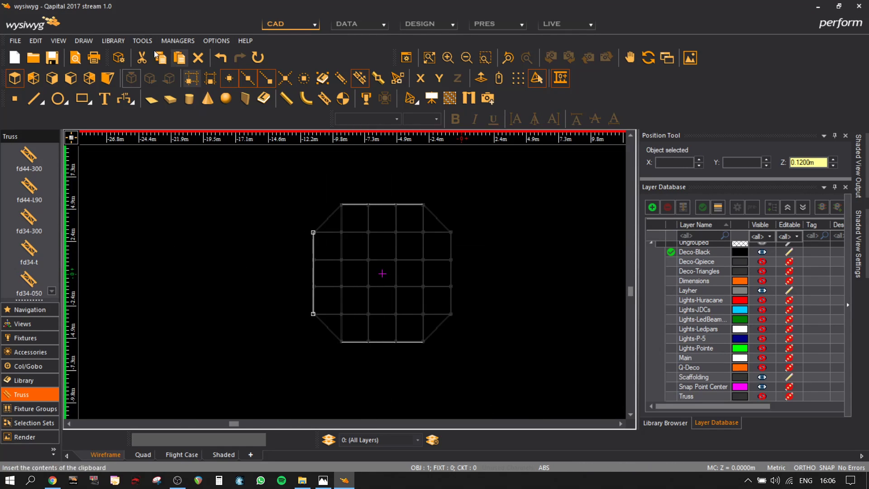
In the isometric view, start a surface across the front-right cut corner, spanning the upper corners of the front and right side surfaces.
{"action": "left_click", "coordinate": [108, 78]}
{"action": "scroll", "coordinate": [411, 274], "scroll_direction": "down", "scroll_amount": 2}
{"action": "middle_click_drag", "start_coordinate": [412, 267], "coordinate": [321, 322]}
{"action": "scroll", "coordinate": [324, 322], "scroll_direction": "up", "scroll_amount": 2}
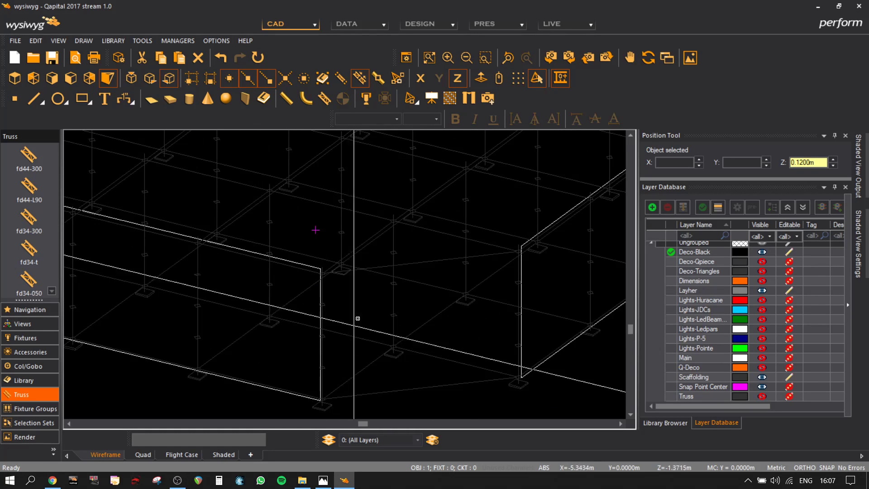
{"action": "left_click", "coordinate": [151, 99]}
{"action": "scroll", "coordinate": [317, 267], "scroll_direction": "up", "scroll_amount": 4}
{"action": "left_click", "coordinate": [315, 255]}
{"action": "scroll", "coordinate": [501, 310], "scroll_direction": "down", "scroll_amount": 2}
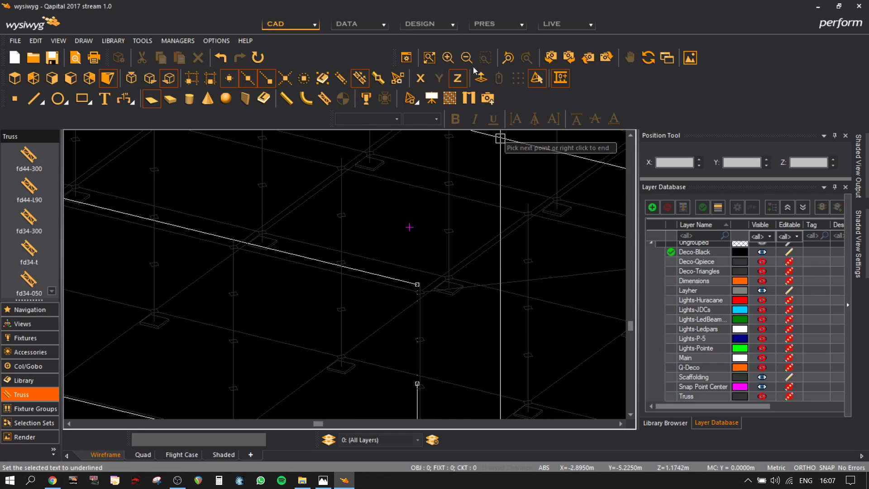
{"action": "middle_click_drag", "start_coordinate": [483, 291], "coordinate": [227, 235]}
{"action": "left_click", "coordinate": [462, 195]}
Pick the lower ends of the front and right side surfaces at the front-right cut corner and finish the corner surface.
{"action": "scroll", "coordinate": [521, 390], "scroll_direction": "down", "scroll_amount": 3}
{"action": "scroll", "coordinate": [429, 344], "scroll_direction": "up", "scroll_amount": 6}
{"action": "middle_click_drag", "start_coordinate": [464, 370], "coordinate": [324, 238]}
{"action": "scroll", "coordinate": [324, 238], "scroll_direction": "down", "scroll_amount": 3}
{"action": "middle_click_drag", "start_coordinate": [521, 361], "coordinate": [442, 306]}
{"action": "scroll", "coordinate": [527, 349], "scroll_direction": "up", "scroll_amount": 5}
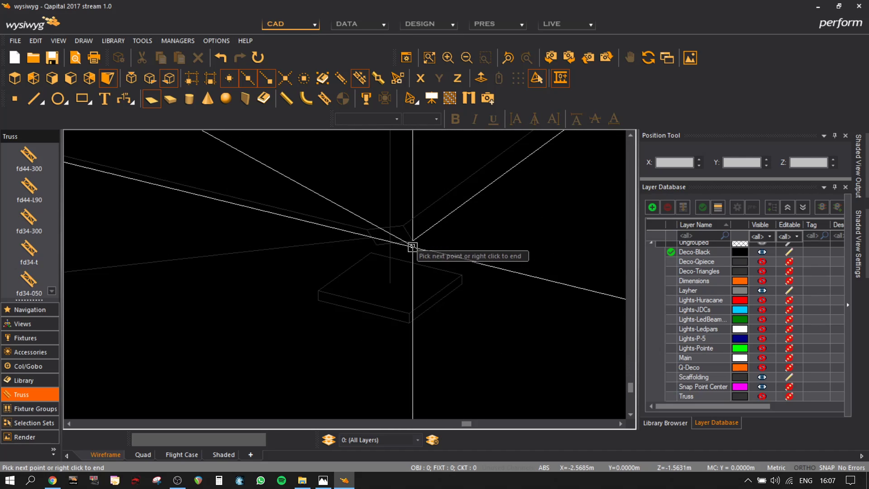
{"action": "left_click", "coordinate": [415, 244]}
{"action": "scroll", "coordinate": [157, 351], "scroll_direction": "down", "scroll_amount": 4}
{"action": "middle_click_drag", "start_coordinate": [91, 352], "coordinate": [508, 313]}
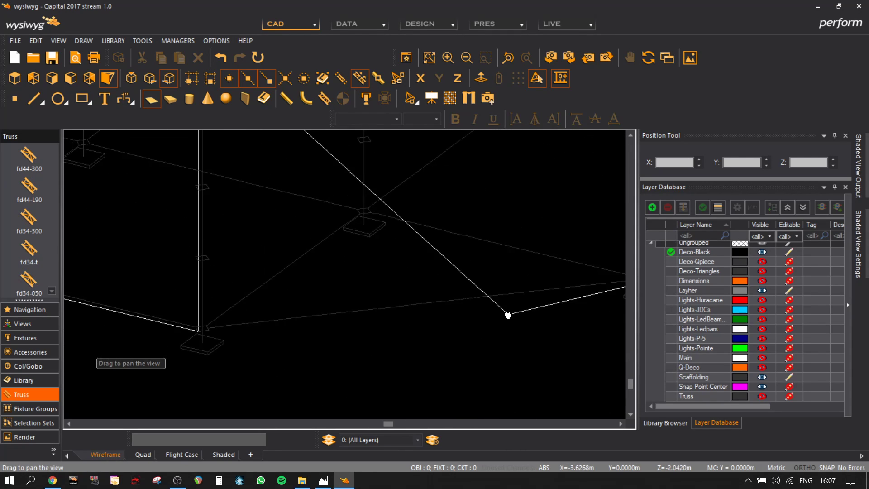
{"action": "scroll", "coordinate": [199, 335], "scroll_direction": "up", "scroll_amount": 5}
{"action": "left_click", "coordinate": [198, 321]}
{"action": "scroll", "coordinate": [319, 404], "scroll_direction": "down", "scroll_amount": 8}
{"action": "left_click", "coordinate": [320, 406]}
{"action": "right_click", "coordinate": [320, 406]}
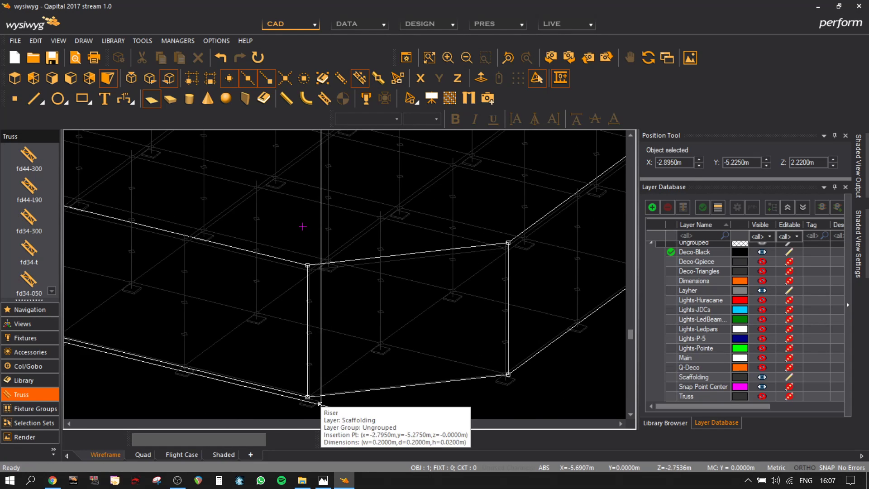
In the top view, polar-array the cut-corner surface around the centre snap point over 360 degrees, rotating it to cover all four corners.
{"action": "scroll", "coordinate": [312, 398], "scroll_direction": "down", "scroll_amount": 5}
{"action": "left_click", "coordinate": [15, 78]}
{"action": "scroll", "coordinate": [465, 363], "scroll_direction": "up", "scroll_amount": 8}
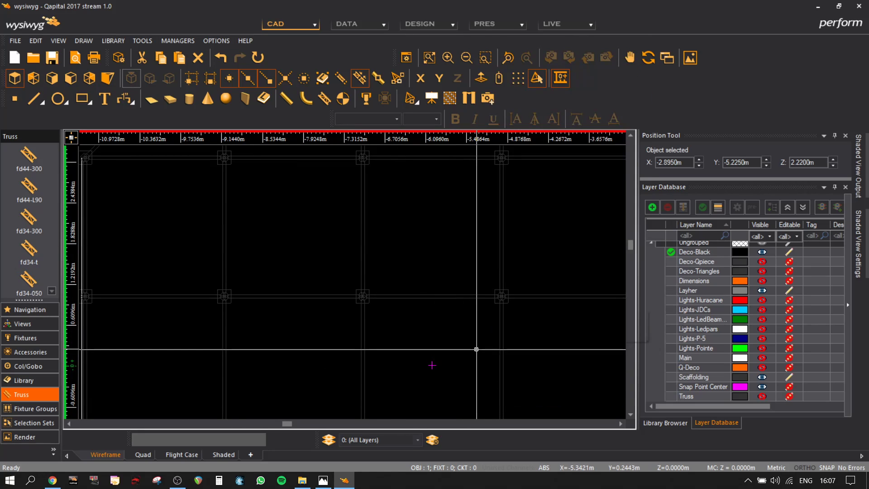
{"action": "right_click", "coordinate": [476, 349]}
{"action": "mouse_move", "coordinate": [521, 271]}
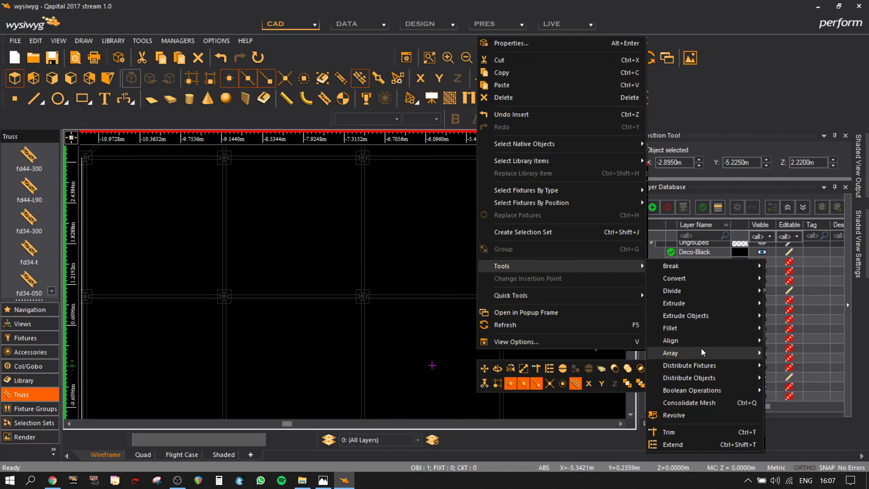
{"action": "mouse_move", "coordinate": [697, 353]}
{"action": "left_click", "coordinate": [788, 382]}
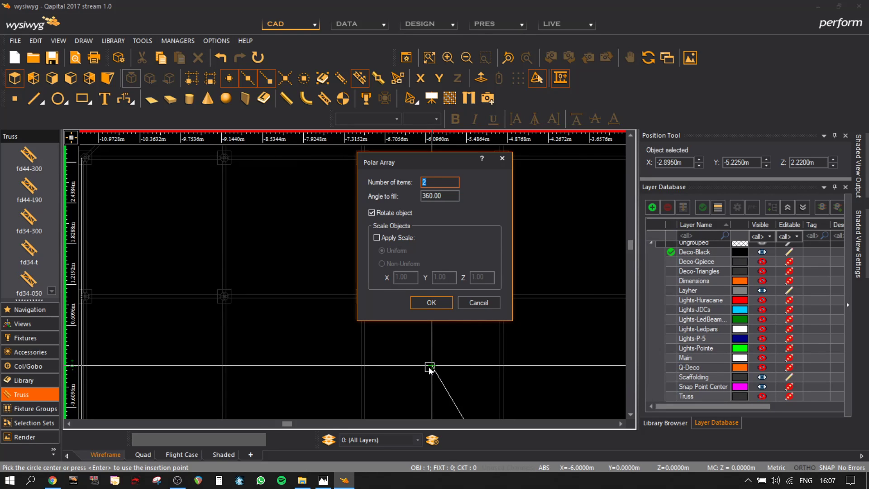
{"action": "key", "text": "Return"}
{"action": "scroll", "coordinate": [431, 366], "scroll_direction": "down", "scroll_amount": 5}
{"action": "scroll", "coordinate": [368, 294], "scroll_direction": "up", "scroll_amount": 1}
{"action": "left_click", "coordinate": [108, 78]}
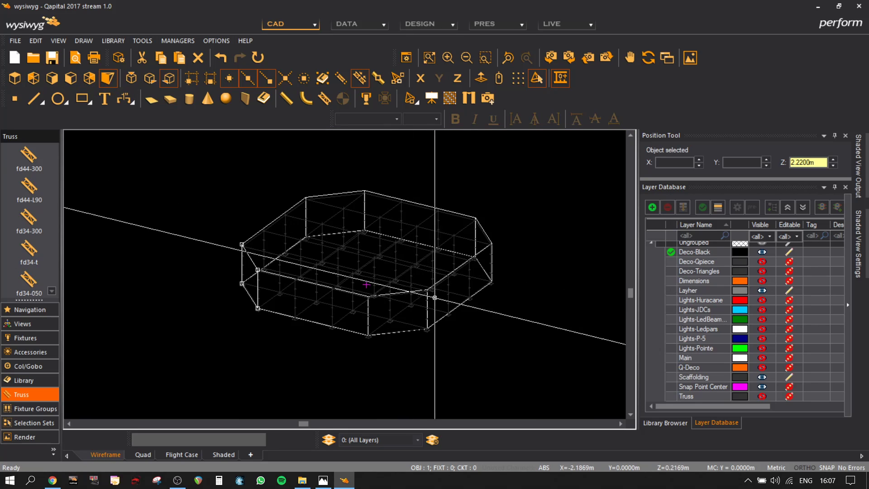
Limit the isometric wireframe display to the current layer only and clear the selection.
{"action": "left_click", "coordinate": [410, 436]}
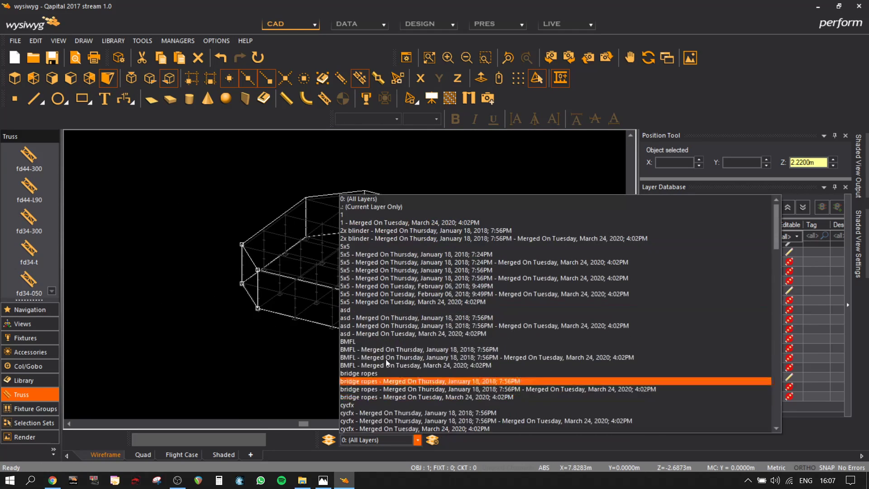
{"action": "left_click", "coordinate": [377, 209]}
{"action": "middle_click_drag", "start_coordinate": [325, 219], "coordinate": [317, 248]}
{"action": "left_click", "coordinate": [300, 166]}
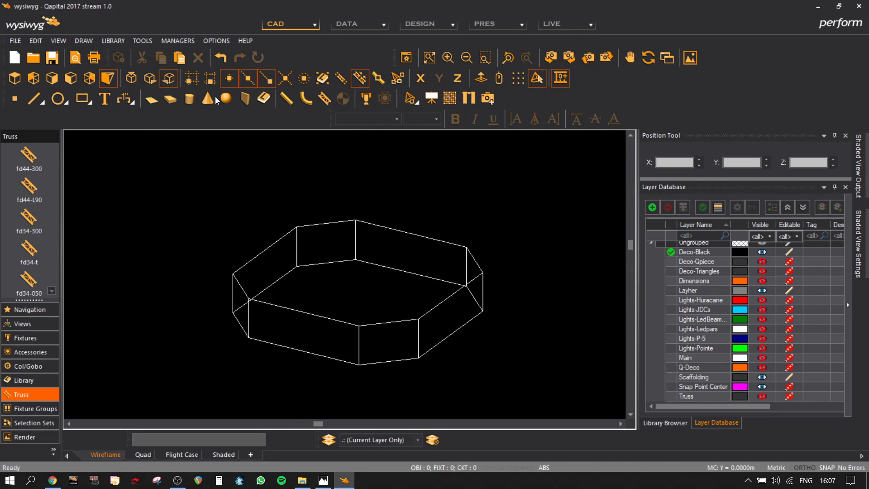
Start a top surface at the ring's back-left upper corner, tracing the upper corners along the back to the right side.
{"action": "left_click", "coordinate": [149, 102]}
{"action": "scroll", "coordinate": [300, 250], "scroll_direction": "up", "scroll_amount": 2}
{"action": "left_click", "coordinate": [291, 202]}
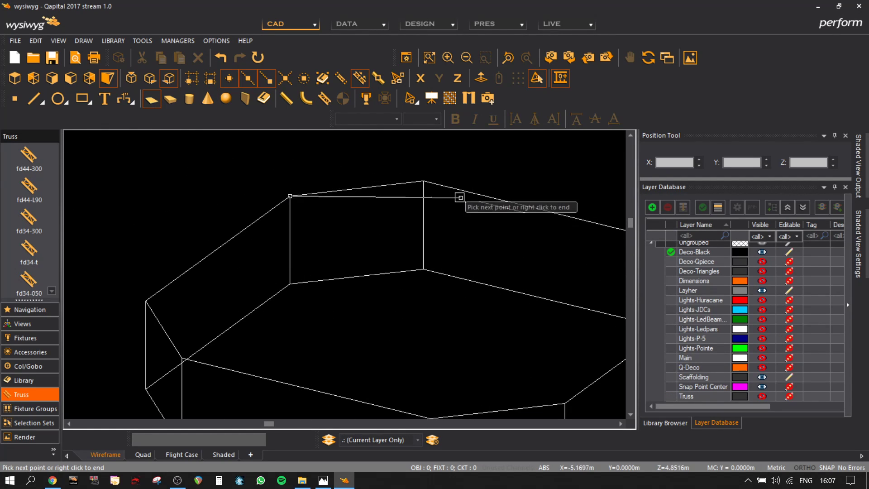
{"action": "left_click", "coordinate": [427, 185]}
{"action": "middle_click_drag", "start_coordinate": [505, 254], "coordinate": [355, 251]}
{"action": "left_click", "coordinate": [526, 242]}
{"action": "left_click", "coordinate": [558, 302]}
Pick the remaining upper corners along the right, front and left sides, finish the top surface and deselect it.
{"action": "middle_click_drag", "start_coordinate": [387, 356], "coordinate": [406, 270]}
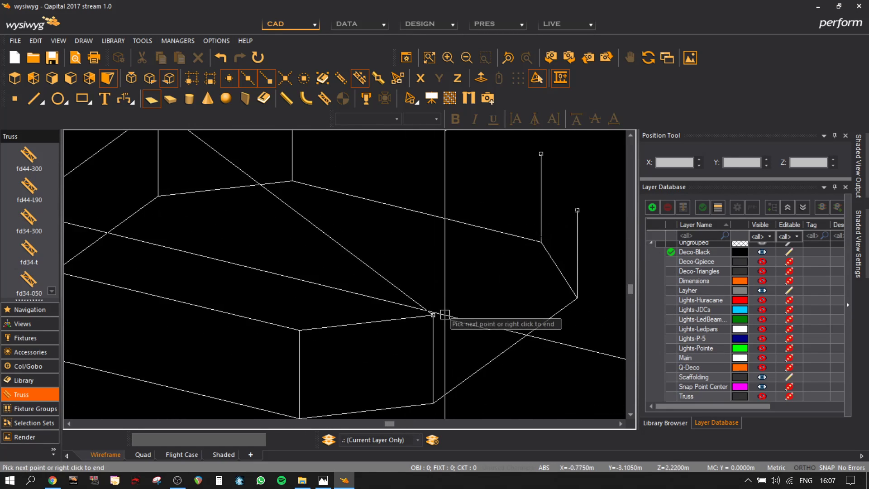
{"action": "left_click", "coordinate": [434, 317]}
{"action": "left_click", "coordinate": [306, 335]}
{"action": "middle_click_drag", "start_coordinate": [192, 256], "coordinate": [476, 371]}
{"action": "left_click", "coordinate": [337, 391]}
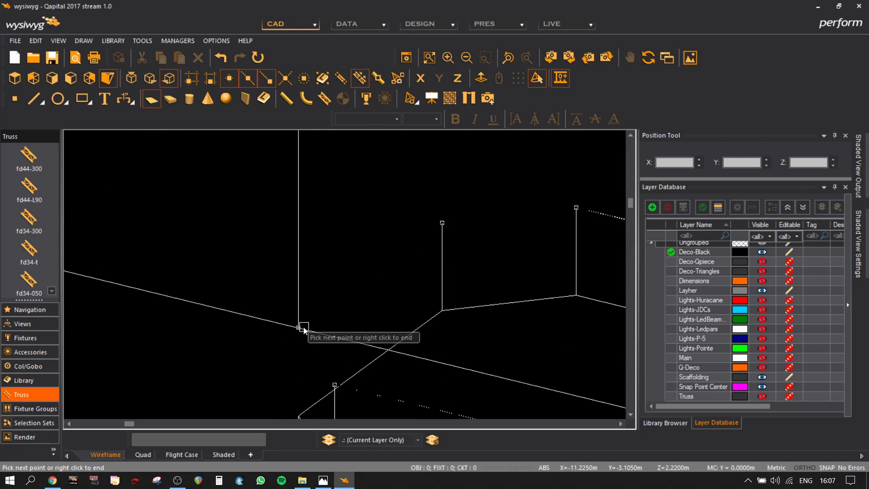
{"action": "left_click", "coordinate": [303, 332]}
{"action": "middle_click_drag", "start_coordinate": [547, 290], "coordinate": [366, 273]}
{"action": "right_click", "coordinate": [366, 273]}
{"action": "scroll", "coordinate": [417, 326], "scroll_direction": "down", "scroll_amount": 1}
{"action": "scroll", "coordinate": [416, 326], "scroll_direction": "down", "scroll_amount": 1}
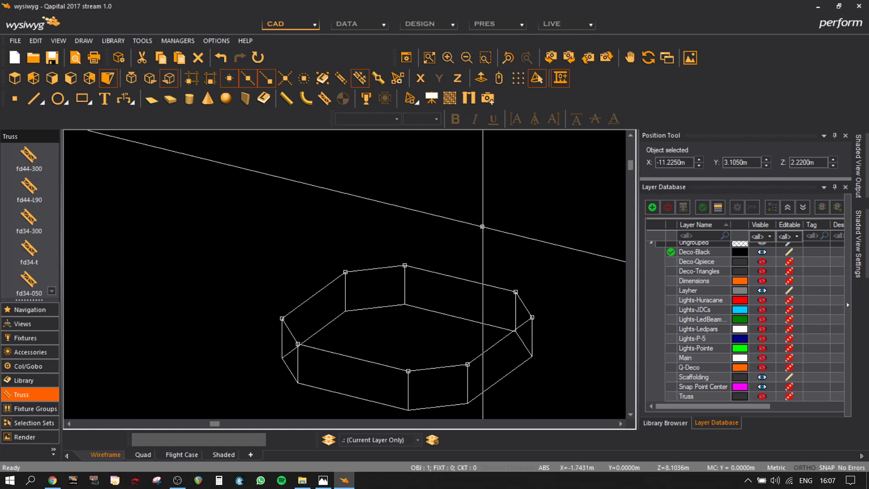
{"action": "left_click", "coordinate": [443, 224]}
Display all layers again and make the hidden deco, lighting and truss layers through Truss-Crowd visible, plus the Ziggo Dome layer group.
{"action": "left_click", "coordinate": [409, 442]}
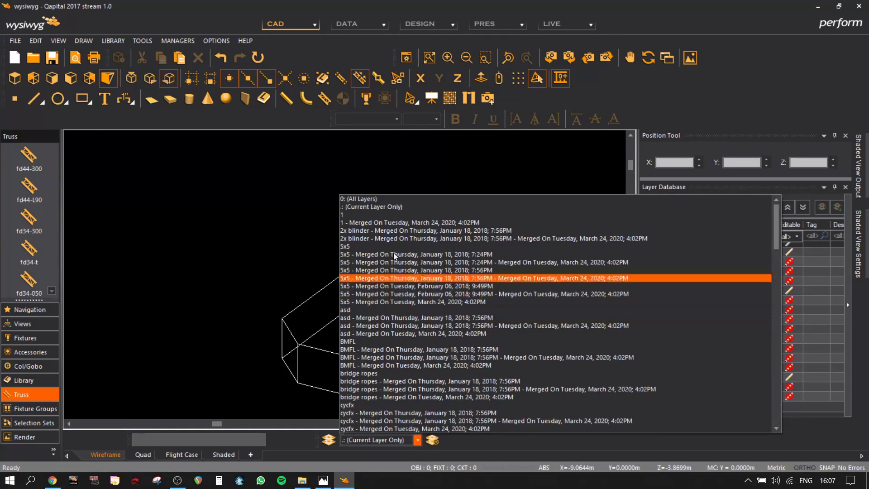
{"action": "left_click", "coordinate": [388, 198]}
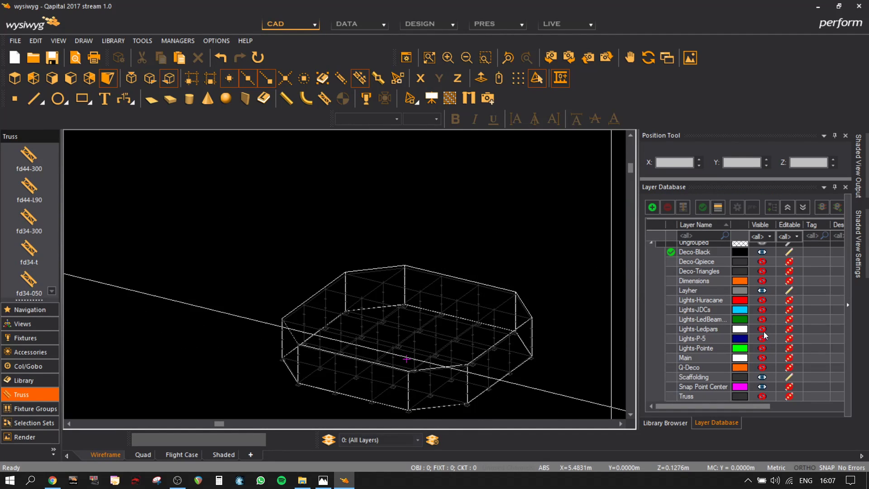
{"action": "left_click", "coordinate": [692, 256]}
{"action": "scroll", "coordinate": [718, 380], "scroll_direction": "down", "scroll_amount": 1}
{"action": "left_click", "coordinate": [690, 389], "text": "shift"}
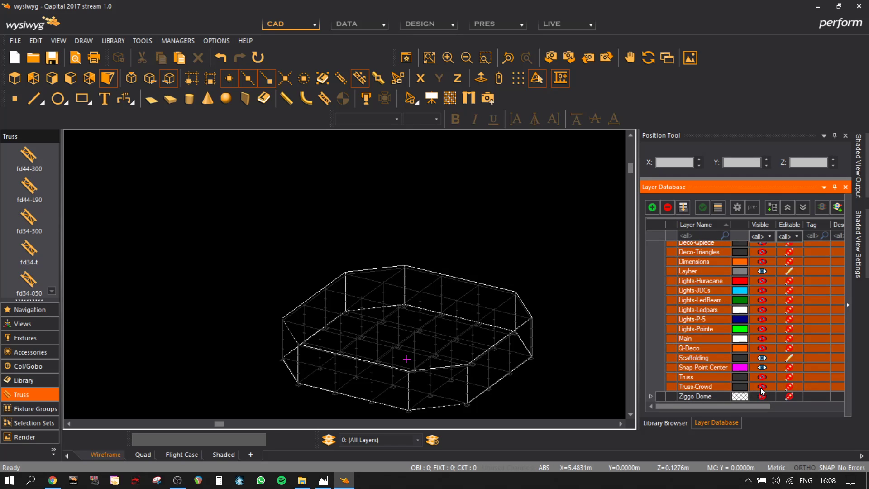
{"action": "left_click", "coordinate": [762, 388]}
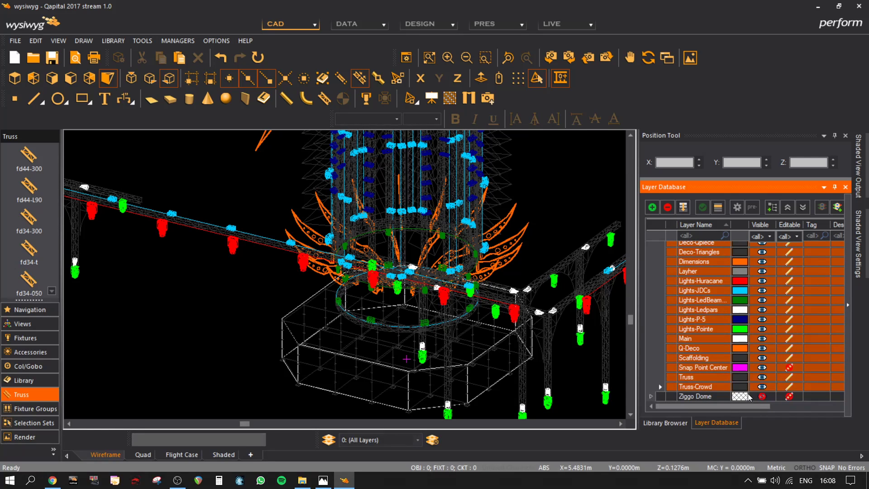
{"action": "left_click", "coordinate": [726, 397]}
{"action": "left_click", "coordinate": [762, 397]}
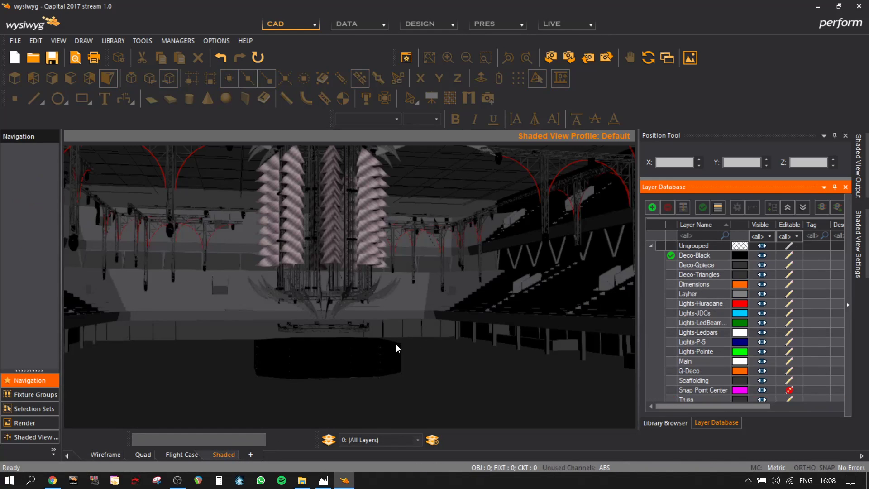
Examine the black-clad stage beneath the circular truss from several angles in the shaded view.
{"action": "mouse_move", "coordinate": [396, 345]}
{"action": "left_mouse_down"}
{"action": "mouse_move", "coordinate": [419, 344]}
{"action": "mouse_move", "coordinate": [443, 358]}
{"action": "mouse_move", "coordinate": [431, 310]}
{"action": "mouse_move", "coordinate": [397, 344]}
{"action": "mouse_move", "coordinate": [345, 362]}
{"action": "mouse_move", "coordinate": [365, 334]}
{"action": "mouse_move", "coordinate": [332, 358]}
{"action": "mouse_move", "coordinate": [266, 344]}
{"action": "mouse_move", "coordinate": [256, 312]}
{"action": "mouse_move", "coordinate": [373, 357]}
{"action": "mouse_move", "coordinate": [363, 372]}
{"action": "mouse_move", "coordinate": [374, 387]}
{"action": "mouse_move", "coordinate": [403, 395]}
{"action": "mouse_move", "coordinate": [398, 370]}
{"action": "mouse_move", "coordinate": [563, 349]}
{"action": "mouse_move", "coordinate": [531, 343]}
{"action": "mouse_move", "coordinate": [466, 392]}
{"action": "mouse_move", "coordinate": [402, 388]}
{"action": "mouse_move", "coordinate": [179, 340]}
{"action": "mouse_move", "coordinate": [110, 380]}
{"action": "mouse_move", "coordinate": [328, 336]}
{"action": "mouse_move", "coordinate": [427, 266]}
{"action": "mouse_move", "coordinate": [430, 221]}
{"action": "left_mouse_up"}
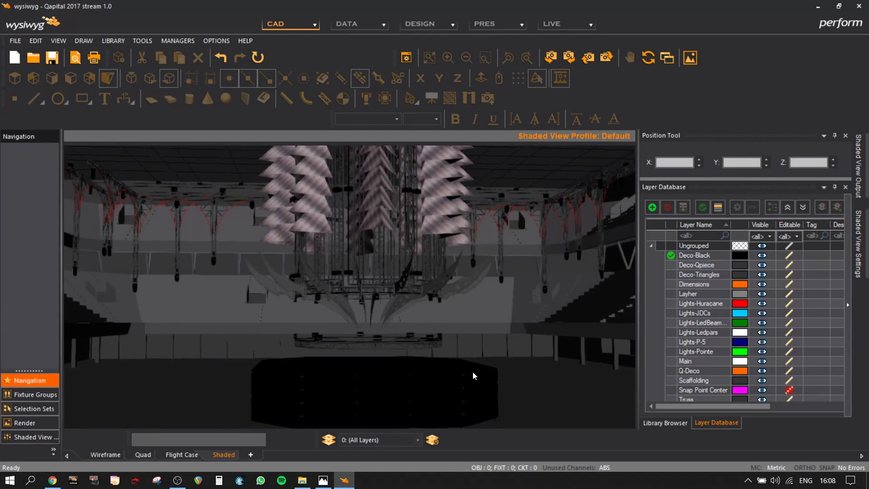
{"action": "scroll", "coordinate": [474, 363], "scroll_direction": "up", "scroll_amount": 2}
{"action": "middle_click_drag", "start_coordinate": [531, 401], "coordinate": [507, 368]}
{"action": "scroll", "coordinate": [483, 327], "scroll_direction": "up", "scroll_amount": 5}
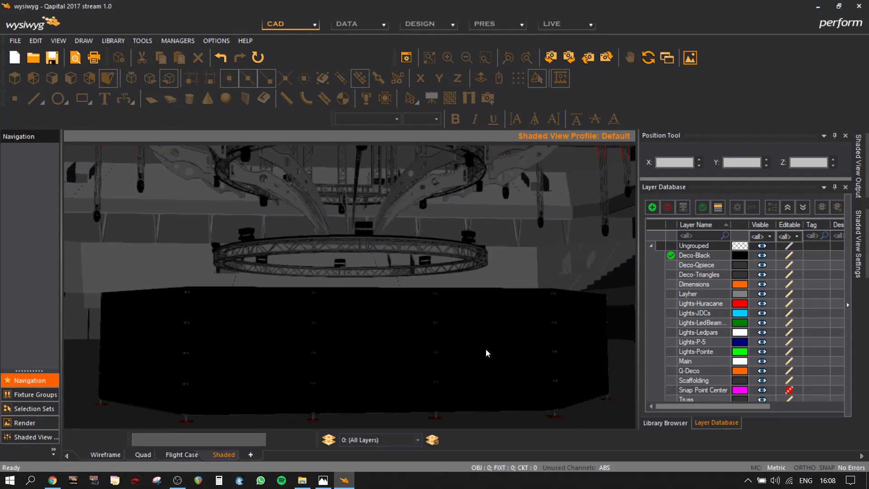
{"action": "mouse_move", "coordinate": [500, 359]}
{"action": "left_mouse_down"}
{"action": "mouse_move", "coordinate": [452, 355]}
{"action": "mouse_move", "coordinate": [483, 350]}
{"action": "mouse_move", "coordinate": [551, 368]}
{"action": "mouse_move", "coordinate": [496, 361]}
{"action": "mouse_move", "coordinate": [513, 356]}
{"action": "left_mouse_up"}
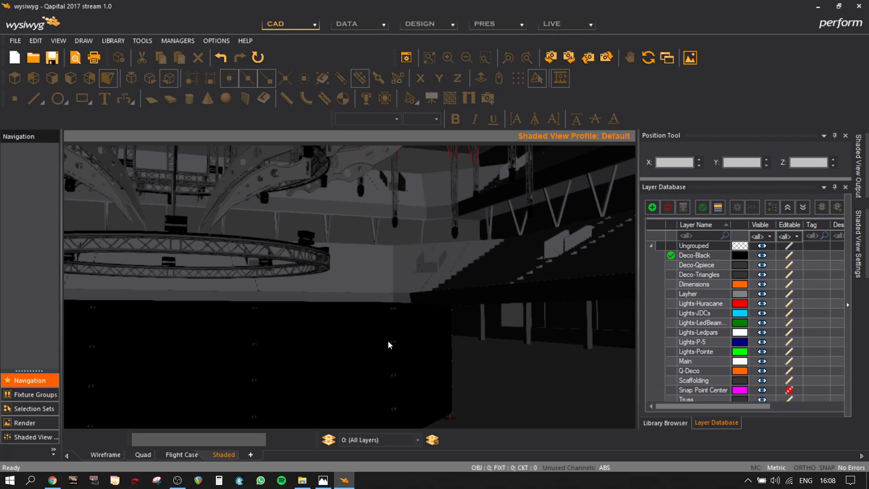
{"action": "mouse_move", "coordinate": [389, 344]}
{"action": "left_mouse_down"}
{"action": "mouse_move", "coordinate": [431, 385]}
{"action": "mouse_move", "coordinate": [444, 357]}
{"action": "mouse_move", "coordinate": [500, 363]}
{"action": "left_mouse_up"}
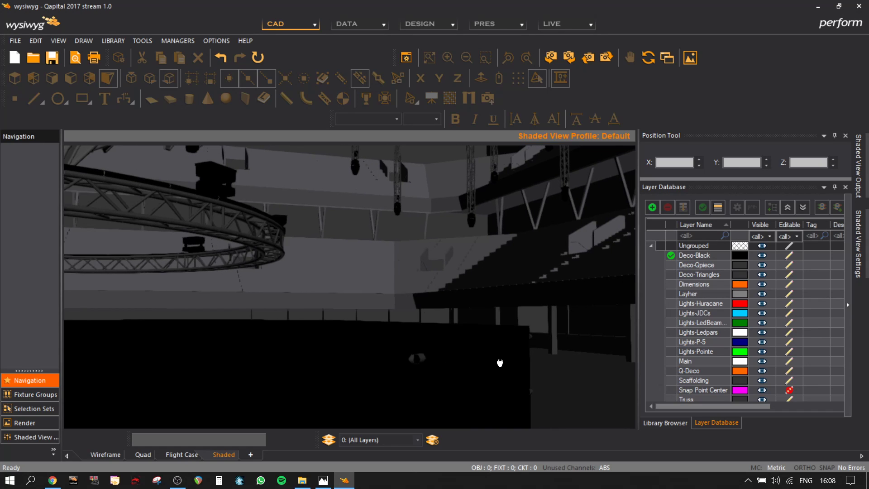
{"action": "scroll", "coordinate": [483, 367], "scroll_direction": "down", "scroll_amount": 5}
{"action": "mouse_move", "coordinate": [310, 322]}
{"action": "middle_mouse_down"}
{"action": "mouse_move", "coordinate": [308, 333]}
{"action": "mouse_move", "coordinate": [325, 316]}
{"action": "middle_mouse_up"}
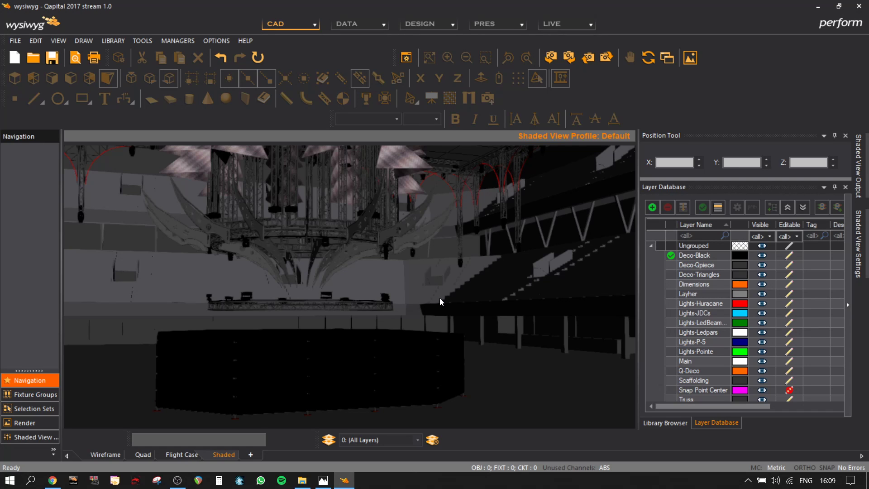
{"action": "scroll", "coordinate": [309, 325], "scroll_direction": "down", "scroll_amount": 1}
{"action": "mouse_move", "coordinate": [312, 325]}
{"action": "middle_mouse_down"}
{"action": "mouse_move", "coordinate": [312, 333]}
{"action": "mouse_move", "coordinate": [287, 340]}
{"action": "mouse_move", "coordinate": [258, 299]}
{"action": "mouse_move", "coordinate": [278, 363]}
{"action": "mouse_move", "coordinate": [273, 335]}
{"action": "mouse_move", "coordinate": [524, 307]}
{"action": "mouse_move", "coordinate": [458, 325]}
{"action": "mouse_move", "coordinate": [311, 326]}
{"action": "mouse_move", "coordinate": [293, 334]}
{"action": "mouse_move", "coordinate": [324, 374]}
{"action": "mouse_move", "coordinate": [297, 357]}
{"action": "middle_mouse_up"}
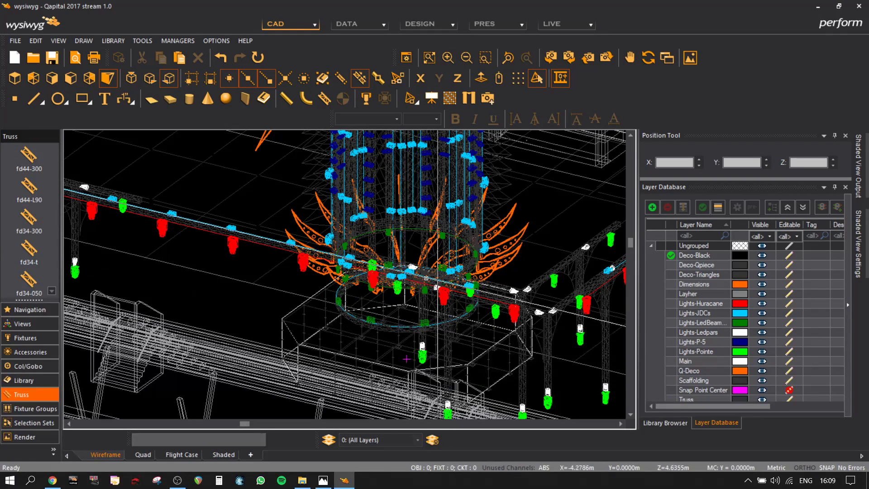
In the top wireframe view, place a point at the centre snap point of the stage.
{"action": "scroll", "coordinate": [435, 280], "scroll_direction": "up", "scroll_amount": 3}
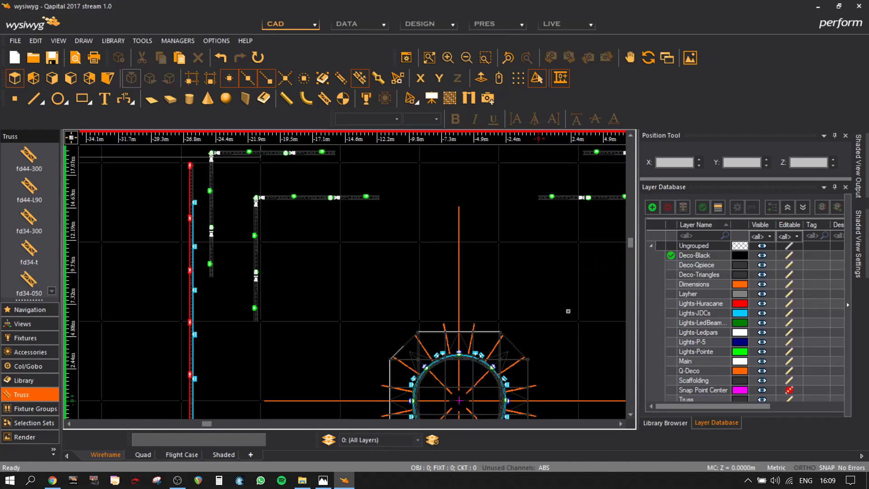
{"action": "middle_click_drag", "start_coordinate": [458, 355], "coordinate": [384, 229]}
{"action": "left_click", "coordinate": [13, 100]}
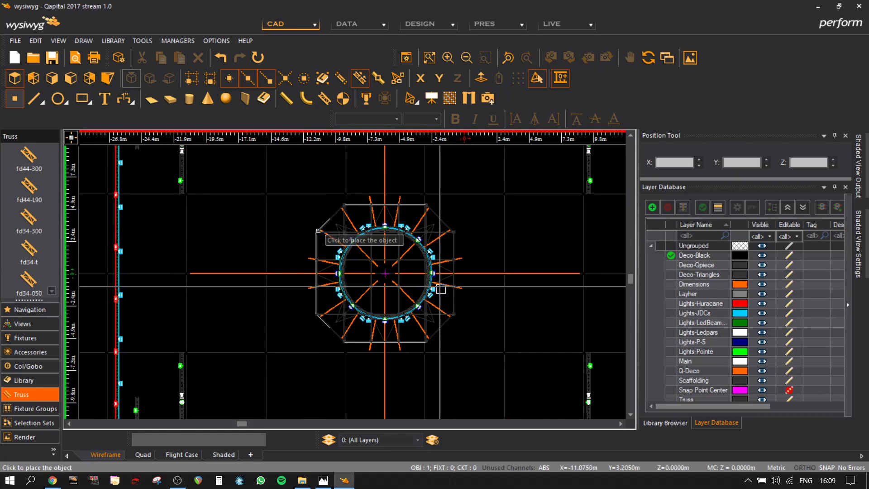
{"action": "scroll", "coordinate": [385, 278], "scroll_direction": "up", "scroll_amount": 5}
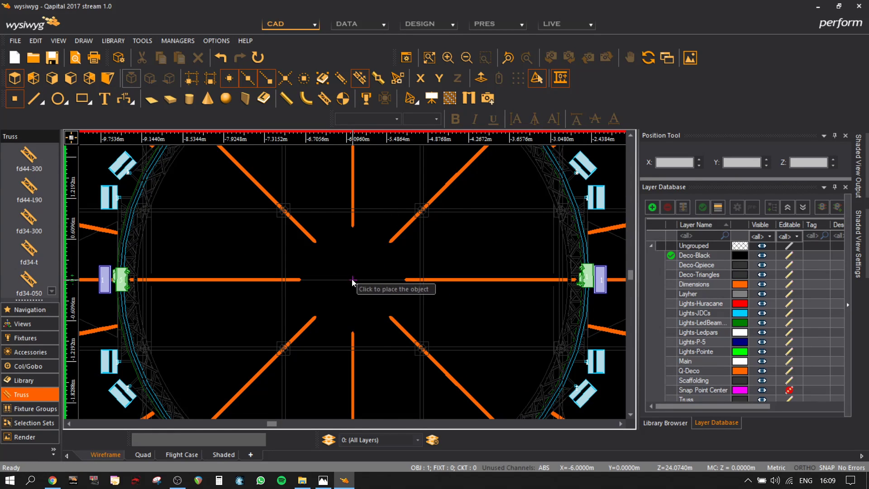
{"action": "left_click", "coordinate": [353, 280]}
Move the point straight toward the front to Y -3.524 m at the fixture labelled 2, allowing X and Y movement.
{"action": "middle_click_drag", "start_coordinate": [361, 335], "coordinate": [336, 200]}
{"action": "left_click", "coordinate": [421, 79]}
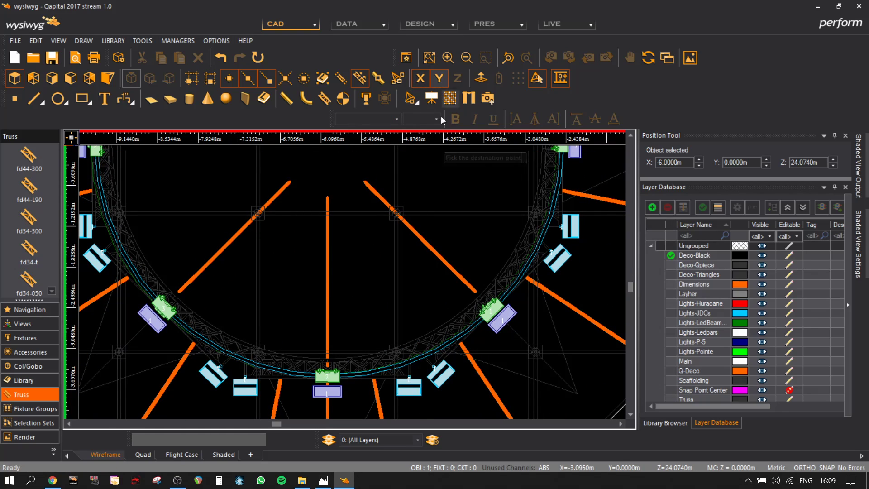
{"action": "scroll", "coordinate": [344, 393], "scroll_direction": "up", "scroll_amount": 4}
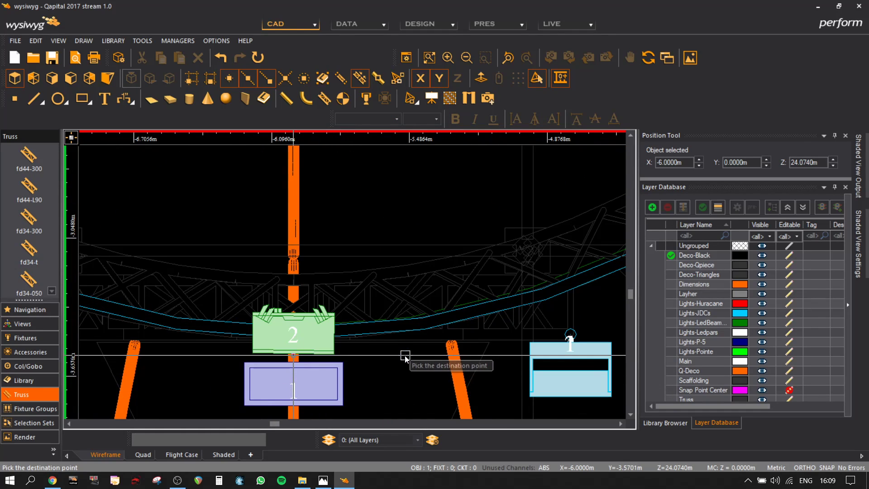
{"action": "scroll", "coordinate": [405, 358], "scroll_direction": "up", "scroll_amount": 5}
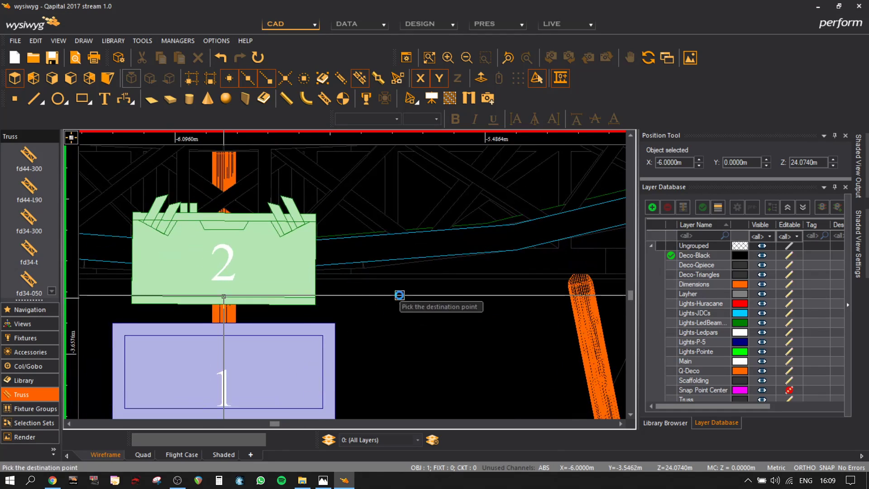
{"action": "left_click", "coordinate": [444, 287]}
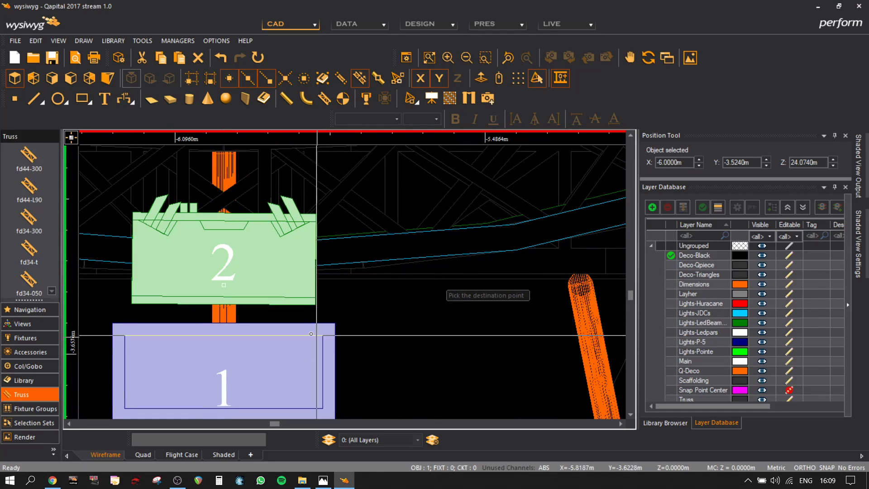
In the front view, move the point down to Z about -0.95 m below the stage, allowing X and Z movement.
{"action": "scroll", "coordinate": [317, 354], "scroll_direction": "down", "scroll_amount": 3}
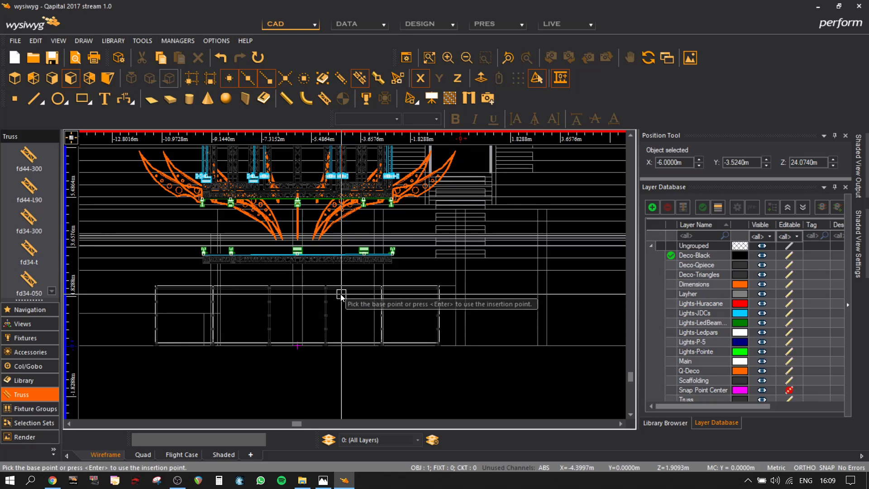
{"action": "left_click", "coordinate": [359, 310]}
{"action": "scroll", "coordinate": [360, 312], "scroll_direction": "down", "scroll_amount": 4}
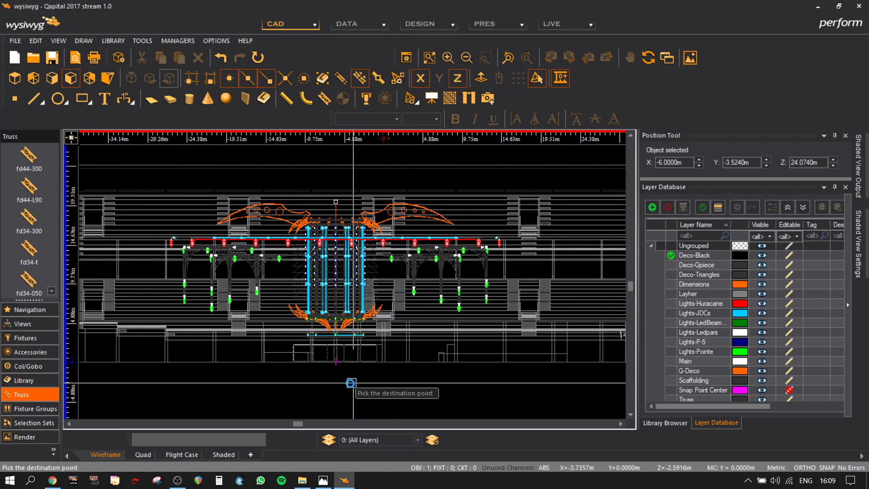
{"action": "middle_click_drag", "start_coordinate": [351, 383], "coordinate": [359, 268]}
{"action": "middle_click_drag", "start_coordinate": [415, 405], "coordinate": [417, 365]}
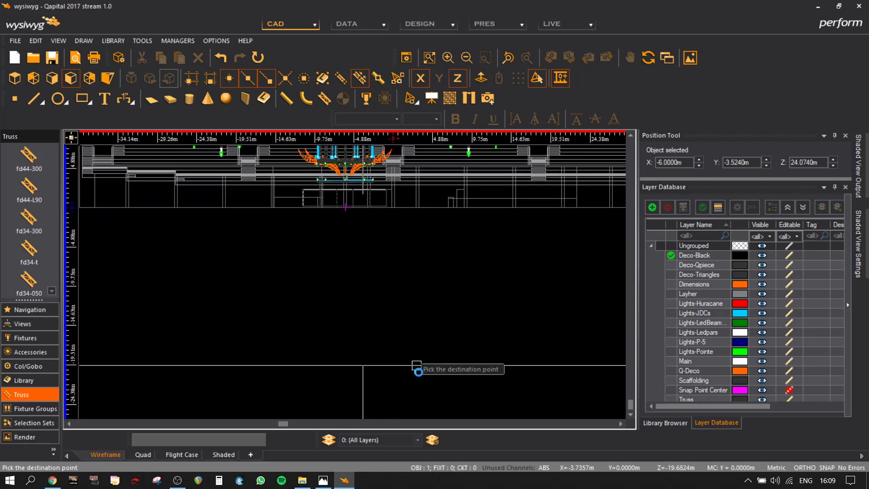
{"action": "left_click", "coordinate": [417, 397]}
{"action": "scroll", "coordinate": [352, 234], "scroll_direction": "up", "scroll_amount": 6}
{"action": "middle_click_drag", "start_coordinate": [351, 226], "coordinate": [384, 355]}
{"action": "key", "text": "m"}
{"action": "left_click", "coordinate": [372, 275]}
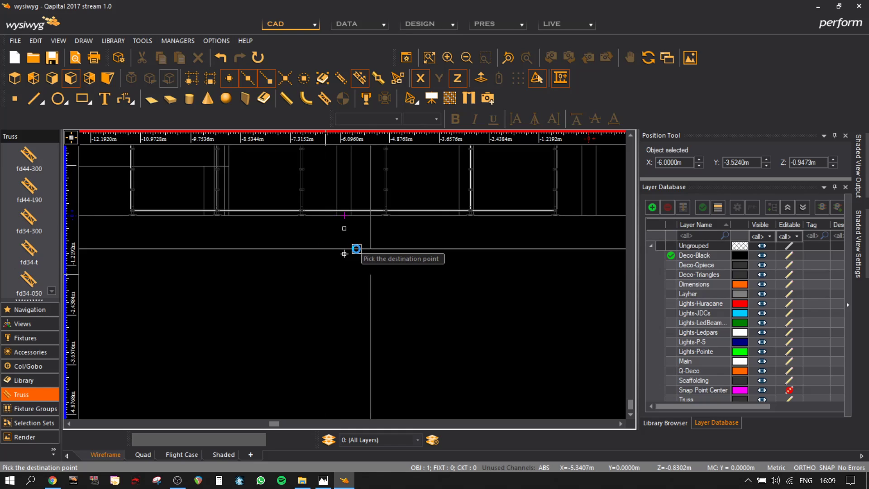
{"action": "key", "text": "Escape"}
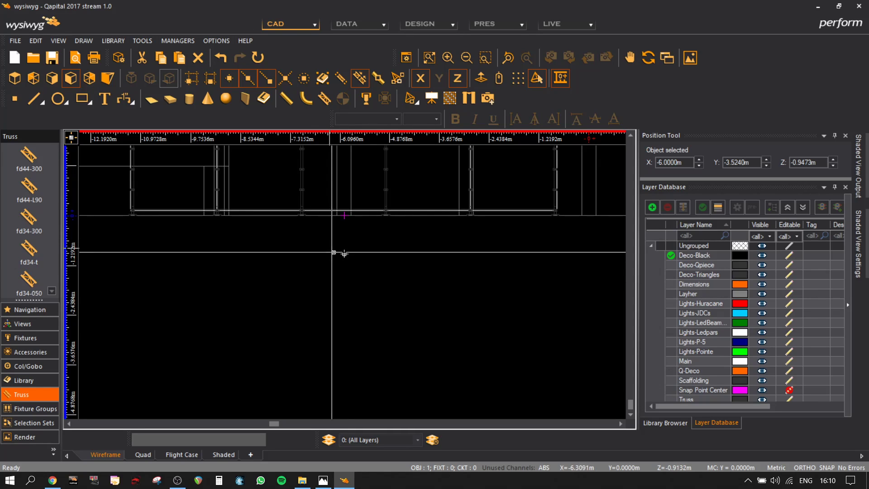
Move the point straight up in the front view to Z 2.22 m at the top of the stage.
{"action": "key", "text": "m"}
{"action": "left_click", "coordinate": [345, 254]}
{"action": "middle_click_drag", "start_coordinate": [349, 149], "coordinate": [345, 322]}
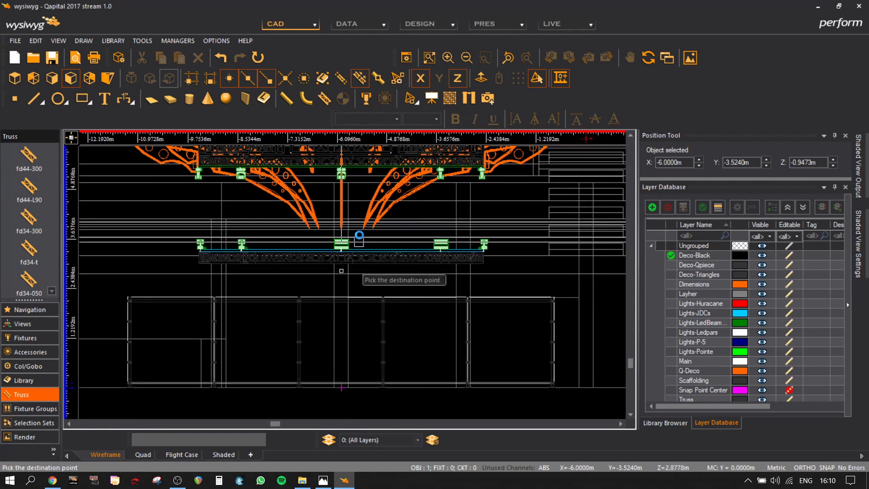
{"action": "scroll", "coordinate": [347, 292], "scroll_direction": "up", "scroll_amount": 3}
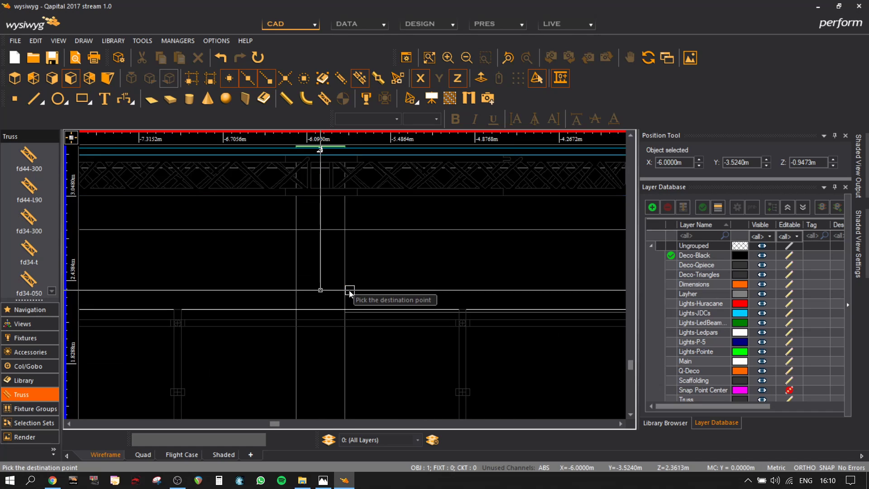
{"action": "left_click", "coordinate": [359, 314]}
Copy the point straight up to about Z 3.44 m at the fixture labelled 2 on the circular truss.
{"action": "key", "text": "m"}
{"action": "left_click", "coordinate": [404, 257]}
{"action": "middle_click_drag", "start_coordinate": [396, 220], "coordinate": [390, 338]}
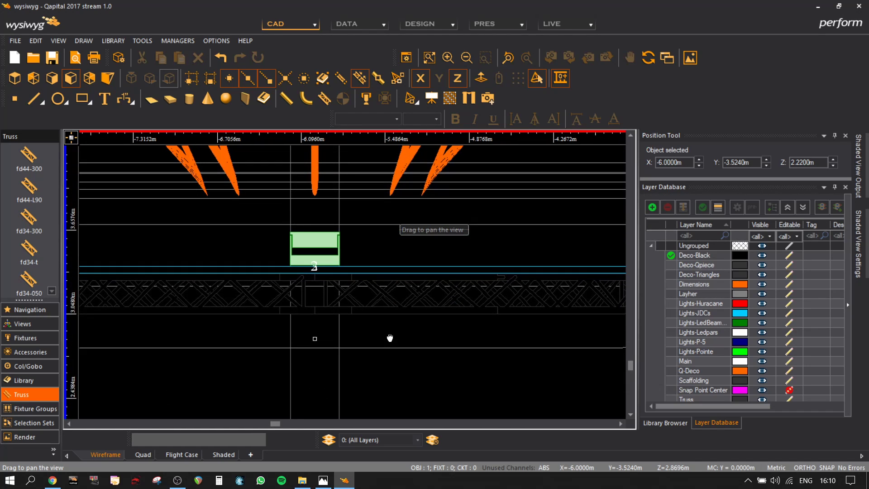
{"action": "scroll", "coordinate": [359, 292], "scroll_direction": "up", "scroll_amount": 2}
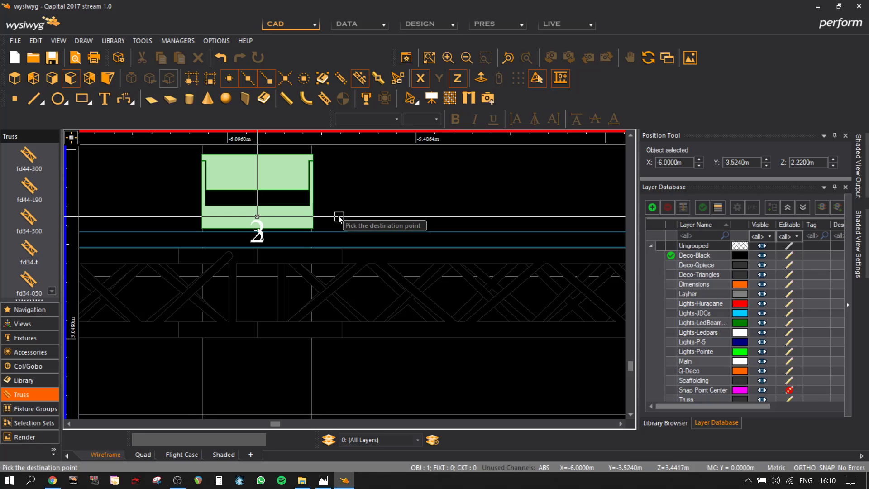
{"action": "key", "text": "Escape"}
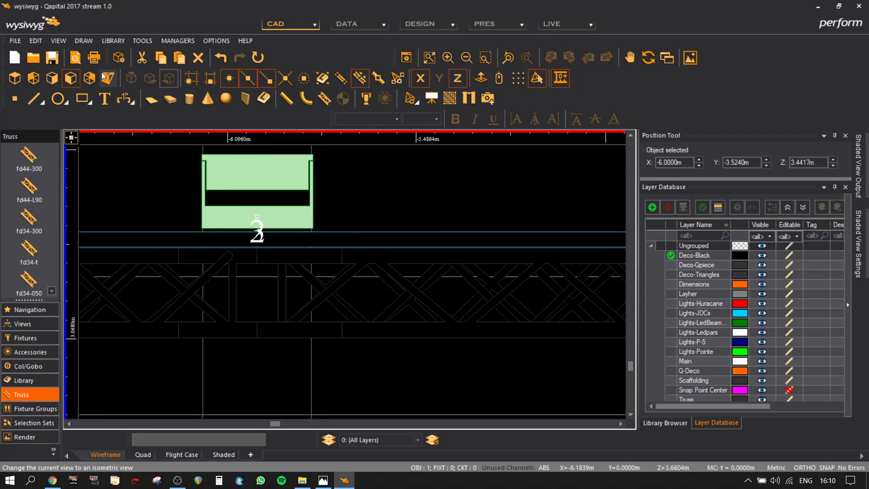
Show only the current layer and select both stacked points in the top view.
{"action": "left_click", "coordinate": [378, 439]}
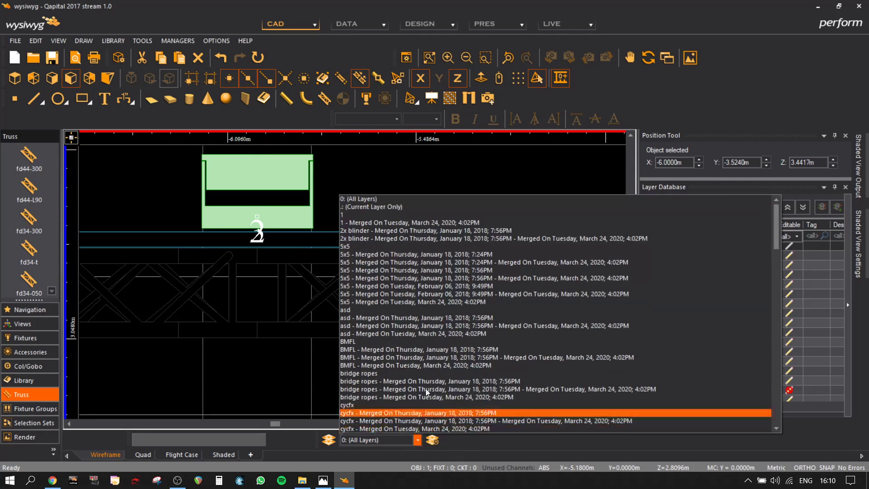
{"action": "left_click", "coordinate": [382, 202]}
{"action": "scroll", "coordinate": [372, 208], "scroll_direction": "down", "scroll_amount": 5}
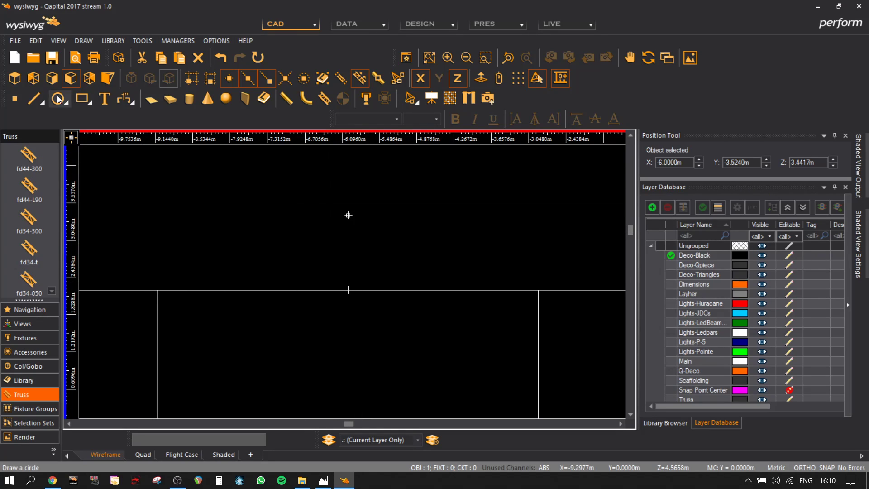
{"action": "left_click", "coordinate": [14, 80]}
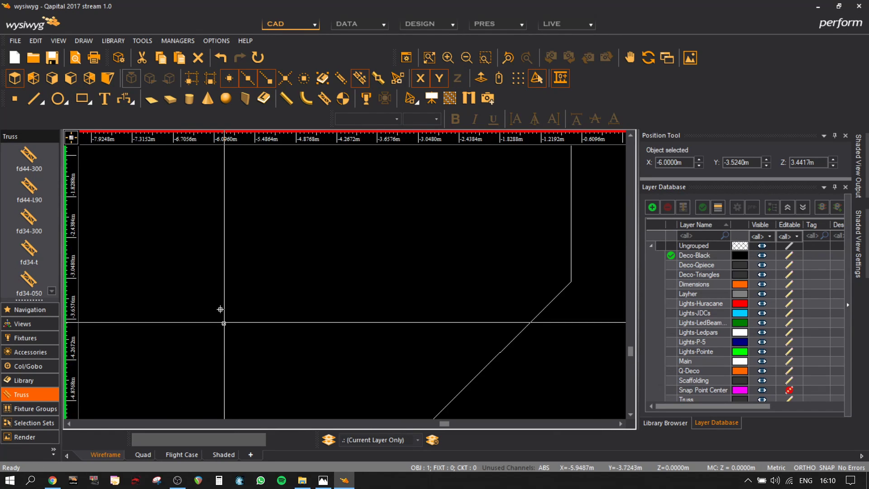
{"action": "middle_click_drag", "start_coordinate": [223, 321], "coordinate": [281, 320]}
{"action": "scroll", "coordinate": [290, 325], "scroll_direction": "up", "scroll_amount": 3}
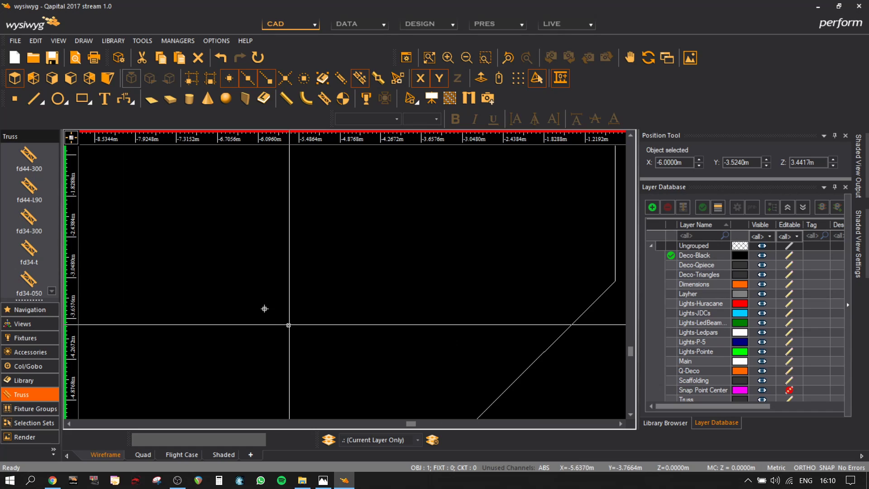
{"action": "left_click", "coordinate": [289, 324]}
{"action": "scroll", "coordinate": [297, 244], "scroll_direction": "down", "scroll_amount": 4}
{"action": "middle_click_drag", "start_coordinate": [297, 214], "coordinate": [313, 273]}
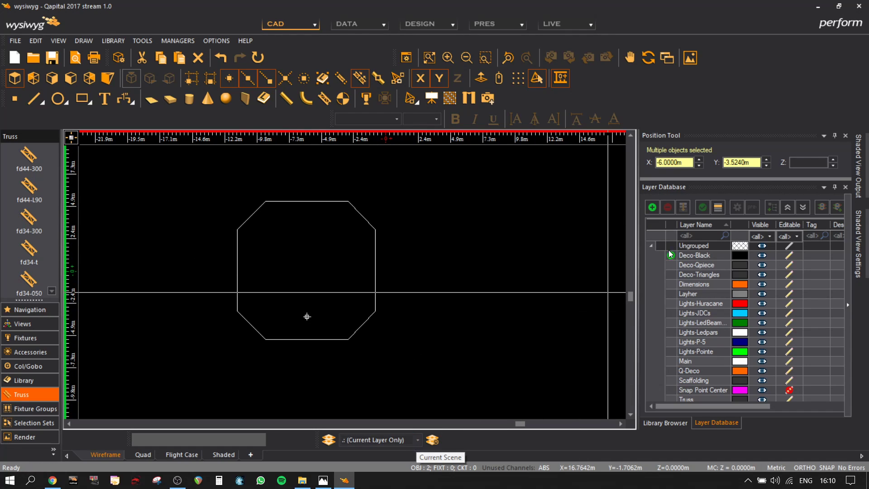
Hide the ungrouped layers from Deco-Qpiece to Truss-Crowd, leaving the Snap Point Center layer visible.
{"action": "scroll", "coordinate": [712, 344], "scroll_direction": "down", "scroll_amount": 1}
{"action": "left_click", "coordinate": [711, 389]}
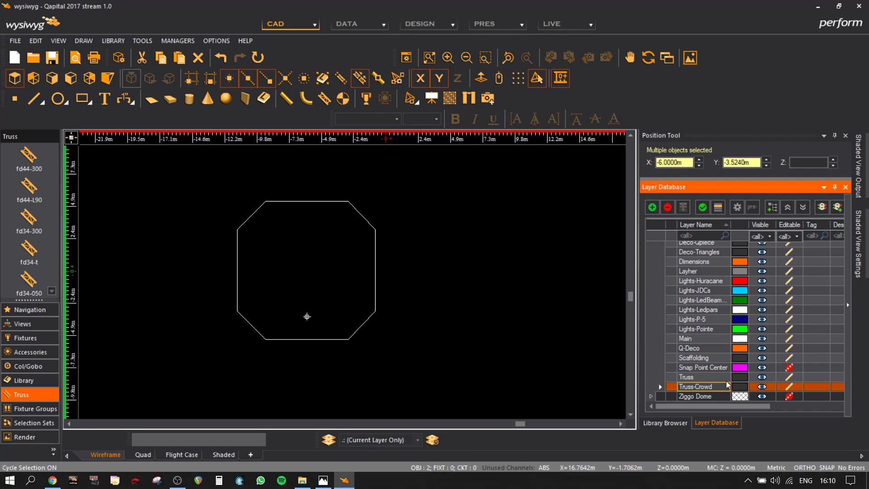
{"action": "scroll", "coordinate": [700, 277], "scroll_direction": "up", "scroll_amount": 1}
{"action": "left_click", "coordinate": [694, 254], "text": "shift"}
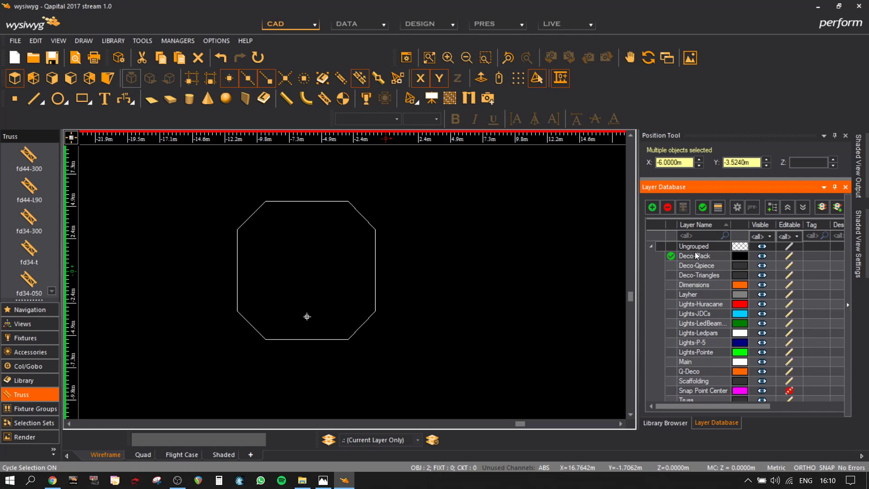
{"action": "left_click", "coordinate": [762, 267]}
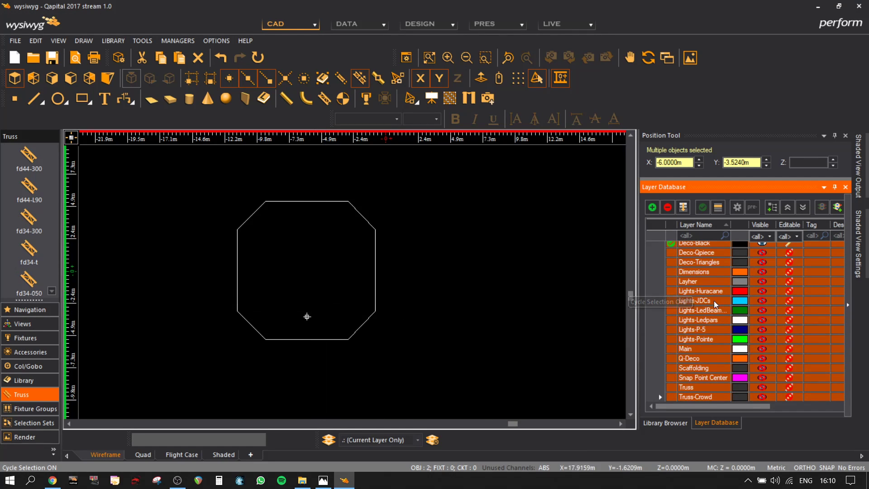
{"action": "scroll", "coordinate": [734, 397], "scroll_direction": "down", "scroll_amount": 1}
{"action": "left_click", "coordinate": [721, 367]}
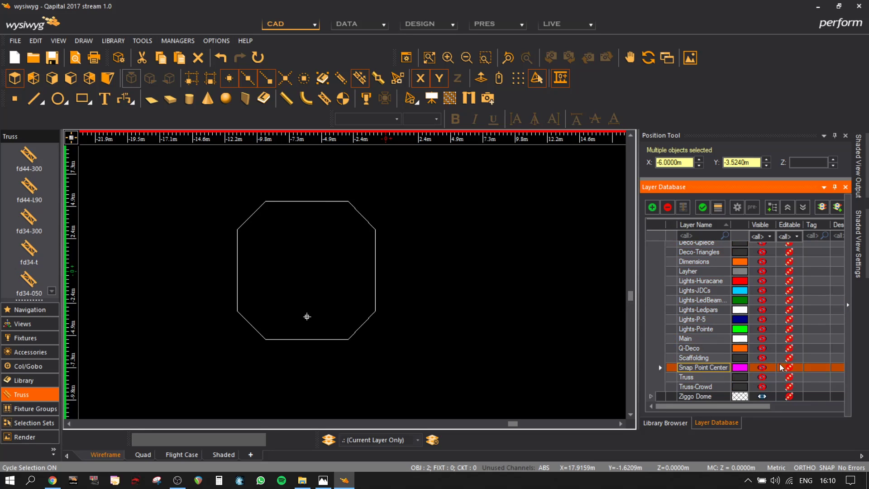
{"action": "scroll", "coordinate": [306, 318], "scroll_direction": "up", "scroll_amount": 1}
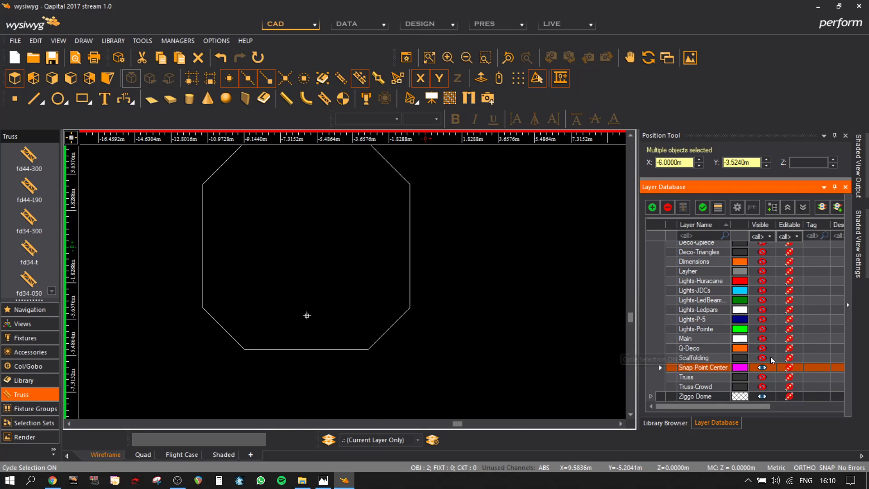
Set the view back to all layers and hide the Ziggo Dome layer.
{"action": "left_click", "coordinate": [381, 440]}
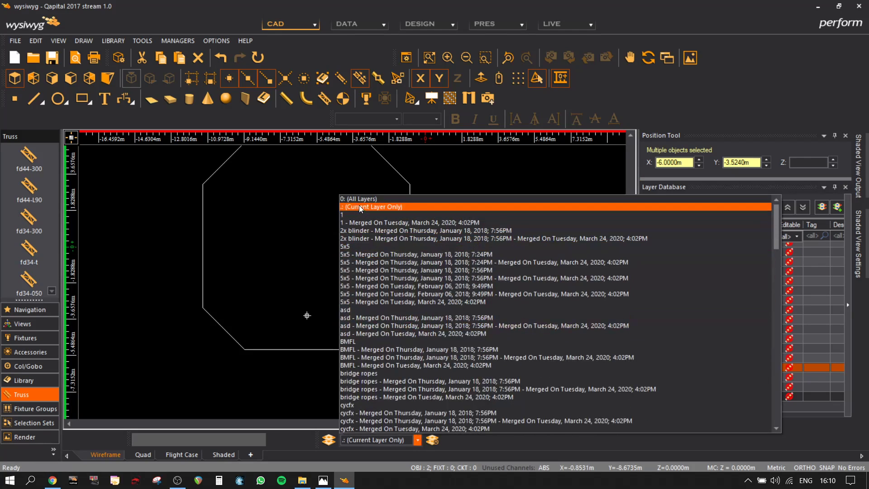
{"action": "left_click", "coordinate": [360, 202]}
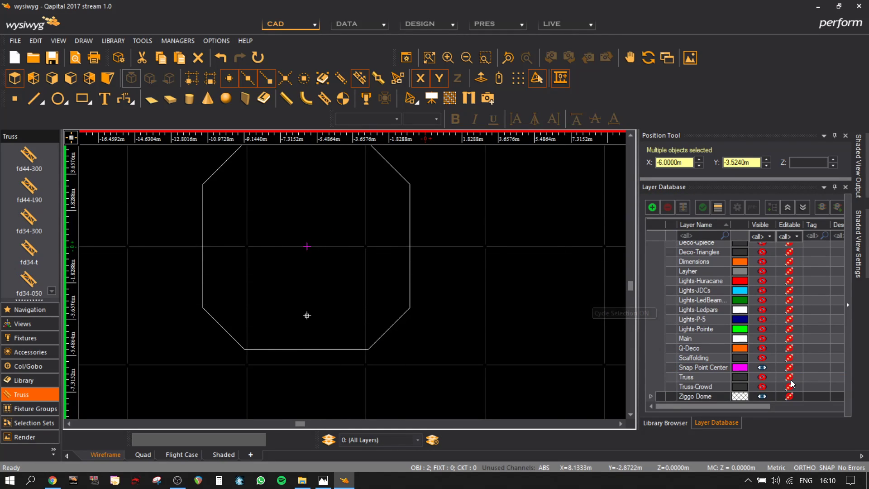
{"action": "left_click", "coordinate": [764, 396]}
{"action": "scroll", "coordinate": [371, 324], "scroll_direction": "up", "scroll_amount": 1}
{"action": "scroll", "coordinate": [379, 330], "scroll_direction": "down", "scroll_amount": 2}
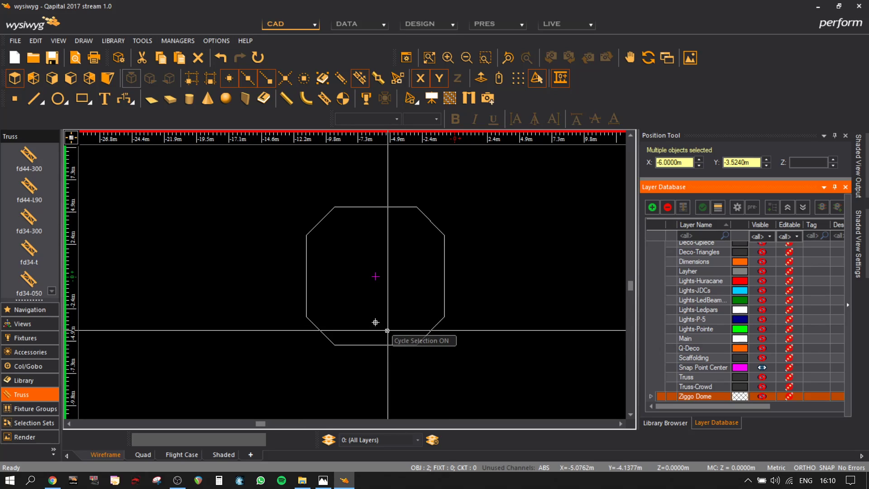
Create a polar array of 50 items from the two points around the centre snap point of the stage.
{"action": "scroll", "coordinate": [375, 322], "scroll_direction": "up", "scroll_amount": 3}
{"action": "scroll", "coordinate": [379, 343], "scroll_direction": "down", "scroll_amount": 1}
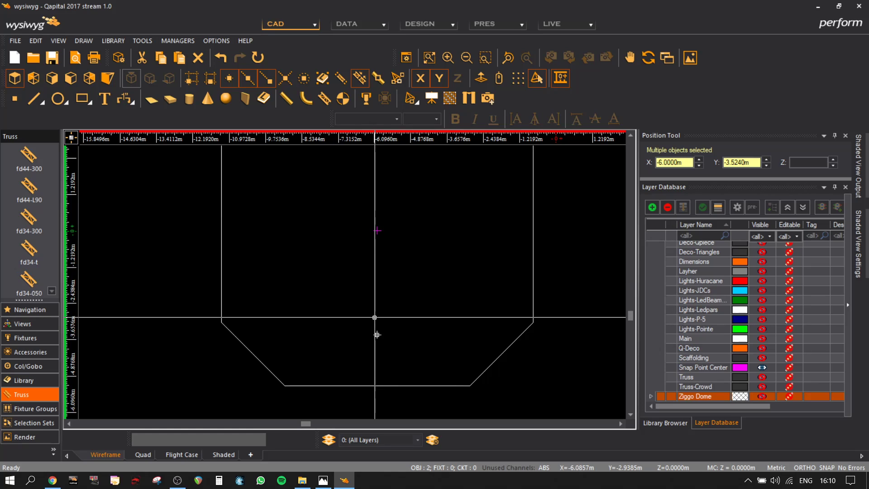
{"action": "right_click", "coordinate": [401, 313]}
{"action": "left_click", "coordinate": [392, 255]}
{"action": "right_click", "coordinate": [392, 255]}
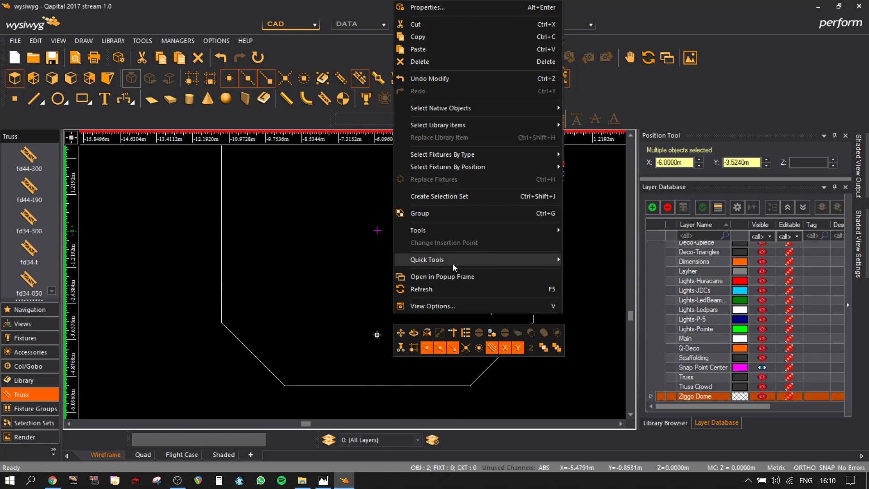
{"action": "mouse_move", "coordinate": [452, 236]}
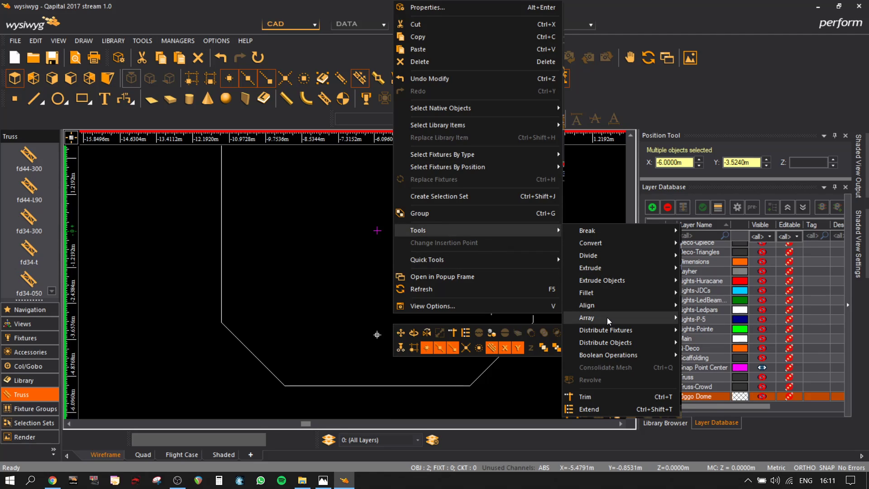
{"action": "mouse_move", "coordinate": [609, 321]}
{"action": "left_click", "coordinate": [704, 348]}
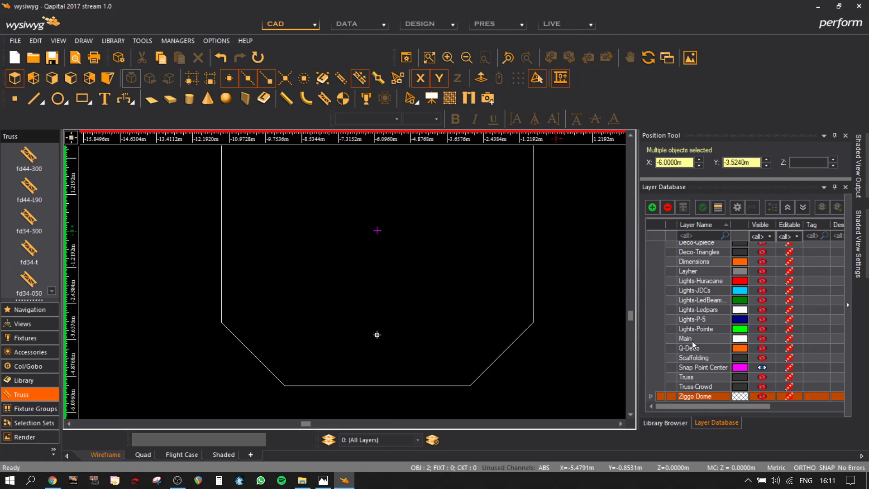
{"action": "left_click", "coordinate": [377, 232]}
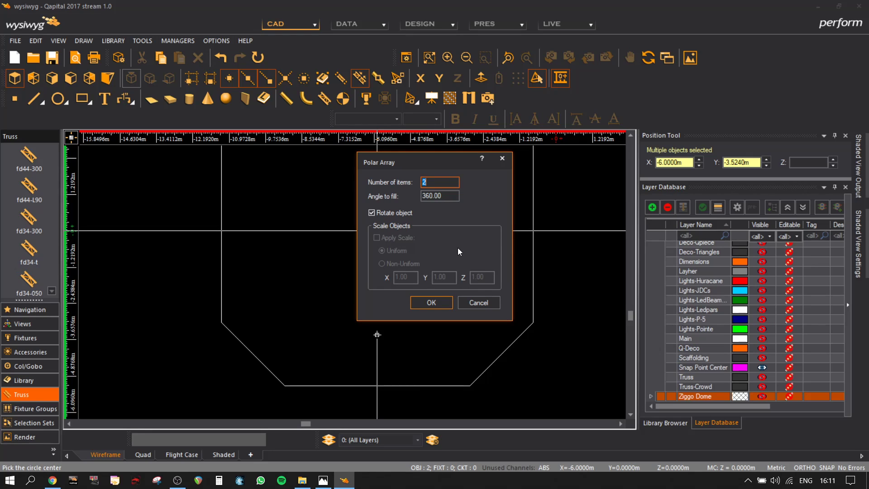
{"action": "type", "text": "50"}
{"action": "left_click", "coordinate": [431, 302]}
Inspect the arrayed points in the isometric view and undo the 50-item polar array.
{"action": "scroll", "coordinate": [403, 343], "scroll_direction": "up", "scroll_amount": 5}
{"action": "scroll", "coordinate": [403, 343], "scroll_direction": "up", "scroll_amount": 2}
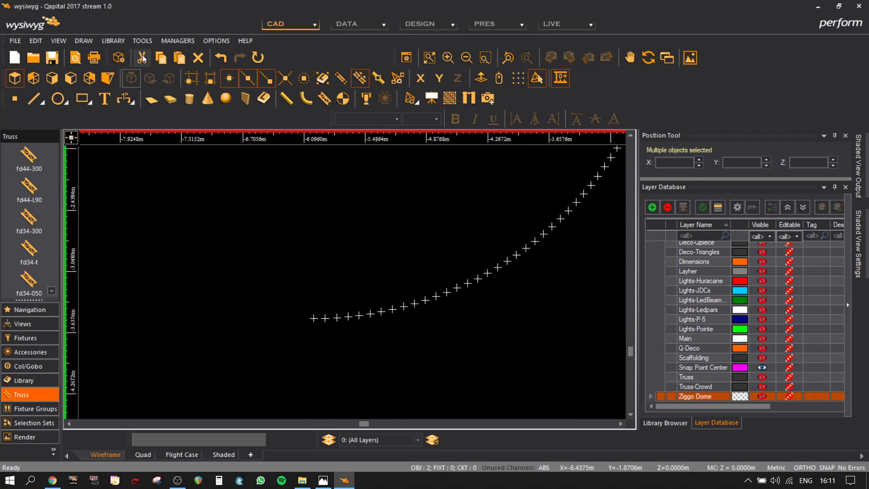
{"action": "left_click", "coordinate": [109, 79]}
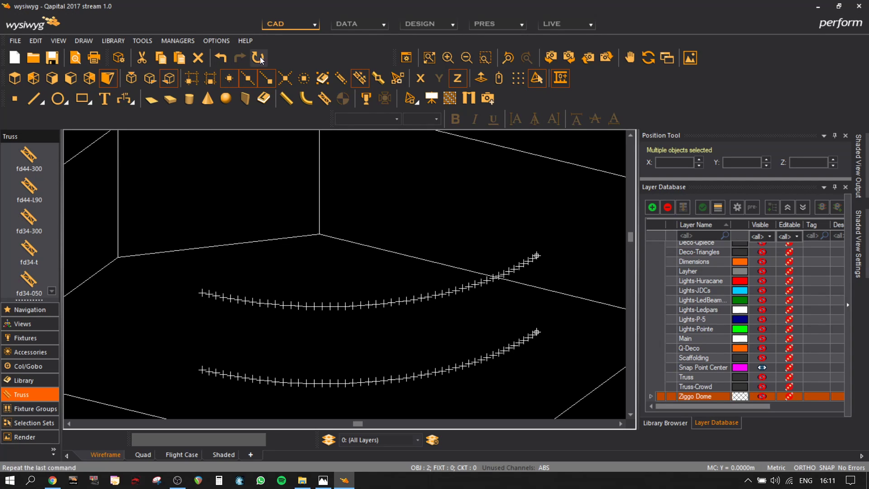
{"action": "left_click", "coordinate": [221, 57]}
Create a polar array of 5 items over 90 degrees from the two points around the centre snap point in the top view.
{"action": "left_click_drag", "start_coordinate": [224, 382], "coordinate": [185, 276]}
{"action": "left_click", "coordinate": [15, 74]}
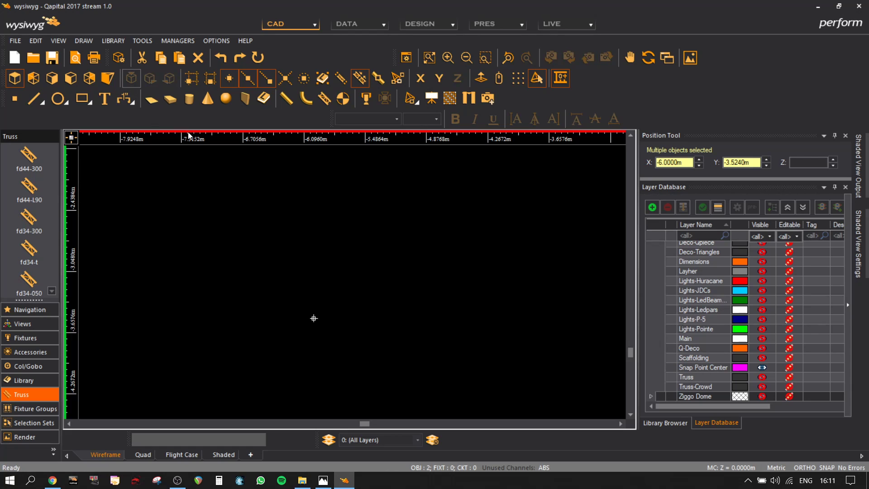
{"action": "scroll", "coordinate": [378, 301], "scroll_direction": "down", "scroll_amount": 5}
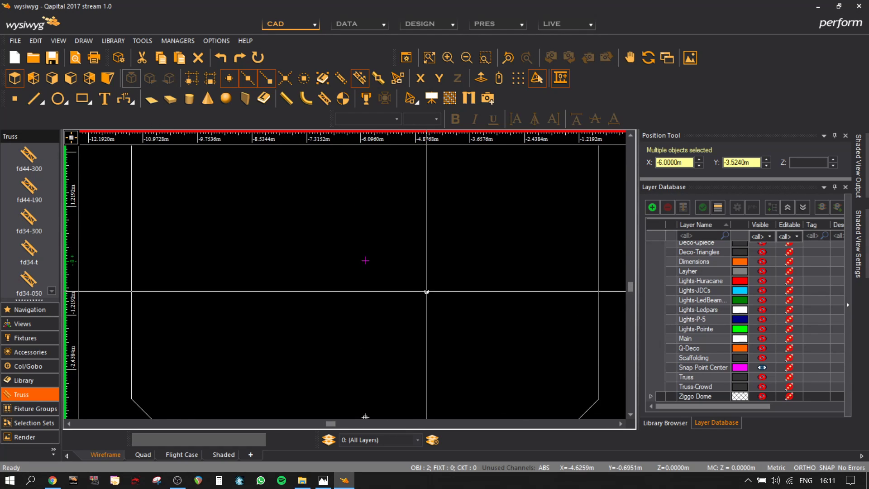
{"action": "right_click", "coordinate": [436, 263]}
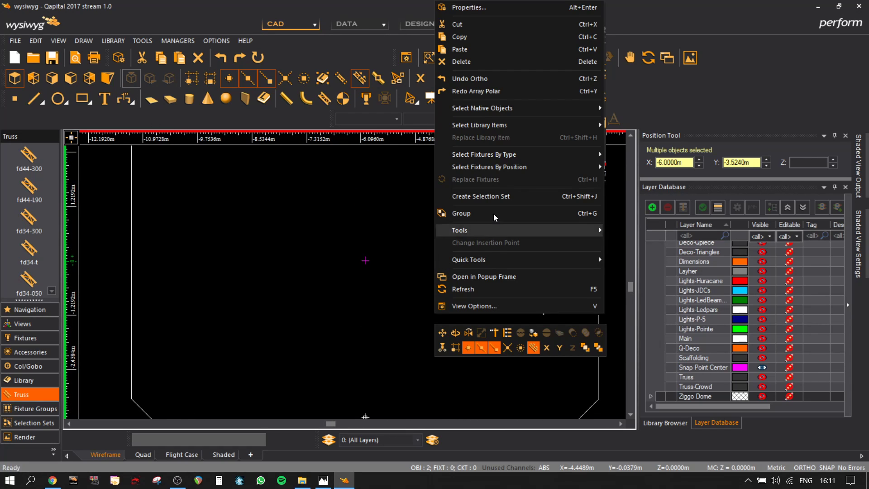
{"action": "mouse_move", "coordinate": [495, 231]}
{"action": "mouse_move", "coordinate": [637, 323]}
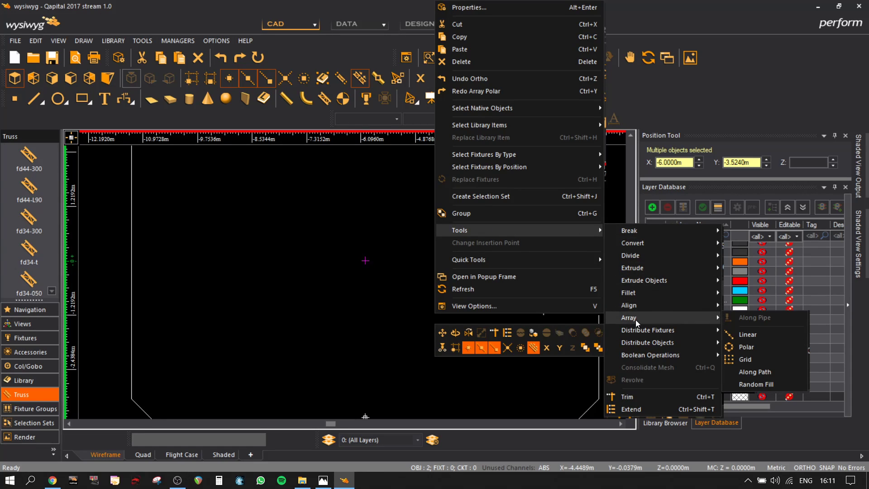
{"action": "left_click", "coordinate": [747, 347]}
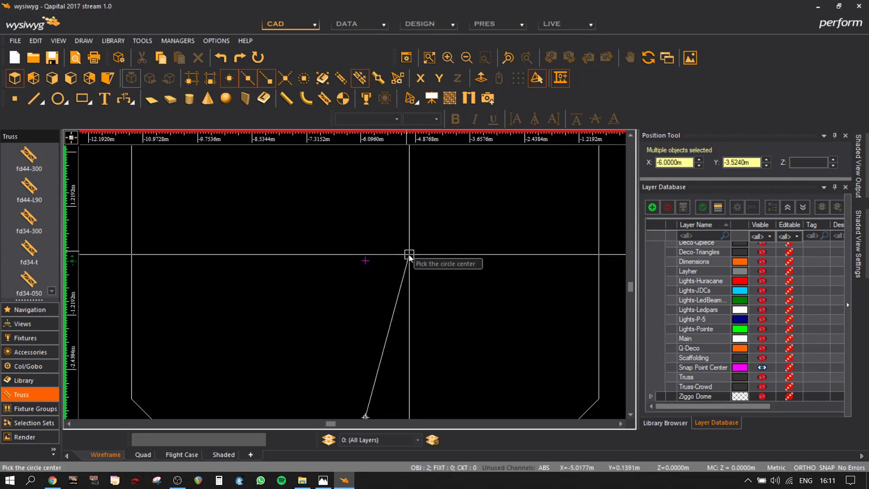
{"action": "left_click", "coordinate": [366, 262]}
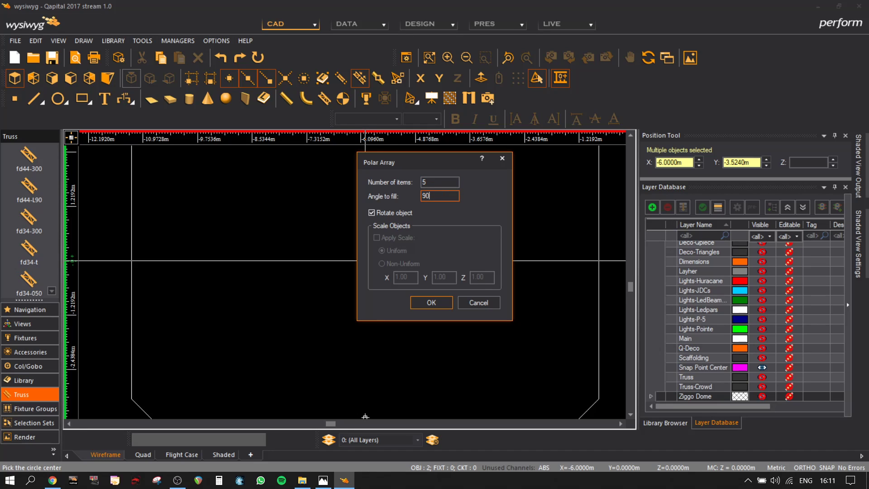
{"action": "left_click", "coordinate": [438, 302]}
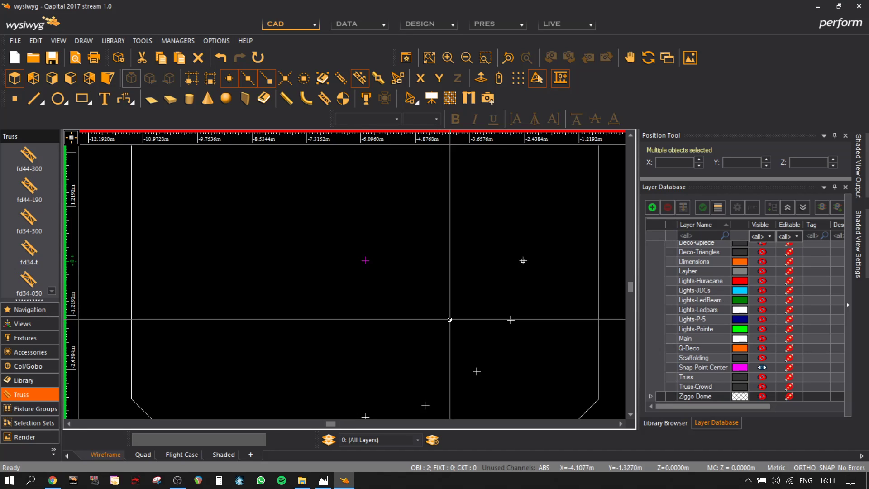
In the isometric view, draw a four-point surface between the first and second vertical pairs of arrayed points.
{"action": "left_click", "coordinate": [108, 80]}
{"action": "middle_click_drag", "start_coordinate": [343, 369], "coordinate": [411, 333]}
{"action": "left_click", "coordinate": [158, 99]}
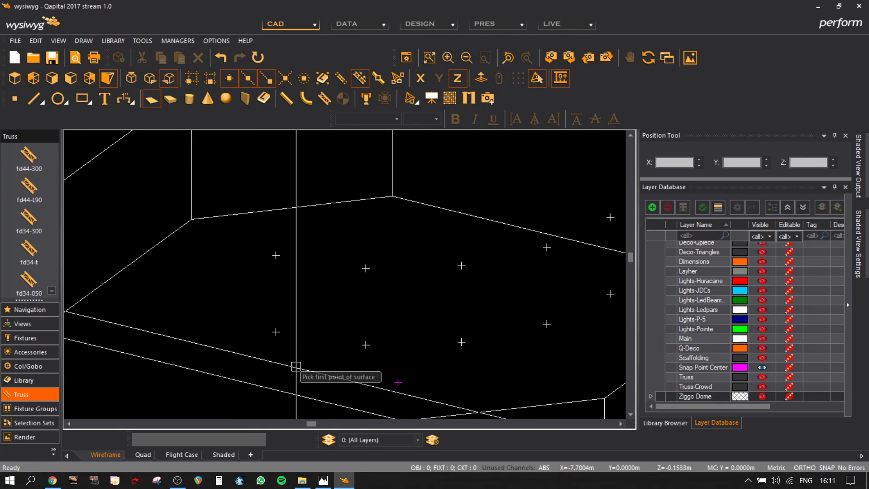
{"action": "left_click", "coordinate": [275, 332]}
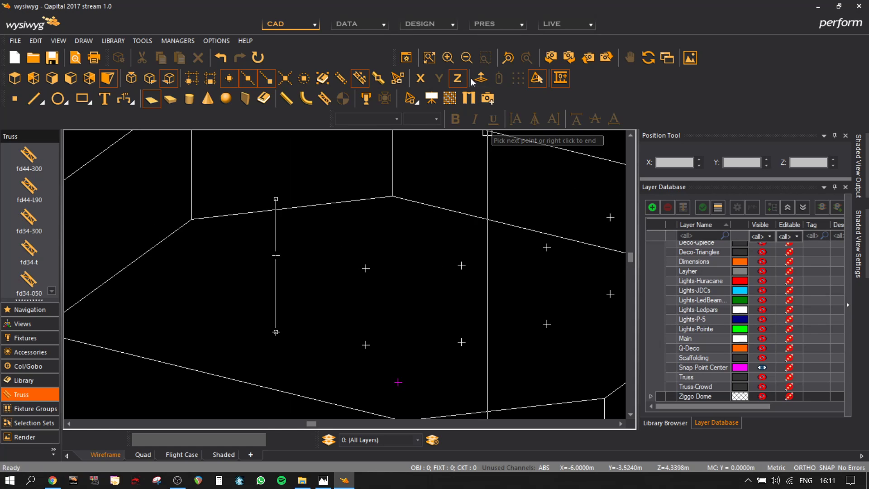
{"action": "left_click", "coordinate": [275, 255]}
{"action": "left_click", "coordinate": [365, 268]}
{"action": "left_click", "coordinate": [366, 345]}
{"action": "right_click", "coordinate": [365, 345]}
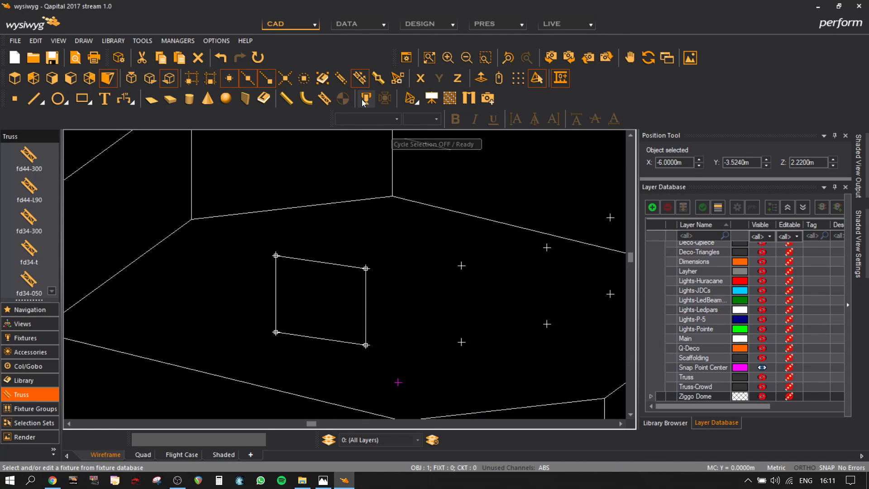
Draw a second four-point surface adjoining the first, spanning the second and third vertical pairs of arrayed points.
{"action": "left_click", "coordinate": [151, 104]}
{"action": "left_click", "coordinate": [366, 269]}
{"action": "left_click", "coordinate": [366, 345]}
{"action": "left_click", "coordinate": [462, 342]}
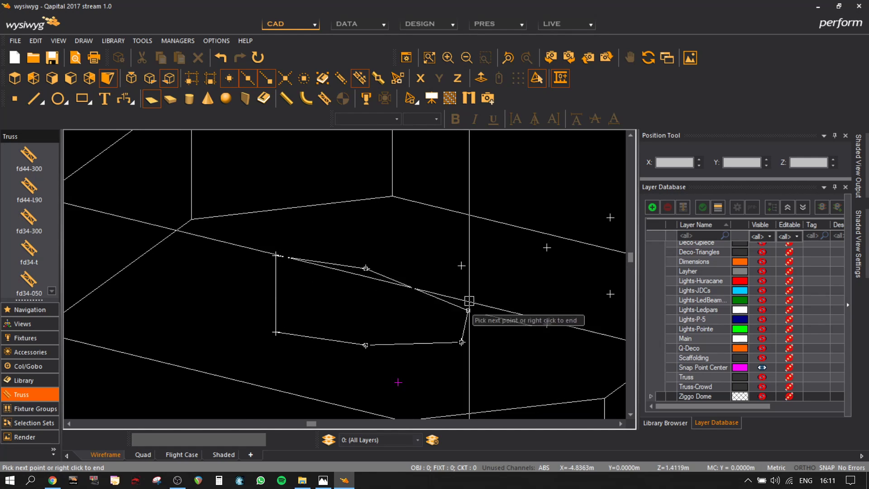
{"action": "left_click", "coordinate": [463, 267]}
{"action": "right_click", "coordinate": [463, 267]}
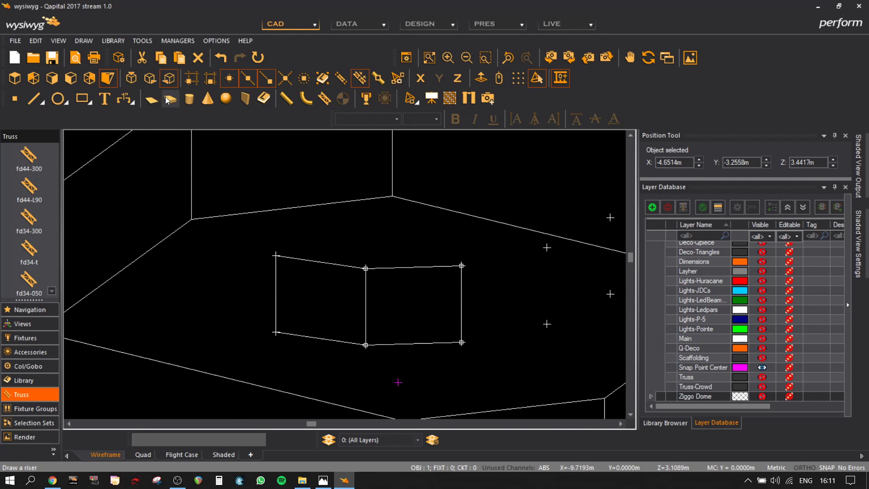
Draw a third four-point surface from the second panel's free edge to the fourth vertical pair of arrayed points.
{"action": "left_click", "coordinate": [462, 267]}
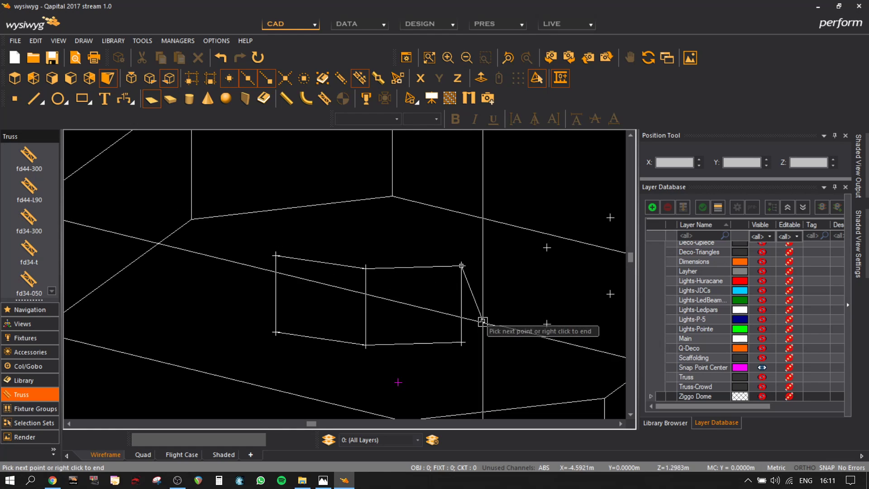
{"action": "left_click", "coordinate": [462, 343]}
{"action": "left_click", "coordinate": [547, 325]}
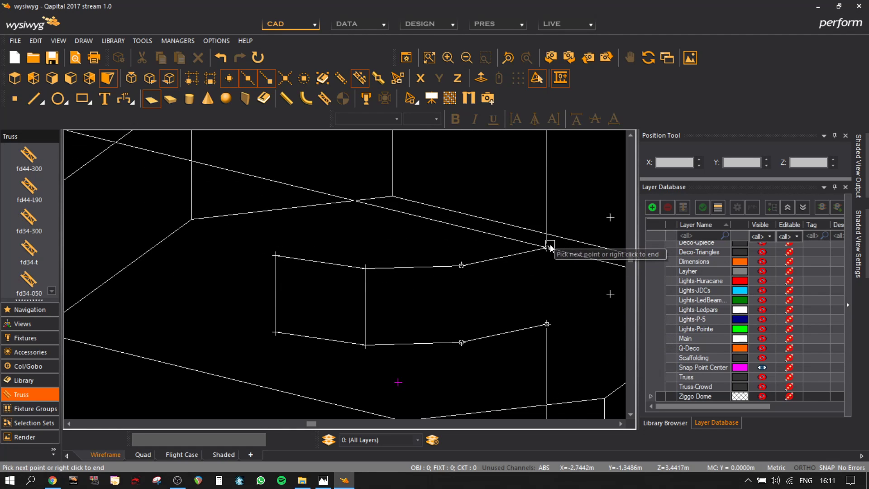
{"action": "left_click", "coordinate": [551, 243]}
{"action": "middle_click_drag", "start_coordinate": [539, 211], "coordinate": [402, 240]}
{"action": "right_click", "coordinate": [402, 240]}
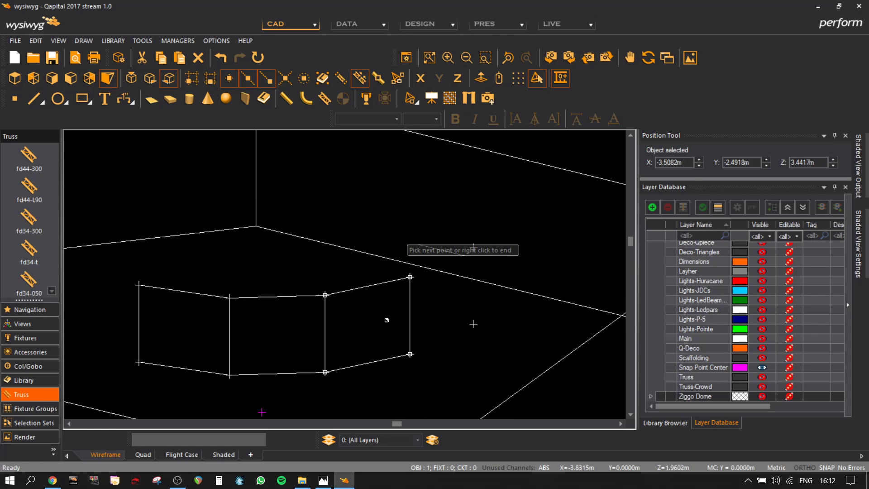
Close the quarter curve with a fourth four-point surface between the third panel's free edge and the last pair of arrayed points.
{"action": "left_click", "coordinate": [156, 99]}
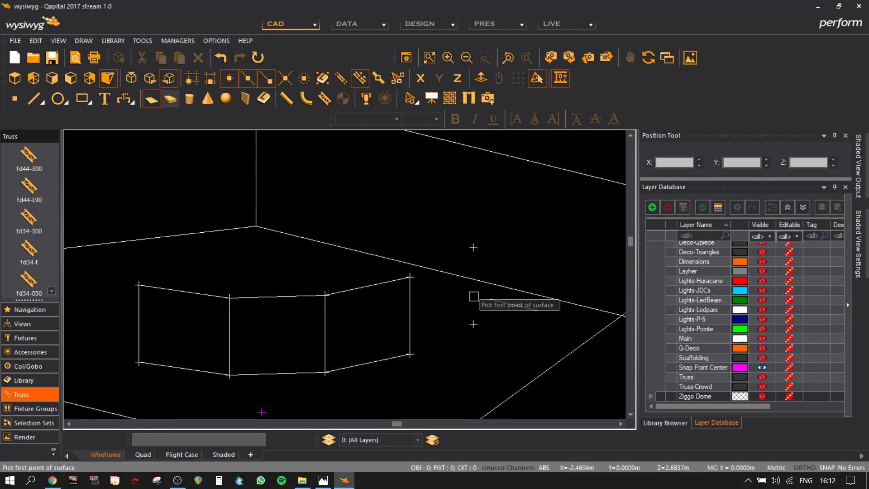
{"action": "left_click", "coordinate": [409, 276]}
{"action": "left_click", "coordinate": [473, 247]}
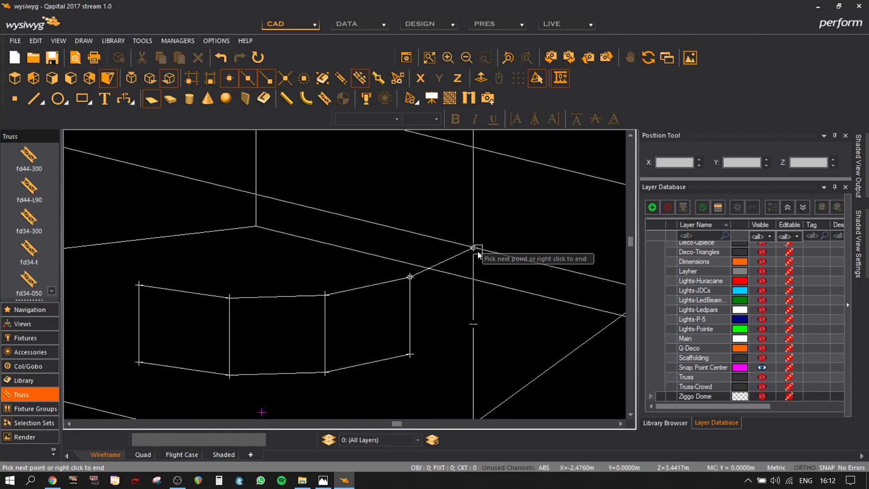
{"action": "left_click", "coordinate": [474, 324]}
{"action": "left_click", "coordinate": [407, 355]}
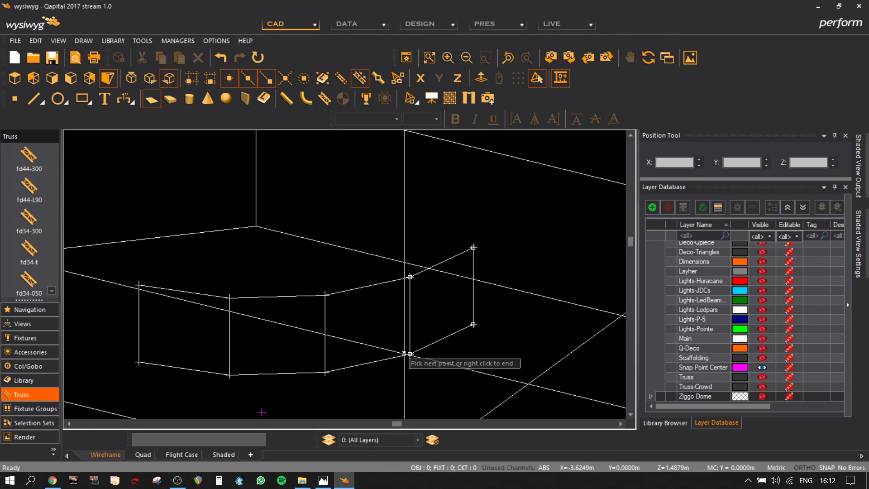
{"action": "right_click", "coordinate": [407, 355]}
{"action": "scroll", "coordinate": [363, 348], "scroll_direction": "down", "scroll_amount": 3}
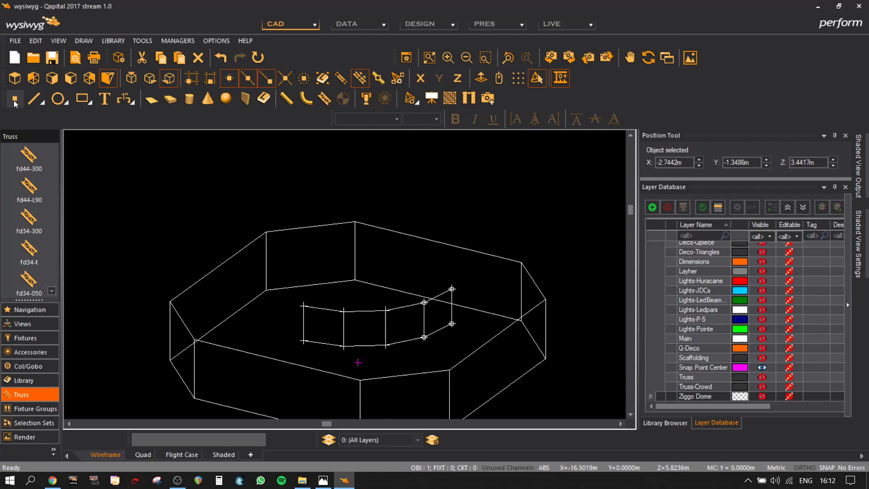
{"action": "scroll", "coordinate": [351, 355], "scroll_direction": "up", "scroll_amount": 3}
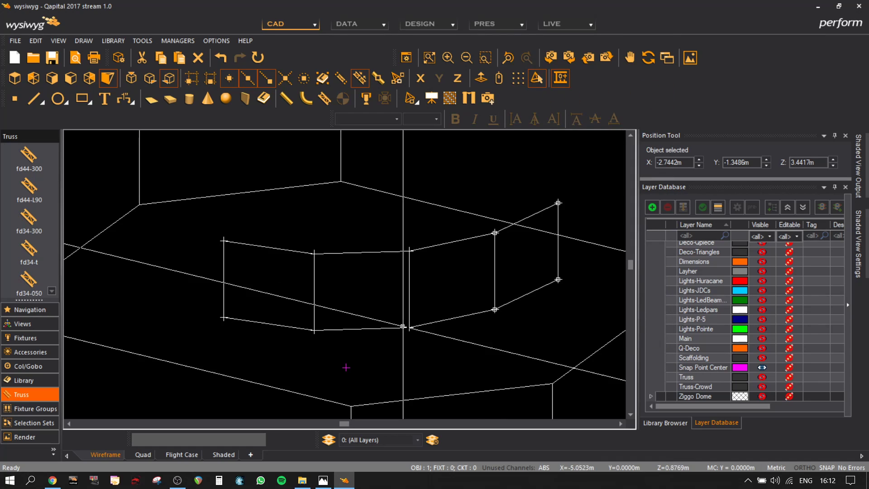
{"action": "right_click", "coordinate": [437, 348]}
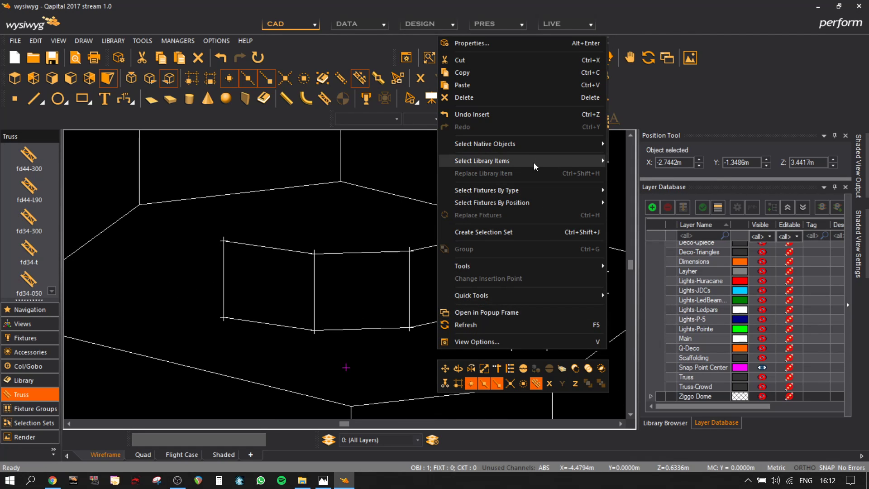
{"action": "mouse_move", "coordinate": [535, 150]}
{"action": "left_click", "coordinate": [651, 145]}
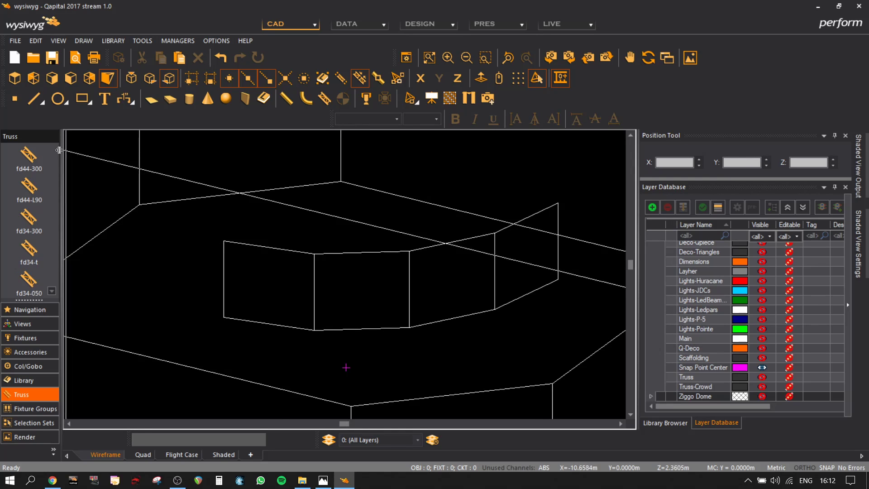
In the top view, mirror a copy of the four-panel arc about the horizontal axis through its upper end.
{"action": "left_click", "coordinate": [15, 78]}
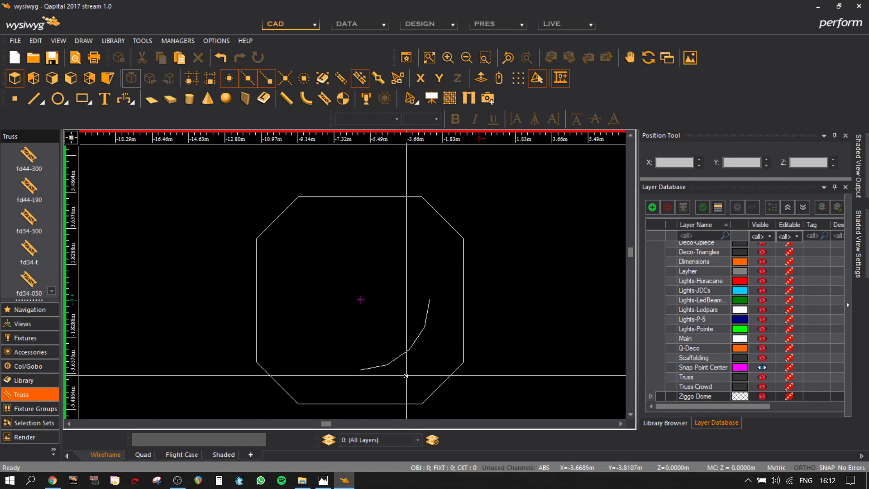
{"action": "left_click_drag", "start_coordinate": [452, 351], "coordinate": [413, 274], "text": "ctrl"}
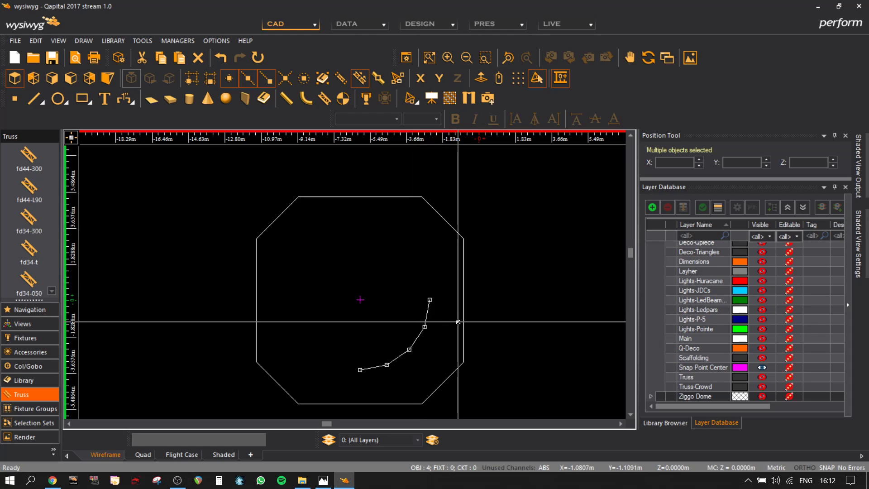
{"action": "key", "text": "m"}
{"action": "left_click", "coordinate": [430, 300]}
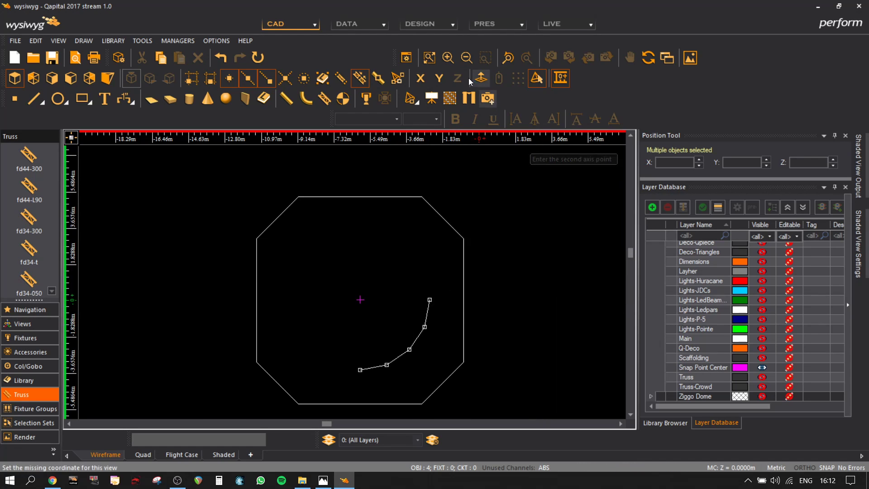
{"action": "left_click", "coordinate": [438, 78]}
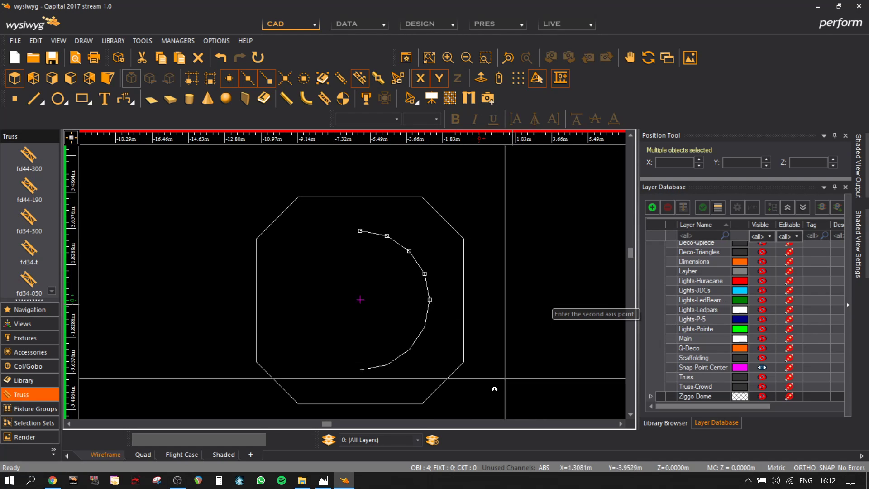
Select all eight panels of the half circle and mirror a copy about the octagon's vertical centre line.
{"action": "left_click", "coordinate": [402, 379]}
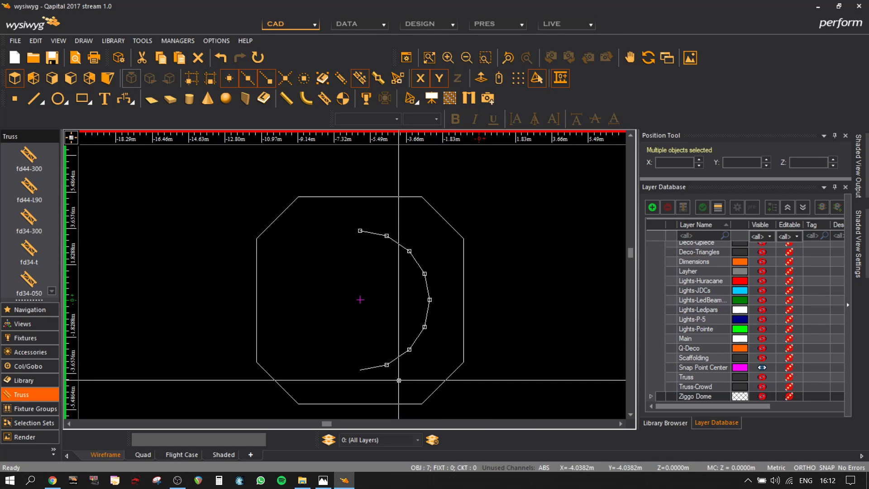
{"action": "left_click", "coordinate": [361, 370]}
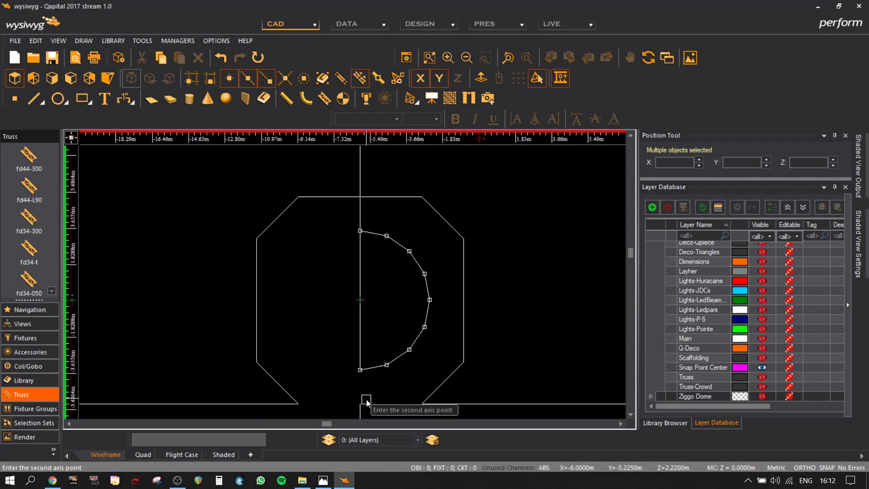
{"action": "middle_click_drag", "start_coordinate": [449, 389], "coordinate": [460, 300]}
{"action": "left_click", "coordinate": [452, 396]}
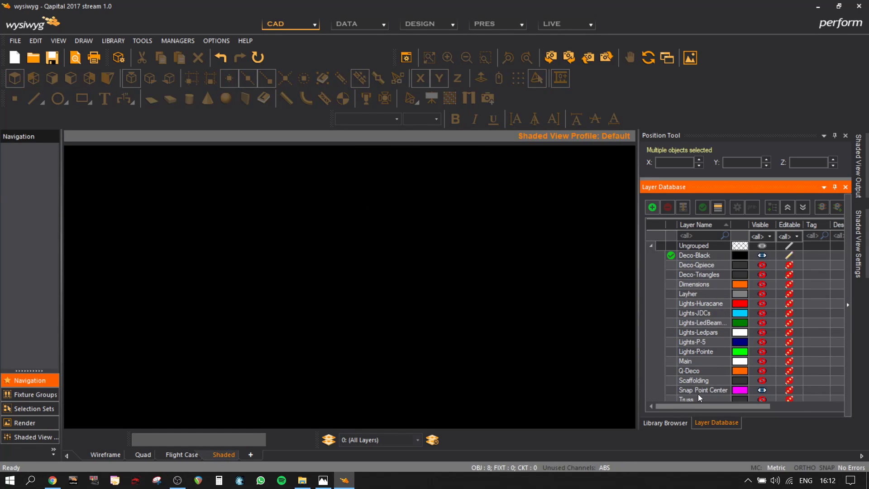
Make all ungrouped layers visible and editable, show the Ziggo Dome layer, and inspect the stage in the shaded view.
{"action": "left_click", "coordinate": [695, 254]}
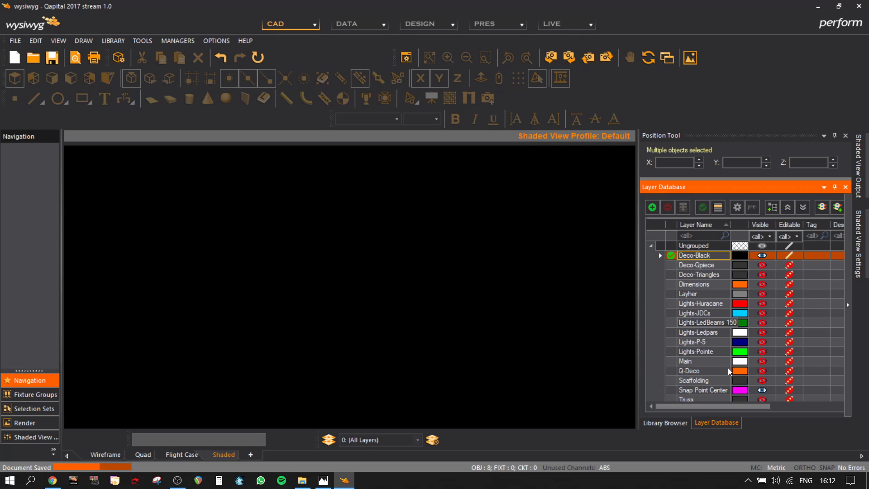
{"action": "scroll", "coordinate": [729, 372], "scroll_direction": "down", "scroll_amount": 1}
{"action": "left_click", "coordinate": [711, 387]}
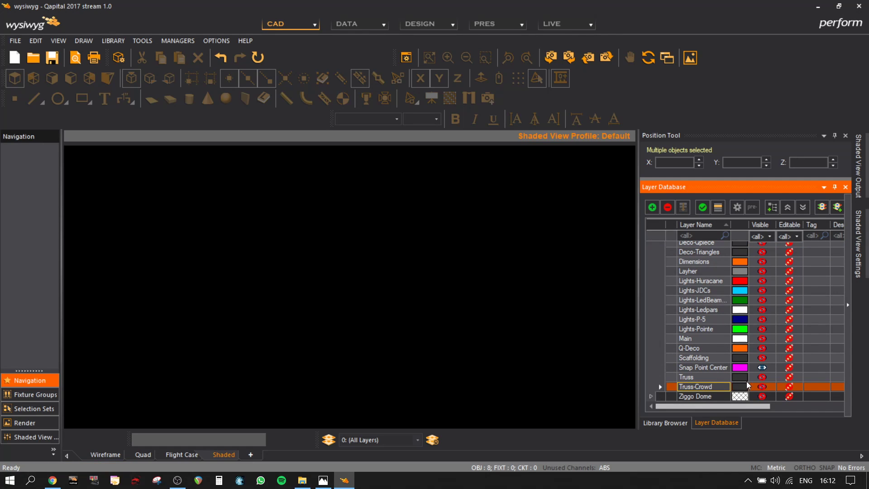
{"action": "scroll", "coordinate": [698, 301], "scroll_direction": "up", "scroll_amount": 1}
{"action": "left_click", "coordinate": [698, 257], "text": "shift"}
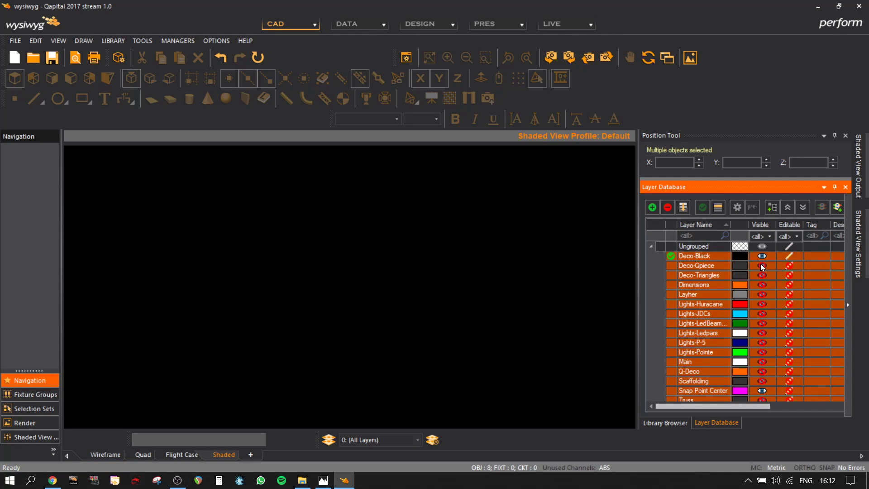
{"action": "scroll", "coordinate": [700, 351], "scroll_direction": "down", "scroll_amount": 1}
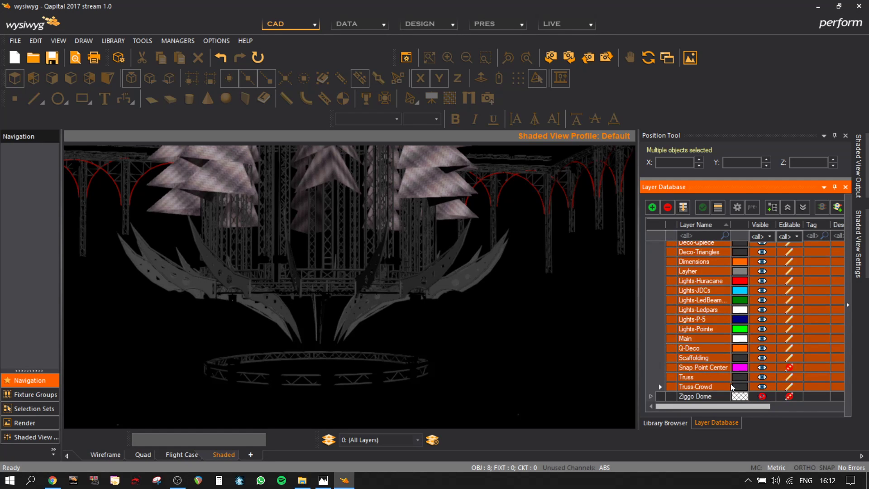
{"action": "left_click", "coordinate": [762, 397]}
{"action": "mouse_move", "coordinate": [409, 288]}
{"action": "left_mouse_down"}
{"action": "mouse_move", "coordinate": [422, 307]}
{"action": "mouse_move", "coordinate": [446, 314]}
{"action": "left_mouse_up"}
{"action": "mouse_move", "coordinate": [466, 335]}
{"action": "left_mouse_down"}
{"action": "mouse_move", "coordinate": [442, 353]}
{"action": "mouse_move", "coordinate": [412, 277]}
{"action": "mouse_move", "coordinate": [410, 302]}
{"action": "mouse_move", "coordinate": [451, 307]}
{"action": "mouse_move", "coordinate": [383, 295]}
{"action": "mouse_move", "coordinate": [450, 304]}
{"action": "mouse_move", "coordinate": [398, 307]}
{"action": "mouse_move", "coordinate": [412, 300]}
{"action": "mouse_move", "coordinate": [324, 348]}
{"action": "left_mouse_up"}
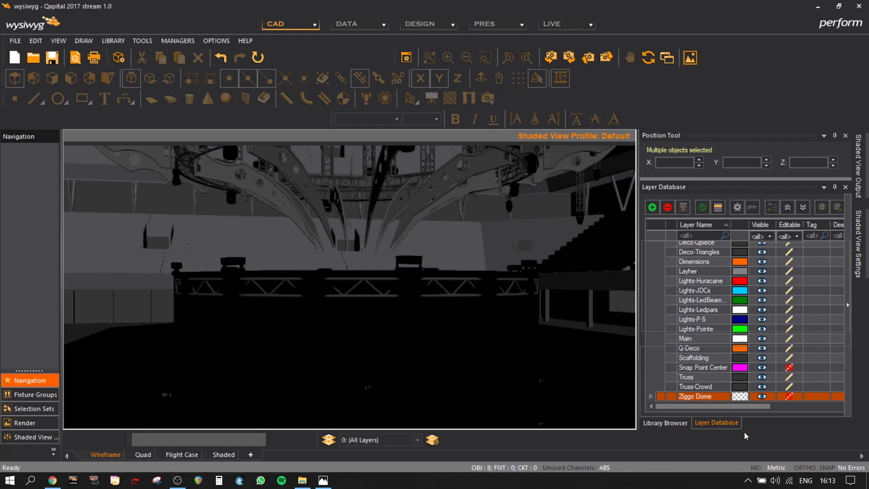
Limit the wireframe view to the current layer only.
{"action": "left_click", "coordinate": [391, 439]}
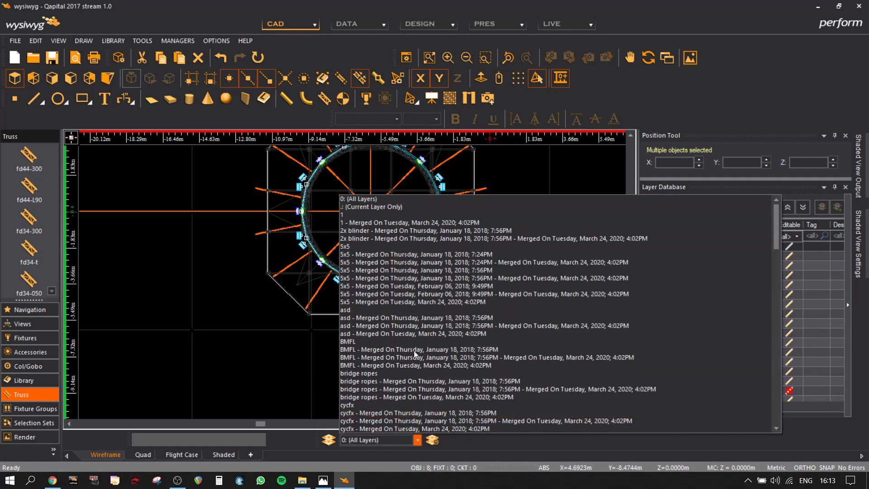
{"action": "left_click", "coordinate": [396, 204]}
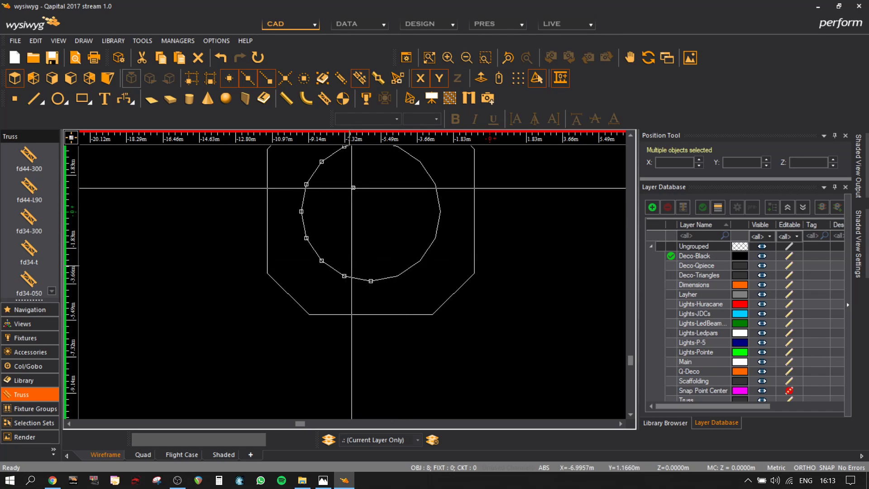
{"action": "middle_click_drag", "start_coordinate": [354, 205], "coordinate": [355, 246]}
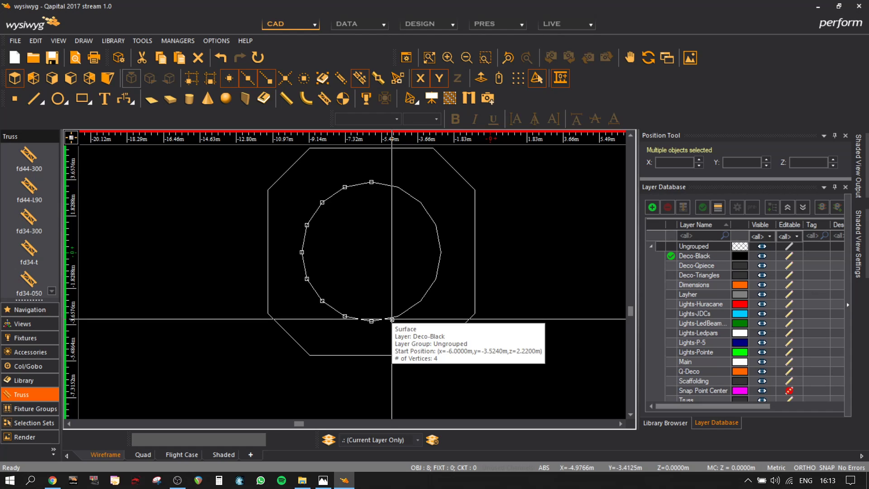
Delete the mirrored left half of the circle and the upper-right quarter, keeping the original four-panel arc.
{"action": "key", "text": "Delete"}
{"action": "left_click_drag", "start_coordinate": [450, 241], "coordinate": [368, 172]}
{"action": "key", "text": "Delete"}
Move the four-panel arc 0.05 m in the negative Y direction from its upper endpoint.
{"action": "left_click_drag", "start_coordinate": [450, 318], "coordinate": [368, 240]}
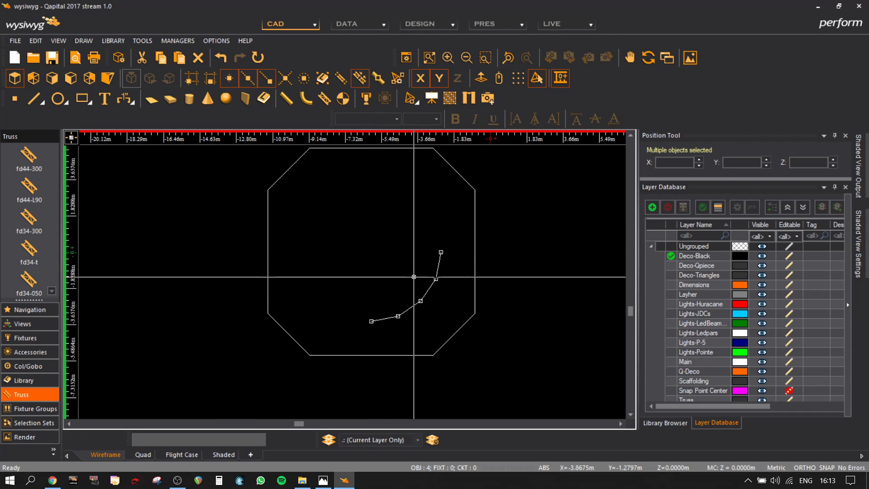
{"action": "key", "text": "m"}
{"action": "left_click", "coordinate": [441, 252]}
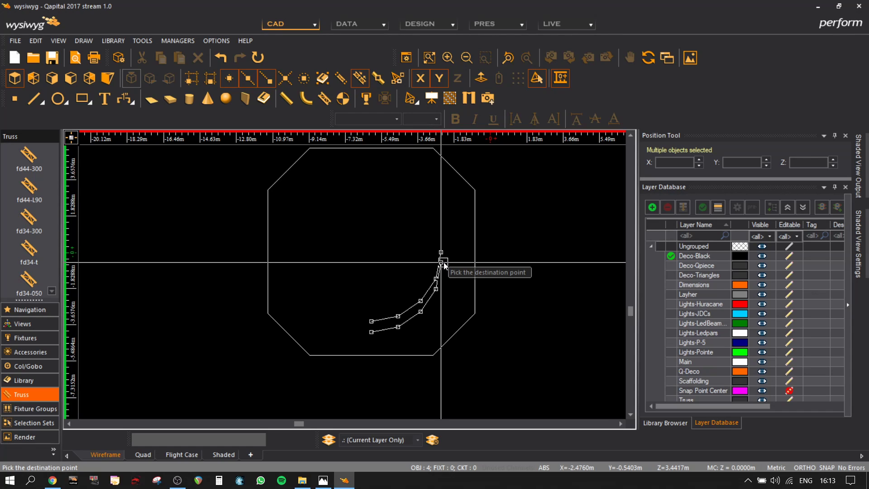
{"action": "type", "text": ".05"}
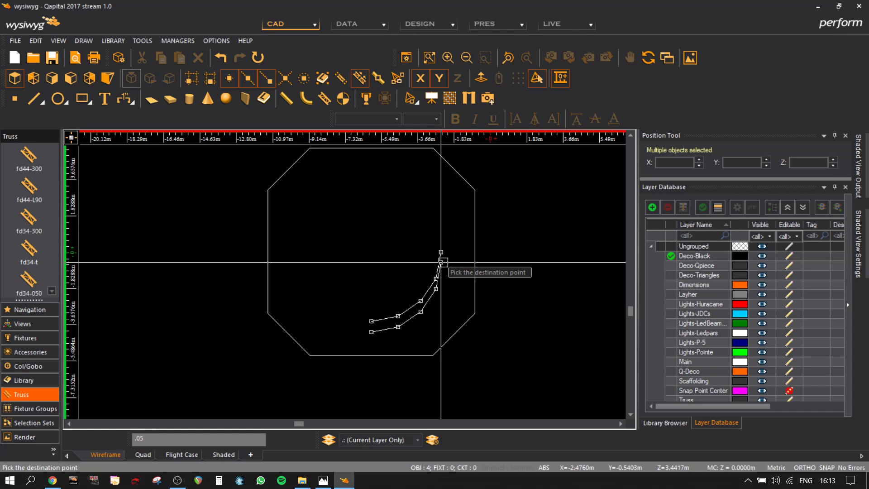
{"action": "key", "text": "Return"}
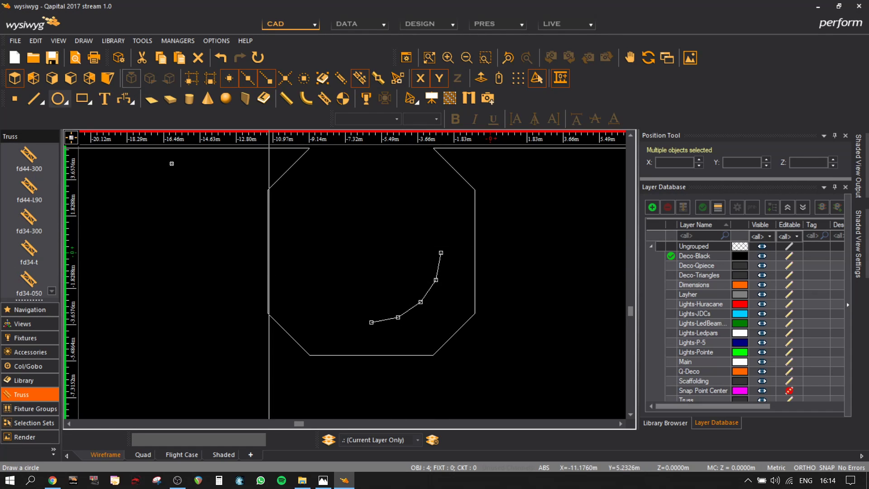
Display all layers to check the arc against the truss and fixtures, and return to the current layer only.
{"action": "left_click", "coordinate": [417, 440]}
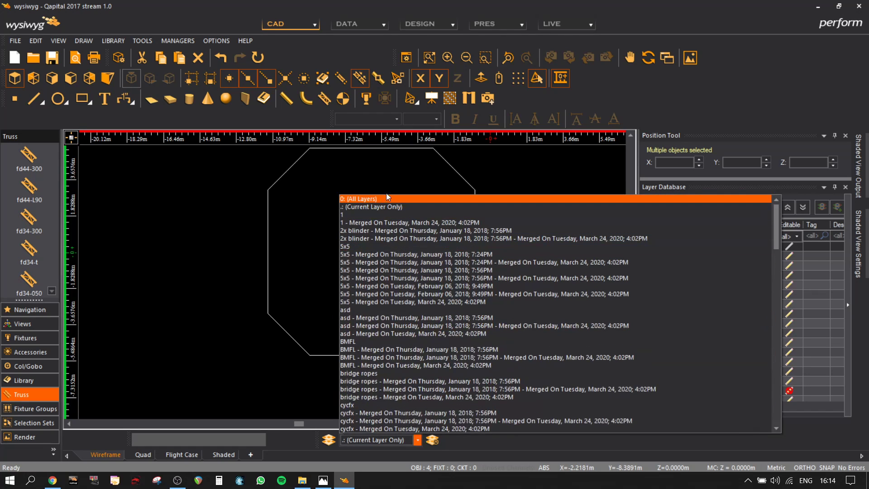
{"action": "left_click", "coordinate": [375, 200]}
{"action": "scroll", "coordinate": [385, 320], "scroll_direction": "up", "scroll_amount": 10}
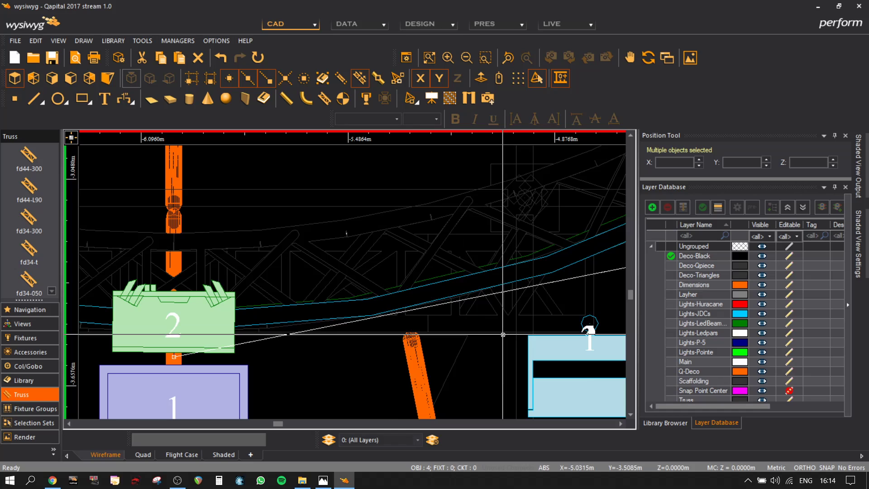
{"action": "middle_click_drag", "start_coordinate": [502, 334], "coordinate": [312, 363]}
{"action": "scroll", "coordinate": [312, 364], "scroll_direction": "down", "scroll_amount": 1}
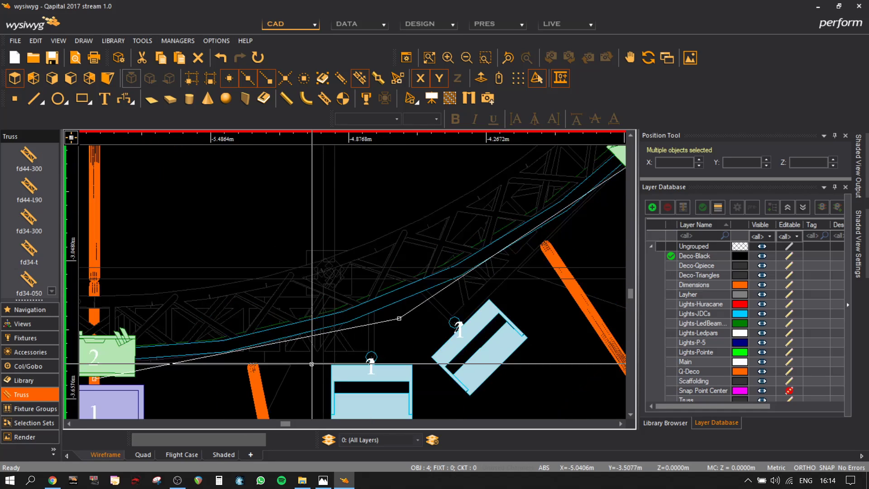
{"action": "left_click", "coordinate": [408, 442]}
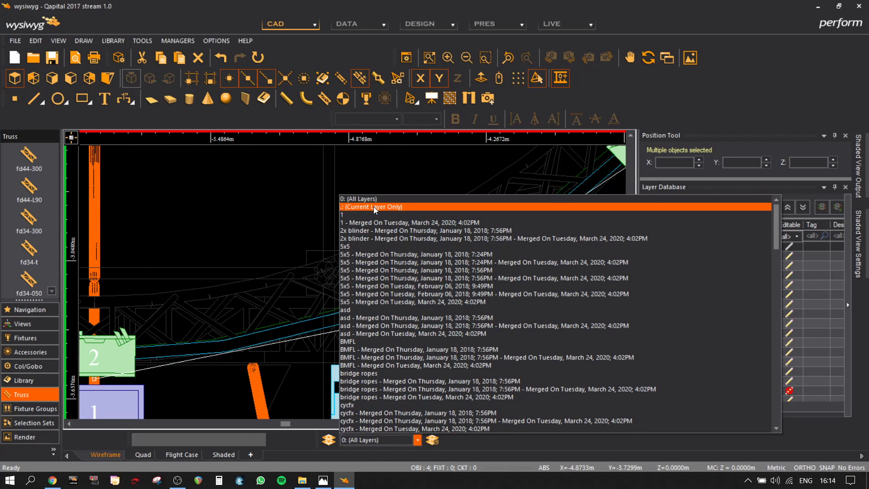
{"action": "left_click", "coordinate": [374, 206]}
{"action": "scroll", "coordinate": [408, 313], "scroll_direction": "down", "scroll_amount": 4}
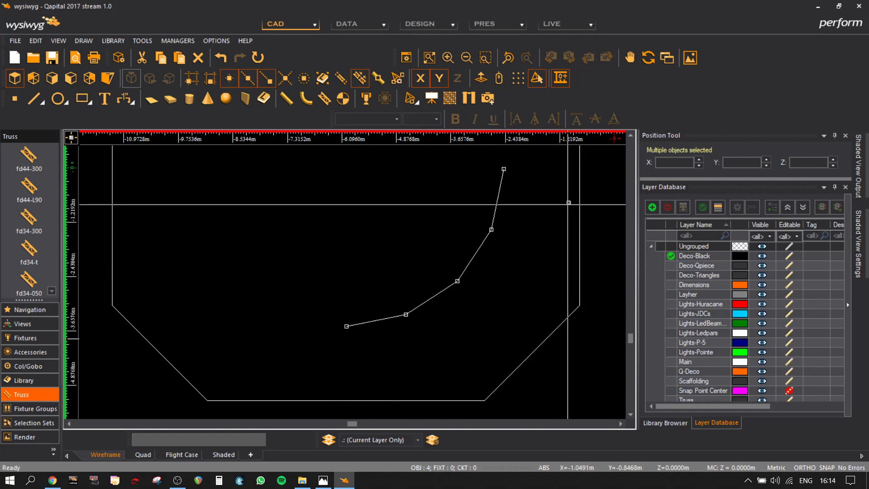
{"action": "middle_click_drag", "start_coordinate": [573, 180], "coordinate": [537, 254]}
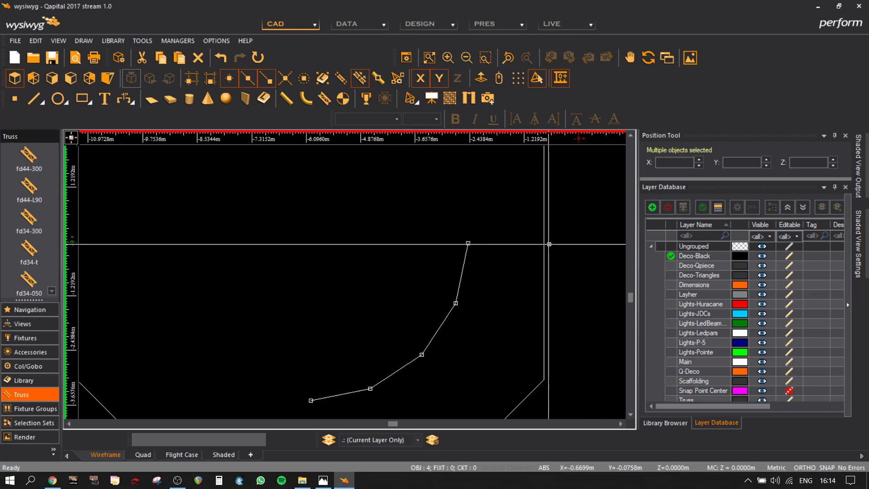
{"action": "key", "text": "ctrl+c"}
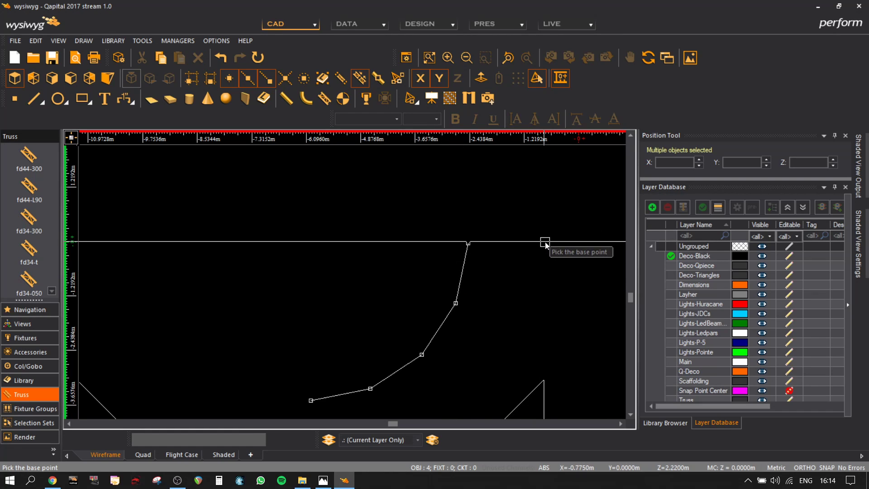
{"action": "scroll", "coordinate": [547, 243], "scroll_direction": "up", "scroll_amount": 2}
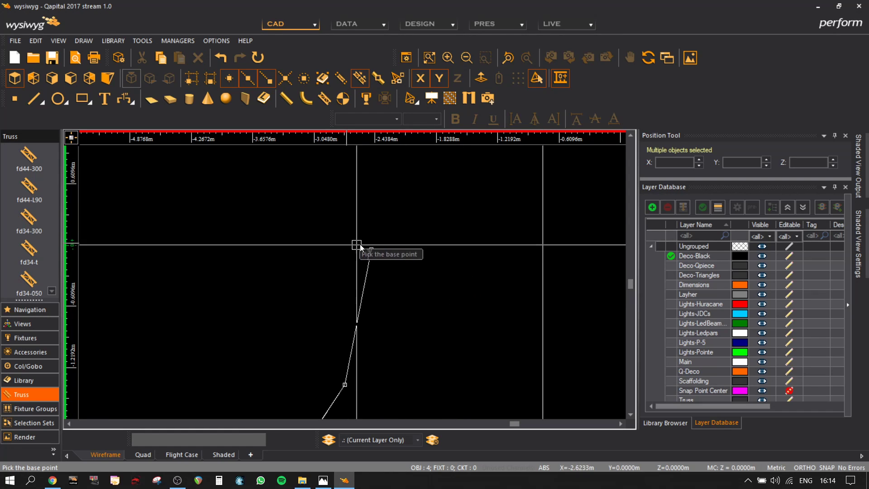
{"action": "scroll", "coordinate": [390, 237], "scroll_direction": "down", "scroll_amount": 2}
{"action": "left_click", "coordinate": [401, 296]}
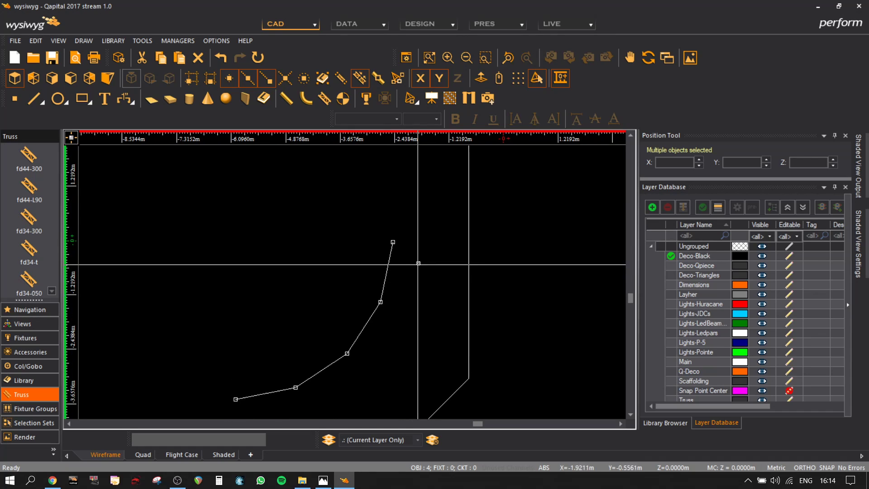
Move the four-panel arc 0.5 m in the positive X direction from its upper endpoint.
{"action": "key", "text": "ctrl+m"}
{"action": "left_click", "coordinate": [393, 242]}
{"action": "type", "text": "0.5"}
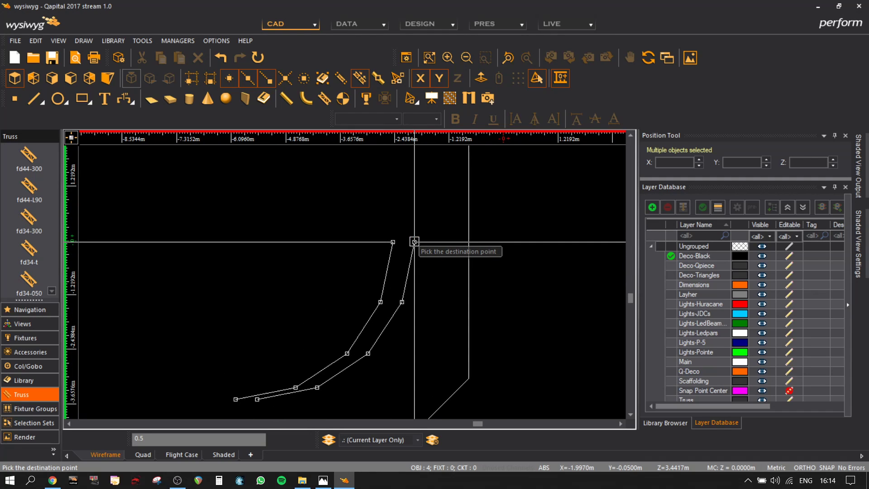
{"action": "key", "text": "Return"}
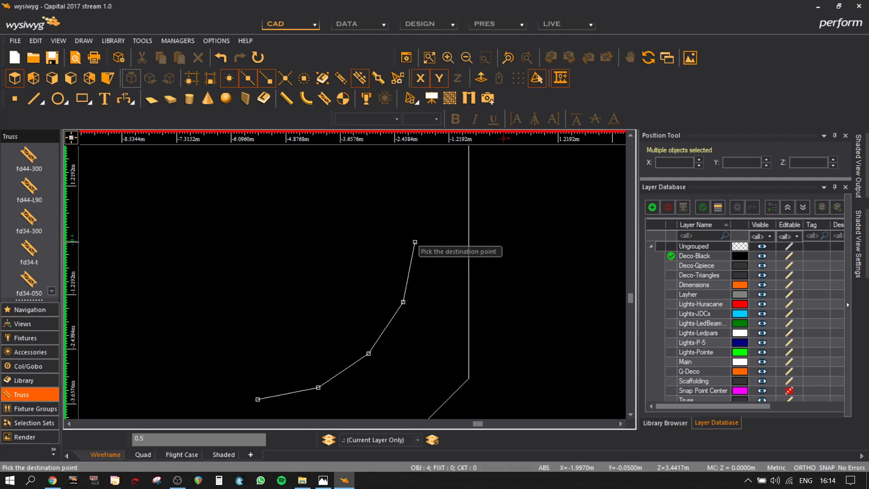
Mirror a copy of the four-panel arc about the octagon's vertical centre line.
{"action": "middle_click_drag", "start_coordinate": [286, 272], "coordinate": [390, 223]}
{"action": "middle_click_drag", "start_coordinate": [389, 273], "coordinate": [385, 235]}
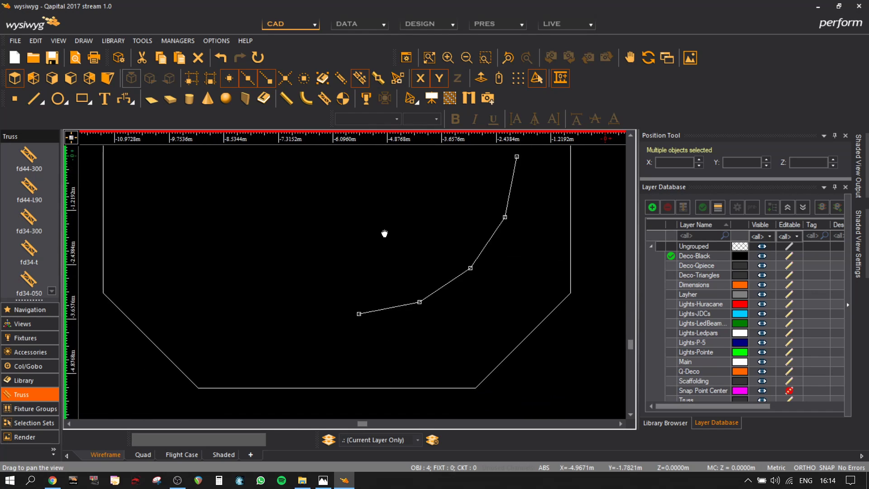
{"action": "scroll", "coordinate": [385, 236], "scroll_direction": "down", "scroll_amount": 2}
{"action": "key", "text": "ctrl+shift+m"}
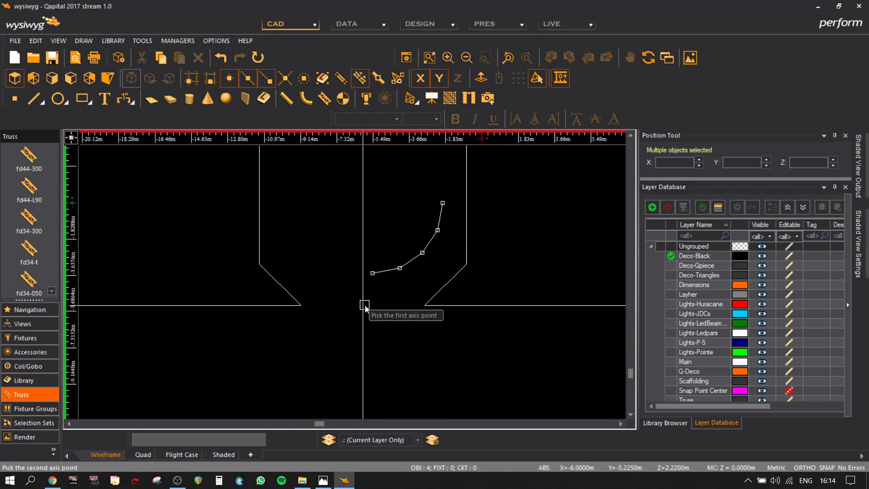
{"action": "left_click", "coordinate": [365, 362]}
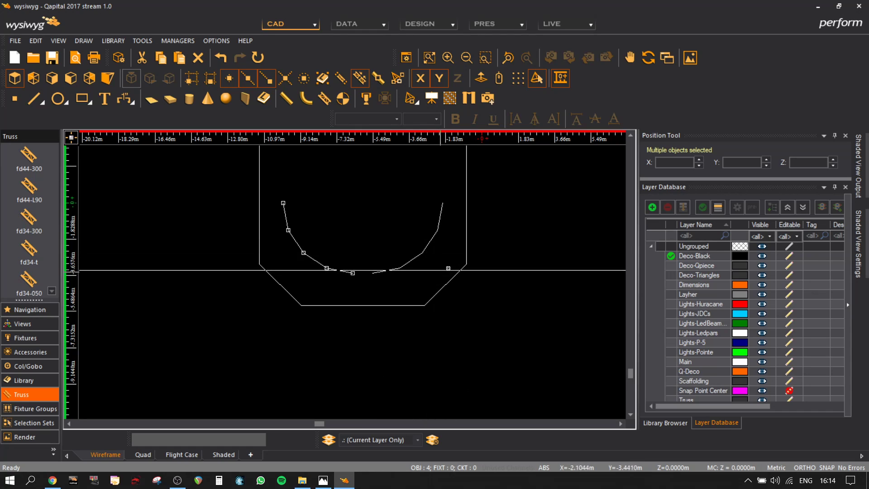
Draw a four-corner surface closing the gap between the lower ends of the original and mirrored arcs.
{"action": "scroll", "coordinate": [370, 275], "scroll_direction": "up", "scroll_amount": 3}
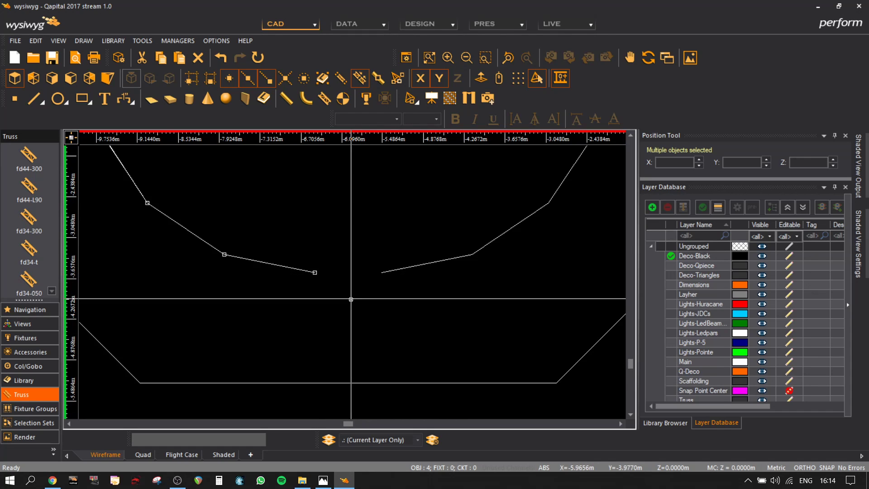
{"action": "left_click", "coordinate": [368, 299]}
{"action": "left_click", "coordinate": [108, 78]}
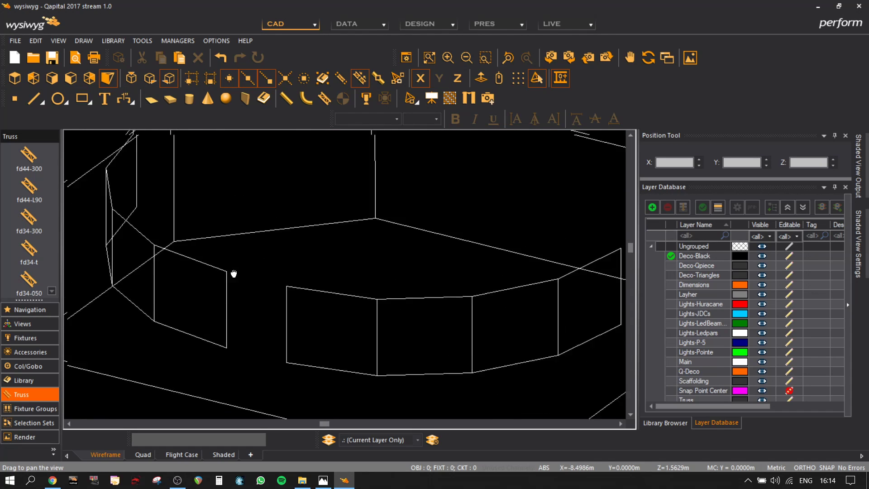
{"action": "left_click", "coordinate": [237, 281]}
{"action": "left_click", "coordinate": [236, 355]}
{"action": "left_click", "coordinate": [421, 79]}
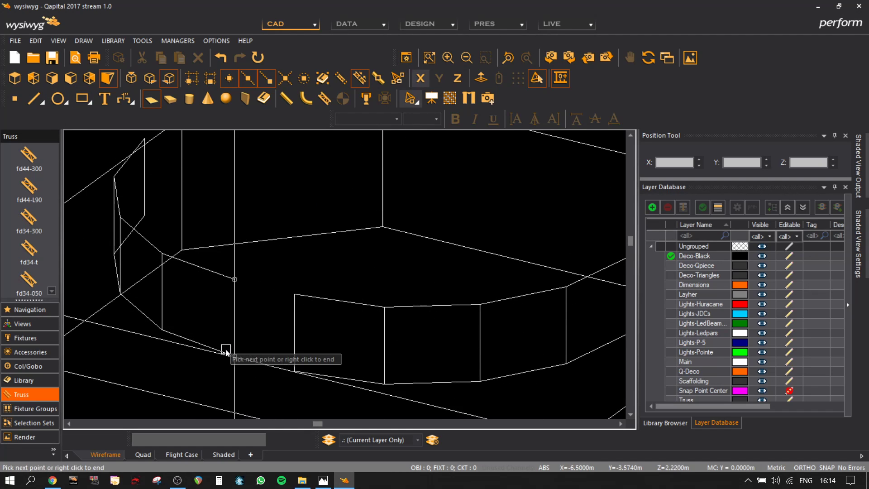
{"action": "left_click", "coordinate": [294, 371]}
{"action": "left_click", "coordinate": [305, 297]}
{"action": "right_click", "coordinate": [304, 324]}
{"action": "scroll", "coordinate": [308, 280], "scroll_direction": "down", "scroll_amount": 1}
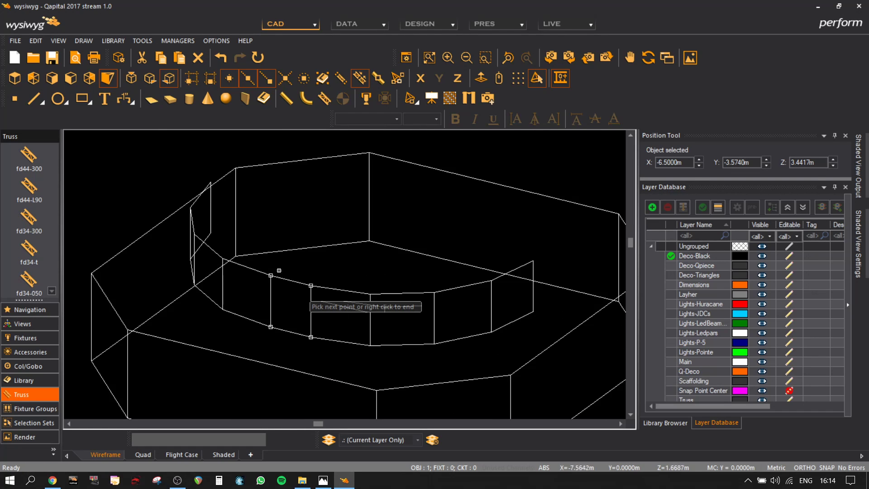
Try mirroring a copy of the nine-panel half ring about the octagon's horizontal centre line, and delete the copy.
{"action": "left_click", "coordinate": [15, 78]}
{"action": "scroll", "coordinate": [356, 291], "scroll_direction": "down", "scroll_amount": 2}
{"action": "left_click_drag", "start_coordinate": [448, 286], "coordinate": [227, 174]}
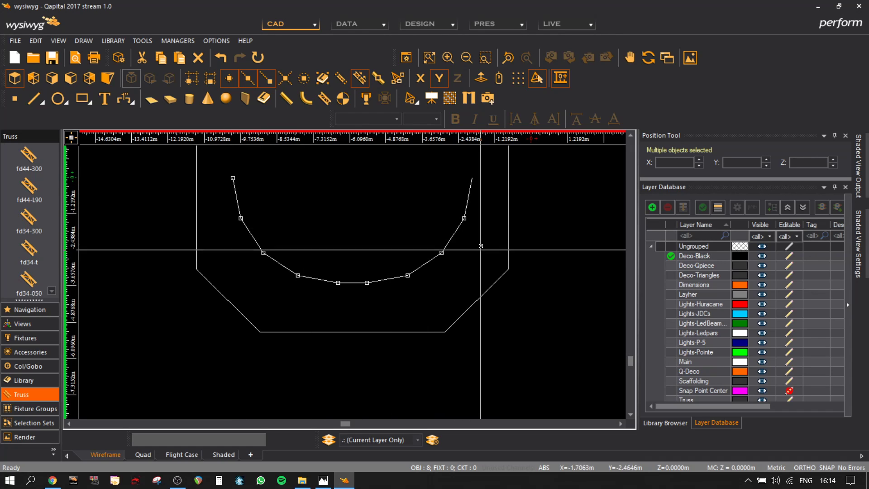
{"action": "middle_click_drag", "start_coordinate": [506, 186], "coordinate": [480, 277]}
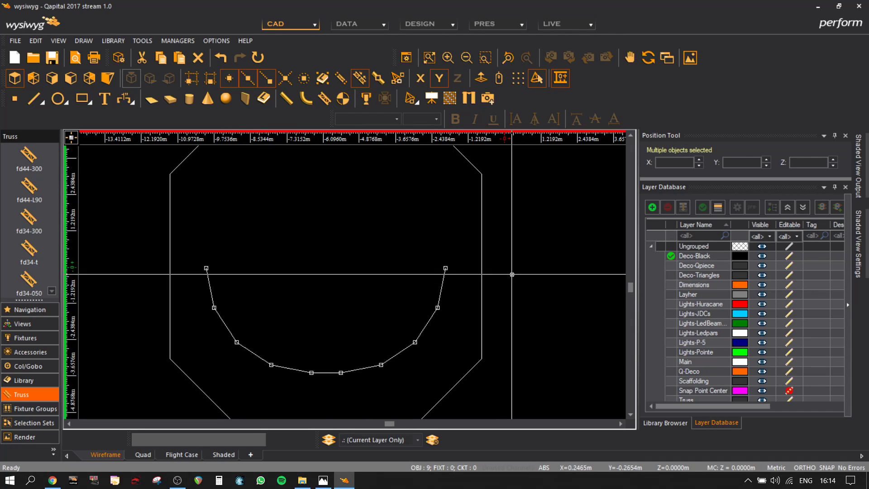
{"action": "key", "text": "ctrl+m"}
{"action": "left_click", "coordinate": [483, 269]}
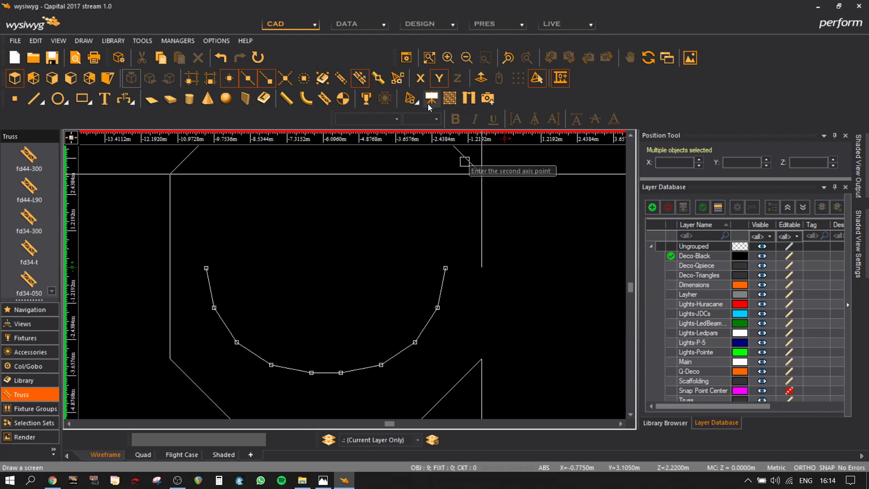
{"action": "left_click", "coordinate": [567, 285]}
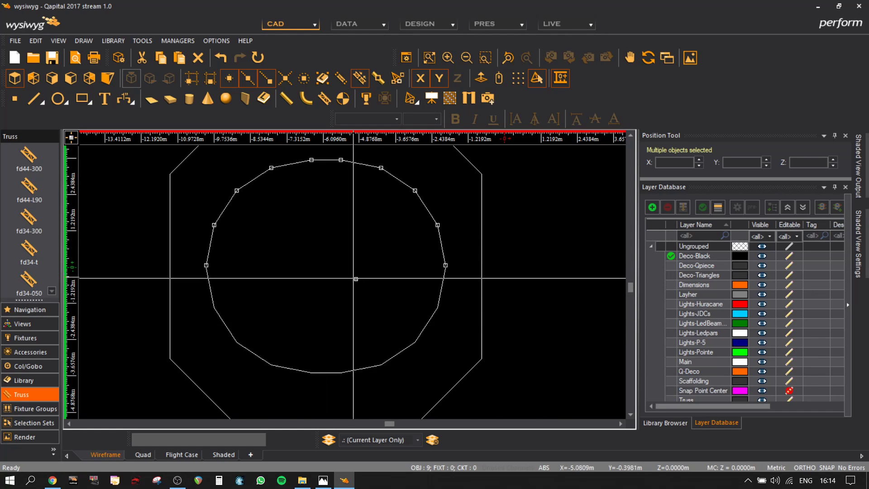
{"action": "key", "text": "Delete"}
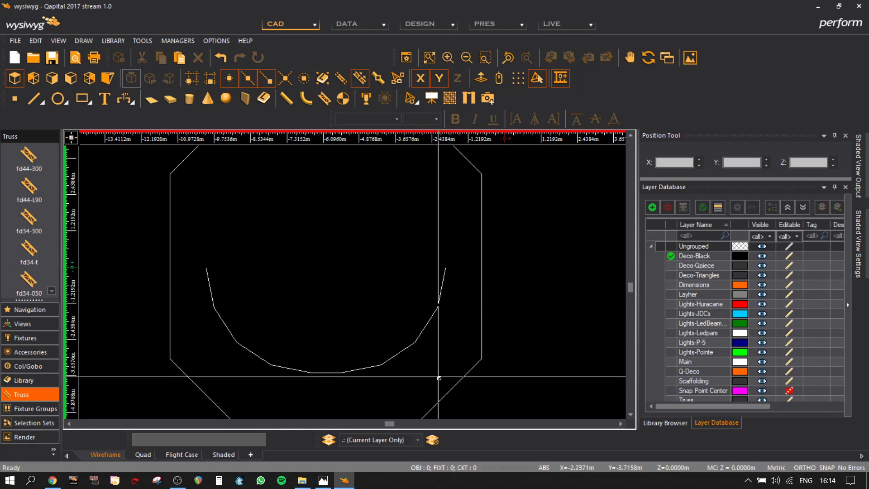
Move the nine-panel half ring 0.1 m in the negative Y direction.
{"action": "left_click_drag", "start_coordinate": [447, 374], "coordinate": [198, 239]}
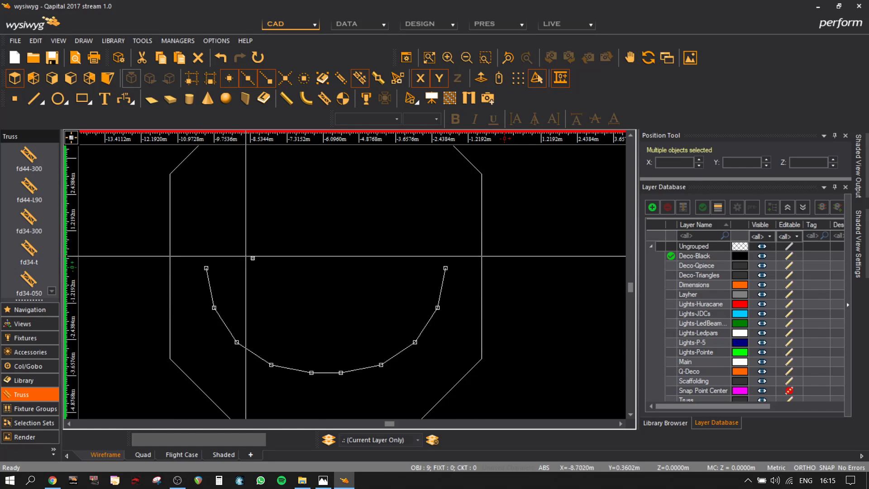
{"action": "key", "text": "ctrl+c"}
{"action": "left_click", "coordinate": [443, 299]}
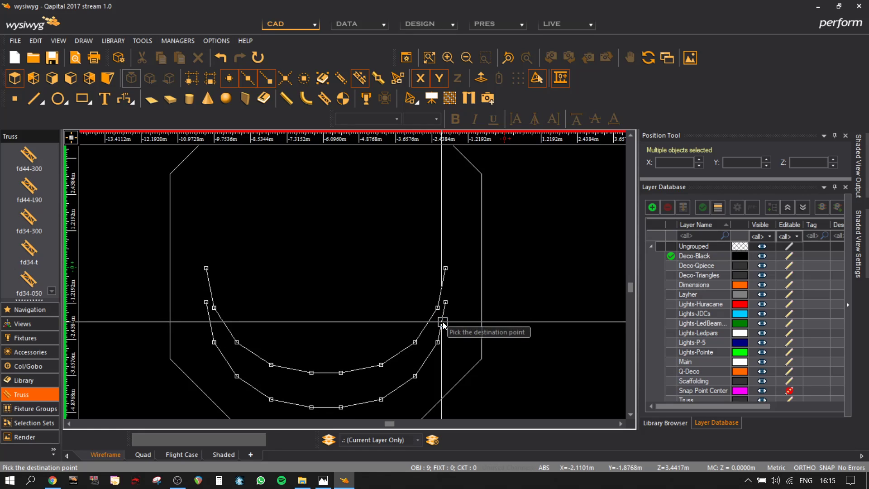
{"action": "type", "text": "0.1"}
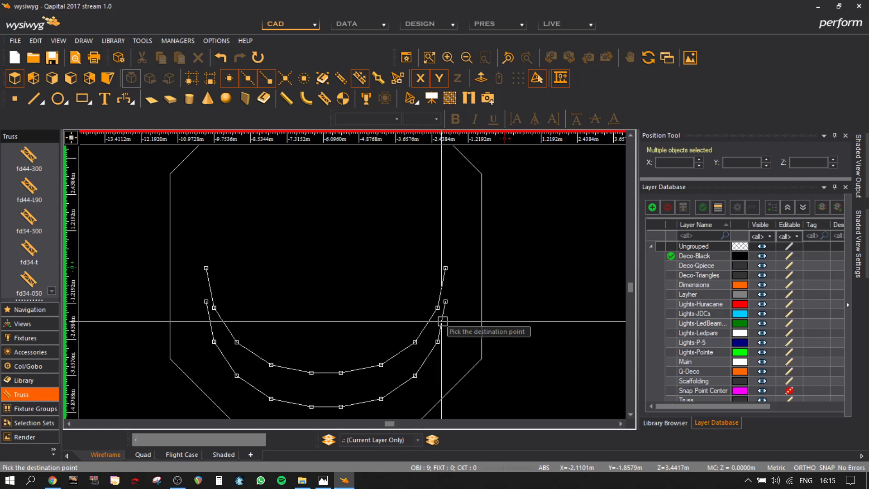
{"action": "key", "text": "Return"}
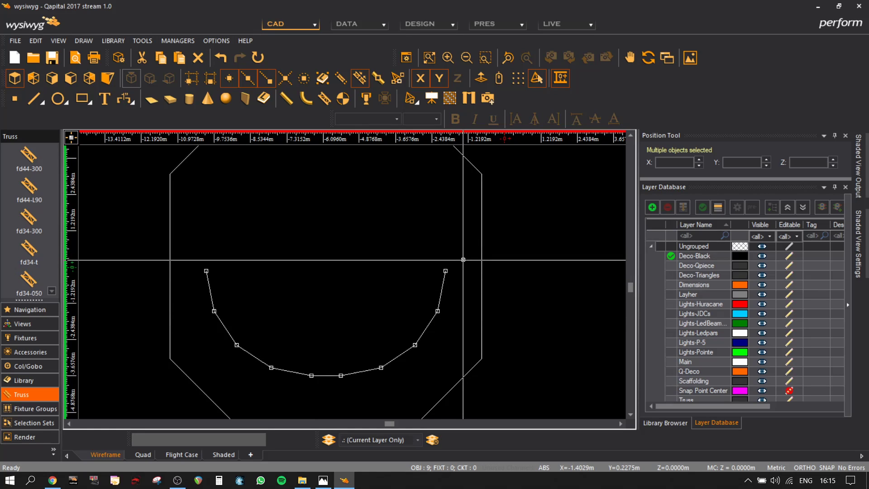
Mirror a copy of the nine-panel half ring about the octagon's horizontal centre line.
{"action": "key", "text": "ctrl+m"}
{"action": "left_click", "coordinate": [484, 267]}
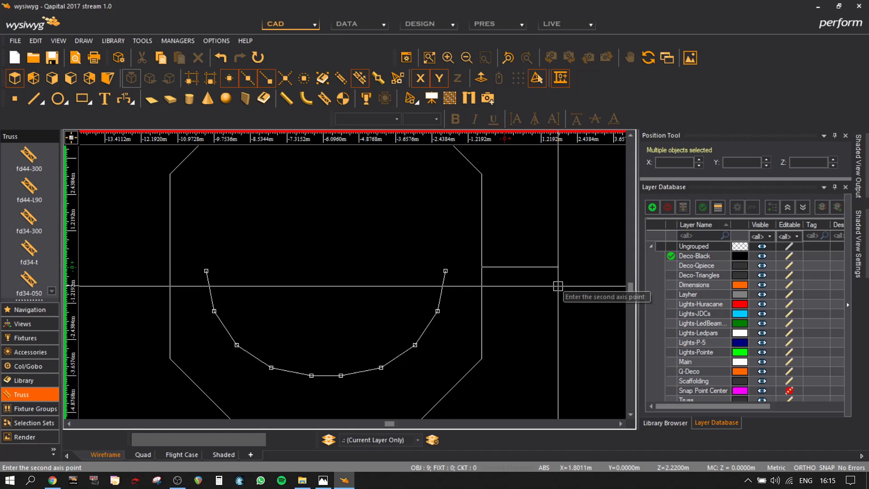
{"action": "left_click", "coordinate": [558, 289]}
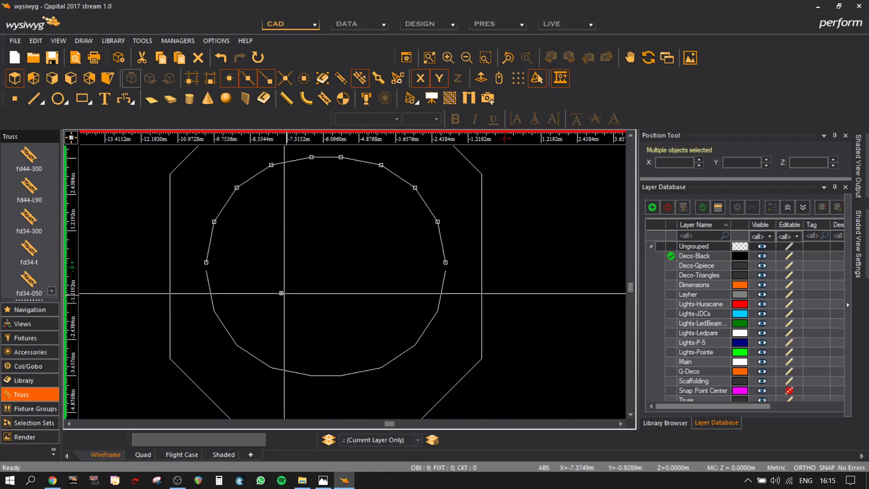
{"action": "scroll", "coordinate": [281, 293], "scroll_direction": "down", "scroll_amount": 2}
{"action": "scroll", "coordinate": [282, 293], "scroll_direction": "up", "scroll_amount": 2}
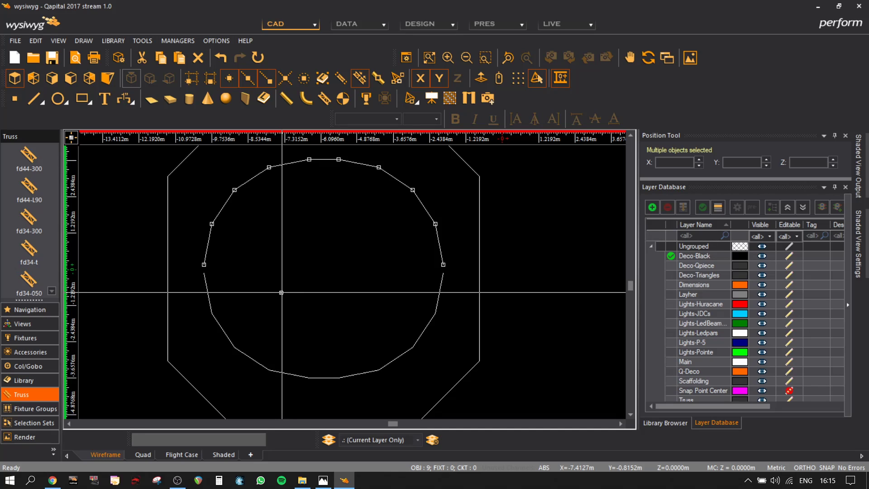
{"action": "scroll", "coordinate": [281, 293], "scroll_direction": "down", "scroll_amount": 2}
{"action": "scroll", "coordinate": [282, 293], "scroll_direction": "up", "scroll_amount": 2}
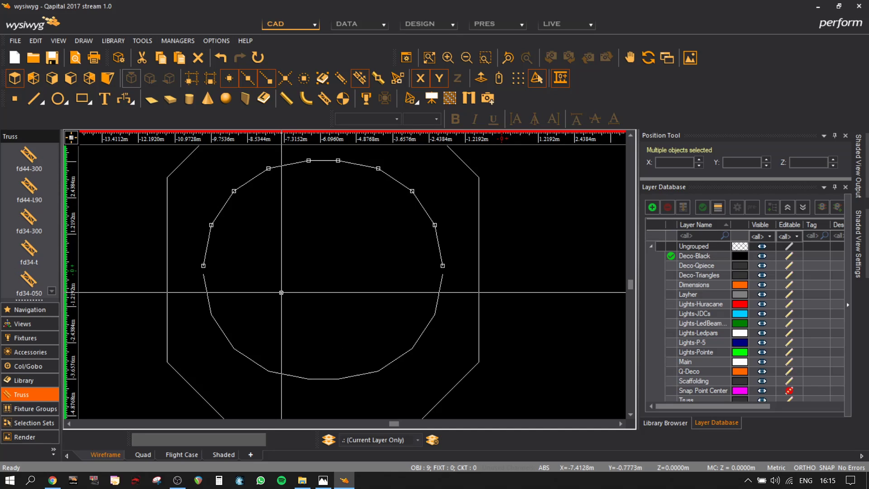
Draw a four-corner surface closing the gap between the two half rings on the positive X side.
{"action": "left_click", "coordinate": [108, 81]}
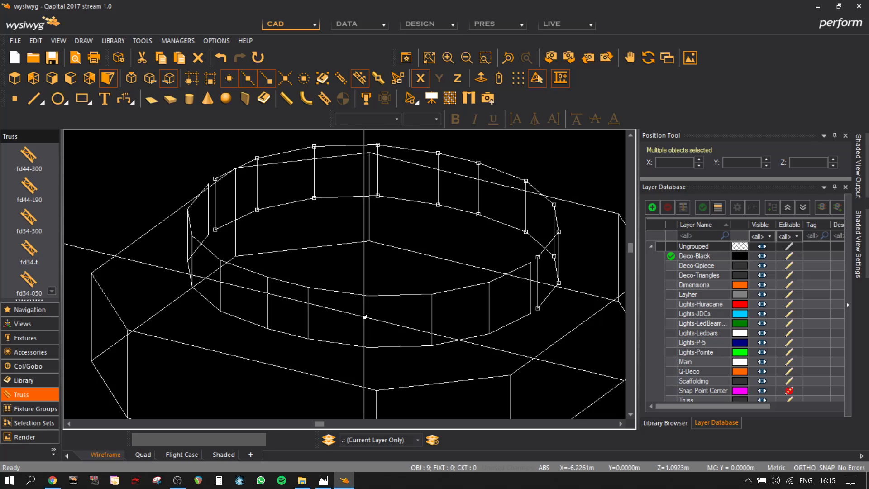
{"action": "middle_click_drag", "start_coordinate": [536, 243], "coordinate": [415, 270]}
{"action": "left_click", "coordinate": [154, 101]}
{"action": "scroll", "coordinate": [450, 352], "scroll_direction": "up", "scroll_amount": 3}
{"action": "left_click", "coordinate": [318, 318]}
{"action": "left_click", "coordinate": [317, 144]}
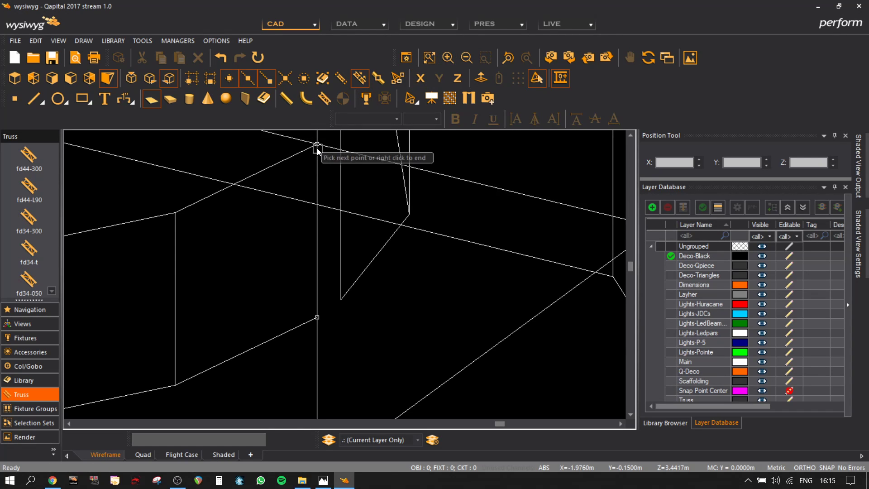
{"action": "middle_click_drag", "start_coordinate": [363, 181], "coordinate": [349, 264]}
{"action": "left_click", "coordinate": [327, 211]}
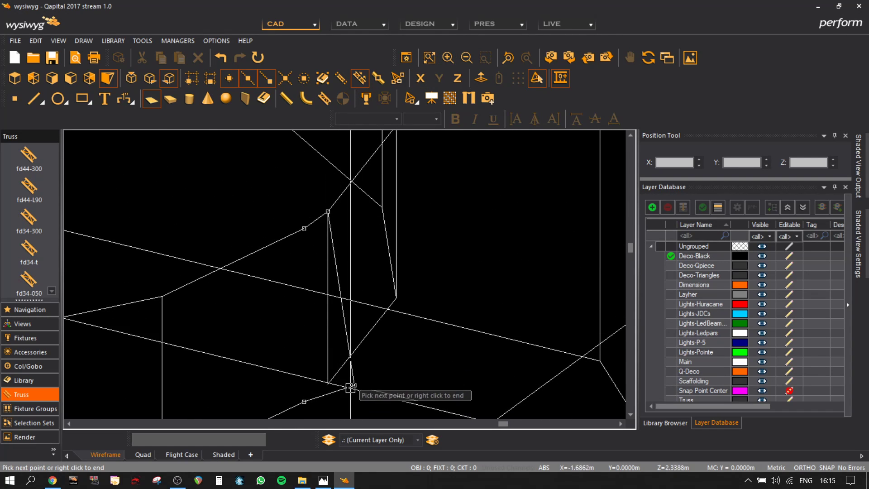
{"action": "left_click", "coordinate": [329, 385]}
{"action": "right_click", "coordinate": [330, 385]}
{"action": "scroll", "coordinate": [222, 326], "scroll_direction": "down", "scroll_amount": 2}
{"action": "middle_click_drag", "start_coordinate": [191, 255], "coordinate": [404, 309]}
Mirror a copy of the narrow closing panel about the ring's vertical centre line to close the opposite gap.
{"action": "left_click", "coordinate": [16, 80]}
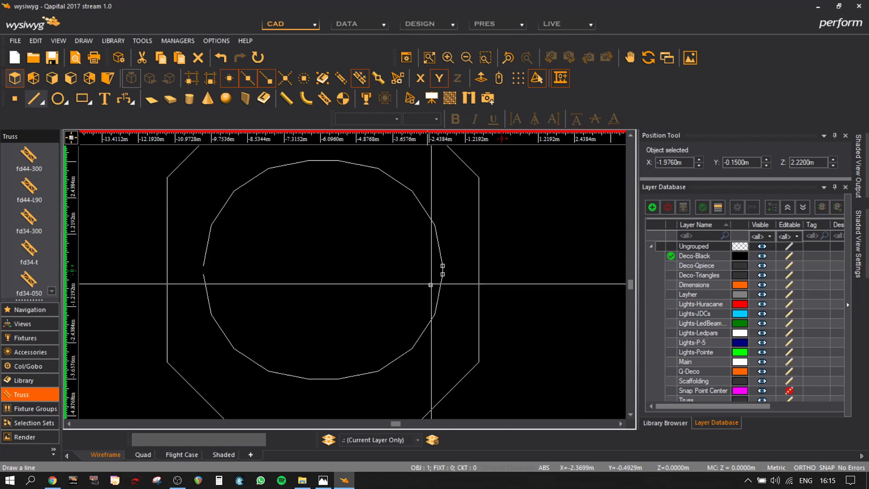
{"action": "key", "text": "ctrl+m"}
{"action": "left_click", "coordinate": [324, 152]}
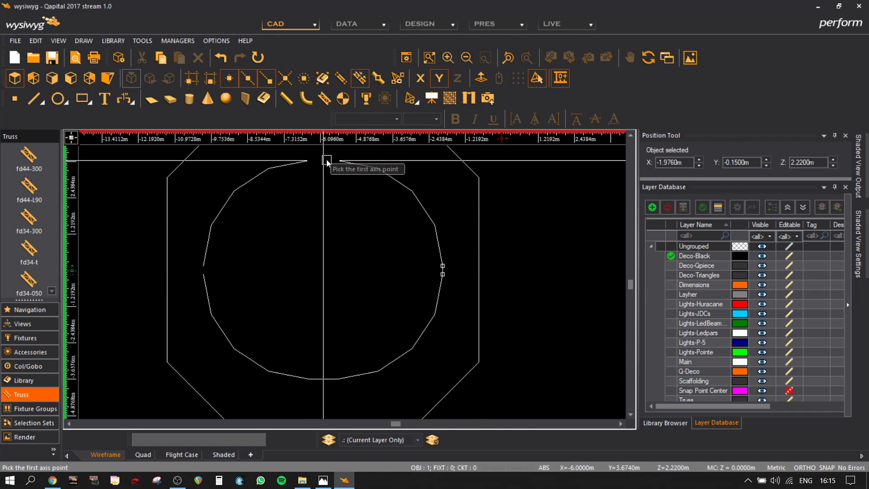
{"action": "left_click", "coordinate": [352, 250]}
{"action": "left_click", "coordinate": [113, 79]}
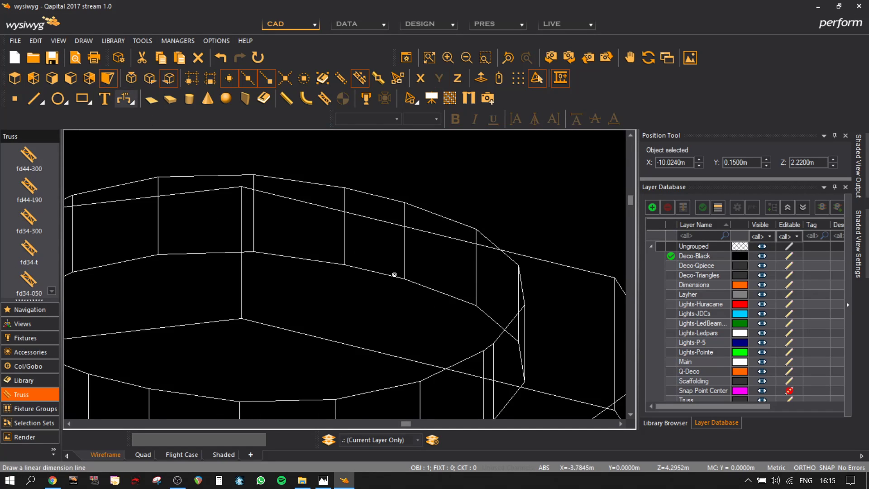
{"action": "scroll", "coordinate": [331, 317], "scroll_direction": "down", "scroll_amount": 3}
{"action": "scroll", "coordinate": [378, 262], "scroll_direction": "up", "scroll_amount": 2}
{"action": "scroll", "coordinate": [381, 300], "scroll_direction": "up", "scroll_amount": 2}
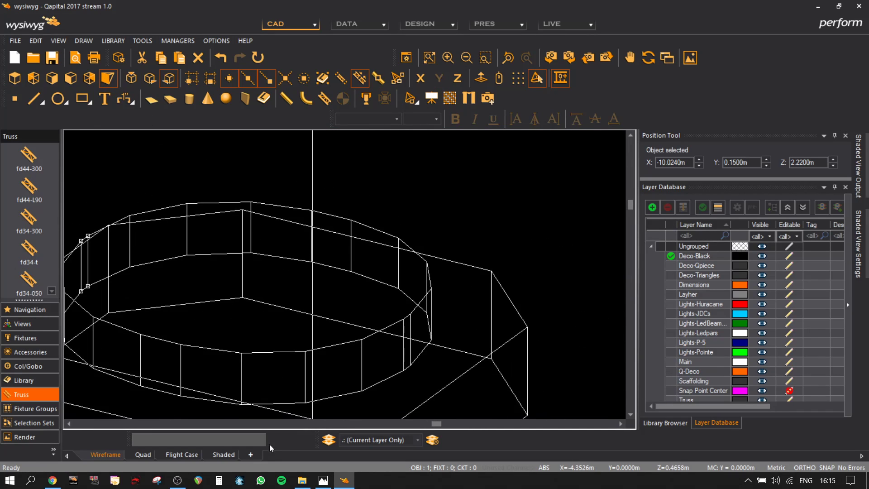
Examine the panel ring around the stage in the shaded view with all layers displayed, and return to wireframe.
{"action": "left_click", "coordinate": [223, 454]}
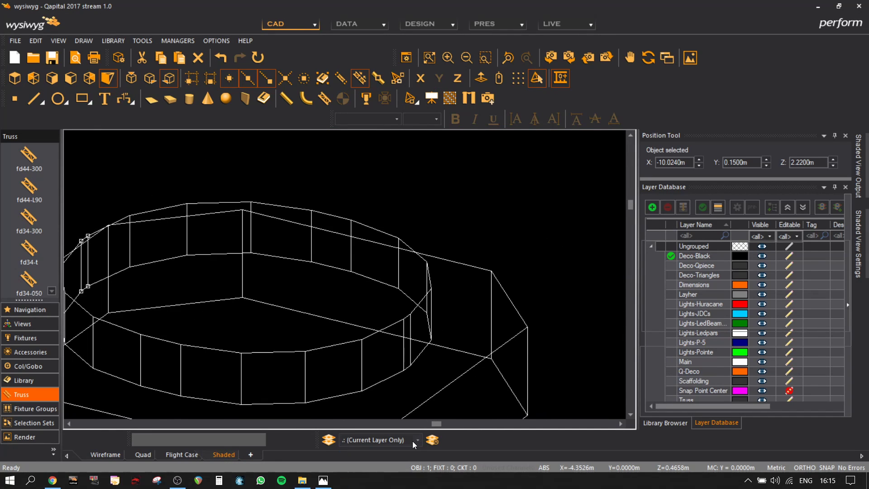
{"action": "left_click", "coordinate": [415, 441]}
{"action": "left_click", "coordinate": [385, 198]}
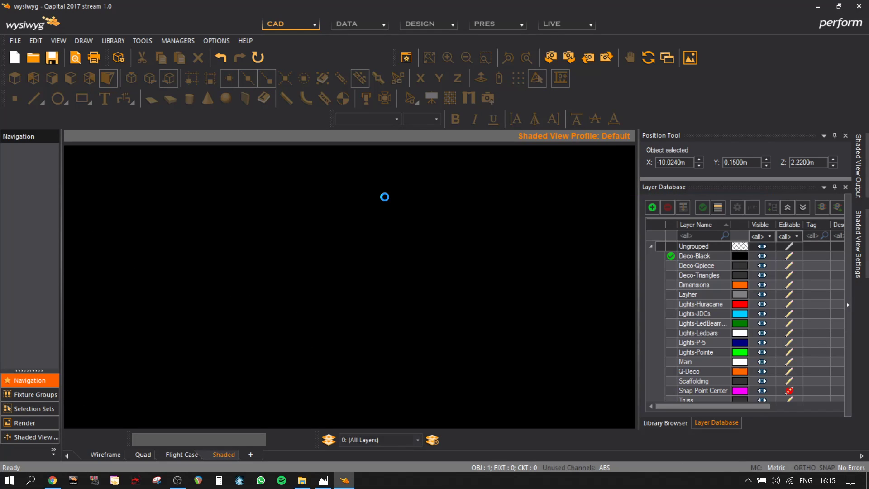
{"action": "mouse_move", "coordinate": [406, 296]}
{"action": "middle_mouse_down"}
{"action": "mouse_move", "coordinate": [378, 306]}
{"action": "mouse_move", "coordinate": [371, 323]}
{"action": "mouse_move", "coordinate": [322, 313]}
{"action": "mouse_move", "coordinate": [320, 305]}
{"action": "mouse_move", "coordinate": [345, 303]}
{"action": "middle_mouse_up"}
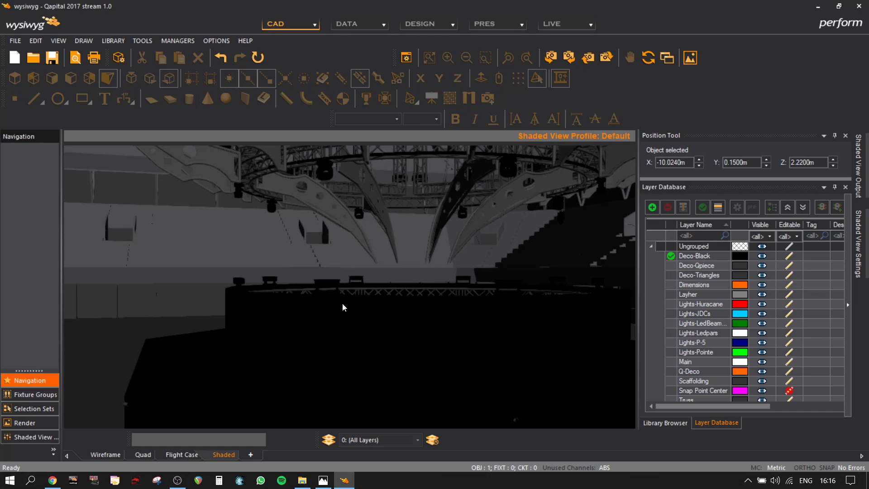
{"action": "mouse_move", "coordinate": [409, 291]}
{"action": "left_mouse_down"}
{"action": "mouse_move", "coordinate": [386, 311]}
{"action": "mouse_move", "coordinate": [380, 295]}
{"action": "left_mouse_up"}
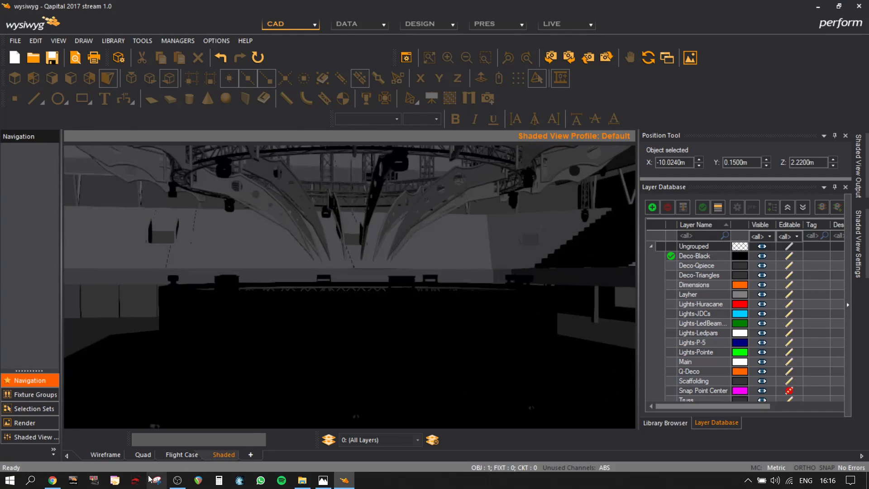
{"action": "left_click", "coordinate": [106, 455]}
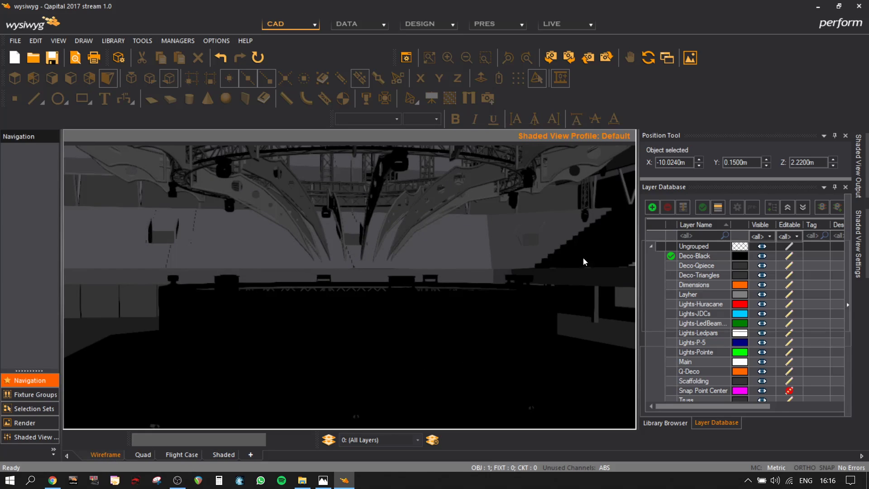
Create a red layer named DJ and make it the current layer.
{"action": "left_click", "coordinate": [653, 207]}
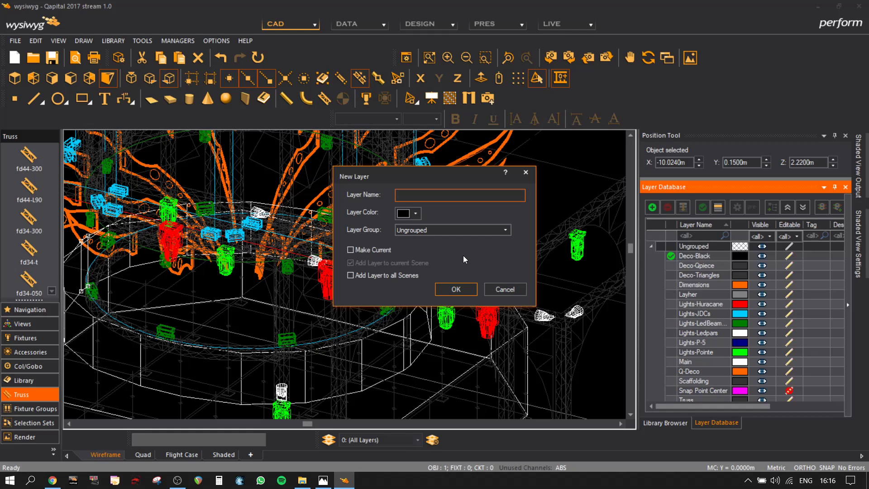
{"action": "type", "text": "DJ"}
{"action": "left_click", "coordinate": [415, 213]}
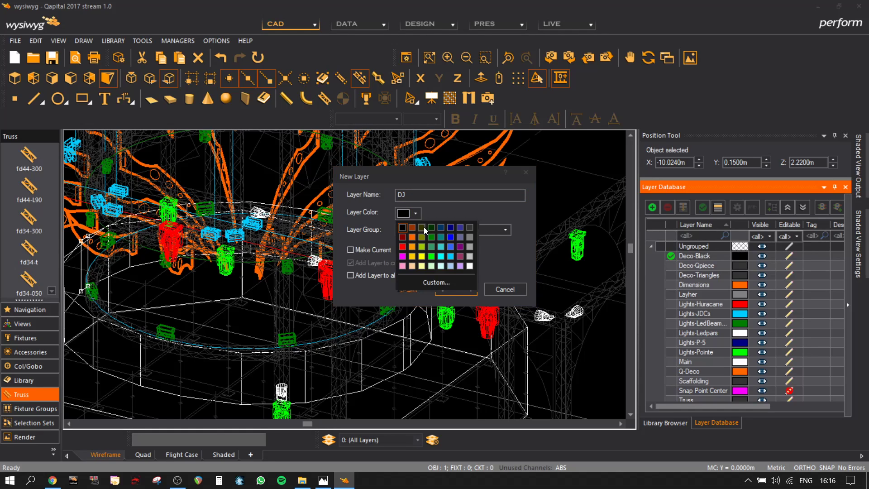
{"action": "left_click", "coordinate": [403, 246]}
{"action": "left_click", "coordinate": [456, 288]}
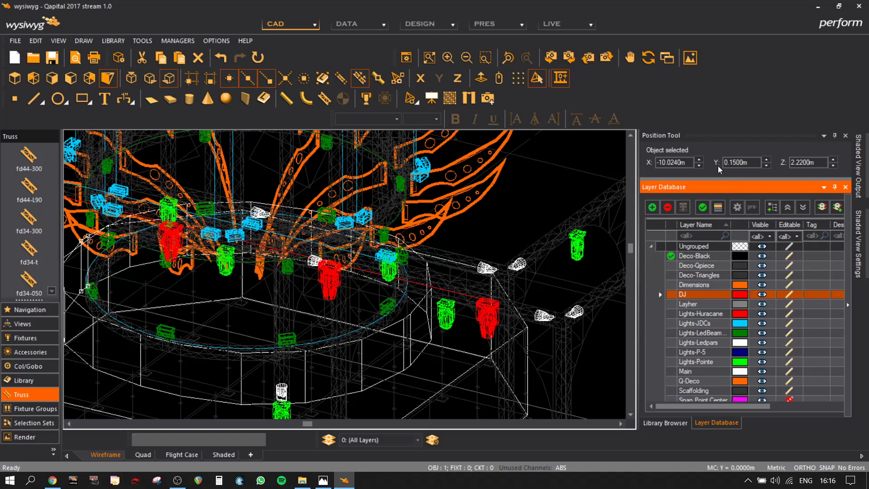
{"action": "left_click", "coordinate": [701, 208]}
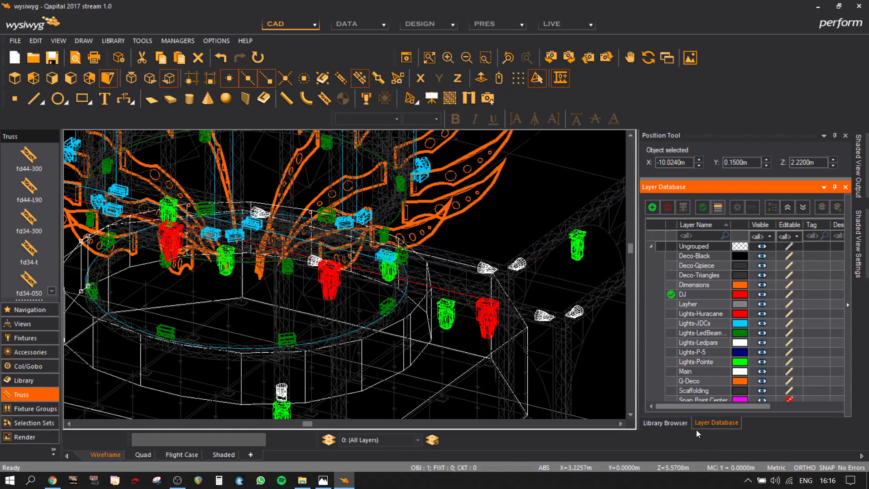
Search the object library for "dj".
{"action": "left_click", "coordinate": [683, 425]}
{"action": "left_click", "coordinate": [718, 340]}
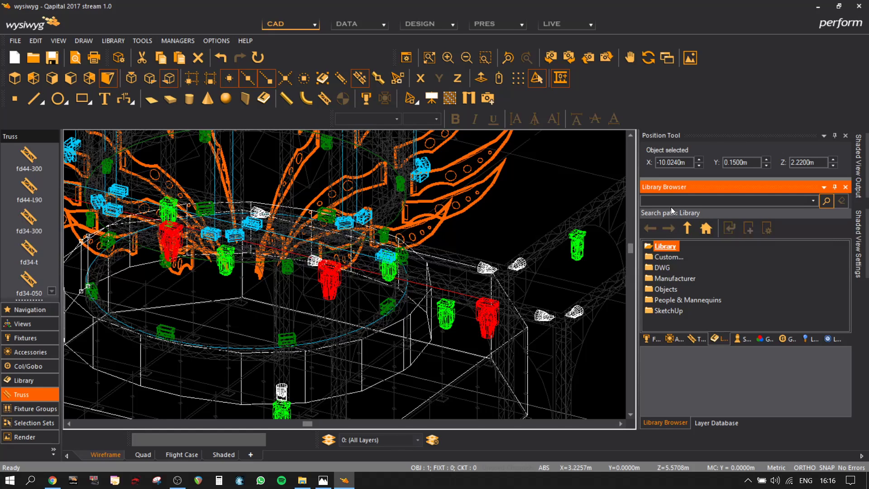
{"action": "type", "text": "dj"}
{"action": "key", "text": "Return"}
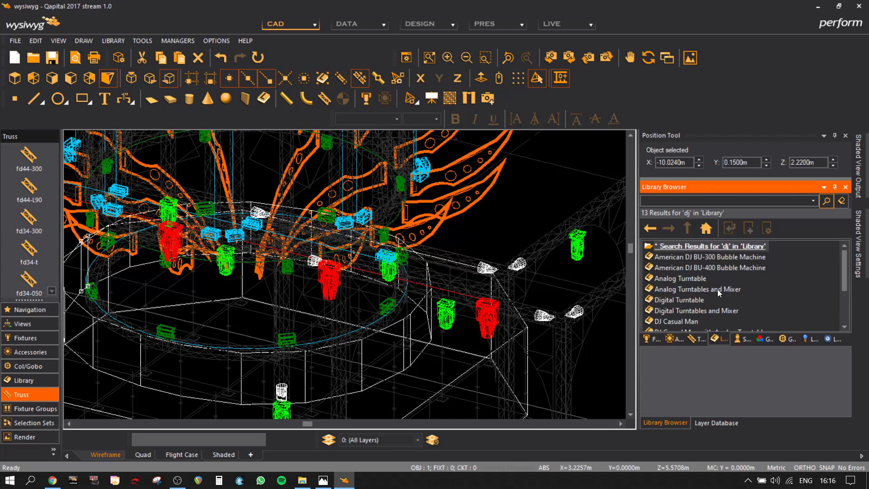
Insert the library item DJ Casual Man with Digital Turntables on top of the stage deck at Z 2.22 m, positioned in the front view.
{"action": "scroll", "coordinate": [718, 290], "scroll_direction": "down", "scroll_amount": 1}
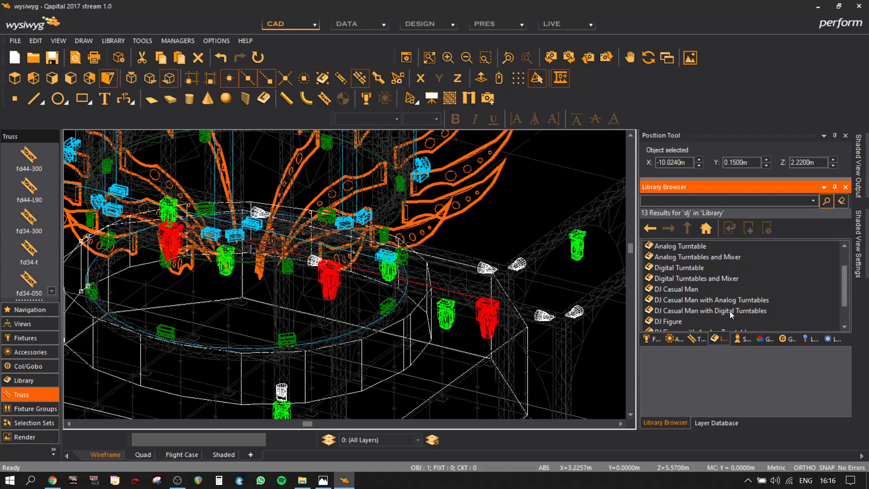
{"action": "left_click", "coordinate": [713, 311]}
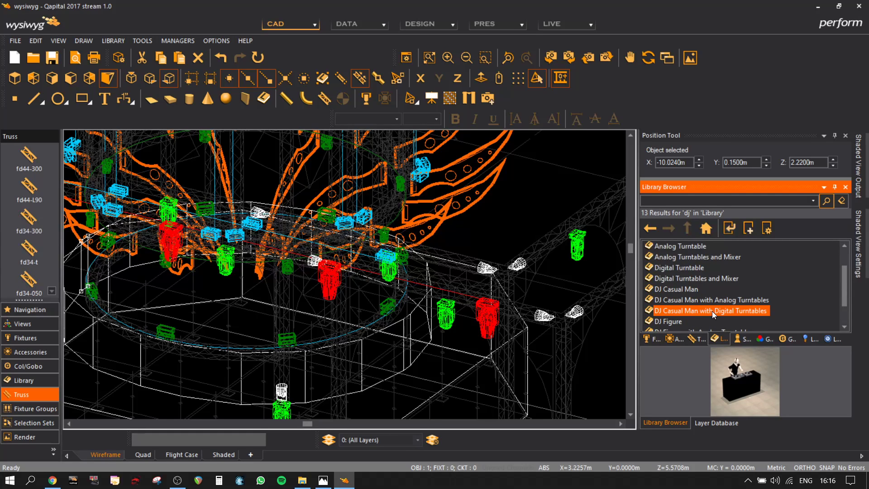
{"action": "double_click", "coordinate": [713, 311]}
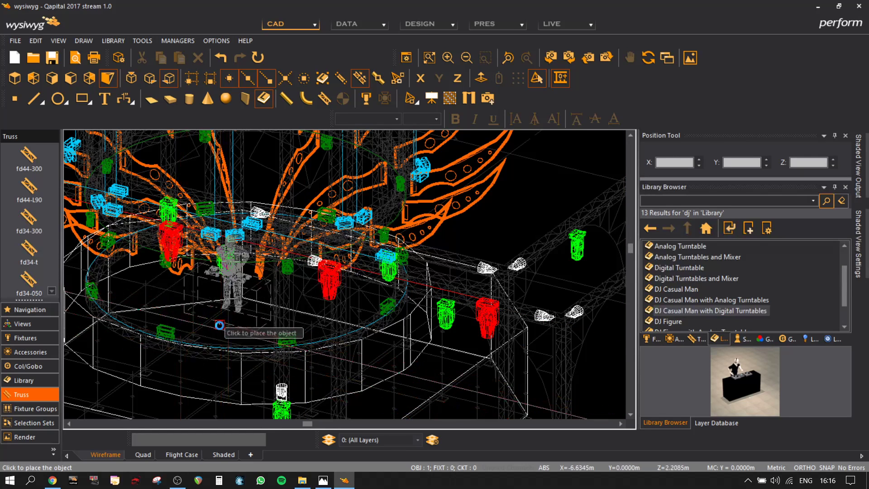
{"action": "left_click", "coordinate": [14, 78]}
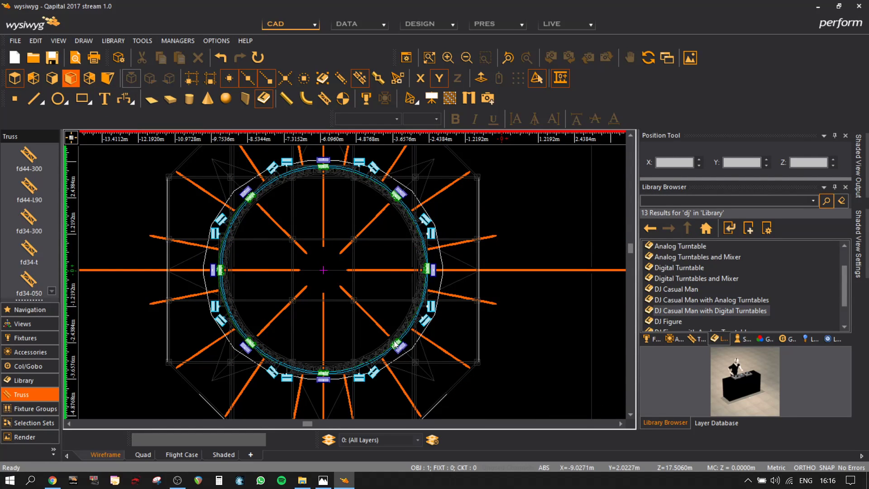
{"action": "left_click", "coordinate": [71, 78]}
{"action": "middle_click_drag", "start_coordinate": [392, 331], "coordinate": [164, 346]}
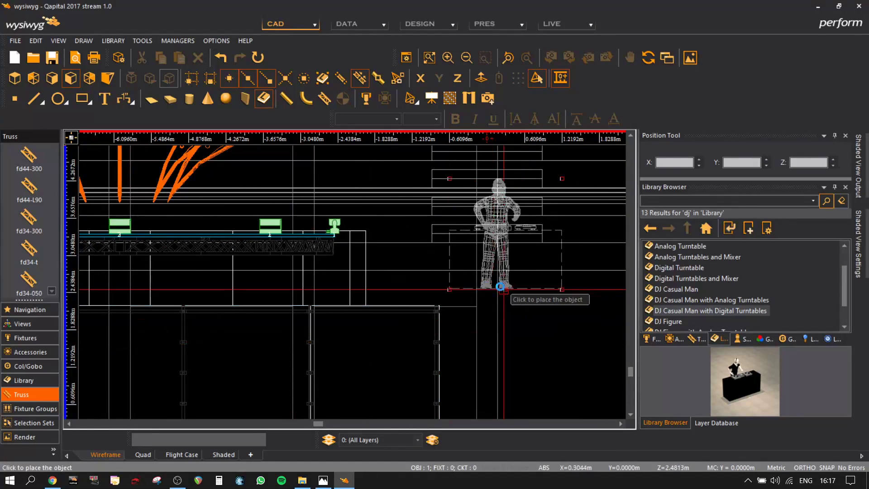
{"action": "scroll", "coordinate": [451, 287], "scroll_direction": "up", "scroll_amount": 8}
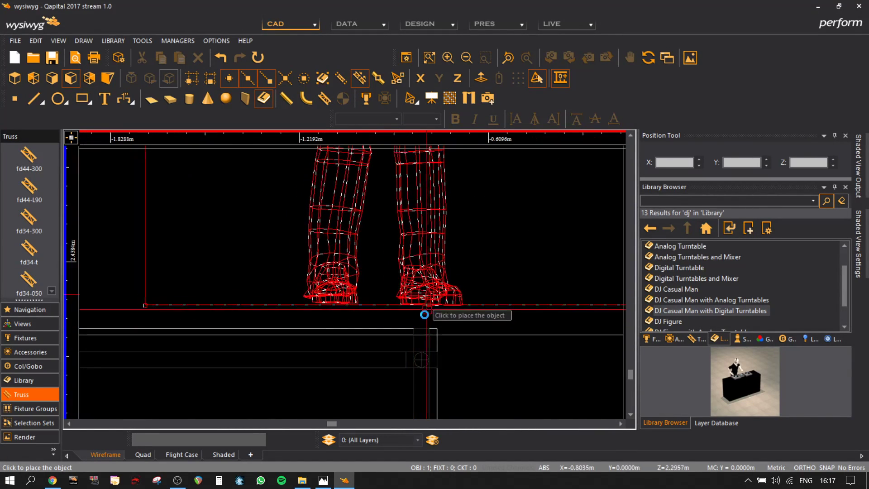
{"action": "left_click", "coordinate": [422, 330]}
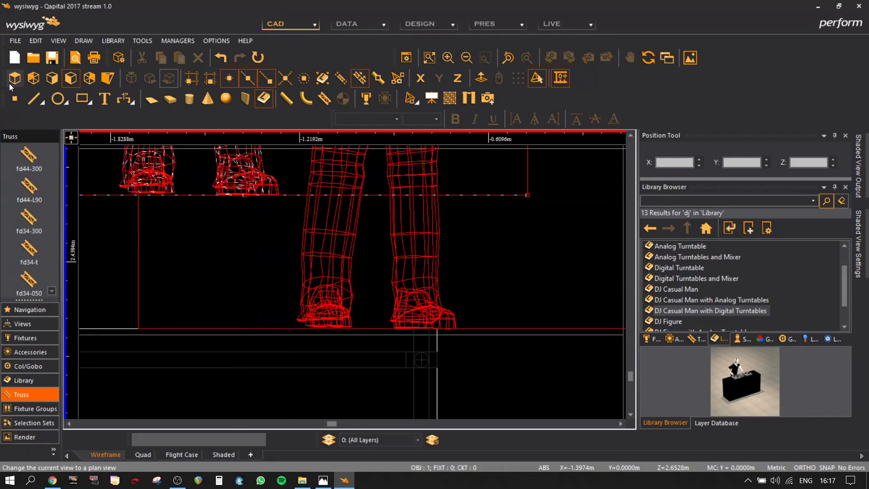
{"action": "key", "text": "Escape"}
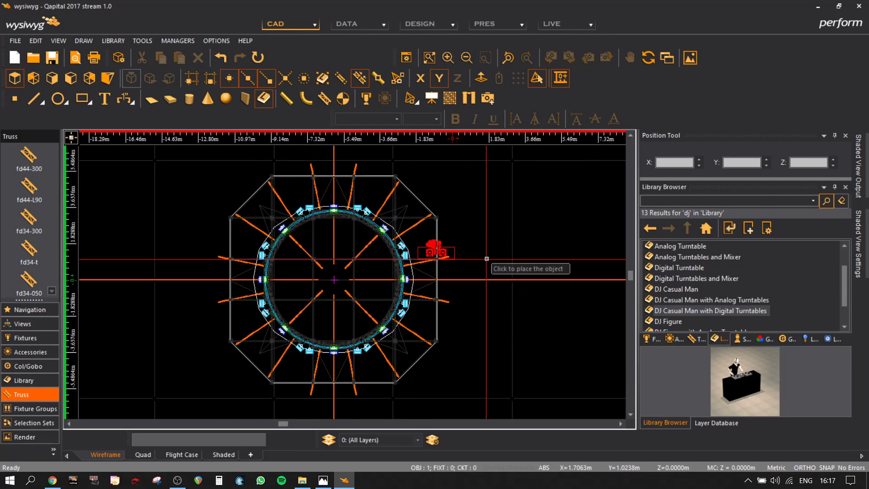
In plan view, move the DJ object along Y to about -0.73 m so the figure stands on the ring's horizontal centre line.
{"action": "scroll", "coordinate": [455, 249], "scroll_direction": "up", "scroll_amount": 4}
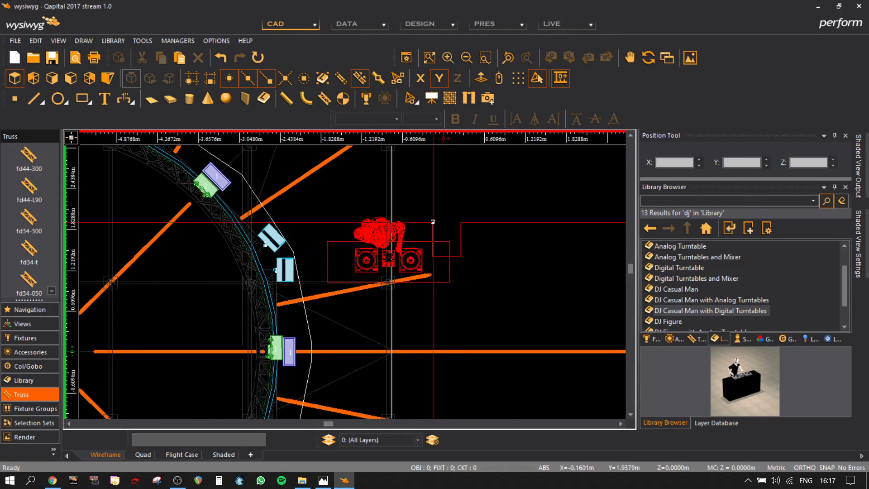
{"action": "left_click", "coordinate": [502, 259]}
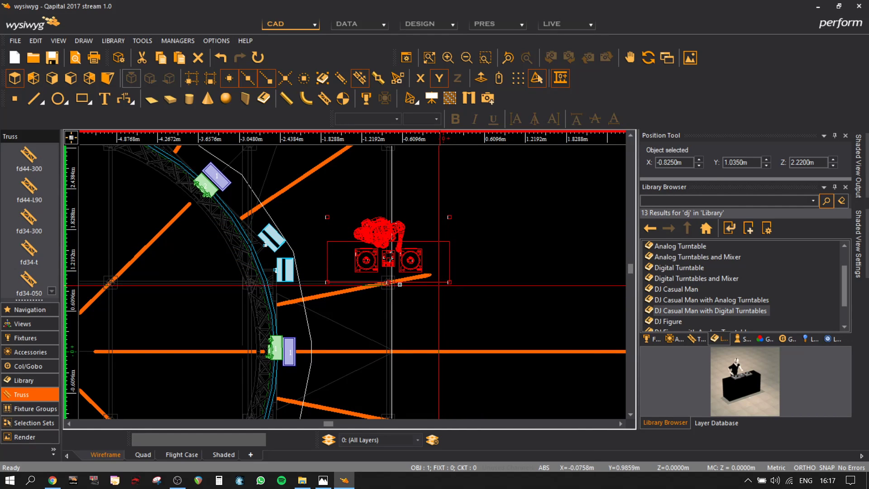
{"action": "key", "text": "m"}
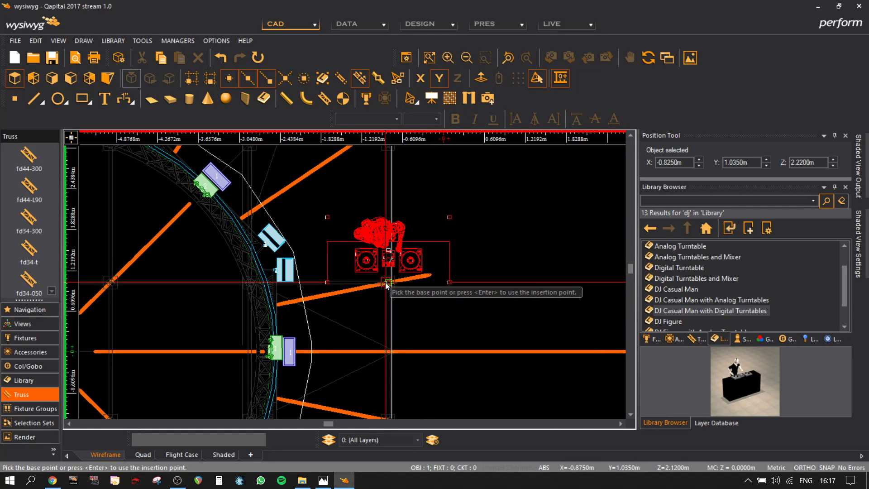
{"action": "left_click", "coordinate": [388, 283]}
{"action": "mouse_move", "coordinate": [274, 306]}
{"action": "middle_mouse_down"}
{"action": "mouse_move", "coordinate": [273, 316]}
{"action": "mouse_move", "coordinate": [272, 306]}
{"action": "middle_mouse_up"}
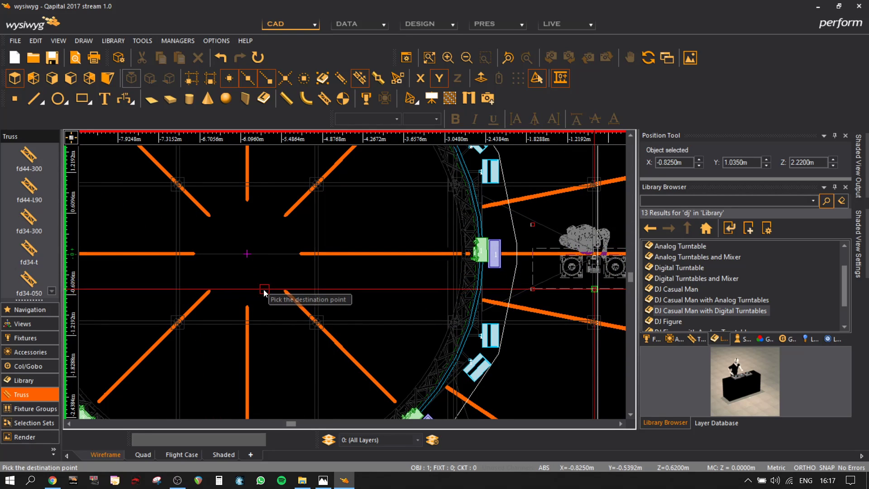
{"action": "middle_click_drag", "start_coordinate": [257, 341], "coordinate": [249, 233]}
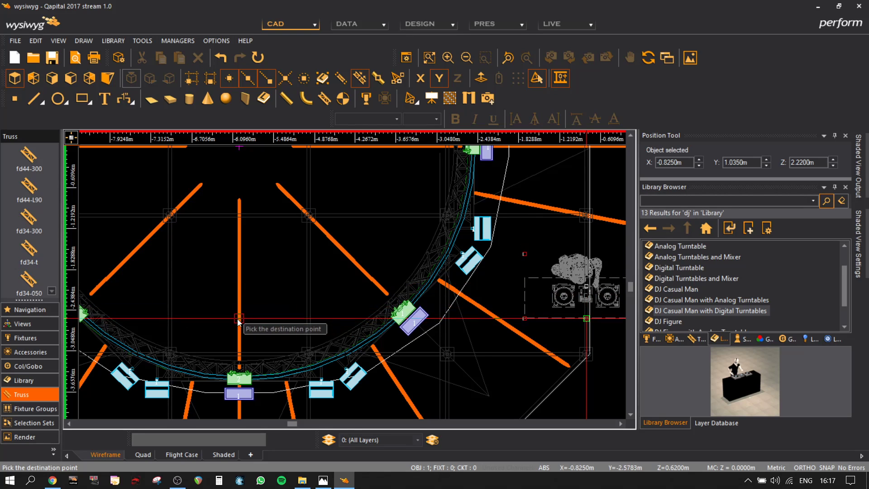
{"action": "middle_click_drag", "start_coordinate": [193, 320], "coordinate": [278, 423]}
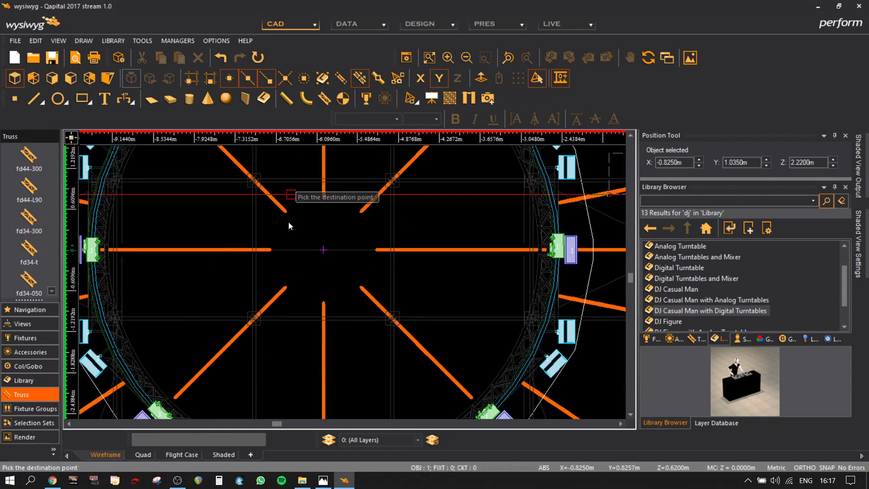
{"action": "middle_click_drag", "start_coordinate": [289, 202], "coordinate": [284, 288]}
{"action": "middle_click_drag", "start_coordinate": [377, 299], "coordinate": [329, 250]}
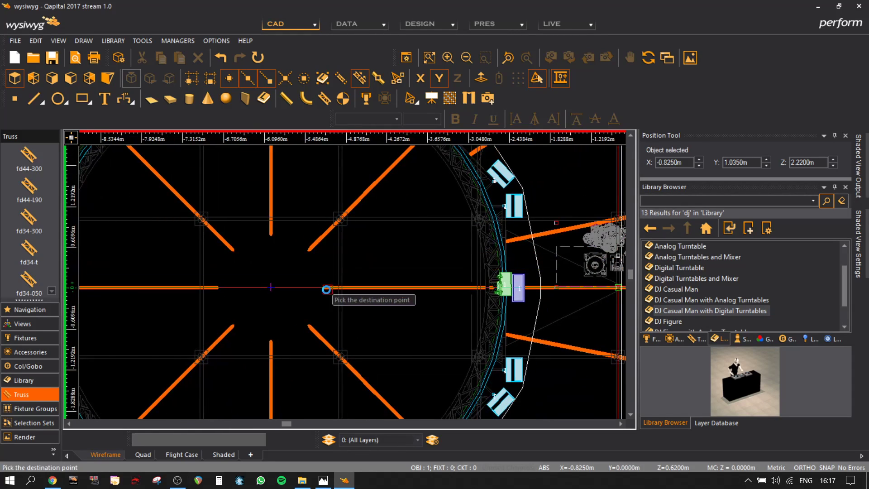
{"action": "left_click", "coordinate": [280, 337]}
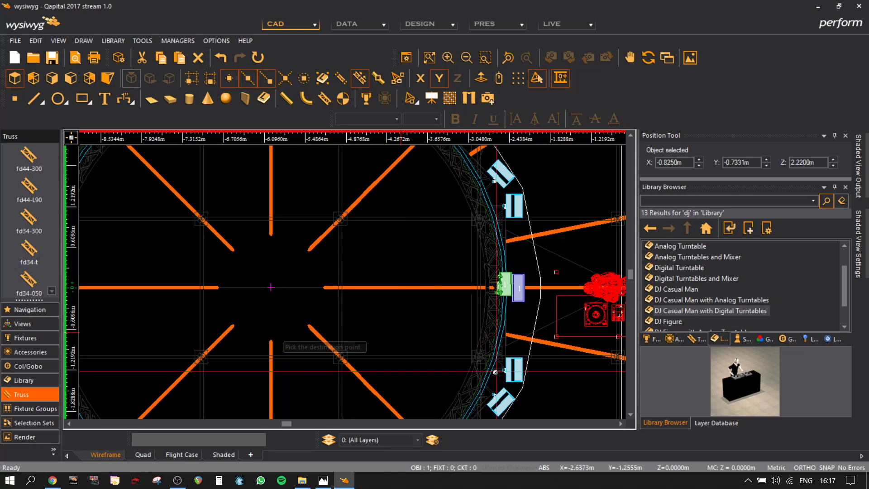
Move the DJ object along X to the circular stage's centre at X -6 m, with movement locked to that axis.
{"action": "middle_click_drag", "start_coordinate": [495, 372], "coordinate": [390, 363]}
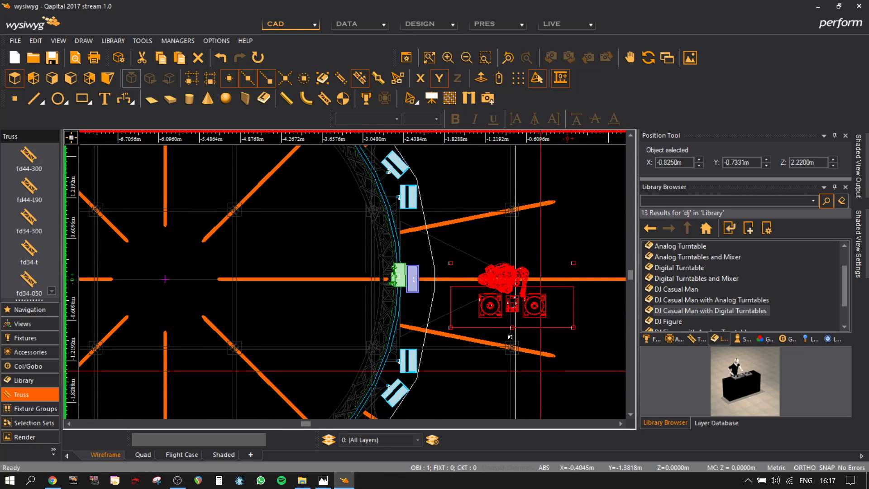
{"action": "scroll", "coordinate": [510, 337], "scroll_direction": "up", "scroll_amount": 2}
{"action": "left_click", "coordinate": [511, 326]}
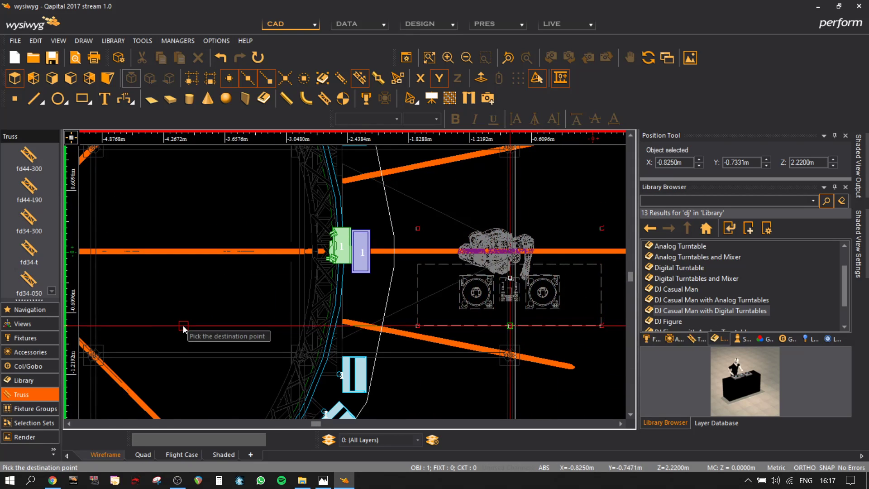
{"action": "left_click", "coordinate": [421, 79]}
{"action": "middle_click_drag", "start_coordinate": [187, 239], "coordinate": [592, 269]}
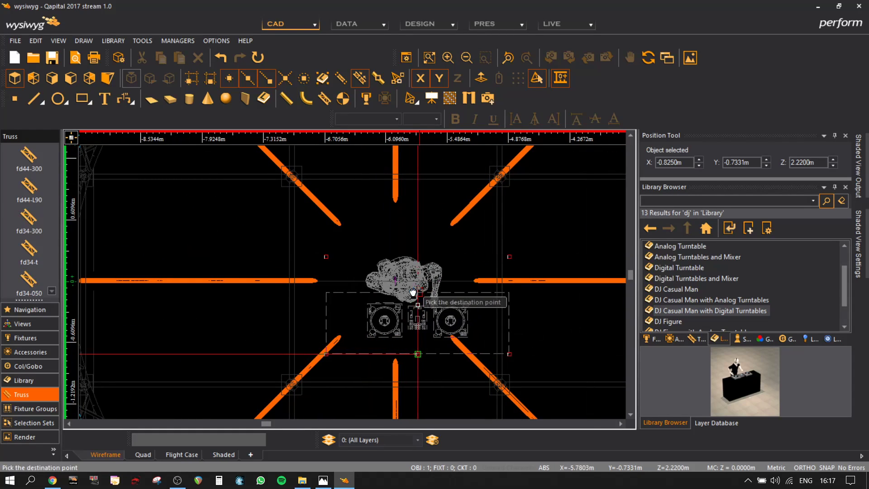
{"action": "left_click", "coordinate": [403, 287]}
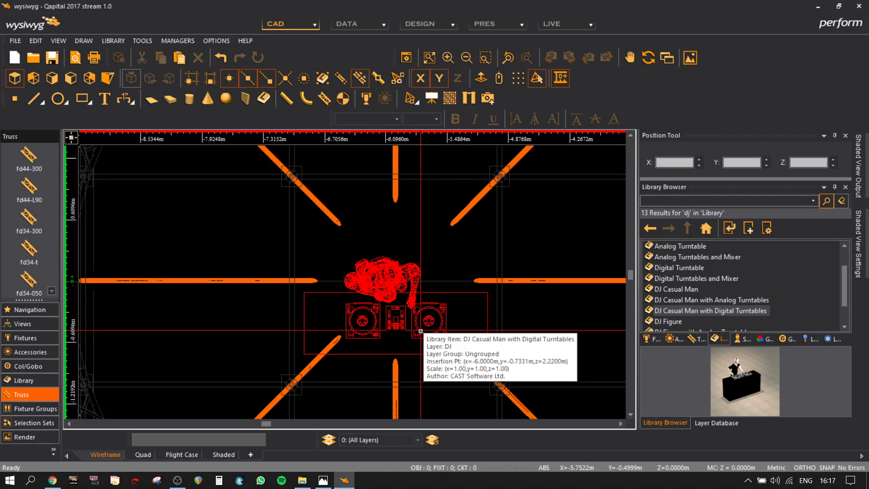
Examine the DJ on the circular stage in the shaded view, both close up and from across the arena.
{"action": "left_click", "coordinate": [221, 455]}
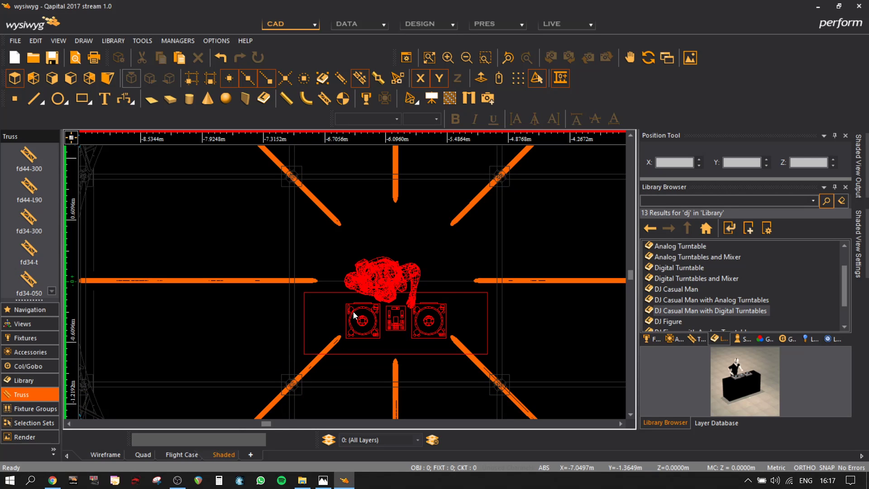
{"action": "mouse_move", "coordinate": [411, 275]}
{"action": "middle_mouse_down"}
{"action": "mouse_move", "coordinate": [326, 278]}
{"action": "mouse_move", "coordinate": [369, 270]}
{"action": "mouse_move", "coordinate": [354, 271]}
{"action": "mouse_move", "coordinate": [367, 263]}
{"action": "mouse_move", "coordinate": [371, 279]}
{"action": "mouse_move", "coordinate": [361, 286]}
{"action": "mouse_move", "coordinate": [398, 281]}
{"action": "mouse_move", "coordinate": [388, 283]}
{"action": "mouse_move", "coordinate": [392, 294]}
{"action": "middle_mouse_up"}
{"action": "scroll", "coordinate": [403, 369], "scroll_direction": "up", "scroll_amount": 3}
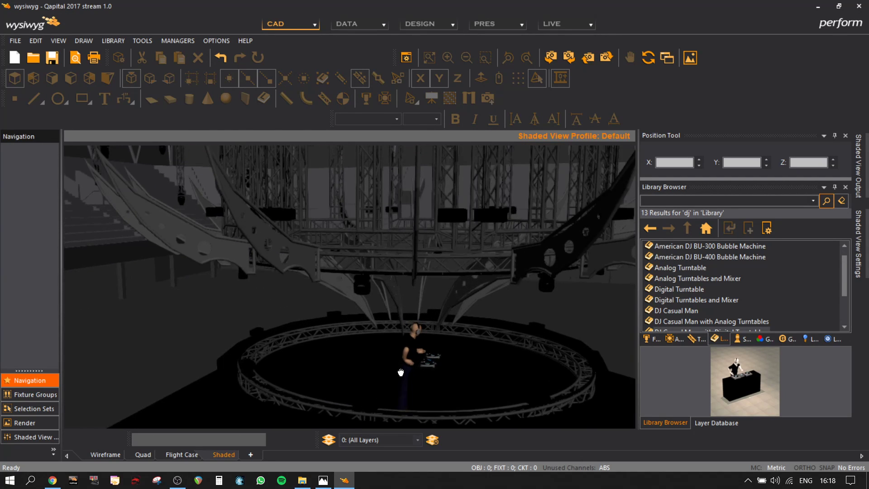
{"action": "scroll", "coordinate": [400, 354], "scroll_direction": "up", "scroll_amount": 2}
{"action": "mouse_move", "coordinate": [429, 353]}
{"action": "middle_mouse_down"}
{"action": "mouse_move", "coordinate": [421, 343]}
{"action": "mouse_move", "coordinate": [411, 365]}
{"action": "mouse_move", "coordinate": [360, 322]}
{"action": "middle_mouse_up"}
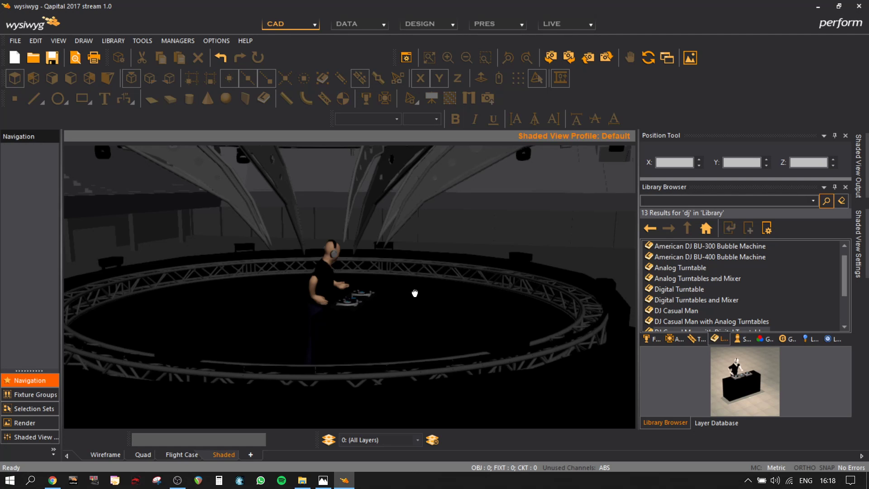
{"action": "scroll", "coordinate": [406, 294], "scroll_direction": "down", "scroll_amount": 5}
{"action": "scroll", "coordinate": [406, 293], "scroll_direction": "down", "scroll_amount": 5}
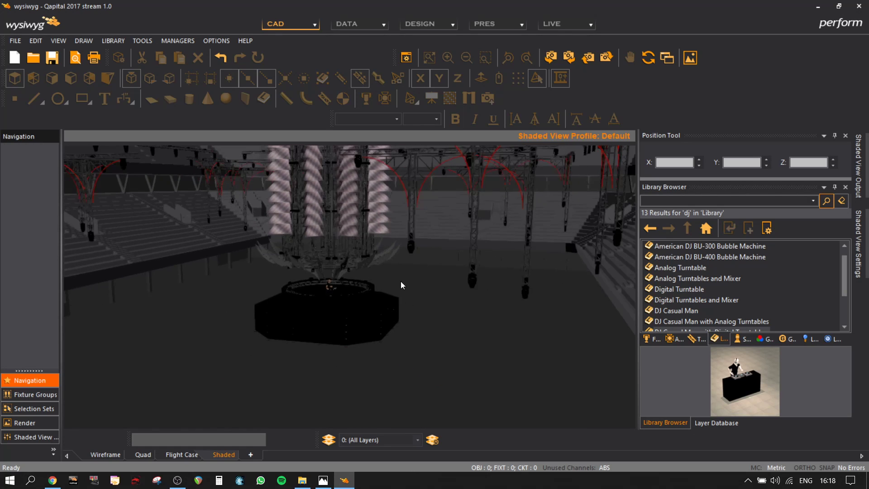
{"action": "mouse_move", "coordinate": [423, 275]}
{"action": "middle_mouse_down"}
{"action": "mouse_move", "coordinate": [414, 261]}
{"action": "mouse_move", "coordinate": [452, 219]}
{"action": "mouse_move", "coordinate": [473, 250]}
{"action": "mouse_move", "coordinate": [461, 254]}
{"action": "mouse_move", "coordinate": [495, 295]}
{"action": "mouse_move", "coordinate": [402, 355]}
{"action": "mouse_move", "coordinate": [361, 367]}
{"action": "mouse_move", "coordinate": [386, 373]}
{"action": "mouse_move", "coordinate": [306, 296]}
{"action": "mouse_move", "coordinate": [260, 352]}
{"action": "mouse_move", "coordinate": [232, 366]}
{"action": "mouse_move", "coordinate": [237, 408]}
{"action": "mouse_move", "coordinate": [346, 413]}
{"action": "mouse_move", "coordinate": [320, 388]}
{"action": "mouse_move", "coordinate": [335, 379]}
{"action": "mouse_move", "coordinate": [333, 308]}
{"action": "middle_mouse_up"}
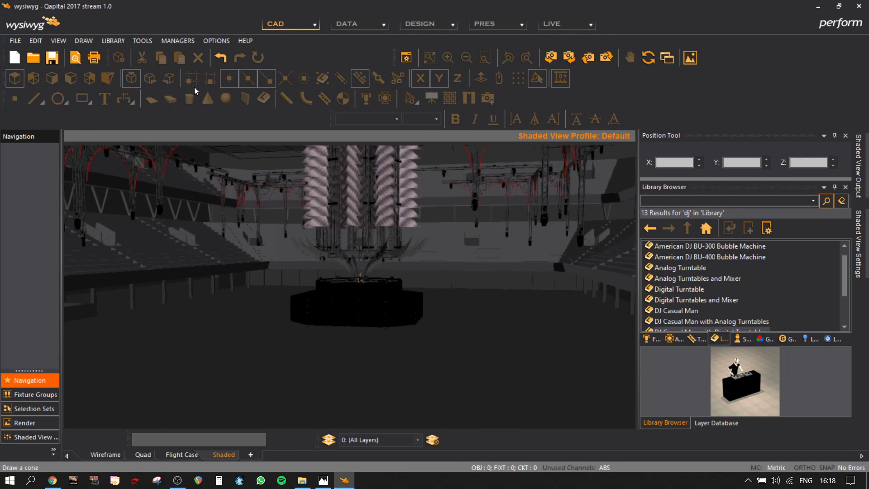
Add the user-defined insertable Qapital PA to the wireframe drawing, with its base point selected with the mouse.
{"action": "left_click", "coordinate": [16, 41]}
{"action": "mouse_move", "coordinate": [83, 254]}
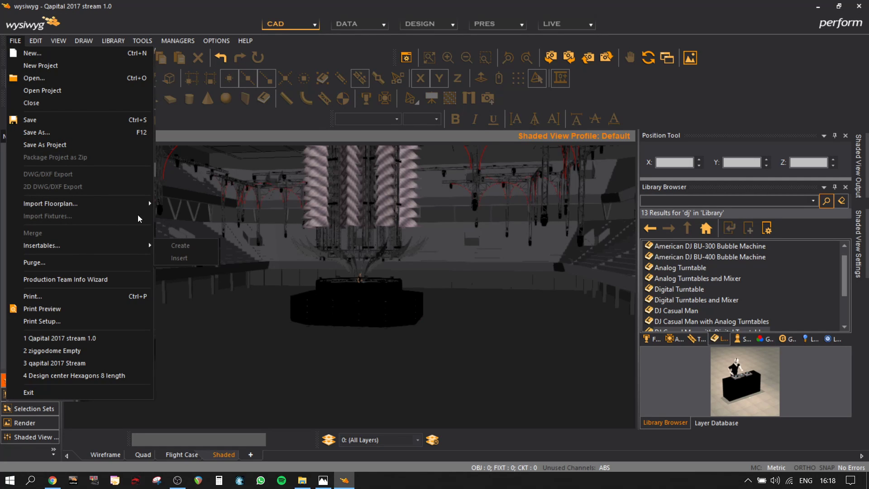
{"action": "left_click", "coordinate": [110, 455]}
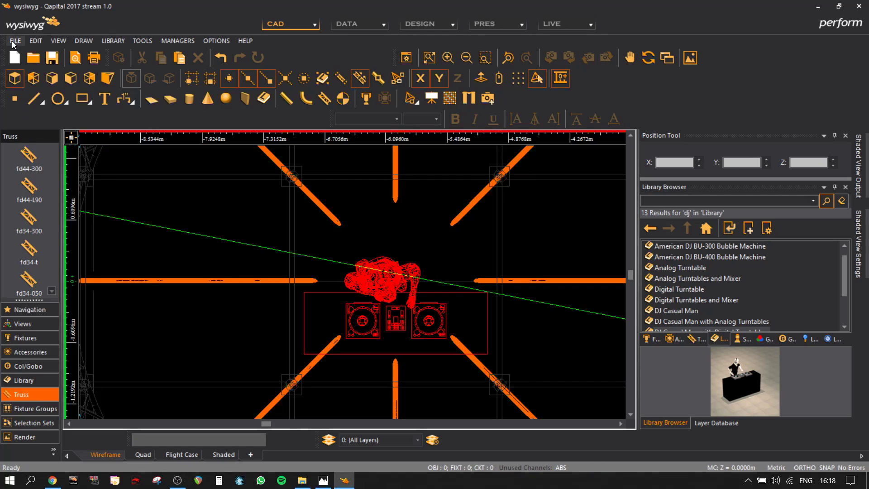
{"action": "left_click", "coordinate": [16, 41]}
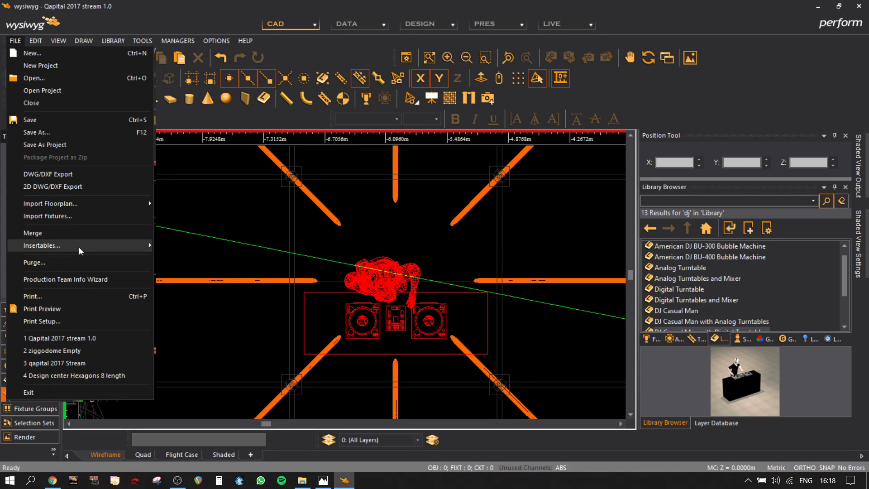
{"action": "mouse_move", "coordinate": [92, 252]}
{"action": "left_click", "coordinate": [180, 258]}
{"action": "scroll", "coordinate": [355, 265], "scroll_direction": "down", "scroll_amount": 5}
{"action": "scroll", "coordinate": [353, 265], "scroll_direction": "down", "scroll_amount": 8}
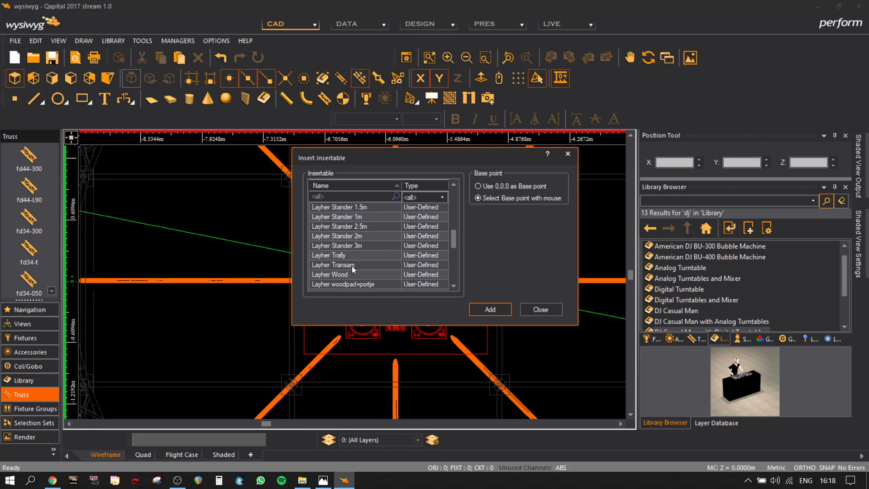
{"action": "scroll", "coordinate": [352, 266], "scroll_direction": "down", "scroll_amount": 1}
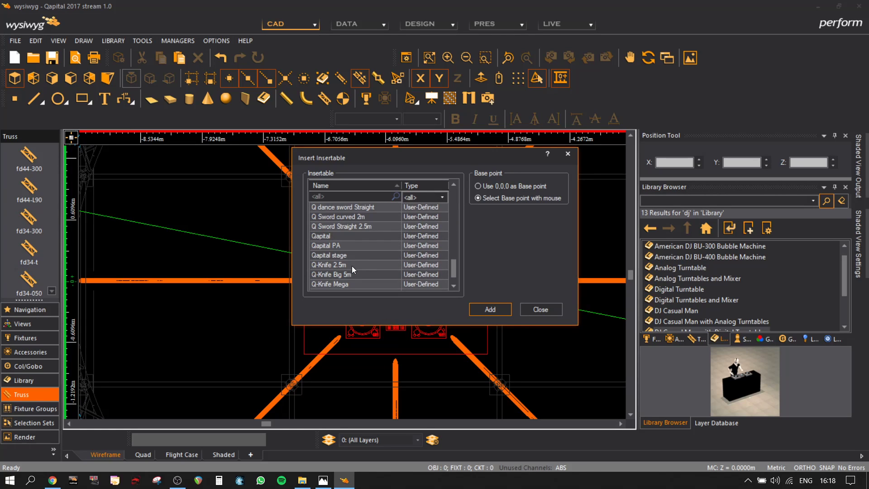
{"action": "left_click", "coordinate": [336, 247]}
{"action": "left_click", "coordinate": [499, 311]}
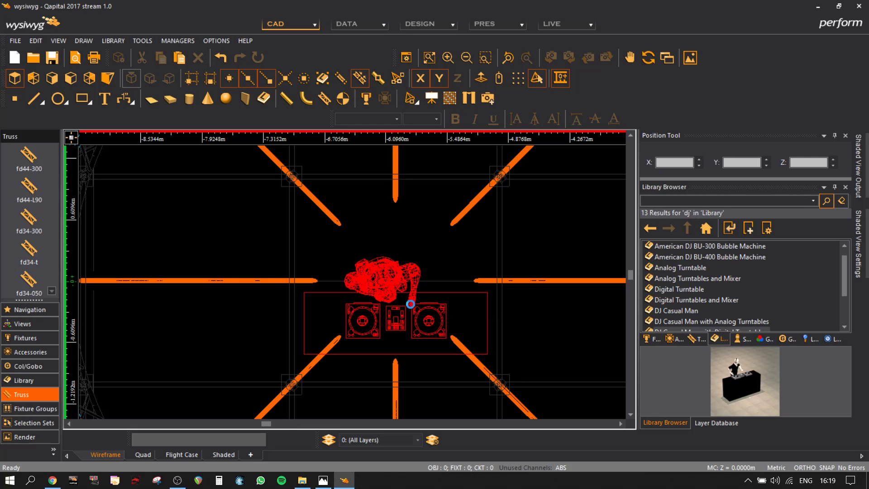
Place the Qapital PA around the circular stage's centre at X -6 m, Y 0 m, and check it in the shaded view.
{"action": "left_click", "coordinate": [383, 281]}
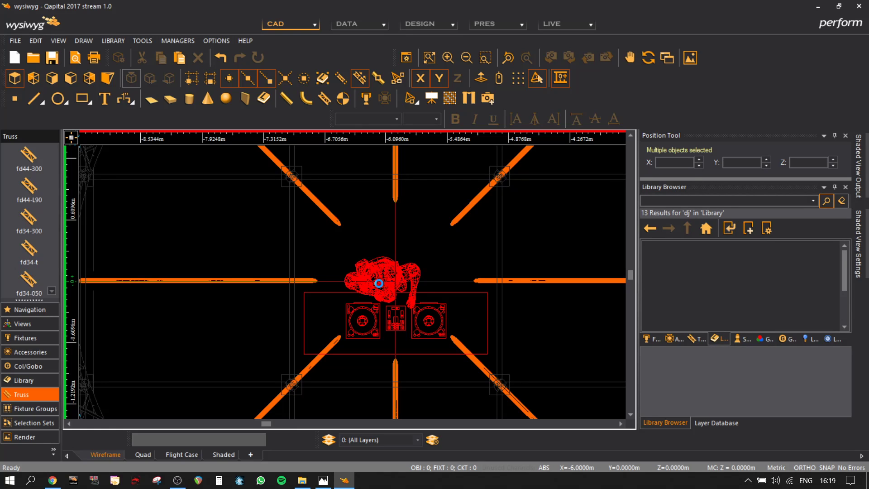
{"action": "scroll", "coordinate": [393, 281], "scroll_direction": "down", "scroll_amount": 1}
{"action": "scroll", "coordinate": [393, 282], "scroll_direction": "down", "scroll_amount": 2}
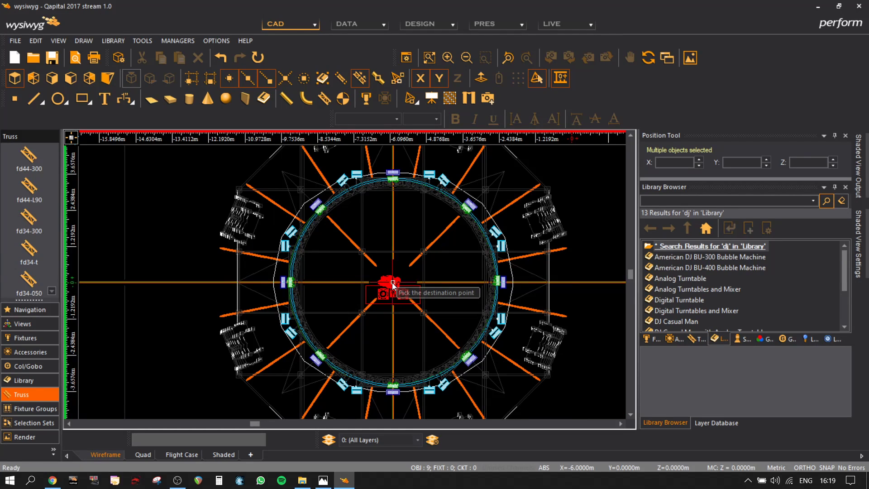
{"action": "left_click", "coordinate": [393, 282]}
{"action": "left_click", "coordinate": [222, 454]}
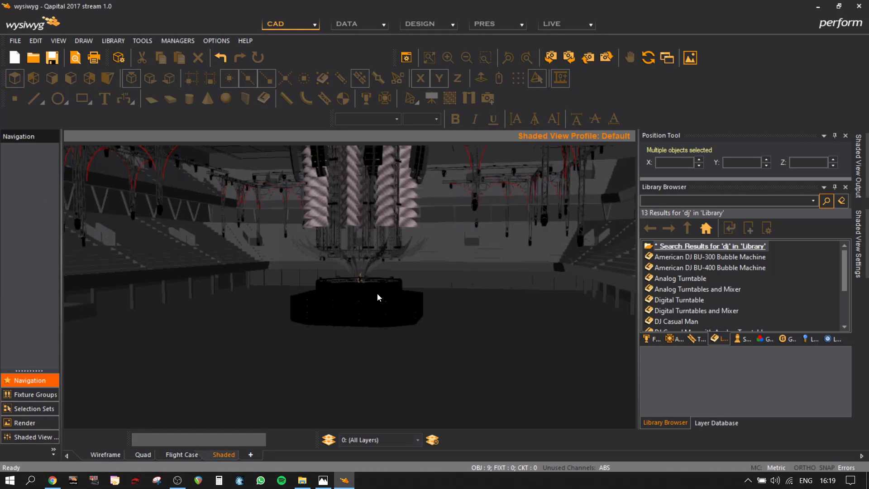
{"action": "mouse_move", "coordinate": [378, 295]}
{"action": "middle_mouse_down"}
{"action": "mouse_move", "coordinate": [385, 338]}
{"action": "mouse_move", "coordinate": [384, 324]}
{"action": "middle_mouse_up"}
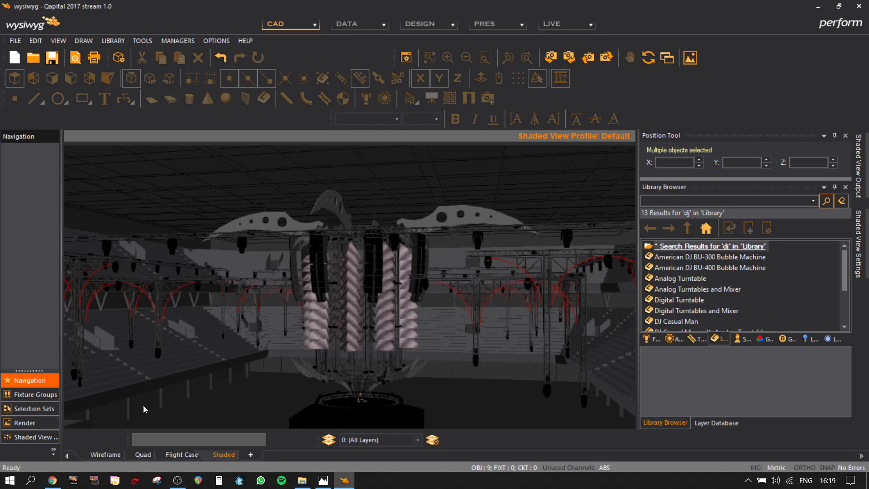
Lower the Qapital PA about 3.5 m along Z in the front wireframe view, and check it in the shaded view.
{"action": "left_click", "coordinate": [103, 456]}
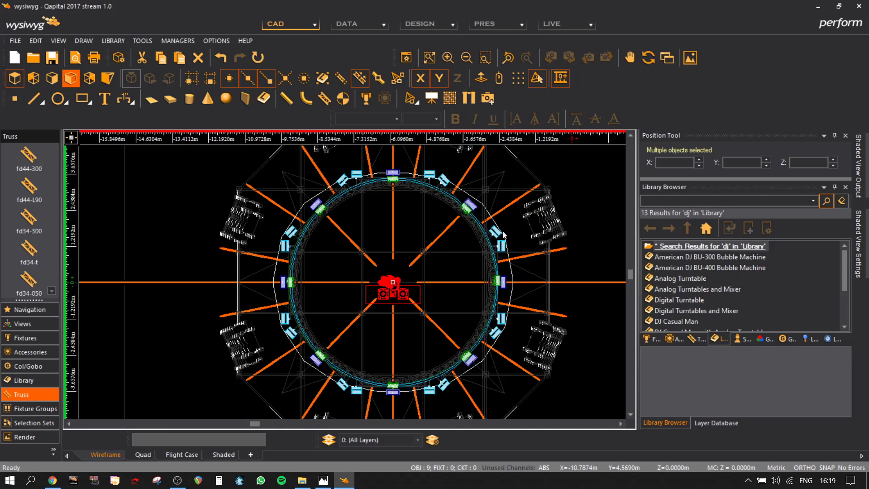
{"action": "scroll", "coordinate": [378, 279], "scroll_direction": "down", "scroll_amount": 5}
{"action": "middle_click_drag", "start_coordinate": [313, 289], "coordinate": [376, 427]}
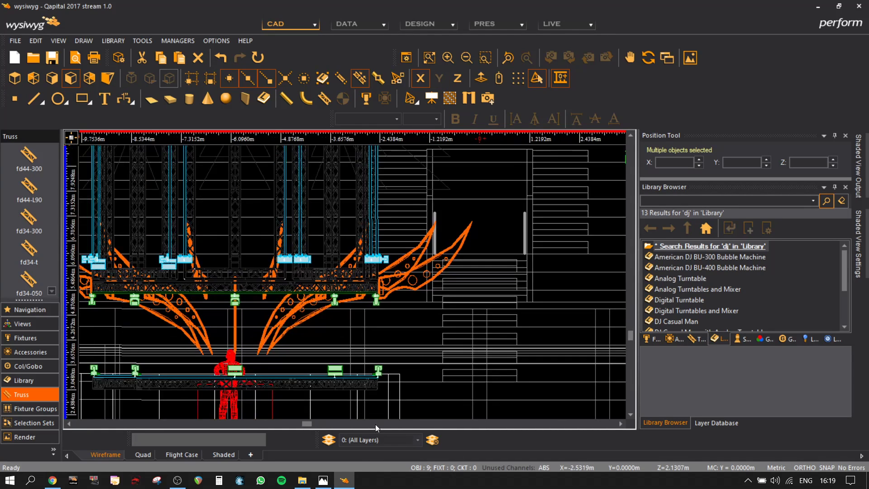
{"action": "scroll", "coordinate": [335, 341], "scroll_direction": "down", "scroll_amount": 2}
{"action": "middle_click_drag", "start_coordinate": [375, 256], "coordinate": [388, 359]}
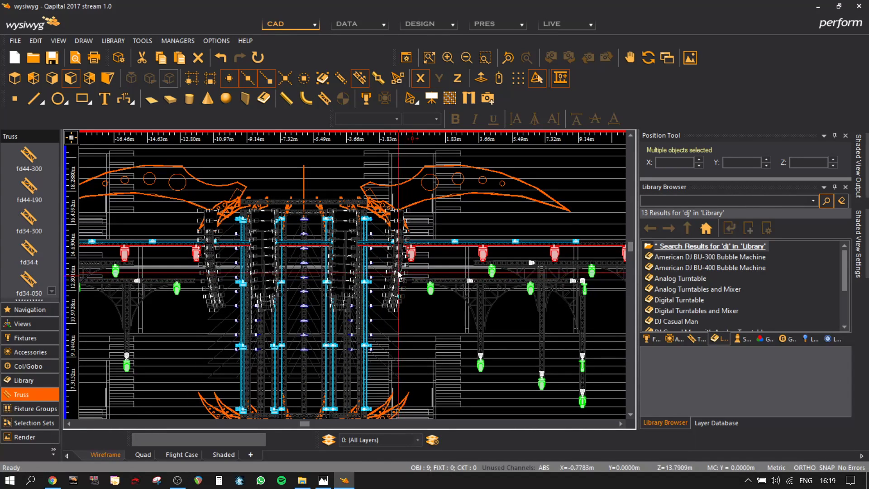
{"action": "key", "text": "m"}
{"action": "left_click", "coordinate": [348, 214]}
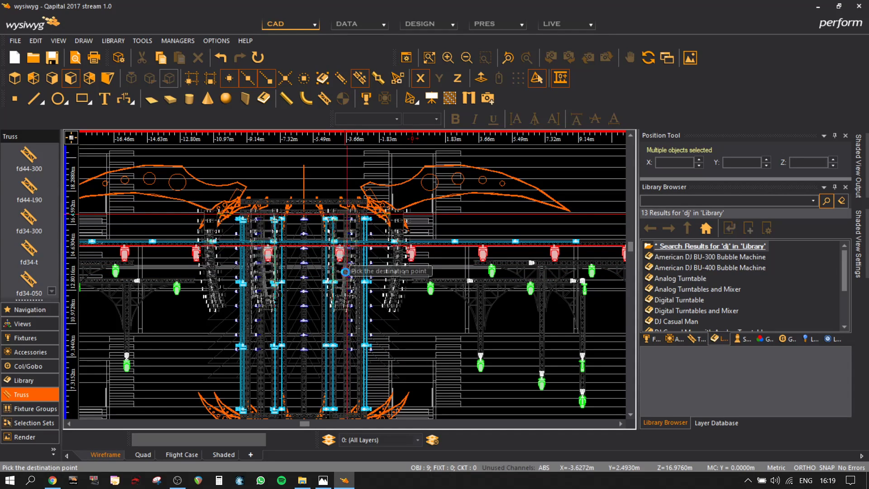
{"action": "left_click", "coordinate": [458, 79]}
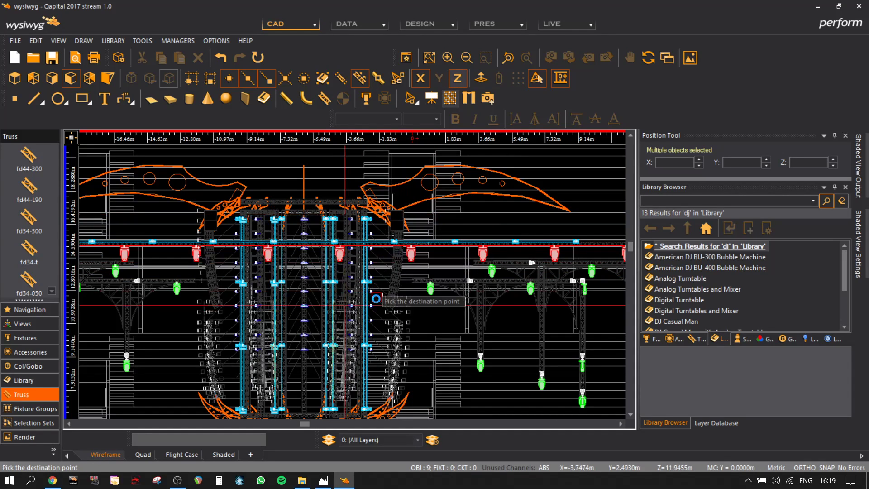
{"action": "left_click", "coordinate": [377, 277]}
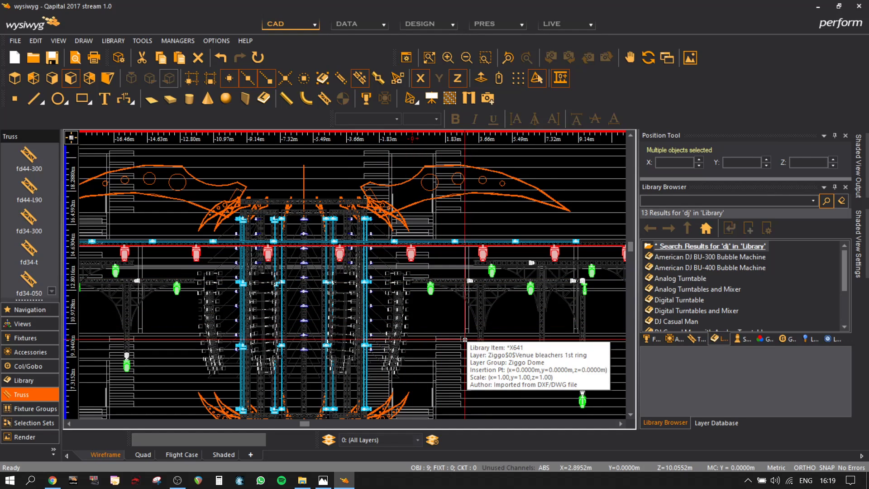
{"action": "left_click", "coordinate": [223, 455]}
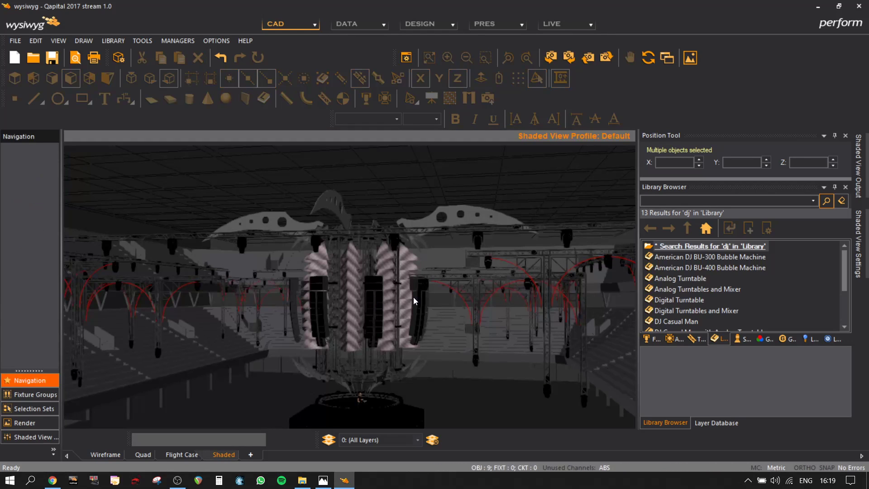
{"action": "mouse_move", "coordinate": [402, 298]}
{"action": "left_mouse_down"}
{"action": "mouse_move", "coordinate": [351, 305]}
{"action": "mouse_move", "coordinate": [351, 279]}
{"action": "mouse_move", "coordinate": [420, 260]}
{"action": "mouse_move", "coordinate": [369, 293]}
{"action": "mouse_move", "coordinate": [468, 279]}
{"action": "mouse_move", "coordinate": [441, 281]}
{"action": "mouse_move", "coordinate": [439, 295]}
{"action": "mouse_move", "coordinate": [474, 295]}
{"action": "mouse_move", "coordinate": [433, 320]}
{"action": "mouse_move", "coordinate": [392, 275]}
{"action": "mouse_move", "coordinate": [365, 304]}
{"action": "left_mouse_up"}
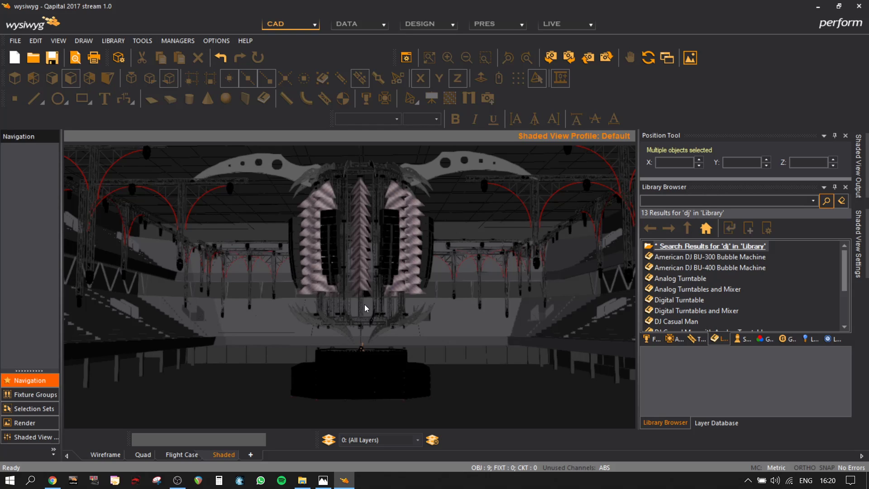
Limit the wireframe to the current layer only, make Lights-Pointe the current layer, and show its fixtures from the top.
{"action": "left_click", "coordinate": [105, 454]}
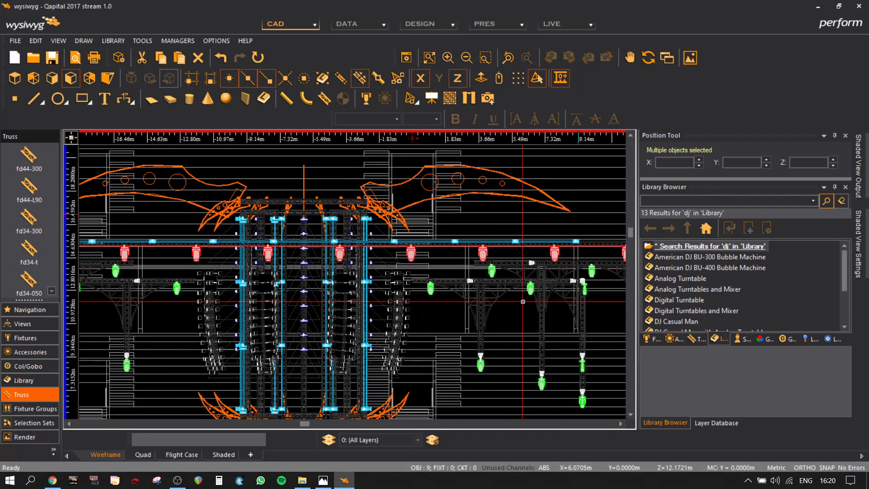
{"action": "left_click", "coordinate": [418, 441]}
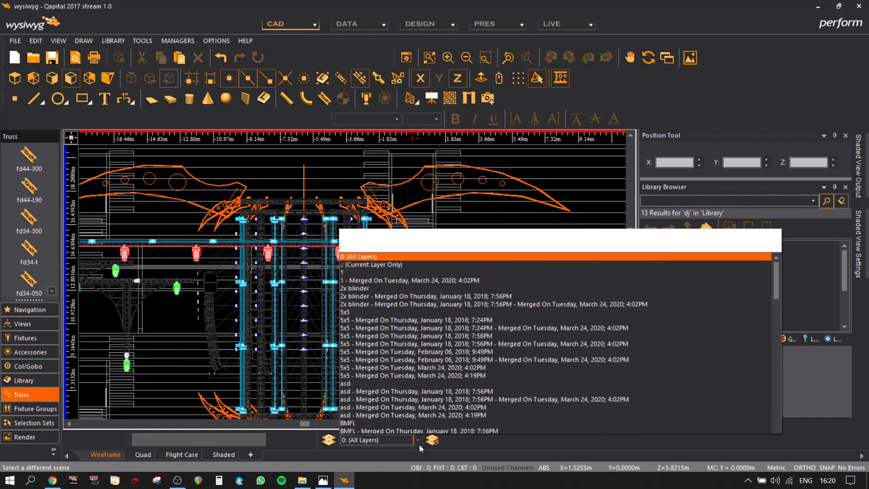
{"action": "left_click", "coordinate": [387, 210]}
{"action": "left_click", "coordinate": [714, 423]}
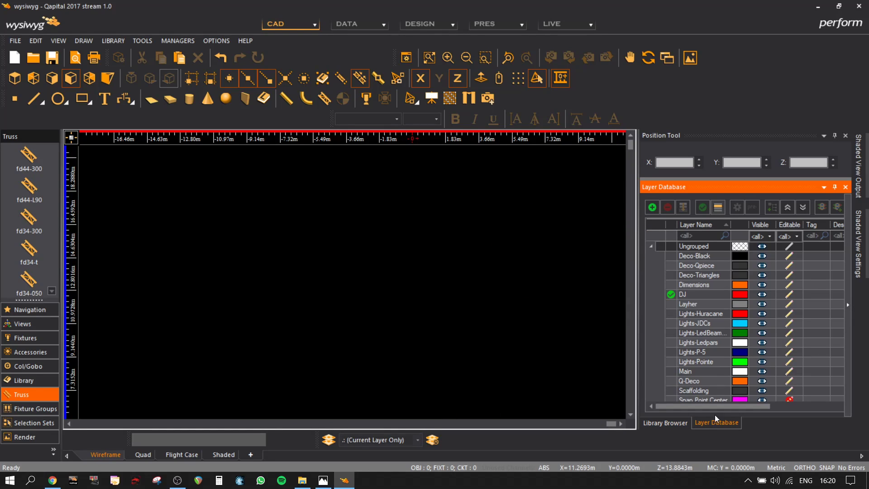
{"action": "left_click", "coordinate": [702, 362]}
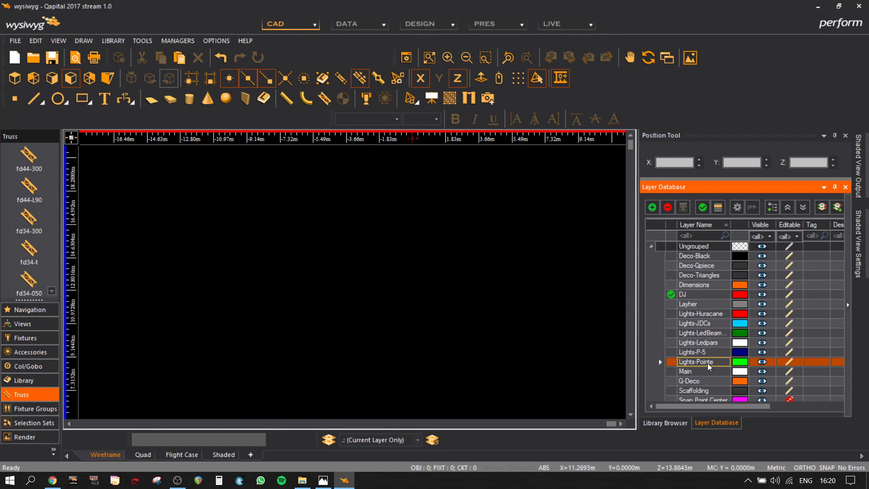
{"action": "left_click", "coordinate": [702, 207]}
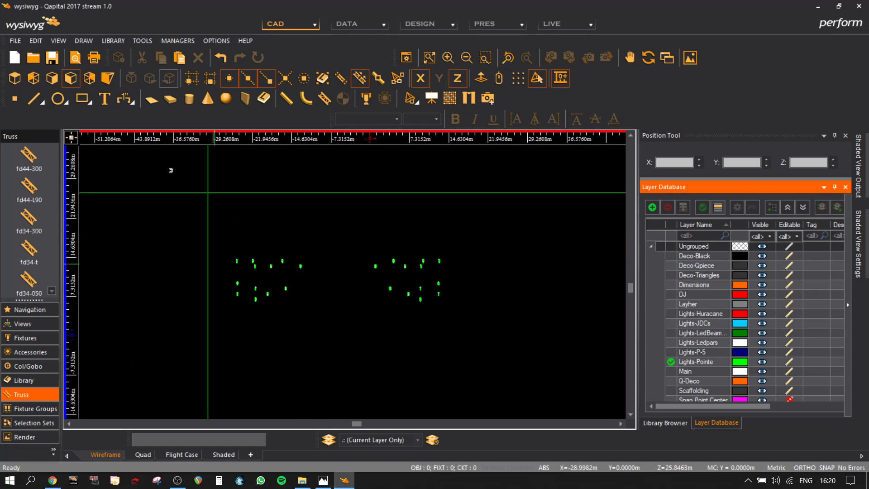
{"action": "left_click", "coordinate": [6, 83]}
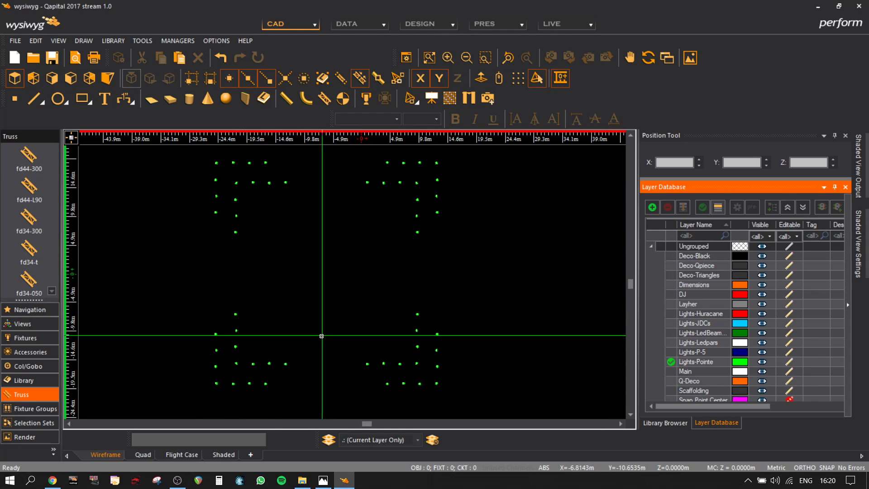
Set up the Quick Fixture Tool with patch 1.1 and spot 1, both with auto increment.
{"action": "middle_click_drag", "start_coordinate": [276, 335], "coordinate": [293, 273]}
{"action": "scroll", "coordinate": [279, 320], "scroll_direction": "up", "scroll_amount": 3}
{"action": "right_click", "coordinate": [417, 313]}
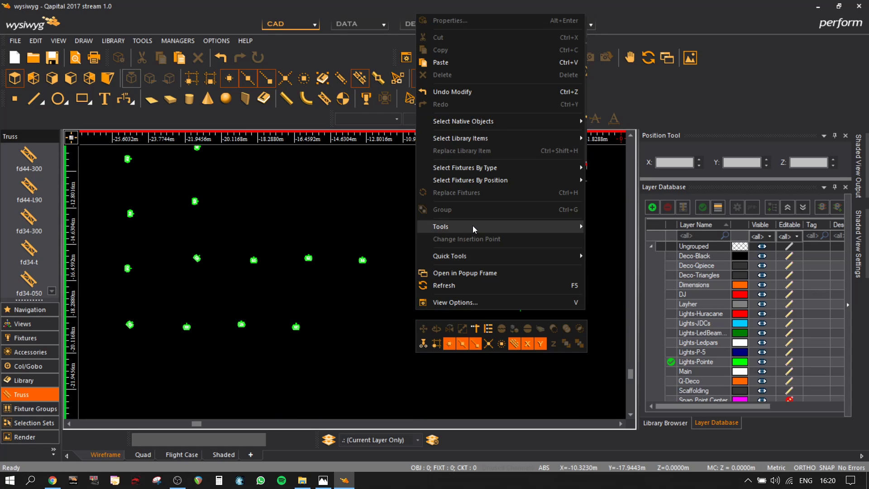
{"action": "mouse_move", "coordinate": [474, 229]}
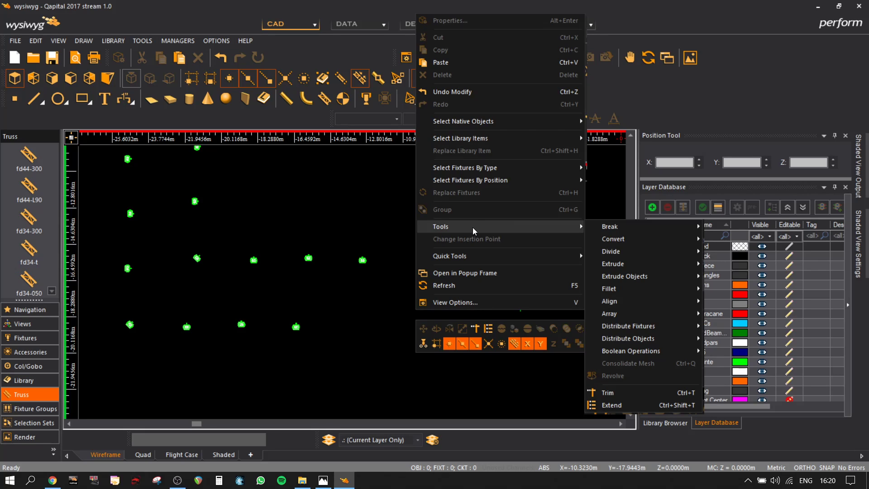
{"action": "mouse_move", "coordinate": [463, 254]}
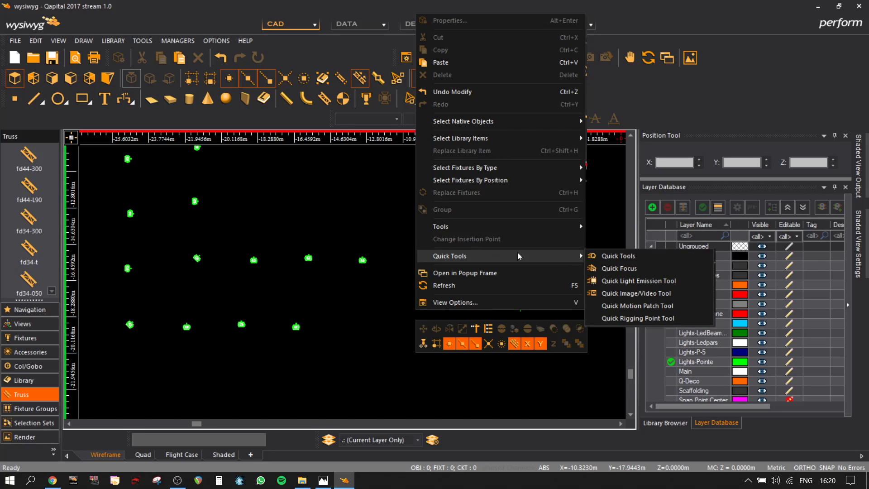
{"action": "left_click", "coordinate": [618, 256]}
{"action": "left_click", "coordinate": [340, 165]}
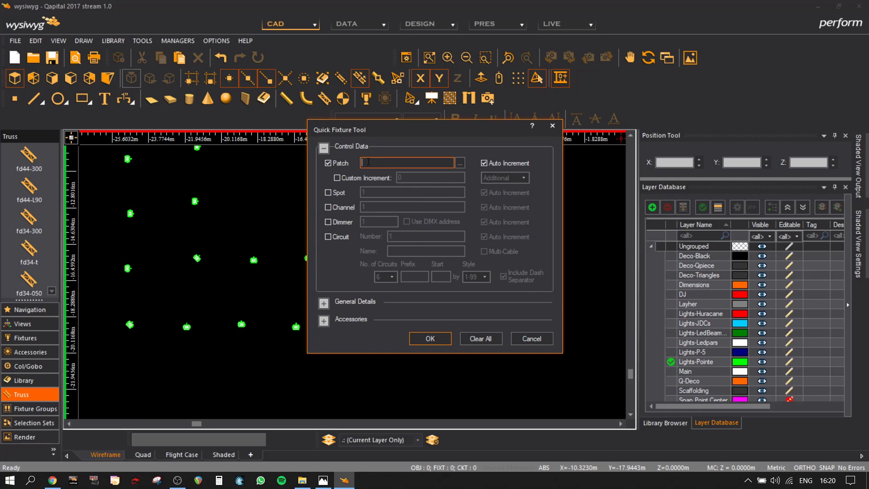
{"action": "type", "text": "1.1"}
{"action": "left_click", "coordinate": [335, 193]}
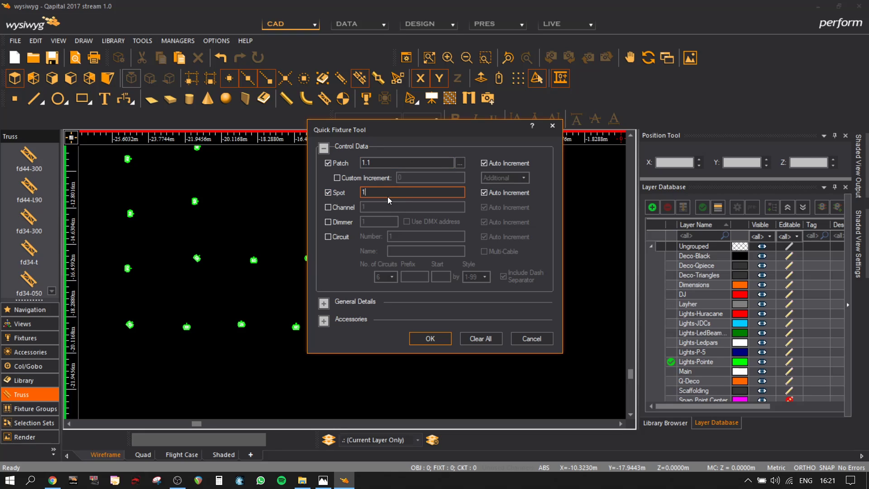
{"action": "left_click", "coordinate": [441, 336]}
Apply the quick patch and spot numbering to three neighbouring Pointe fixtures, one after another.
{"action": "scroll", "coordinate": [297, 325], "scroll_direction": "up", "scroll_amount": 3}
{"action": "scroll", "coordinate": [297, 325], "scroll_direction": "up", "scroll_amount": 3}
{"action": "left_click", "coordinate": [298, 327]}
{"action": "middle_click_drag", "start_coordinate": [180, 330], "coordinate": [402, 322]}
{"action": "left_click", "coordinate": [110, 306]}
{"action": "scroll", "coordinate": [360, 346], "scroll_direction": "down", "scroll_amount": 2}
{"action": "scroll", "coordinate": [228, 339], "scroll_direction": "up", "scroll_amount": 2}
{"action": "middle_click_drag", "start_coordinate": [149, 326], "coordinate": [433, 316]}
{"action": "left_click", "coordinate": [128, 324]}
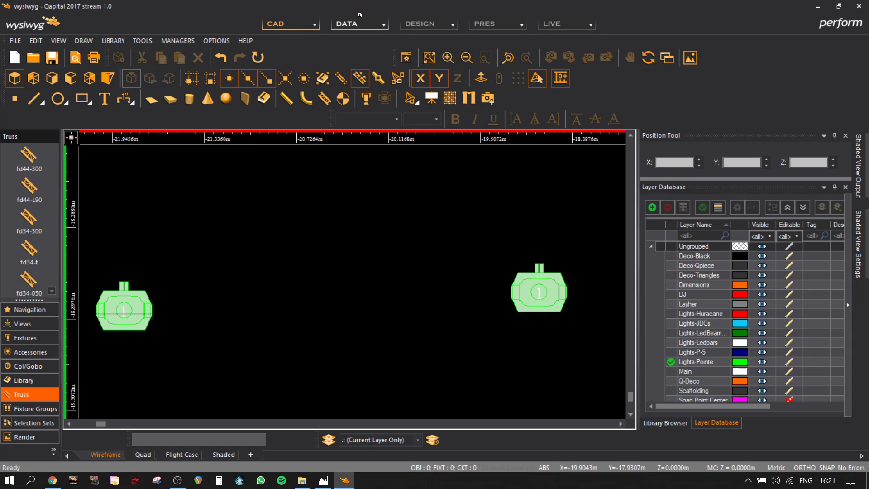
Switch to the data spreadsheet, hide every ungrouped layer except Lights-Pointe, and go to the patched Robe MegaPointe rows.
{"action": "left_click", "coordinate": [364, 29]}
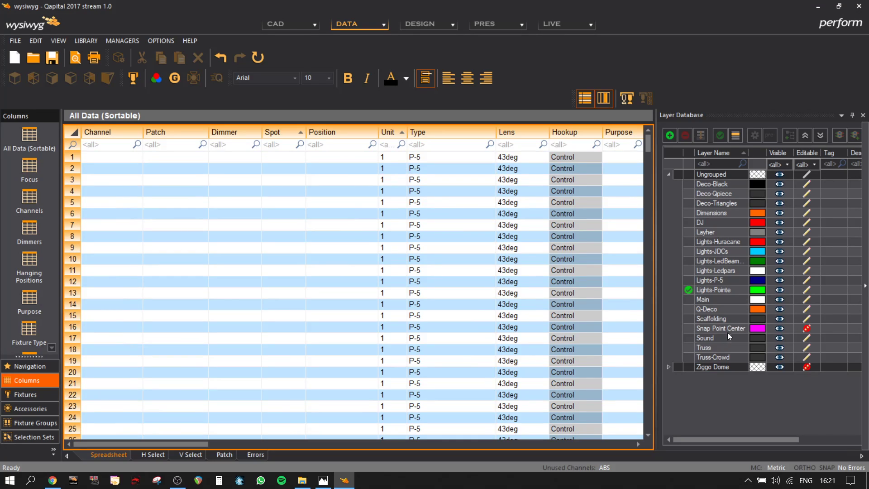
{"action": "left_click", "coordinate": [714, 358]}
{"action": "left_click", "coordinate": [708, 182], "text": "shift"}
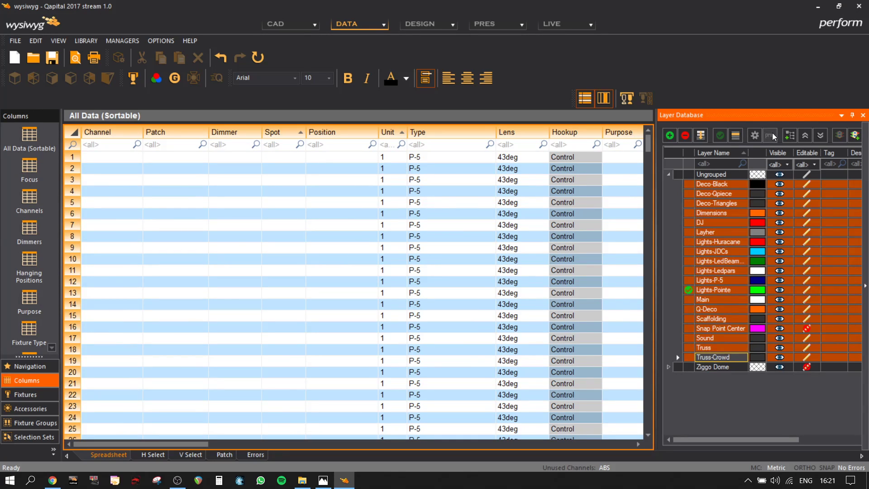
{"action": "left_click", "coordinate": [779, 225]}
{"action": "scroll", "coordinate": [189, 213], "scroll_direction": "down", "scroll_amount": 10}
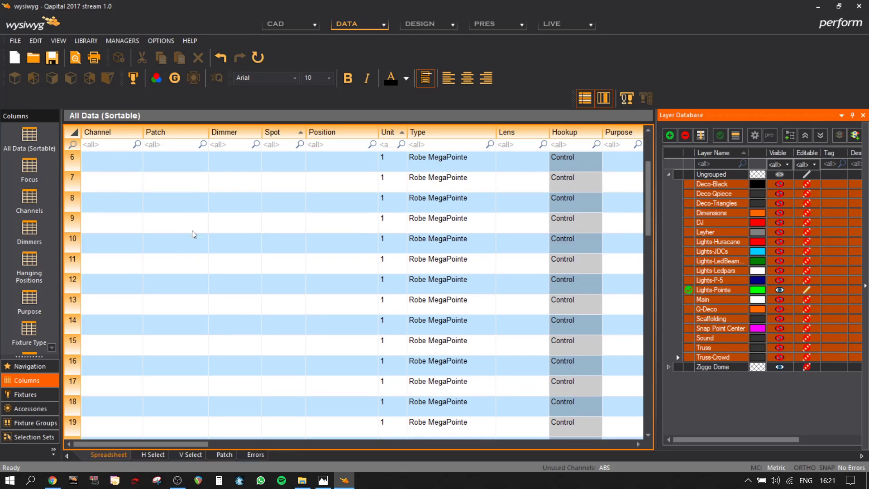
{"action": "scroll", "coordinate": [195, 240], "scroll_direction": "down", "scroll_amount": 4}
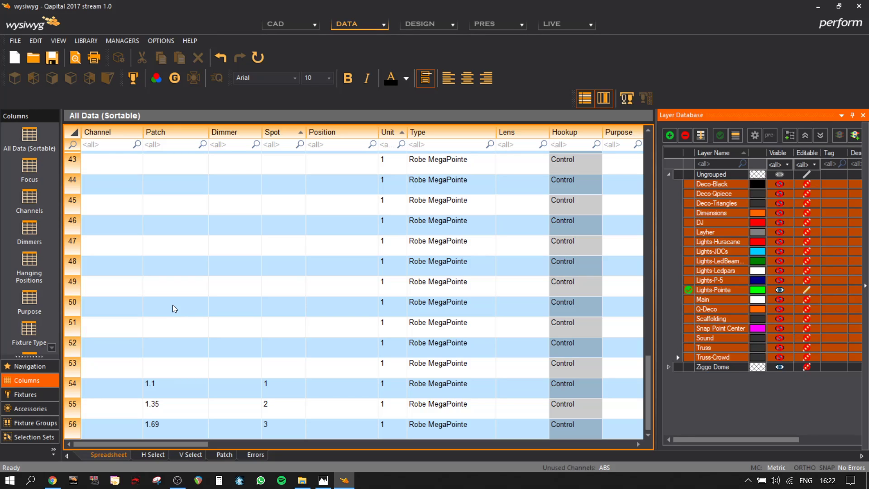
Try to reset the Patch values of the three patched Robe MegaPointes to 0, and select the first one's Spot cell.
{"action": "left_click_drag", "start_coordinate": [152, 384], "coordinate": [155, 427]}
{"action": "right_click", "coordinate": [155, 427]}
{"action": "left_click", "coordinate": [168, 366]}
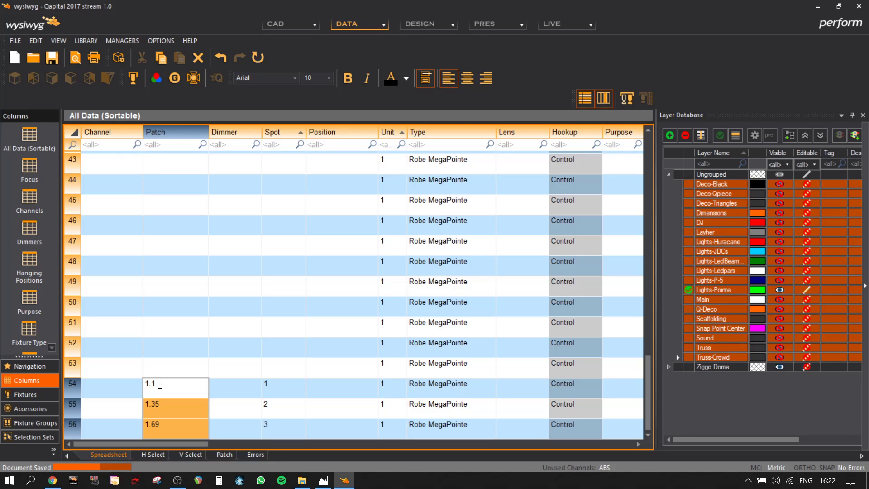
{"action": "type", "text": "0"}
{"action": "key", "text": "Return"}
{"action": "left_click", "coordinate": [502, 274]}
{"action": "left_click", "coordinate": [160, 415]}
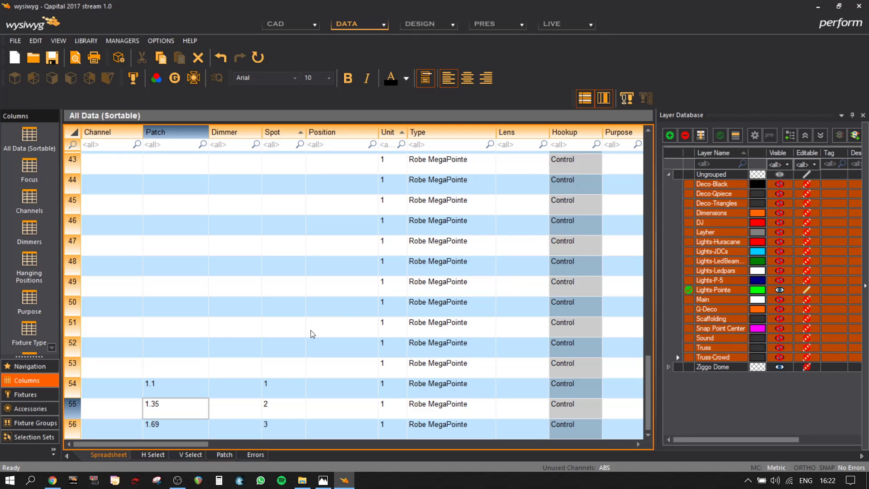
{"action": "left_click", "coordinate": [280, 386]}
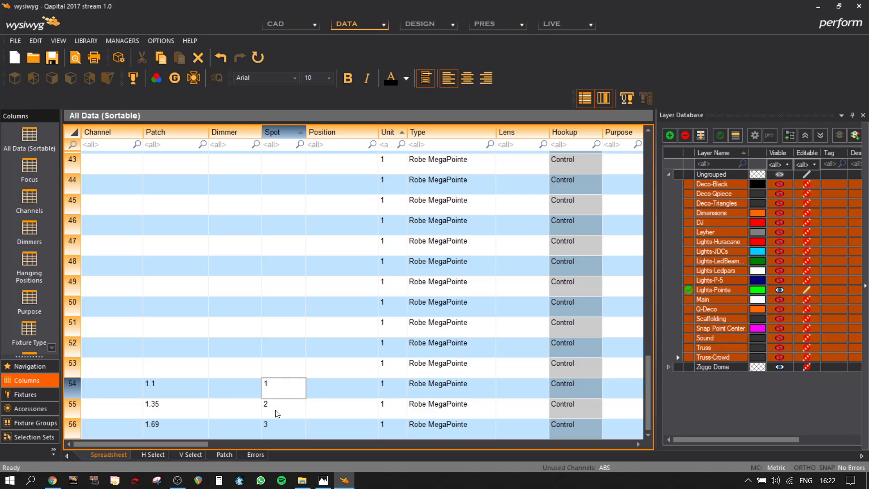
Make all ungrouped layers visible again and return to the first rows of the fixture list.
{"action": "left_click", "coordinate": [778, 358]}
{"action": "scroll", "coordinate": [315, 284], "scroll_direction": "down", "scroll_amount": 19}
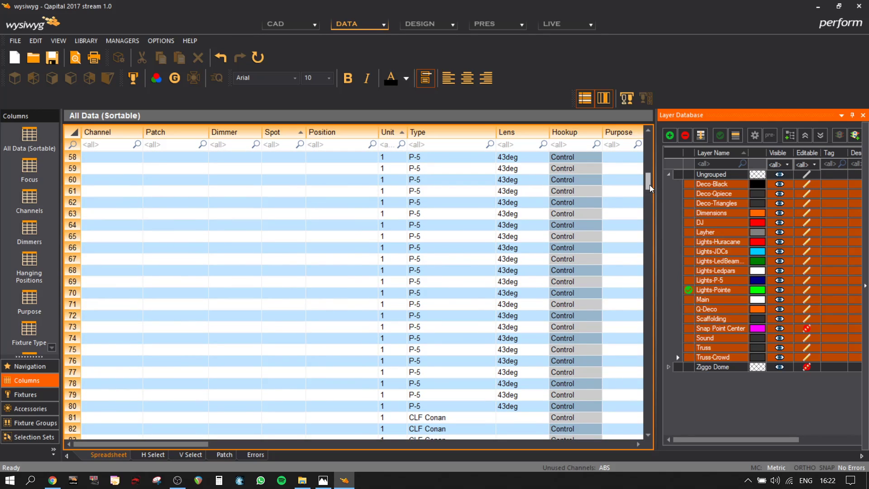
{"action": "left_click_drag", "start_coordinate": [648, 185], "coordinate": [662, 135]}
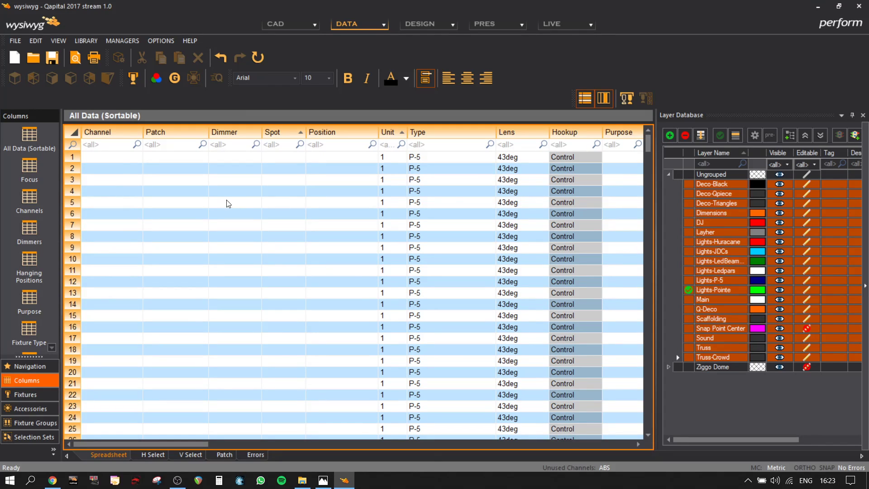
Number the Spot column of all fixtures consecutively with 1+, and check the numbering through to the last row.
{"action": "left_click", "coordinate": [279, 169]}
{"action": "left_click", "coordinate": [289, 163]}
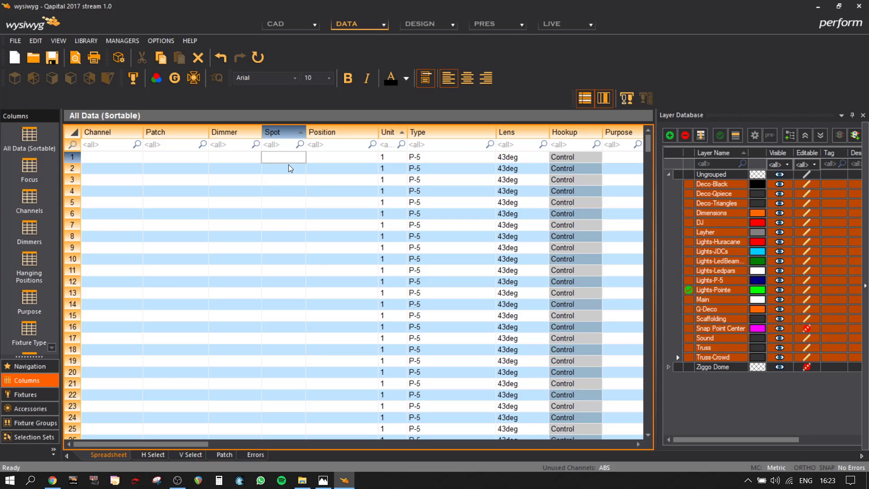
{"action": "key", "text": "ctrl+a"}
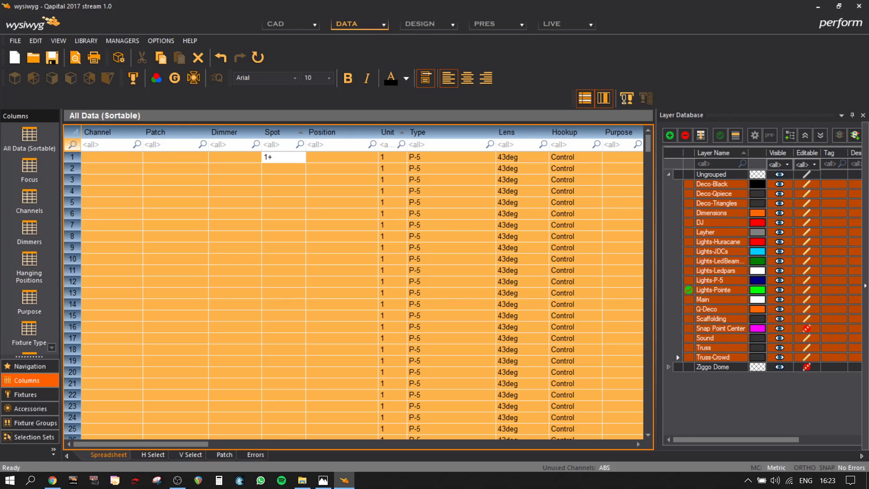
{"action": "type", "text": "1+"}
{"action": "key", "text": "Return"}
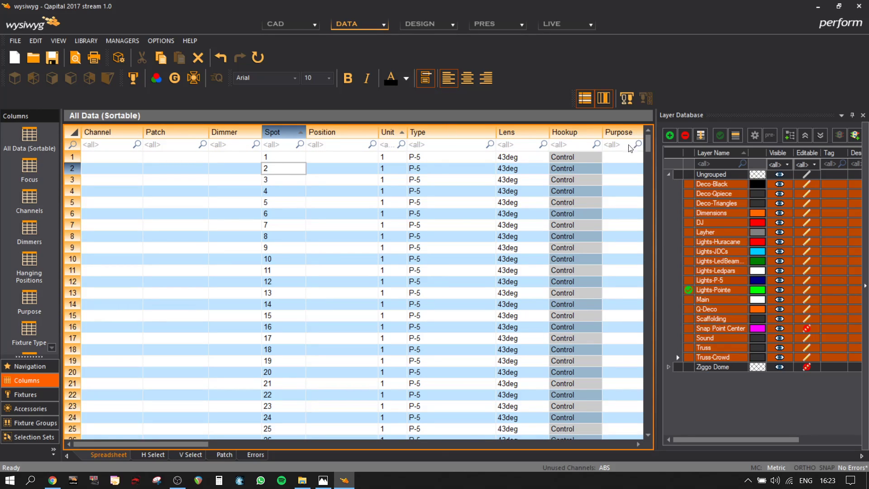
{"action": "left_click_drag", "start_coordinate": [649, 147], "coordinate": [651, 447]}
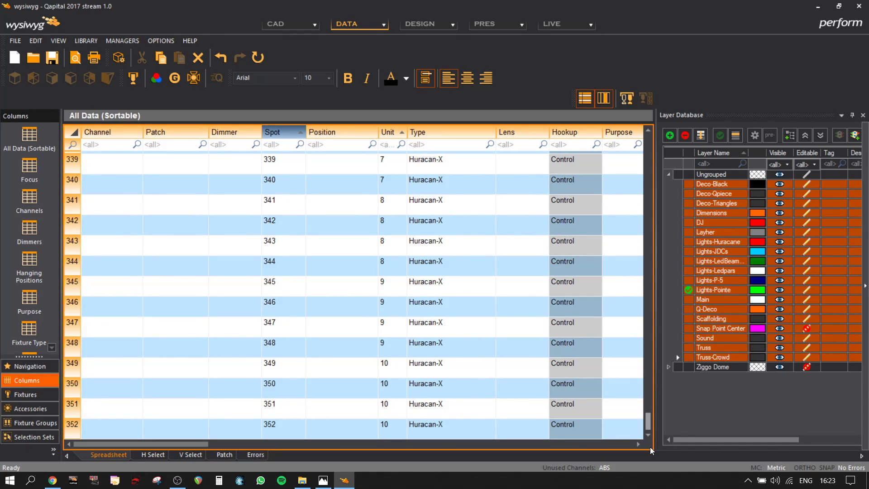
{"action": "left_click_drag", "start_coordinate": [651, 447], "coordinate": [651, 137]}
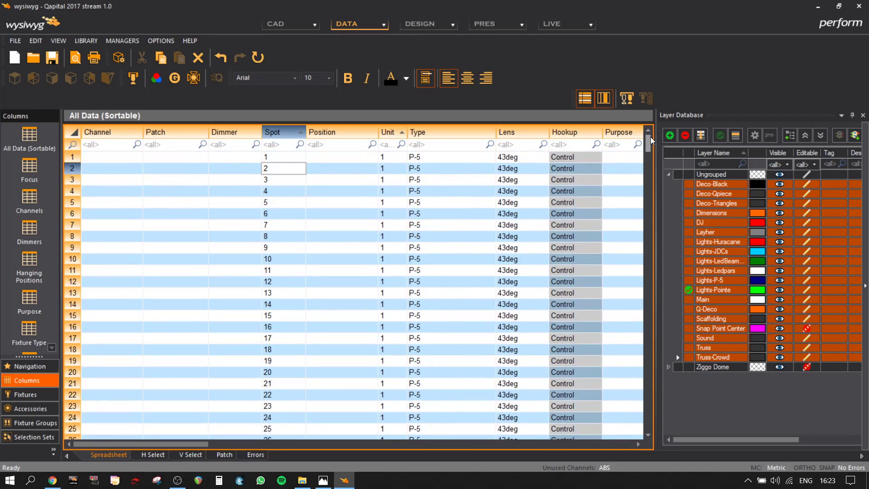
Patch all fixtures consecutively from 1.1+ in the Patch column, continuing on existing universe 2 at offset 1.
{"action": "left_click", "coordinate": [154, 169]}
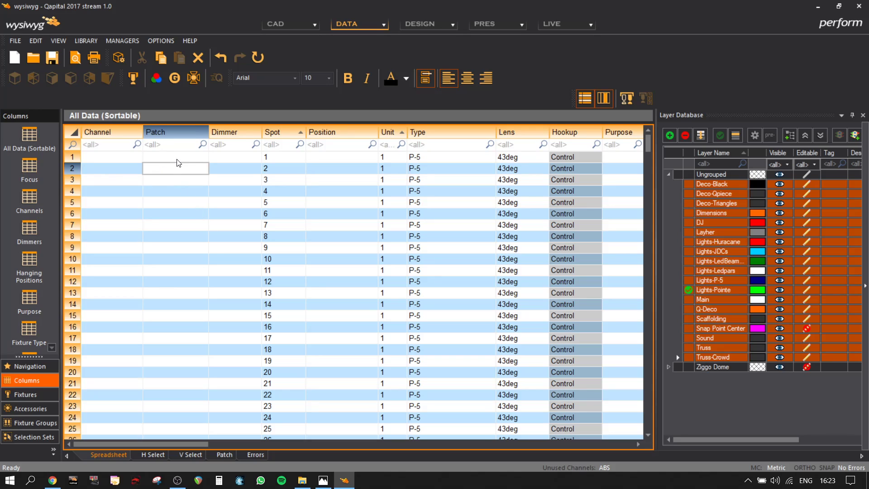
{"action": "key", "text": "Up"}
{"action": "key", "text": "ctrl+a"}
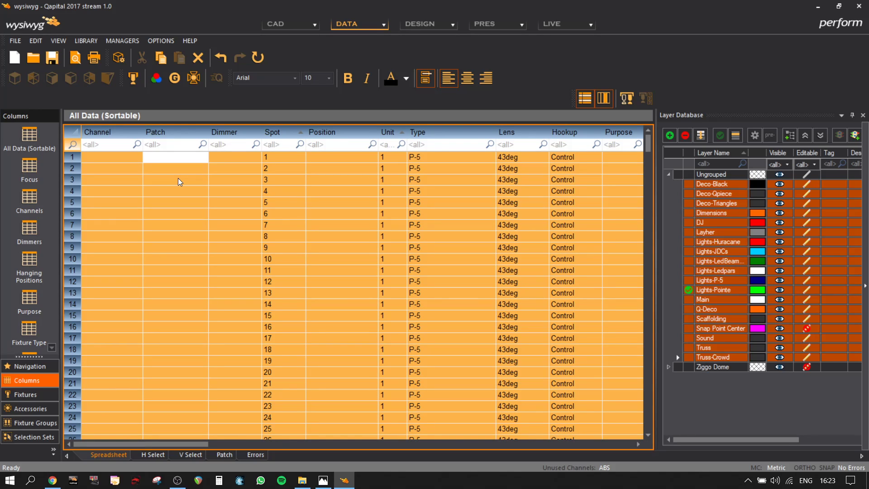
{"action": "type", "text": "1.1+"}
{"action": "key", "text": "Return"}
{"action": "left_click", "coordinate": [428, 263]}
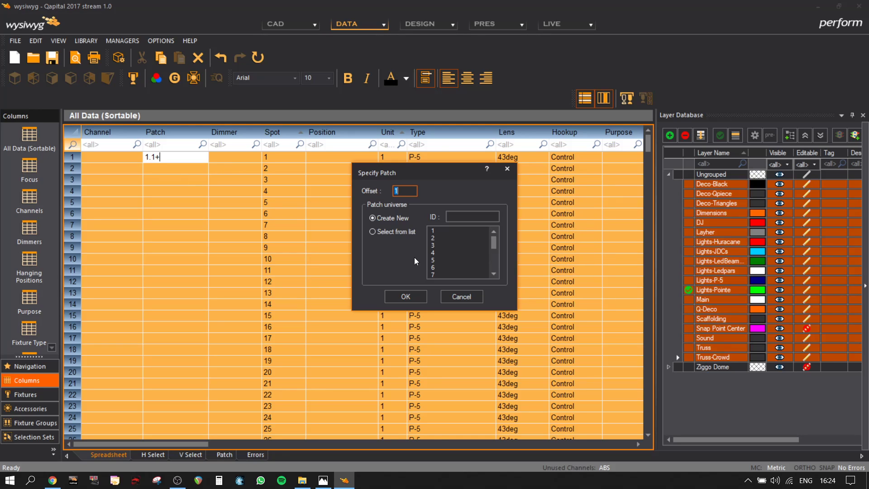
{"action": "left_click", "coordinate": [443, 240]}
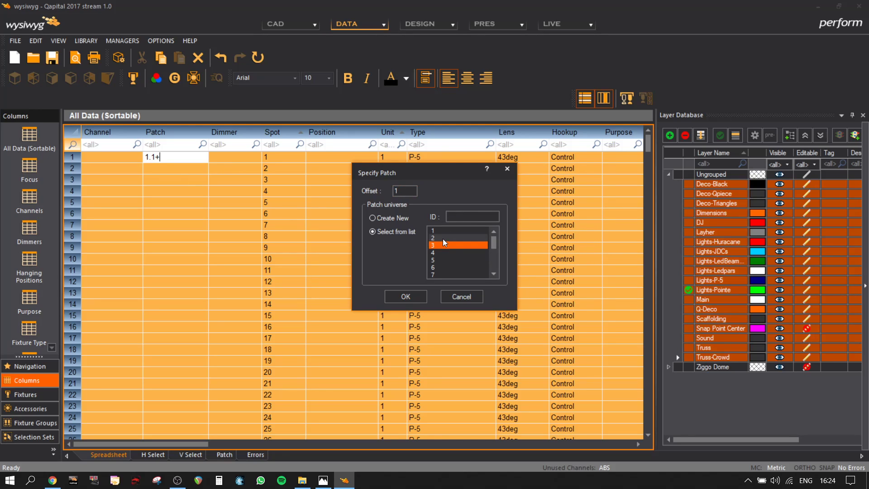
{"action": "left_click", "coordinate": [435, 244]}
{"action": "left_click", "coordinate": [398, 295]}
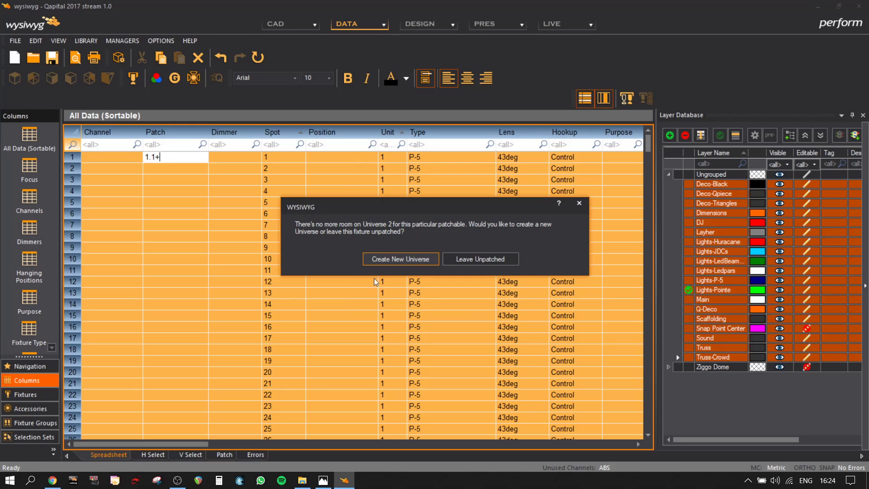
Continue the patch overflow on existing universes 3, 4 and 5, each at offset 1.
{"action": "left_click", "coordinate": [400, 260]}
{"action": "left_click", "coordinate": [436, 243]}
{"action": "left_click", "coordinate": [421, 295]}
{"action": "left_click", "coordinate": [407, 258]}
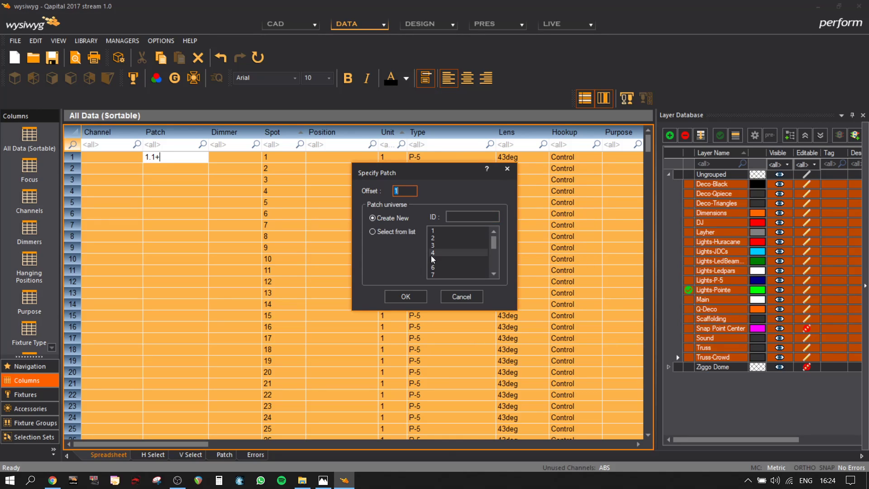
{"action": "left_click", "coordinate": [433, 253]}
{"action": "left_click", "coordinate": [410, 300]}
{"action": "left_click", "coordinate": [435, 268]}
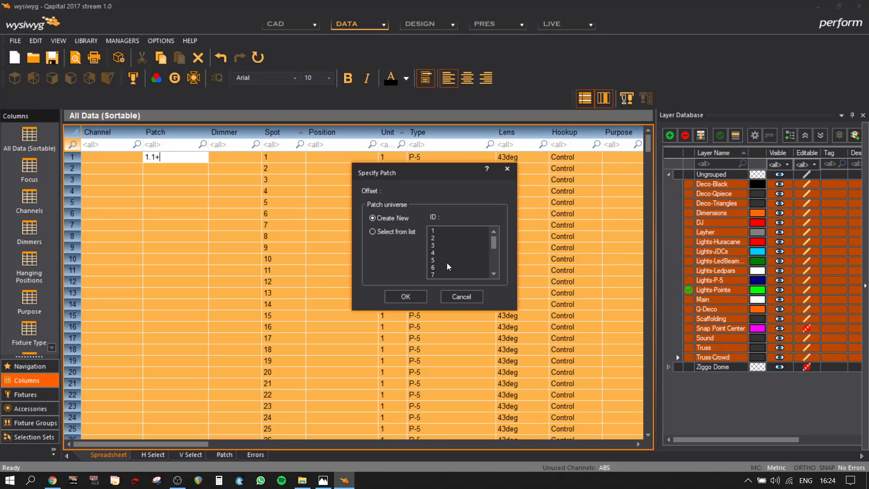
{"action": "left_click", "coordinate": [445, 260]}
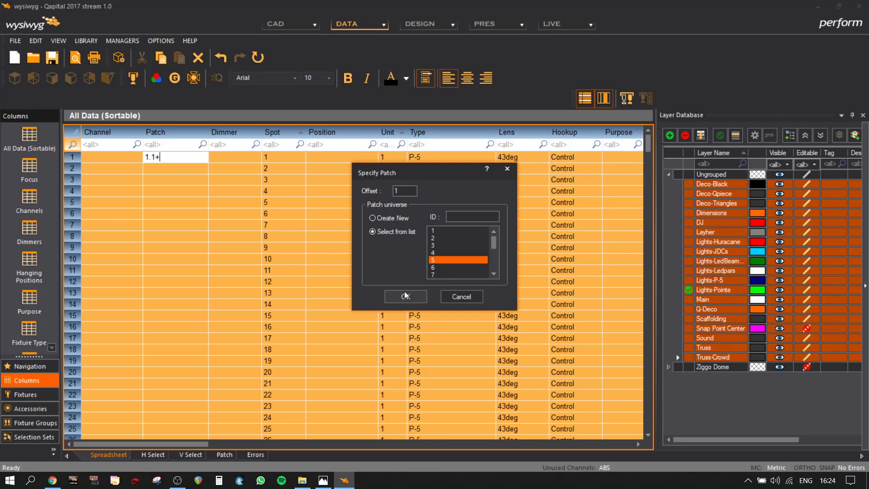
{"action": "left_click", "coordinate": [404, 293]}
Continue the patch overflow on existing universes 6 and 7, each at offset 1.
{"action": "left_click", "coordinate": [427, 257]}
{"action": "left_click", "coordinate": [440, 267]}
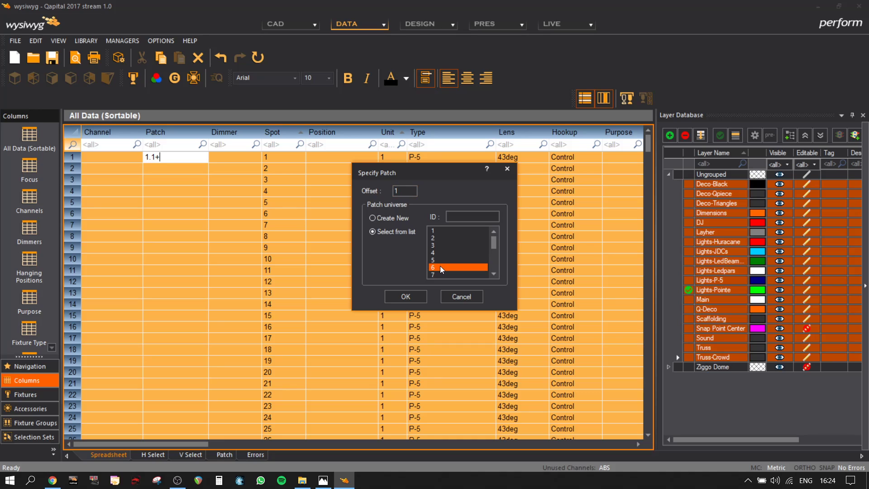
{"action": "left_click", "coordinate": [415, 296]}
{"action": "left_click", "coordinate": [436, 258]}
{"action": "left_click", "coordinate": [441, 252]}
{"action": "left_click", "coordinate": [417, 297]}
Continue the patch overflow on existing universes 8 and 9, each at offset 1.
{"action": "left_click", "coordinate": [419, 258]}
{"action": "left_click", "coordinate": [440, 274]}
{"action": "left_click", "coordinate": [417, 296]}
{"action": "left_click", "coordinate": [429, 261]}
{"action": "scroll", "coordinate": [447, 265], "scroll_direction": "down", "scroll_amount": 3}
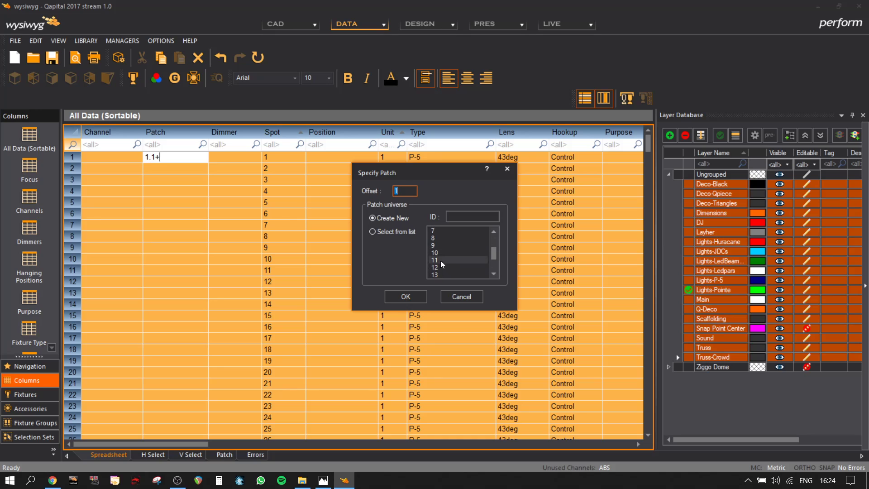
{"action": "left_click", "coordinate": [437, 251]}
{"action": "left_click", "coordinate": [420, 299]}
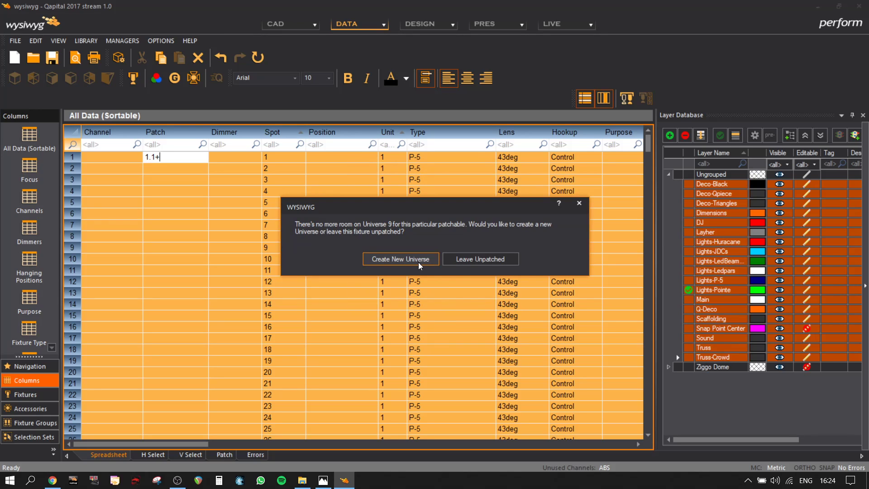
Continue the patch overflow on existing universes 10 and 11, each at offset 1.
{"action": "left_click", "coordinate": [418, 261]}
{"action": "scroll", "coordinate": [448, 260], "scroll_direction": "down", "scroll_amount": 2}
{"action": "left_click", "coordinate": [447, 252]}
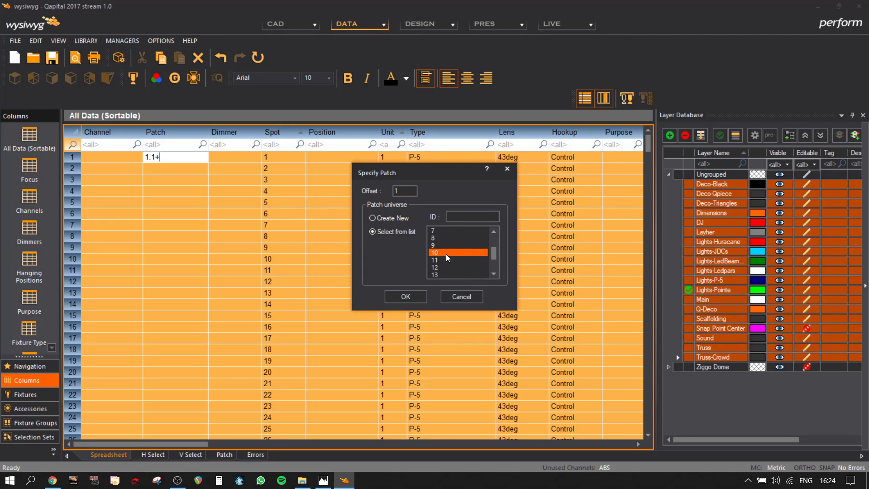
{"action": "left_click", "coordinate": [423, 294]}
{"action": "left_click", "coordinate": [414, 263]}
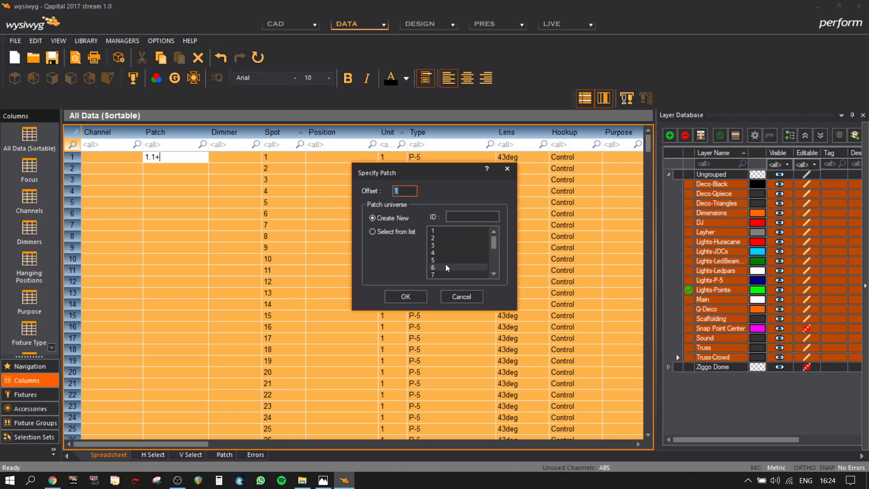
{"action": "scroll", "coordinate": [444, 264], "scroll_direction": "down", "scroll_amount": 2}
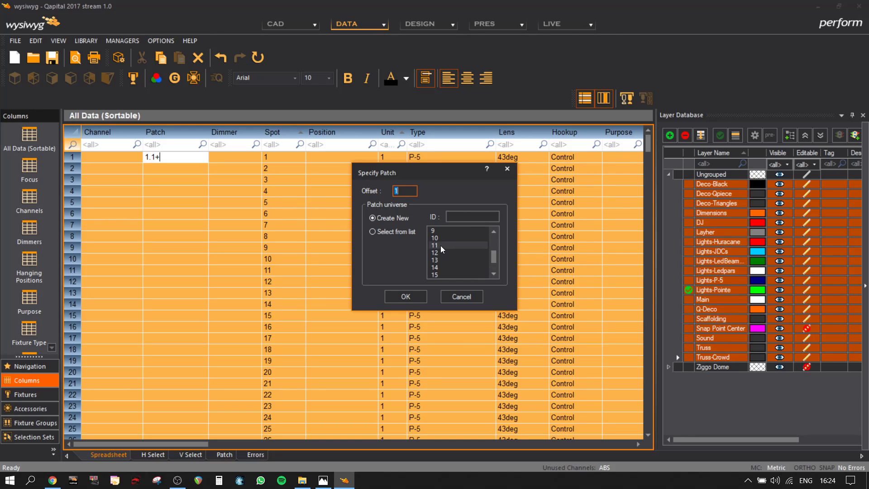
{"action": "left_click", "coordinate": [441, 245]}
{"action": "left_click", "coordinate": [412, 297]}
Continue the patch overflow on existing universes 12 and 13, each at offset 1.
{"action": "left_click", "coordinate": [428, 256]}
{"action": "scroll", "coordinate": [439, 257], "scroll_direction": "down", "scroll_amount": 2}
{"action": "left_click", "coordinate": [441, 267]}
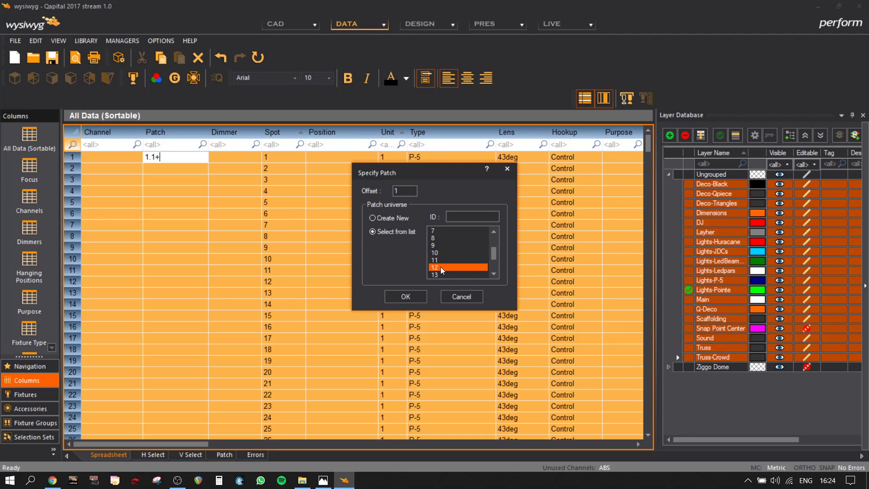
{"action": "left_click", "coordinate": [413, 294]}
{"action": "left_click", "coordinate": [409, 260]}
{"action": "scroll", "coordinate": [455, 259], "scroll_direction": "down", "scroll_amount": 3}
{"action": "left_click", "coordinate": [444, 253]}
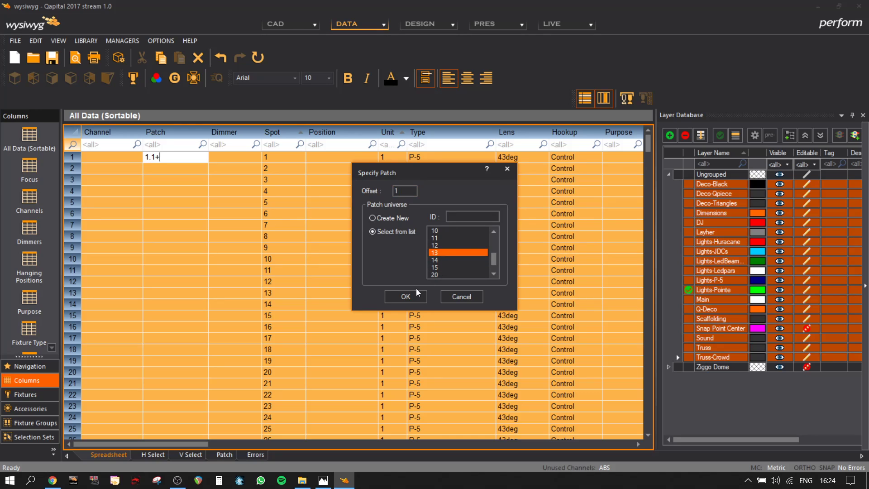
{"action": "left_click", "coordinate": [414, 295]}
Finish the patch overflow on existing universes 14 and 15, each at offset 1.
{"action": "left_click", "coordinate": [429, 259]}
{"action": "scroll", "coordinate": [441, 263], "scroll_direction": "down", "scroll_amount": 3}
{"action": "left_click", "coordinate": [441, 262]}
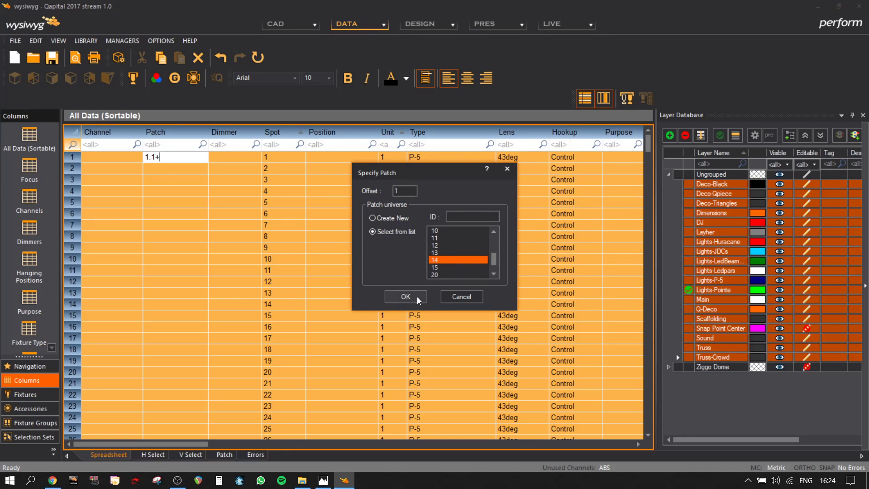
{"action": "left_click", "coordinate": [417, 297]}
{"action": "left_click", "coordinate": [425, 263]}
{"action": "scroll", "coordinate": [432, 261], "scroll_direction": "down", "scroll_amount": 3}
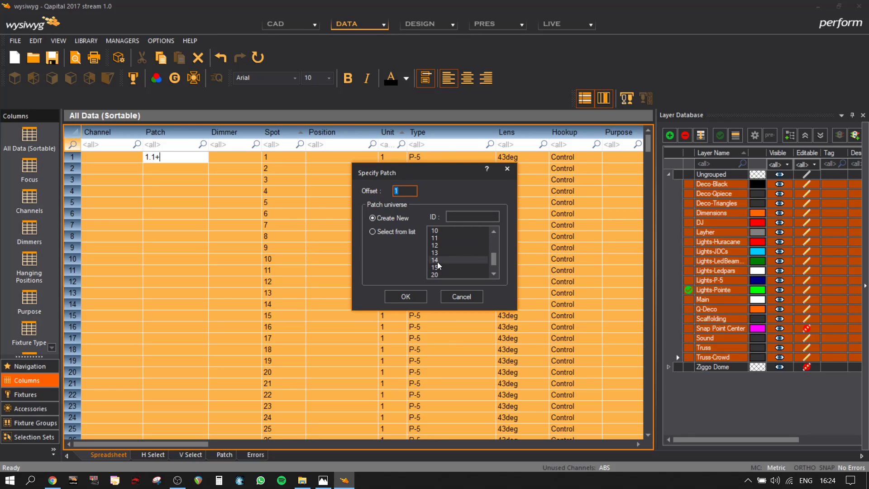
{"action": "left_click", "coordinate": [441, 268]}
{"action": "left_click", "coordinate": [418, 295]}
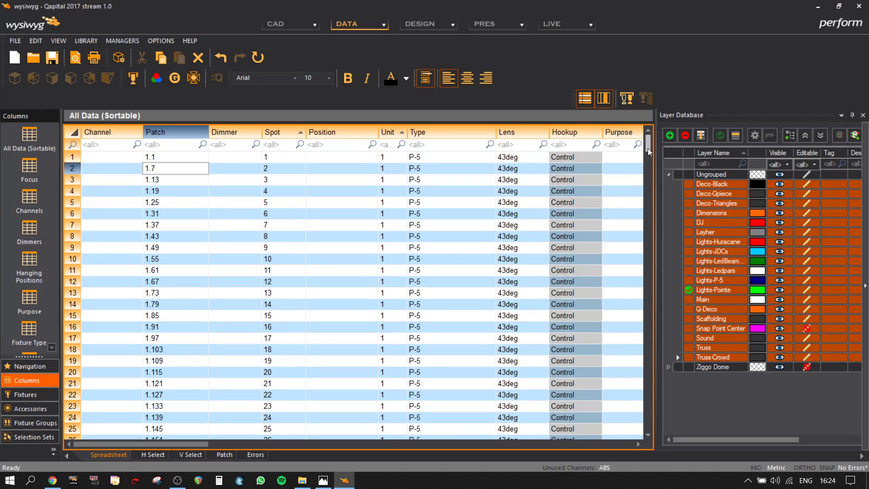
Check the patch addresses down to the last fixture row and examine the data Errors view.
{"action": "left_click_drag", "start_coordinate": [648, 148], "coordinate": [648, 434]}
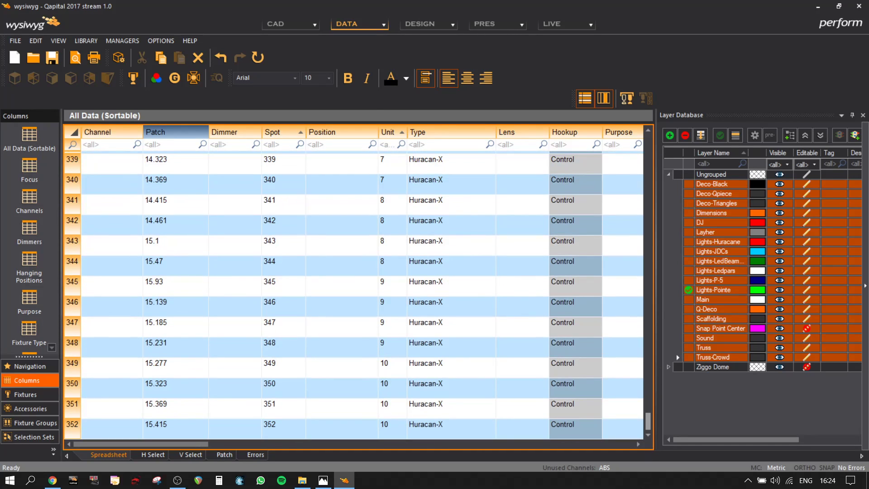
{"action": "left_click", "coordinate": [383, 24]}
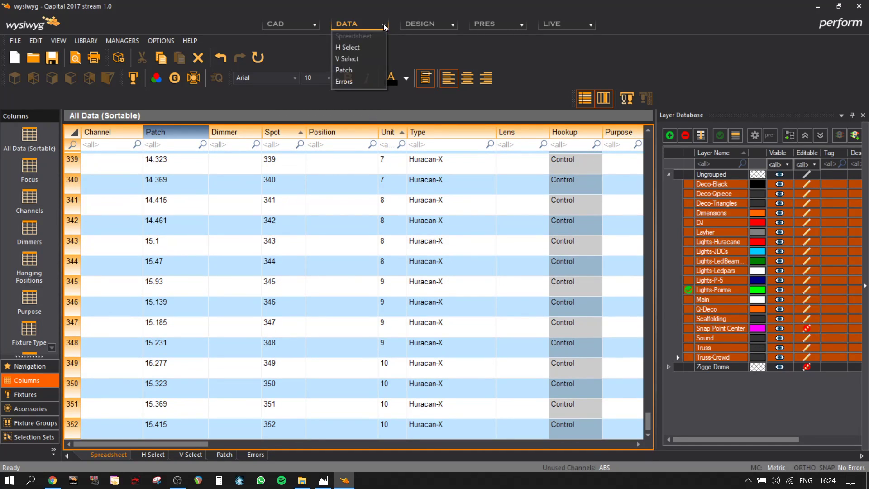
{"action": "left_click", "coordinate": [367, 84]}
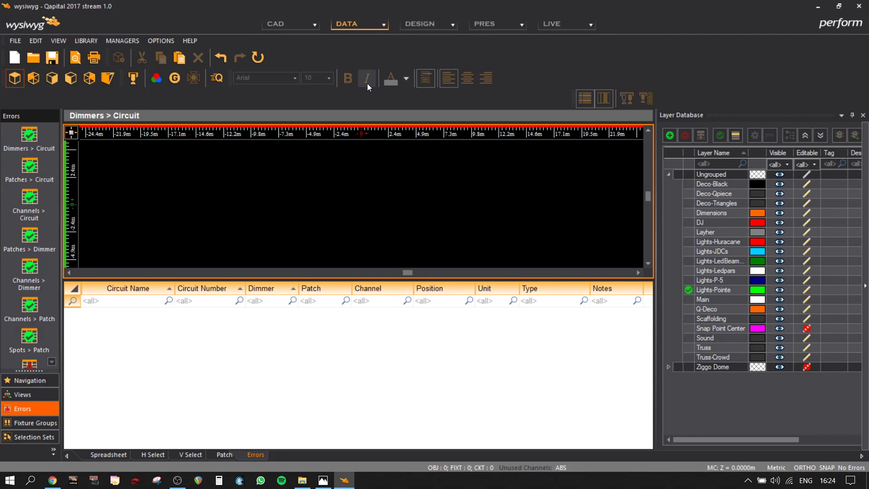
Set the CAD wireframe's scene to All Layers, view the truss corner with its fixtures, and return to the data spreadsheet.
{"action": "left_click", "coordinate": [295, 25]}
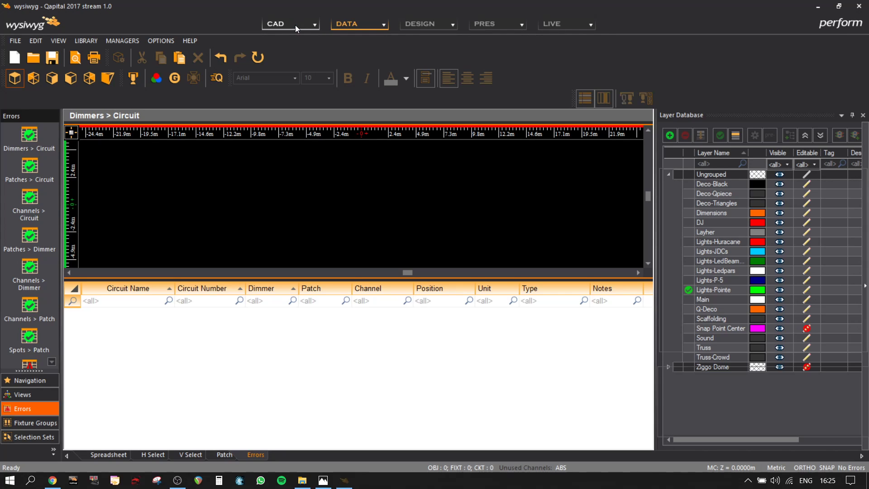
{"action": "scroll", "coordinate": [449, 349], "scroll_direction": "down", "scroll_amount": 3}
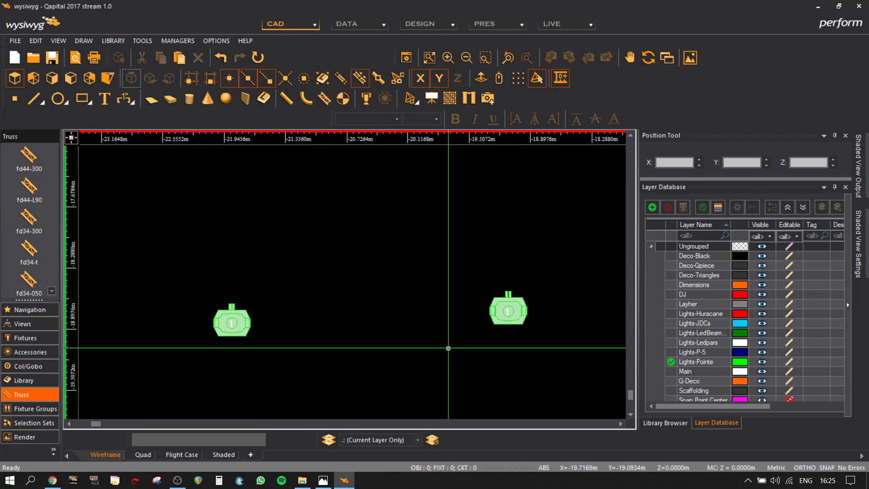
{"action": "left_click", "coordinate": [407, 441]}
{"action": "scroll", "coordinate": [360, 213], "scroll_direction": "up", "scroll_amount": 1}
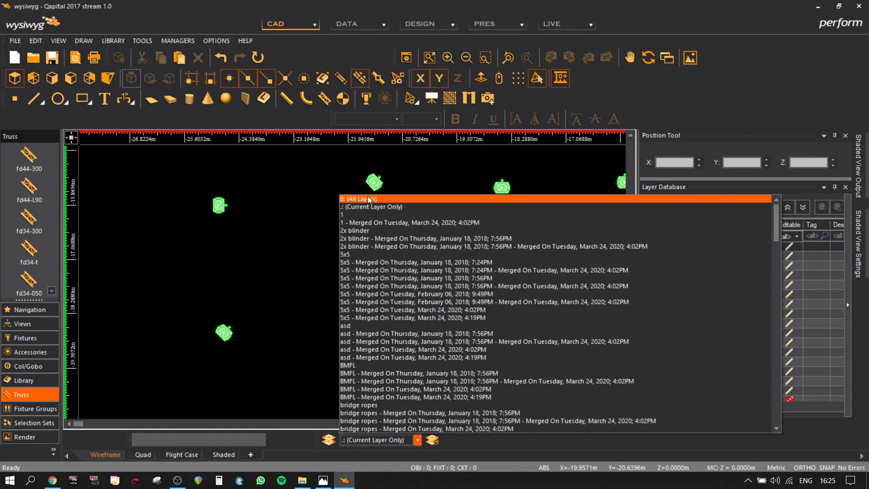
{"action": "left_click", "coordinate": [373, 199]}
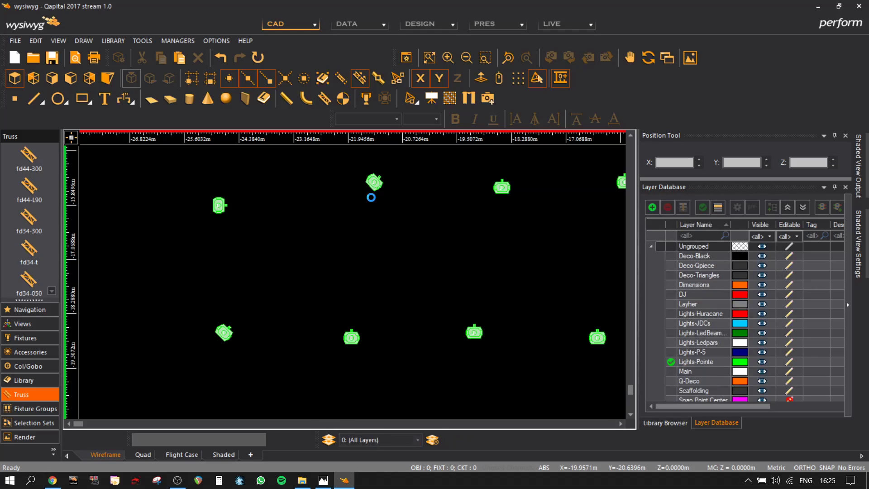
{"action": "scroll", "coordinate": [351, 267], "scroll_direction": "down", "scroll_amount": 2}
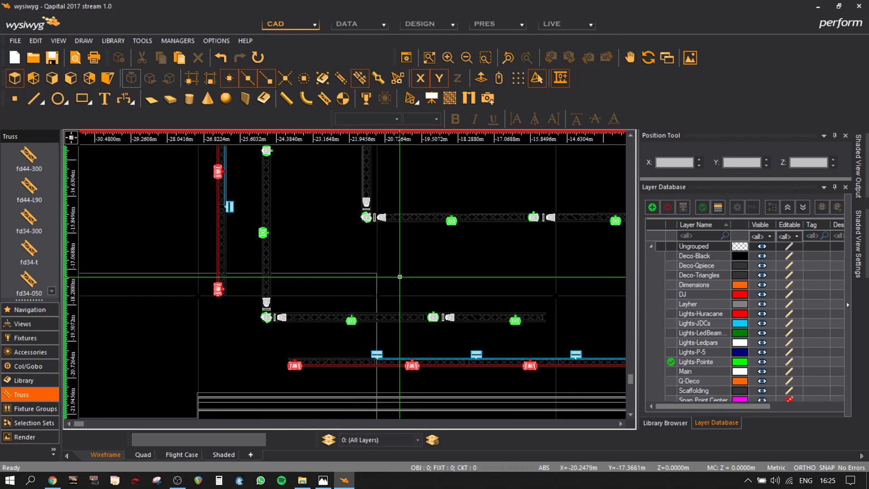
{"action": "middle_click_drag", "start_coordinate": [439, 261], "coordinate": [414, 271]}
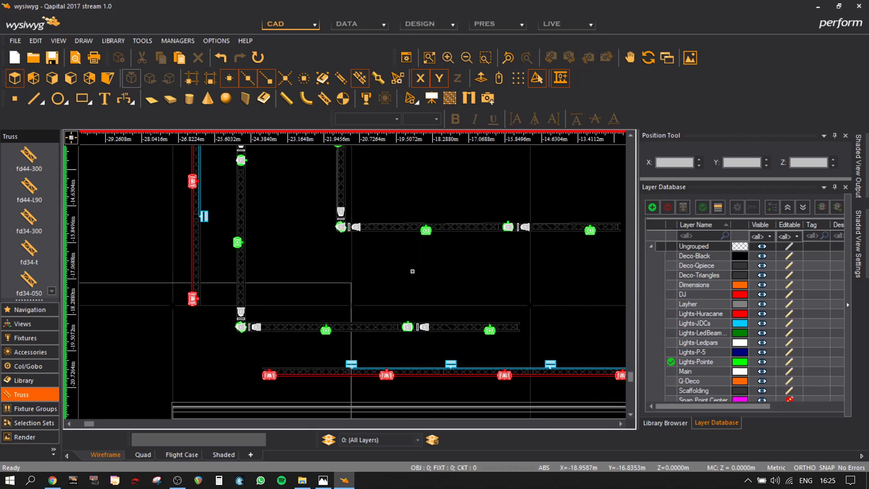
{"action": "left_click", "coordinate": [349, 24]}
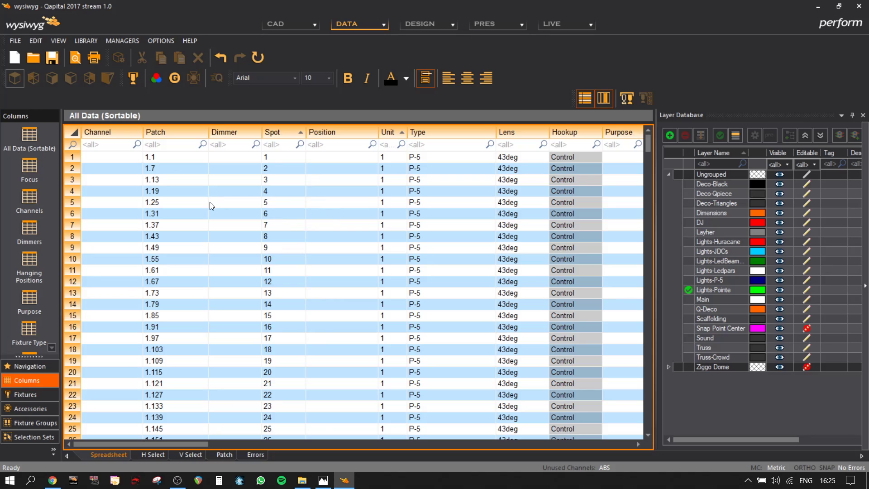
{"action": "right_click", "coordinate": [184, 204]}
{"action": "left_click", "coordinate": [242, 425]}
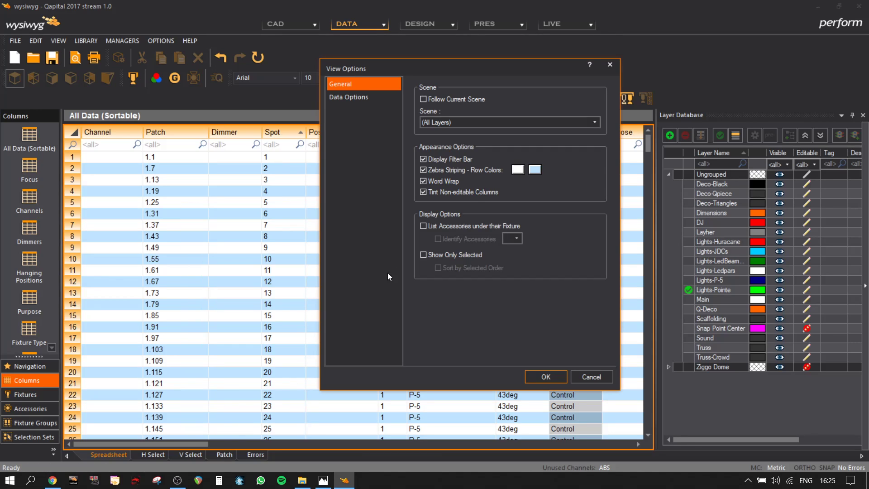
{"action": "left_click", "coordinate": [356, 96]}
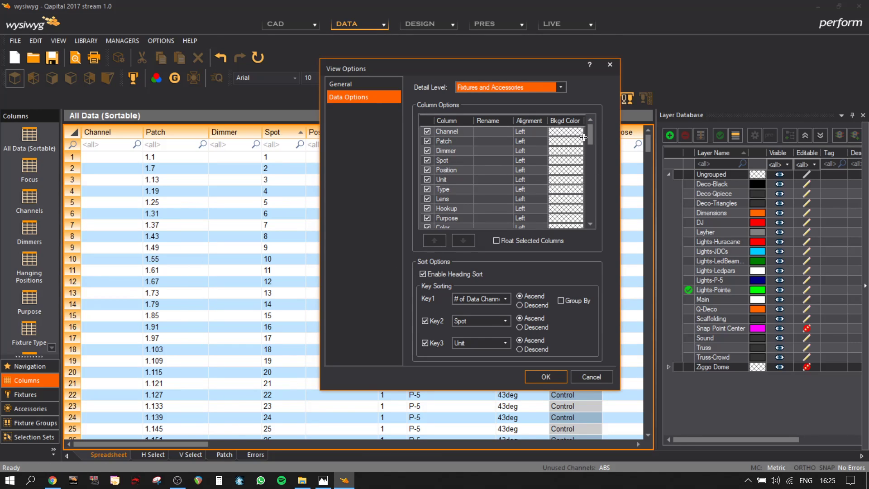
{"action": "left_click", "coordinate": [592, 376]}
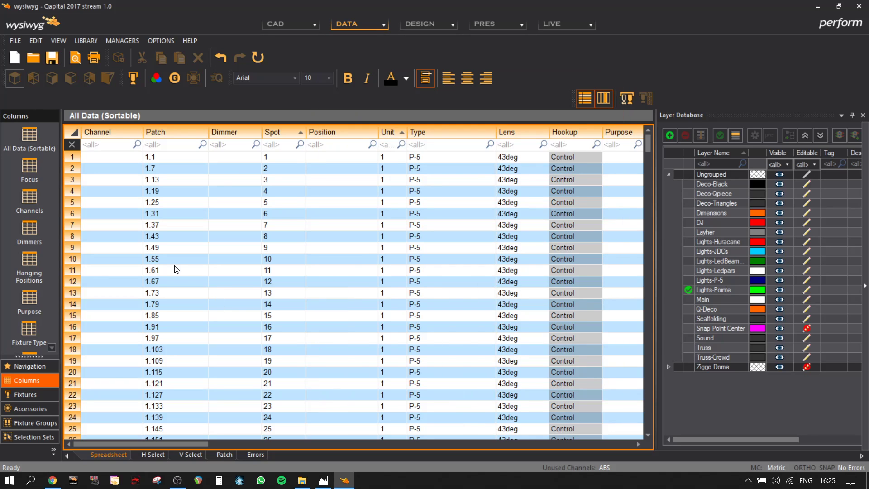
In the spreadsheet's data view options, enable the Mode, Patch Universe, Patch Address, RotY and RotZ columns.
{"action": "right_click", "coordinate": [195, 287]}
{"action": "left_click", "coordinate": [231, 276]}
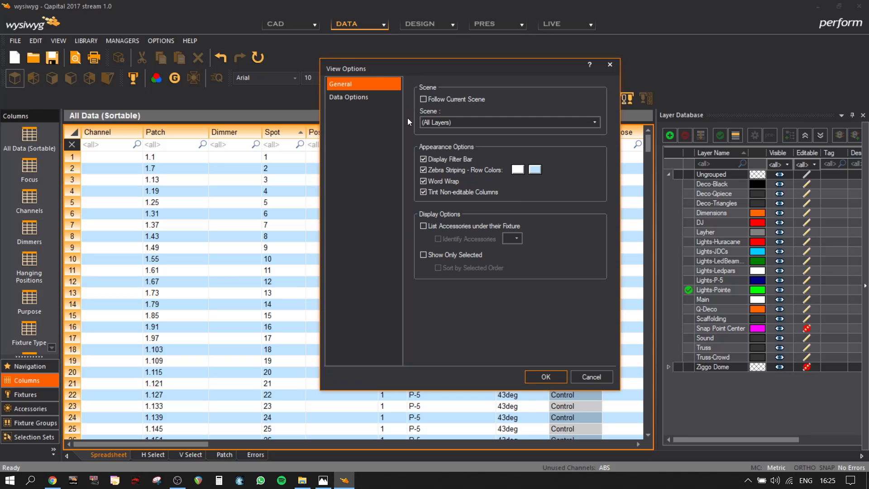
{"action": "left_click", "coordinate": [351, 96]}
{"action": "left_click_drag", "start_coordinate": [590, 135], "coordinate": [600, 219]}
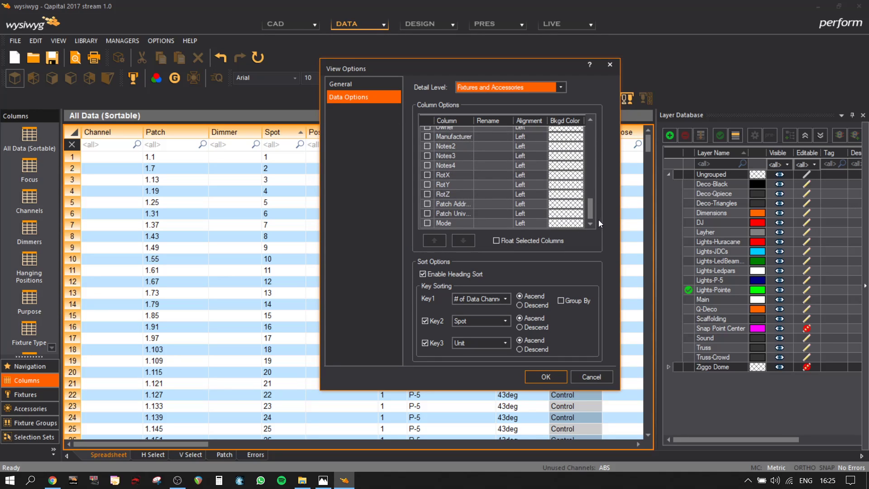
{"action": "left_click", "coordinate": [427, 224]}
{"action": "left_click", "coordinate": [427, 213]}
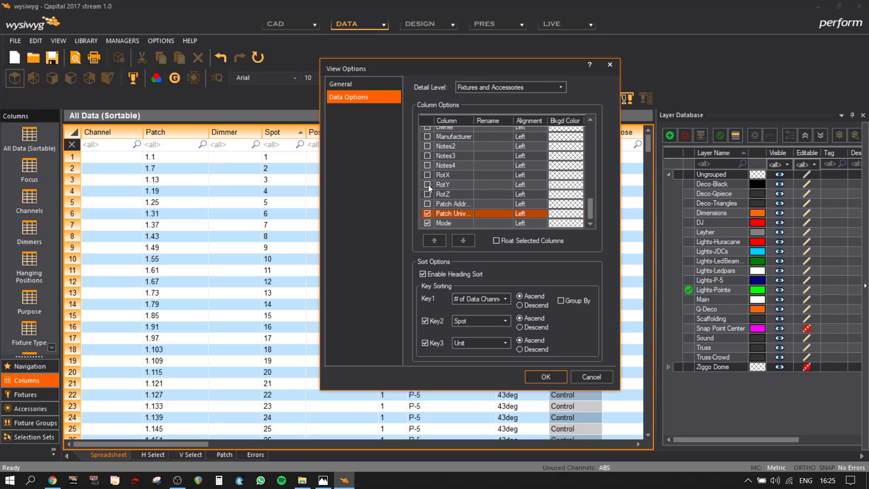
{"action": "left_click", "coordinate": [428, 184]}
{"action": "left_click", "coordinate": [428, 194]}
{"action": "left_click", "coordinate": [427, 204]}
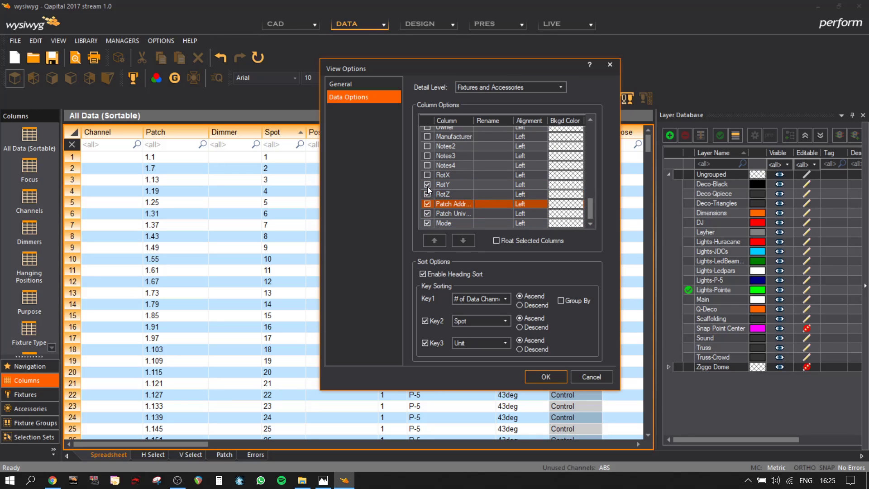
Also enable the RotX, Notes2, Notes3, Notes4, Manufacturer and Owner columns, and apply the view options.
{"action": "left_click", "coordinate": [427, 175]}
{"action": "left_click", "coordinate": [428, 165]}
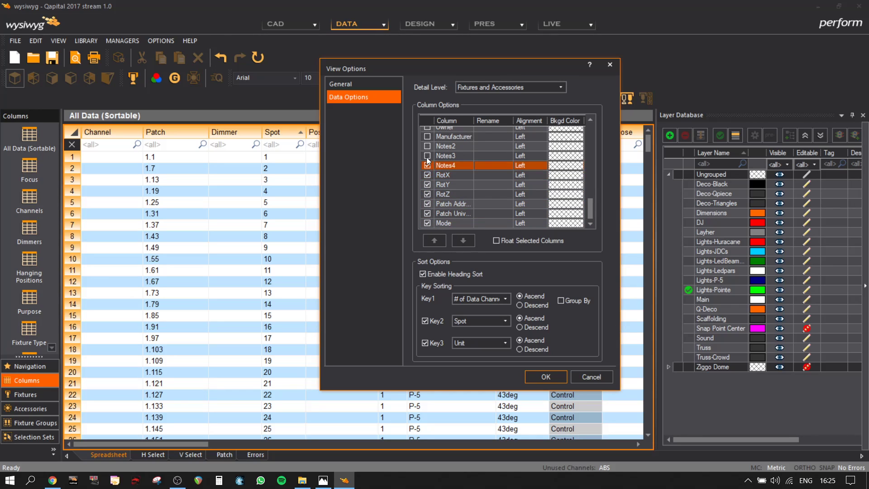
{"action": "left_click", "coordinate": [427, 155]}
{"action": "left_click", "coordinate": [428, 146]}
{"action": "left_click", "coordinate": [427, 136]}
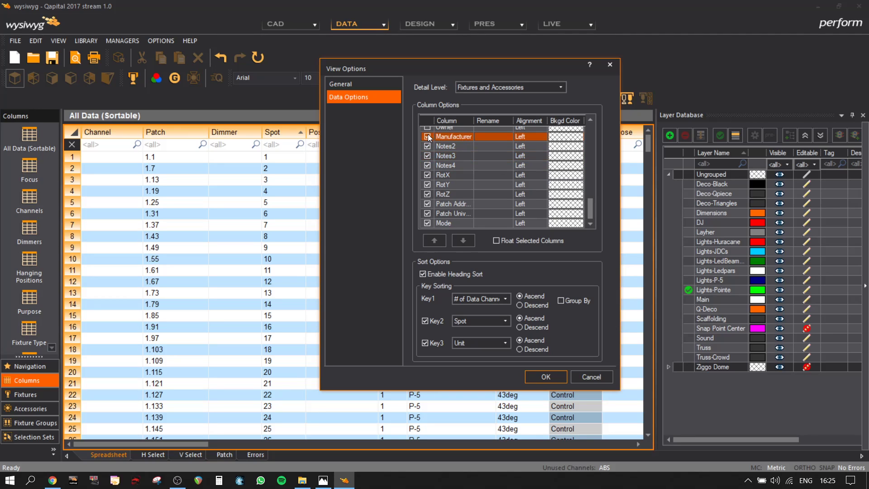
{"action": "scroll", "coordinate": [430, 133], "scroll_direction": "up", "scroll_amount": 2}
{"action": "left_click", "coordinate": [428, 185]}
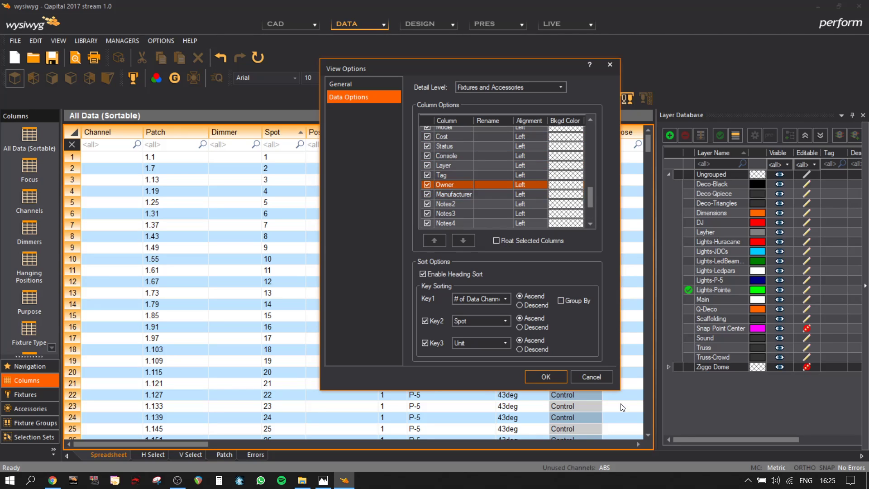
{"action": "left_click", "coordinate": [546, 377]}
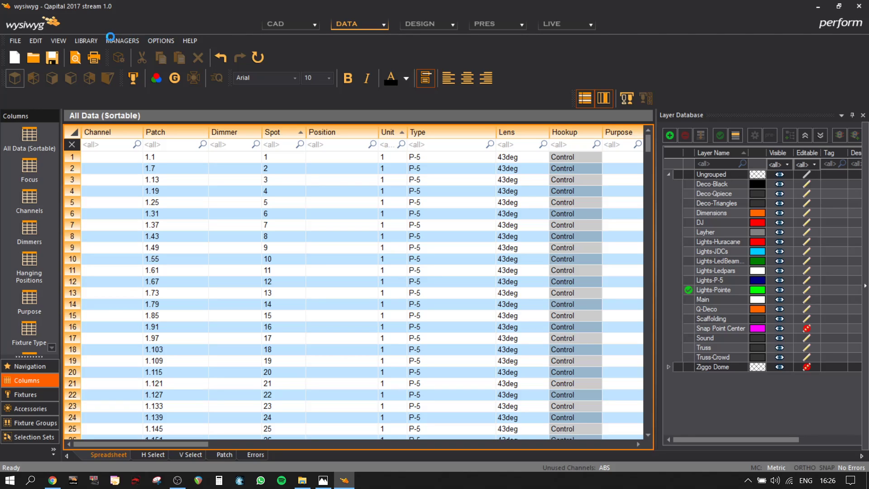
Check the units and precision in the document's draw defaults, accept the options, and look through the spreadsheet rows.
{"action": "left_click", "coordinate": [161, 41]}
{"action": "left_click", "coordinate": [182, 64]}
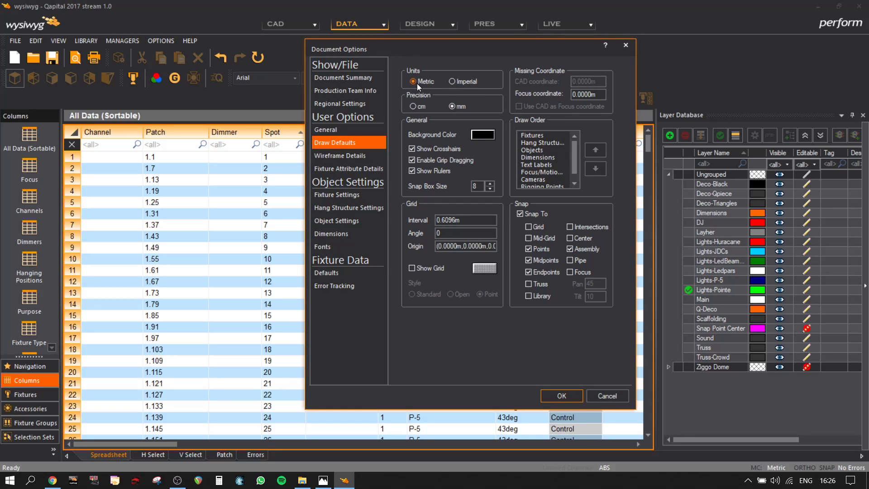
{"action": "left_click", "coordinate": [161, 38]}
{"action": "left_click", "coordinate": [184, 66]}
{"action": "left_click", "coordinate": [566, 396]}
{"action": "scroll", "coordinate": [351, 286], "scroll_direction": "down", "scroll_amount": 2}
{"action": "scroll", "coordinate": [351, 287], "scroll_direction": "down", "scroll_amount": 8}
{"action": "scroll", "coordinate": [330, 310], "scroll_direction": "up", "scroll_amount": 10}
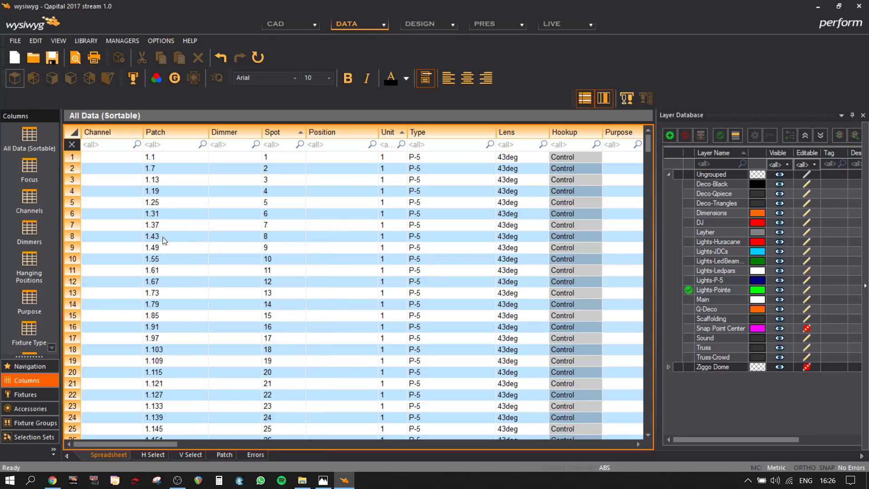
Export the All Data spreadsheet as a comma-delimited CSV named "WYG stream" into the Desktop's Patch Imports folder.
{"action": "left_click", "coordinate": [14, 40]}
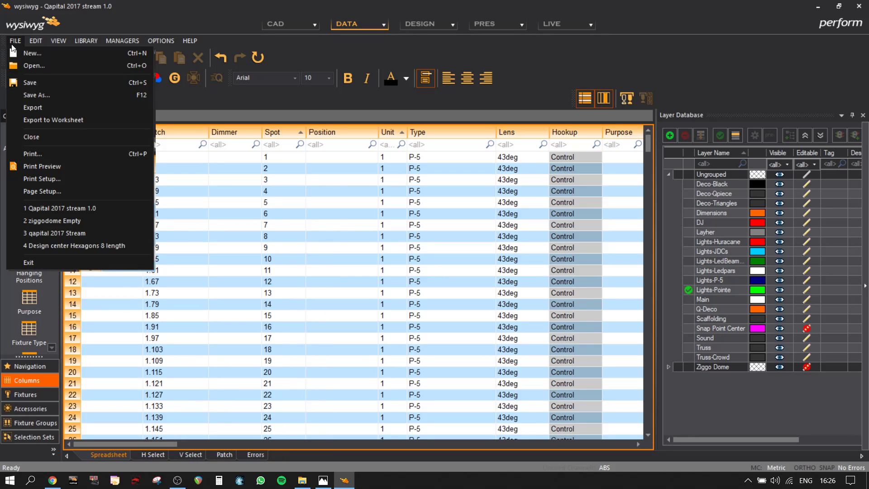
{"action": "key", "text": "Escape"}
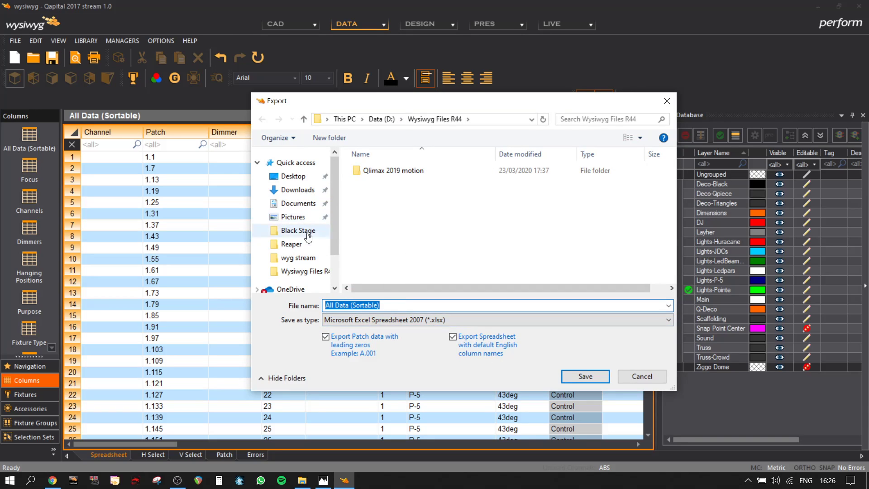
{"action": "left_click", "coordinate": [294, 177]}
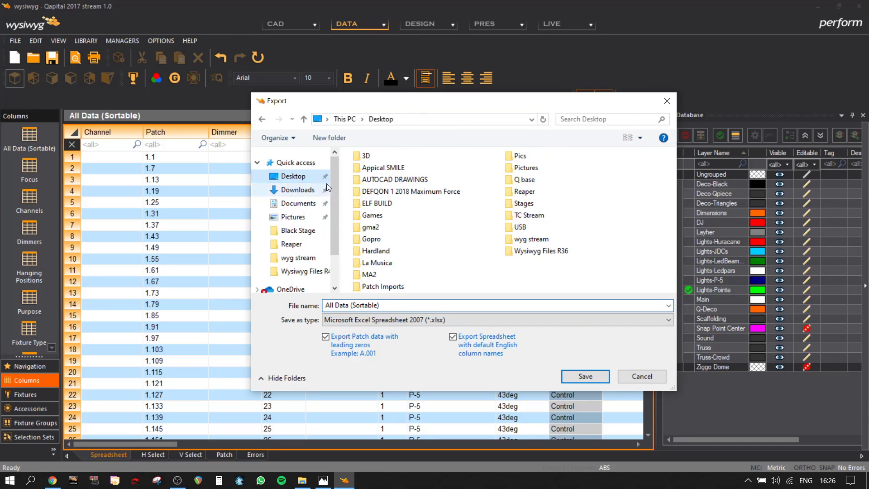
{"action": "double_click", "coordinate": [384, 287]}
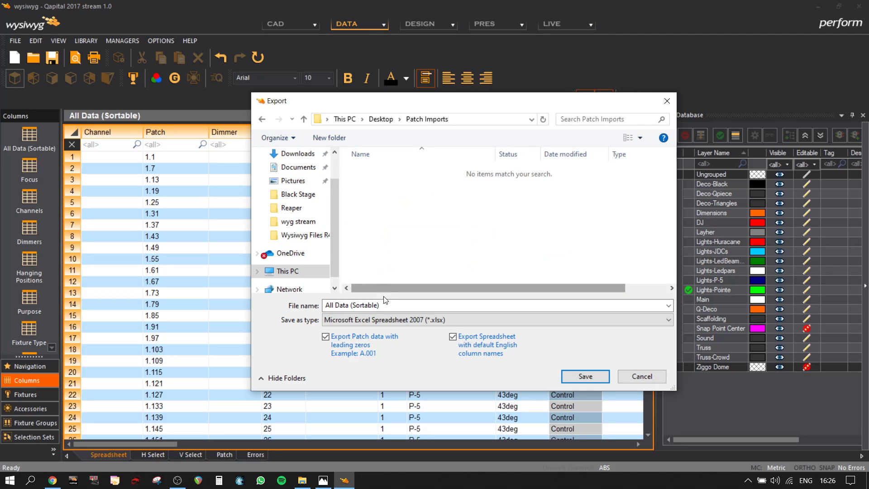
{"action": "left_click", "coordinate": [392, 320]}
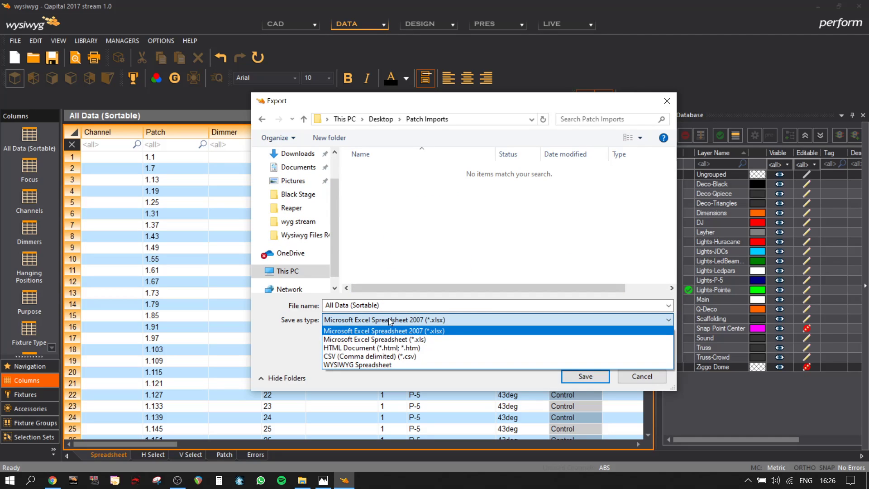
{"action": "left_click", "coordinate": [389, 356]}
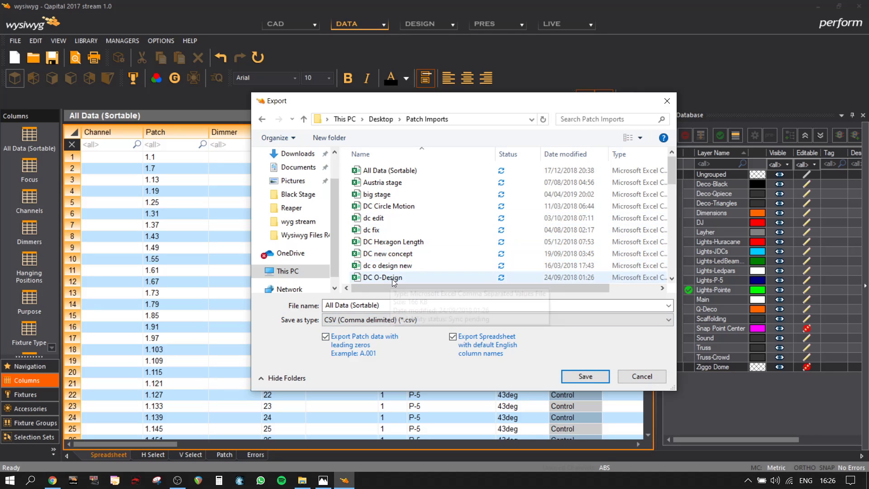
{"action": "left_click", "coordinate": [386, 308]}
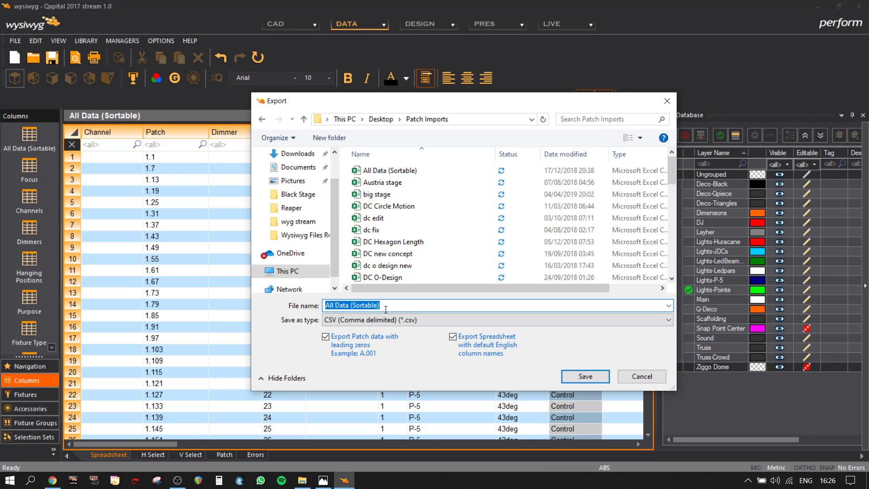
{"action": "type", "text": "WYG"}
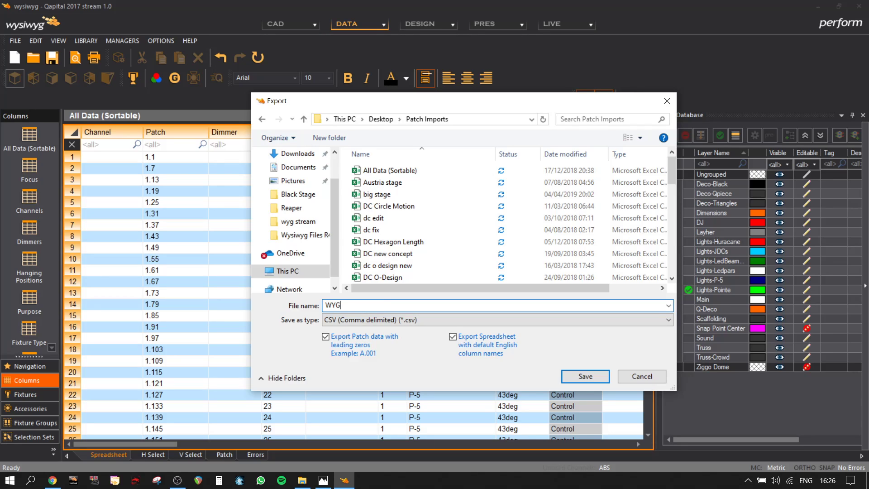
{"action": "type", "text": " stream"}
{"action": "key", "text": "Return"}
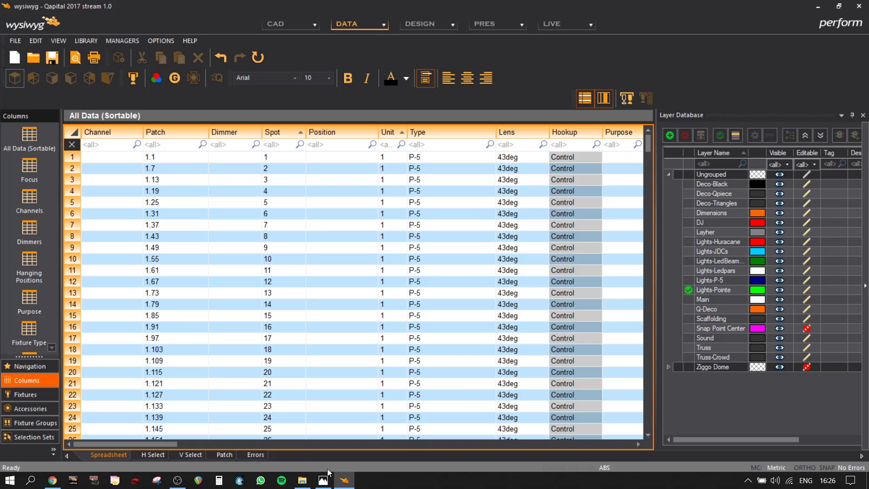
Switch to WYG2GMA Converter and load the "WYG stream" CSV file from the Patch Imports folder.
{"action": "left_click", "coordinate": [118, 483]}
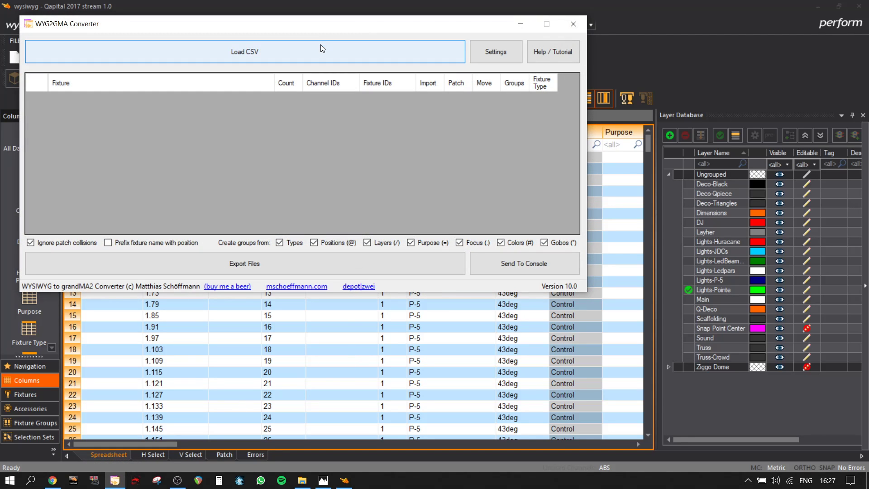
{"action": "left_click", "coordinate": [319, 50]}
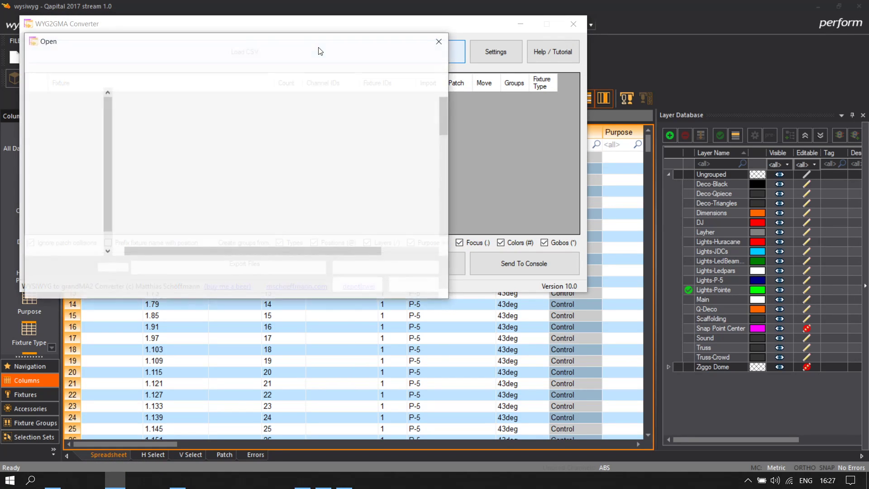
{"action": "left_click", "coordinate": [162, 146]}
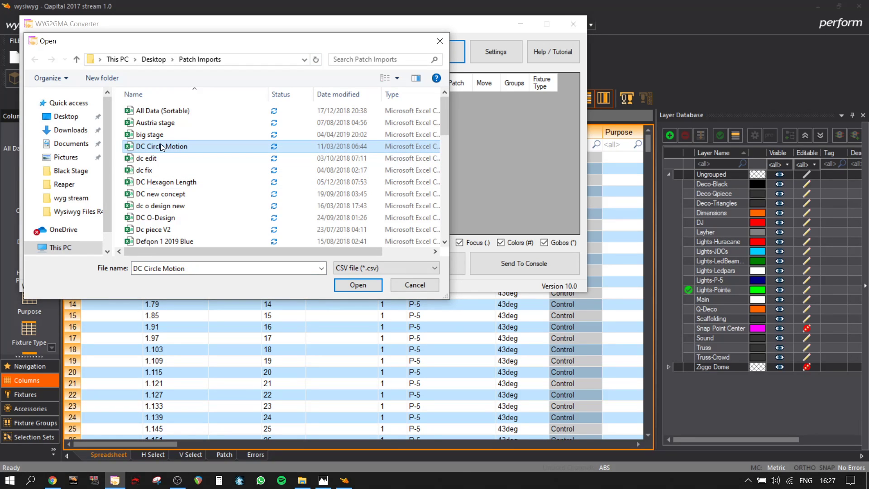
{"action": "scroll", "coordinate": [161, 144], "scroll_direction": "down", "scroll_amount": 12}
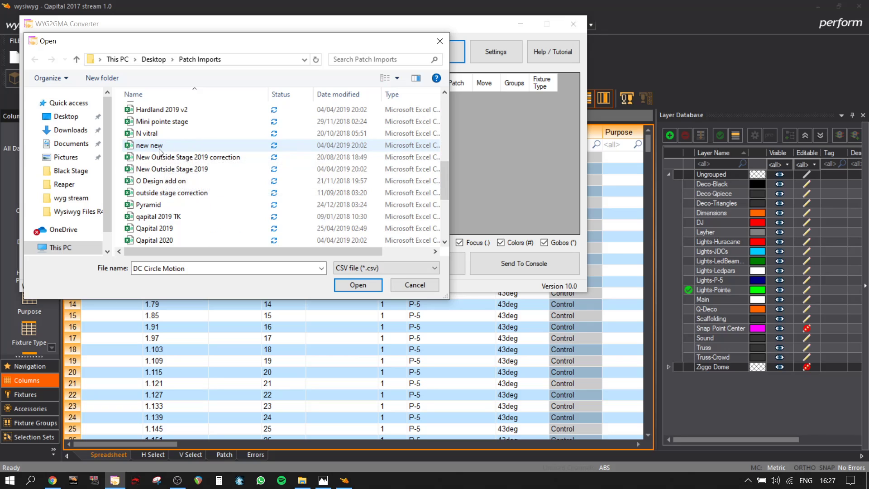
{"action": "left_click", "coordinate": [176, 241]}
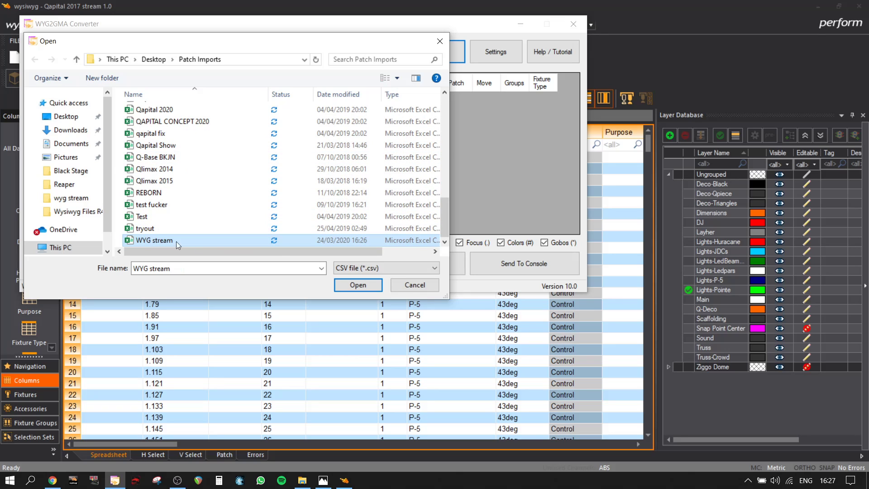
{"action": "left_click", "coordinate": [358, 285]}
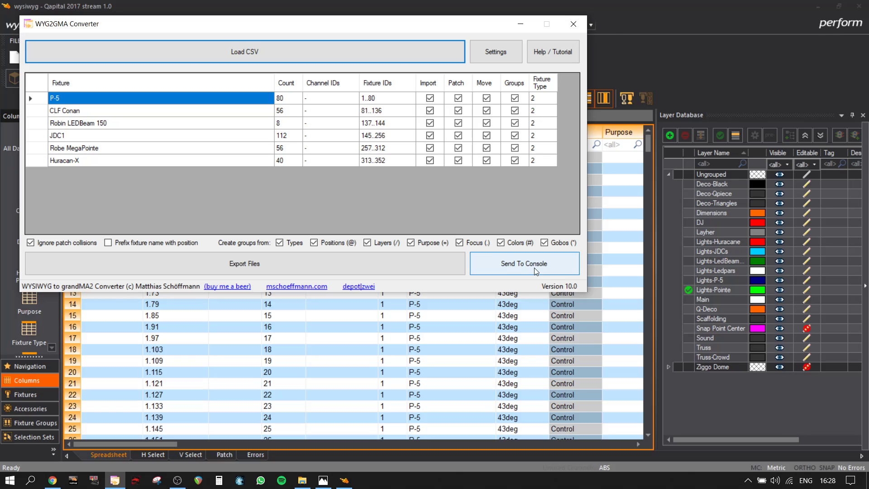
{"action": "left_click", "coordinate": [392, 263]}
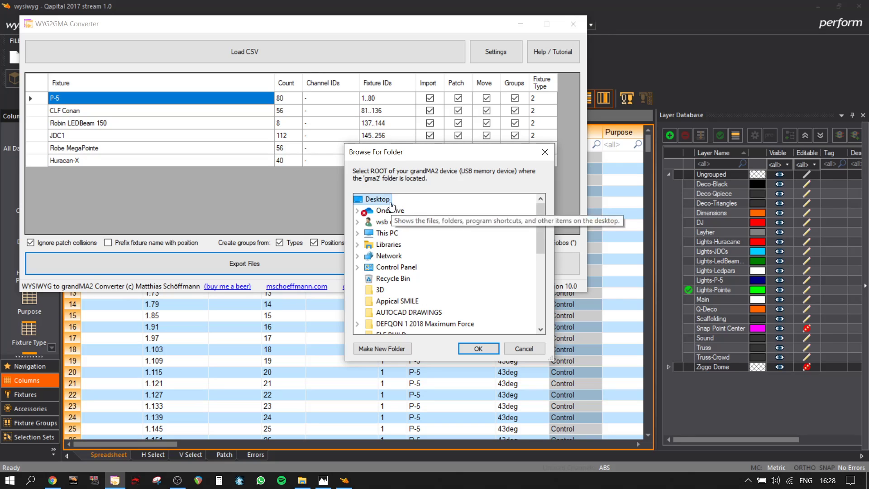
{"action": "left_click", "coordinate": [358, 233]}
{"action": "scroll", "coordinate": [389, 267], "scroll_direction": "down", "scroll_amount": 1}
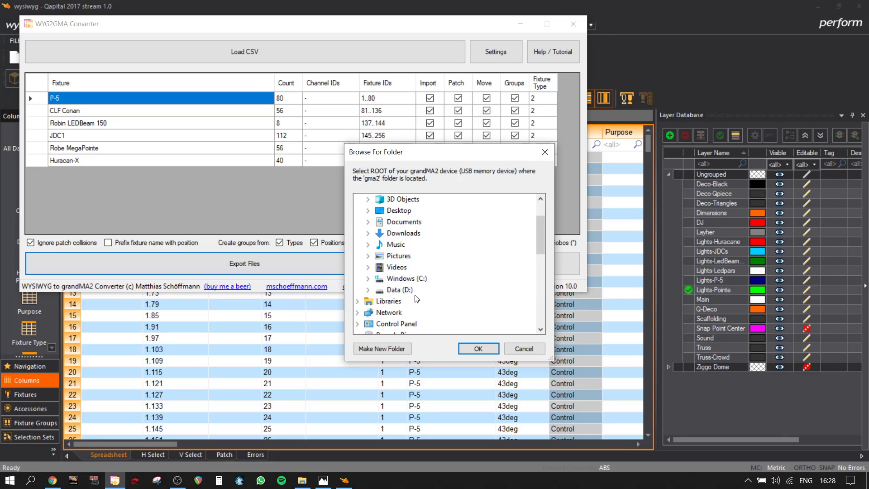
{"action": "scroll", "coordinate": [398, 281], "scroll_direction": "up", "scroll_amount": 2}
{"action": "left_click", "coordinate": [391, 233]}
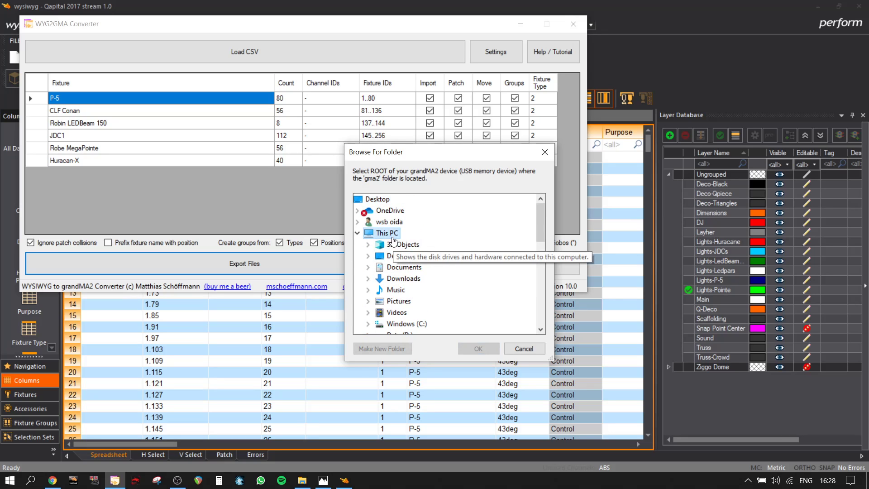
{"action": "left_click", "coordinate": [357, 233]}
{"action": "left_click", "coordinate": [546, 153]}
{"action": "left_click", "coordinate": [410, 263]}
{"action": "scroll", "coordinate": [410, 261], "scroll_direction": "down", "scroll_amount": 3}
{"action": "scroll", "coordinate": [410, 261], "scroll_direction": "down", "scroll_amount": 3}
{"action": "scroll", "coordinate": [389, 262], "scroll_direction": "up", "scroll_amount": 6}
{"action": "left_click", "coordinate": [357, 272]}
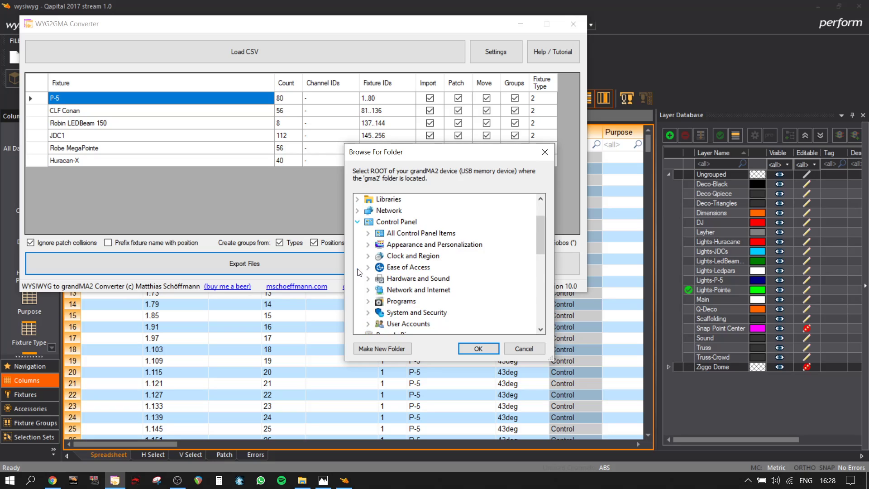
{"action": "left_click", "coordinate": [358, 221]}
{"action": "scroll", "coordinate": [362, 231], "scroll_direction": "up", "scroll_amount": 2}
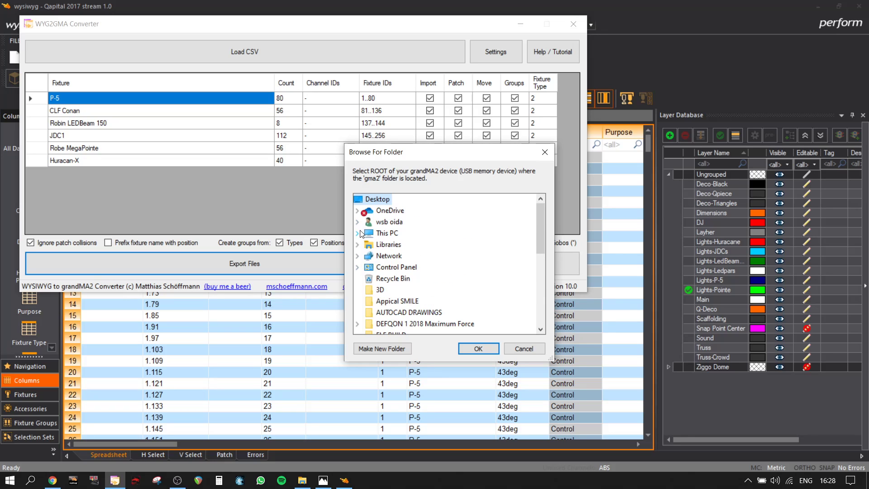
{"action": "left_click", "coordinate": [357, 233]}
{"action": "scroll", "coordinate": [401, 277], "scroll_direction": "down", "scroll_amount": 2}
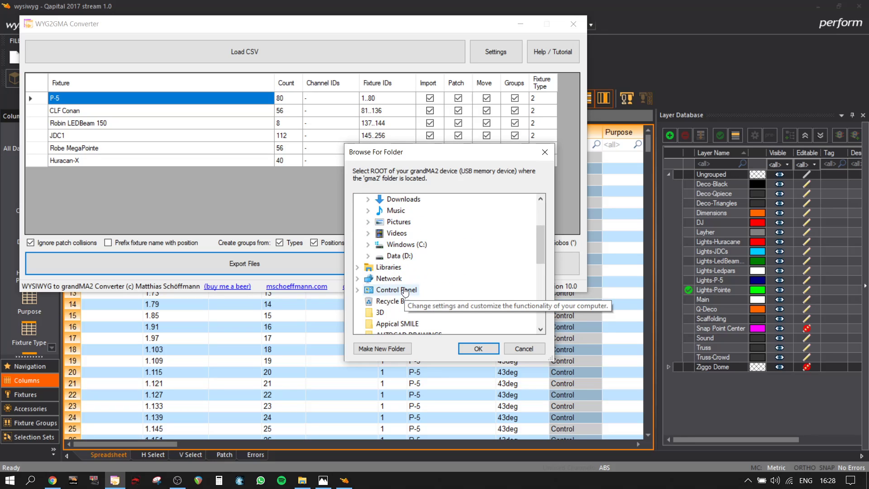
{"action": "double_click", "coordinate": [400, 256]}
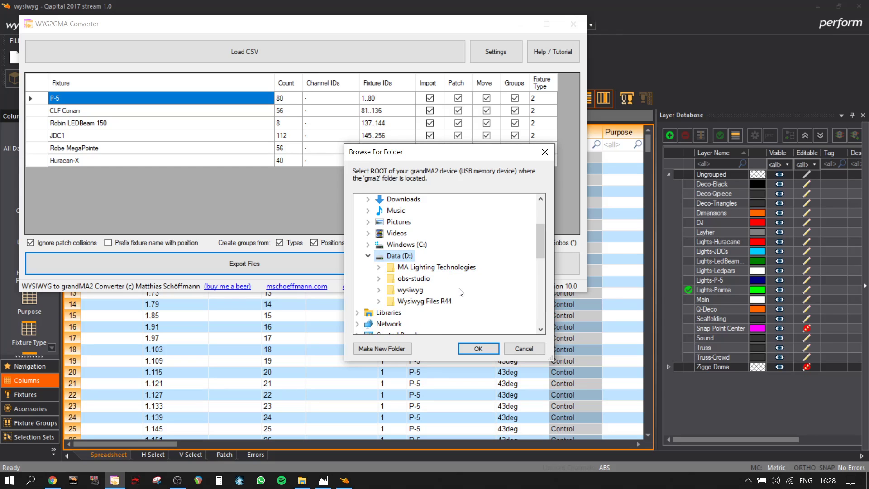
{"action": "double_click", "coordinate": [380, 244]}
{"action": "left_click", "coordinate": [369, 222]}
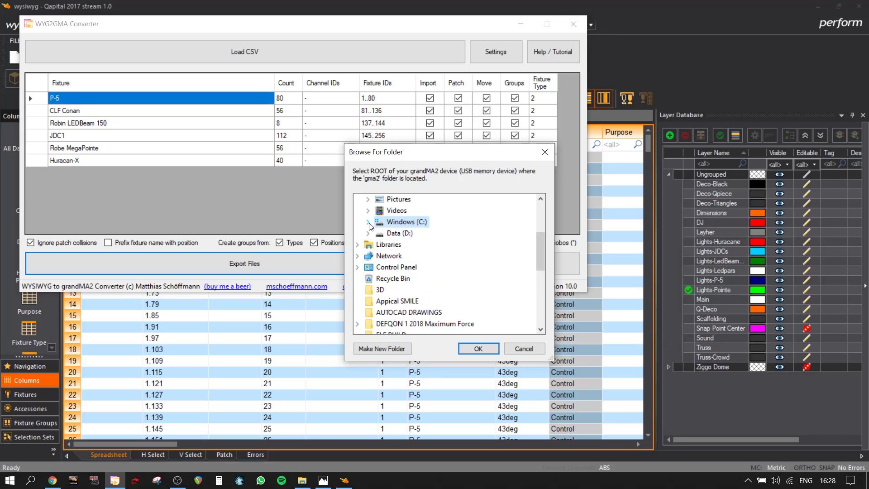
{"action": "scroll", "coordinate": [430, 251], "scroll_direction": "up", "scroll_amount": 1}
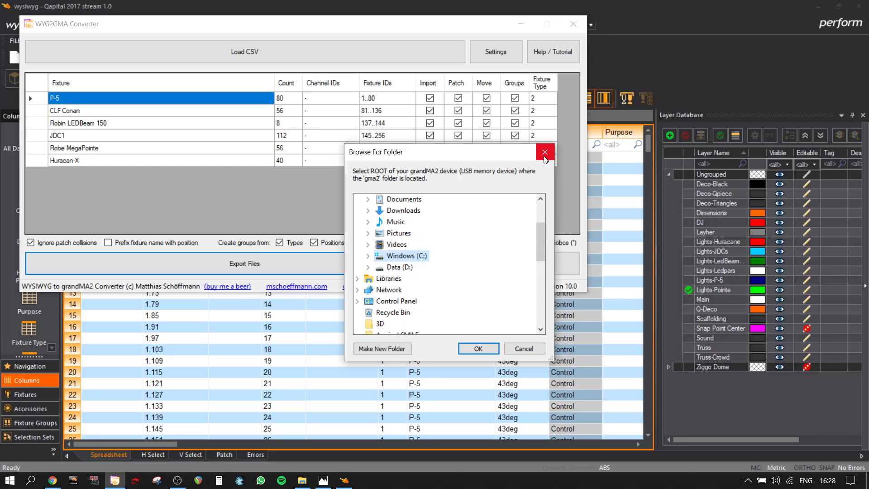
{"action": "scroll", "coordinate": [419, 245], "scroll_direction": "up", "scroll_amount": 2}
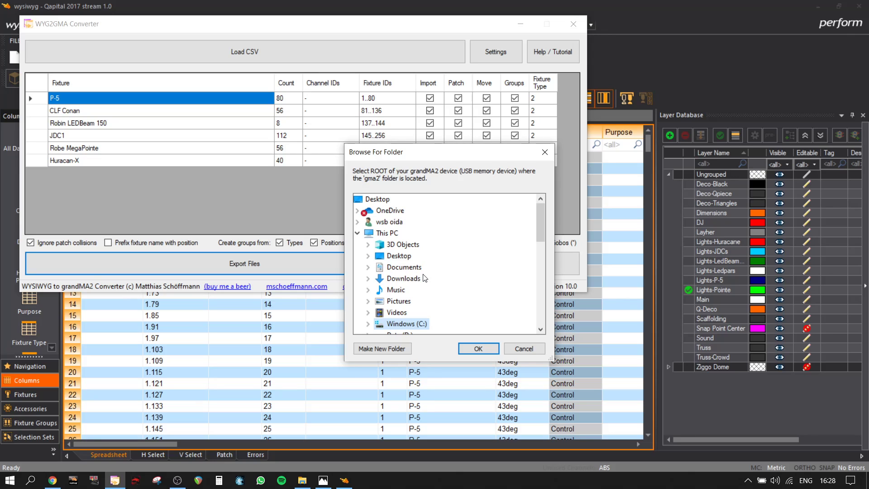
{"action": "scroll", "coordinate": [425, 278], "scroll_direction": "down", "scroll_amount": 2}
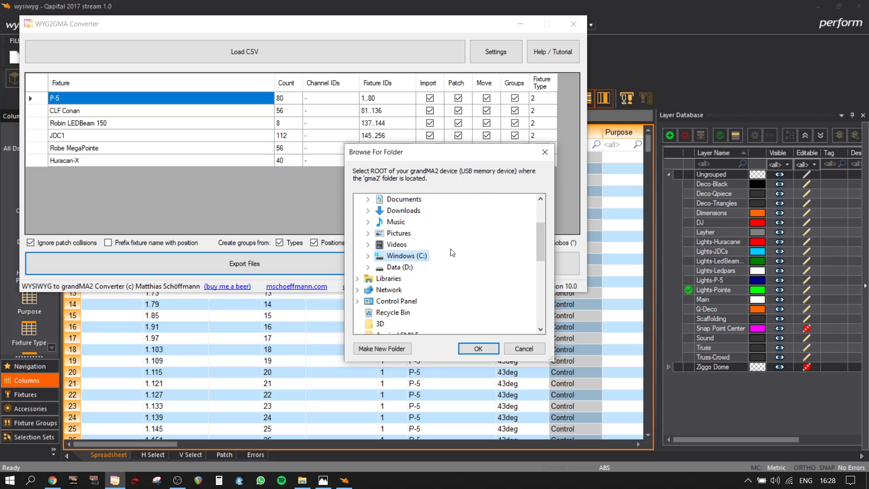
{"action": "scroll", "coordinate": [425, 271], "scroll_direction": "up", "scroll_amount": 2}
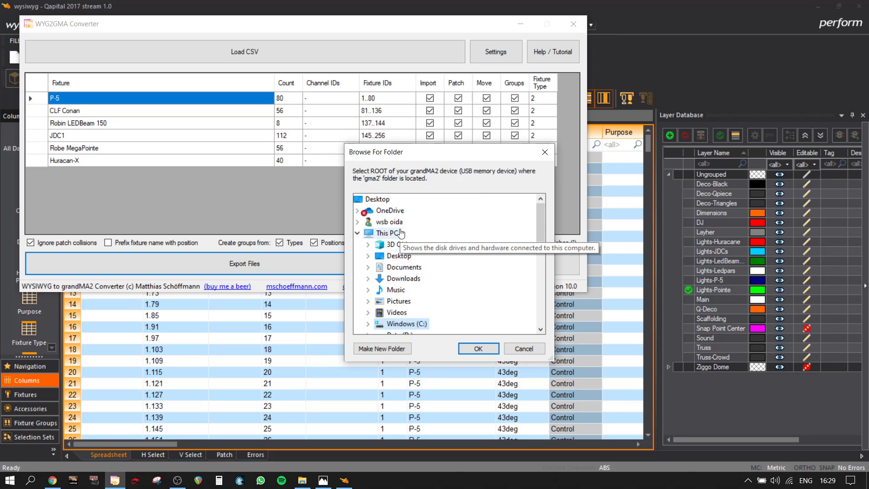
{"action": "scroll", "coordinate": [401, 233], "scroll_direction": "down", "scroll_amount": 2}
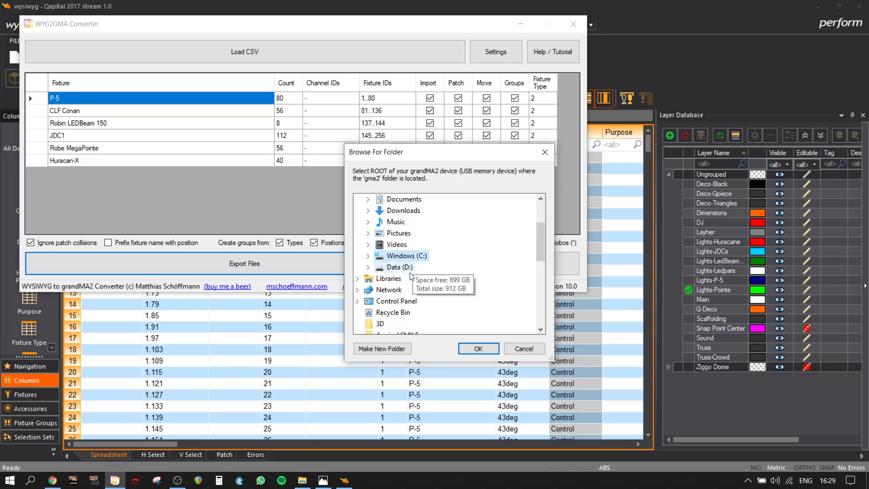
{"action": "scroll", "coordinate": [408, 312], "scroll_direction": "down", "scroll_amount": 3}
{"action": "left_click", "coordinate": [545, 151]}
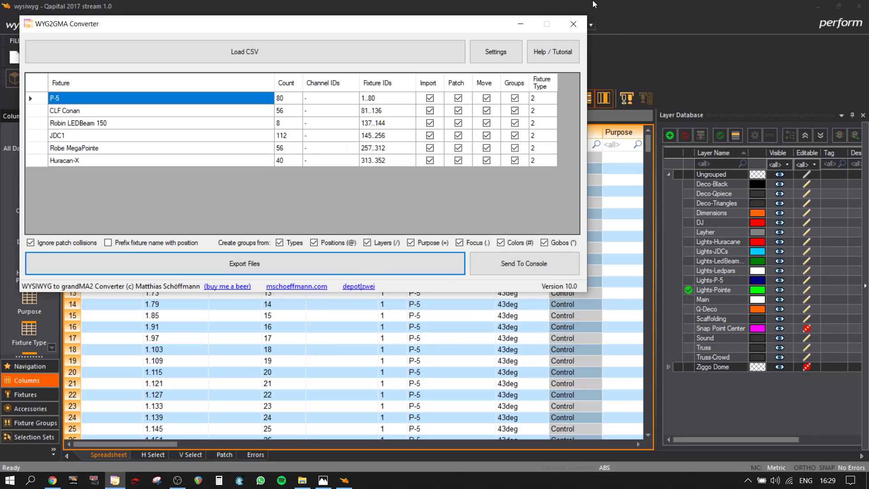
{"action": "left_click", "coordinate": [574, 24]}
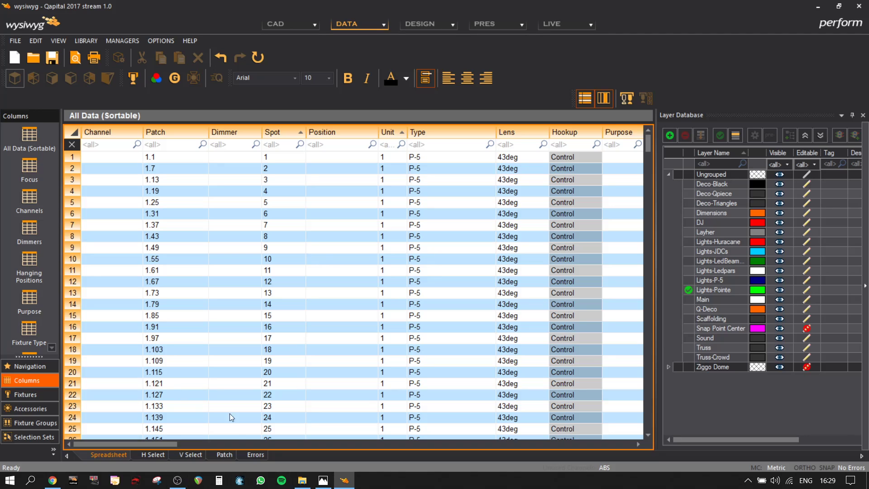
Reopen WYG2GMA Converter and load the "WYG stream" CSV file from the Patch Imports folder again.
{"action": "left_click", "coordinate": [116, 480]}
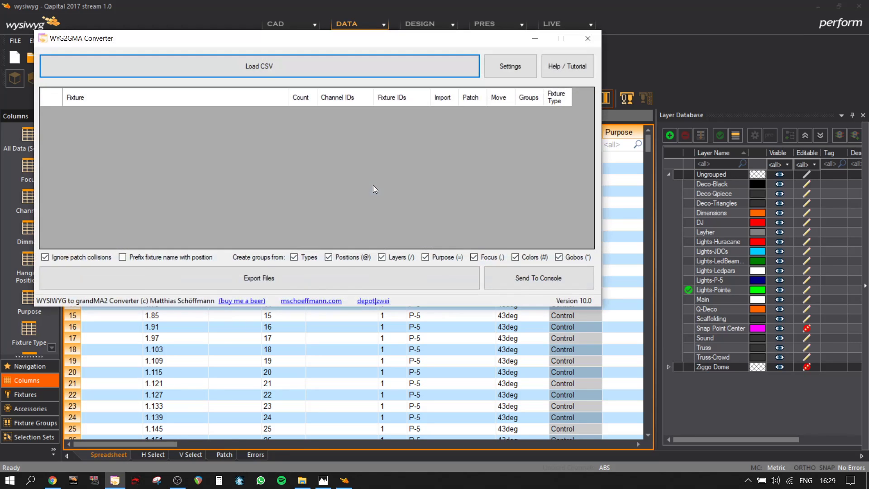
{"action": "left_click", "coordinate": [290, 75]}
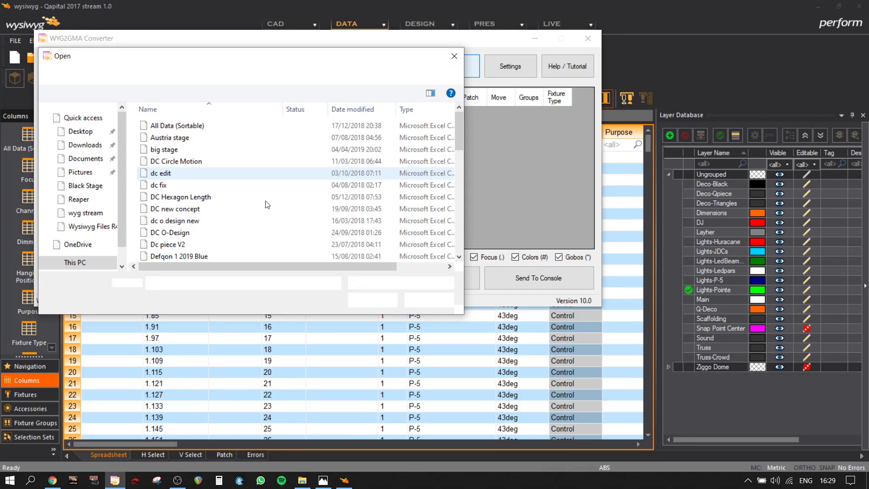
{"action": "scroll", "coordinate": [203, 204], "scroll_direction": "down", "scroll_amount": 10}
{"action": "left_click", "coordinate": [195, 255]}
{"action": "left_click", "coordinate": [372, 300]}
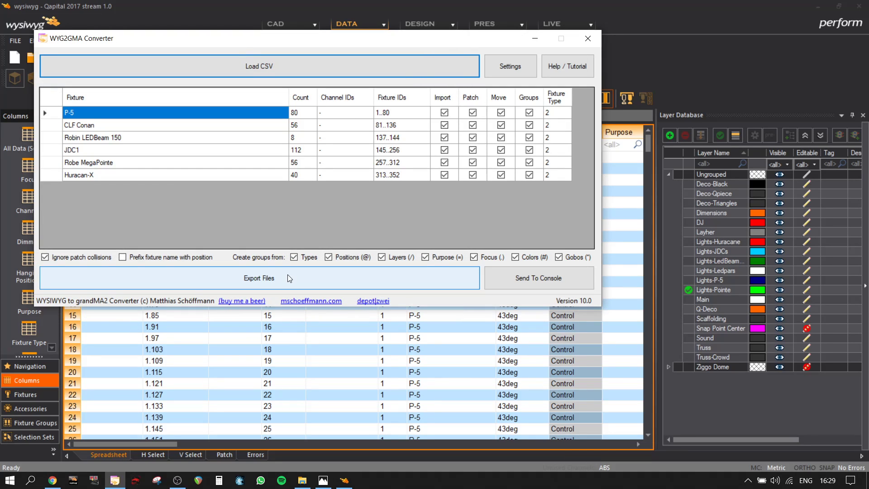
Export the grandMA2 files for all fixtures, browsing to Downloads under This PC for the destination, and close the converter.
{"action": "left_click", "coordinate": [287, 274]}
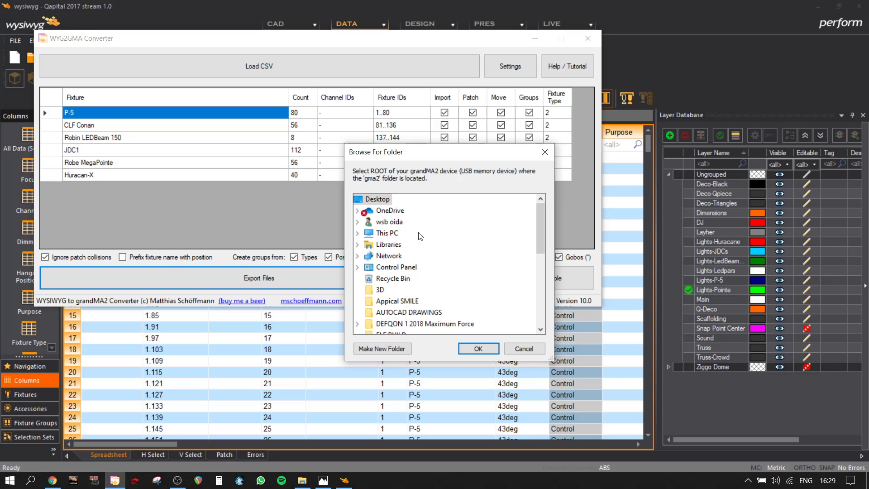
{"action": "left_click", "coordinate": [357, 233]}
{"action": "scroll", "coordinate": [435, 282], "scroll_direction": "down", "scroll_amount": 1}
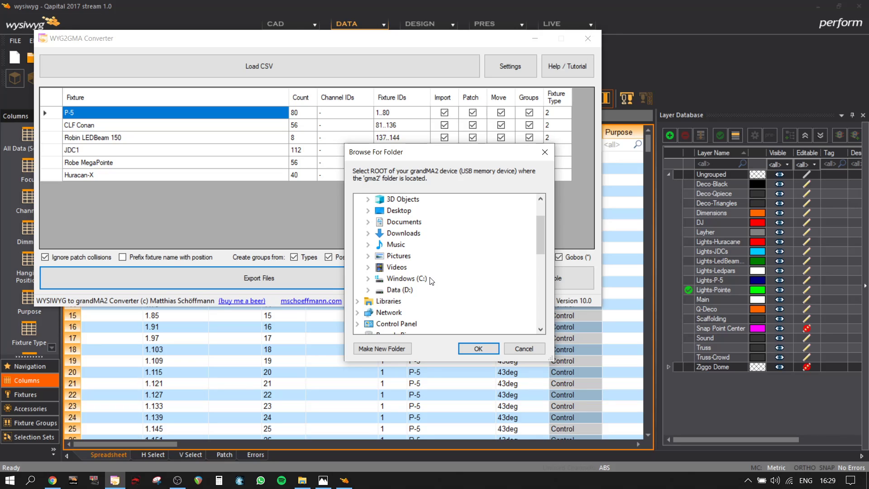
{"action": "scroll", "coordinate": [425, 262], "scroll_direction": "down", "scroll_amount": 1}
{"action": "scroll", "coordinate": [417, 274], "scroll_direction": "up", "scroll_amount": 2}
{"action": "scroll", "coordinate": [415, 274], "scroll_direction": "up", "scroll_amount": 1}
{"action": "scroll", "coordinate": [414, 267], "scroll_direction": "down", "scroll_amount": 1}
{"action": "scroll", "coordinate": [413, 254], "scroll_direction": "up", "scroll_amount": 1}
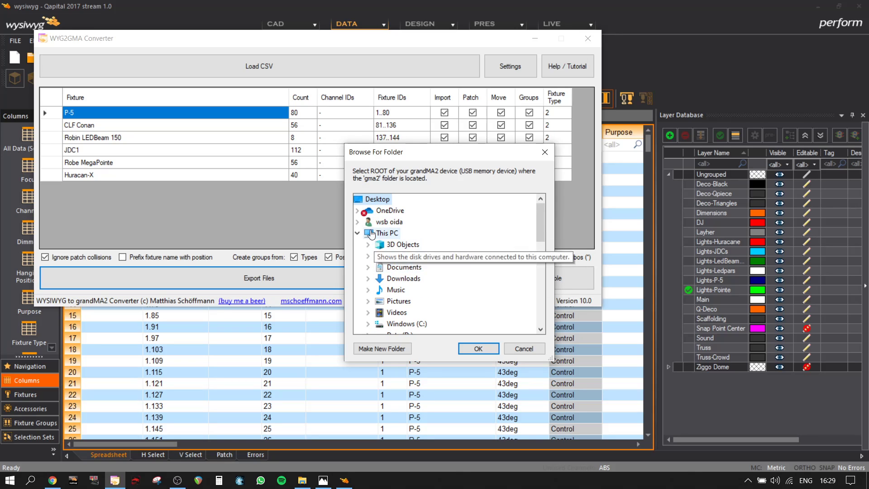
{"action": "scroll", "coordinate": [399, 268], "scroll_direction": "down", "scroll_amount": 3}
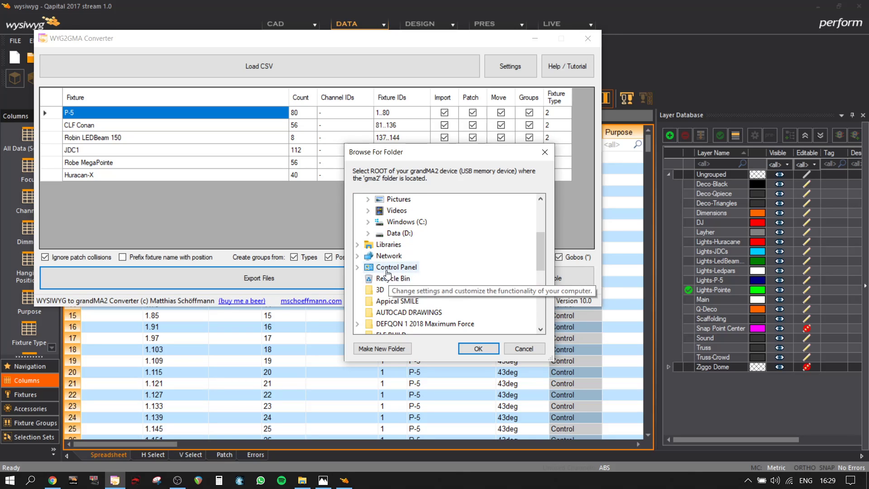
{"action": "scroll", "coordinate": [362, 270], "scroll_direction": "down", "scroll_amount": 3}
{"action": "scroll", "coordinate": [389, 276], "scroll_direction": "up", "scroll_amount": 6}
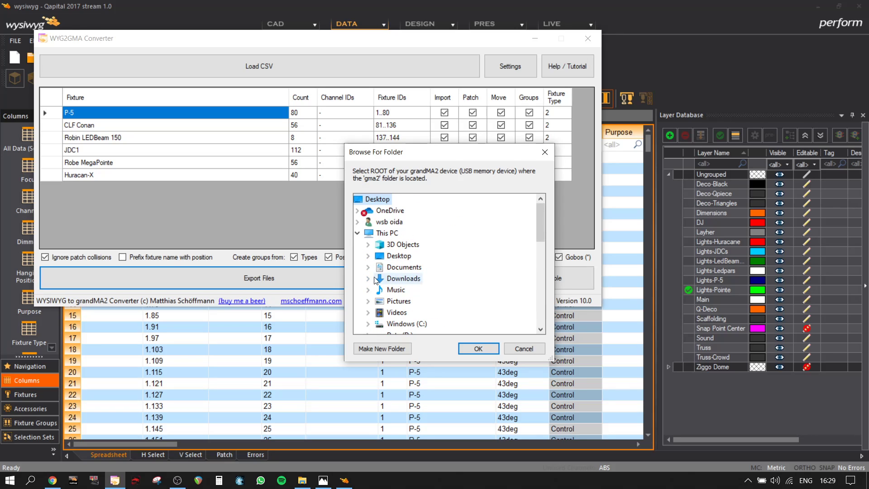
{"action": "left_click", "coordinate": [409, 280]}
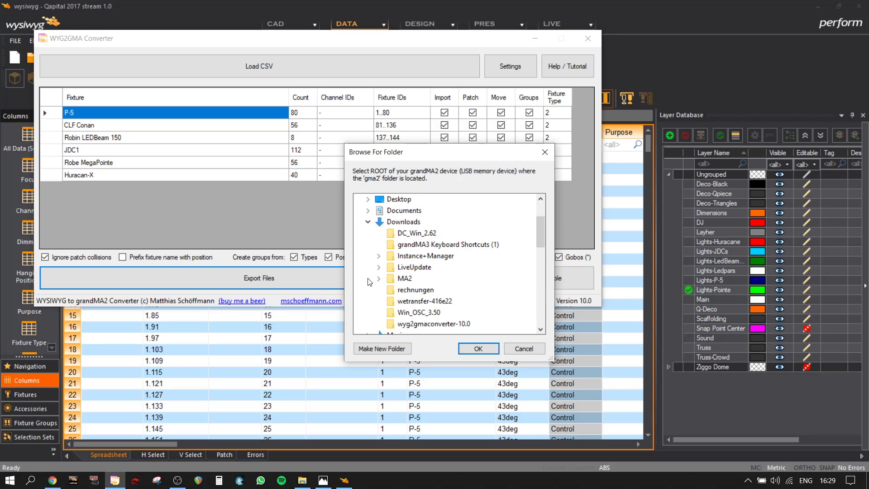
{"action": "left_click", "coordinate": [475, 348]}
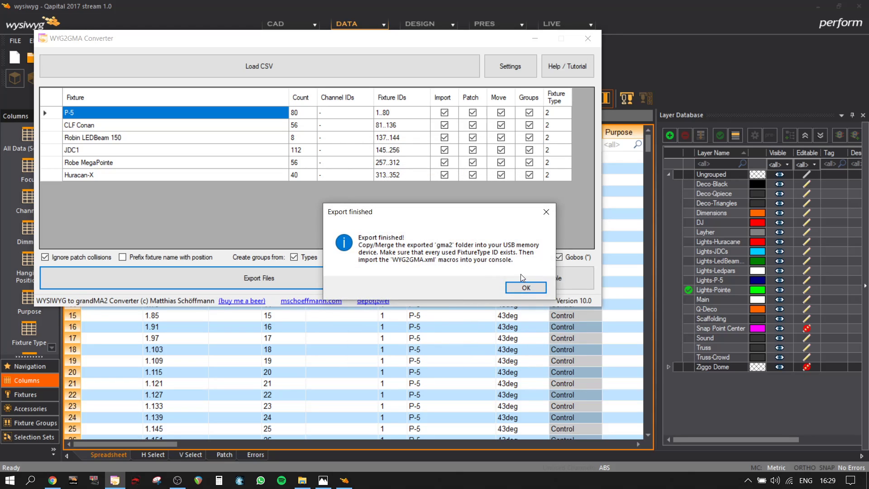
{"action": "left_click", "coordinate": [526, 288]}
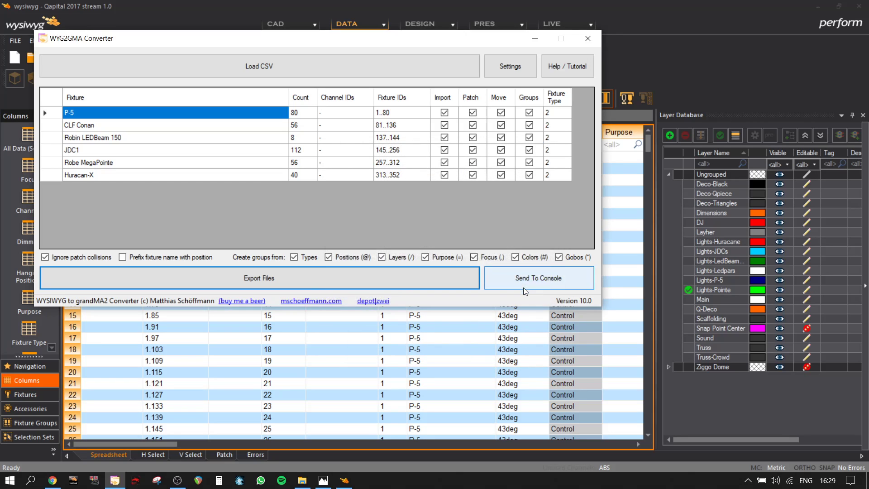
{"action": "left_click", "coordinate": [585, 40]}
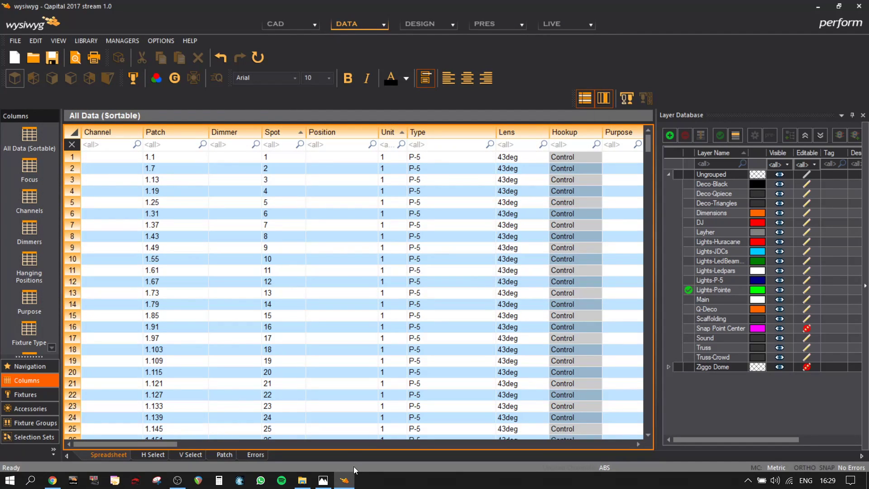
Switch to File Explorer and look through the Downloads folder for the exported grandMA2 files.
{"action": "left_click", "coordinate": [302, 479]}
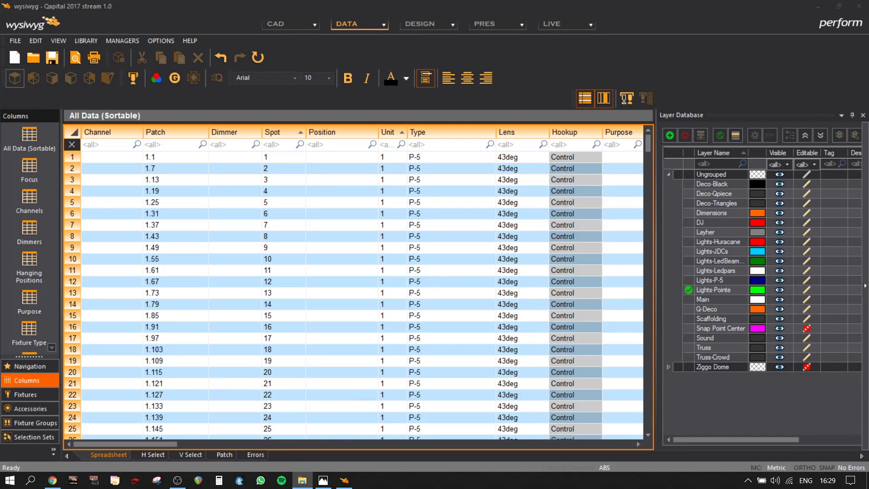
{"action": "left_click_drag", "start_coordinate": [868, 290], "coordinate": [464, 0]}
{"action": "left_click", "coordinate": [46, 89]}
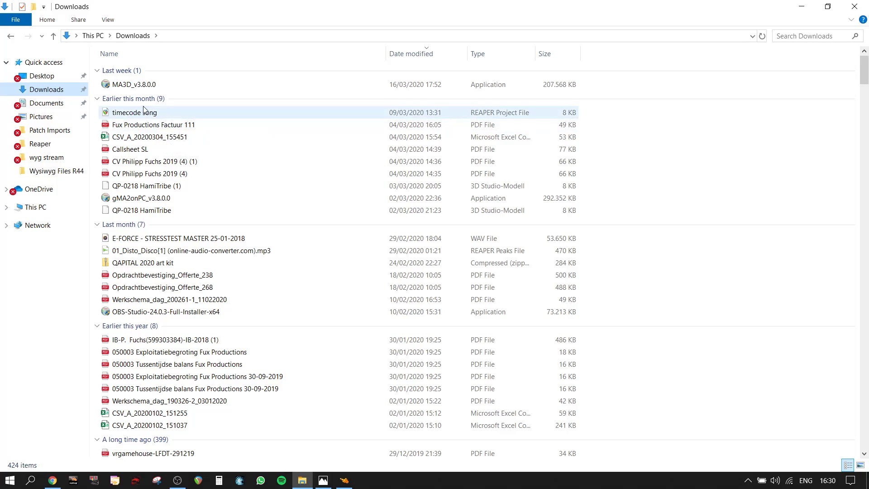
{"action": "scroll", "coordinate": [143, 111], "scroll_direction": "down", "scroll_amount": 15}
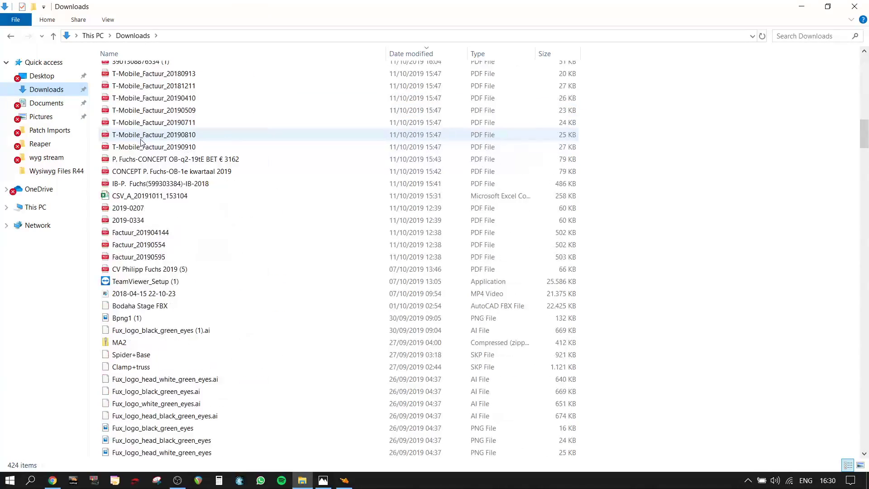
{"action": "scroll", "coordinate": [140, 144], "scroll_direction": "up", "scroll_amount": 15}
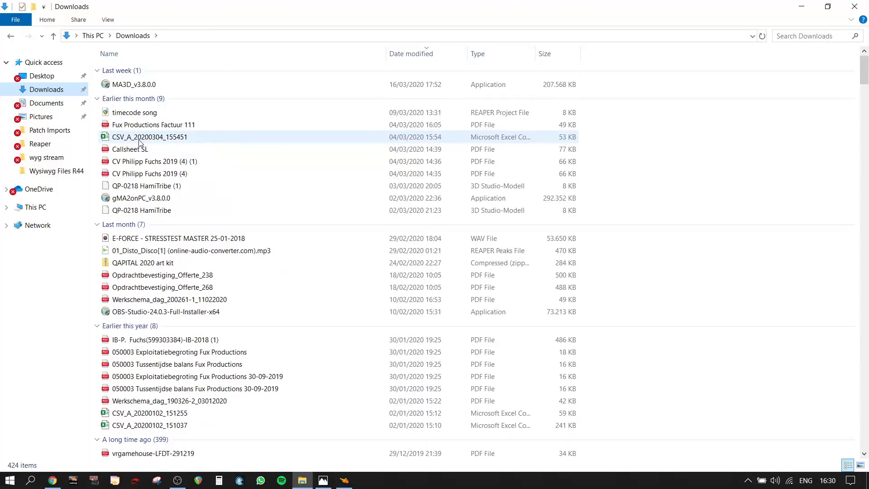
{"action": "scroll", "coordinate": [144, 204], "scroll_direction": "down", "scroll_amount": 20}
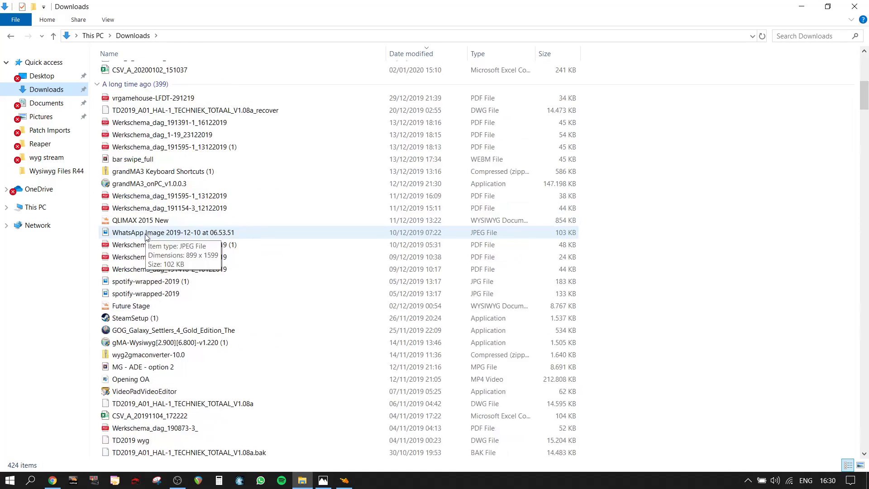
{"action": "scroll", "coordinate": [145, 238], "scroll_direction": "down", "scroll_amount": 8}
{"action": "left_click", "coordinate": [149, 236]}
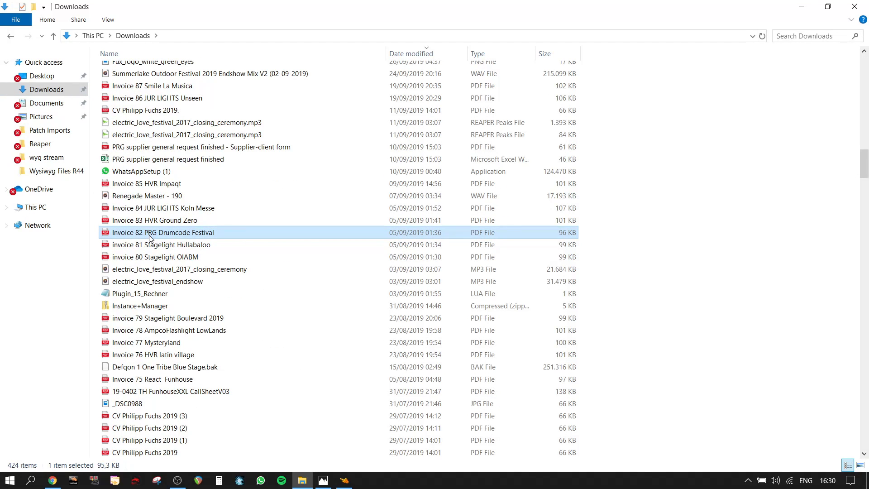
{"action": "type", "text": "gr"}
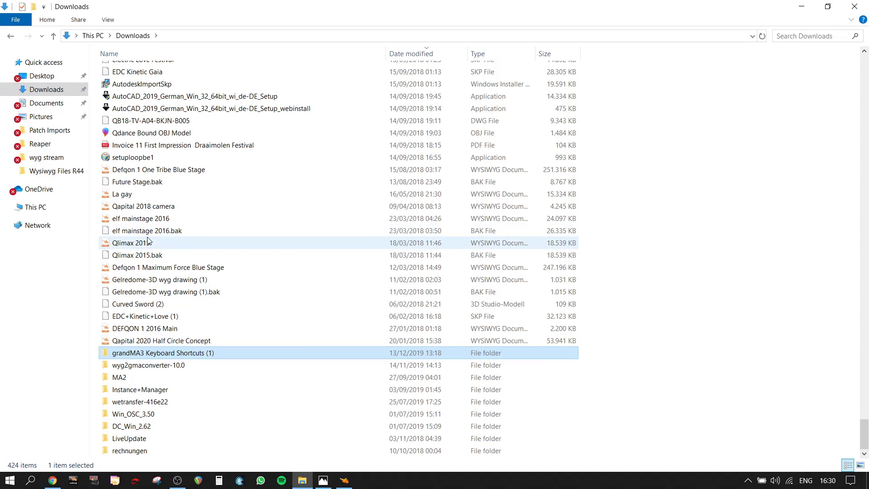
Check the MA2 folder and its FIXTURES subfolder for the export, and go back to the Desktop folder.
{"action": "double_click", "coordinate": [146, 379]}
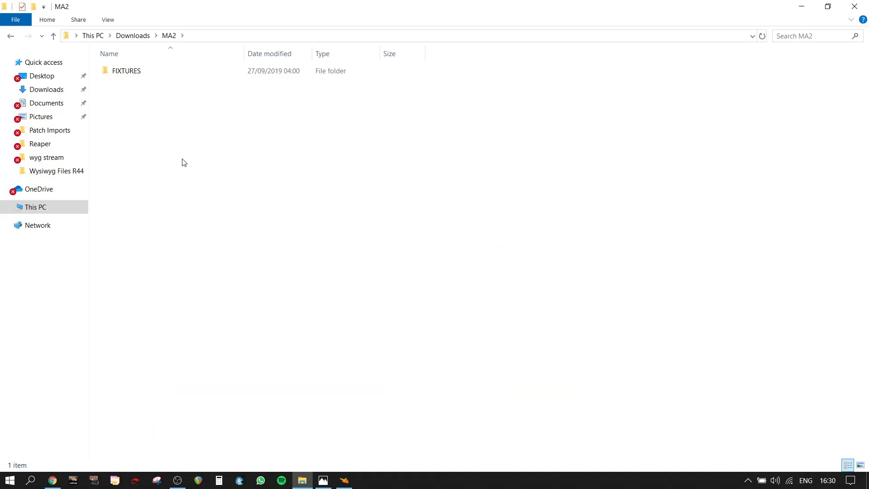
{"action": "double_click", "coordinate": [131, 72]}
{"action": "left_click", "coordinate": [11, 37]}
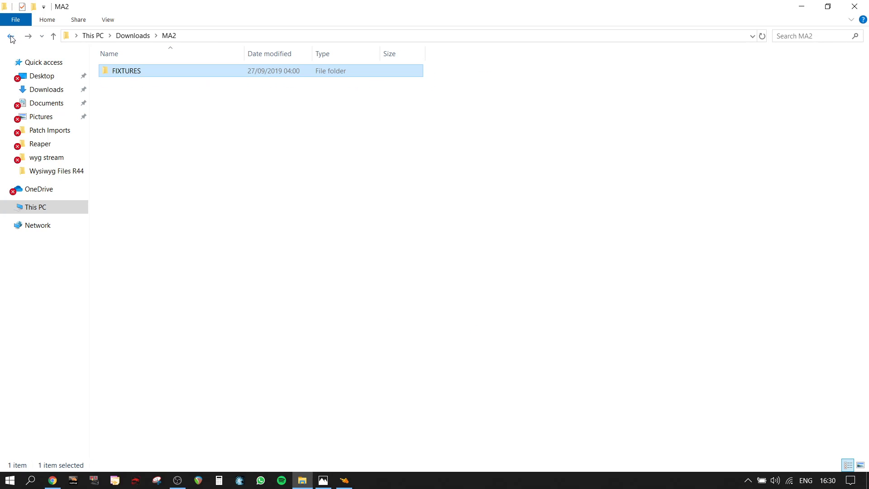
{"action": "left_click", "coordinate": [11, 37]}
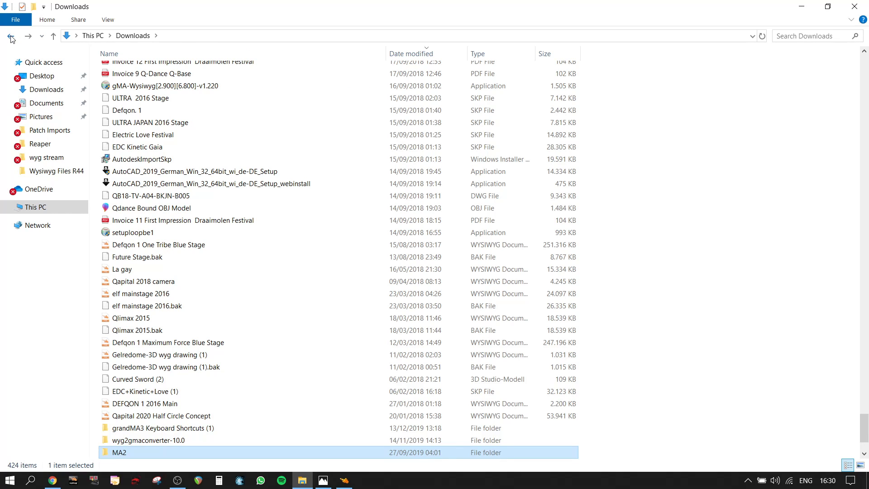
{"action": "left_click", "coordinate": [11, 37]}
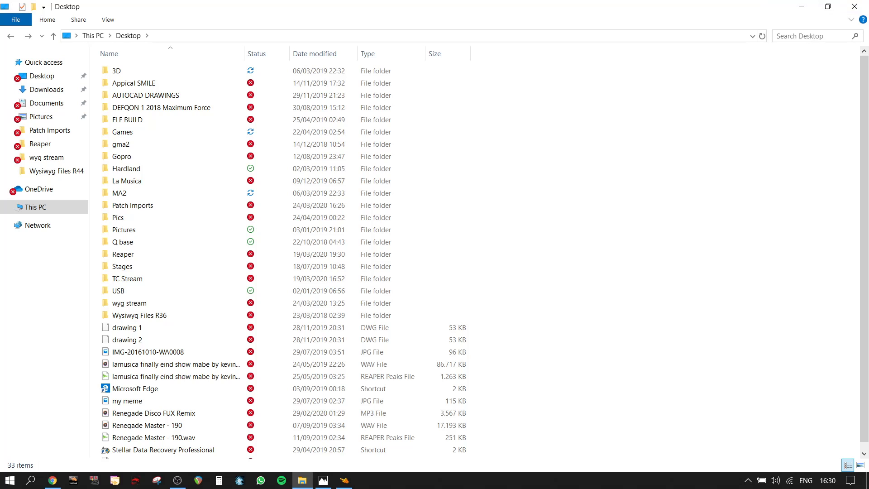
Close File Explorer, switch to grandMA2 onPC, and create a new show named "test" with its show data cleared.
{"action": "left_click", "coordinate": [858, 9]}
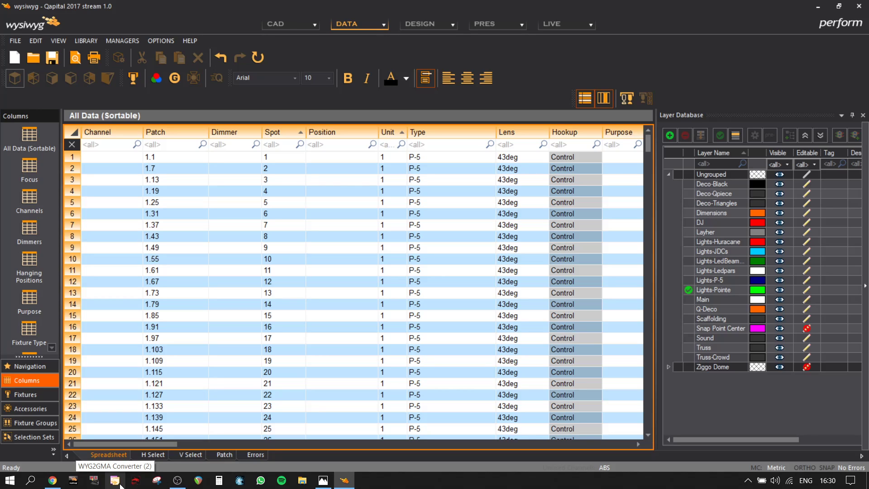
{"action": "left_click", "coordinate": [96, 483]}
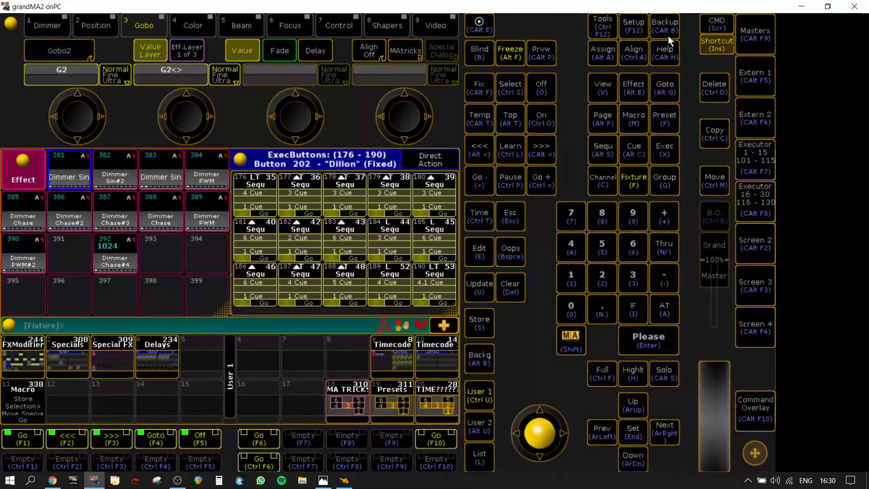
{"action": "left_click", "coordinate": [659, 28]}
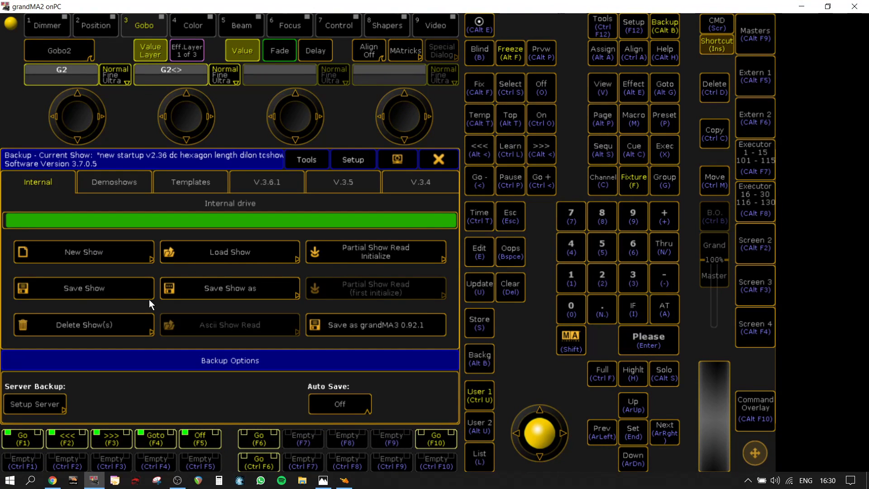
{"action": "left_click", "coordinate": [92, 253]}
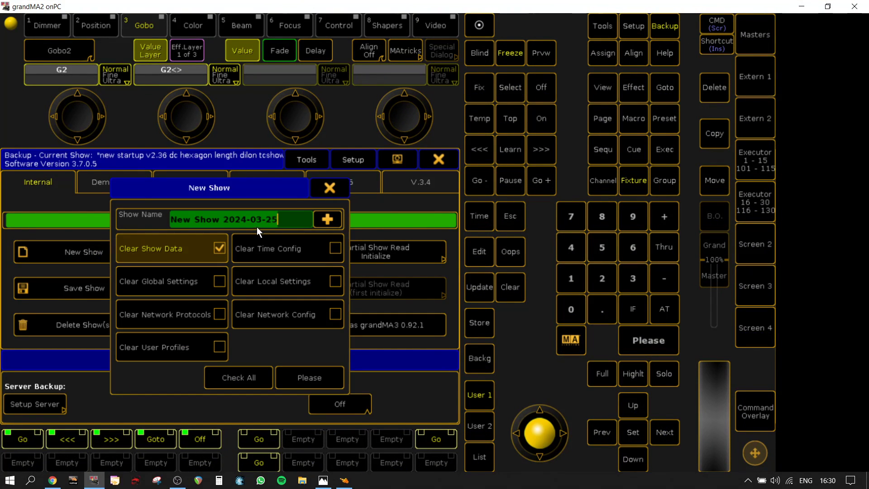
{"action": "type", "text": "test"}
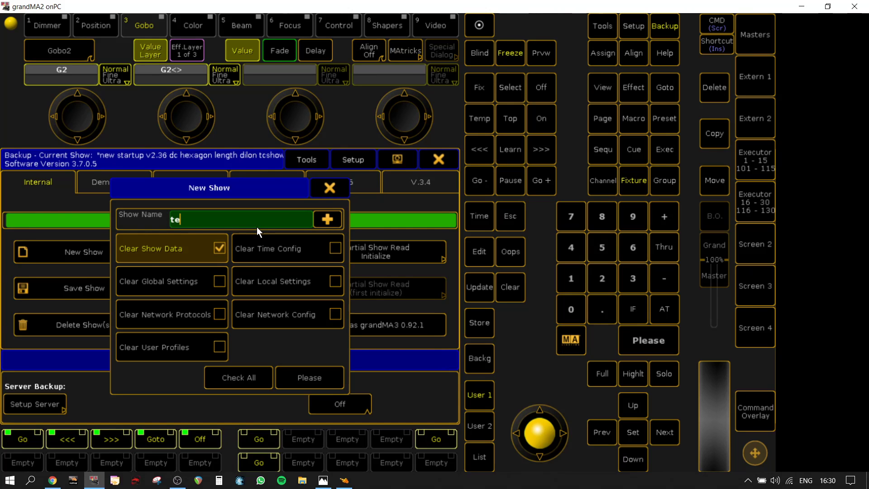
{"action": "key", "text": "Return"}
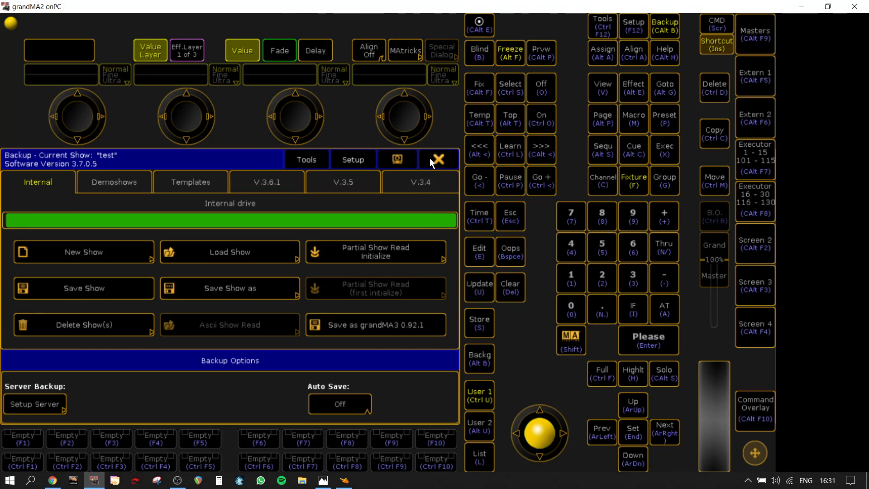
{"action": "left_click", "coordinate": [430, 160]}
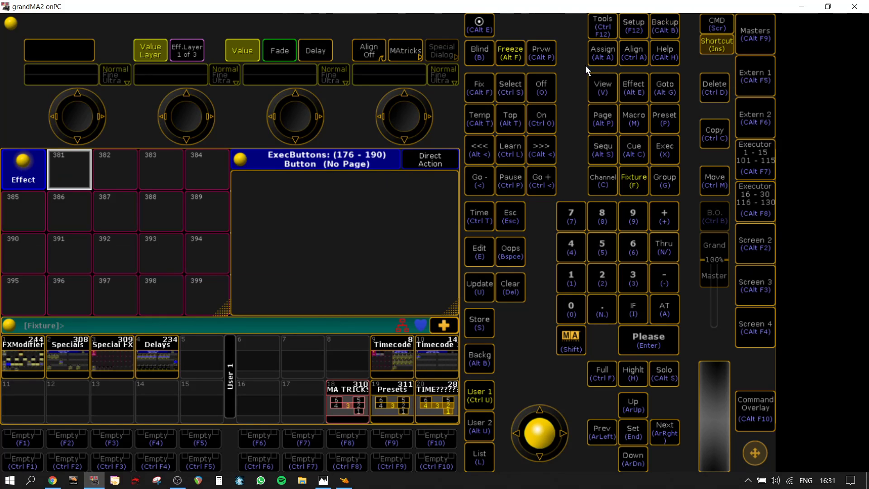
Replace the Effects pool and the ExecButtons window with a Macros pool that fills the whole window area.
{"action": "left_click", "coordinate": [21, 164]}
{"action": "left_click", "coordinate": [379, 165]}
{"action": "left_click", "coordinate": [35, 170]}
{"action": "left_click", "coordinate": [150, 215]}
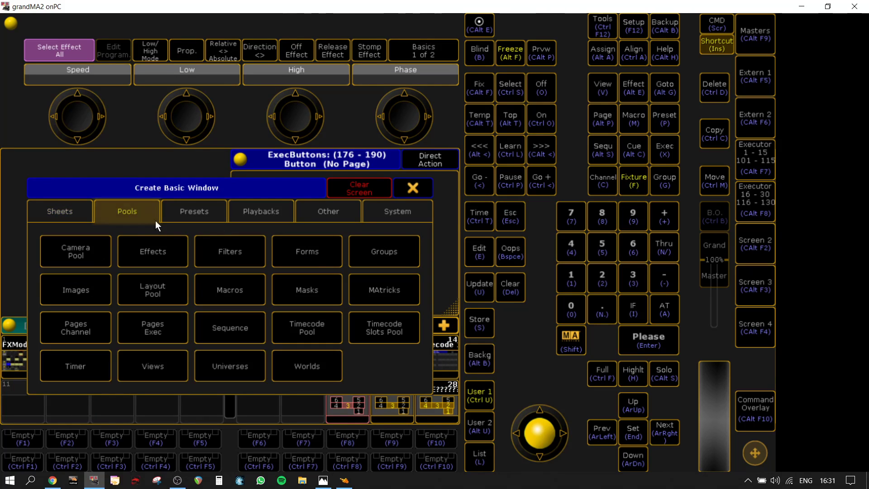
{"action": "left_click", "coordinate": [236, 290]}
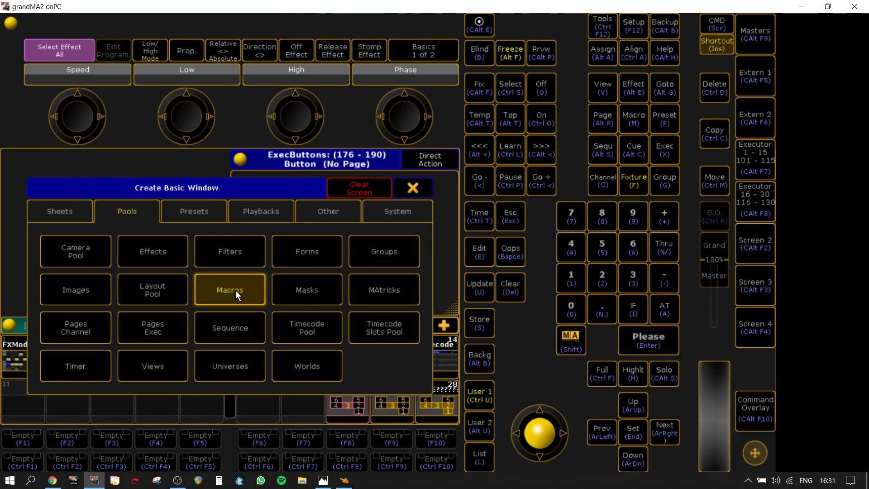
{"action": "left_click", "coordinate": [241, 158]}
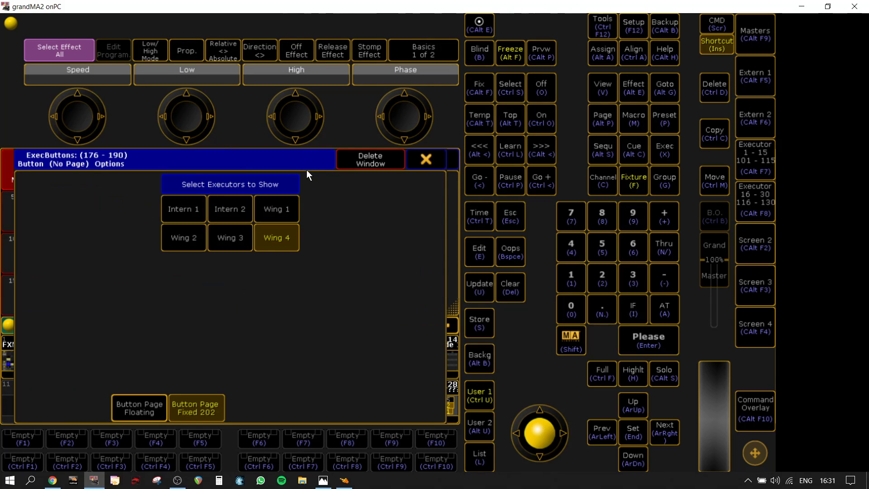
{"action": "left_click", "coordinate": [350, 158]}
{"action": "left_click_drag", "start_coordinate": [236, 305], "coordinate": [452, 312]}
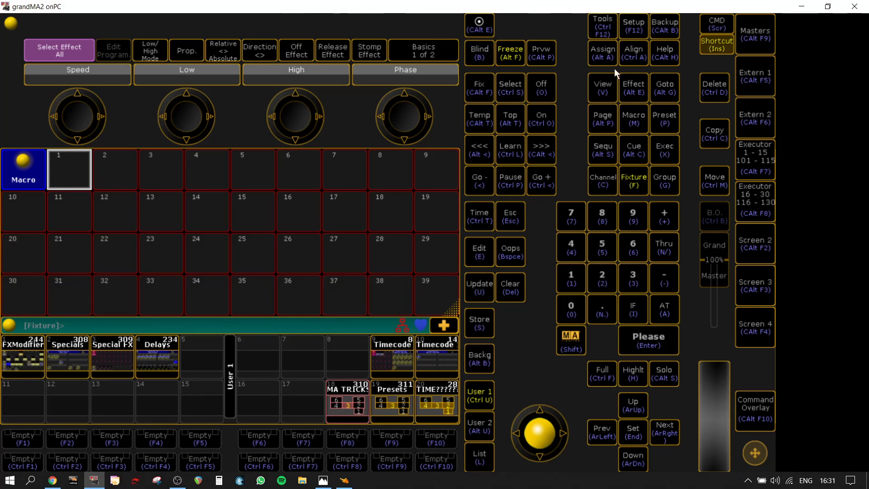
Go to the show's macro import, check which drives and macro files are available, and close the file list.
{"action": "left_click", "coordinate": [632, 27]}
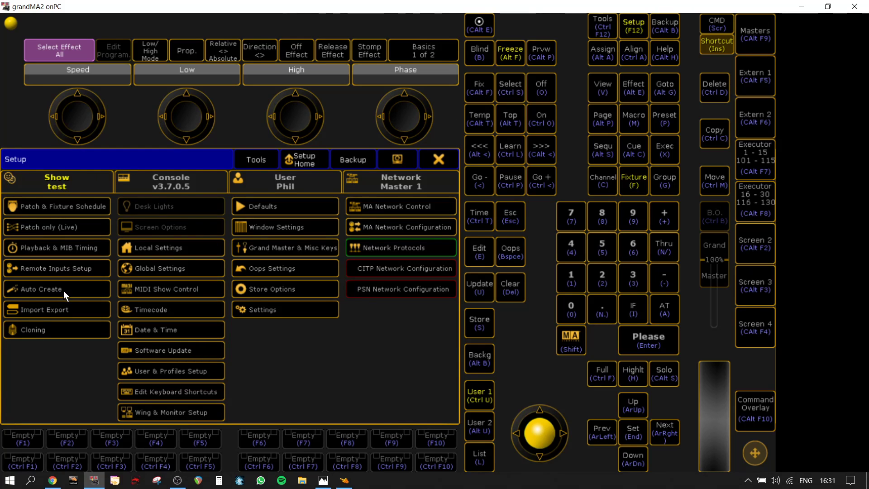
{"action": "left_click", "coordinate": [64, 306]}
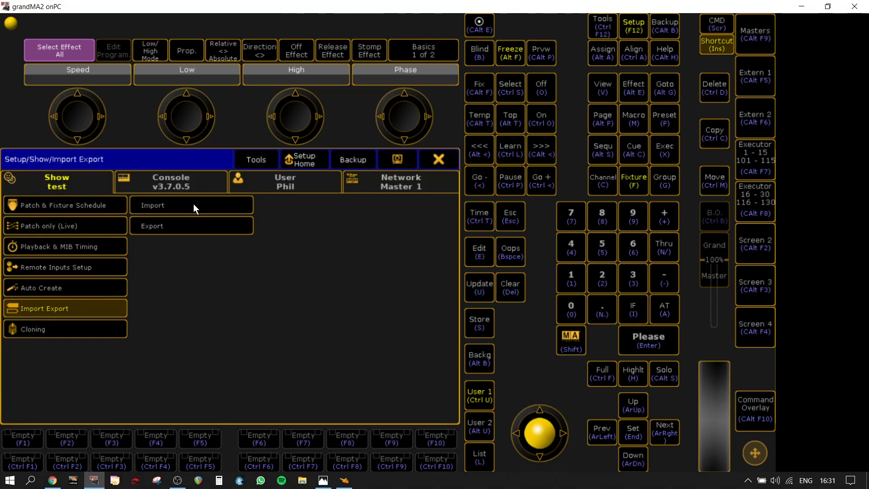
{"action": "left_click", "coordinate": [194, 205]}
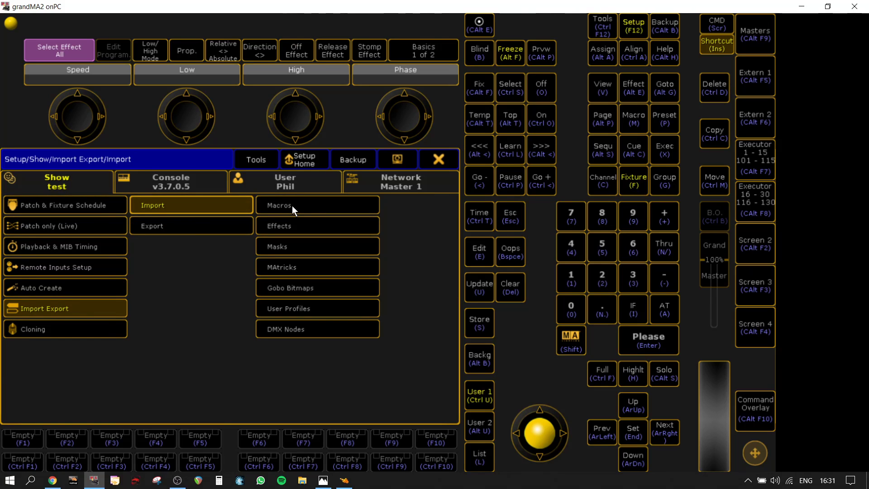
{"action": "left_click", "coordinate": [292, 207]}
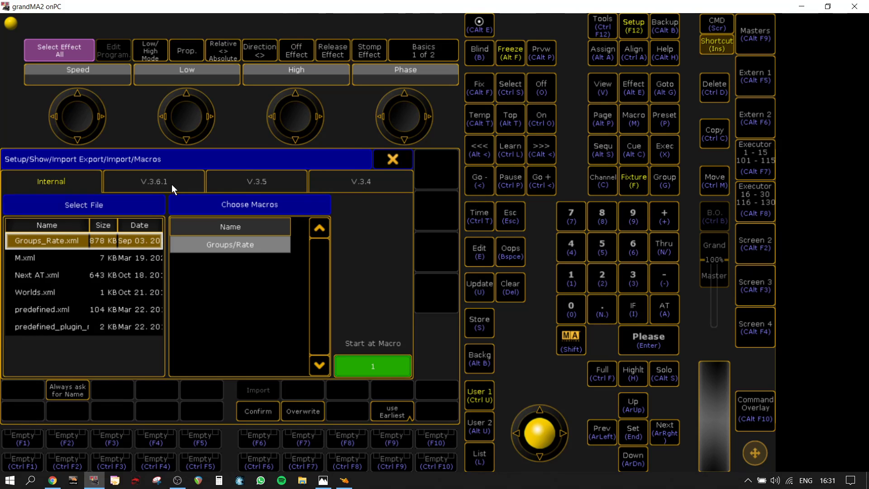
{"action": "left_click", "coordinate": [393, 161]}
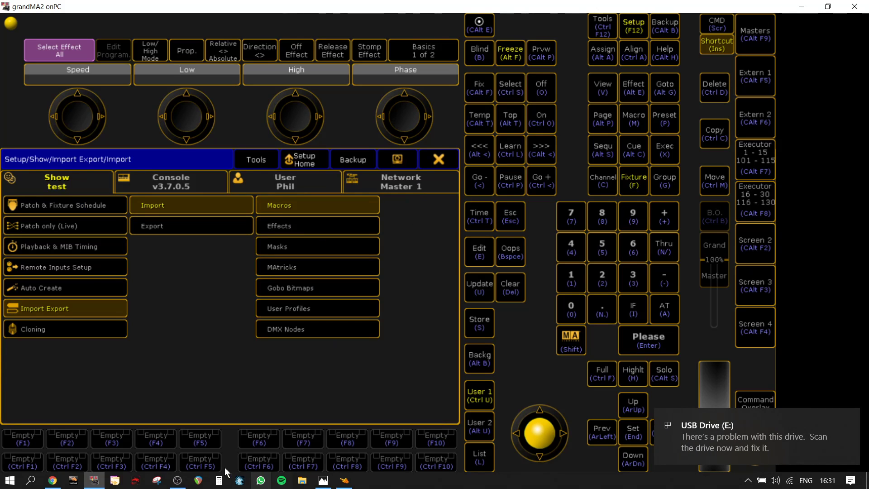
Open WYG2GMA Converter and load the "WYG stream" CSV file from the Patch Imports folder.
{"action": "left_click", "coordinate": [113, 481]}
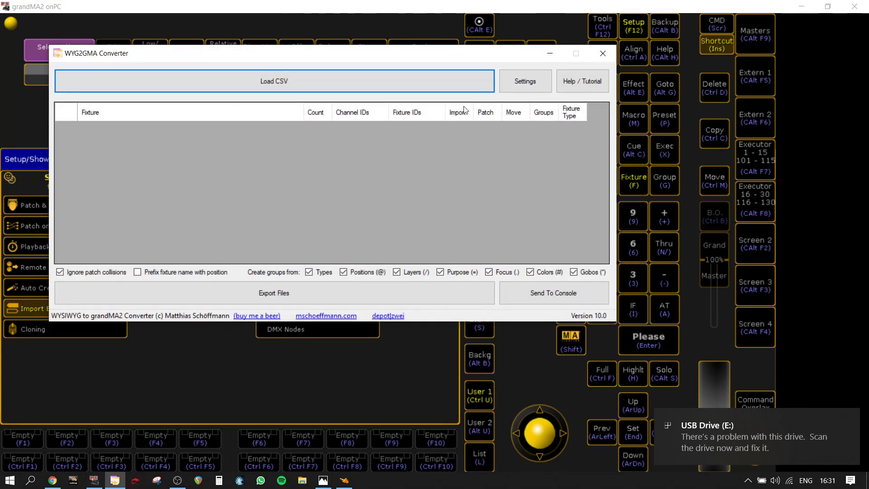
{"action": "left_click", "coordinate": [303, 81]}
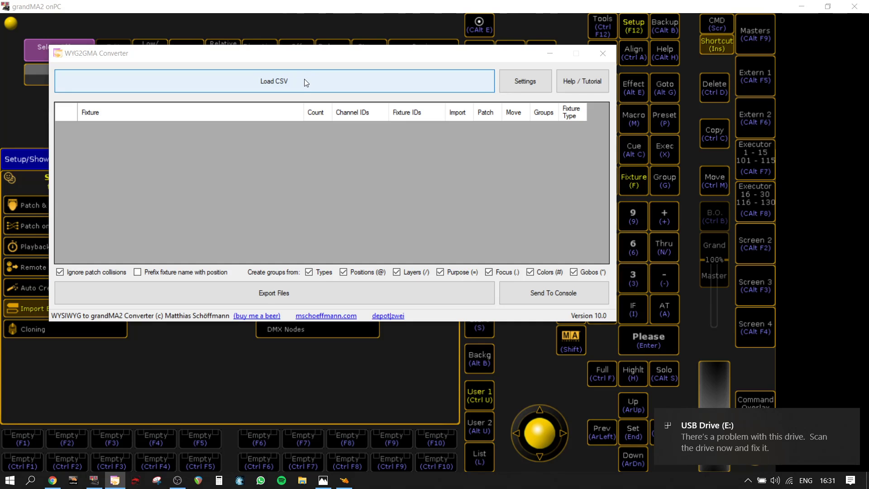
{"action": "scroll", "coordinate": [235, 218], "scroll_direction": "down", "scroll_amount": 10}
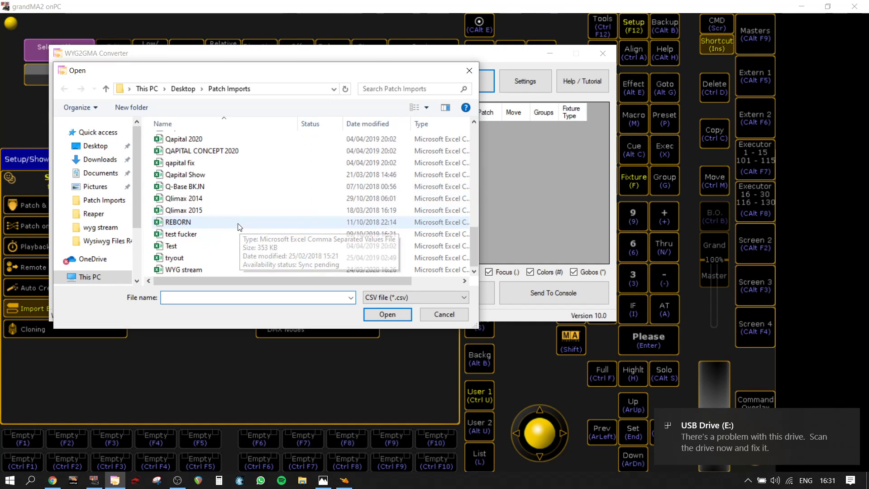
{"action": "left_click", "coordinate": [190, 270]}
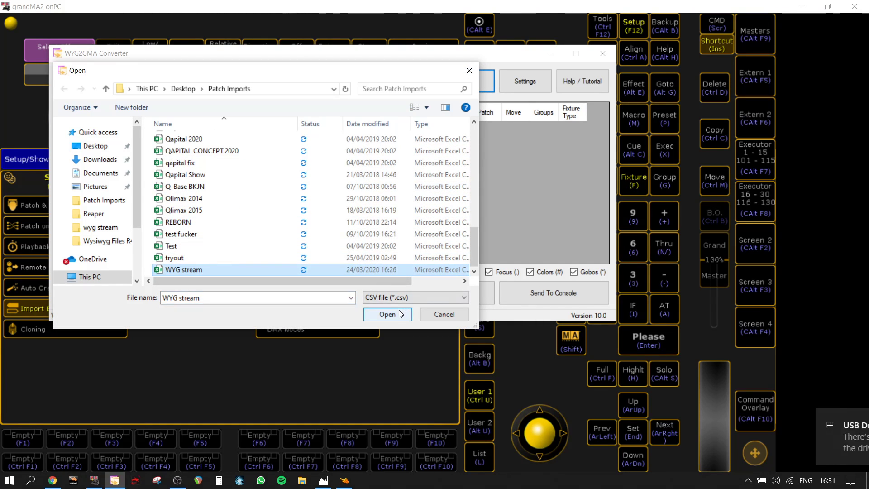
{"action": "left_click", "coordinate": [388, 314]}
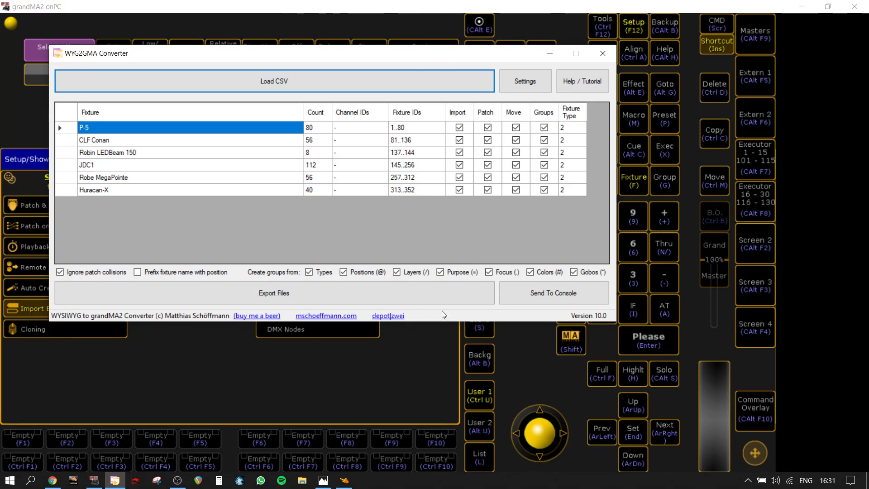
Export the grandMA2 files to the root of USB Drive (E:) and close the converter.
{"action": "left_click", "coordinate": [383, 297]}
{"action": "left_click", "coordinate": [395, 256]}
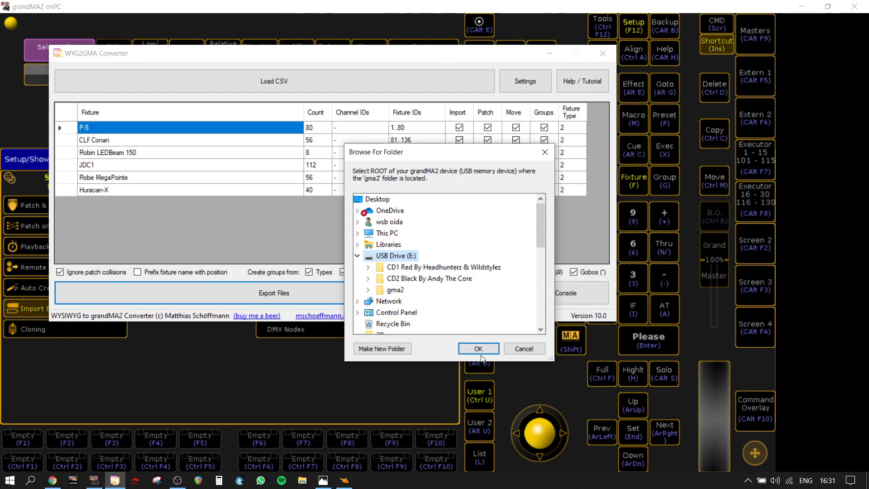
{"action": "left_click", "coordinate": [481, 350]}
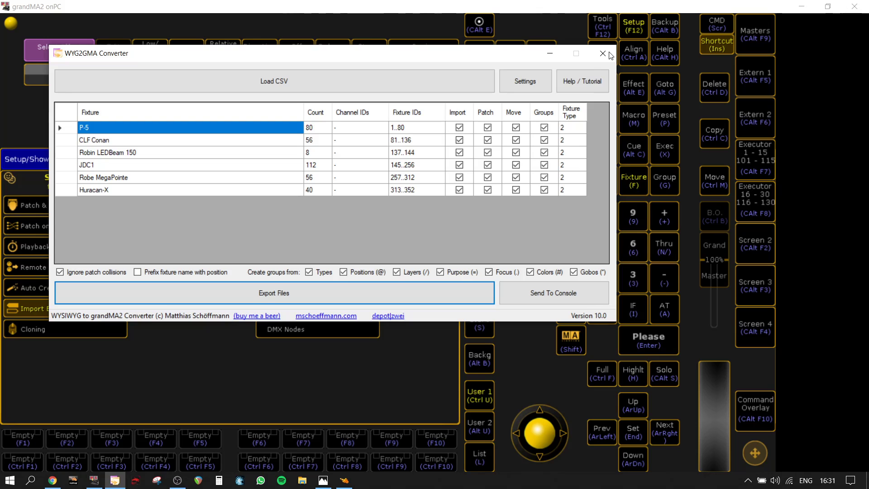
{"action": "left_click", "coordinate": [526, 289]}
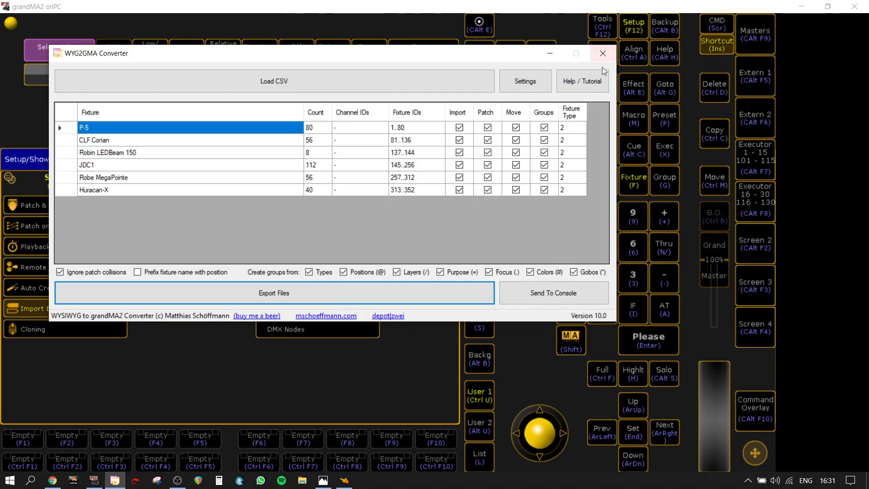
{"action": "left_click", "coordinate": [603, 52]}
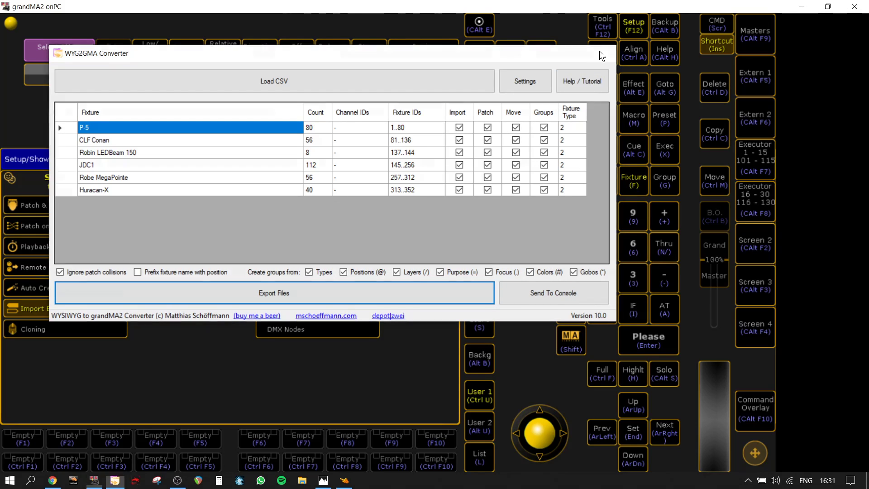
Import the import layers, patch fixtures and move fixtures macros from WYG2GMA.xml on USB 1, starting at macro 1, and leave the setup.
{"action": "left_click", "coordinate": [299, 205]}
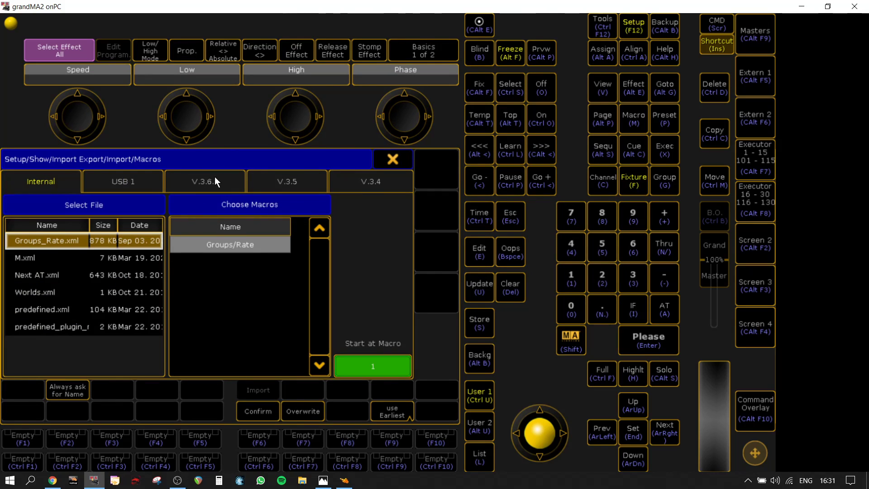
{"action": "left_click", "coordinate": [123, 181]}
{"action": "left_click", "coordinate": [50, 276]}
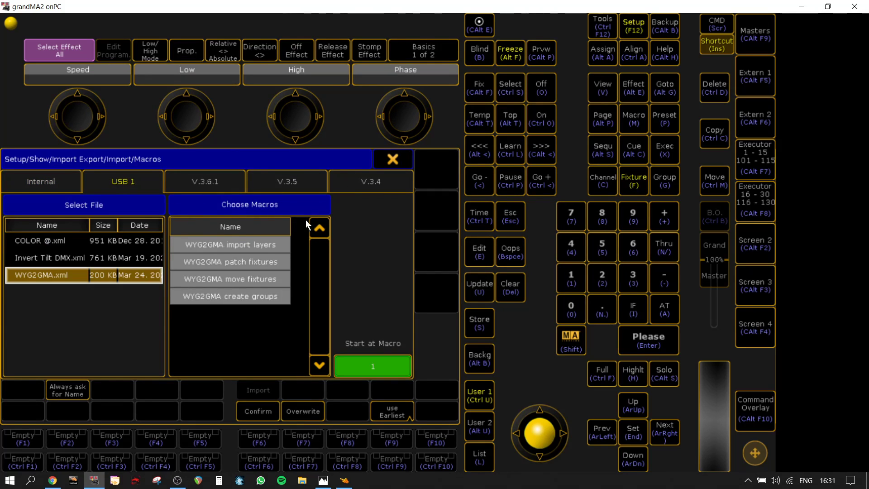
{"action": "left_click_drag", "start_coordinate": [244, 245], "coordinate": [266, 303]}
{"action": "left_click", "coordinate": [245, 296]}
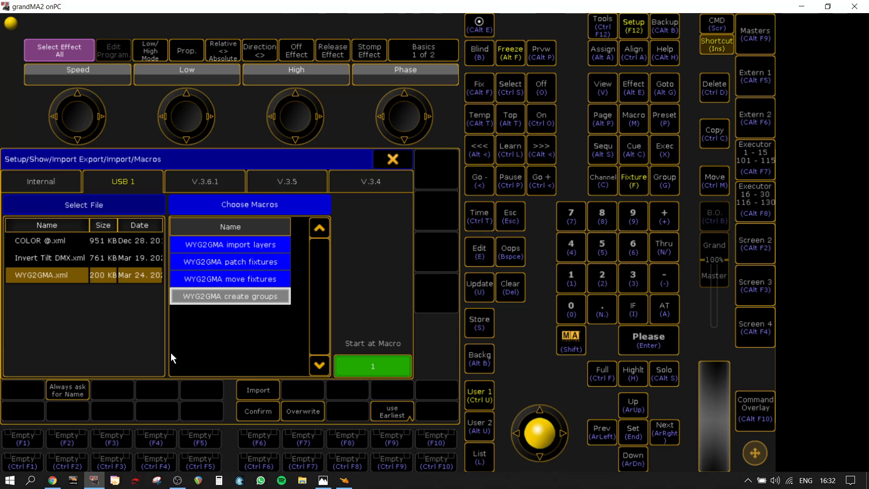
{"action": "left_click", "coordinate": [260, 387]}
{"action": "left_click", "coordinate": [264, 387]}
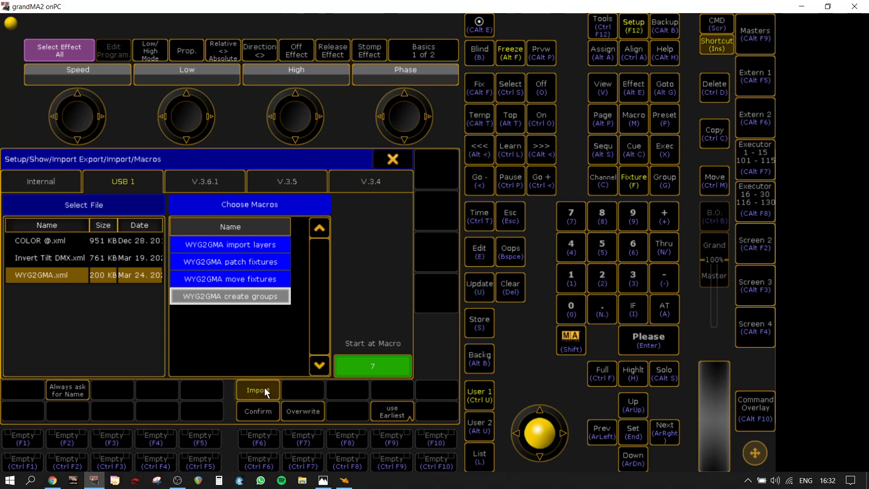
{"action": "left_click", "coordinate": [398, 157]}
{"action": "left_click", "coordinate": [434, 156]}
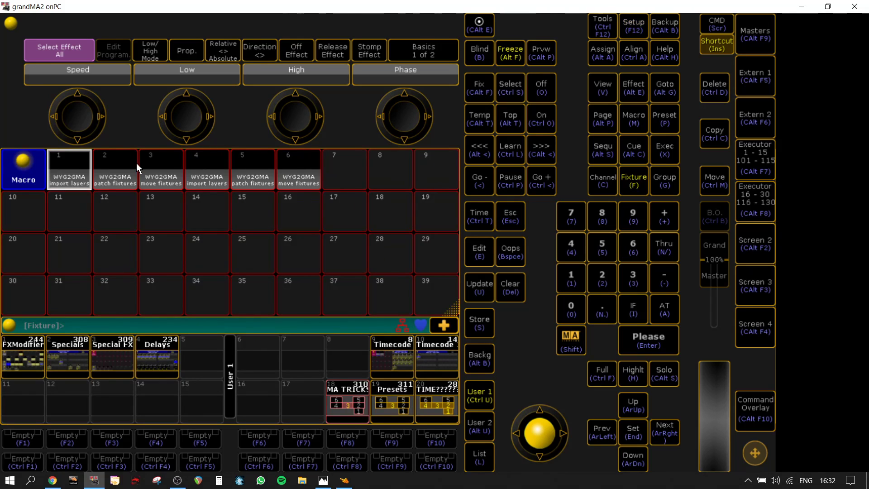
Delete the duplicate WYG2GMA macros 4, 5 and 6 from the Macro pool.
{"action": "key", "text": "ctrl+d"}
{"action": "left_click", "coordinate": [214, 169]}
{"action": "key", "text": "ctrl+d"}
{"action": "left_click", "coordinate": [254, 165]}
{"action": "key", "text": "ctrl+d"}
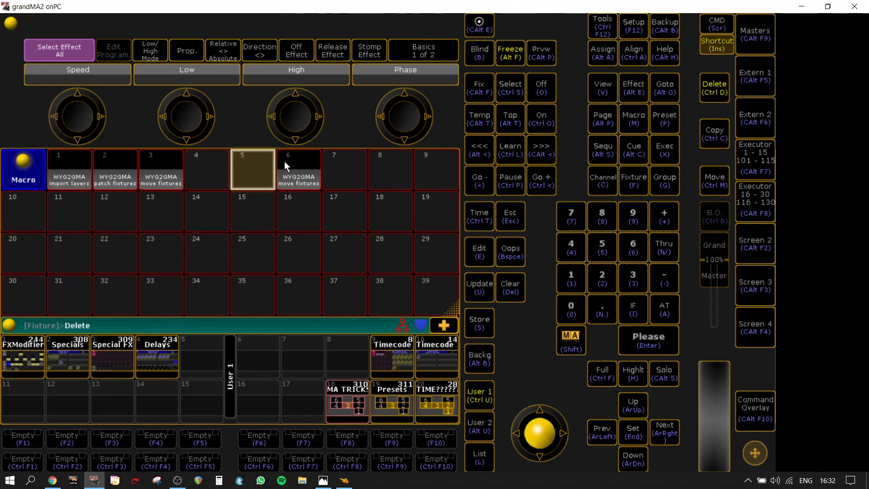
{"action": "left_click", "coordinate": [287, 163]}
Run the WYG2GMA import layers macro with drive 4 (USB) as the source.
{"action": "left_click", "coordinate": [76, 169]}
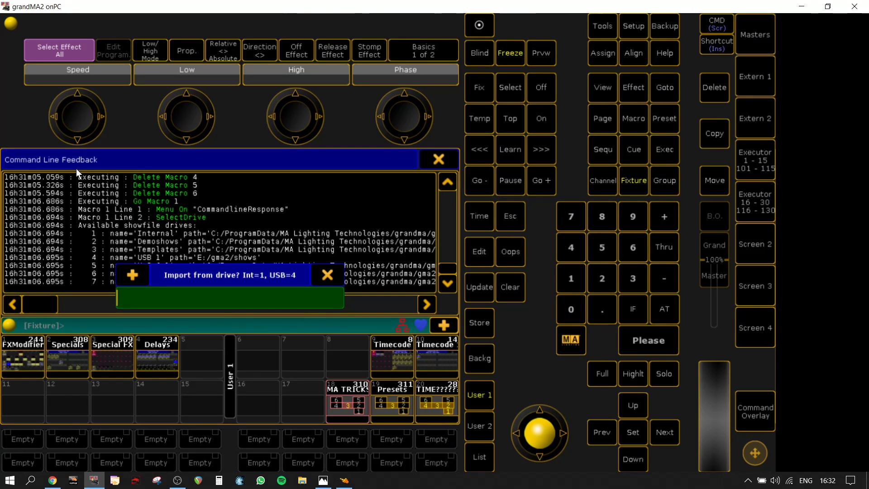
{"action": "type", "text": "4"}
{"action": "key", "text": "Return"}
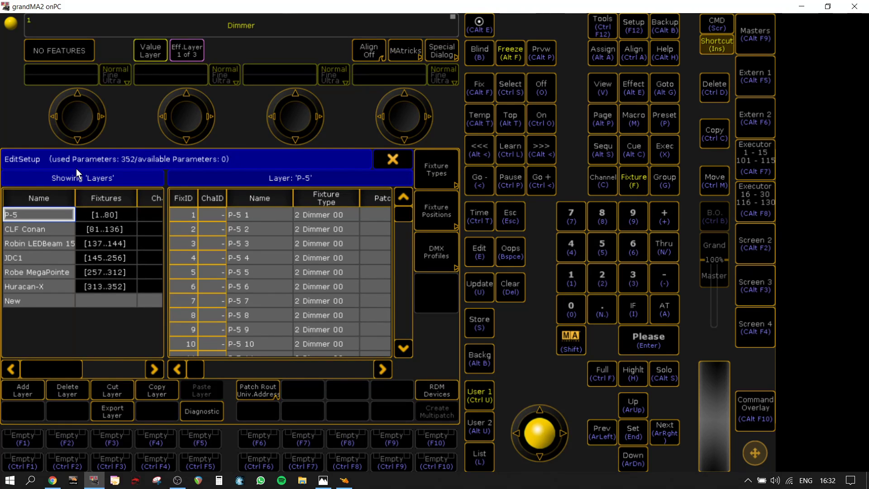
Open the fixture type library for all fixtures in the P-5 layer, using the Internal drive.
{"action": "left_click", "coordinate": [315, 198]}
{"action": "left_click", "coordinate": [321, 217]}
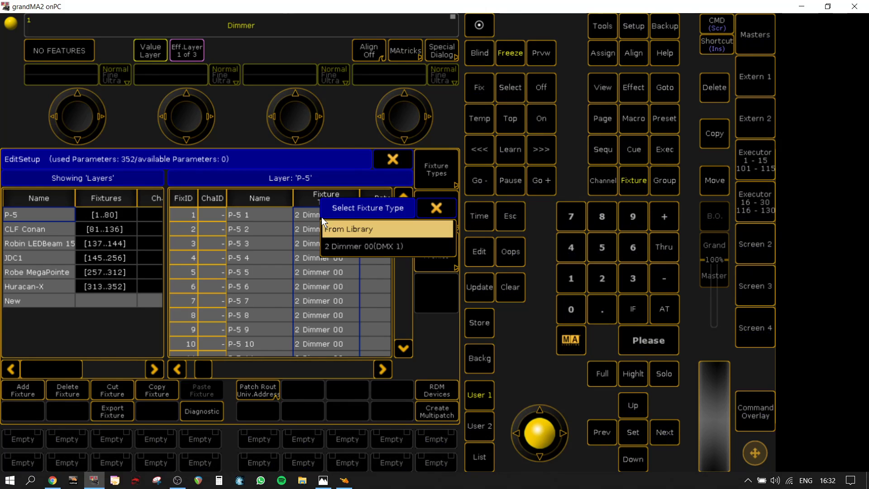
{"action": "left_click", "coordinate": [360, 226]}
{"action": "left_click", "coordinate": [374, 187]}
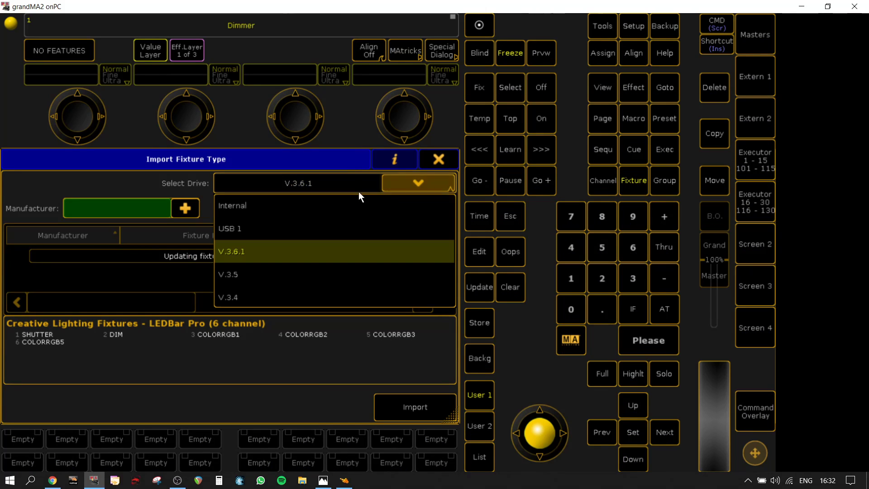
{"action": "left_click", "coordinate": [349, 207]}
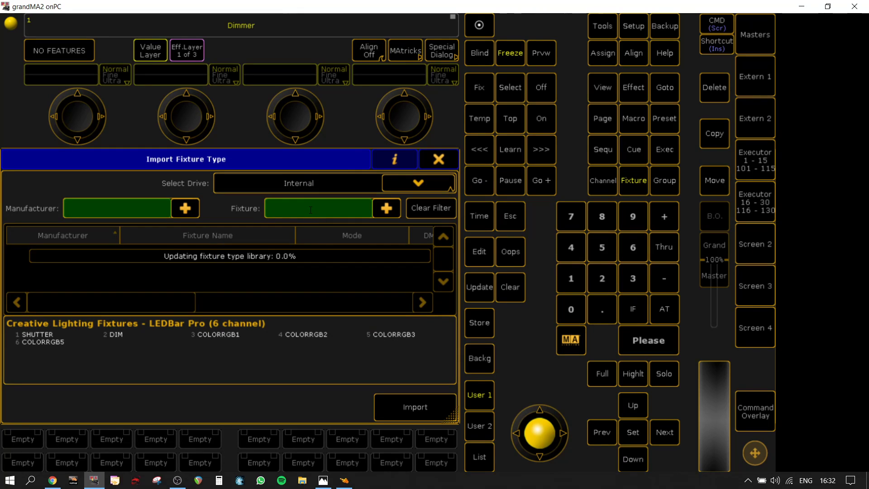
Filter the fixture library by manufacturer sgm and fixture p-5, and find the P-5 modes.
{"action": "type", "text": "p-5"}
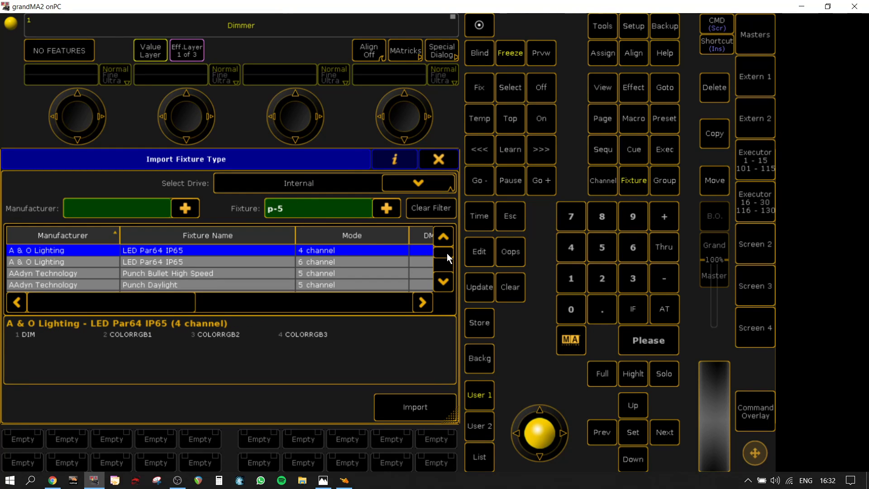
{"action": "left_click", "coordinate": [143, 202]}
{"action": "type", "text": "sgm"}
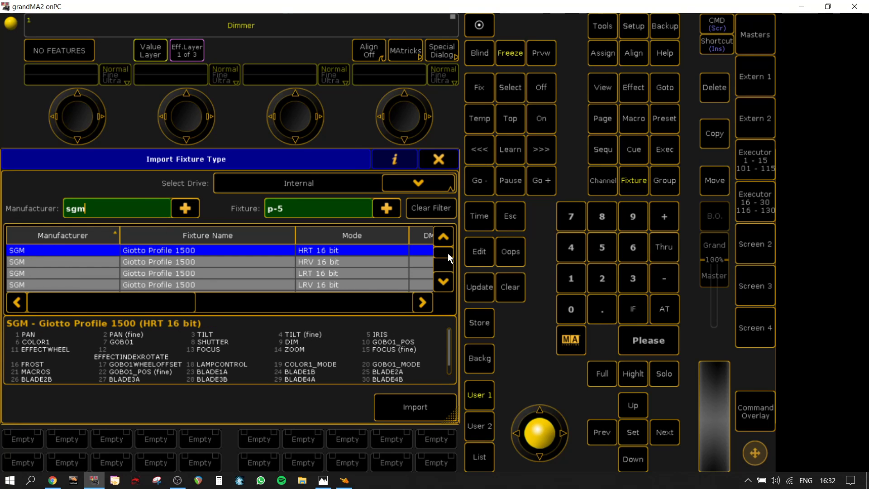
{"action": "scroll", "coordinate": [448, 254], "scroll_direction": "down", "scroll_amount": 5}
{"action": "scroll", "coordinate": [450, 258], "scroll_direction": "down", "scroll_amount": 5}
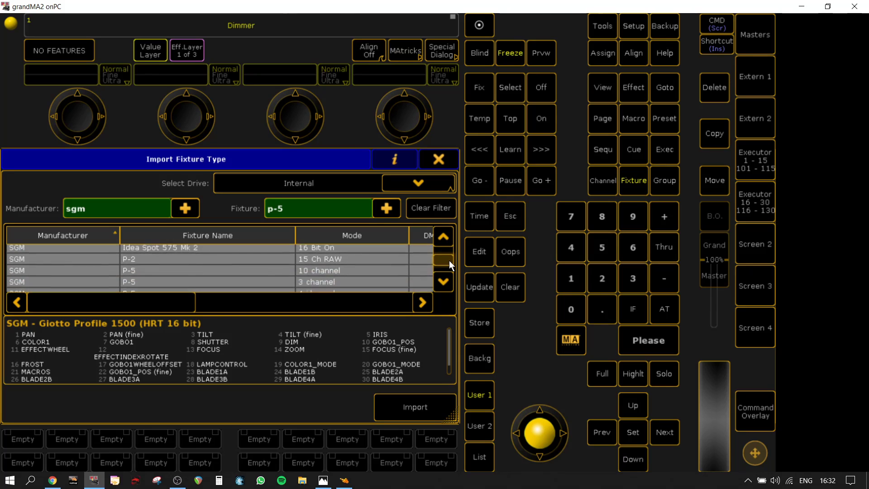
{"action": "scroll", "coordinate": [449, 261], "scroll_direction": "down", "scroll_amount": 2}
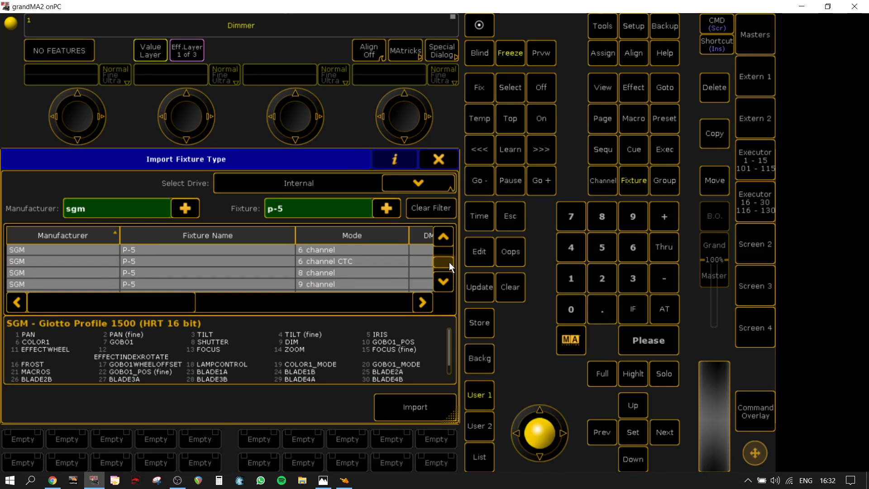
{"action": "scroll", "coordinate": [449, 262], "scroll_direction": "down", "scroll_amount": 1}
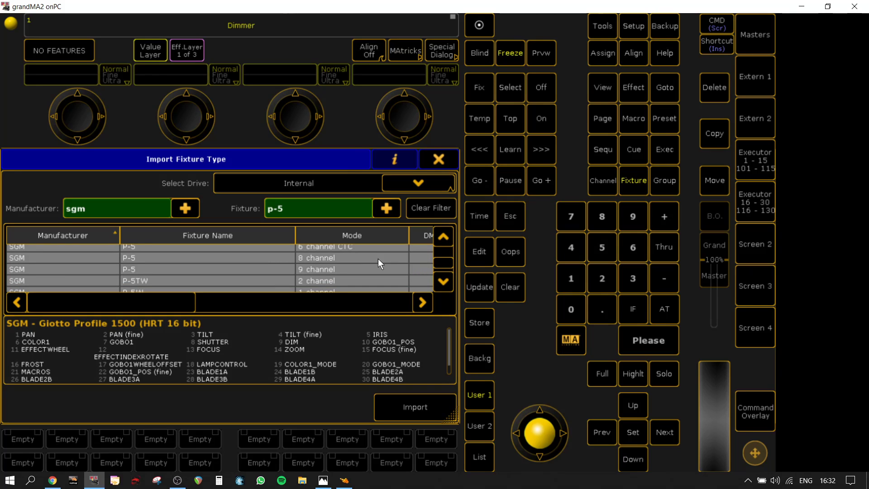
Switch to wysiwyg and check the patch details of a P-5 fixture for its channel count.
{"action": "left_click", "coordinate": [343, 480]}
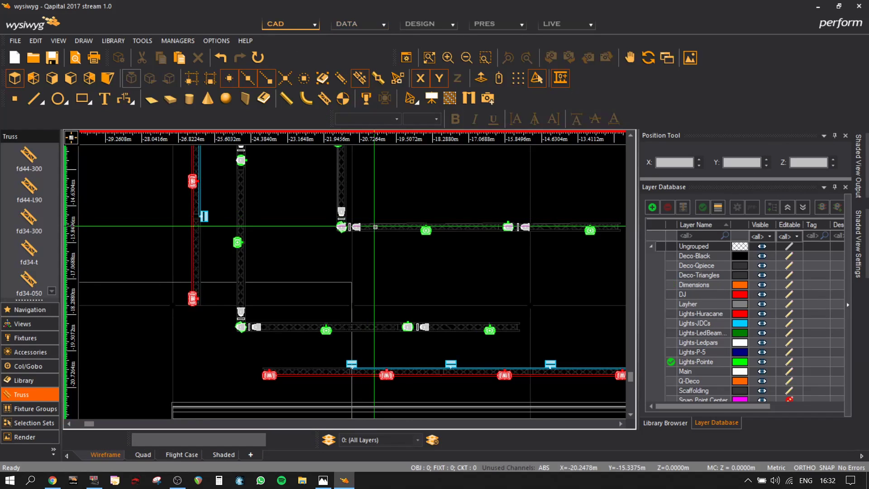
{"action": "scroll", "coordinate": [381, 255], "scroll_direction": "down", "scroll_amount": 2}
{"action": "middle_click_drag", "start_coordinate": [483, 227], "coordinate": [136, 408]}
{"action": "middle_click_drag", "start_coordinate": [543, 159], "coordinate": [339, 342]}
{"action": "scroll", "coordinate": [347, 337], "scroll_direction": "down", "scroll_amount": 2}
{"action": "scroll", "coordinate": [490, 237], "scroll_direction": "up", "scroll_amount": 6}
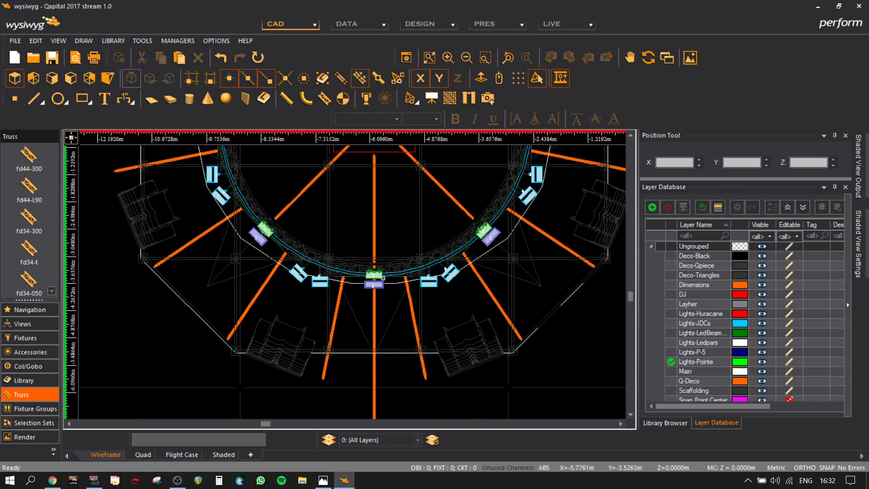
{"action": "mouse_move", "coordinate": [397, 287]}
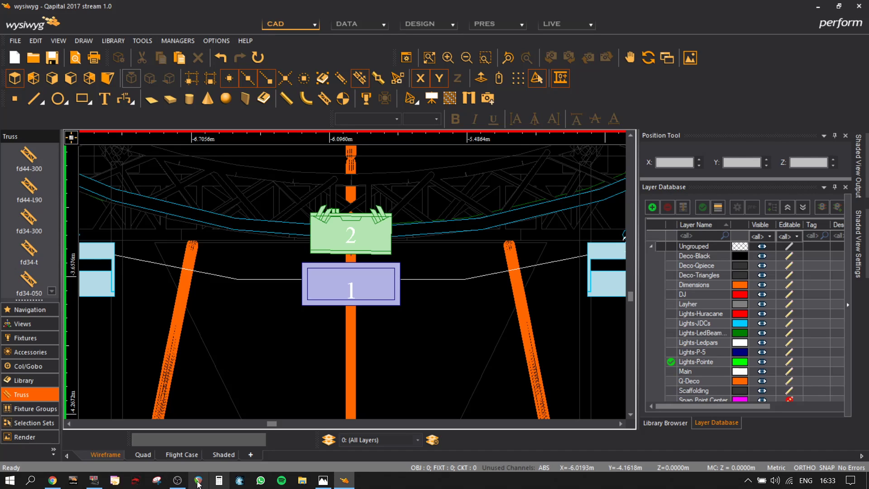
Return to grandMA2 onPC and import the SGM P-5 6 channel mode as the P-5 layer's fixture type.
{"action": "left_click", "coordinate": [91, 485]}
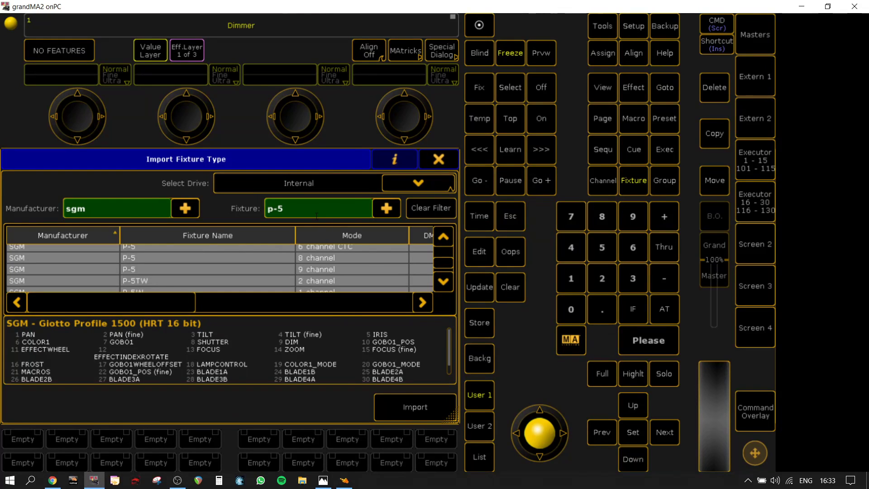
{"action": "left_click", "coordinate": [447, 241]}
{"action": "left_click", "coordinate": [436, 240]}
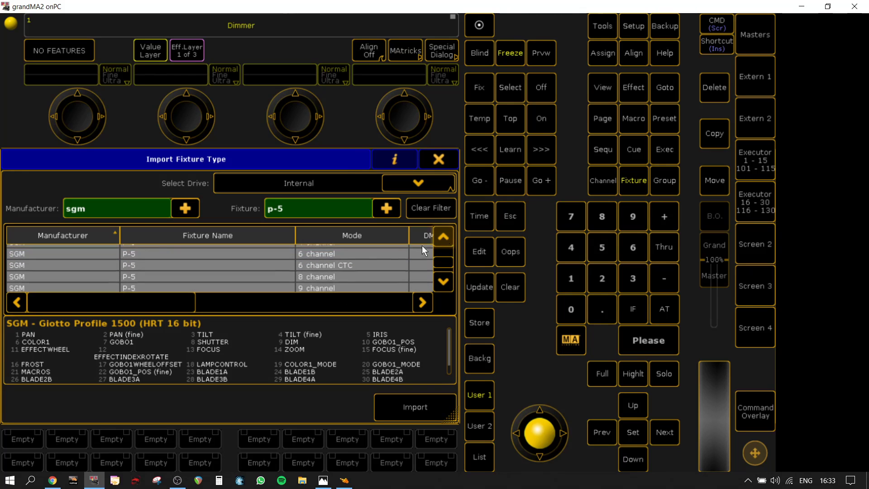
{"action": "left_click", "coordinate": [313, 259]}
{"action": "left_click", "coordinate": [414, 401]}
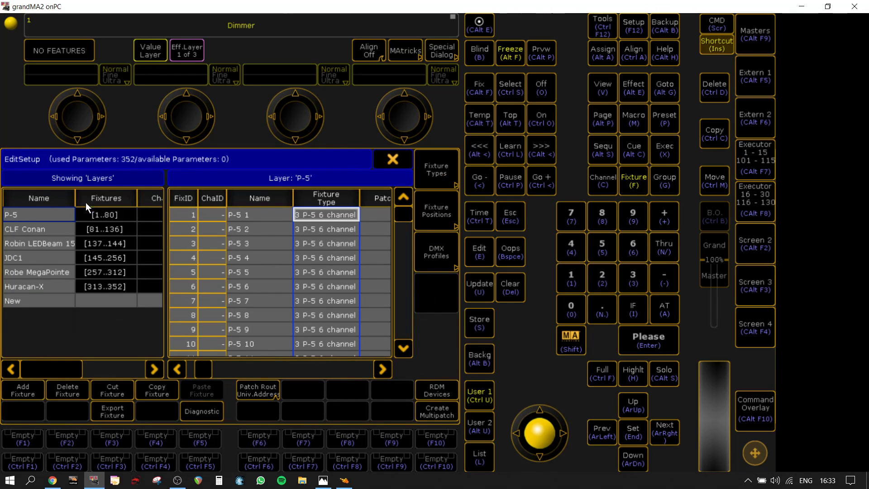
Open the fixture type library for the CLF Conan layer and filter it by fixture conan with no manufacturer.
{"action": "left_click", "coordinate": [41, 229]}
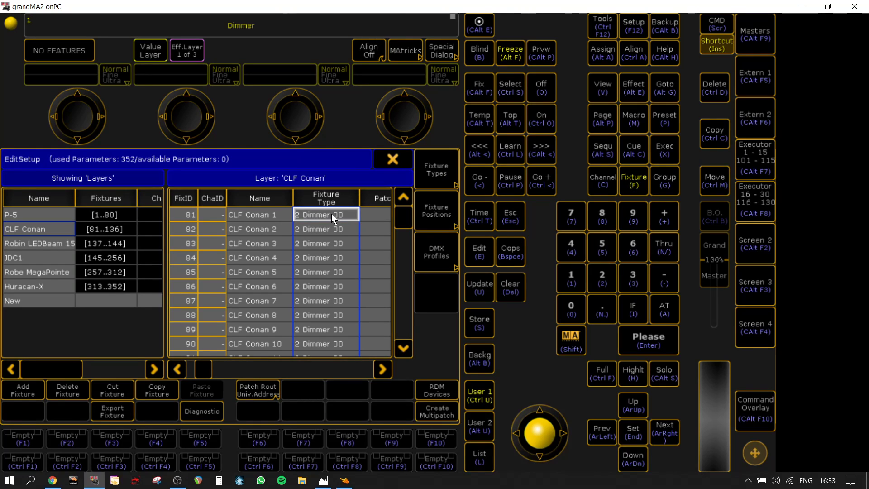
{"action": "left_click", "coordinate": [333, 215]}
{"action": "left_click", "coordinate": [368, 230]}
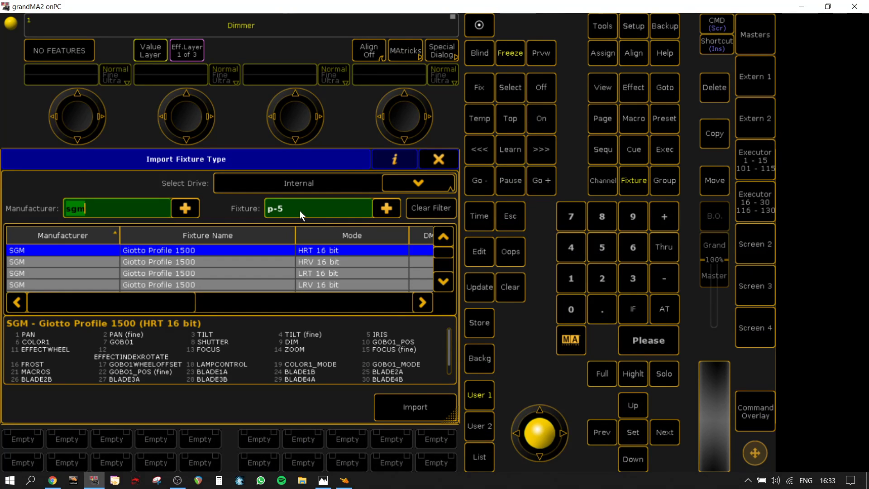
{"action": "type", "text": "clf"}
{"action": "key", "text": "Tab"}
{"action": "type", "text": "con"}
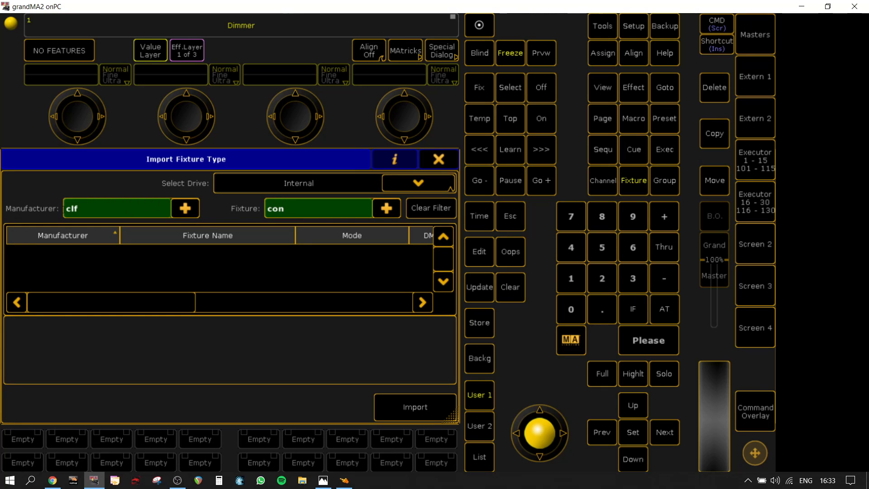
{"action": "key", "text": "Tab"}
{"action": "key", "text": "BackSpace"}
{"action": "left_click", "coordinate": [300, 206]}
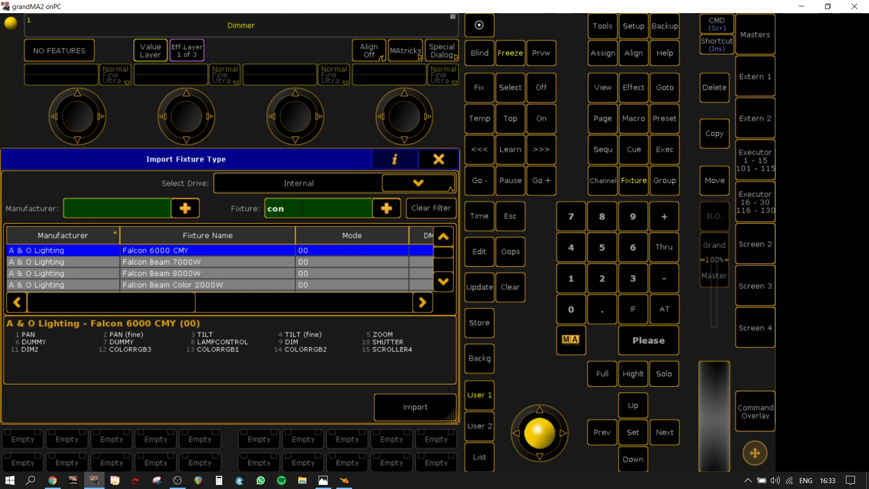
{"action": "type", "text": "an"}
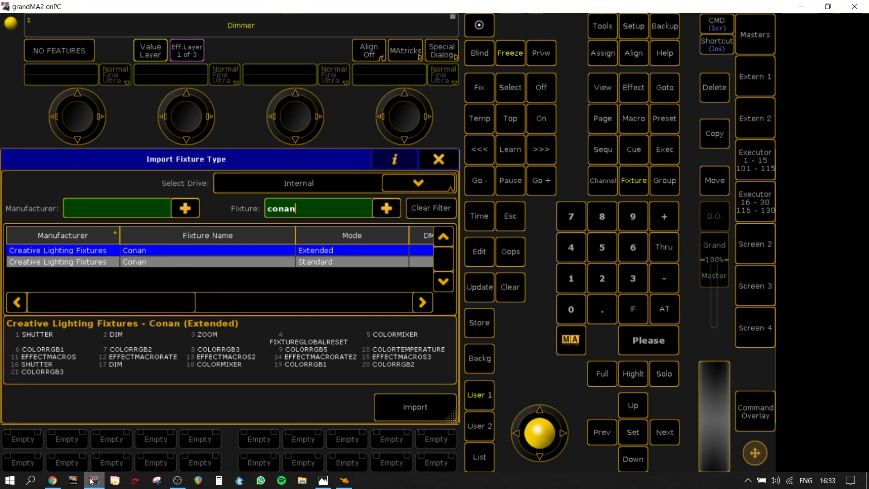
Switch to wysiwyg and examine the Conan fixtures on the trusses for their channel count.
{"action": "left_click", "coordinate": [344, 480]}
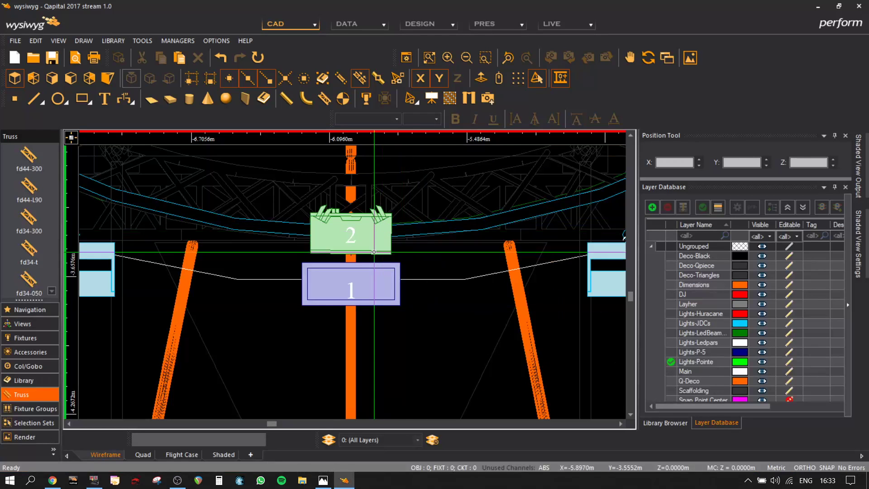
{"action": "scroll", "coordinate": [357, 321], "scroll_direction": "down", "scroll_amount": 4}
{"action": "middle_click_drag", "start_coordinate": [578, 386], "coordinate": [477, 351]}
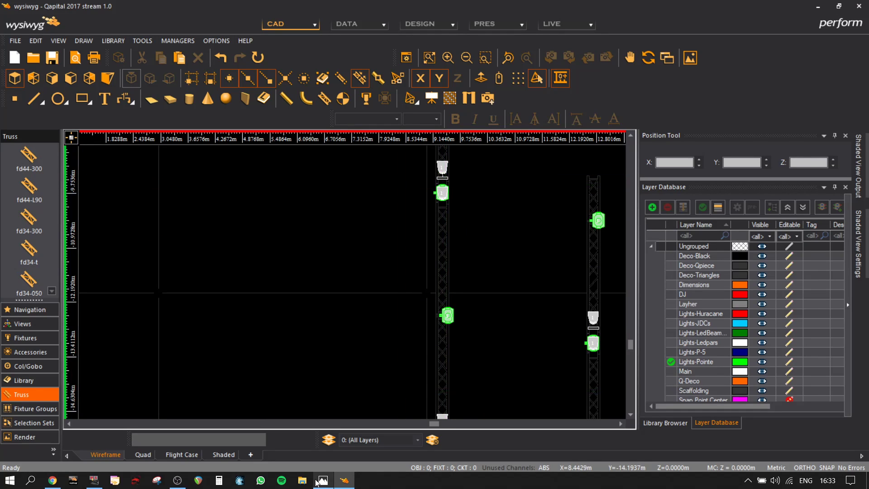
Return to grandMA2 onPC and import the Conan Standard mode with the 10-channel footprint for the CLF Conan layer.
{"action": "left_click", "coordinate": [93, 483]}
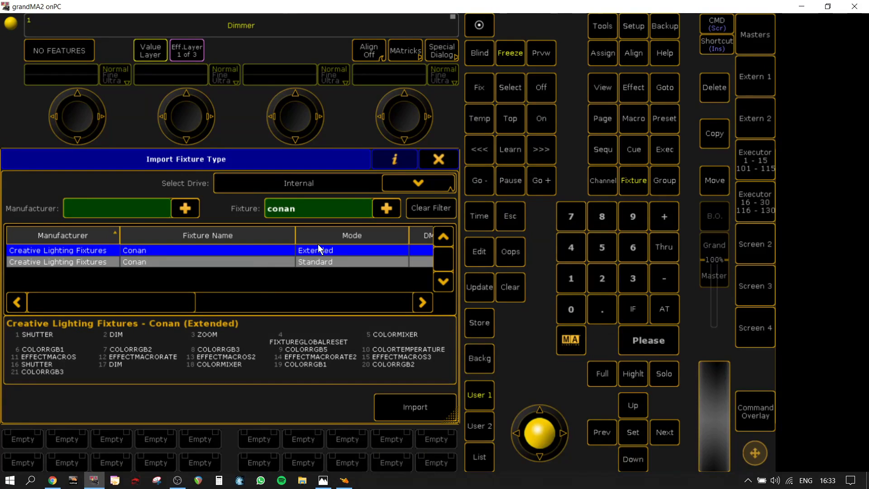
{"action": "left_click", "coordinate": [422, 303]}
{"action": "left_click", "coordinate": [400, 261]}
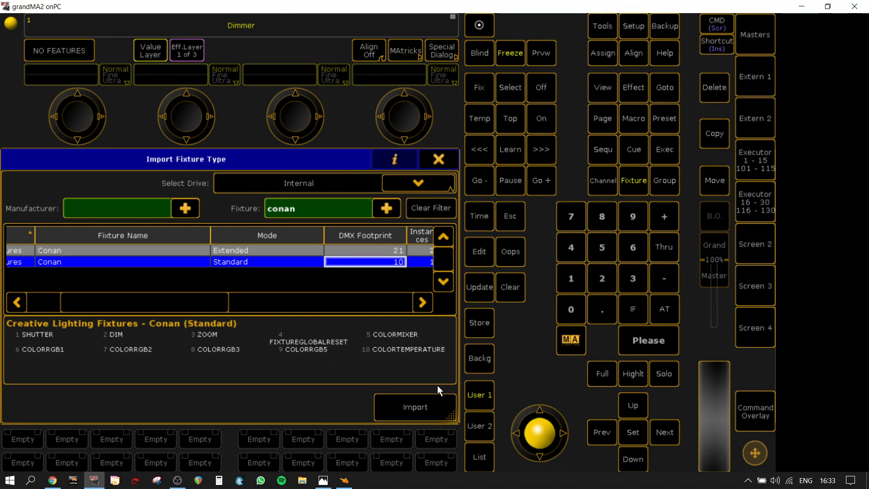
{"action": "left_click", "coordinate": [428, 407]}
Open the fixture type library for the Robin LEDBeam 150 layer's fixtures and clear the conan filter.
{"action": "left_click", "coordinate": [45, 246]}
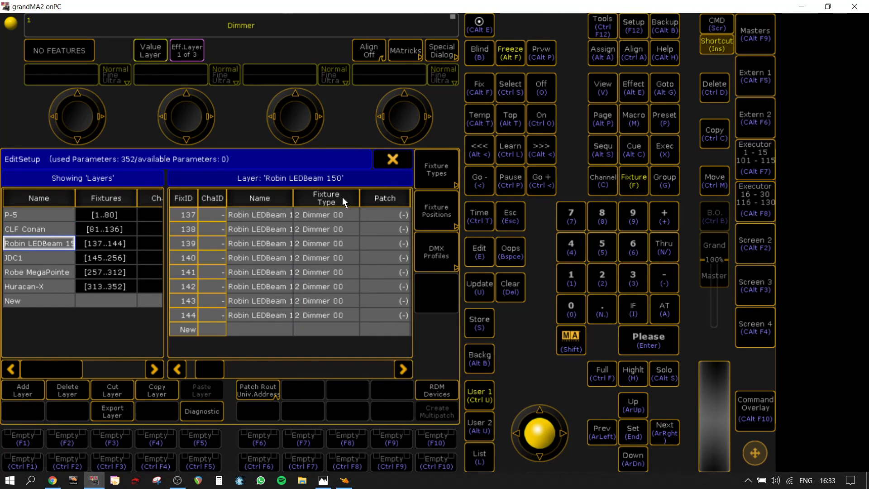
{"action": "left_click", "coordinate": [336, 210]}
{"action": "left_click", "coordinate": [367, 222]}
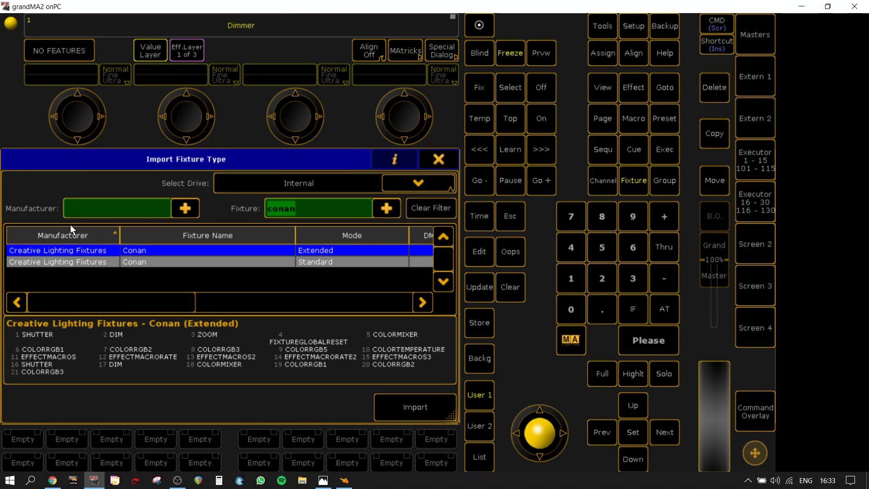
{"action": "key", "text": "BackSpace"}
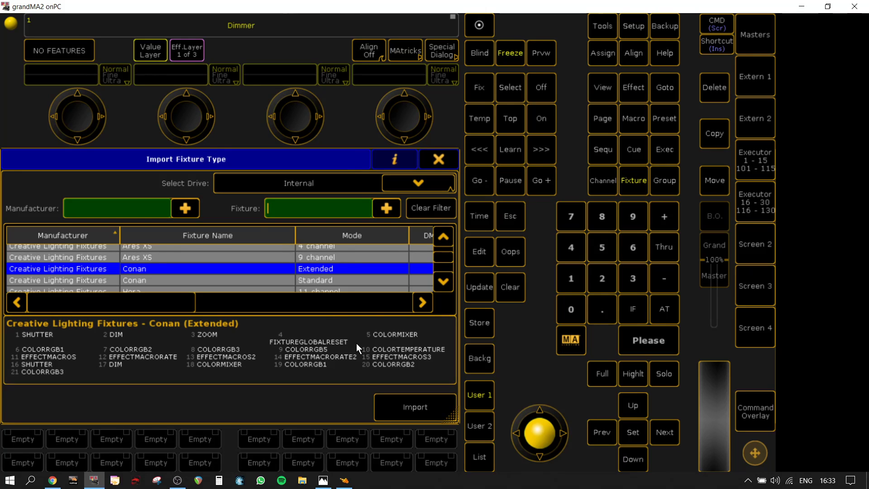
{"action": "left_click", "coordinate": [440, 159]}
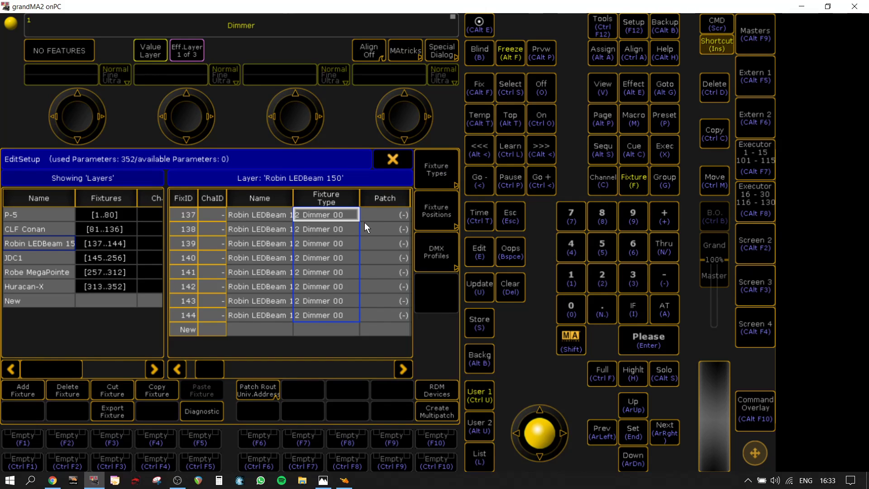
{"action": "left_click", "coordinate": [321, 215]}
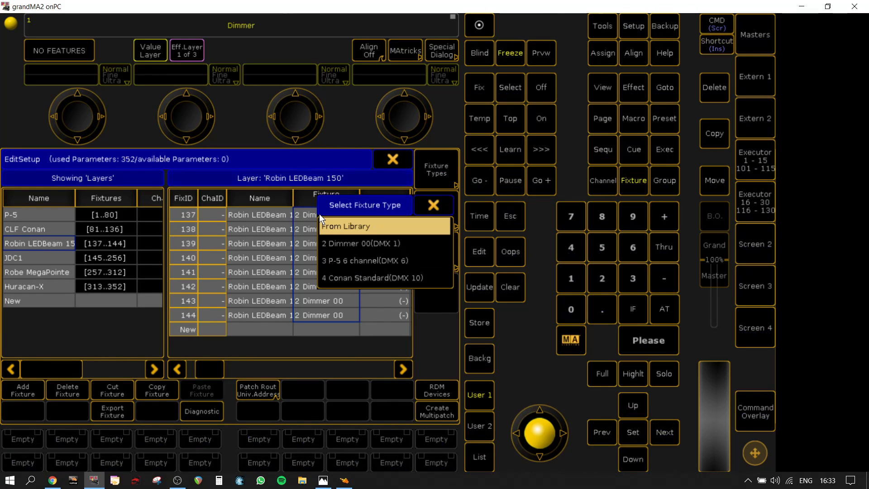
{"action": "left_click", "coordinate": [361, 222]}
{"action": "type", "text": "ledb"}
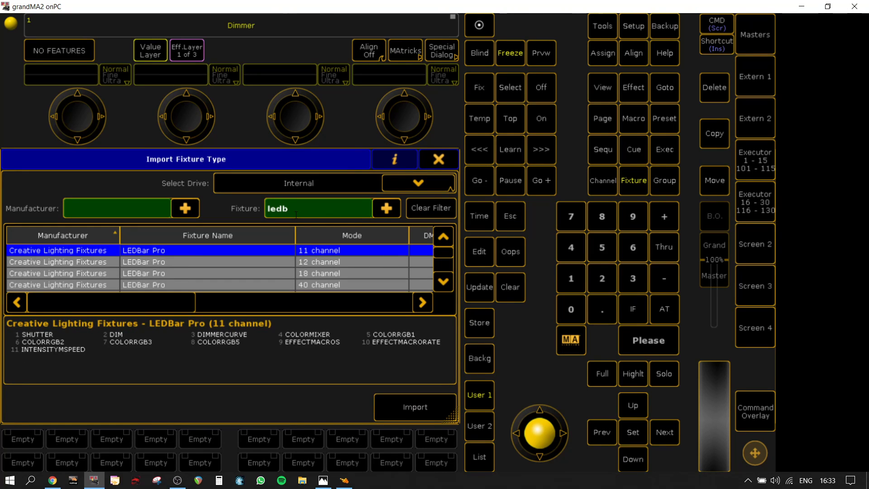
{"action": "type", "text": "e"}
{"action": "key", "text": "BackSpace"}
{"action": "key", "text": "BackSpace"}
{"action": "key", "text": "BackSpace"}
{"action": "key", "text": "BackSpace"}
{"action": "key", "text": "BackSpace"}
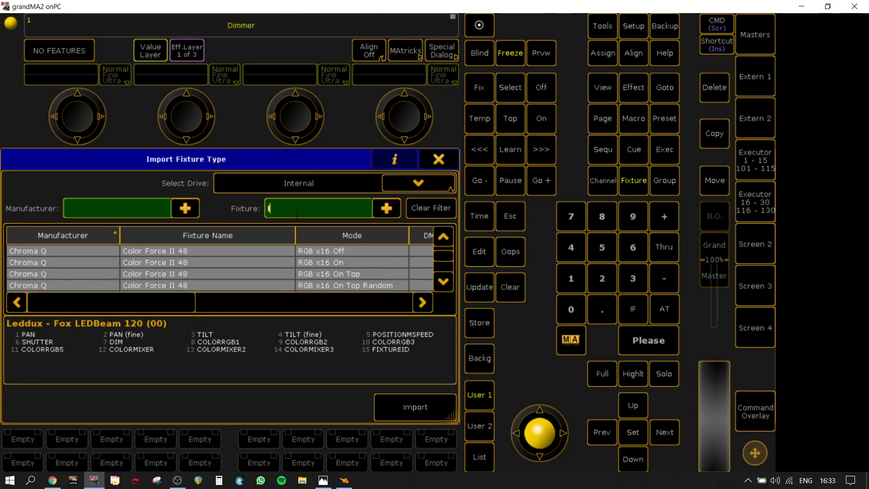
Filter the fixture library by fixture robin 150.
{"action": "type", "text": "robin"}
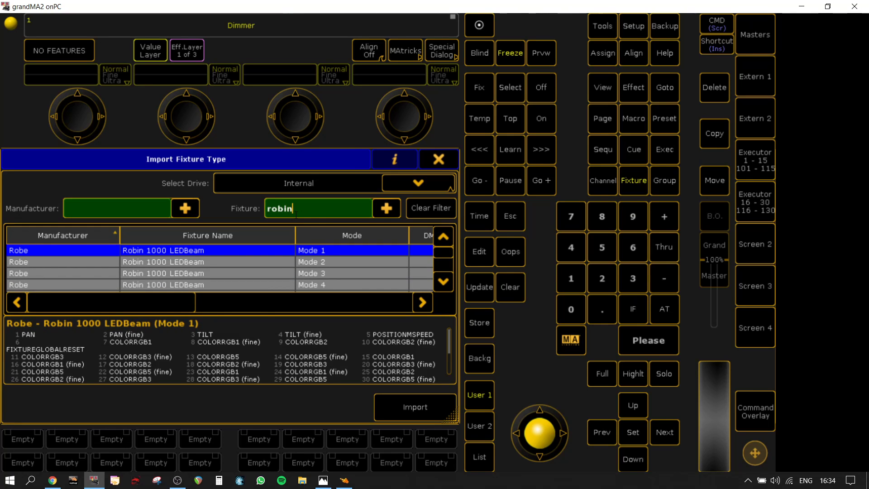
{"action": "left_click", "coordinate": [449, 284]}
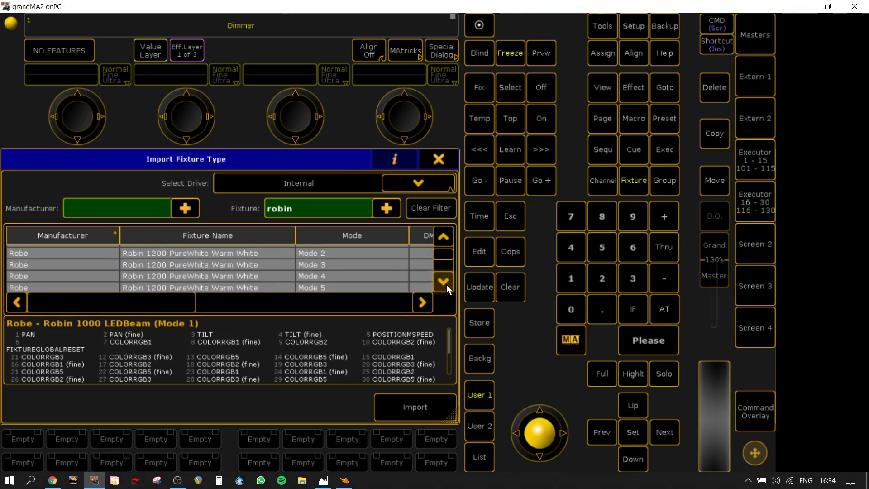
{"action": "left_click_drag", "start_coordinate": [446, 257], "coordinate": [445, 260]}
{"action": "left_click", "coordinate": [312, 216]}
{"action": "type", "text": "15"}
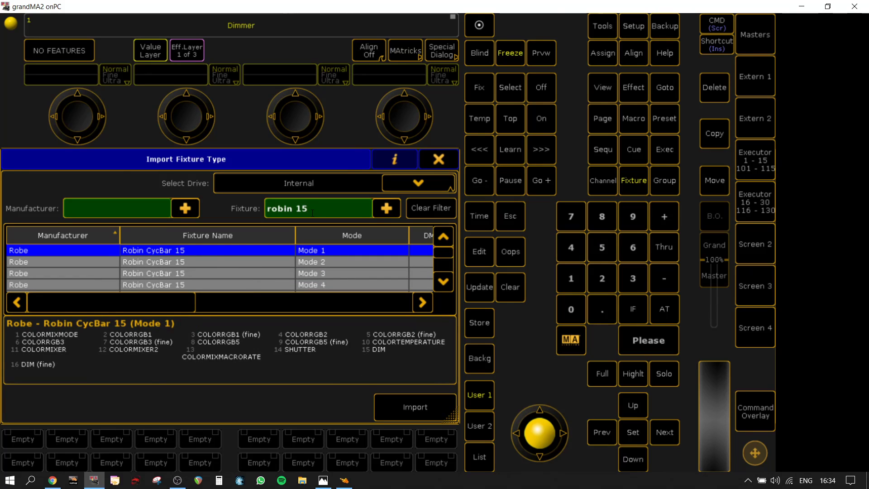
{"action": "type", "text": "0"}
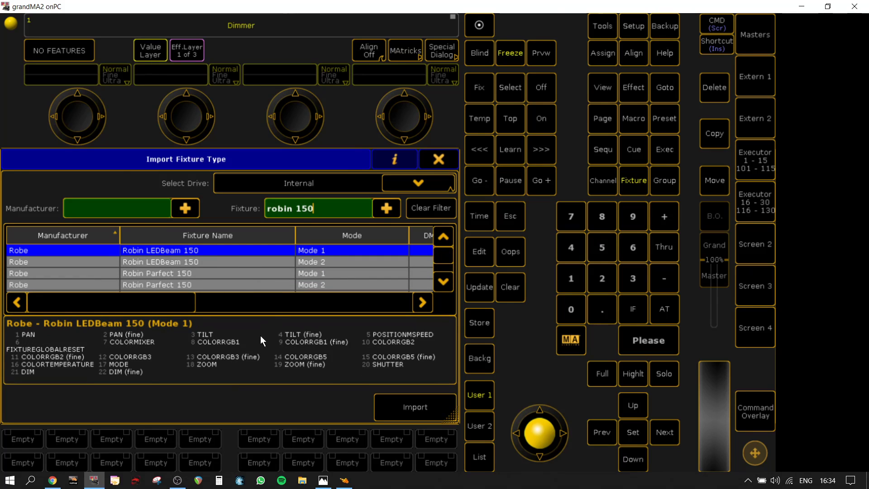
Switch to wysiwyg and check the patch details of a Robin LEDBeam 150 for its channel count.
{"action": "left_click", "coordinate": [346, 480]}
{"action": "scroll", "coordinate": [342, 316], "scroll_direction": "down", "scroll_amount": 3}
{"action": "middle_click_drag", "start_coordinate": [181, 210], "coordinate": [263, 308]}
{"action": "scroll", "coordinate": [267, 310], "scroll_direction": "up", "scroll_amount": 2}
{"action": "scroll", "coordinate": [271, 314], "scroll_direction": "up", "scroll_amount": 4}
{"action": "middle_click_drag", "start_coordinate": [325, 289], "coordinate": [332, 435]}
{"action": "middle_click_drag", "start_coordinate": [467, 292], "coordinate": [464, 293]}
{"action": "scroll", "coordinate": [389, 279], "scroll_direction": "up", "scroll_amount": 4}
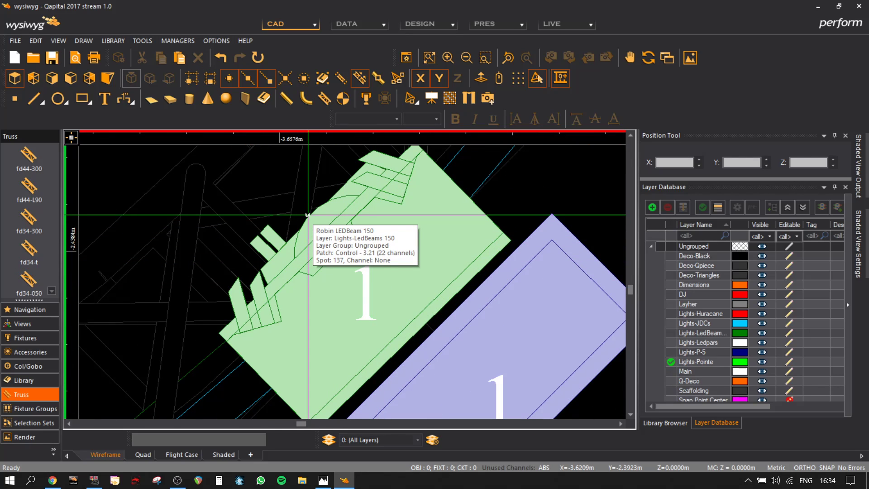
Return to grandMA2 onPC and import the Robin LEDBeam 150 Mode 1 type with the 22-channel footprint.
{"action": "left_click", "coordinate": [93, 480]}
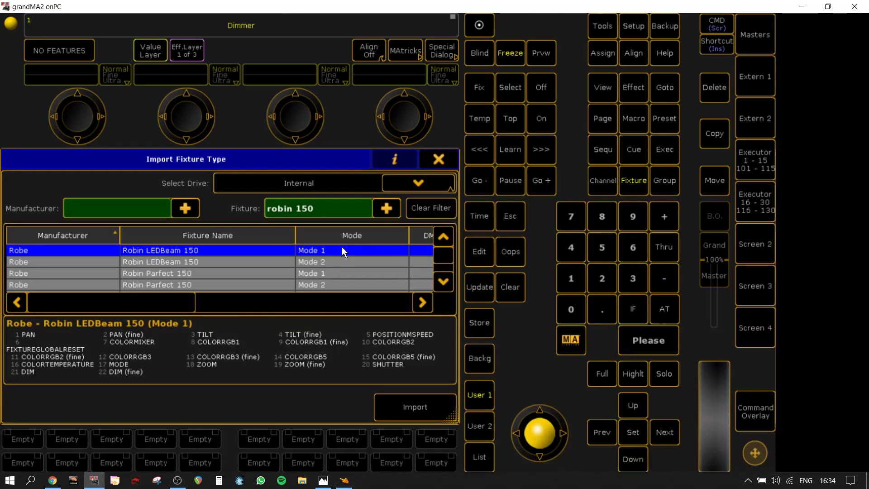
{"action": "left_click", "coordinate": [422, 302]}
{"action": "left_click", "coordinate": [422, 302]}
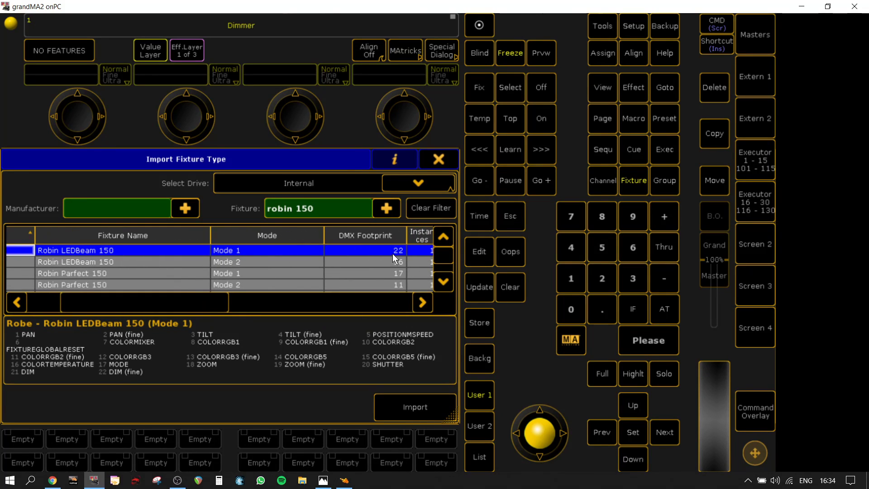
{"action": "left_click", "coordinate": [413, 406]}
Open the fixture type library for the JDC1 layer's fixtures and filter it by fixture jdc.
{"action": "left_click", "coordinate": [26, 267]}
{"action": "left_click", "coordinate": [24, 258]}
{"action": "left_click", "coordinate": [314, 213]}
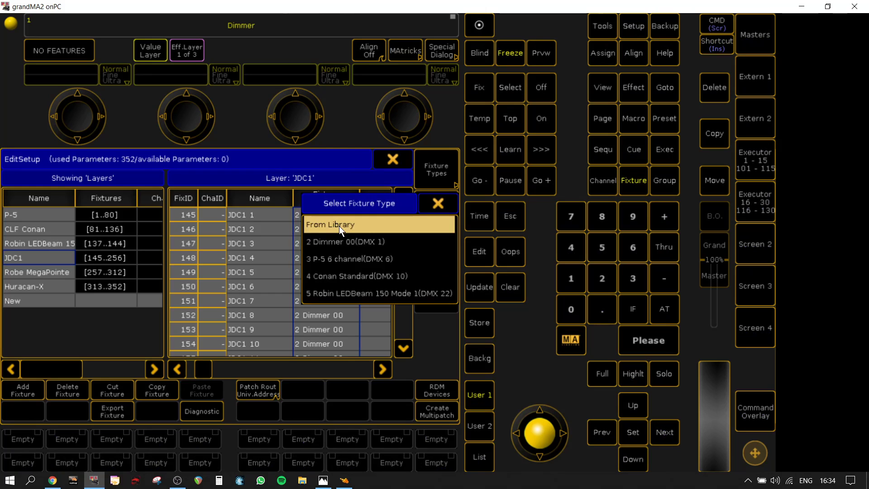
{"action": "left_click", "coordinate": [339, 225]}
{"action": "type", "text": "jdc"}
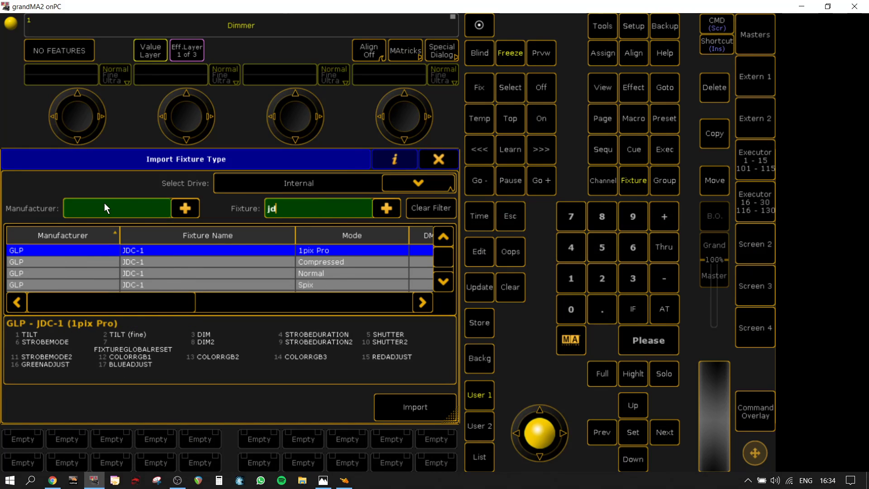
Check the JDC1 fixtures in wysiwyg, switch back to grandMA2 onPC and import the JDC-1 Normal mode with the 23-channel footprint.
{"action": "left_click", "coordinate": [344, 480]}
{"action": "scroll", "coordinate": [366, 306], "scroll_direction": "down", "scroll_amount": 3}
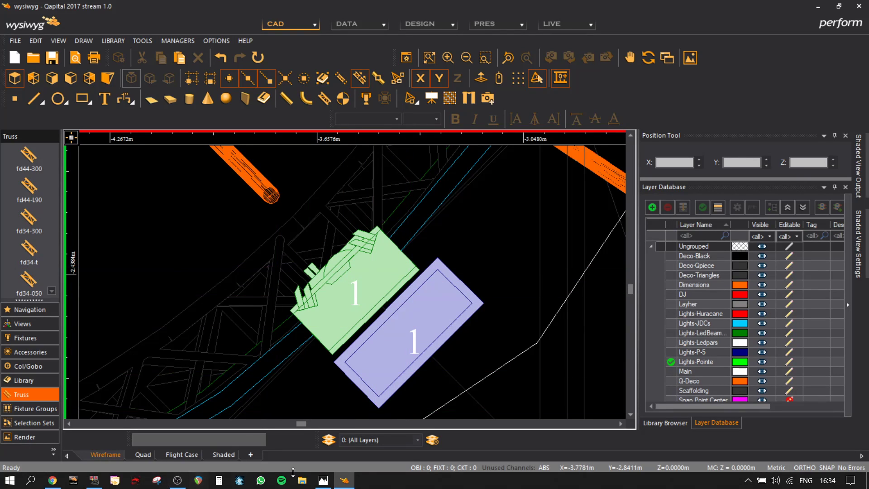
{"action": "left_click", "coordinate": [94, 480]}
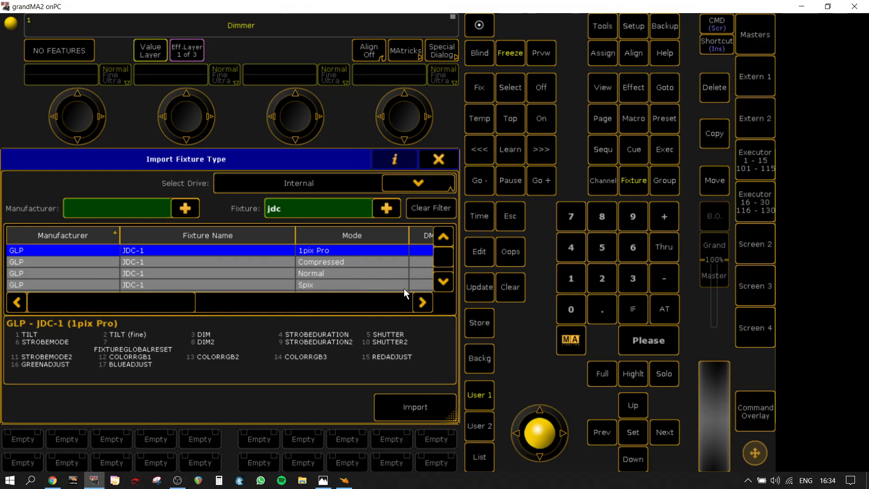
{"action": "left_click", "coordinate": [428, 301]}
{"action": "left_click", "coordinate": [394, 274]}
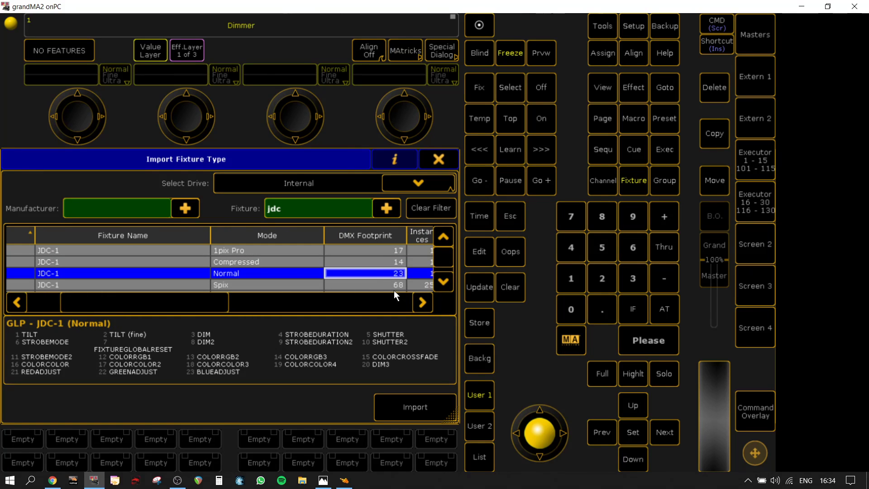
{"action": "left_click", "coordinate": [393, 401]}
Open the fixture type library for the Robe MegaPointe layer's fixtures and filter it by fixture mega poi.
{"action": "left_click", "coordinate": [29, 272]}
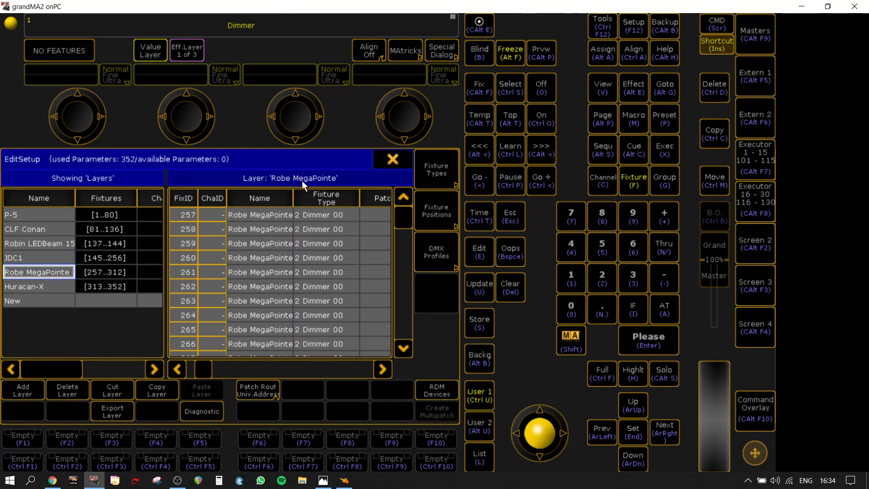
{"action": "double_click", "coordinate": [335, 214]}
{"action": "left_click", "coordinate": [339, 224]}
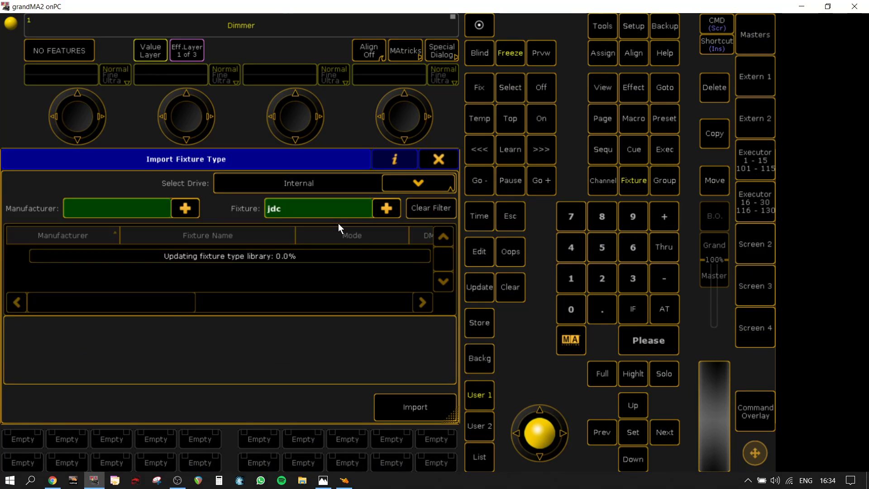
{"action": "key", "text": "BackSpace"}
{"action": "key", "text": "BackSpace"}
{"action": "key", "text": "BackSpace"}
{"action": "type", "text": "mega pol"}
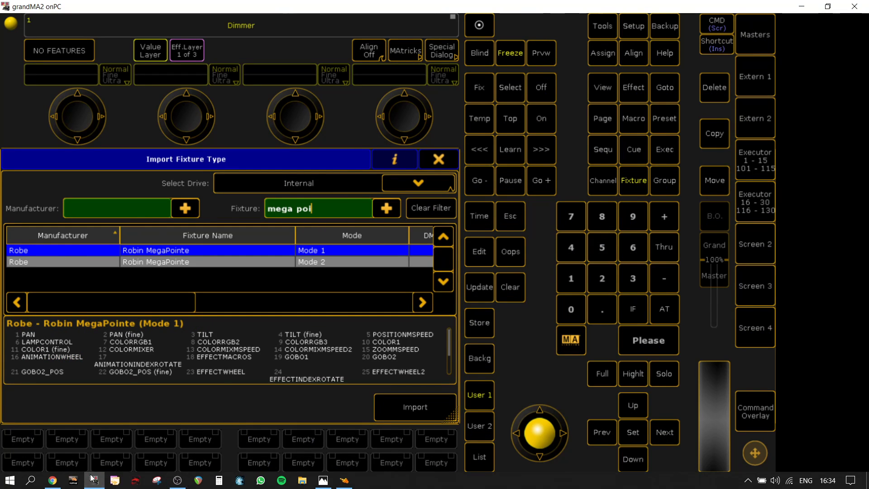
Switch to wysiwyg and check the patch details of a Robe MegaPointe for its channel count.
{"action": "left_click", "coordinate": [344, 480]}
{"action": "scroll", "coordinate": [459, 305], "scroll_direction": "down", "scroll_amount": 2}
{"action": "middle_click_drag", "start_coordinate": [476, 356], "coordinate": [141, 226]}
{"action": "middle_click_drag", "start_coordinate": [518, 289], "coordinate": [155, 219]}
{"action": "scroll", "coordinate": [445, 336], "scroll_direction": "down", "scroll_amount": 2}
{"action": "scroll", "coordinate": [519, 364], "scroll_direction": "up", "scroll_amount": 2}
{"action": "middle_click_drag", "start_coordinate": [515, 365], "coordinate": [358, 315]}
{"action": "scroll", "coordinate": [357, 315], "scroll_direction": "up", "scroll_amount": 2}
{"action": "mouse_move", "coordinate": [364, 317]}
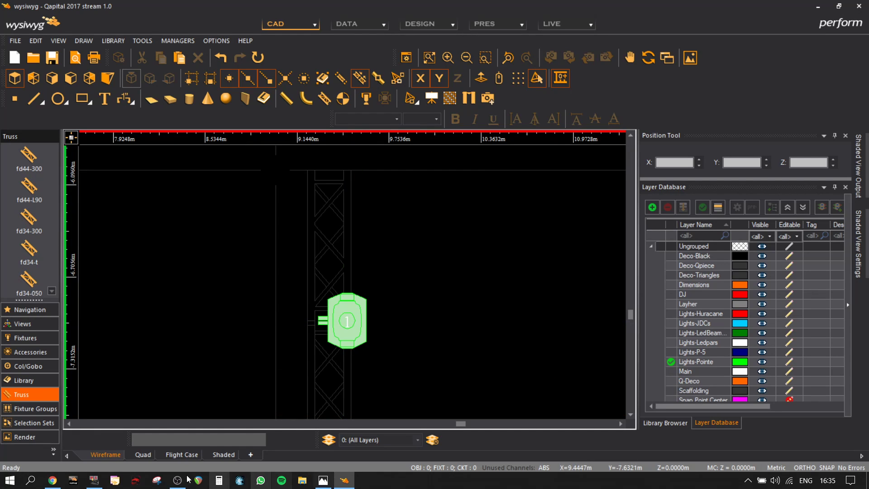
Return to grandMA2 onPC and import the Robin MegaPointe Mode 2 type with the 34-channel footprint.
{"action": "left_click", "coordinate": [95, 481]}
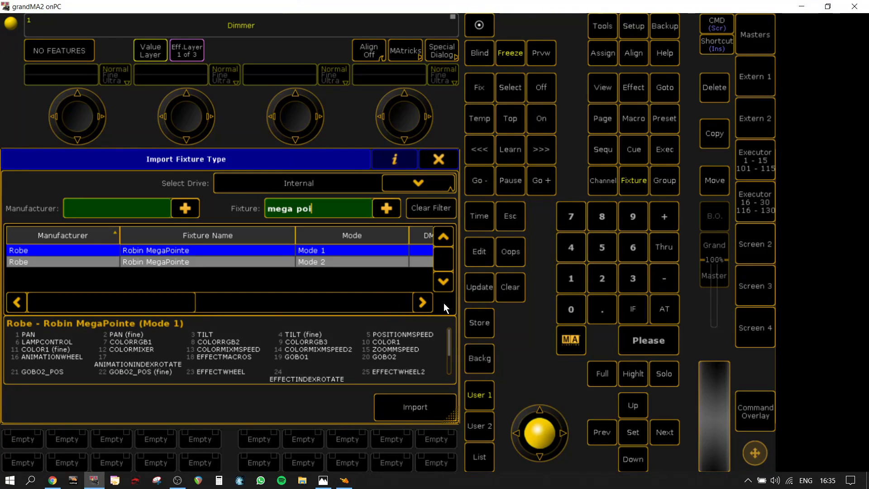
{"action": "left_click", "coordinate": [426, 303]}
{"action": "left_click", "coordinate": [425, 304]}
{"action": "left_click", "coordinate": [392, 259]}
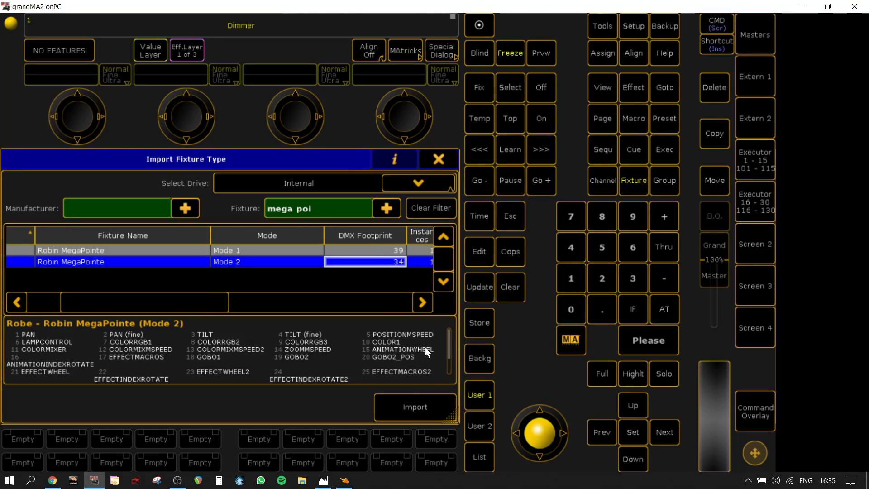
{"action": "left_click", "coordinate": [401, 406]}
Open the fixture type library for the Huracan-X layer's fixtures and search it for fixture huracane.
{"action": "left_click", "coordinate": [41, 285]}
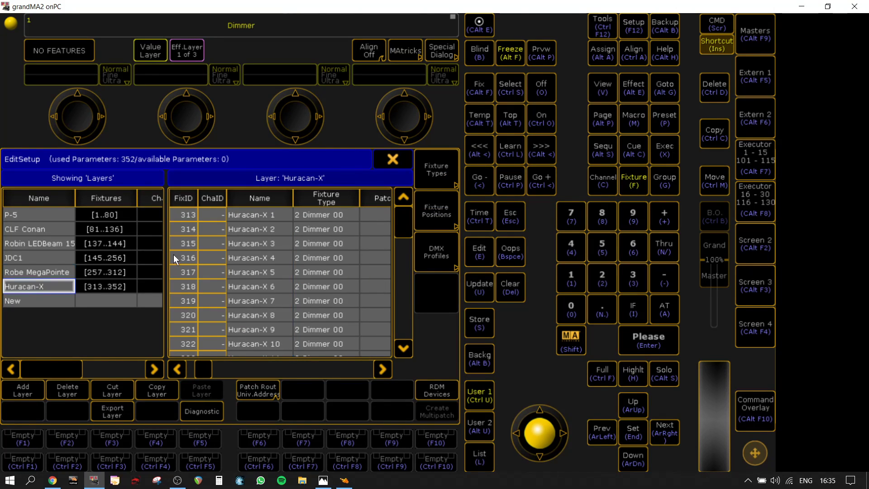
{"action": "left_click", "coordinate": [319, 215]}
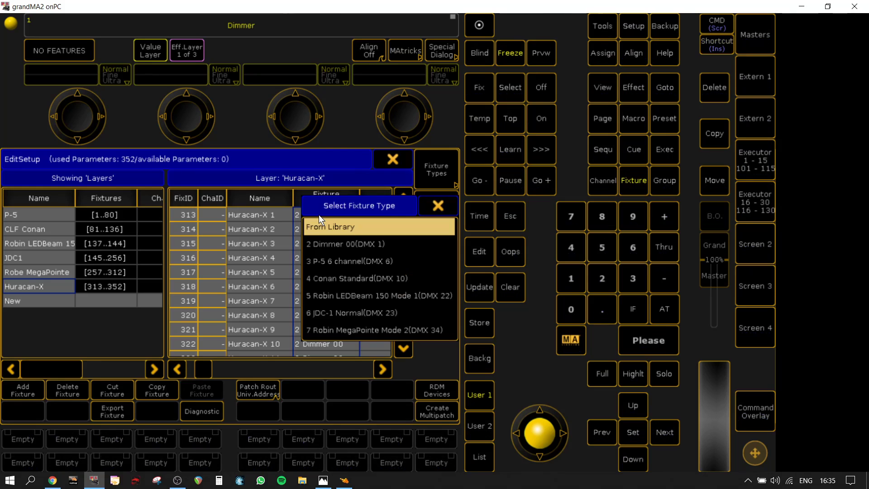
{"action": "left_click", "coordinate": [331, 225]}
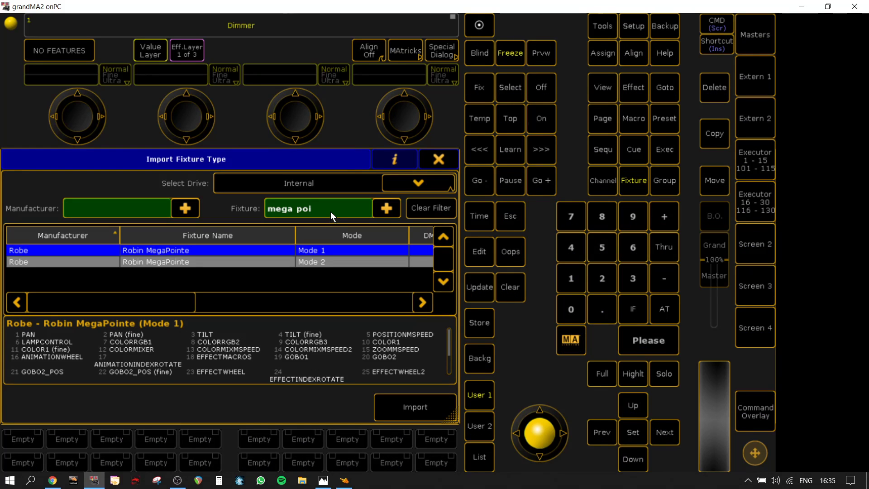
{"action": "left_click_drag", "start_coordinate": [334, 211], "coordinate": [275, 209]}
{"action": "left_click_drag", "start_coordinate": [150, 234], "coordinate": [200, 233]}
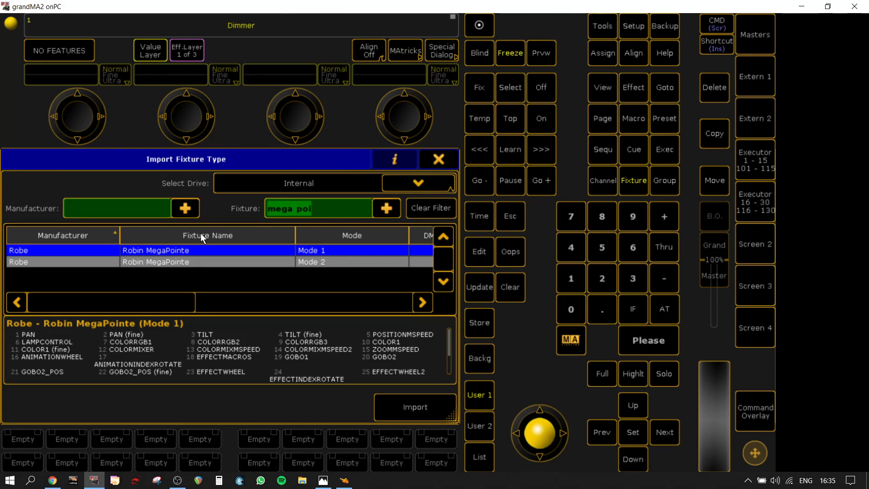
{"action": "left_click", "coordinate": [442, 163]}
{"action": "left_click", "coordinate": [324, 213]}
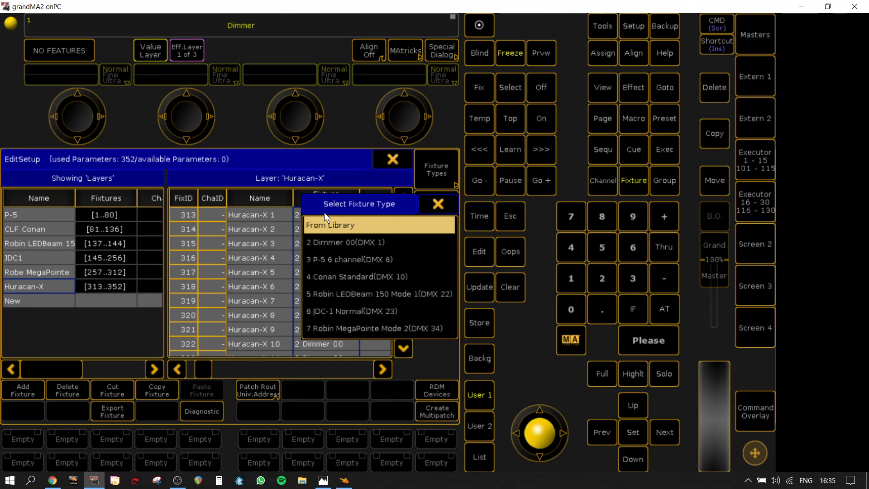
{"action": "left_click", "coordinate": [326, 222]}
{"action": "left_click", "coordinate": [322, 211]}
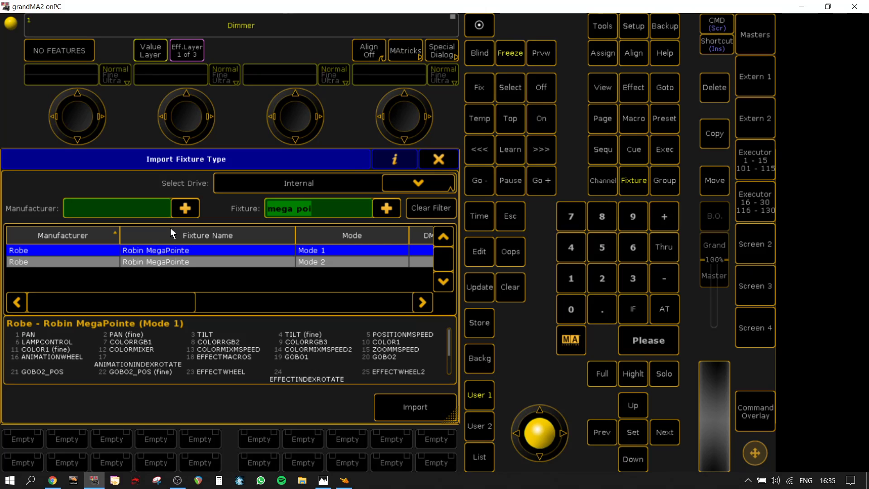
{"action": "type", "text": "huracane"}
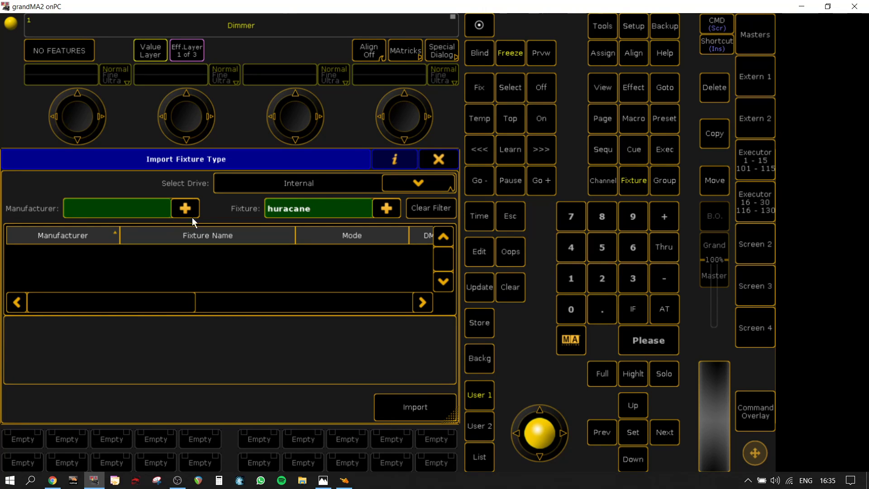
Clear the fixture name filter and filter the library by manufacturer ayr instead.
{"action": "key", "text": "ctrl+a"}
{"action": "key", "text": "BackSpace"}
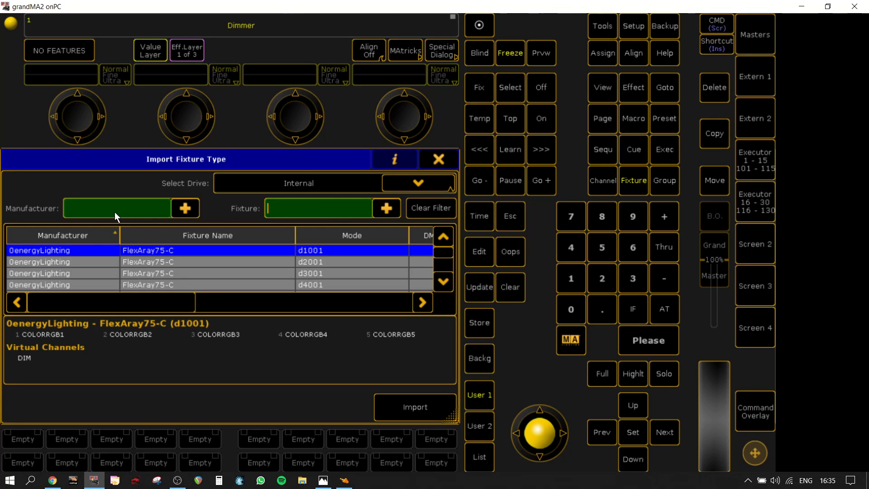
{"action": "left_click", "coordinate": [114, 210]}
{"action": "type", "text": "ayr"}
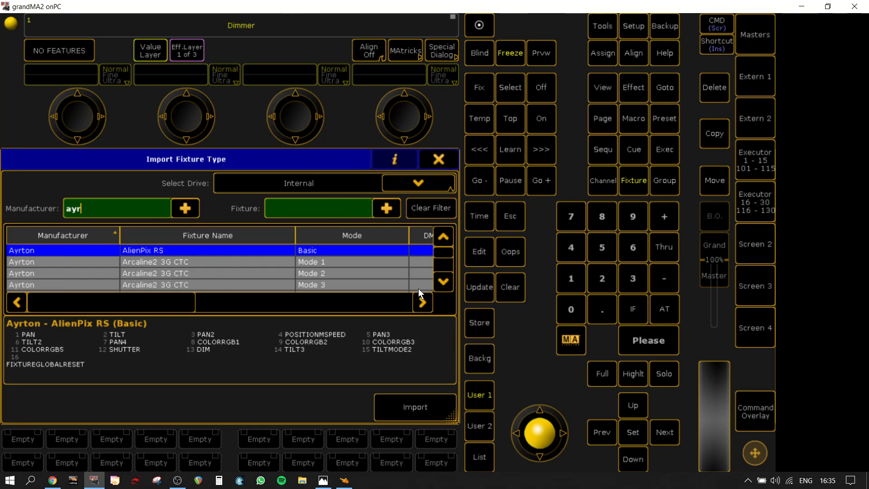
Look through the Ayrton fixture types in the library for the Huracan-X.
{"action": "left_click", "coordinate": [442, 288]}
{"action": "left_click", "coordinate": [442, 288]}
{"action": "left_click", "coordinate": [442, 289]}
{"action": "left_click", "coordinate": [442, 289]}
{"action": "left_click_drag", "start_coordinate": [447, 251], "coordinate": [446, 256]}
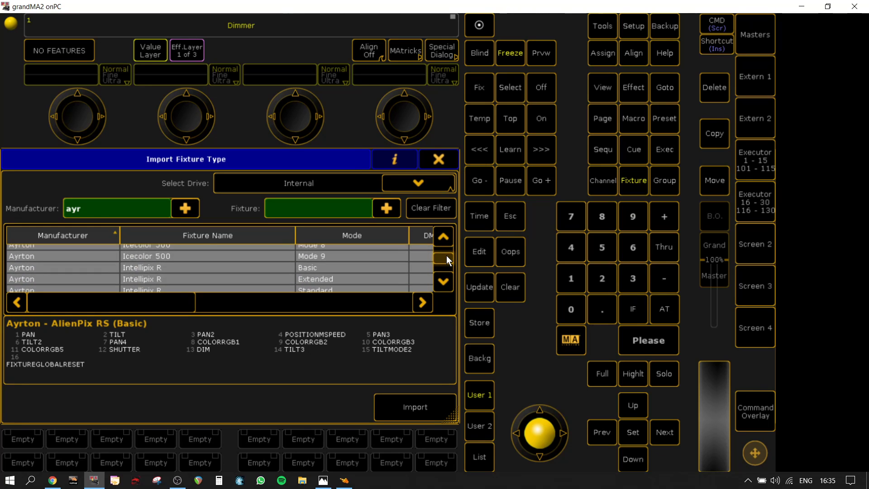
{"action": "left_click", "coordinate": [447, 275]}
{"action": "left_click", "coordinate": [446, 275]}
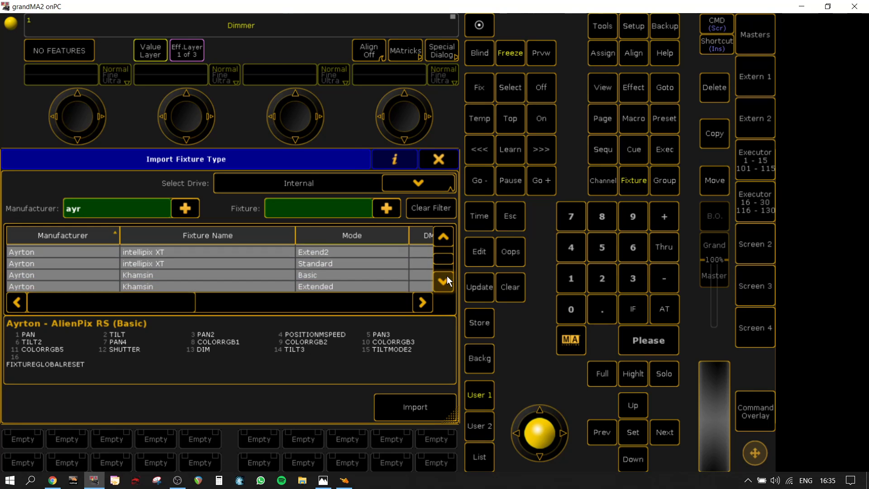
{"action": "left_click", "coordinate": [447, 275]}
{"action": "left_click", "coordinate": [447, 276]}
{"action": "left_click", "coordinate": [447, 275]}
{"action": "left_click_drag", "start_coordinate": [446, 260], "coordinate": [443, 258]}
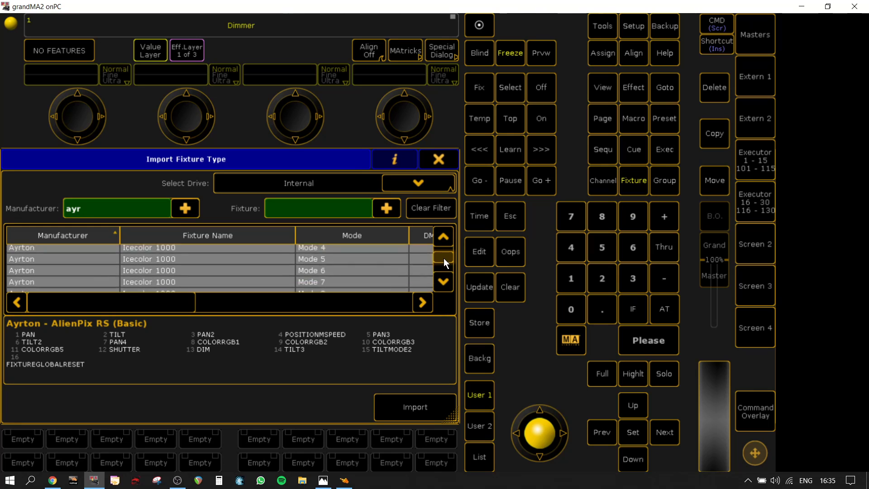
{"action": "left_click", "coordinate": [447, 238]}
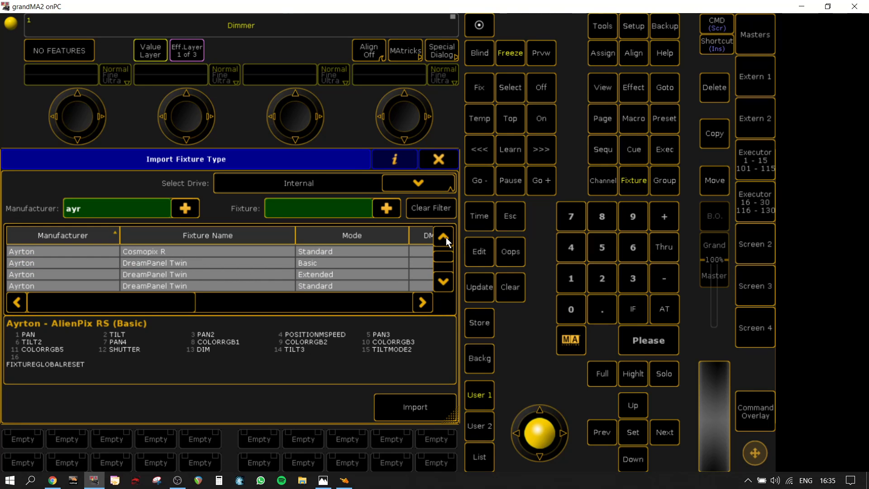
{"action": "left_click", "coordinate": [444, 283]}
{"action": "left_click", "coordinate": [443, 284]}
{"action": "left_click", "coordinate": [442, 284]}
{"action": "left_click", "coordinate": [440, 284]}
{"action": "left_click", "coordinate": [438, 283]}
{"action": "left_click", "coordinate": [437, 282]}
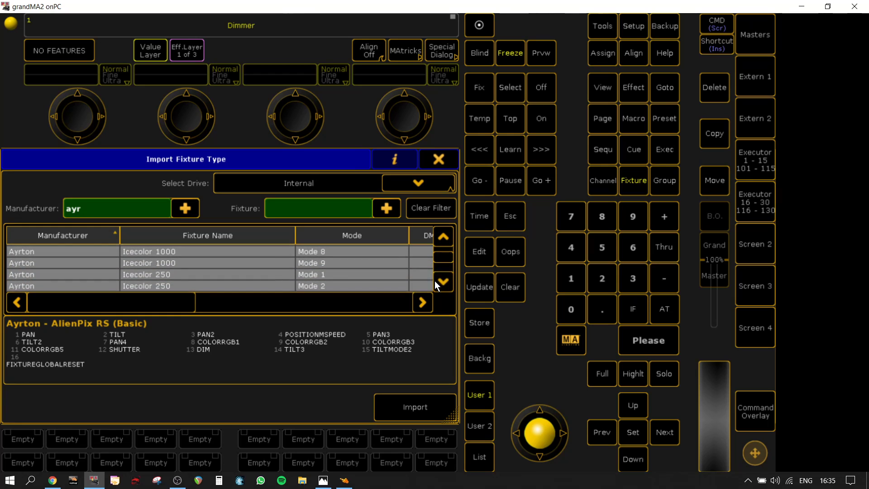
{"action": "left_click", "coordinate": [441, 234]}
{"action": "left_click", "coordinate": [442, 234]}
{"action": "left_click", "coordinate": [441, 234]}
{"action": "left_click", "coordinate": [441, 233]}
{"action": "left_click", "coordinate": [442, 234]}
{"action": "left_click", "coordinate": [442, 234]}
{"action": "left_click", "coordinate": [441, 233]}
{"action": "left_click", "coordinate": [441, 234]}
{"action": "left_click", "coordinate": [441, 234]}
{"action": "left_click", "coordinate": [440, 232]}
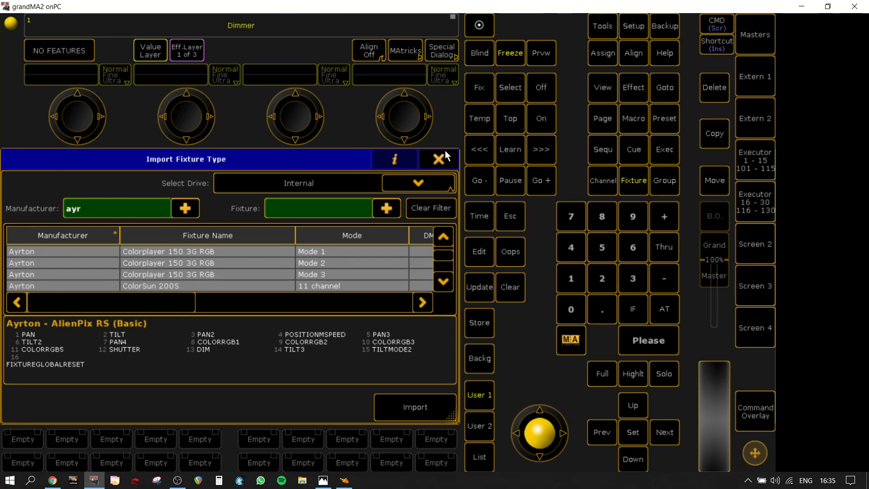
Close the fixture library and the patch setup, and run the WYG2GMA patch fixtures macro.
{"action": "left_click", "coordinate": [442, 156]}
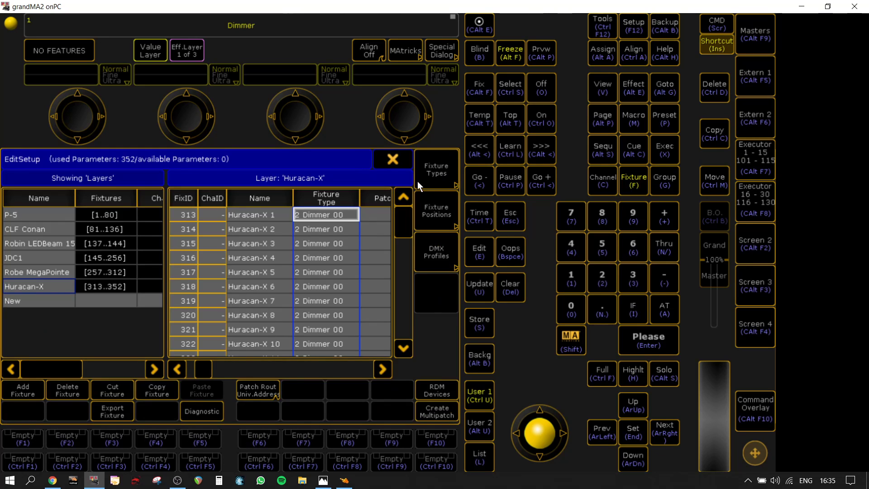
{"action": "left_click", "coordinate": [409, 160]}
{"action": "left_click", "coordinate": [148, 324]}
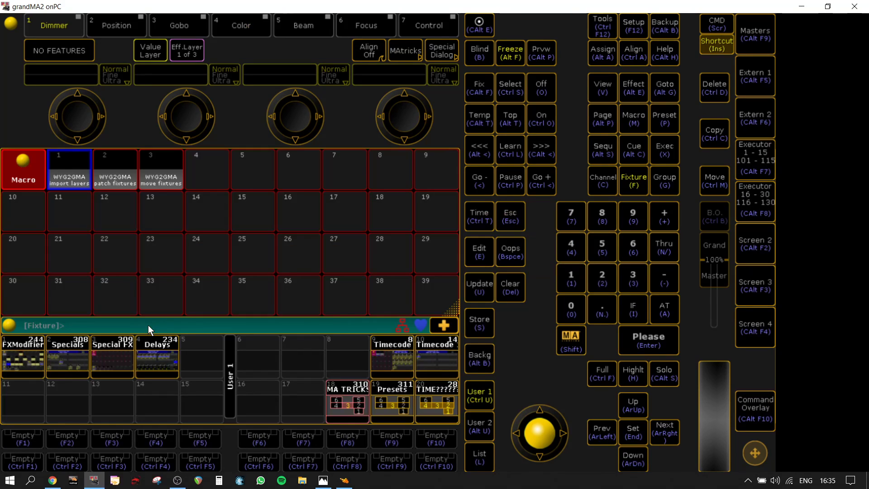
{"action": "left_click", "coordinate": [114, 161]}
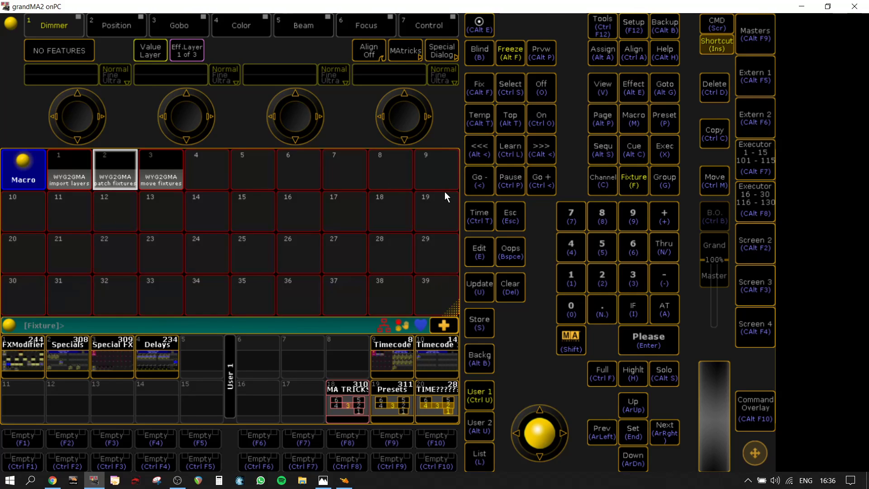
Open Screen 2 at full size and clear all existing windows from it.
{"action": "left_click", "coordinate": [754, 235]}
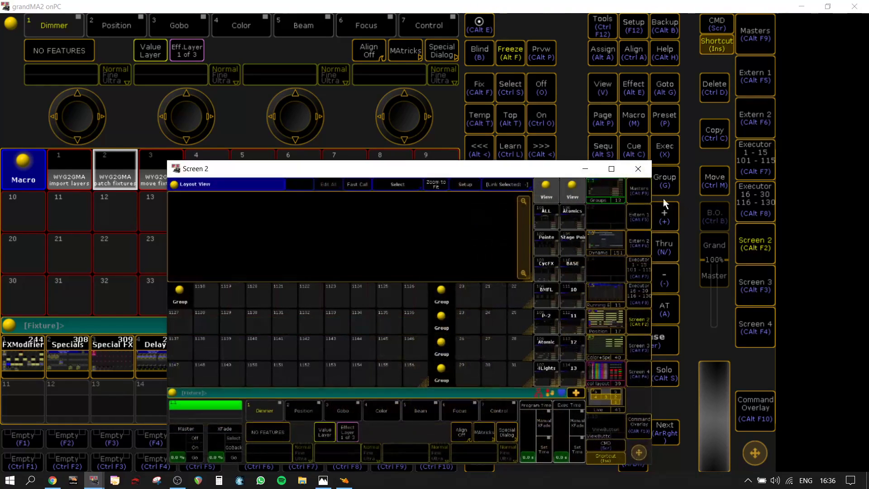
{"action": "left_click", "coordinate": [612, 169]}
{"action": "left_click_drag", "start_coordinate": [582, 176], "coordinate": [288, 133]}
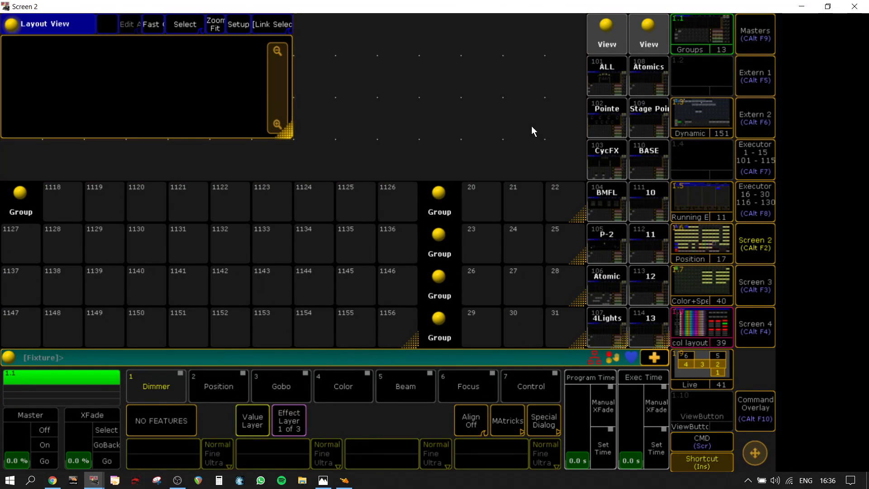
{"action": "left_click", "coordinate": [506, 126]}
{"action": "left_click", "coordinate": [502, 142]}
Add a Stage View window to the empty Screen 2.
{"action": "left_click", "coordinate": [36, 38]}
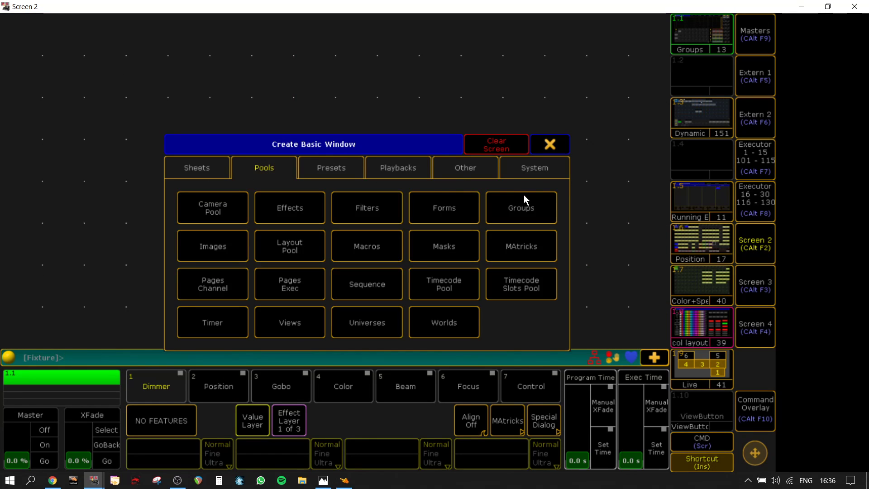
{"action": "left_click", "coordinate": [466, 174]}
{"action": "left_click", "coordinate": [431, 275]}
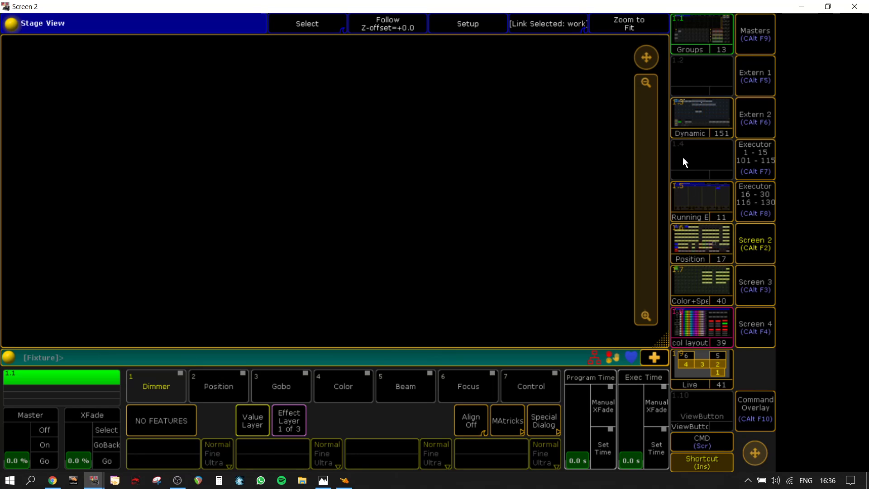
Assign the WYG2GMA move macro to view button 1.2, run it, and fit all fixtures in the Stage View.
{"action": "left_click", "coordinate": [756, 405]}
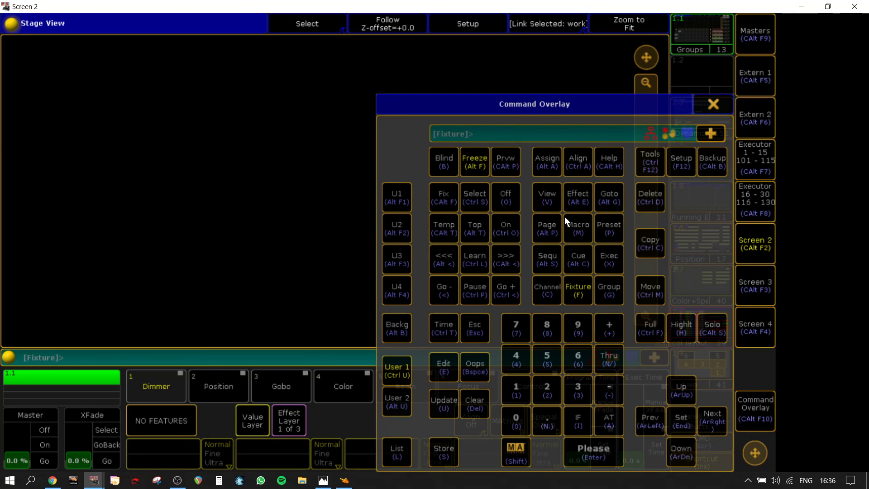
{"action": "left_click", "coordinate": [558, 160]}
{"action": "left_click", "coordinate": [584, 230]}
{"action": "left_click", "coordinate": [684, 76]}
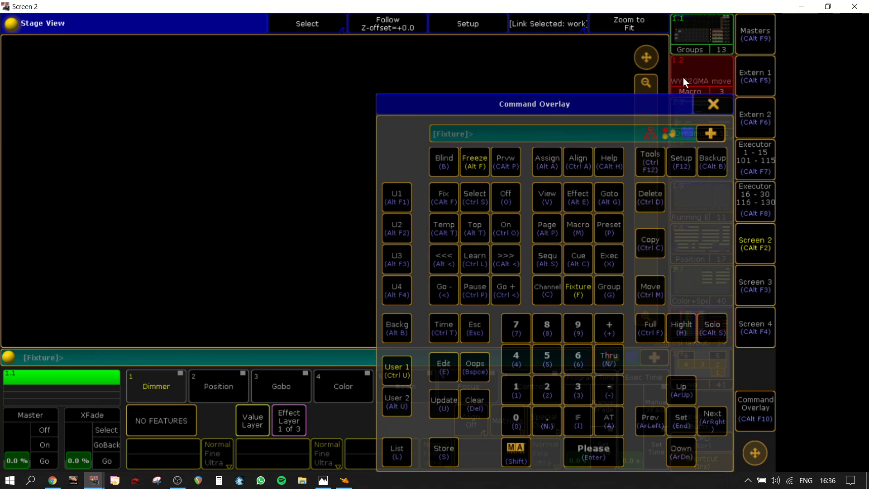
{"action": "left_click", "coordinate": [720, 105]}
{"action": "left_click", "coordinate": [713, 81]}
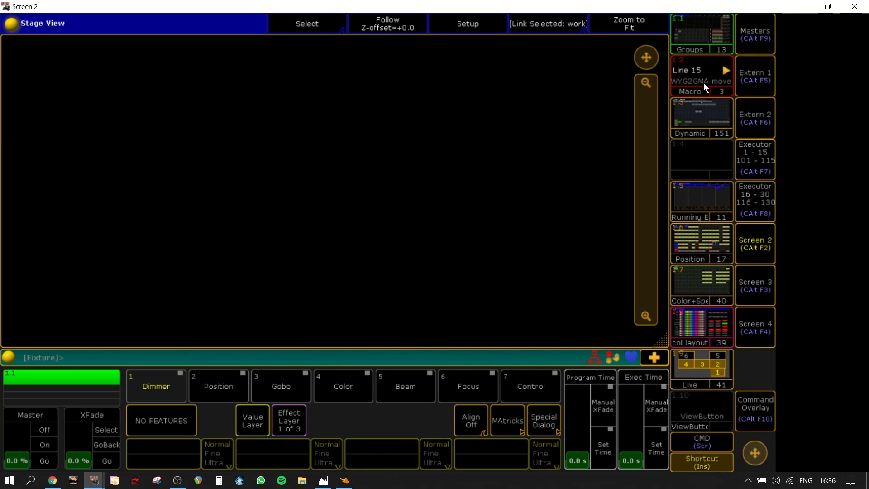
{"action": "left_click", "coordinate": [616, 19]}
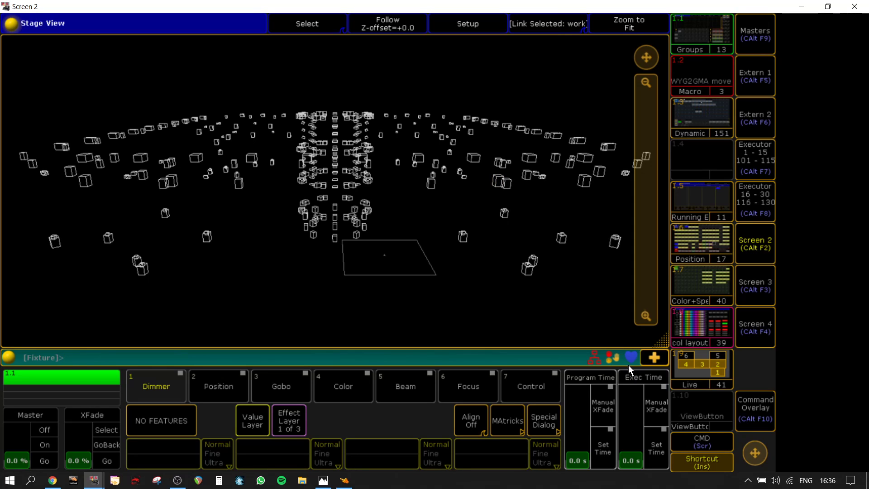
Select all fixtures in the Stage View and, in its setup mode, set their Pos Z to 0 m.
{"action": "left_click", "coordinate": [770, 409]}
{"action": "left_click", "coordinate": [602, 354]}
{"action": "left_click", "coordinate": [594, 453]}
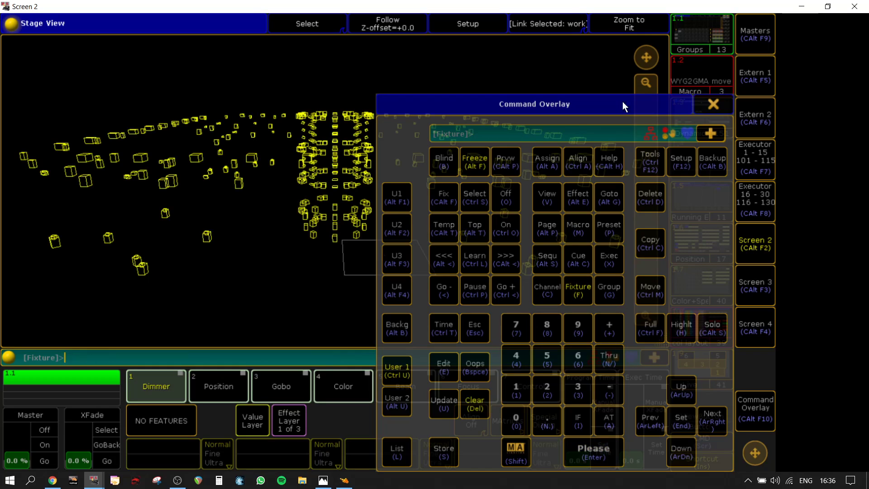
{"action": "left_click", "coordinate": [466, 27]}
{"action": "left_click", "coordinate": [715, 106]}
{"action": "left_click", "coordinate": [428, 451]}
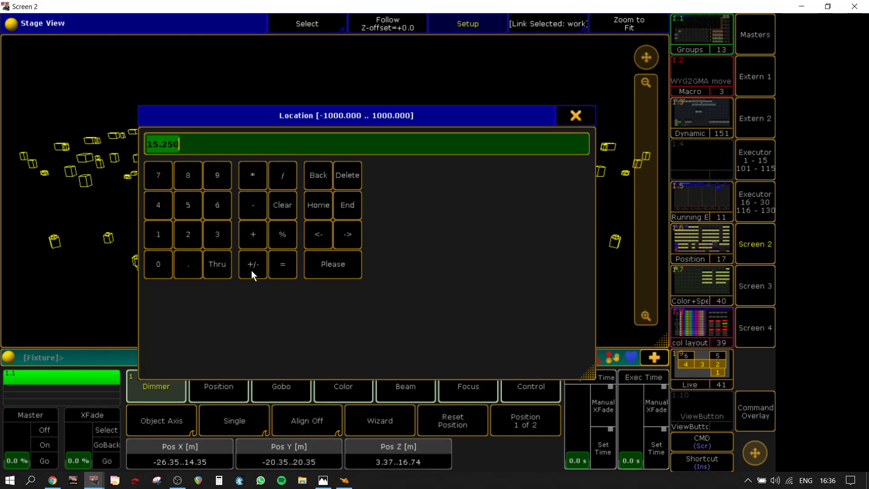
{"action": "left_click", "coordinate": [175, 262]}
{"action": "left_click", "coordinate": [324, 257]}
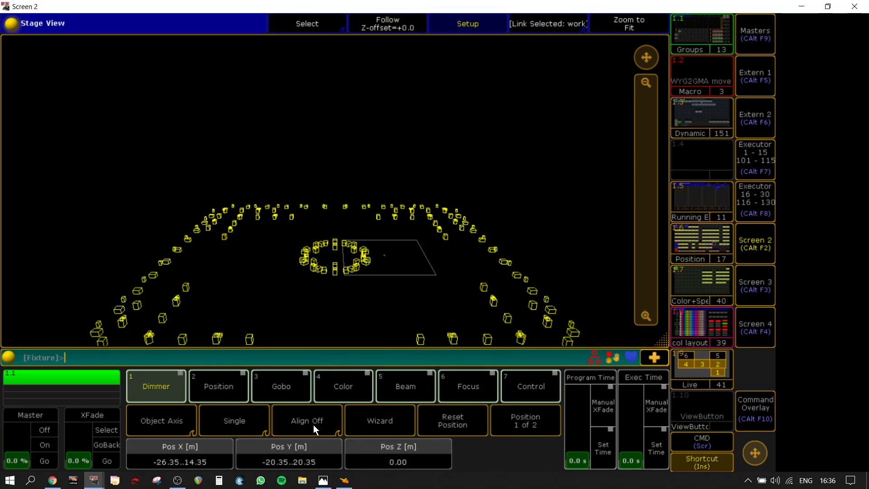
Set Pos Y and Pos X of all selected fixtures to 0 m.
{"action": "left_click", "coordinate": [297, 455]}
{"action": "left_click", "coordinate": [175, 262]}
{"action": "left_click", "coordinate": [324, 257]}
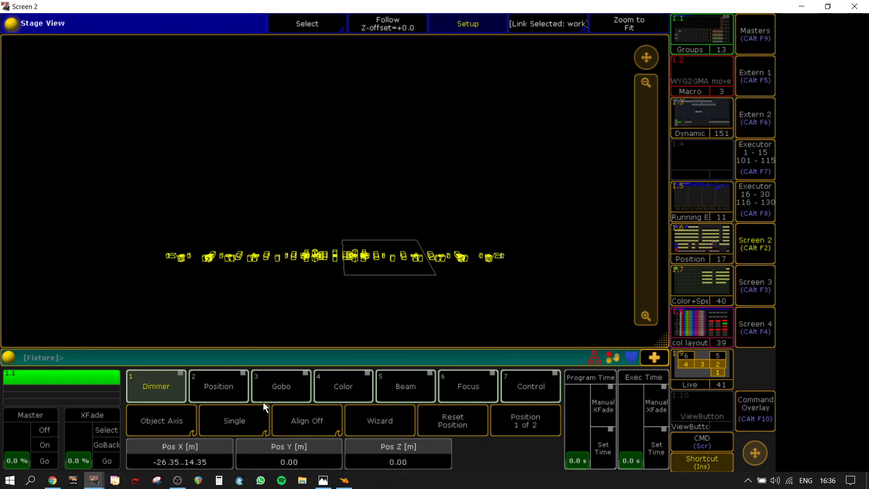
{"action": "left_click", "coordinate": [199, 456]}
{"action": "left_click", "coordinate": [175, 265]}
{"action": "left_click", "coordinate": [335, 265]}
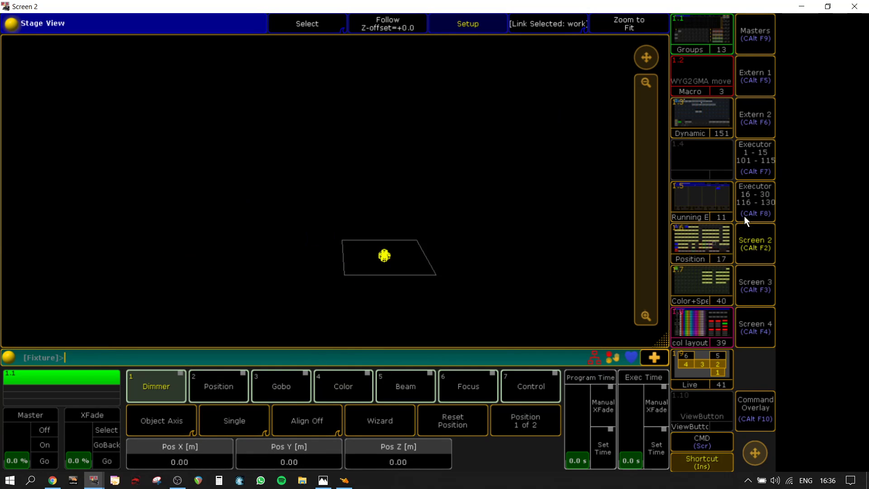
Clear the fixture selection and rerun the WYG2GMA move macro to restore the fixture positions.
{"action": "key", "text": "BackSpace"}
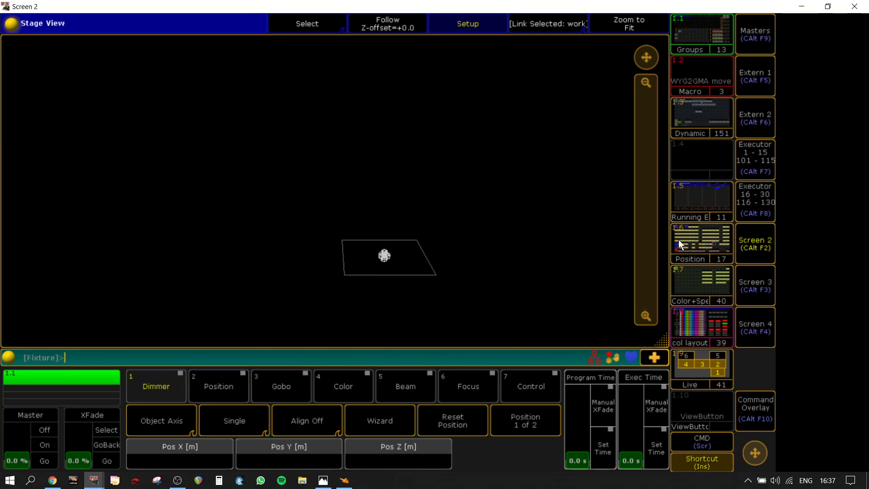
{"action": "left_click", "coordinate": [706, 77]}
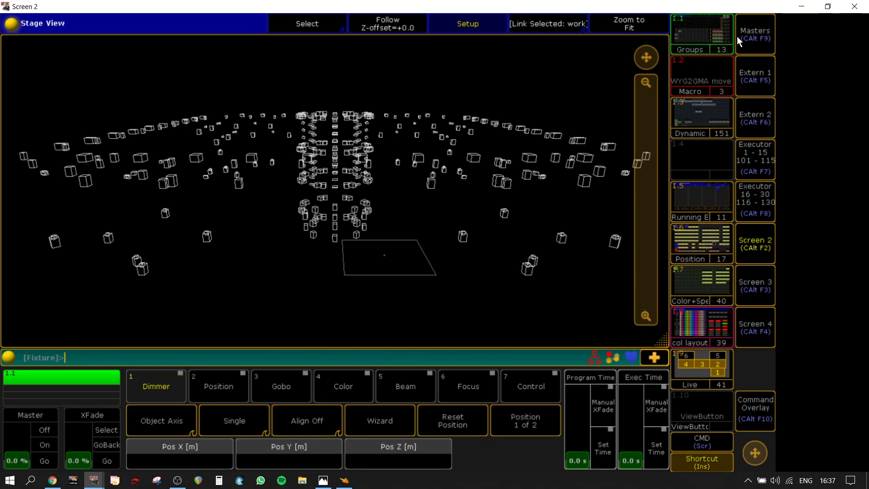
Recall the Groups view on Screen 2 and clear all of its windows.
{"action": "left_click", "coordinate": [697, 40]}
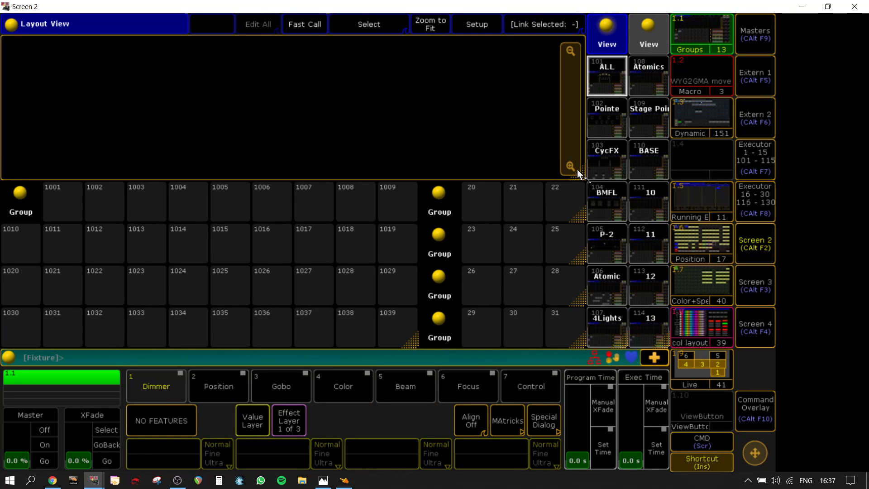
{"action": "left_click_drag", "start_coordinate": [579, 175], "coordinate": [550, 149]}
{"action": "left_click", "coordinate": [550, 148]}
{"action": "left_click", "coordinate": [525, 144]}
Add a large Layout View window to the empty screen and a one-row Layout pool beneath it.
{"action": "left_click", "coordinate": [29, 45]}
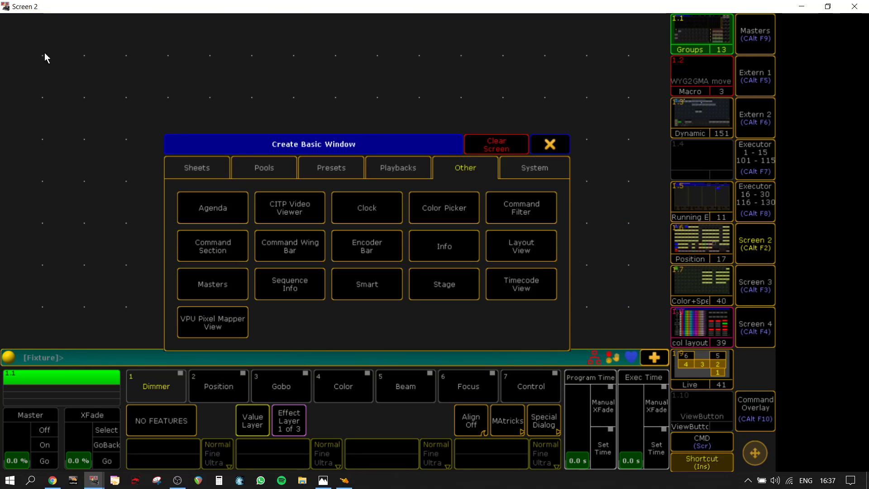
{"action": "left_click", "coordinate": [523, 254]}
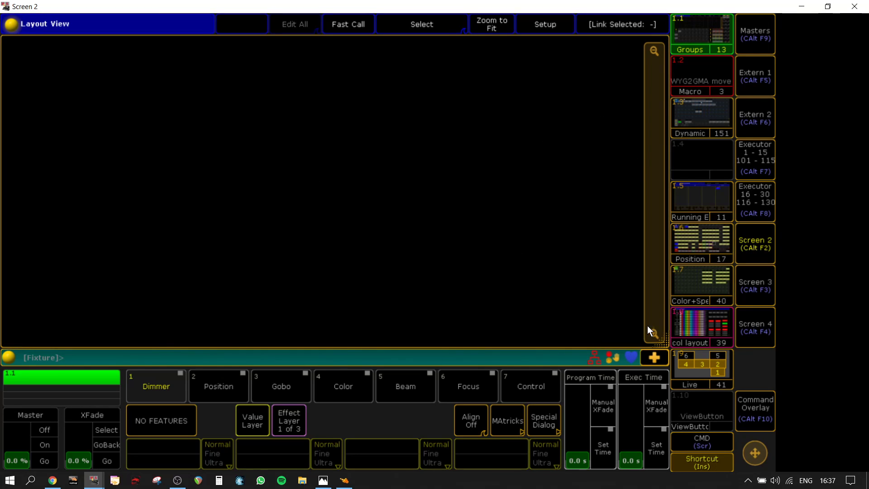
{"action": "left_click_drag", "start_coordinate": [661, 336], "coordinate": [658, 306]}
{"action": "left_click", "coordinate": [27, 316]}
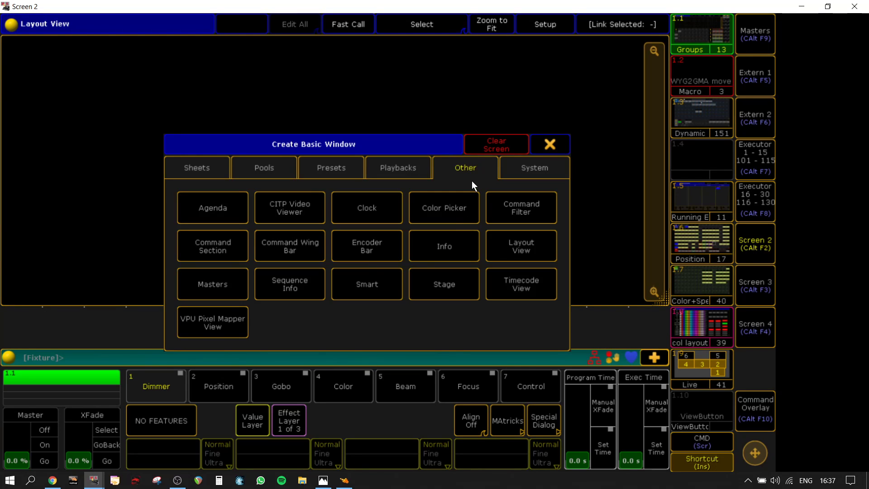
{"action": "left_click", "coordinate": [256, 174]}
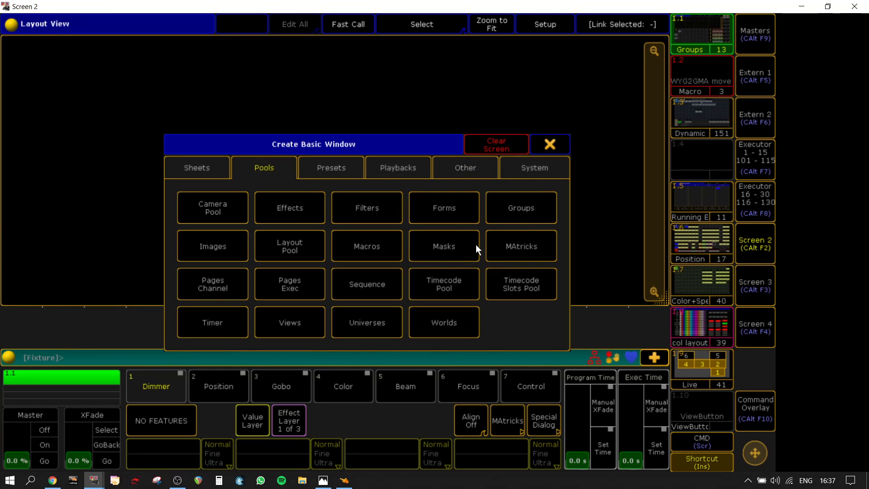
{"action": "left_click", "coordinate": [293, 249]}
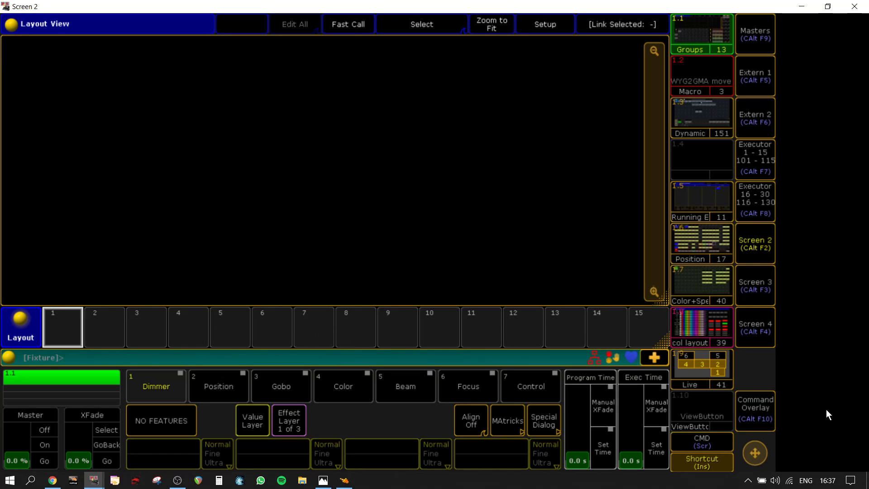
Select all fixtures, store them as layout 1 in the Layout pool, and open that layout.
{"action": "left_click", "coordinate": [763, 407]}
{"action": "left_click", "coordinate": [613, 370]}
{"action": "left_click", "coordinate": [587, 452]}
{"action": "key", "text": "s"}
{"action": "left_click", "coordinate": [69, 328]}
{"action": "left_click", "coordinate": [62, 334]}
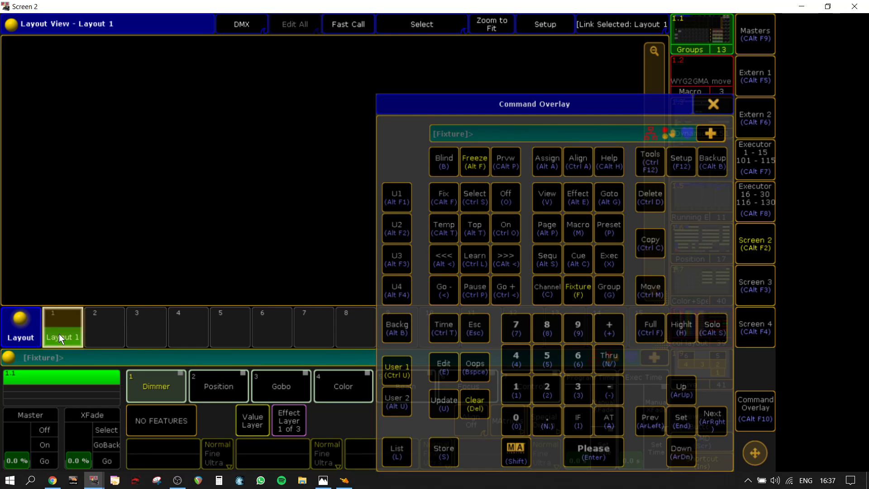
{"action": "left_click", "coordinate": [714, 103]}
Switch Layout 1 to setup mode and arrange all its fixtures by the camera Top View (2D) 14, fitted in view.
{"action": "left_click", "coordinate": [535, 26]}
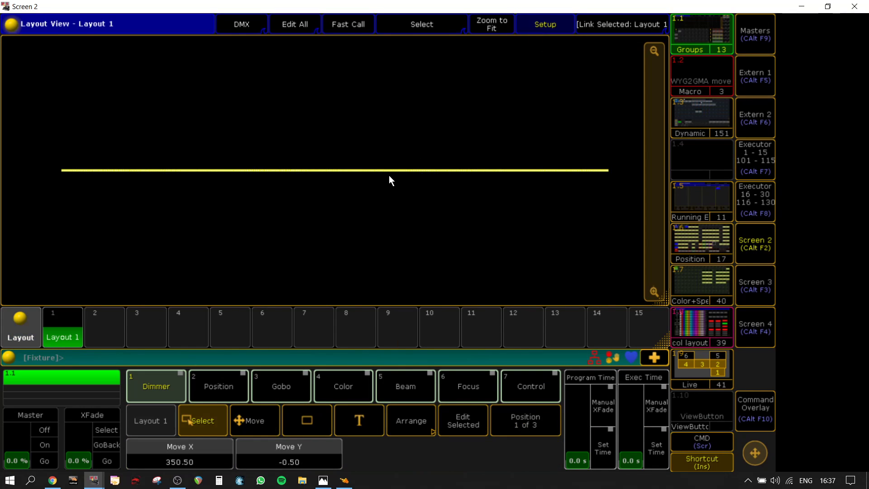
{"action": "left_click", "coordinate": [395, 414]}
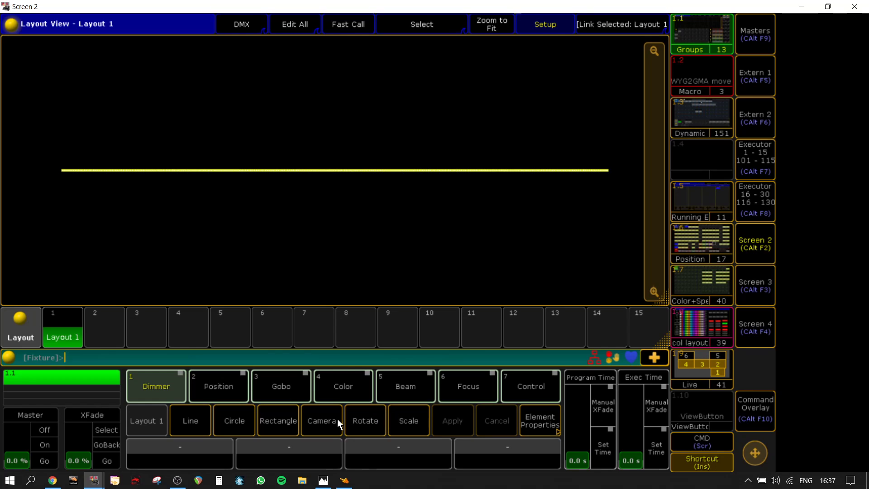
{"action": "left_click", "coordinate": [325, 419]}
{"action": "left_click", "coordinate": [189, 460]}
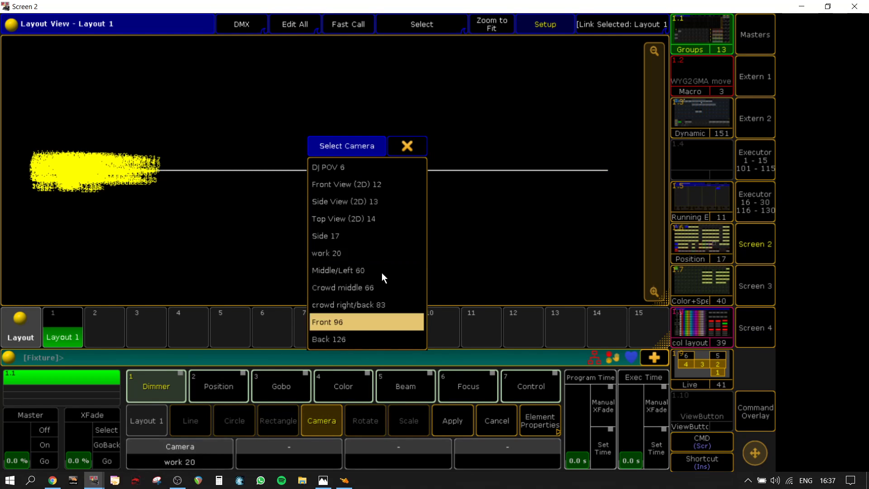
{"action": "left_click", "coordinate": [367, 224]}
{"action": "key", "text": "Return"}
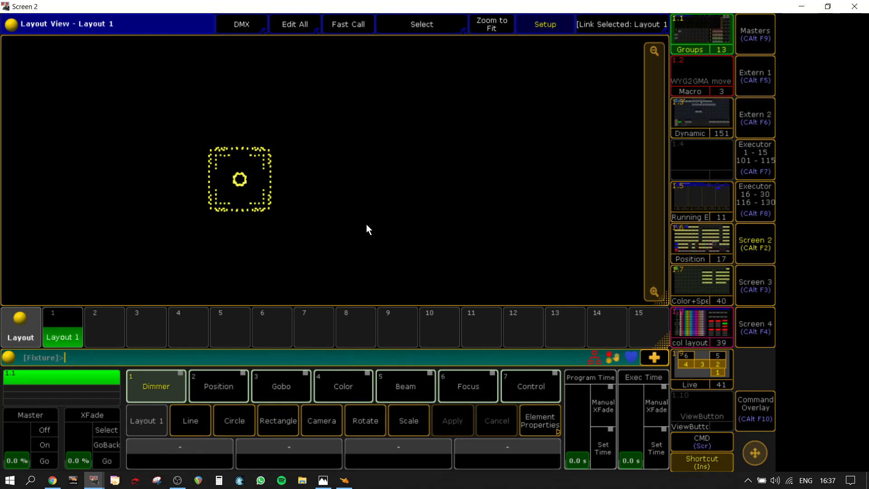
{"action": "left_click", "coordinate": [482, 23]}
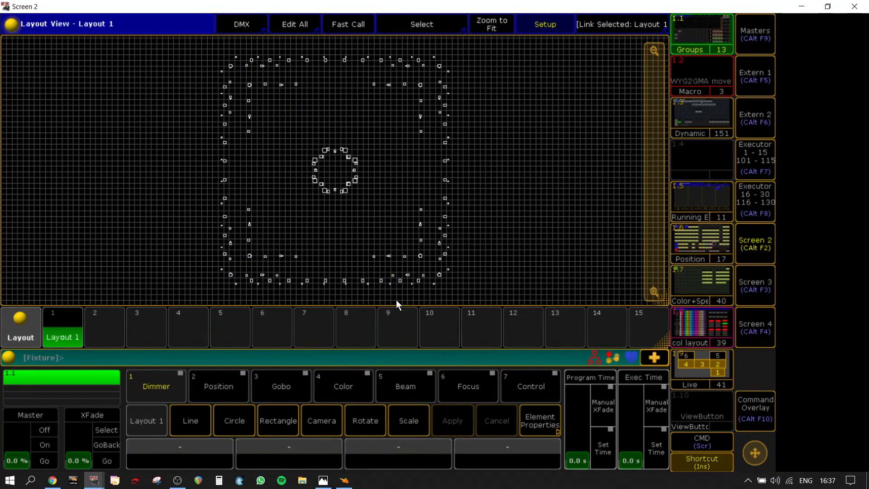
Select all fixtures in Layout 1 and rearrange them by the camera Front View (2D) 12, fitted in view.
{"action": "left_click_drag", "start_coordinate": [493, 293], "coordinate": [163, 43]}
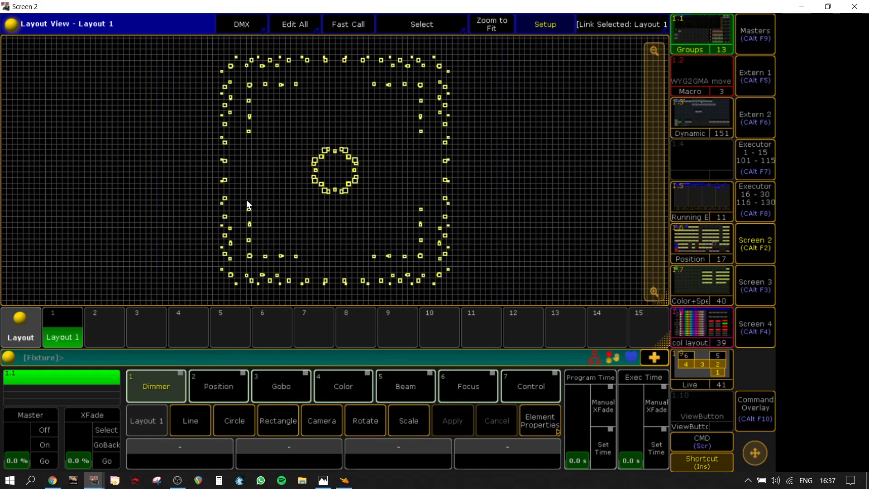
{"action": "left_click", "coordinate": [333, 426]}
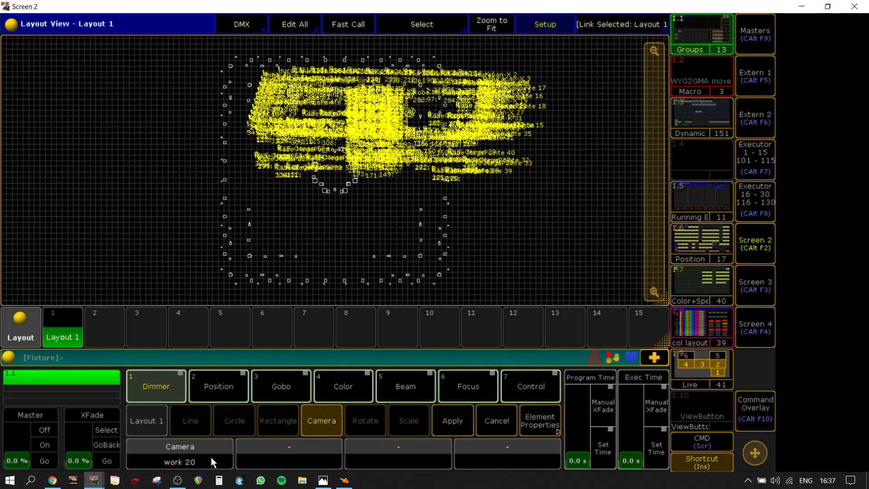
{"action": "left_click", "coordinate": [213, 460]}
{"action": "left_click", "coordinate": [345, 184]}
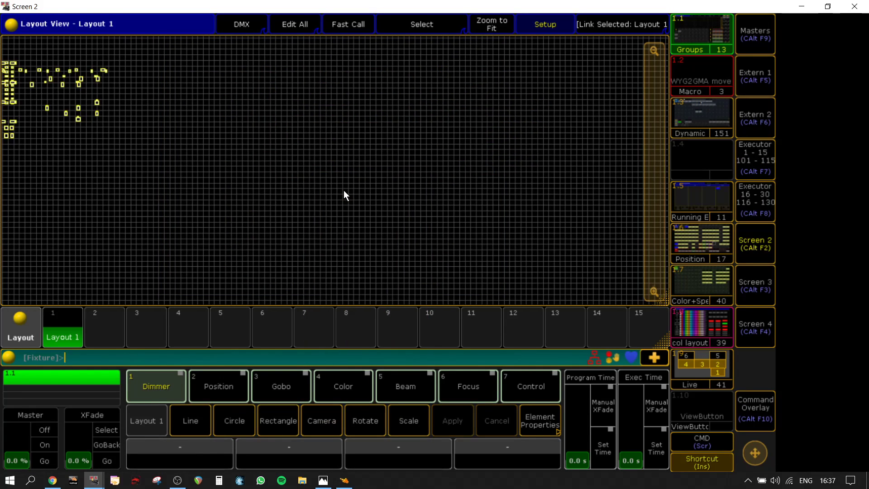
{"action": "left_click", "coordinate": [504, 26]}
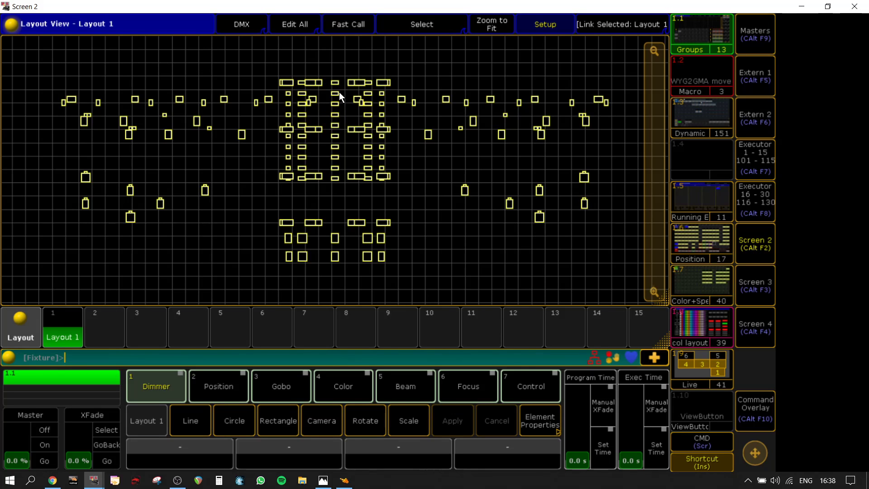
Clear the selection and select only the lowest small fixture of the middle column in Layout 1.
{"action": "scroll", "coordinate": [333, 83], "scroll_direction": "up", "scroll_amount": 5}
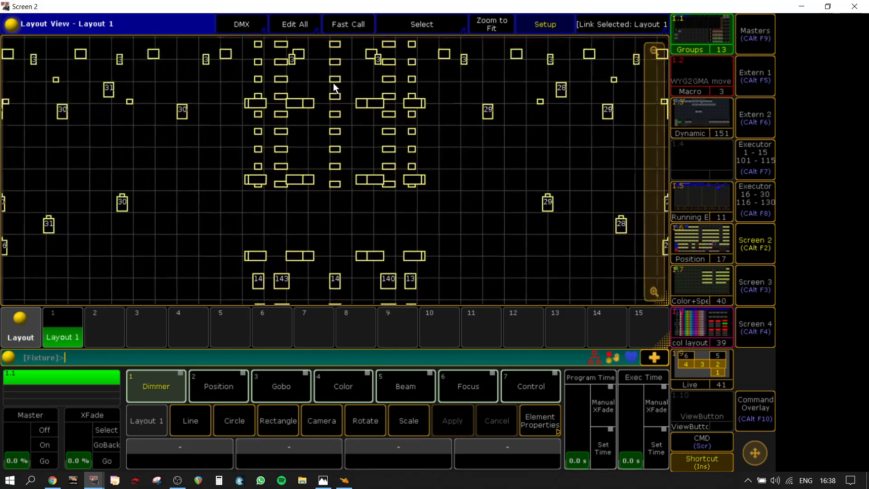
{"action": "key", "text": "Escape"}
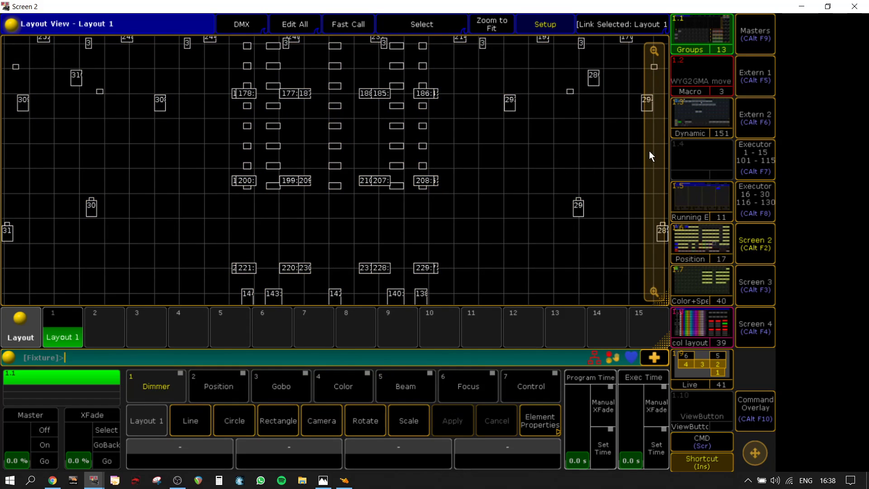
{"action": "left_click_drag", "start_coordinate": [653, 129], "coordinate": [662, 146]}
{"action": "scroll", "coordinate": [662, 145], "scroll_direction": "down", "scroll_amount": 3}
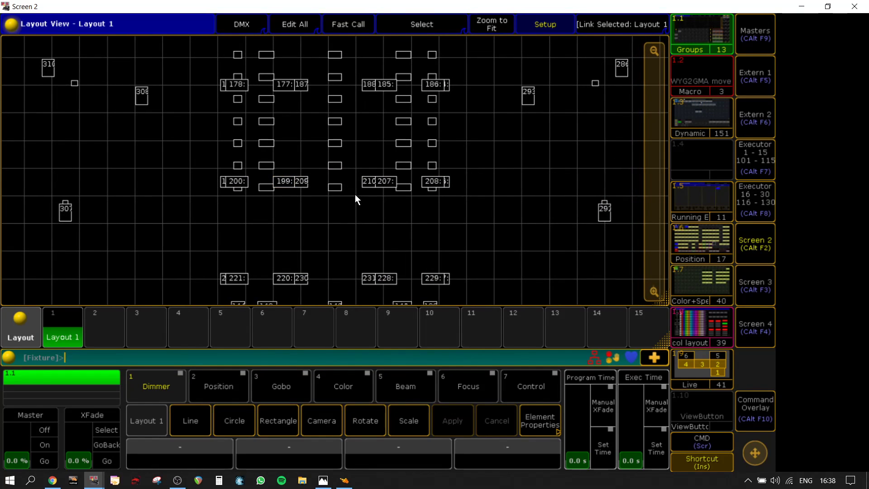
{"action": "left_click_drag", "start_coordinate": [347, 201], "coordinate": [325, 174]}
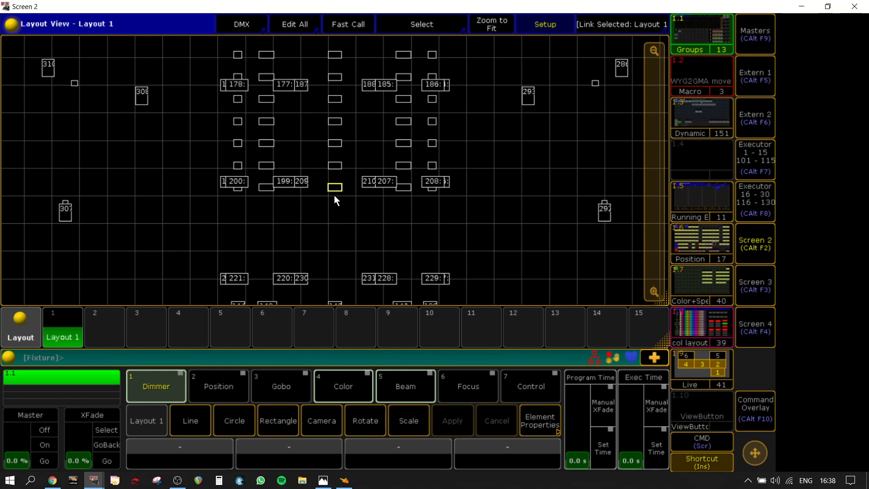
Bring up the MAtricks settings and step the selection on to the next fixture with Single X 2.
{"action": "left_click", "coordinate": [765, 408]}
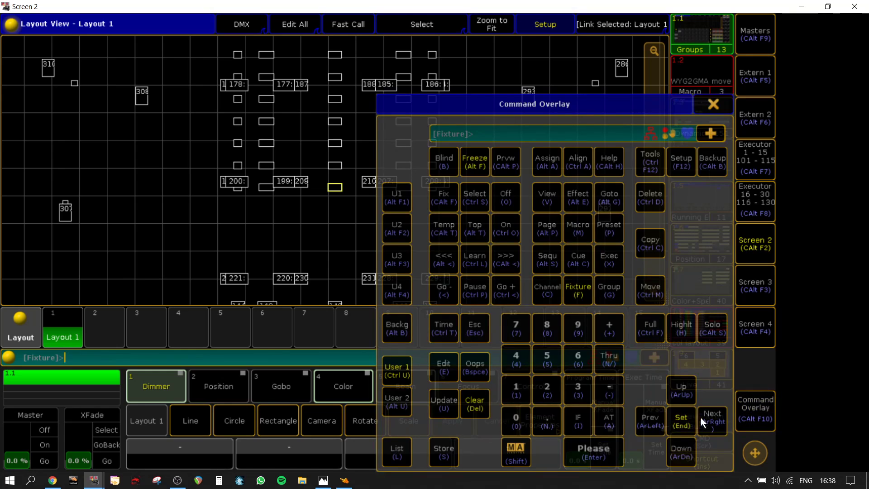
{"action": "left_click", "coordinate": [713, 102]}
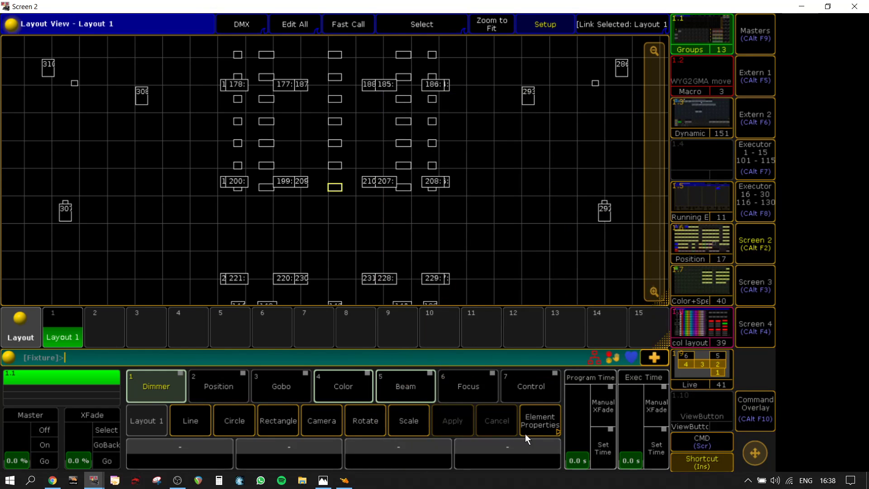
{"action": "left_click", "coordinate": [532, 421]}
{"action": "left_click", "coordinate": [428, 380]}
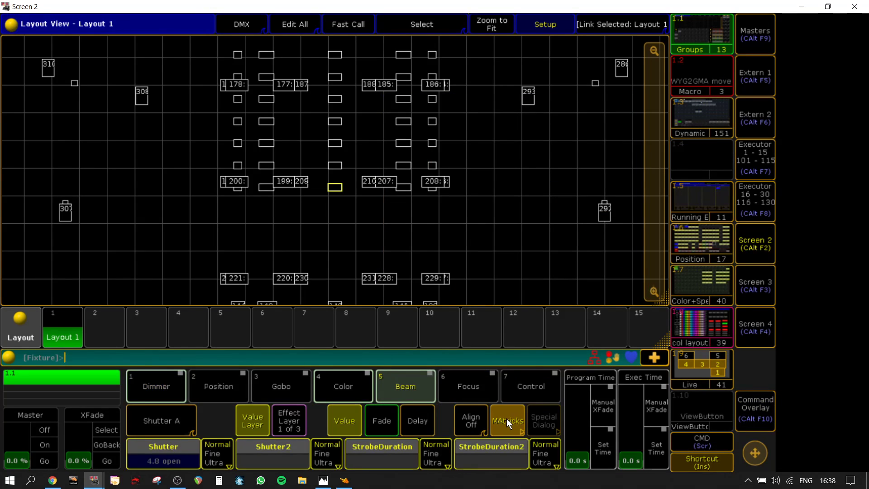
{"action": "left_click", "coordinate": [505, 419]}
{"action": "left_click", "coordinate": [757, 406]}
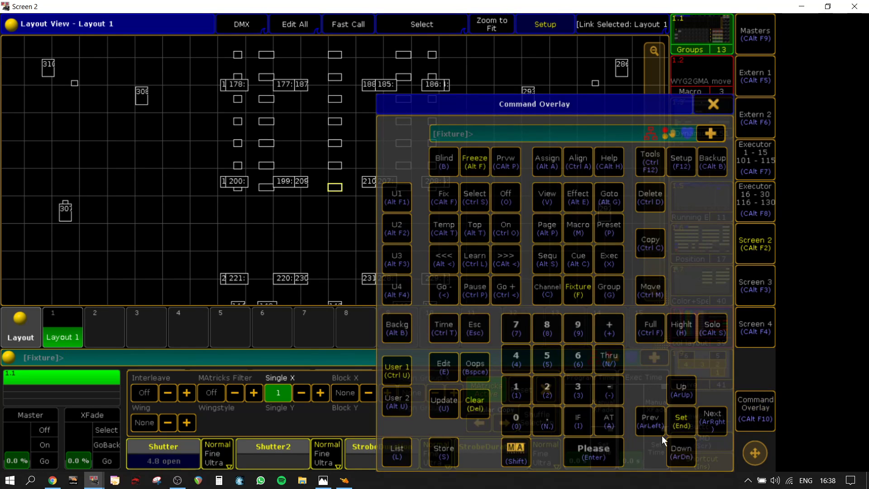
{"action": "left_click", "coordinate": [707, 422]}
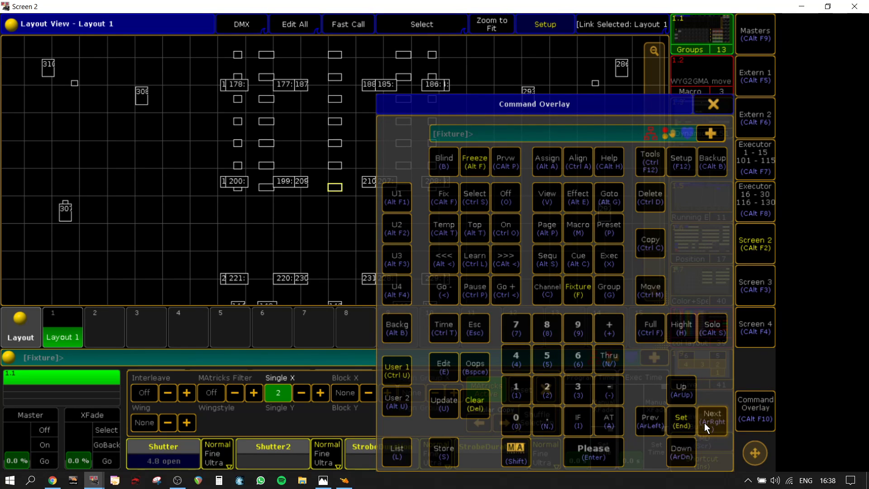
{"action": "left_click", "coordinate": [712, 102]}
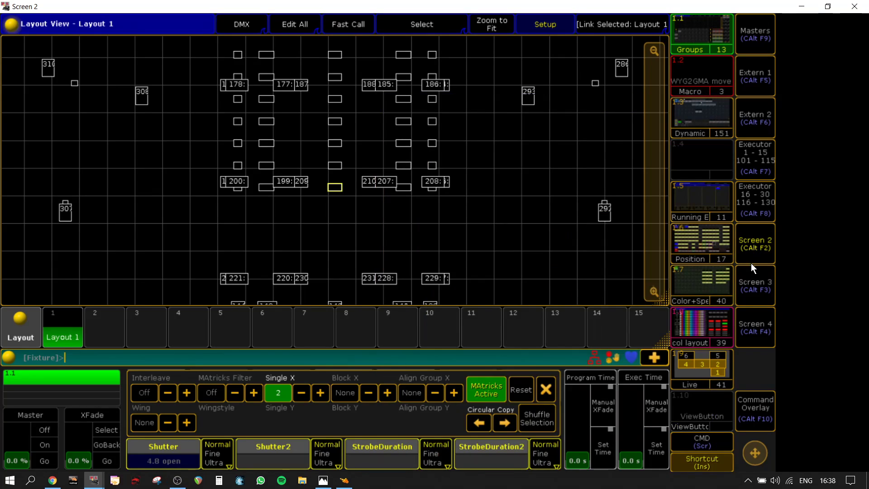
Close Screen 2 and clear the current fixture selection on the main console screen.
{"action": "left_click", "coordinate": [754, 247]}
{"action": "left_click", "coordinate": [510, 290]}
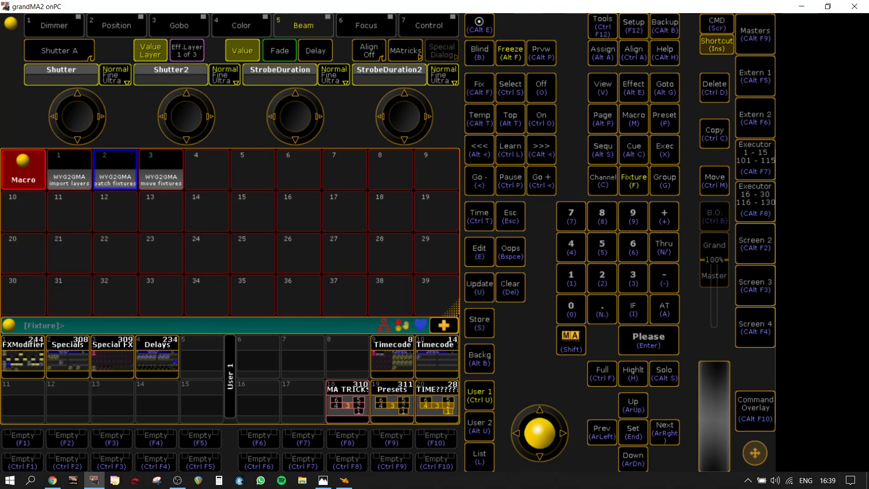
Switch to wysiwyg and examine the arena stage rig as a whole in the three-dimensional wireframe view.
{"action": "left_click", "coordinate": [344, 482]}
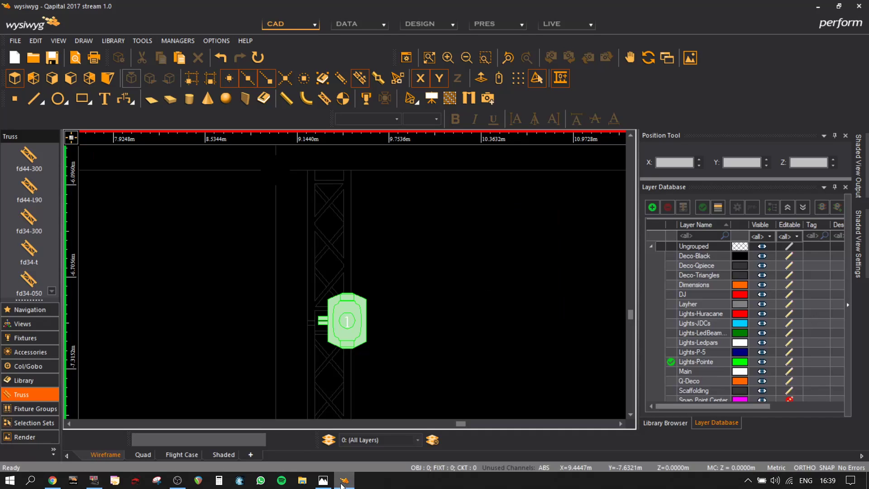
{"action": "scroll", "coordinate": [345, 312], "scroll_direction": "down", "scroll_amount": 5}
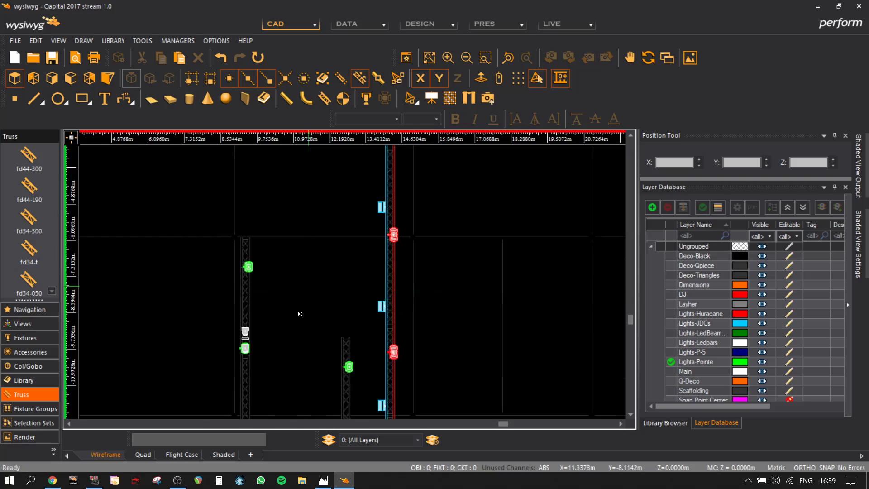
{"action": "scroll", "coordinate": [301, 306], "scroll_direction": "down", "scroll_amount": 3}
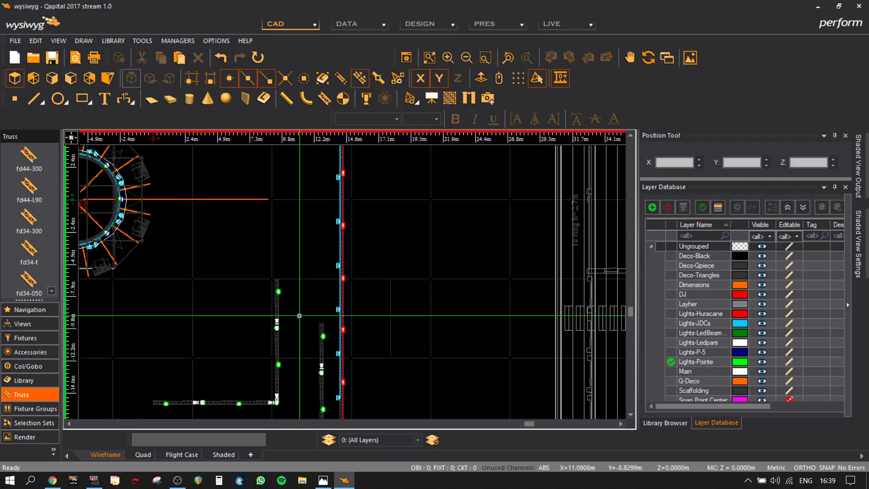
{"action": "left_click", "coordinate": [107, 78]}
{"action": "scroll", "coordinate": [424, 304], "scroll_direction": "up", "scroll_amount": 5}
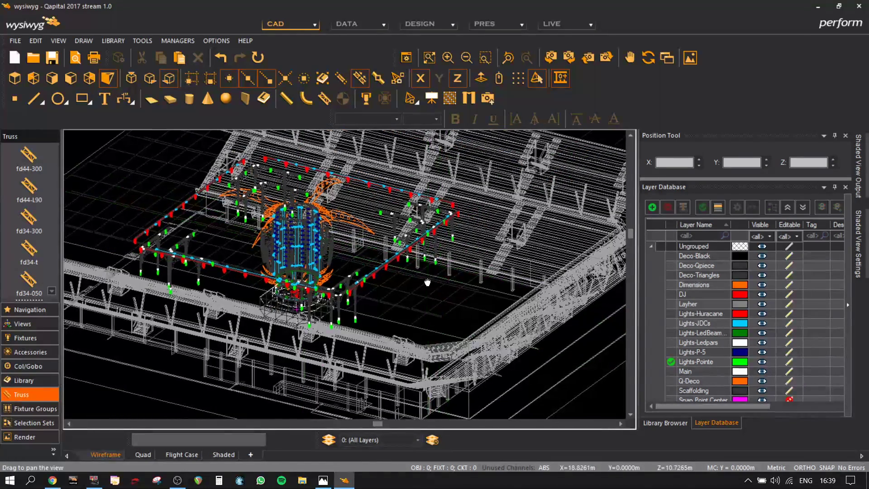